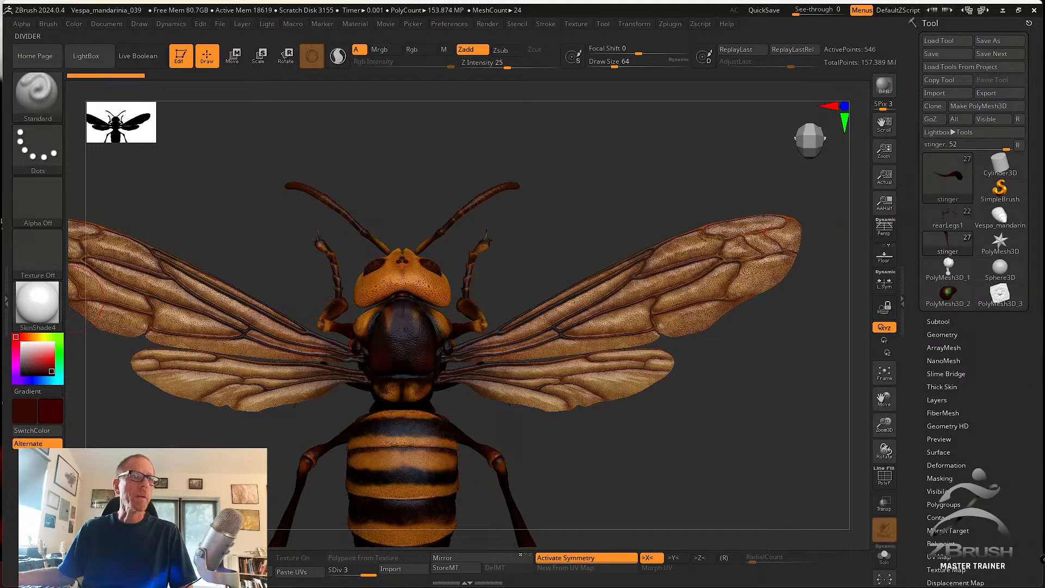
Bring the vespa_mandarinia reference board on screen and examine the top-view photo of the hornet with folded wings.
right_click_drag(1, 272, 388, 247)
scroll(454, 247, "up", 10)
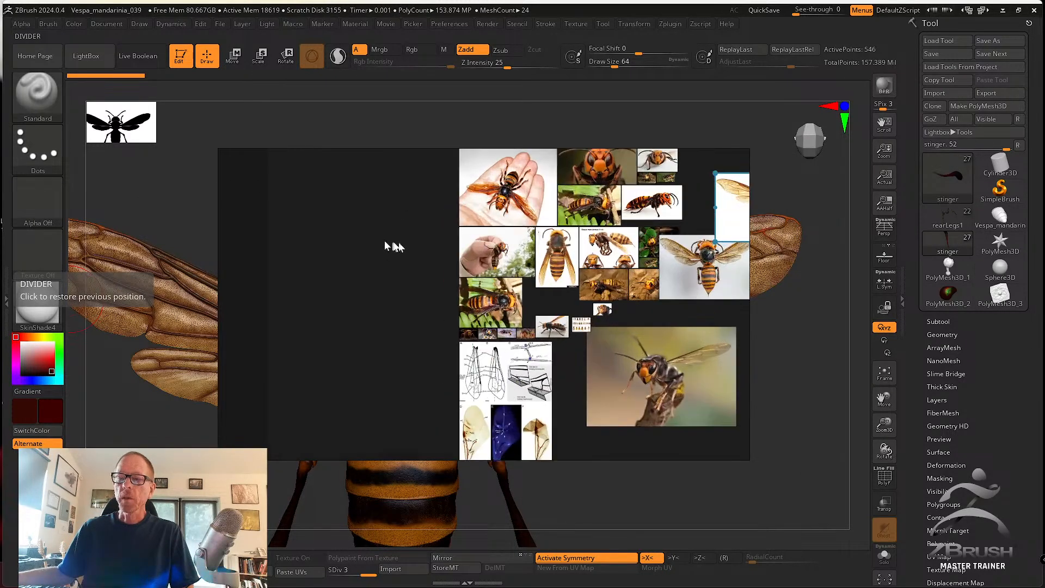
middle_click_drag(533, 300, 520, 244)
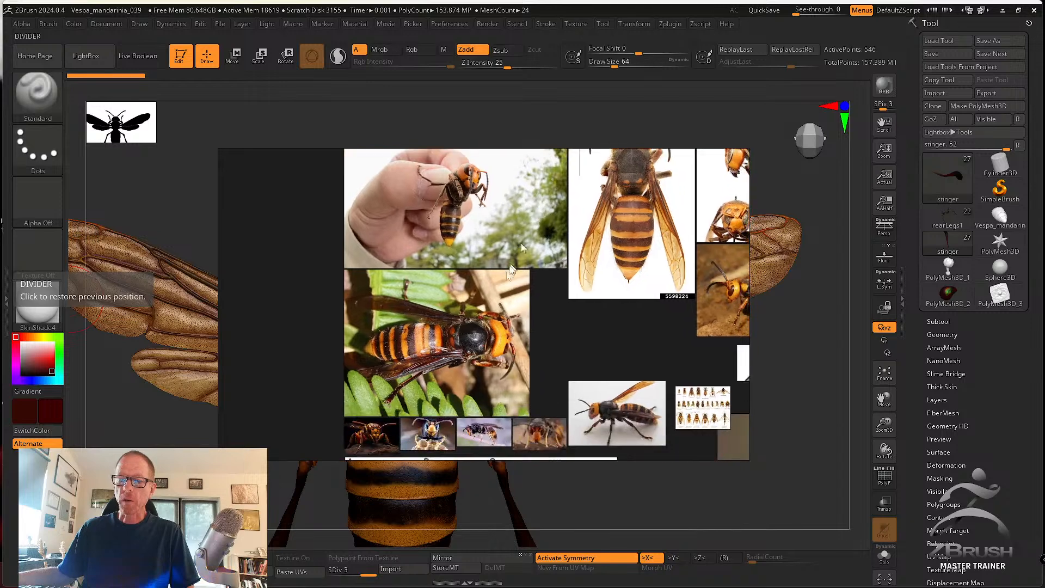
middle_click_drag(496, 316, 410, 246)
middle_click_drag(457, 270, 447, 363)
scroll(478, 349, "down", 4)
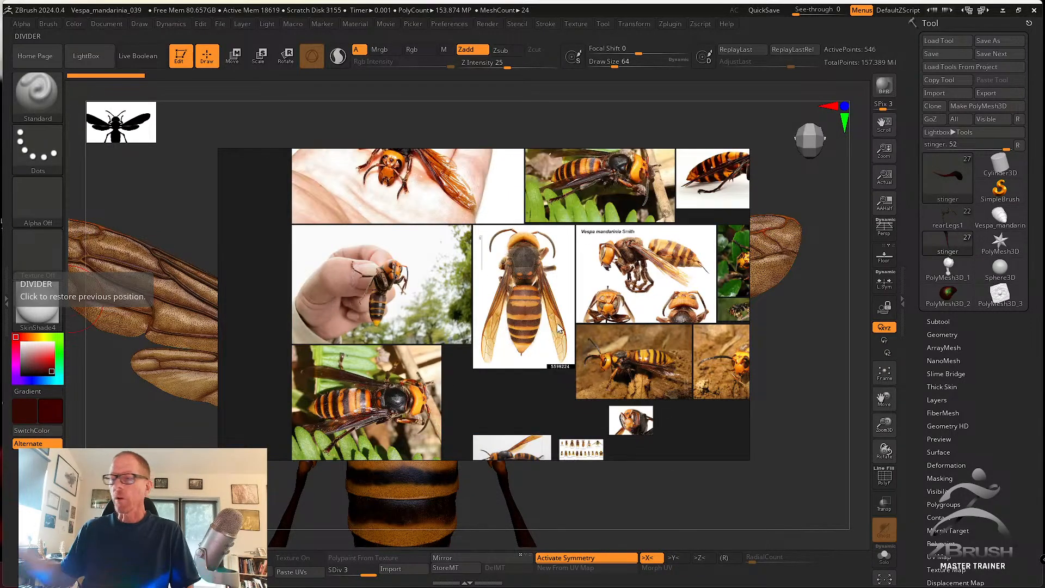
scroll(560, 324, "up", 5)
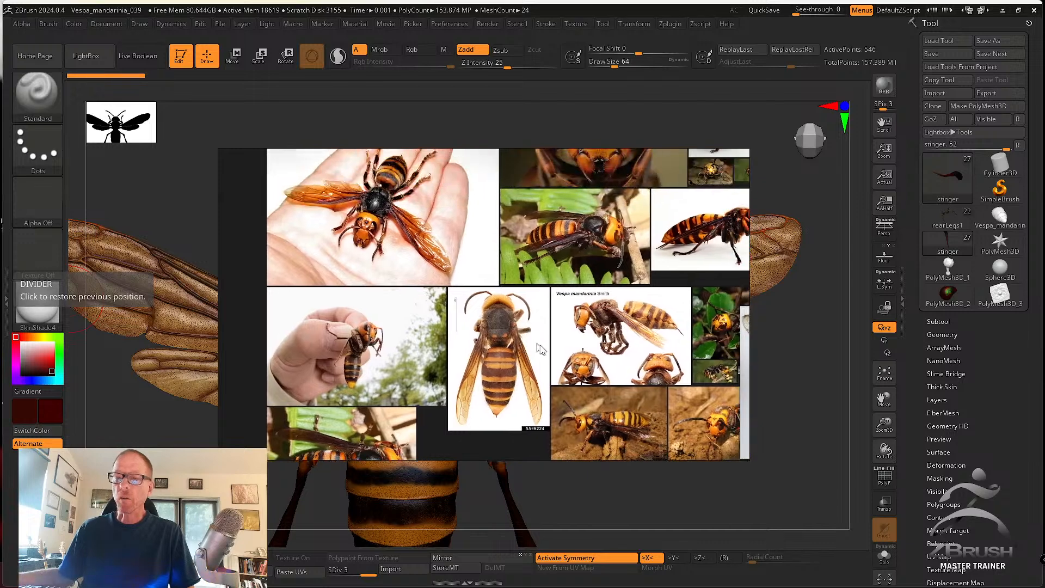
middle_click_drag(547, 313, 530, 266)
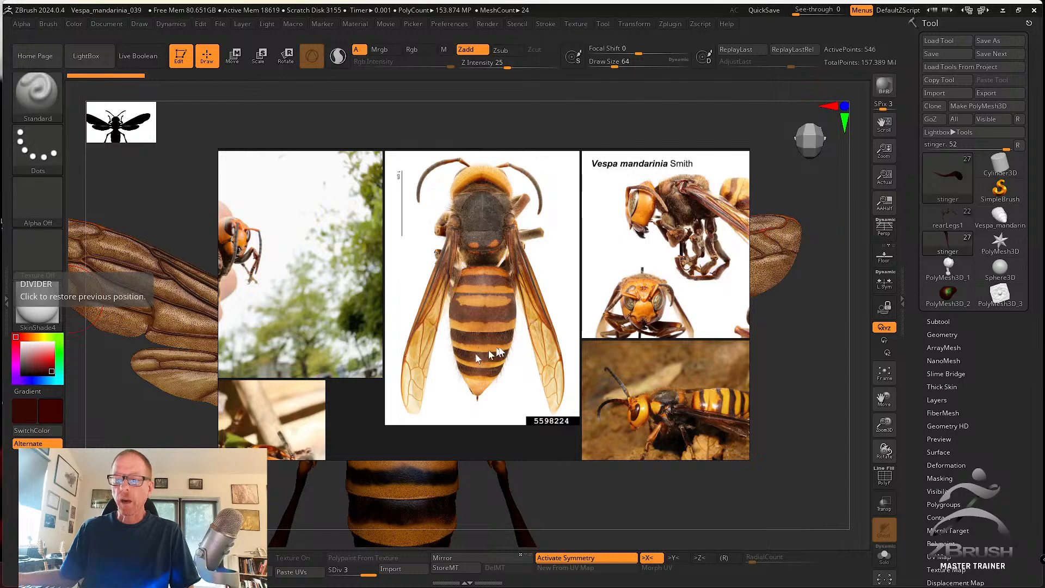
scroll(524, 333, "up", 2)
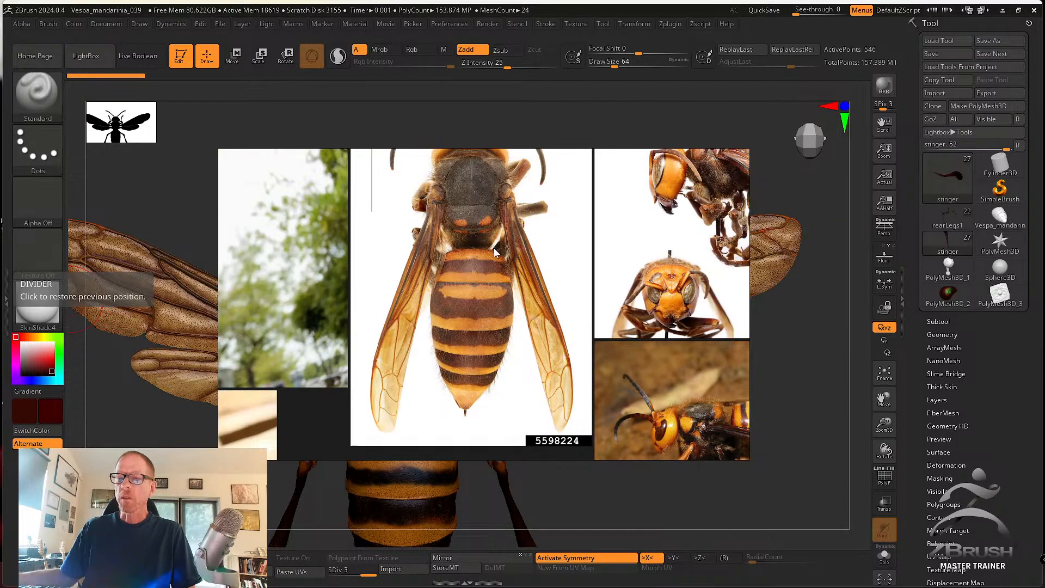
Examine the spread-wing hornet photo on the reference board, and move the board off the canvas.
scroll(494, 249, "down", 3)
middle_click_drag(601, 272, 492, 279)
middle_click_drag(560, 288, 439, 292)
middle_click_drag(656, 320, 461, 351)
middle_click_drag(557, 328, 550, 375)
scroll(621, 286, "down", 2)
middle_click_drag(621, 286, 541, 398)
left_click_drag(615, 359, 549, 340)
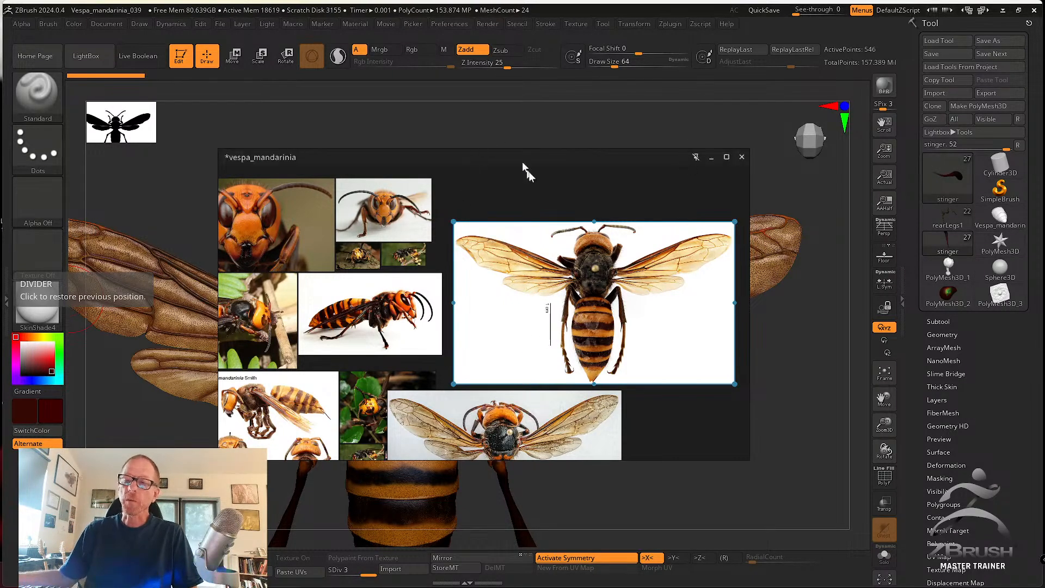
left_click_drag(527, 154, 0, 173)
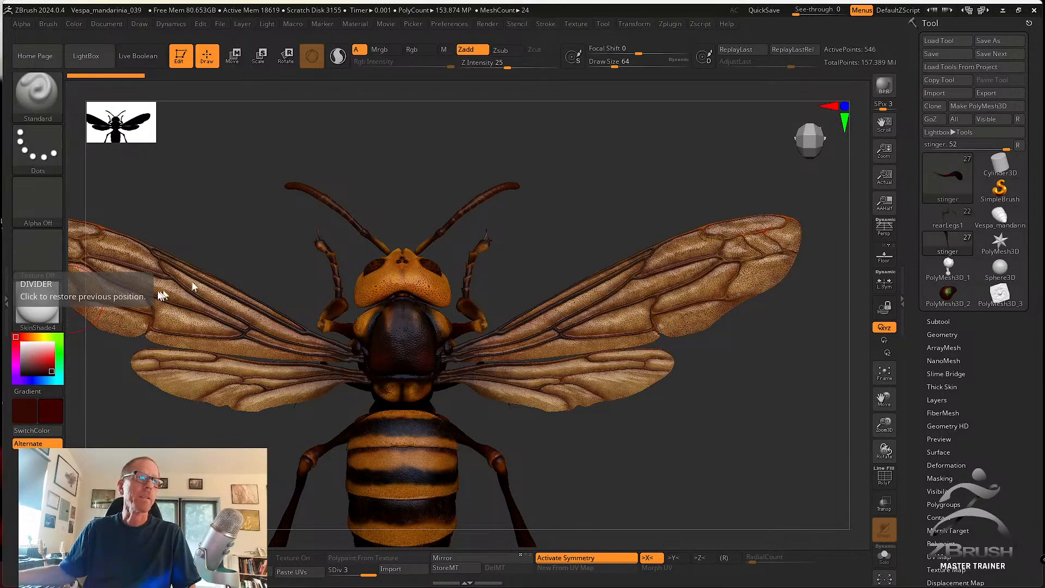
Bring the reference board back over the canvas and examine the forewing and hindwing veins in the spread-wing hornet photo.
right_click_drag(2, 233, 520, 224)
scroll(555, 333, "up", 4)
scroll(606, 339, "up", 5)
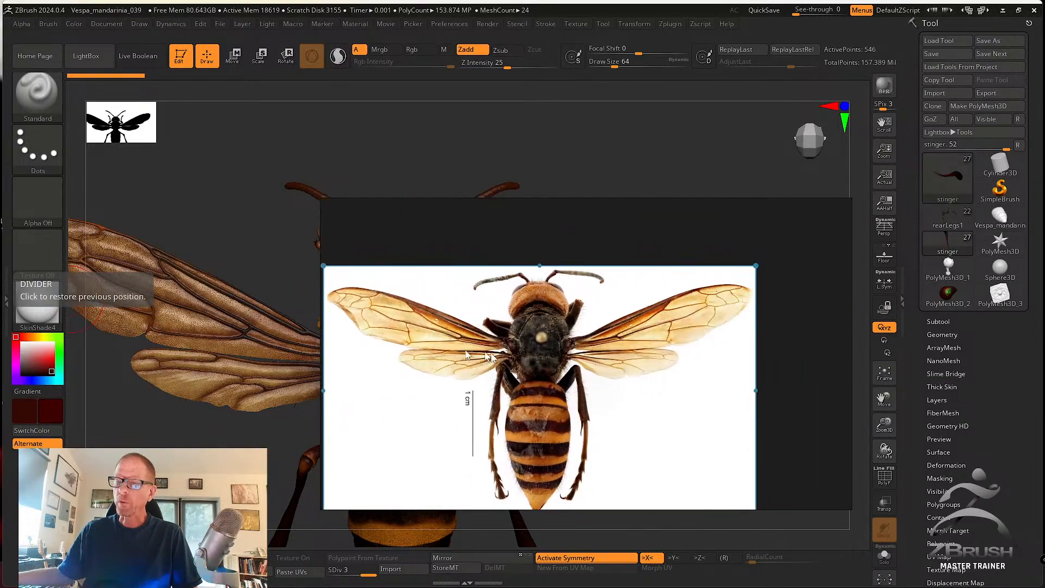
scroll(523, 378, "down", 2)
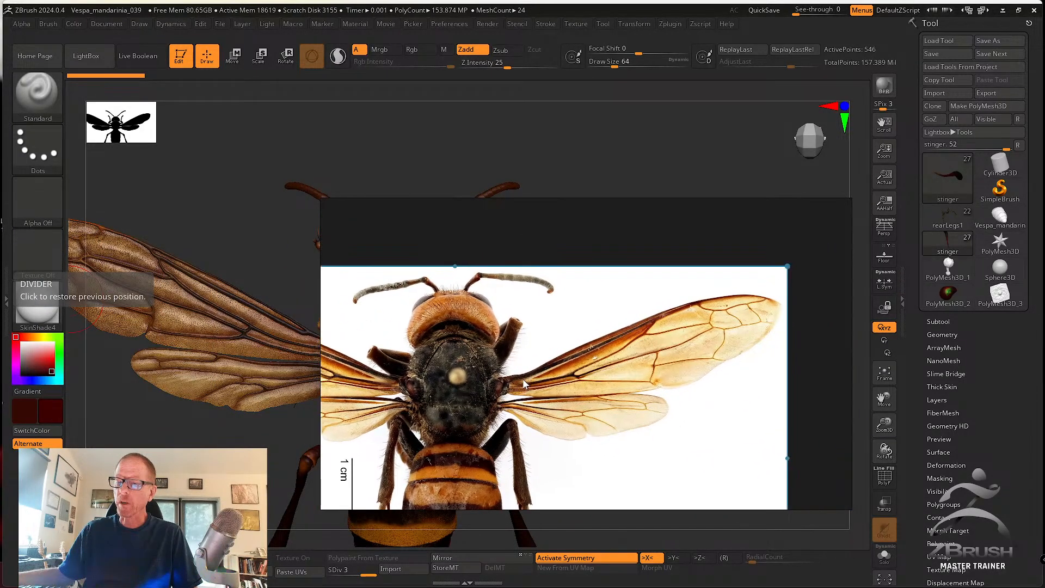
scroll(523, 377, "up", 2)
scroll(522, 377, "down", 5)
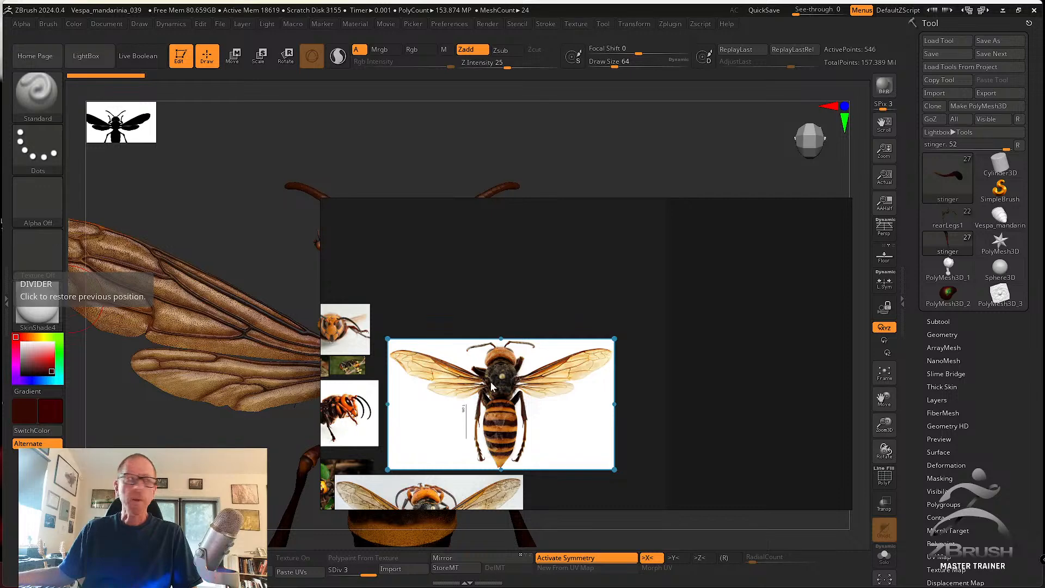
middle_click_drag(491, 386, 528, 299)
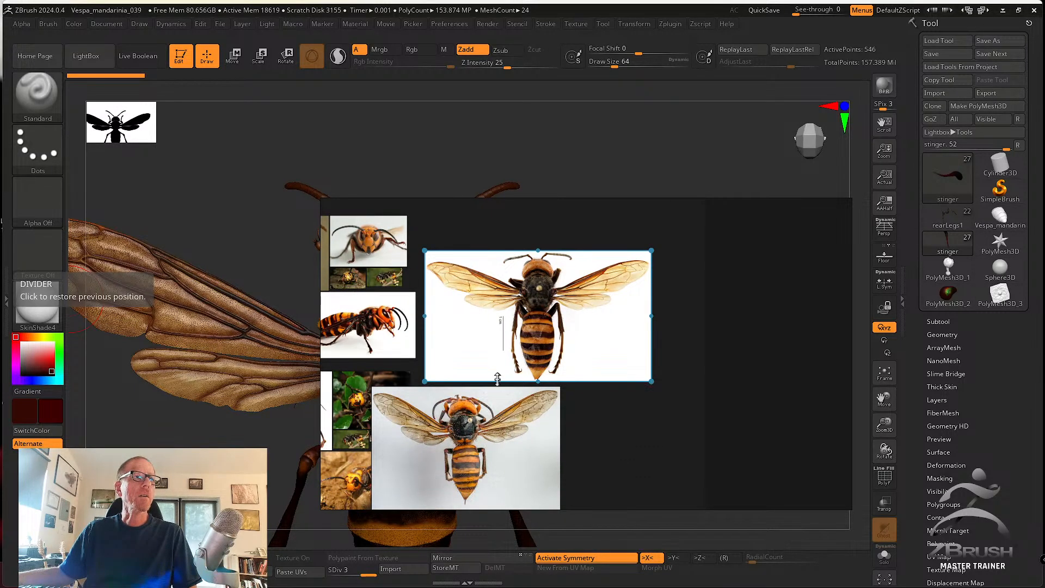
Examine the labelled wing venation and fold line diagrams A, B and C on the reference board.
scroll(470, 382, "down", 6)
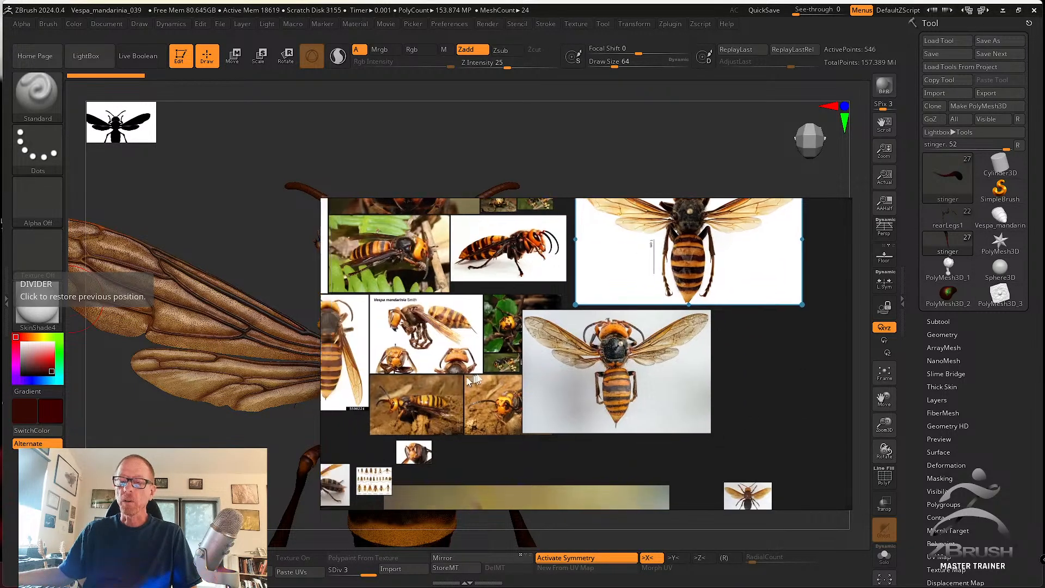
middle_click_drag(485, 375, 547, 288)
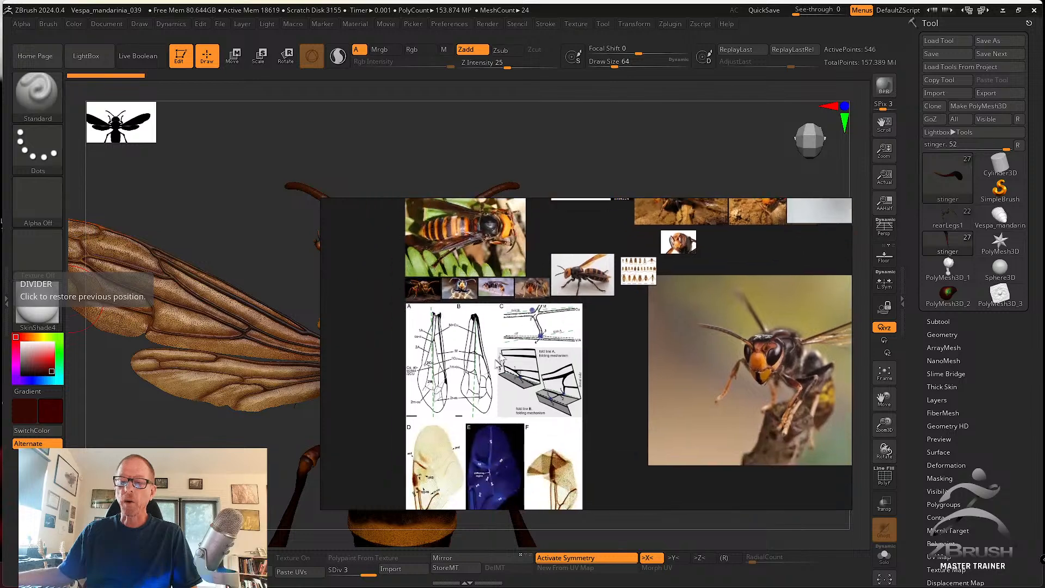
mouse_move(495, 353)
middle_mouse_down()
mouse_move(487, 431)
mouse_move(505, 334)
mouse_move(490, 270)
middle_mouse_up()
middle_click_drag(492, 330, 480, 279)
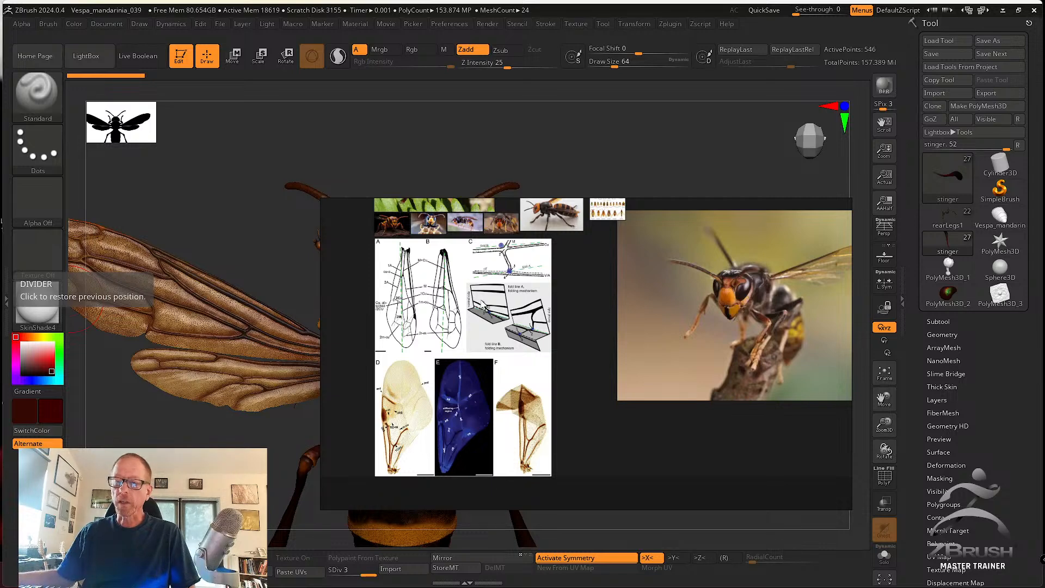
scroll(479, 393, "up", 5)
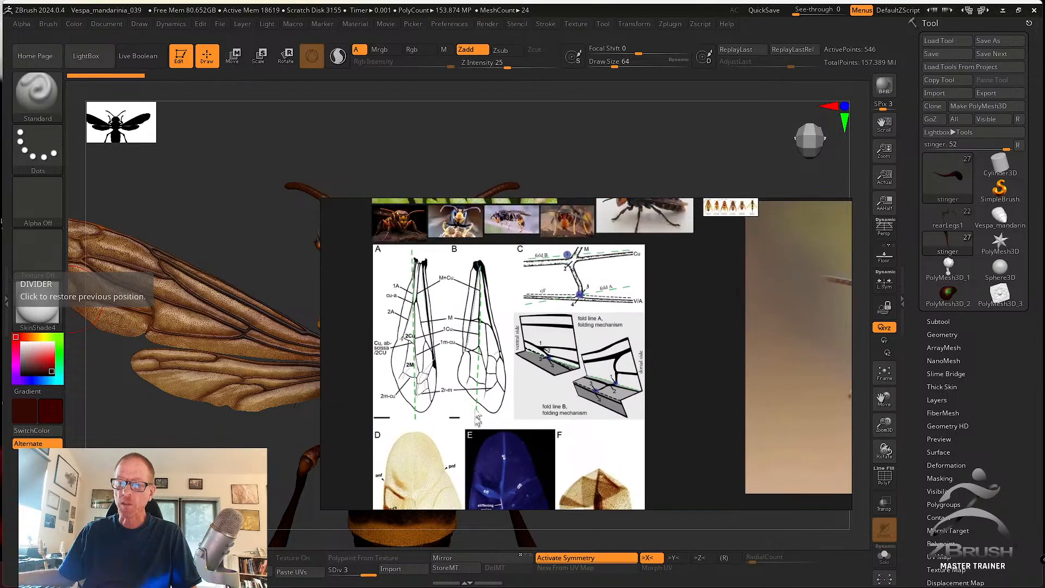
middle_click_drag(476, 356, 485, 395)
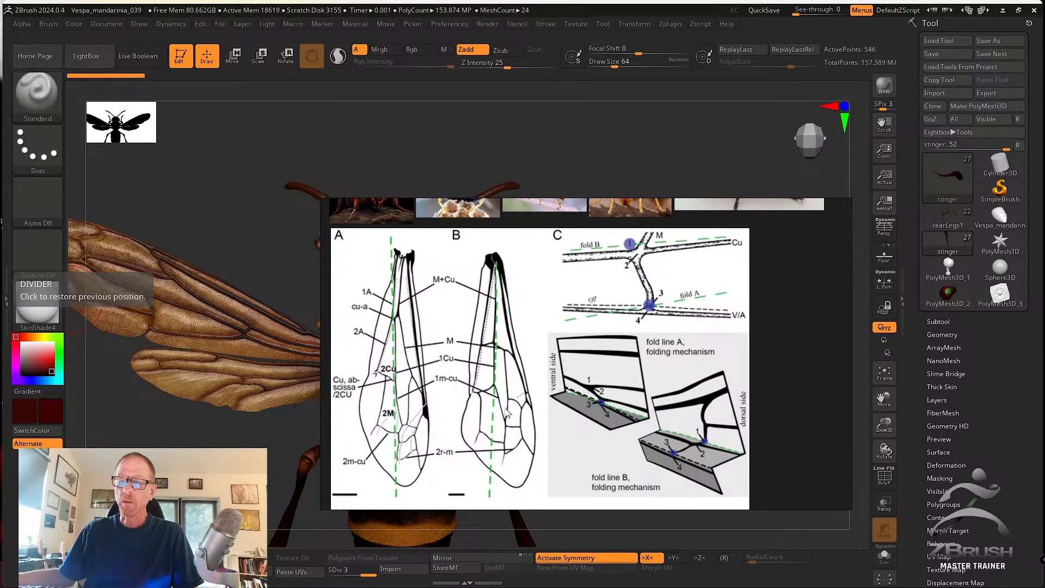
middle_click_drag(606, 399, 556, 382)
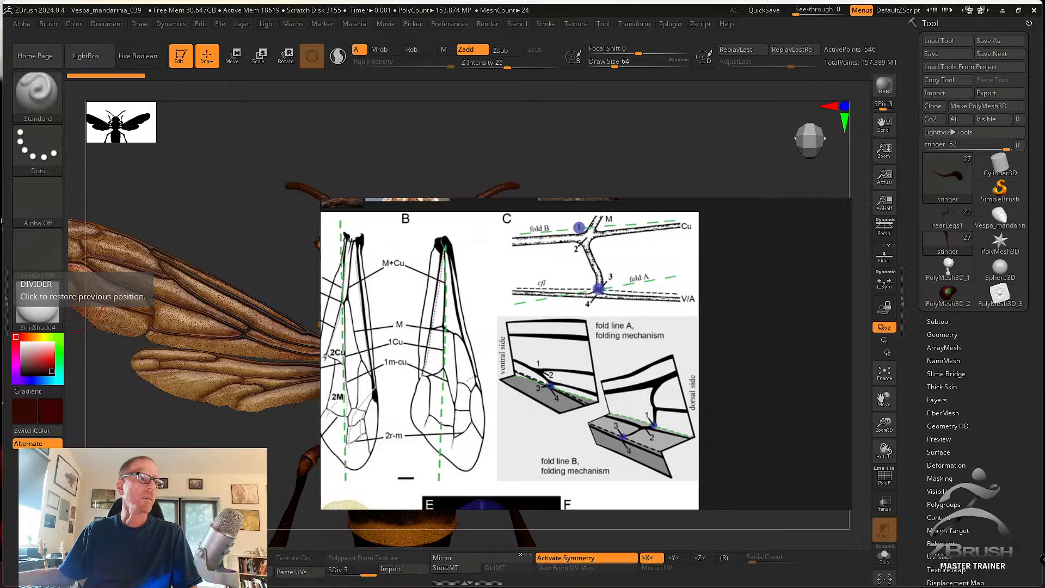
Open the "Resilin in Insect Flight Systems" article in Adobe Acrobat, moving the file browser and reference board out of the way.
key("super+e")
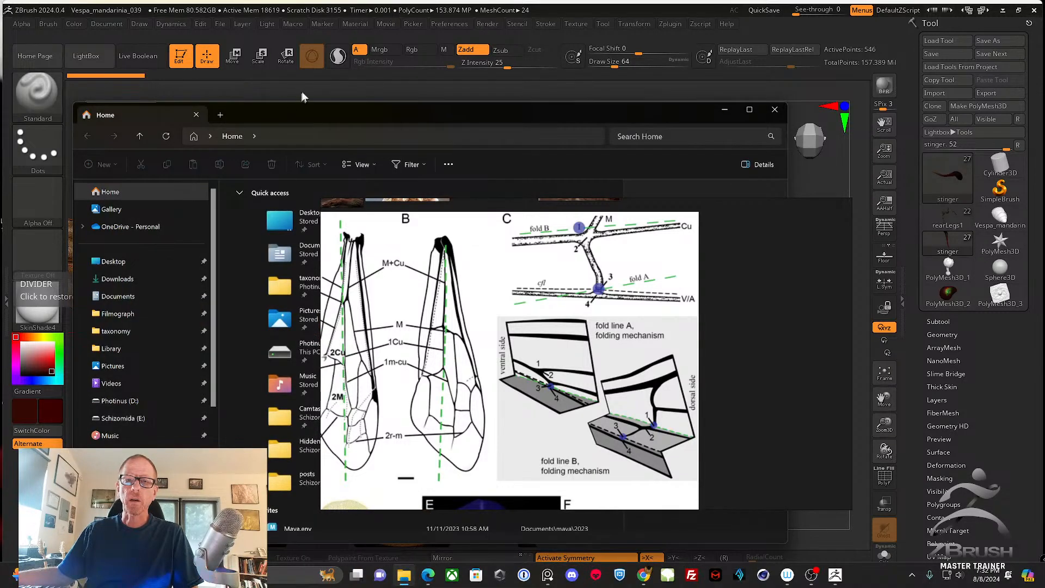
left_click_drag(327, 113, 0, 136)
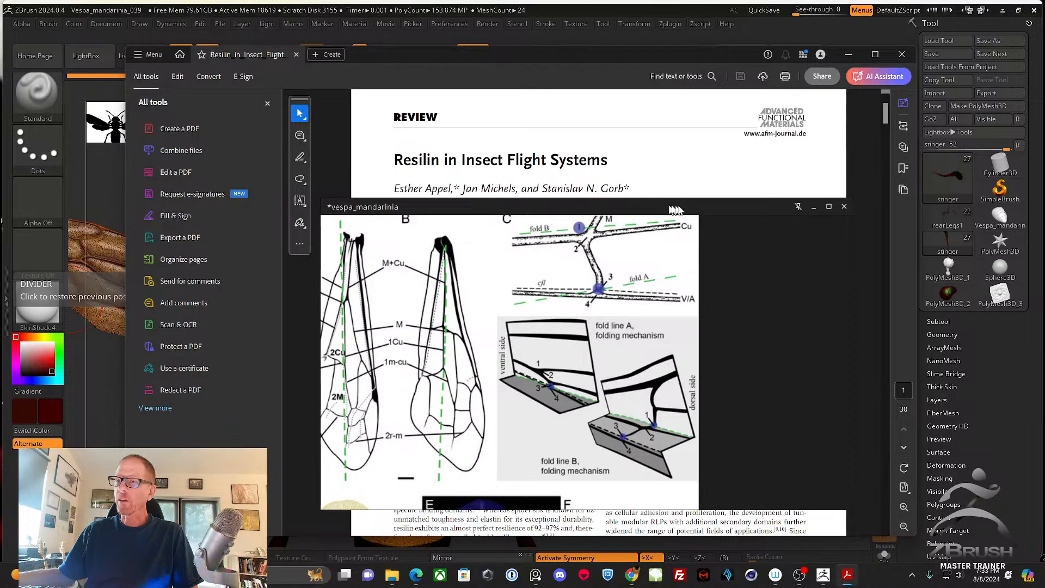
left_click_drag(700, 206, 0, 125)
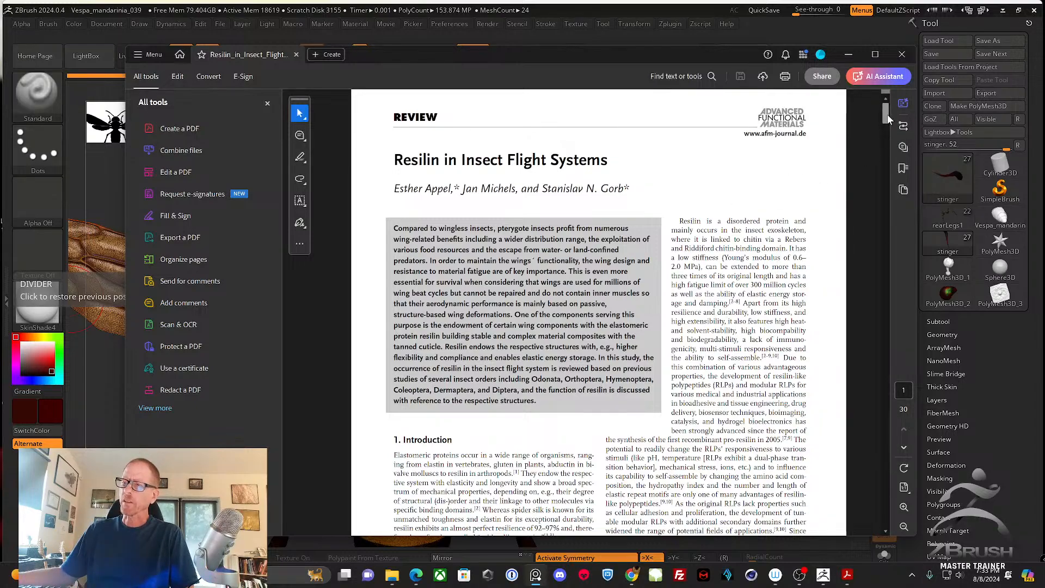
Examine the honey bee wing images in Figure 7 on page 14 of the article, and minimize the article to return to ZBrush.
mouse_move(887, 118)
left_mouse_down()
mouse_move(882, 144)
mouse_move(882, 109)
left_mouse_up()
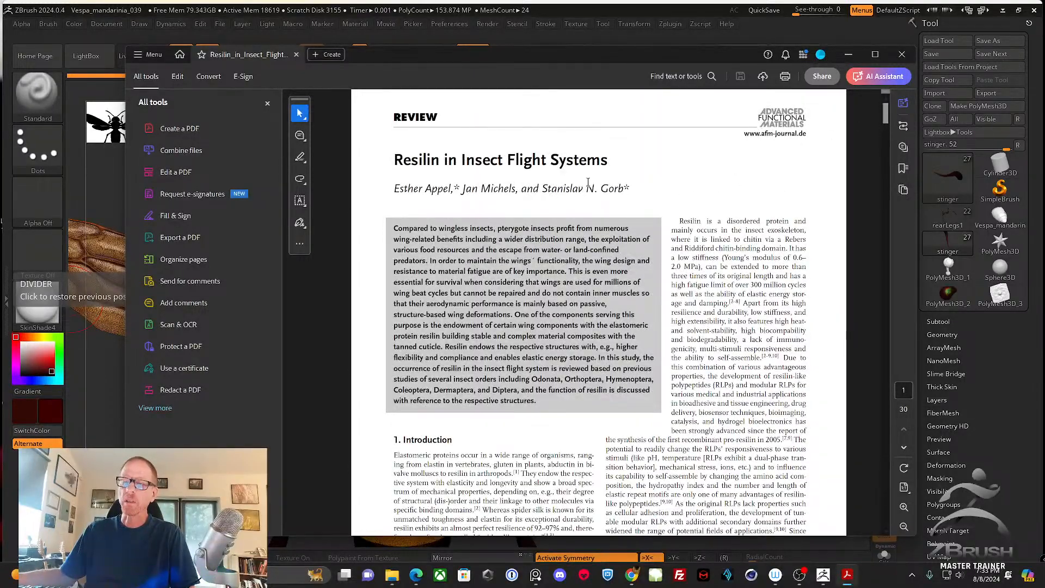
left_click_drag(877, 113, 860, 253)
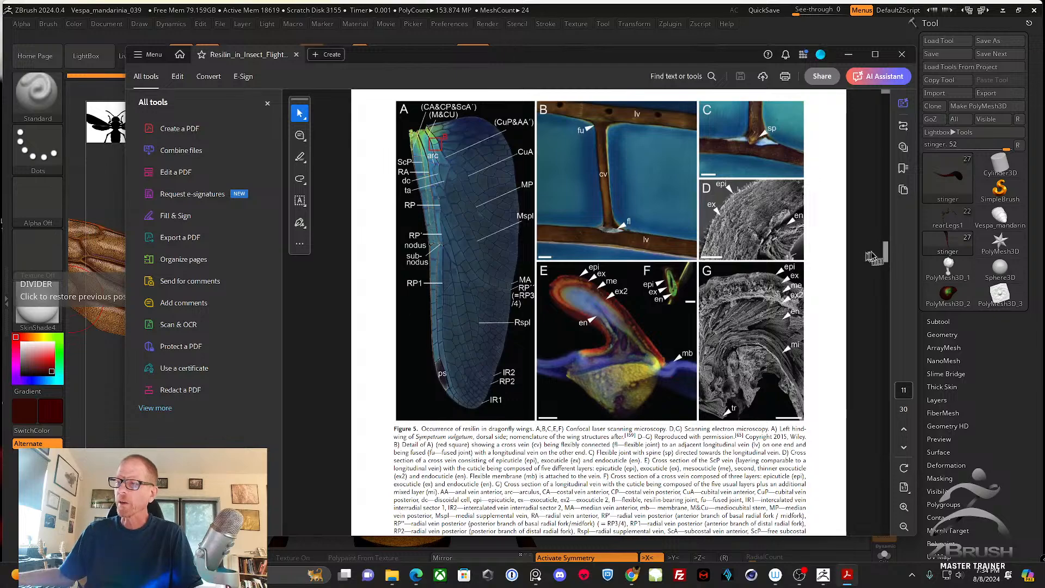
left_click_drag(886, 254, 885, 288)
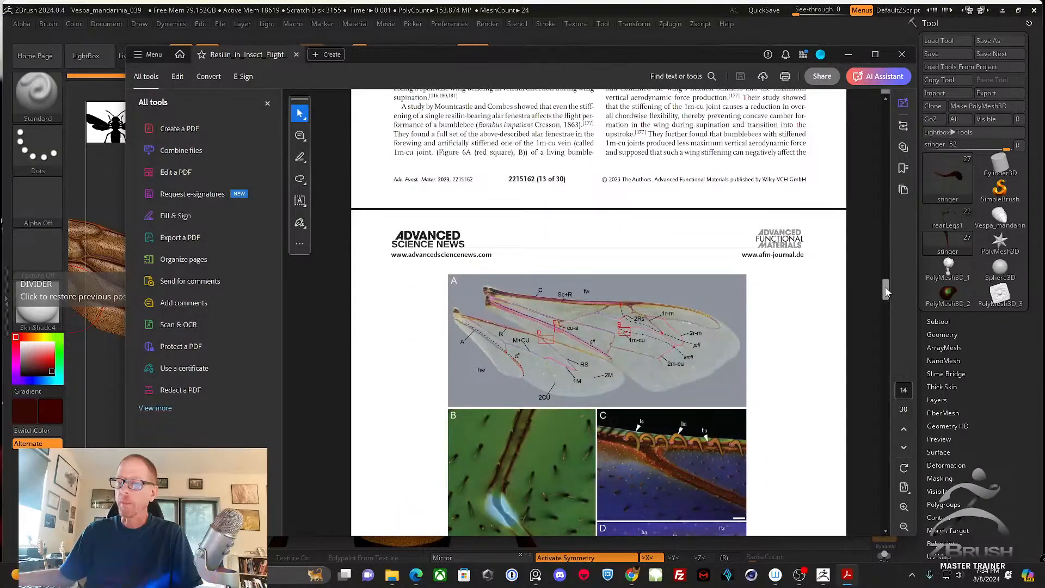
scroll(702, 353, "down", 1)
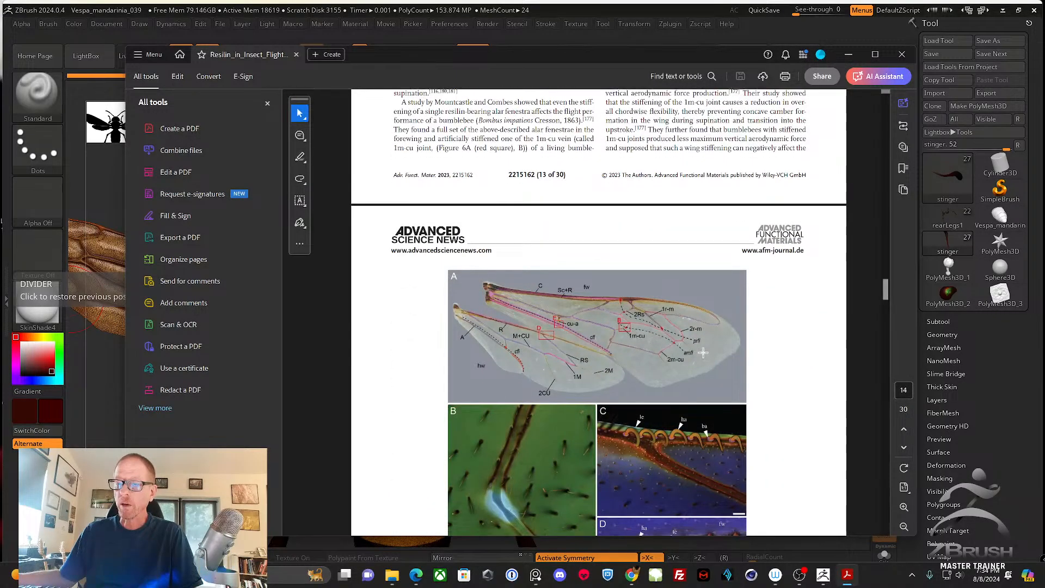
scroll(702, 353, "down", 10)
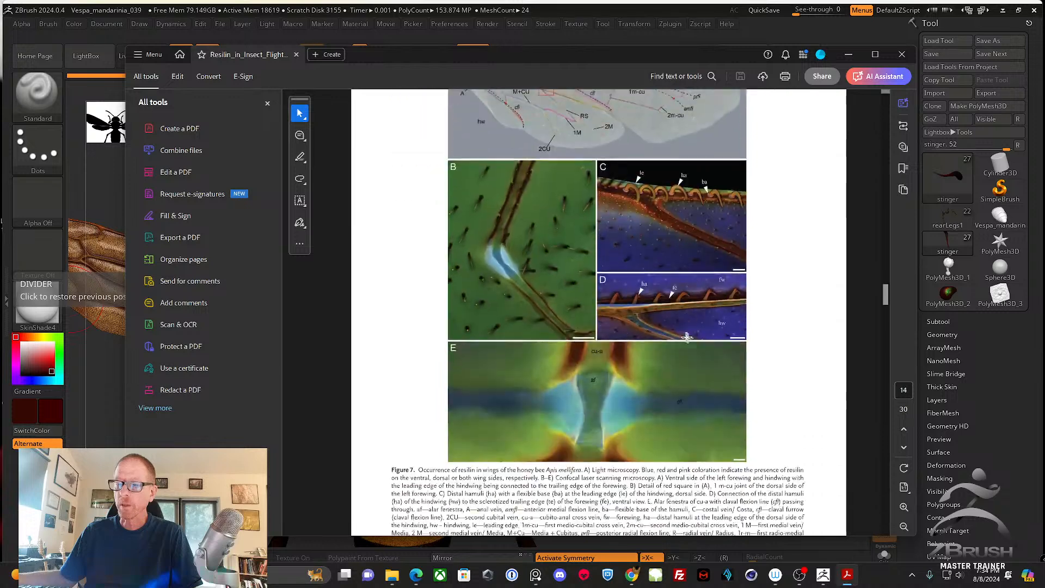
scroll(685, 338, "up", 1)
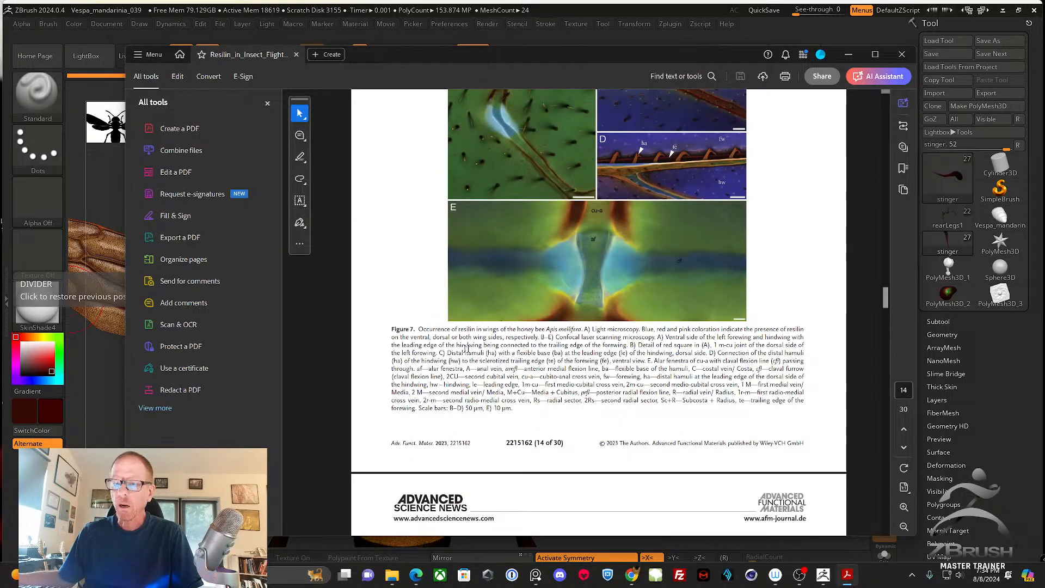
scroll(508, 341, "up", 10)
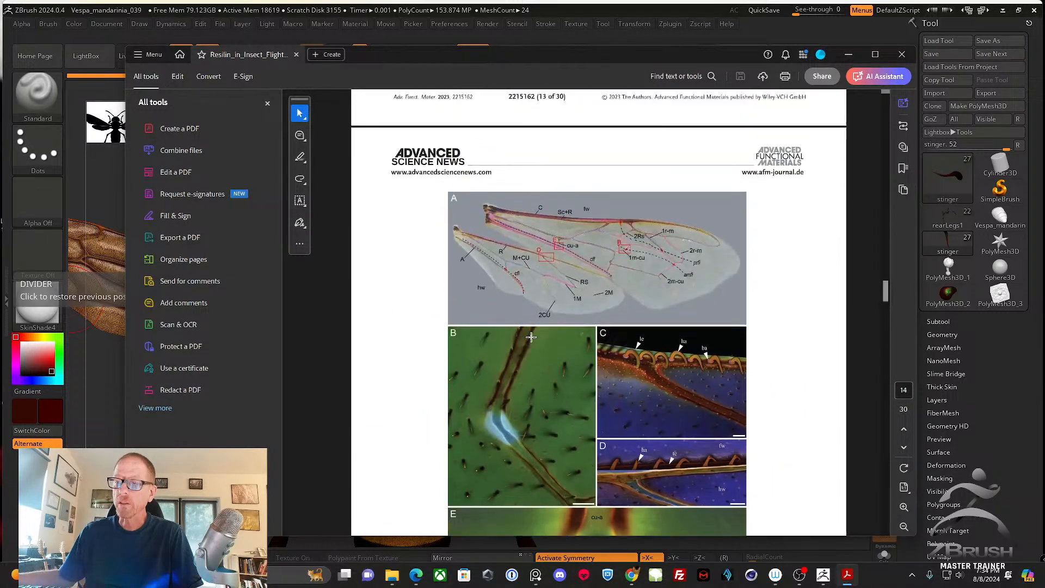
scroll(530, 340, "down", 3)
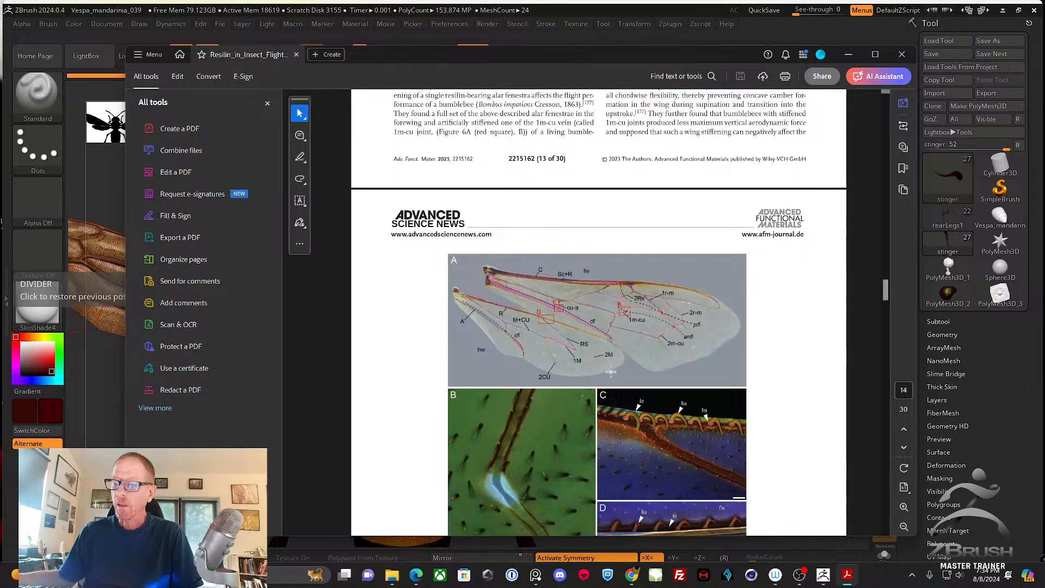
left_click_drag(885, 296, 854, 82)
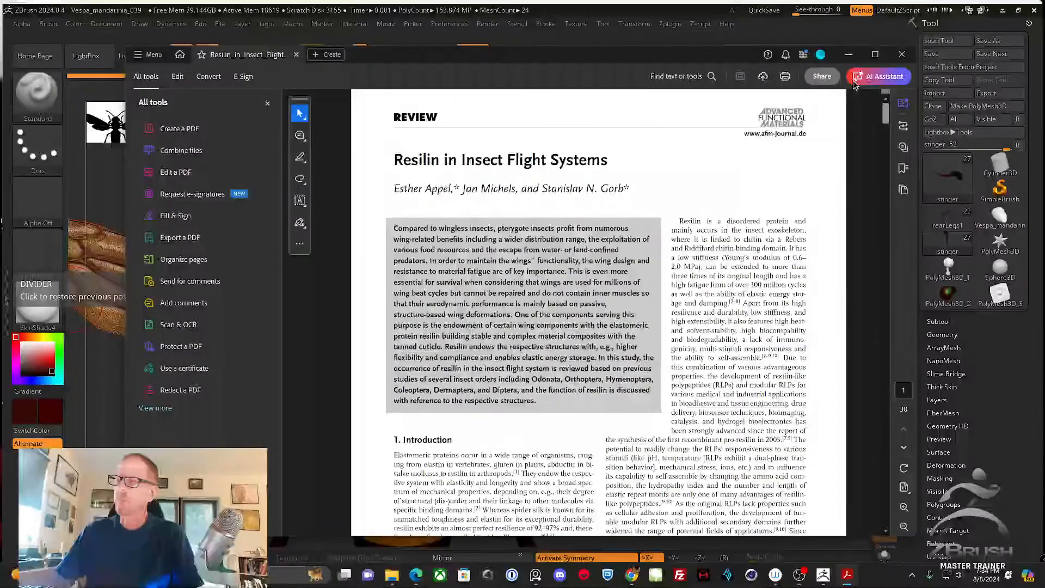
left_click(848, 54)
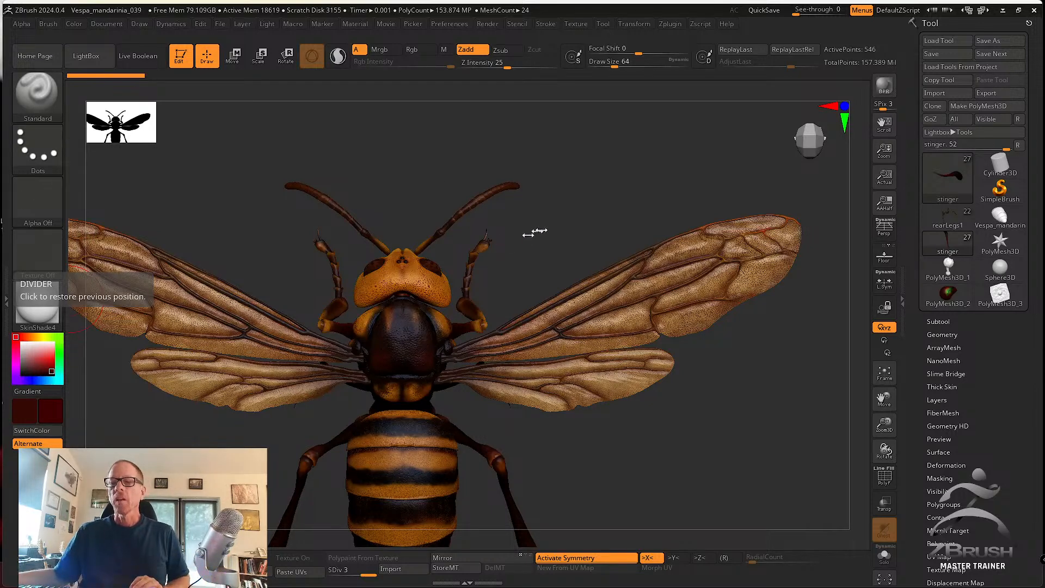
Expand the hornet model's list of subtools.
left_click_drag(541, 217, 610, 216, "alt")
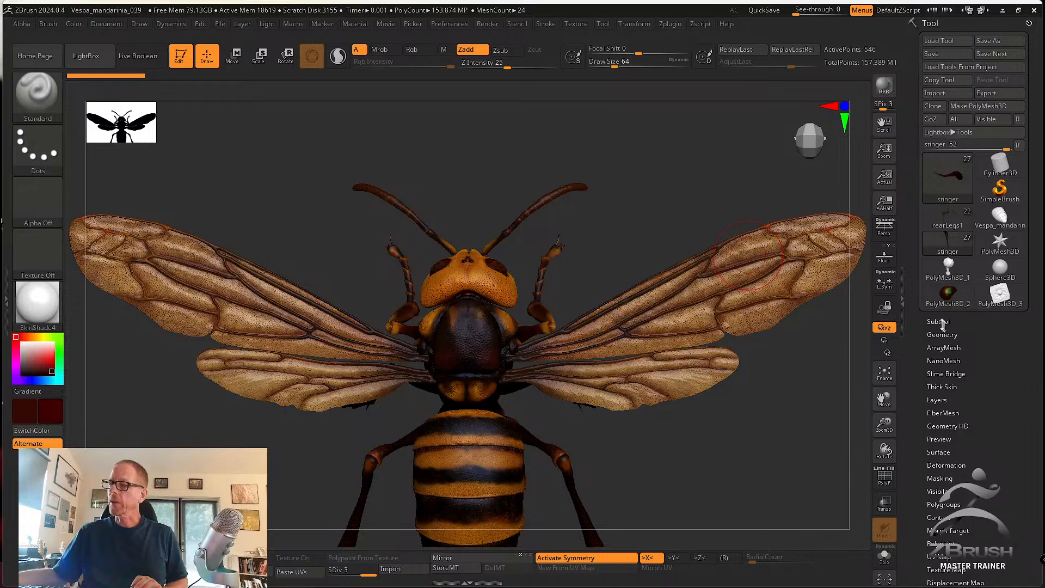
left_click(938, 322)
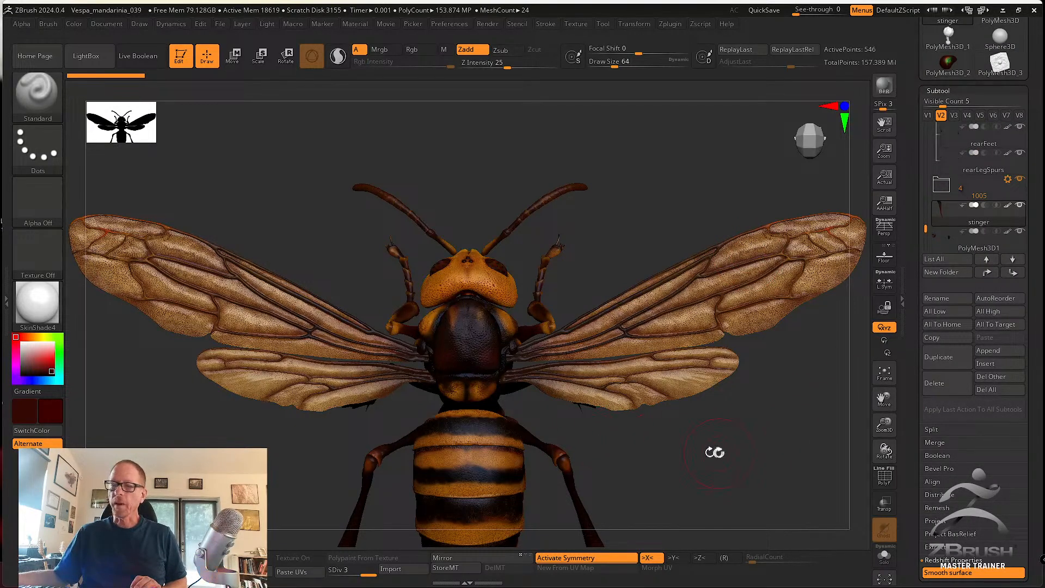
Bring the reference board's spread-wing photo back on screen beside the hornet model's wing.
left_click_drag(711, 450, 380, 380)
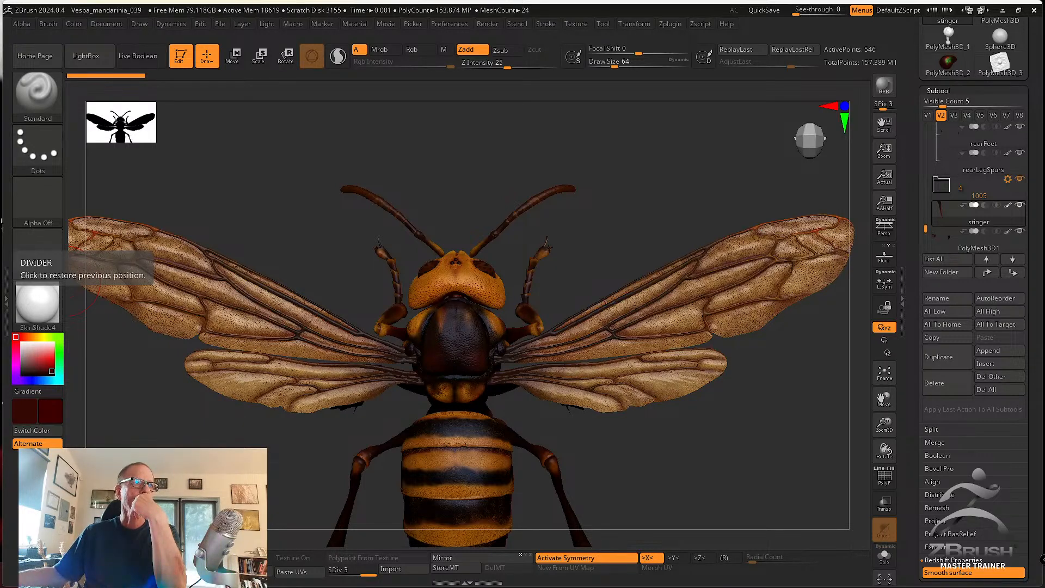
left_click_drag(0, 133, 197, 59)
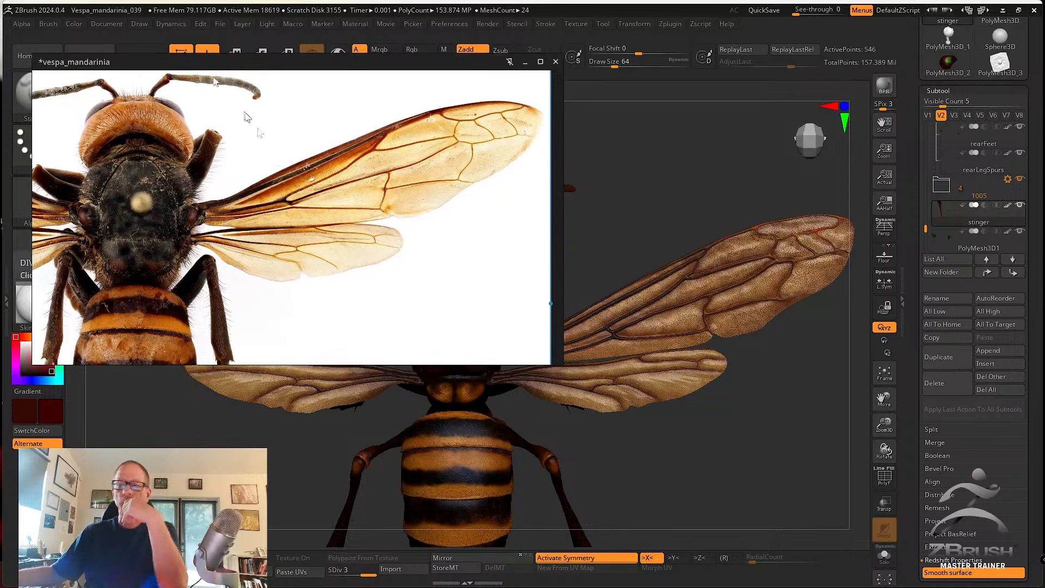
Select the front wing's vein subtool, Extract3, on the hornet model.
mouse_move(751, 452)
left_mouse_down()
mouse_move(760, 419)
mouse_move(760, 471)
mouse_move(700, 366)
left_mouse_up()
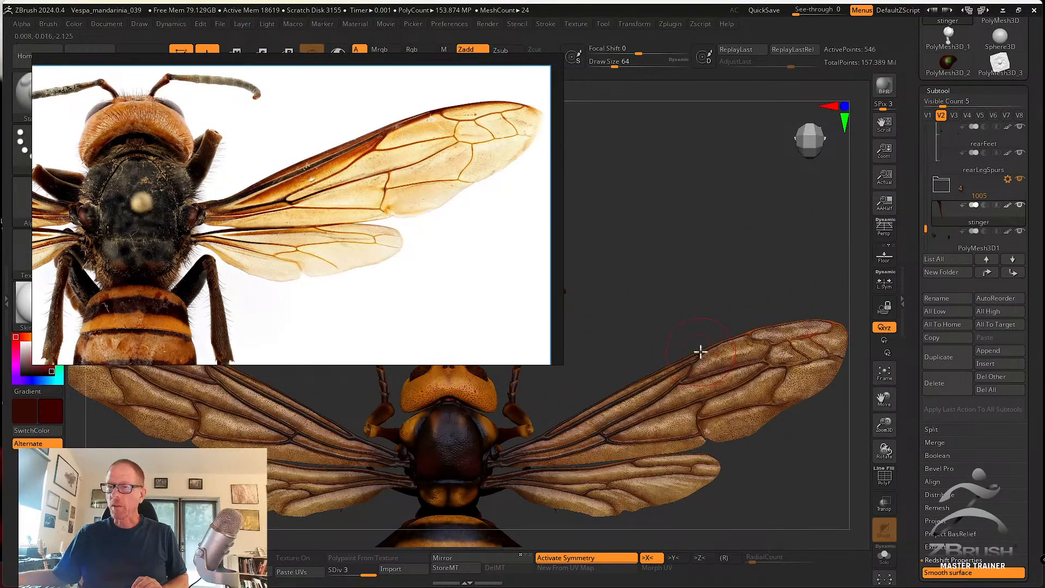
left_click_drag(671, 322, 693, 328, "alt")
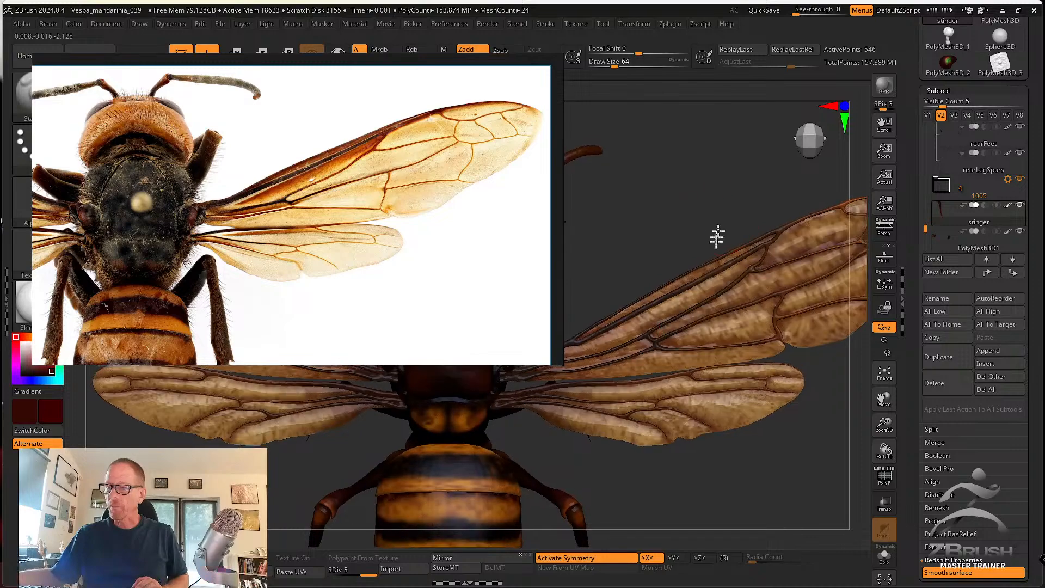
left_click_drag(716, 235, 625, 324, "alt")
left_click(719, 408, "alt")
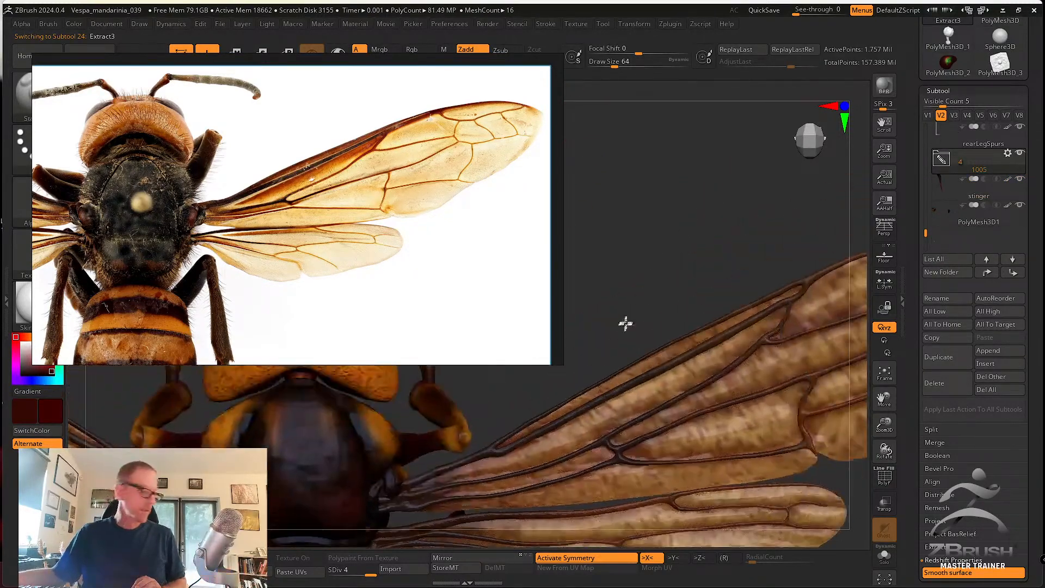
left_click_drag(671, 283, 637, 340, "alt")
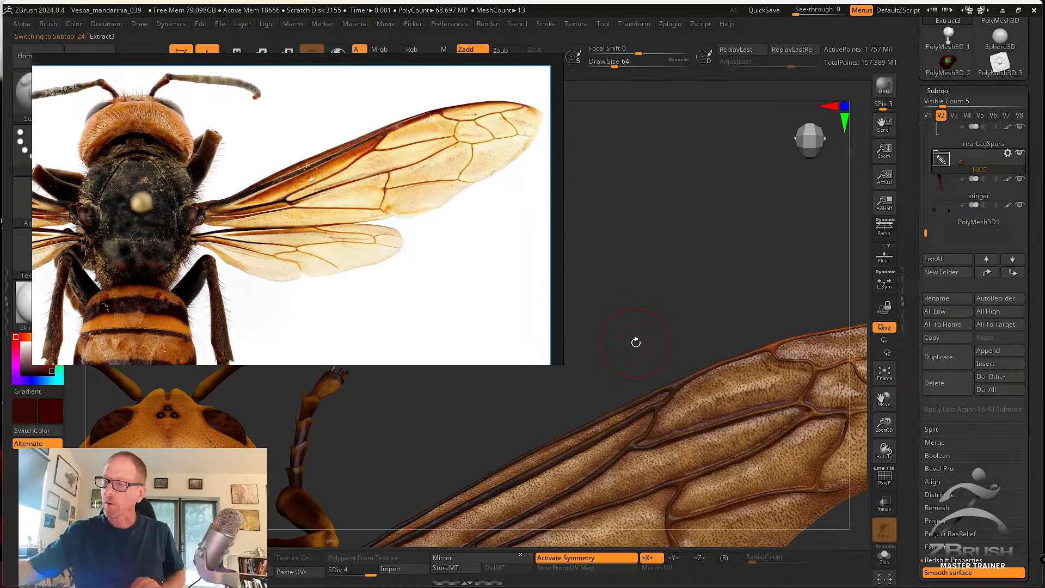
Compare the front wing's leading edge with the reference photo, and isolate the vein mesh at subdivision level 1.
scroll(364, 229, "down", 1)
middle_click_drag(395, 189, 389, 309)
scroll(390, 259, "up", 4)
scroll(446, 266, "up", 2)
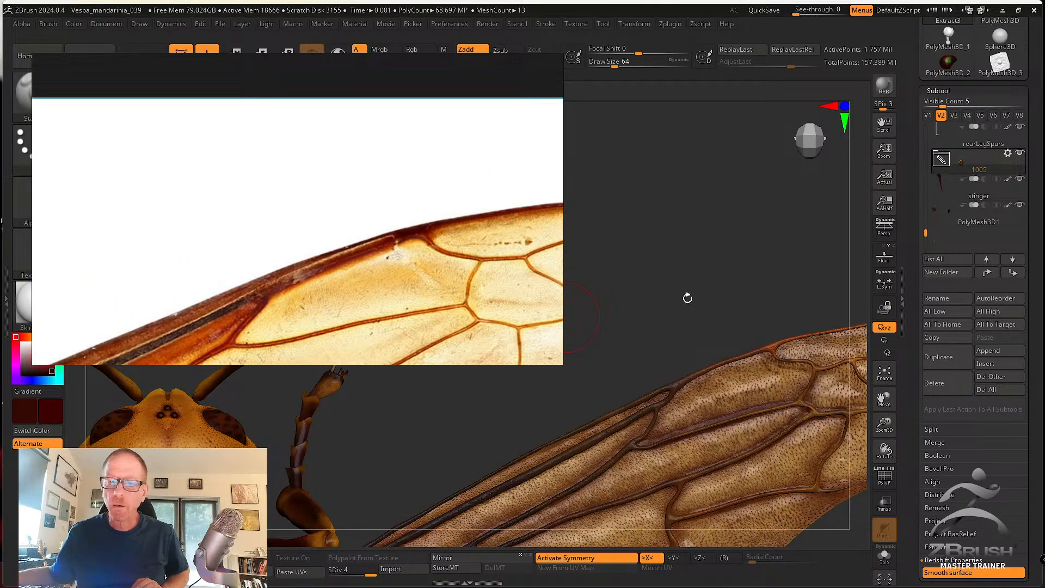
mouse_move(687, 298)
left_mouse_down()
mouse_move(625, 330)
mouse_move(696, 330)
mouse_move(697, 309)
left_mouse_up()
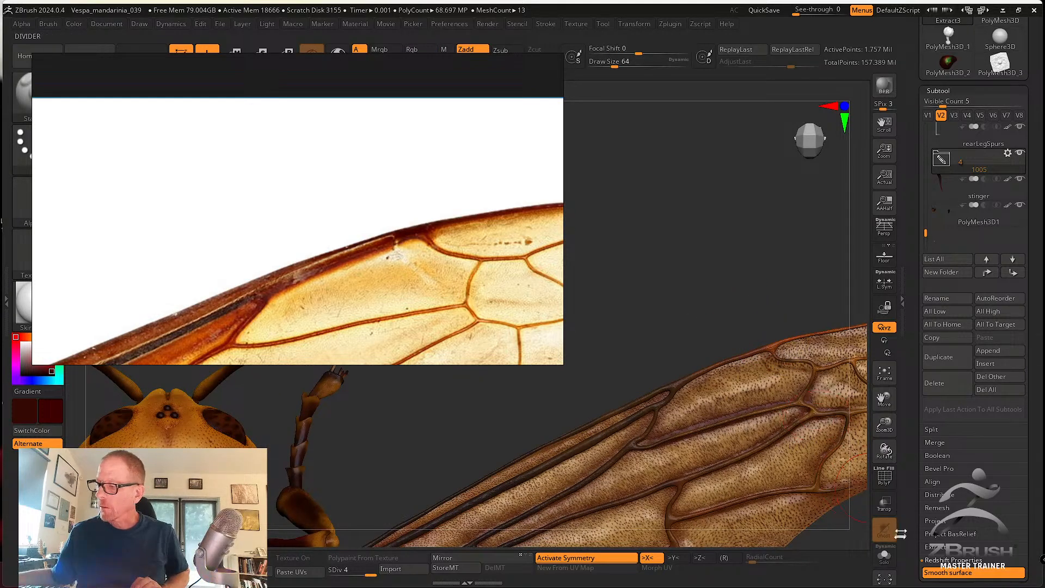
left_click(884, 555)
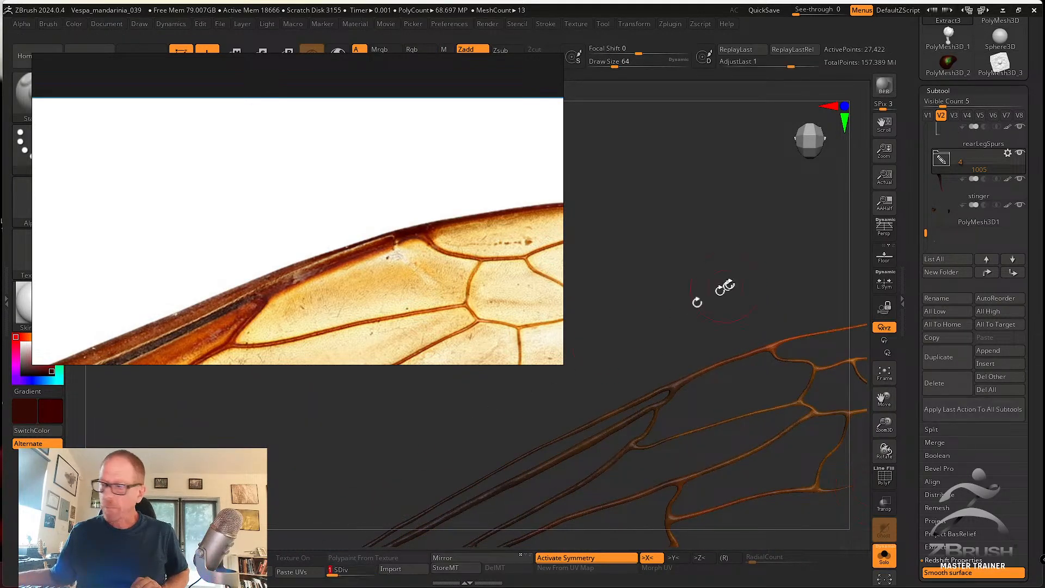
left_click_drag(724, 287, 795, 383, "alt")
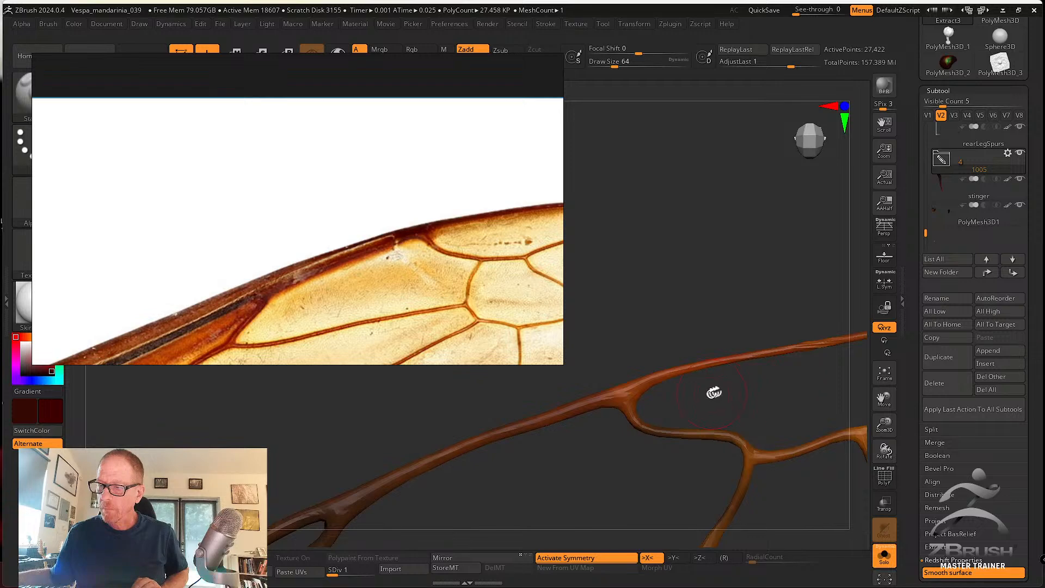
left_click_drag(713, 392, 742, 398, "alt")
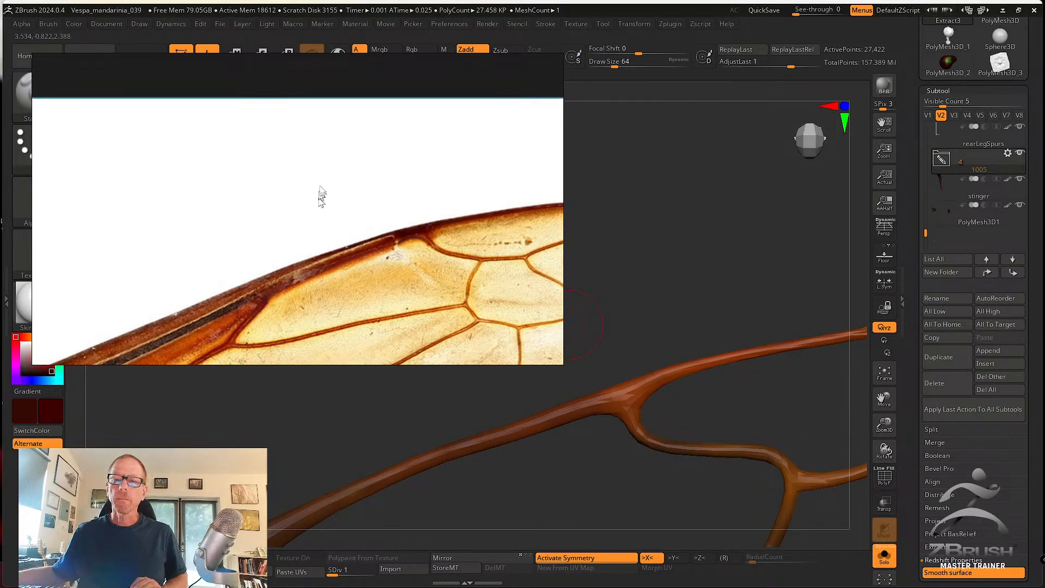
Thicken the leading-edge vein between its fork and the outer junction using the Inflat brush, with the reference board moved aside.
mouse_move(328, 148)
left_mouse_down()
mouse_move(411, 146)
mouse_move(271, 156)
left_mouse_up()
left_click(30, 97)
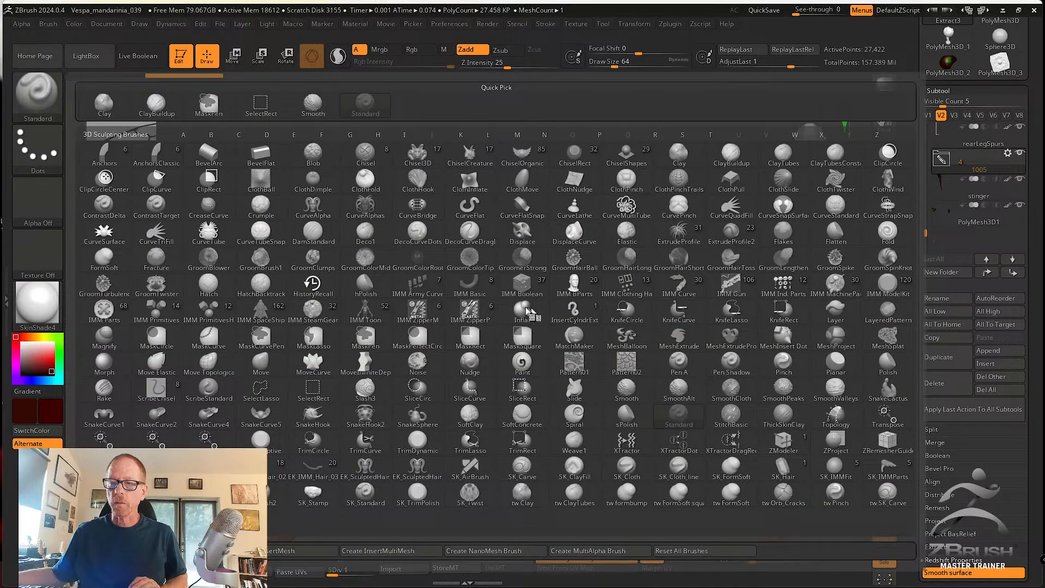
left_click(524, 312)
left_click_drag(621, 405, 578, 424)
mouse_move(609, 422)
right_mouse_down("ctrl")
mouse_move(586, 381)
mouse_move(625, 322)
right_mouse_up("ctrl")
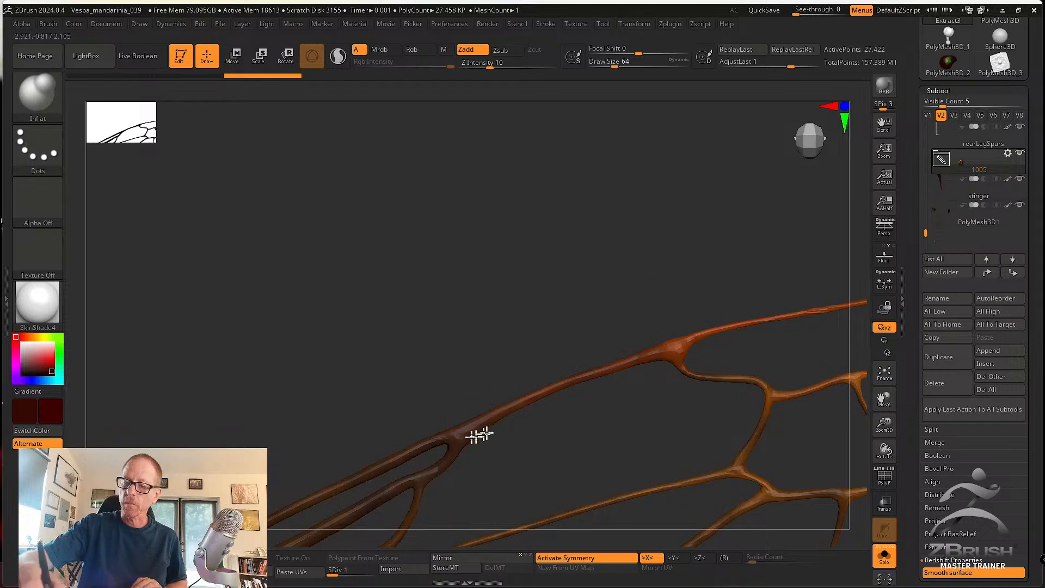
left_click_drag(482, 434, 585, 383)
mouse_move(528, 409)
left_mouse_down()
mouse_move(642, 364)
mouse_move(677, 336)
left_mouse_up()
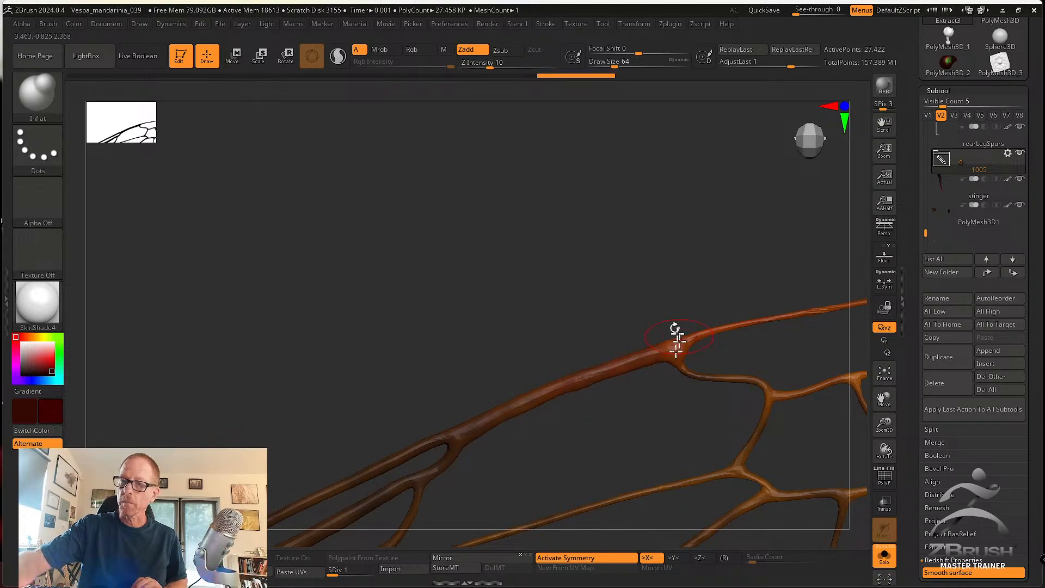
key("shift")
left_click(419, 49, "shift")
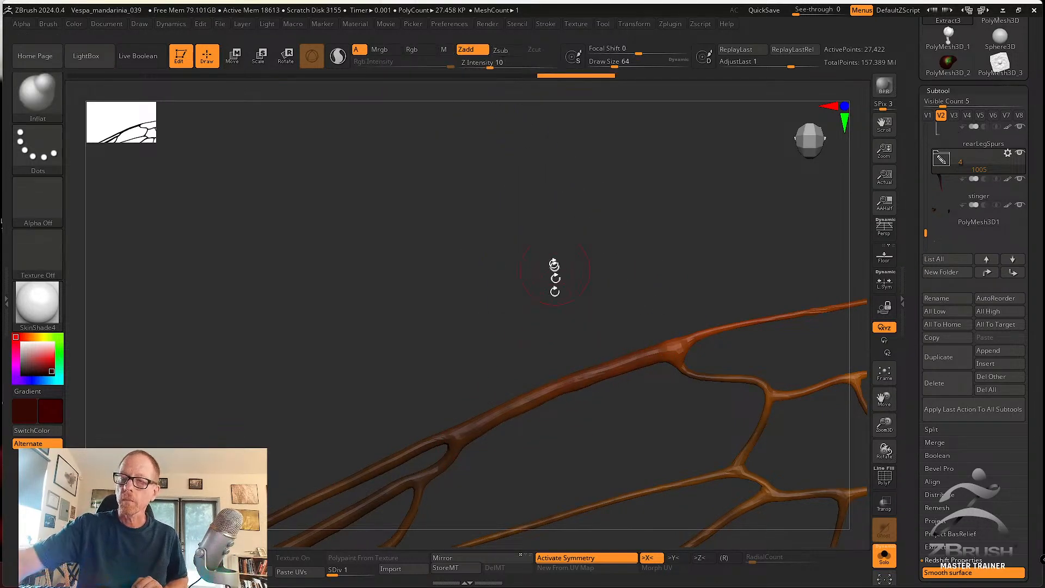
Inflate the leading-edge vein further, including the fork and the stretch just past the outer junction.
mouse_move(530, 401)
left_mouse_down()
mouse_move(689, 348)
mouse_move(677, 356)
left_mouse_up()
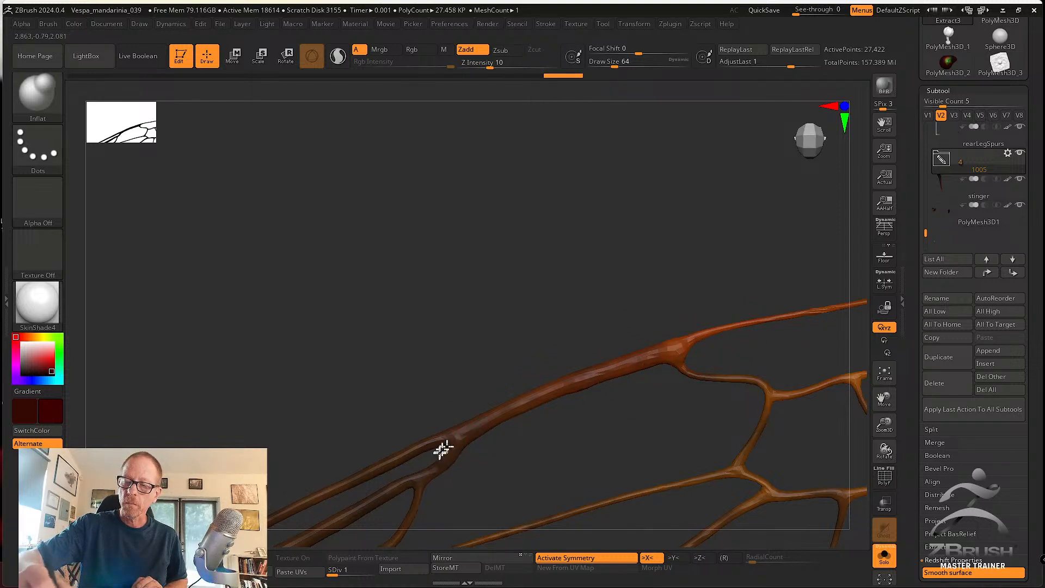
left_click_drag(443, 450, 448, 462)
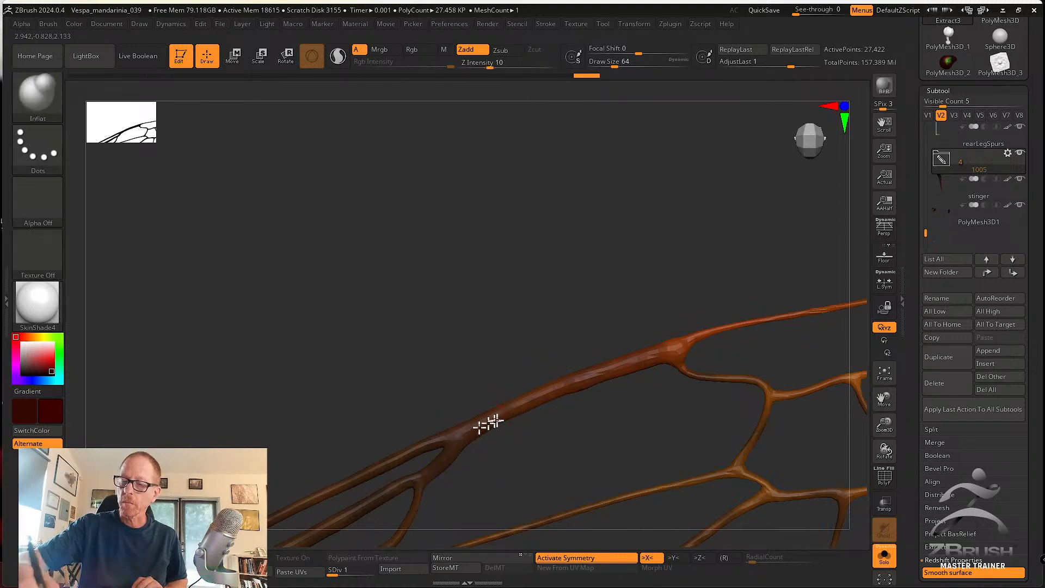
left_click_drag(488, 423, 659, 357)
left_click_drag(545, 397, 738, 328)
left_click_drag(642, 362, 738, 328)
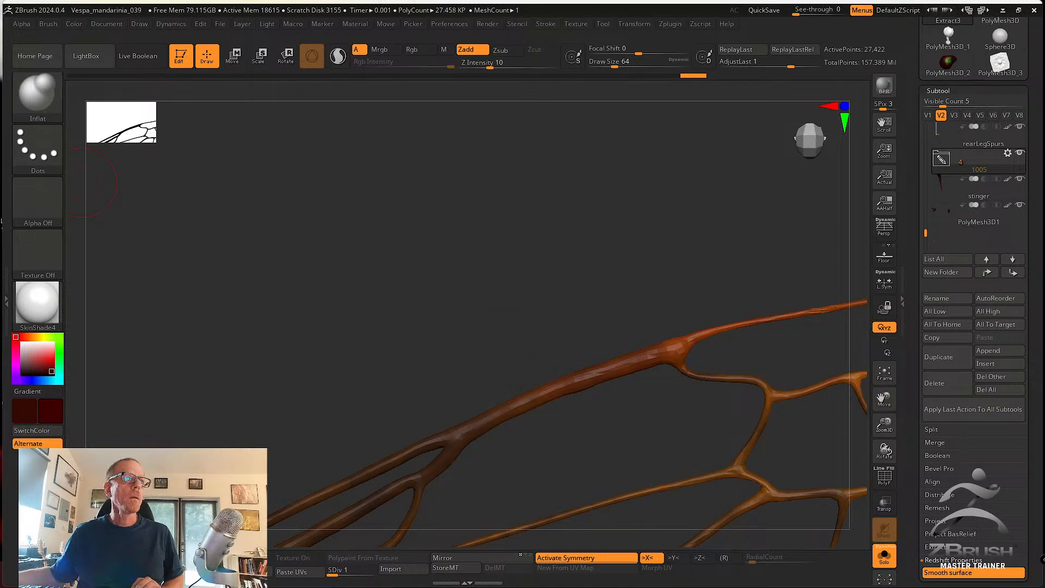
Compare the isolated vein network with the reference board's wing photo, toggling the last Inflat strokes with undo and redo.
right_click_drag(0, 190, 197, 132)
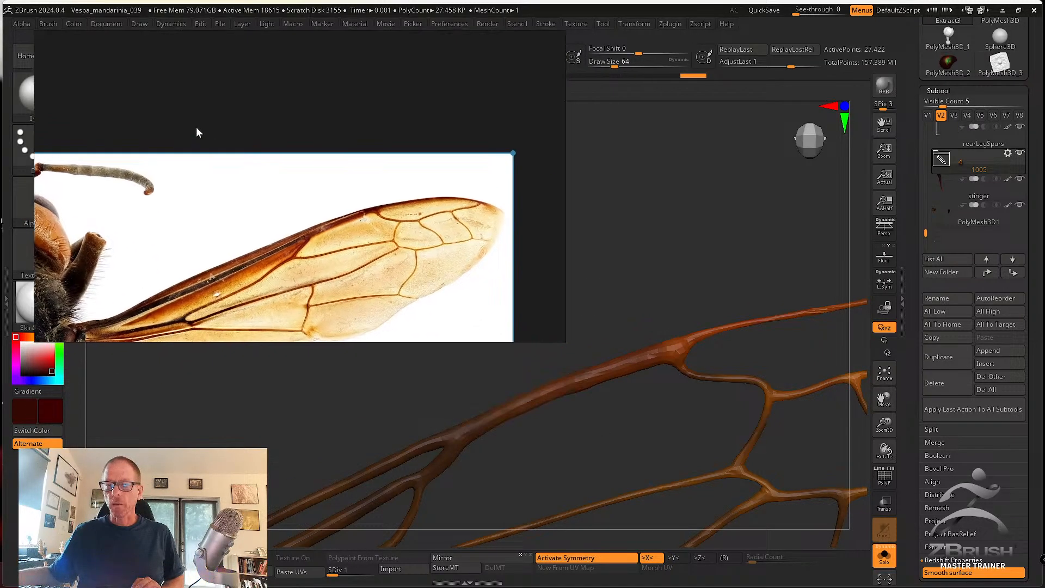
right_click_drag(604, 278, 619, 244, "ctrl")
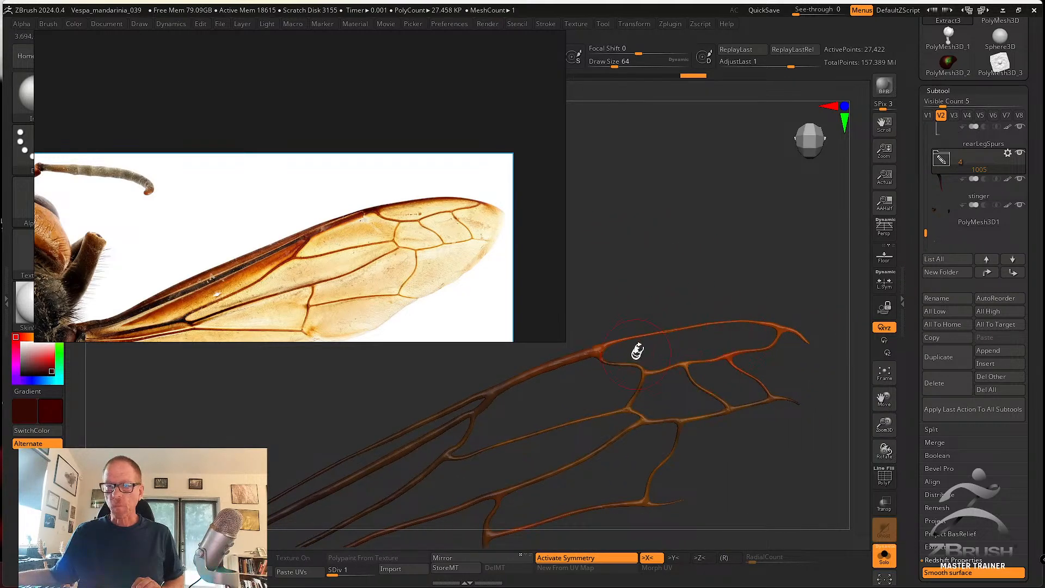
right_click_drag(512, 431, 560, 374)
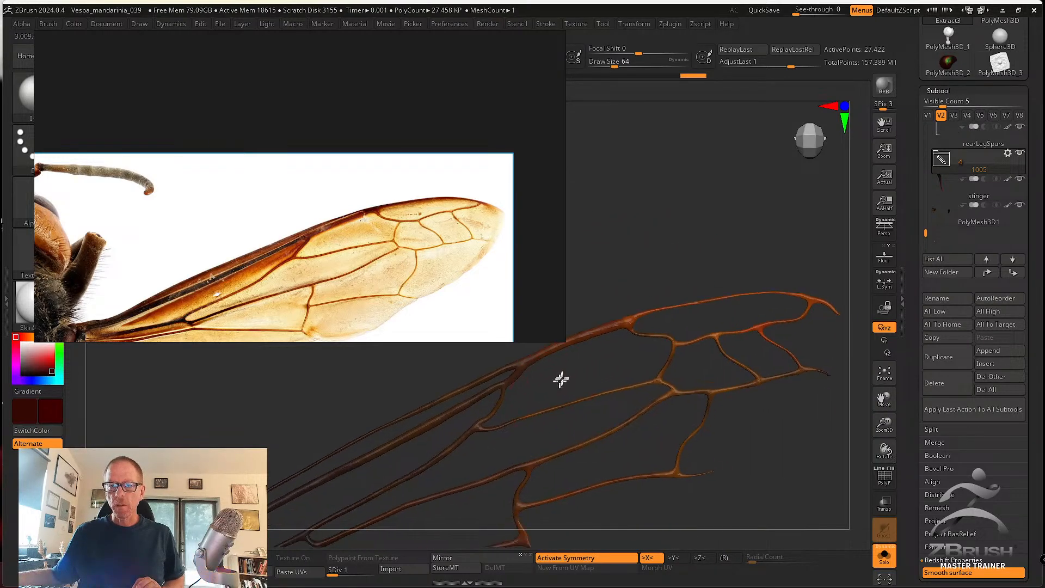
right_click_drag(754, 462, 727, 428, "alt")
right_click_drag(567, 487, 678, 477, "alt")
right_click_drag(549, 514, 605, 487, "alt")
scroll(309, 248, "down", 2)
middle_click_drag(305, 252, 313, 215)
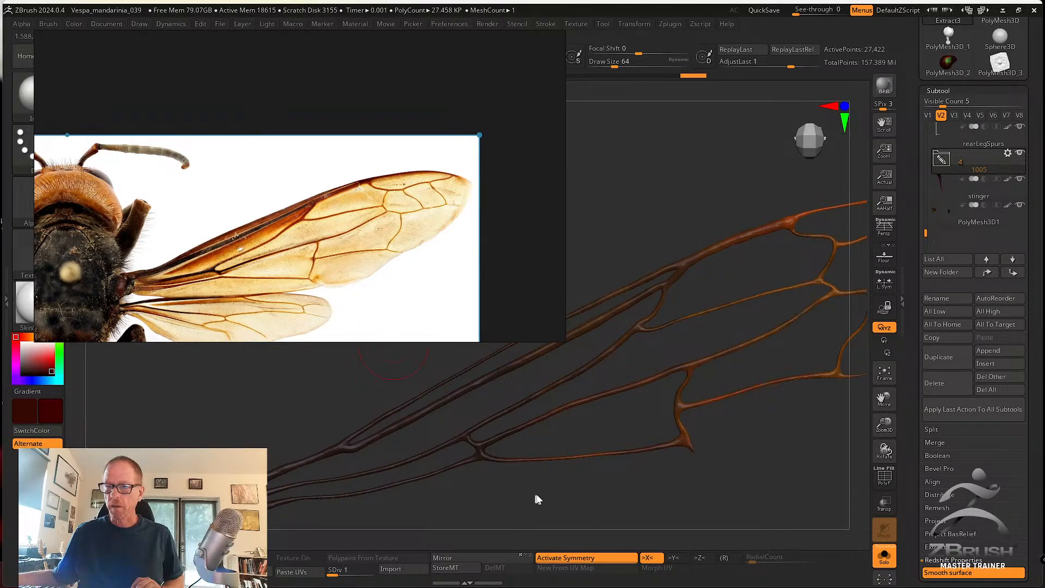
key("ctrl+z")
key("ctrl+z")
key("ctrl+shift+z")
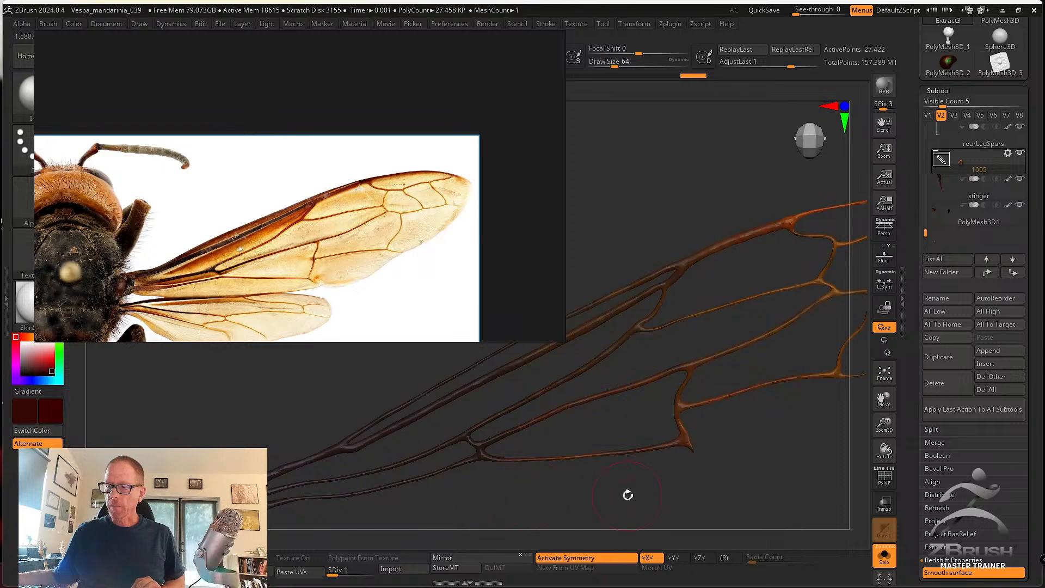
Move the reference board off the canvas and bring the rest of the hornet back into view with the veins.
left_click_drag(443, 100, 0, 142)
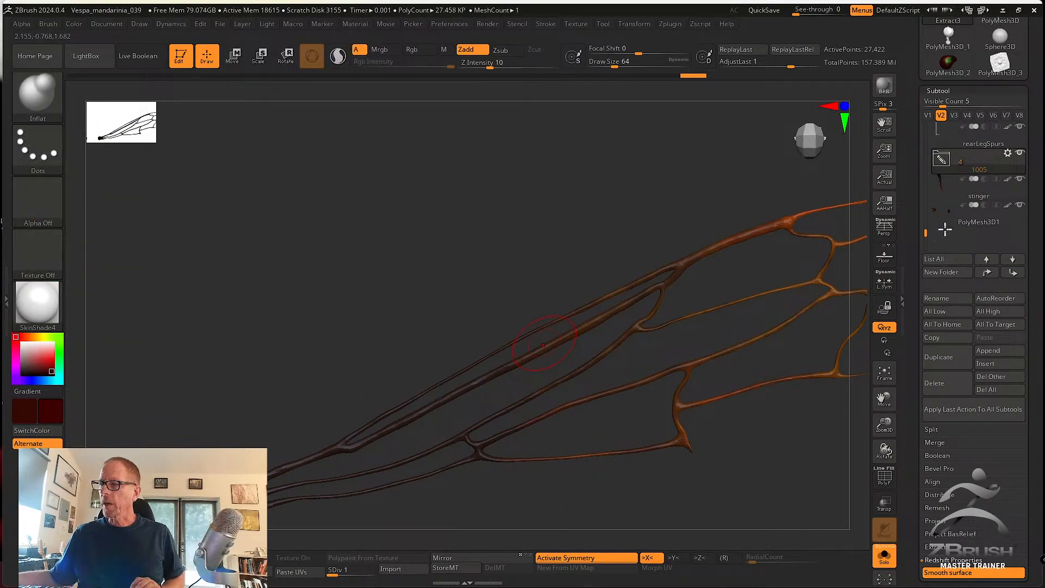
left_click(883, 556)
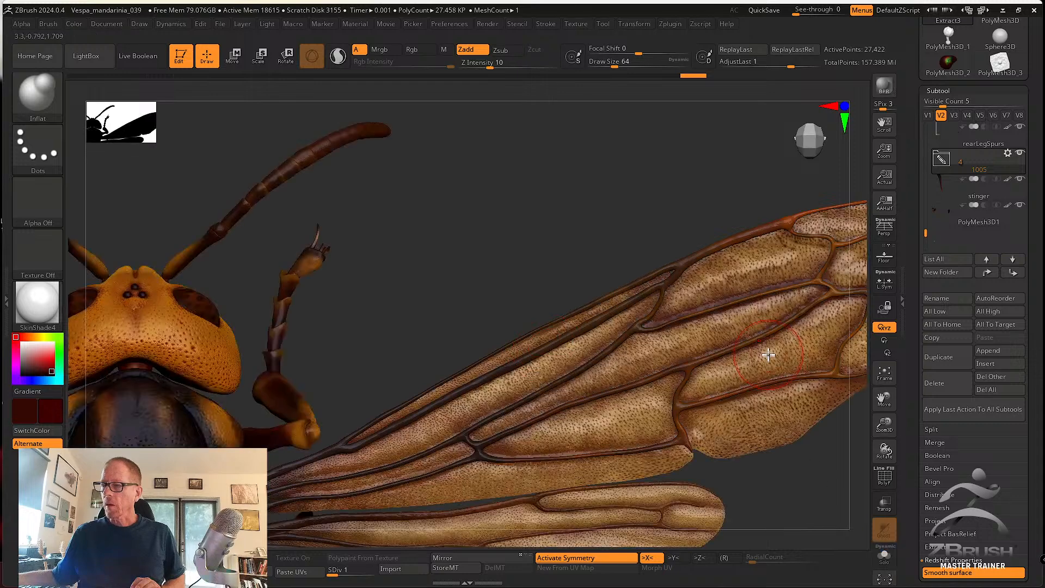
right_click_drag(807, 488, 771, 427)
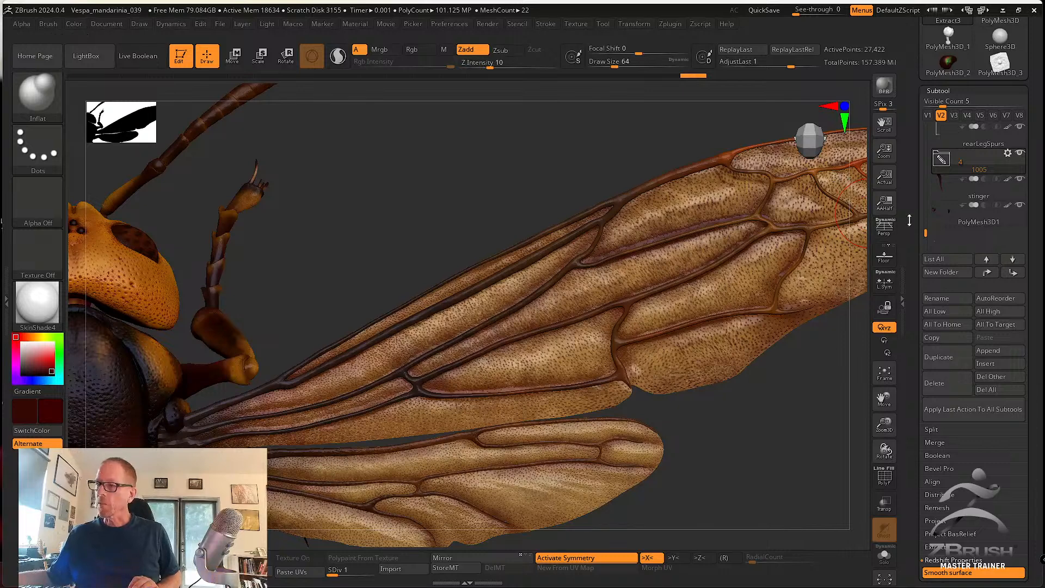
left_click_drag(910, 219, 903, 305)
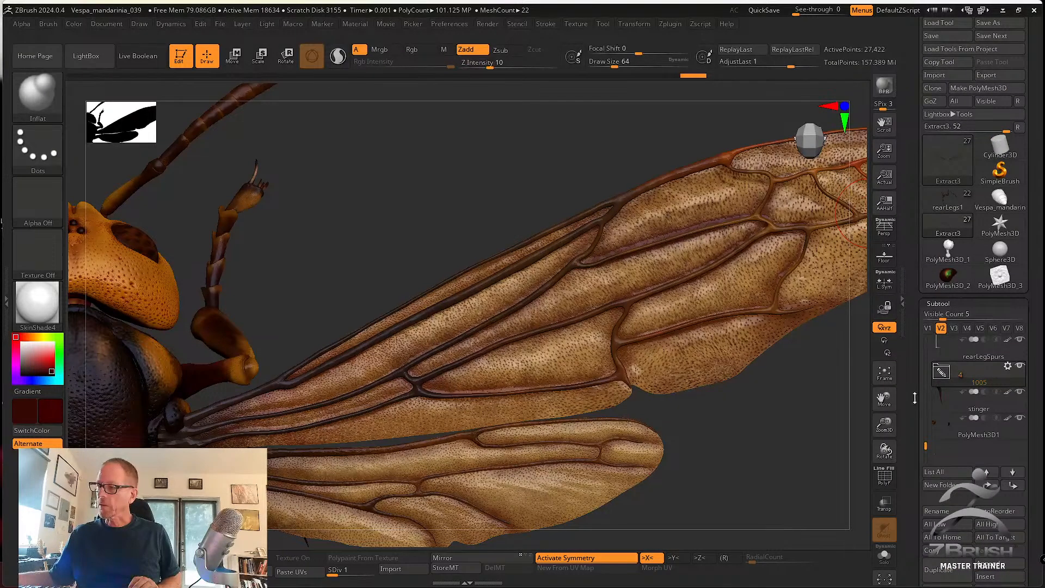
right_click_drag(795, 433, 758, 429)
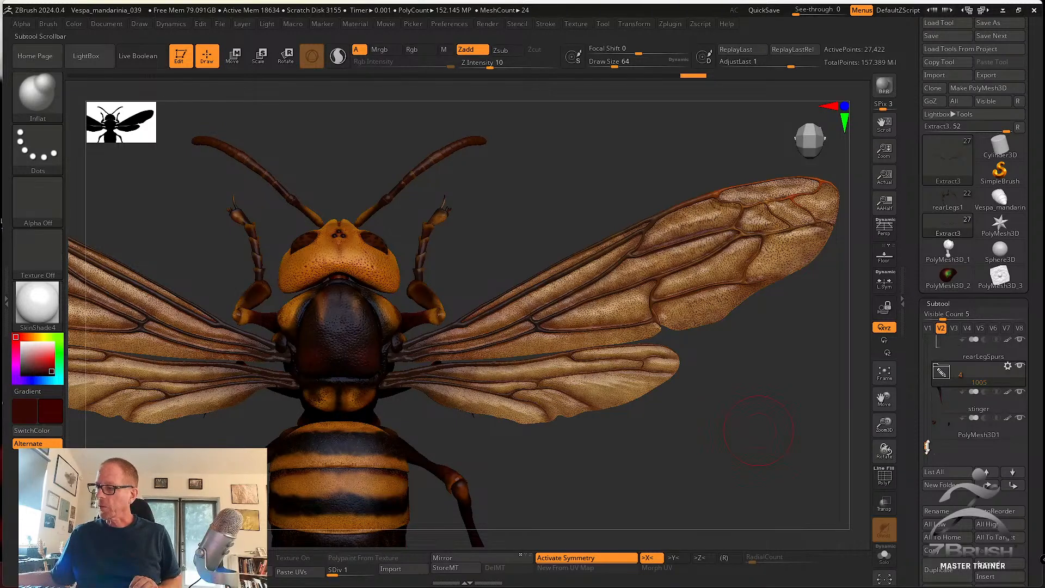
Select the front wing membrane subtool, locate it in folder 1005, and isolate it on the canvas.
left_click_drag(927, 446, 912, 409)
left_click(717, 275, "alt")
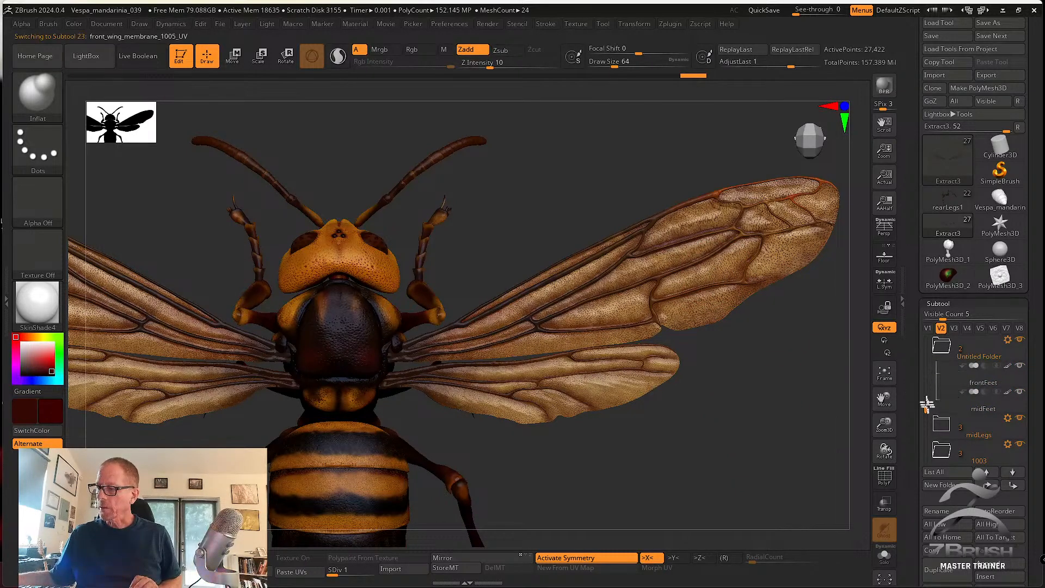
left_click_drag(925, 411, 925, 434)
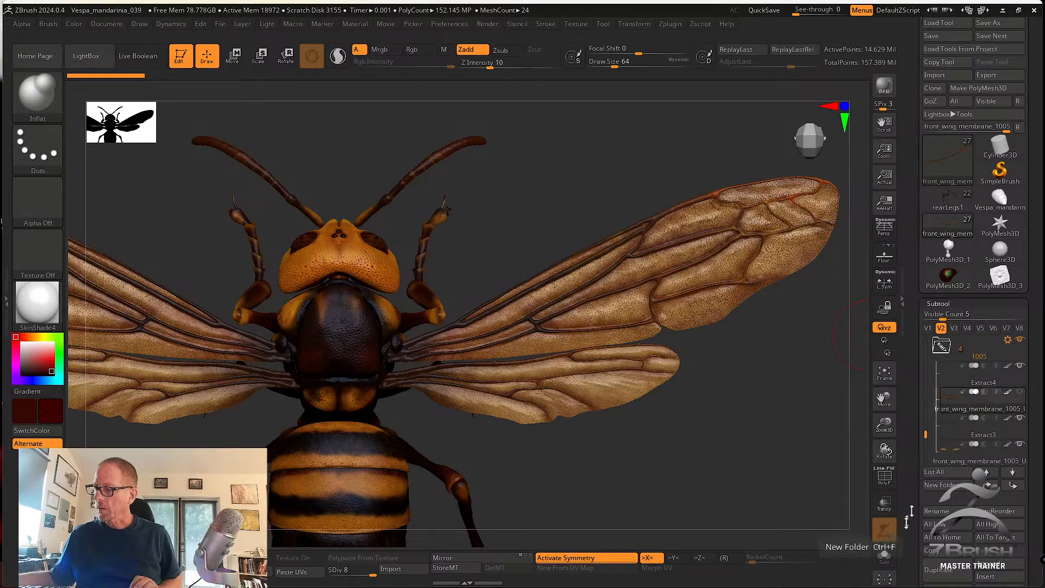
left_click(883, 555)
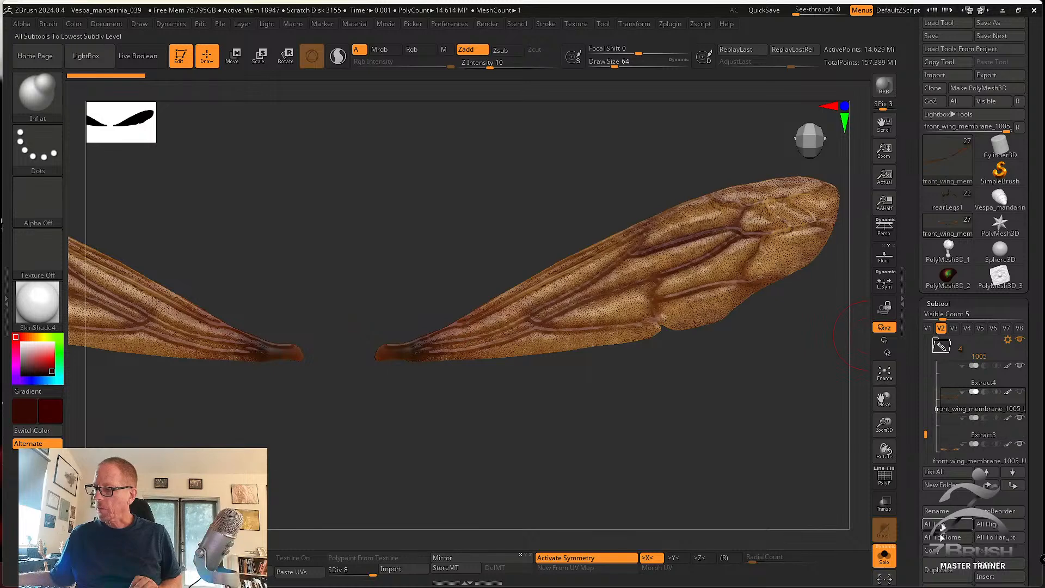
left_click_drag(915, 501, 916, 497)
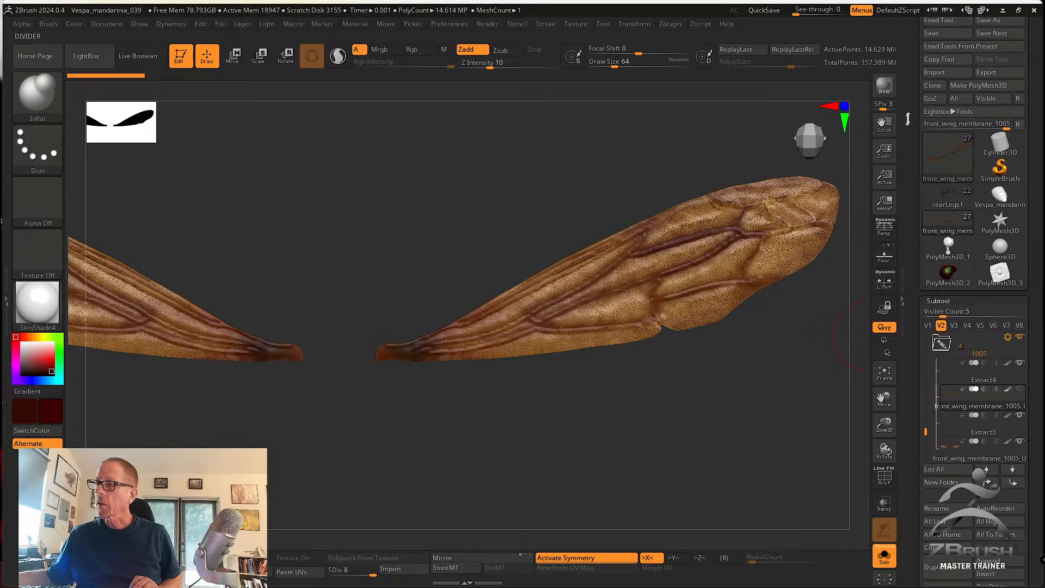
left_click(930, 86)
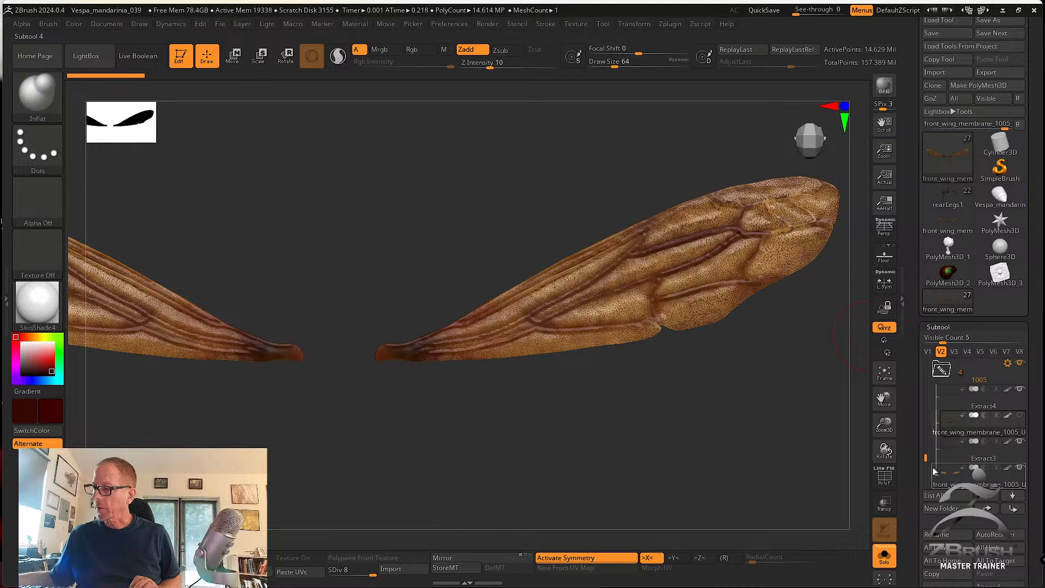
Rename the Extract3 subtool in folder 1005 as front_wing_vein.
left_click(961, 460)
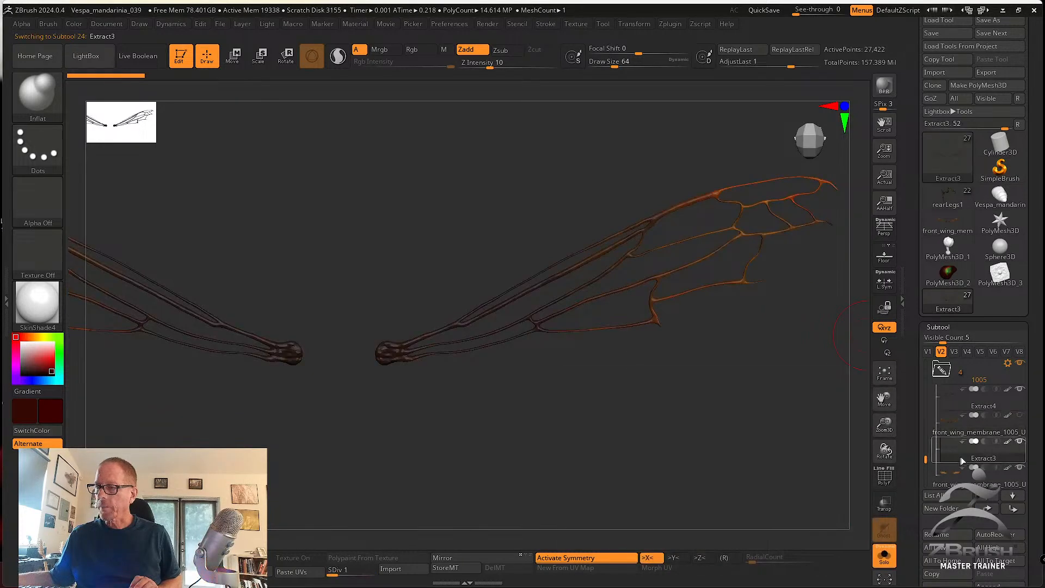
left_click(942, 533)
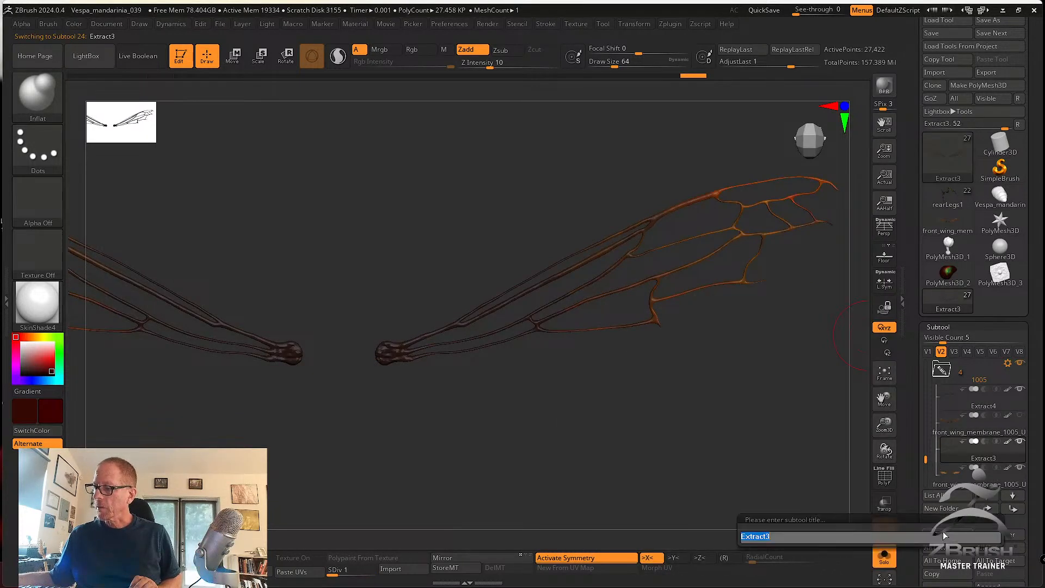
type("fron")
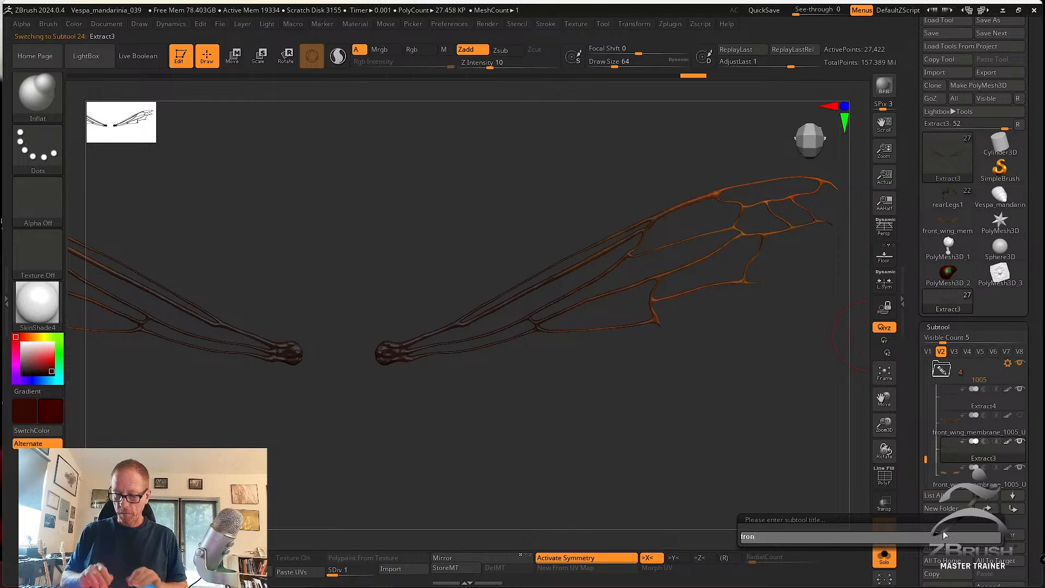
type("t_win")
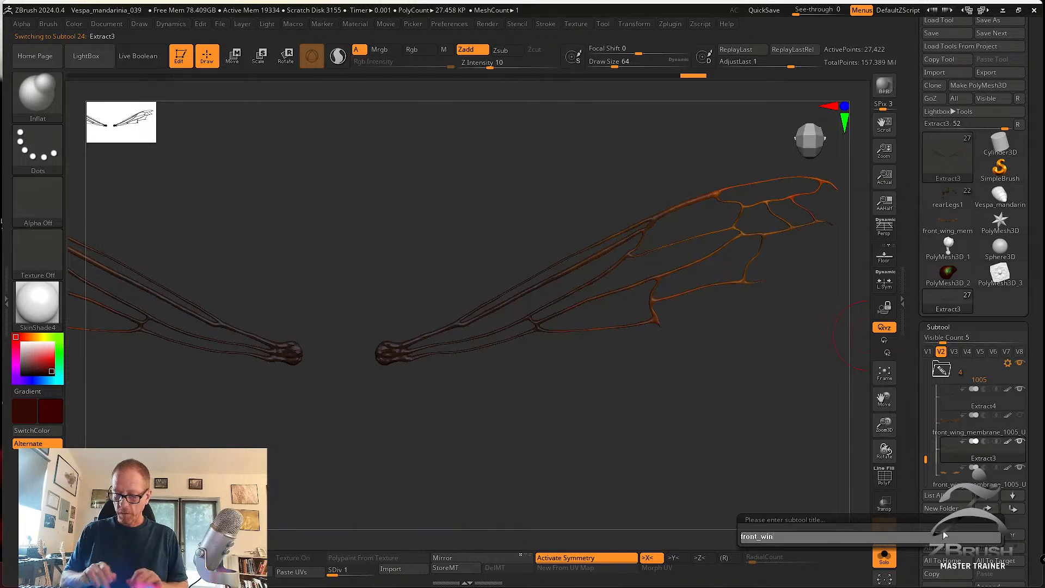
type("g_vein")
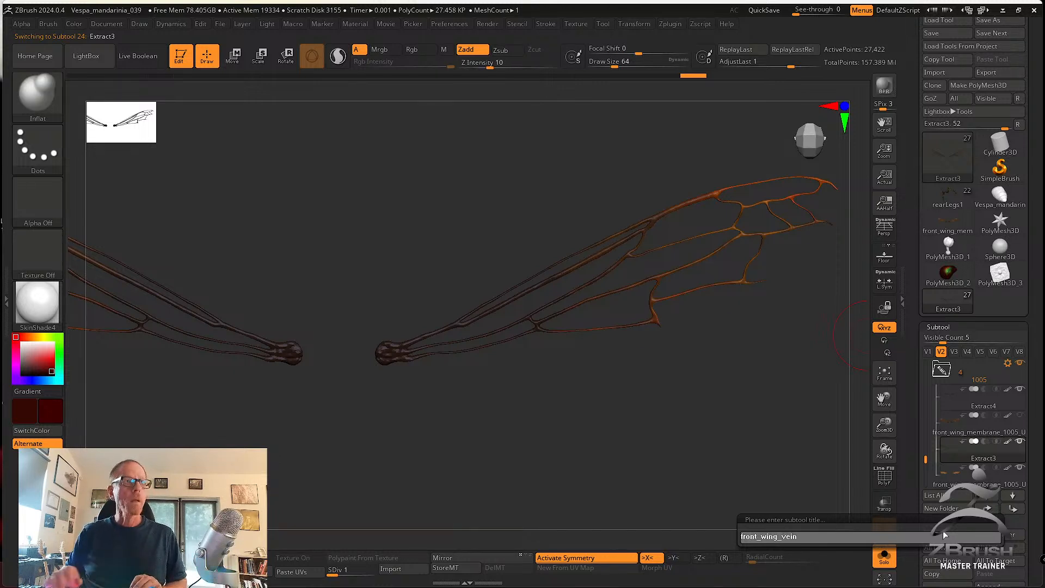
key("Return")
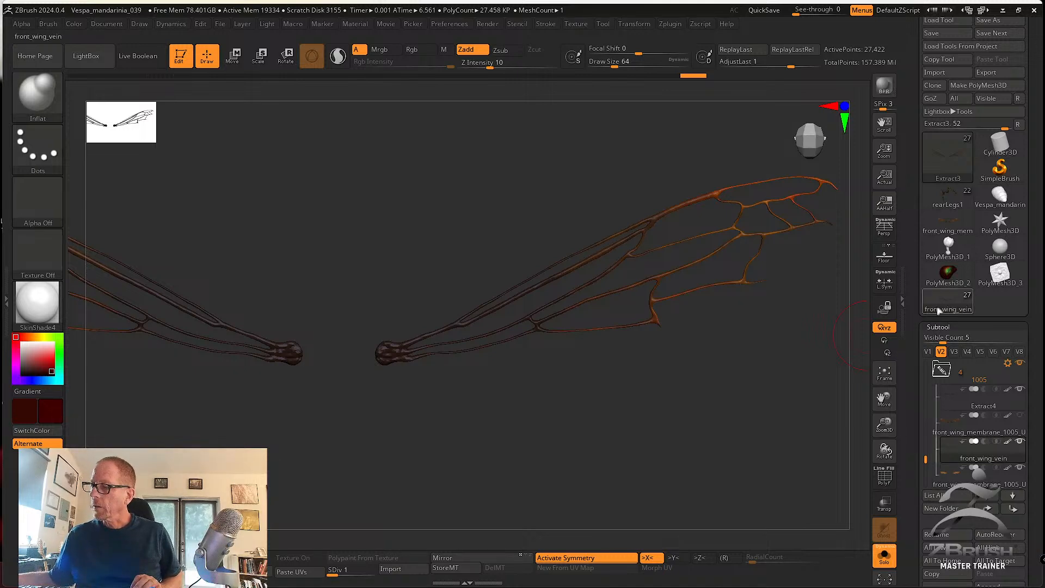
Switch to the separate front wing membrane tool, append front_wing_vein to it, and select the appended vein subtool.
left_click(950, 226)
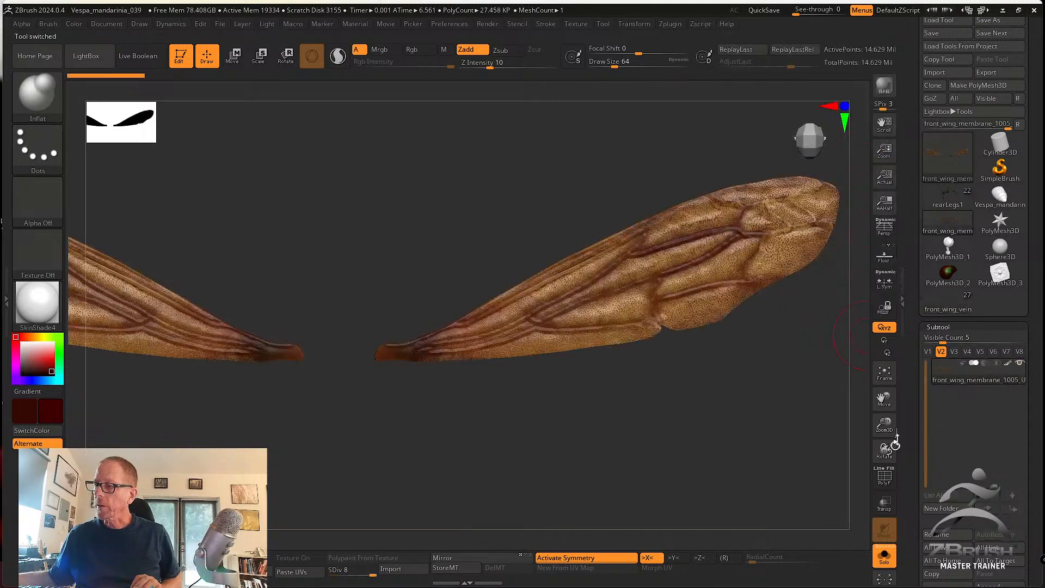
left_click_drag(915, 463, 916, 408)
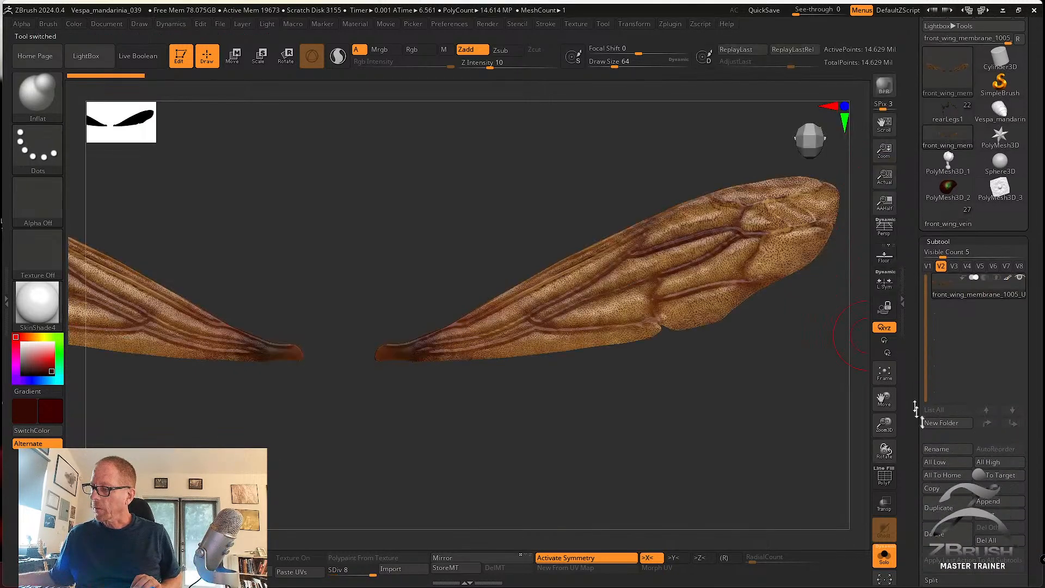
left_click(995, 501)
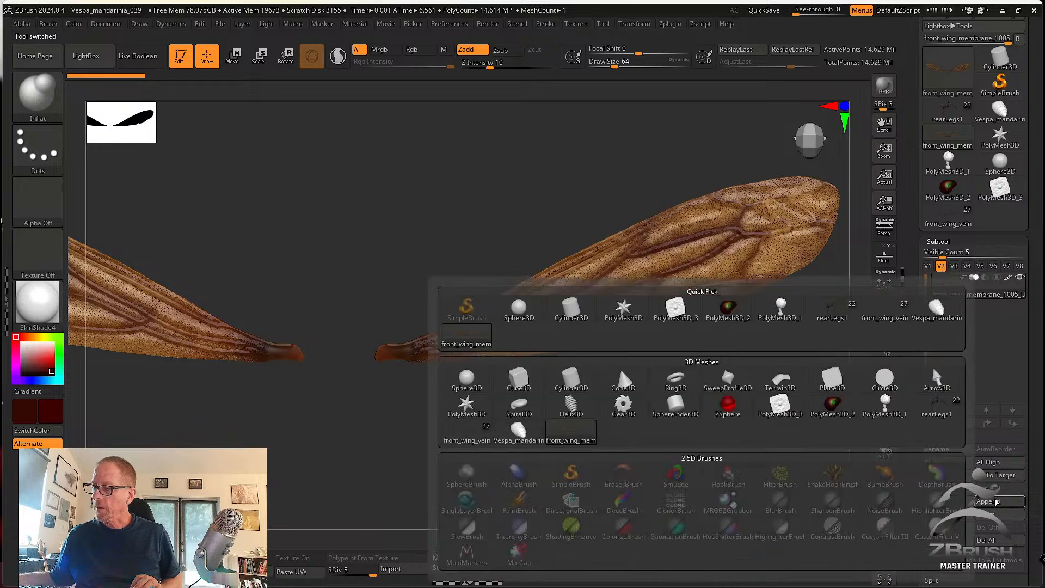
left_click(899, 317)
left_click(956, 322)
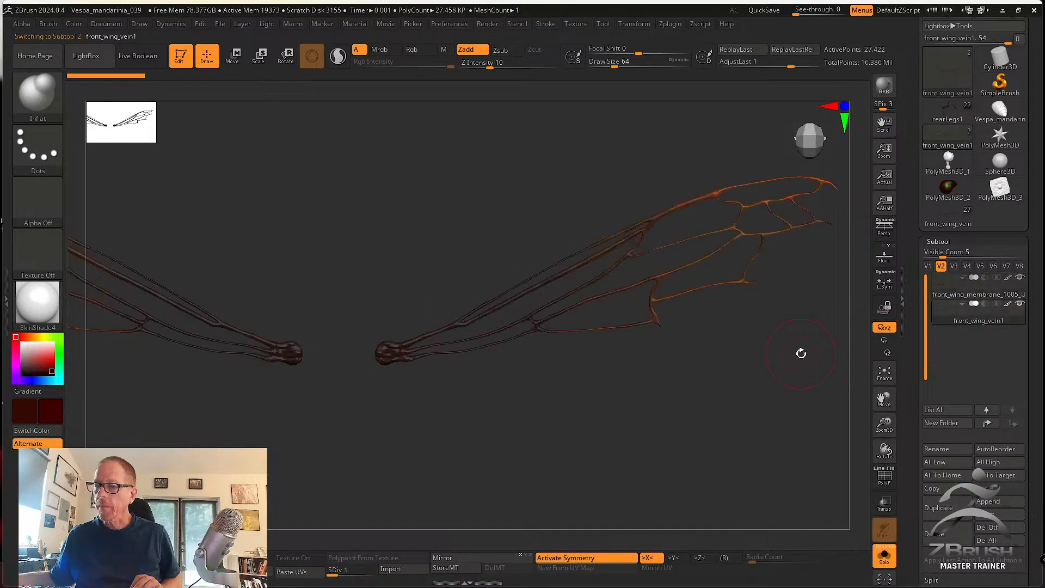
Turn off Solo to show membrane and veins together, and drop all subtools to their lowest subdivision level.
left_click(884, 559)
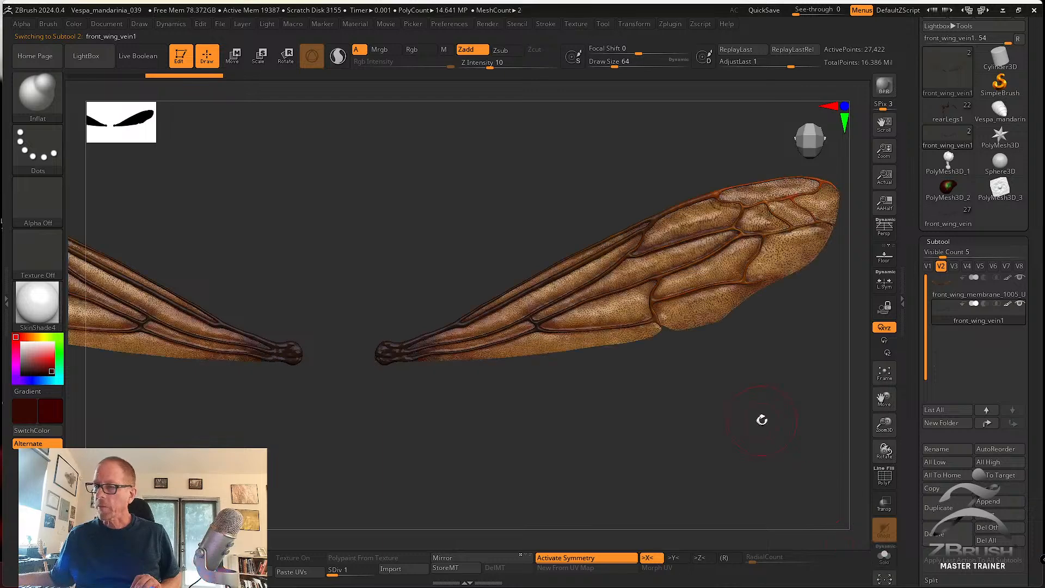
left_click_drag(762, 420, 772, 450, "alt")
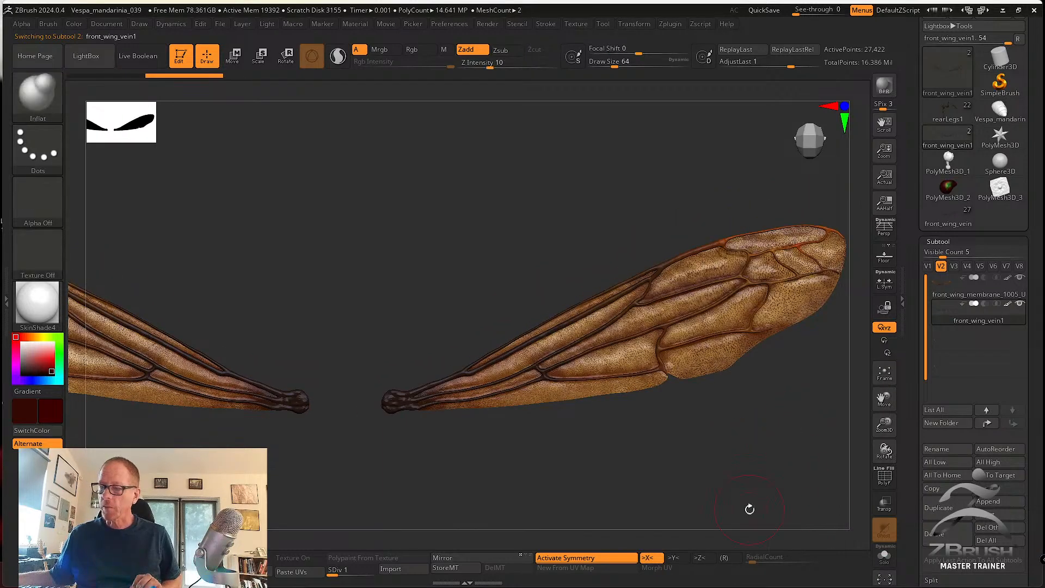
left_click(934, 462)
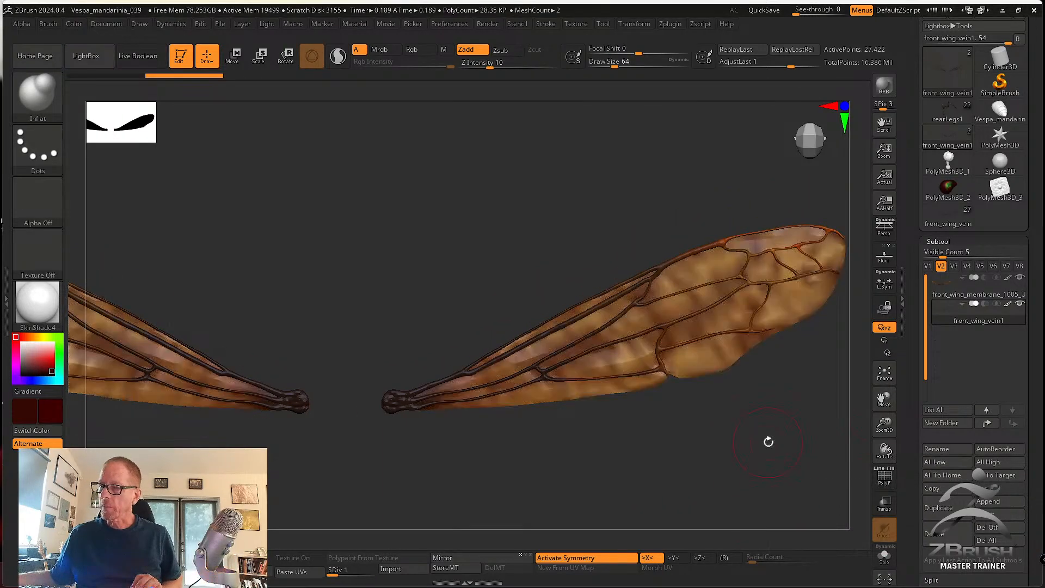
mouse_move(770, 438)
left_mouse_down("alt")
mouse_move(691, 422)
mouse_move(774, 410)
mouse_move(744, 434)
mouse_move(782, 442)
left_mouse_up("alt")
Rename the front wing membrane subtool as front_wing_to_pose.
left_click(950, 288)
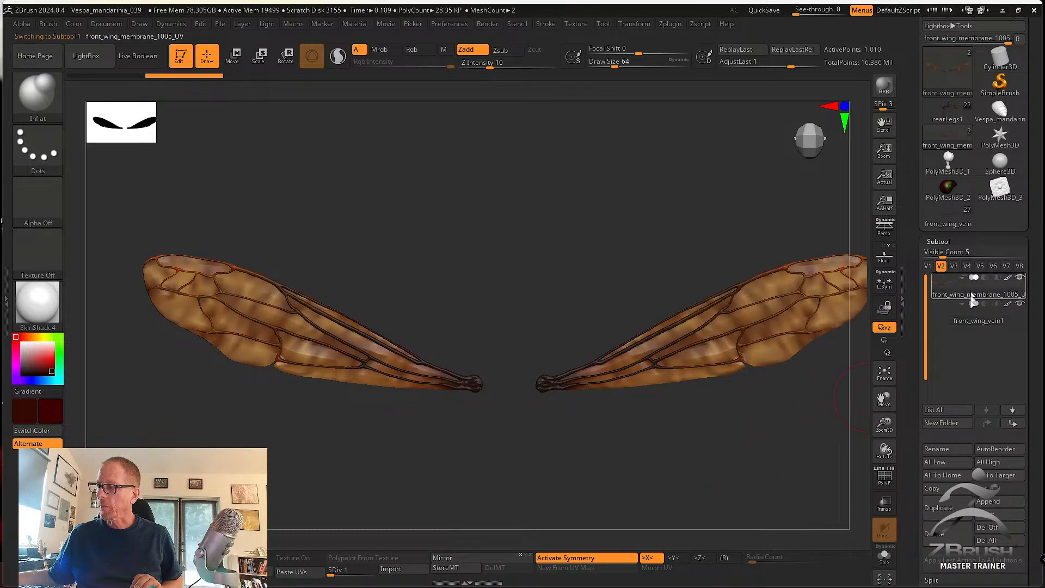
left_click(939, 449)
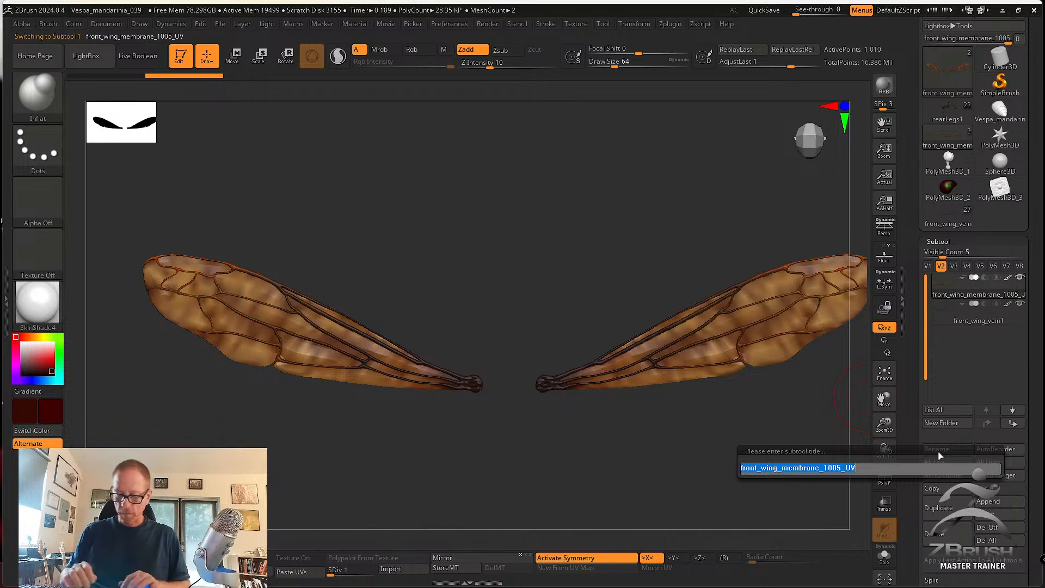
type("front_win")
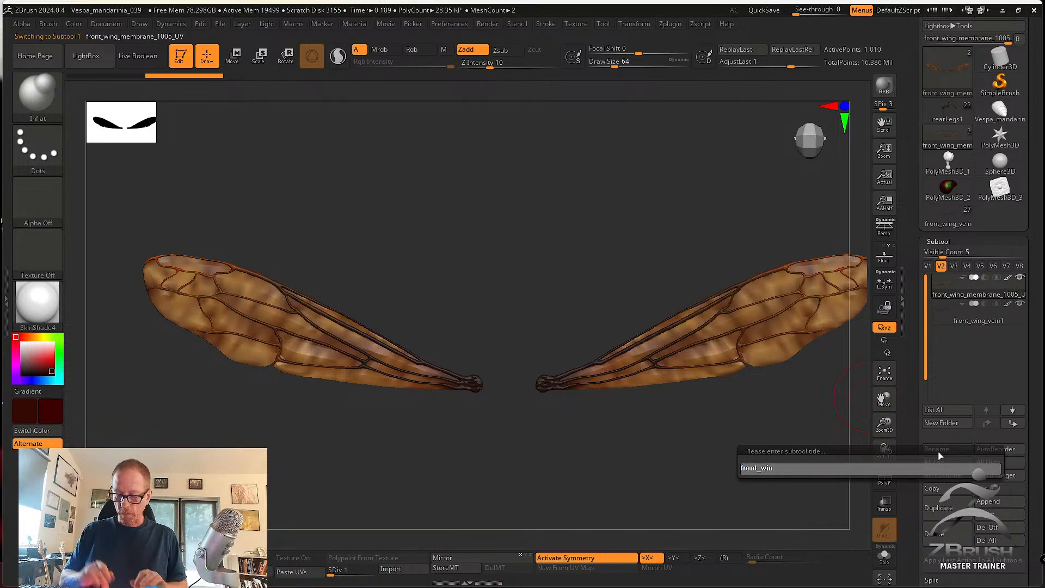
type("g_to_p")
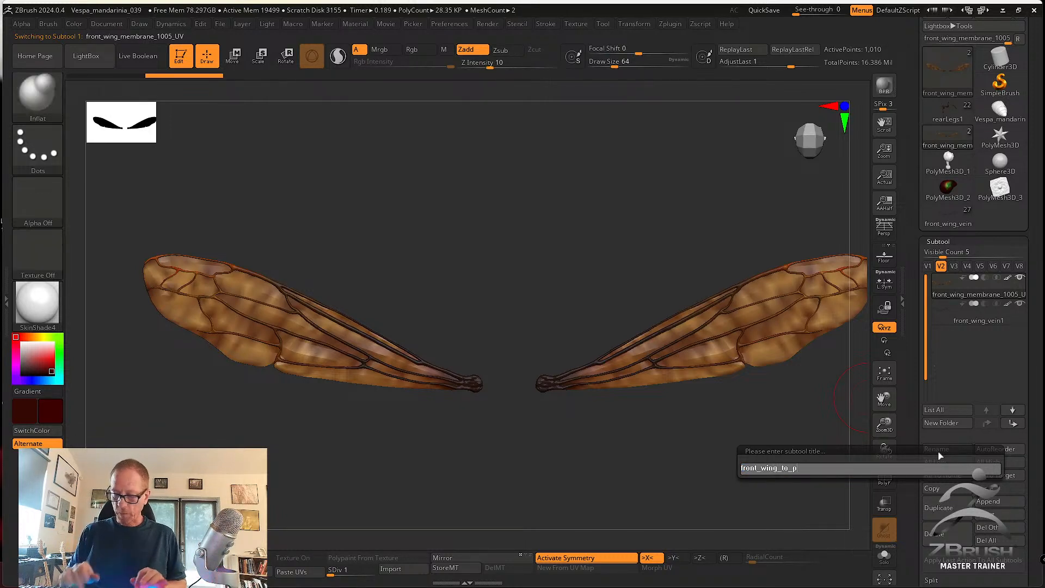
type("ose")
key("Return")
Rename the appended vein subtool as front_vein_to_pose.
left_click(966, 320)
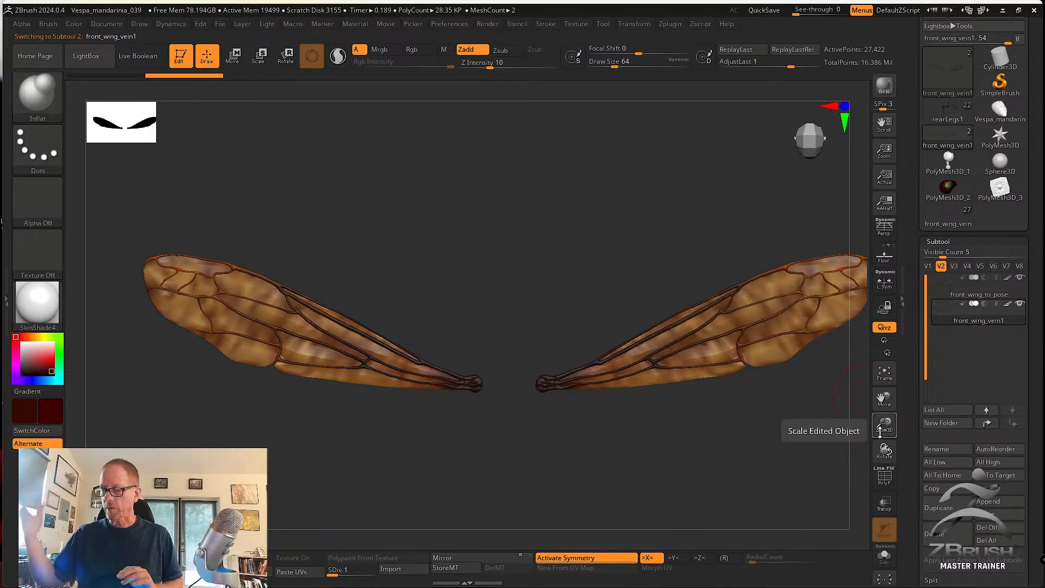
left_click(947, 450)
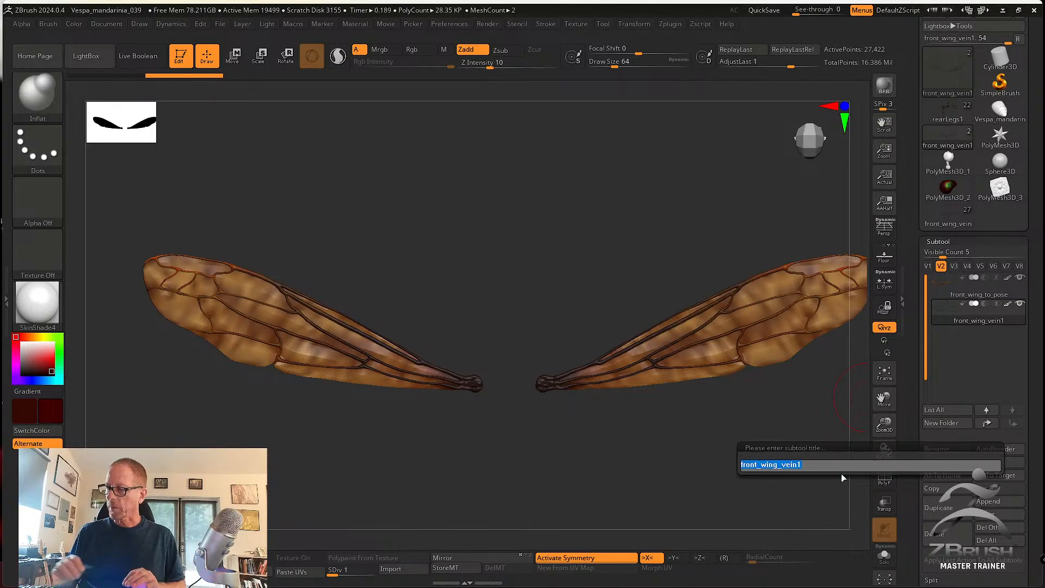
type("front")
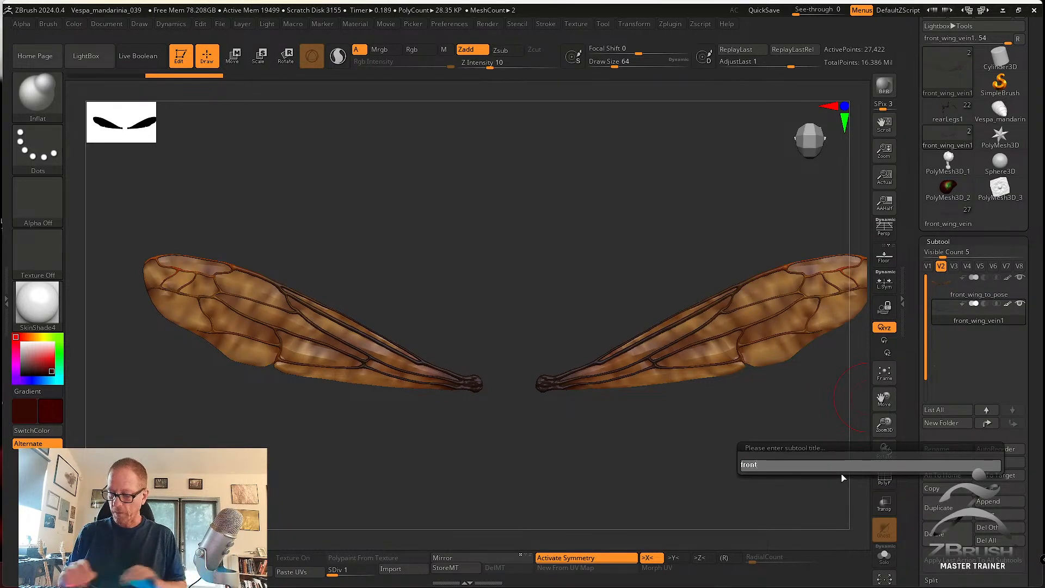
type("_vein_")
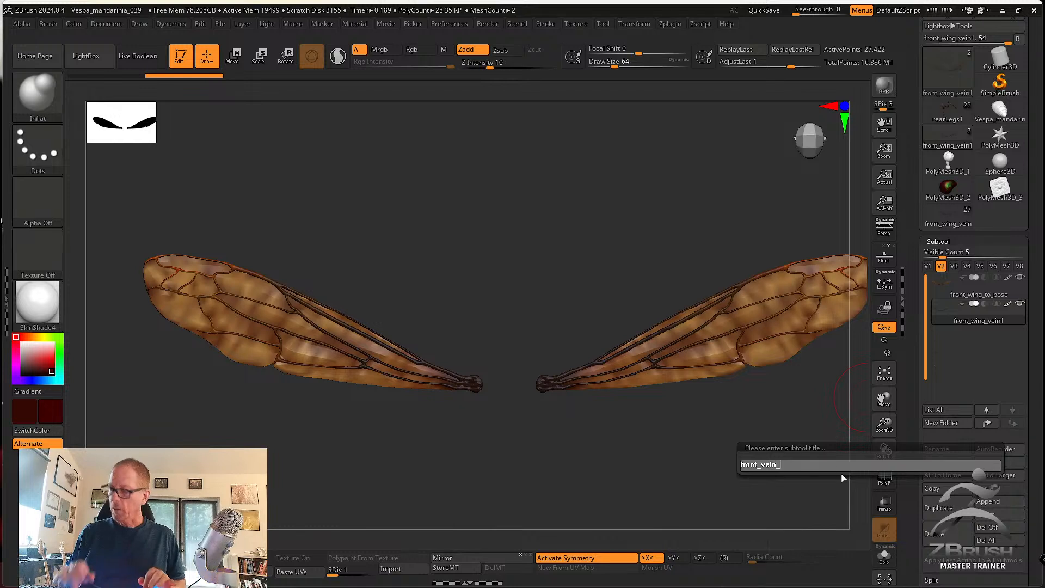
type("to_pose")
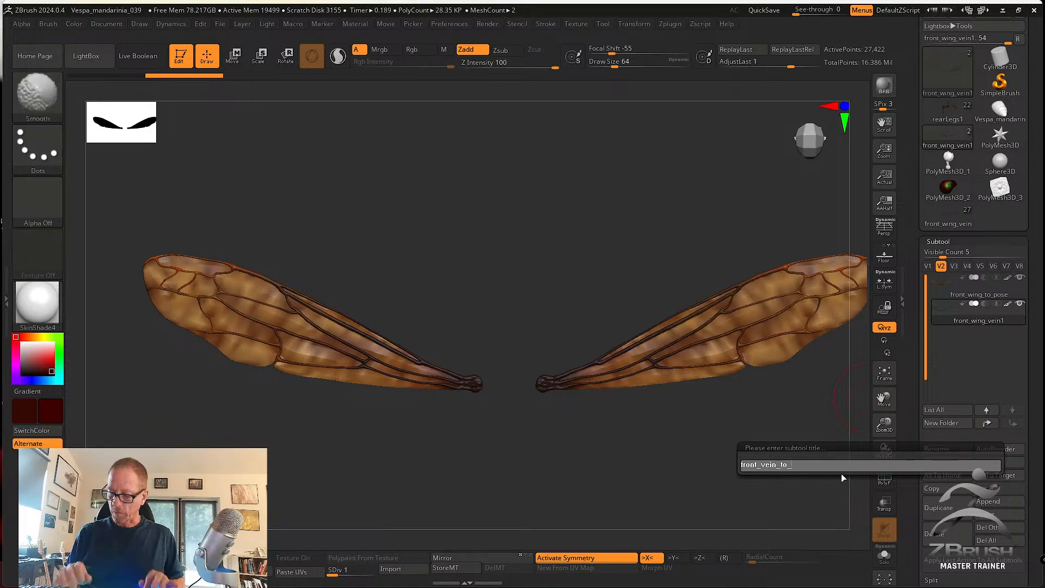
key("Return")
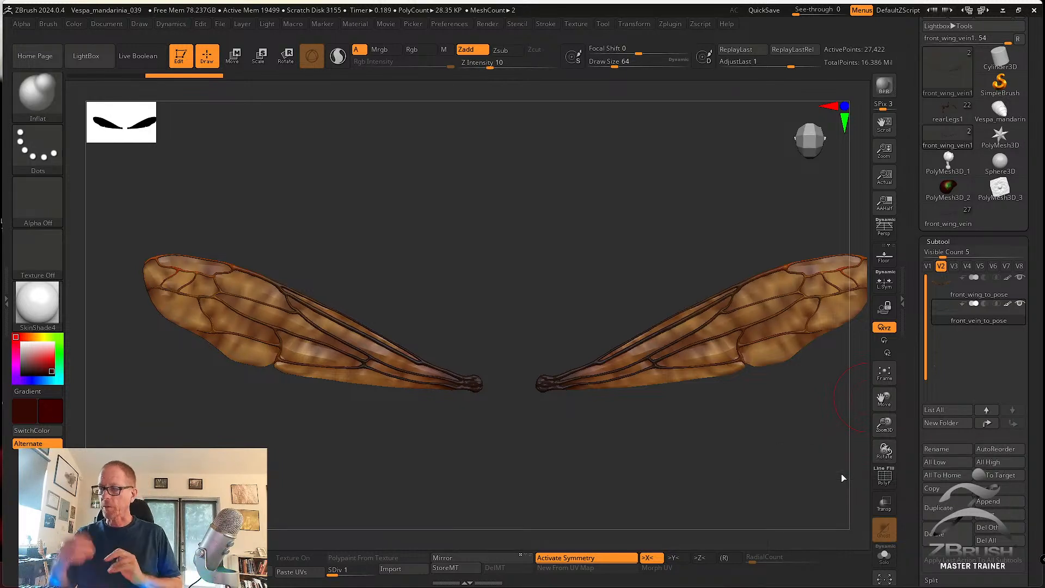
Select front_wing_to_pose, create a Transpose Master TPoseMesh from both wing subtools, and set the main color to white.
left_click(1014, 295)
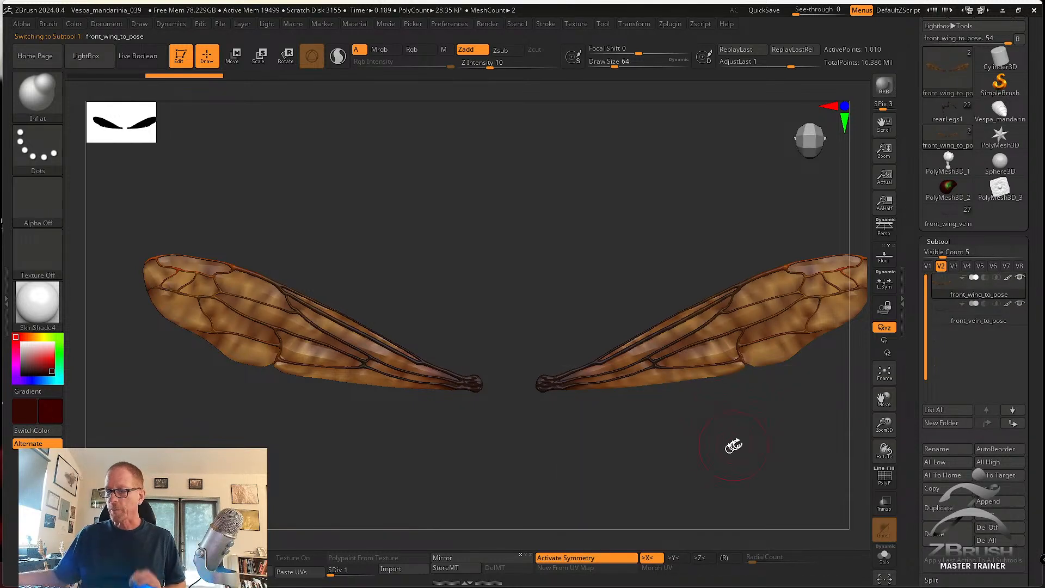
left_click_drag(784, 439, 732, 439, "alt")
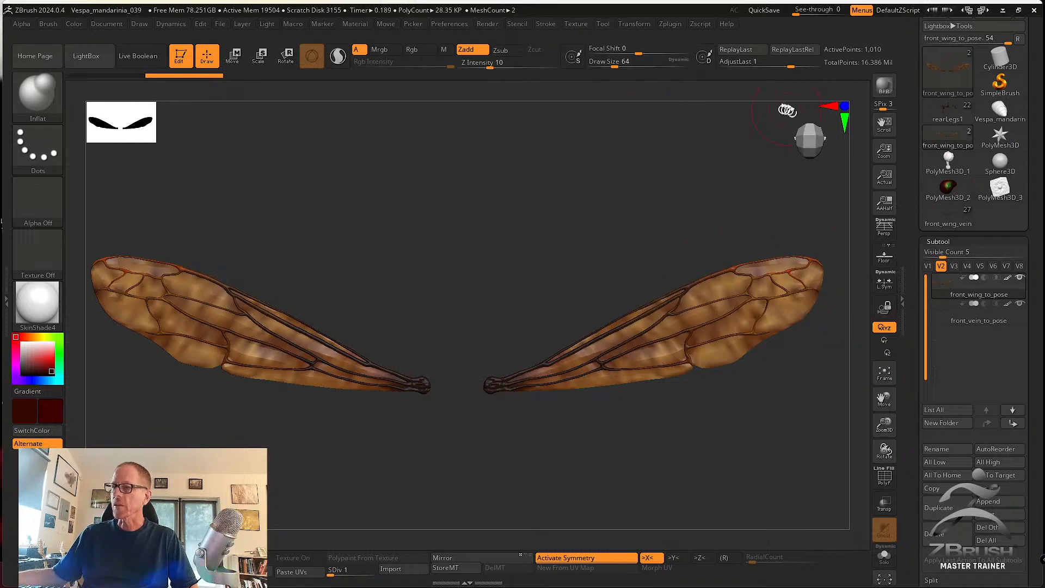
left_click(675, 25)
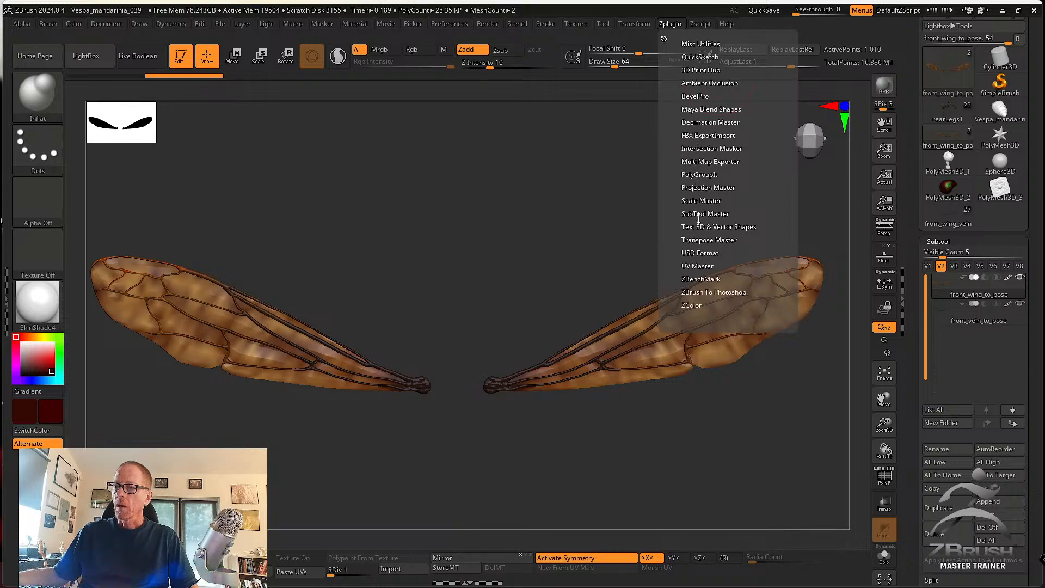
left_click(701, 239)
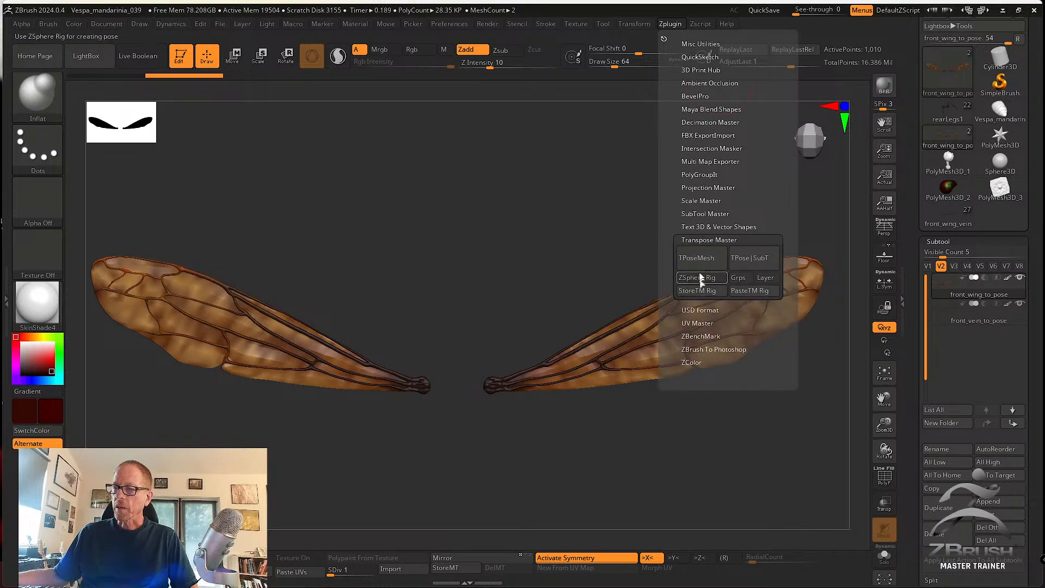
left_click(698, 257)
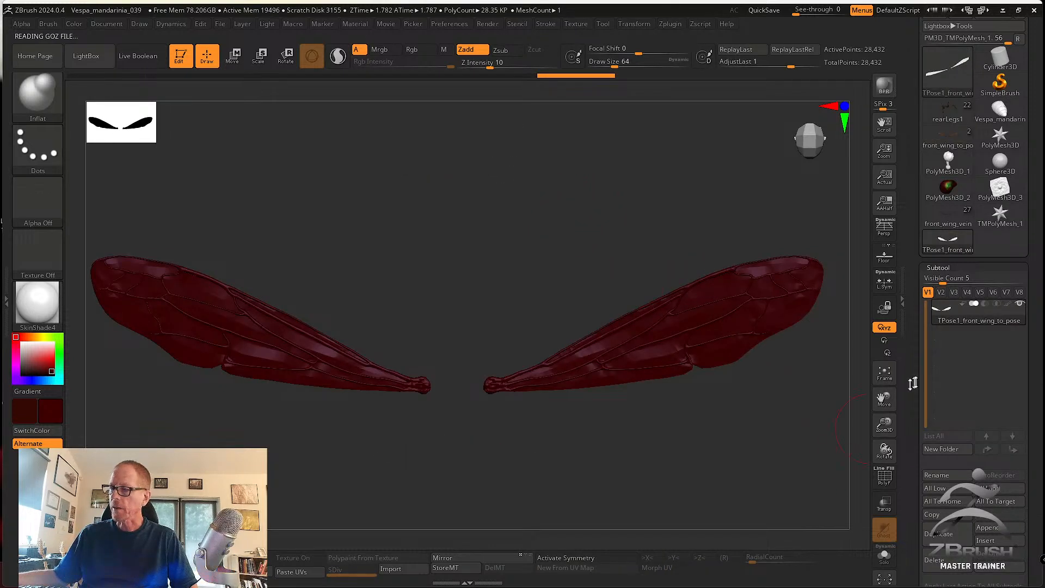
left_click(18, 337)
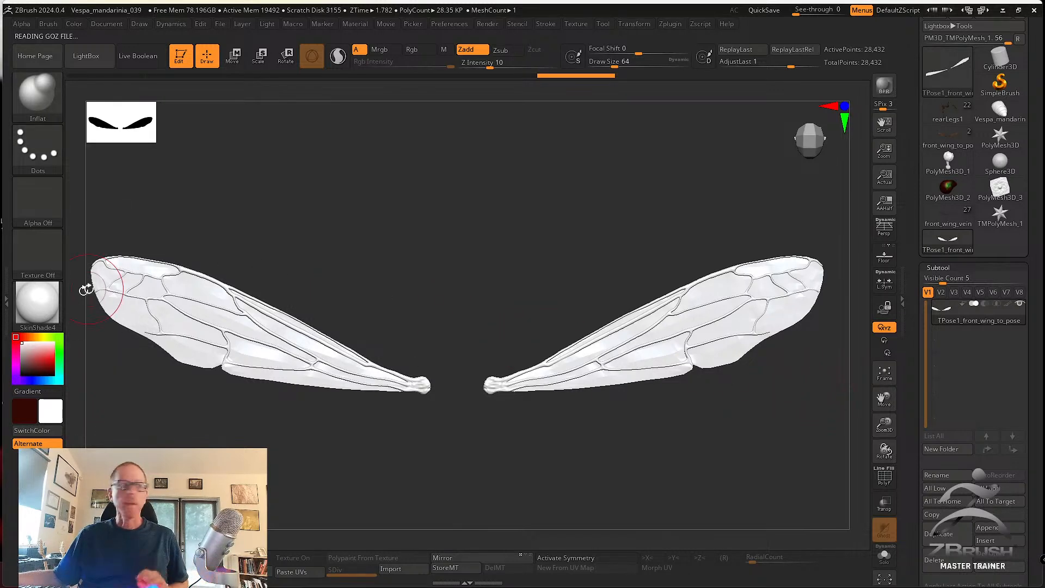
Bring the reference board over the canvas and locate the scientific wing-folding diagrams among its images.
right_click_drag(0, 180, 501, 250)
scroll(532, 299, "down", 4)
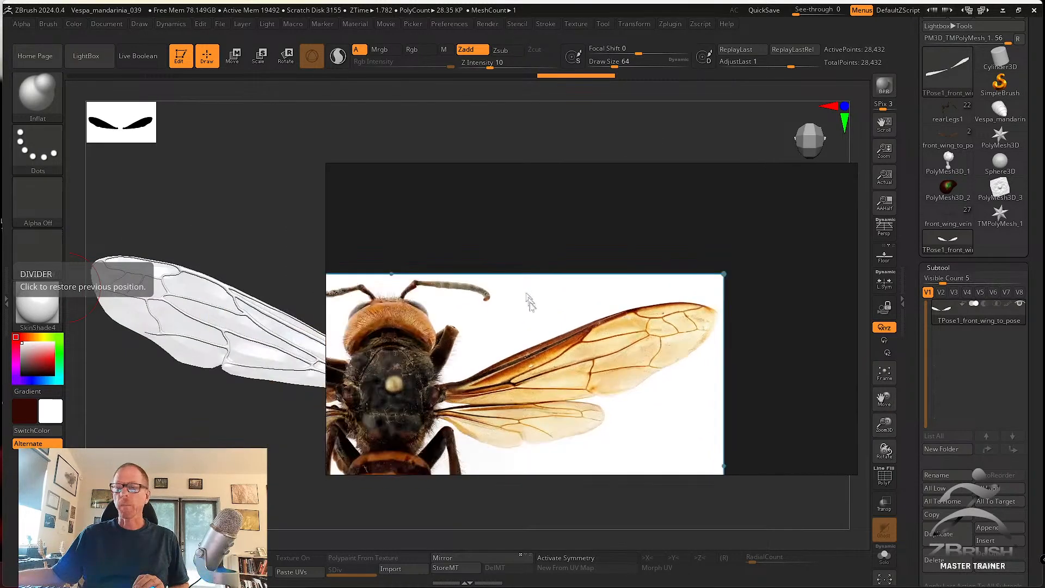
middle_click_drag(507, 427, 669, 299)
right_click_drag(504, 394, 611, 338)
scroll(559, 355, "down", 4)
scroll(535, 349, "down", 1)
middle_click_drag(535, 349, 628, 213)
middle_click_drag(556, 376, 717, 231)
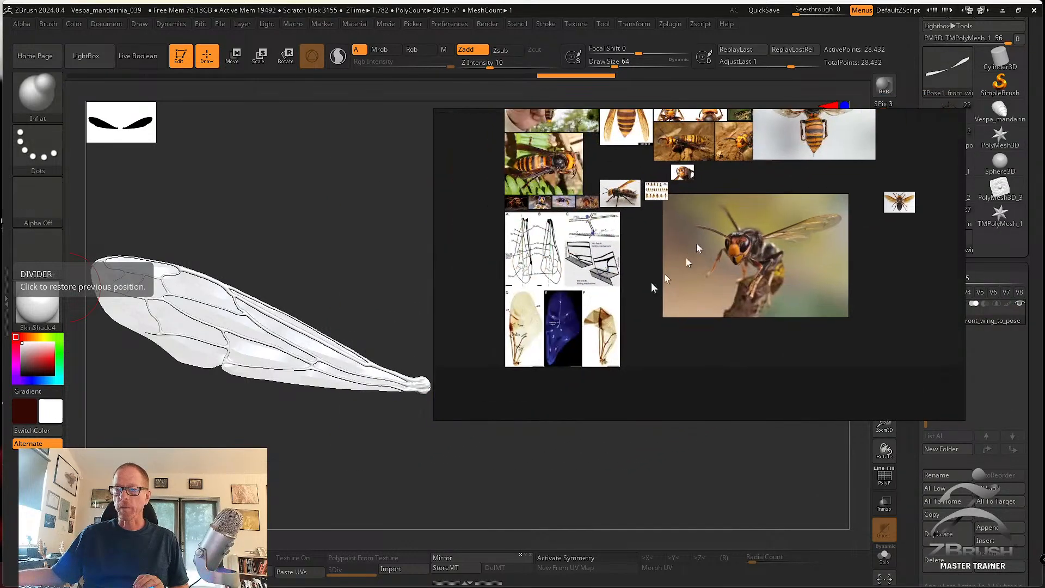
Examine the wing vein and fold line diagrams up close on the reference board.
scroll(566, 345, "up", 1)
scroll(573, 265, "up", 2)
scroll(559, 281, "up", 1)
middle_click_drag(559, 281, 671, 320)
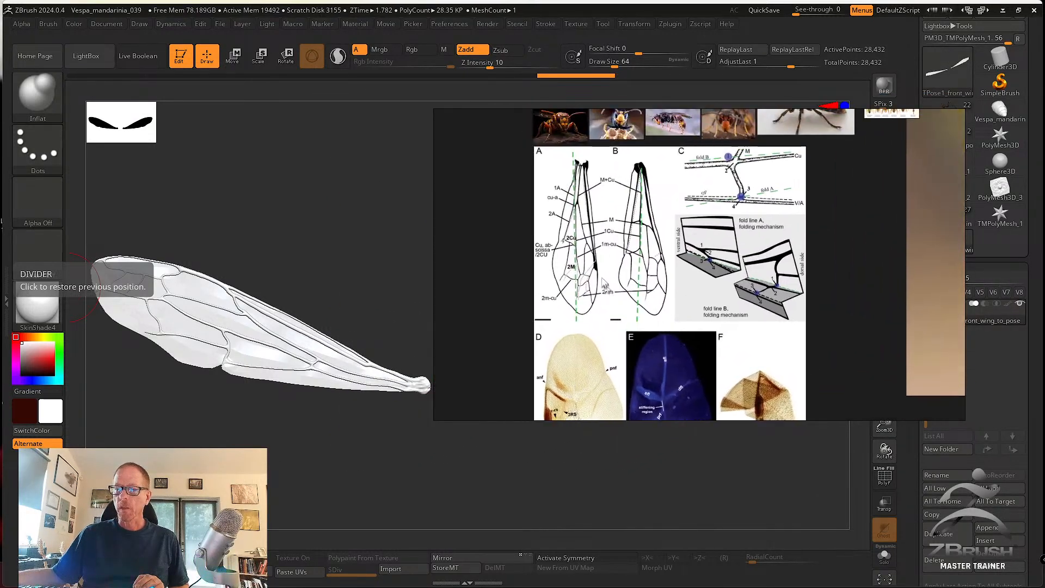
scroll(602, 279, "up", 2)
middle_click_drag(583, 277, 595, 325)
scroll(622, 279, "down", 5)
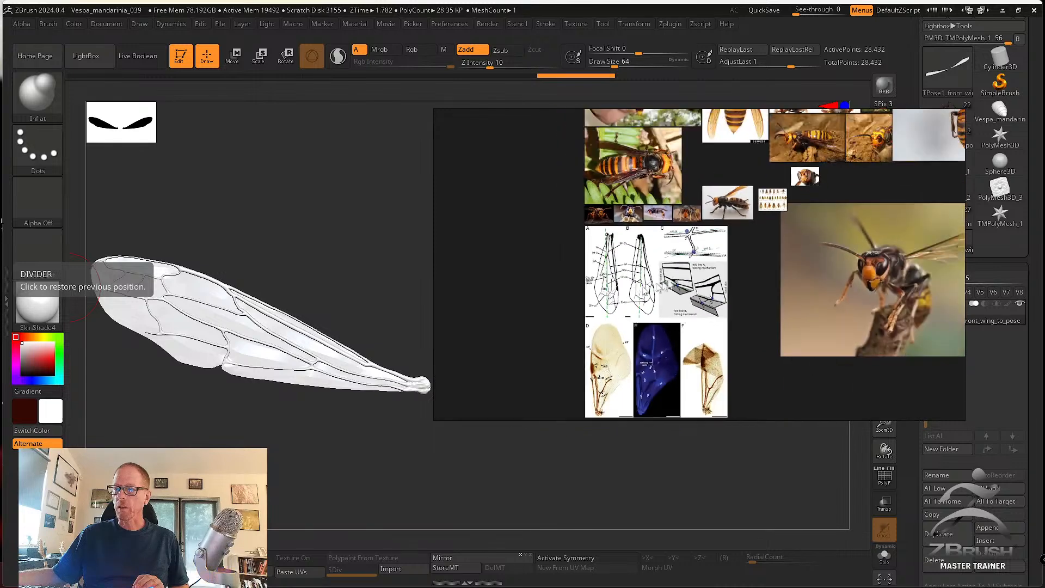
Rotate the wing-folding diagram image about 90 degrees counterclockwise and place the enlarged reference above the wing meshes.
left_click(665, 271)
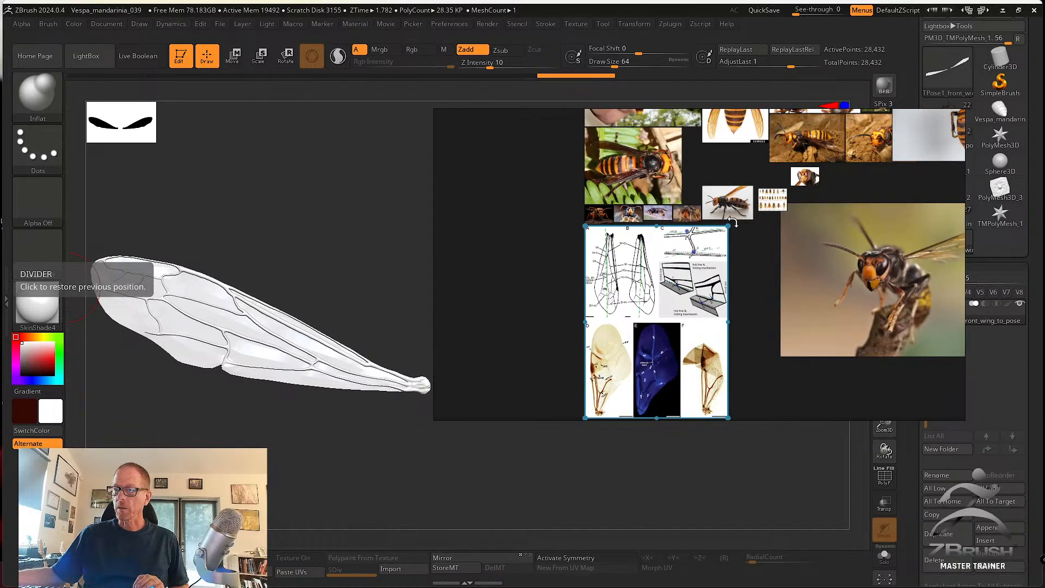
left_click_drag(733, 222, 495, 234)
left_click_drag(672, 301, 497, 157)
scroll(497, 174, "up", 2)
scroll(466, 225, "up", 6)
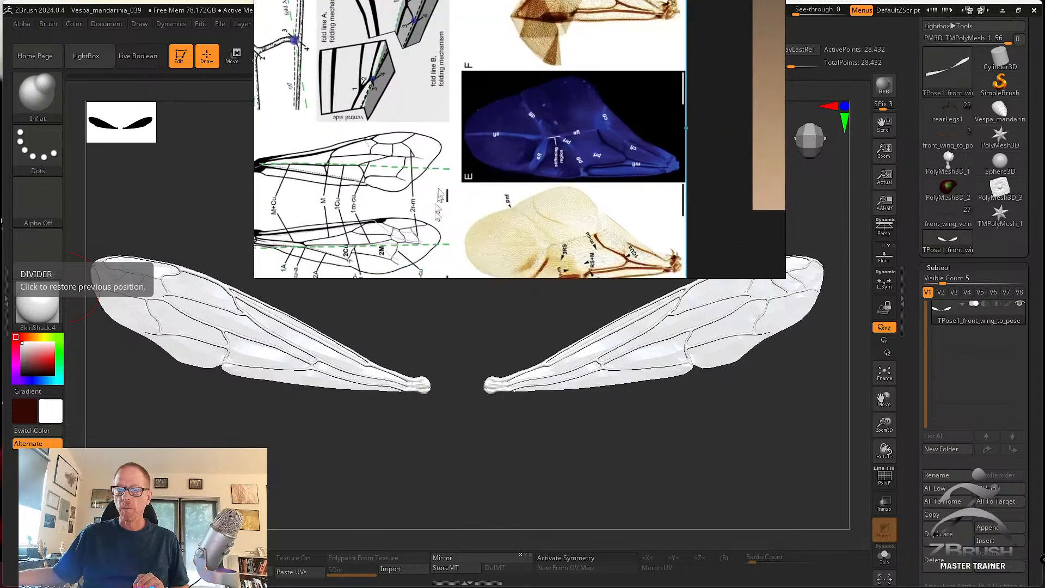
Enlarge the labelled wing vein diagram with the dashed green fold line and position both wing meshes beneath it.
middle_click_drag(538, 169, 620, 102)
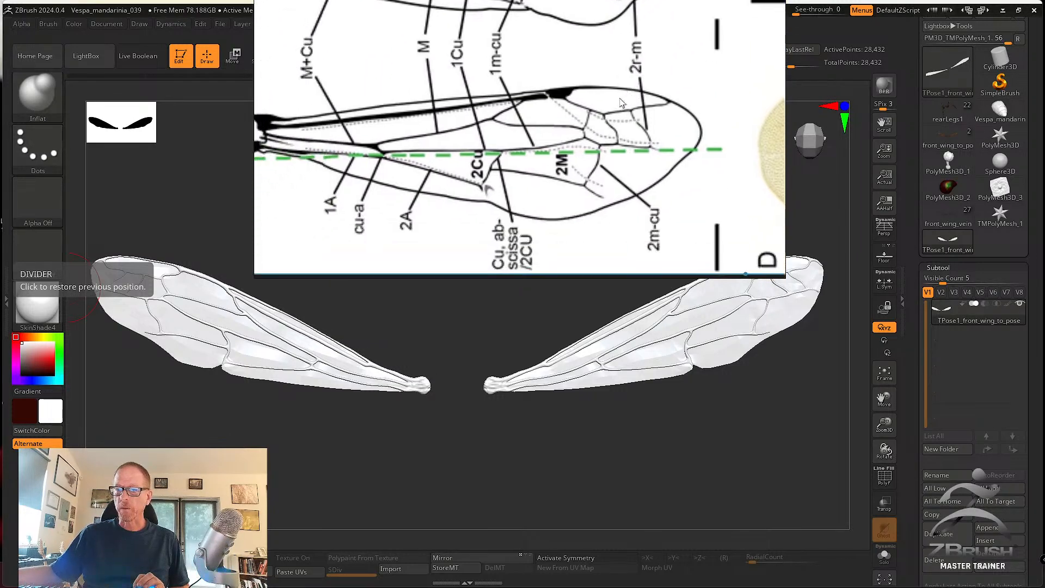
left_click_drag(681, 432, 638, 491)
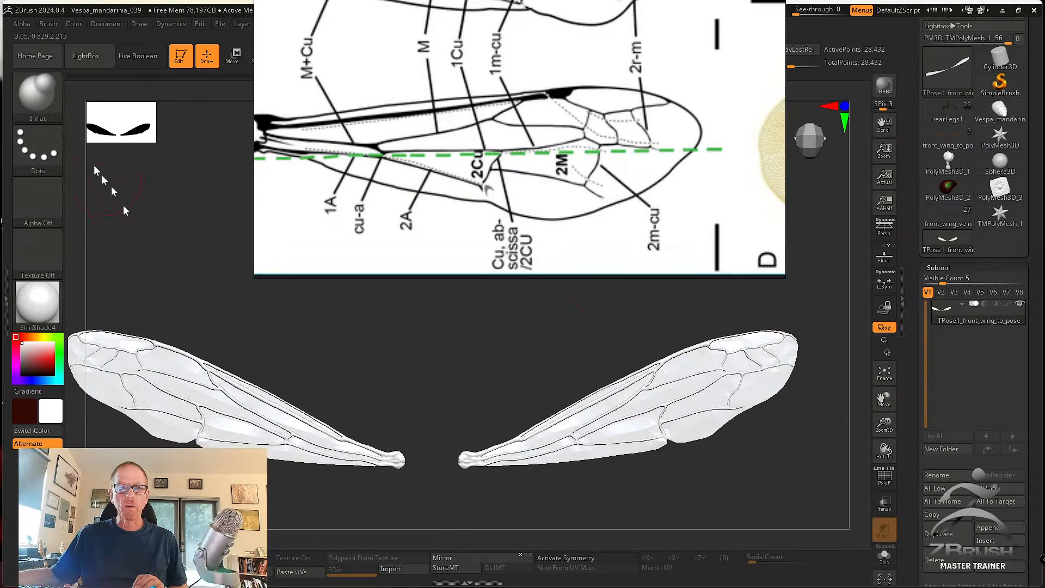
left_click(45, 101)
left_click(84, 322)
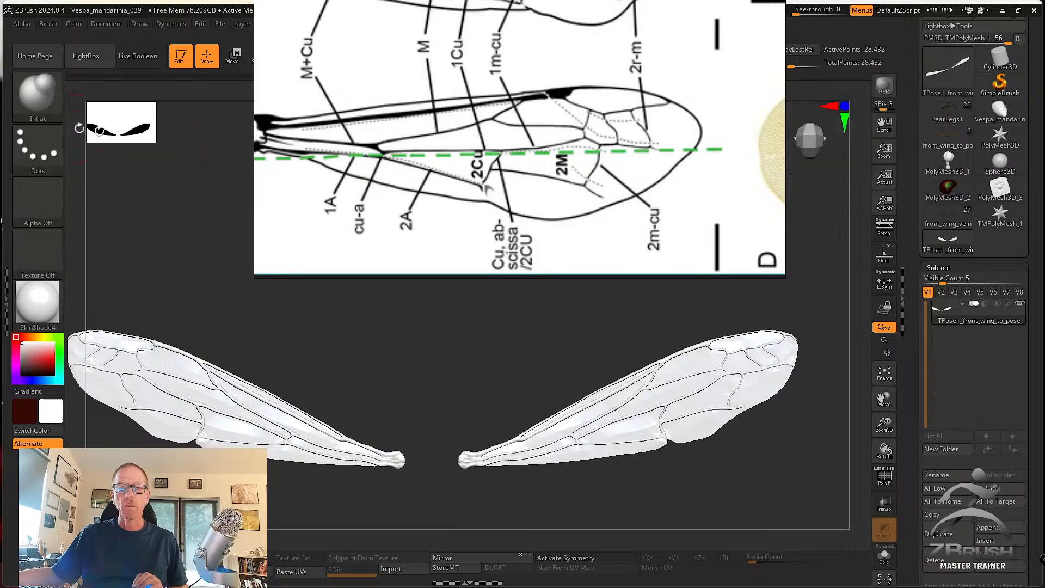
Move the reference board aside, choose MaskCurve as the masking brush, and turn on X symmetry.
left_click_drag(500, 146, 0, 231)
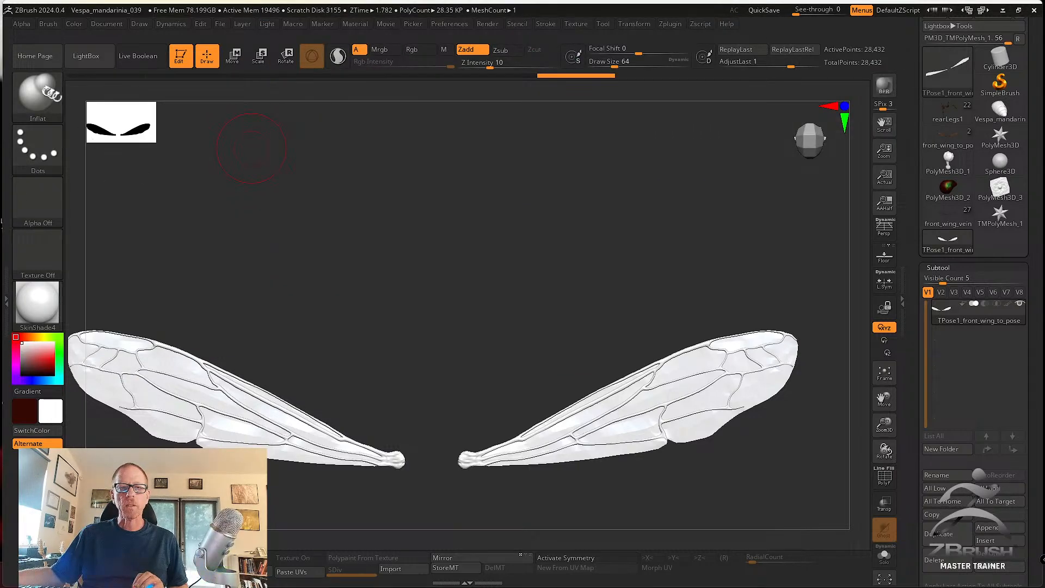
left_click(40, 93)
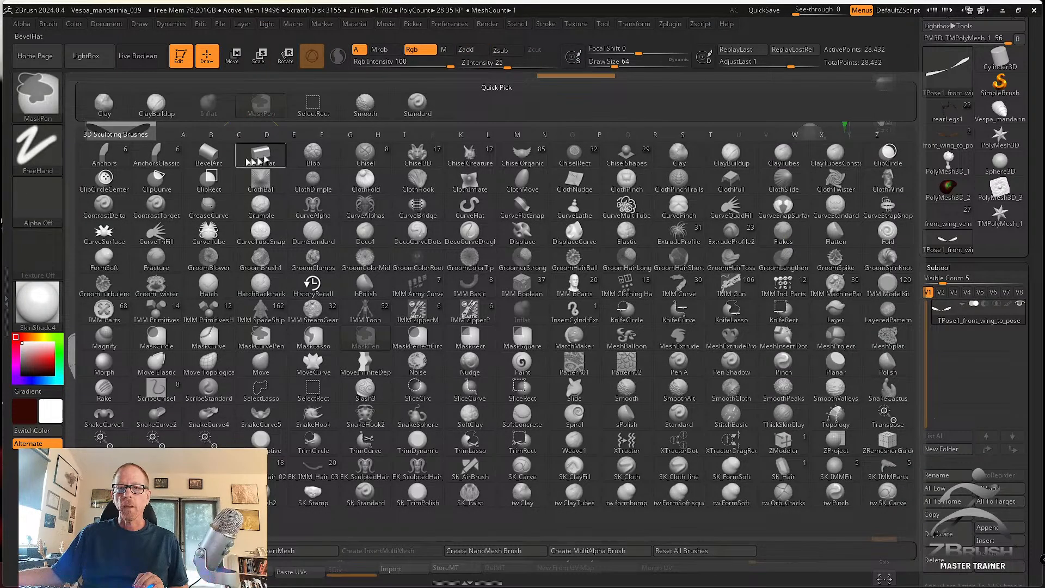
left_click(40, 100)
left_click(40, 100)
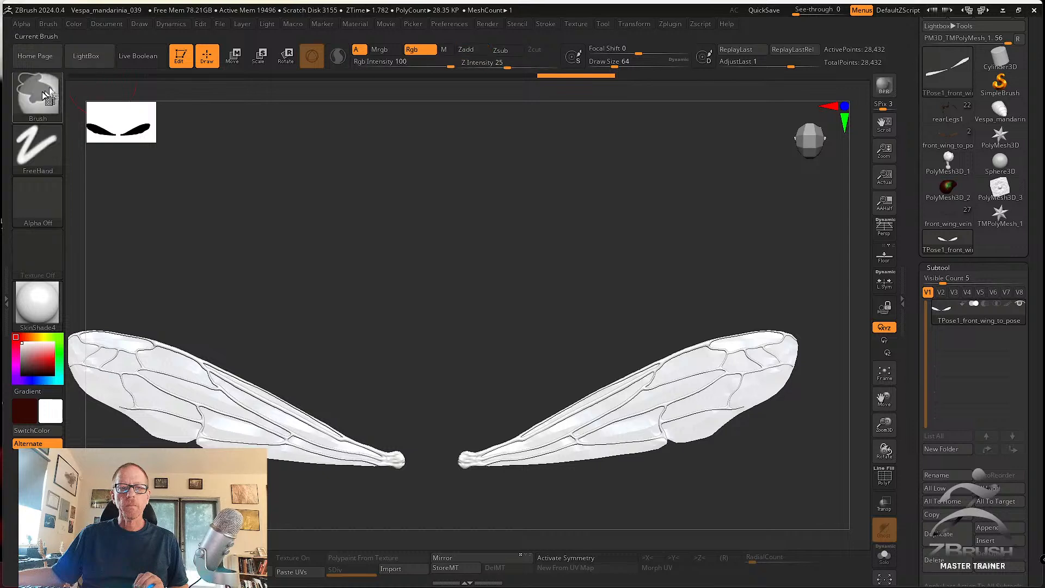
left_click(44, 93)
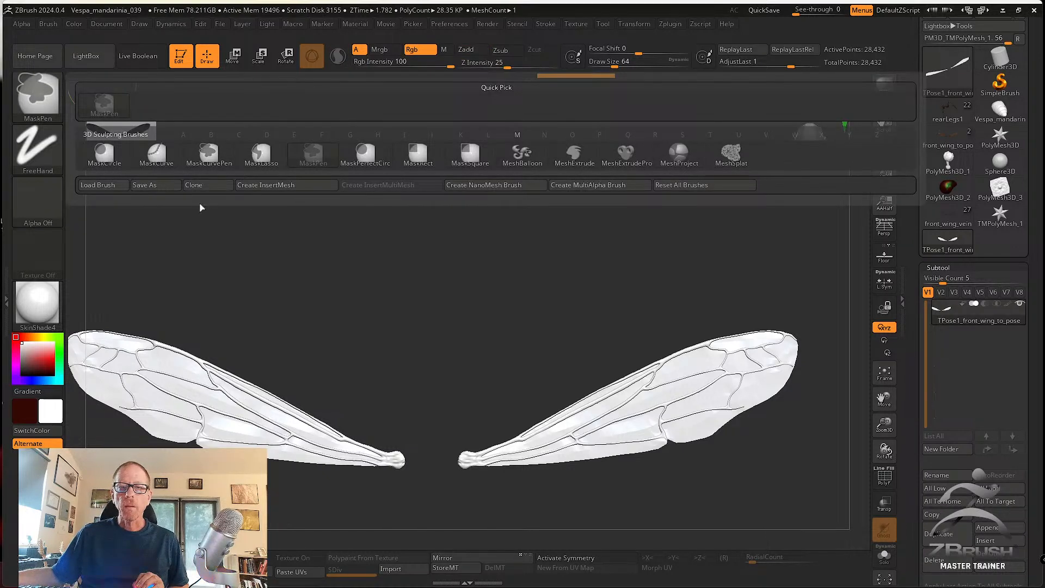
left_click(160, 157)
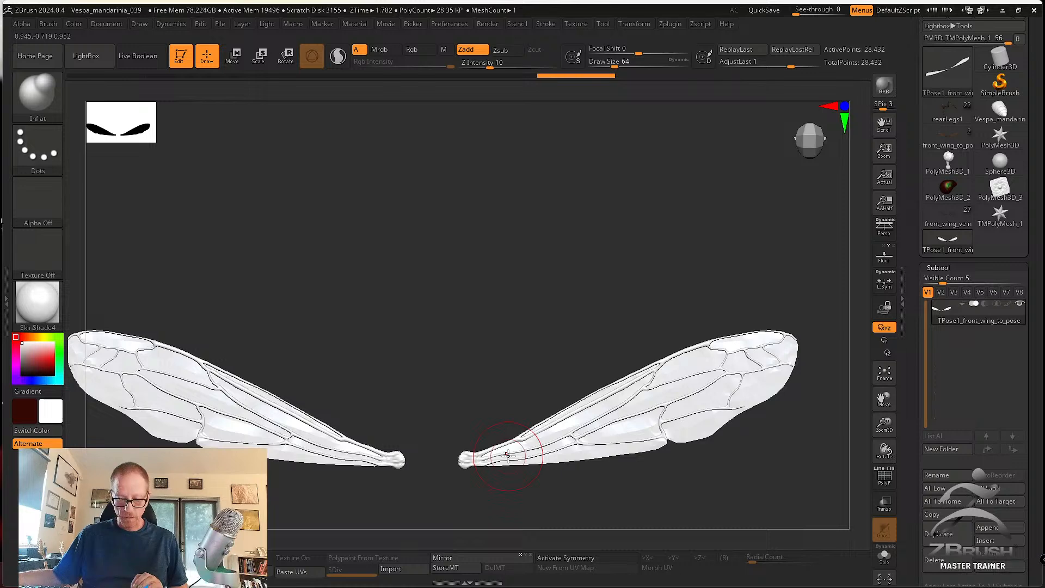
key("x")
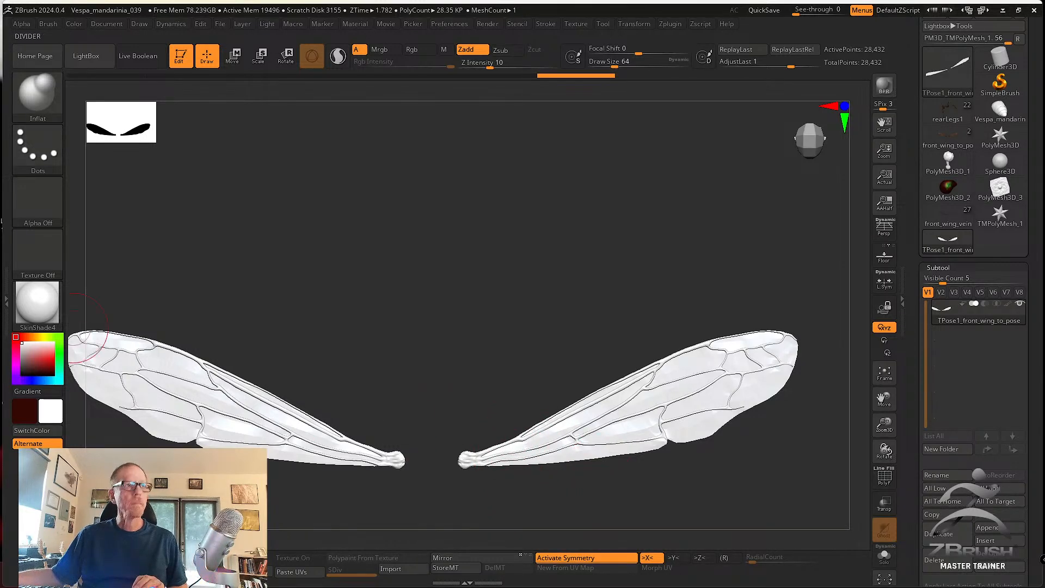
Bring the fold-line diagram back above the wings and mask the trailing part of both wings along a matching fold line with MaskCurve.
right_click_drag(6, 300, 310, 88)
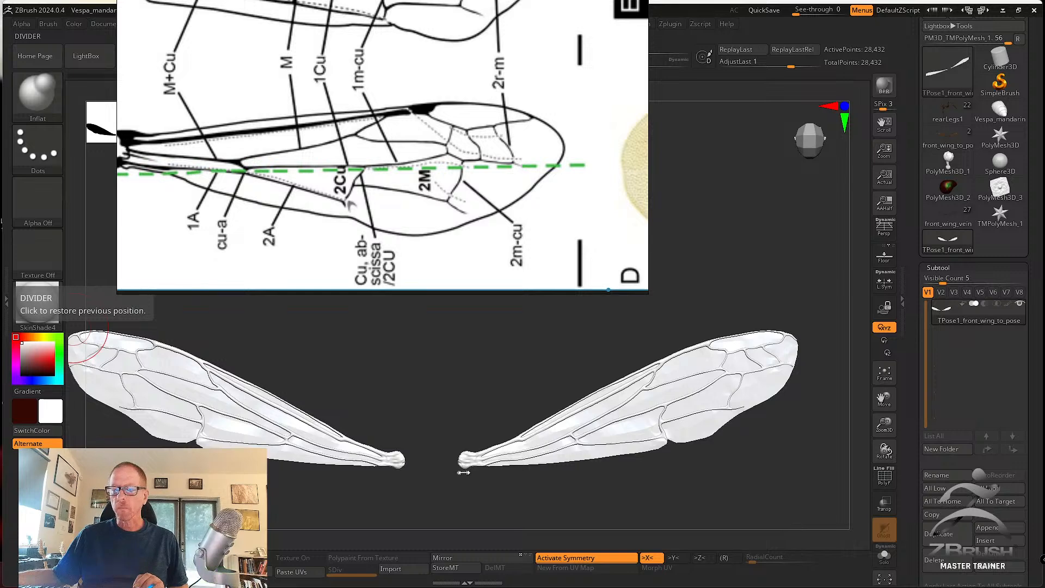
mouse_move(463, 472)
left_mouse_down()
mouse_move(527, 497)
mouse_move(476, 474)
mouse_move(718, 392)
mouse_move(860, 422)
mouse_move(372, 515)
left_mouse_up()
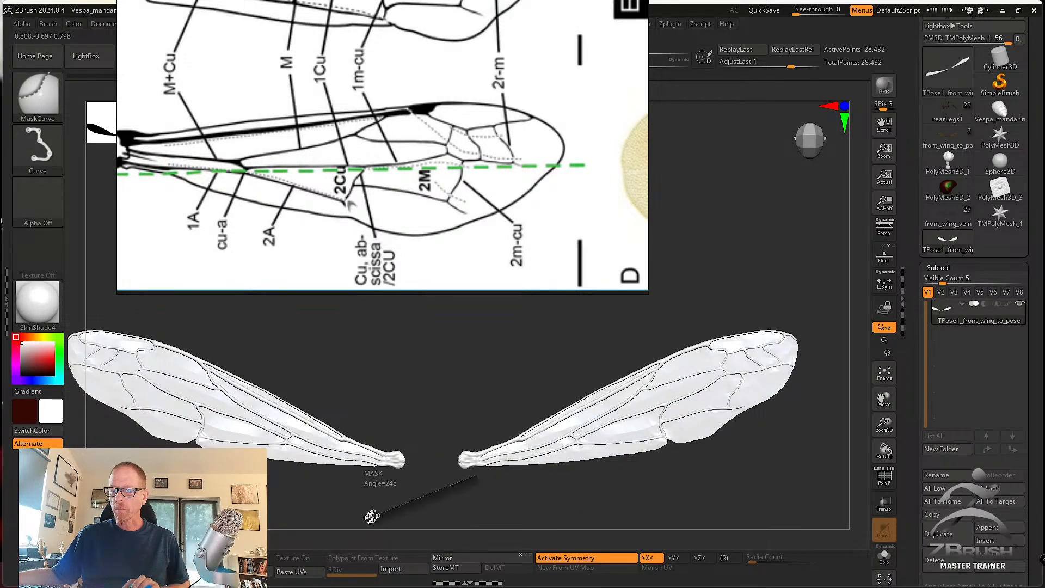
left_click_drag(863, 338, 450, 489, "ctrl")
Move the reference board off the canvas and choose MaskPen as the masking brush.
left_click_drag(655, 485, 653, 484, "alt")
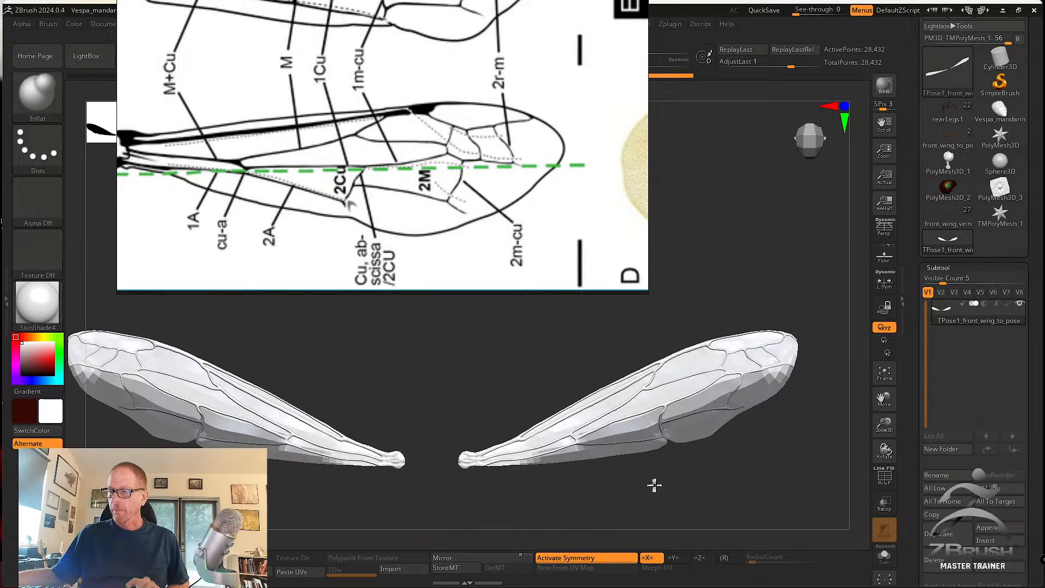
left_click_drag(765, 436, 641, 486, "alt")
left_click_drag(793, 350, 638, 482, "alt")
left_click(37, 92)
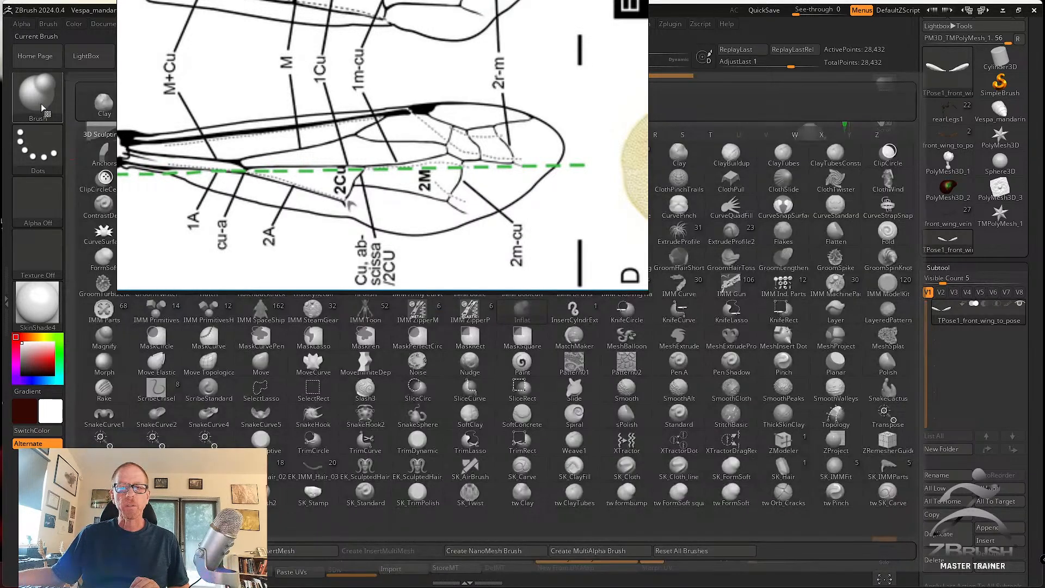
mouse_move(381, 75)
right_mouse_down()
mouse_move(299, 92)
mouse_move(0, 109)
right_mouse_up()
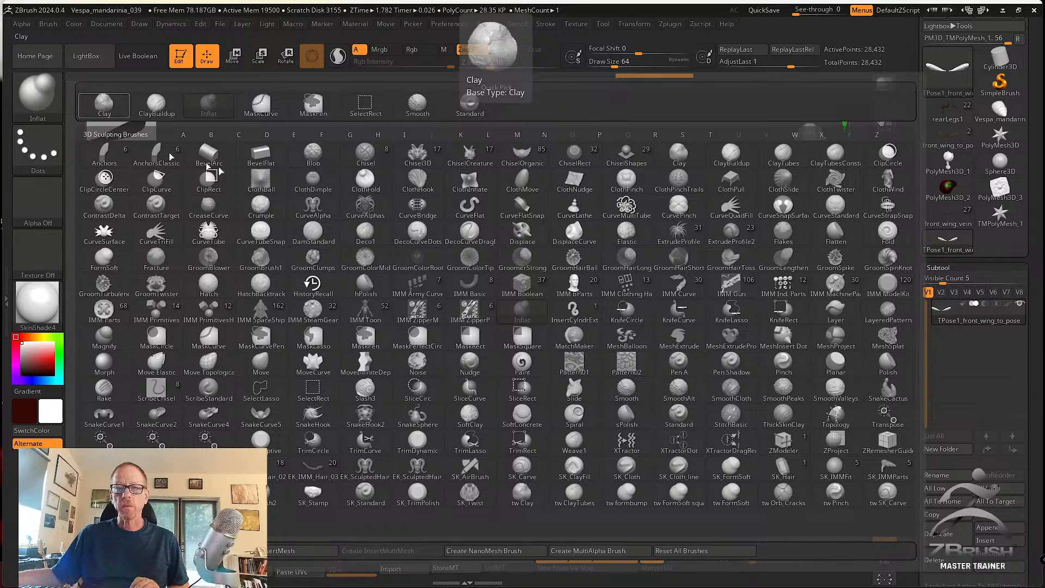
left_click(309, 104)
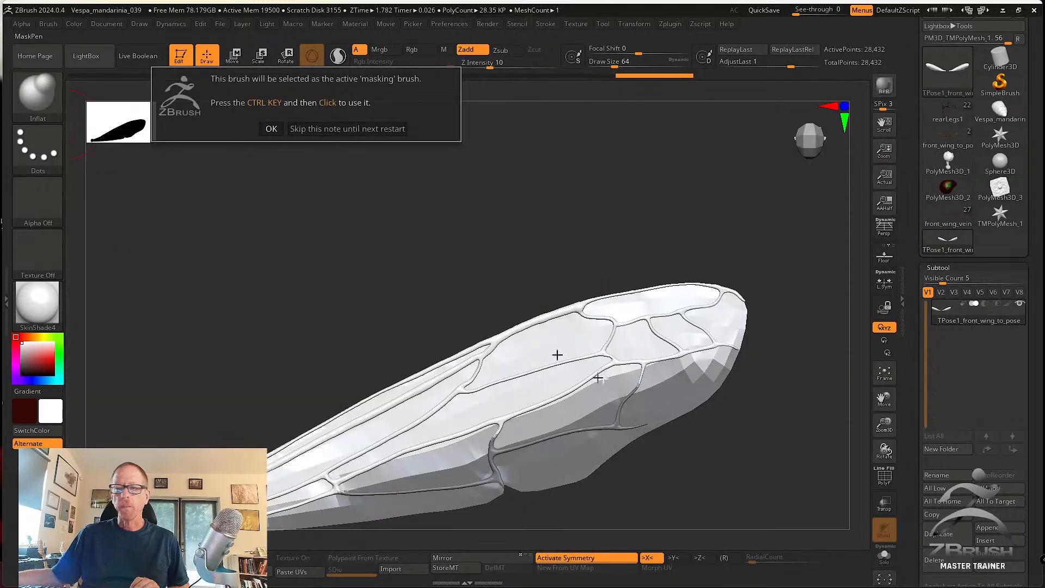
left_click(269, 128)
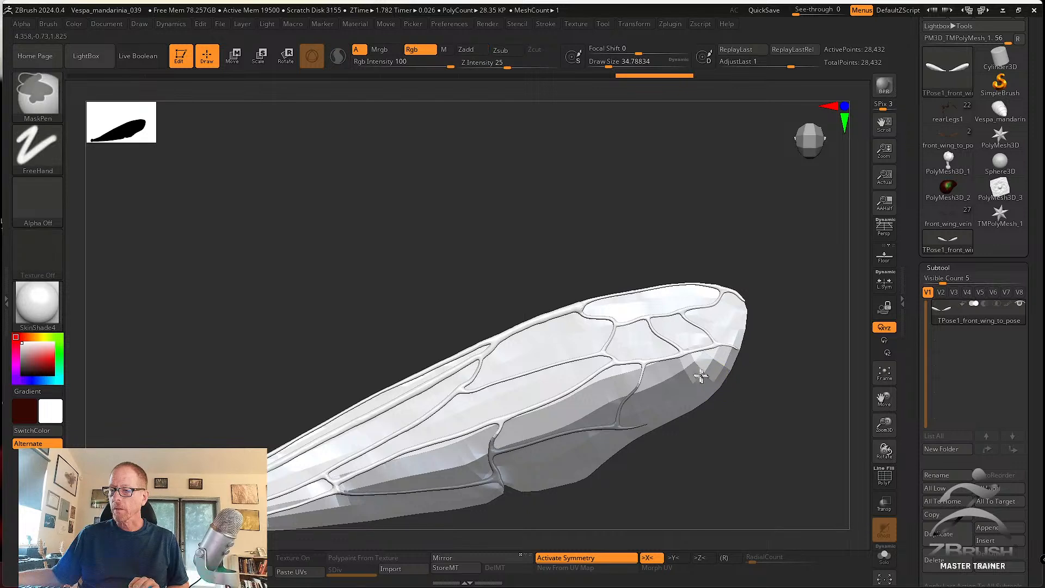
Paint the mask up to the fold line on the membrane near the wing tip.
mouse_move(702, 376)
left_mouse_down("ctrl")
mouse_move(695, 364)
mouse_move(726, 365)
mouse_move(704, 368)
left_mouse_up("ctrl")
left_click(720, 365, "ctrl")
left_click_drag(684, 456, 745, 404, "alt")
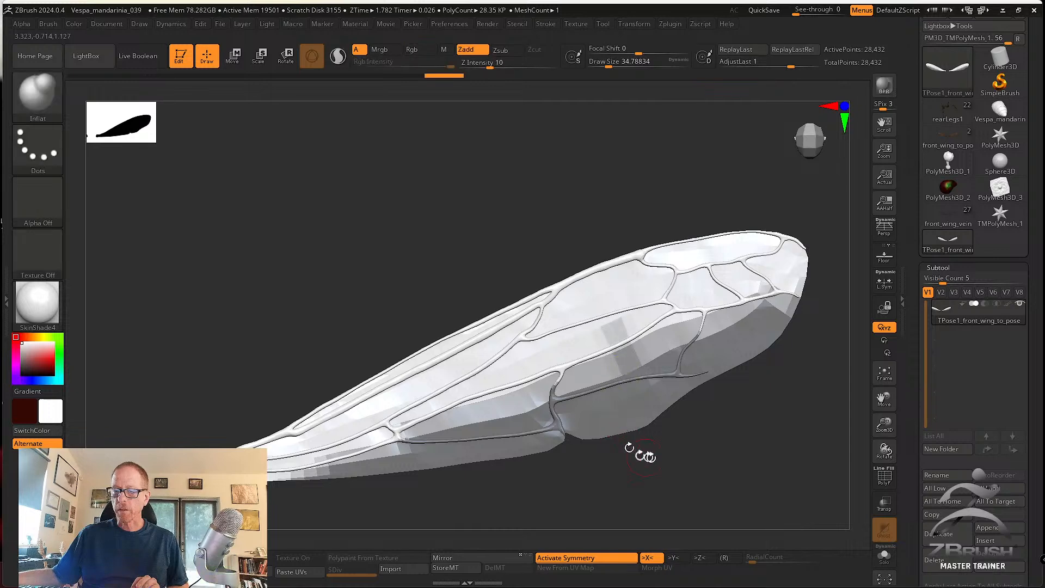
Extend the mask along the trailing vein and membrane close to the wing base.
left_click_drag(667, 461, 713, 452)
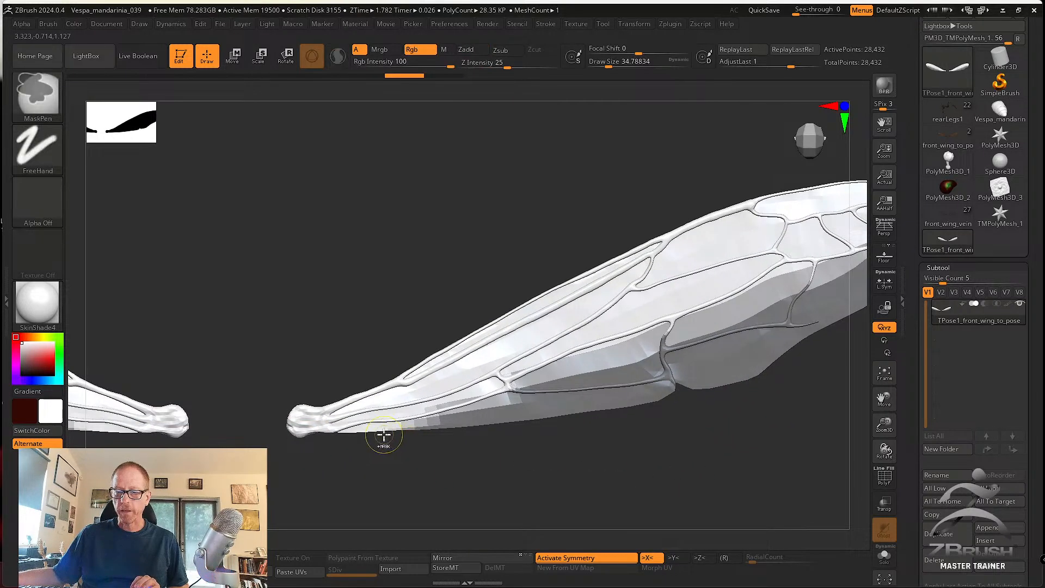
mouse_move(381, 436)
left_mouse_down("ctrl")
mouse_move(447, 428)
mouse_move(474, 458)
left_mouse_up("ctrl")
key("ctrl")
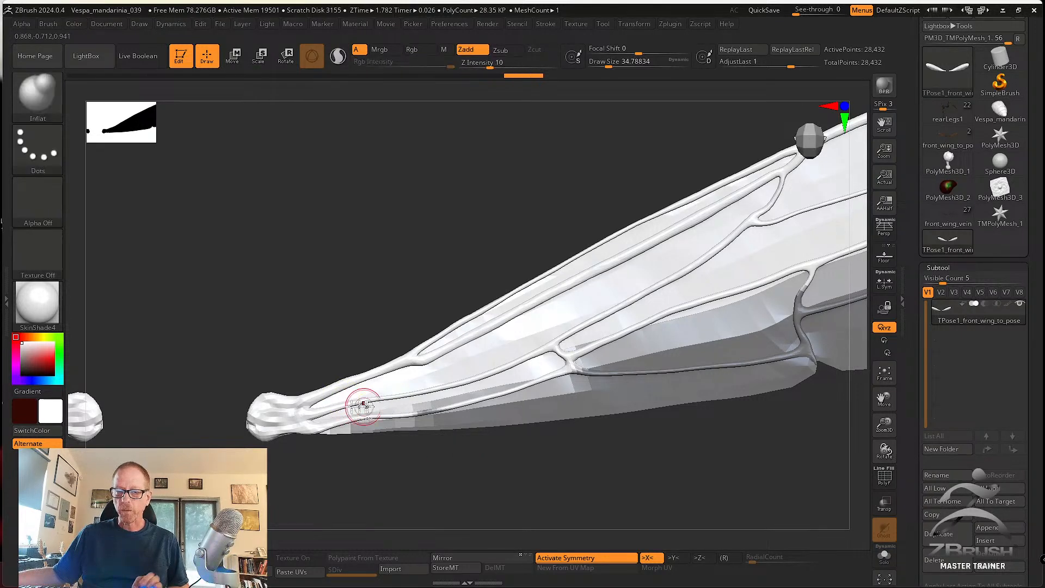
left_click_drag(374, 428, 414, 415)
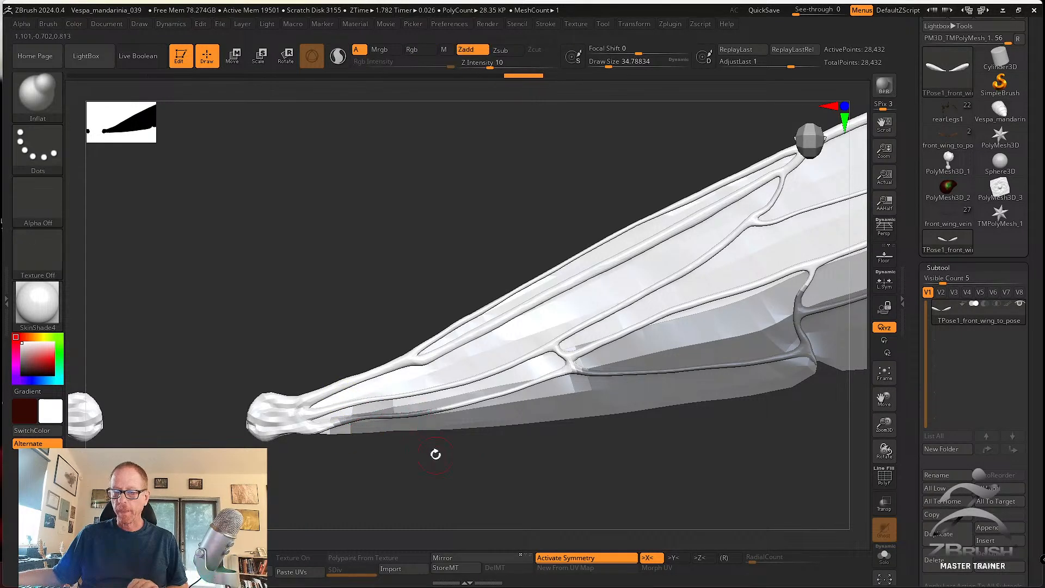
Reduce the draw size to about 20, touch up the mask on the veins near the wing base, and undo the last stroke.
key("s")
left_click_drag(435, 454, 431, 451)
left_click_drag(356, 407, 383, 402, "ctrl")
left_click_drag(606, 482, 462, 429)
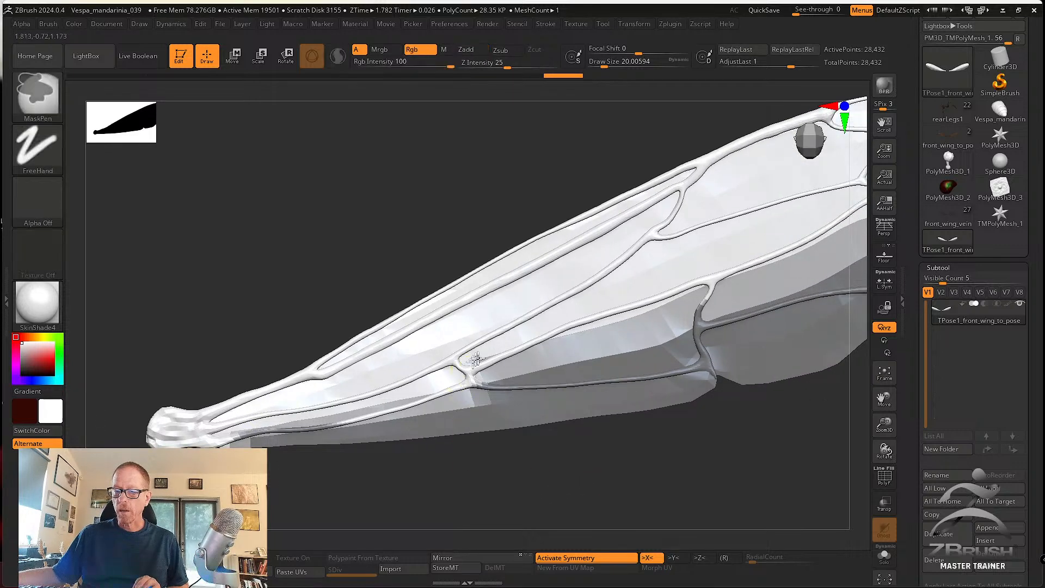
mouse_move(711, 415)
left_mouse_down()
mouse_move(631, 455)
mouse_move(645, 464)
mouse_move(623, 480)
left_mouse_up()
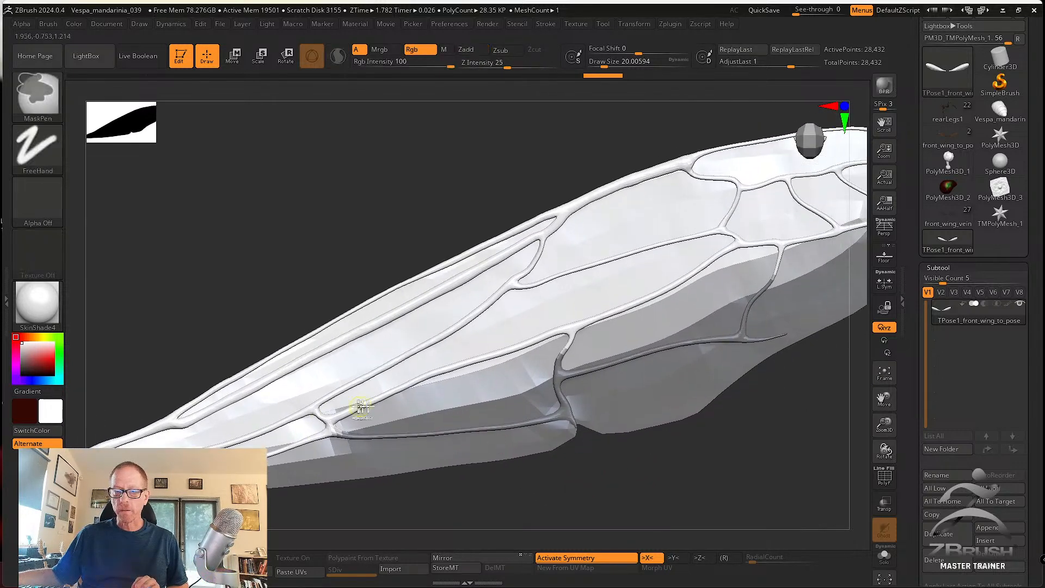
left_click_drag(330, 412, 358, 407, "ctrl")
key("ctrl+z")
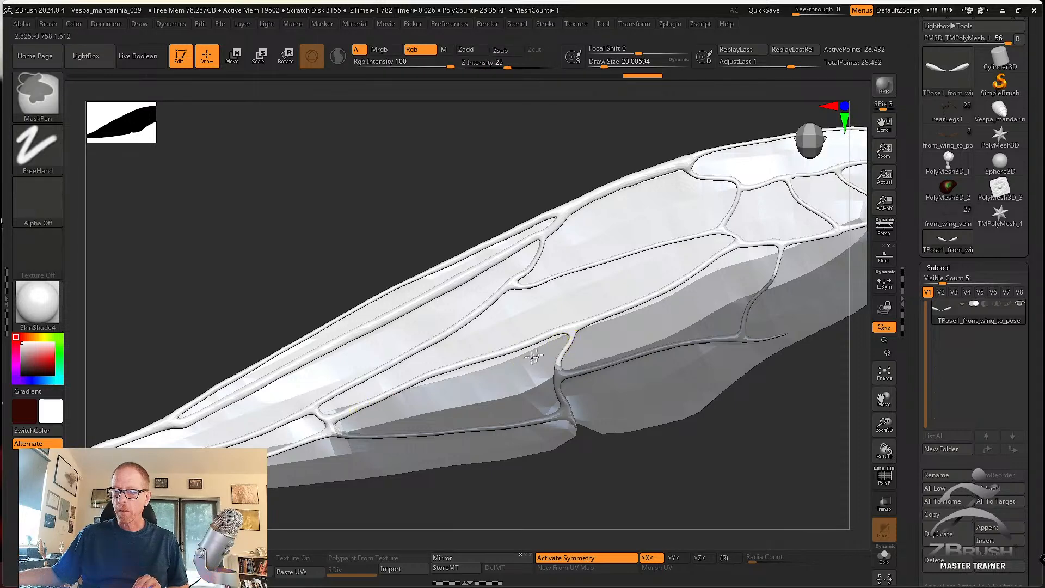
Activate the Move gizmo and tilt its axis to follow the fold line near the trailing-edge notch.
left_click_drag(630, 489, 618, 494, "alt")
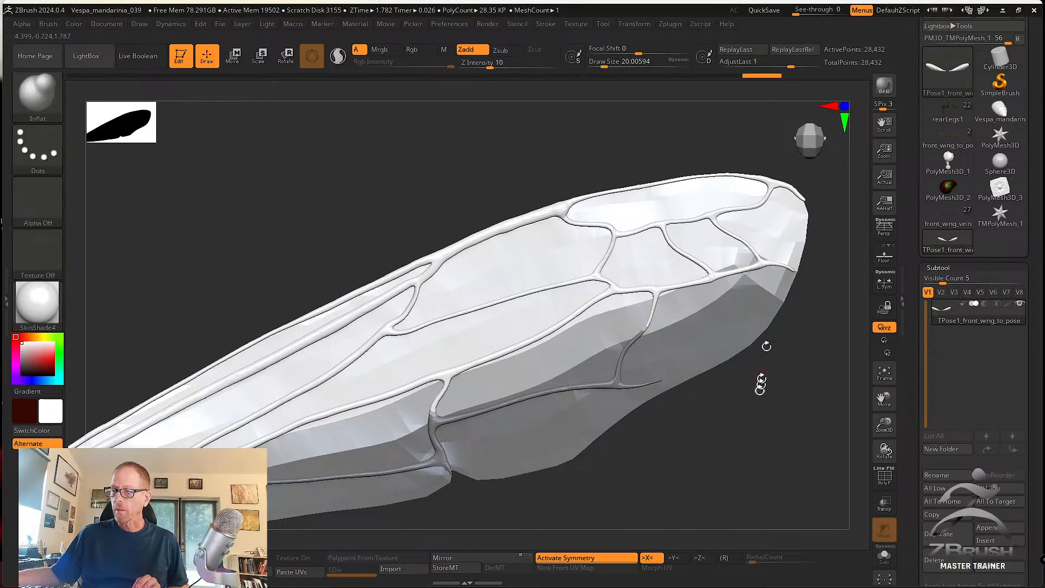
mouse_move(774, 436)
left_mouse_down("alt")
mouse_move(746, 420)
mouse_move(716, 433)
mouse_move(741, 430)
left_mouse_up("alt")
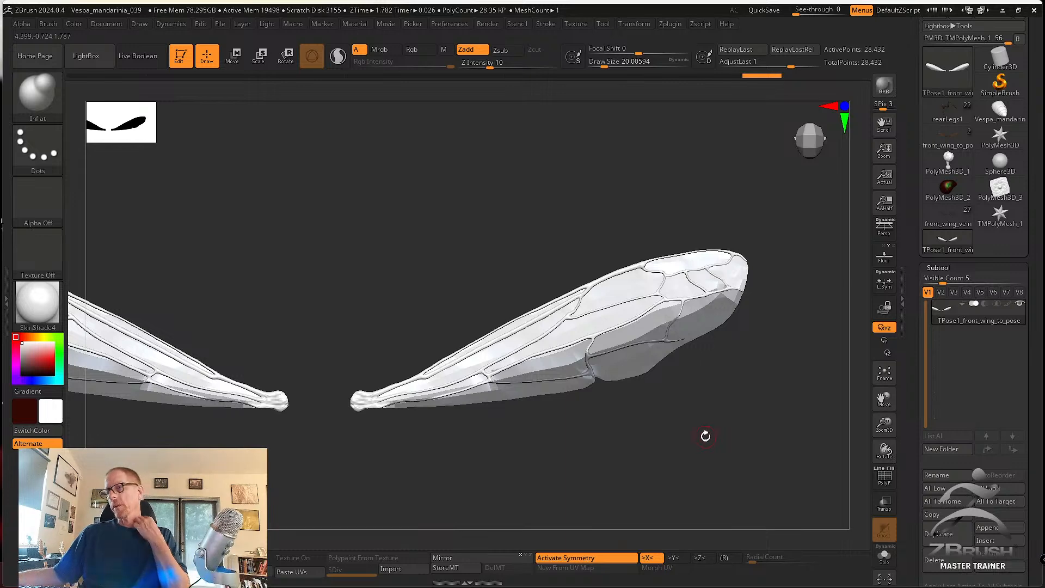
left_click_drag(696, 461, 726, 412)
key("w")
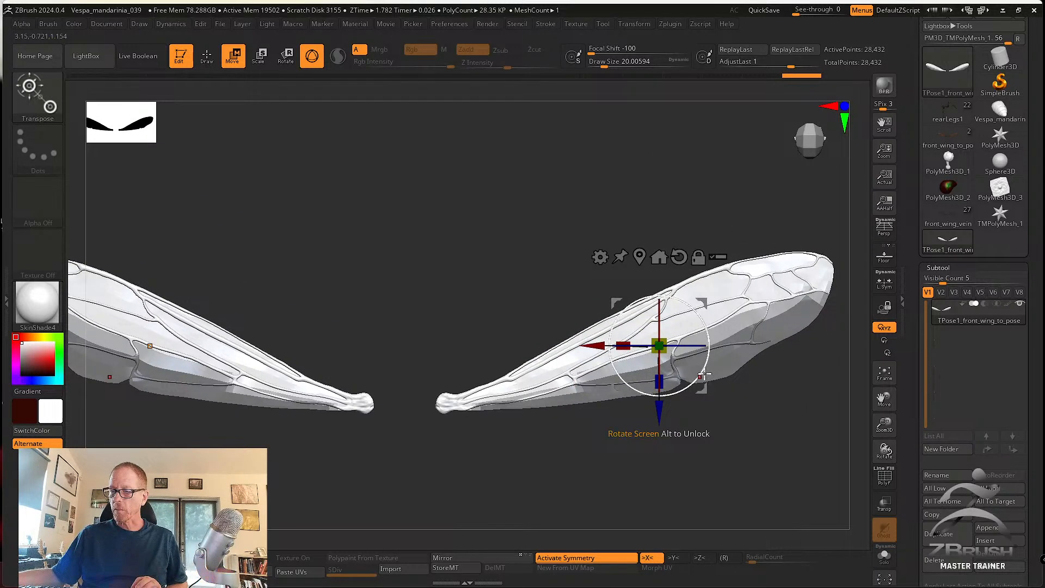
left_click_drag(704, 373, 709, 343)
key("ctrl+z")
left_click_drag(686, 406, 692, 425, "alt")
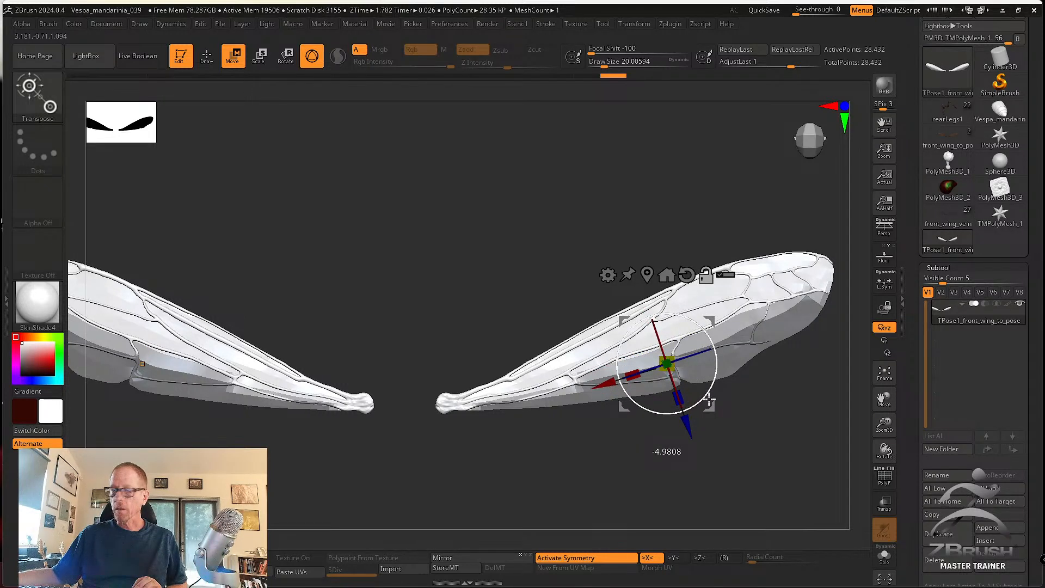
Invert the mask to free the trailing membrane and shift the gizmo along Y onto the wing's plane.
left_click_drag(743, 467, 689, 460)
left_click(724, 461, "ctrl")
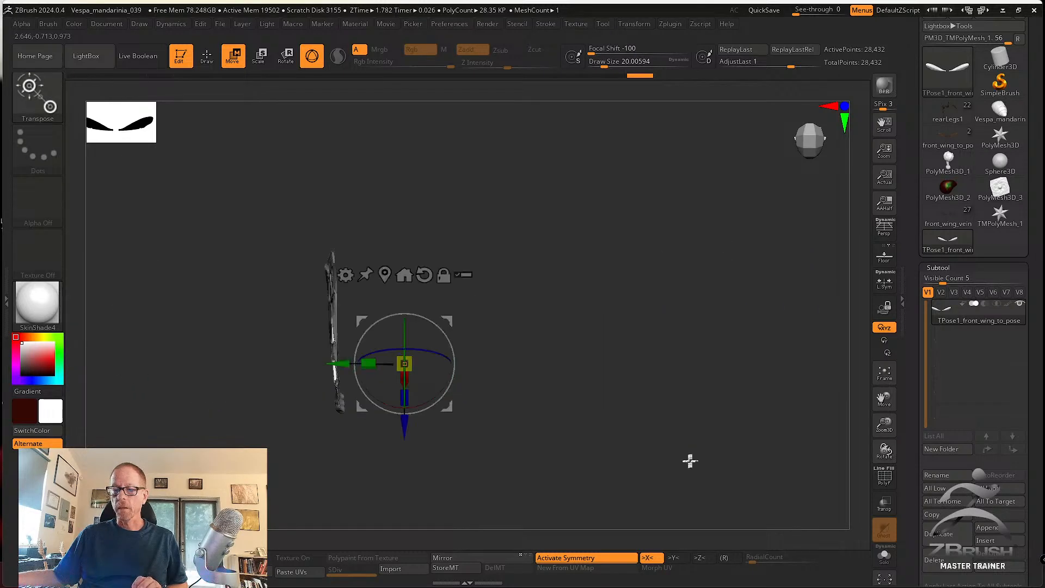
left_click_drag(574, 423, 684, 434, "alt")
left_click_drag(435, 371, 372, 363)
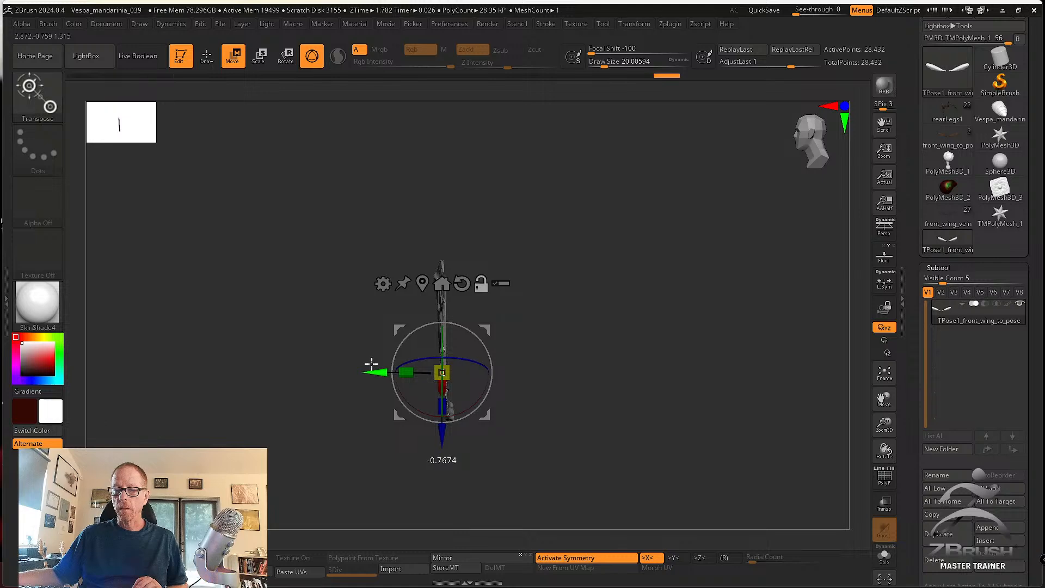
Rotate the unmasked trailing membrane of both wings about the fold line so it bends away from the wing plane.
left_click_drag(623, 412, 693, 455)
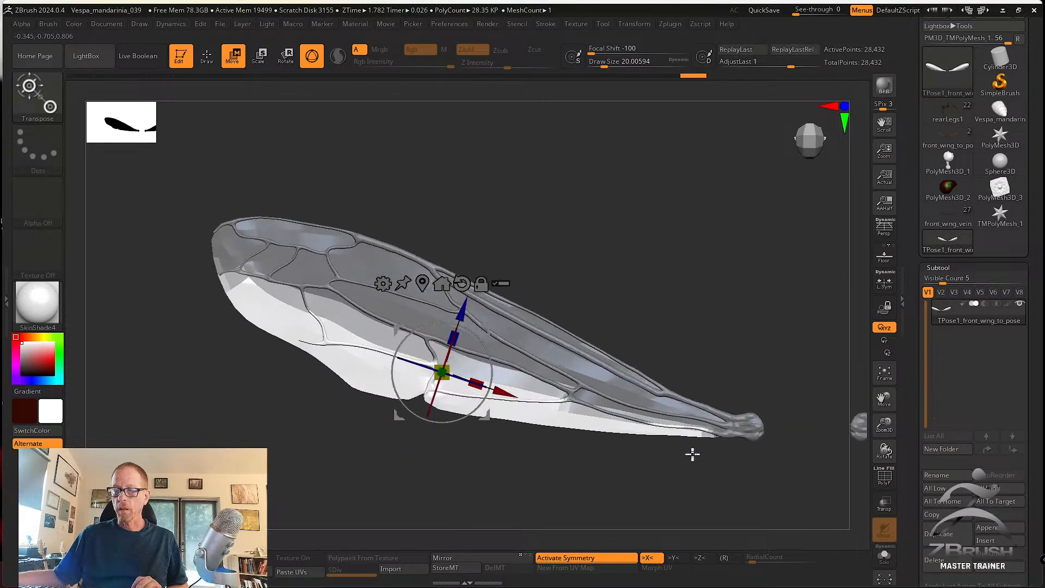
mouse_move(639, 256)
left_mouse_down()
mouse_move(750, 261)
mouse_move(704, 329)
mouse_move(660, 366)
mouse_move(678, 296)
mouse_move(634, 338)
left_mouse_up()
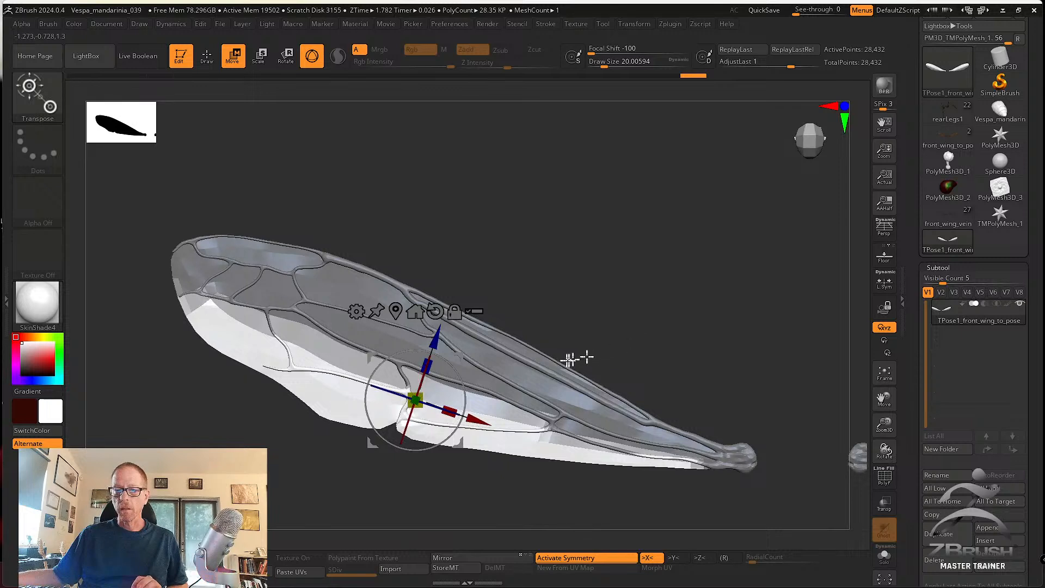
left_click_drag(421, 380, 492, 265)
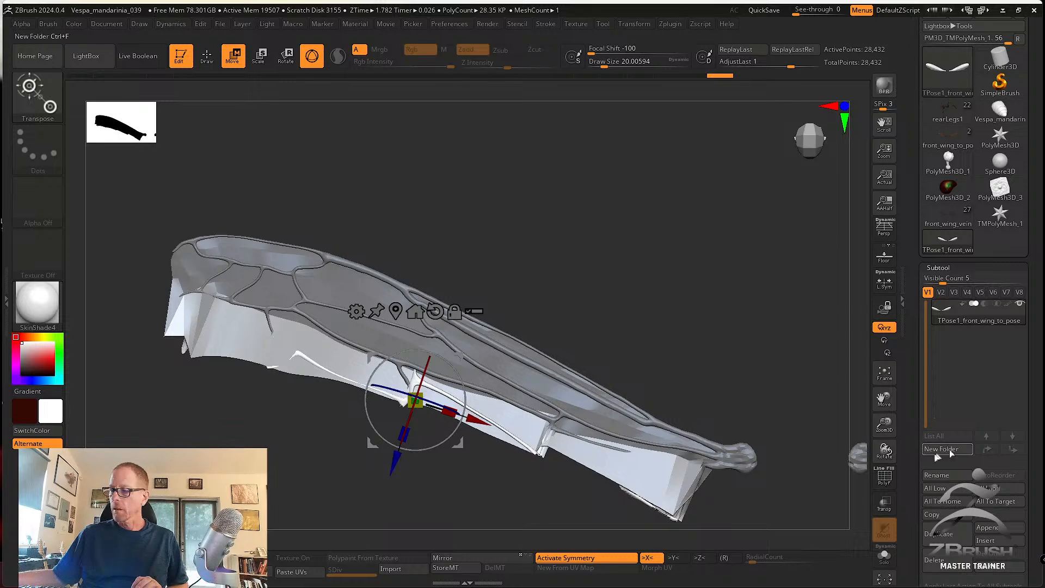
Turn on Double display so both sides of the wing polygons are rendered.
left_click_drag(905, 474, 911, 250)
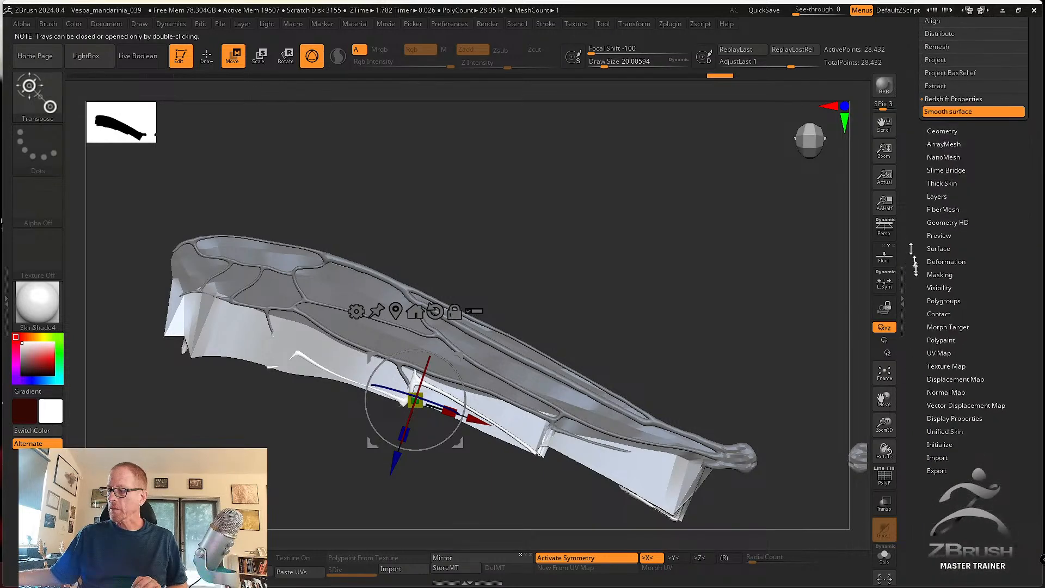
left_click(954, 418)
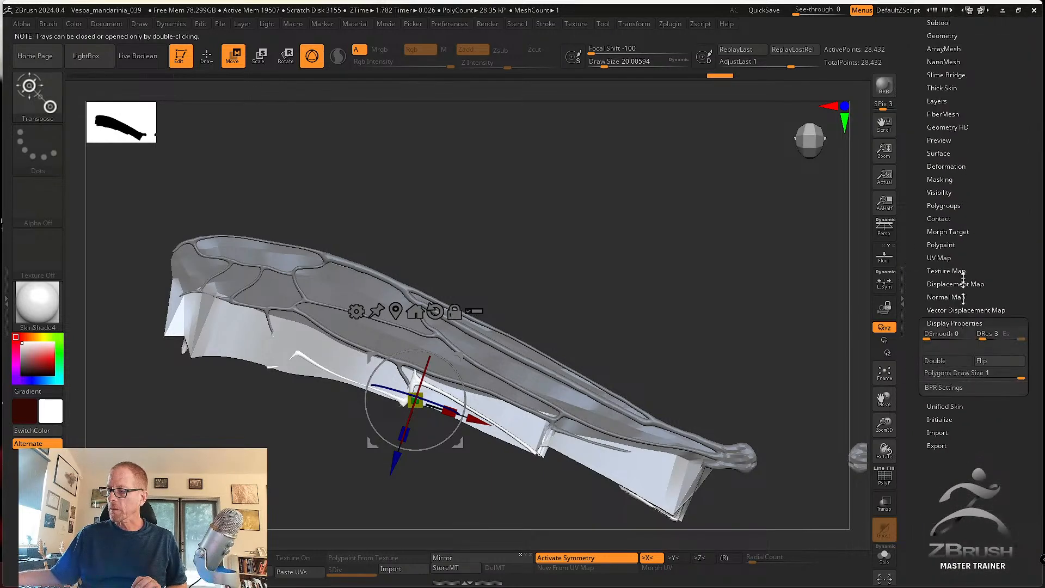
left_click(946, 361)
Try to position the bent trailing membrane with a further small fold adjustment and a slight shift along the gizmo's Y axis.
left_click_drag(394, 461, 407, 433)
left_click_drag(459, 474, 479, 425)
left_click_drag(462, 379, 460, 383)
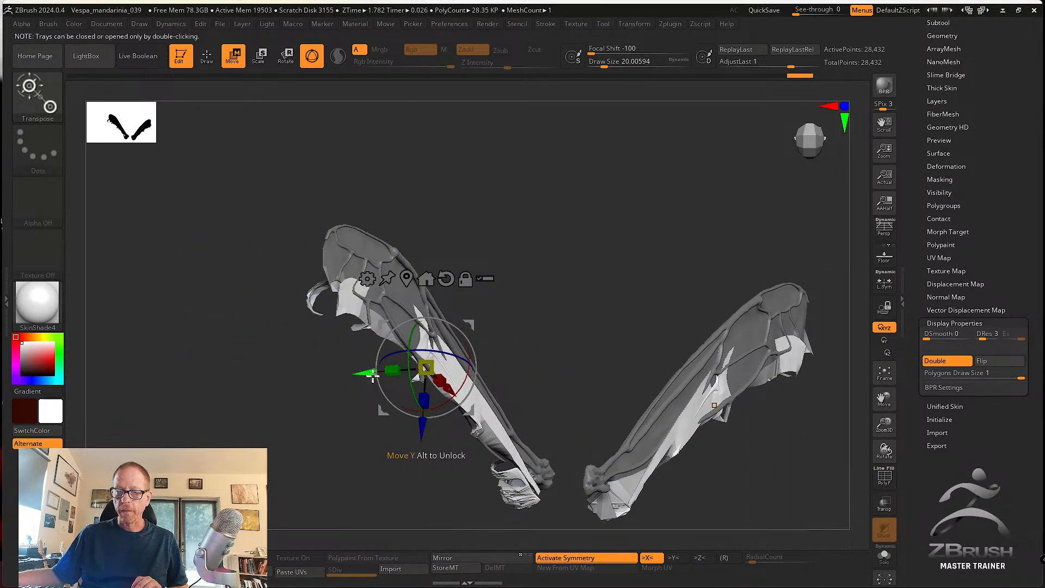
left_click_drag(372, 376, 375, 373)
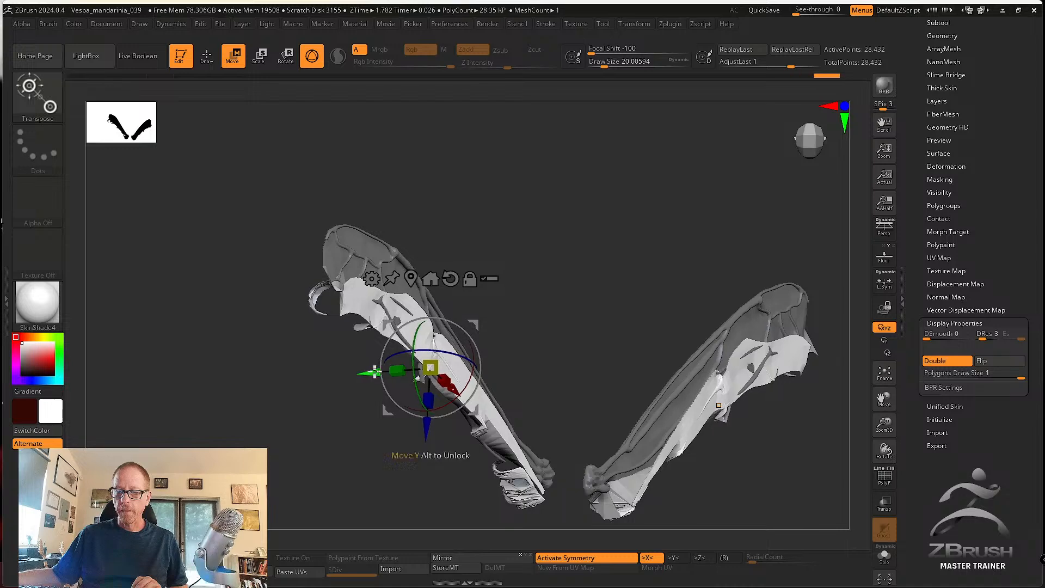
left_click_drag(644, 355, 585, 433)
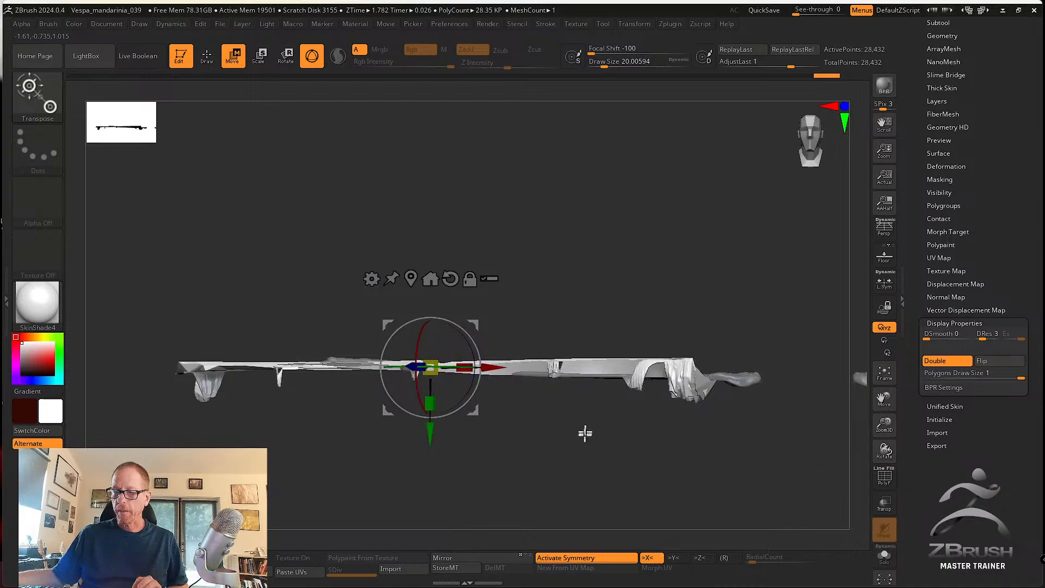
Try to fold the trailing membrane flat against the underside of the wings by rotating it about the gizmo's Y axis.
left_click_drag(477, 390, 475, 397)
left_click_drag(548, 292, 727, 363)
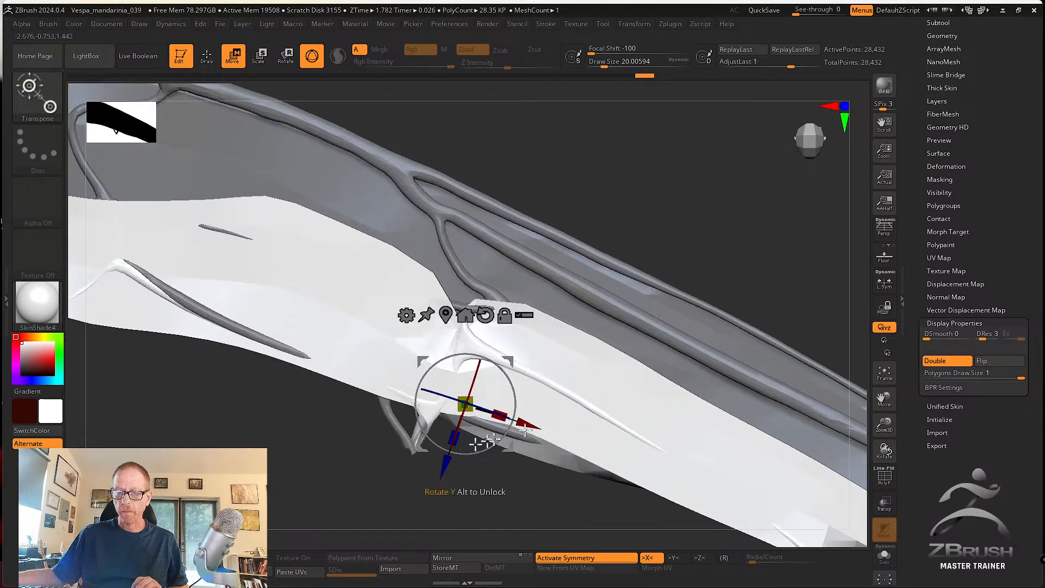
left_click_drag(512, 430, 512, 434)
left_click_drag(522, 480, 305, 412, "alt")
Undo the recent rotations and shifts of the trailing membrane on both wings.
key("ctrl+z")
key("ctrl+z")
key("ctrl+z")
key("ctrl+z")
key("ctrl+z")
key("ctrl+z")
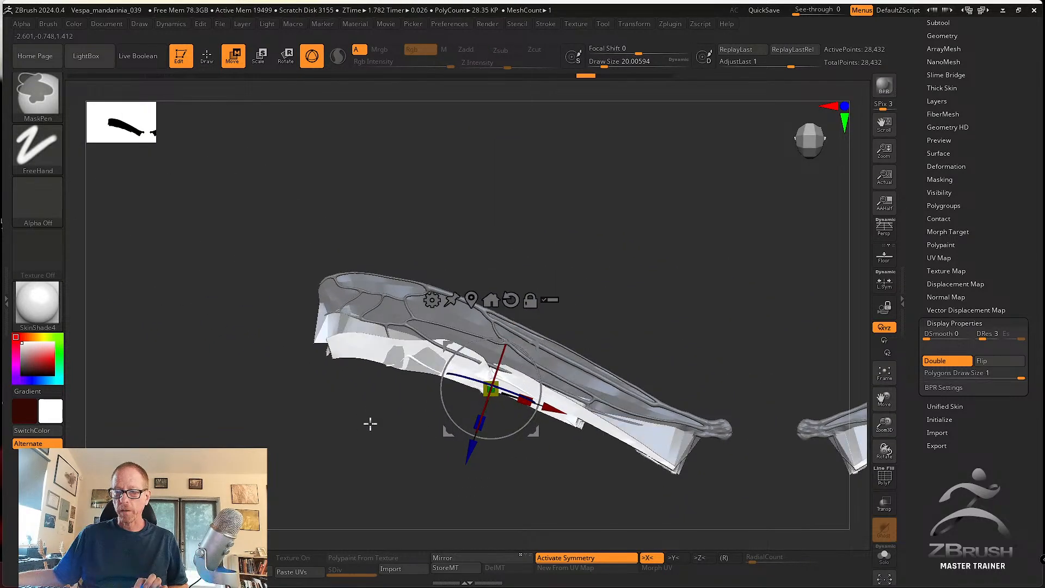
key("ctrl+z")
Store a morph target for the wing mesh and undo the last gizmo rotation.
left_click_drag(564, 492, 599, 348, "alt")
left_click(451, 569)
left_click_drag(636, 394, 625, 443)
key("ctrl+z")
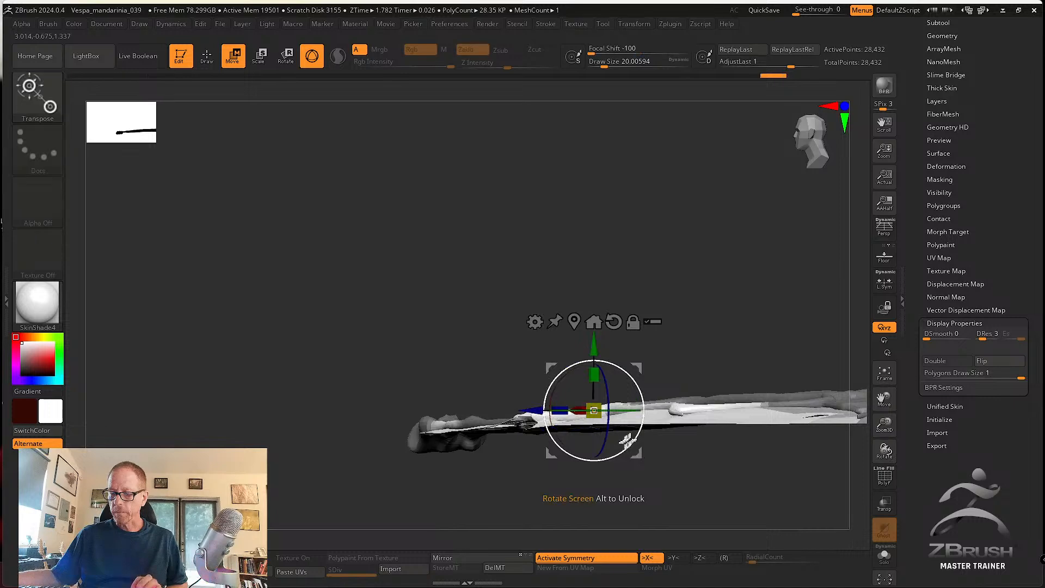
Rotate the unmasked trailing membrane about the gizmo's X axis to fold it underneath both wings.
left_click_drag(677, 343, 710, 430)
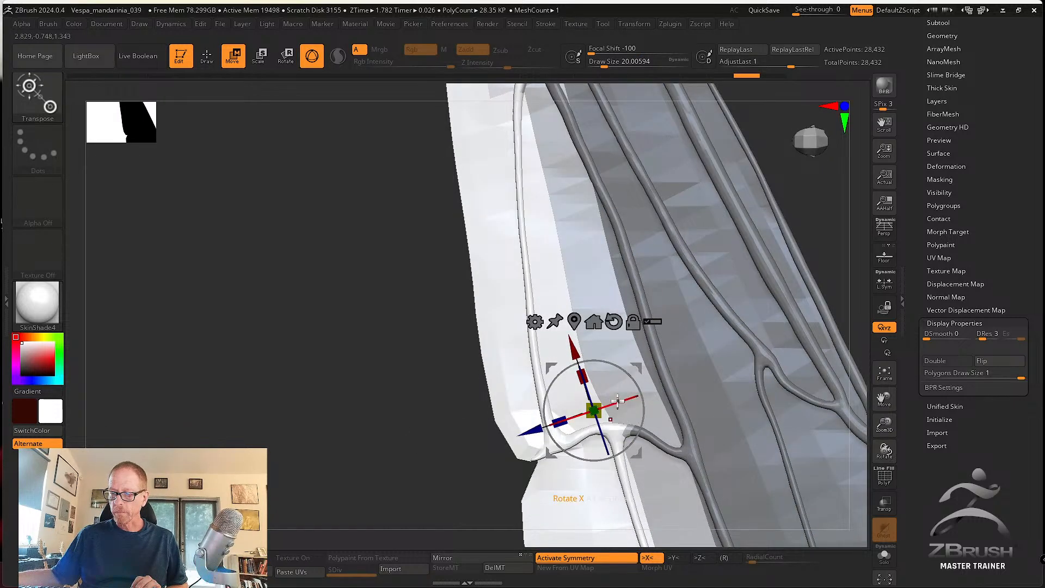
left_click_drag(617, 401, 675, 397)
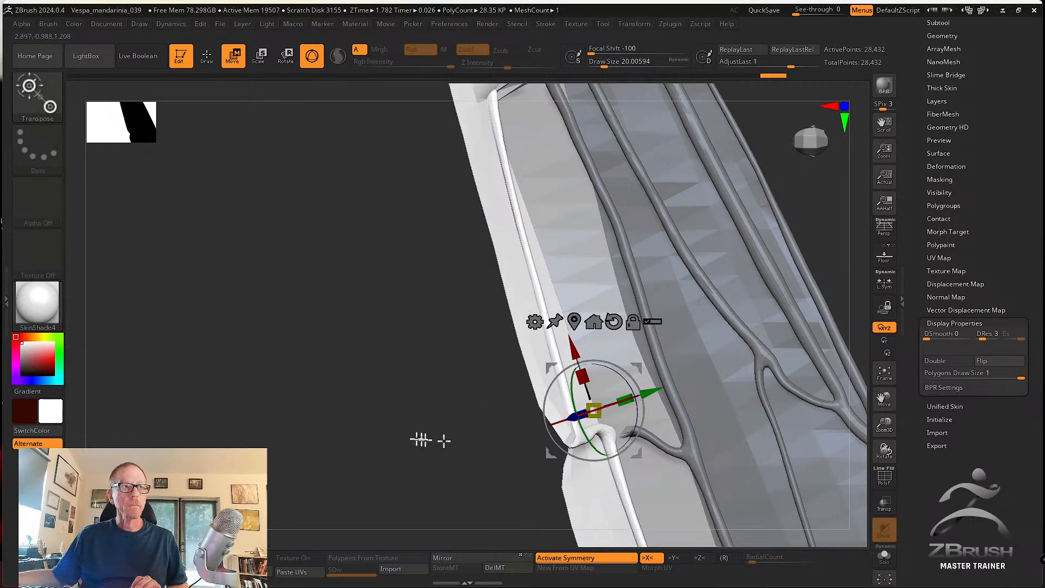
left_click_drag(419, 438, 322, 381, "alt")
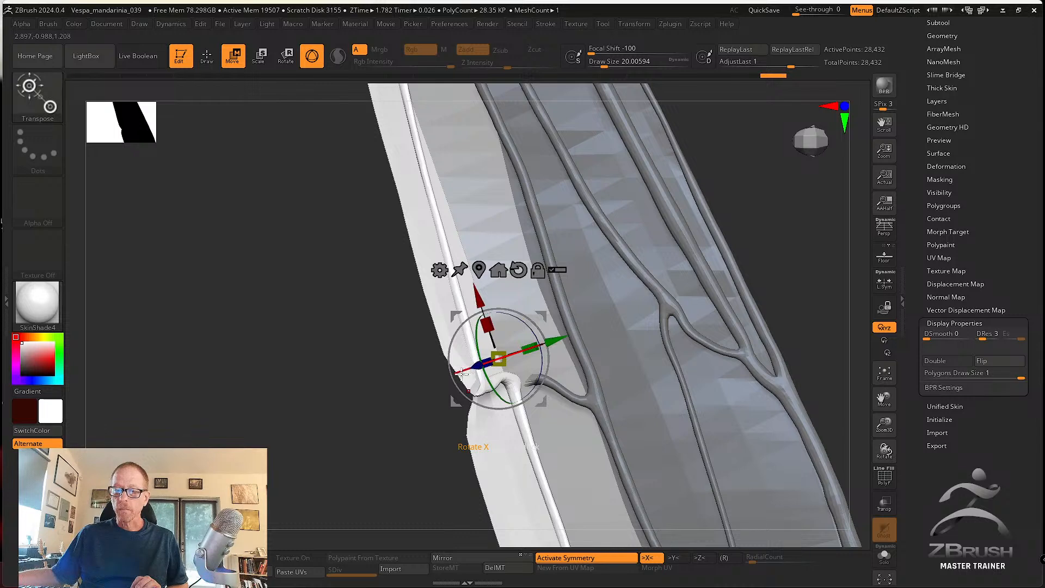
left_click_drag(462, 373, 642, 327)
Turn on Double display, then adjust the folded membrane's rotation and move it about 0.03 along Z.
left_click(950, 362)
left_click_drag(482, 348, 400, 366)
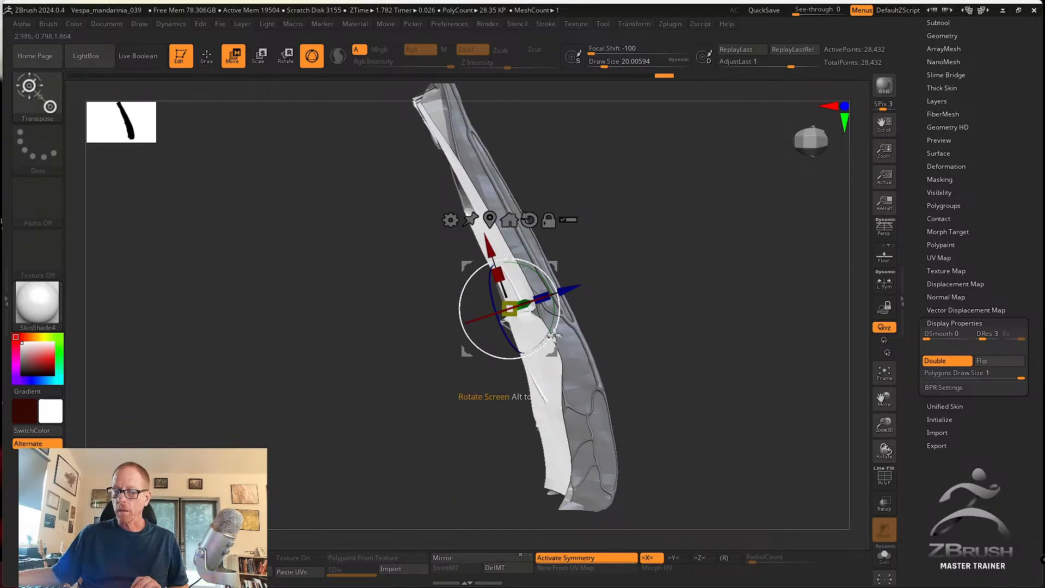
left_click_drag(554, 336, 553, 331)
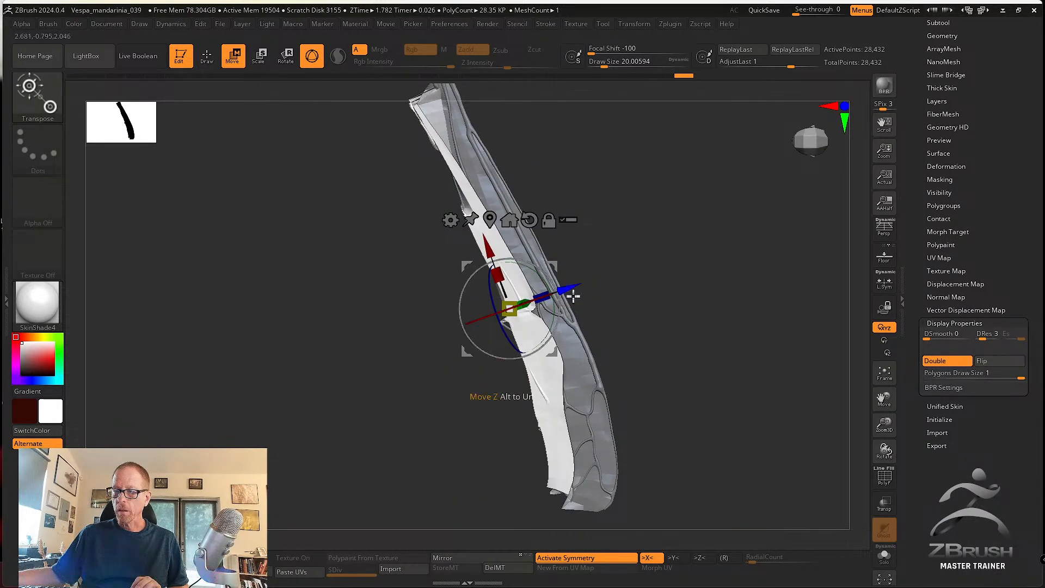
left_click_drag(573, 296, 577, 294)
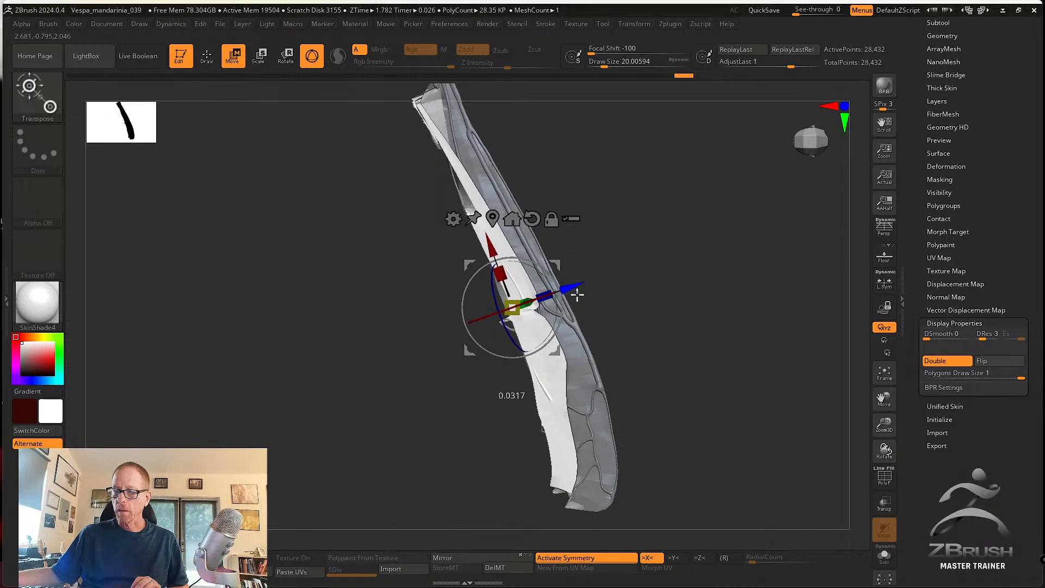
Fine-tune the folded membrane beneath the wings with another small rotation and a slight shift along Z.
left_click_drag(657, 330, 696, 344)
left_click_drag(688, 475, 581, 425, "alt")
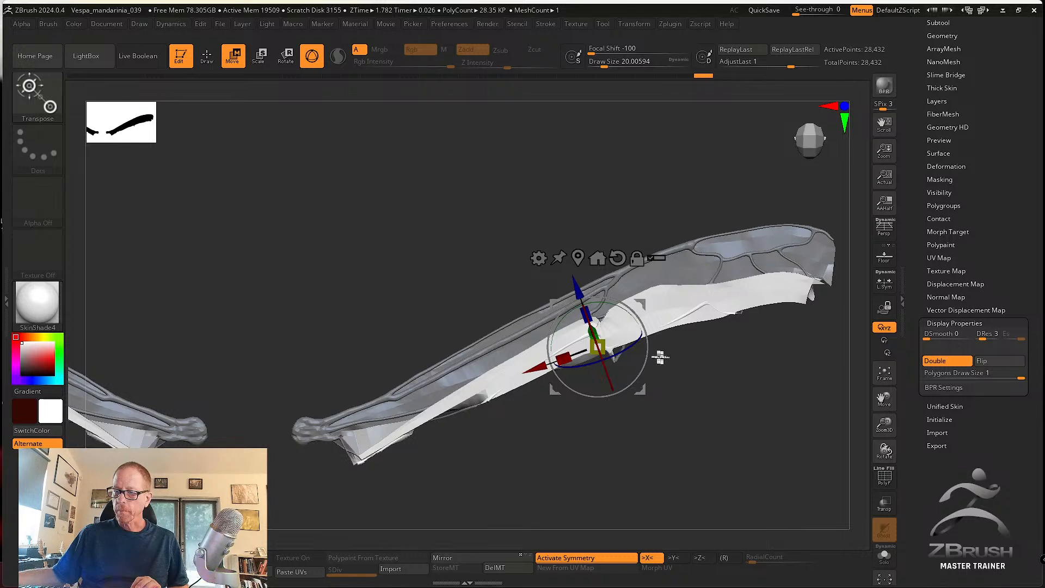
left_click_drag(647, 358, 649, 362)
left_click_drag(582, 288, 582, 292)
left_click_drag(599, 411, 681, 450)
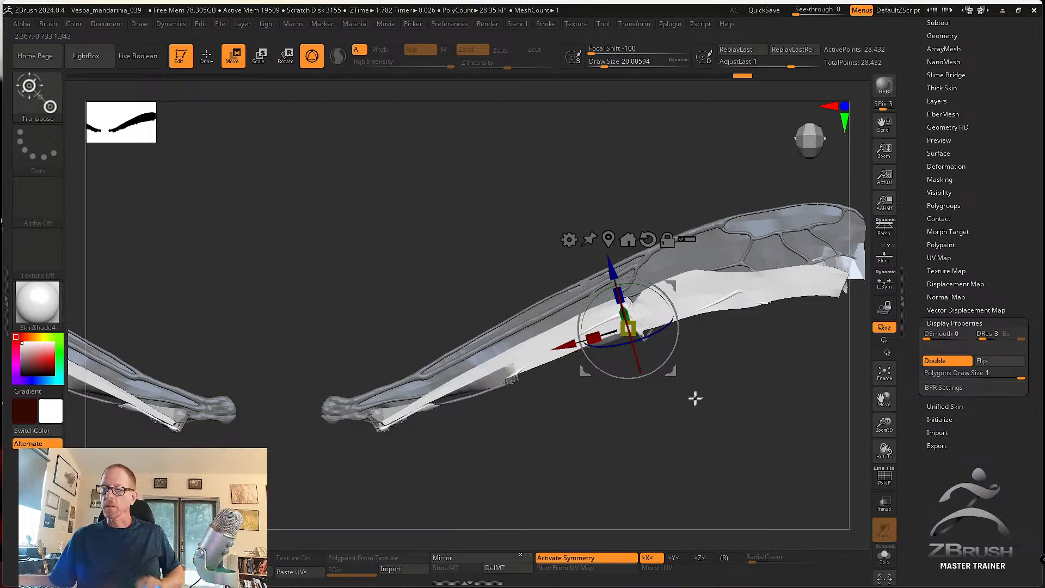
Undo the membrane folding on both wings, going back to the flat wings with the fold-line mask.
key("ctrl+z")
key("ctrl+z")
key("ctrl+z")
key("ctrl+z")
key("ctrl+z")
key("ctrl+z")
key("ctrl+z")
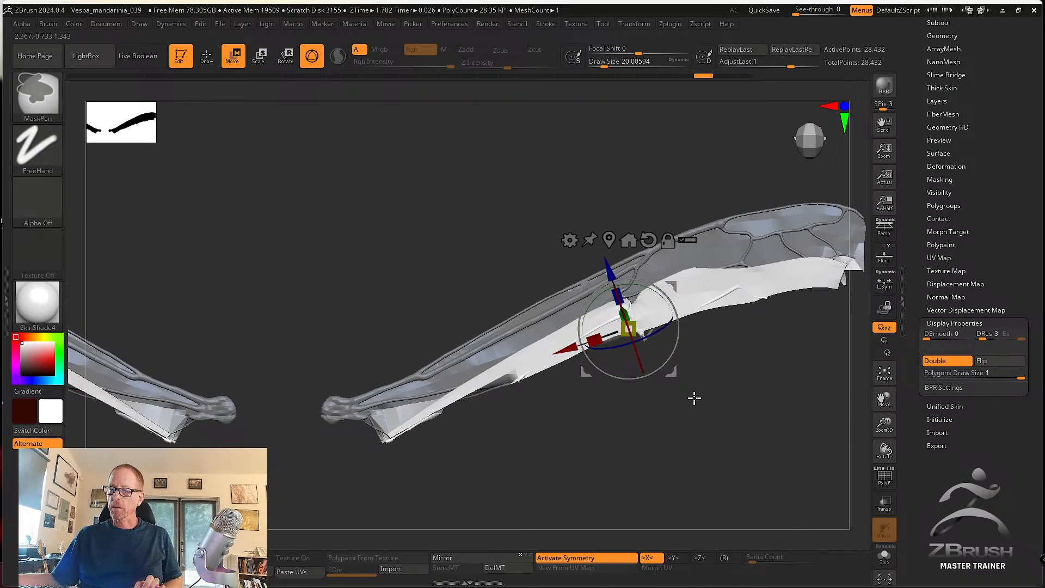
key("ctrl+z")
key("ctrl+z")
key("ctrl+z")
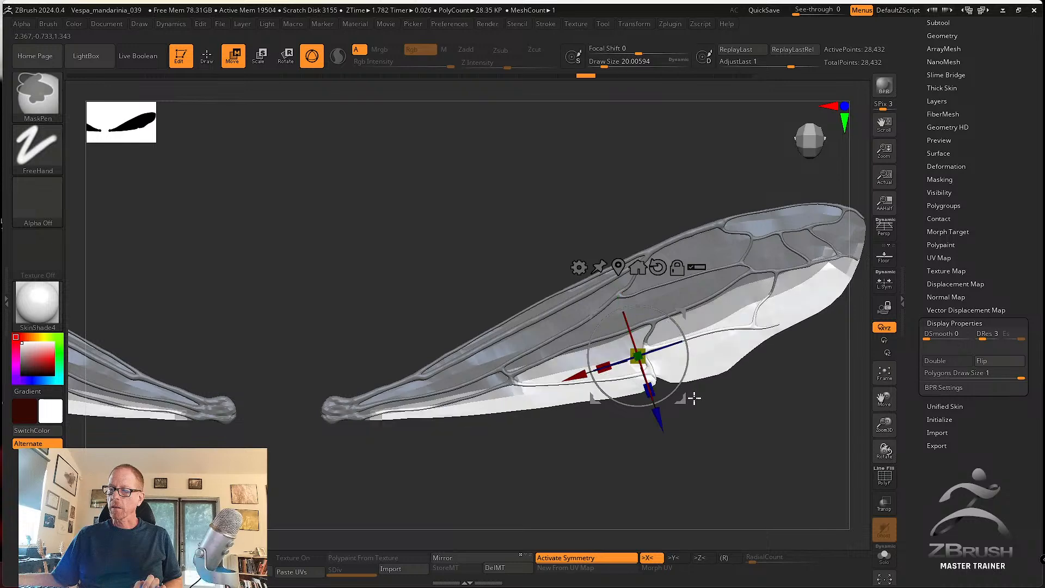
key("ctrl+z")
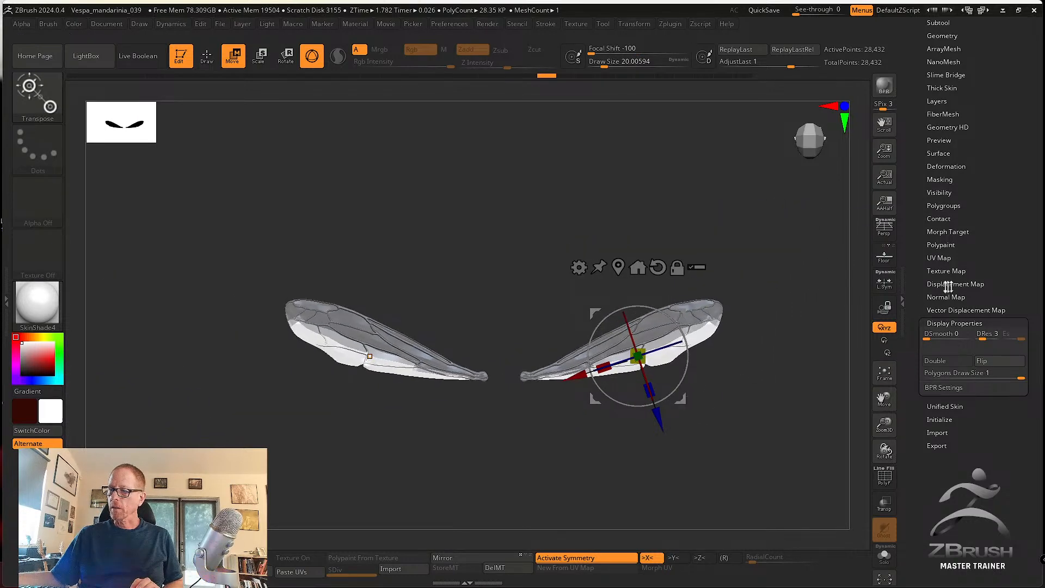
Open the DynaMesh_Sphere_128 project from LightBox without saving the changes to the current project.
scroll(920, 367, "up", 5)
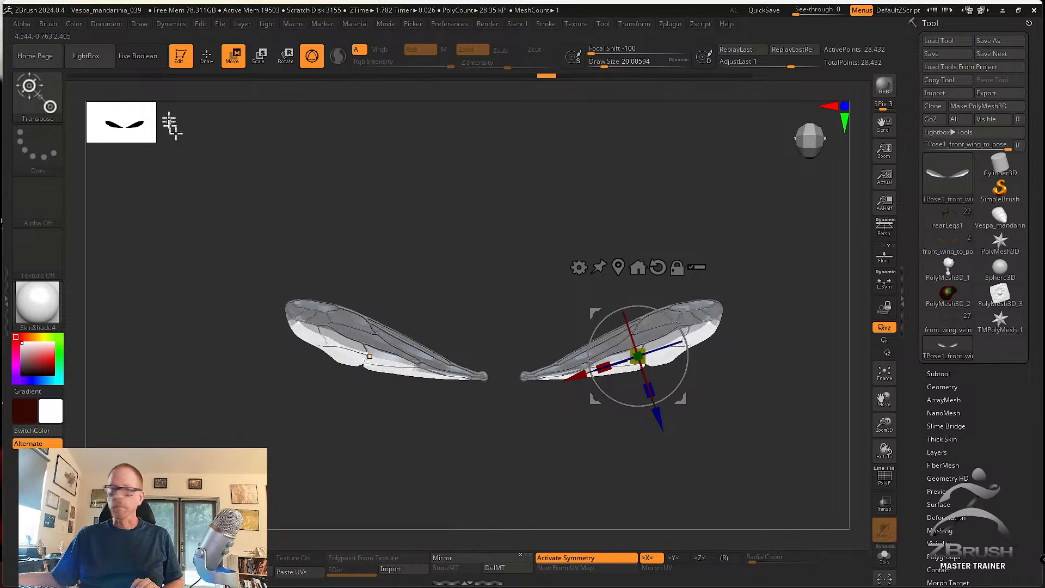
left_click(86, 56)
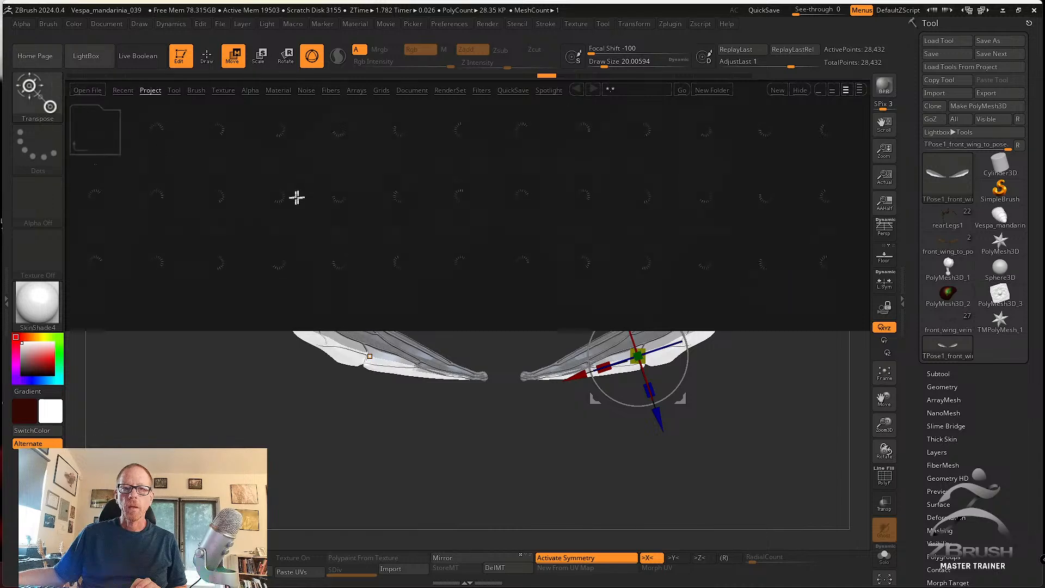
double_click(583, 196)
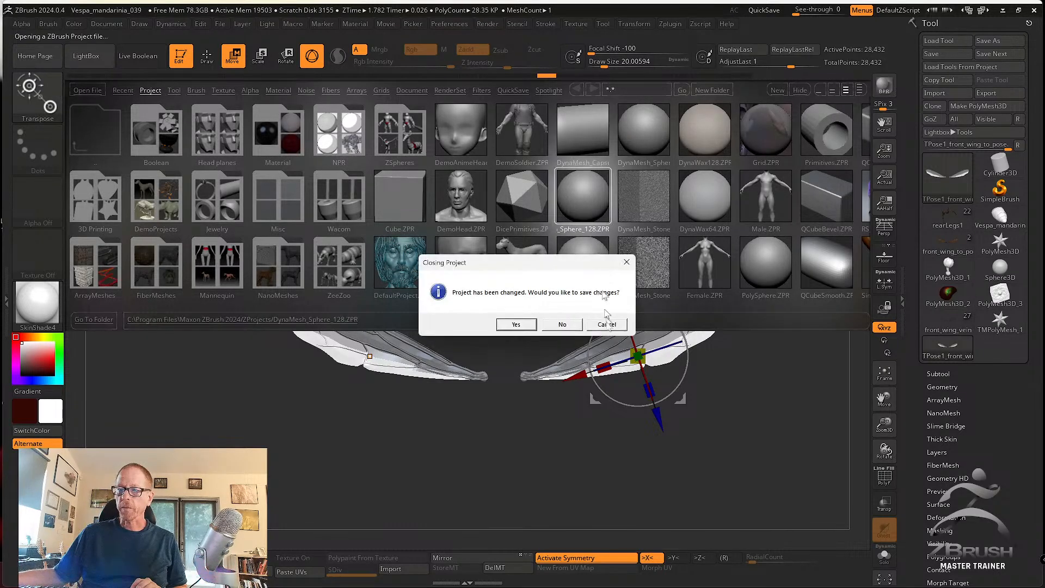
left_click(561, 325)
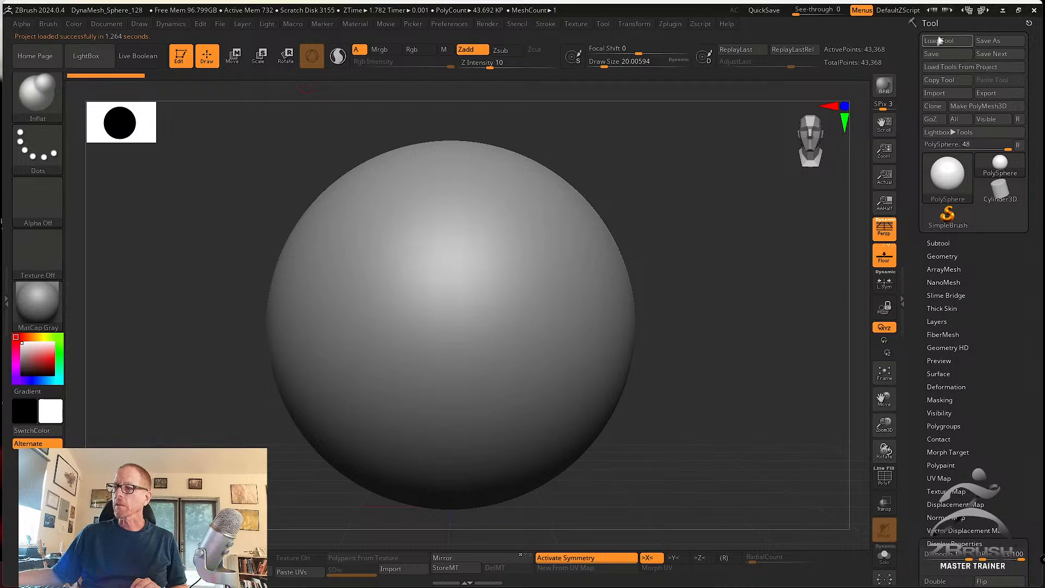
Load the tool file Vespa_mandarinia_polypaint_01.ztl from the Vespa_mandarinia_ZBrush folder.
left_click(938, 42)
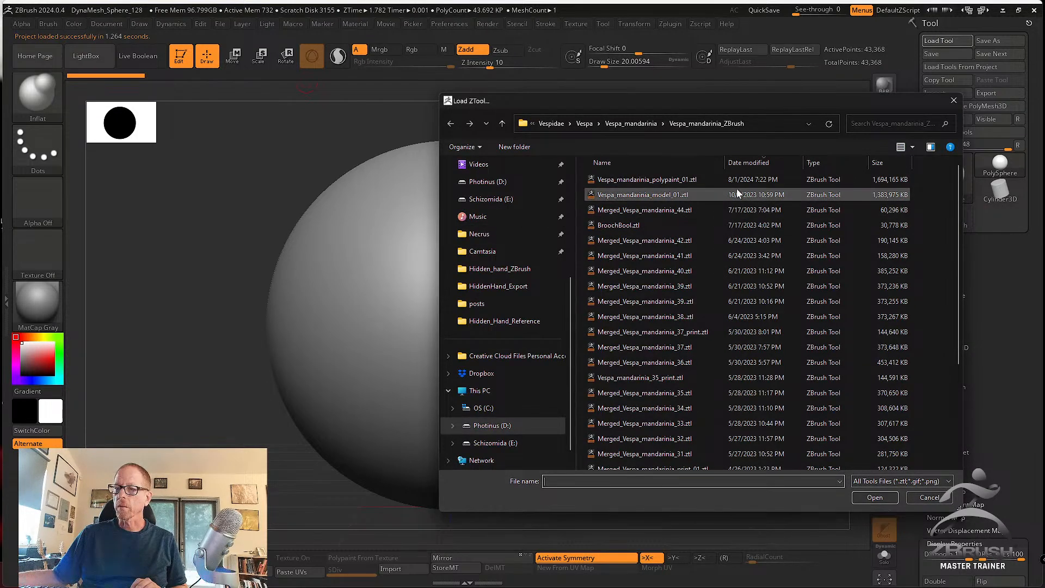
left_click(668, 179)
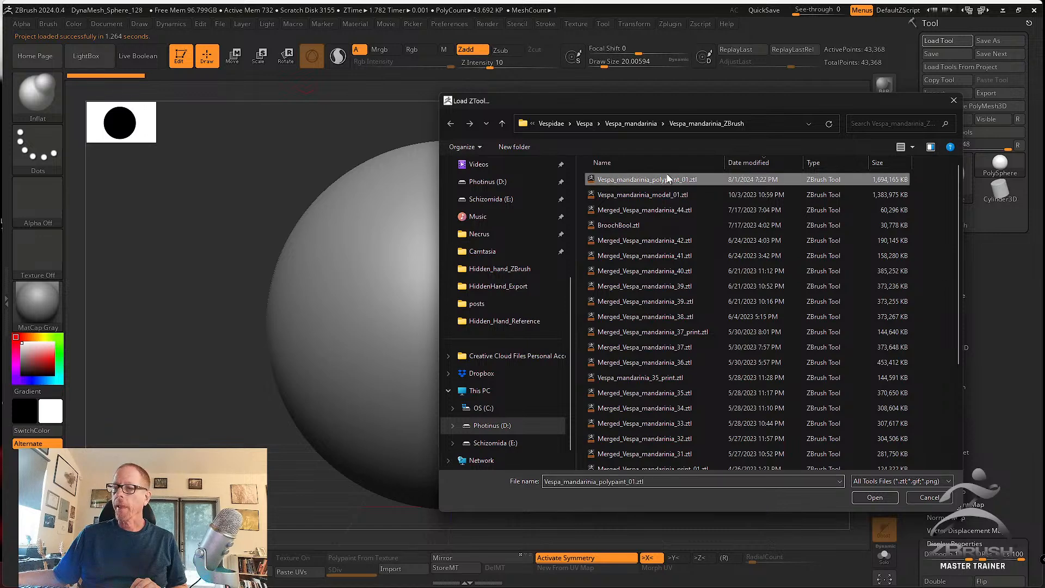
left_click(874, 498)
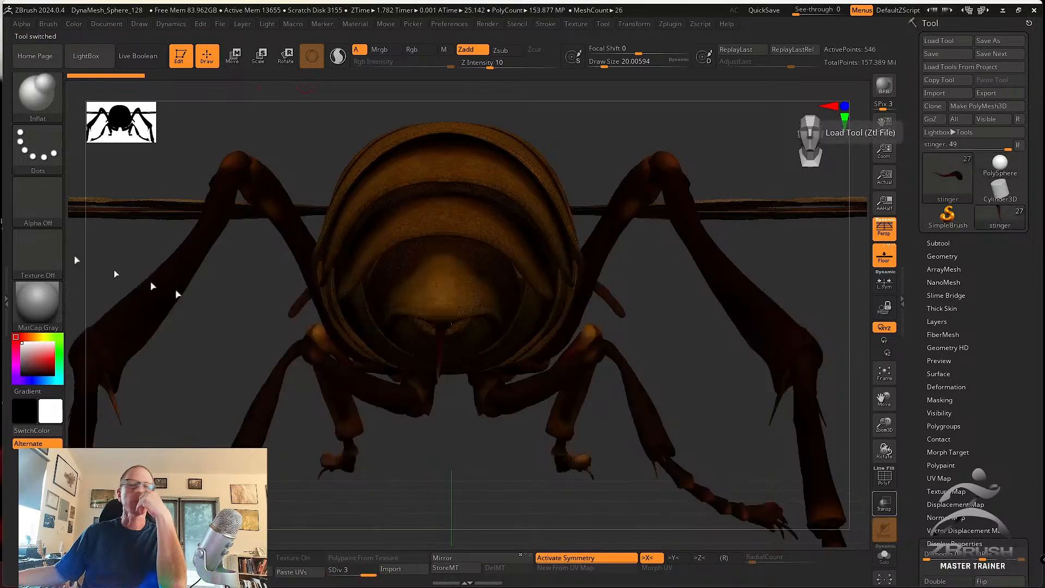
Select the front_wing_membrane_1005_UV subtool, clone it as a standalone tool, and return to the full wasp tool.
left_click_drag(787, 271, 816, 335)
left_click(930, 243)
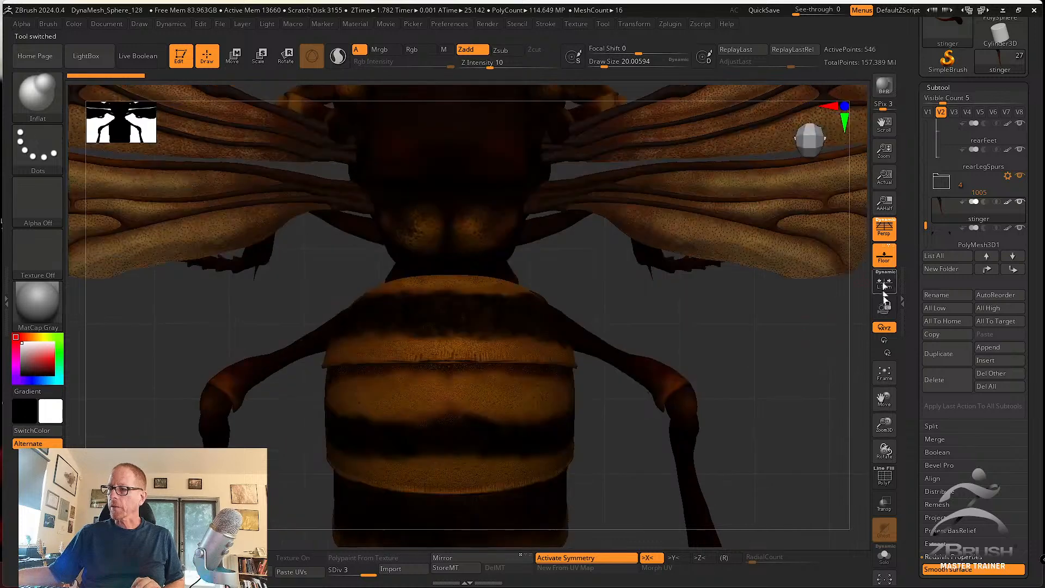
mouse_move(924, 339)
left_mouse_down()
mouse_move(924, 318)
mouse_move(925, 341)
left_mouse_up()
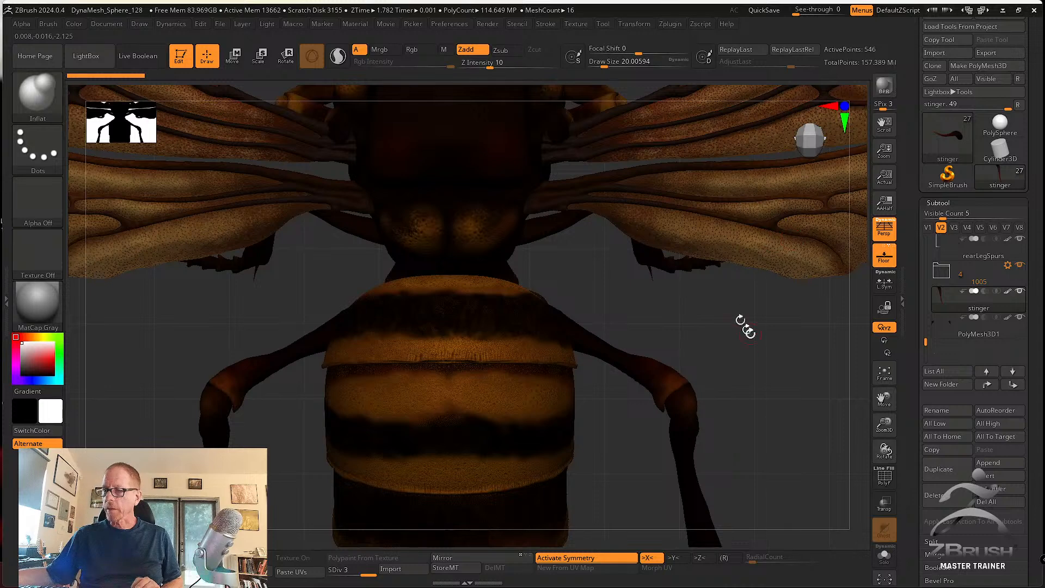
left_click_drag(746, 326, 747, 271)
left_click(771, 342, "alt")
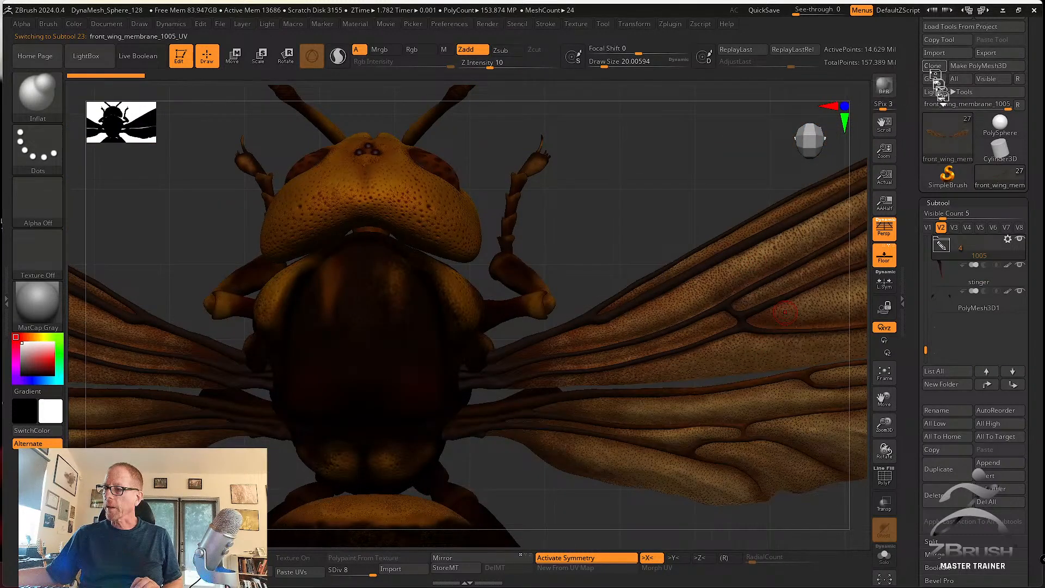
left_click(1006, 184)
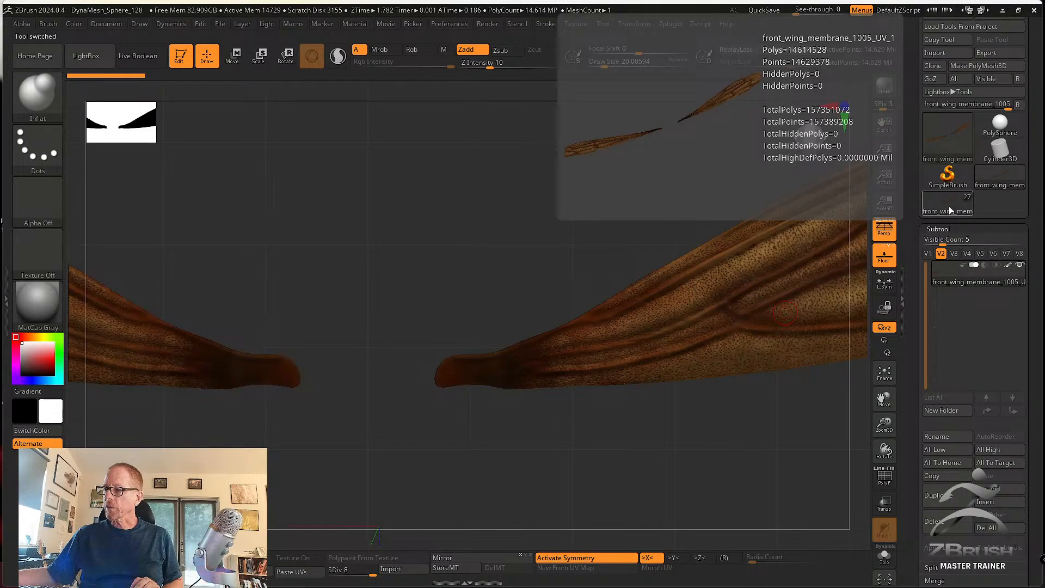
left_click(948, 206)
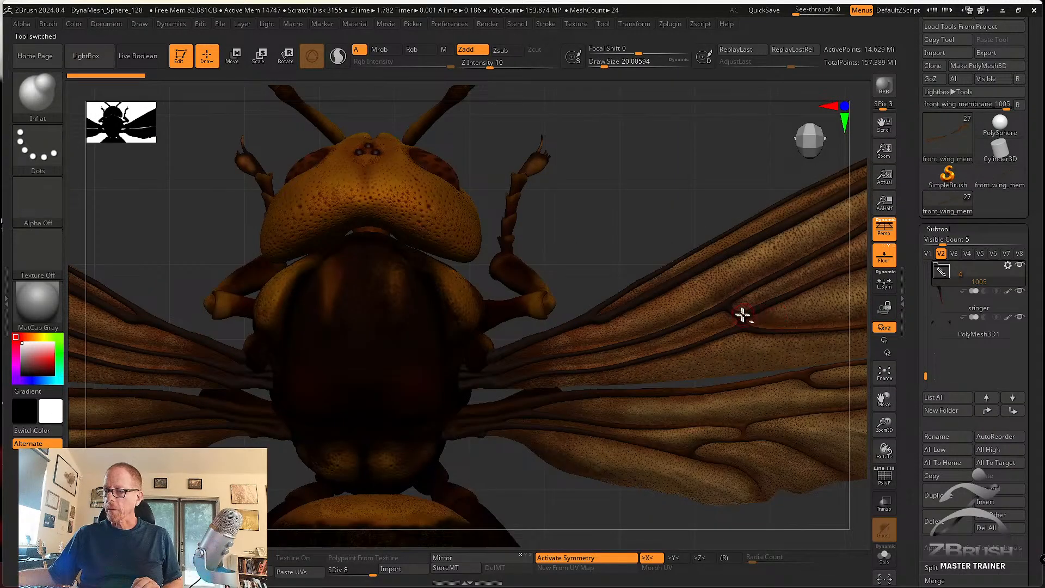
Make the front wing vein subtool Extract3 active on the wasp and switch to the cloned front wing membrane tool.
left_click(775, 281, "alt")
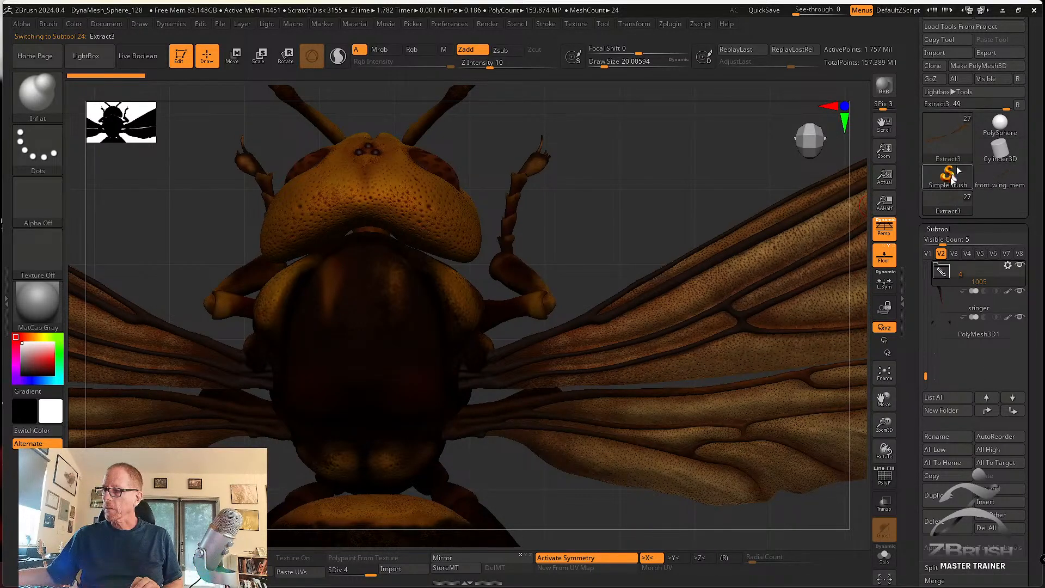
left_click(948, 144)
left_click(947, 148)
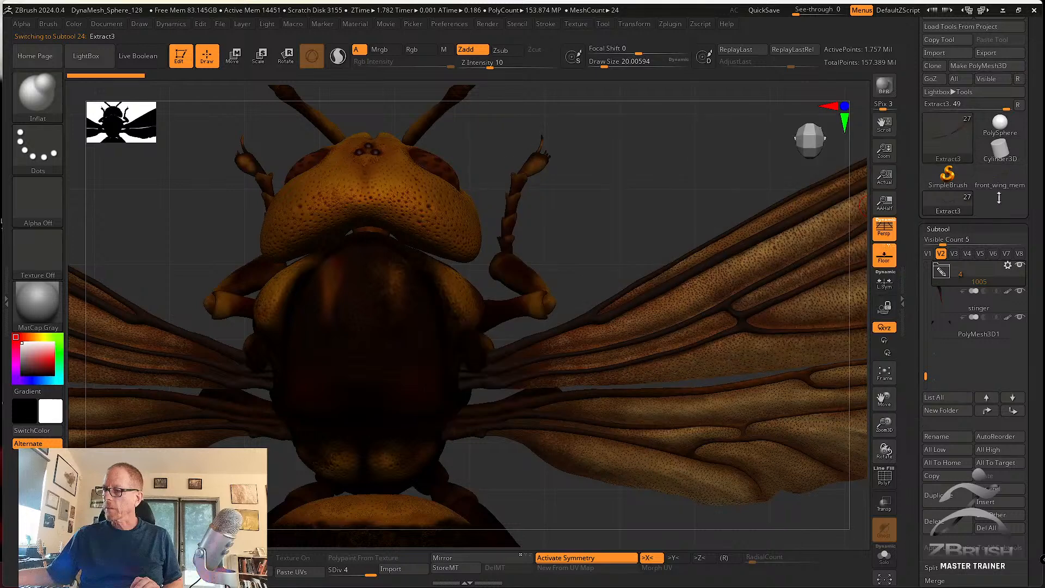
left_click(999, 178)
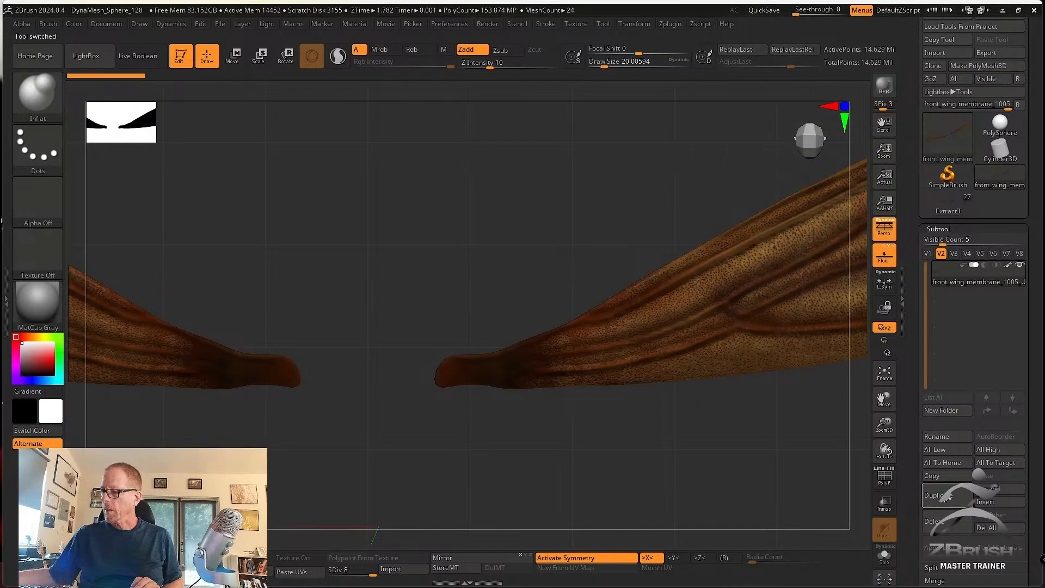
Add the front wing vein mesh as a subtool of the cloned membrane tool and make front_wing_membrane_1005_UV the active subtool.
key("F1")
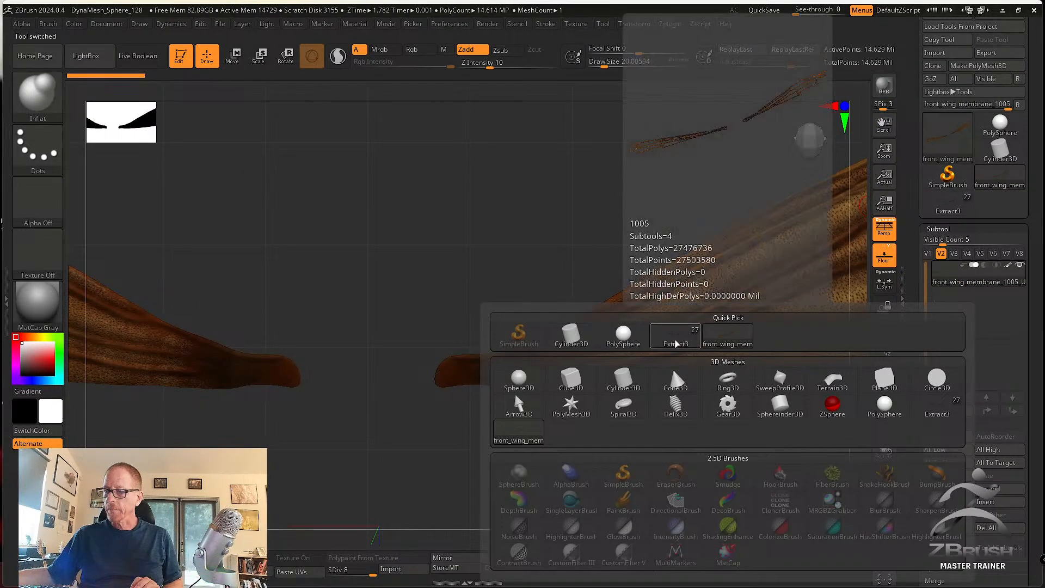
left_click(728, 334)
left_click(982, 308)
left_click(979, 282)
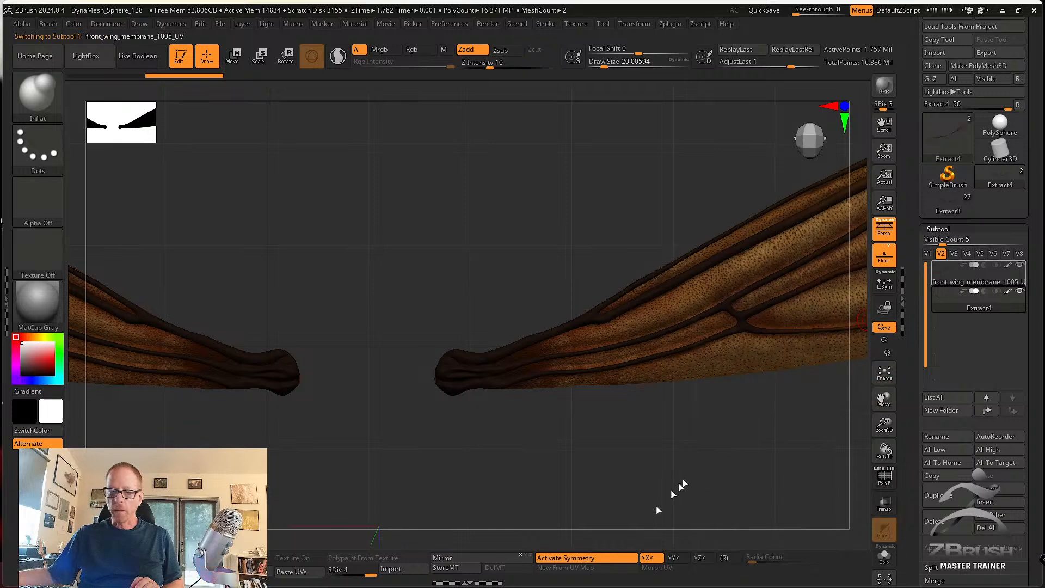
right_click_drag(658, 510, 609, 447, "ctrl")
right_click_drag(645, 487, 683, 438, "alt")
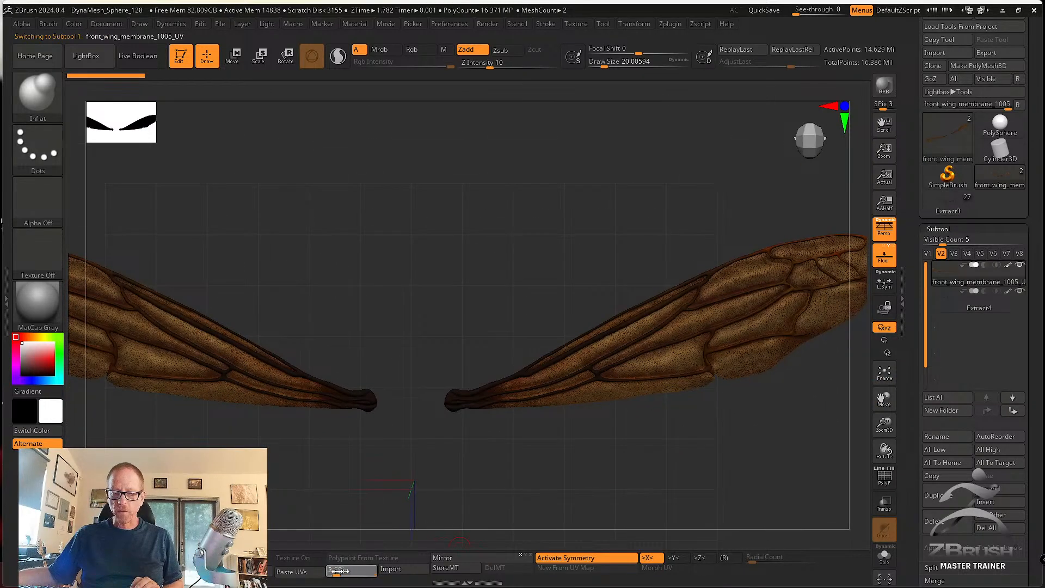
Set the front wing membrane's subdivision level to 3 and turn off polypaint on both the membrane and vein subtools.
left_click(335, 570)
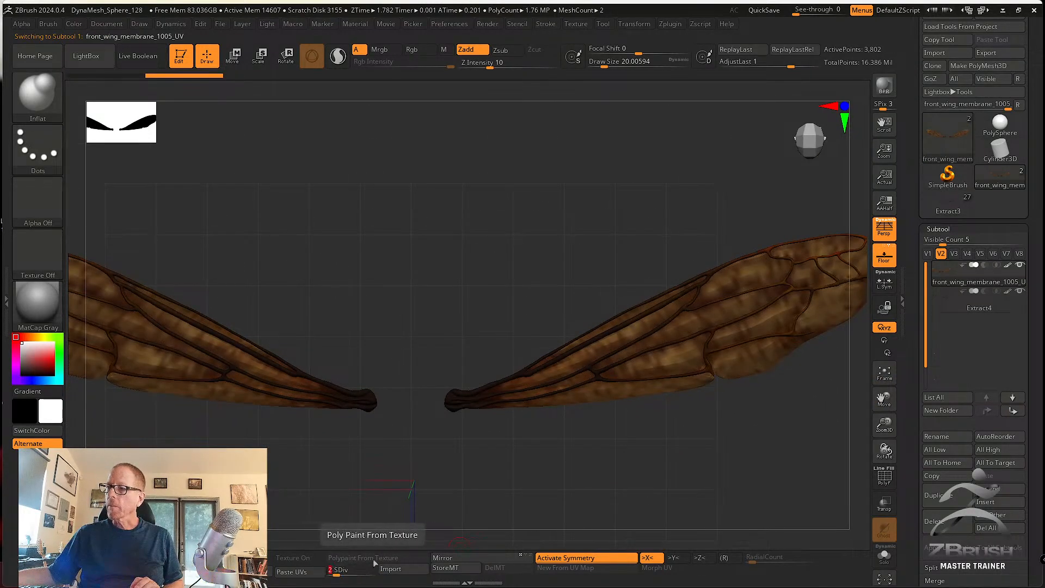
left_click(348, 571)
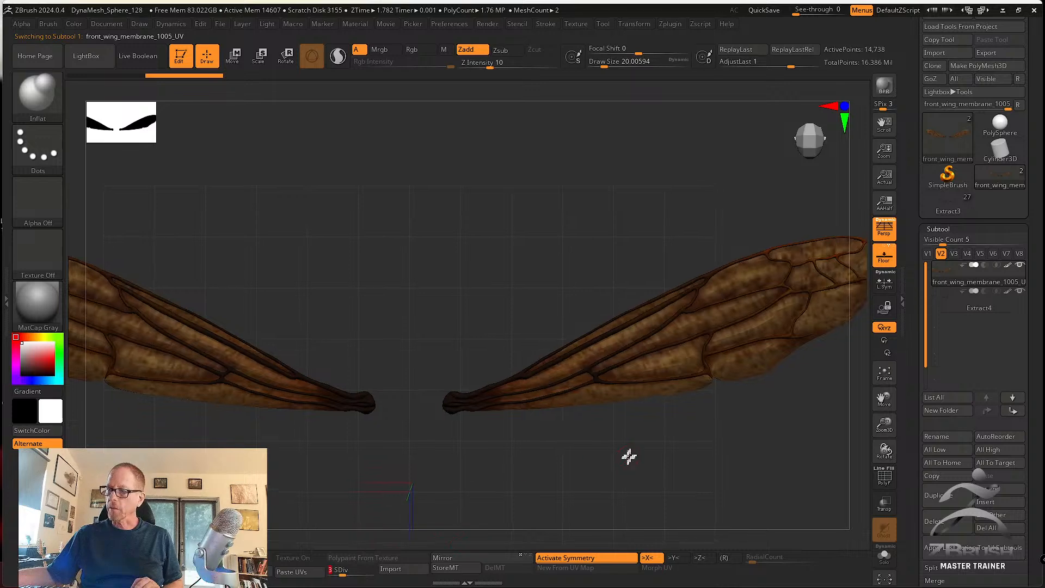
left_click_drag(630, 455, 608, 481)
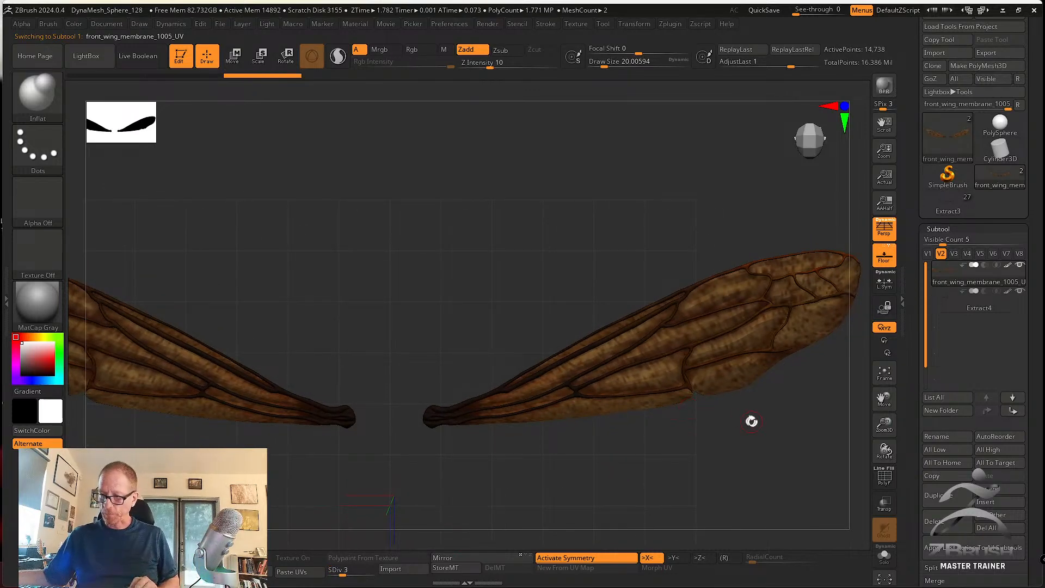
left_click_drag(751, 421, 785, 405)
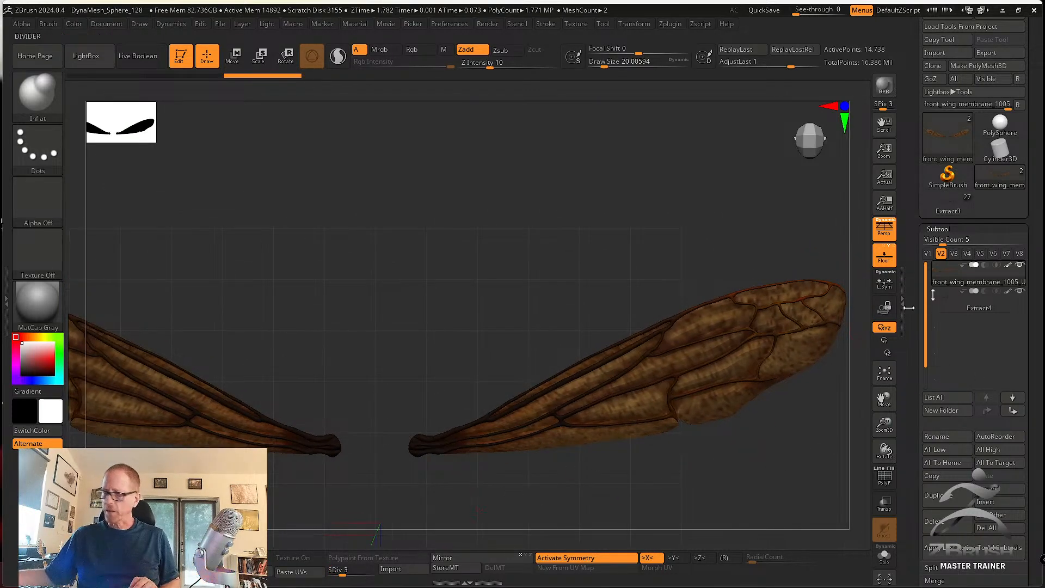
left_click(1007, 265)
left_click(1009, 291)
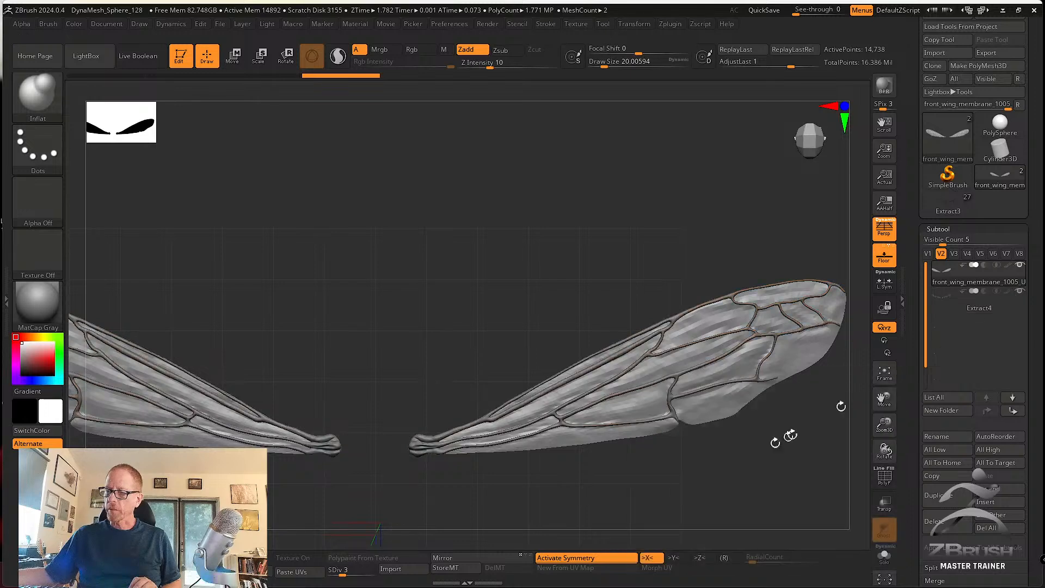
left_click_drag(694, 462, 714, 471, "alt")
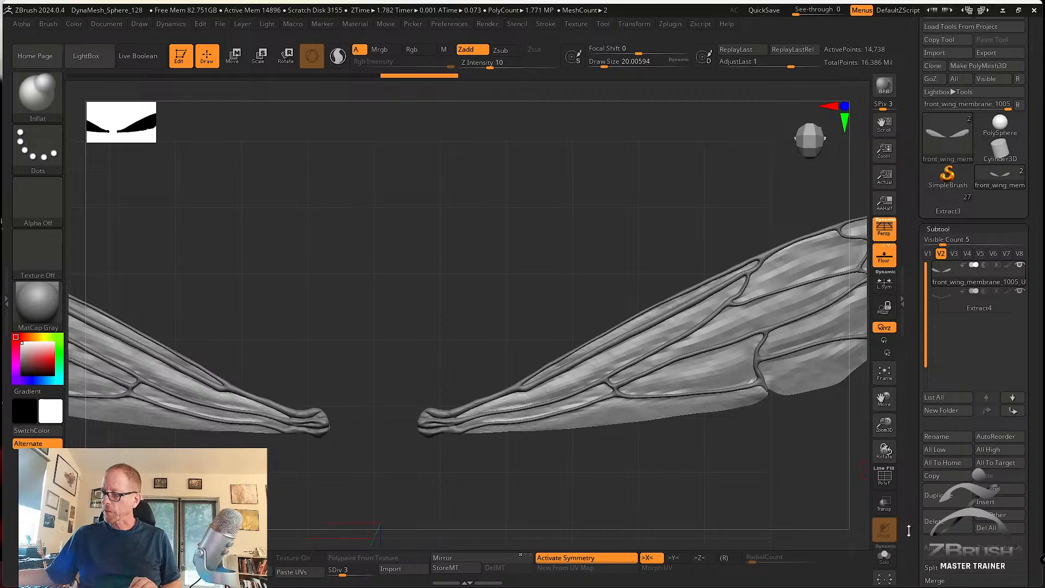
Open the membrane's geometry settings and lower front_wing_membrane_1005_UV to subdivision level 1.
left_click_drag(915, 532, 919, 439)
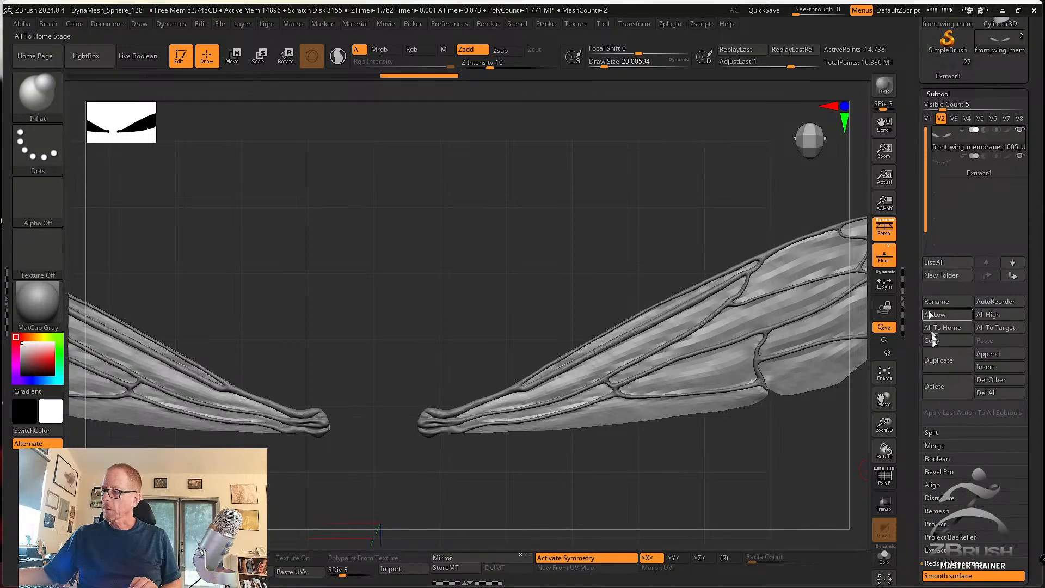
scroll(920, 381, "up", 4)
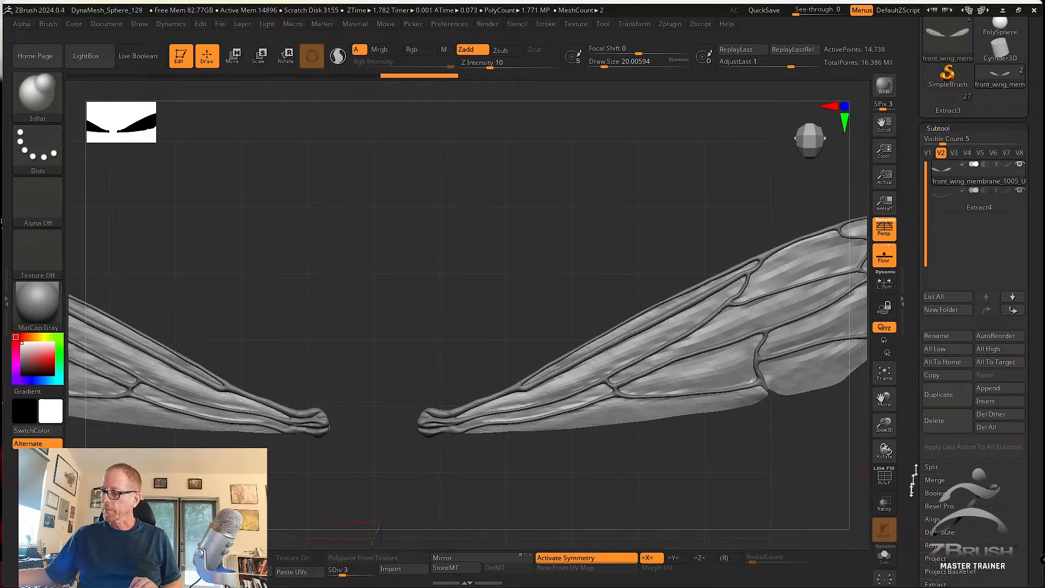
left_click_drag(919, 473, 907, 406)
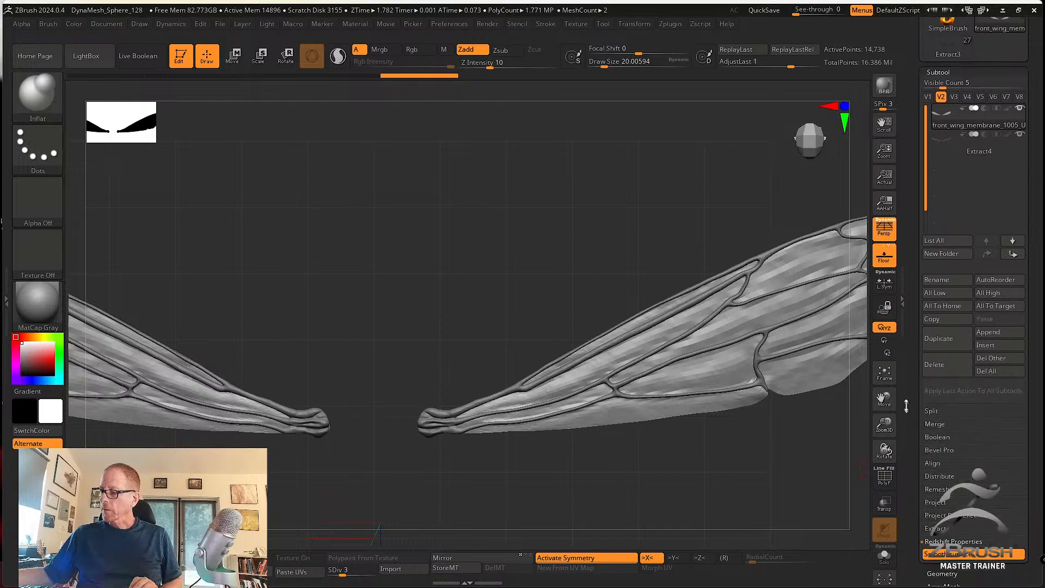
left_click_drag(917, 485, 917, 474)
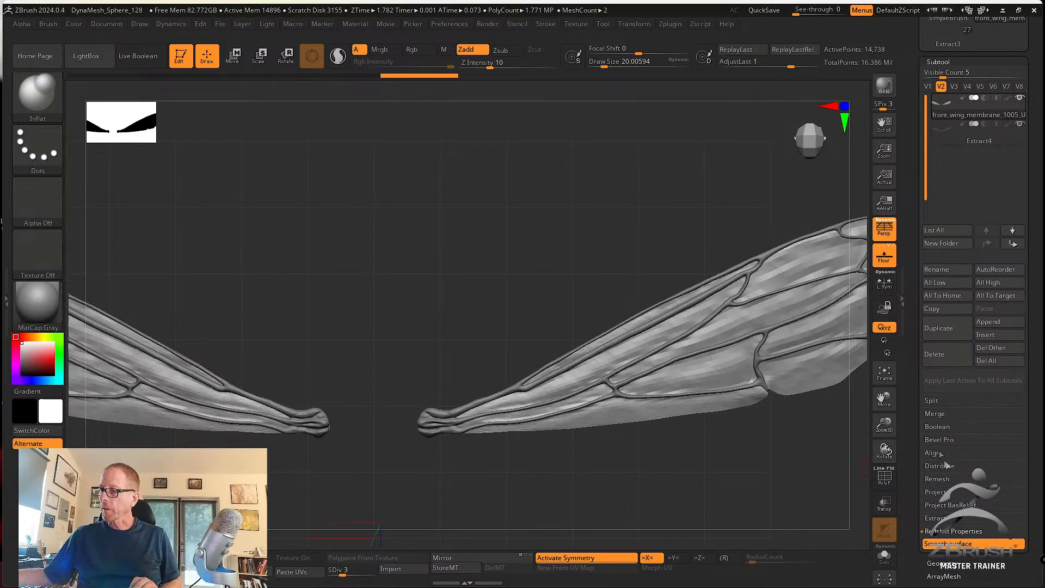
left_click_drag(911, 419, 906, 506)
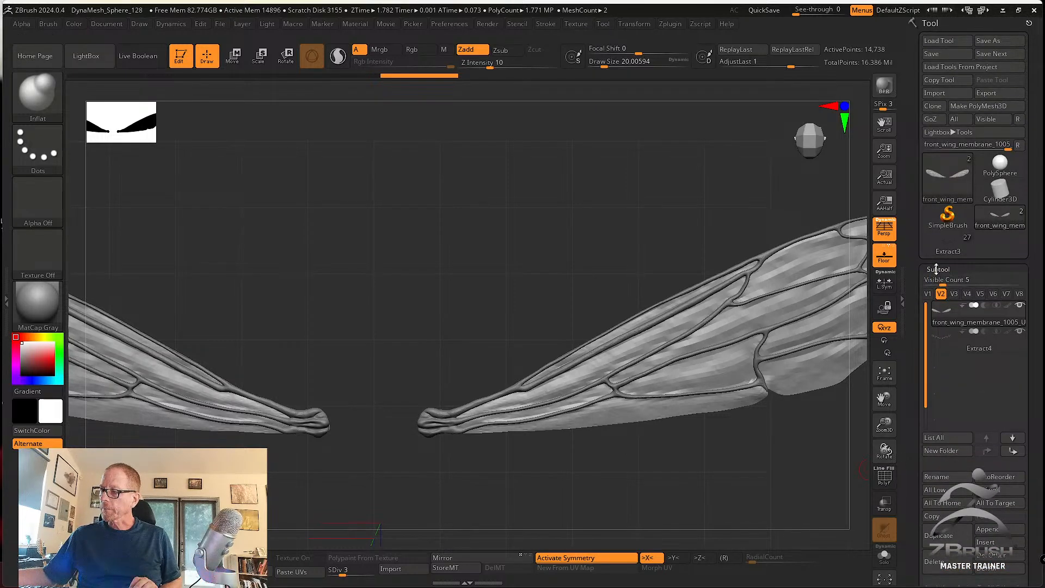
left_click_drag(920, 504, 934, 371)
left_click(934, 372)
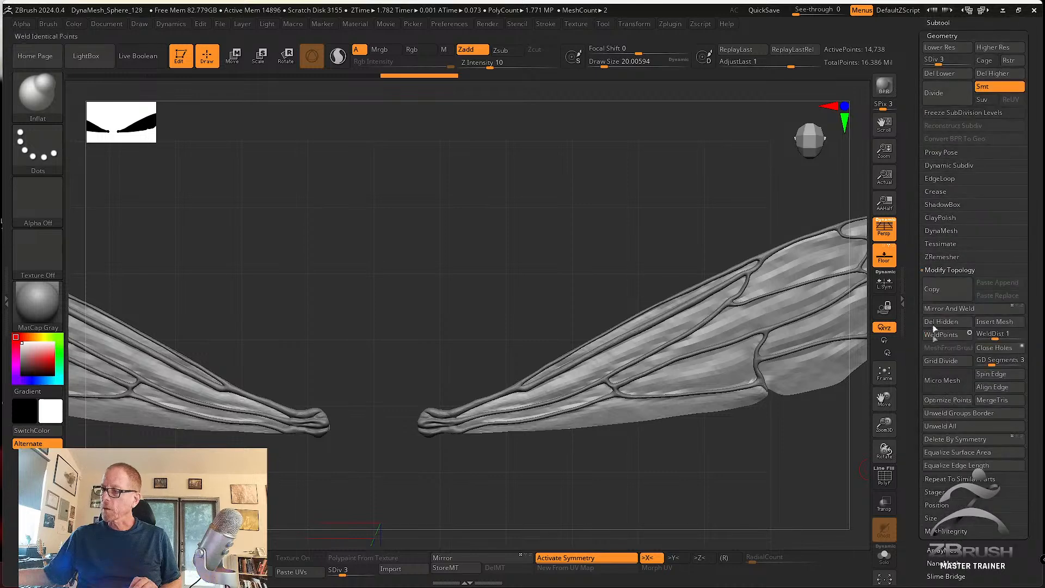
key("shift+d")
key("shift+d")
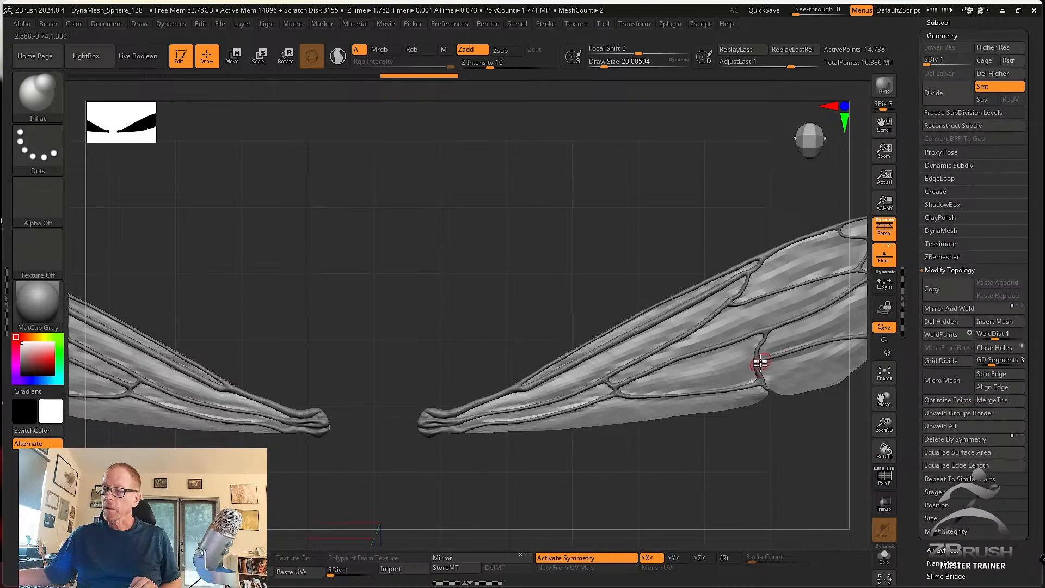
Make the vein subtool Extract4 active, delete its subdivision level below 2, and raise the mesh to the resulting level 3.
left_click(763, 338, "alt")
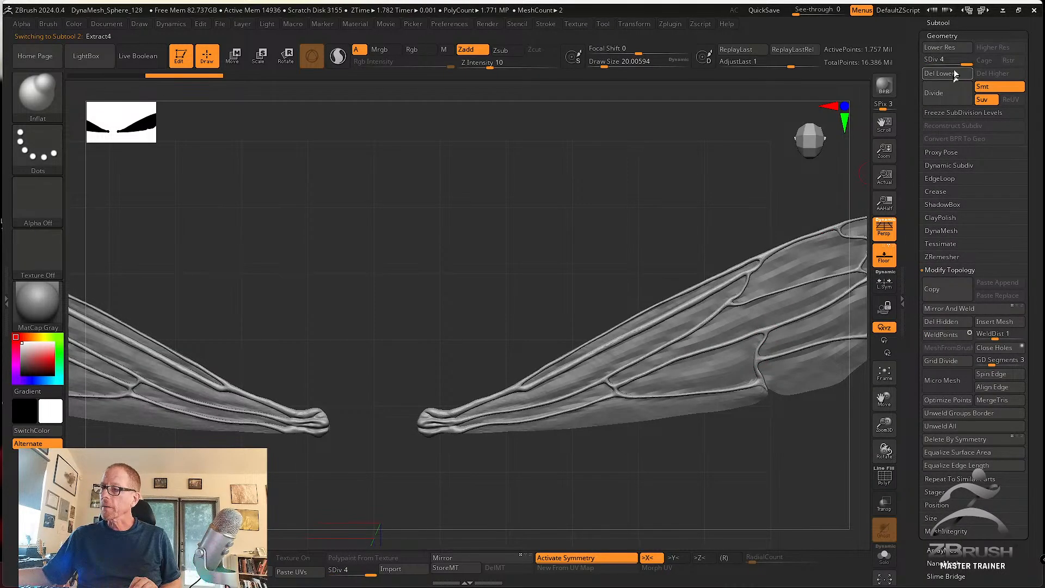
left_click_drag(955, 61, 940, 63)
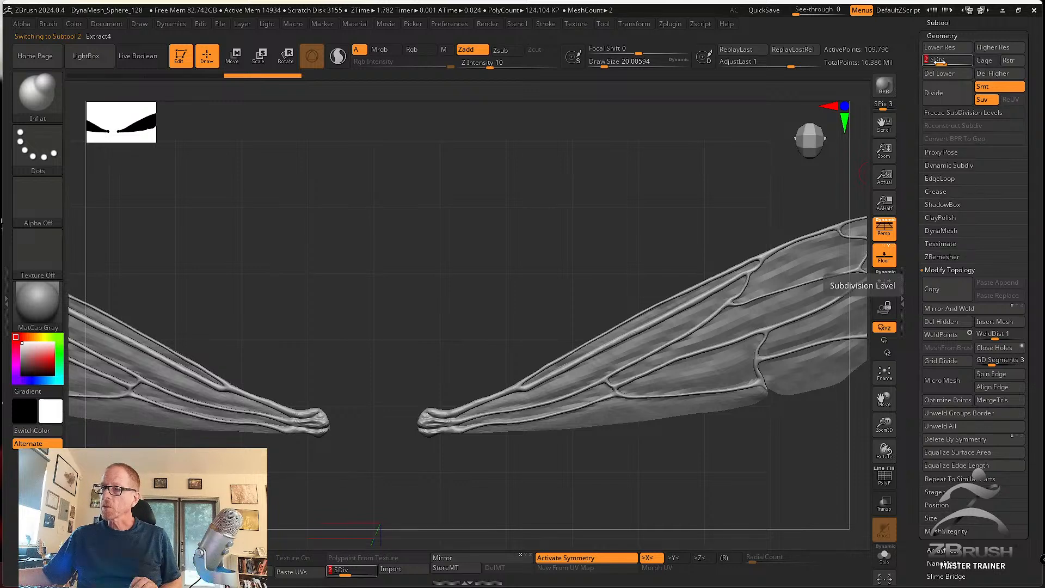
left_click(930, 61)
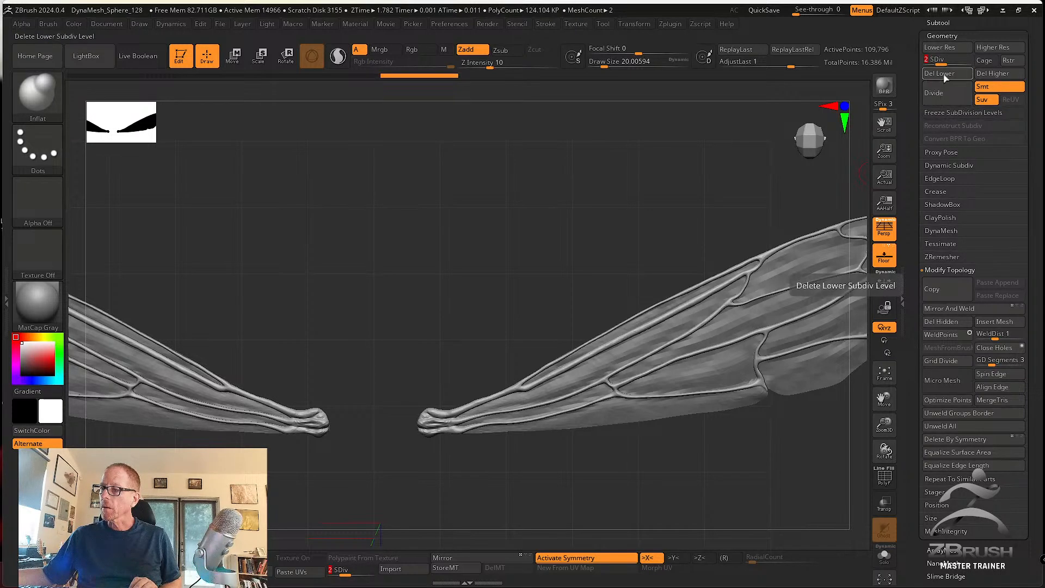
left_click(944, 75)
left_click_drag(733, 192, 688, 232)
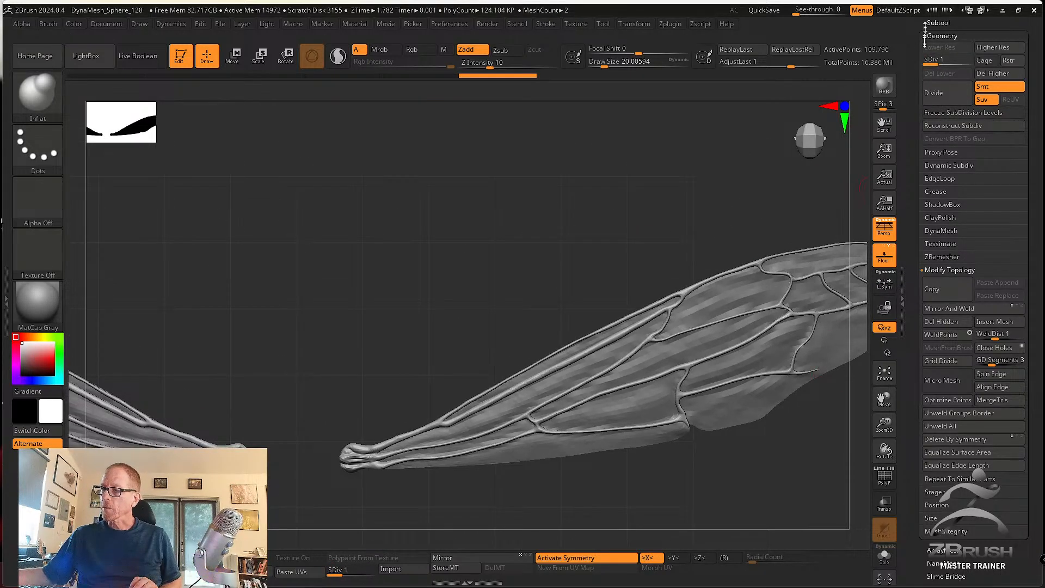
left_click_drag(930, 61, 974, 61)
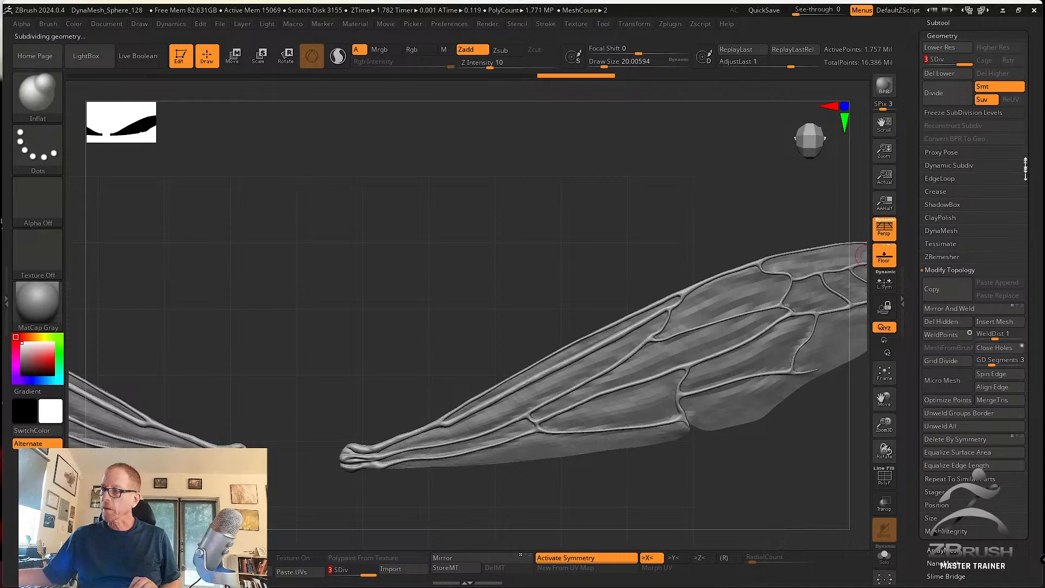
Check the polypaint on both the membrane and vein subtools, leaving it turned off again.
left_click(947, 23)
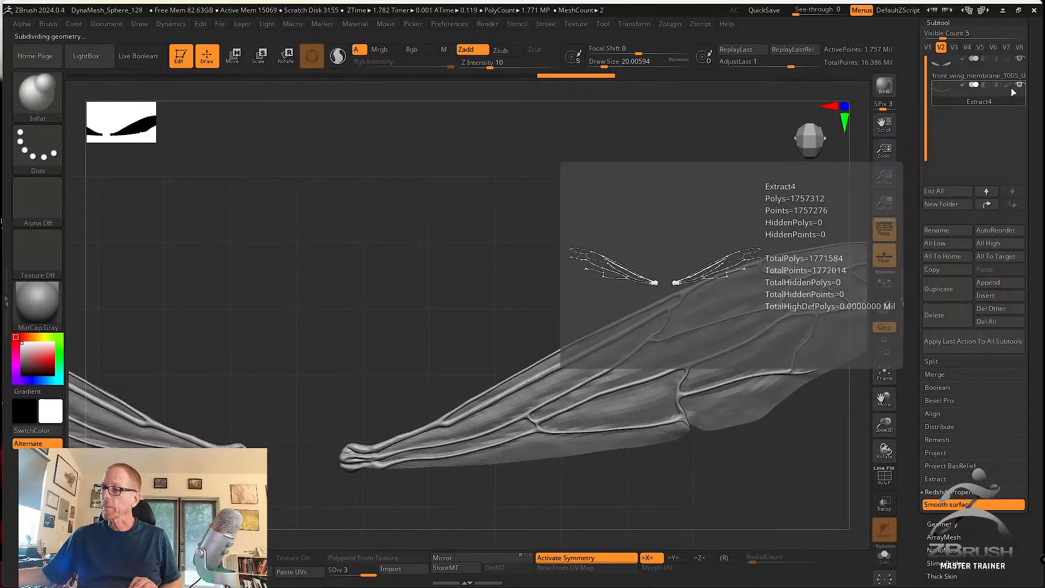
left_click(1008, 86)
left_click(1009, 60)
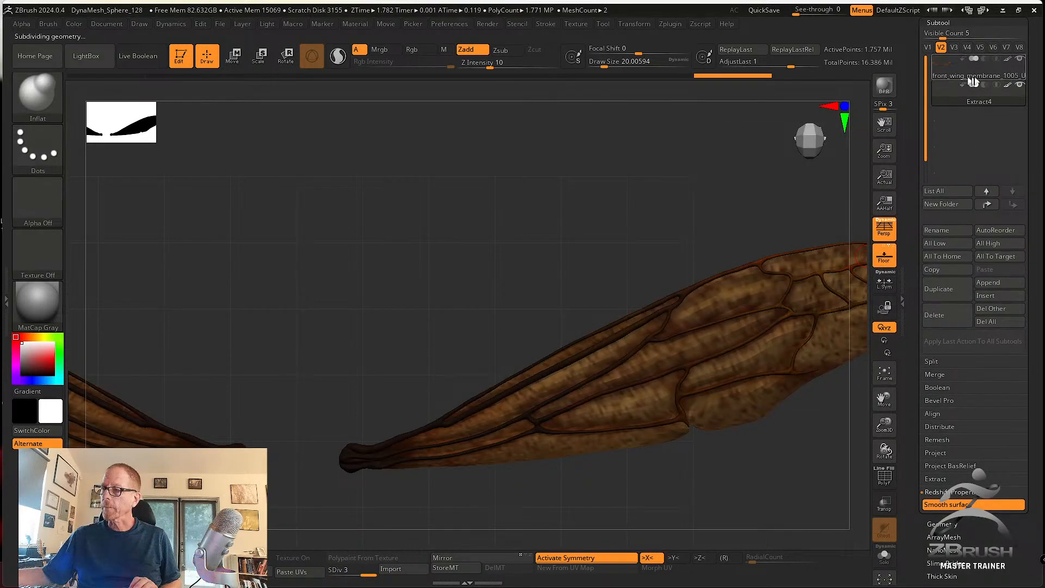
left_click(1008, 86)
left_click(1009, 60)
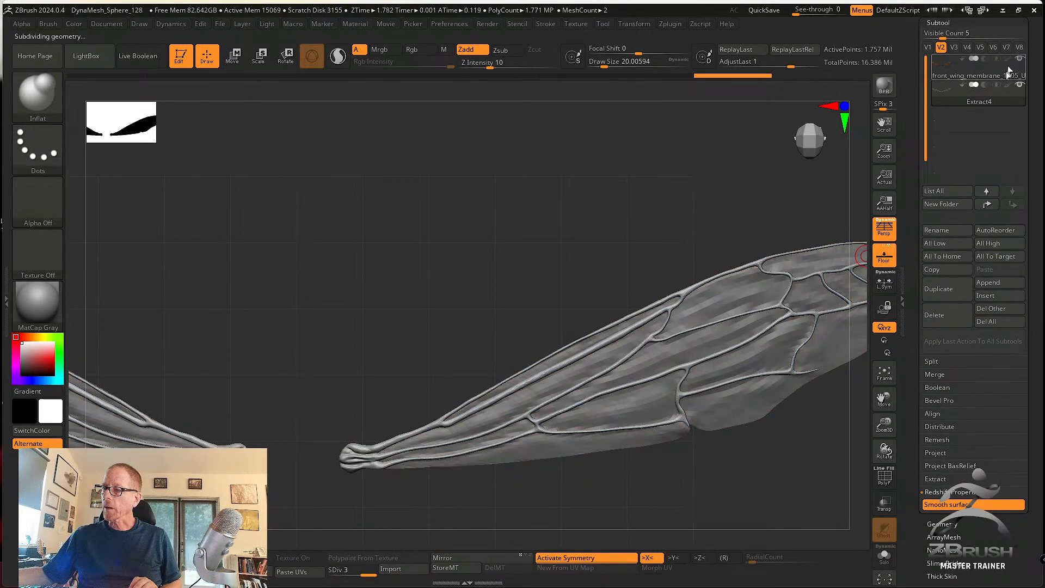
Rename the front_wing_membrane_1005_UV subtool as front_wing_fold.
left_click(971, 74)
left_click(950, 229)
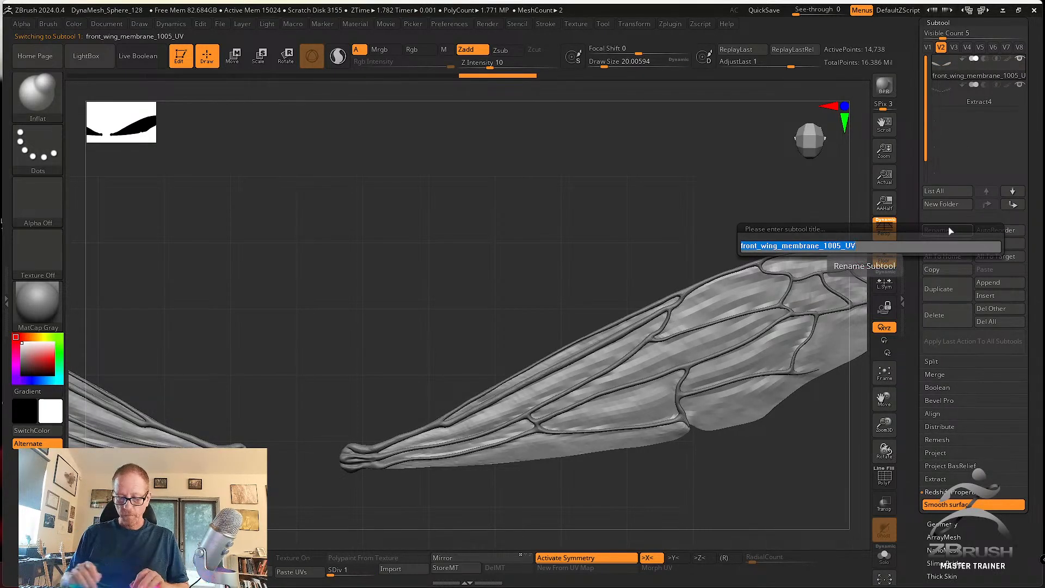
type("front_w")
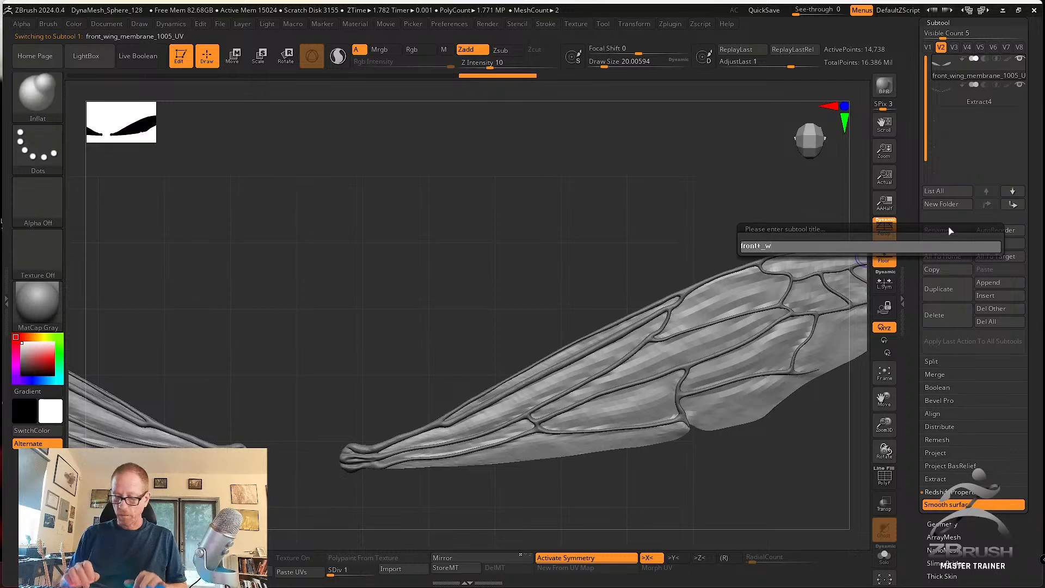
key("BackSpace")
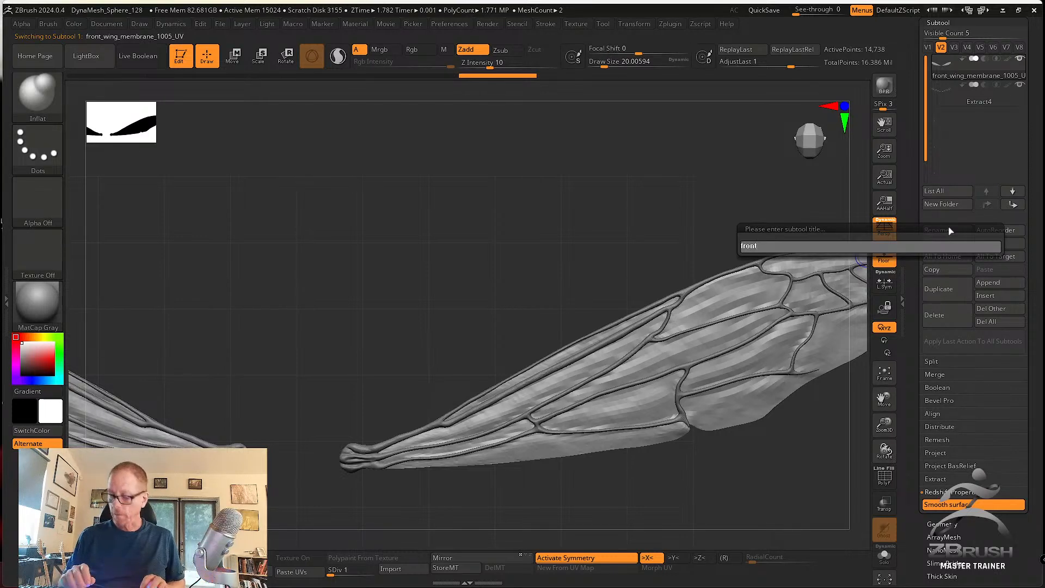
type("_wing_fold")
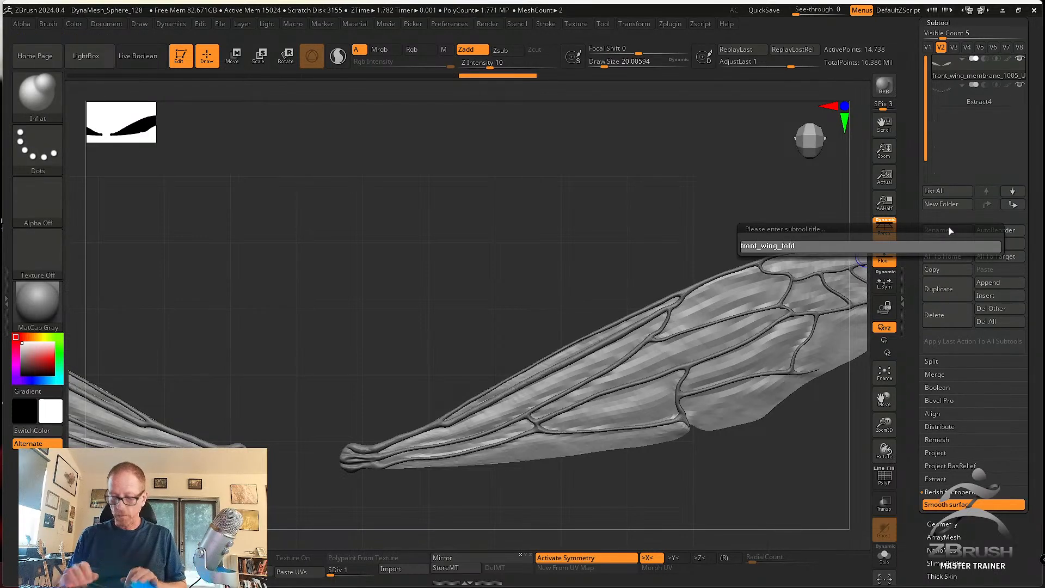
key("Return")
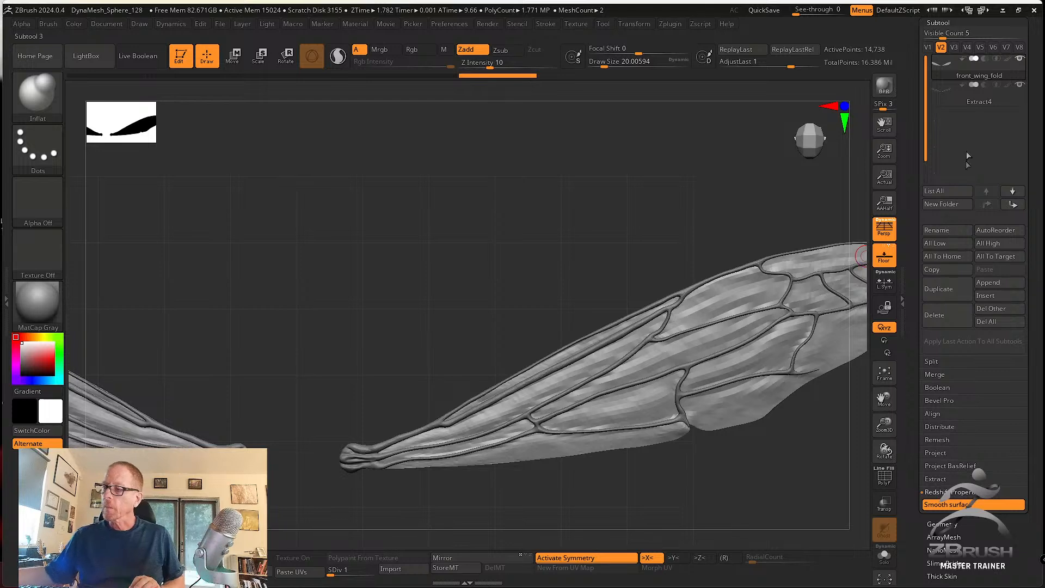
Rename the Extract4 vein subtool as front_vein_fold.
left_click(988, 94)
left_click(956, 230)
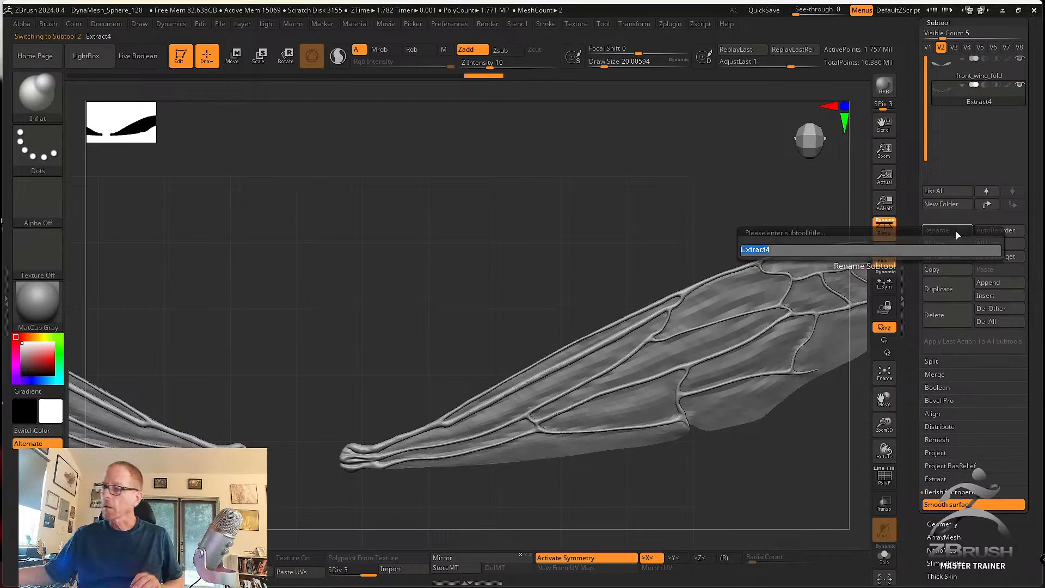
type("front_")
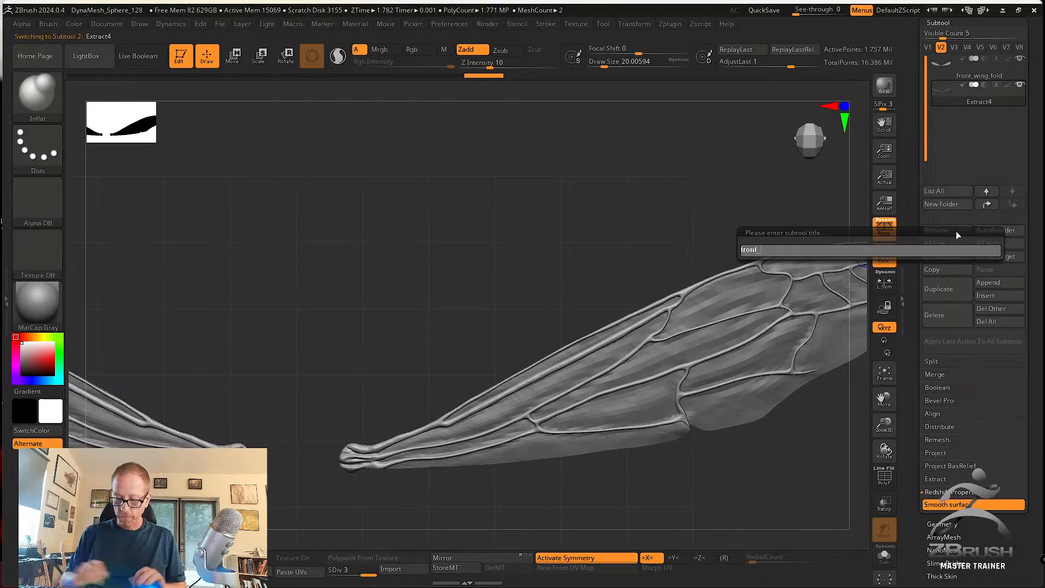
type("vein_fo")
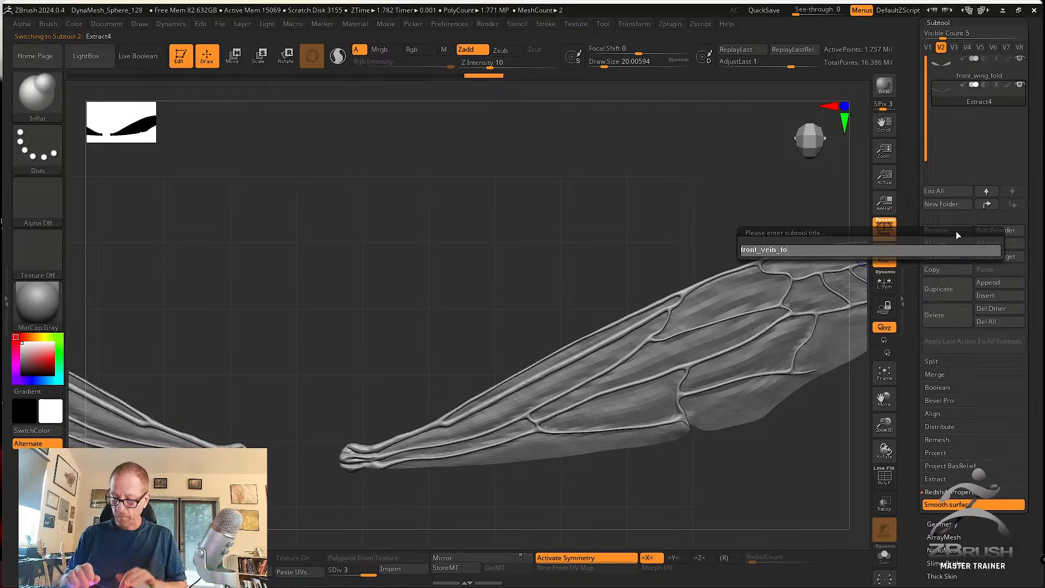
type("ld")
key("Return")
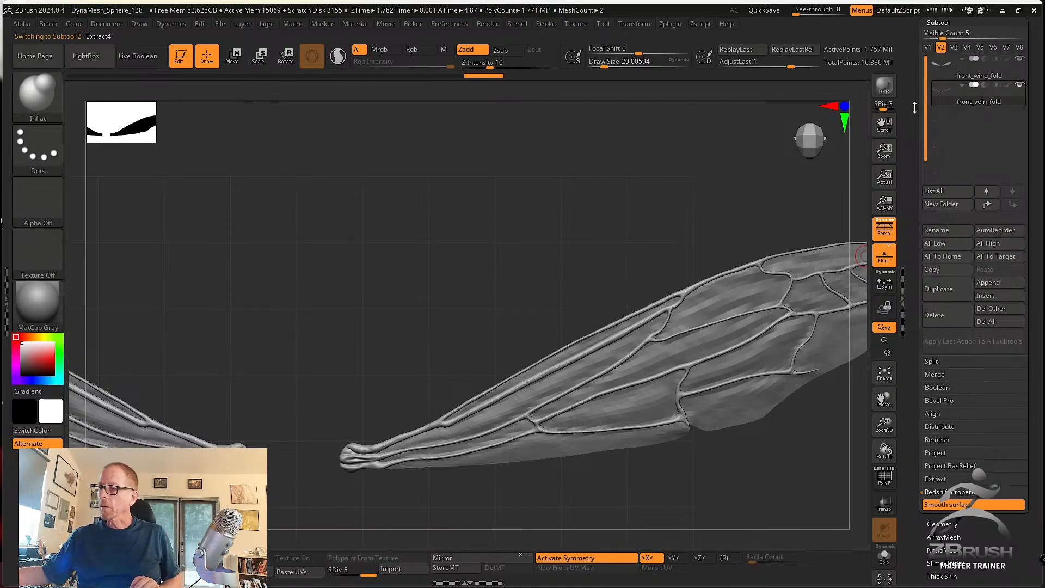
Create a combined low-resolution posing mesh of the wing and vein subtools with Transpose Master's TPoseMesh.
scroll(914, 107, "up", 5)
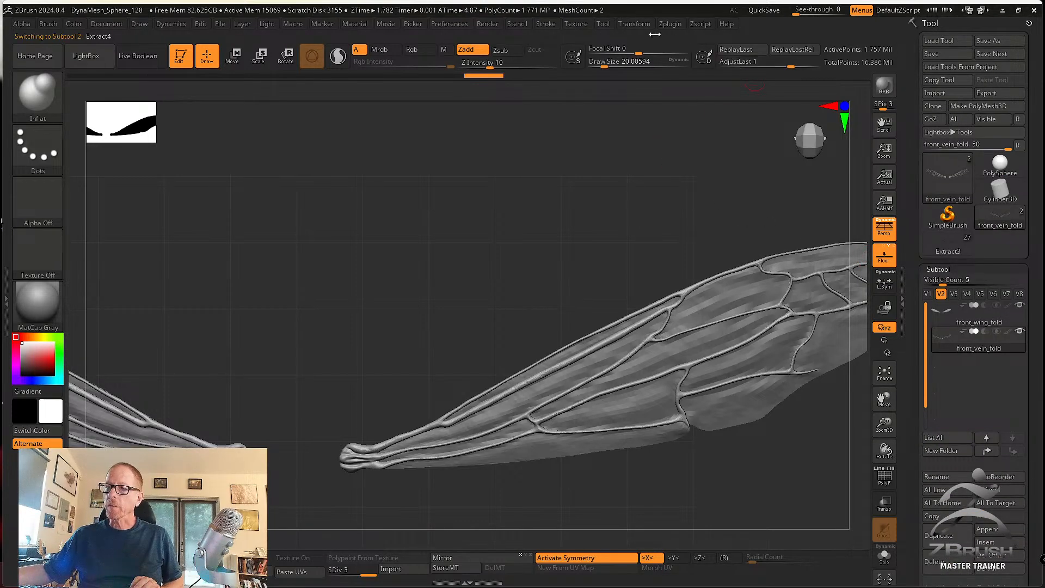
left_click(631, 25)
left_click(673, 25)
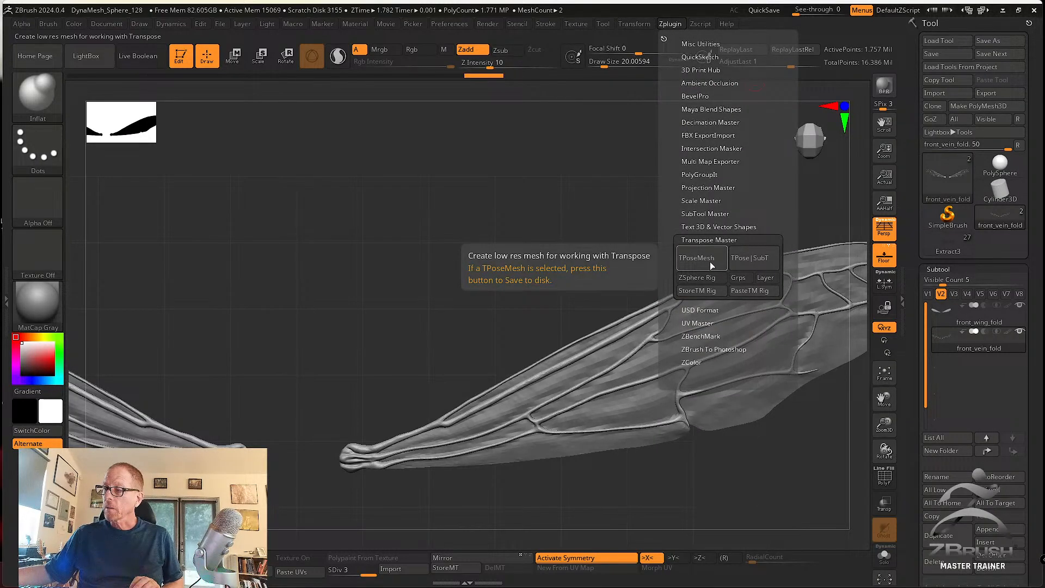
left_click(711, 265)
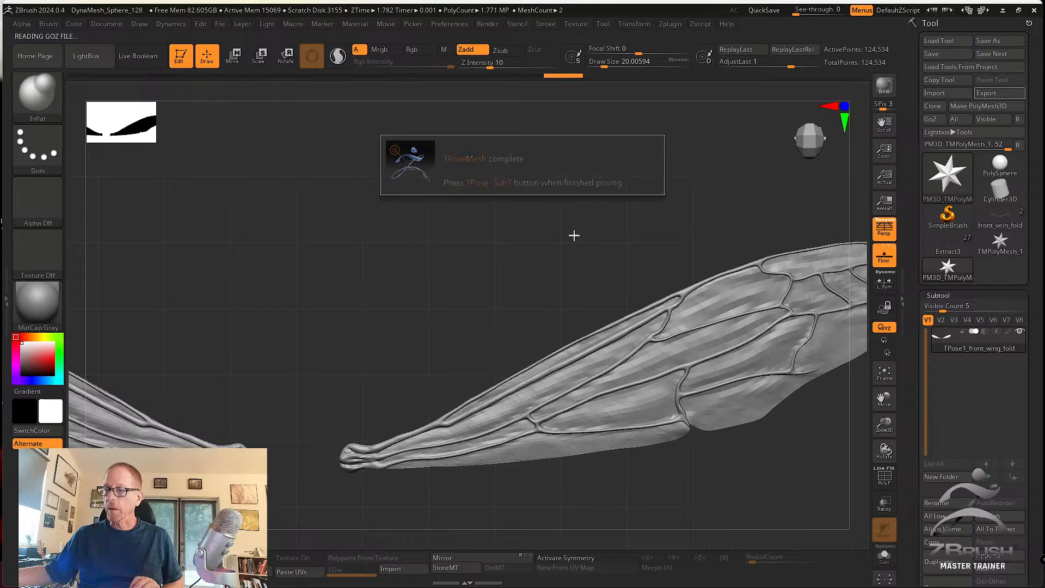
Turn off perspective distortion while viewing the TPose wing mesh edge-on.
left_click_drag(708, 498, 573, 505, "alt")
left_click_drag(737, 456, 711, 451, "alt")
left_click_drag(377, 270, 438, 253, "alt")
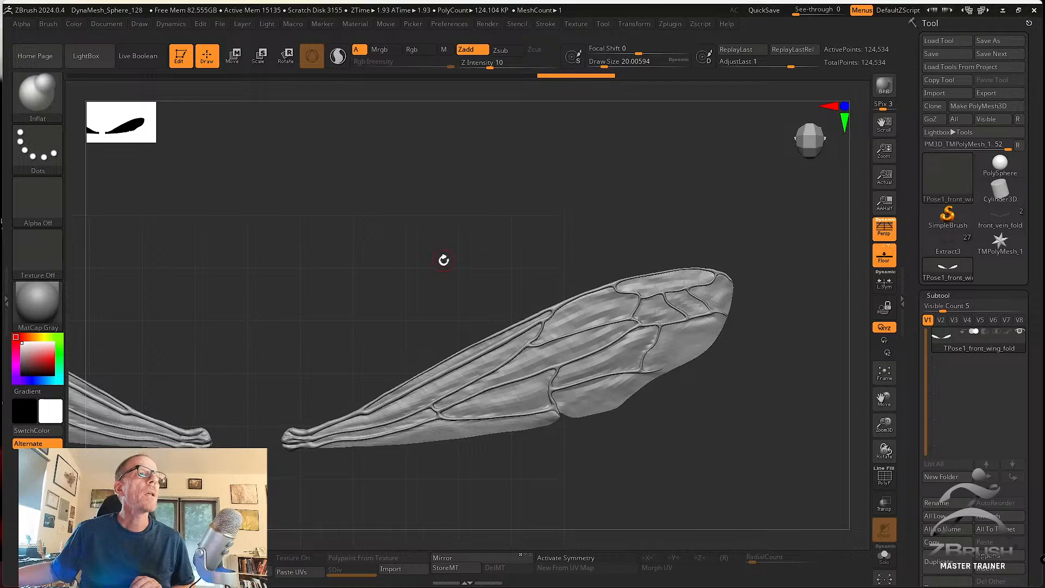
left_click_drag(463, 228, 607, 310)
left_click(874, 237)
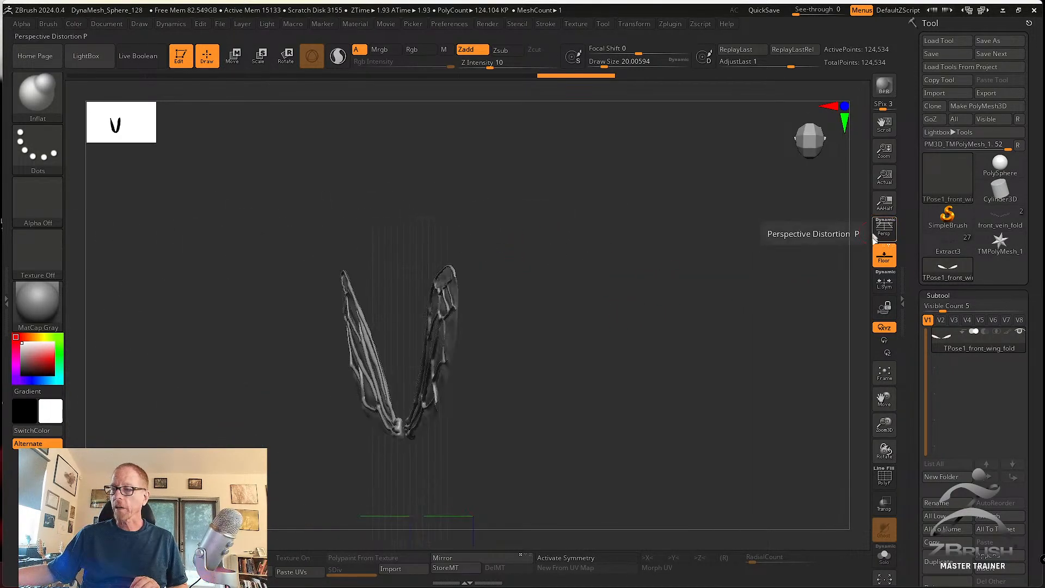
Select the Anchors sculpting brush and set the masking brush to MaskCurve.
left_click_drag(805, 283, 645, 451)
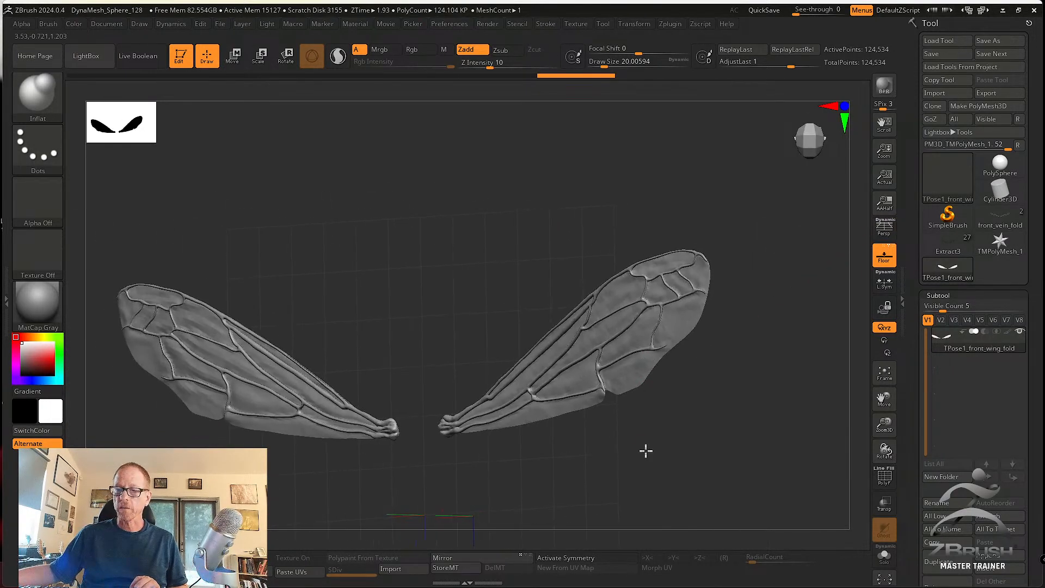
left_click(33, 90)
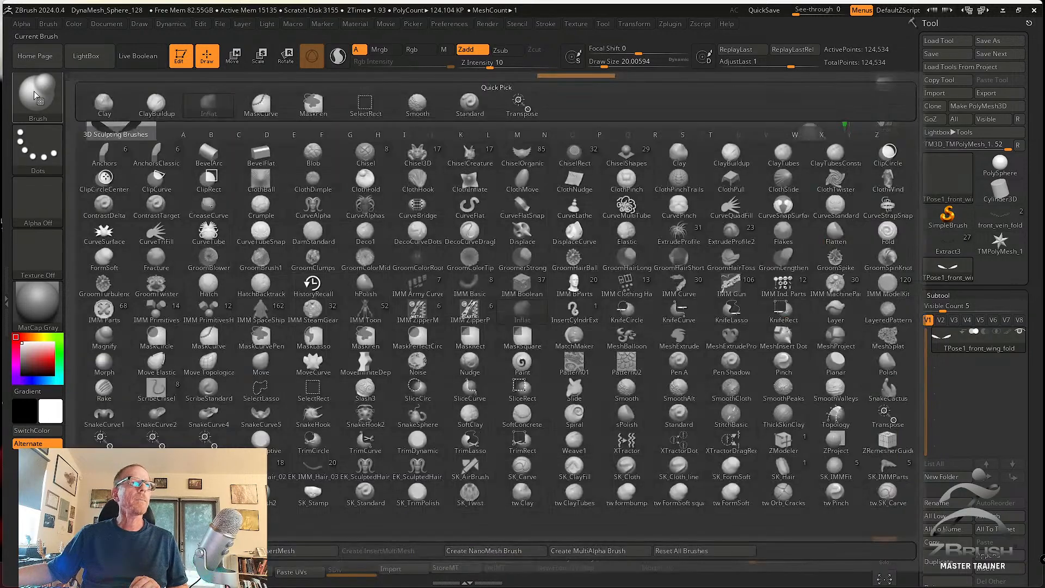
left_click(158, 153)
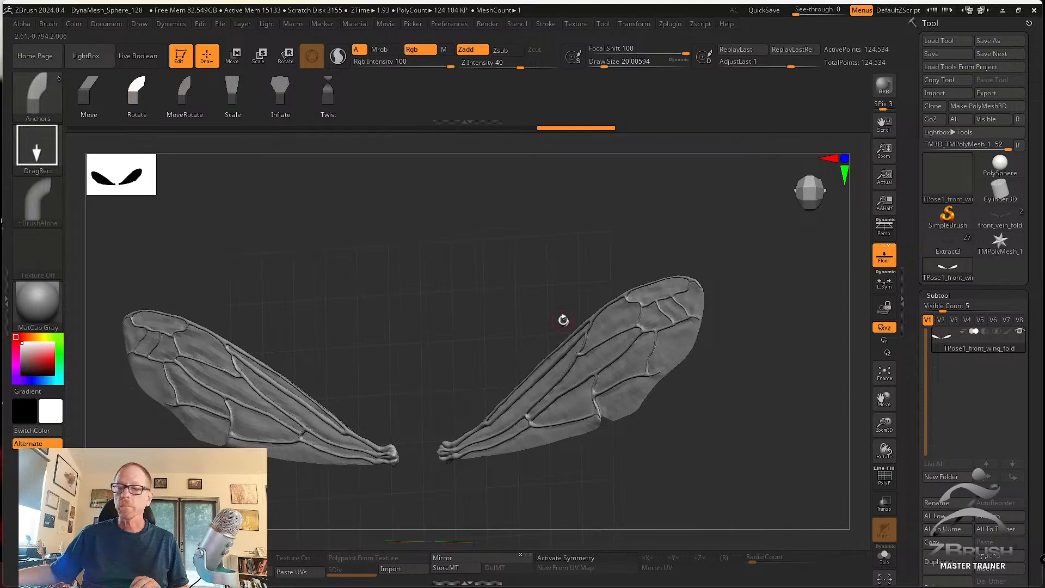
mouse_move(566, 314)
left_mouse_down()
mouse_move(619, 338)
mouse_move(490, 292)
left_mouse_up()
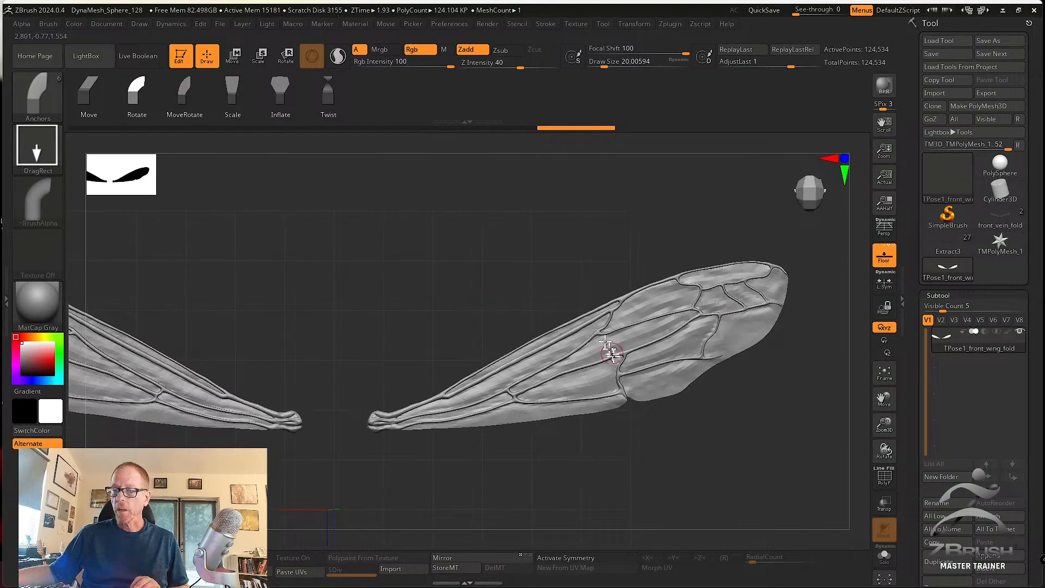
left_click_drag(701, 446, 655, 452, "alt")
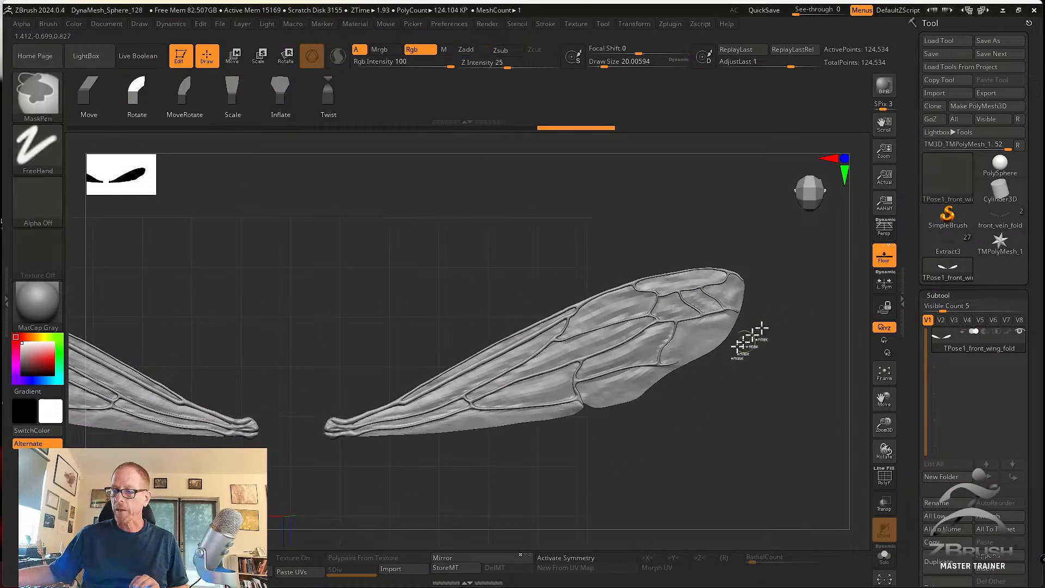
left_click(38, 92, "ctrl")
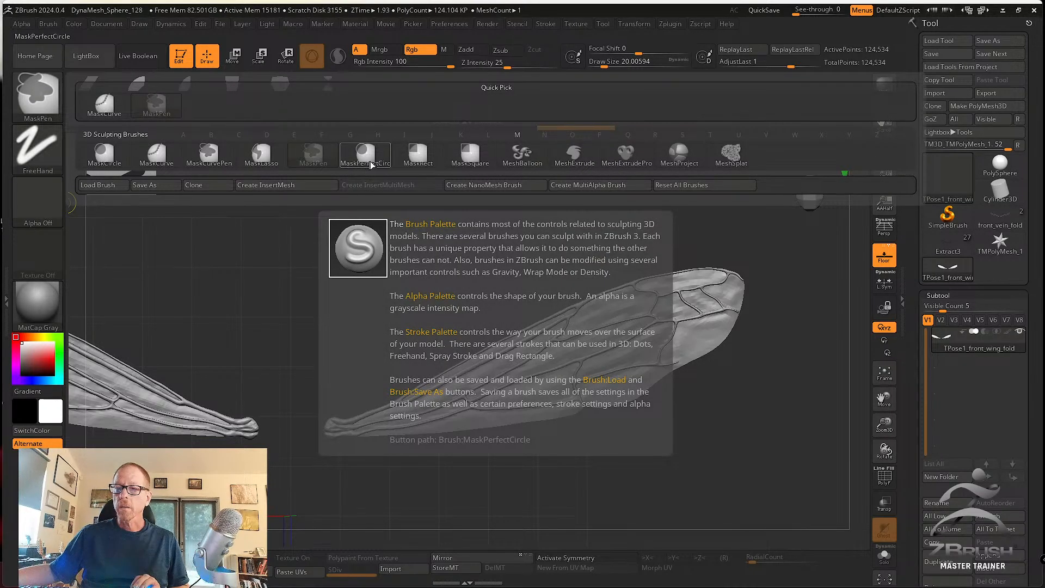
left_click(158, 155)
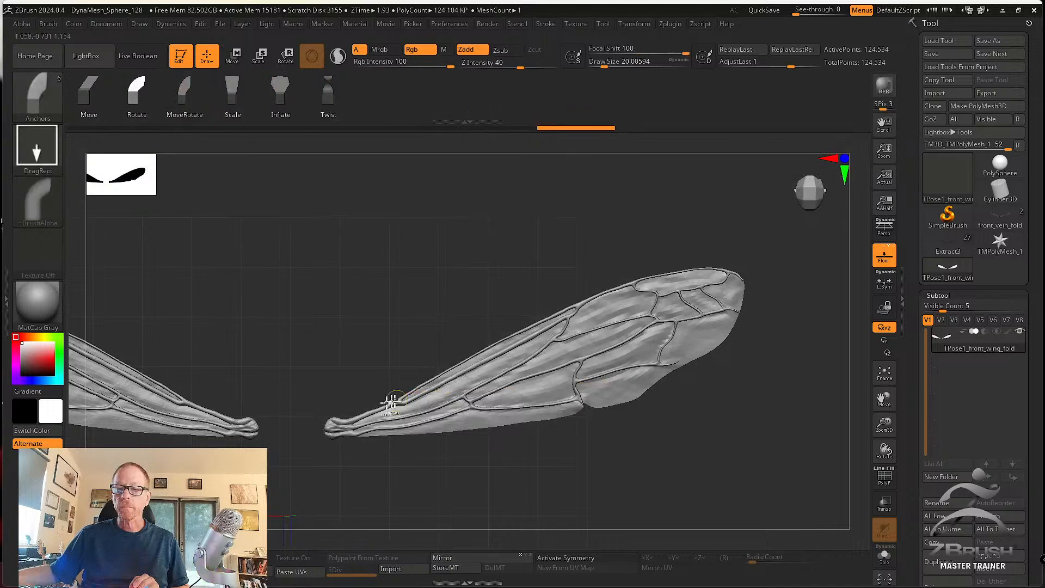
mouse_move(300, 452)
left_mouse_down()
mouse_move(817, 276)
mouse_move(236, 476)
mouse_move(817, 279)
mouse_move(827, 289)
mouse_move(823, 277)
mouse_move(807, 283)
left_mouse_up()
key("ctrl+z")
key("ctrl+z")
key("ctrl+z")
mouse_move(293, 465)
left_mouse_down("ctrl")
mouse_move(858, 257)
mouse_move(841, 272)
left_mouse_up("ctrl")
mouse_move(767, 410)
left_mouse_down()
mouse_move(653, 412)
mouse_move(757, 421)
mouse_move(690, 455)
left_mouse_up()
left_click(676, 464, "ctrl")
Activate X symmetry and mask both wings with a lengthwise curve, leaving only the trailing-edge strip unmasked.
key("x")
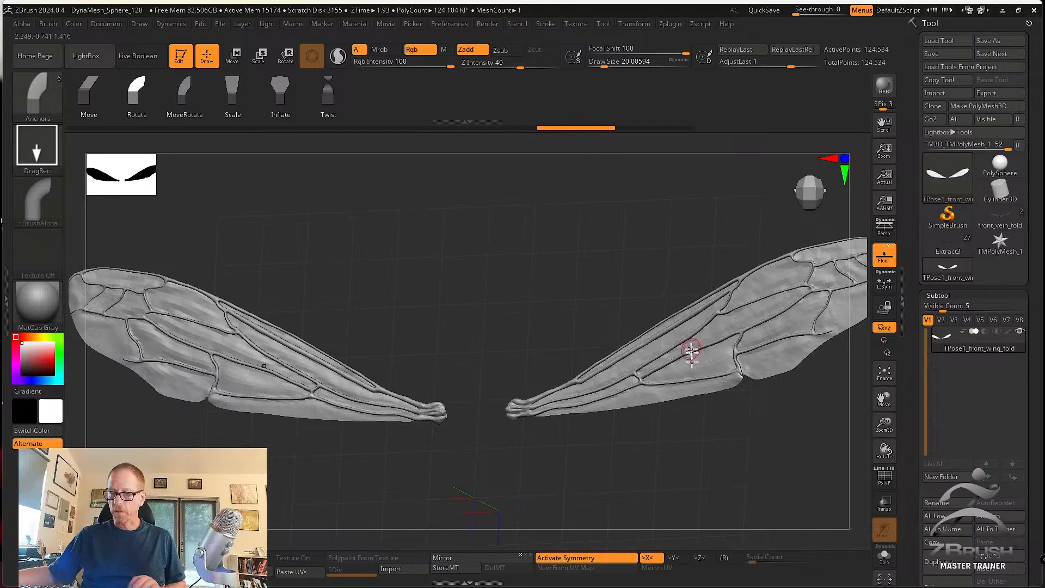
left_click_drag(657, 417, 671, 427)
left_click_drag(713, 467, 431, 450)
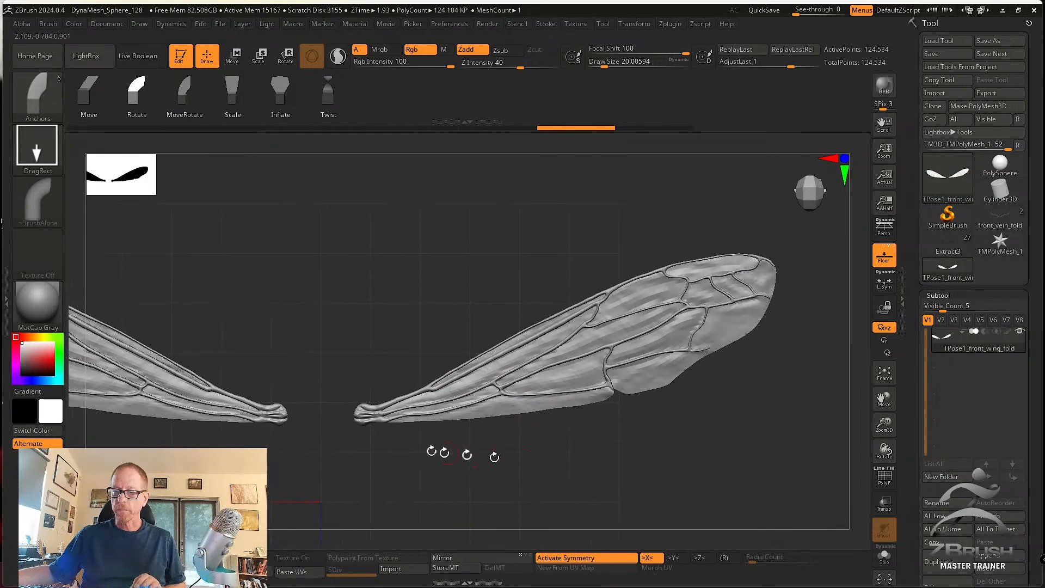
mouse_move(310, 453)
left_mouse_down("ctrl")
mouse_move(865, 298)
mouse_move(887, 247)
mouse_move(859, 269)
left_mouse_up("ctrl")
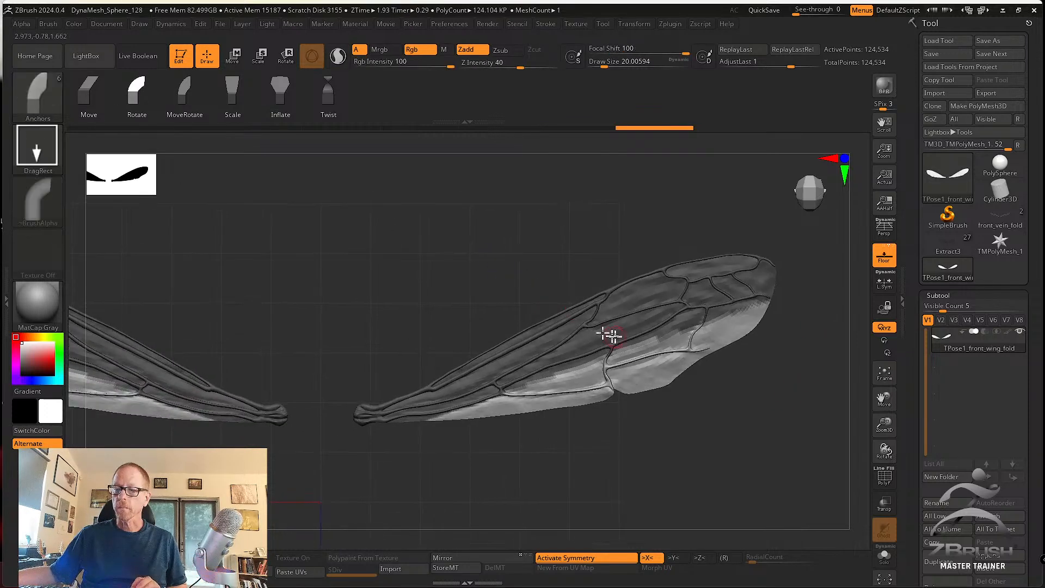
Try to fold the unmasked trailing edge using the Anchors brush in Rotate and MoveRotate modes.
left_click_drag(625, 345, 637, 380)
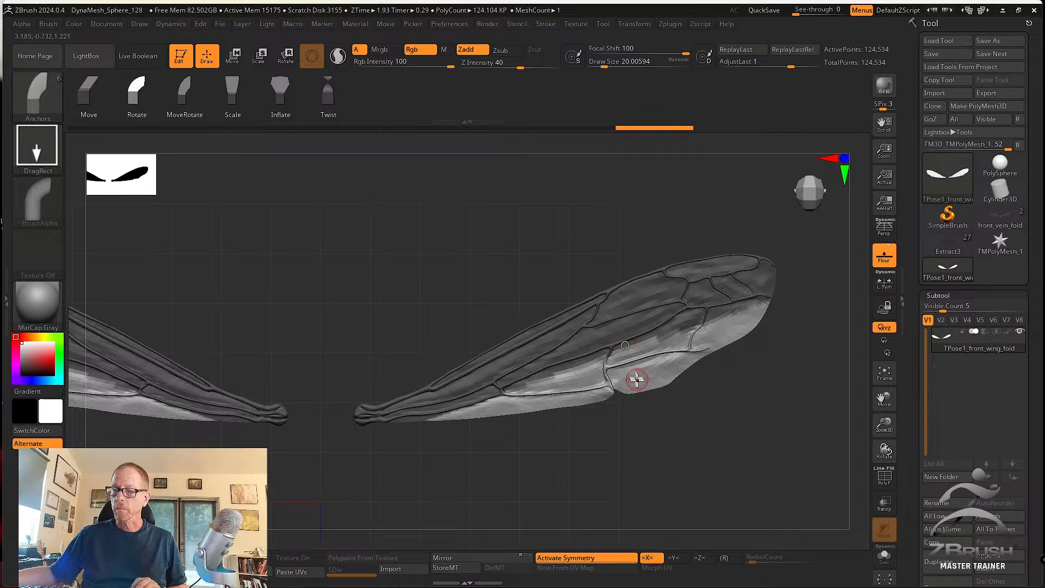
left_click_drag(694, 418, 630, 429)
mouse_move(636, 392)
left_mouse_down()
mouse_move(646, 362)
mouse_move(695, 350)
mouse_move(732, 376)
left_mouse_up()
mouse_move(732, 444)
left_mouse_down()
mouse_move(658, 432)
mouse_move(744, 492)
mouse_move(763, 378)
mouse_move(751, 350)
mouse_move(737, 357)
mouse_move(675, 294)
mouse_move(545, 245)
left_mouse_up()
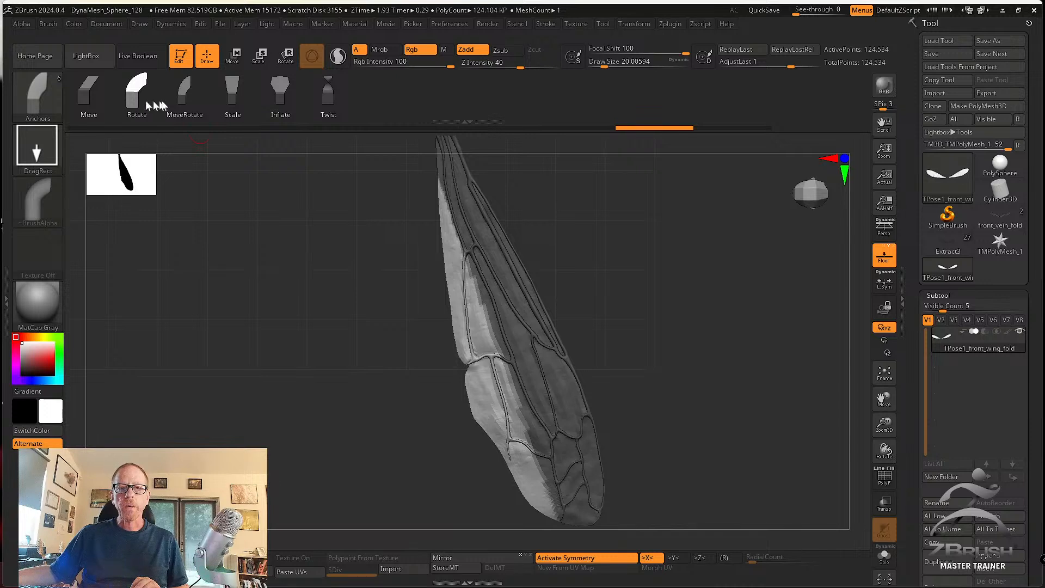
left_click(188, 96)
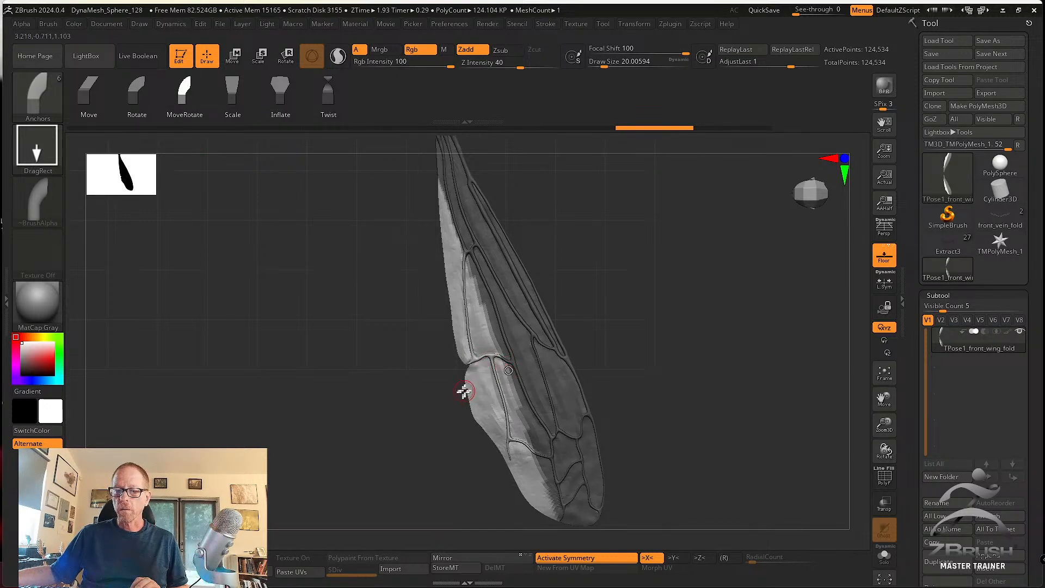
mouse_move(430, 413)
left_mouse_down()
mouse_move(410, 326)
mouse_move(415, 299)
mouse_move(461, 385)
mouse_move(504, 345)
mouse_move(632, 345)
mouse_move(674, 365)
mouse_move(673, 399)
mouse_move(664, 397)
mouse_move(674, 429)
mouse_move(560, 385)
mouse_move(655, 408)
left_mouse_up()
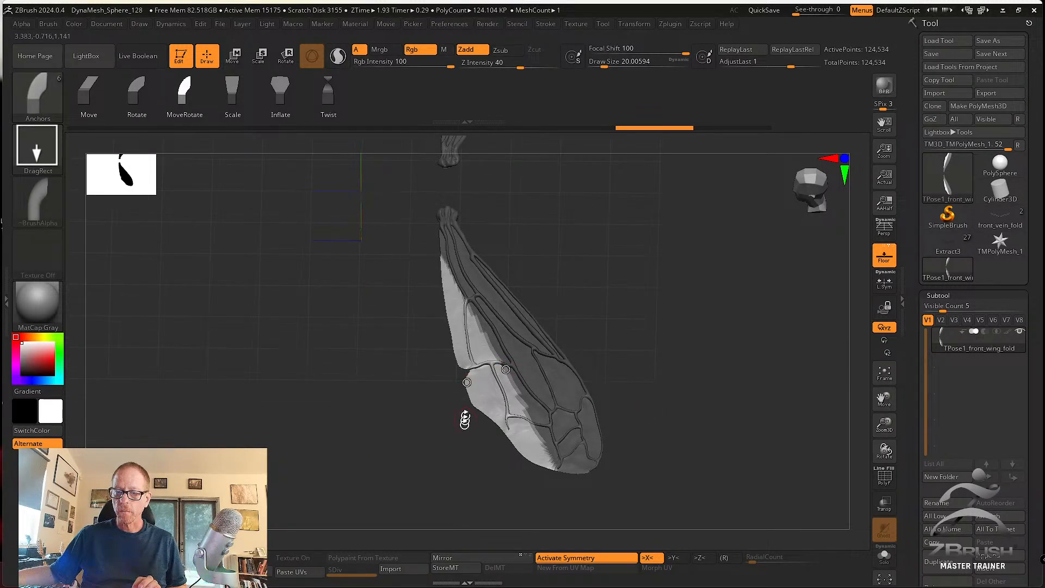
mouse_move(465, 420)
left_mouse_down("shift")
mouse_move(467, 362)
mouse_move(509, 327)
mouse_move(434, 269)
mouse_move(296, 270)
mouse_move(513, 283)
mouse_move(412, 173)
mouse_move(303, 170)
mouse_move(649, 240)
left_mouse_up("shift")
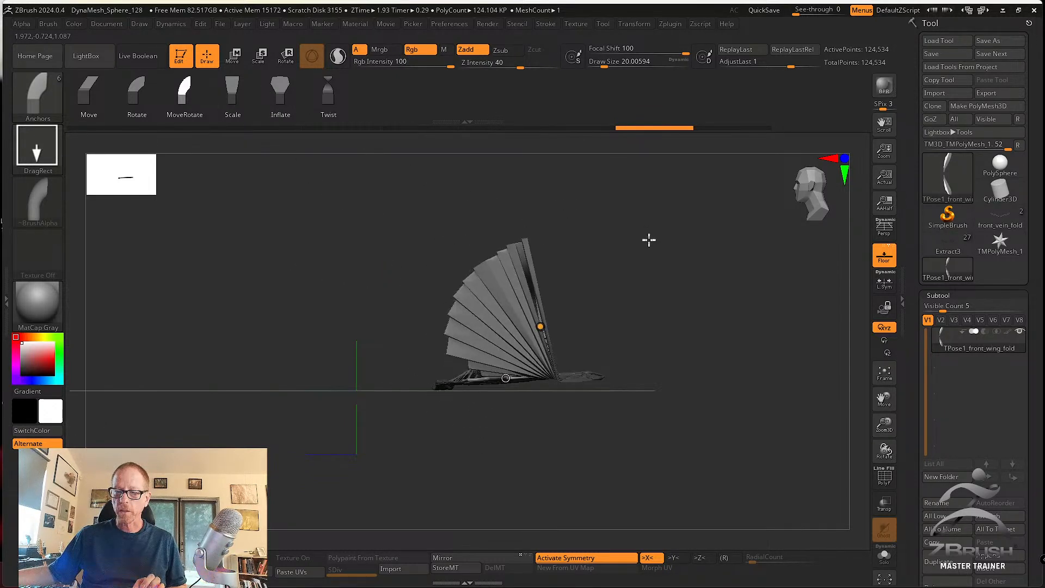
key("ctrl+z")
key("ctrl+z")
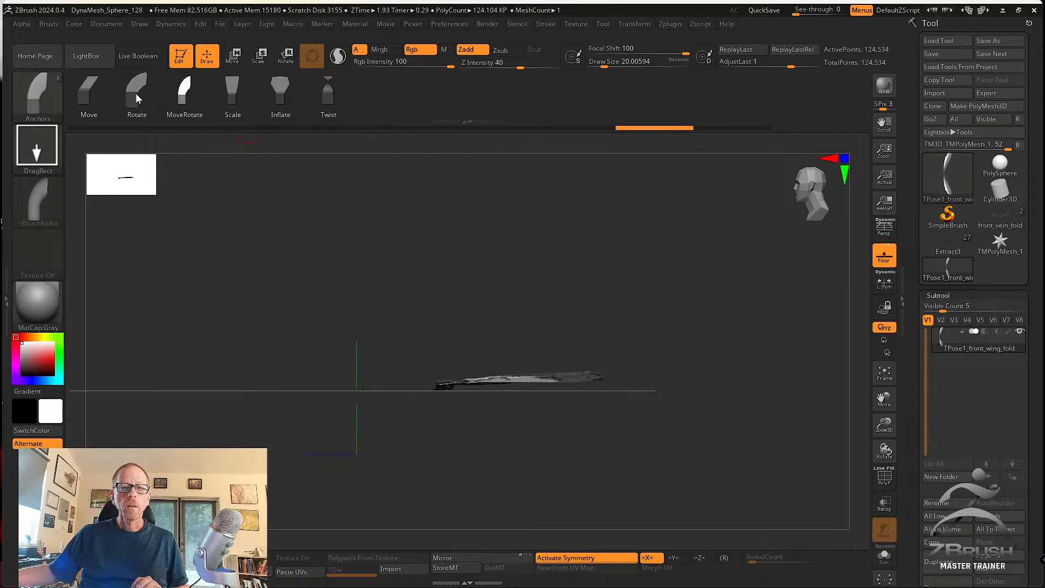
Try to fold the unmasked trailing edge with the AnchorsClassic brush in Rotate mode and undo the attempts.
left_click(47, 92)
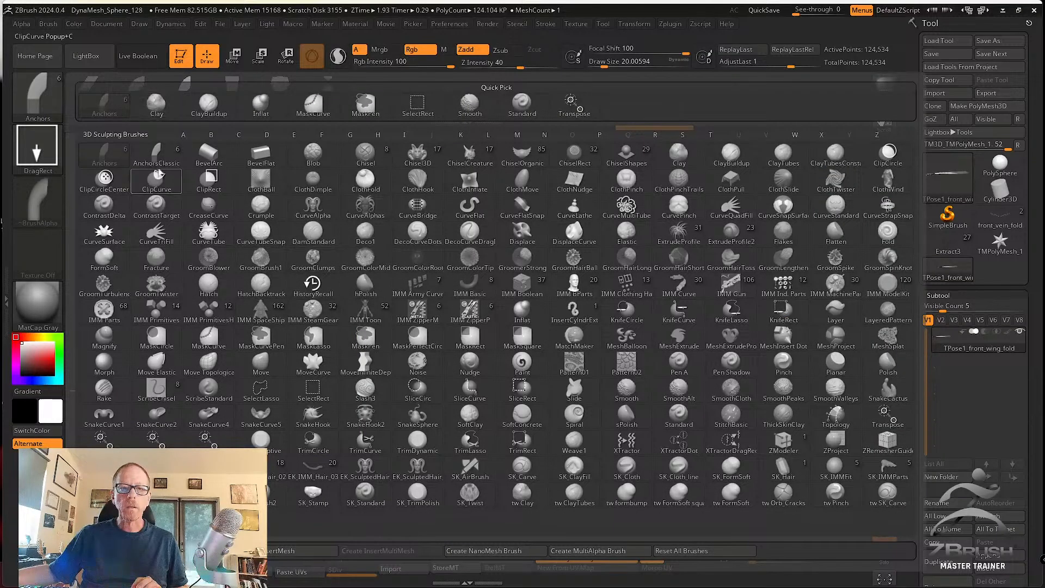
left_click(146, 163)
left_click_drag(621, 407, 594, 423)
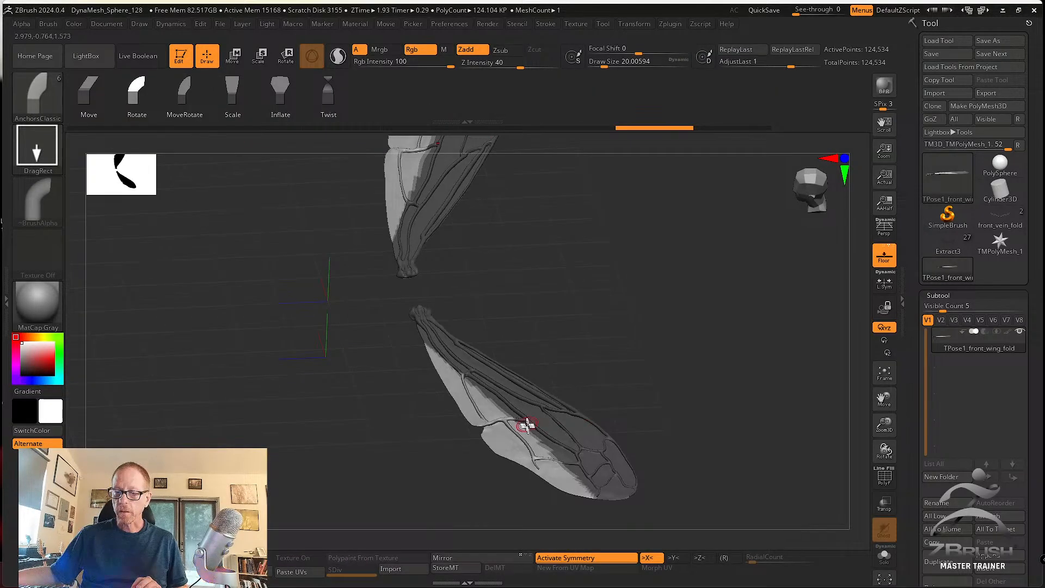
key("ctrl+shift+z")
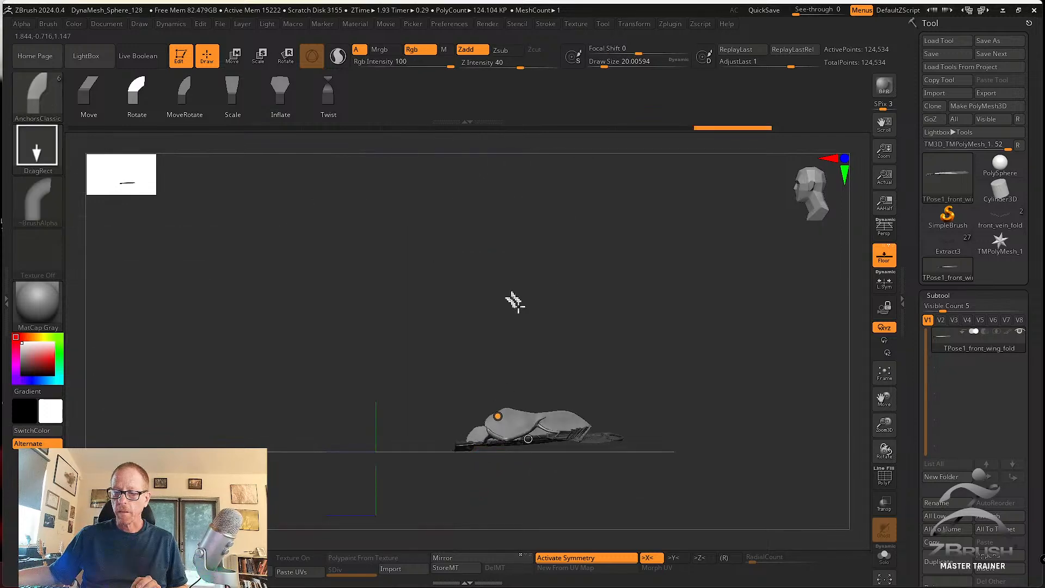
key("ctrl+z")
left_click_drag(601, 356, 628, 345)
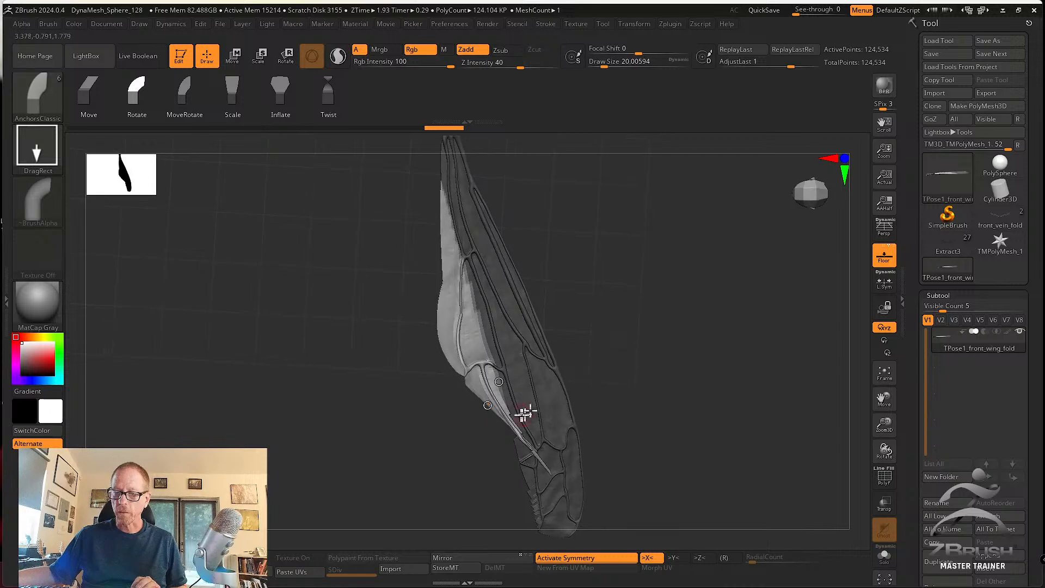
mouse_move(491, 408)
left_mouse_down()
mouse_move(464, 413)
mouse_move(490, 403)
mouse_move(469, 436)
left_mouse_up()
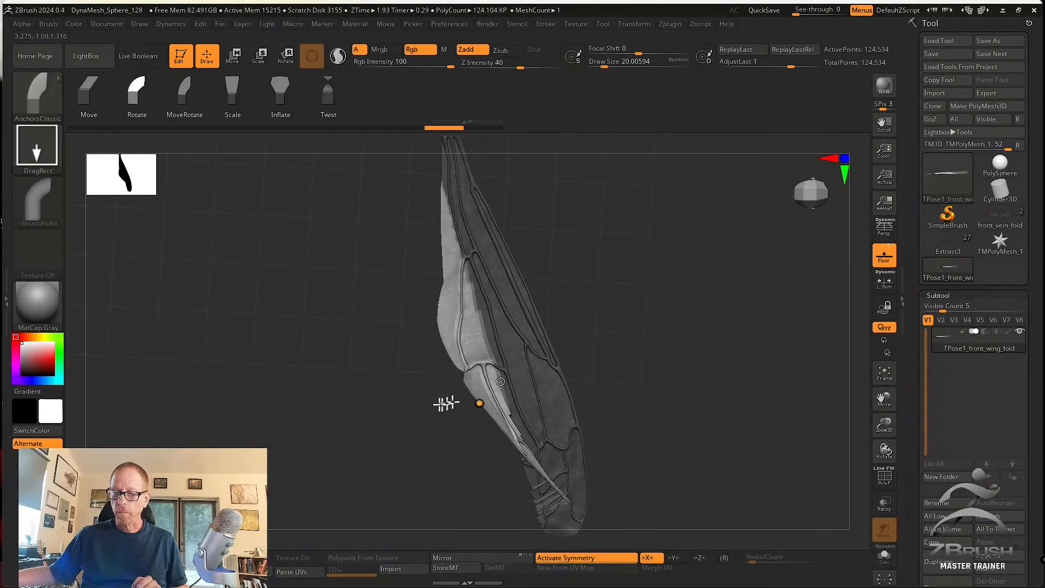
mouse_move(446, 402)
left_mouse_down()
mouse_move(299, 350)
mouse_move(380, 364)
mouse_move(296, 345)
mouse_move(474, 351)
left_mouse_up()
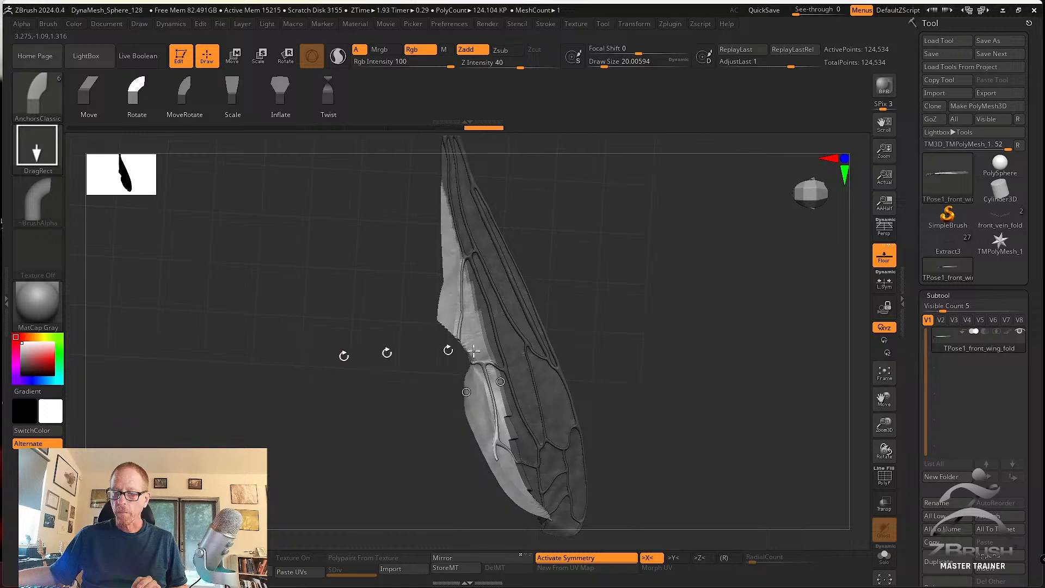
mouse_move(637, 350)
left_mouse_down()
mouse_move(613, 354)
mouse_move(651, 361)
mouse_move(665, 348)
mouse_move(674, 373)
mouse_move(651, 345)
mouse_move(671, 342)
mouse_move(630, 329)
mouse_move(621, 355)
mouse_move(607, 349)
left_mouse_up()
key("ctrl+z")
key("ctrl+z")
key("ctrl+z")
Place the transform gizmo on the wing's fold line and orient its axes along the mask boundary.
key("w")
left_click_drag(420, 216, 505, 394, "alt")
left_click_drag(590, 382, 602, 346, "alt")
mouse_move(498, 356)
left_mouse_down("alt")
mouse_move(500, 333)
mouse_move(494, 341)
left_mouse_up("alt")
left_click_drag(490, 383, 500, 378, "alt")
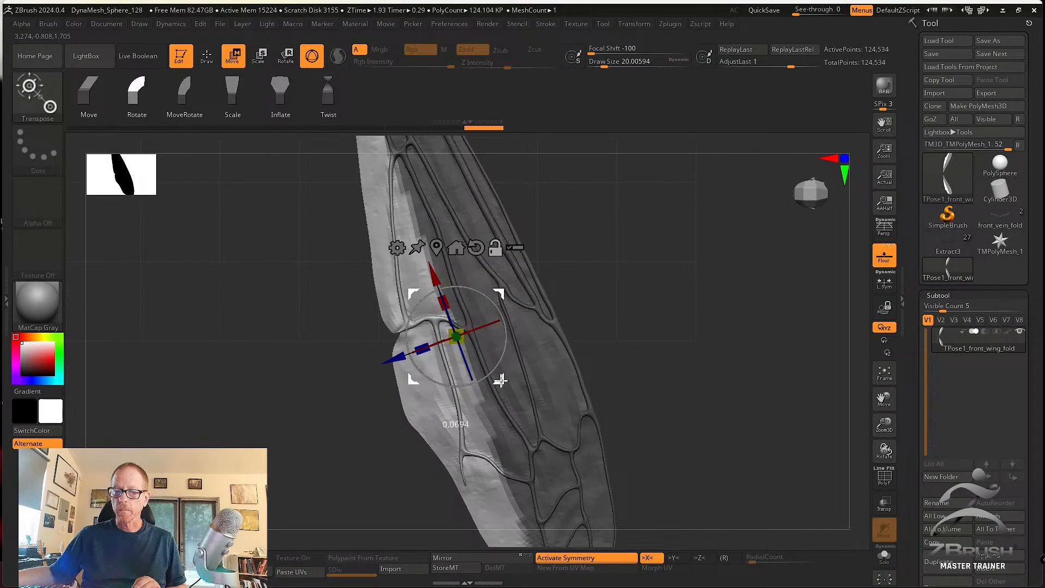
left_click(503, 359, "alt")
Bring the unlocked gizmo up to the wing's height in side view without moving the mesh.
mouse_move(513, 362)
right_mouse_down()
mouse_move(653, 327)
mouse_move(658, 490)
mouse_move(640, 495)
right_mouse_up()
left_click(884, 373)
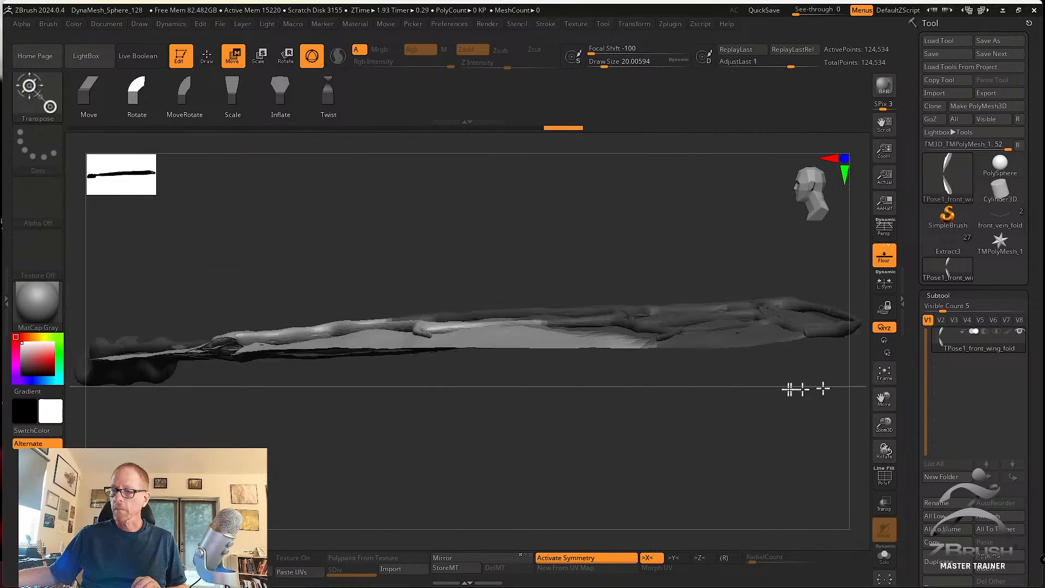
right_click_drag(642, 409, 753, 288, "alt")
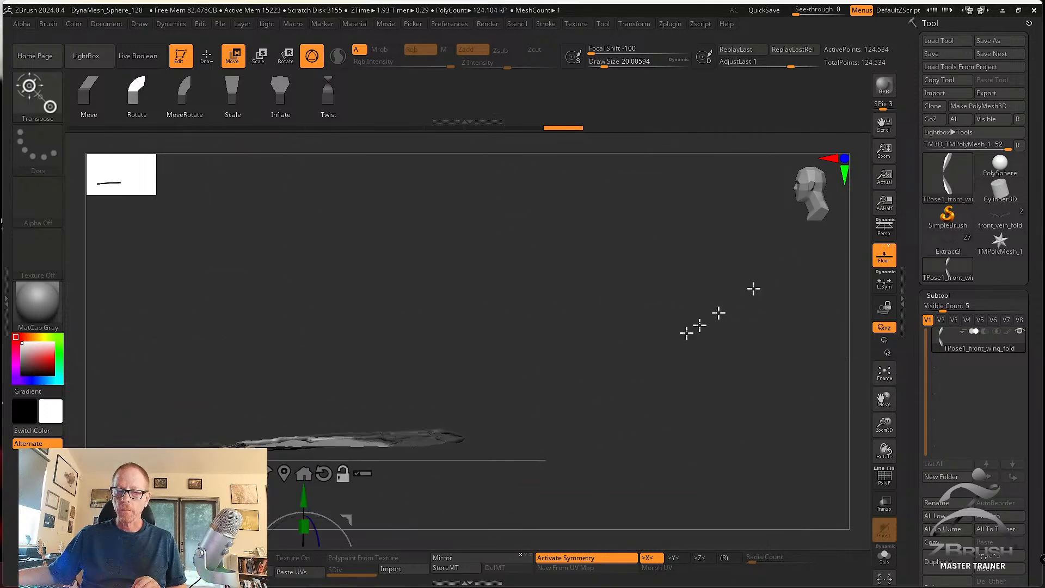
right_click_drag(567, 371, 697, 258, "alt")
left_click_drag(428, 375, 433, 253, "alt")
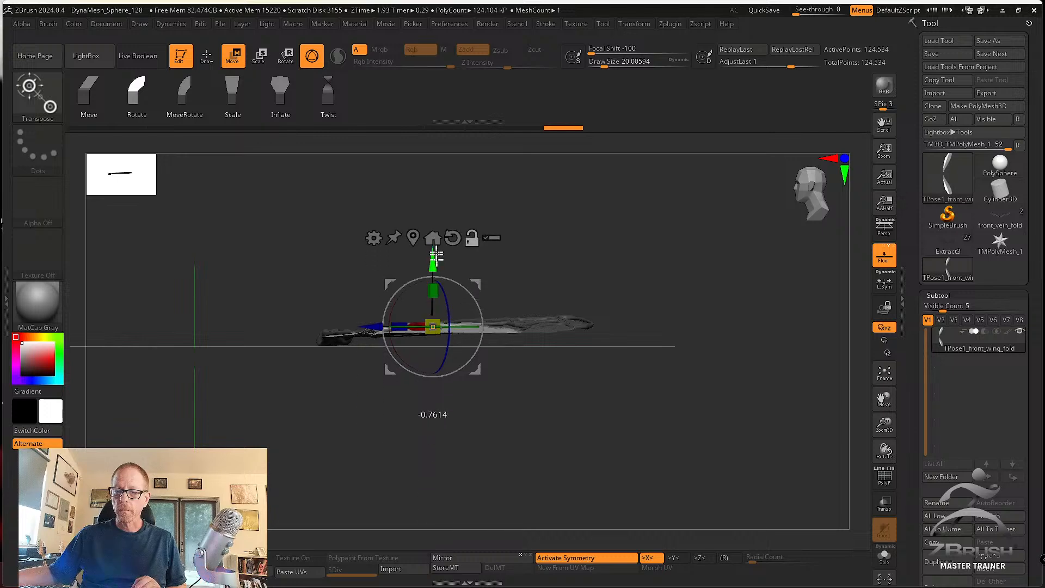
right_click_drag(476, 258, 604, 381)
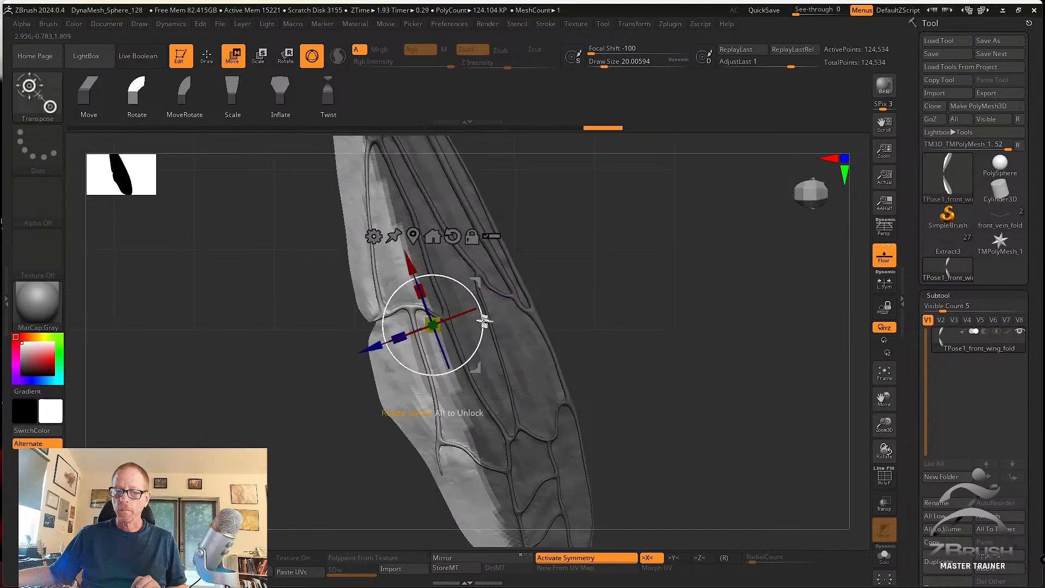
Undo a trial rotation of the trailing edge and store a morph target of the unfolded wing mesh.
mouse_move(457, 313)
left_mouse_down()
mouse_move(490, 306)
mouse_move(440, 318)
left_mouse_up()
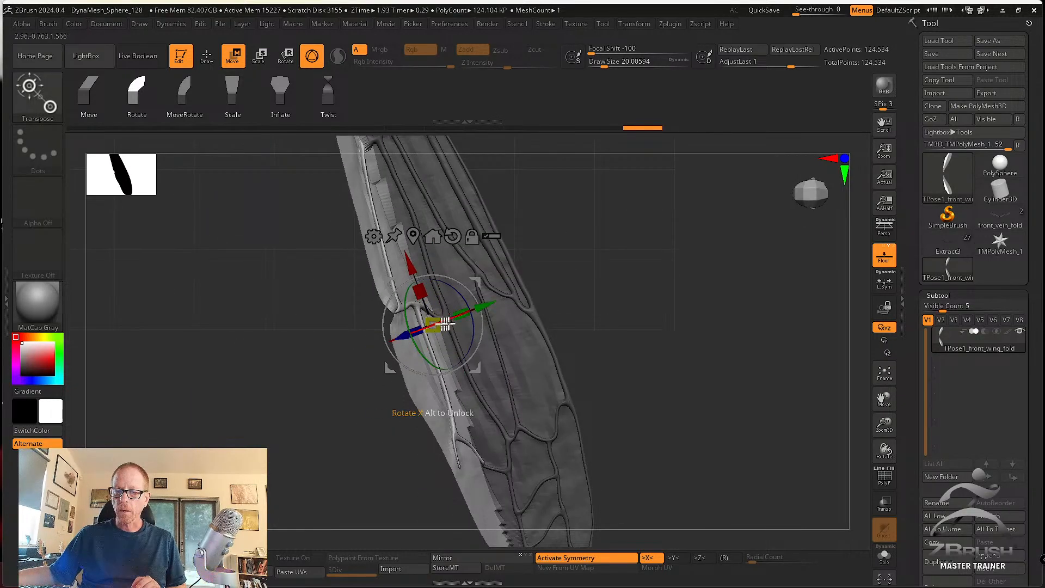
left_click(625, 376, "ctrl")
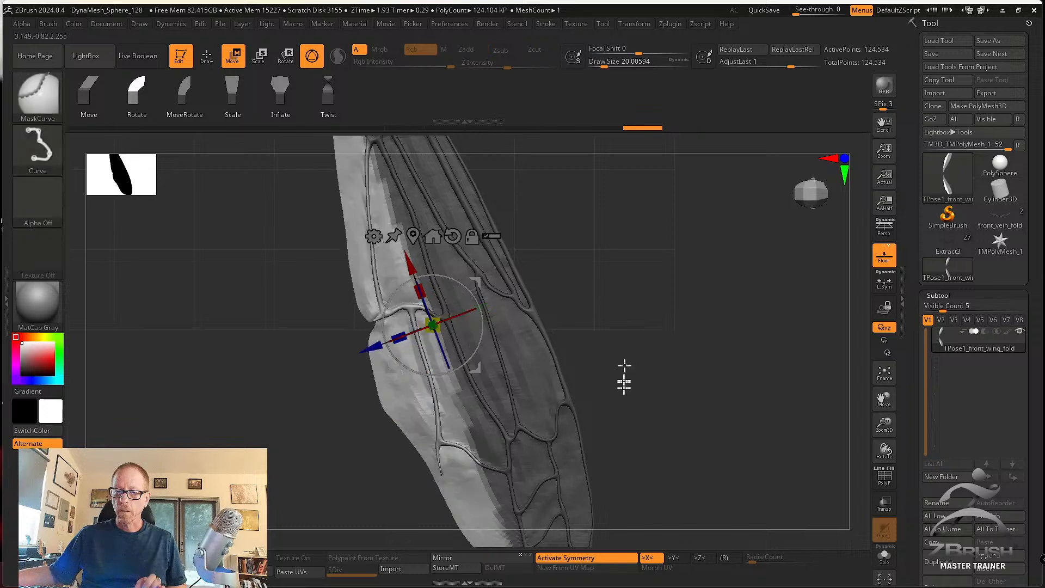
left_click(450, 567)
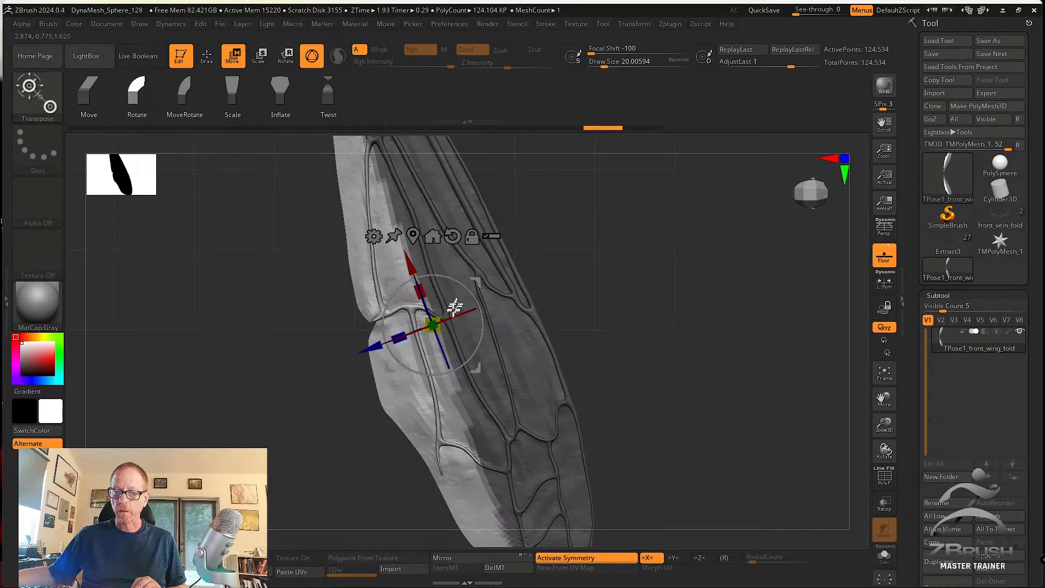
Rotate the unmasked trailing edge about the lengthwise fold line so it folds under the masked part of the wing.
left_click_drag(455, 306, 558, 310)
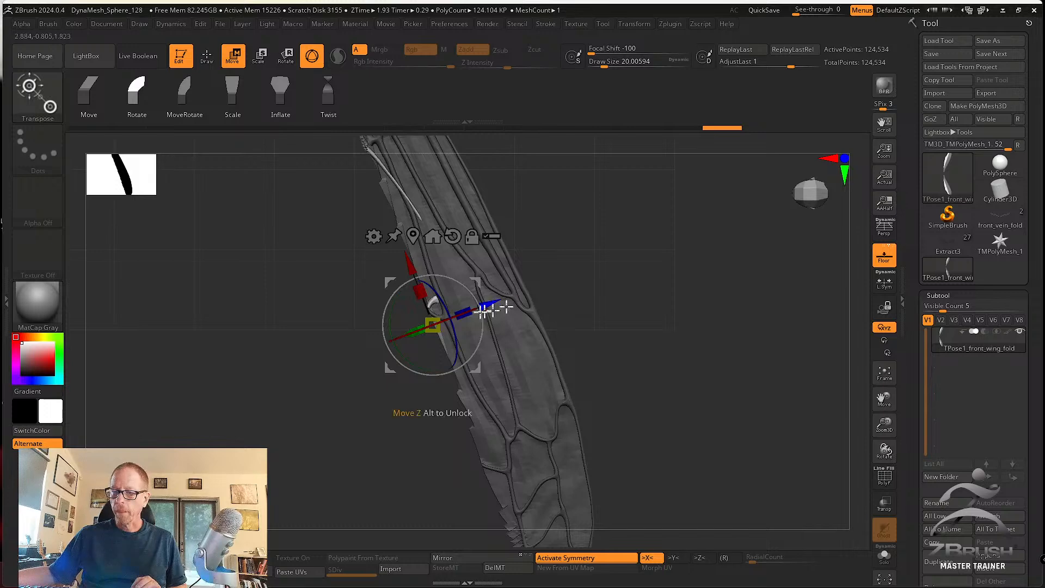
left_click_drag(406, 334, 381, 346)
Turn on Double in the mesh's display properties so both sides of the wing surface are shown.
scroll(916, 496, "down", 10)
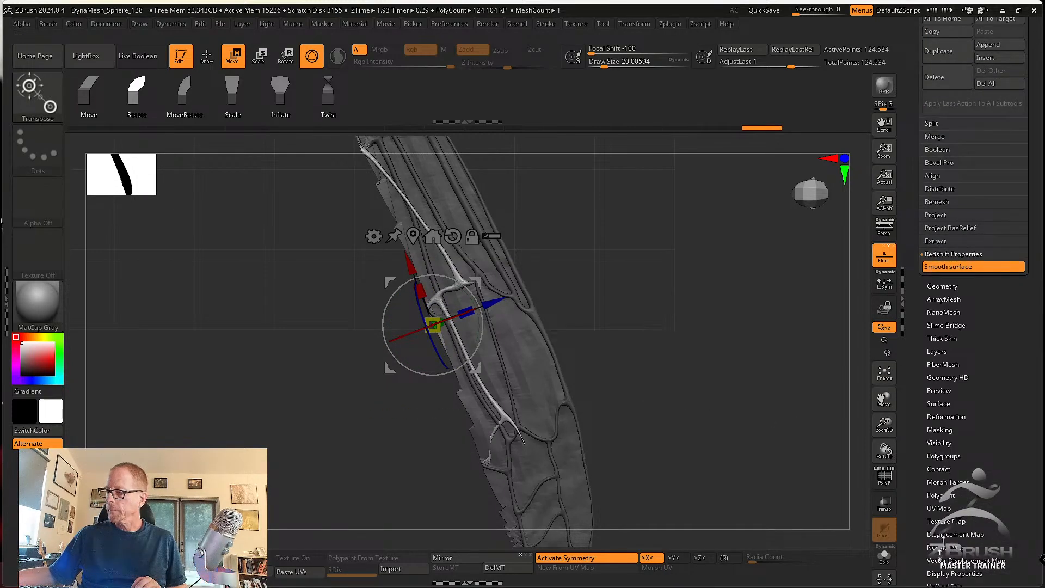
left_click_drag(914, 487, 947, 444)
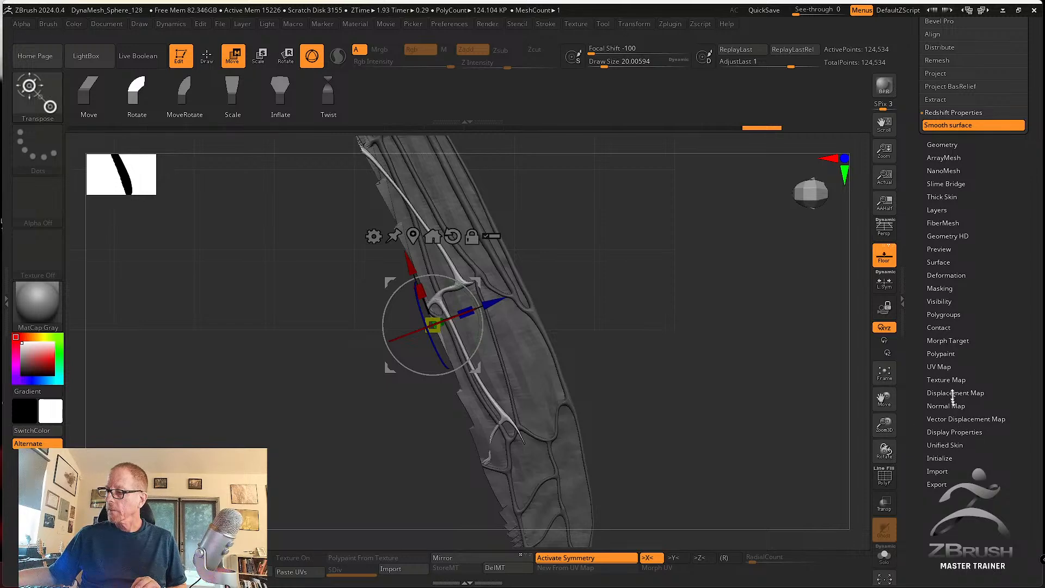
left_click(952, 430)
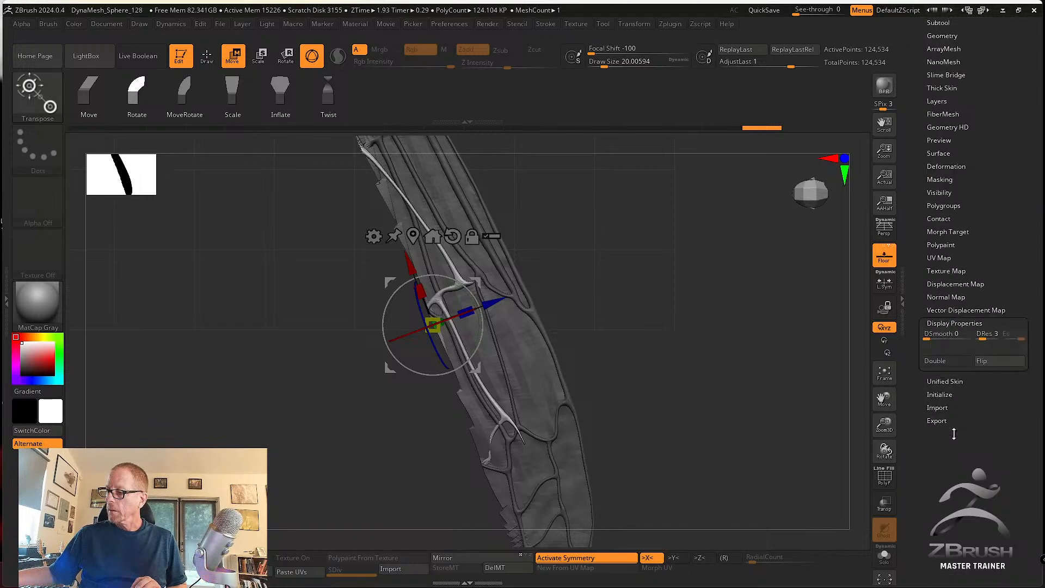
left_click(944, 361)
Nudge the folded trailing edge slightly along the gizmo's Z axis, toward the fold line.
left_click_drag(735, 373, 590, 290)
left_click_drag(514, 360, 504, 363)
left_click_drag(646, 394, 705, 368)
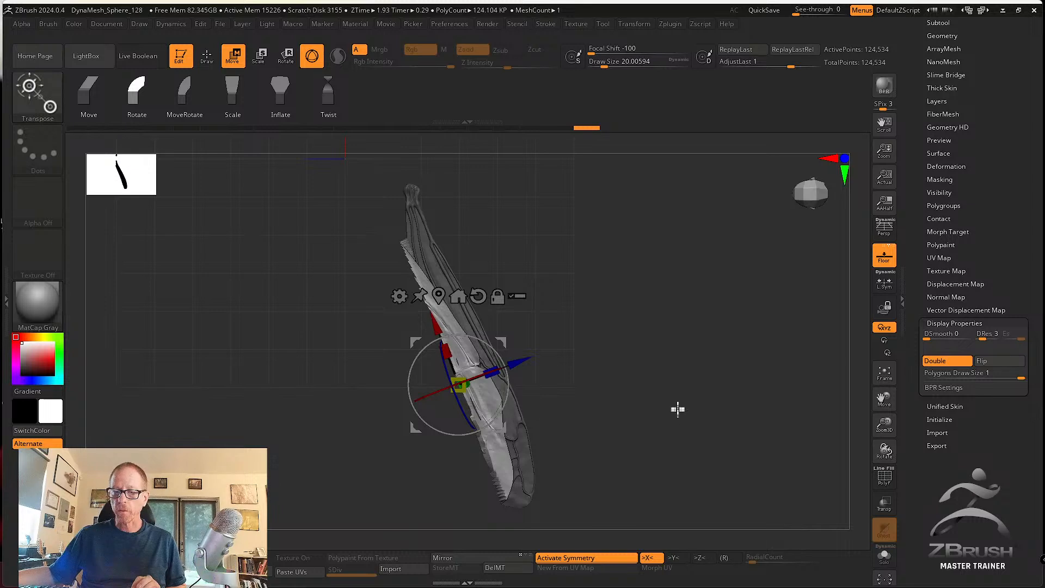
Move the folded trailing edge slightly along the gizmo's Y axis to adjust its spacing from the masked part of the wing.
left_click_drag(509, 386, 870, 495)
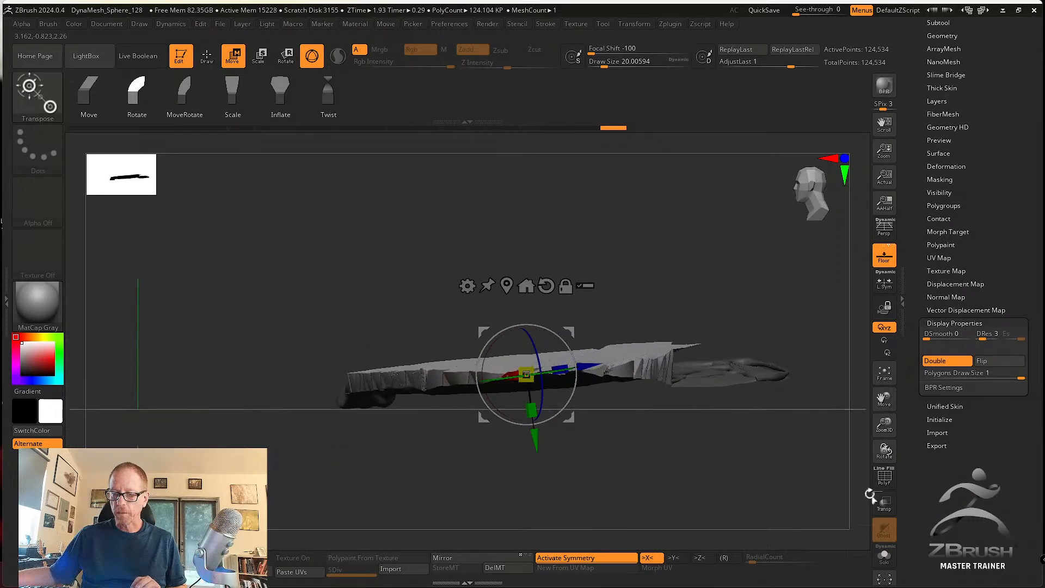
left_click_drag(537, 448, 541, 406)
left_click_drag(683, 277, 694, 372)
left_click_drag(763, 317, 698, 359, "alt")
Return to Draw mode and select the Move brush with a draw size of about 167.
left_click(205, 55)
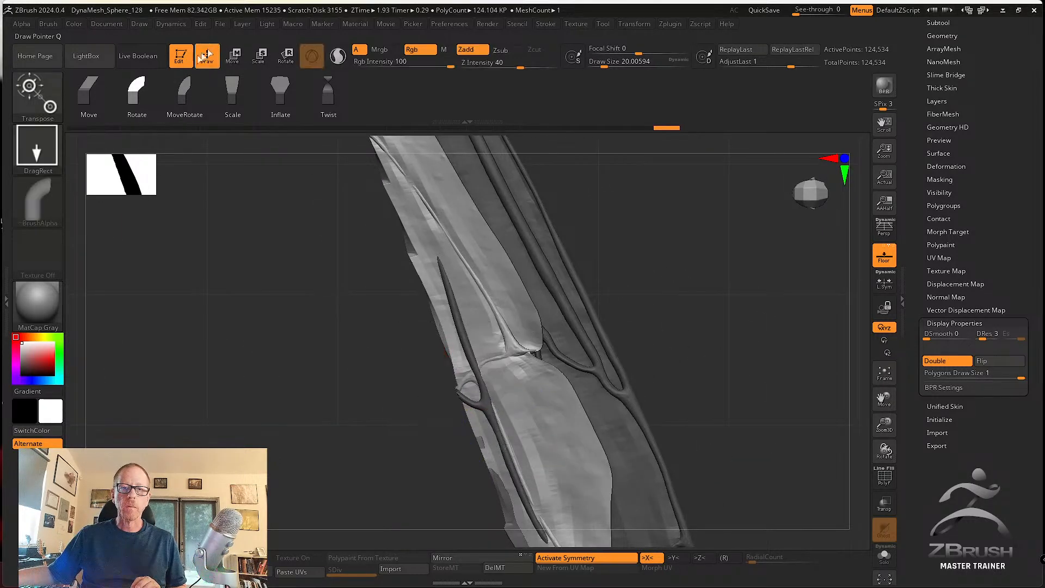
left_click(37, 96)
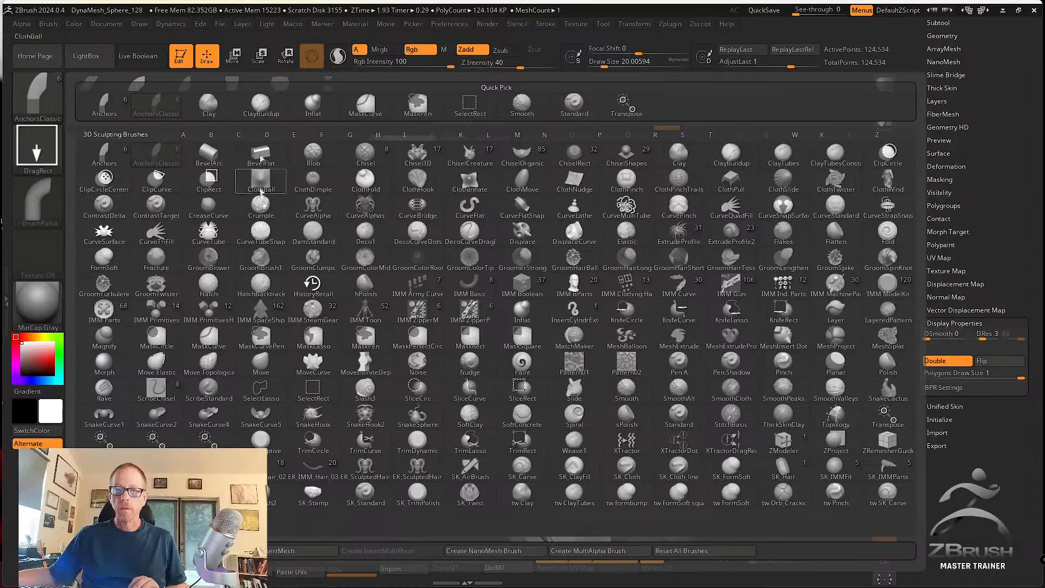
key("m")
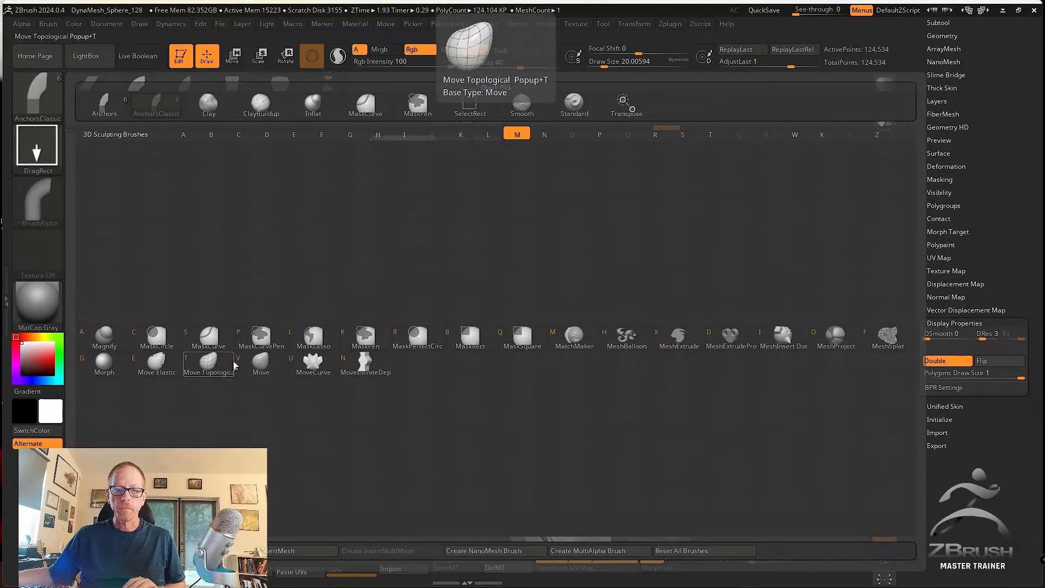
left_click(261, 363)
key("s")
left_click_drag(411, 398, 425, 394)
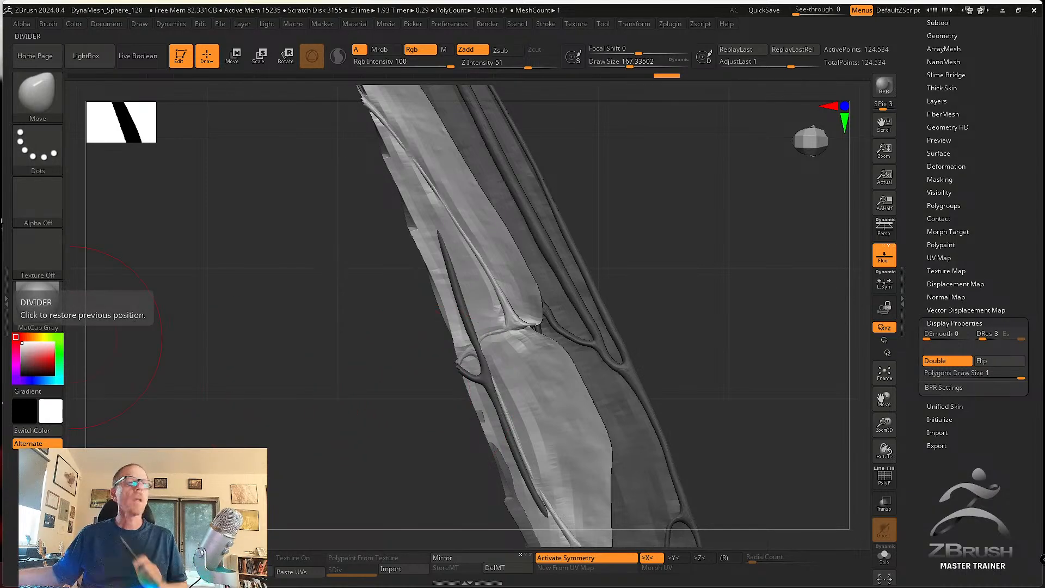
Reshape the outer half of the folded trailing edge with broad Move brush strokes.
mouse_move(644, 308)
left_mouse_down()
mouse_move(695, 315)
mouse_move(707, 276)
mouse_move(694, 302)
left_mouse_up()
left_click_drag(494, 404, 434, 369)
mouse_move(526, 434)
left_mouse_down()
mouse_move(520, 422)
mouse_move(561, 442)
left_mouse_up()
left_click_drag(651, 412, 618, 351, "alt")
left_click_drag(559, 399, 547, 384)
mouse_move(687, 366)
left_mouse_down()
mouse_move(703, 350)
mouse_move(630, 373)
left_mouse_up()
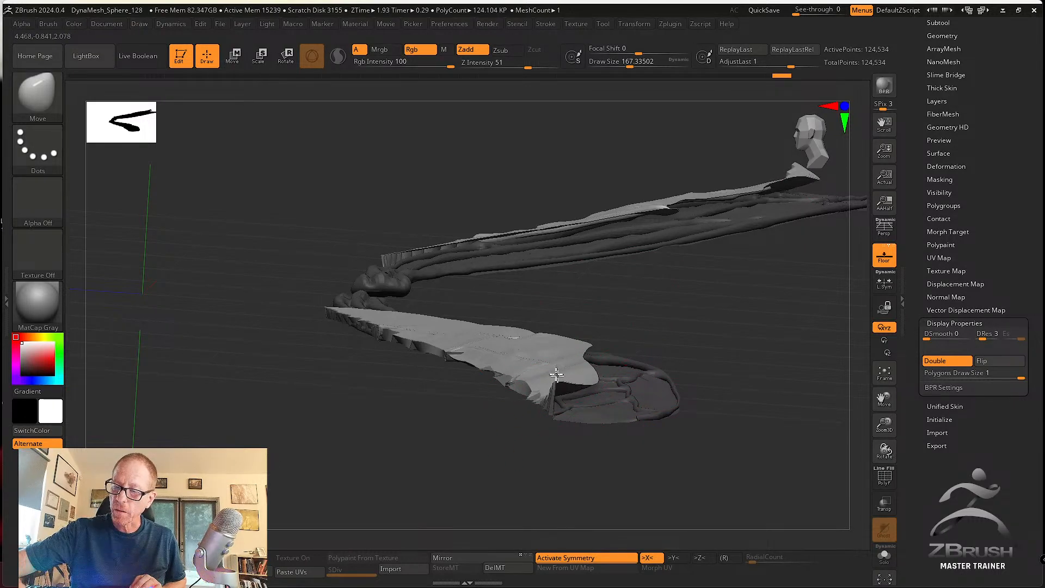
key("ctrl")
Adjust the folded flap near the wing tip with the Move brush, using draw sizes of about 149 and 182.
mouse_move(605, 363)
left_mouse_down()
mouse_move(695, 333)
mouse_move(677, 310)
mouse_move(688, 298)
mouse_move(679, 349)
left_mouse_up()
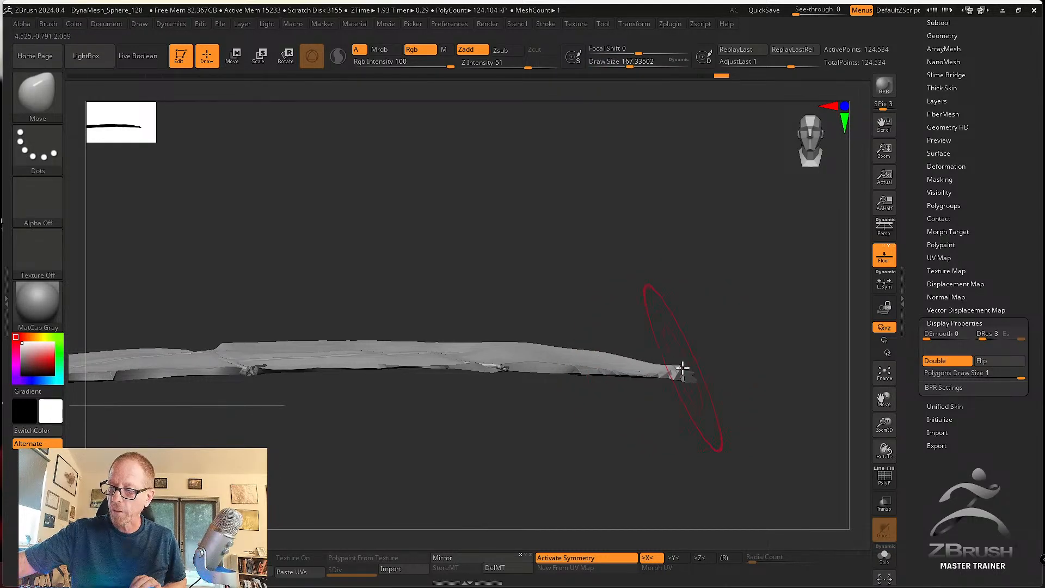
key("s")
left_click_drag(641, 367, 636, 368)
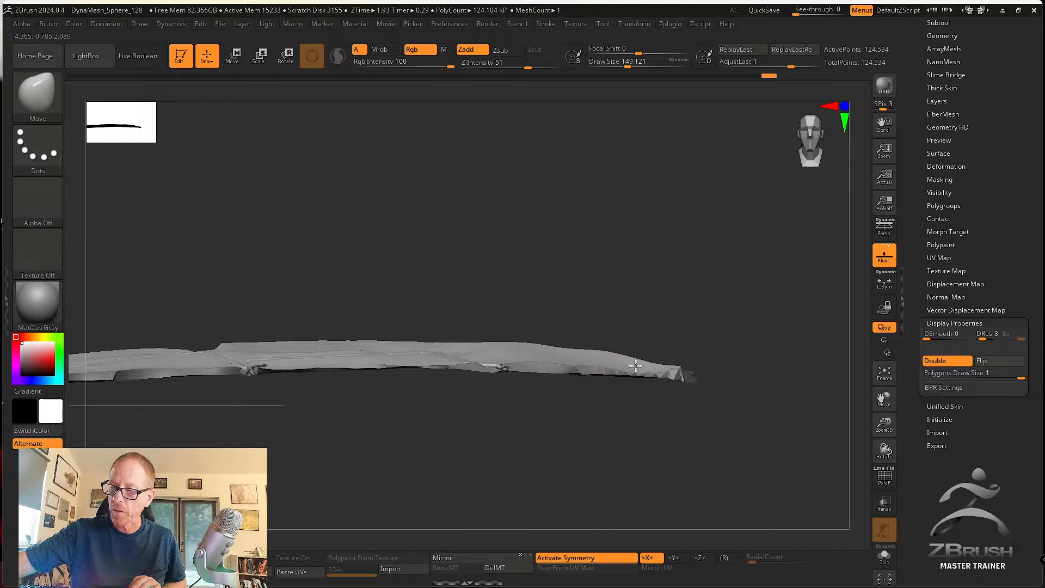
mouse_move(702, 320)
left_mouse_down()
mouse_move(658, 333)
mouse_move(660, 351)
mouse_move(674, 294)
mouse_move(566, 306)
mouse_move(593, 308)
left_mouse_up()
key("s")
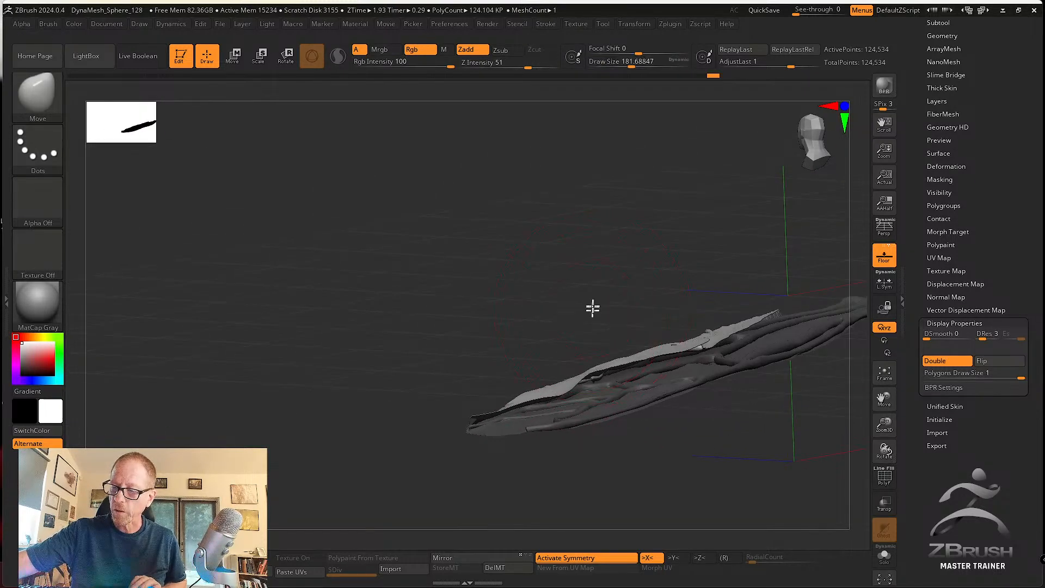
mouse_move(697, 319)
left_mouse_down()
mouse_move(700, 345)
mouse_move(701, 329)
left_mouse_up()
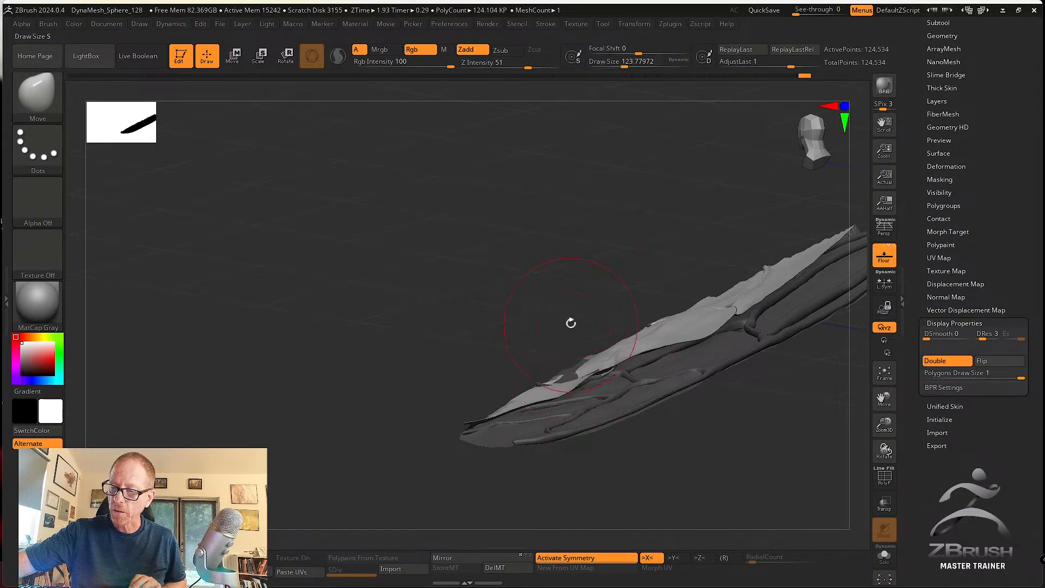
Fit the folded flap closer to the wing along its length with the Move brush at a draw size of about 124.
left_click_drag(569, 324, 572, 356)
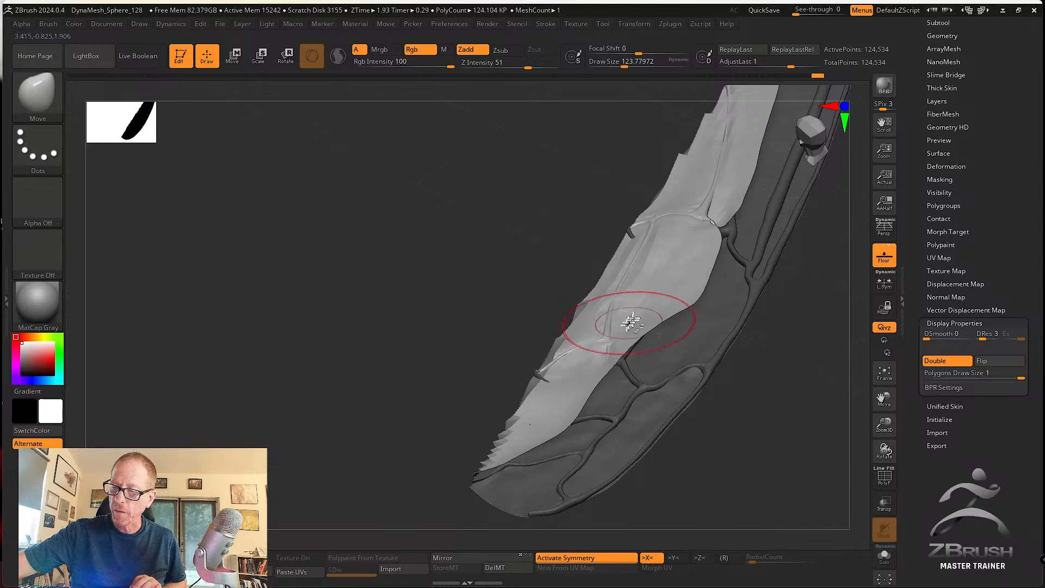
left_click_drag(632, 322, 703, 318)
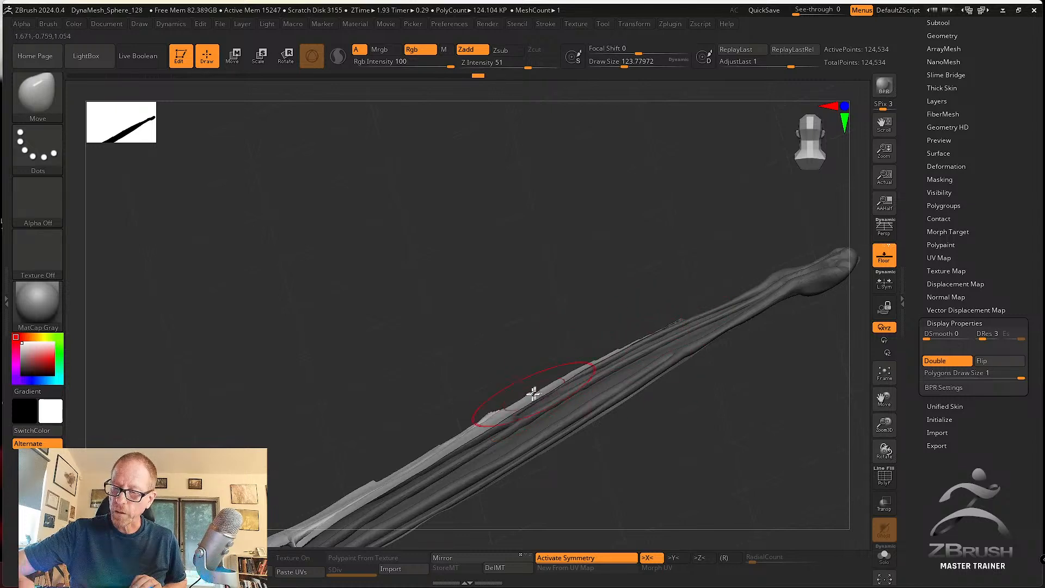
left_click_drag(514, 387, 485, 375)
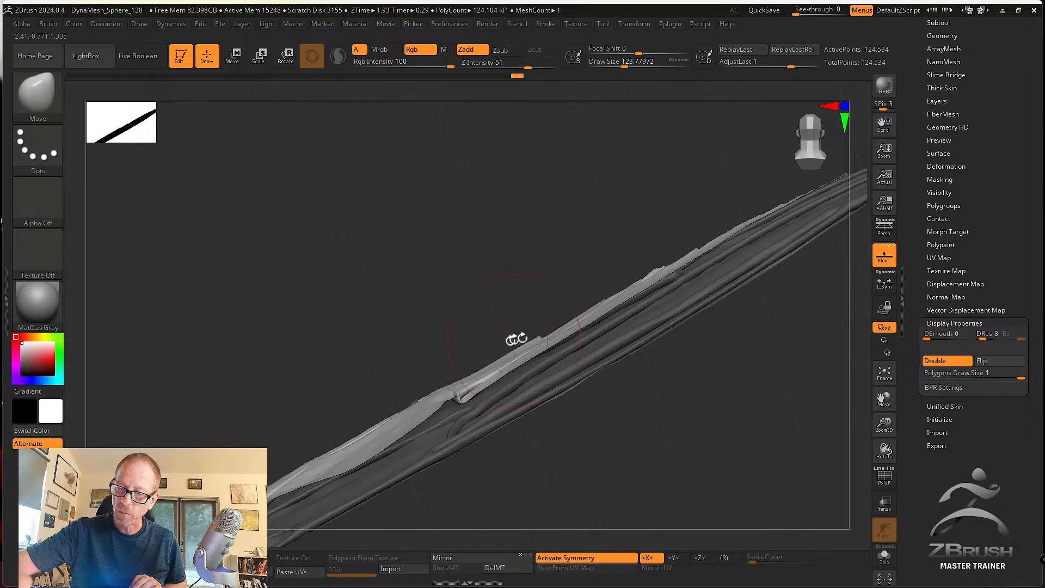
left_click_drag(516, 339, 523, 335)
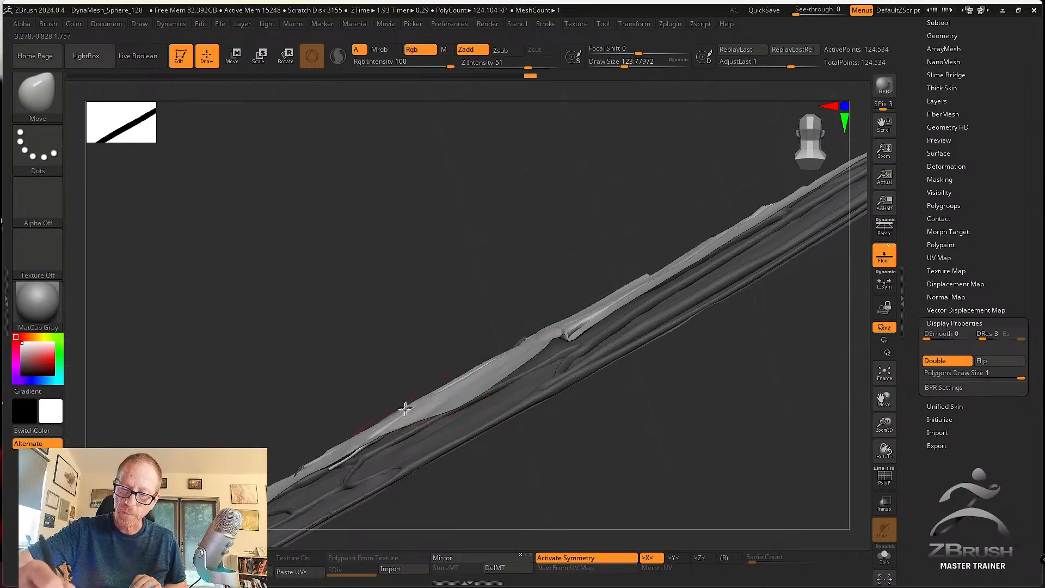
left_click_drag(404, 407, 528, 285)
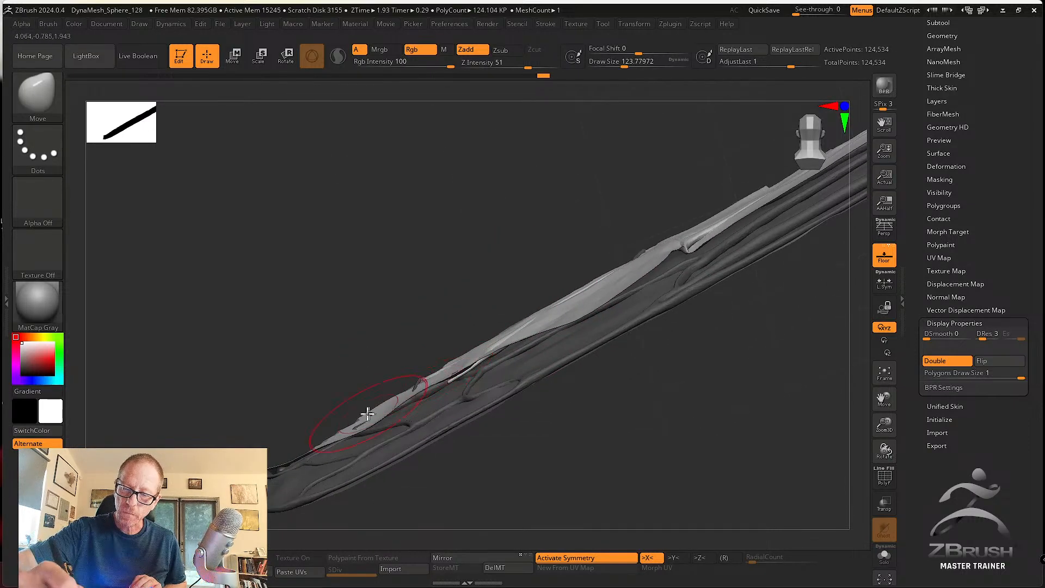
Clear the mask and smooth the jagged folded edge near the wing tip at a draw size of about 59.
mouse_move(383, 383)
left_mouse_down()
mouse_move(490, 329)
mouse_move(571, 368)
mouse_move(692, 378)
mouse_move(693, 366)
mouse_move(673, 367)
left_mouse_up()
key("s")
left_click_drag(487, 408, 482, 403, "shift")
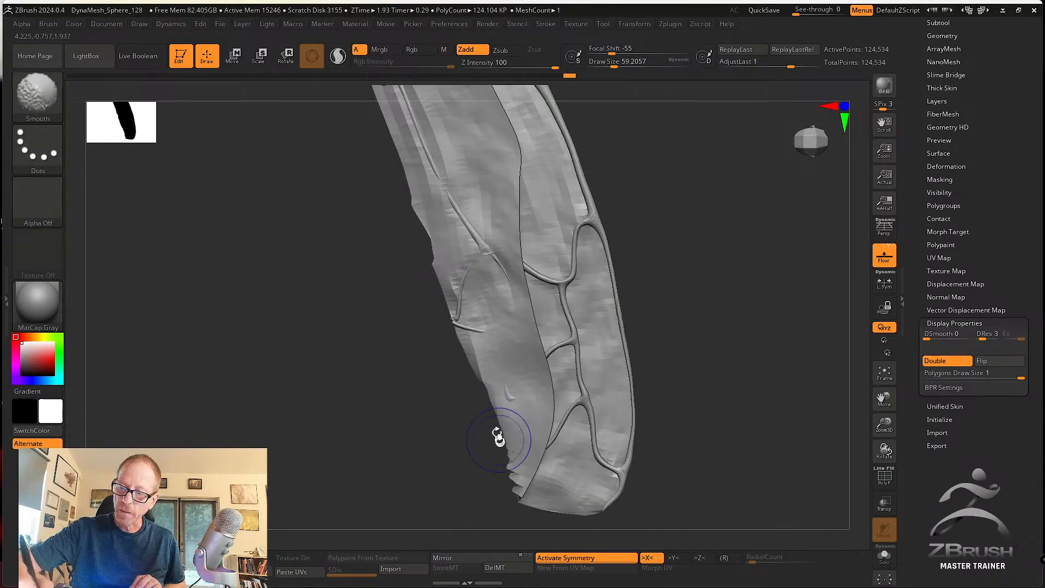
left_click_drag(503, 457, 509, 464, "shift")
Lower the Smooth brush's Z Intensity to 9 and smooth the jagged folded edge from mid-wing toward the wing base.
left_click(515, 62, "shift")
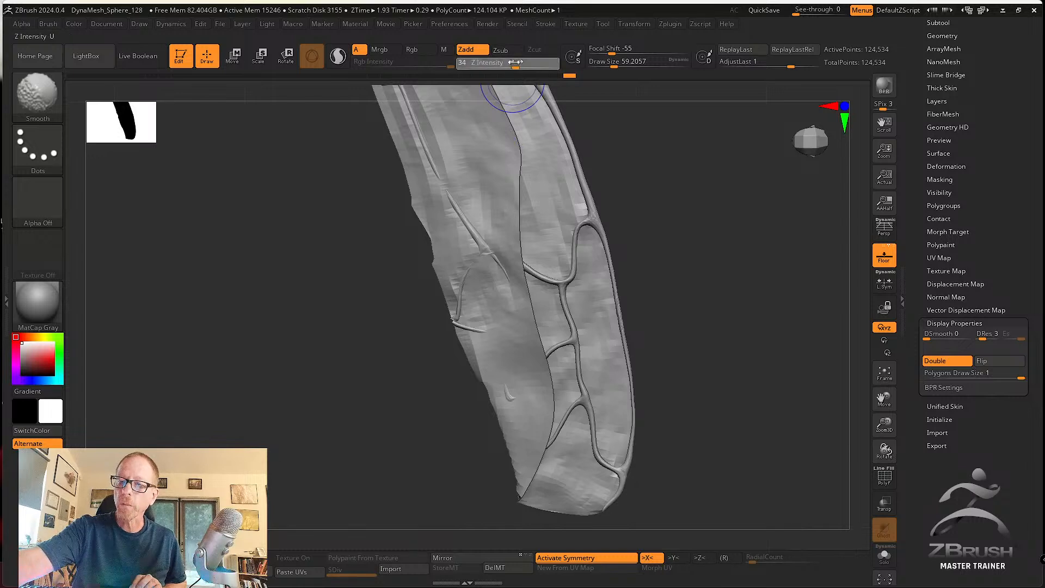
left_click_drag(490, 65, 487, 66)
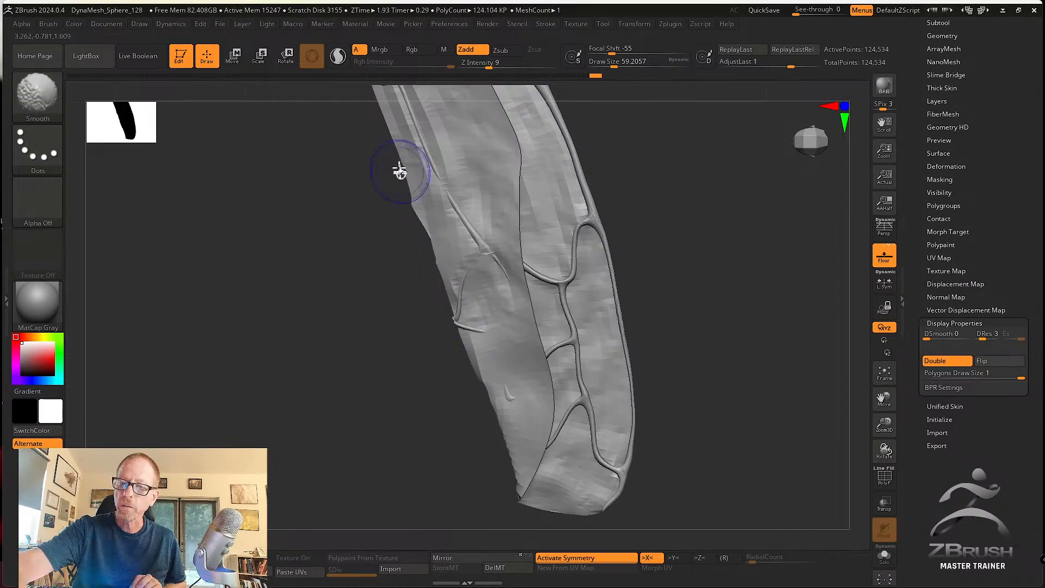
left_click_drag(405, 208, 429, 361)
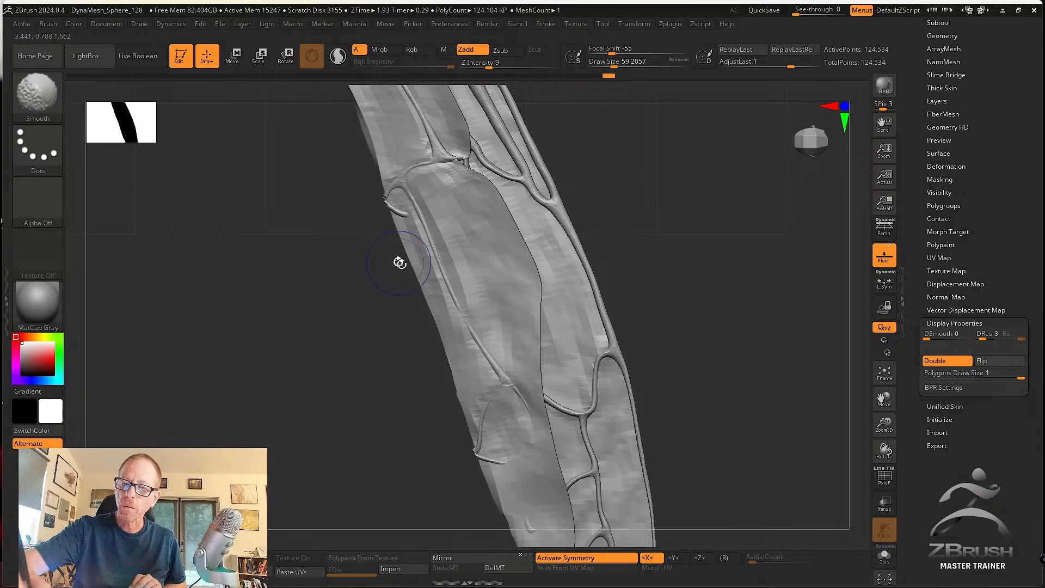
left_click_drag(400, 262, 410, 350)
left_click_drag(397, 316, 388, 349)
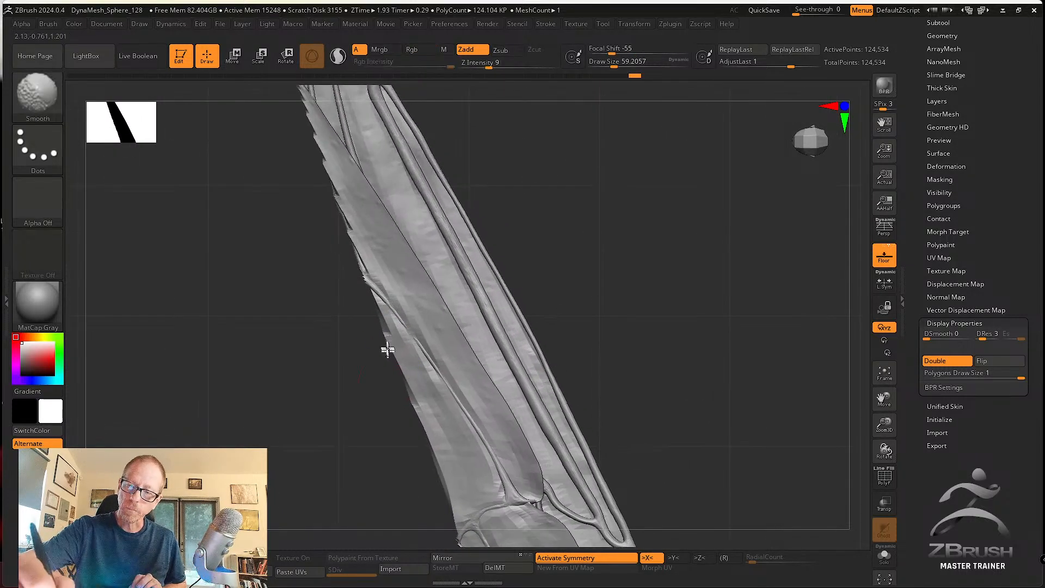
left_click_drag(328, 222, 399, 396)
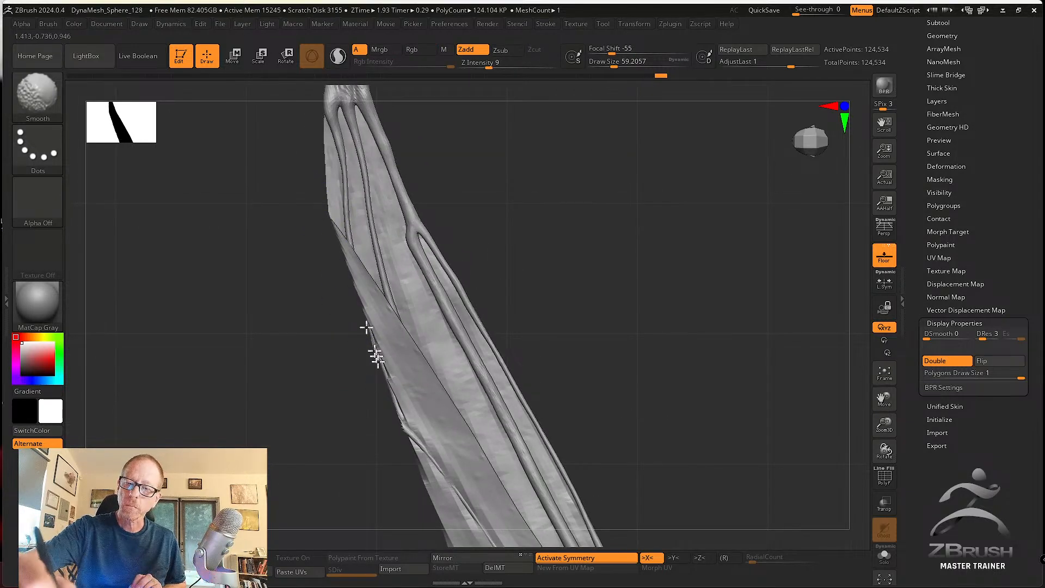
View both folded wings from above and bring up the reference board's top-view hornet photo for comparison.
mouse_move(644, 439)
left_mouse_down("alt")
mouse_move(634, 426)
mouse_move(658, 427)
left_mouse_up("alt")
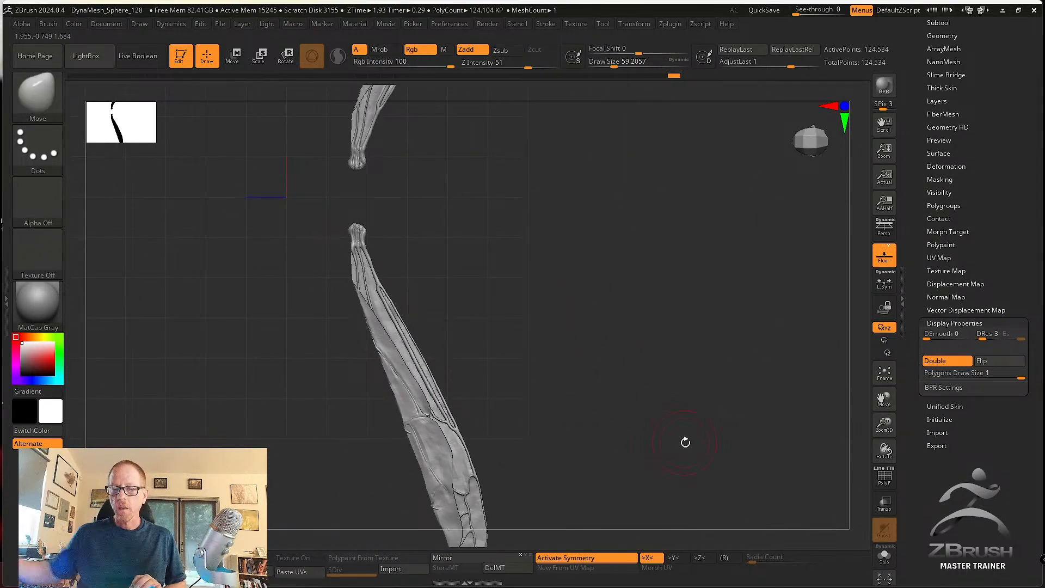
left_click_drag(559, 303, 727, 472)
left_click_drag(749, 422, 663, 447)
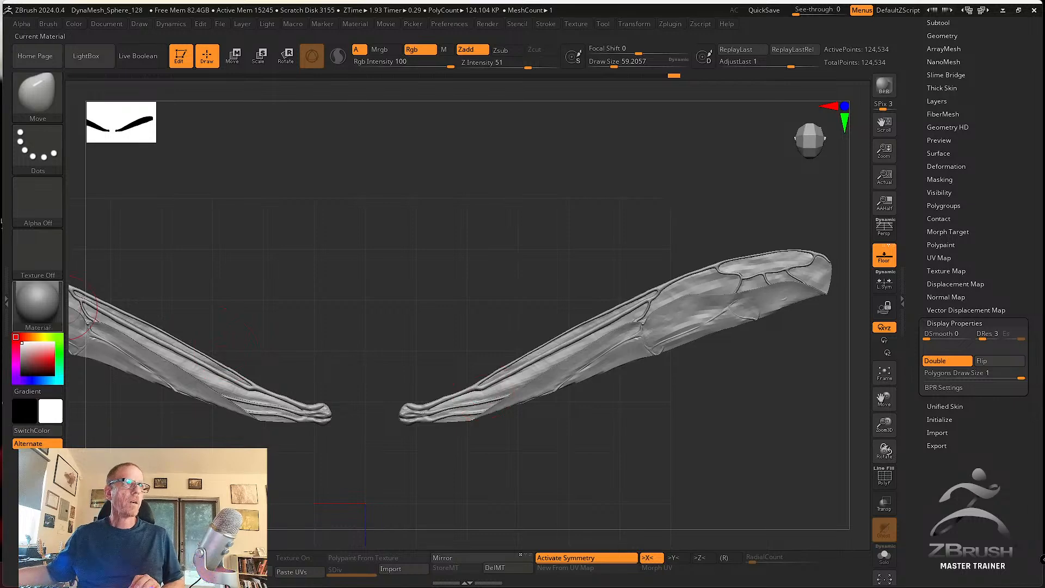
right_click_drag(289, 346, 483, 209)
scroll(530, 244, "down", 3)
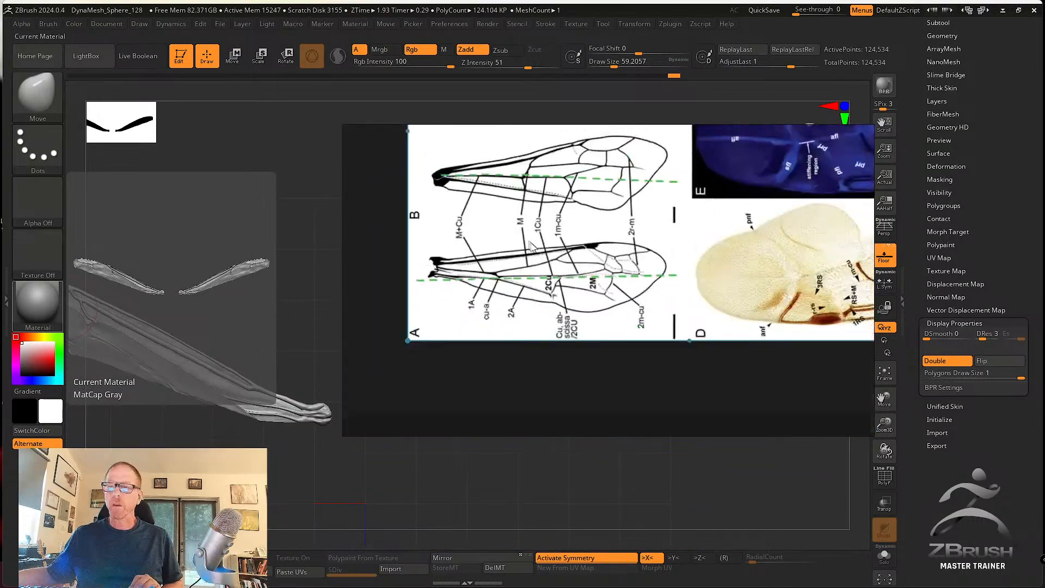
scroll(531, 246, "down", 6)
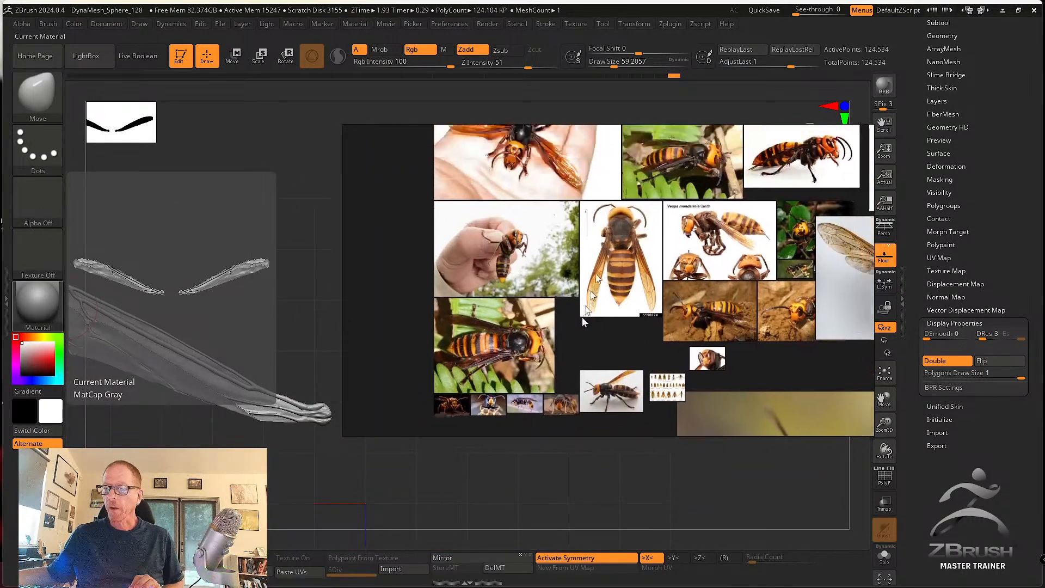
scroll(599, 318, "up", 6)
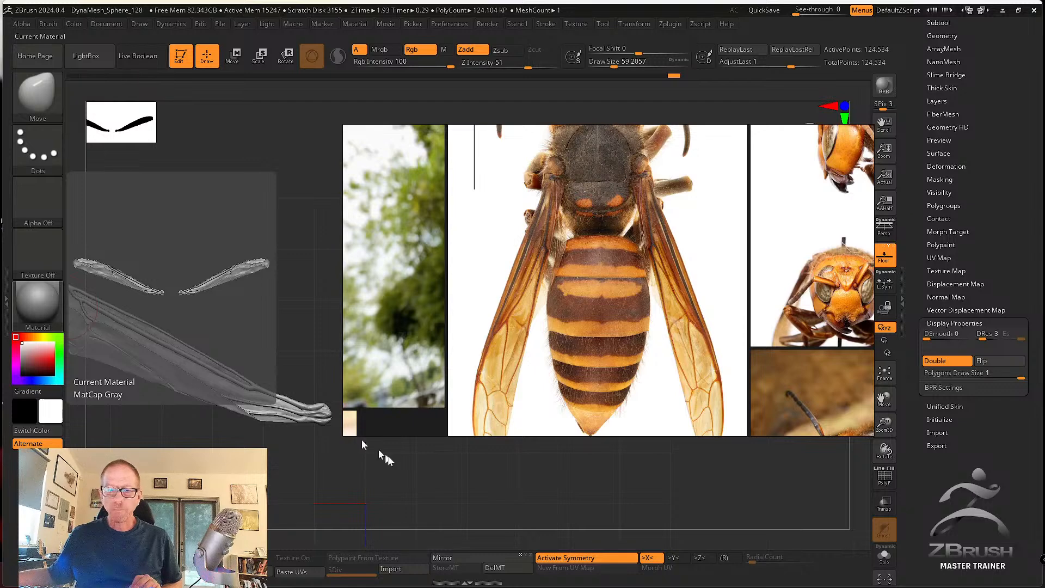
Turn the Double display option off to check the folded wing's single-sided surface, and turn it back on.
left_click_drag(515, 489, 613, 447)
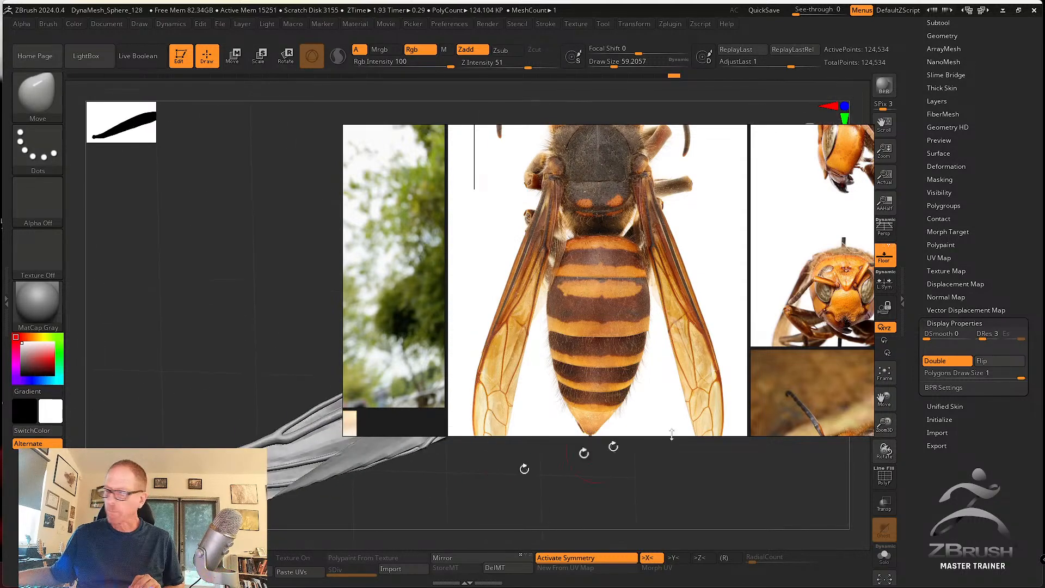
left_click(958, 363)
left_click_drag(618, 518, 562, 473)
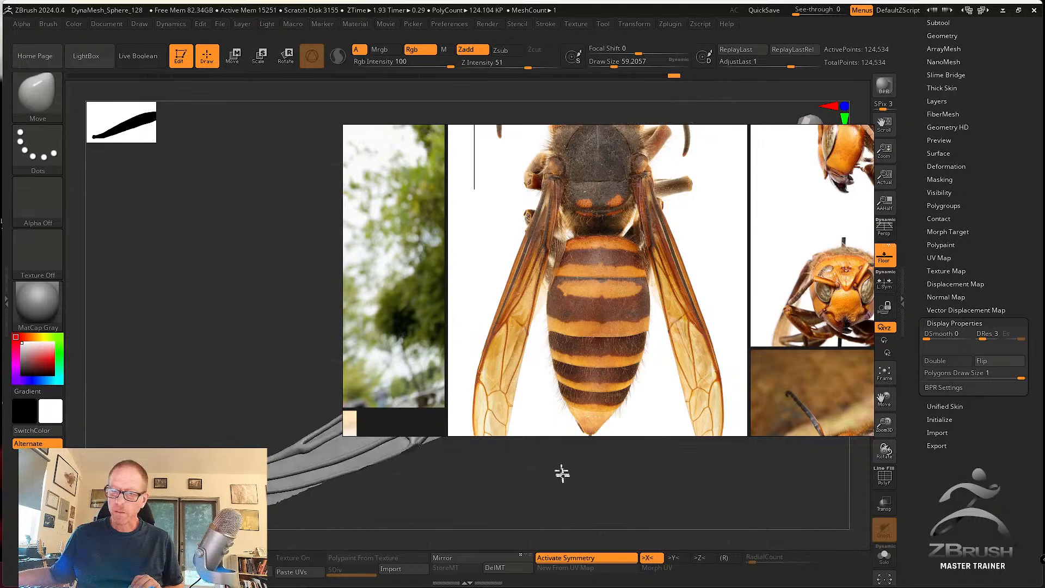
left_click(947, 360)
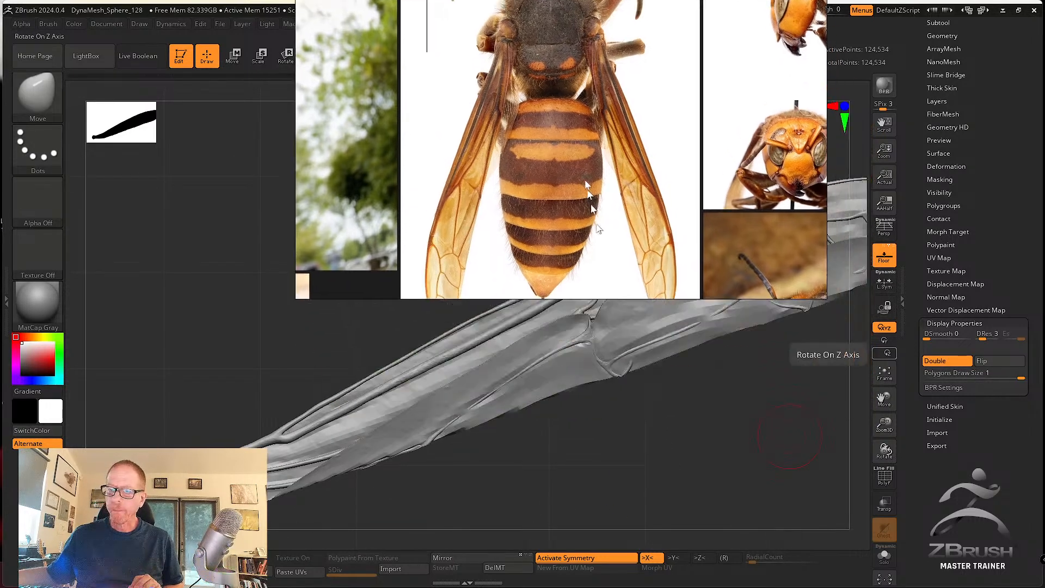
Place the reference photo above the wing model and examine the folded wing's outline, fold edge and veins against it.
left_click_drag(586, 186, 527, 117)
left_click_drag(731, 421, 685, 384)
scroll(522, 137, "up", 5)
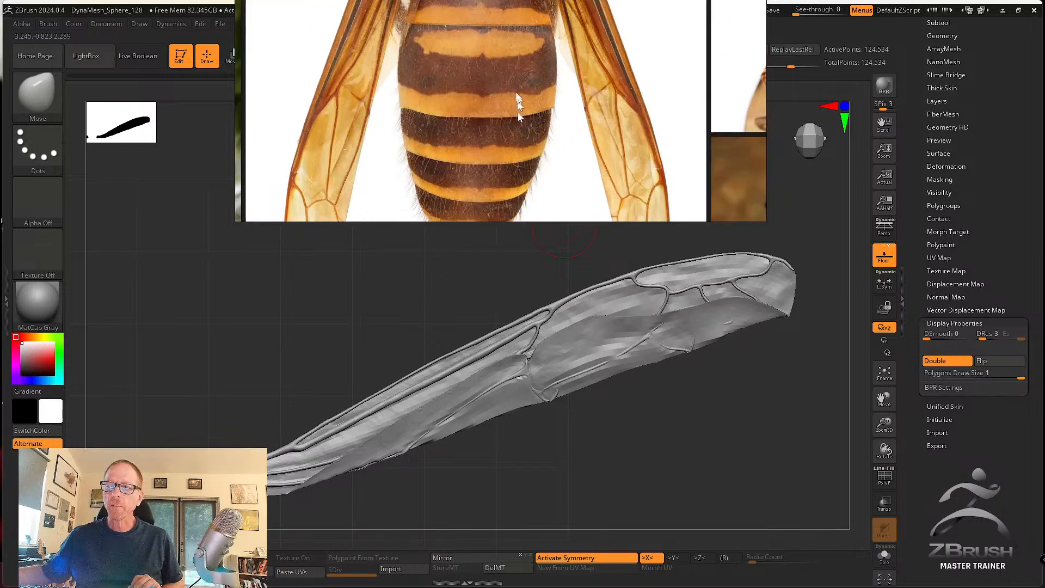
scroll(492, 82, "down", 3)
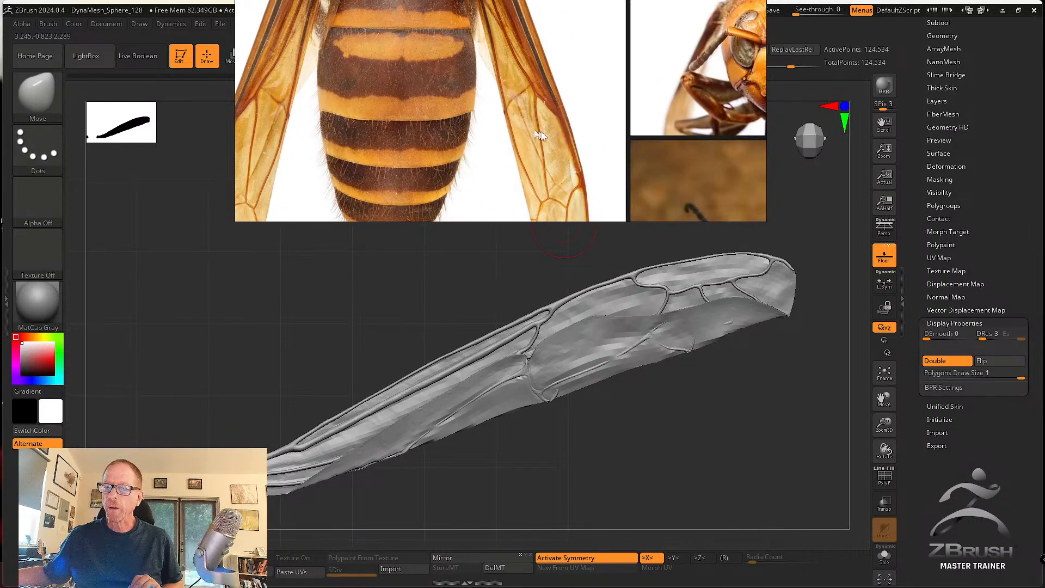
scroll(571, 112, "down", 3)
scroll(571, 142, "up", 6)
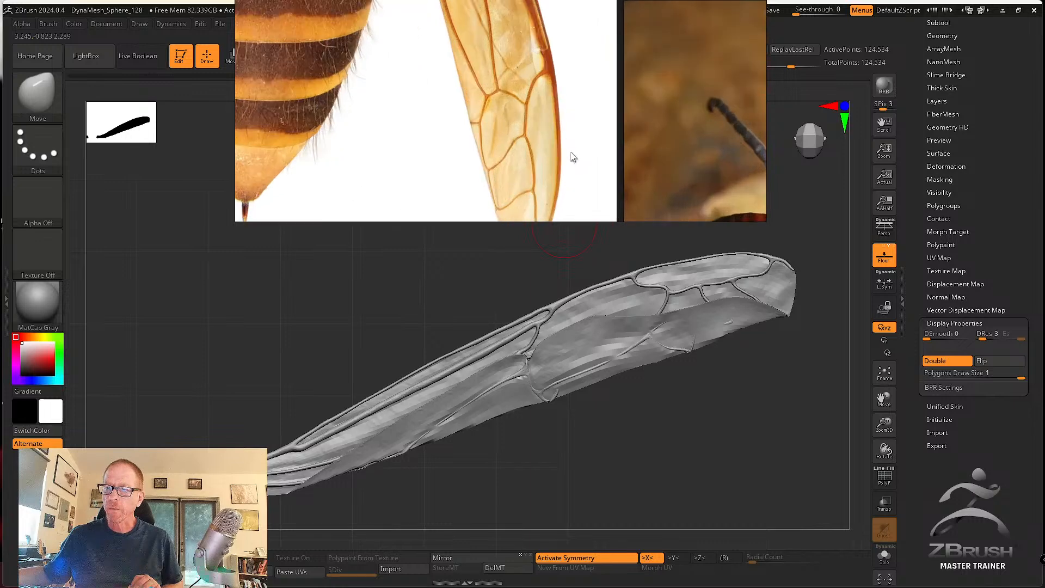
scroll(530, 130, "down", 4)
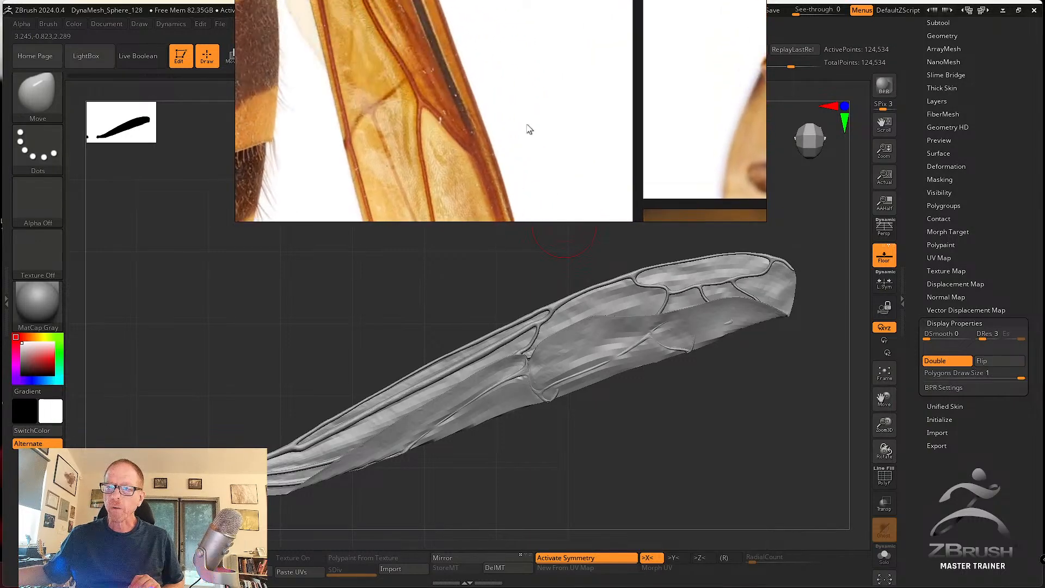
scroll(530, 131, "down", 3)
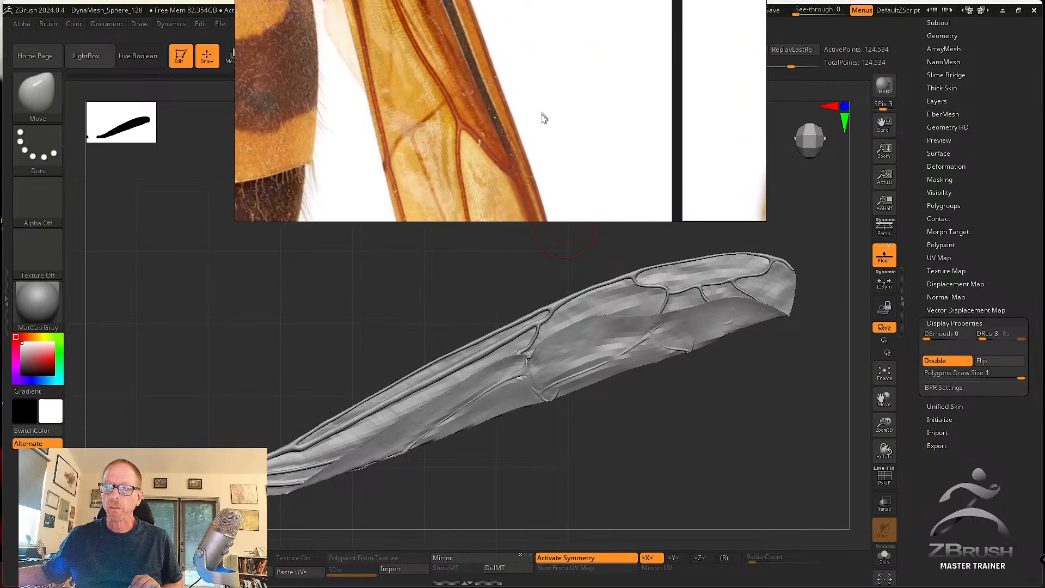
scroll(534, 80, "down", 4)
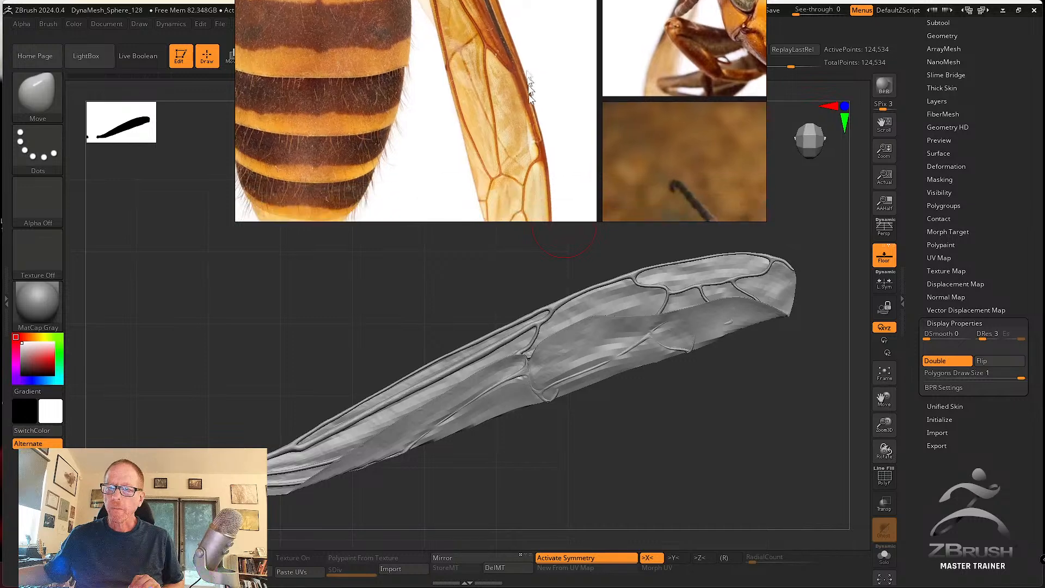
Zoom in on the reference wing photo and roll the undo history back to the masked, unfolded wing.
scroll(513, 95, "up", 2)
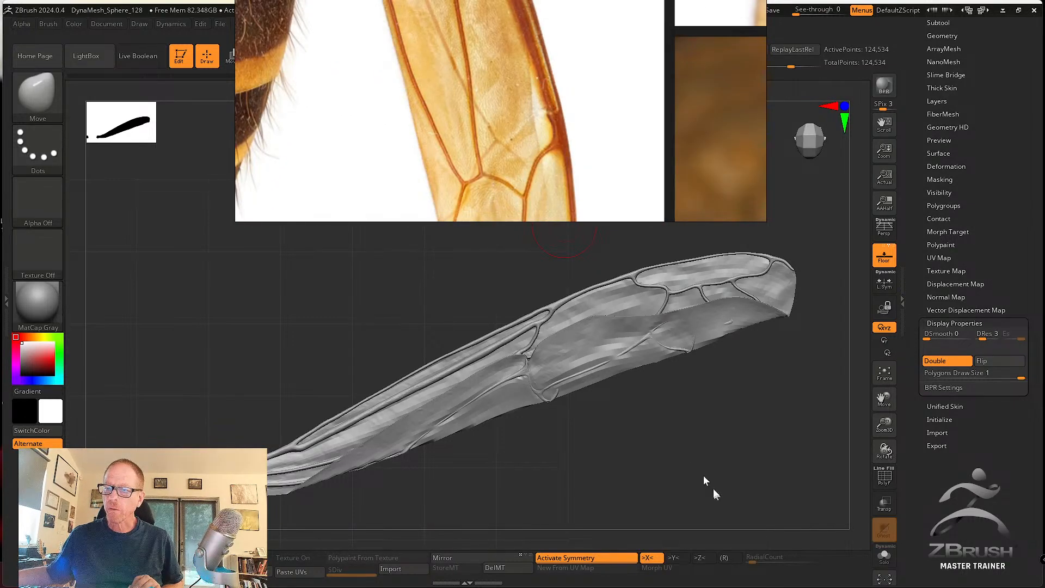
key("ctrl")
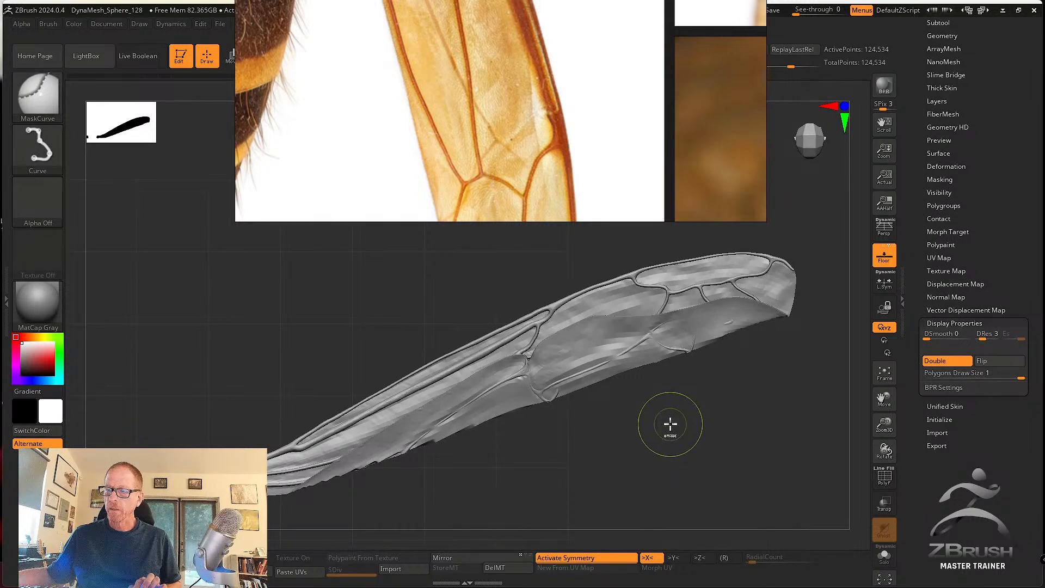
key("ctrl+z")
key("ctrl+z")
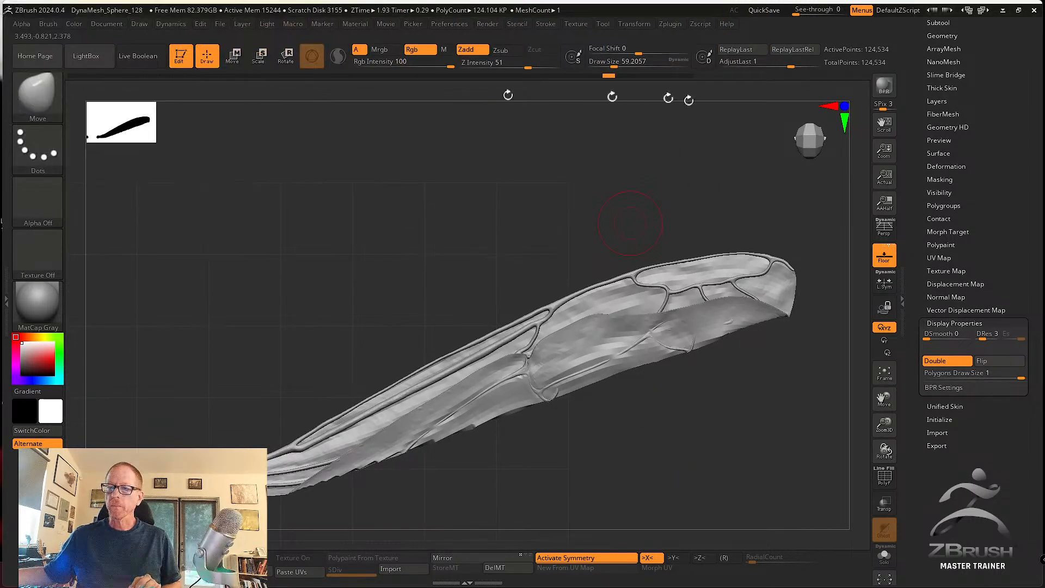
mouse_move(563, 78)
left_mouse_down()
mouse_move(152, 89)
mouse_move(167, 88)
left_mouse_up()
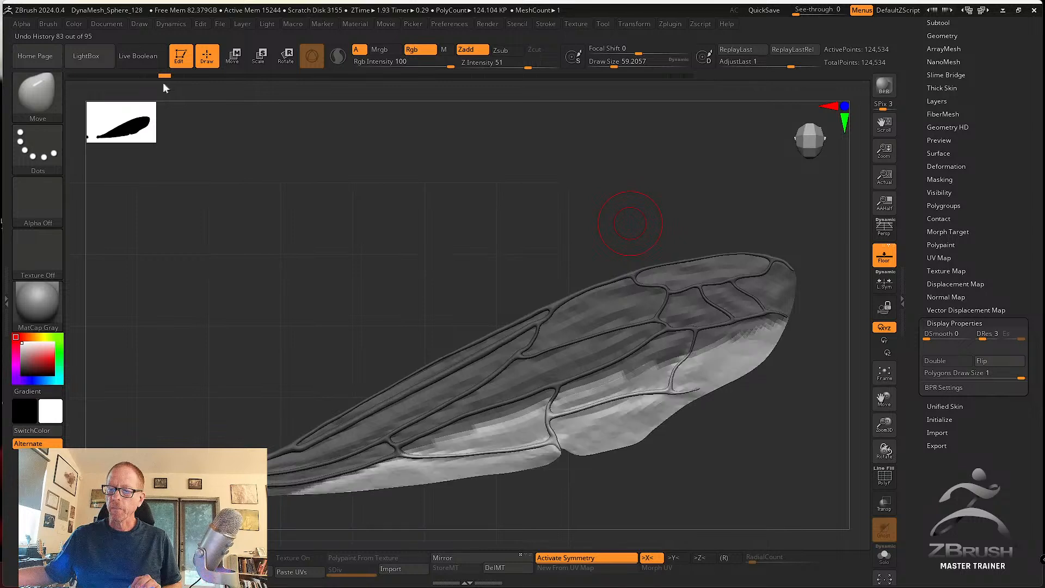
Delete the wing's existing morph target and store a new one from the unfolded shape.
left_click(498, 565)
left_click(462, 567)
mouse_move(660, 505)
left_mouse_down()
mouse_move(651, 492)
mouse_move(662, 491)
left_mouse_up()
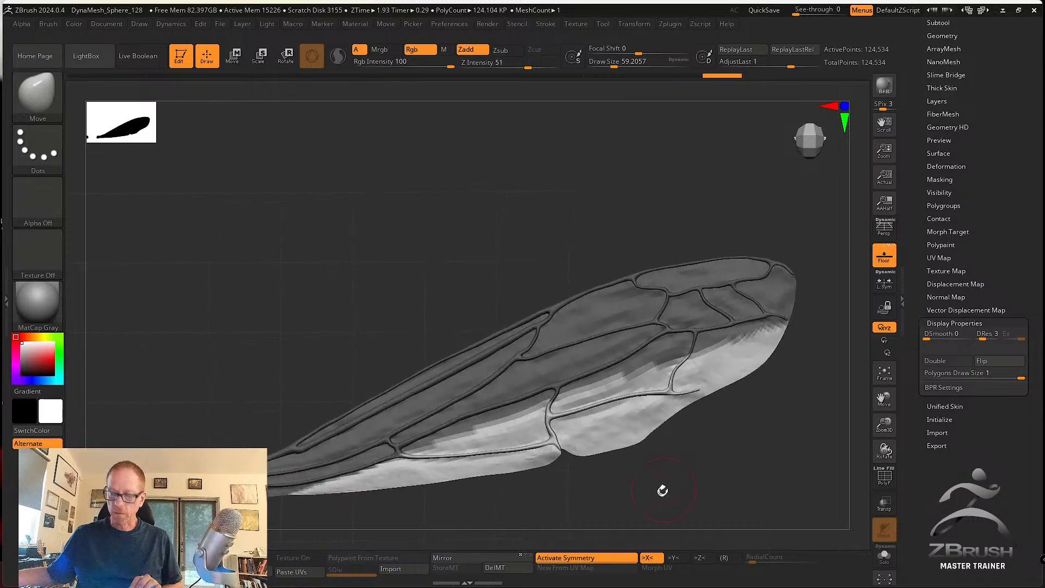
Rotate the unmasked trailing area beneath the wing with the gizmo and turn on Double display.
key("w")
left_click_drag(674, 452, 677, 463)
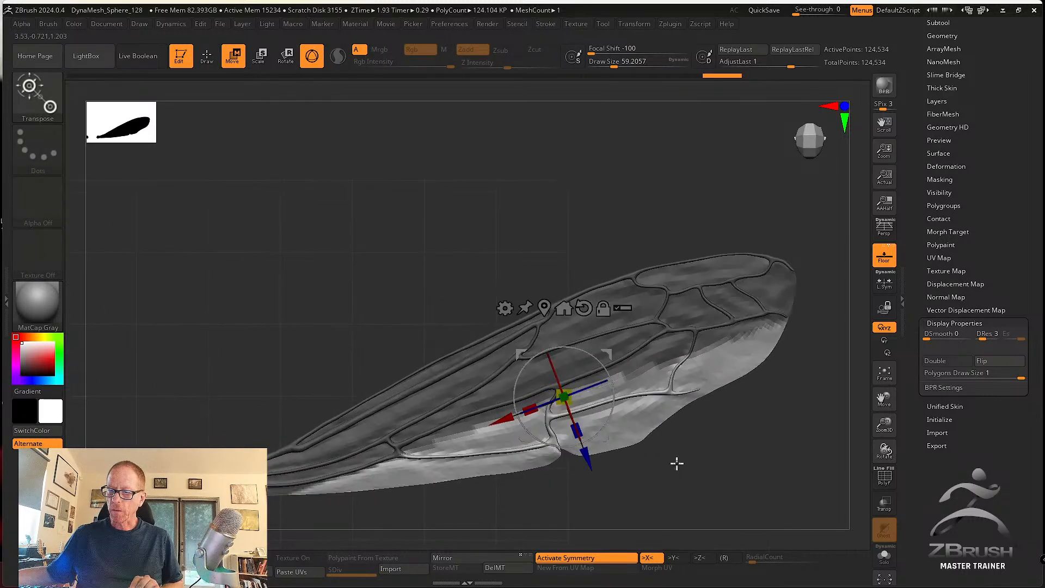
left_click_drag(554, 377, 568, 447)
left_click_drag(655, 467, 707, 428)
left_click_drag(619, 412, 621, 414)
left_click_drag(760, 430, 710, 347, "alt")
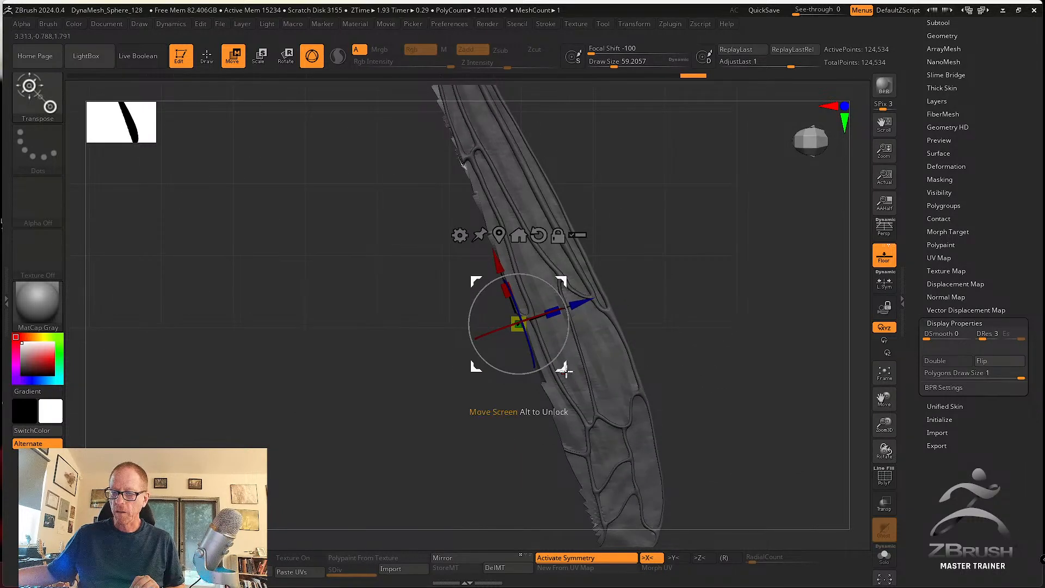
Slide the folded trailing flap across the wing's width with the gizmo to adjust its position under the wing.
left_click_drag(565, 371, 653, 407)
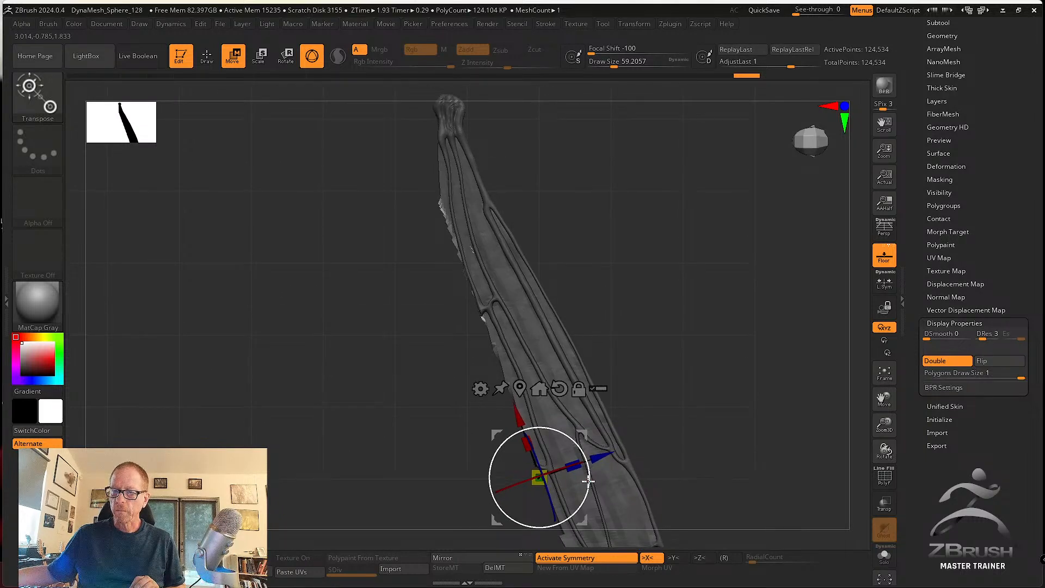
left_click_drag(604, 458, 684, 375)
left_click_drag(557, 285, 555, 286)
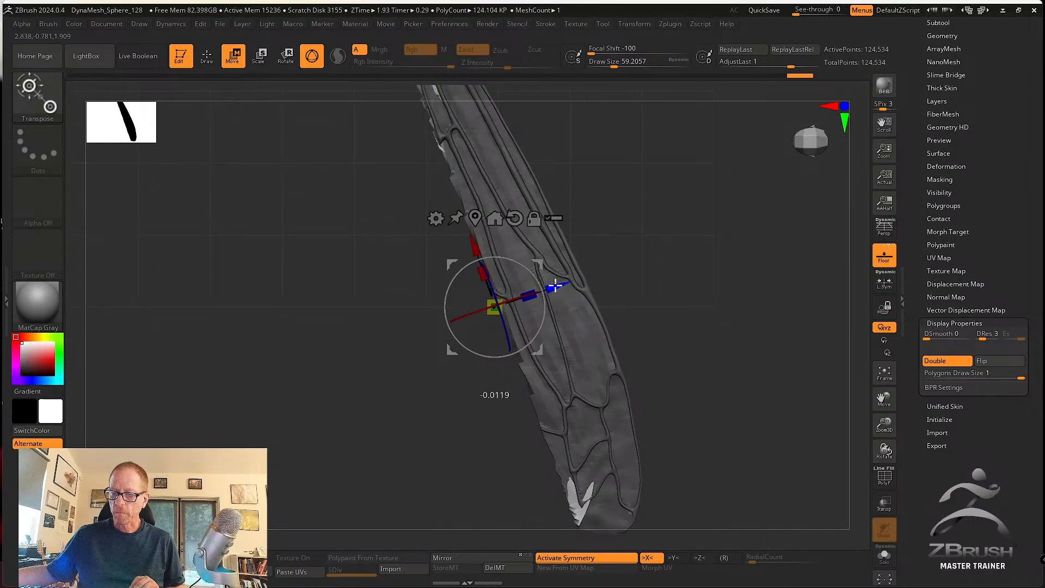
Tilt and vertically shift the folded flap so it lies close against the wing's underside, and clear the mask.
left_click_drag(614, 326, 591, 398)
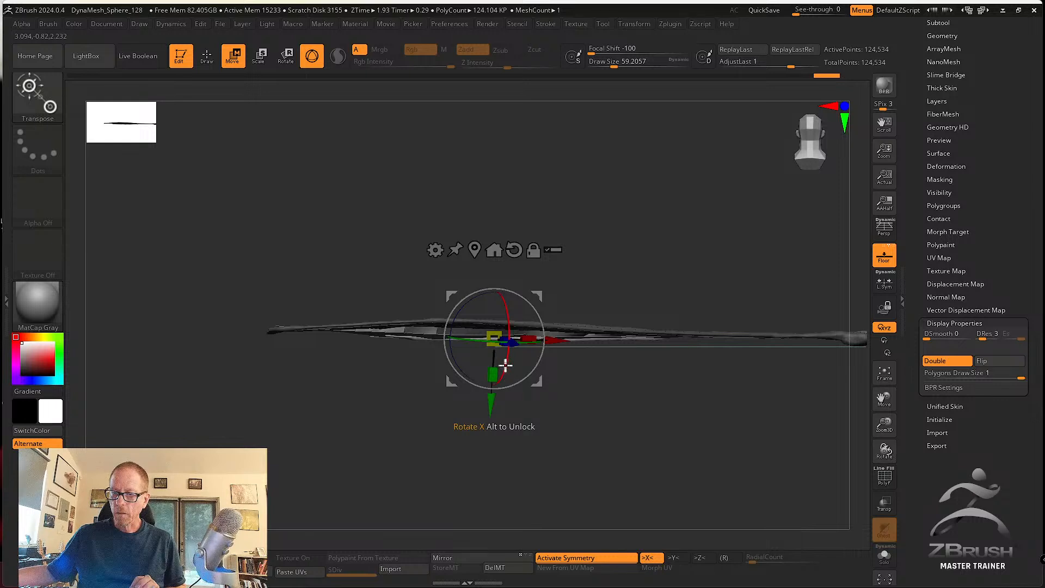
left_click_drag(535, 372, 536, 373)
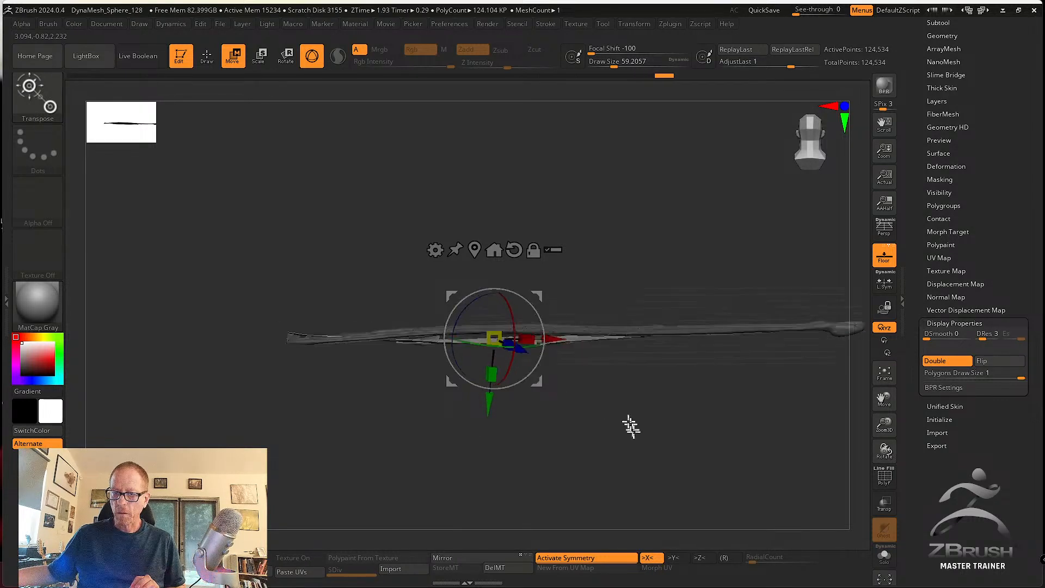
mouse_move(625, 424)
left_mouse_down()
mouse_move(637, 485)
mouse_move(615, 437)
left_mouse_up()
left_click_drag(481, 316, 480, 316)
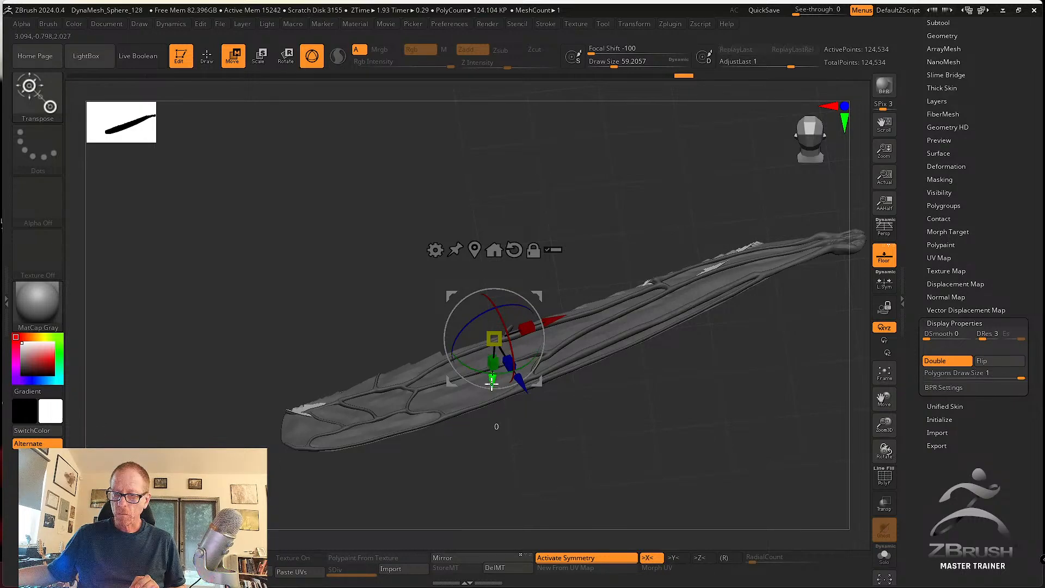
left_click_drag(491, 384, 491, 383)
mouse_move(620, 436)
left_mouse_down()
mouse_move(718, 474)
mouse_move(680, 439)
mouse_move(630, 446)
mouse_move(690, 483)
left_mouse_up()
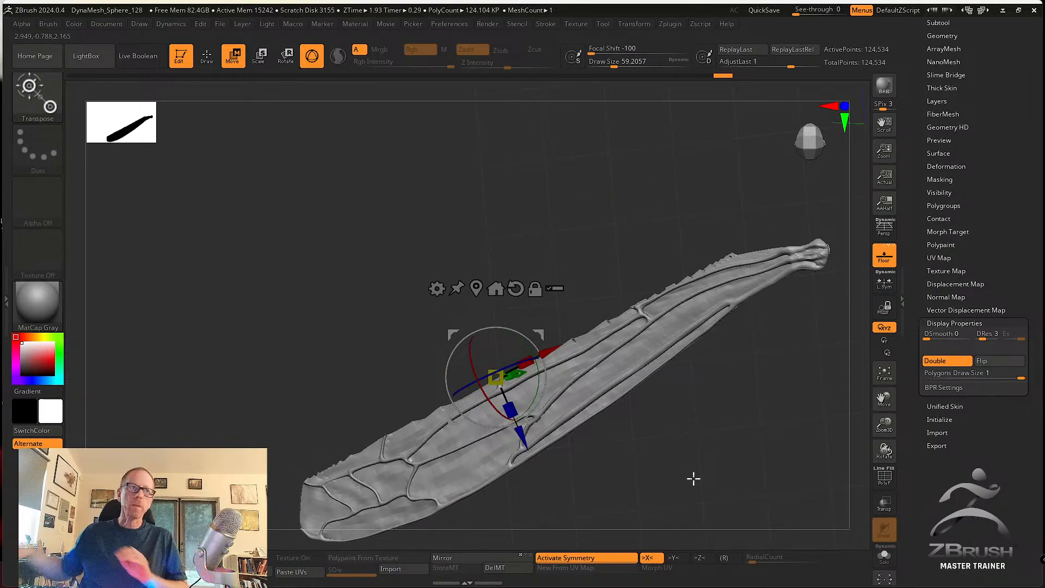
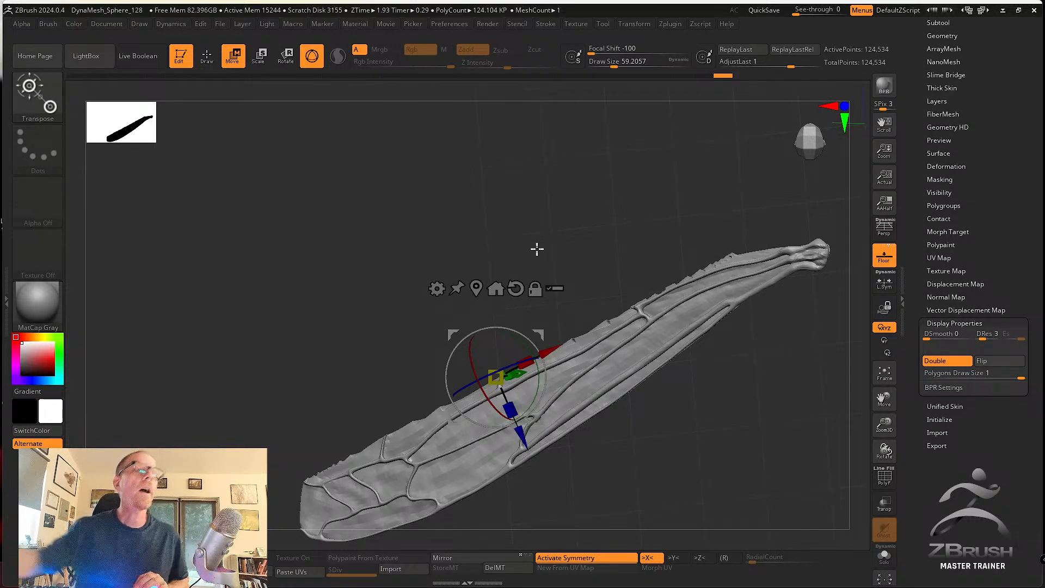
Return to Draw mode, enlarge the Draw Size to about 71, and smooth the jagged folded edge from the wing base to mid-wing.
left_click_drag(303, 246, 708, 448)
left_click(207, 56)
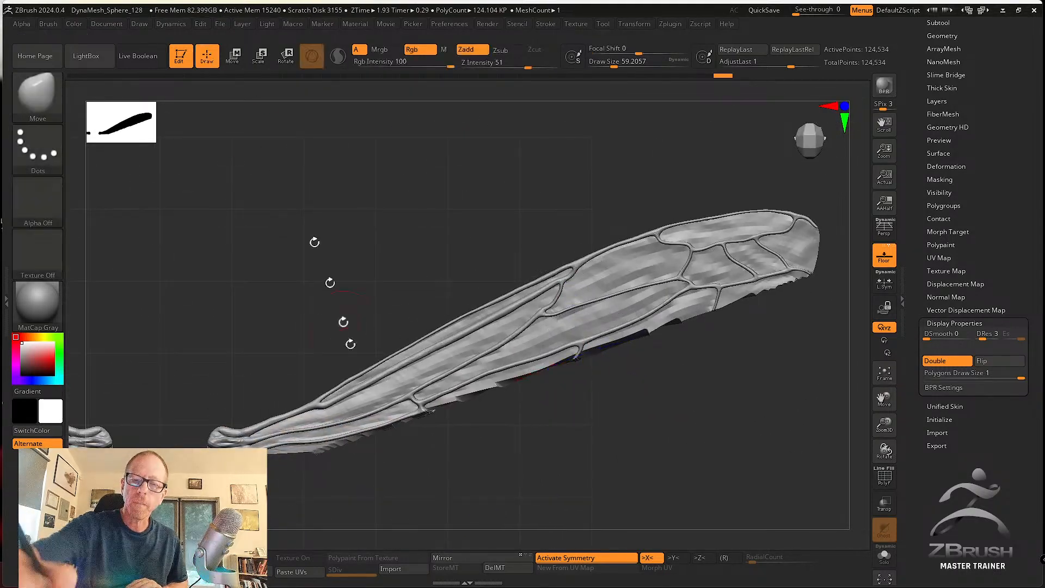
key("s")
left_click_drag(360, 467, 370, 467)
key("shift")
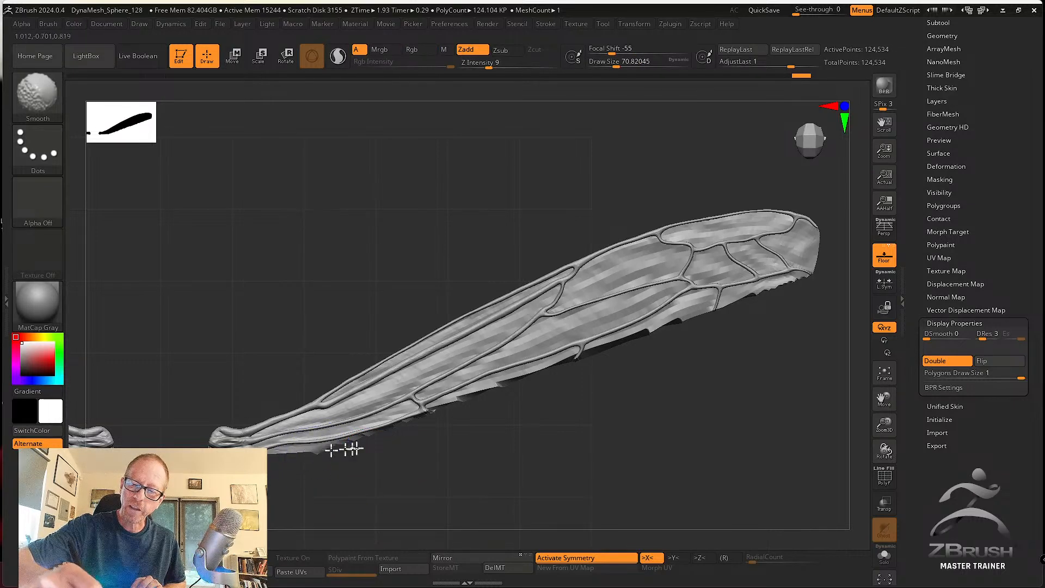
left_click_drag(353, 448, 373, 421)
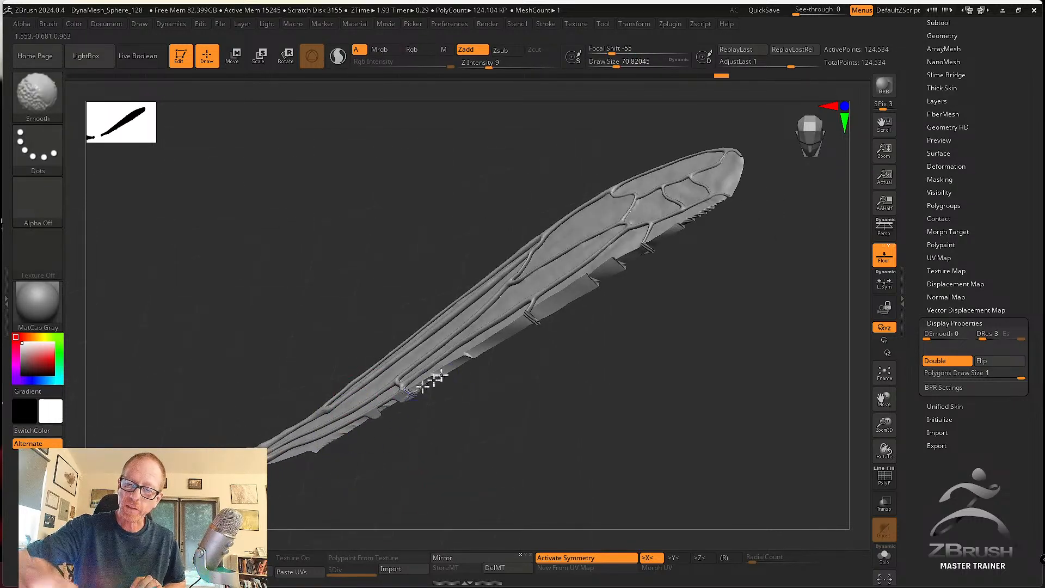
left_click_drag(516, 354, 551, 338)
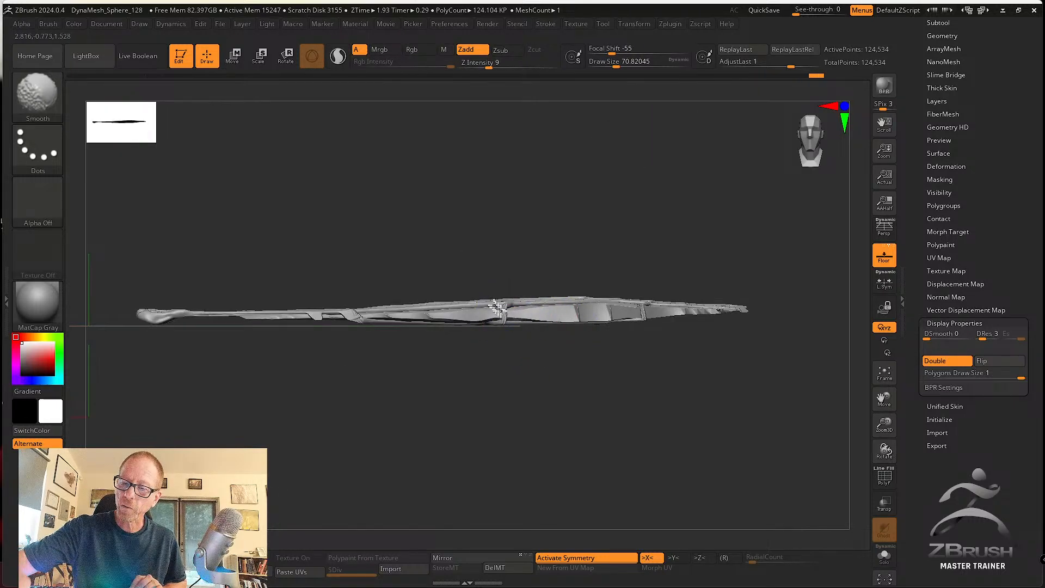
Smooth the stepped folded edge along the outer half of the wing up to the tip.
left_click_drag(548, 243, 536, 397, "alt")
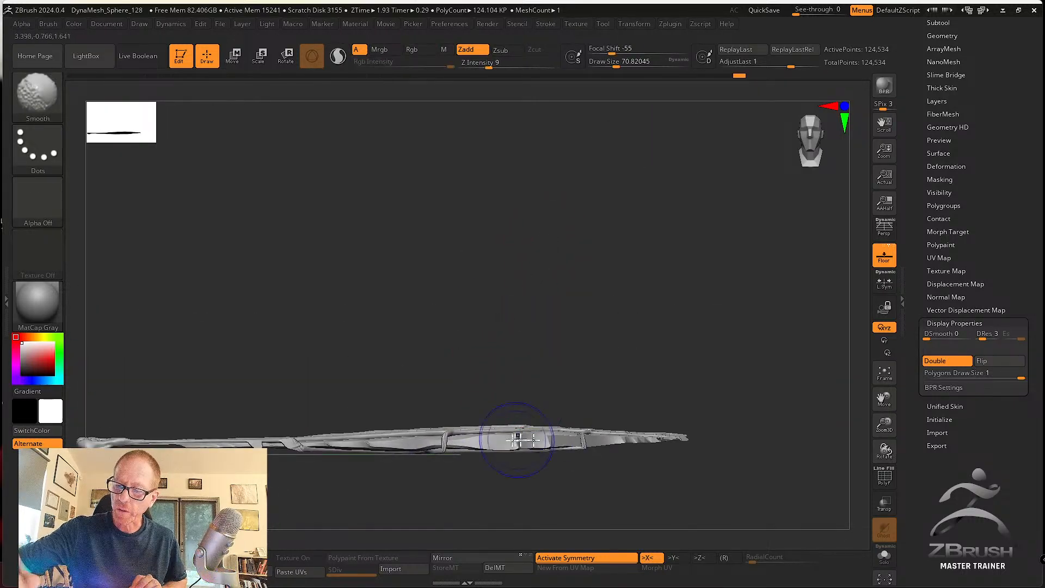
left_click_drag(568, 438, 630, 414)
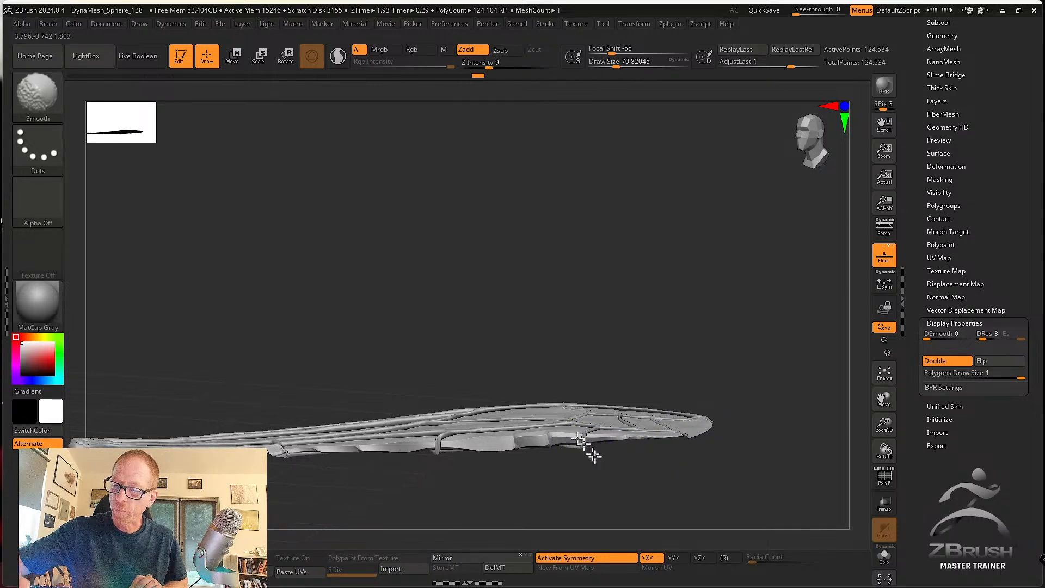
left_click_drag(606, 467, 650, 542, "alt")
key("shift")
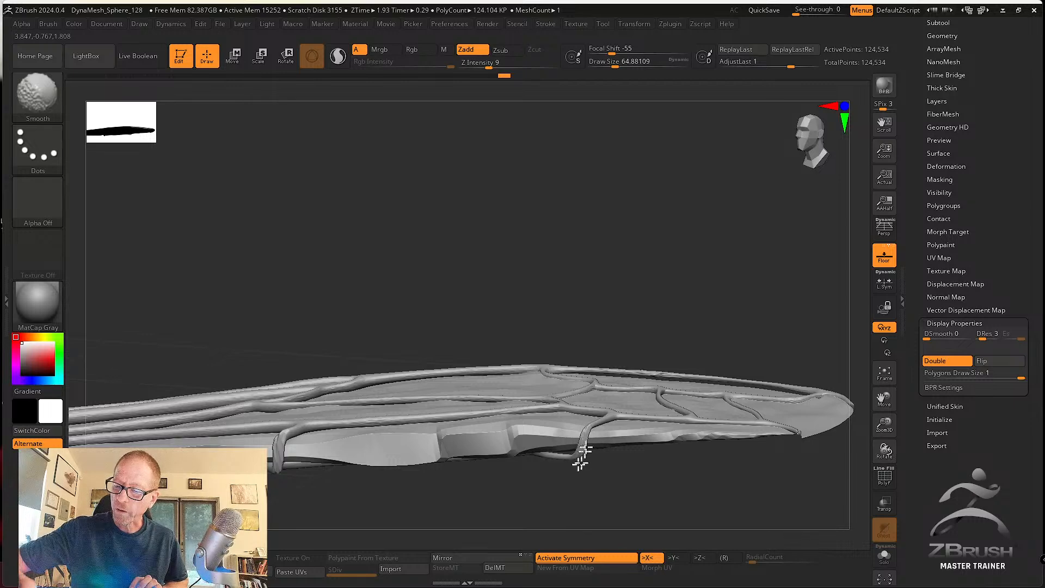
mouse_move(580, 462)
left_mouse_down()
mouse_move(595, 455)
mouse_move(566, 479)
left_mouse_up()
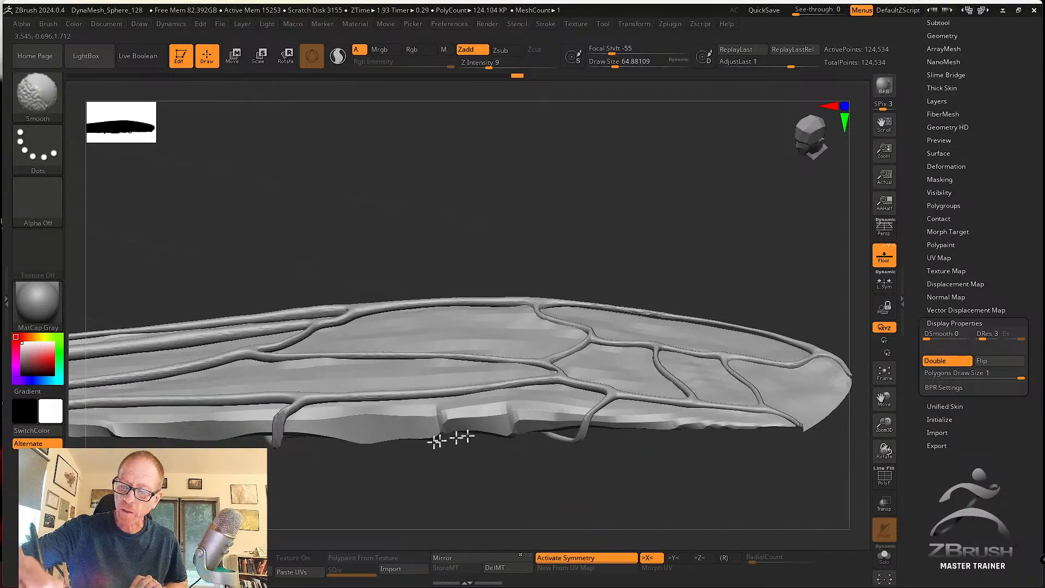
mouse_move(435, 440)
left_mouse_down("shift")
mouse_move(452, 432)
mouse_move(433, 422)
left_mouse_up("shift")
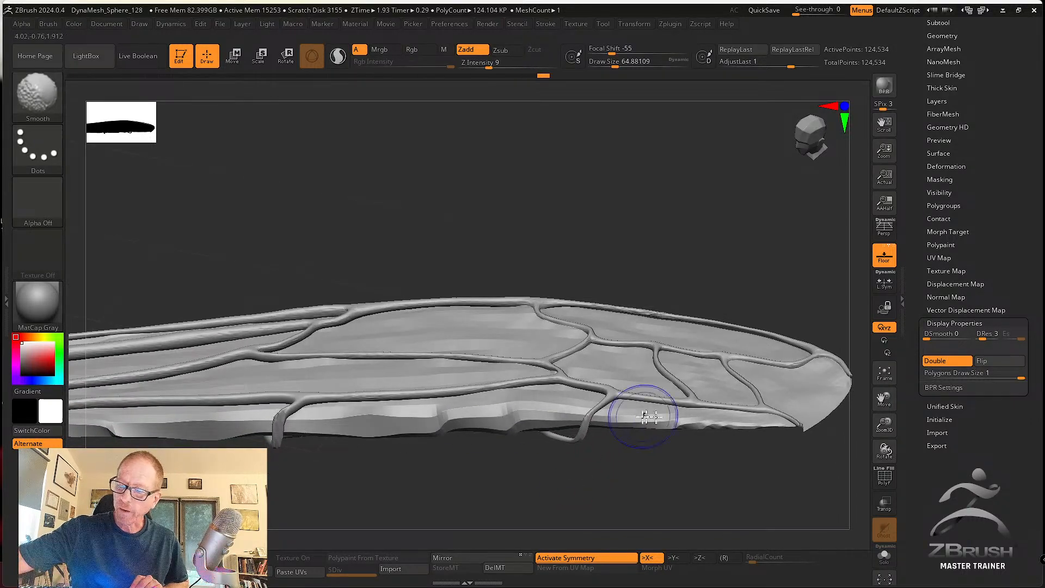
left_click_drag(732, 432, 583, 420)
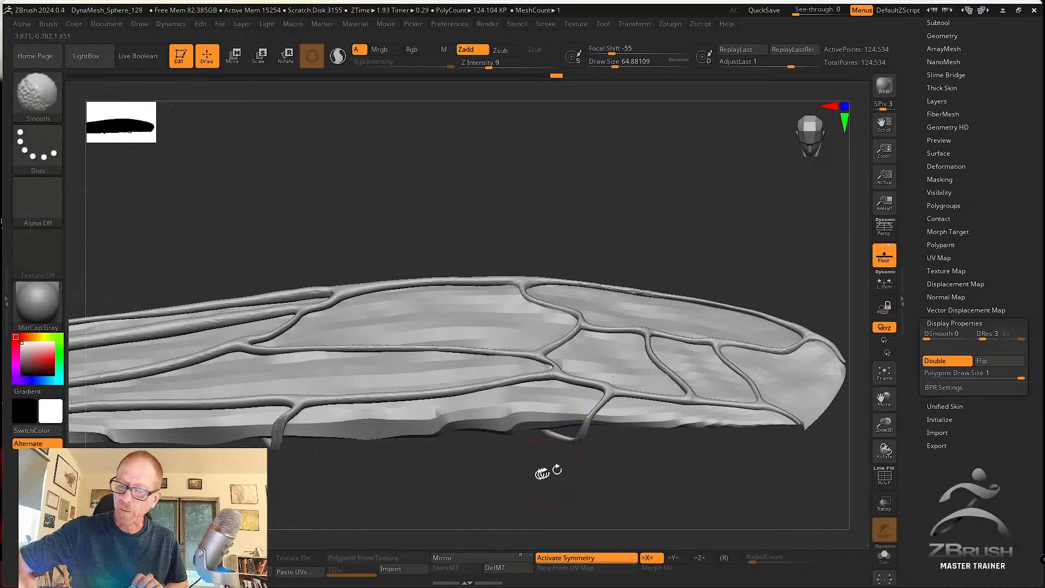
Smooth the folded edge and the cross vein on the inner part of the wing near the base.
left_click_drag(542, 473, 595, 478, "alt")
left_click_drag(409, 445, 582, 476, "alt")
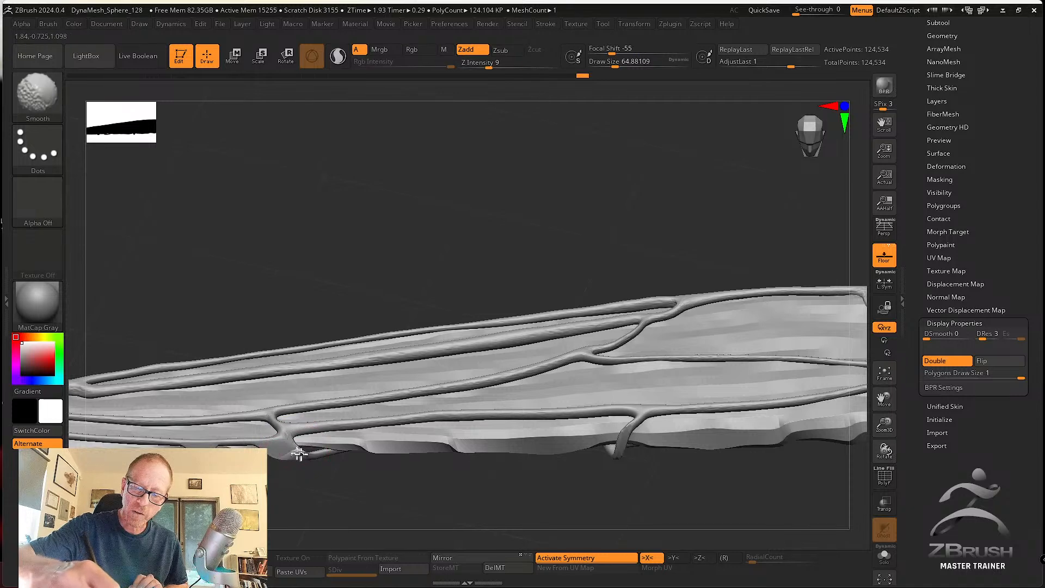
left_click_drag(269, 480, 338, 462, "alt")
mouse_move(257, 438)
left_mouse_down("shift")
mouse_move(275, 444)
mouse_move(320, 280)
mouse_move(310, 243)
mouse_move(315, 336)
mouse_move(331, 370)
left_mouse_up("shift")
mouse_move(331, 497)
left_mouse_down()
mouse_move(333, 513)
mouse_move(341, 456)
left_mouse_up()
Switch to the Morph brush and paint over the folded edge and vein near the wing base.
left_click(37, 97)
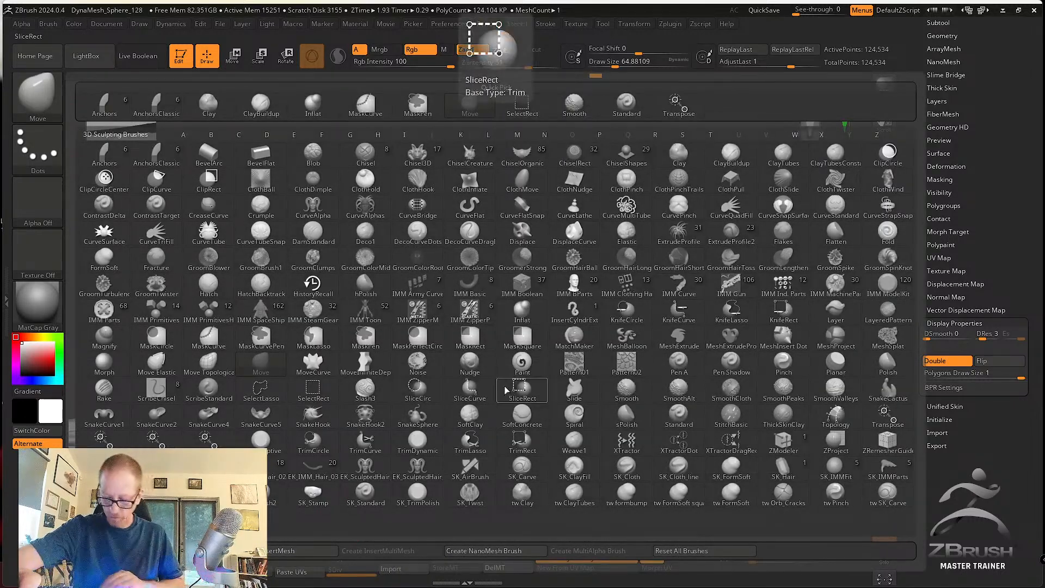
key("m")
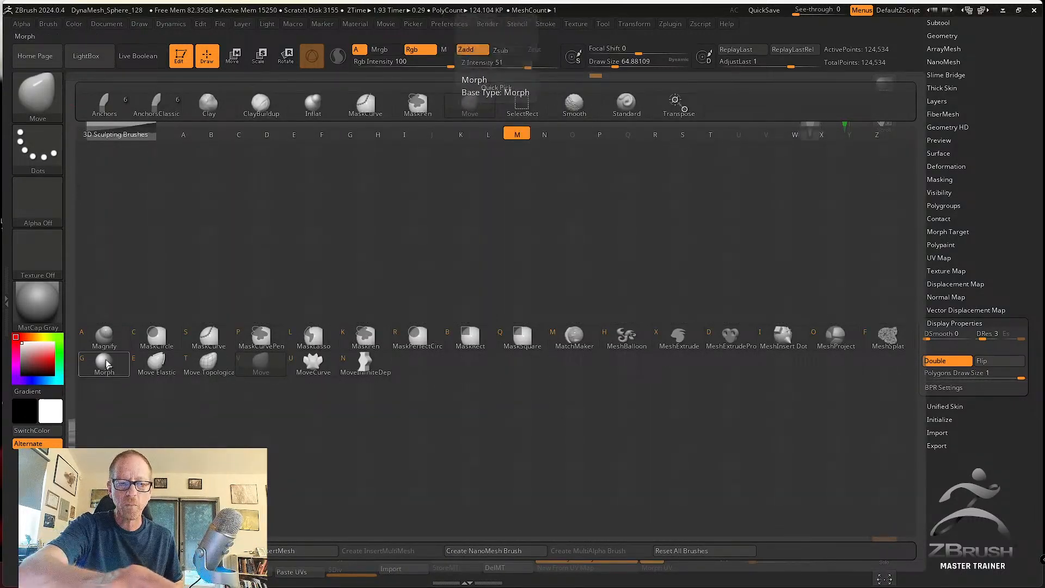
key("g")
left_click_drag(308, 259, 313, 366)
mouse_move(289, 420)
left_mouse_down("shift")
mouse_move(293, 435)
mouse_move(435, 450)
mouse_move(396, 433)
mouse_move(416, 445)
mouse_move(443, 408)
mouse_move(399, 445)
left_mouse_up("shift")
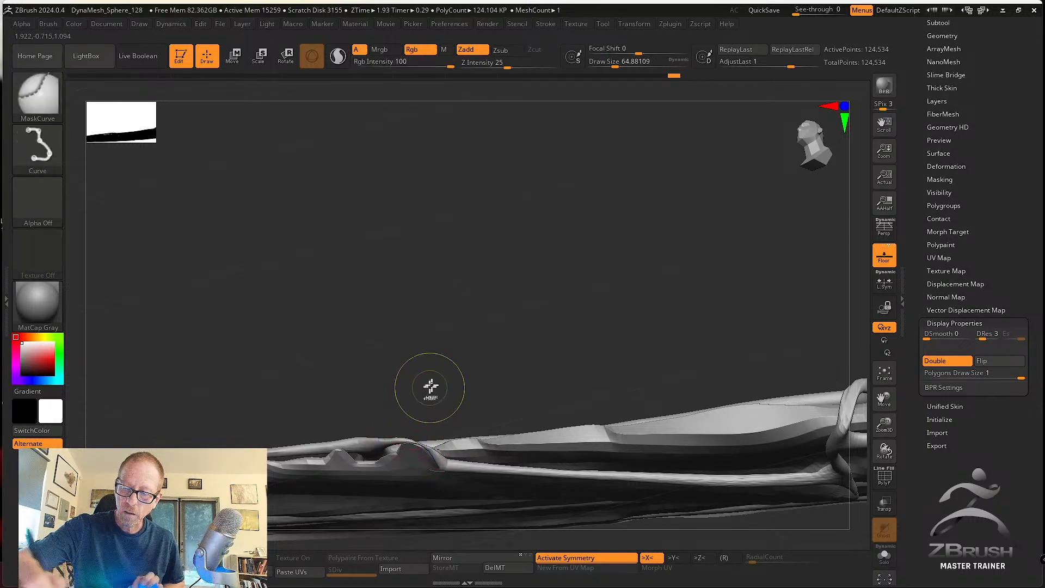
Undo the last stroke and smooth the wavy folded edge between the inner and mid-wing cross veins.
left_click_drag(462, 366, 443, 432)
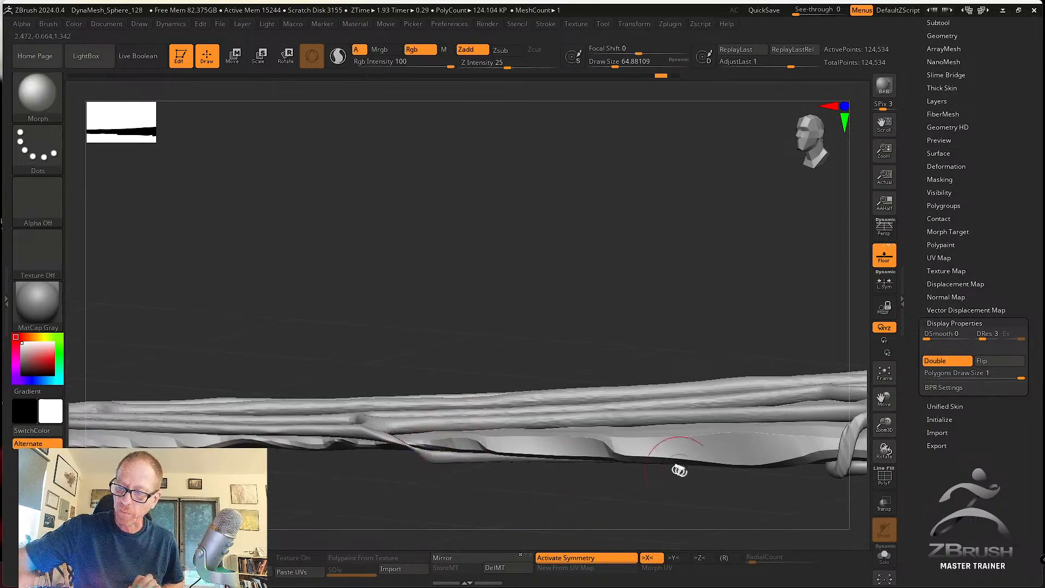
left_click_drag(678, 469, 588, 469, "alt")
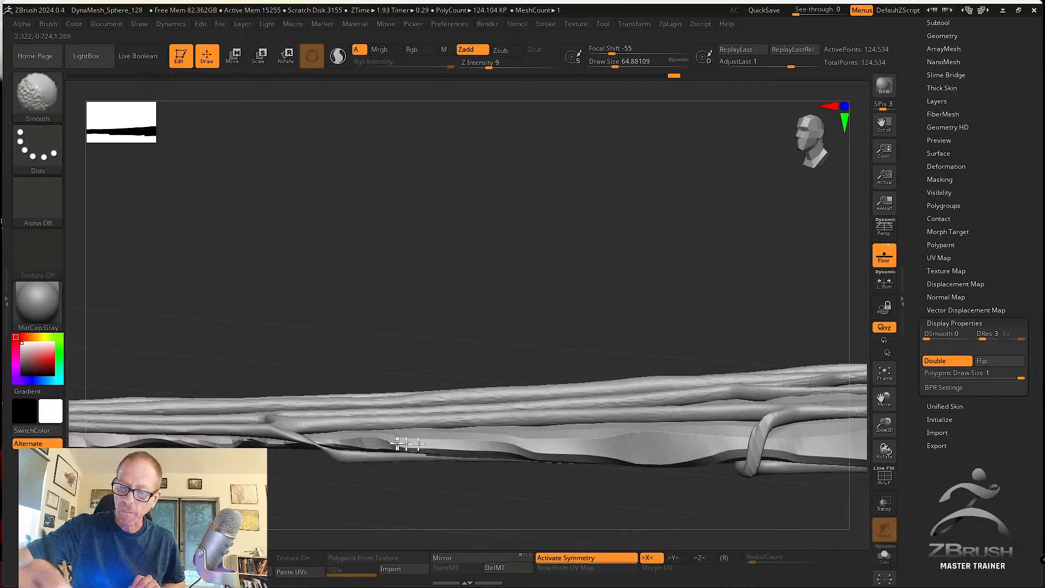
left_click_drag(529, 447, 643, 450, "shift")
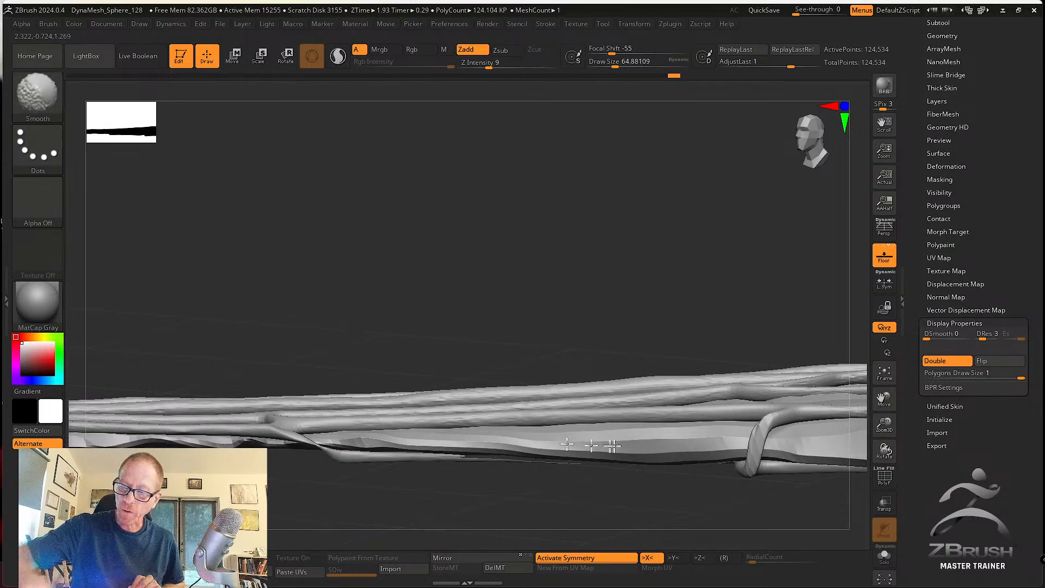
Smooth the mid-wing cross vein where it bends around the folded edge, working from above and below.
left_click_drag(660, 346, 572, 334, "alt")
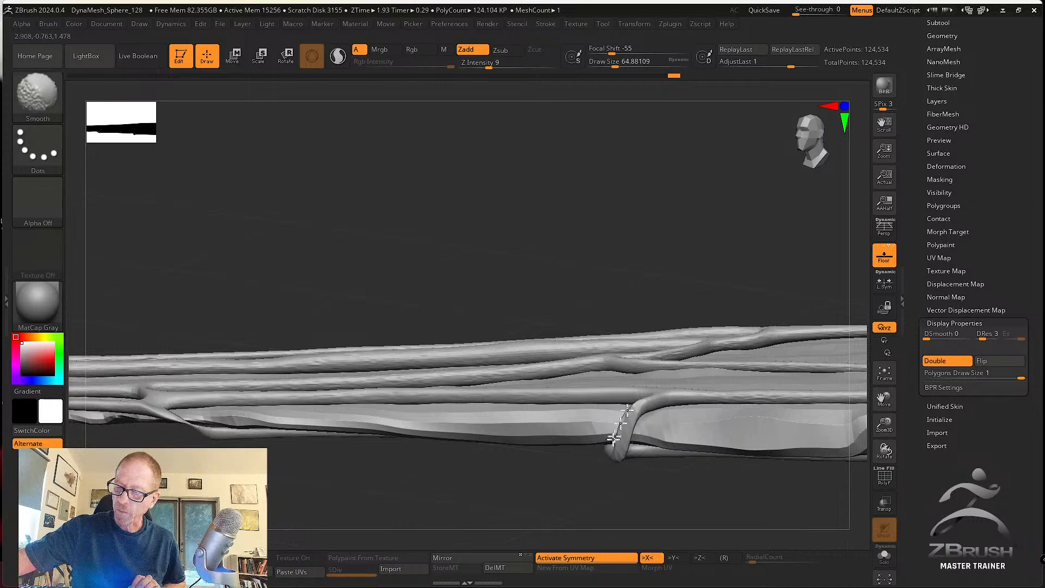
left_click_drag(652, 313, 646, 350)
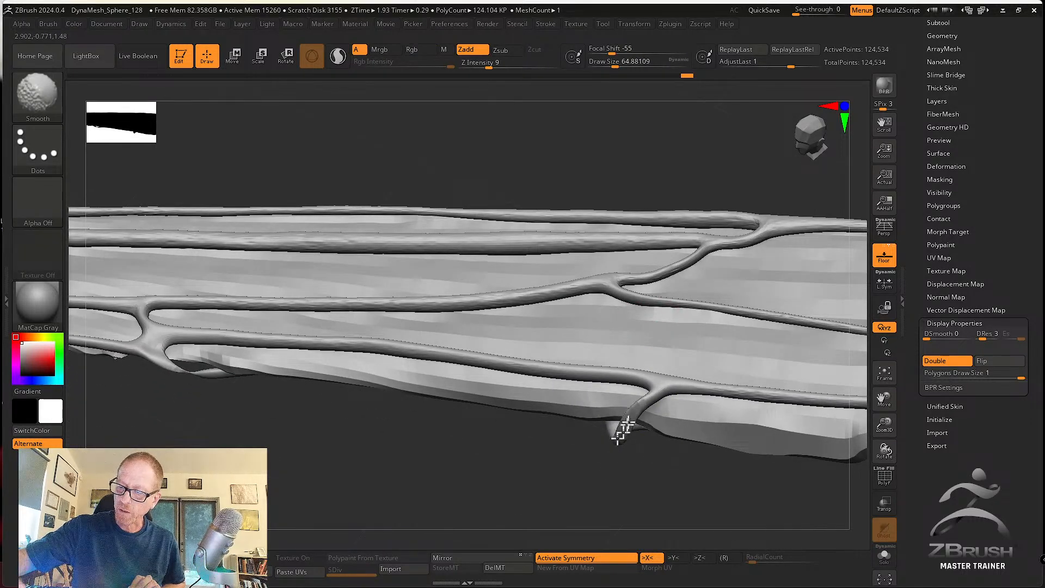
left_click_drag(641, 459, 626, 414)
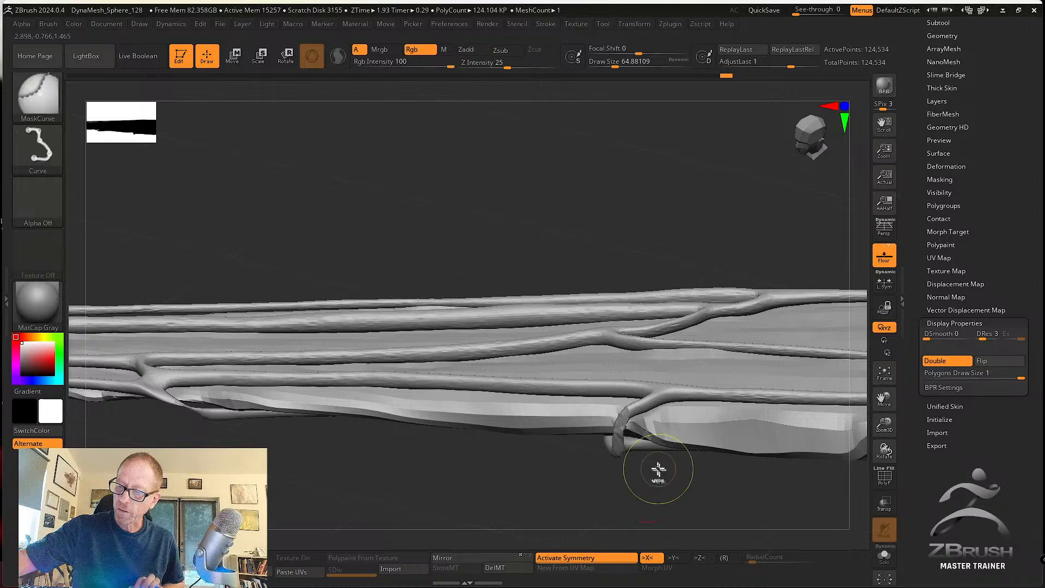
left_click_drag(658, 466, 660, 420)
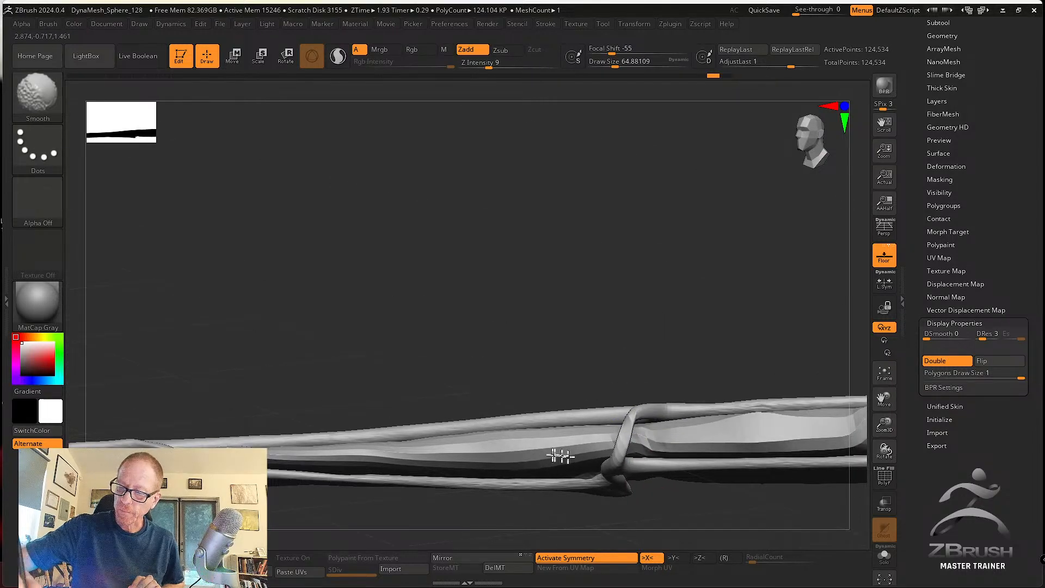
Set the Smooth brush to a draw size of about 94 and Z Intensity 29, and smooth the mid-wing cross vein.
key("s")
left_click_drag(419, 412, 453, 451)
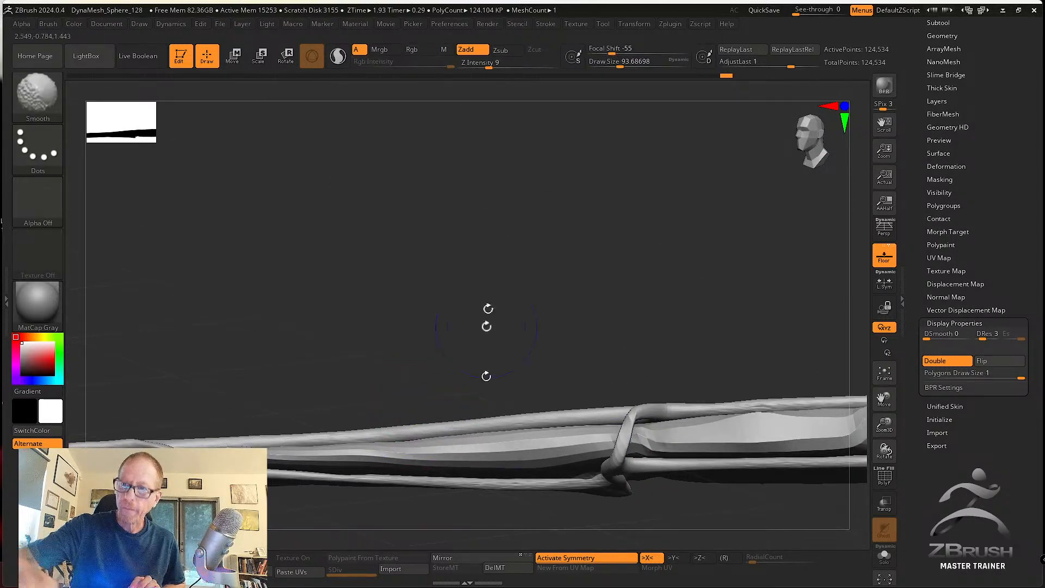
left_click_drag(495, 66, 512, 64)
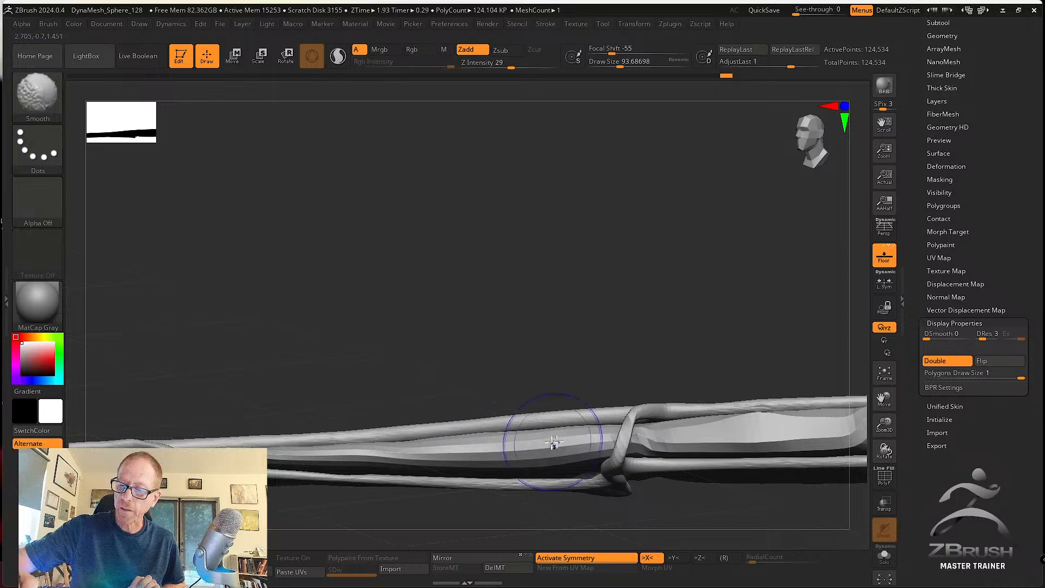
left_click_drag(627, 424, 614, 472, "shift")
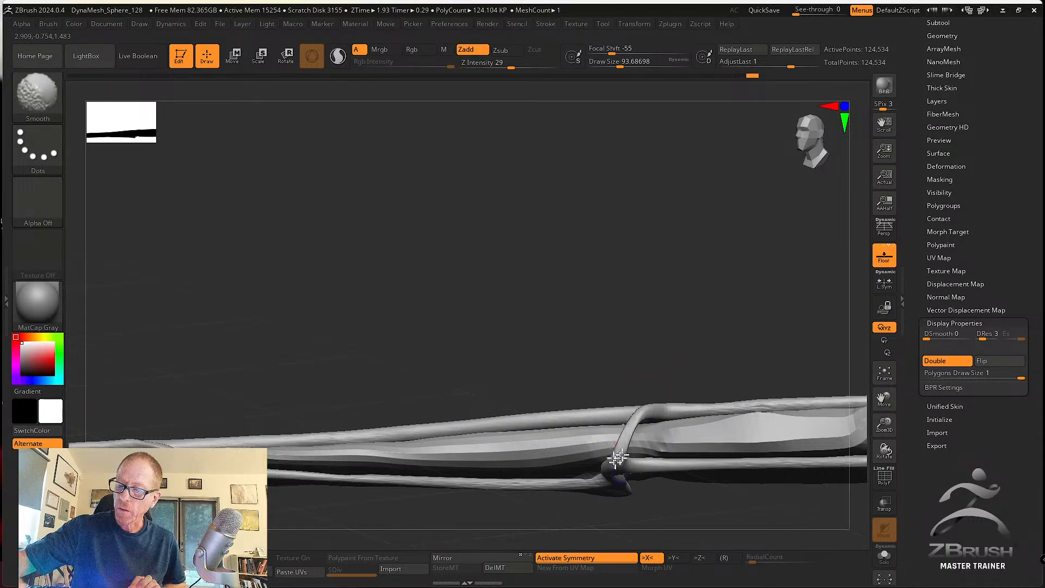
Smooth the folded edge from the mid-wing cross vein outward along the outer half of the wing.
left_click_drag(694, 362, 541, 370, "alt")
left_click_drag(566, 438, 786, 426, "shift")
left_click_drag(725, 346, 471, 347, "alt")
mouse_move(551, 419)
left_mouse_down("shift")
mouse_move(658, 435)
mouse_move(684, 416)
mouse_move(767, 416)
left_mouse_up("shift")
left_click_drag(767, 416, 738, 424, "shift")
mouse_move(759, 357)
left_mouse_down()
mouse_move(772, 445)
mouse_move(688, 419)
left_mouse_up()
left_click_drag(805, 380, 602, 443)
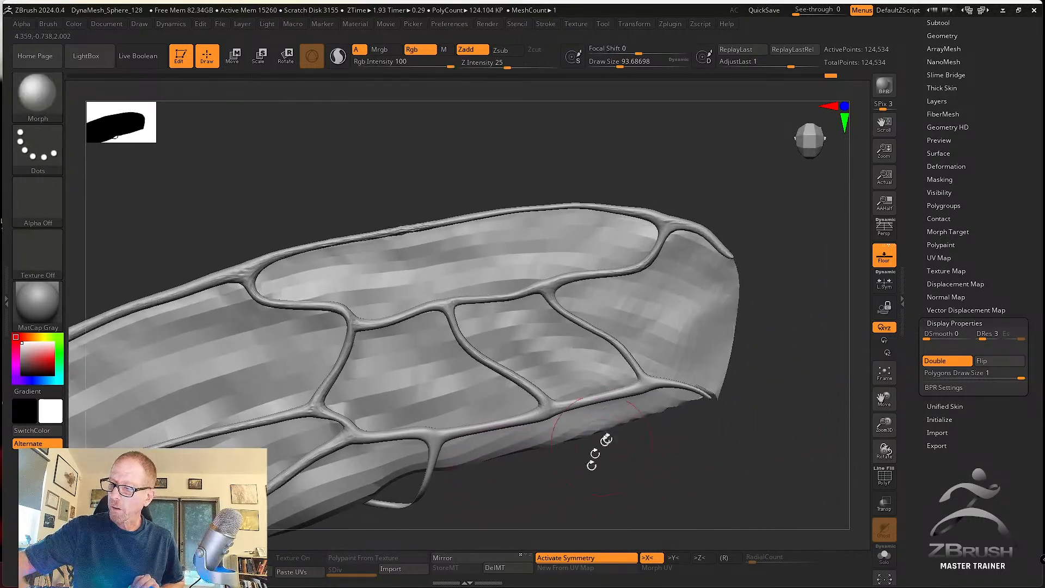
Switch to the Move Topological brush at draw size about 59 and pull the protruding outer cross vein in toward the folded edge.
mouse_move(687, 399)
left_mouse_down("shift")
mouse_move(735, 395)
mouse_move(835, 341)
left_mouse_up("shift")
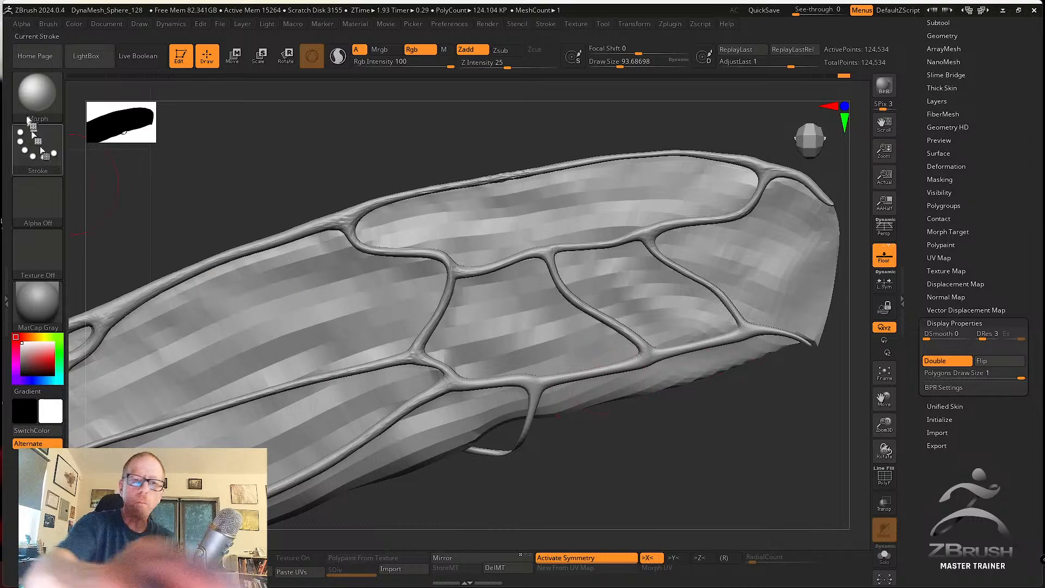
left_click(37, 97)
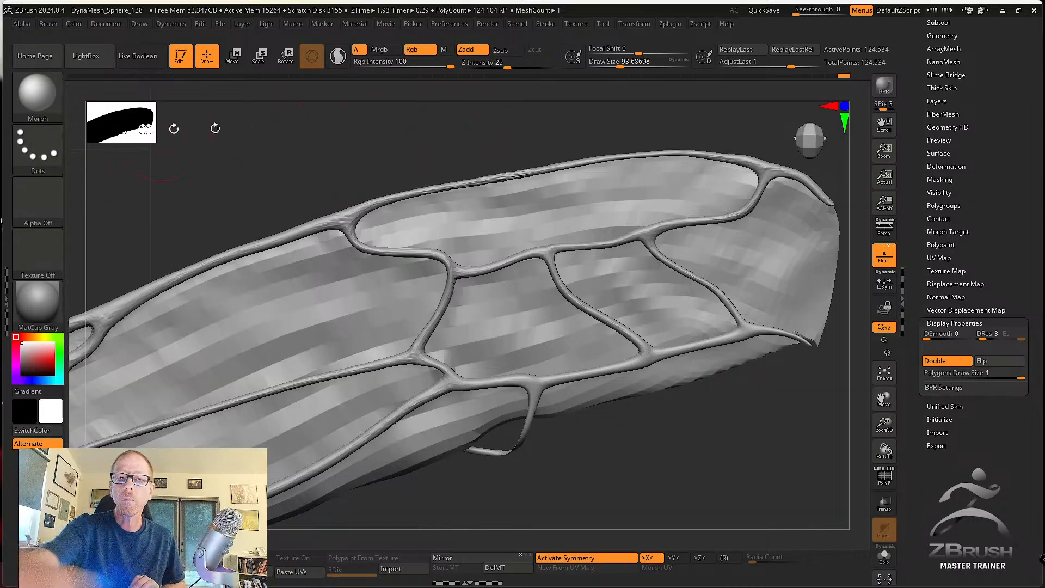
left_click(59, 108)
left_click(422, 103)
key("s")
left_click_drag(523, 442, 507, 446)
key("s")
left_click(54, 103)
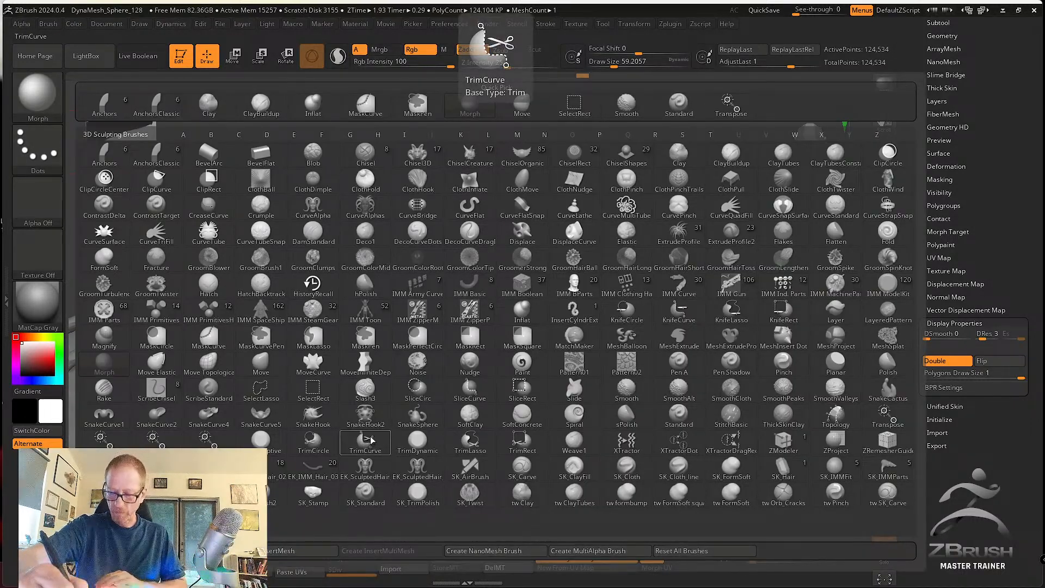
key("m")
key("t")
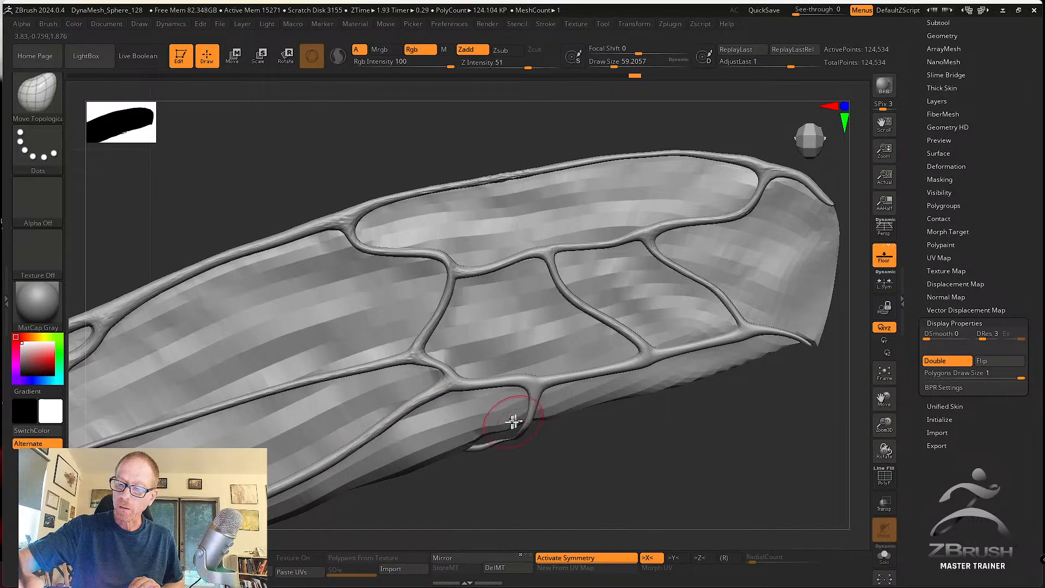
left_click_drag(490, 436, 505, 432)
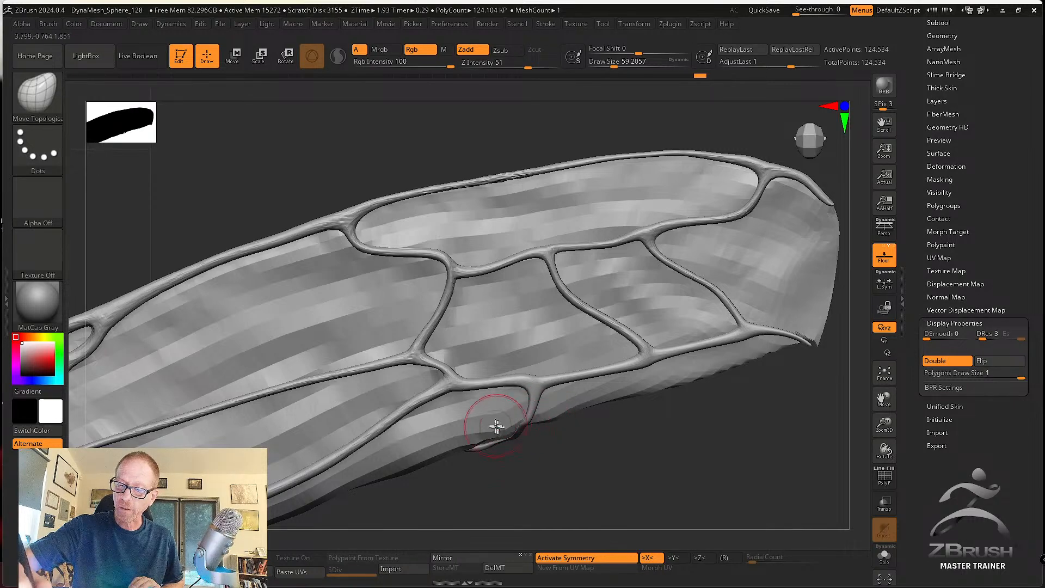
Smooth the bend in the outer cross vein and adjust its course over the fold from lower viewing angles.
key("shift")
mouse_move(509, 440)
right_mouse_down()
mouse_move(539, 446)
mouse_move(509, 424)
mouse_move(531, 420)
mouse_move(497, 444)
right_mouse_up()
key("shift")
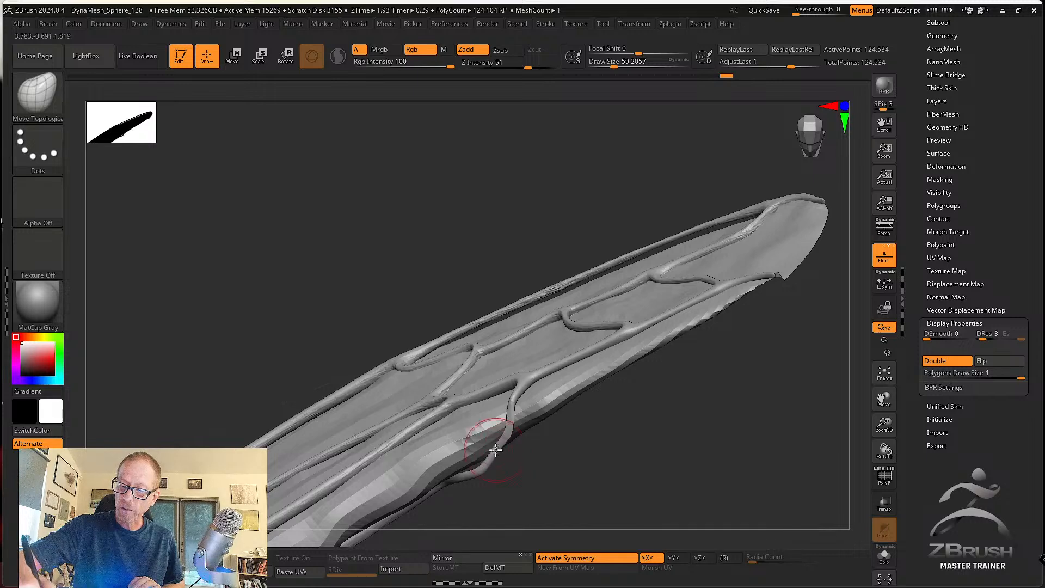
key("shift")
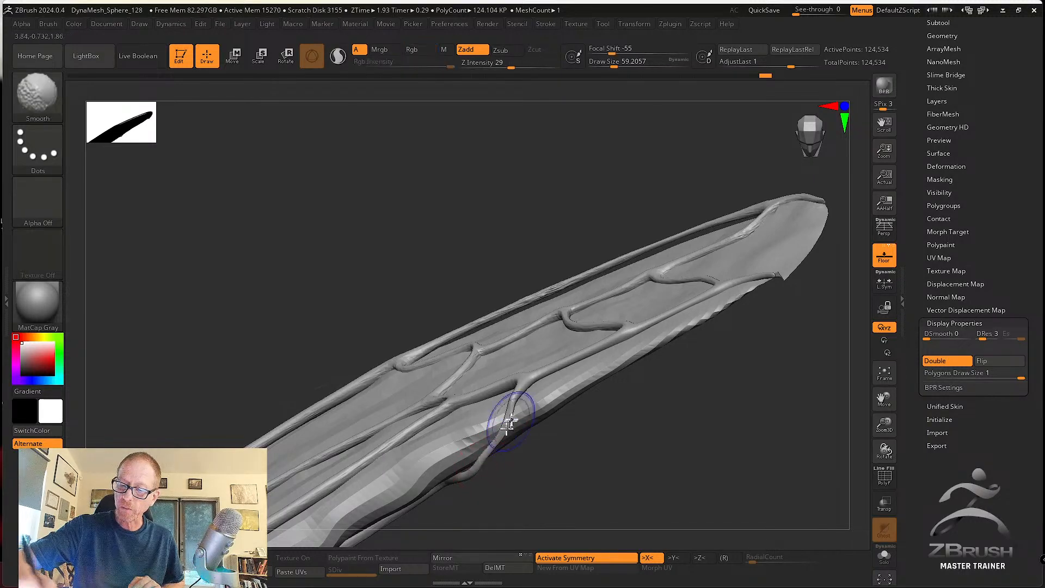
mouse_move(494, 466)
right_mouse_down()
mouse_move(527, 485)
mouse_move(499, 426)
mouse_move(531, 433)
mouse_move(502, 433)
mouse_move(553, 345)
right_mouse_up()
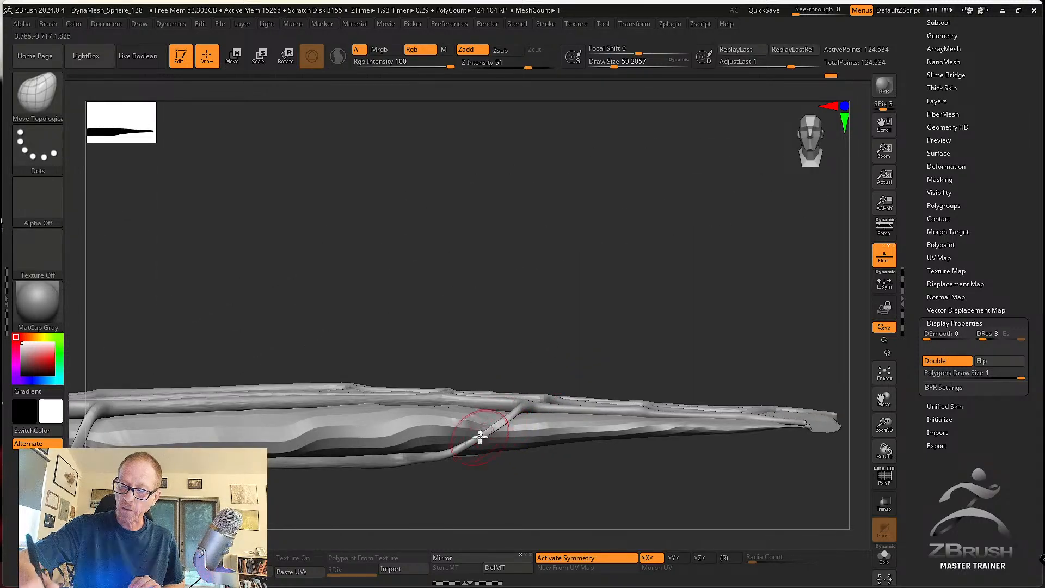
right_click_drag(560, 328, 560, 427)
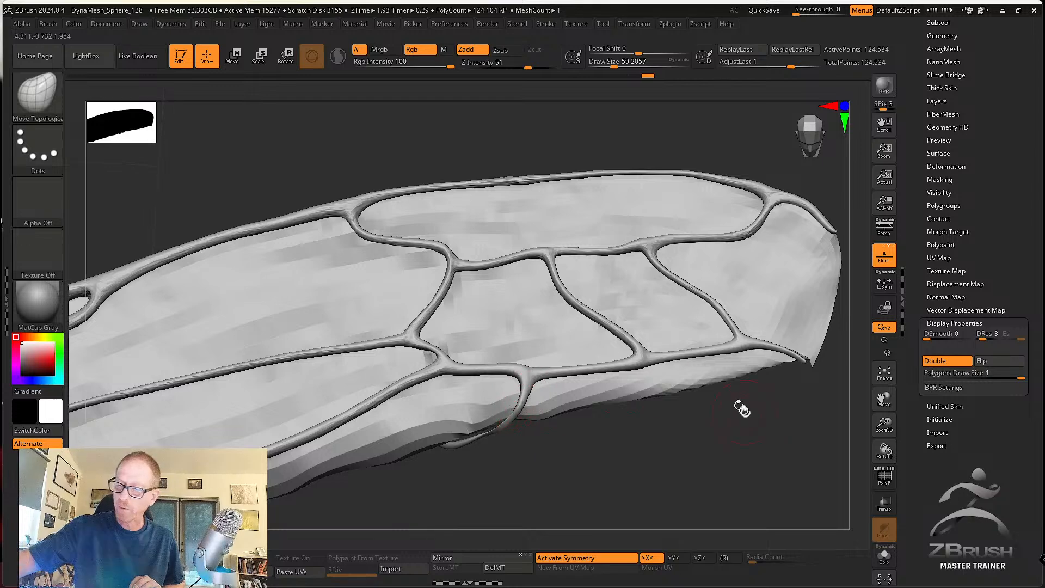
Reduce the draw size to about 41 and refine the trailing corner of the wing tip beside the vein's end.
mouse_move(741, 408)
right_mouse_down()
mouse_move(805, 420)
mouse_move(807, 433)
mouse_move(755, 431)
mouse_move(760, 455)
right_mouse_up()
key("s")
left_click_drag(760, 444, 756, 444)
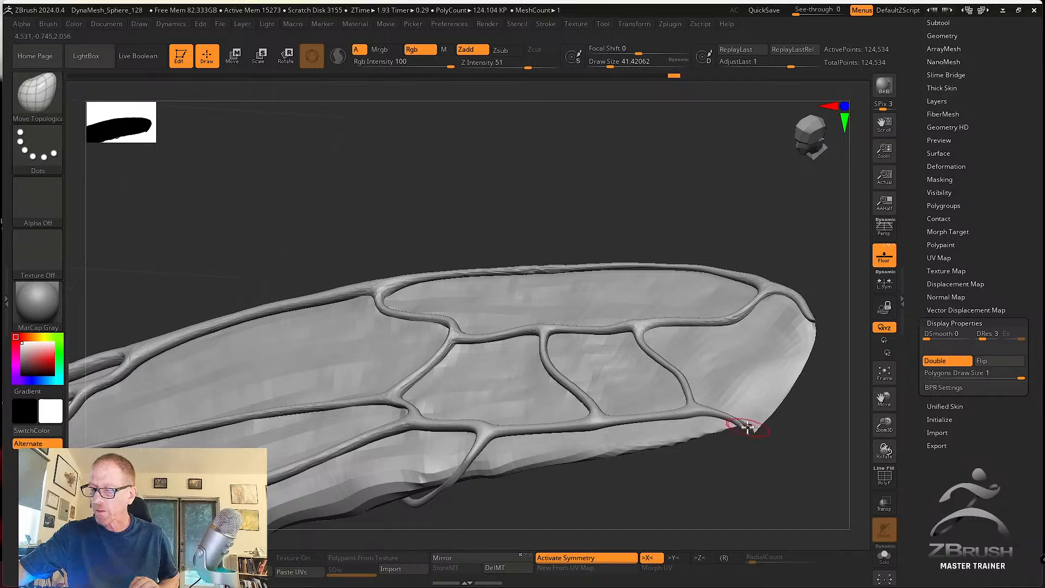
key("shift")
mouse_move(750, 438)
right_mouse_down()
mouse_move(758, 492)
mouse_move(754, 431)
mouse_move(776, 416)
mouse_move(753, 478)
mouse_move(770, 443)
mouse_move(602, 495)
mouse_move(634, 439)
mouse_move(346, 534)
right_mouse_up()
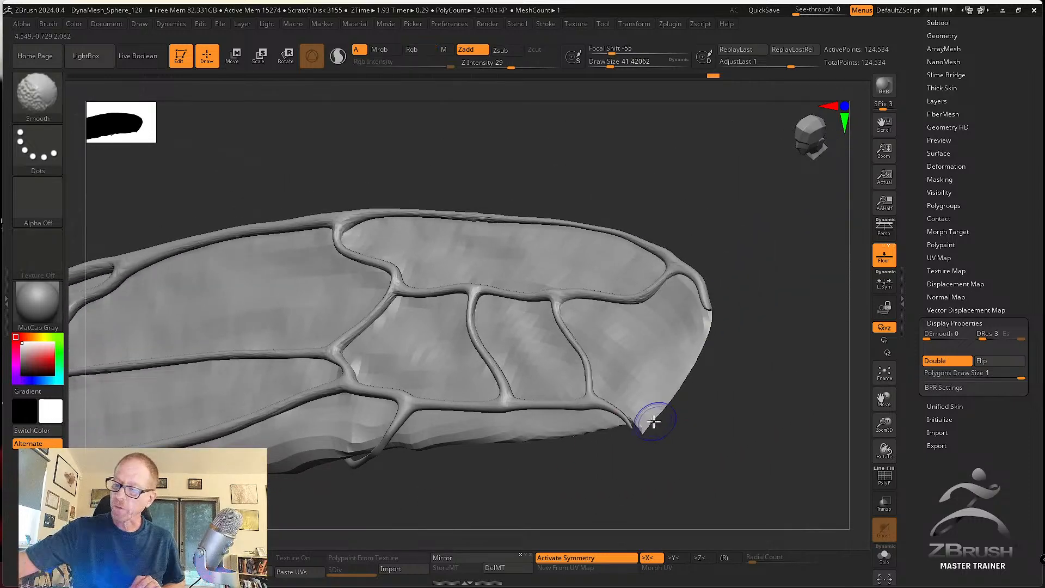
Examine the wing tip's pointed corner up close from both sides, toggling double-sided display off and back on.
right_click_drag(651, 439, 702, 498)
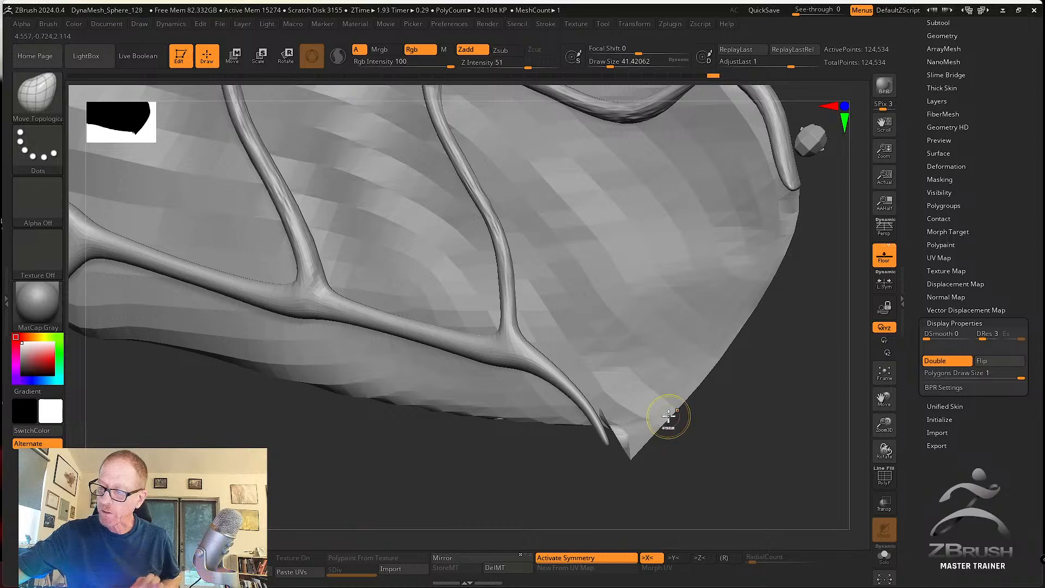
right_click_drag(664, 415, 659, 330)
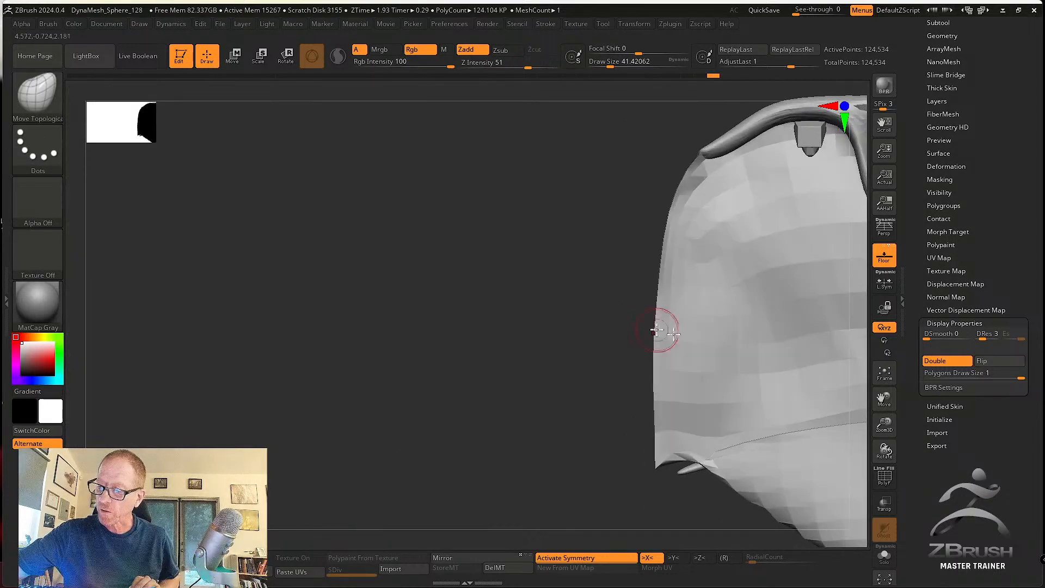
left_click(947, 360)
left_click(936, 363)
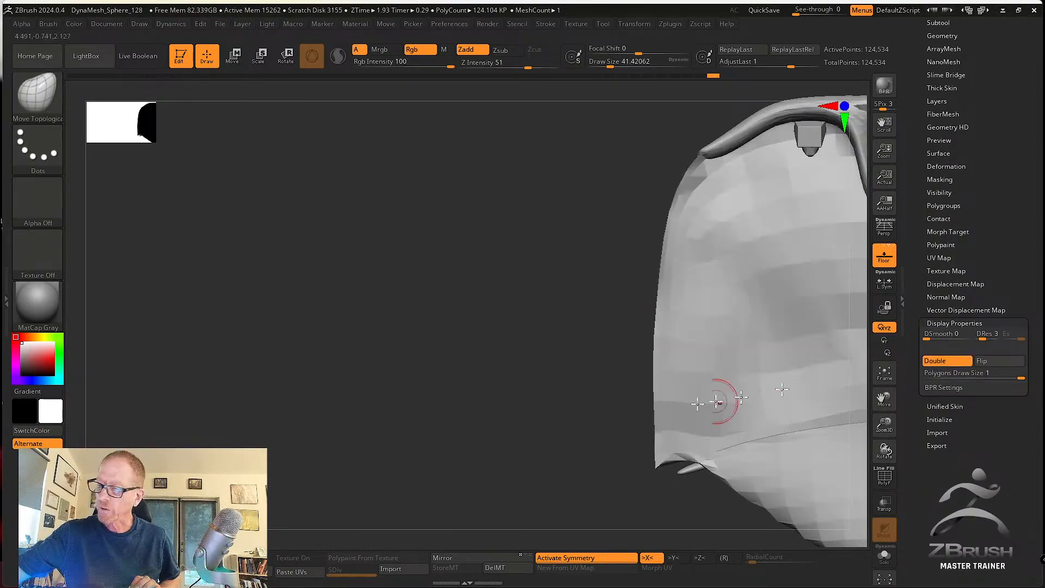
right_click_drag(712, 401, 621, 381)
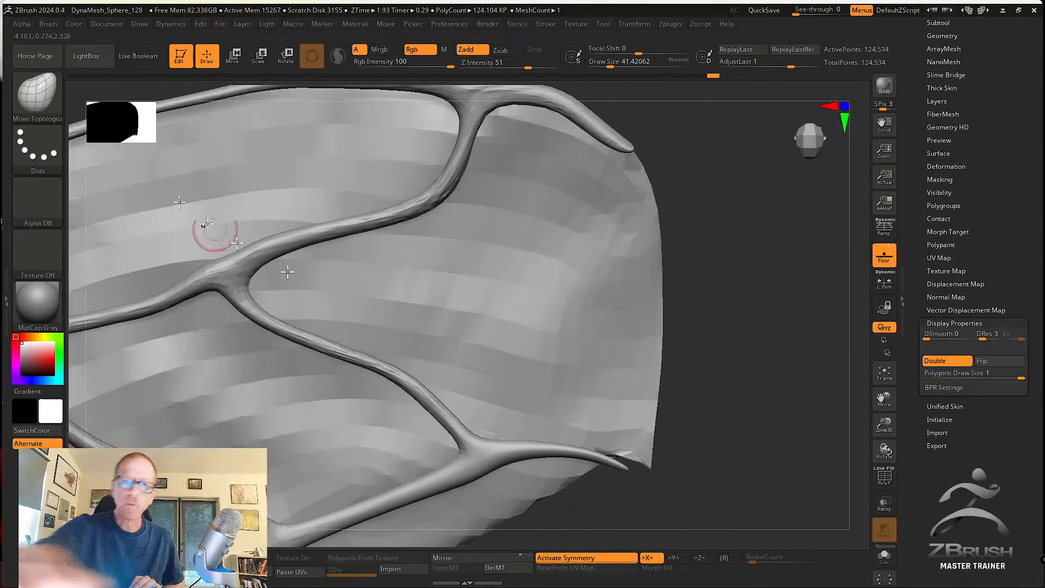
Lower the minimum connected points setting in the Smooth brush modifiers.
left_click(48, 23)
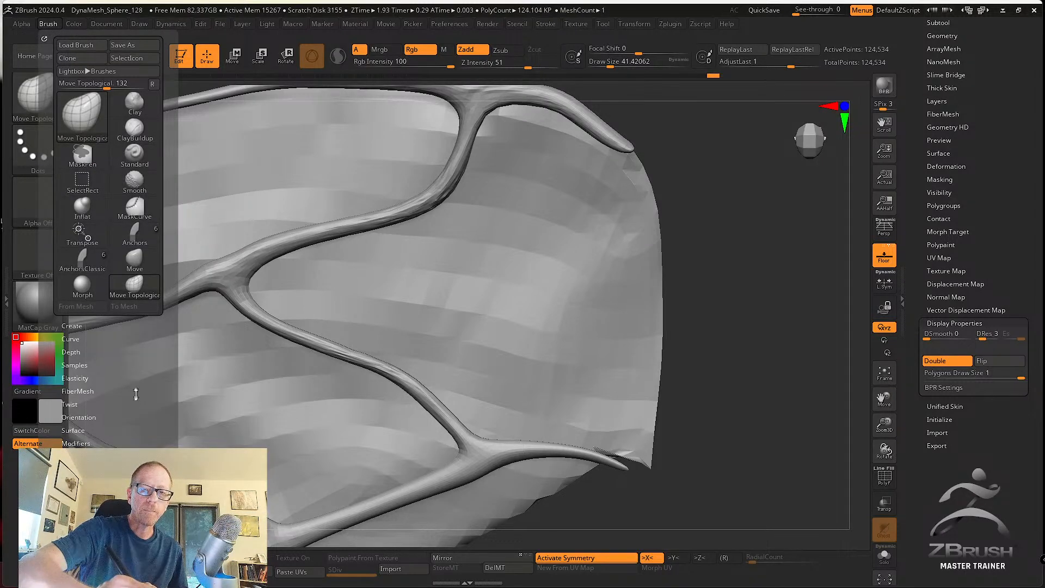
scroll(136, 394, "down", 2)
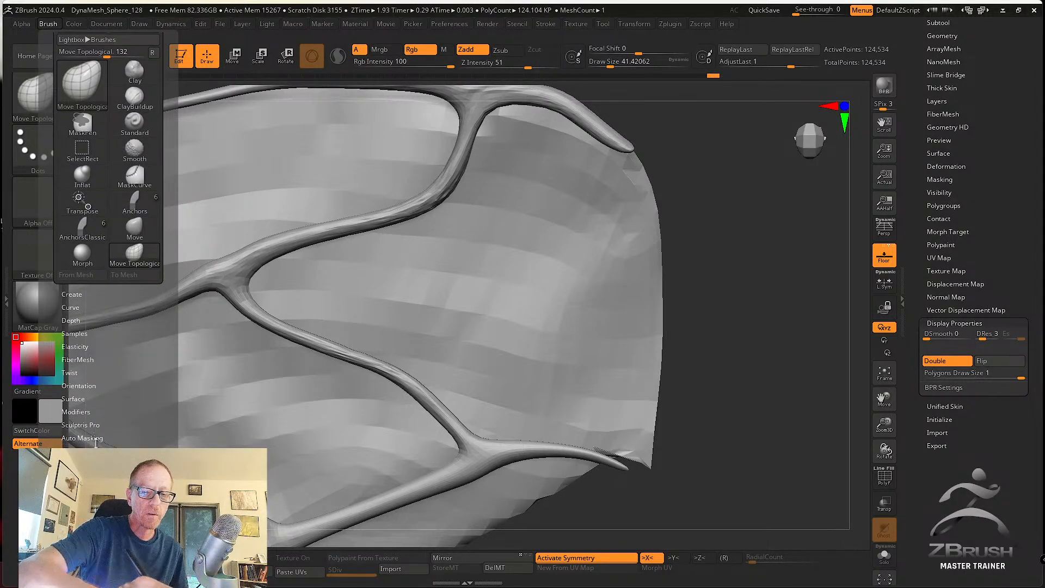
left_click_drag(126, 436, 137, 360)
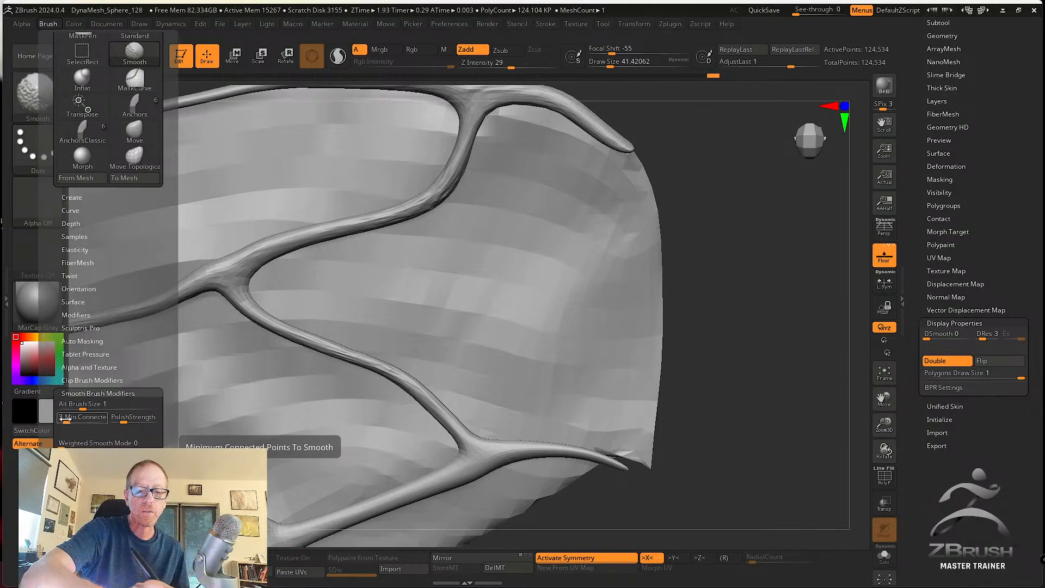
left_click_drag(64, 419, 58, 419)
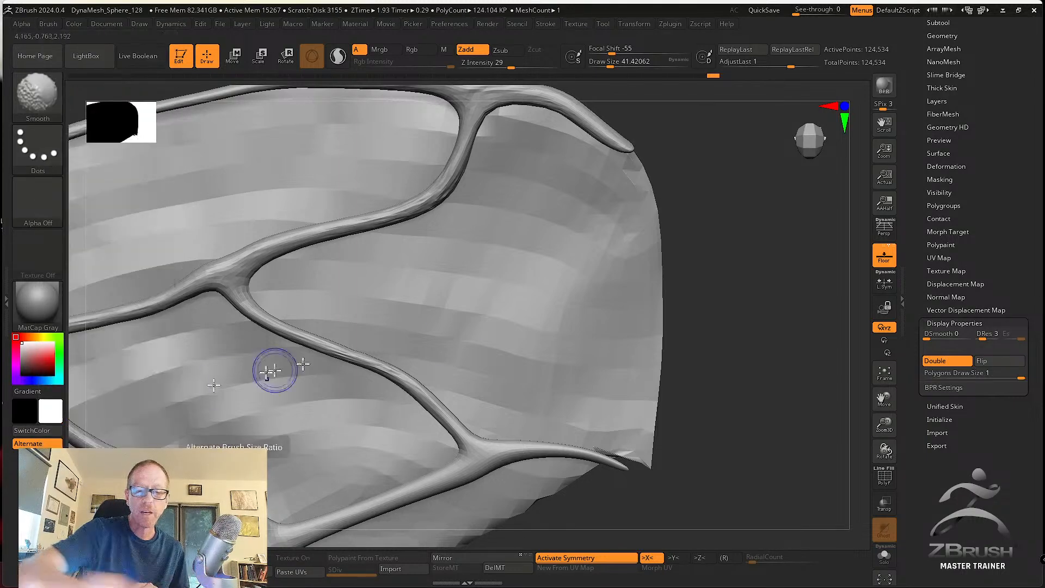
Round off the pointed wing tip corner with the Smooth brush and set its Z Intensity to 14.
mouse_move(647, 455)
left_mouse_down("shift")
mouse_move(659, 410)
mouse_move(638, 464)
left_mouse_up("shift")
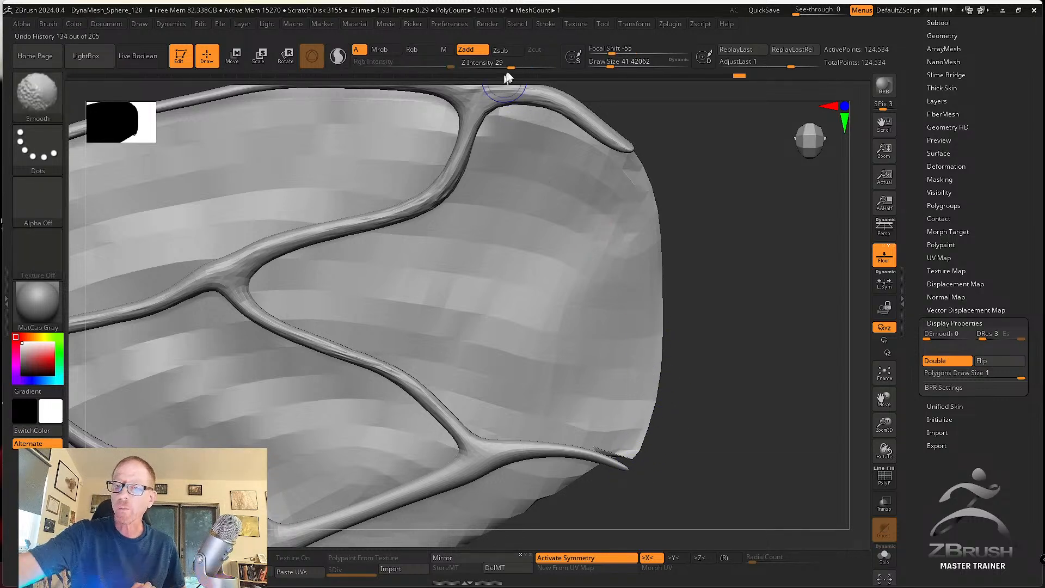
left_click_drag(510, 63, 496, 63)
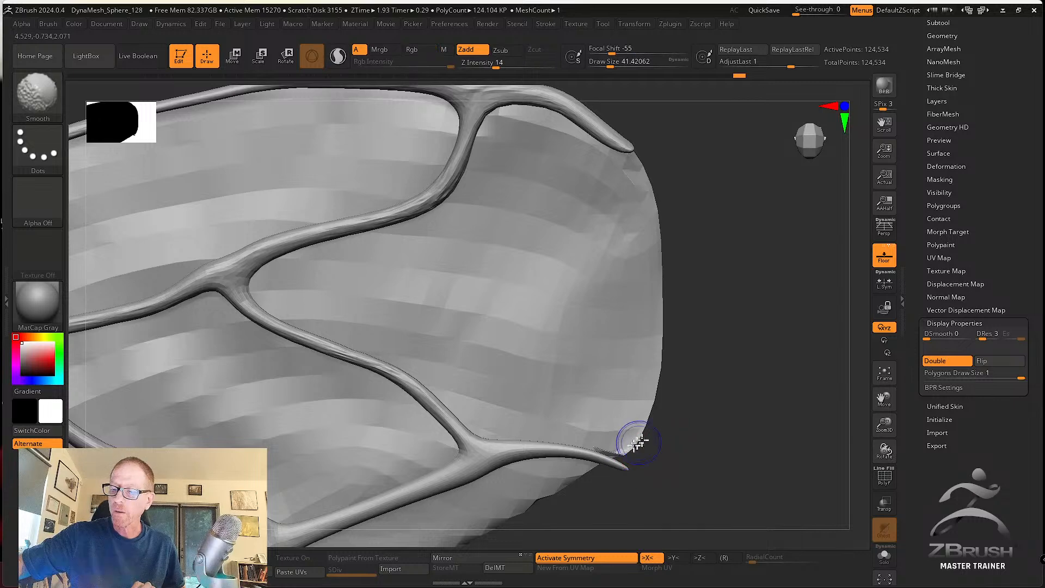
mouse_move(664, 448)
left_mouse_down()
mouse_move(630, 401)
mouse_move(663, 415)
left_mouse_up()
Smooth the jagged trailing edge of the membrane near the wing base.
mouse_move(619, 472)
left_mouse_down("alt")
mouse_move(744, 360)
mouse_move(579, 444)
mouse_move(696, 368)
left_mouse_up("alt")
left_click_drag(576, 468, 800, 297, "alt")
left_click_drag(541, 466, 737, 357, "alt")
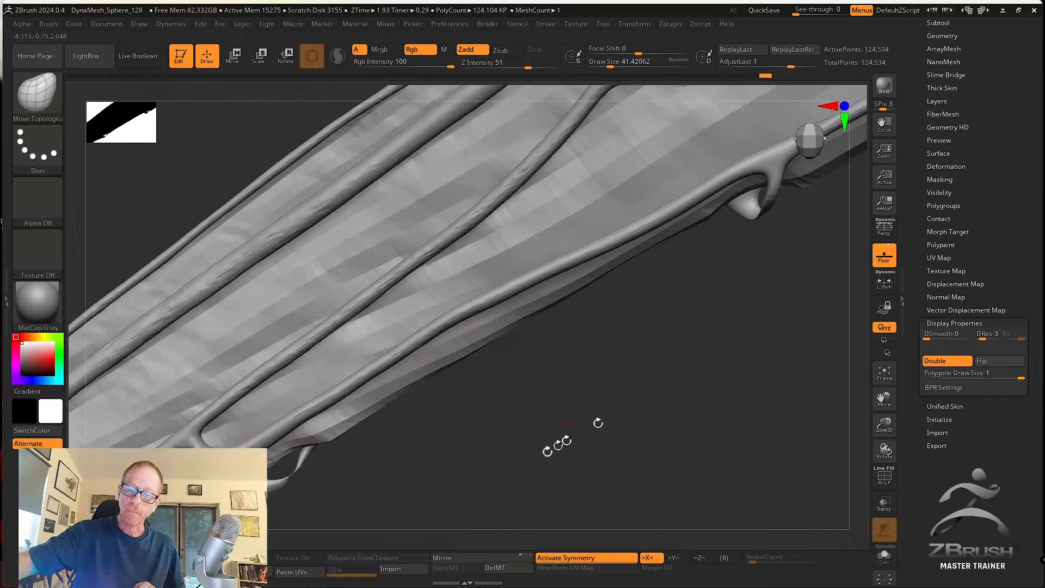
left_click_drag(557, 445, 716, 366, "alt")
left_click_drag(566, 446, 724, 359, "alt")
left_click_drag(551, 453, 712, 371, "alt")
key("shift")
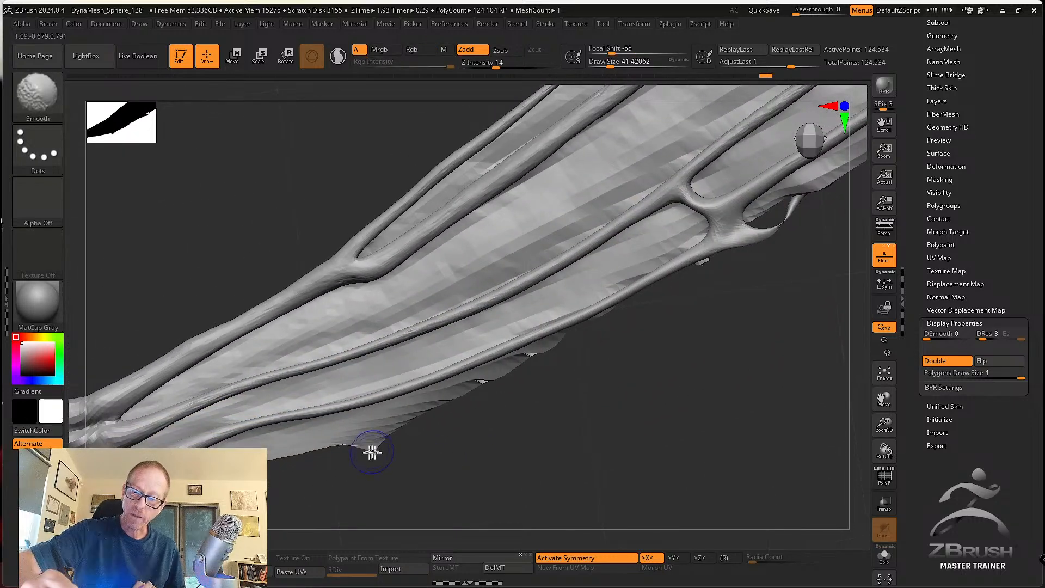
left_click_drag(379, 452, 374, 443, "shift")
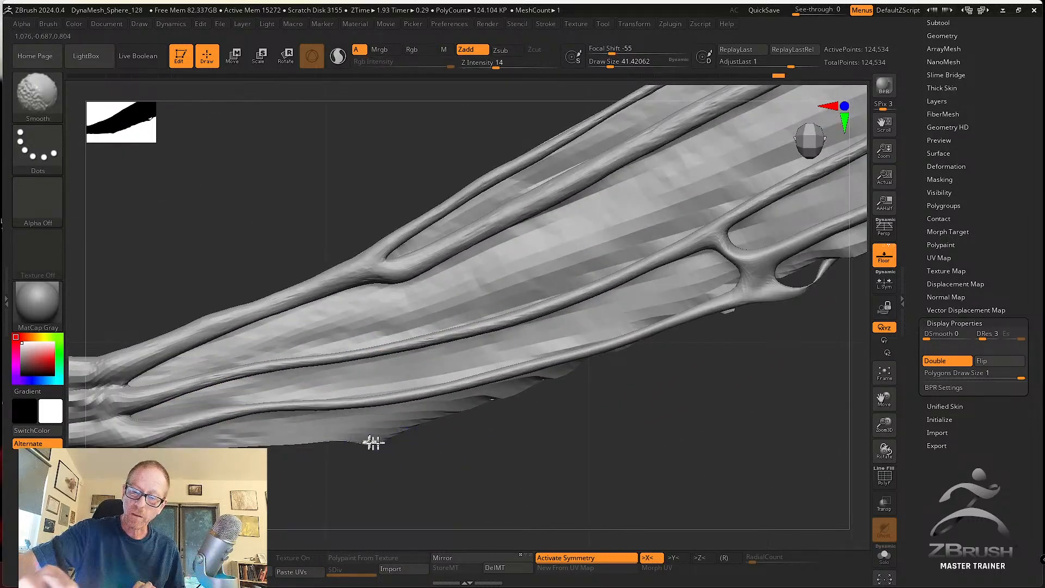
mouse_move(677, 401)
left_mouse_down()
mouse_move(756, 463)
mouse_move(735, 478)
left_mouse_up()
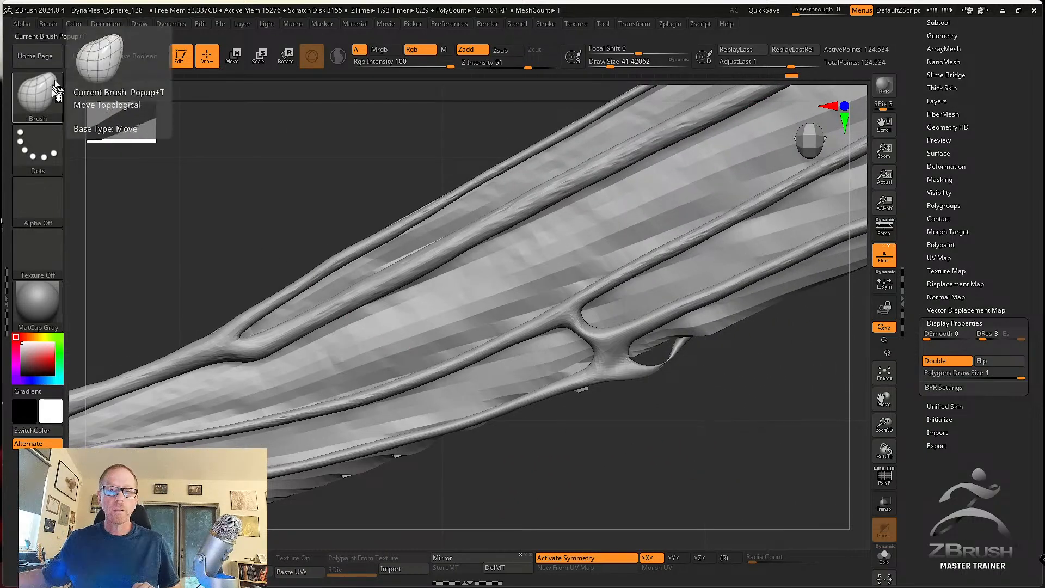
Thicken the thin cross vein end at the membrane's trailing edge with the Inflat brush and smooth it.
left_click(37, 93)
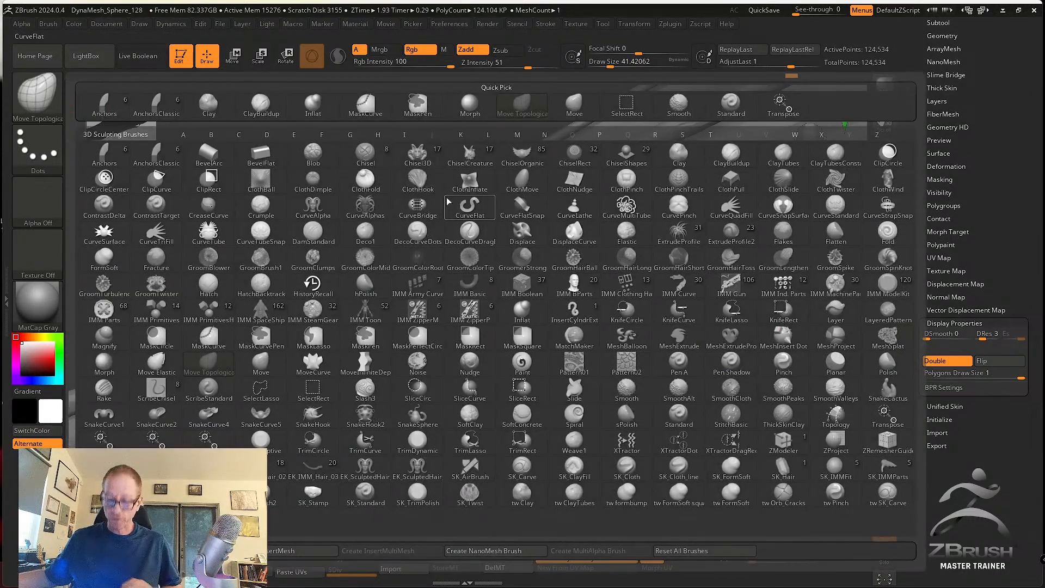
left_click(309, 107)
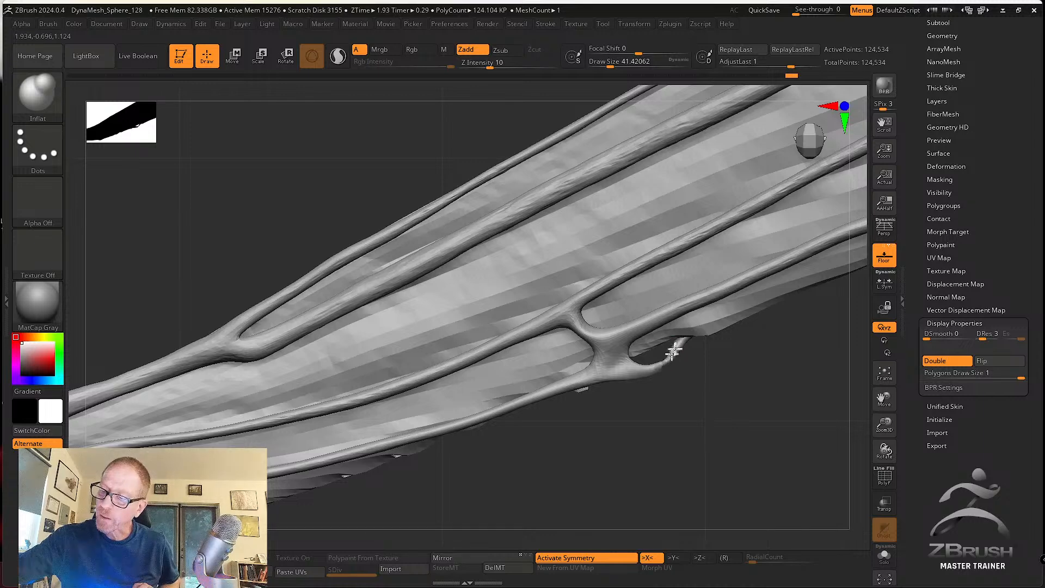
key("shift")
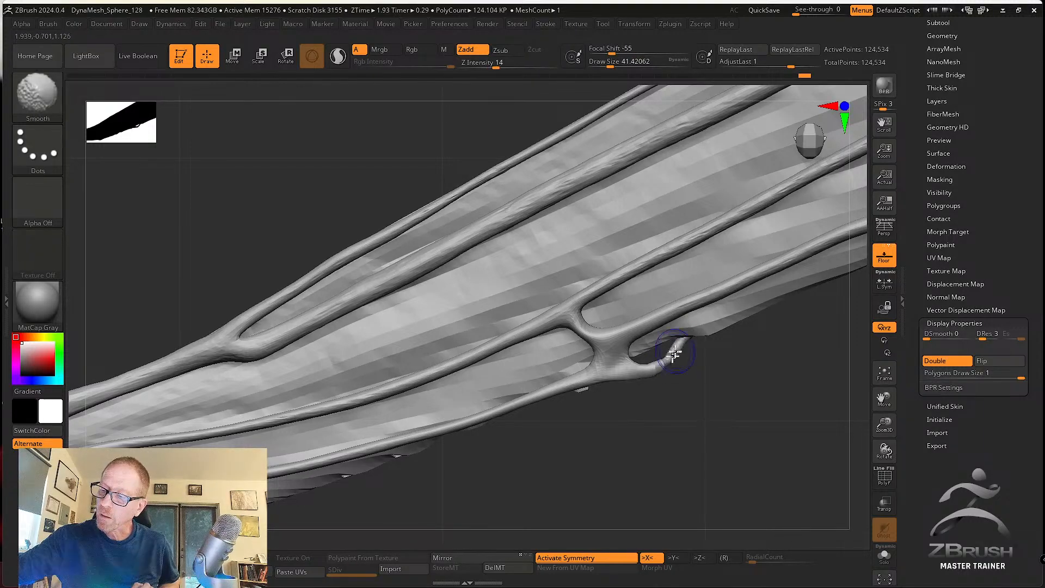
Pull the membrane edge and cross vein end together with Move Topological, using draw sizes of about 68 and 94.
key("b")
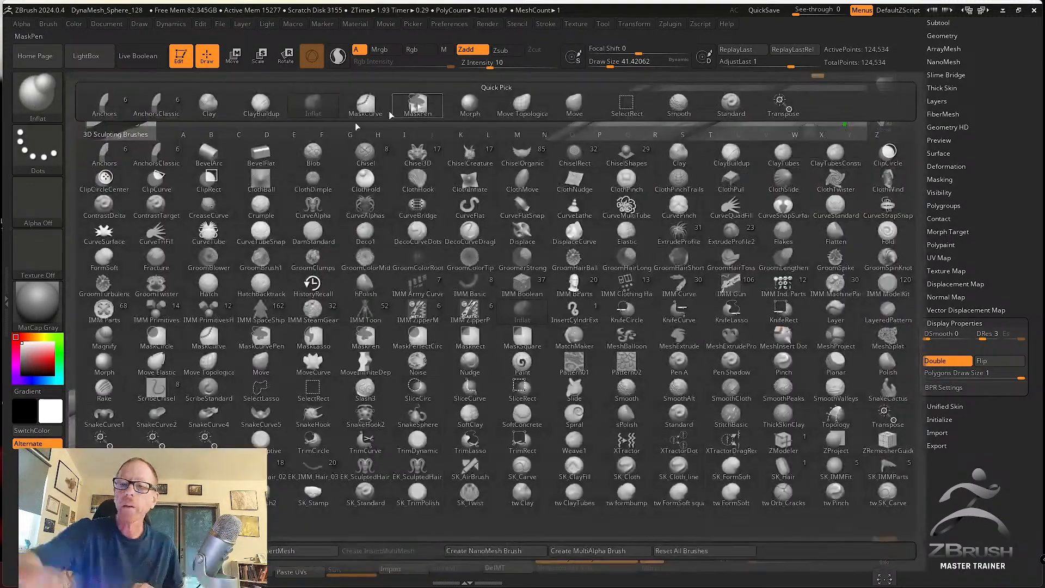
left_click(523, 106)
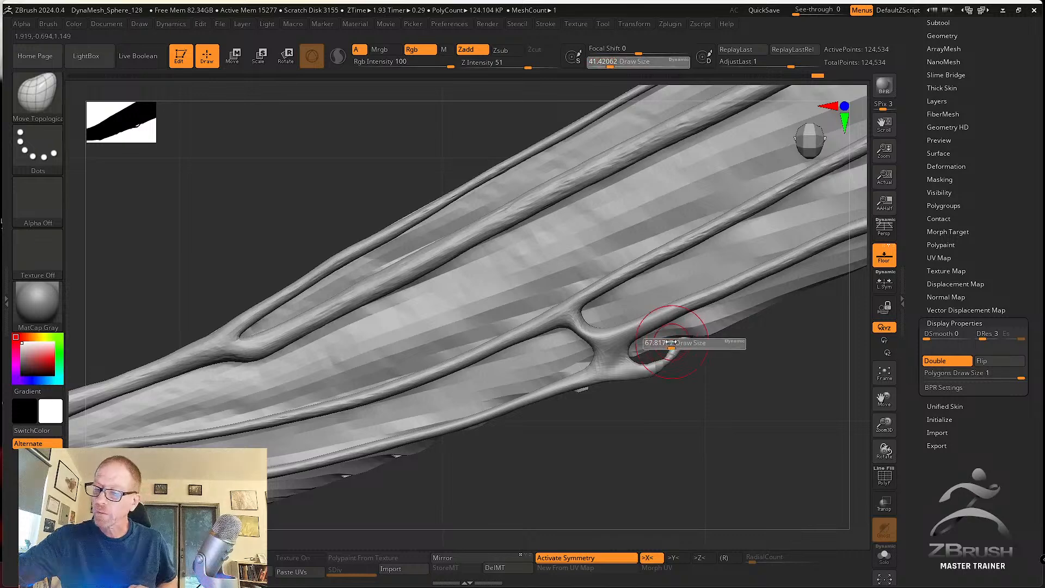
left_click_drag(697, 325, 684, 338)
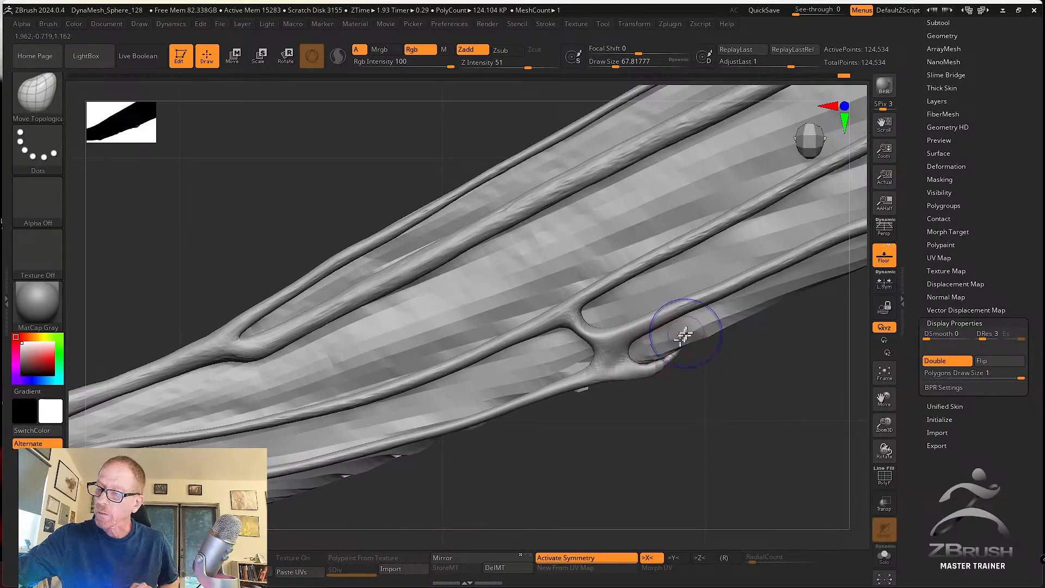
key("ctrl+z")
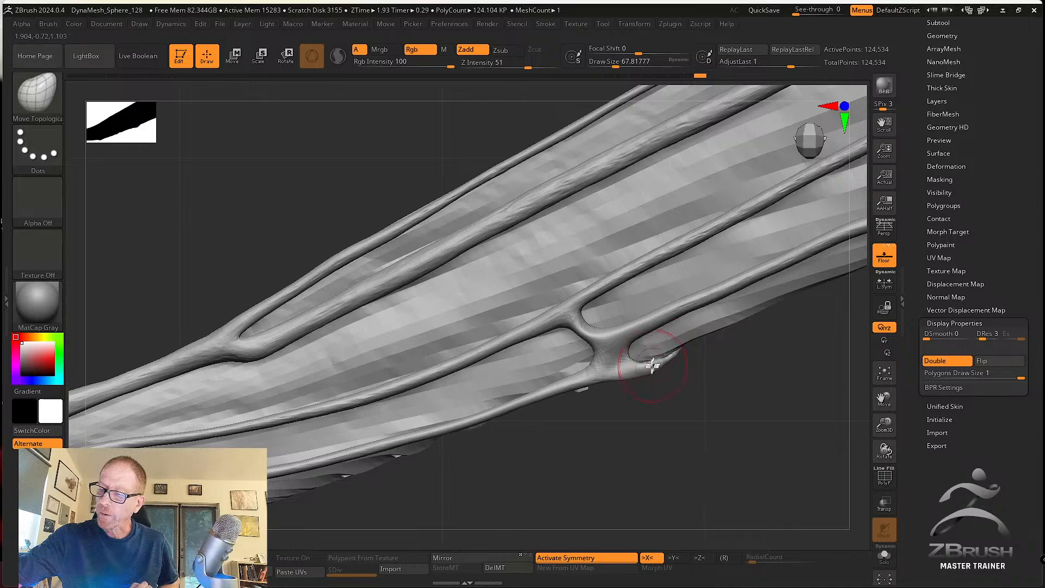
key("s")
left_click_drag(638, 375, 642, 375)
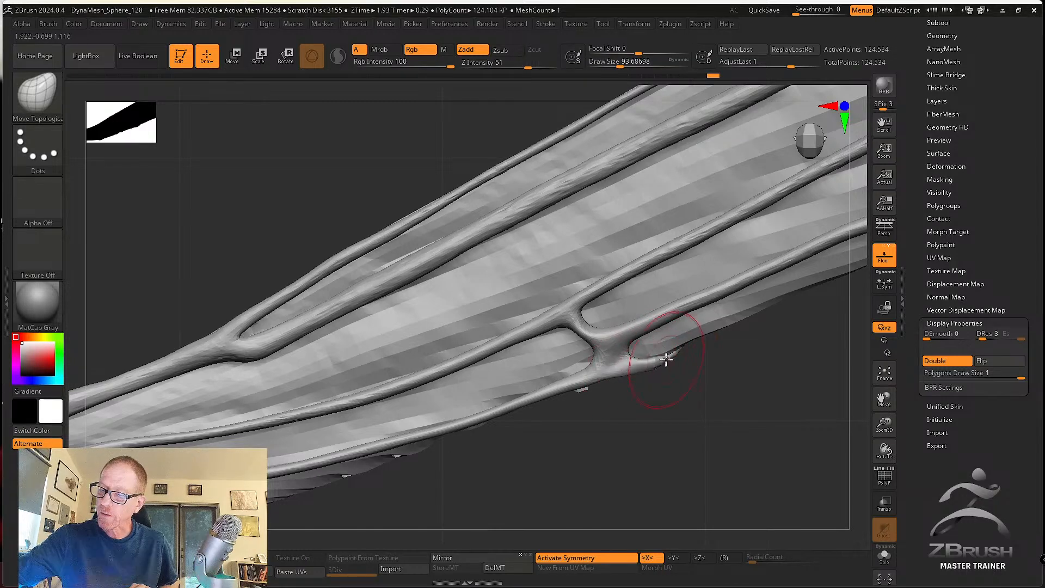
Refine the folded trailing edge around the cross vein from the wing's other side and smooth the bumpy membrane there.
mouse_move(583, 419)
left_mouse_down()
mouse_move(595, 308)
mouse_move(644, 401)
mouse_move(615, 374)
left_mouse_up()
key("shift")
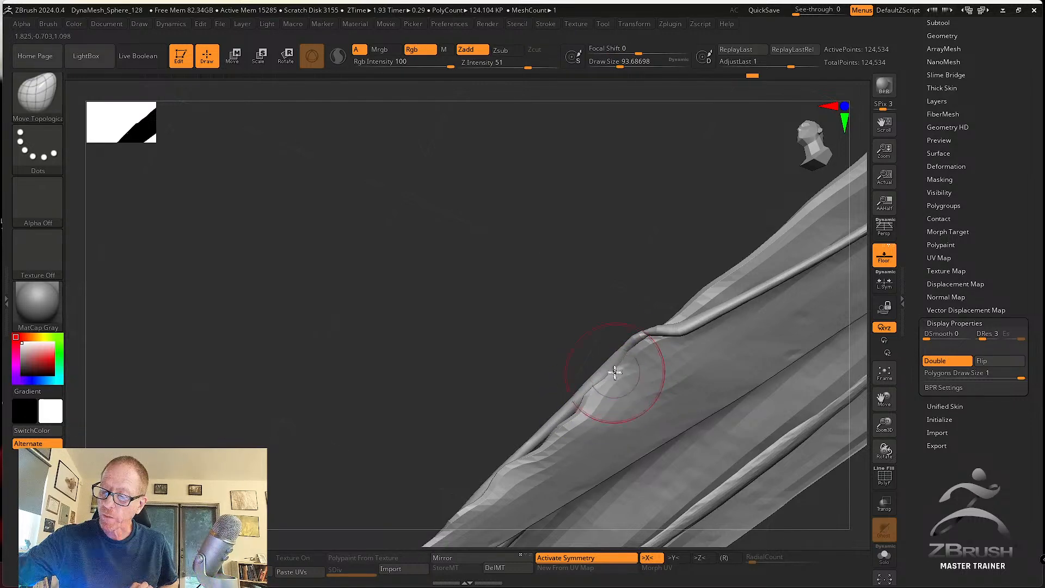
key("shift")
right_click_drag(574, 412, 618, 357)
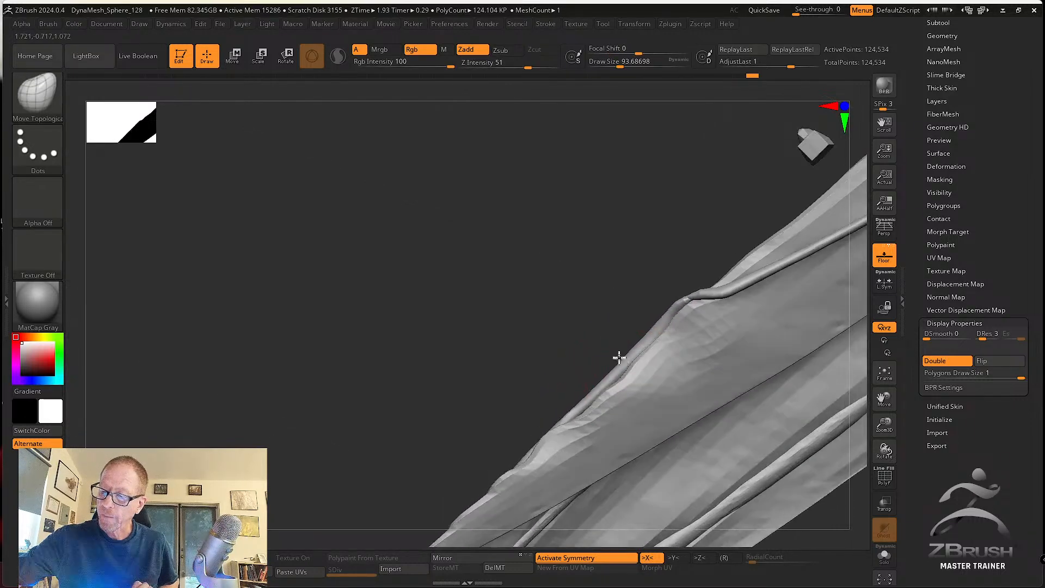
key("shift")
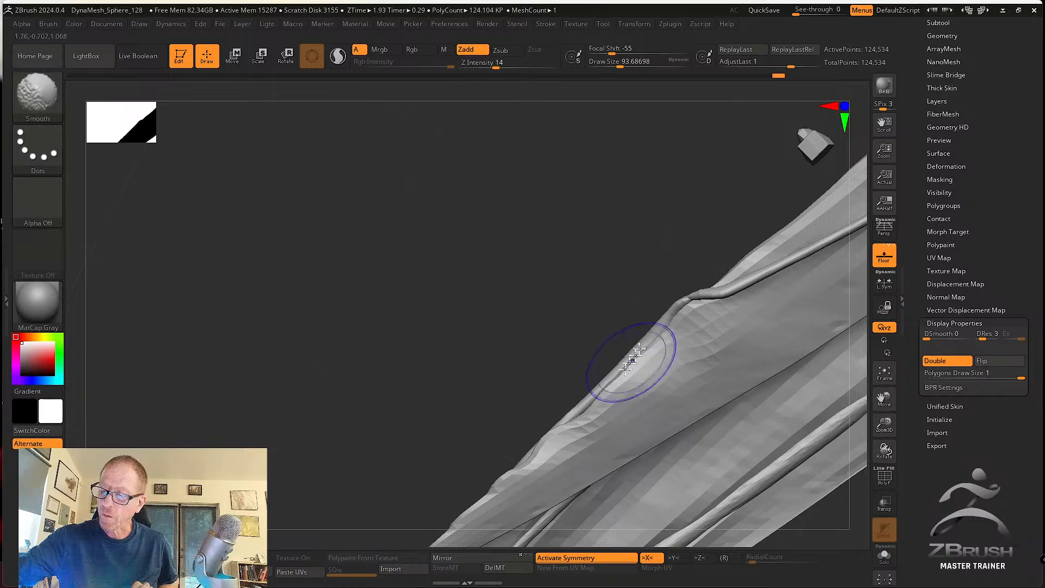
Adjust the raised vein loop on the form's outer edge with the Move Topological brush.
mouse_move(629, 362)
right_mouse_down()
mouse_move(609, 374)
mouse_move(614, 330)
right_mouse_up()
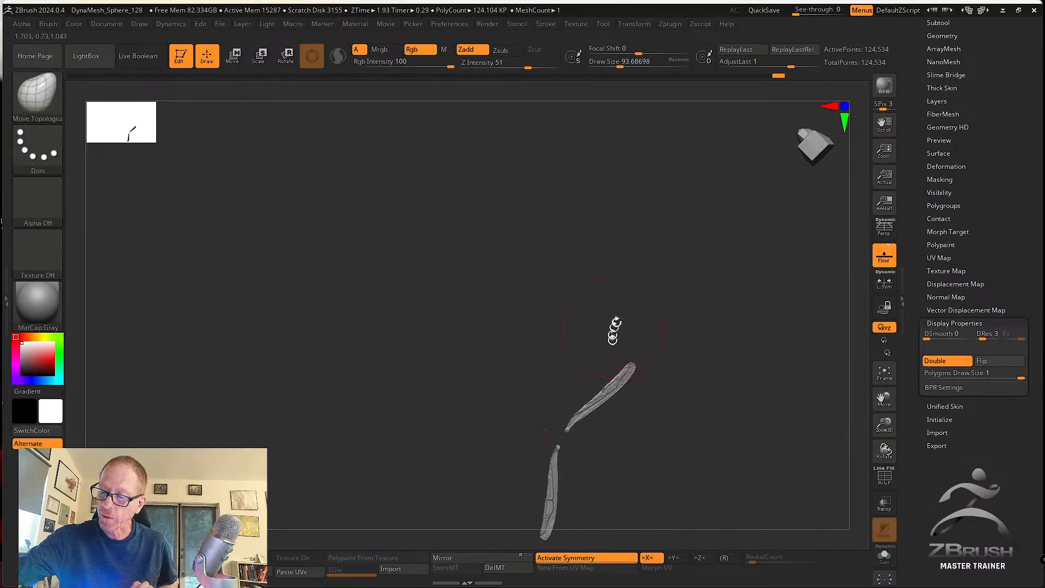
left_click_drag(885, 425, 885, 423)
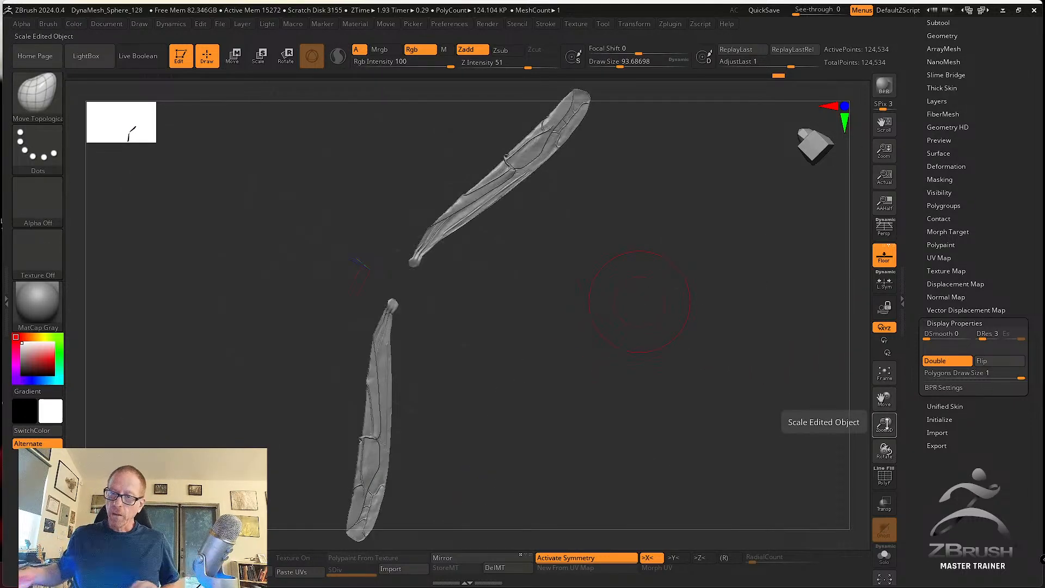
right_click_drag(592, 352, 646, 492)
mouse_move(634, 542)
right_mouse_down("ctrl")
mouse_move(653, 497)
mouse_move(583, 476)
mouse_move(603, 390)
mouse_move(577, 501)
right_mouse_up("ctrl")
left_click_drag(556, 397, 546, 376, "shift")
mouse_move(545, 376)
right_mouse_down()
mouse_move(565, 443)
mouse_move(543, 421)
right_mouse_up()
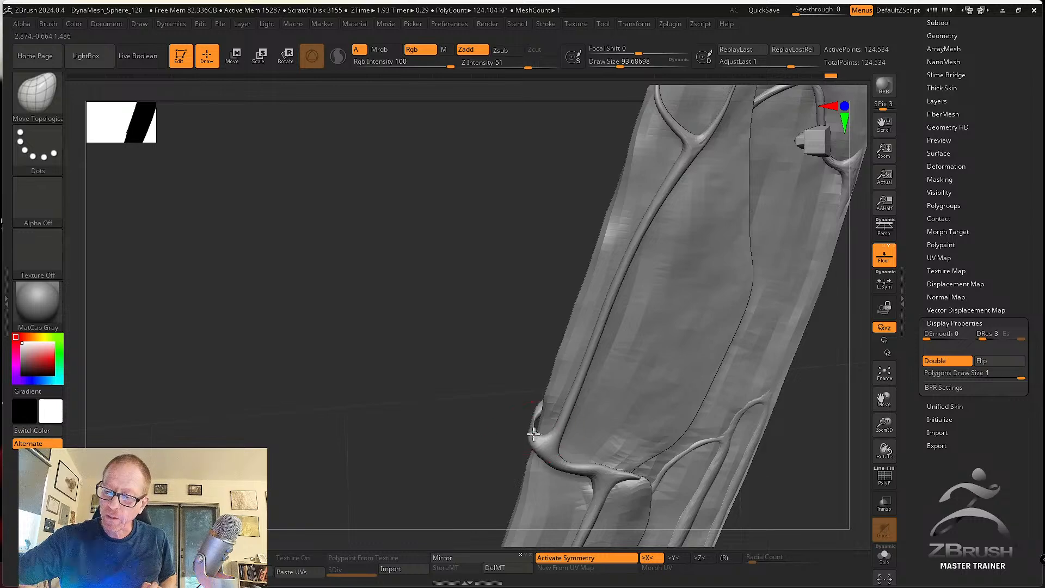
mouse_move(519, 387)
left_mouse_down()
mouse_move(552, 373)
mouse_move(577, 403)
left_mouse_up()
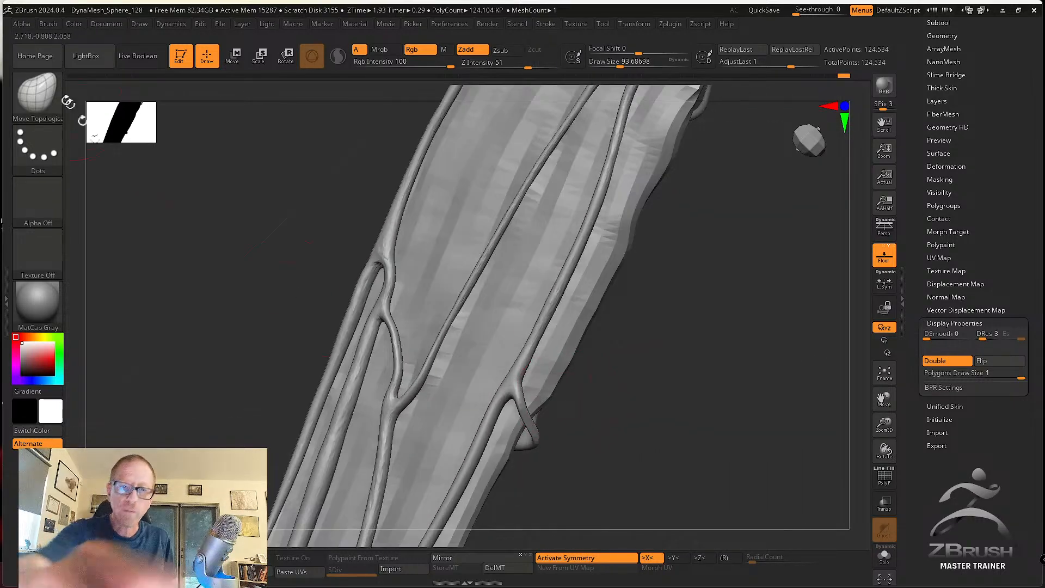
Thicken the short vein wrapping around the form's edge with the Inflat brush and smooth it.
left_click(37, 94)
left_click(313, 103)
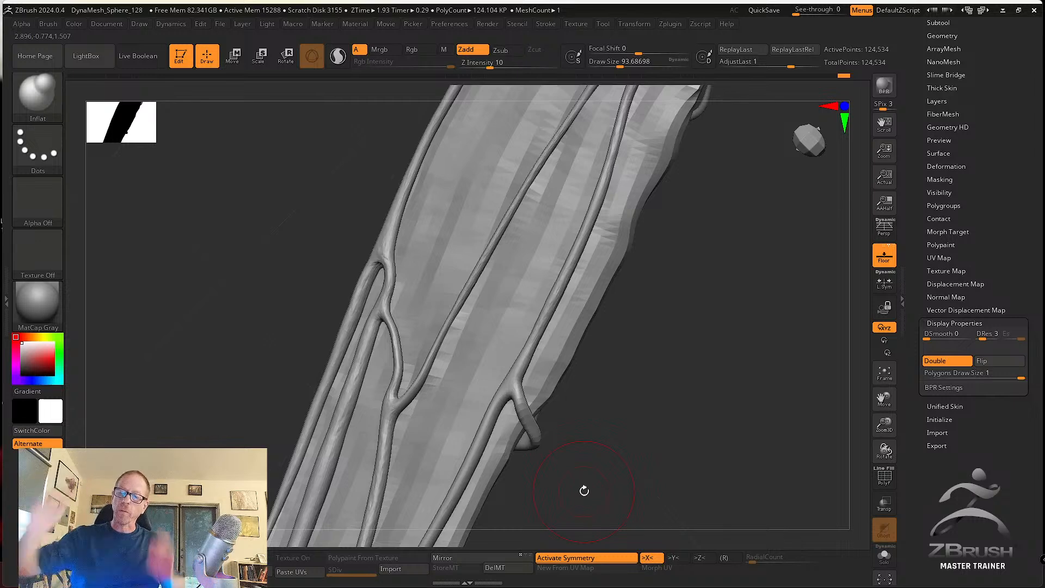
key("shift")
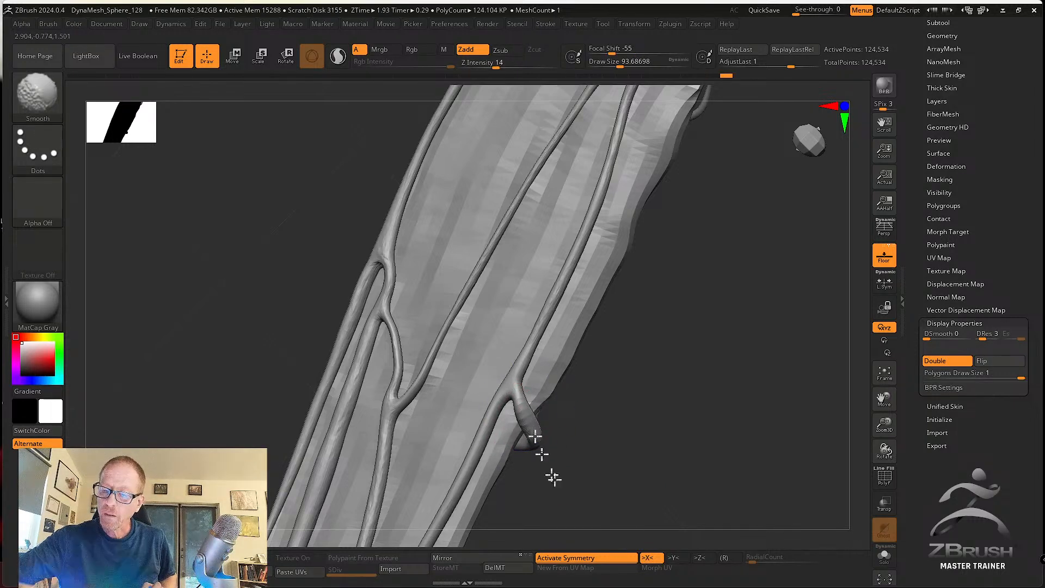
left_click_drag(554, 478, 534, 408, "shift")
left_click_drag(562, 468, 559, 454)
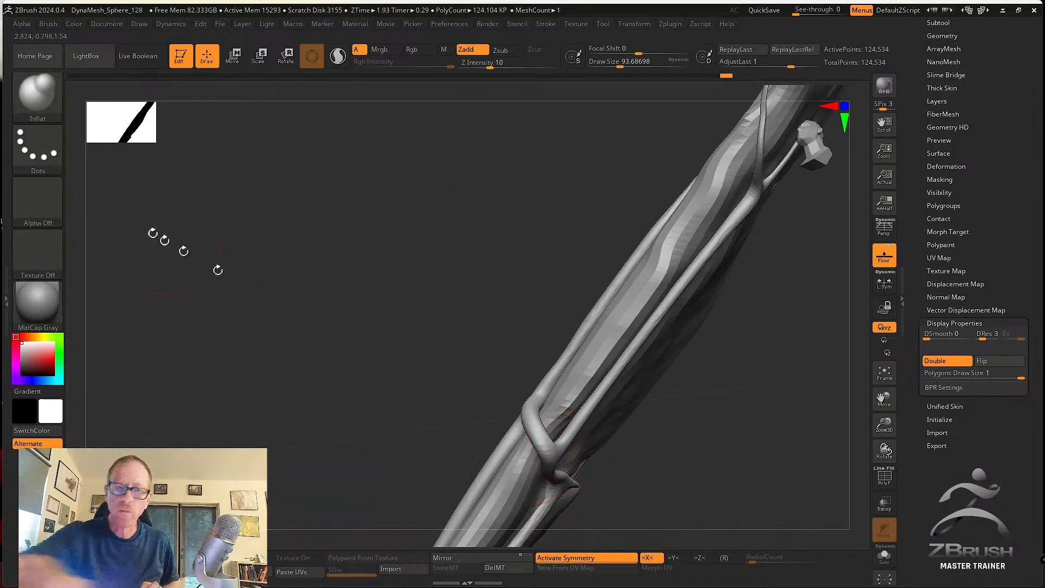
Reposition the wrapped vein and its junction along the form's narrow side with the Move Topological brush.
left_click(44, 103)
left_click(527, 108)
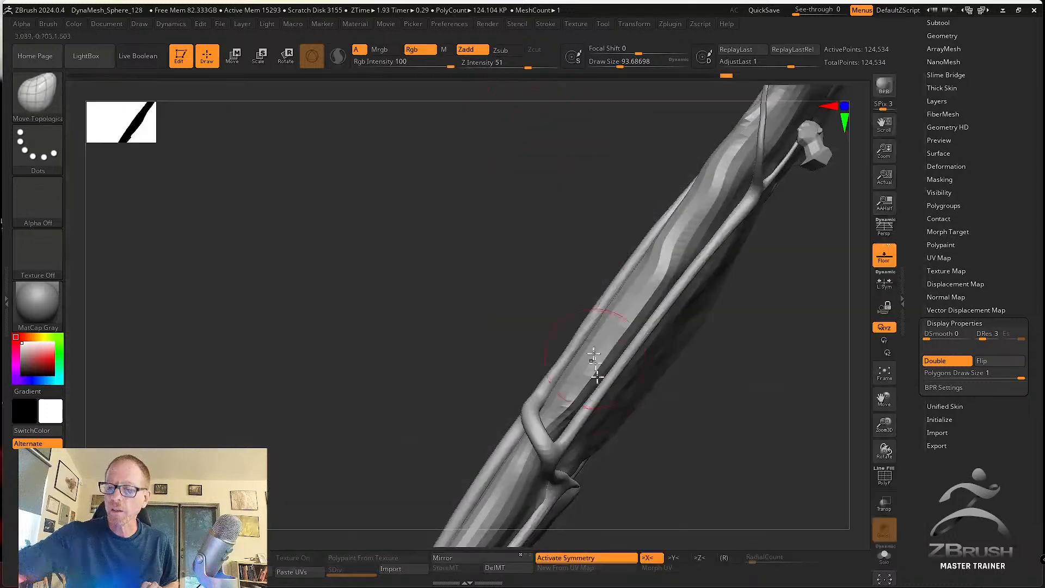
left_click_drag(587, 445, 585, 457)
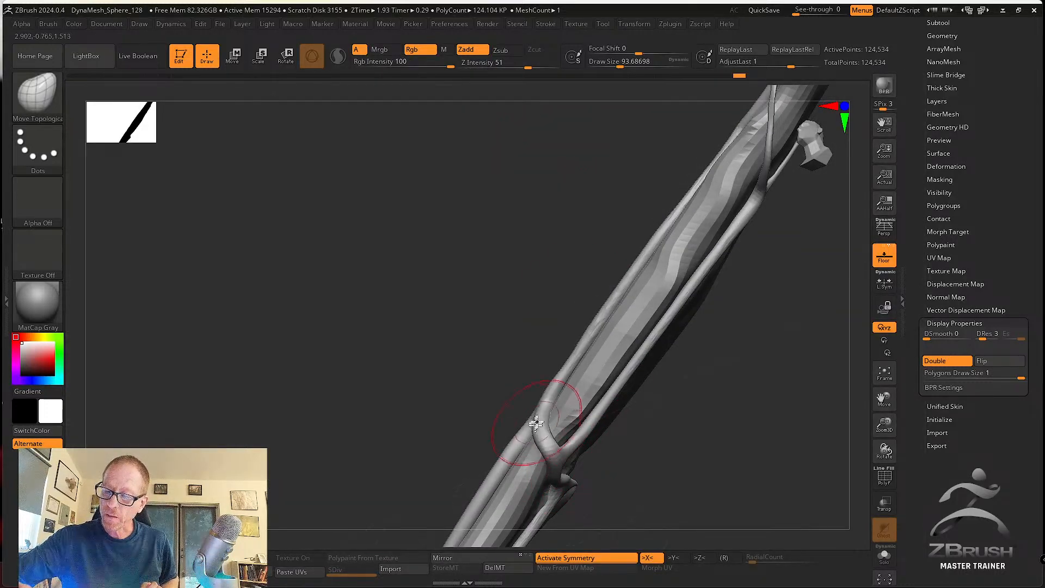
left_click_drag(542, 404, 554, 381)
left_click_drag(574, 427, 541, 478)
left_click_drag(624, 453, 634, 485, "alt")
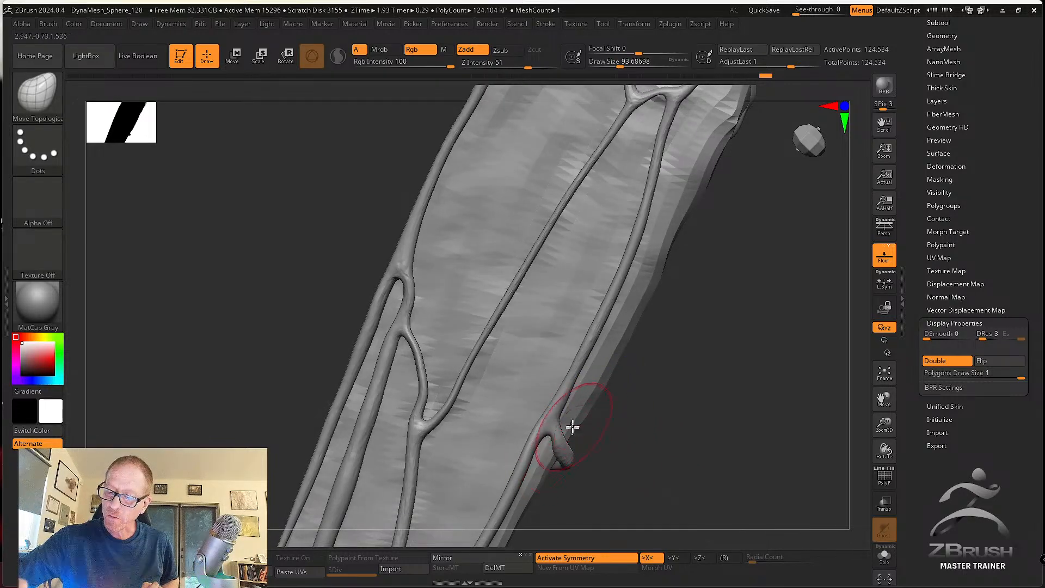
Smooth the edge beside the next vein branch further up the form and nudge that branch into place around the edge.
left_click_drag(616, 401, 597, 448, "alt")
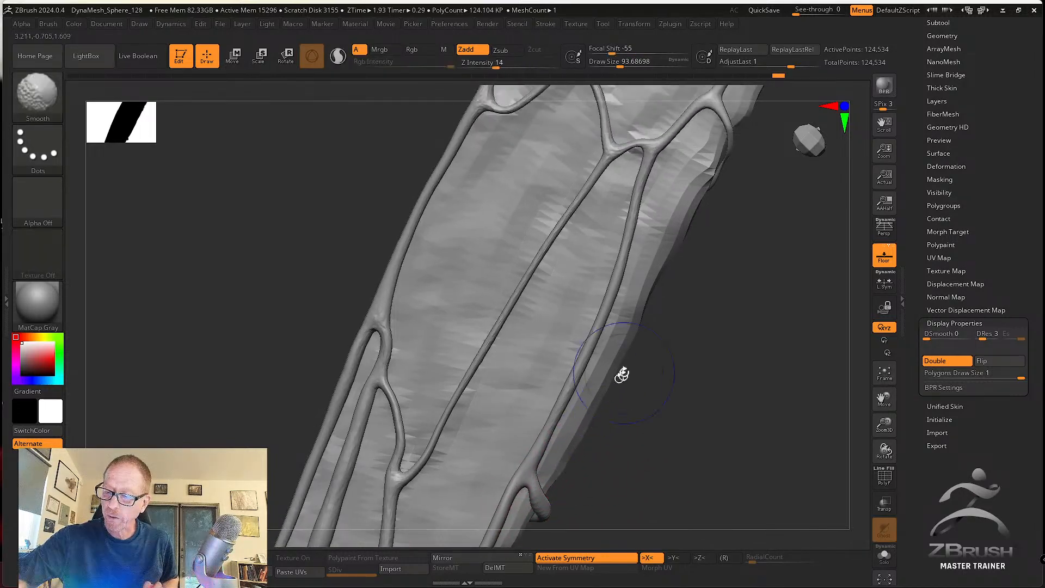
left_click_drag(667, 306, 618, 375, "alt")
left_click_drag(694, 278, 621, 397, "alt")
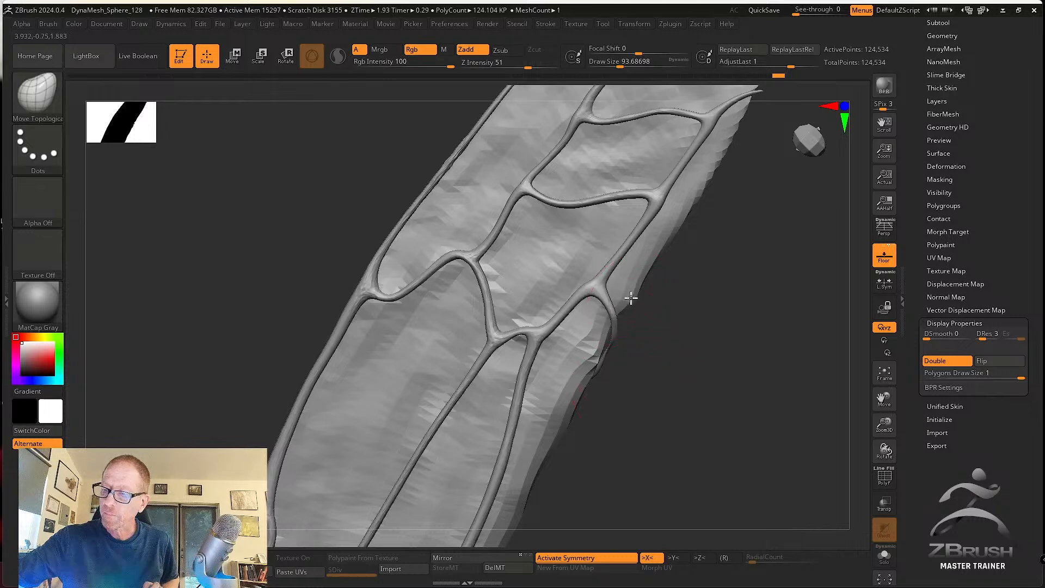
left_click_drag(614, 315, 583, 403, "shift")
left_click_drag(612, 365, 635, 331)
left_click_drag(661, 340, 632, 385)
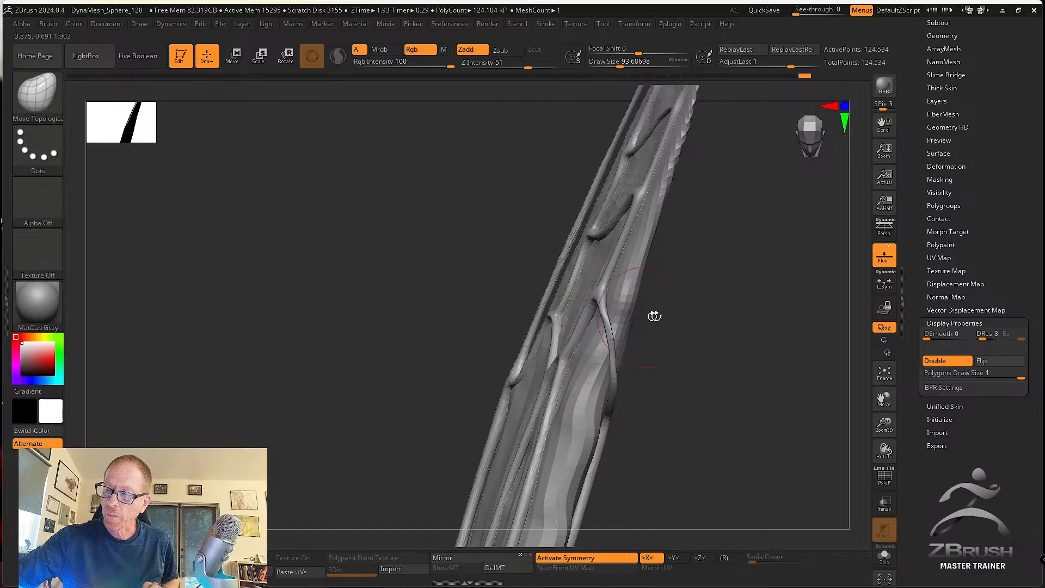
mouse_move(654, 316)
left_mouse_down()
mouse_move(704, 313)
mouse_move(706, 345)
left_mouse_up()
Build up the upper edge-wrapping vein branch with the Inflat brush and smooth the surface next to it.
left_click(47, 103)
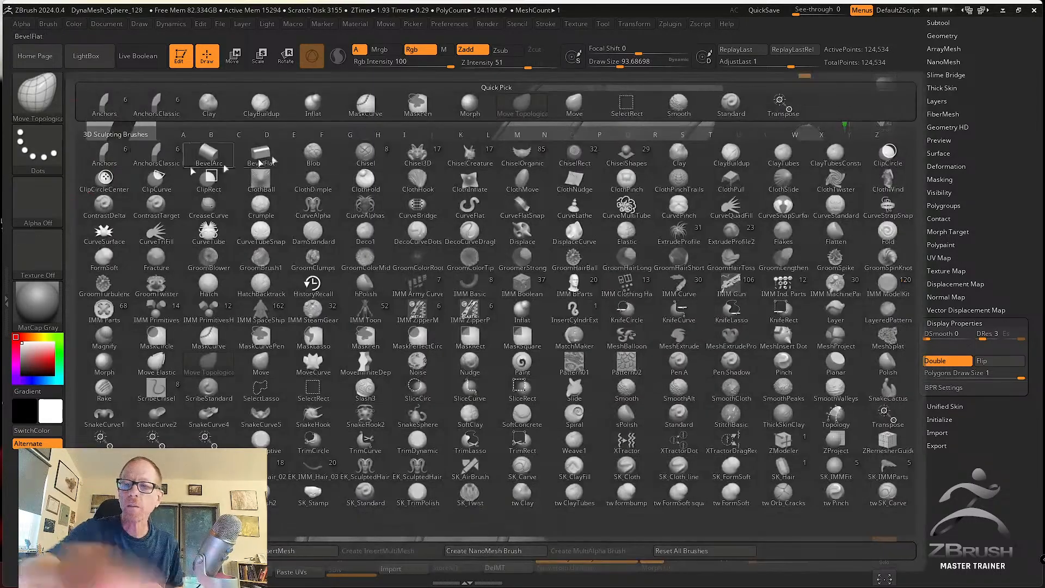
left_click(313, 109)
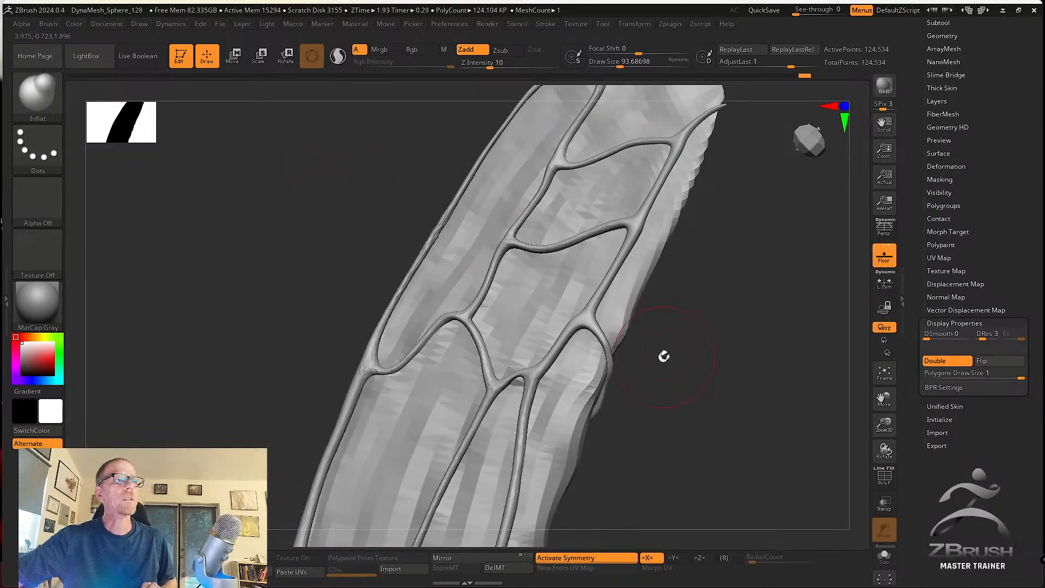
key("shift")
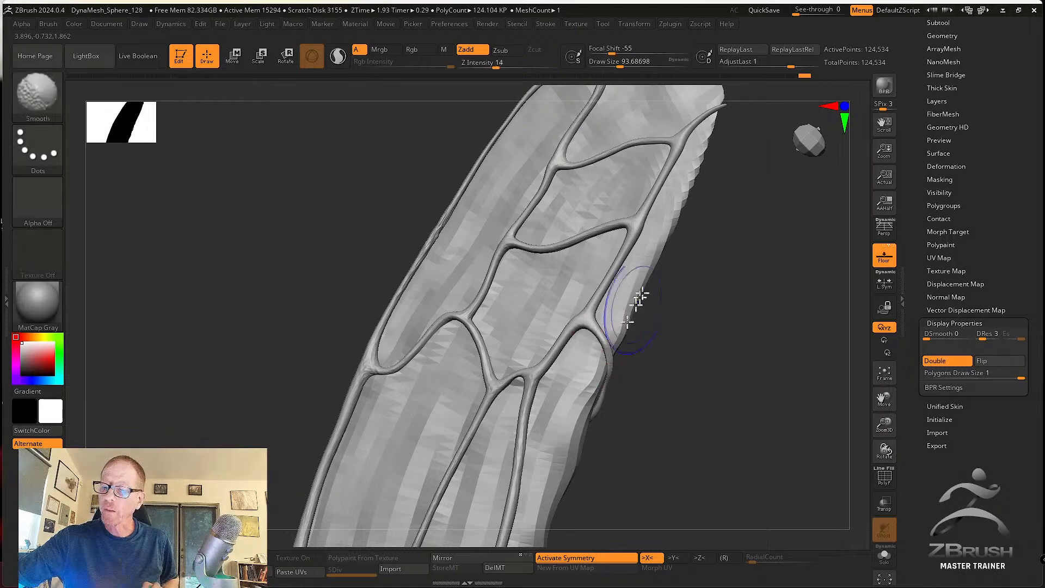
mouse_move(635, 310)
left_mouse_down("shift")
mouse_move(597, 373)
mouse_move(653, 334)
mouse_move(635, 345)
mouse_move(628, 392)
mouse_move(644, 375)
left_mouse_up("shift")
key("shift")
mouse_move(606, 441)
left_mouse_down()
mouse_move(625, 399)
mouse_move(632, 413)
mouse_move(582, 389)
left_mouse_up()
Shift the upper edge-wrapping branch with Move Topological, and even out its thickness with Inflat and smoothing.
left_click(47, 103)
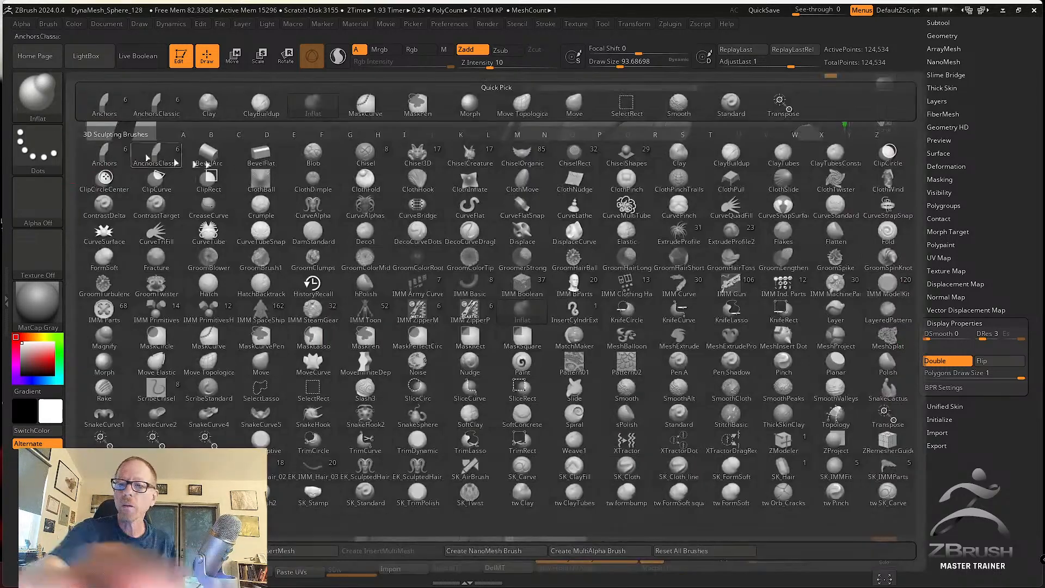
left_click(527, 109)
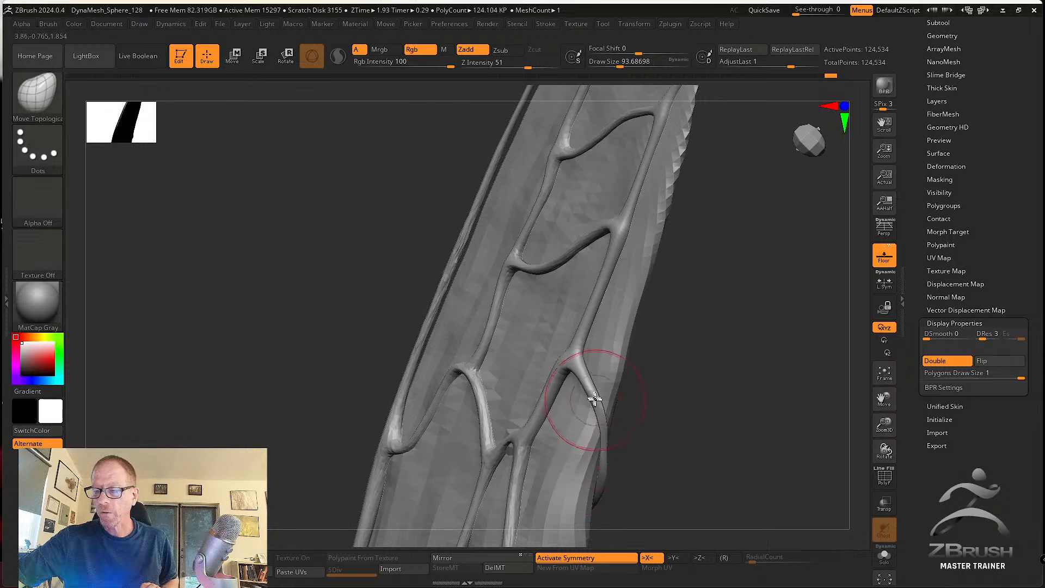
left_click(37, 93)
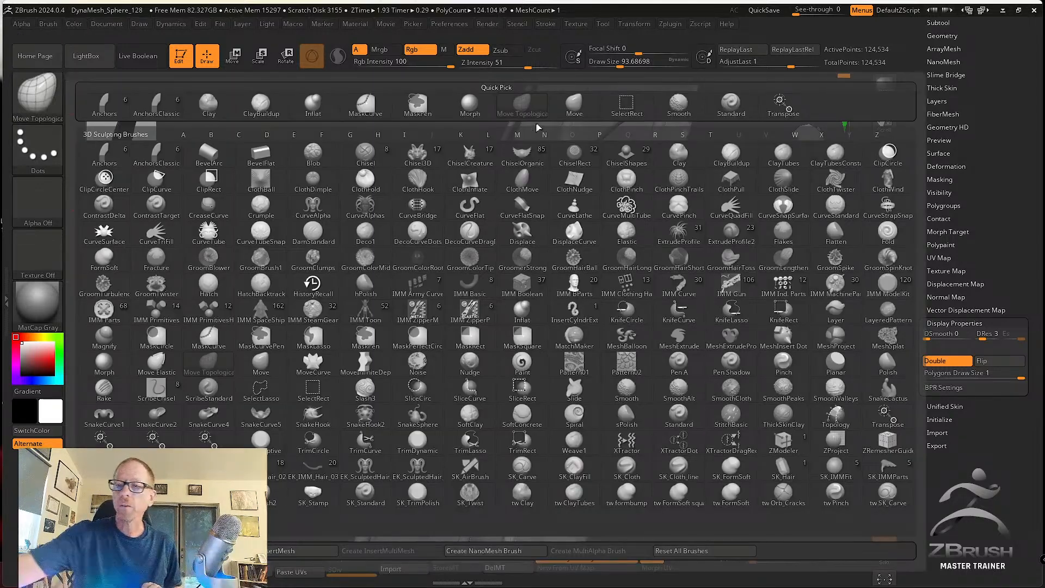
left_click(313, 104)
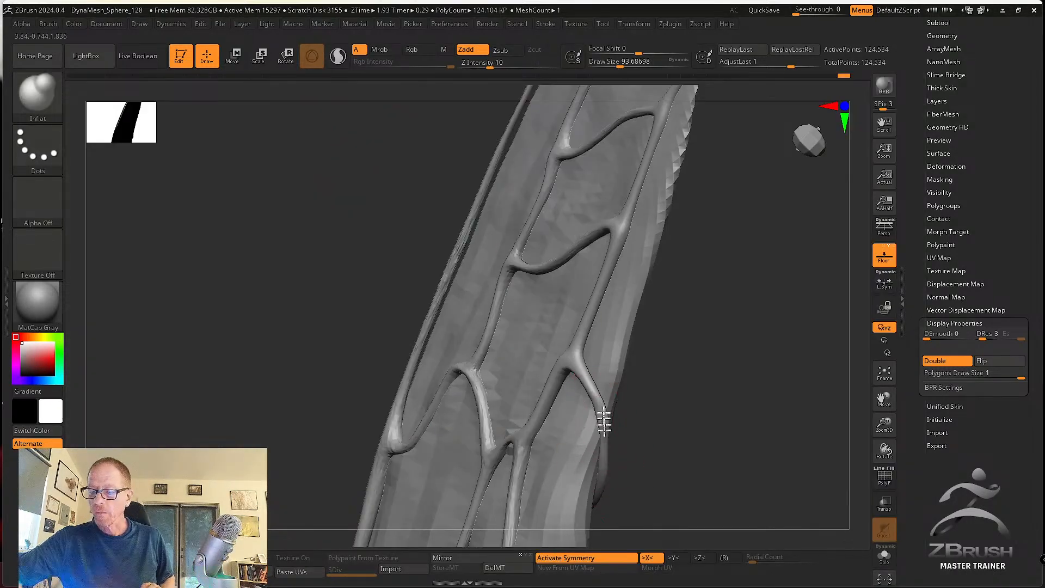
left_click_drag(599, 401, 600, 487, "shift")
Inflate the thin bend of the same branch from the form's reverse side and smooth it.
mouse_move(632, 446)
left_mouse_down()
mouse_move(604, 420)
mouse_move(648, 436)
left_mouse_up()
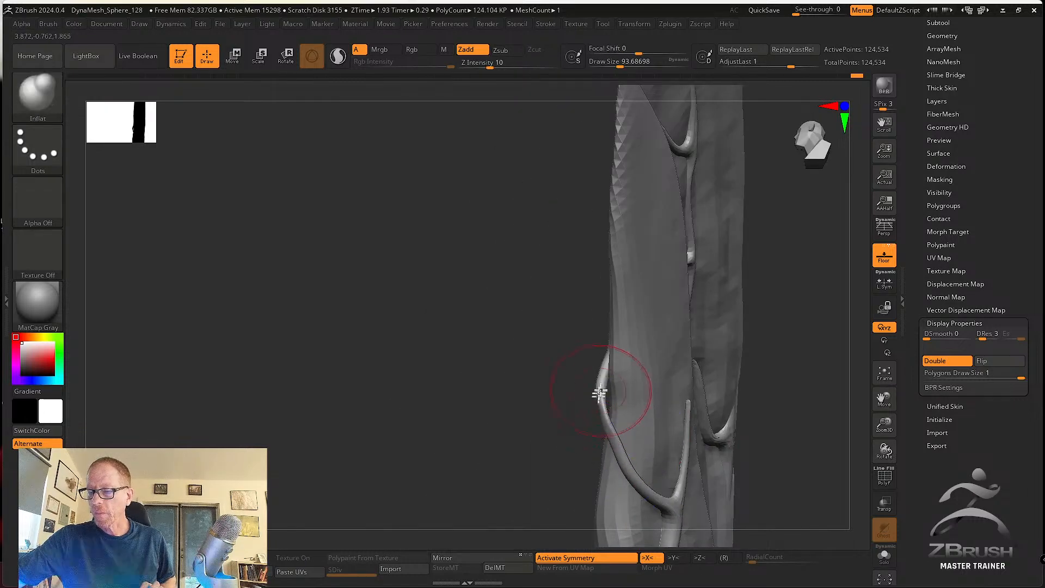
left_click_drag(601, 387, 603, 403)
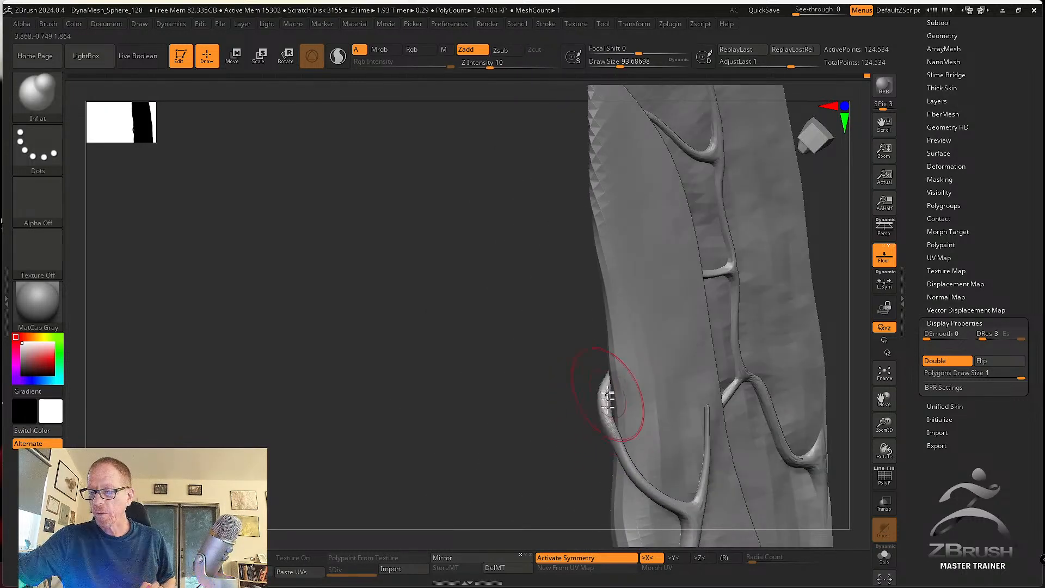
right_click_drag(623, 441, 604, 407, "alt")
key("shift")
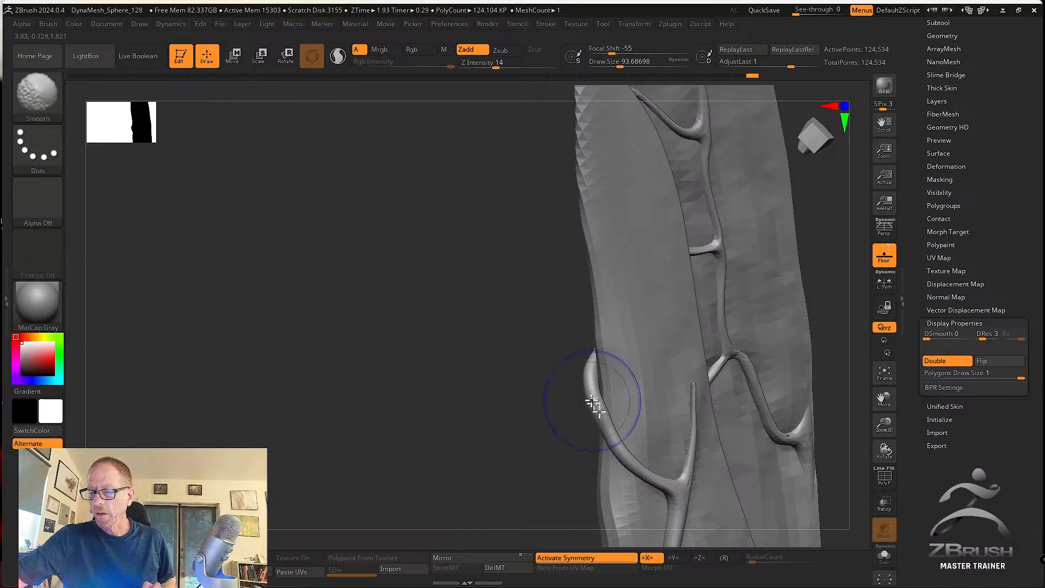
mouse_move(595, 390)
right_mouse_down()
mouse_move(609, 410)
mouse_move(701, 420)
right_mouse_up()
mouse_move(617, 387)
right_mouse_down()
mouse_move(670, 406)
mouse_move(655, 422)
right_mouse_up()
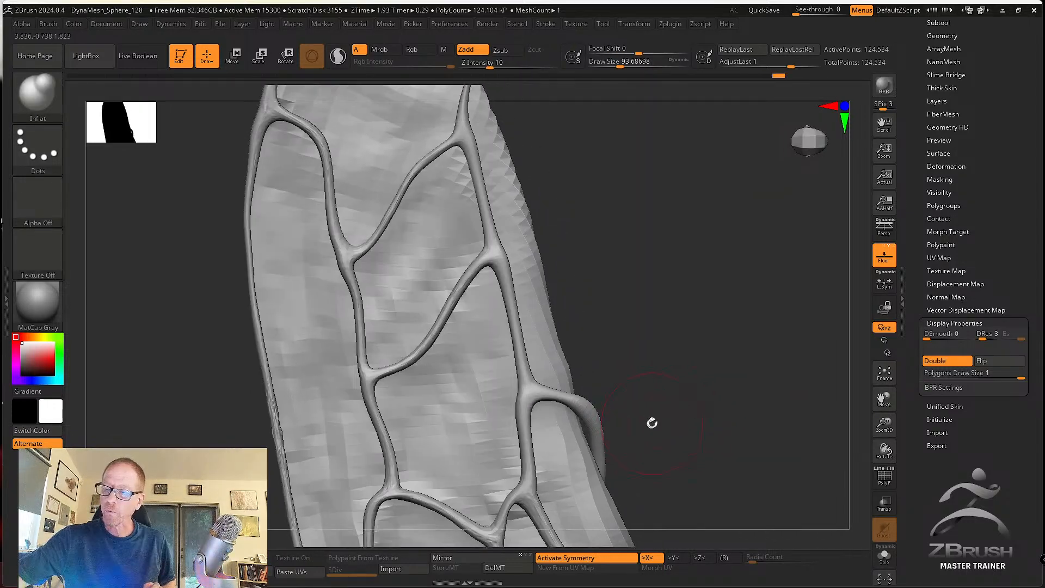
Pull the branch's bend at the form's edge into position with the Move Topological brush.
key("b")
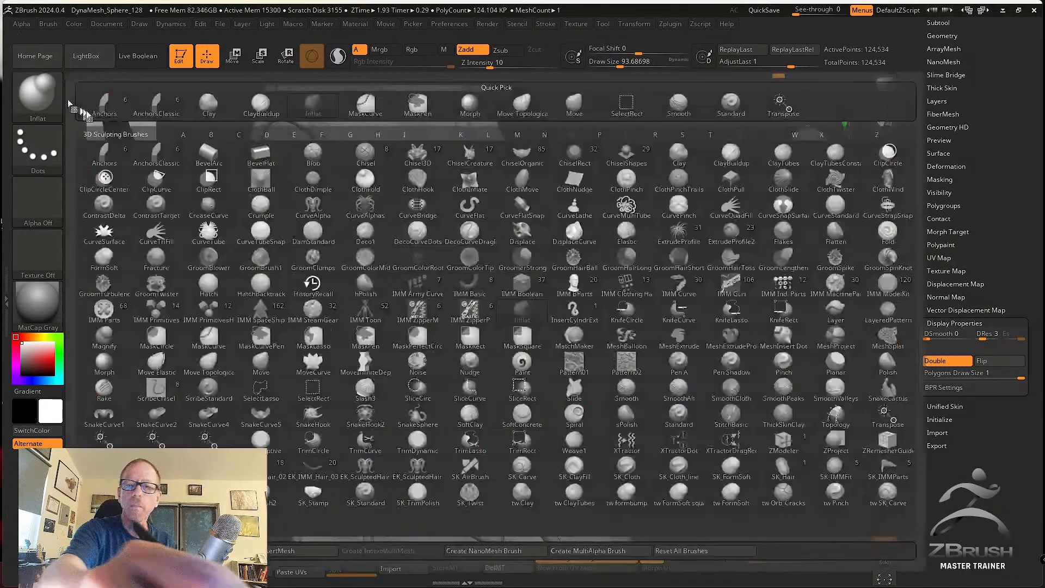
left_click(537, 104)
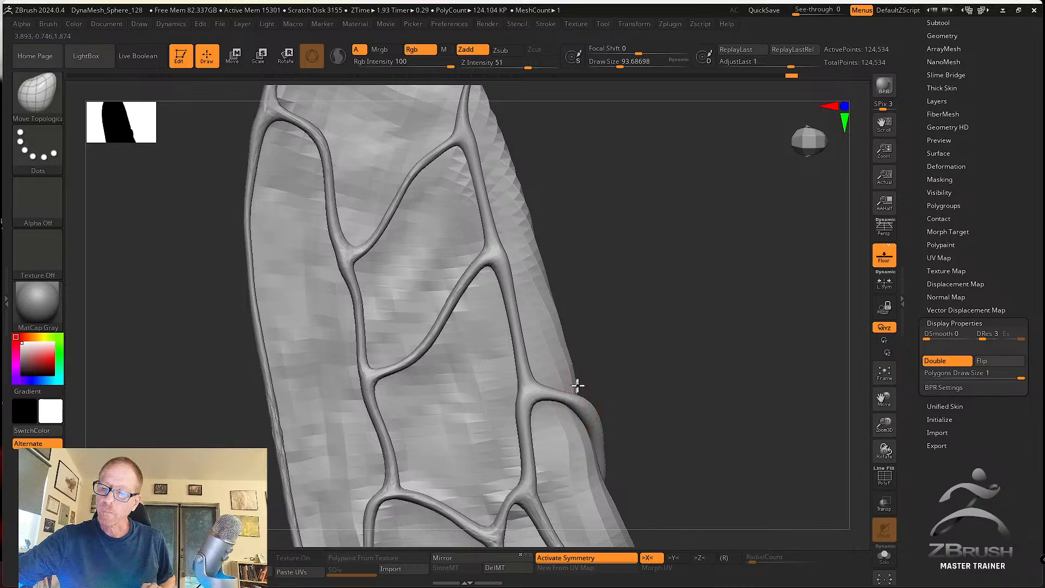
key("shift")
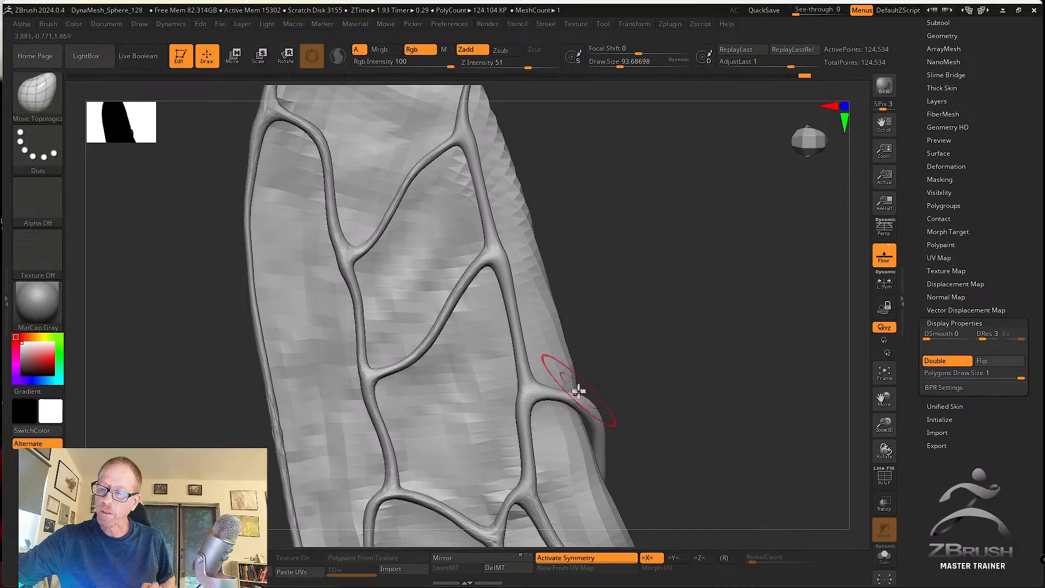
Adjust the form's edge beneath the wrapping branch with the Move brush.
key("b")
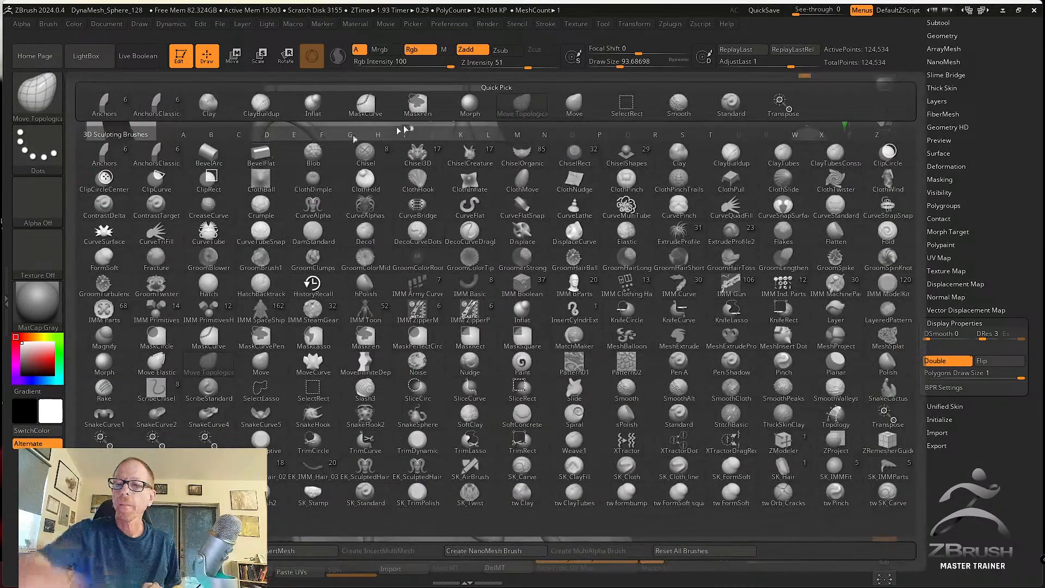
left_click(576, 106)
key("shift")
key("shift")
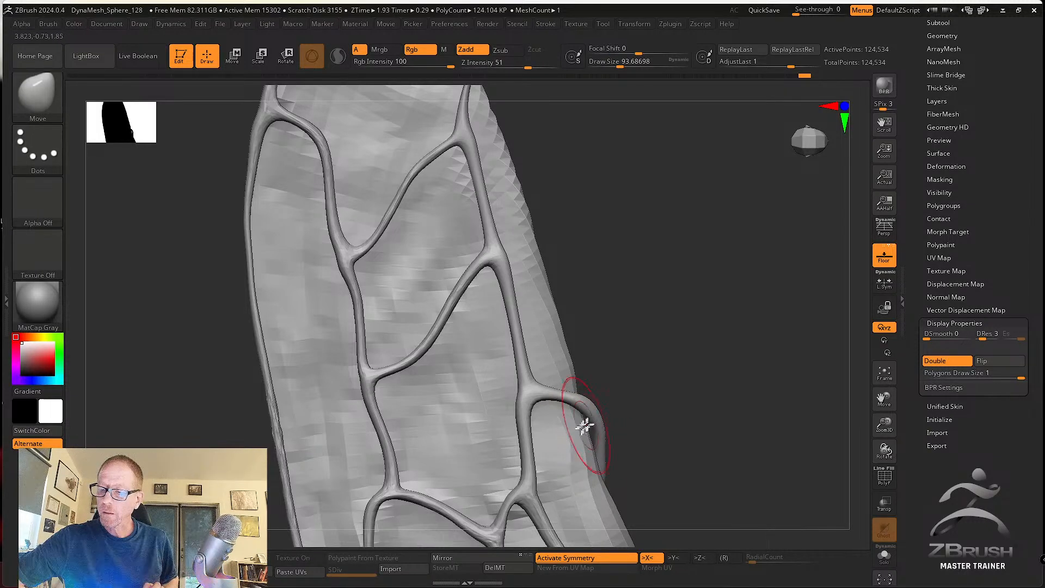
Refine the wrapping branch's curve with Move Topological, smoothing the adjoining edge of the form.
key("b")
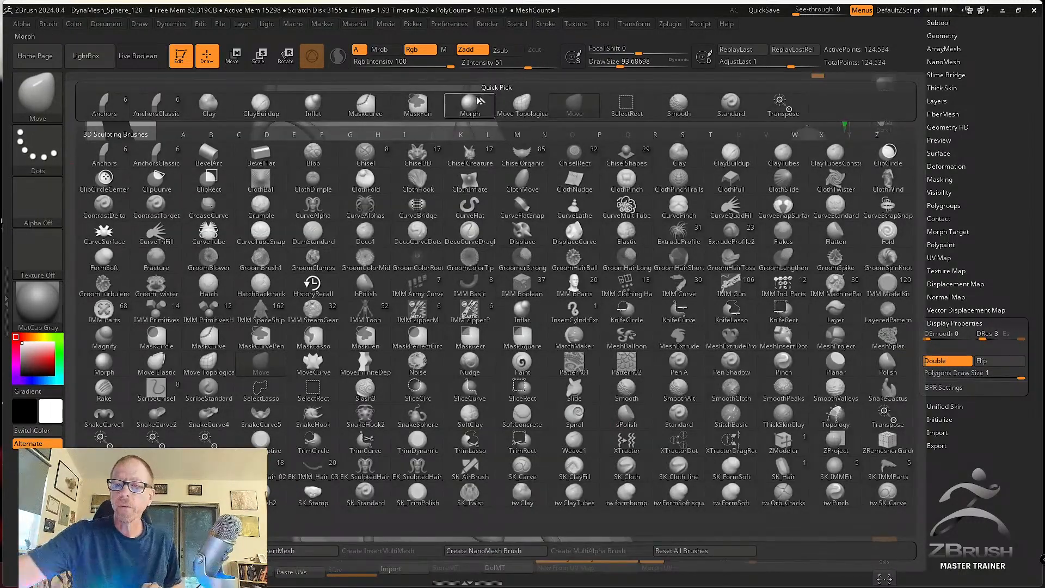
left_click(521, 104)
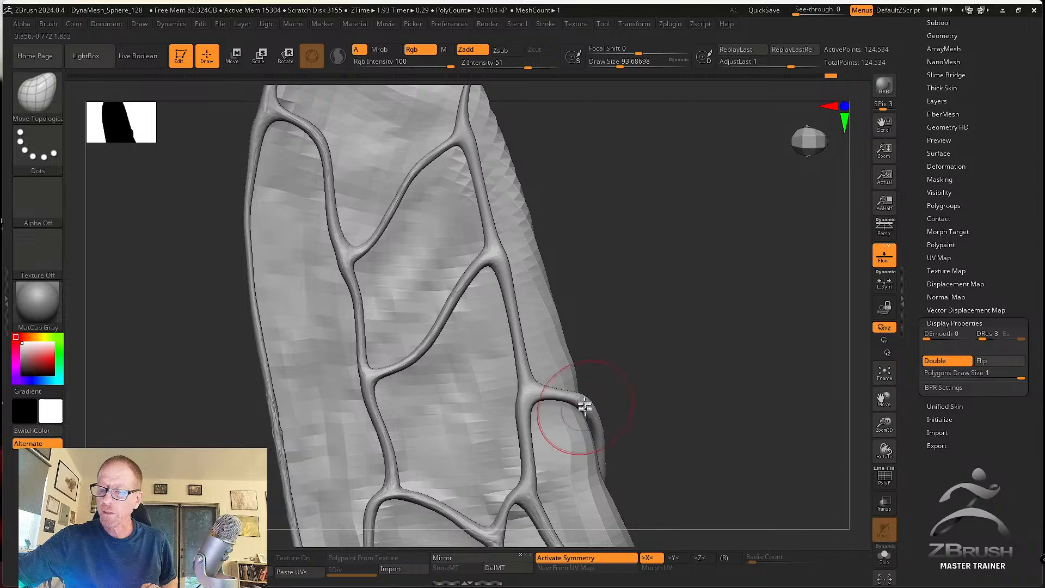
key("shift")
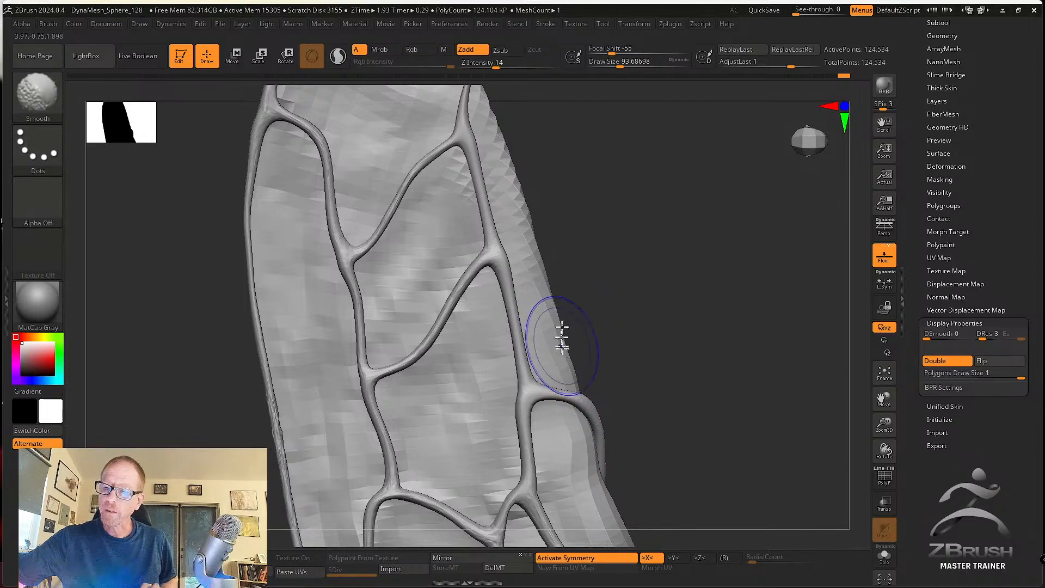
key("shift")
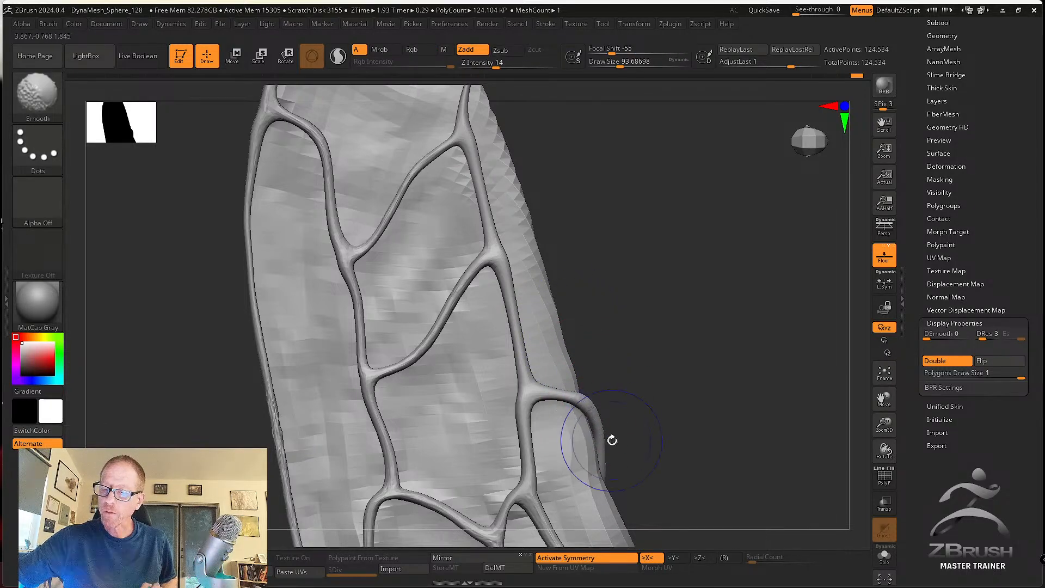
mouse_move(612, 440)
left_mouse_down()
mouse_move(604, 427)
mouse_move(616, 443)
left_mouse_up()
key("shift")
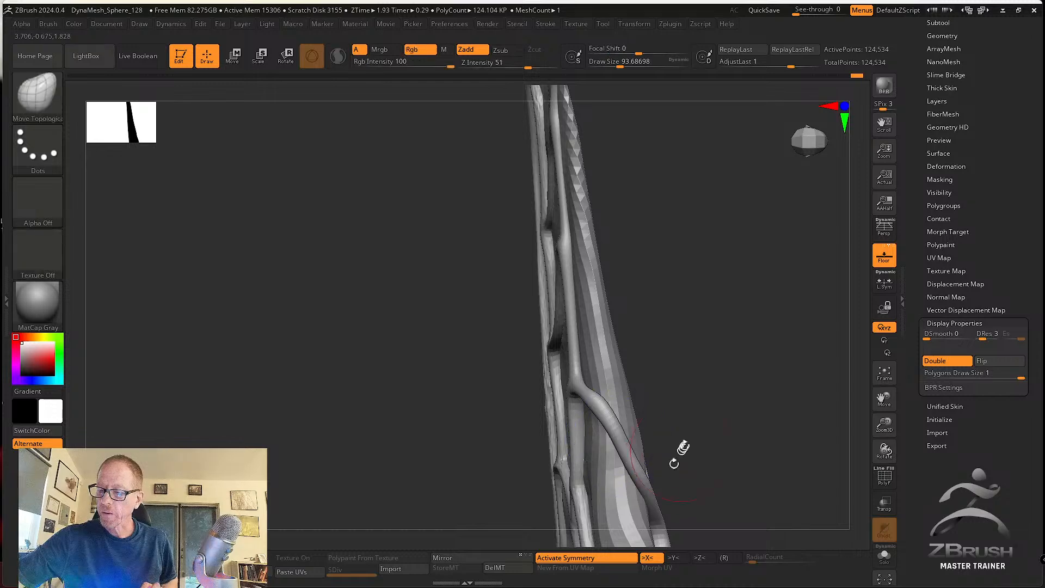
mouse_move(683, 448)
left_mouse_down()
mouse_move(643, 460)
mouse_move(635, 397)
mouse_move(622, 438)
left_mouse_up()
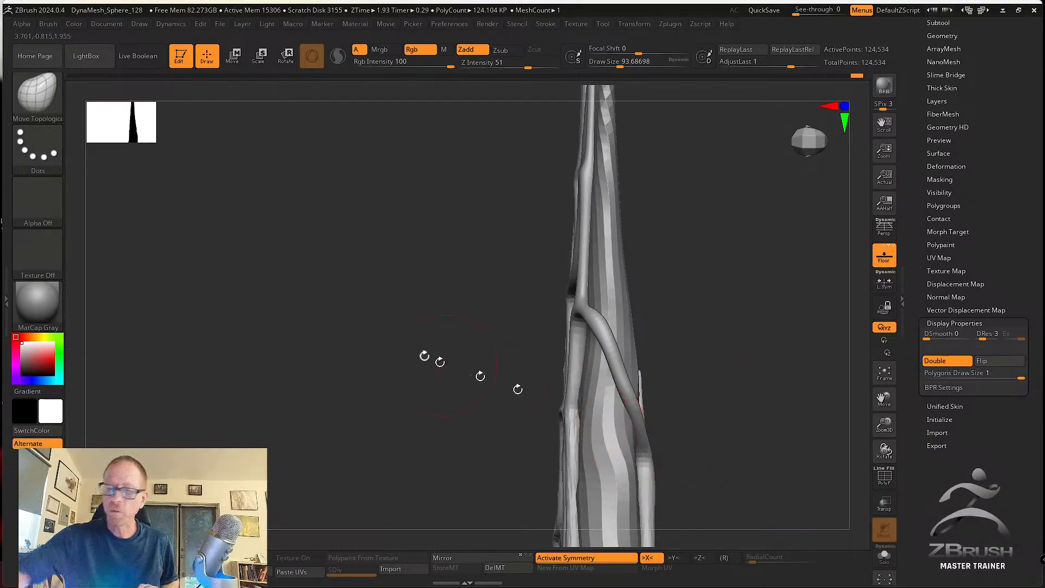
Adjust the form's edge beside the wrapping branch with the Move Topological brush at a draw size of about 172.
left_click(37, 95)
key("s")
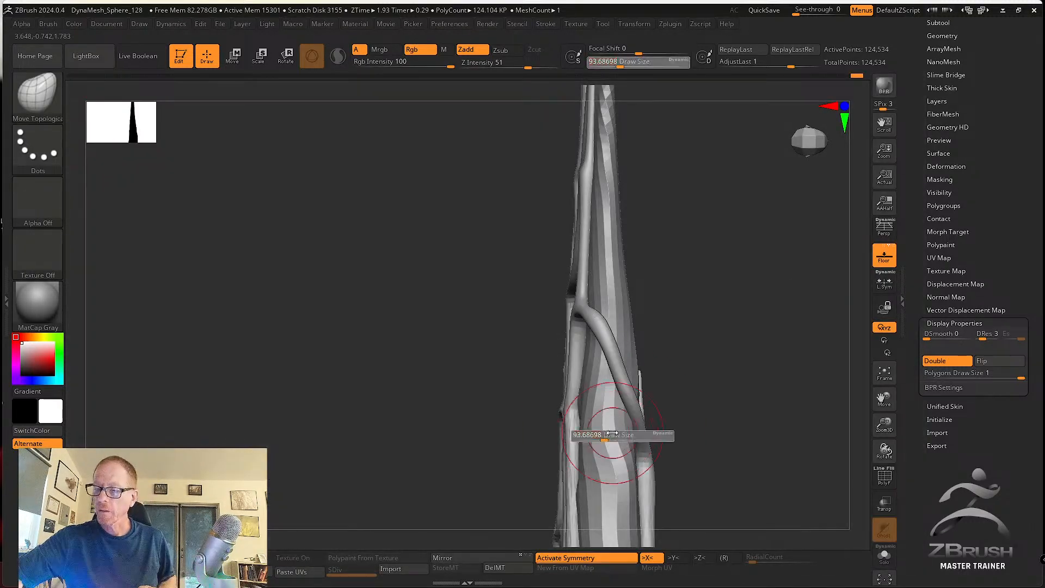
left_click(612, 434)
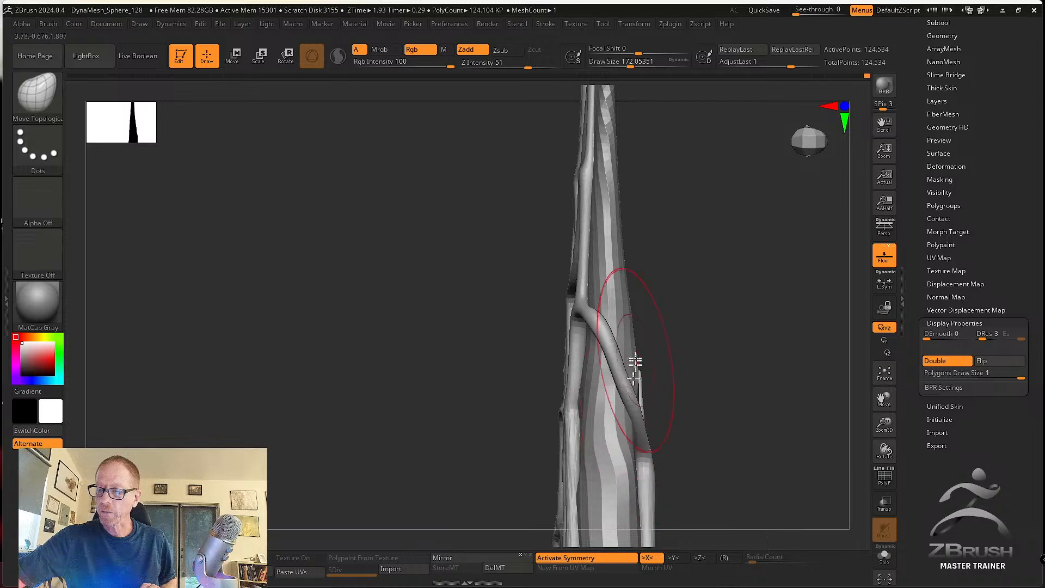
left_click_drag(634, 361, 664, 363)
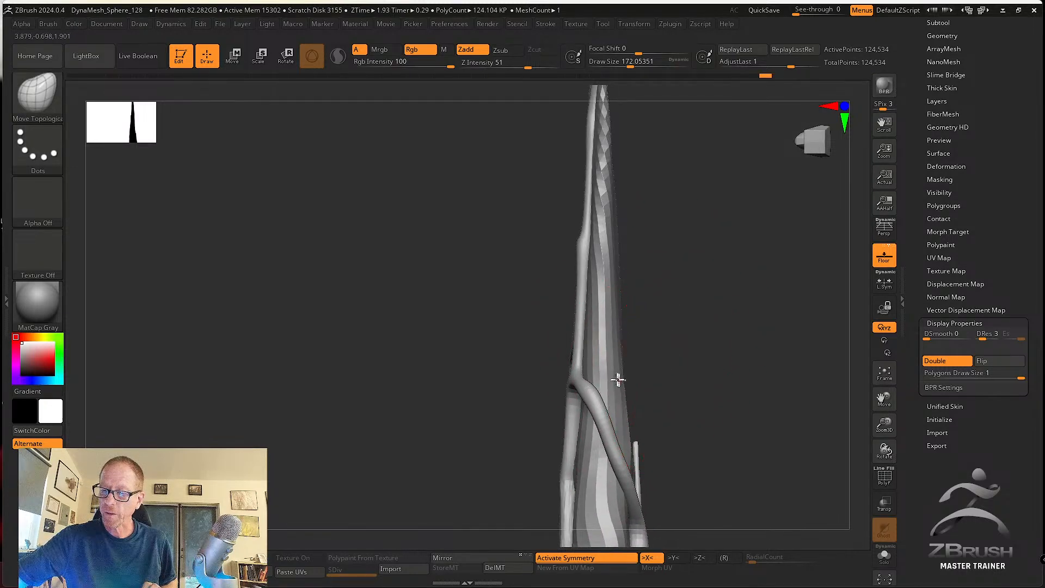
mouse_move(632, 378)
right_mouse_down("alt")
mouse_move(646, 363)
mouse_move(620, 381)
right_mouse_up("alt")
right_click_drag(613, 460, 604, 397, "alt")
Even out the form's side surface below the wrapping branch with Move Topological at draw sizes of about 149 and 116.
key("s")
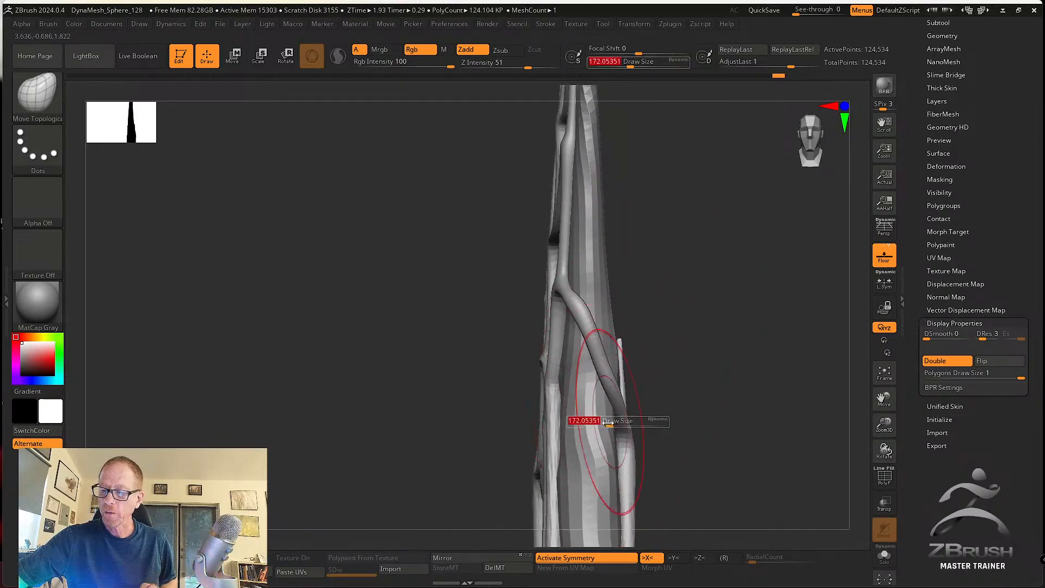
left_click_drag(603, 423, 587, 433)
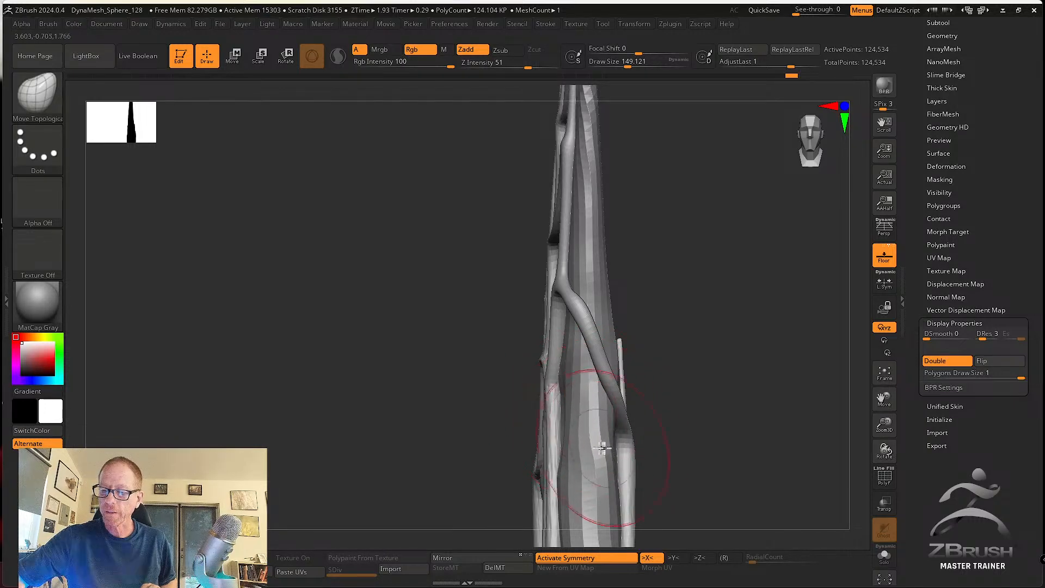
mouse_move(602, 448)
right_mouse_down()
mouse_move(656, 378)
mouse_move(688, 406)
mouse_move(631, 338)
mouse_move(662, 389)
mouse_move(653, 361)
right_mouse_up()
key("s")
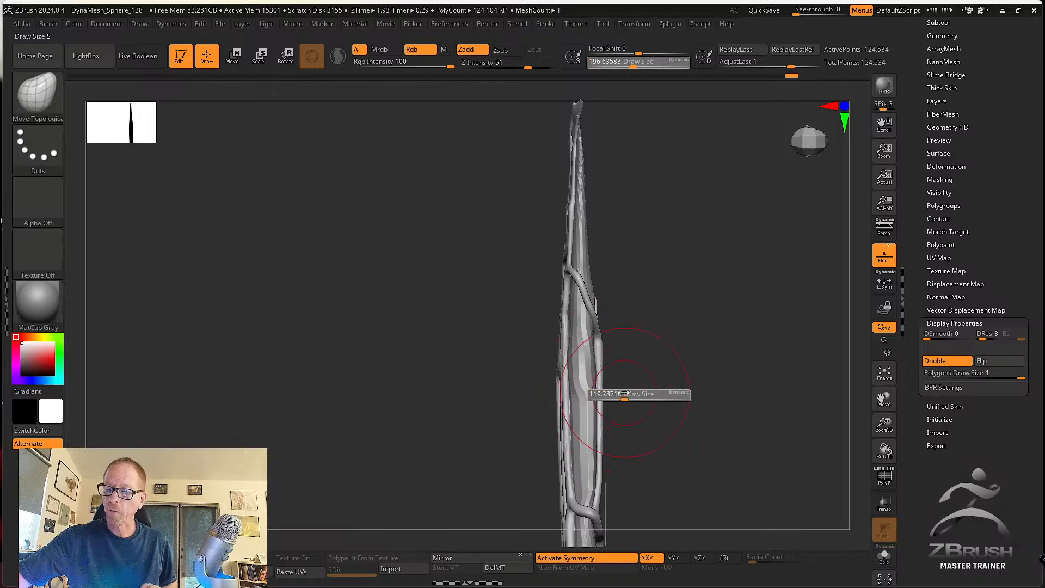
right_click_drag(624, 393, 601, 293, "ctrl")
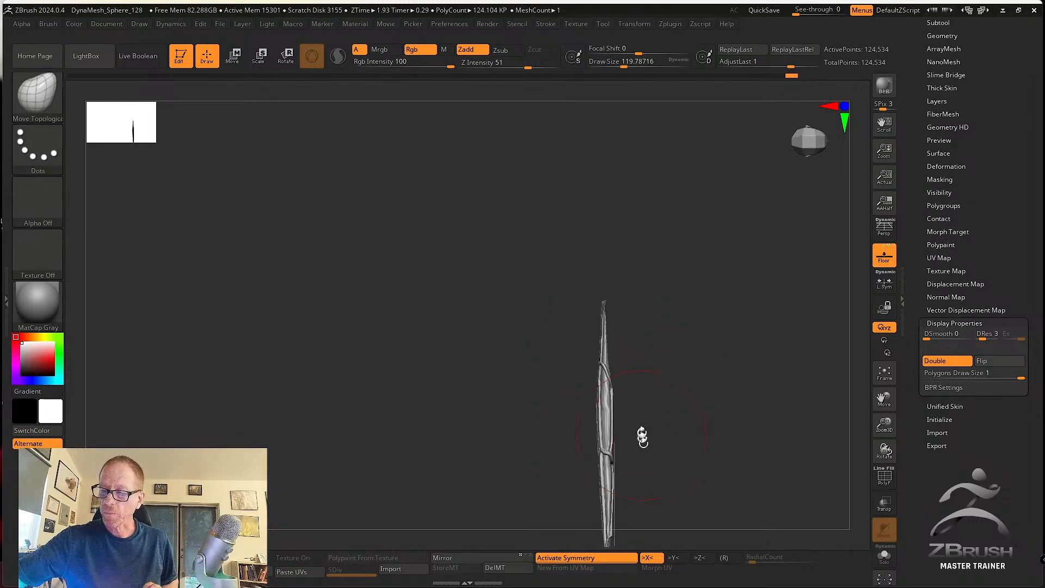
right_click_drag(639, 432, 672, 527, "ctrl")
right_click_drag(664, 466, 644, 397)
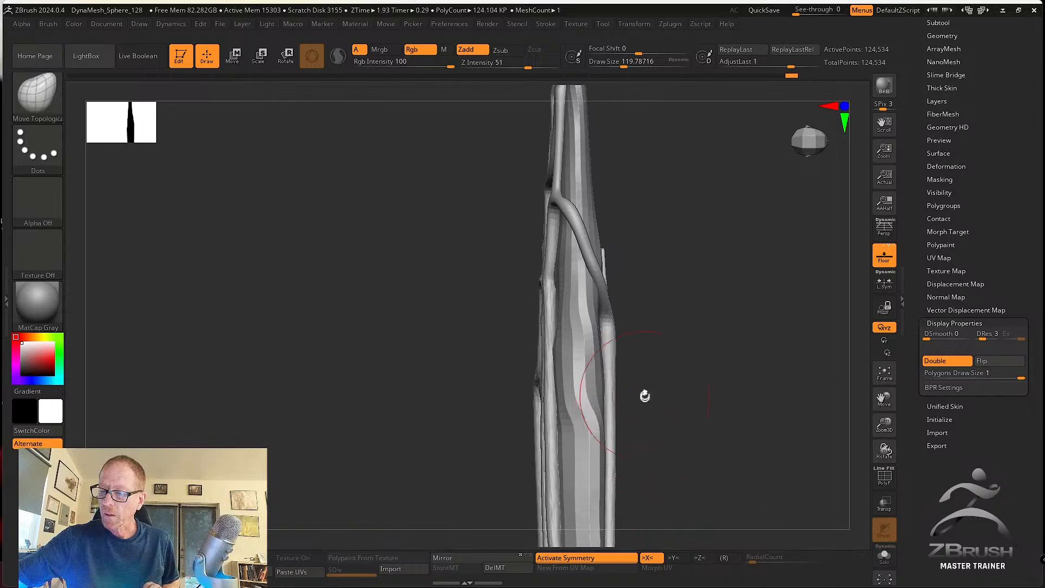
key("s")
left_click(641, 414)
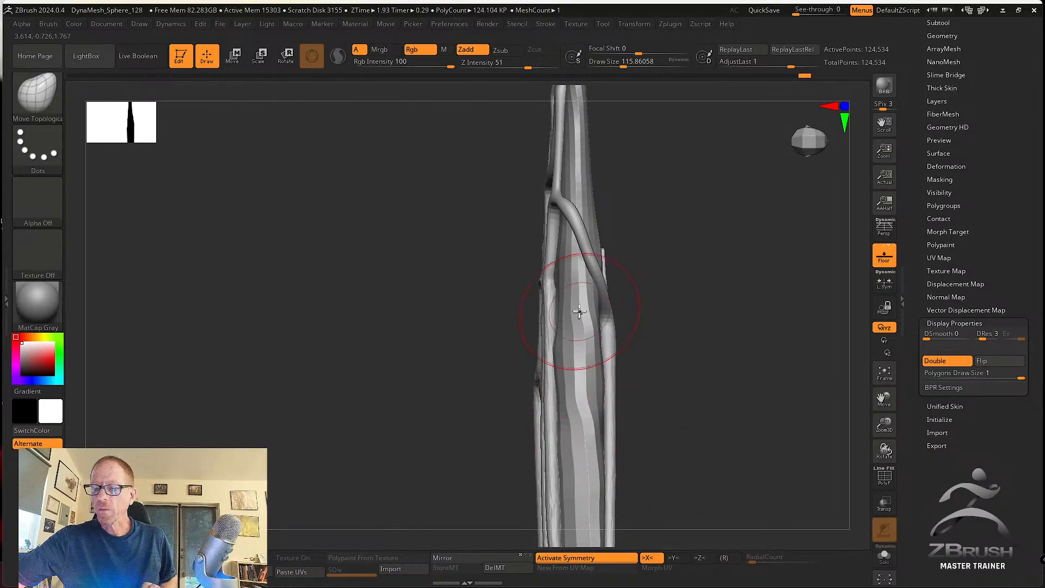
left_click_drag(613, 341, 609, 338)
key("s")
left_click(613, 331)
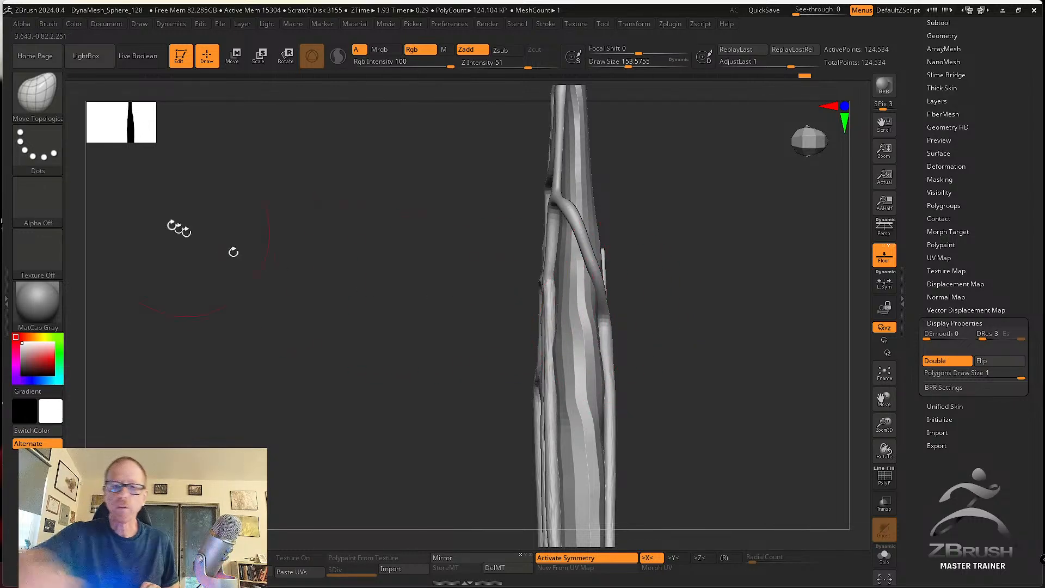
Pull the wrapping branch and the form's edge into a cleaner side profile with the Move brush at a draw size of about 172.
left_click(37, 92)
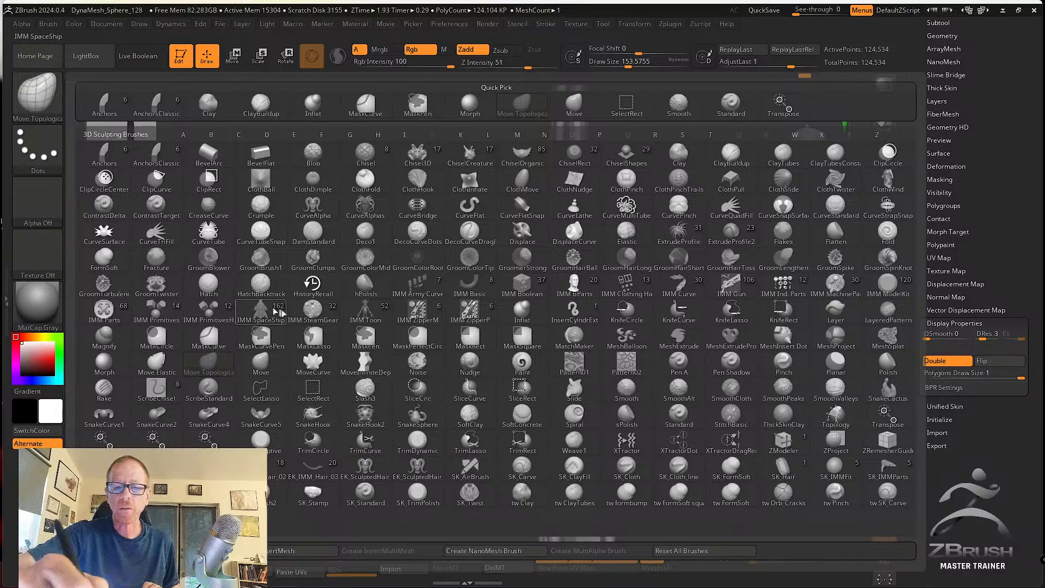
left_click(260, 364)
key("s")
left_click(613, 339)
left_click_drag(637, 317, 631, 368, "alt")
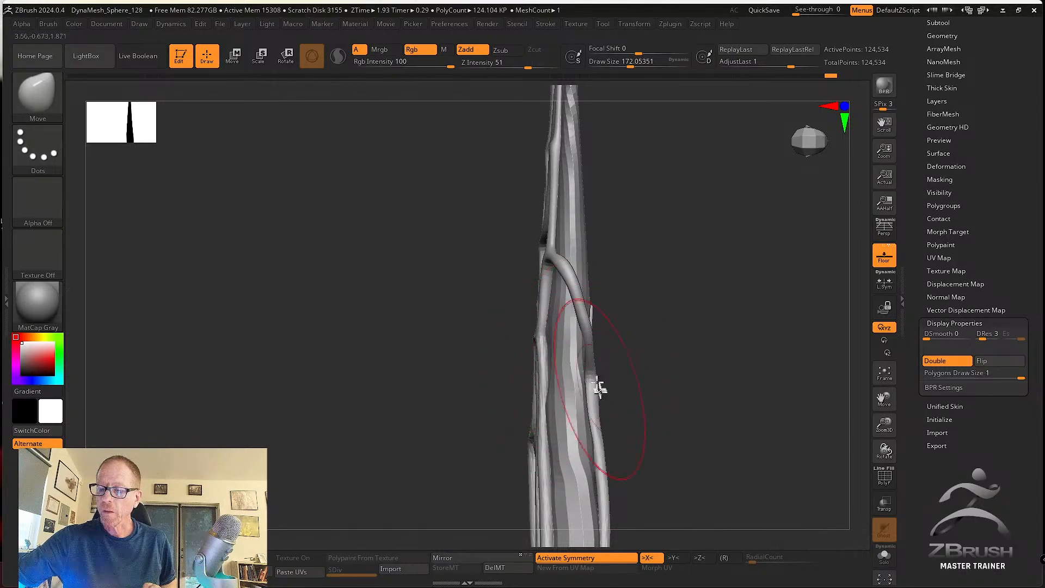
right_click_drag(598, 388, 620, 395)
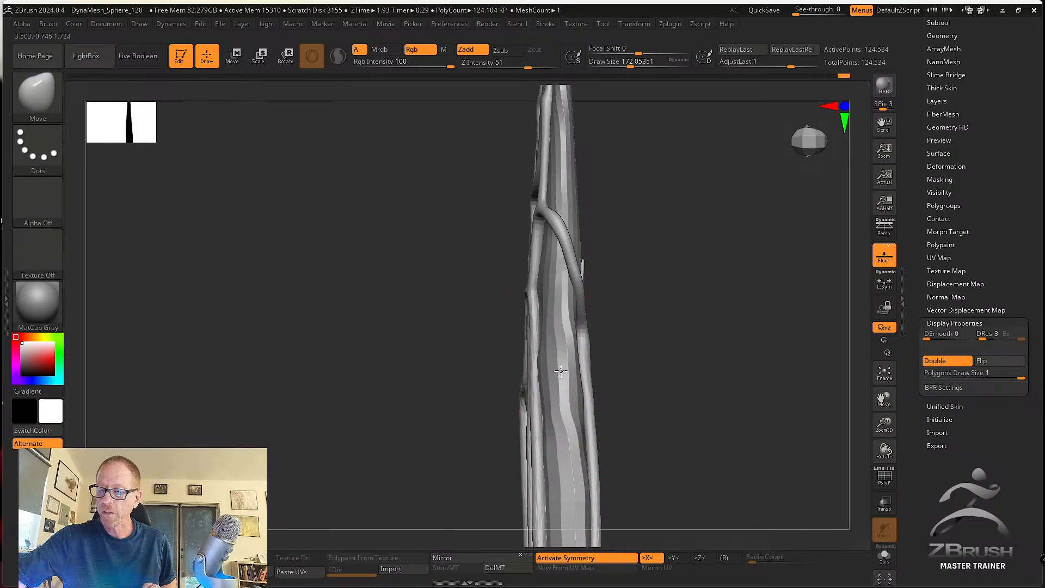
right_click_drag(577, 359, 609, 338)
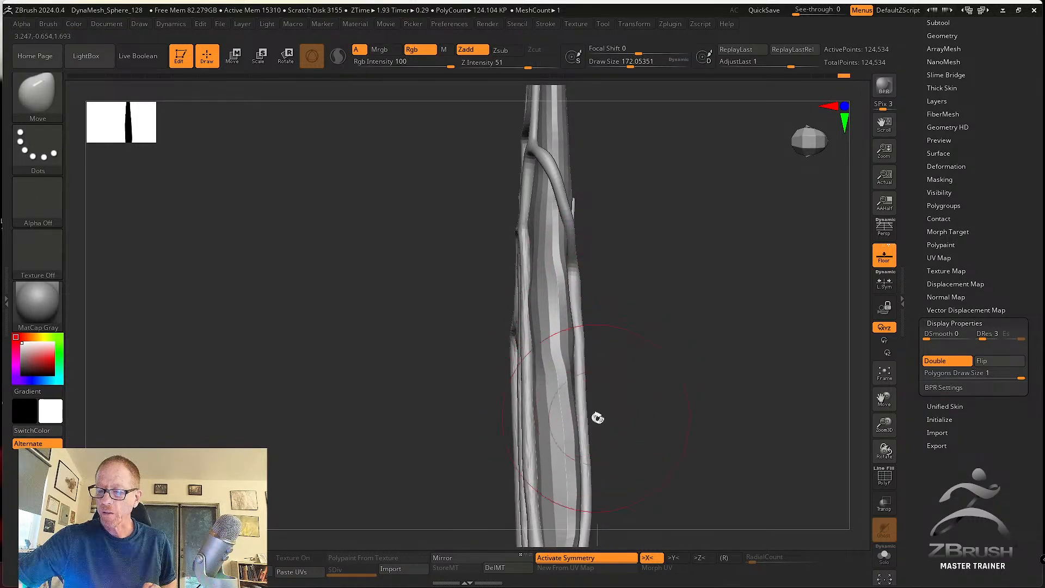
Shape the long side edge between the two wrapping branches with the Move brush, and set the draw size to about 149.
right_click_drag(597, 418, 581, 411)
mouse_move(590, 373)
right_mouse_down()
mouse_move(576, 392)
mouse_move(527, 380)
mouse_move(593, 325)
mouse_move(587, 358)
right_mouse_up()
right_click_drag(595, 307, 555, 306)
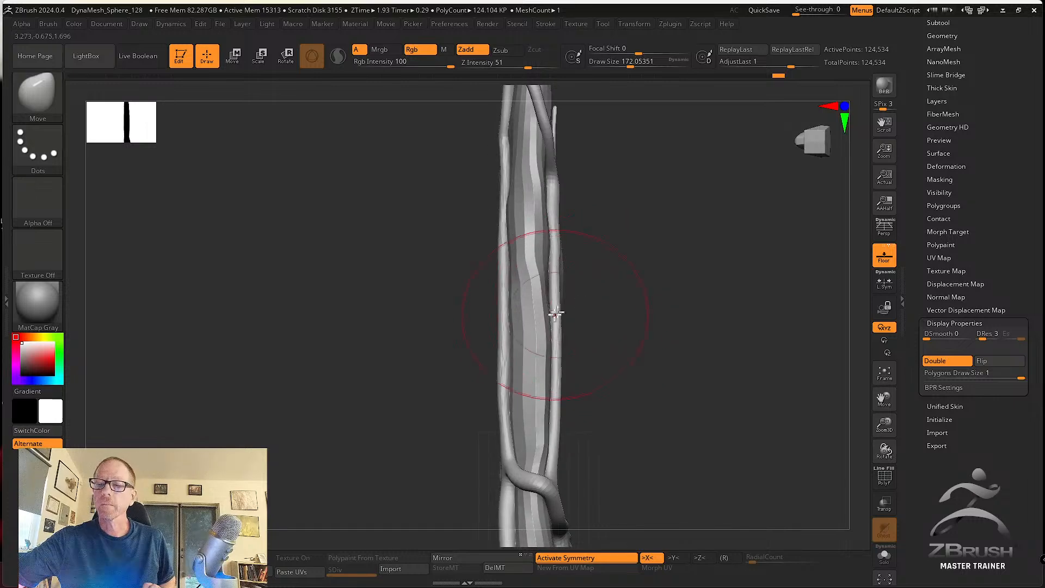
mouse_move(590, 346)
right_mouse_down()
mouse_move(641, 353)
mouse_move(669, 329)
mouse_move(704, 345)
mouse_move(758, 413)
mouse_move(769, 401)
mouse_move(747, 366)
mouse_move(702, 352)
mouse_move(702, 285)
mouse_move(749, 398)
mouse_move(674, 340)
mouse_move(723, 319)
mouse_move(730, 305)
mouse_move(705, 315)
mouse_move(693, 292)
mouse_move(645, 371)
right_mouse_up()
key("s")
left_click_drag(645, 371, 642, 372)
mouse_move(622, 383)
right_mouse_down()
mouse_move(655, 390)
mouse_move(637, 256)
right_mouse_up()
right_click_drag(662, 365, 641, 493)
key("w")
right_click_drag(648, 401, 644, 445, "ctrl")
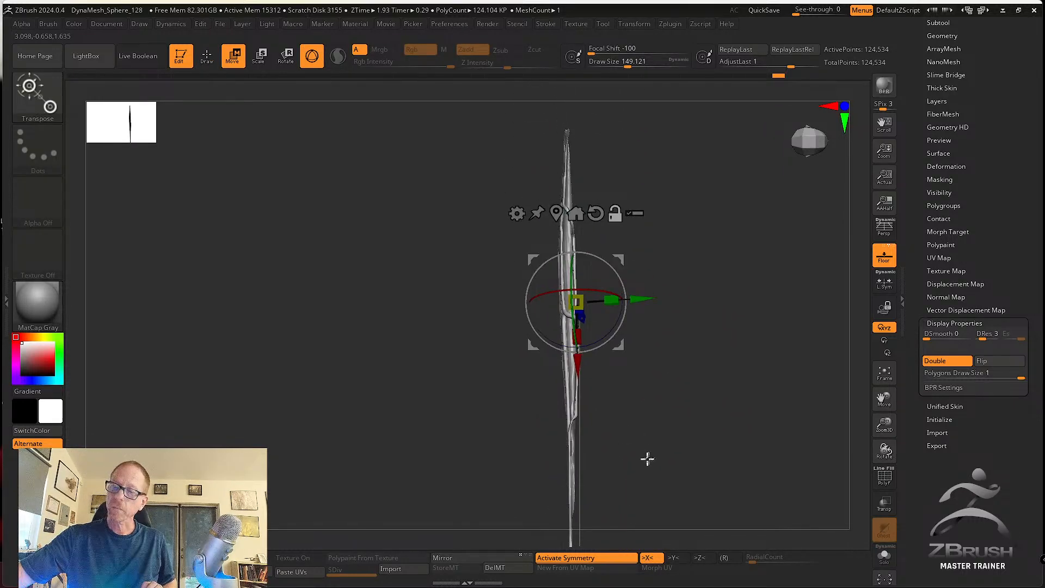
key("q")
mouse_move(647, 457)
left_mouse_down("ctrl")
mouse_move(611, 112)
mouse_move(466, 374)
mouse_move(706, 206)
left_mouse_up("ctrl")
key("ctrl+z")
Mask everything above the form's lower end with MaskCurve and soften the mask's border.
left_click_drag(501, 472, 710, 484, "ctrl")
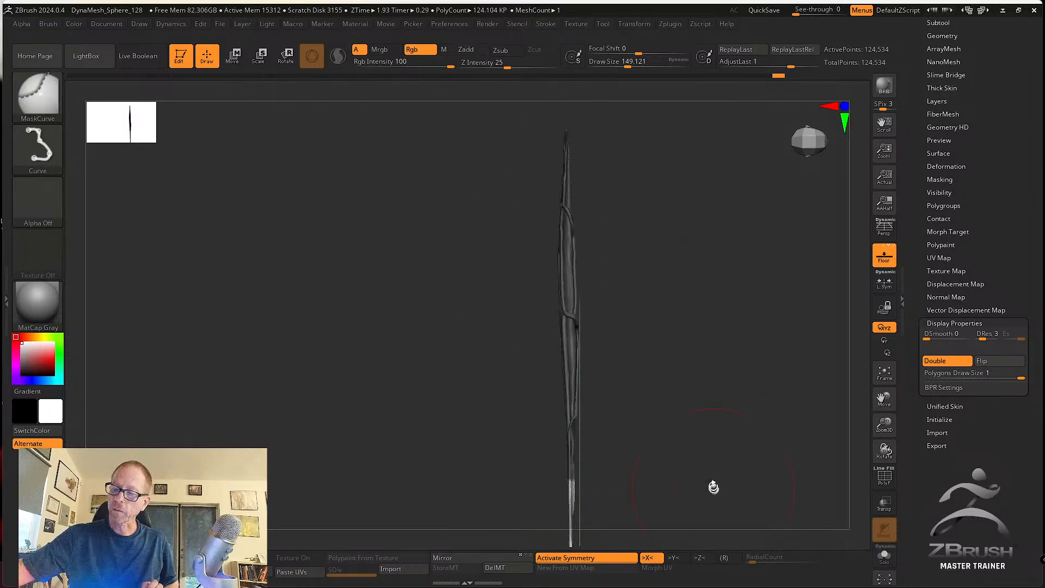
mouse_move(703, 441)
right_mouse_down("alt")
mouse_move(710, 410)
mouse_move(727, 427)
right_mouse_up("alt")
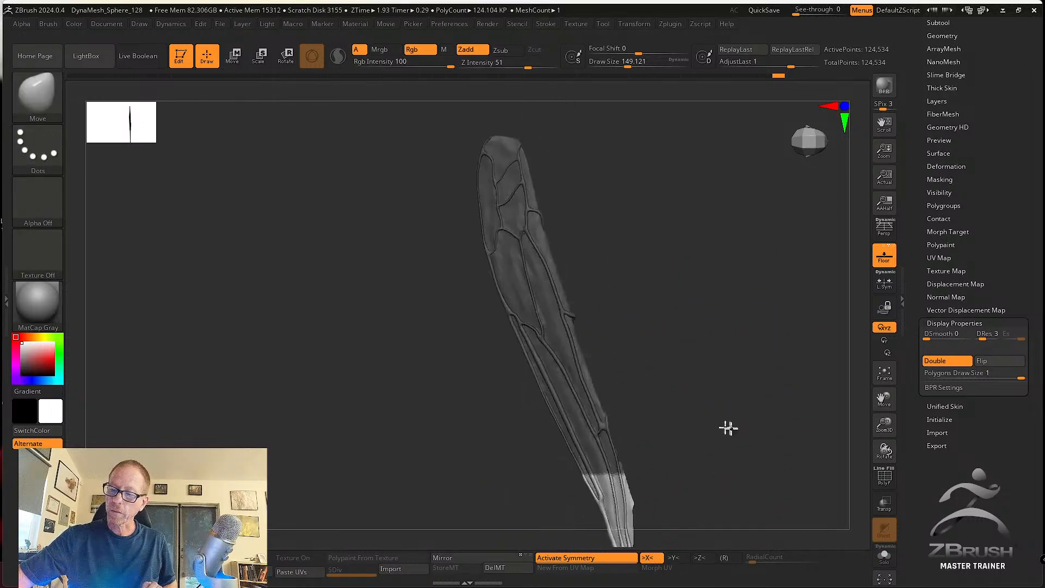
left_click(611, 490, "ctrl")
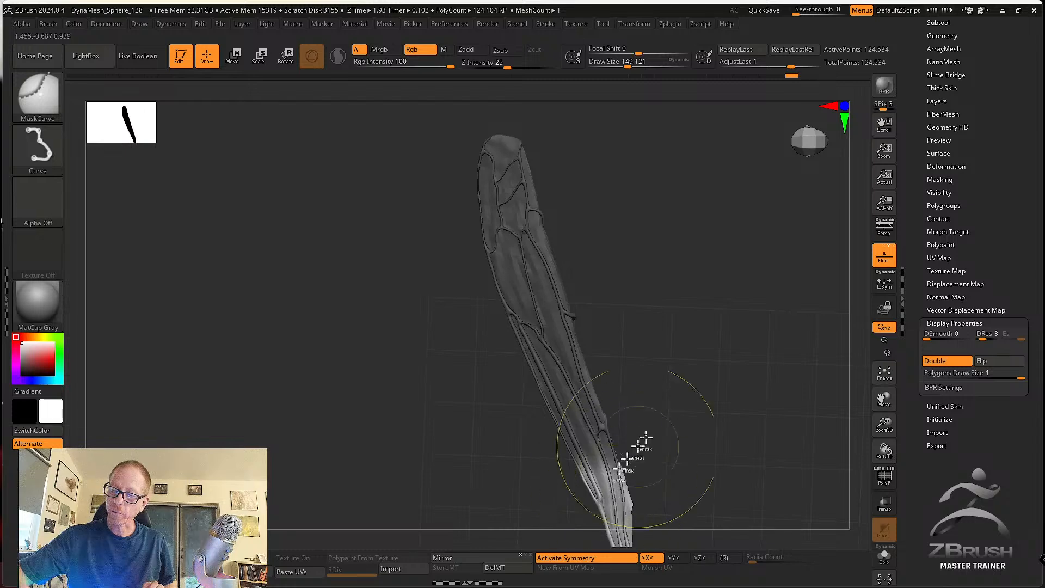
mouse_move(634, 450)
right_mouse_down()
mouse_move(684, 425)
mouse_move(686, 458)
mouse_move(684, 373)
mouse_move(672, 350)
mouse_move(682, 411)
right_mouse_up()
Reposition the unmasked lower end of the form with the transform gizmo and clear the mask.
key("w")
left_click_drag(666, 335, 495, 331, "alt")
right_click_drag(699, 416, 684, 321, "alt")
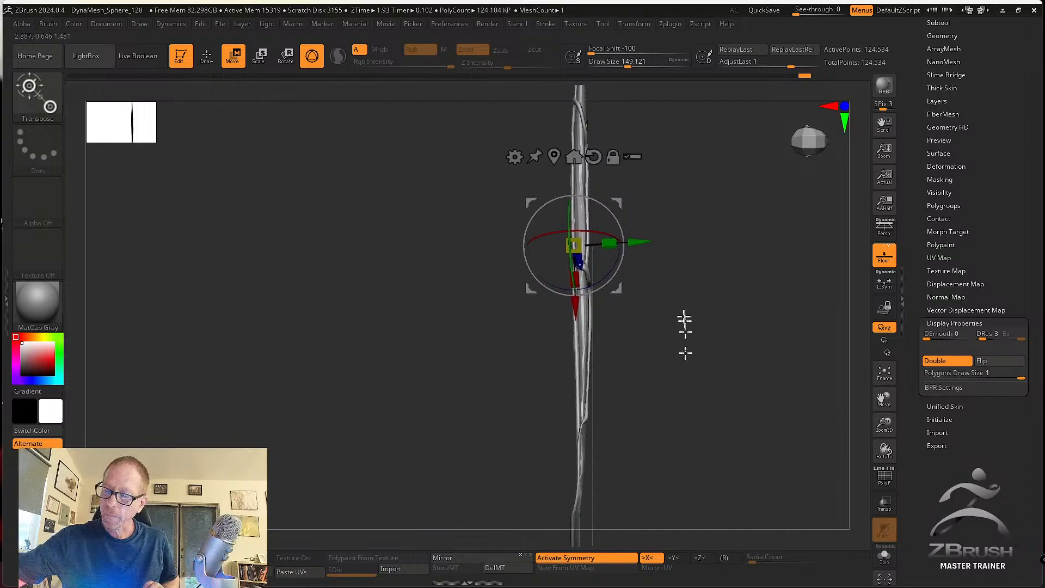
key("ctrl+z")
key("ctrl+shift+z")
left_click_drag(640, 236, 638, 403)
Refine the looping vein and adjoining upper edge with the Move brush at draw sizes of about 51 and 90, smoothing where they meet.
left_click(208, 58)
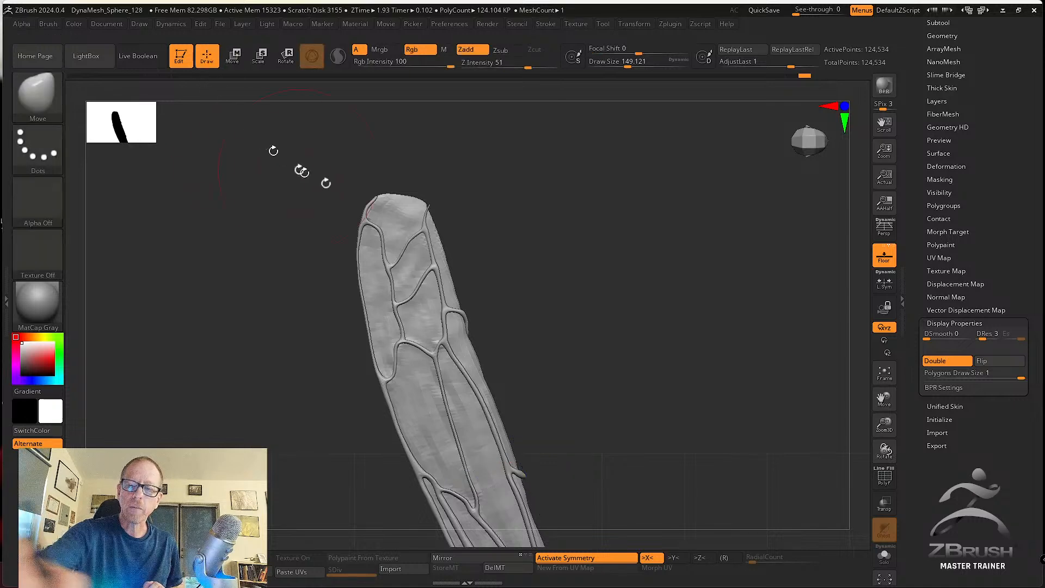
mouse_move(487, 260)
left_mouse_down("alt")
mouse_move(521, 317)
mouse_move(525, 348)
left_mouse_up("alt")
key("s")
left_click_drag(506, 289, 491, 289)
mouse_move(490, 279)
left_mouse_down("alt")
mouse_move(524, 316)
mouse_move(589, 452)
left_mouse_up("alt")
left_click_drag(461, 247, 469, 261)
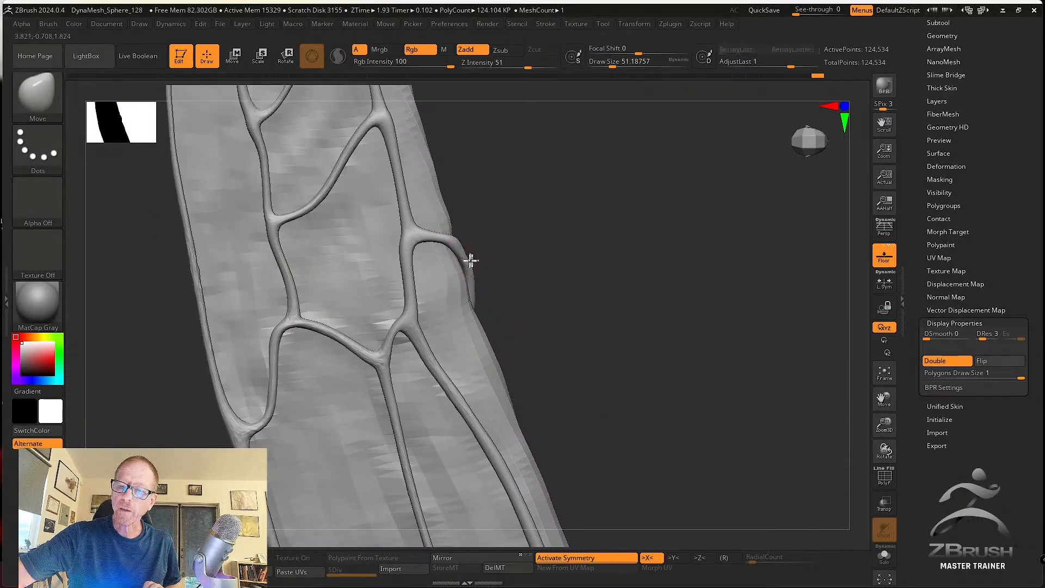
left_click_drag(467, 302, 496, 369)
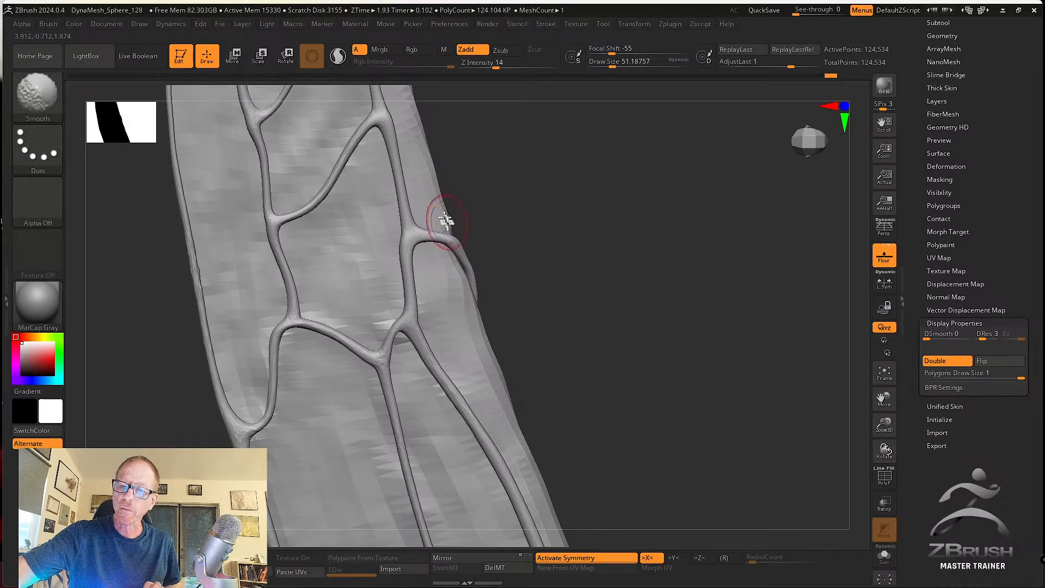
left_click_drag(464, 263, 460, 254)
key("s")
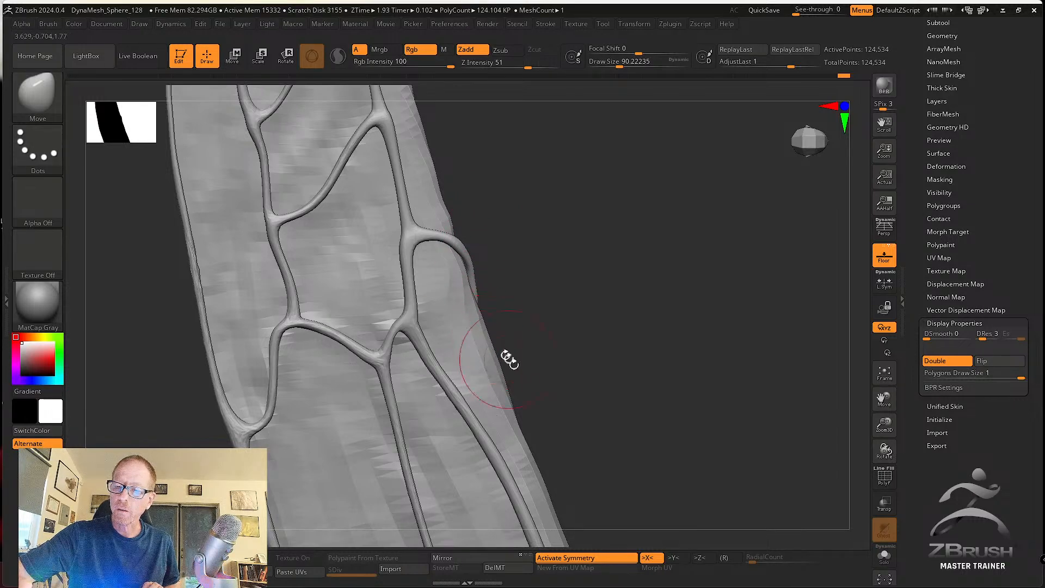
Adjust the form's edge around the short branch further down with the Move brush at draw sizes of about 90 and 74.
left_click_drag(532, 424, 501, 331, "alt")
mouse_move(570, 419)
left_mouse_down("alt")
mouse_move(560, 399)
mouse_move(509, 362)
left_mouse_up("alt")
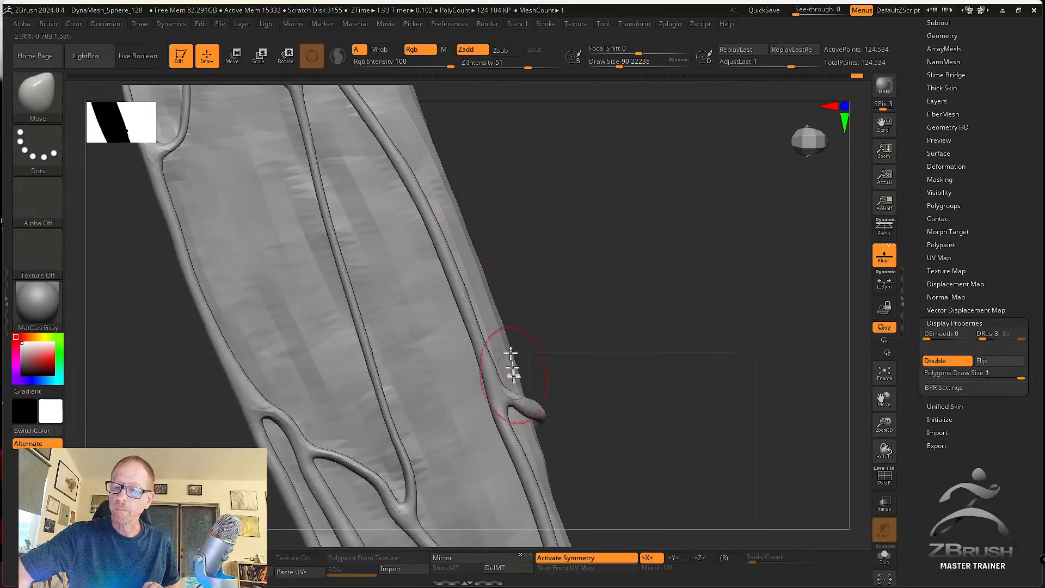
key("s")
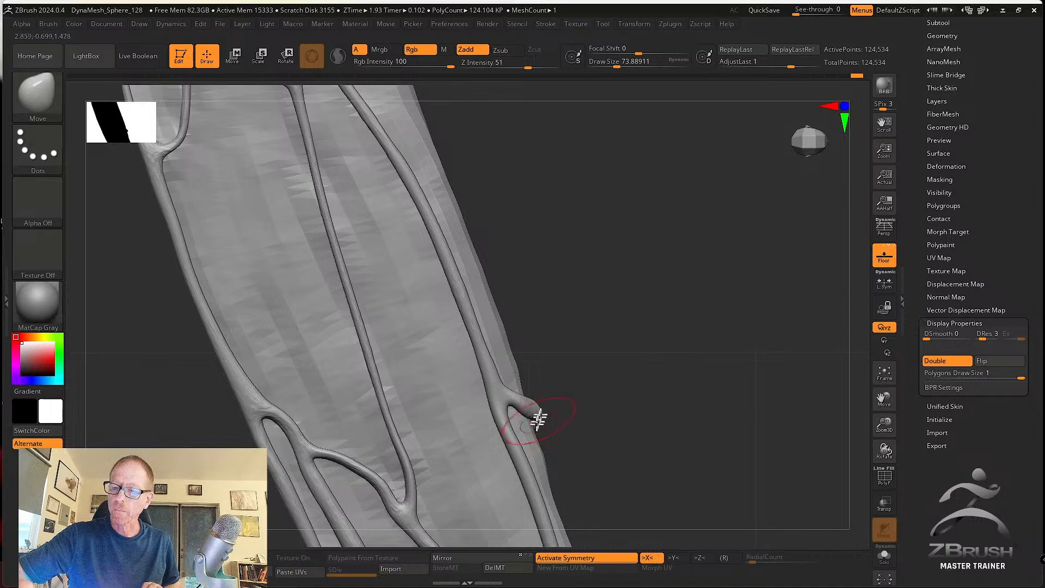
Shape the edge and vein junction near the form's narrow lower end with the Move brush at a draw size of about 59.
left_click_drag(579, 438, 538, 379, "alt")
left_click_drag(578, 448, 569, 426, "alt")
key("s")
left_click_drag(499, 359, 494, 358)
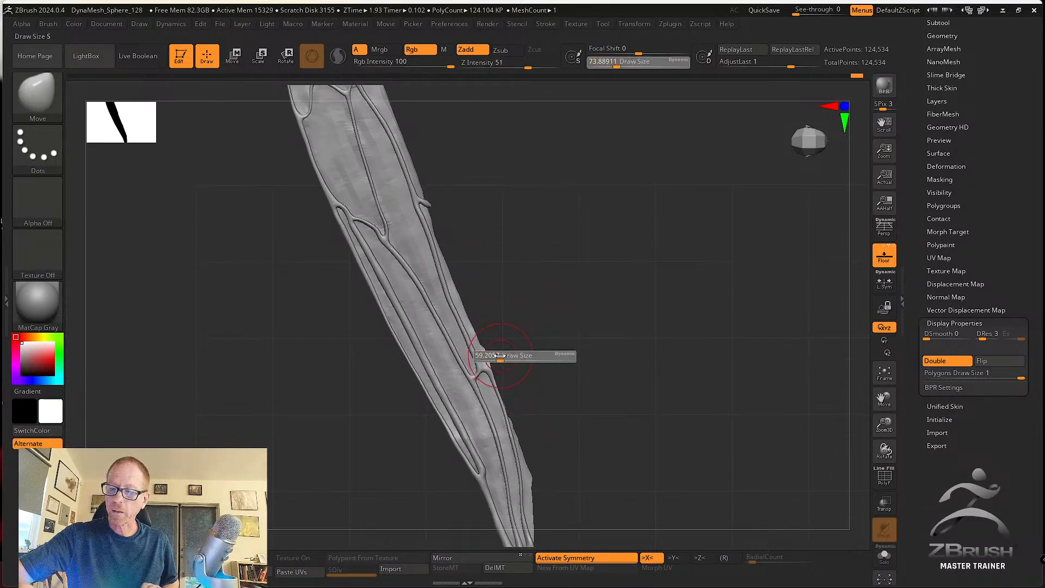
left_click_drag(526, 425, 517, 404, "alt")
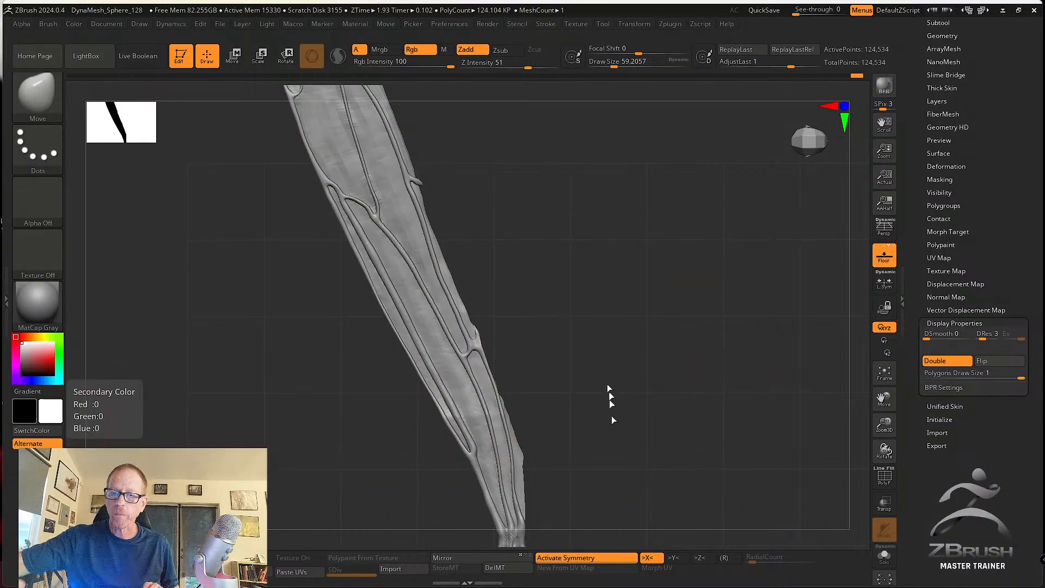
Undo the last stroke and smooth the form's edge around the short wrapping branch at a draw size of about 54.
mouse_move(608, 388)
left_mouse_down()
mouse_move(618, 366)
mouse_move(591, 345)
mouse_move(555, 389)
mouse_move(612, 505)
mouse_move(494, 374)
mouse_move(503, 364)
mouse_move(506, 373)
mouse_move(495, 341)
left_mouse_up()
key("shift")
key("ctrl+z")
key("shift")
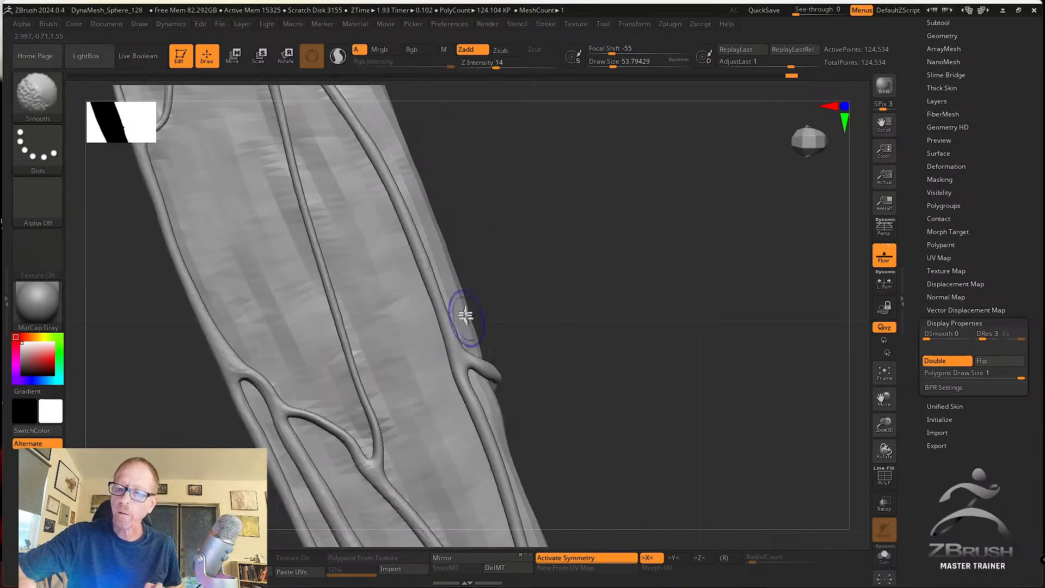
Reshape the form's blunt upper end into a tapered, rounded tip with the Move brush.
left_click_drag(691, 347, 550, 205, "alt")
mouse_move(611, 281)
left_mouse_down()
mouse_move(611, 389)
mouse_move(595, 385)
mouse_move(599, 401)
left_mouse_up()
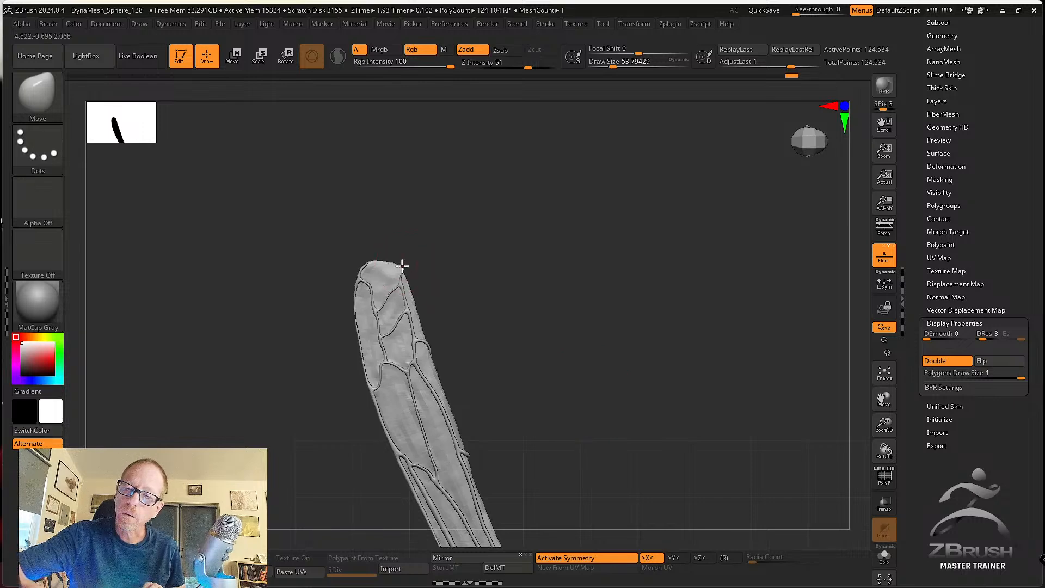
mouse_move(404, 270)
left_mouse_down()
mouse_move(373, 252)
mouse_move(411, 295)
left_mouse_up()
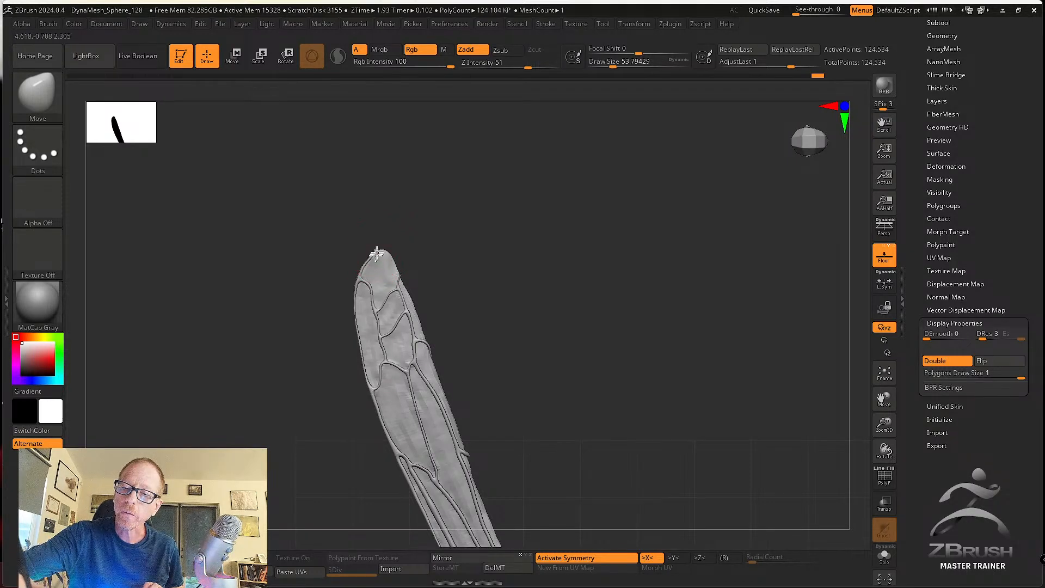
left_click_drag(397, 272, 401, 275)
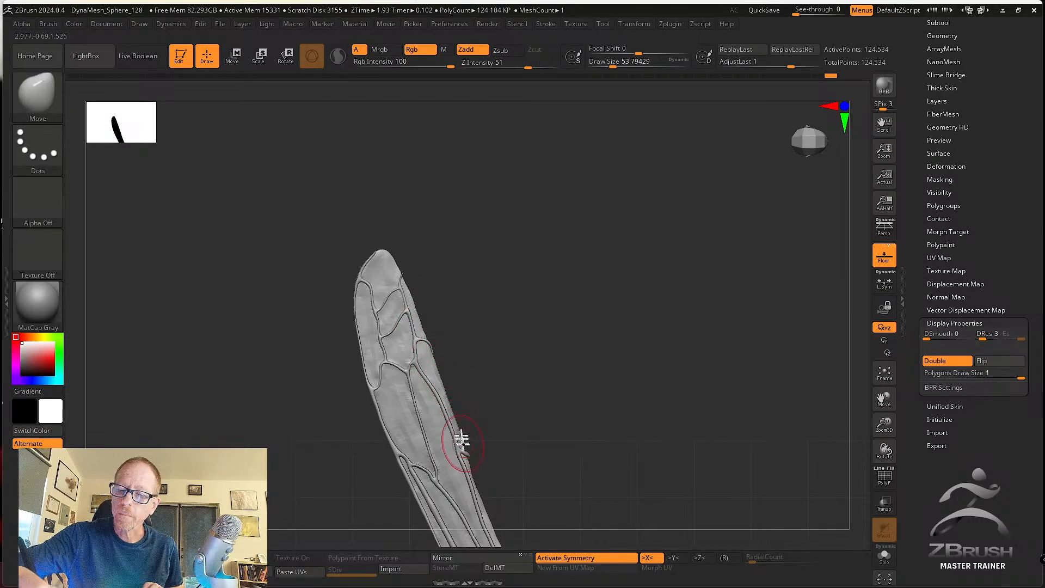
Refine the form's outer edge around the short side branches with the Move brush at draw sizes of about 46 and 35.
mouse_move(488, 465)
left_mouse_down("alt")
mouse_move(473, 432)
mouse_move(457, 443)
left_mouse_up("alt")
key("s")
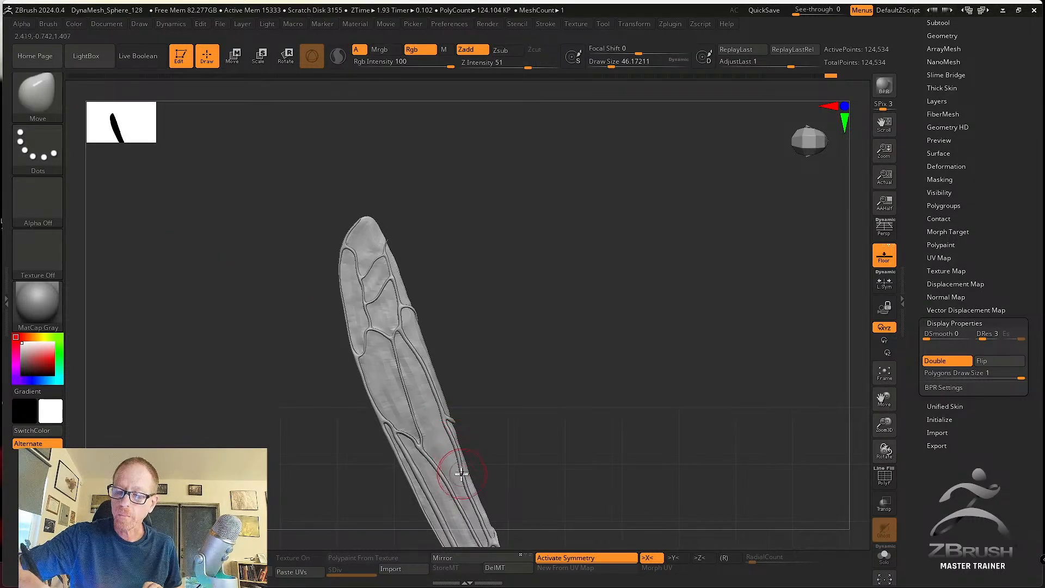
left_click_drag(490, 472, 464, 409, "alt")
key("s")
left_click_drag(440, 362, 434, 362)
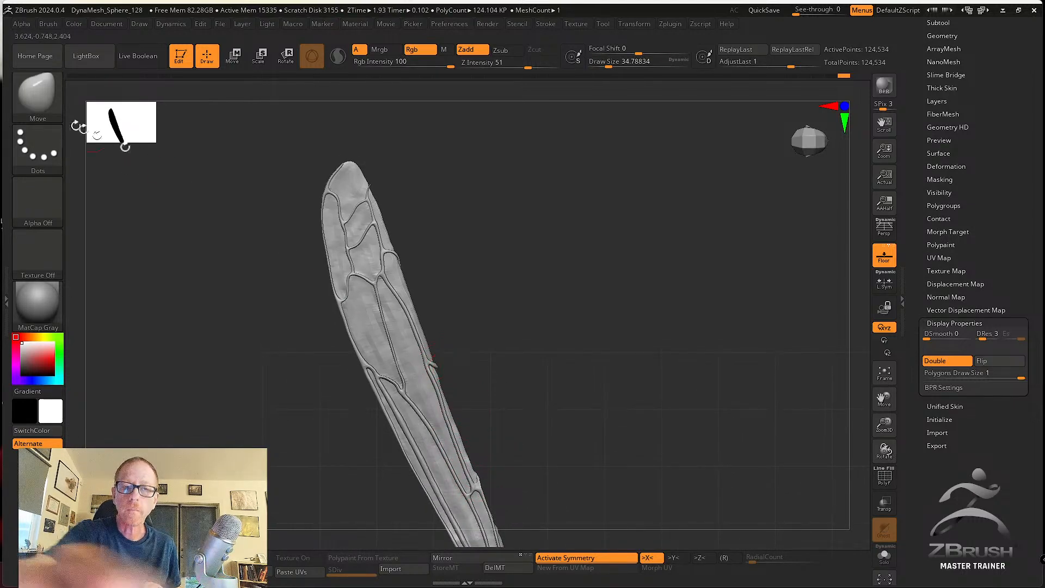
Switch to the Move Topological brush and view the wing close up and edge-on.
left_click(37, 93)
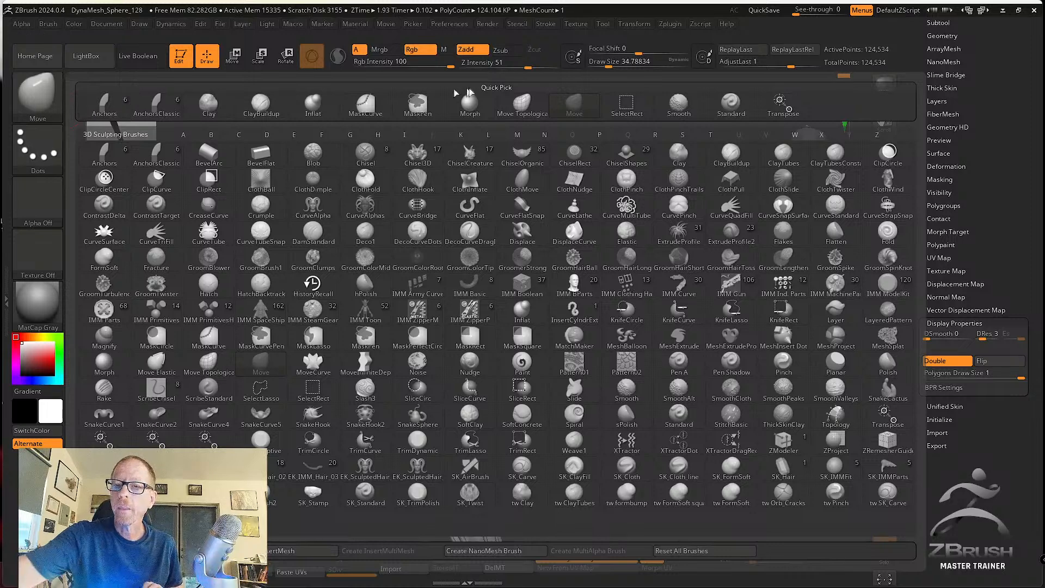
left_click(522, 103)
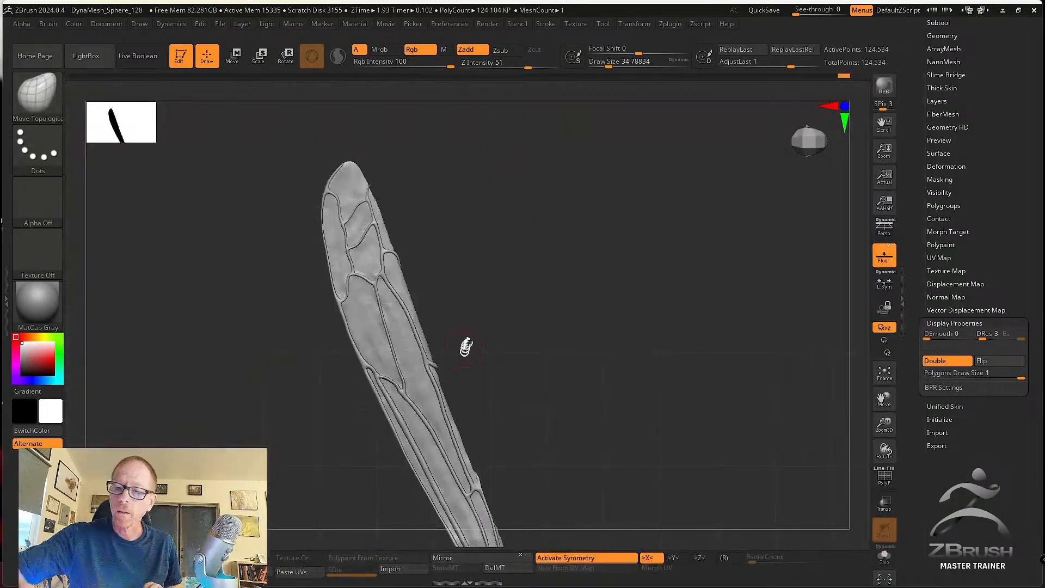
mouse_move(447, 358)
left_mouse_down("alt")
mouse_move(464, 371)
mouse_move(479, 435)
left_mouse_up("alt")
left_click_drag(436, 291, 517, 542, "alt")
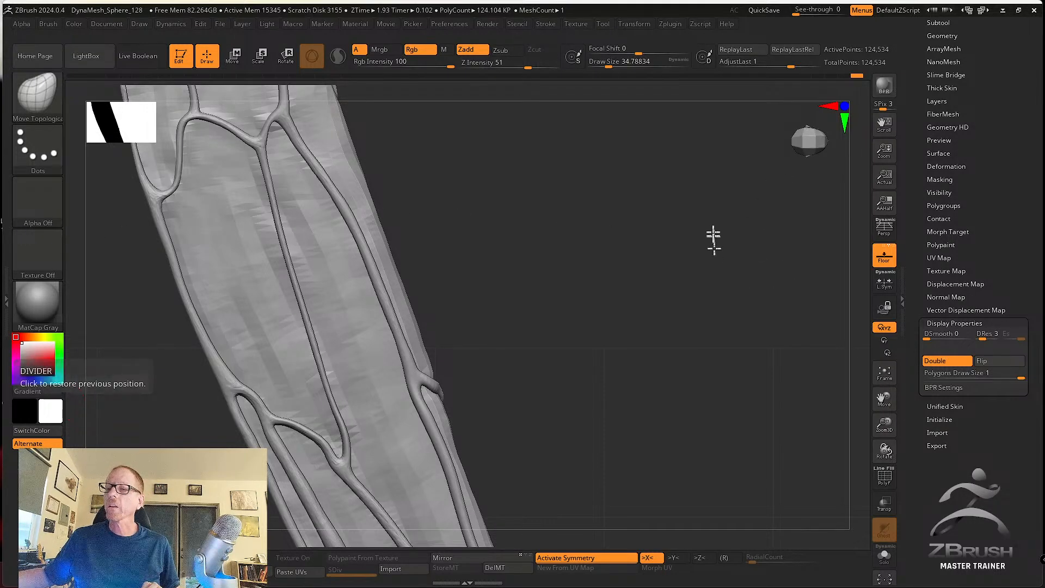
left_click_drag(713, 237, 578, 210)
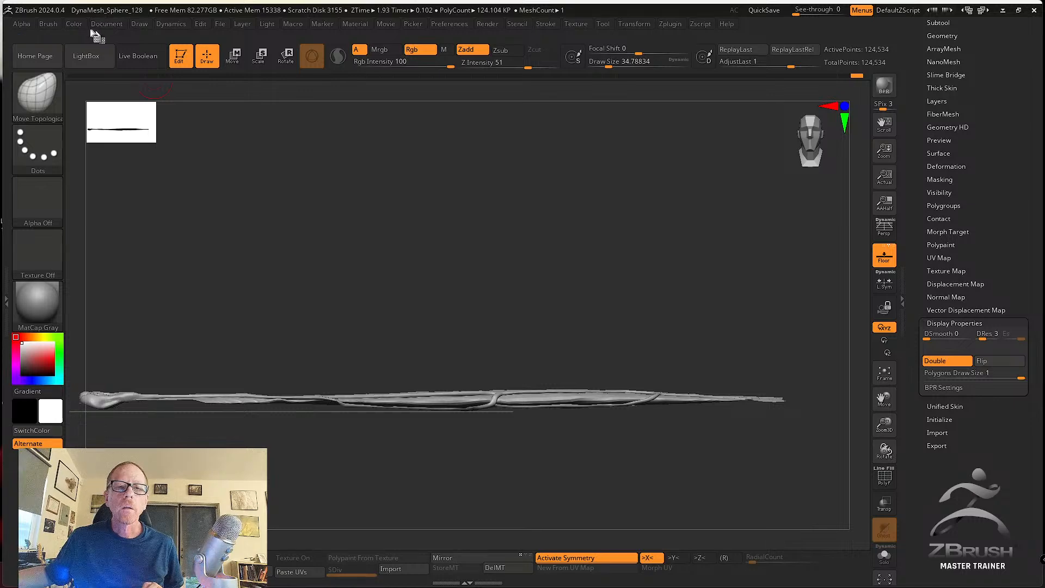
Examine the document options and the Custom UI, Misc and Thumbnail preferences, including the thumbnail display setting.
left_click(107, 24)
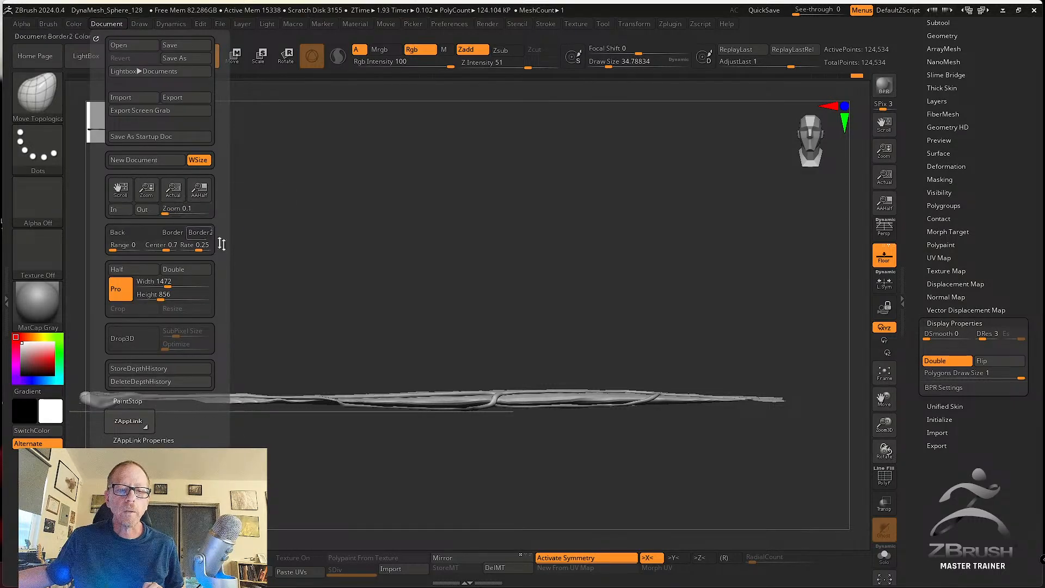
left_click(460, 24)
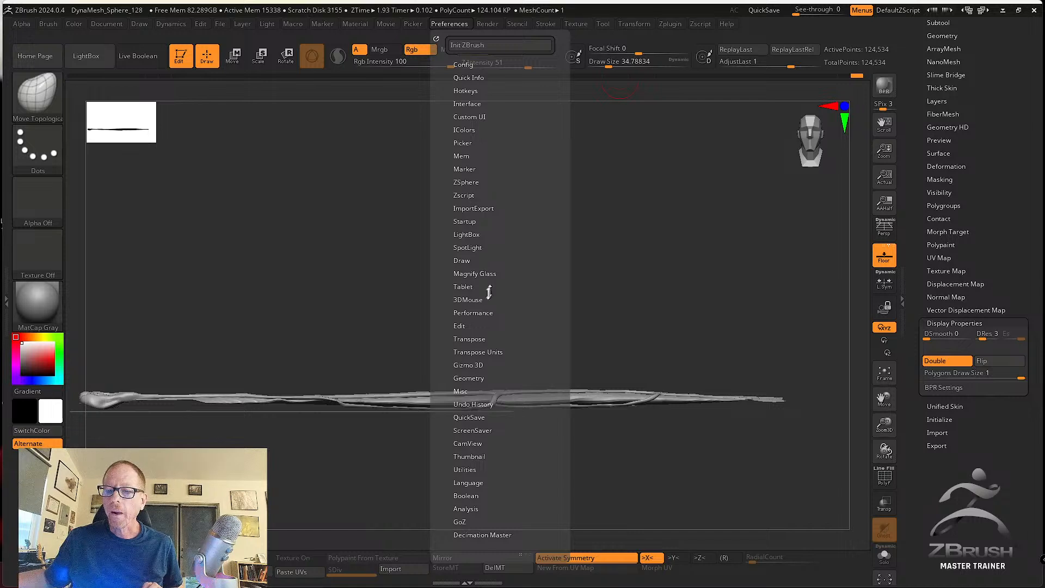
left_click(468, 116)
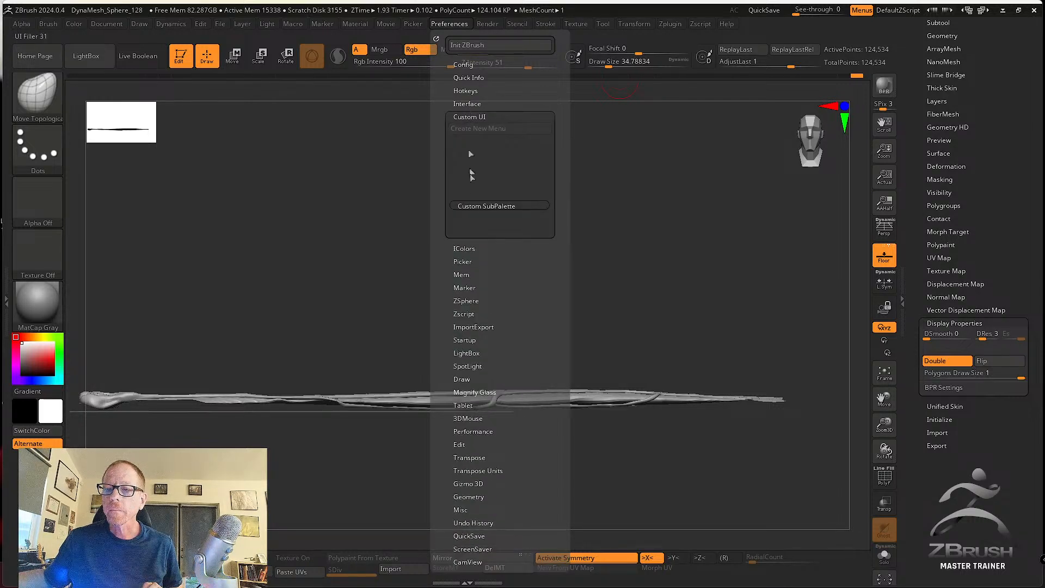
left_click_drag(496, 296, 495, 251)
left_click_drag(507, 286, 514, 209)
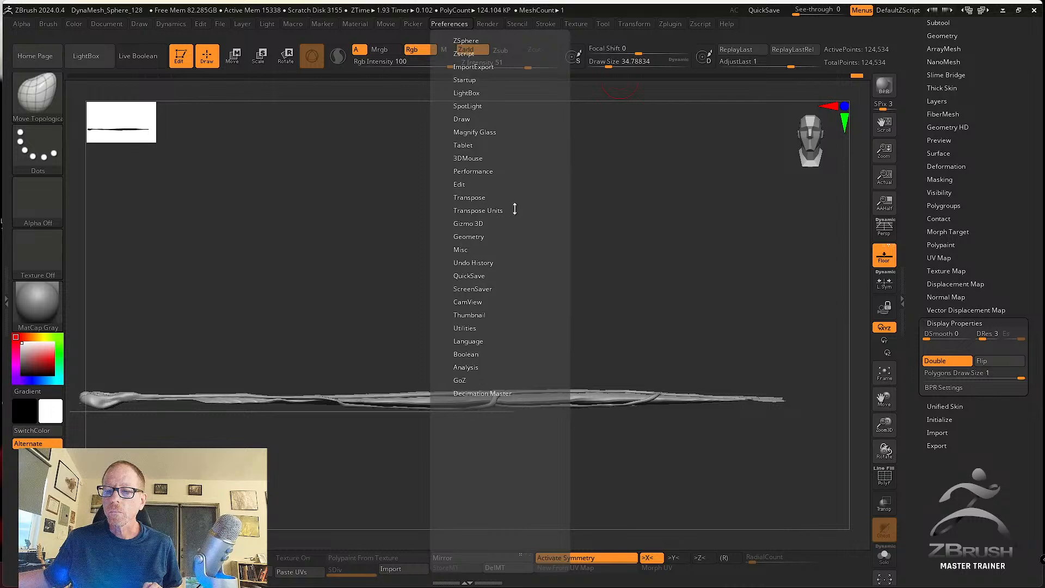
left_click(463, 248)
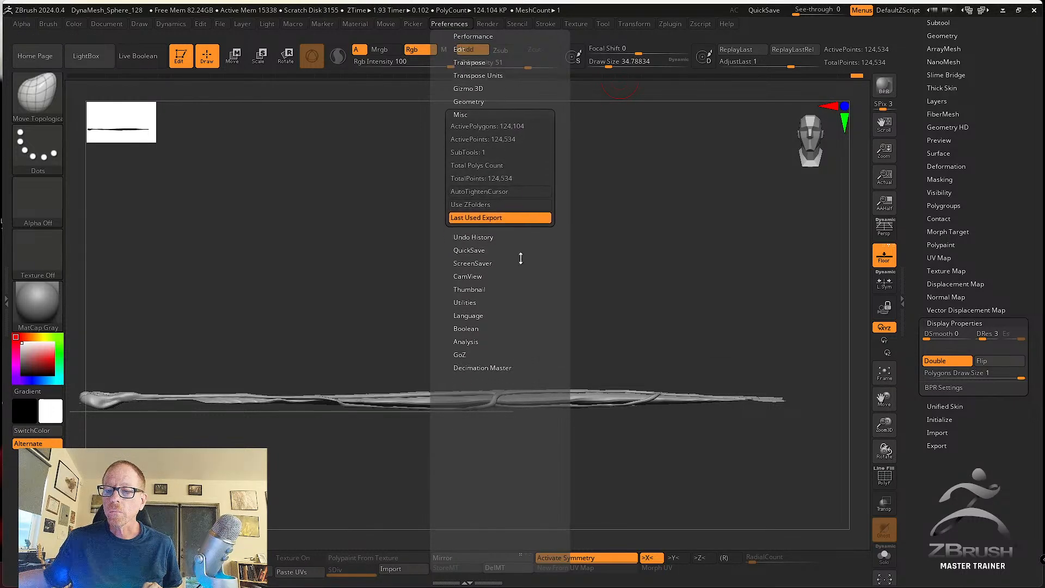
left_click(470, 289)
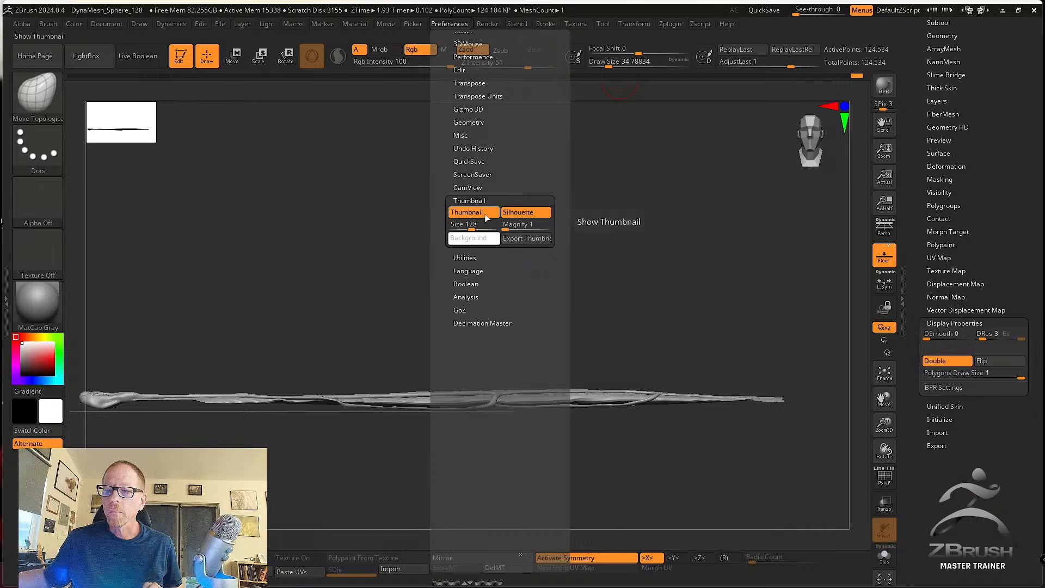
key("ctrl")
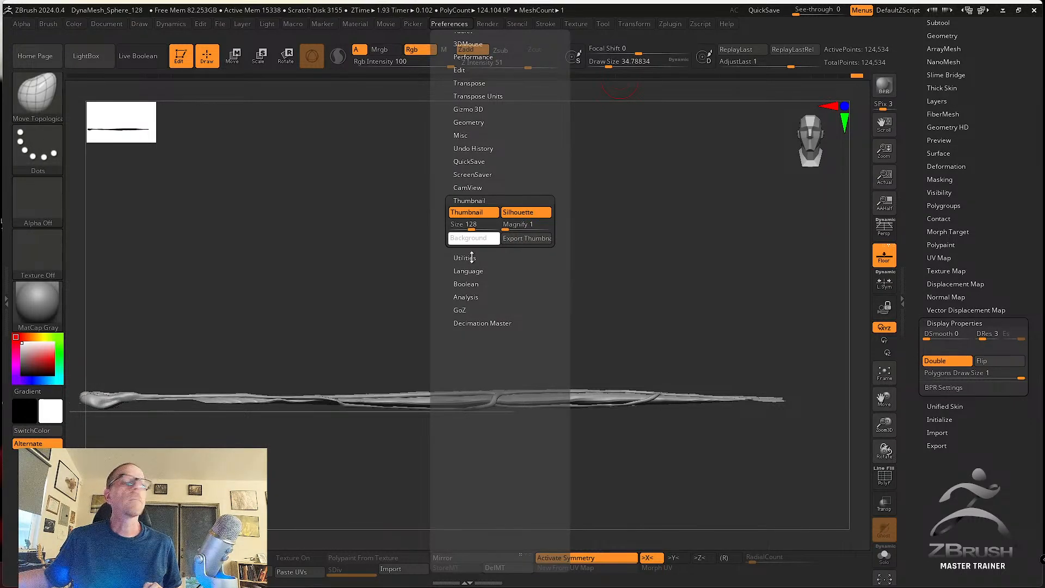
left_click(473, 215)
left_click(472, 214)
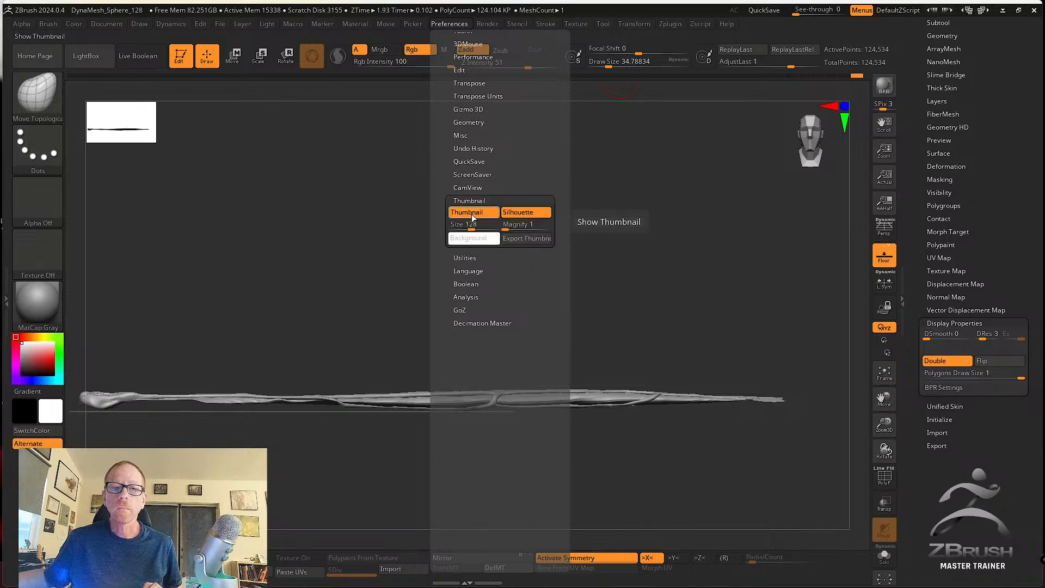
Look through the CamView, Draw, Misc and Interface preferences for display settings.
left_click(456, 25)
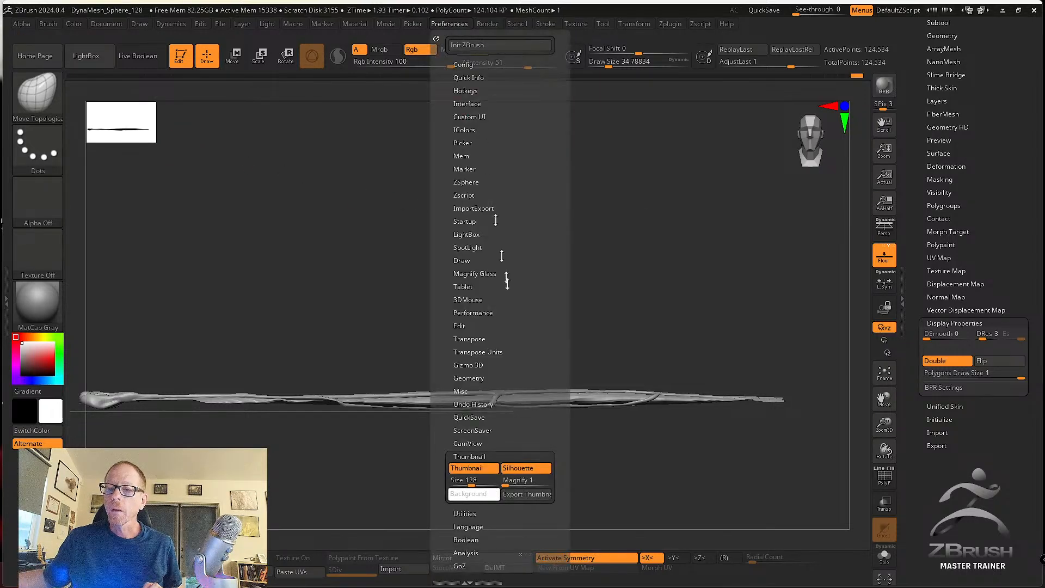
scroll(538, 261, "down", 5)
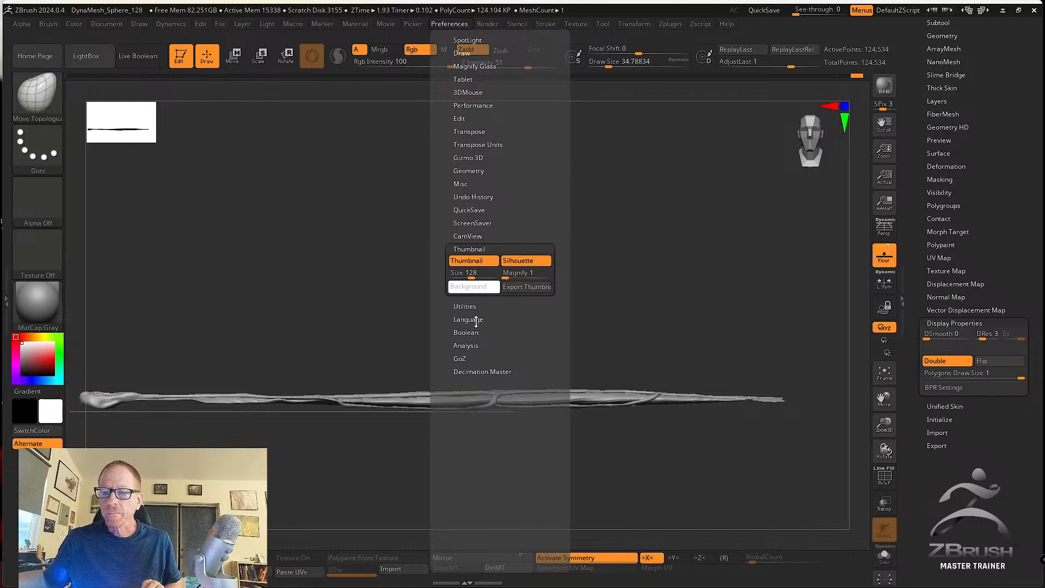
scroll(506, 304, "up", 5)
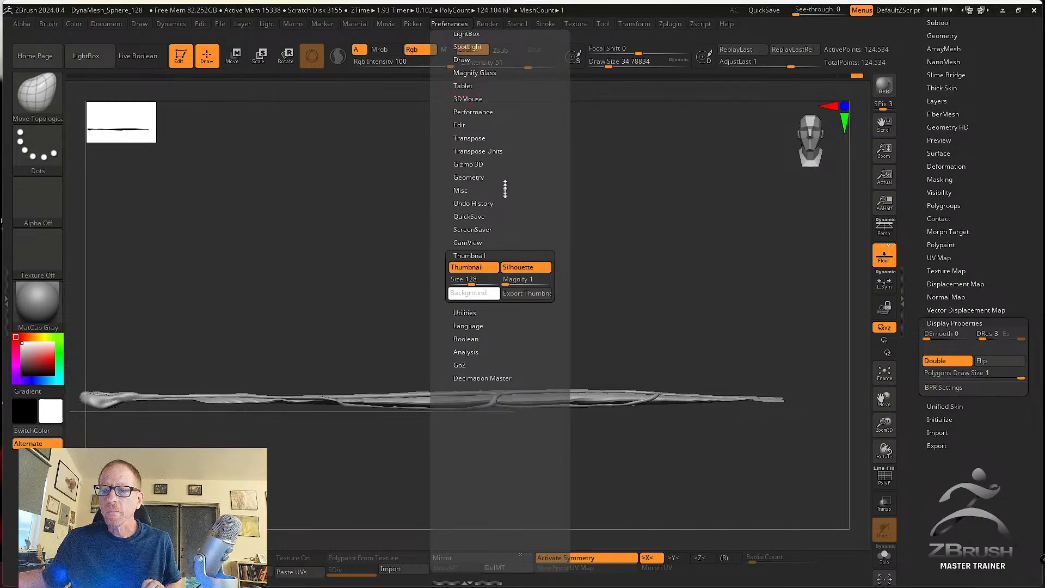
scroll(504, 229, "up", 1)
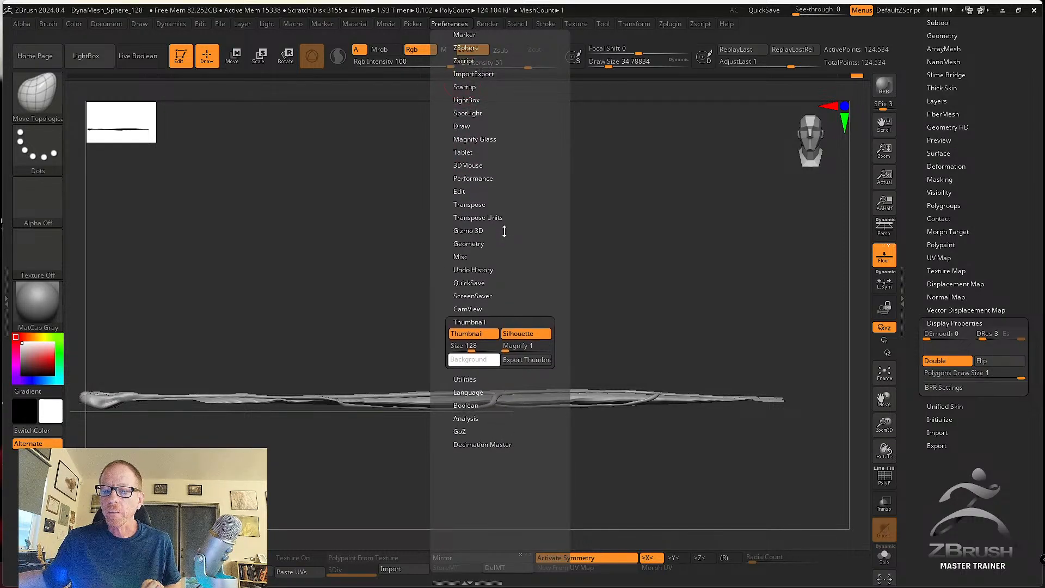
left_click(484, 308)
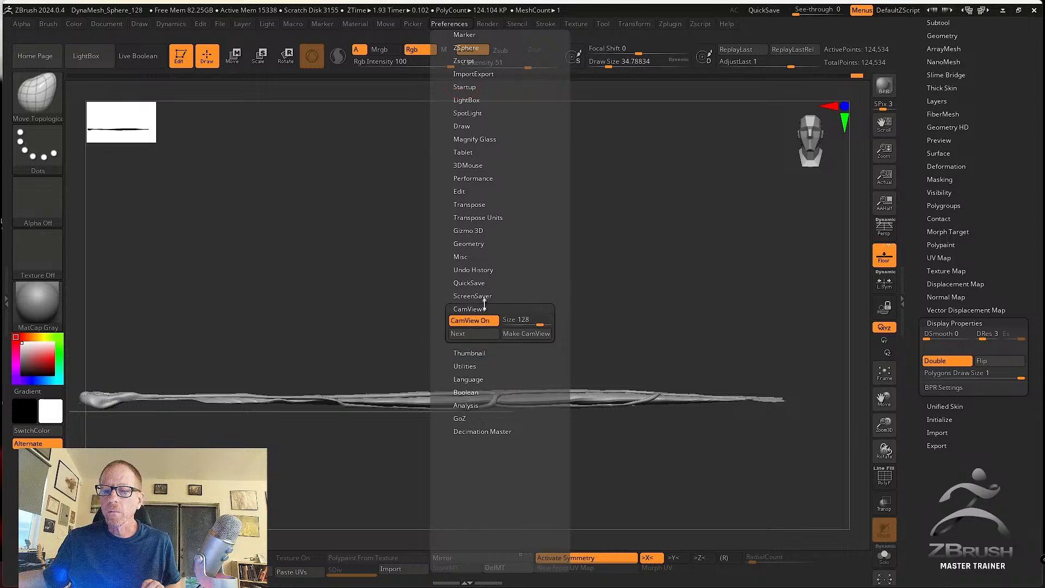
scroll(523, 276, "up", 3)
scroll(523, 262, "up", 4)
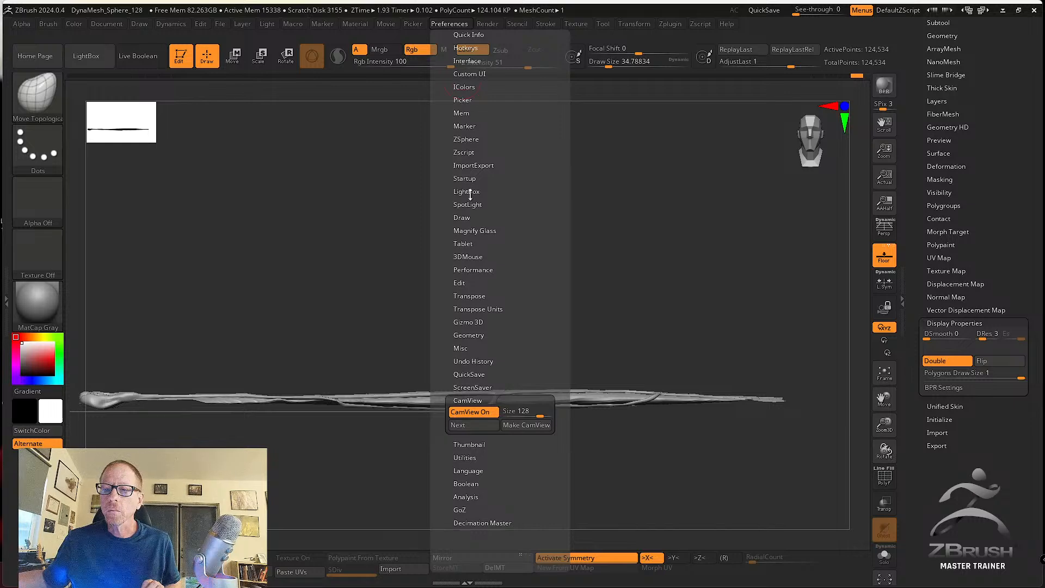
left_click(471, 218)
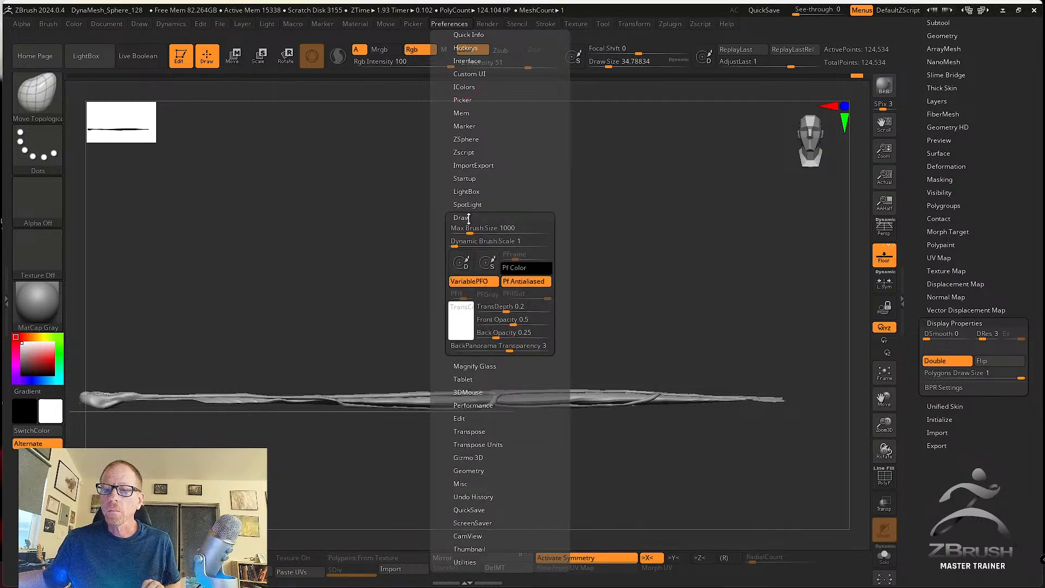
left_click(469, 217)
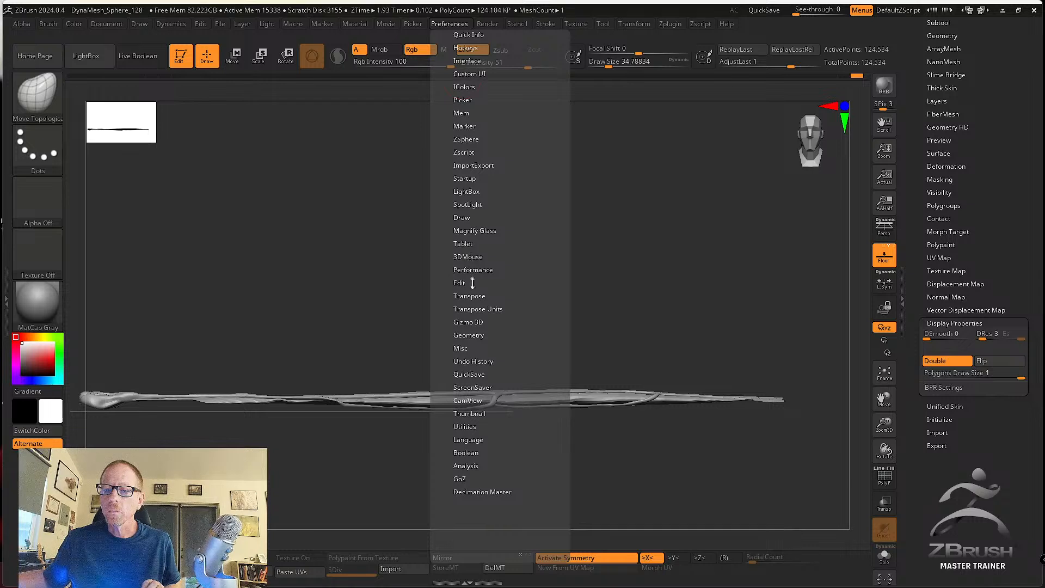
left_click_drag(513, 317, 501, 279)
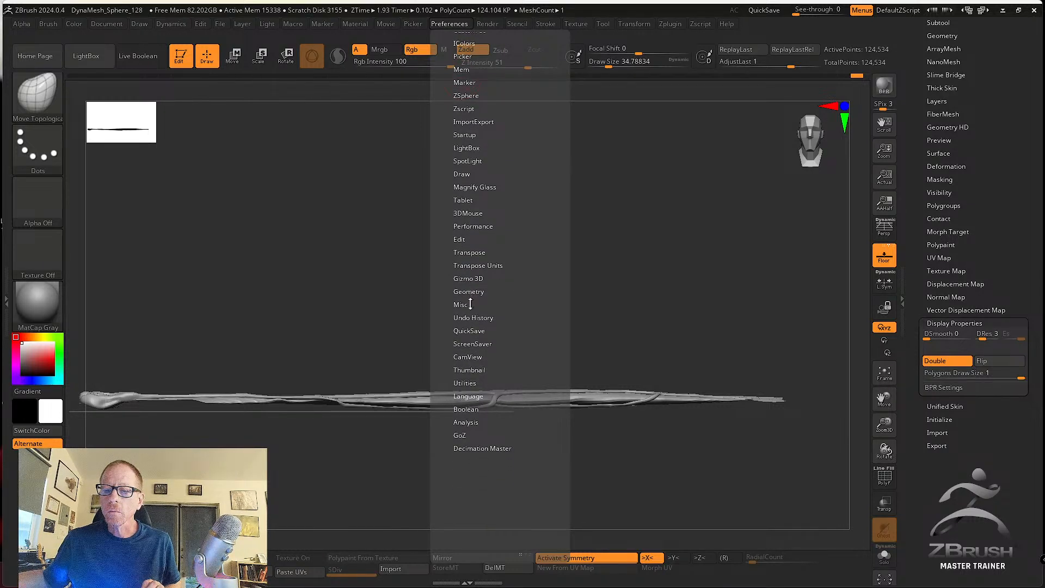
left_click(460, 305)
left_click(469, 304)
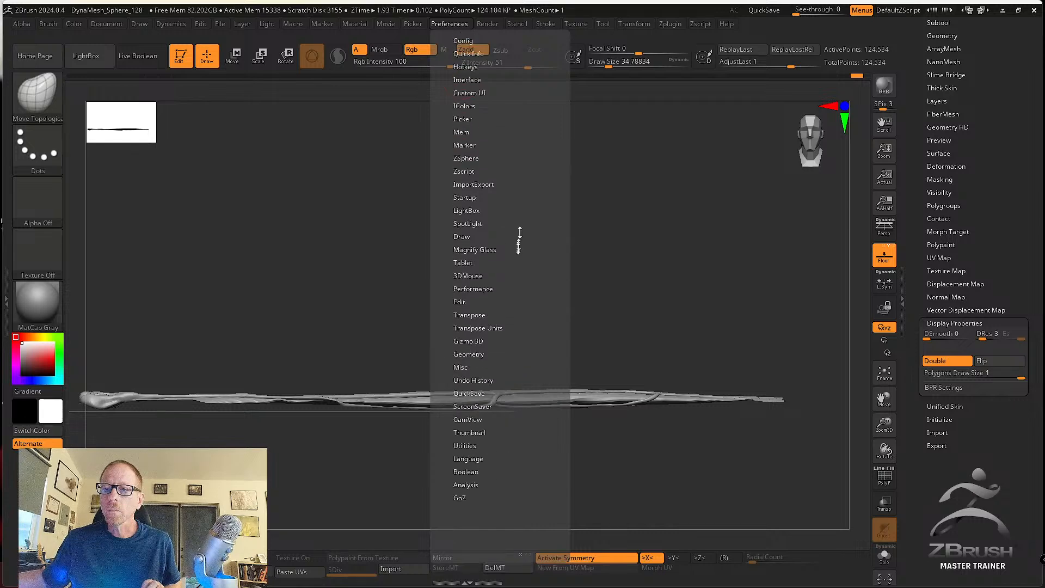
left_click(462, 104)
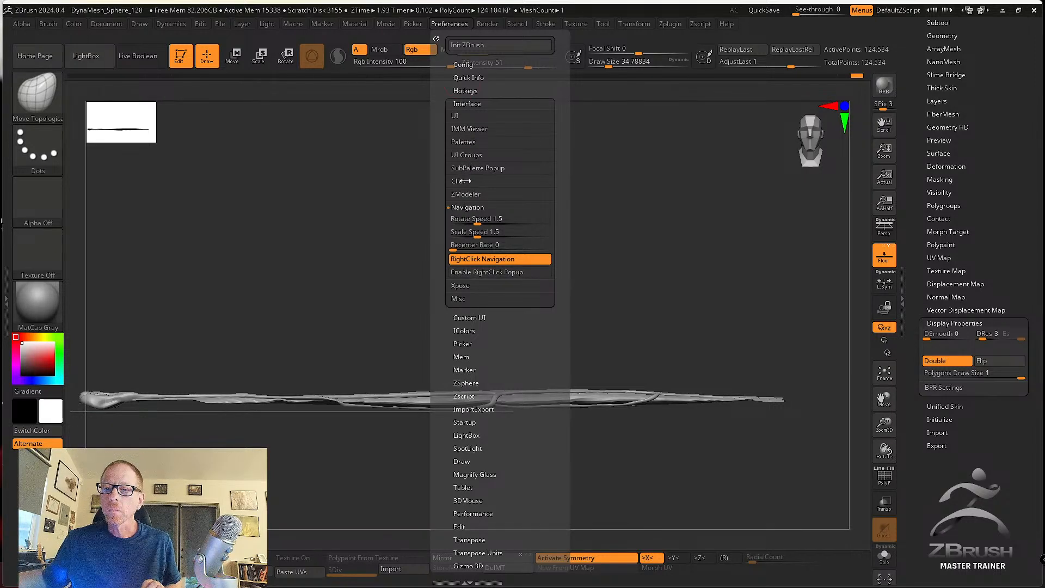
left_click(466, 116)
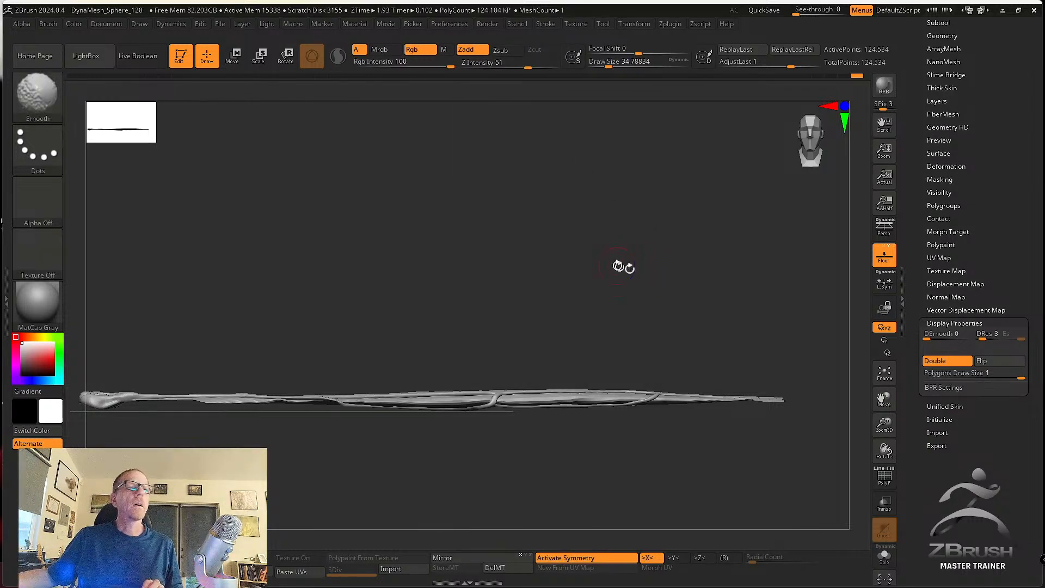
Transfer the reshaped Transpose Master mesh back to its original wing and vein subtools.
key("shift")
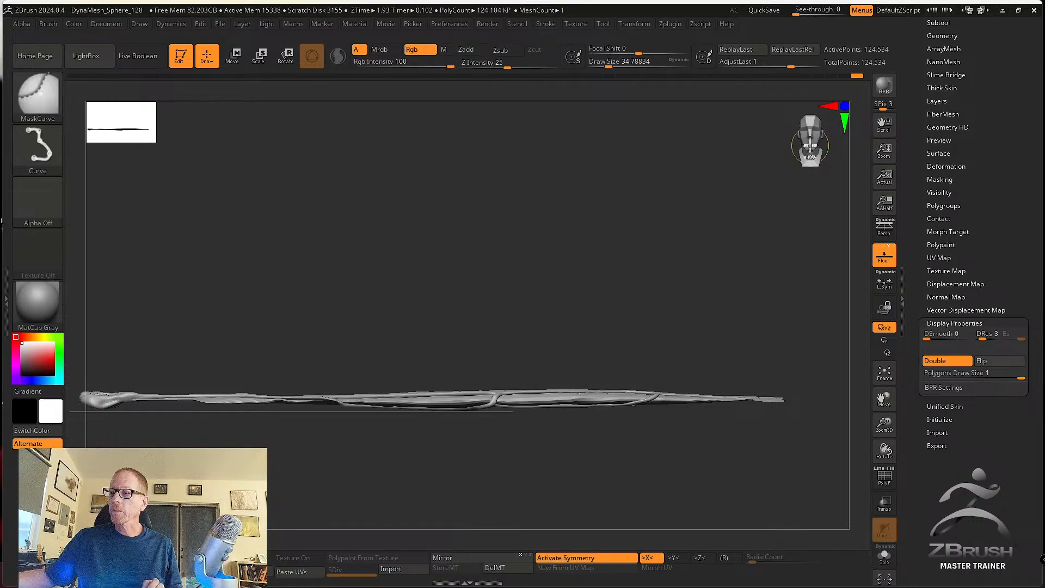
mouse_move(664, 201)
left_mouse_down("alt")
mouse_move(636, 249)
mouse_move(648, 217)
left_mouse_up("alt")
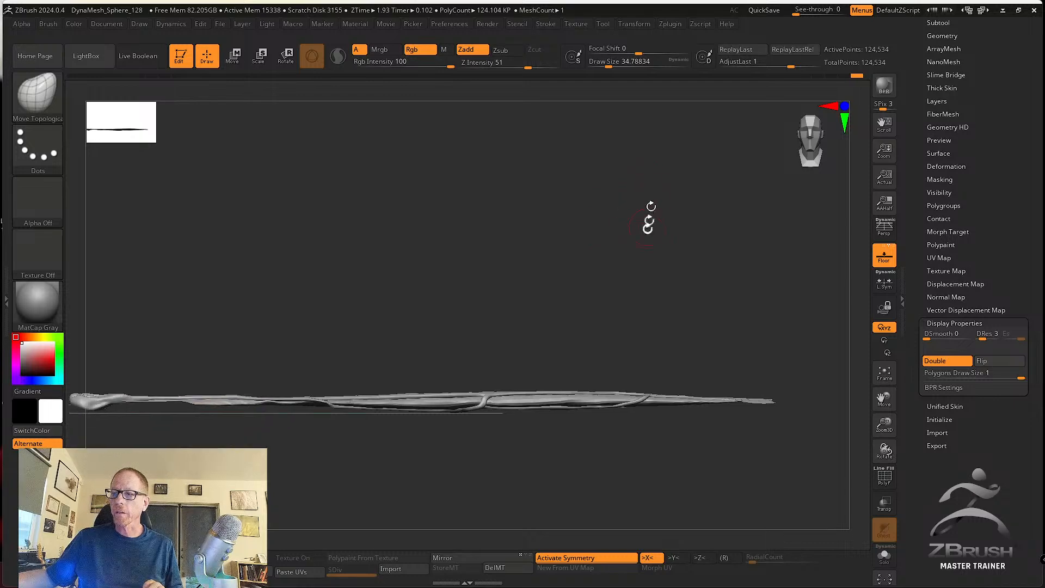
left_click_drag(779, 170, 724, 196, "shift")
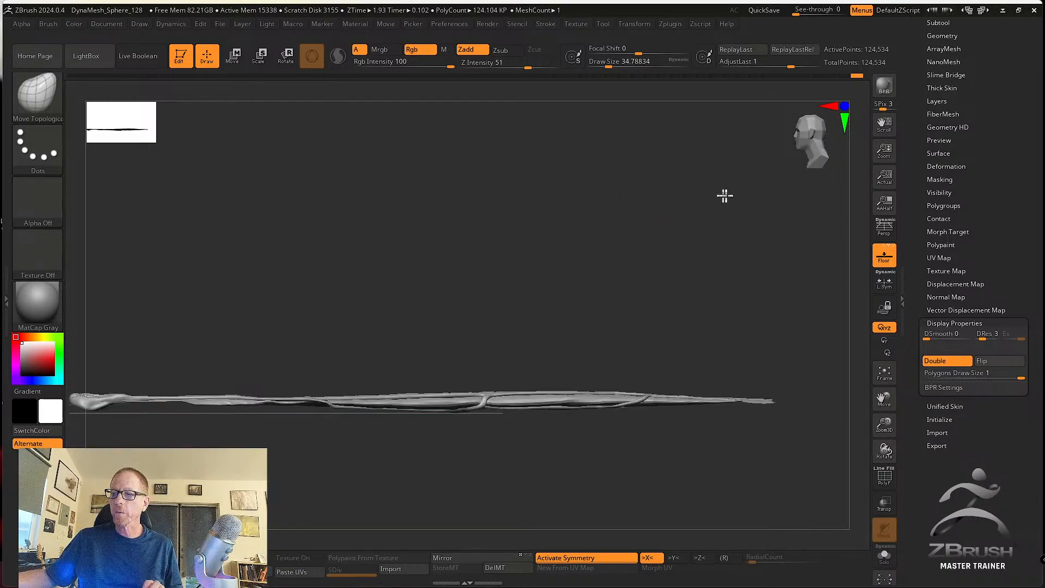
left_click_drag(606, 210, 674, 227, "alt")
left_click_drag(905, 201, 905, 436)
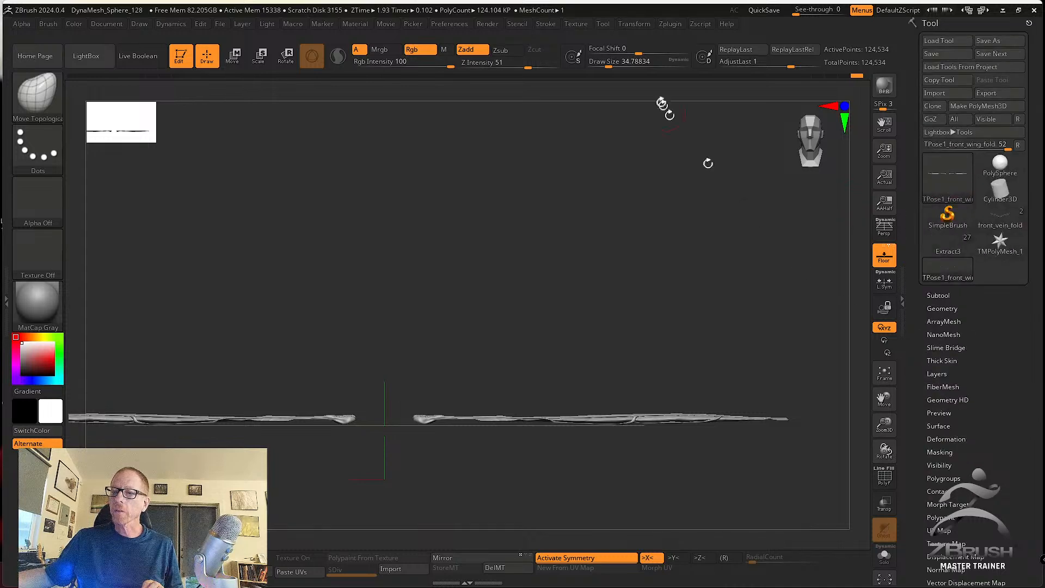
left_click_drag(693, 185, 665, 276)
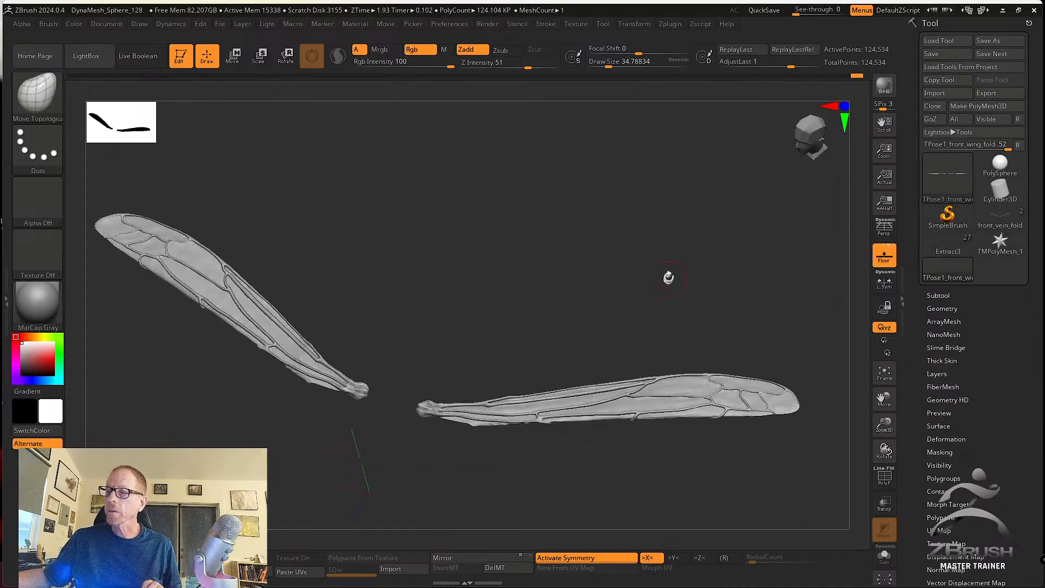
left_click(670, 24)
left_click(751, 265)
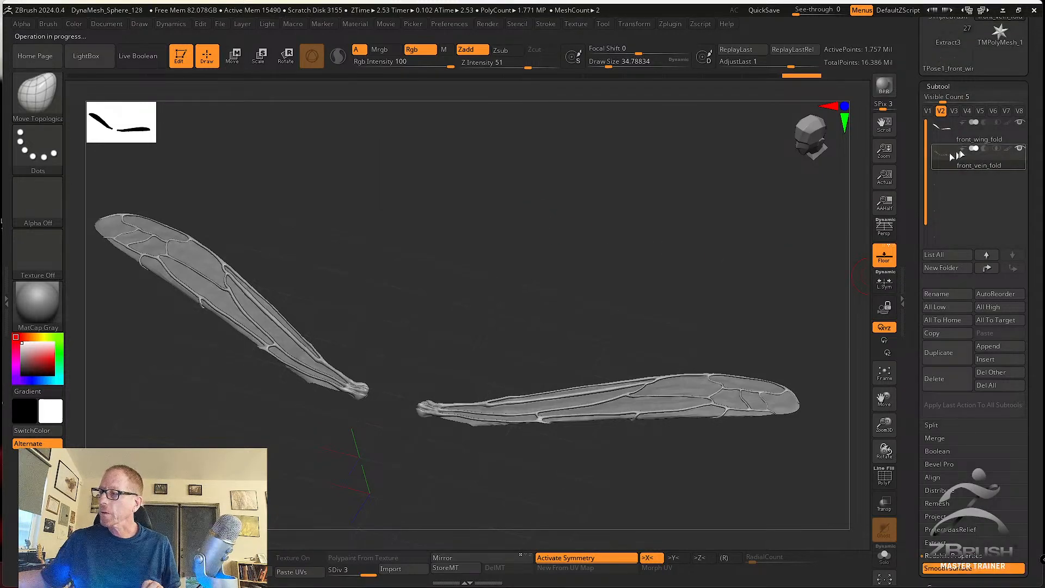
Turn on the polypaint colour for the front_wing_fold and front_vein_fold subtools.
left_click(1007, 122)
left_click(1008, 148)
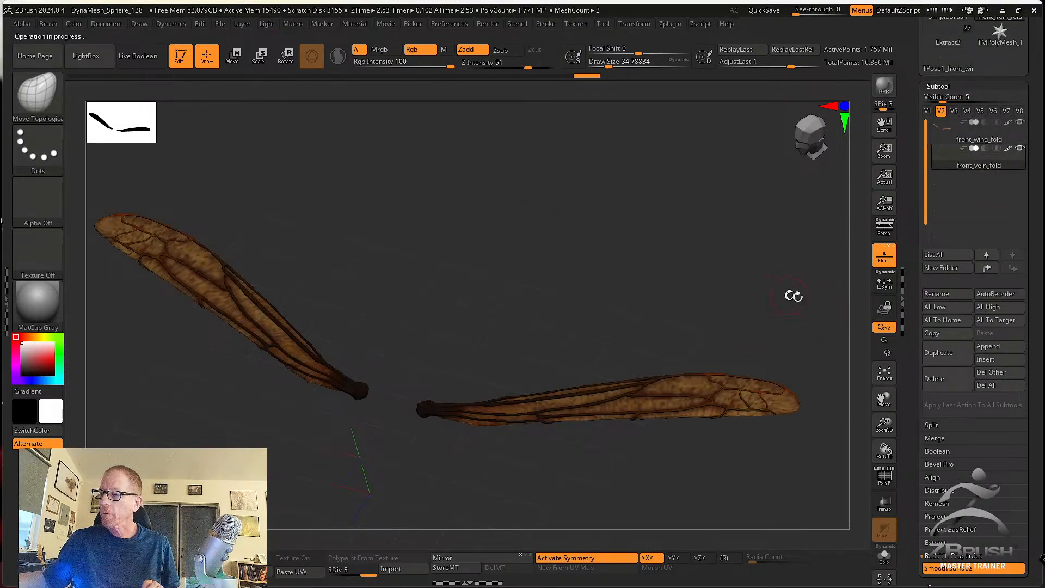
left_click_drag(793, 295, 738, 382)
left_click_drag(562, 472, 754, 277)
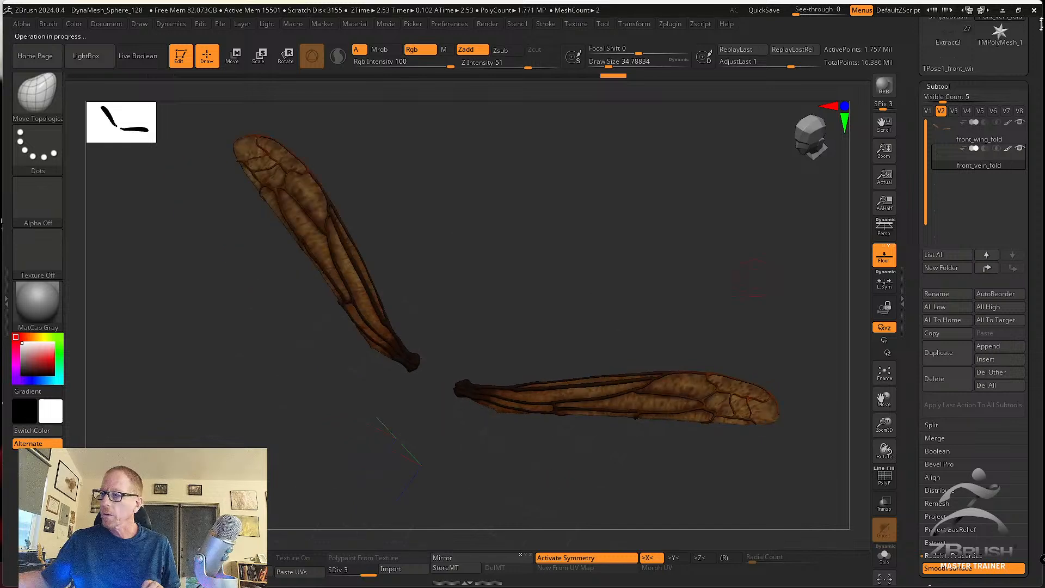
Select the front_wing_fold subtool and raise its subdivision level to 6.
left_click(989, 138)
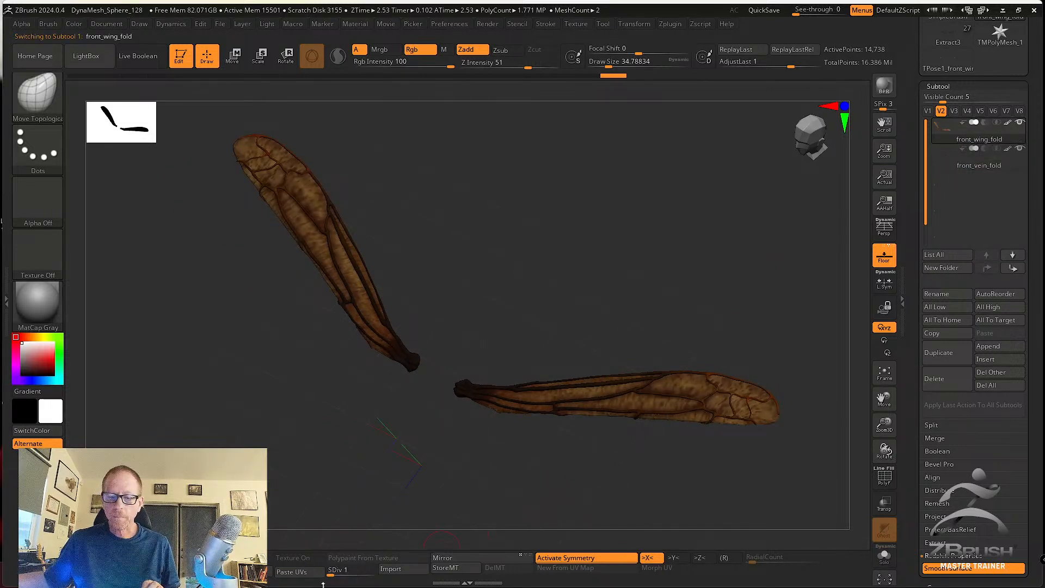
mouse_move(330, 569)
left_mouse_down()
mouse_move(501, 470)
mouse_move(546, 493)
mouse_move(602, 488)
mouse_move(544, 483)
left_mouse_up()
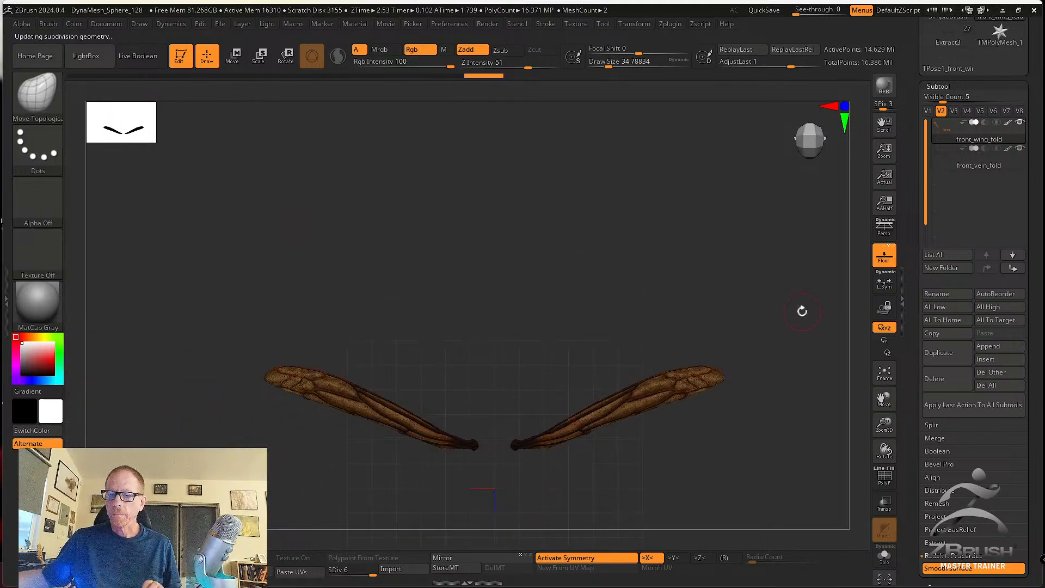
scroll(958, 116, "up", 4)
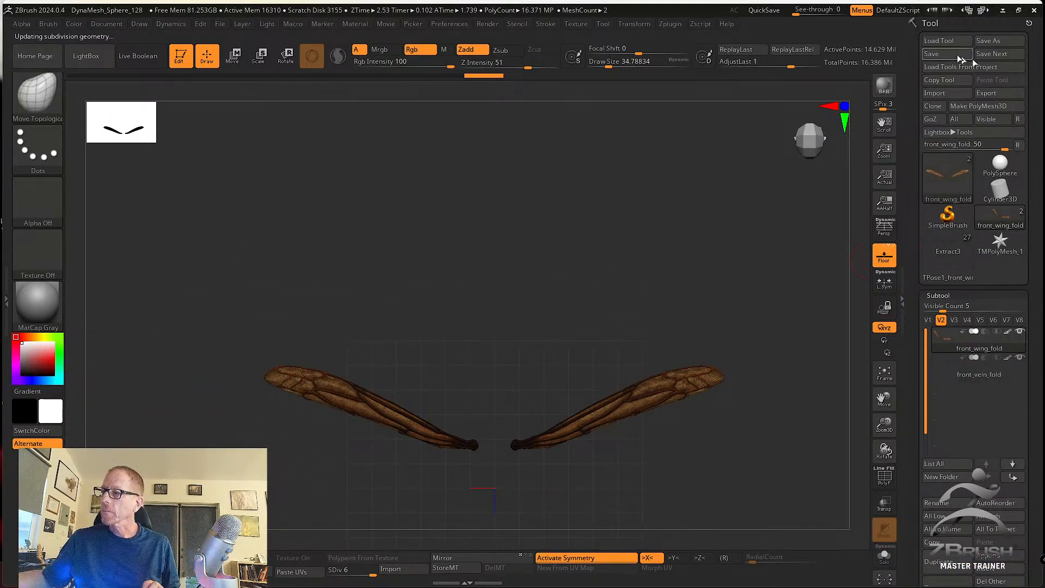
Pull the tip of front_wing_fold outward into a sharper point with the Move brush at a draw size of about 41.
left_click_drag(734, 308, 783, 343, "alt")
left_click_drag(779, 384, 560, 460, "alt")
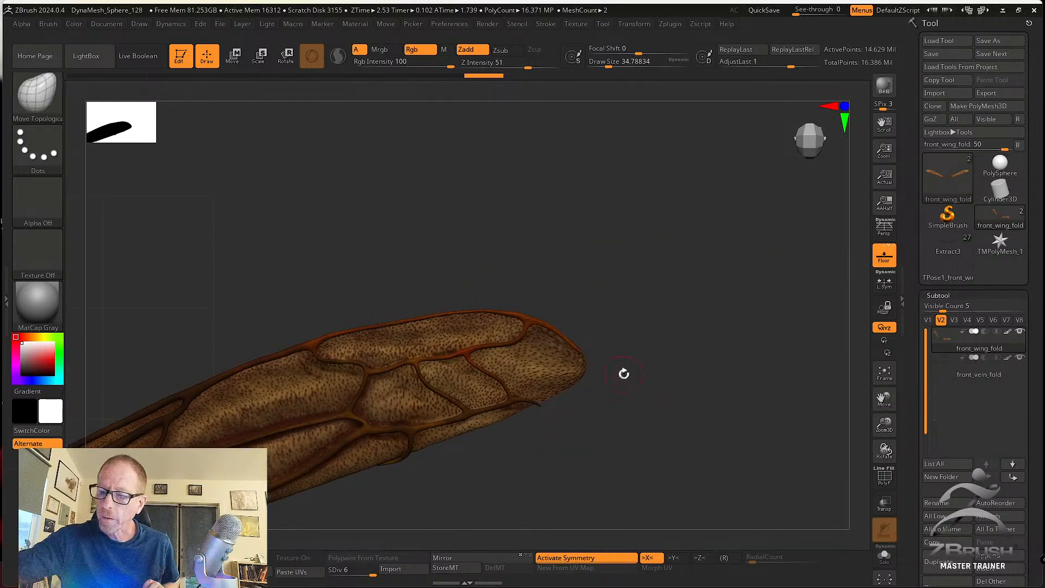
left_click_drag(627, 369, 517, 491, "alt")
key("s")
left_click_drag(642, 400, 645, 400)
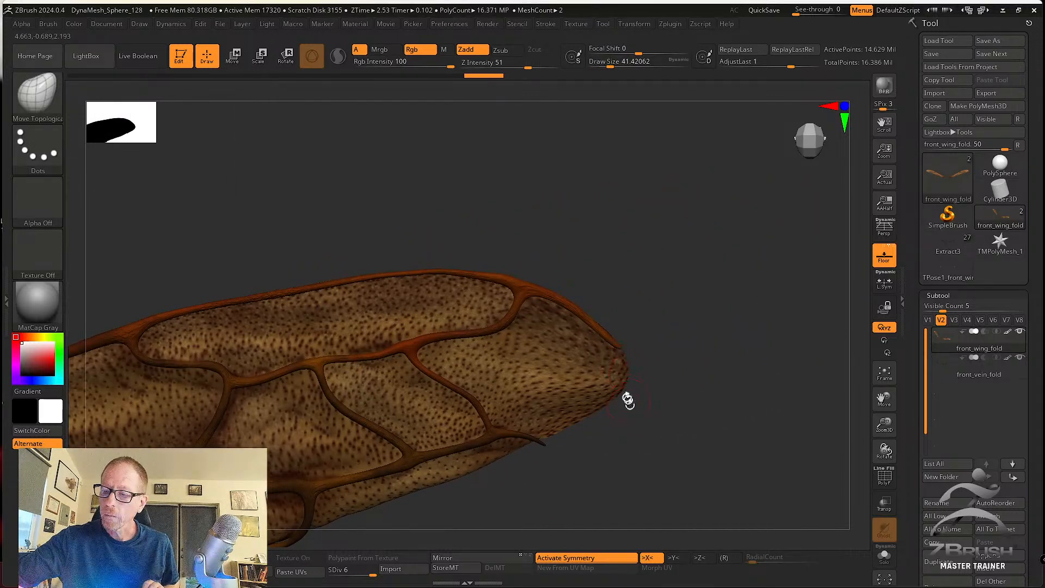
left_click(36, 90)
left_click(574, 103)
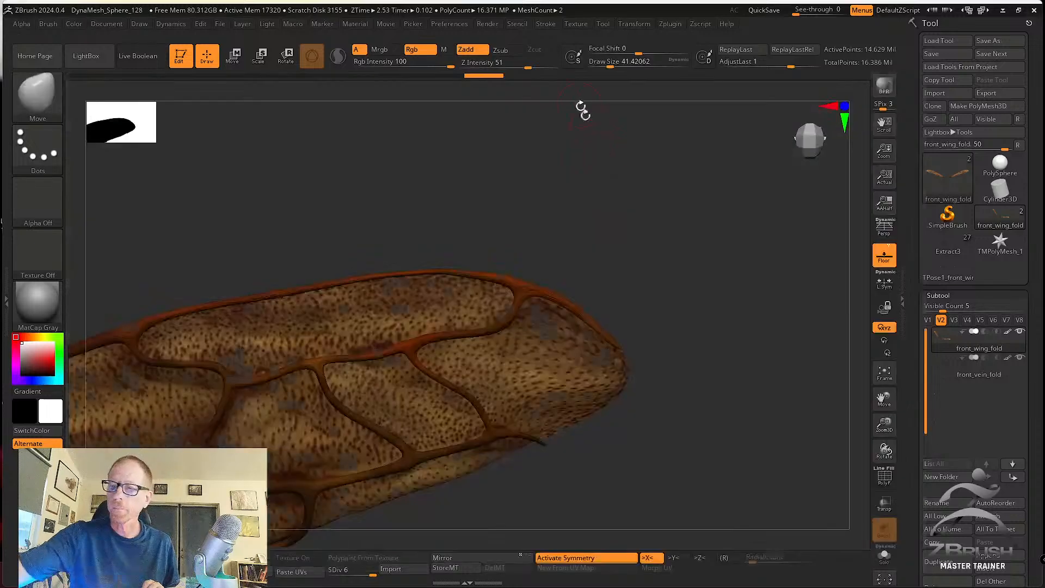
mouse_move(630, 378)
left_mouse_down()
mouse_move(636, 372)
mouse_move(617, 395)
left_mouse_up()
key("s")
left_click(552, 449)
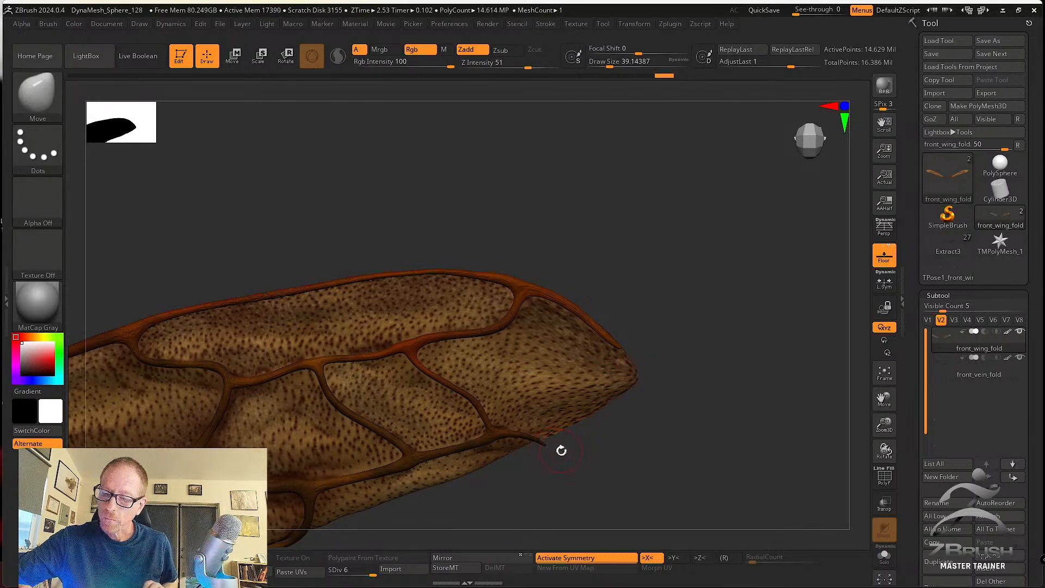
Select the front_vein_fold subtool and move the loose vein end near the wing tip onto the wing's lower edge.
left_click_drag(561, 450, 676, 406, "alt")
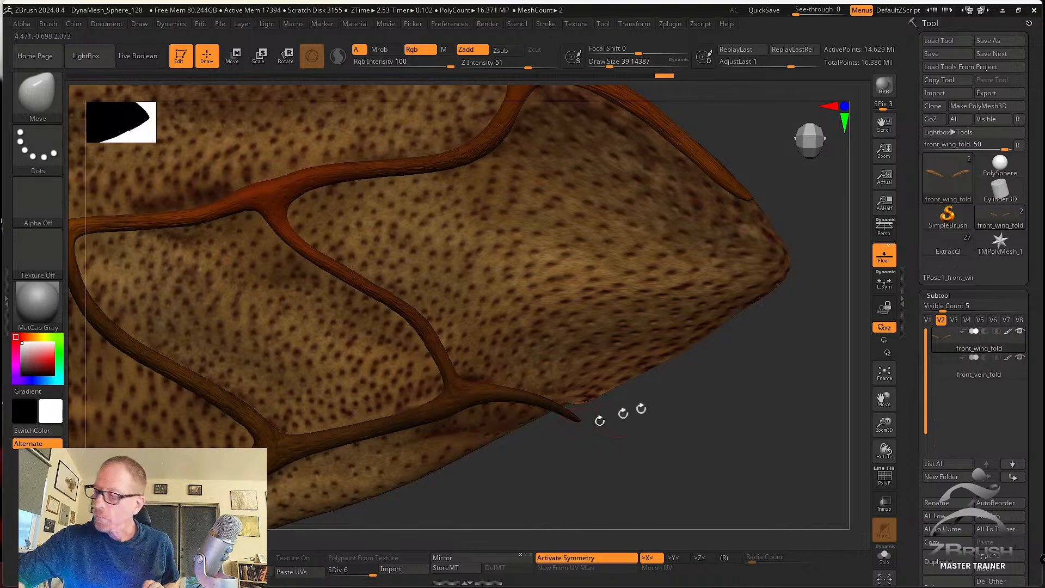
left_click(599, 421, "alt")
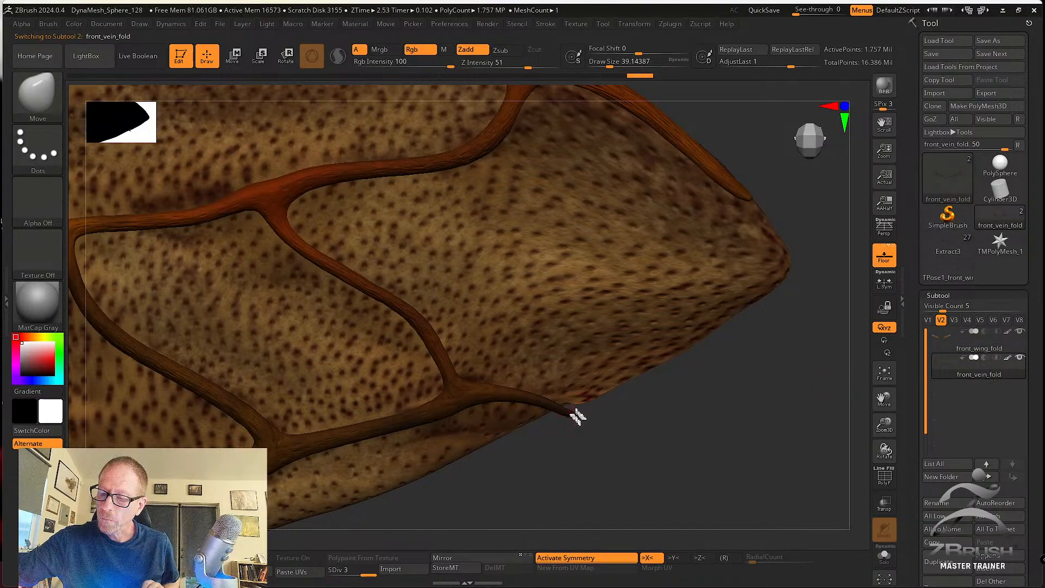
left_click_drag(578, 411, 574, 411)
key("ctrl+z")
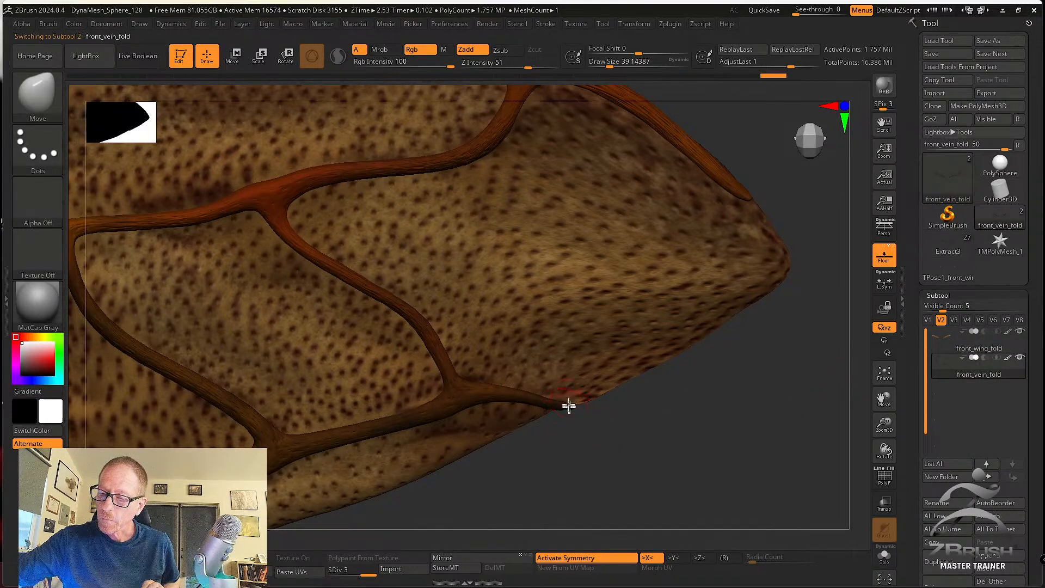
left_click_drag(722, 405, 733, 395, "alt")
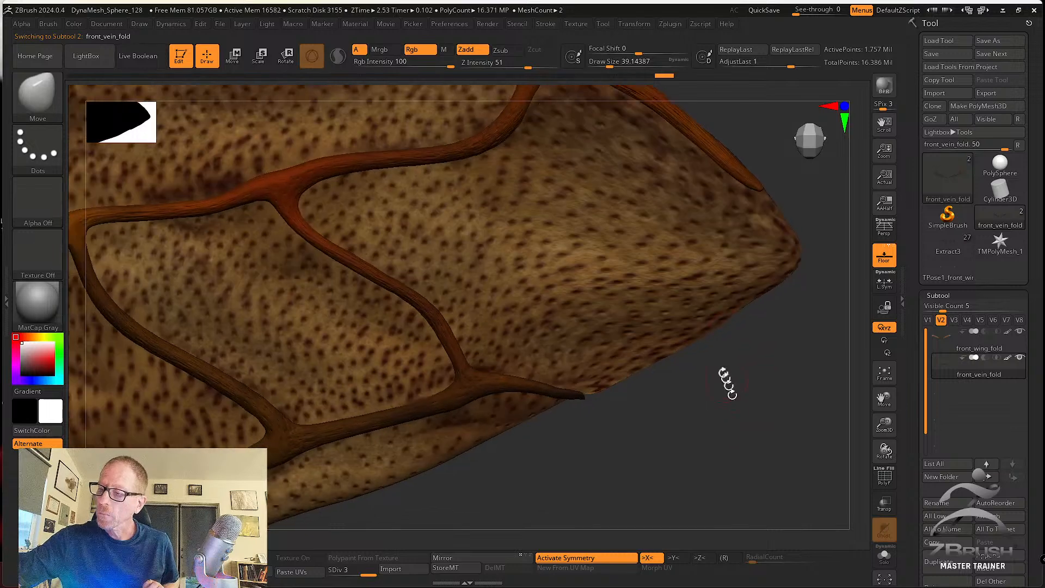
Reposition the looped vein overhanging the wing's lower edge with the Move brush at a draw size of about 128.
key("s")
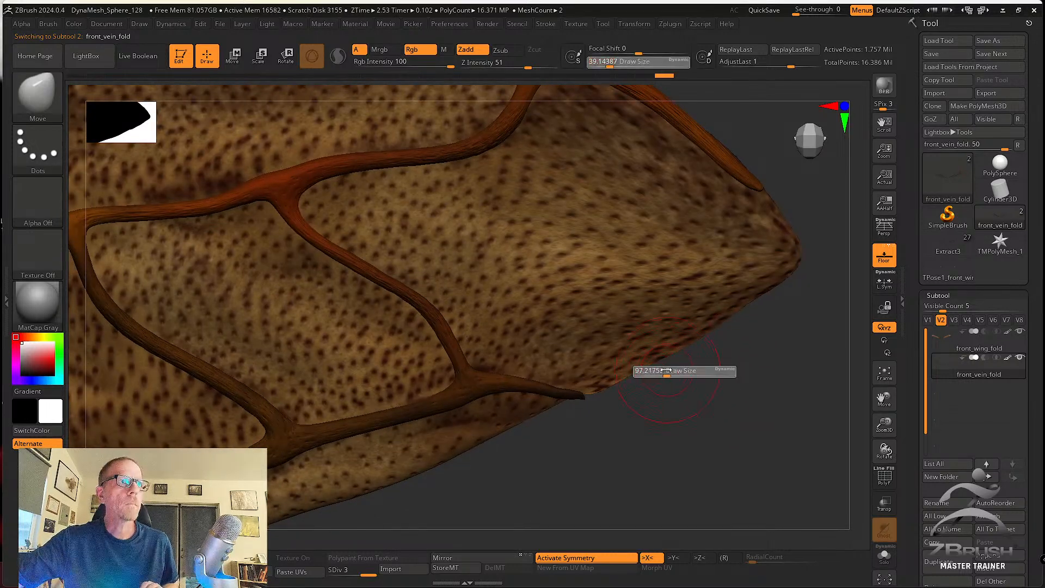
mouse_move(670, 366)
left_mouse_down()
mouse_move(602, 387)
mouse_move(614, 370)
left_mouse_up()
left_click_drag(667, 341, 670, 352)
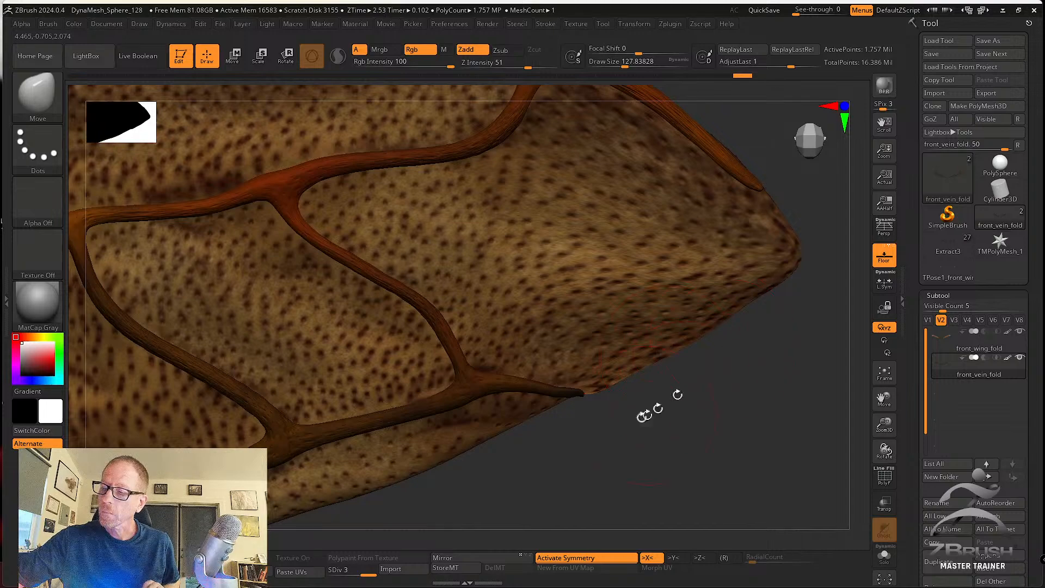
left_click_drag(625, 426, 774, 324, "alt")
left_click_drag(577, 441, 760, 352, "alt")
left_click_drag(509, 421, 623, 416, "alt")
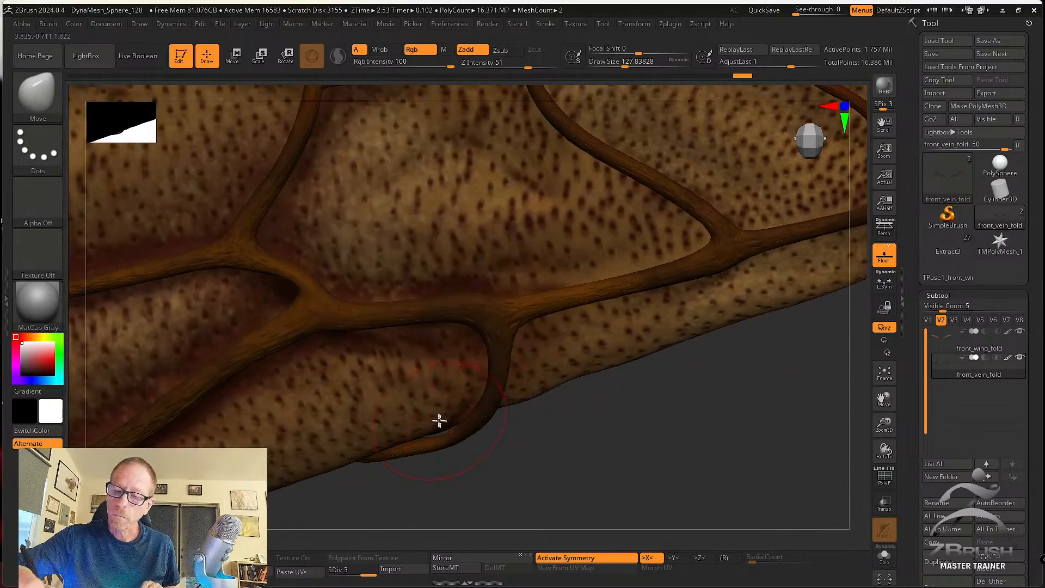
mouse_move(440, 419)
left_mouse_down()
mouse_move(451, 419)
mouse_move(443, 441)
left_mouse_up()
Refine the looped vein's end against the wing edge with a draw size of about 65, then raise it to about 149 toward the wing base.
key("s")
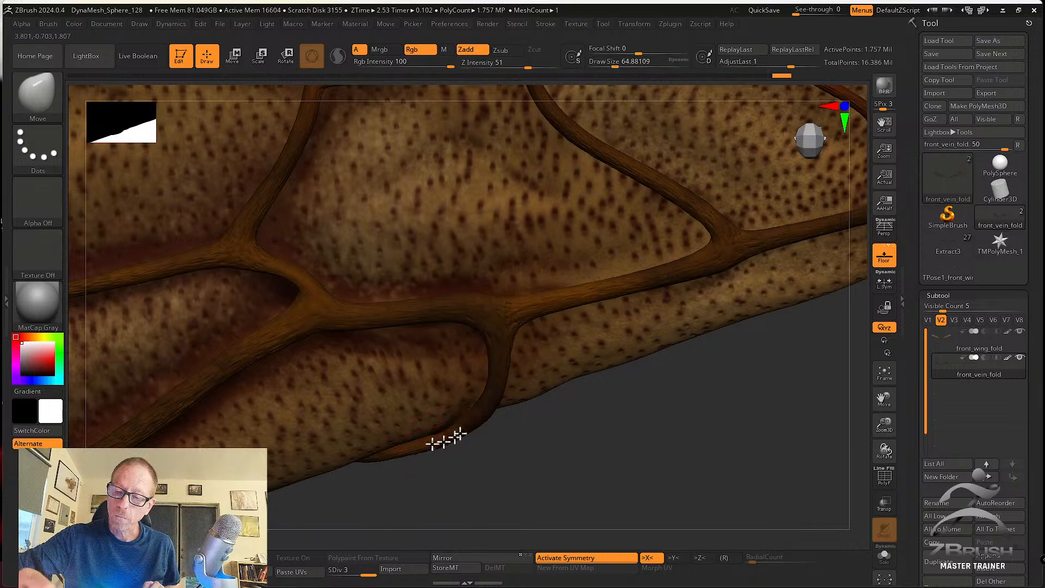
key("shift")
key("ctrl+z")
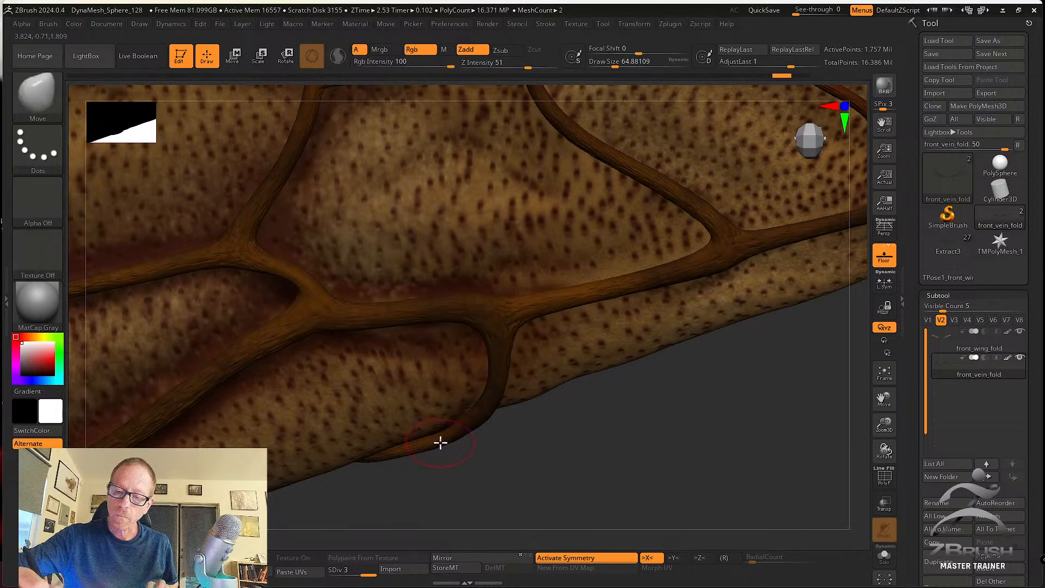
left_click_drag(417, 447, 395, 457, "shift")
mouse_move(509, 421)
left_mouse_down()
mouse_move(501, 446)
mouse_move(648, 369)
mouse_move(676, 368)
mouse_move(687, 347)
mouse_move(676, 282)
mouse_move(669, 330)
left_mouse_up()
key("s")
key("s")
key("ctrl+z")
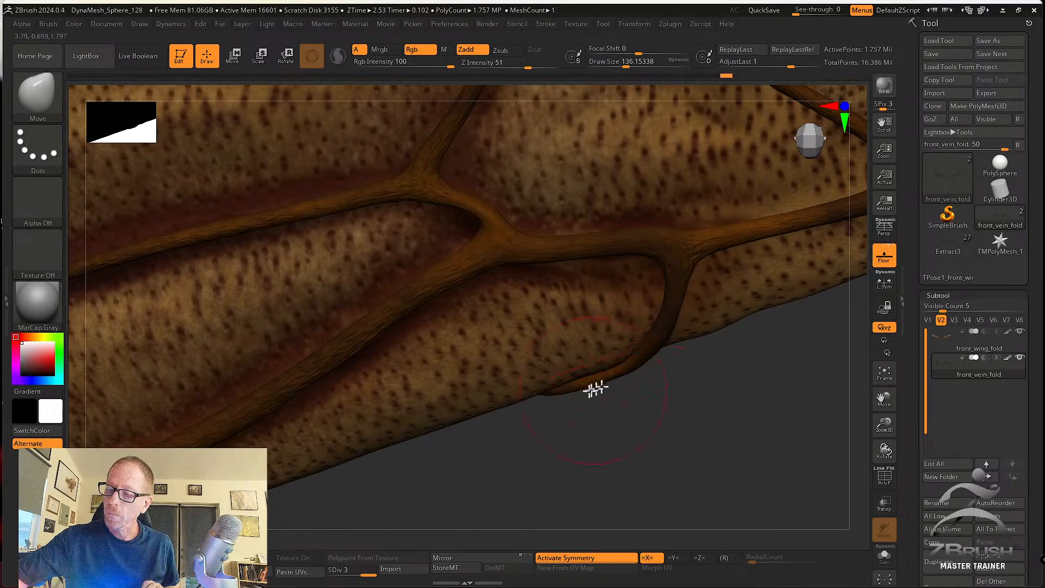
mouse_move(585, 409)
left_mouse_down()
mouse_move(769, 366)
mouse_move(586, 423)
mouse_move(578, 406)
mouse_move(620, 425)
mouse_move(488, 396)
mouse_move(599, 401)
mouse_move(644, 422)
mouse_move(646, 394)
mouse_move(771, 356)
mouse_move(723, 385)
mouse_move(436, 427)
mouse_move(417, 414)
left_mouse_up()
key("s")
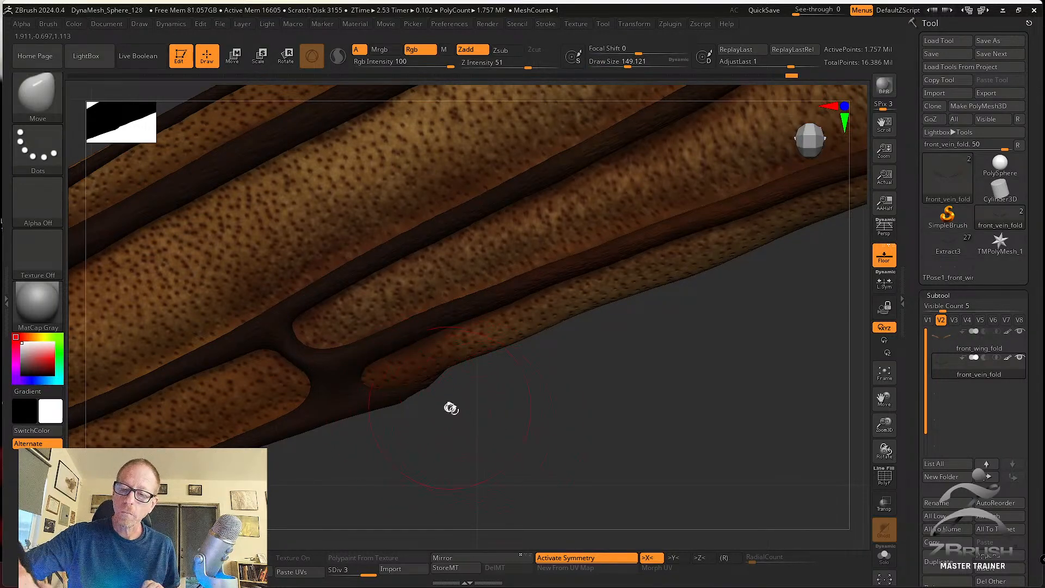
left_click_drag(453, 408, 641, 338, "alt")
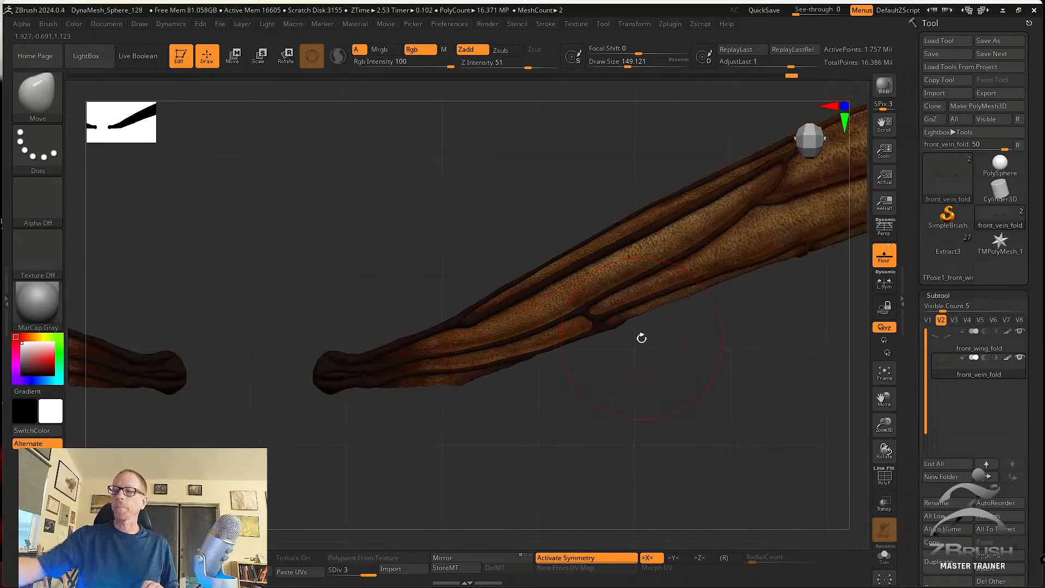
Save the tool as front_wing_fold.ztl in the Vespa_mandarinia_ZBrush folder.
left_click(999, 41)
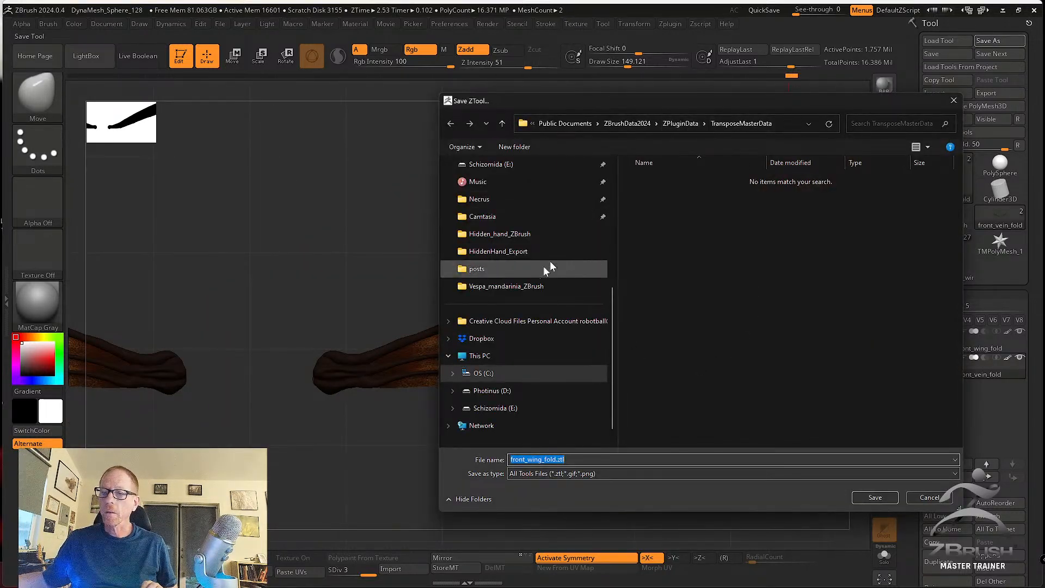
left_click(532, 286)
left_click_drag(675, 104, 335, 113)
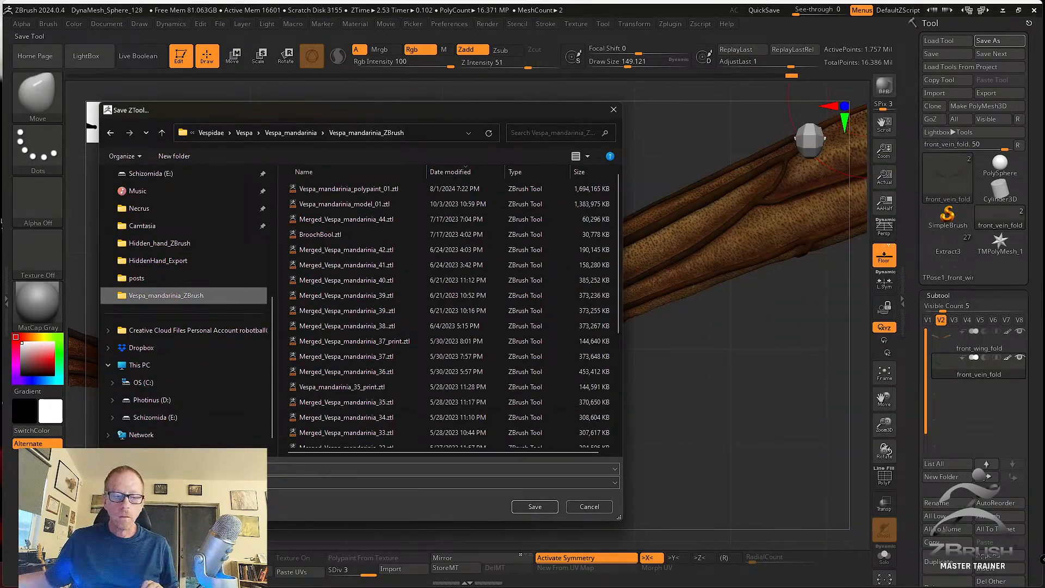
left_click(535, 506)
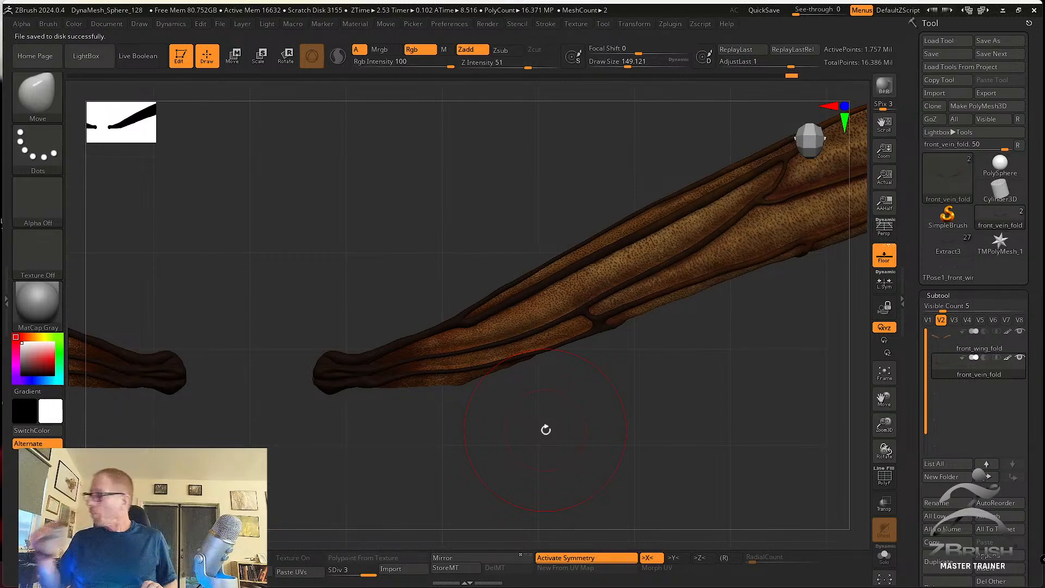
left_click(219, 24)
left_click(242, 46)
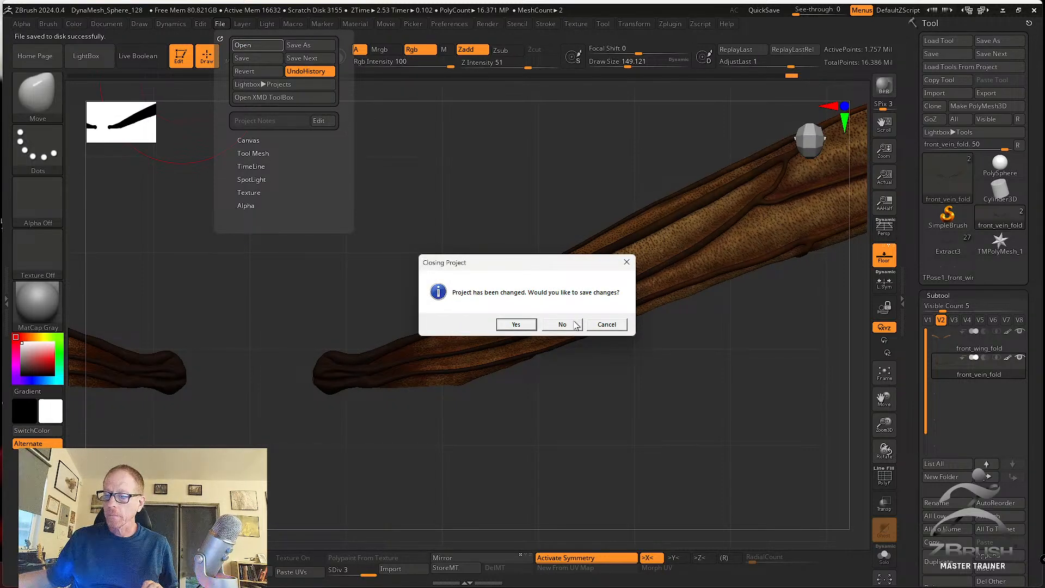
left_click(613, 325)
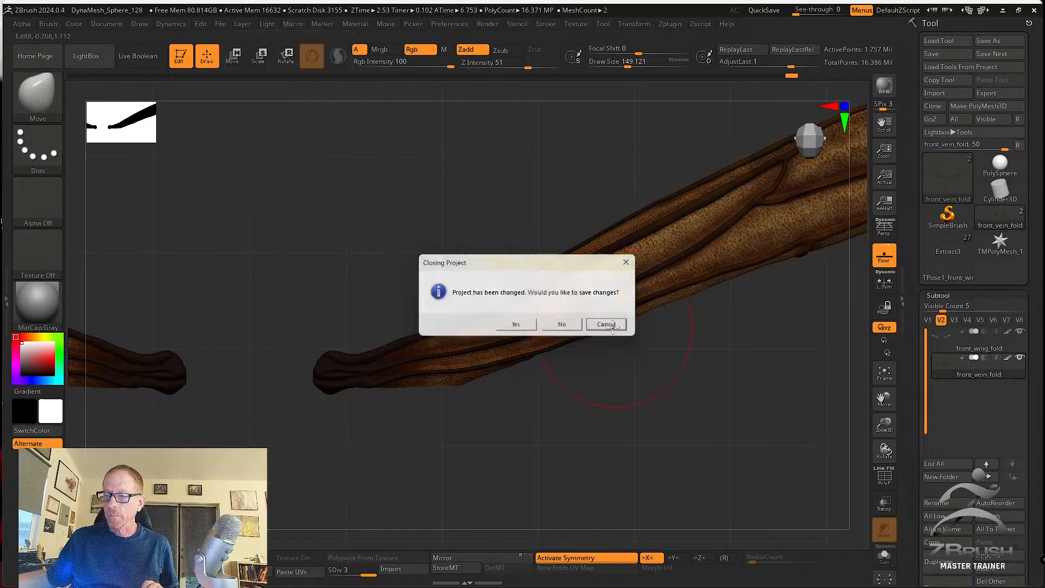
Save the project as wing_fold.ZPR in the Vespa_mandarinia_ZBrush folder.
left_click(221, 25)
left_click(309, 44)
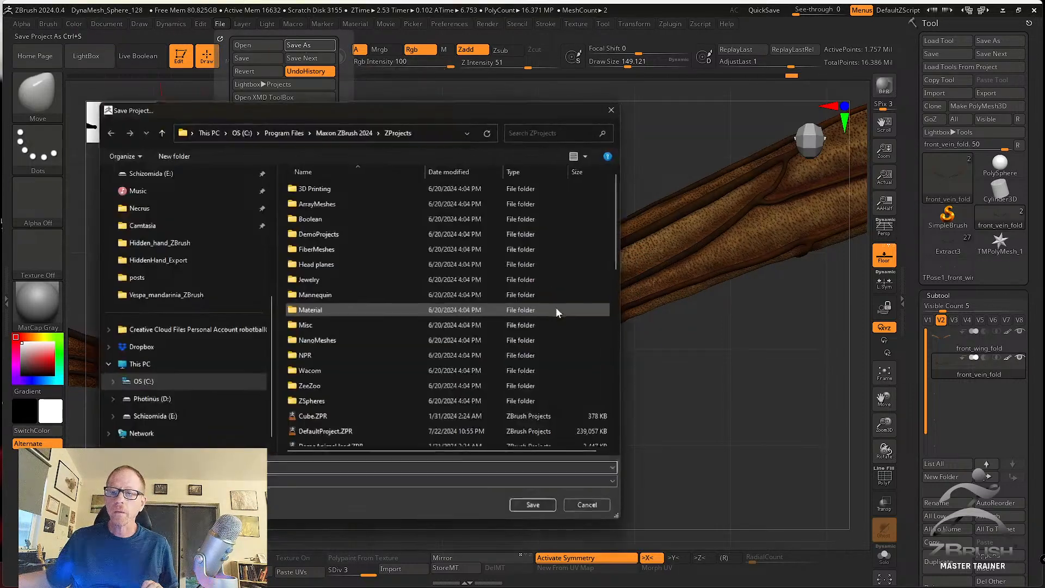
left_click(179, 295)
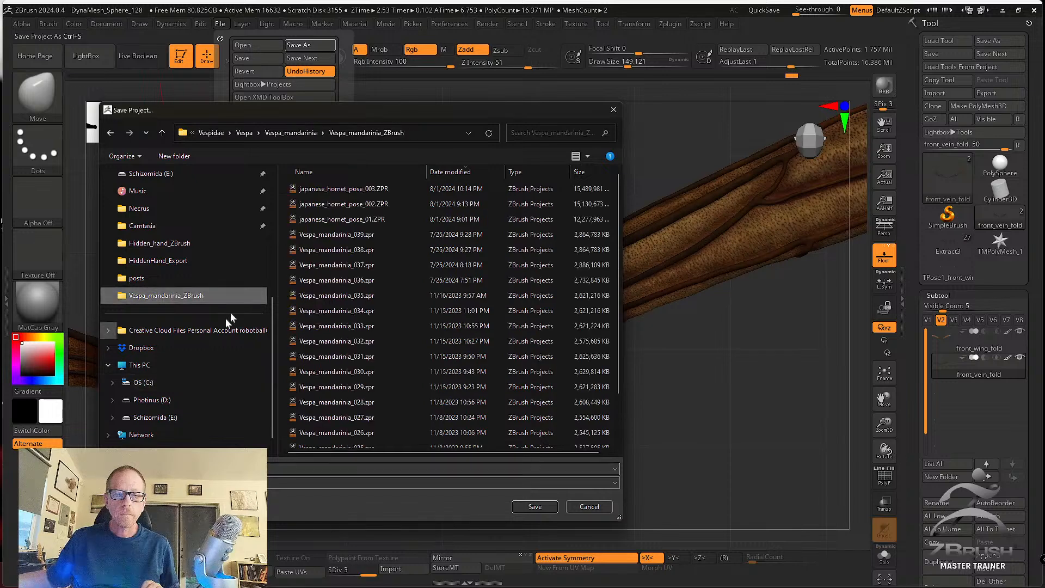
left_click_drag(340, 115, 245, 83)
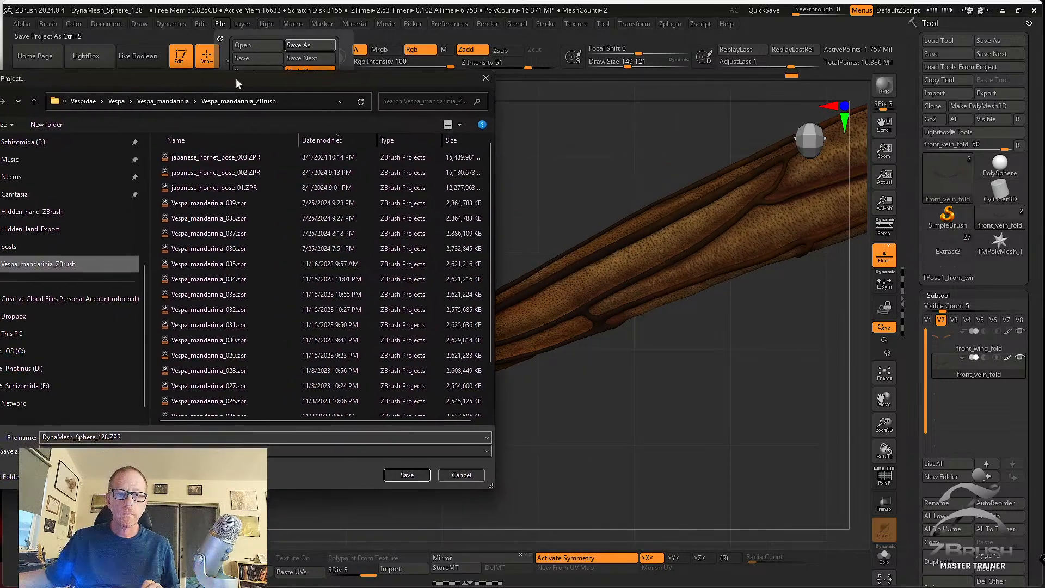
left_click(139, 438)
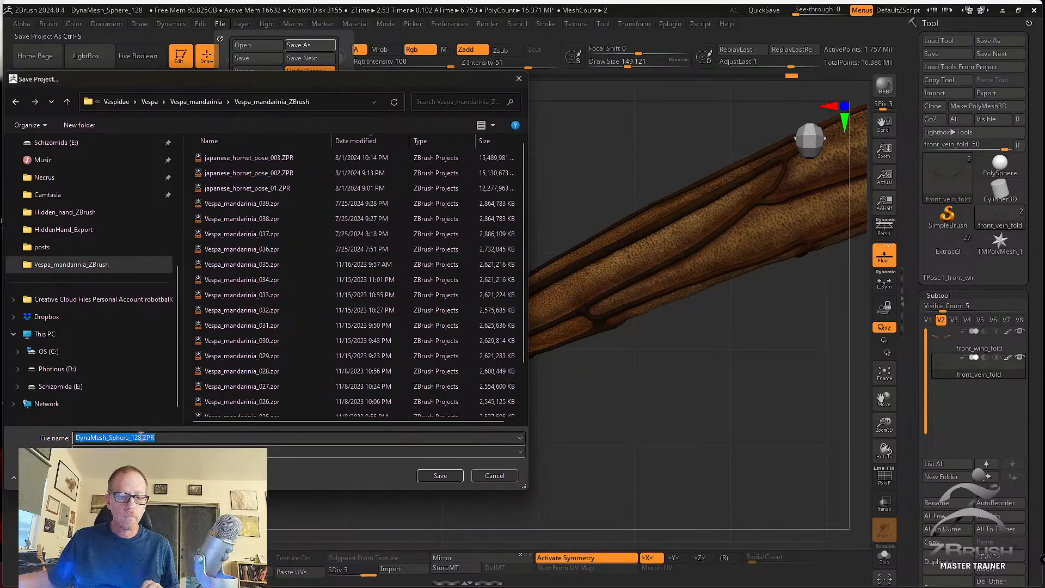
left_click_drag(141, 436, 55, 433)
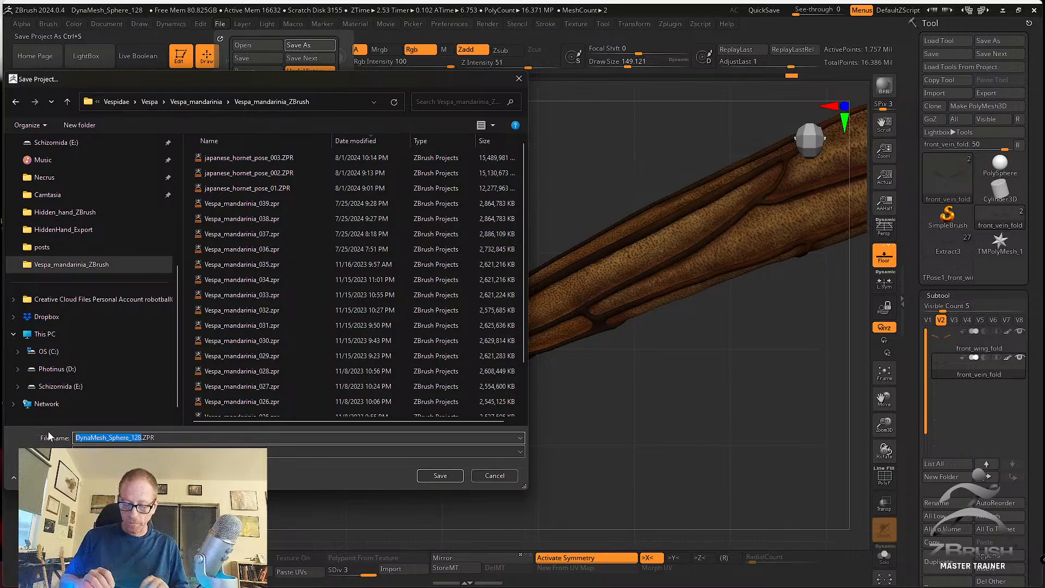
type("wing_fold")
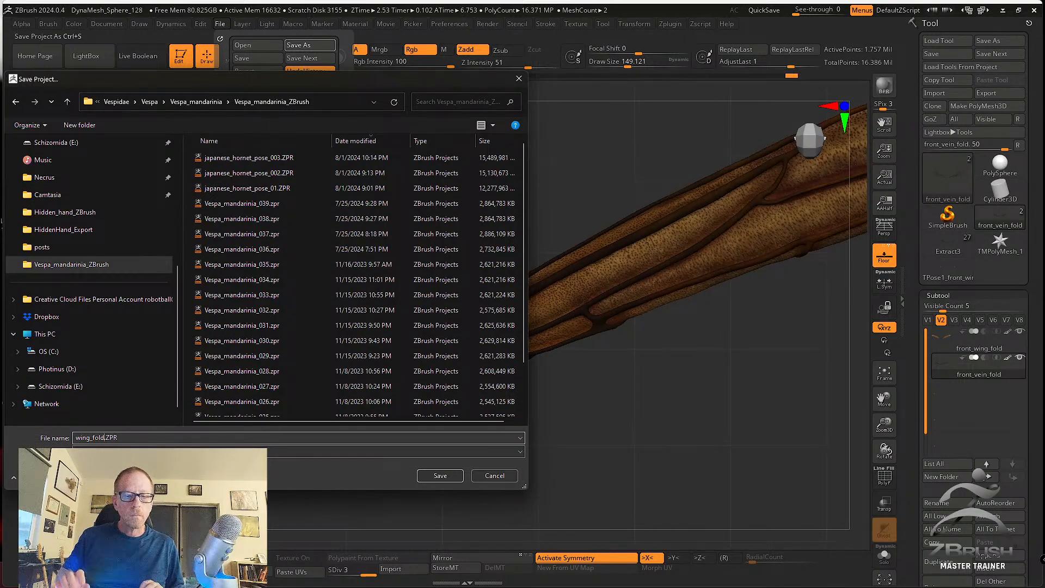
key("Return")
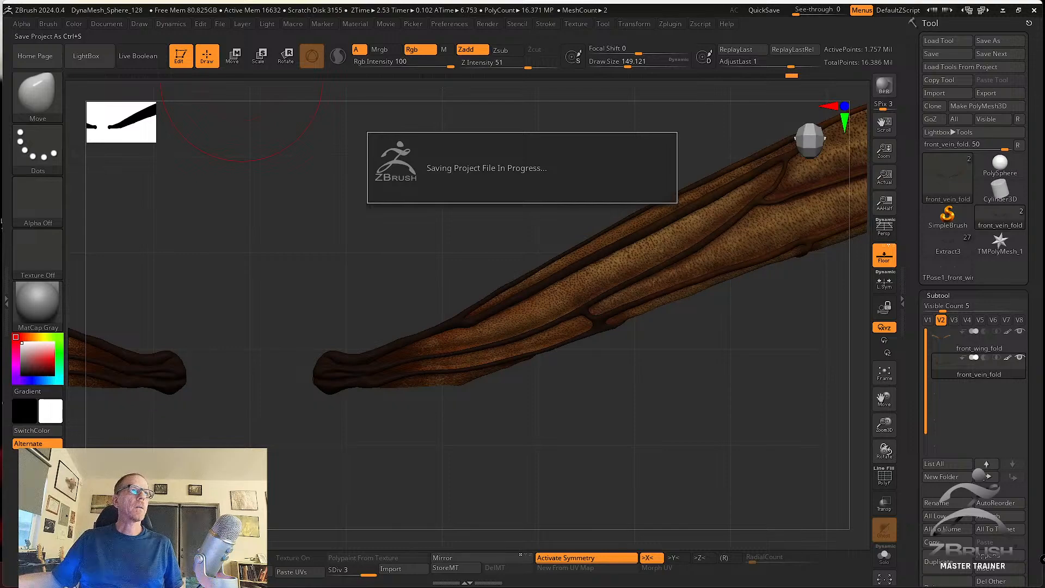
Switch to the vespa_mandarinia reference board and examine the forewing venation in the spread-wing hornet photo on the grey background.
right_click_drag(1, 164, 501, 198)
scroll(449, 225, "down", 3)
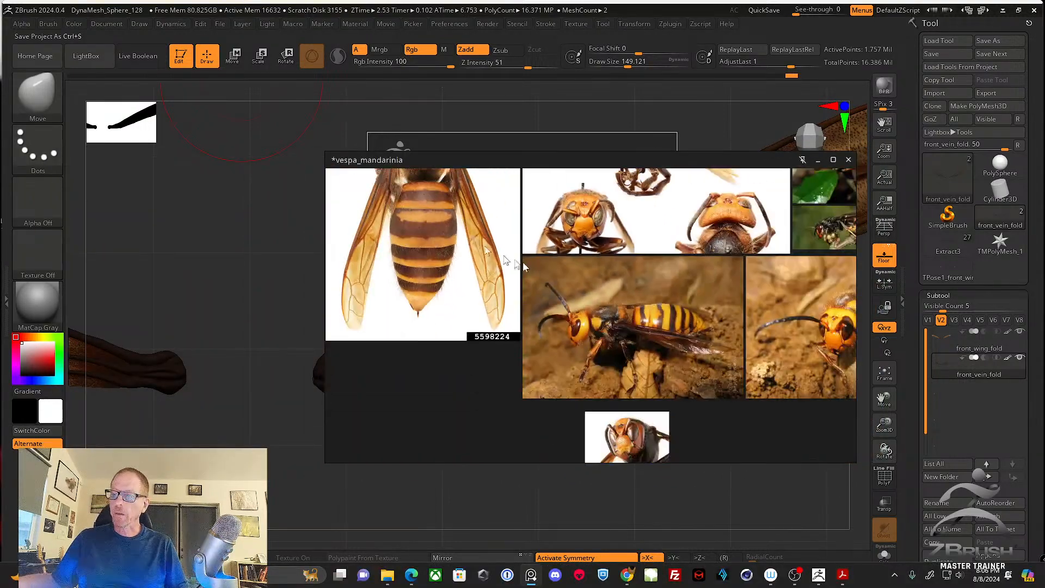
middle_click_drag(560, 273, 449, 269)
scroll(588, 299, "down", 1)
middle_click_drag(592, 295, 471, 325)
middle_click_drag(653, 278, 566, 319)
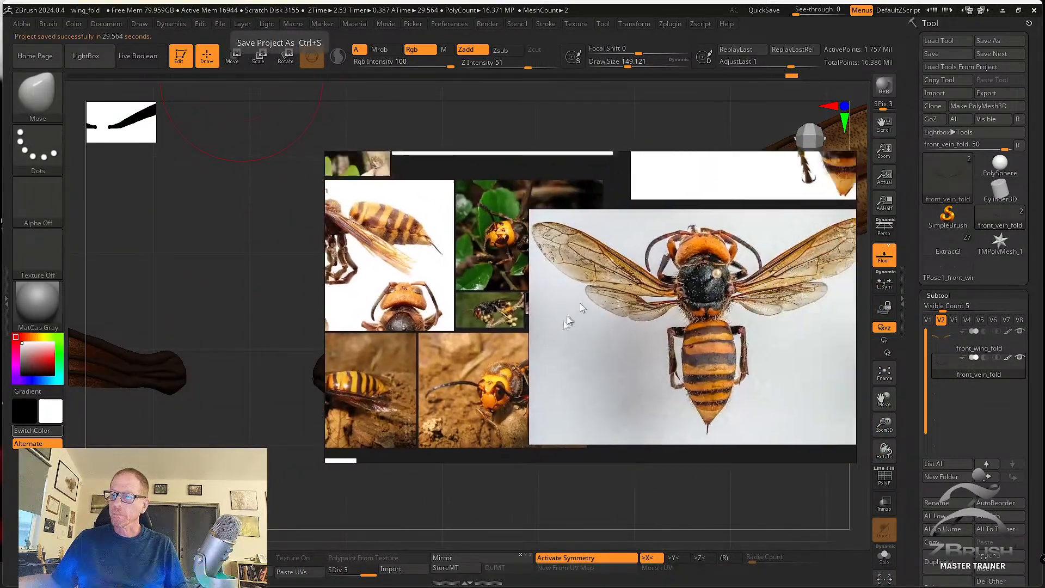
scroll(579, 306, "up", 6)
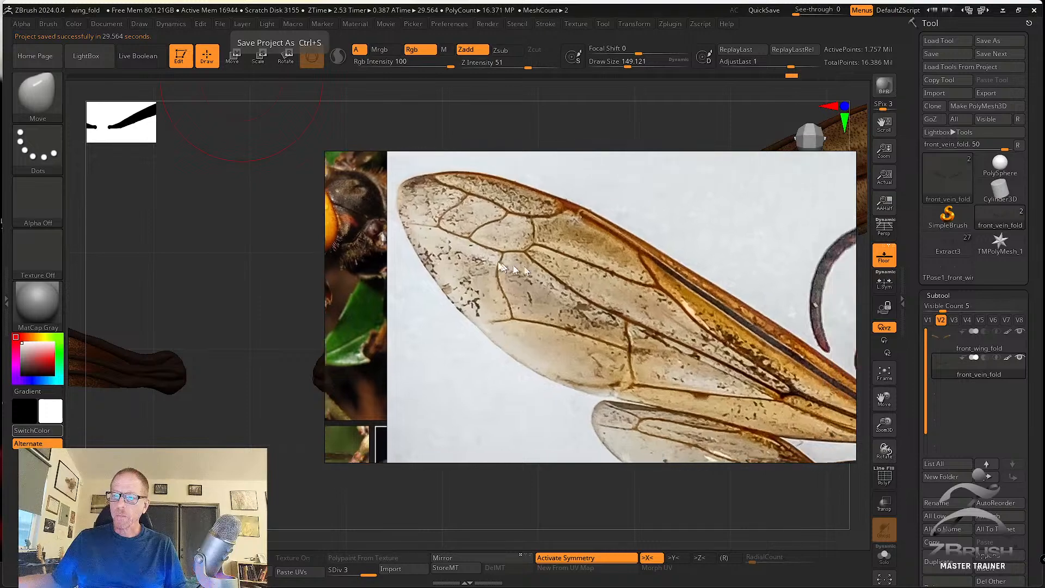
middle_click_drag(502, 266, 439, 247)
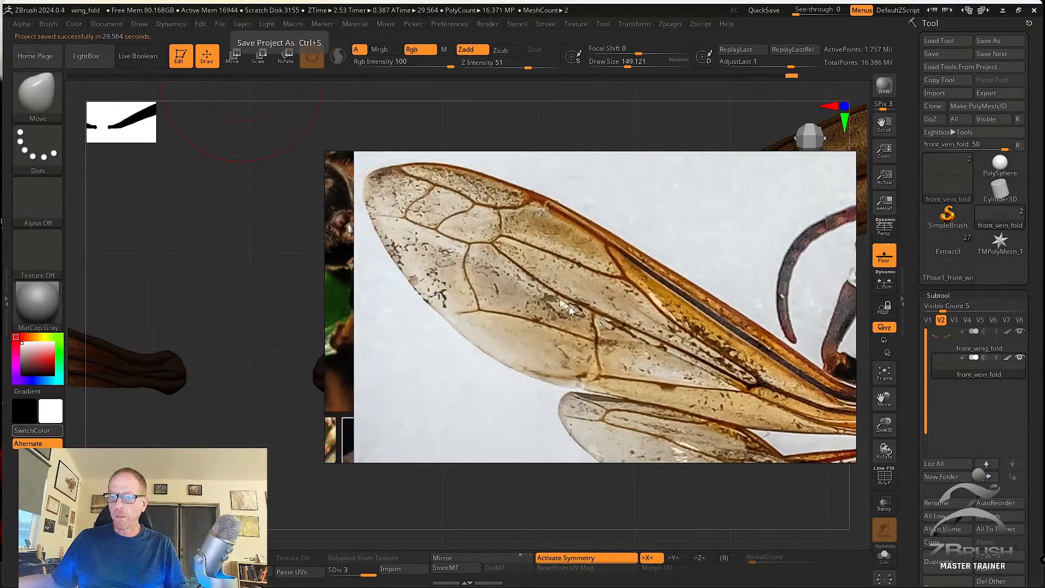
Compare the front and hind wings in the two top-view hornet photos on the reference board.
scroll(501, 268, "down", 4)
middle_click_drag(593, 279, 408, 302)
scroll(409, 302, "down", 1)
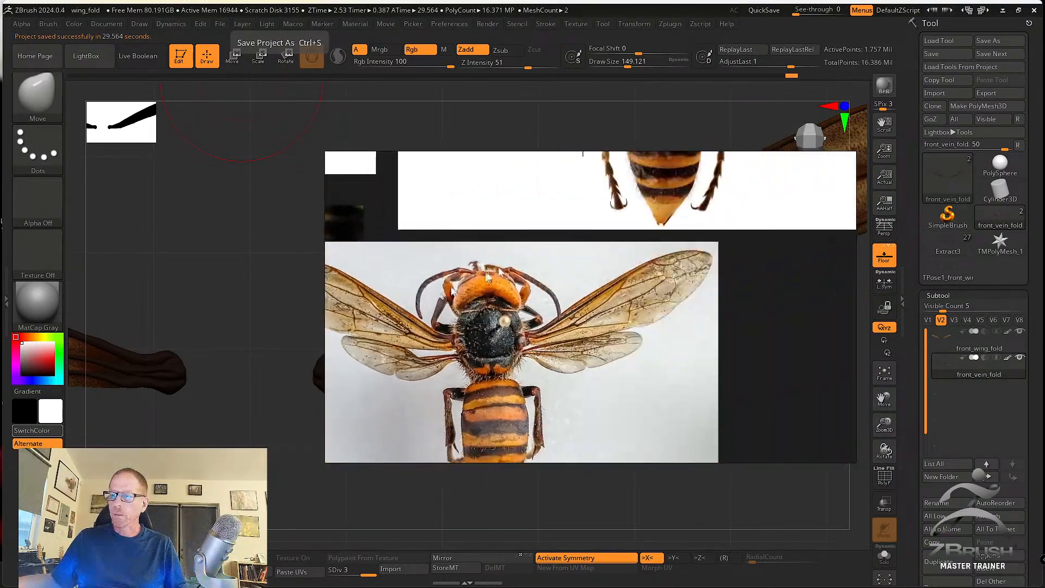
middle_click_drag(597, 203, 562, 331)
scroll(562, 331, "down", 1)
middle_click_drag(639, 173, 597, 296)
scroll(601, 294, "up", 2)
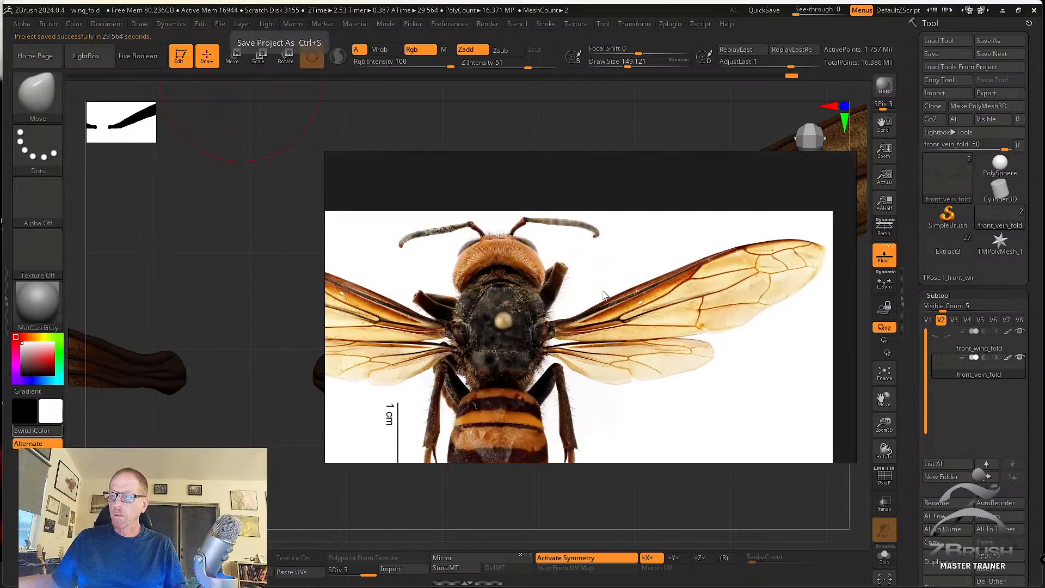
scroll(603, 295, "down", 4)
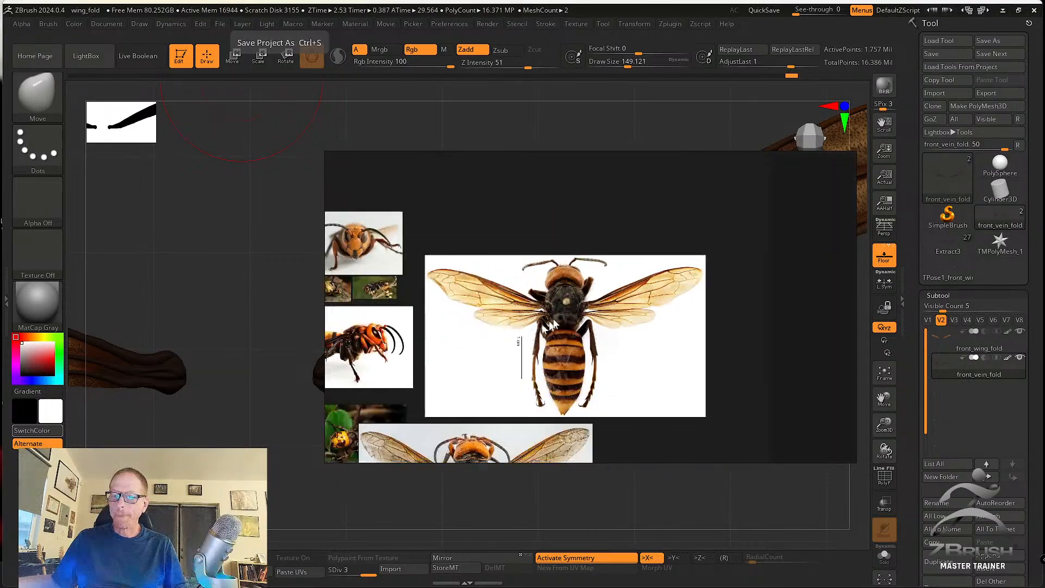
Examine how the wings fold and attach at the thorax in the top-view photo of the hornet with wings swept back.
middle_click_drag(544, 321, 742, 277)
middle_click_drag(511, 297, 722, 252)
middle_click_drag(536, 353, 576, 267)
scroll(576, 269, "up", 5)
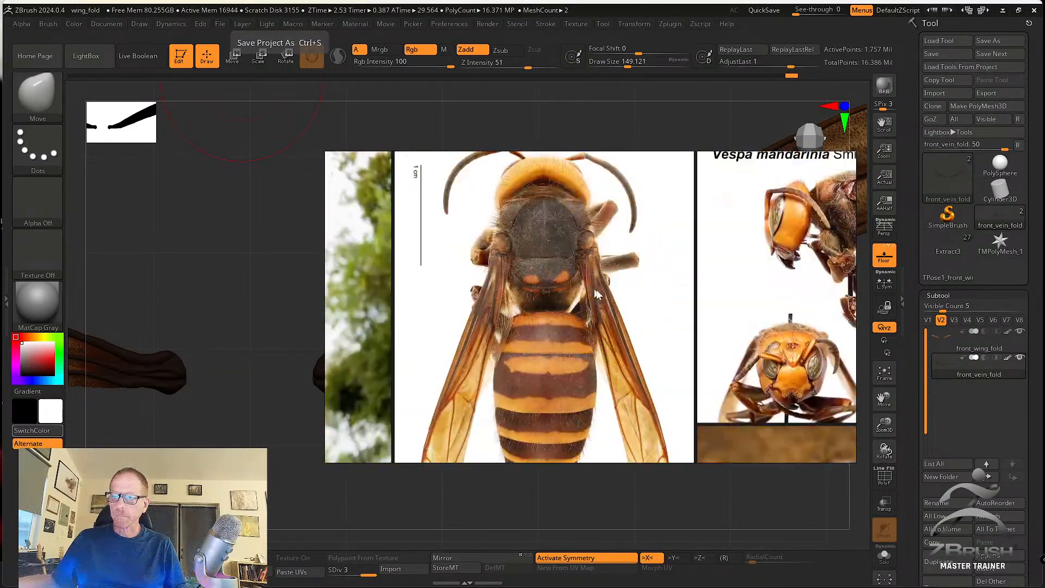
scroll(592, 290, "up", 2)
scroll(573, 263, "up", 3)
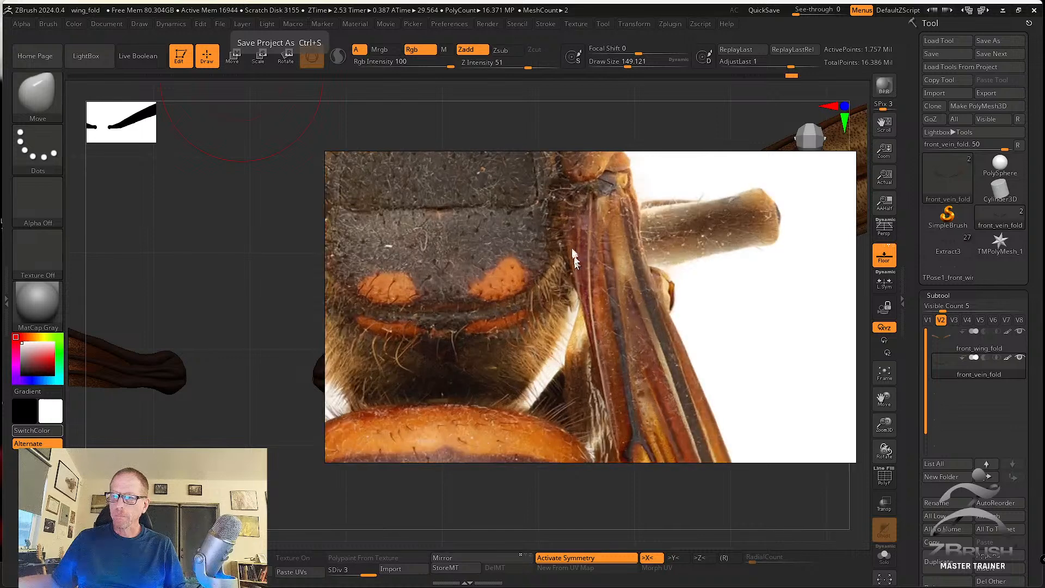
scroll(621, 292, "down", 3)
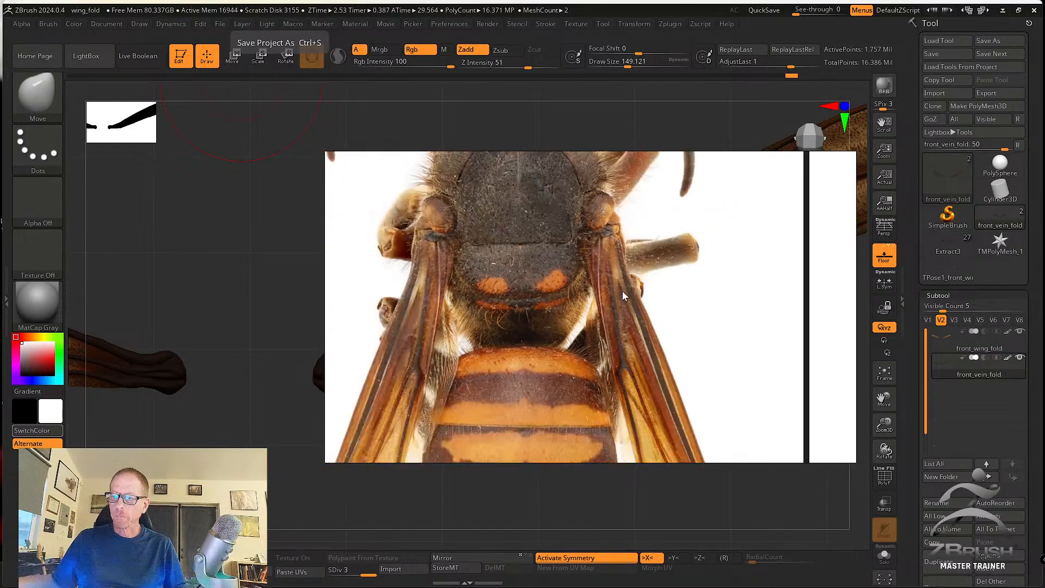
middle_click_drag(605, 295, 641, 207)
middle_click_drag(501, 264, 528, 251)
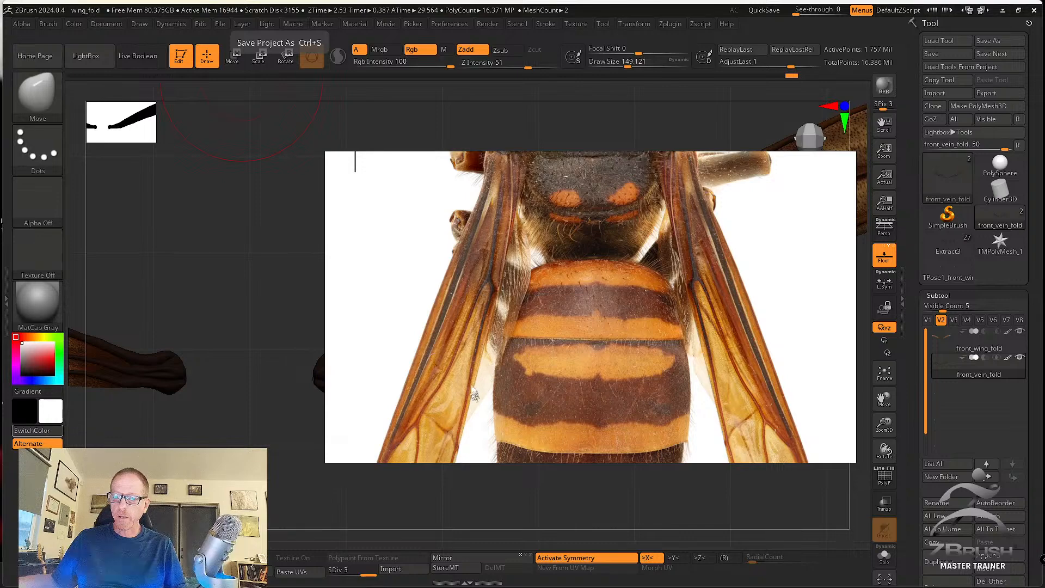
middle_click_drag(473, 393, 511, 389)
scroll(544, 262, "up", 3)
middle_click_drag(577, 231, 575, 315)
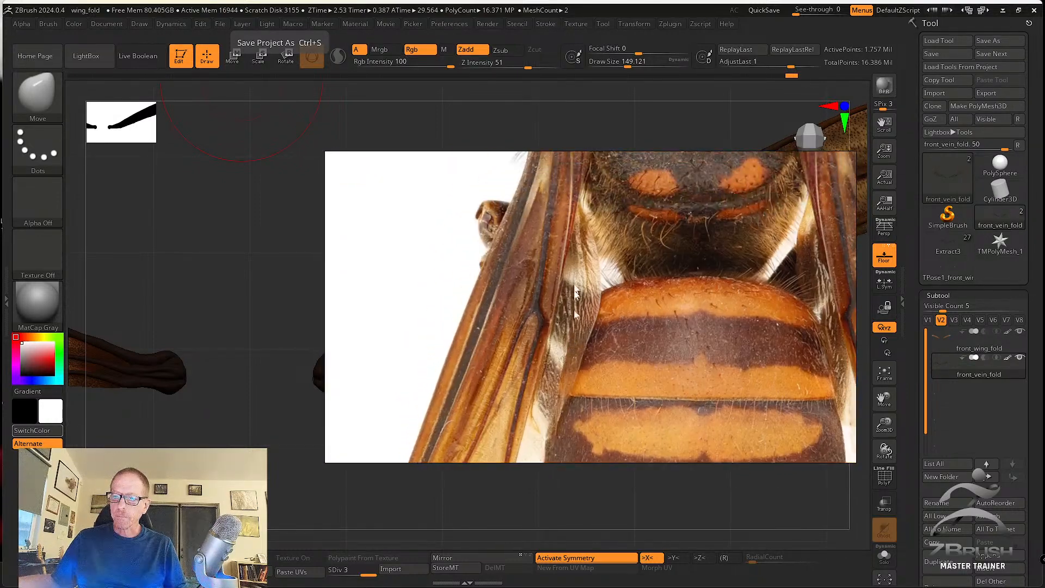
scroll(570, 244, "down", 5)
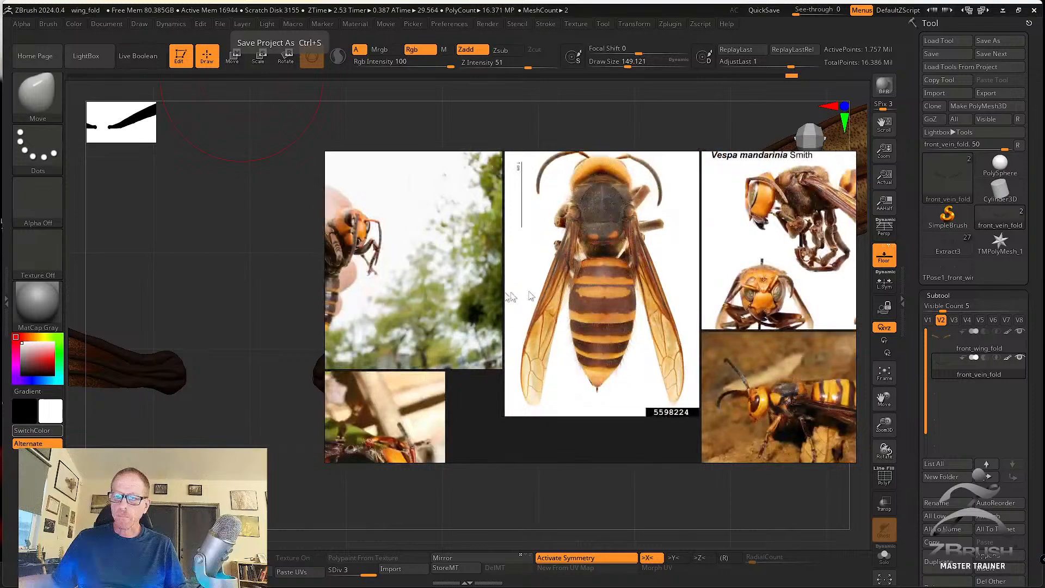
Examine the folded wing in the photo of the hornet on fern leaves, and move the reference board out of the way.
middle_click_drag(357, 321, 530, 192)
middle_click_drag(529, 325, 501, 238)
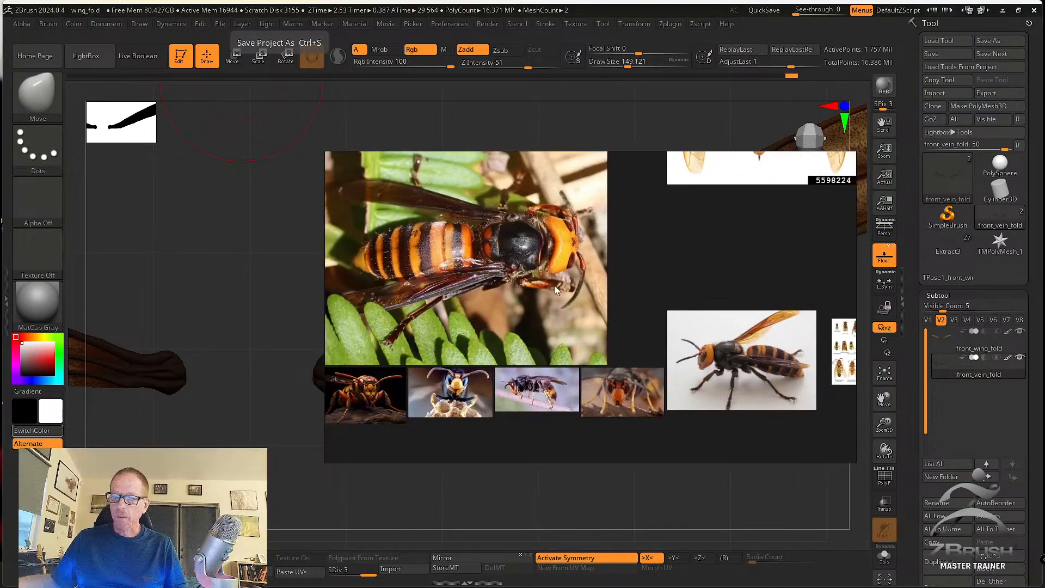
middle_click_drag(554, 285, 637, 299)
scroll(527, 281, "up", 5)
scroll(592, 286, "up", 1)
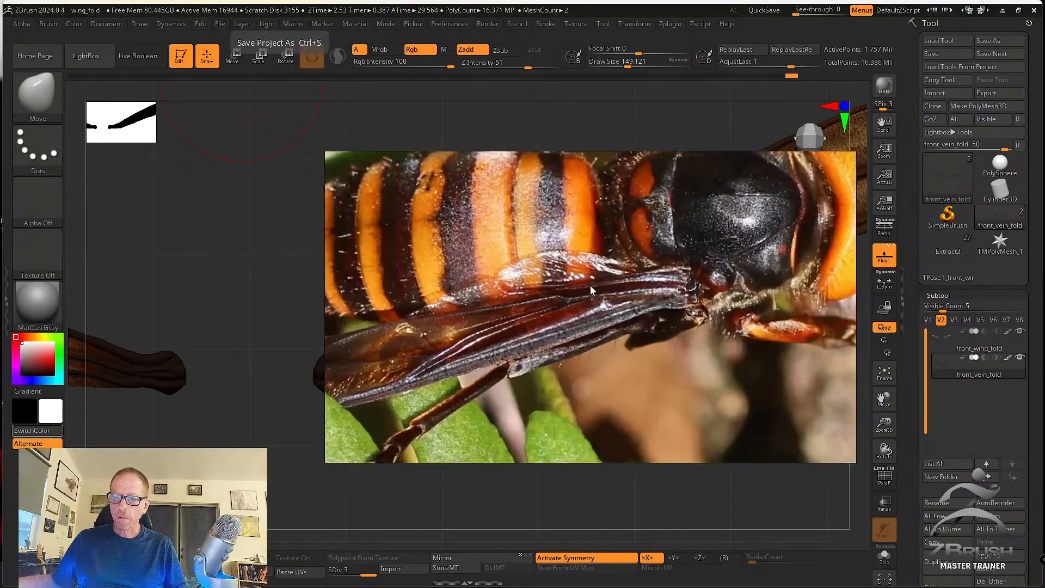
scroll(639, 283, "down", 2)
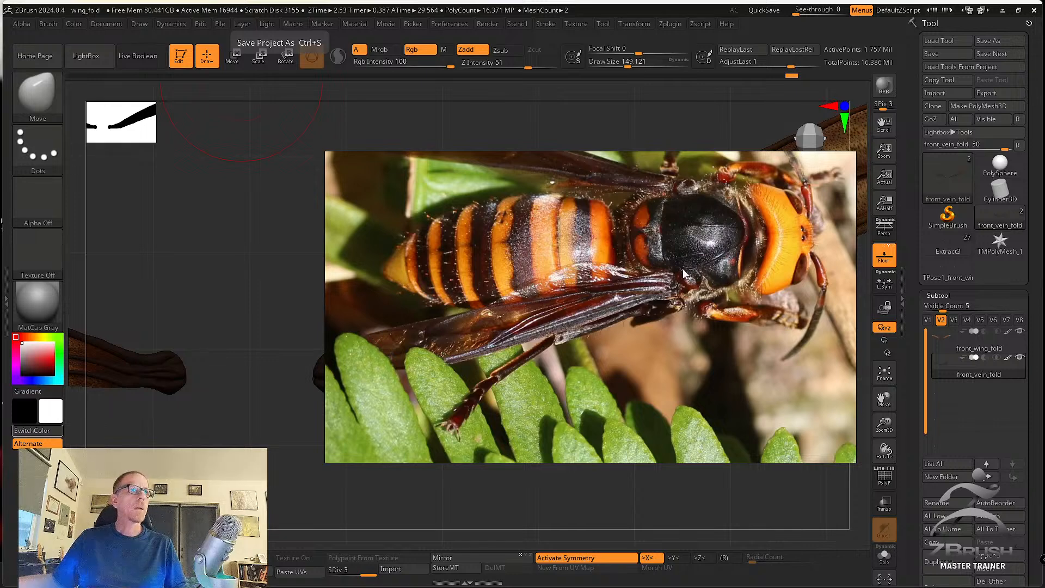
right_click_drag(690, 276, 30, 216)
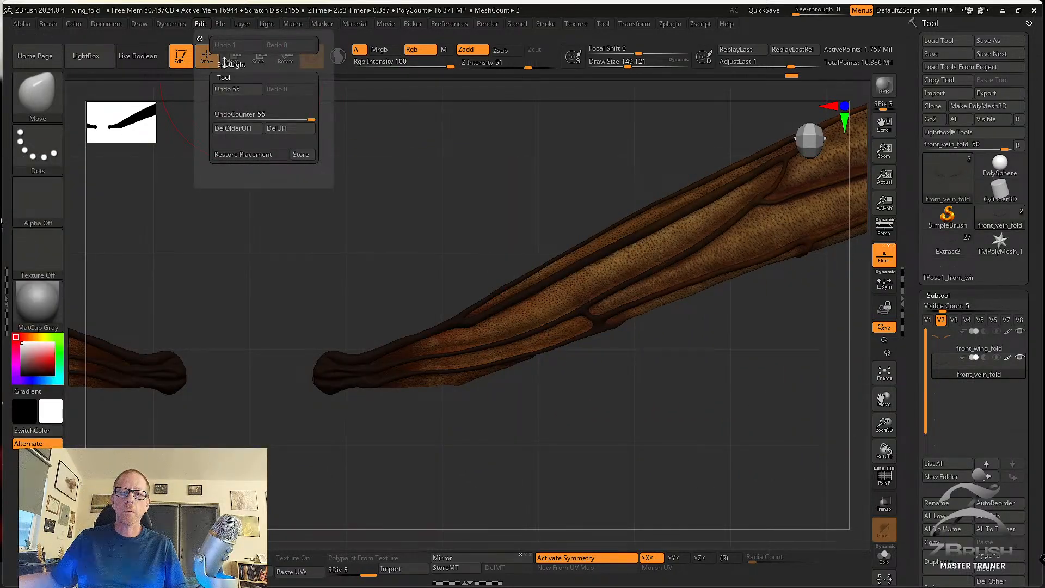
Open the japanese_hornet_pose_003.ZPR project without saving changes to the current one.
left_click(171, 24)
left_click(219, 24)
left_click(242, 45)
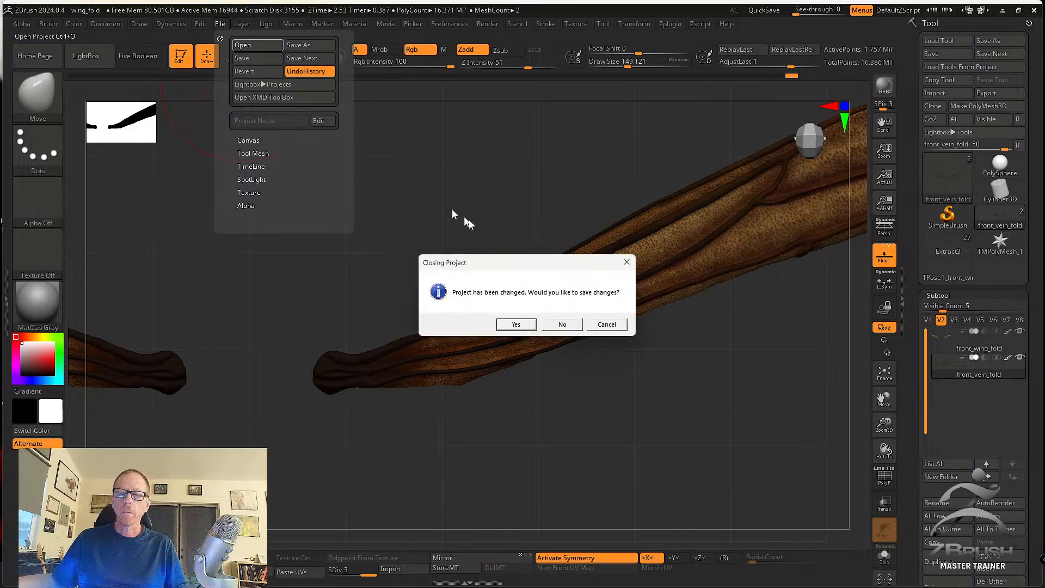
left_click(560, 324)
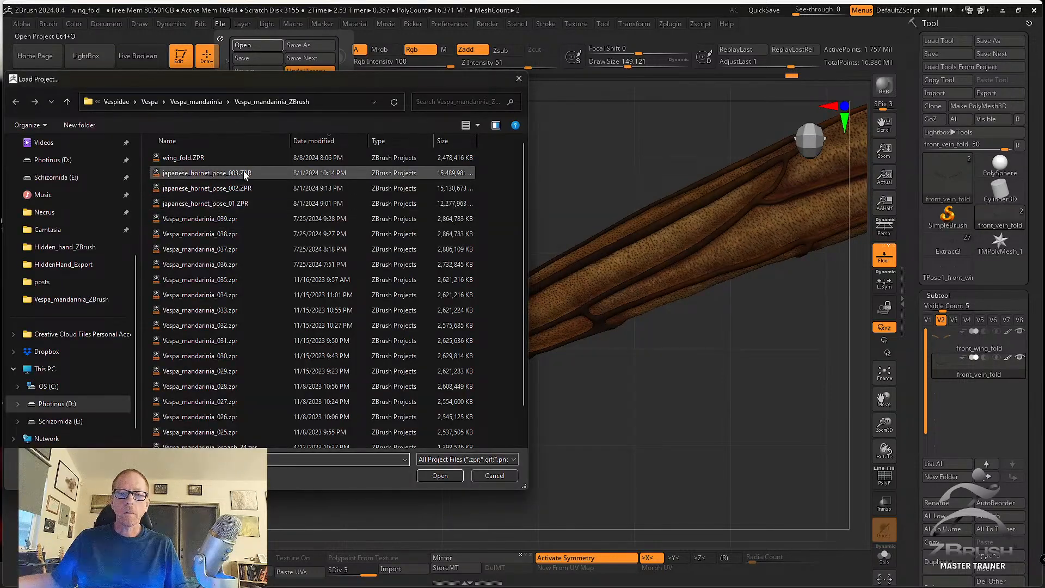
left_click(243, 172)
left_click(454, 477)
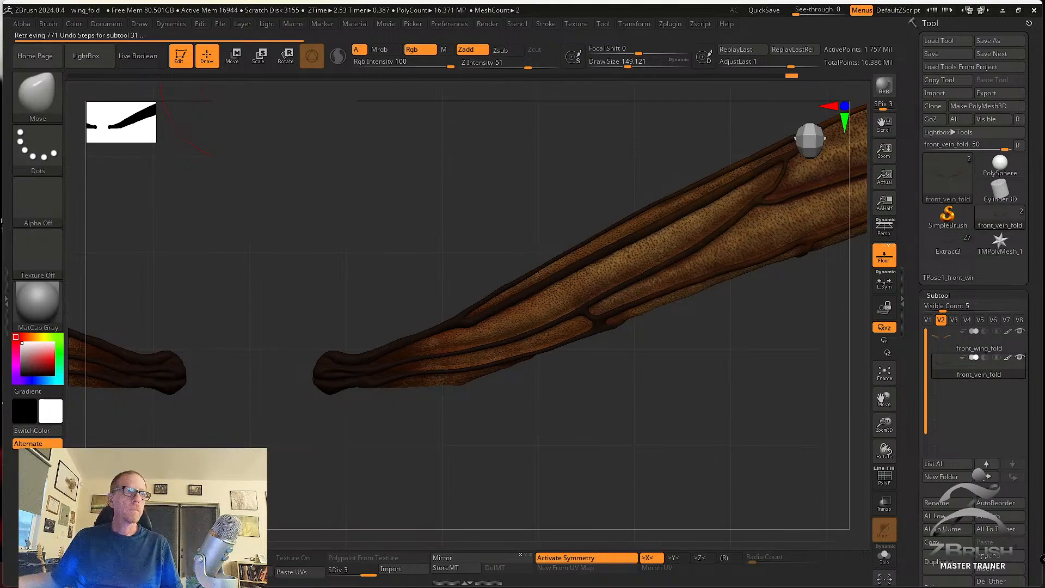
Bring the reference board back, look over its hornet photos and wing diagrams, and move it off the canvas.
left_click(530, 575)
right_click_drag(528, 302, 418, 221)
scroll(462, 266, "down", 7)
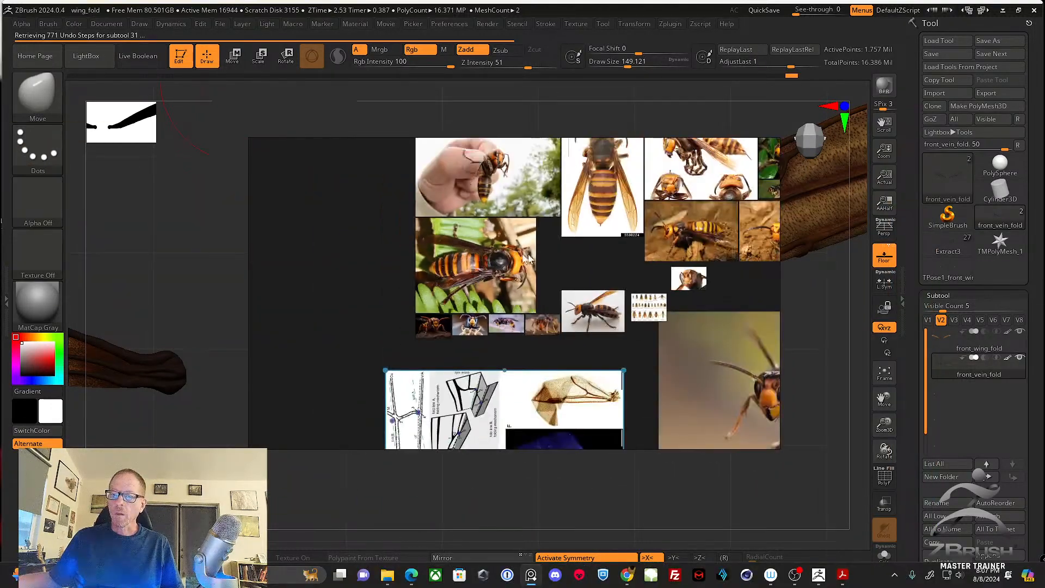
middle_click_drag(591, 186, 437, 397)
middle_click_drag(529, 307, 487, 284)
scroll(506, 288, "down", 2)
scroll(520, 295, "up", 3)
right_click_drag(537, 310, 1, 218)
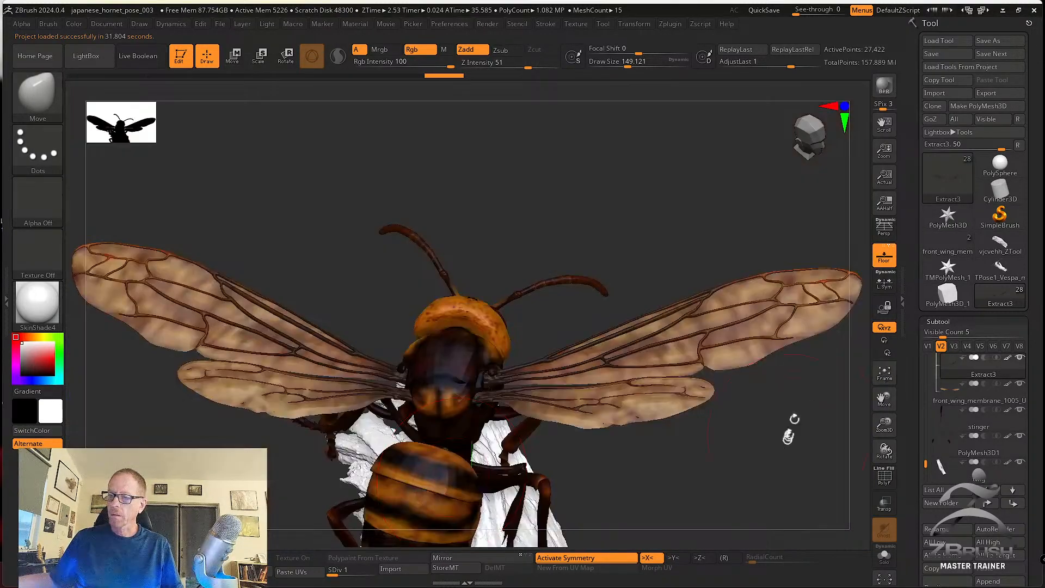
Load the front_wing_fold.ztl tool from the Vespa_mandarinia_ZBrush folder.
left_click_drag(791, 427, 771, 448)
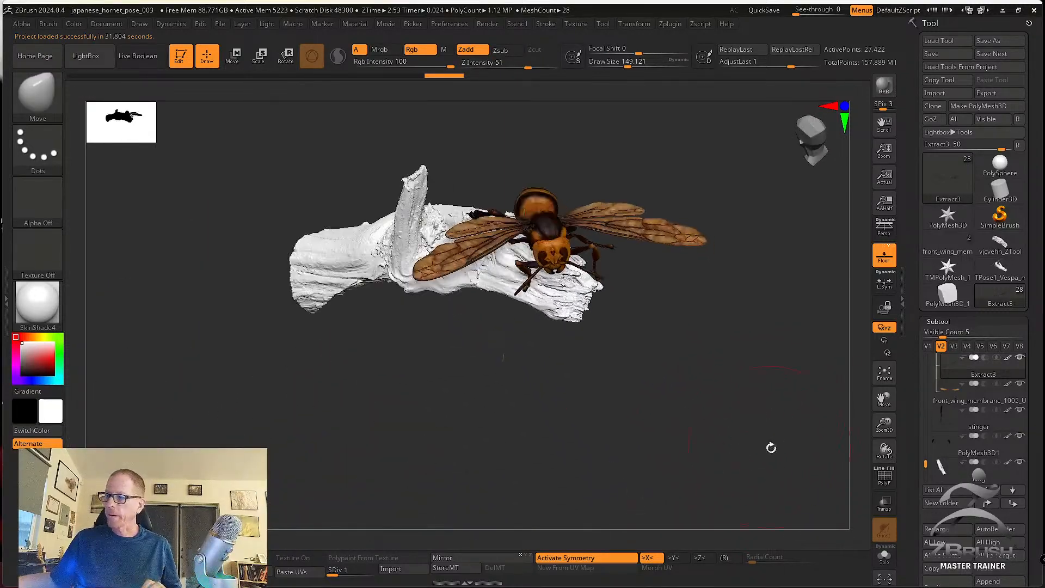
left_click(931, 44)
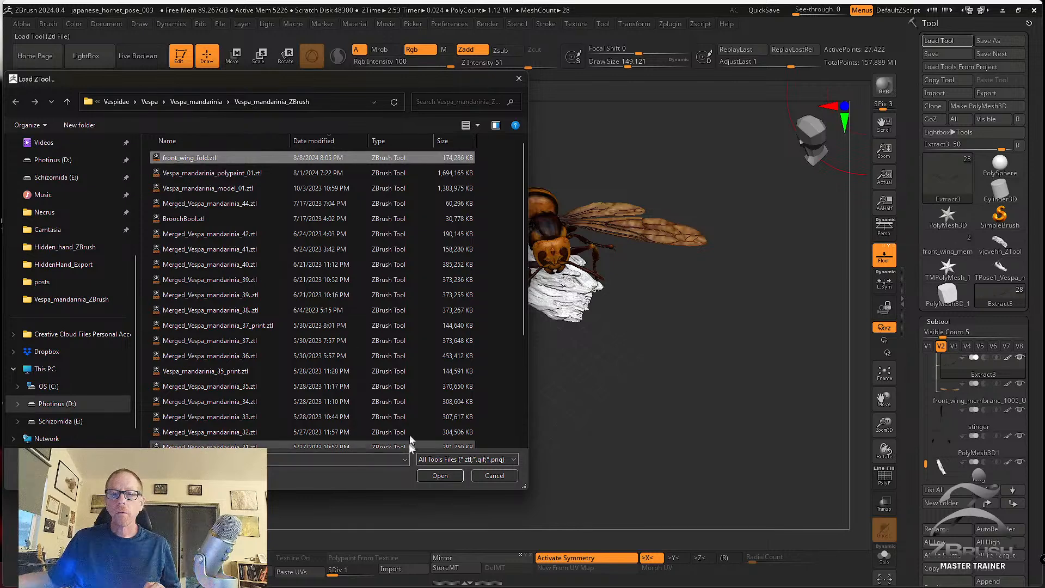
left_click(440, 475)
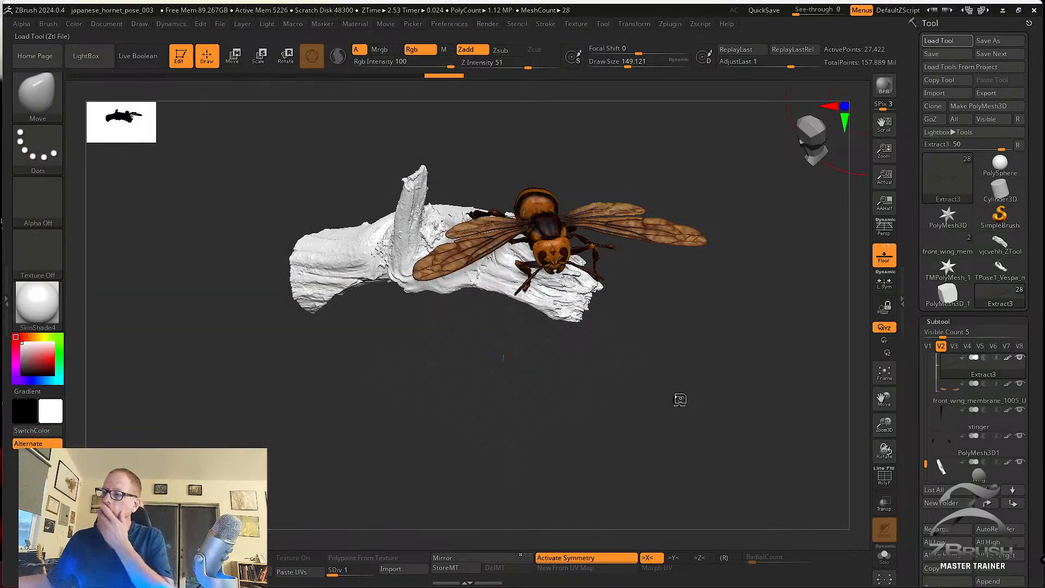
left_click_drag(692, 377, 697, 430)
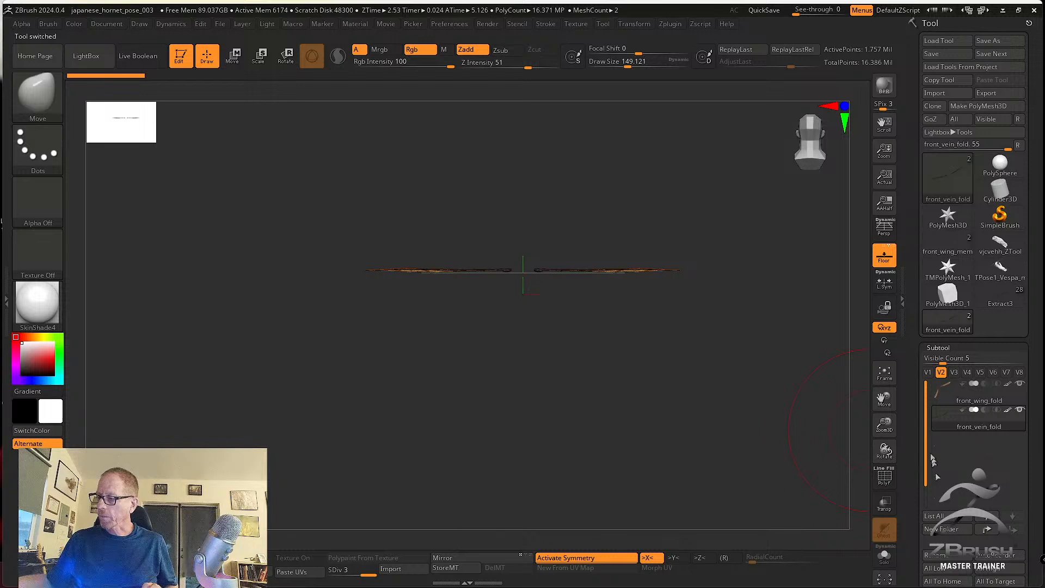
Create a subtool folder named folded_wing from front_wing_fold and add the front_vein_fold subtool to it.
left_click_drag(911, 486, 913, 438)
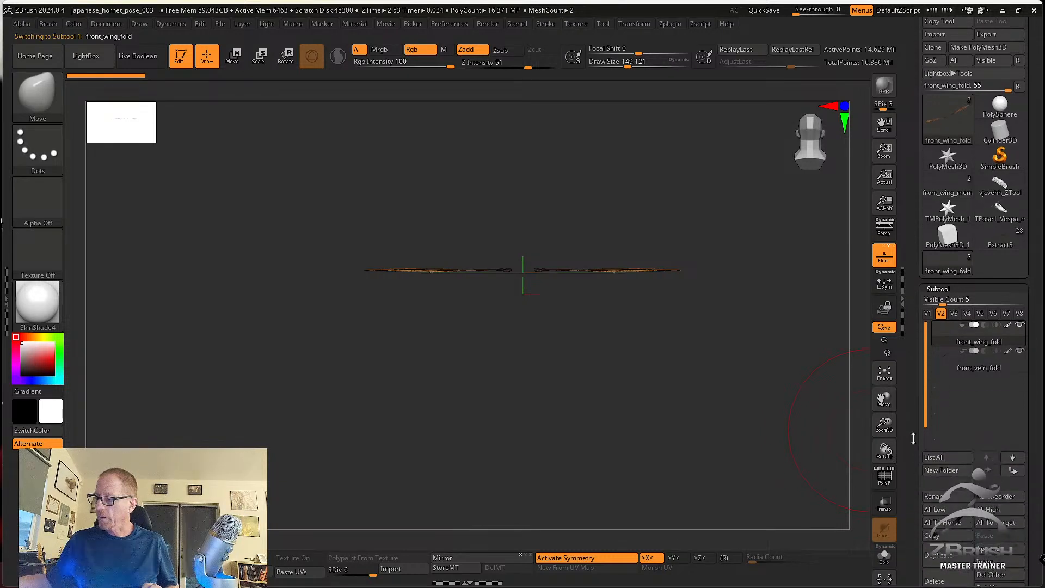
left_click(937, 473)
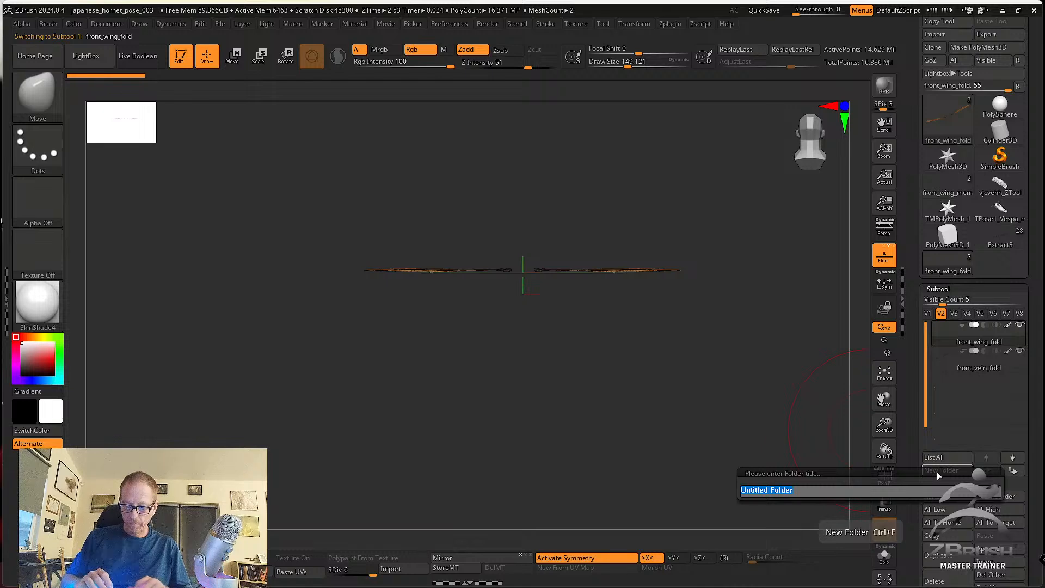
type("folded_wing")
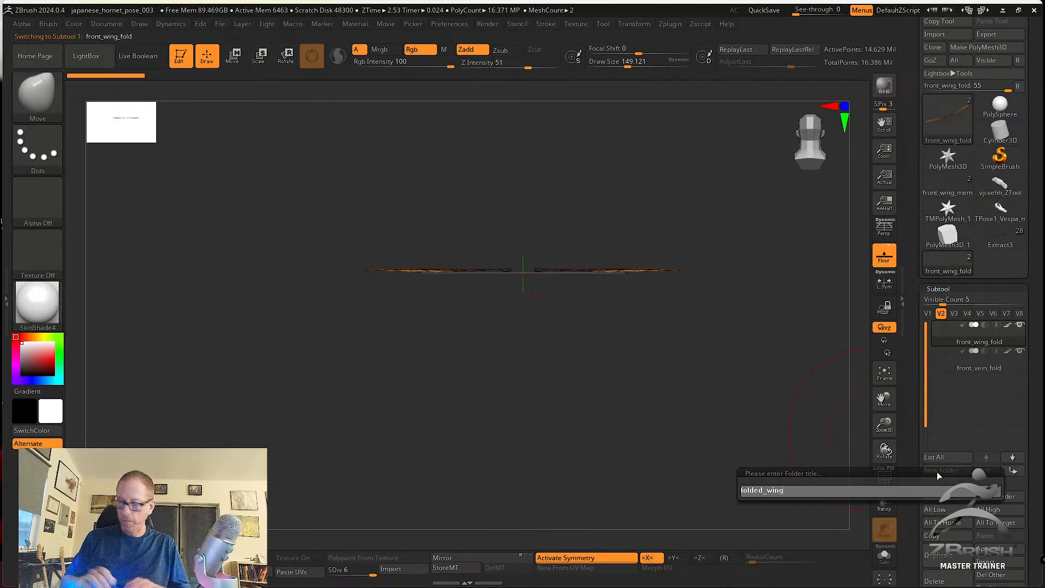
key("Return")
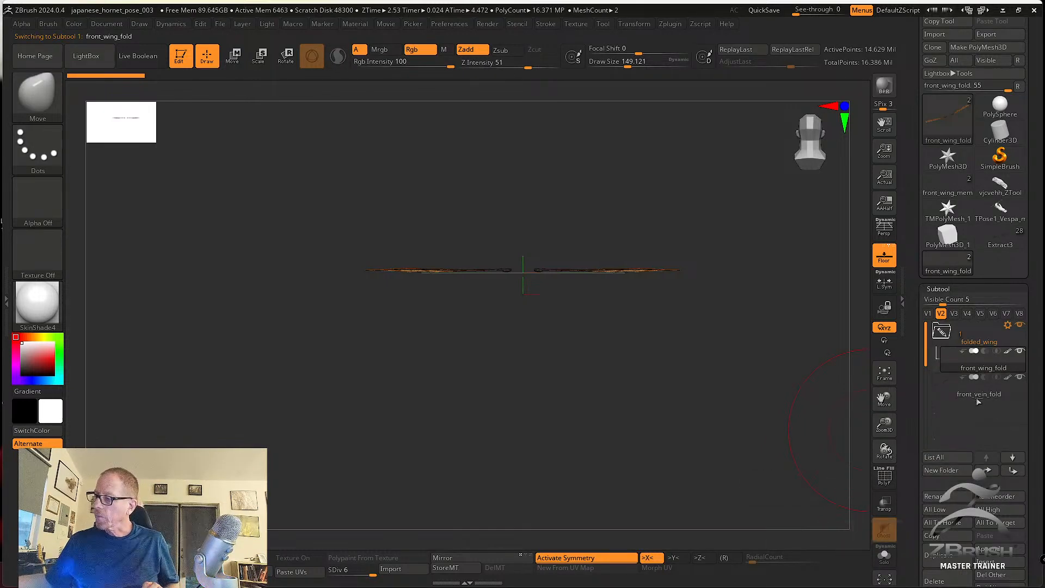
left_click_drag(979, 399, 985, 371)
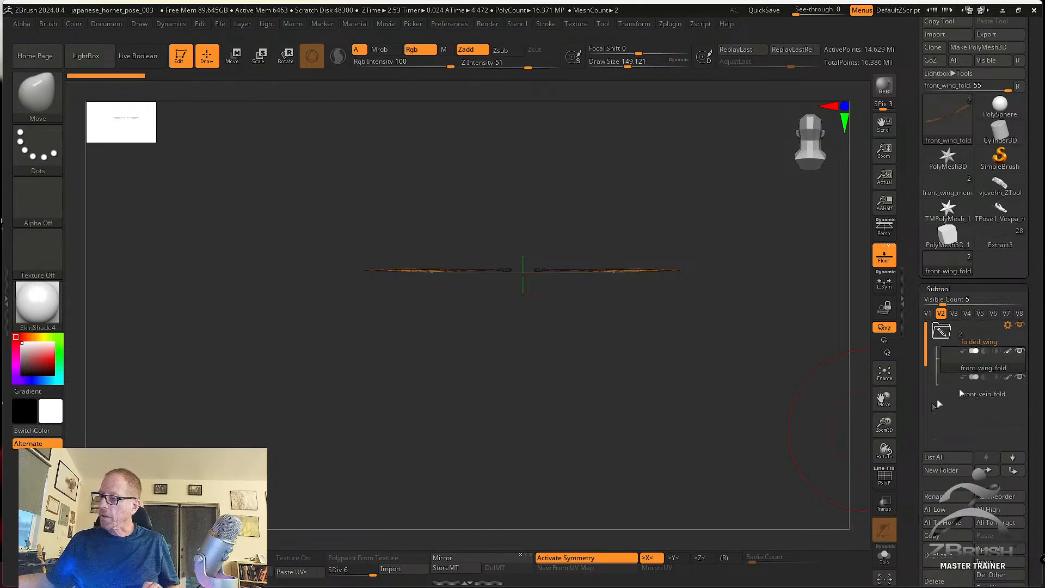
Set all subtools to their lowest subdivision level and collapse the folded_wing folder.
left_click(941, 511)
left_click_drag(673, 387, 819, 298)
left_click(941, 330)
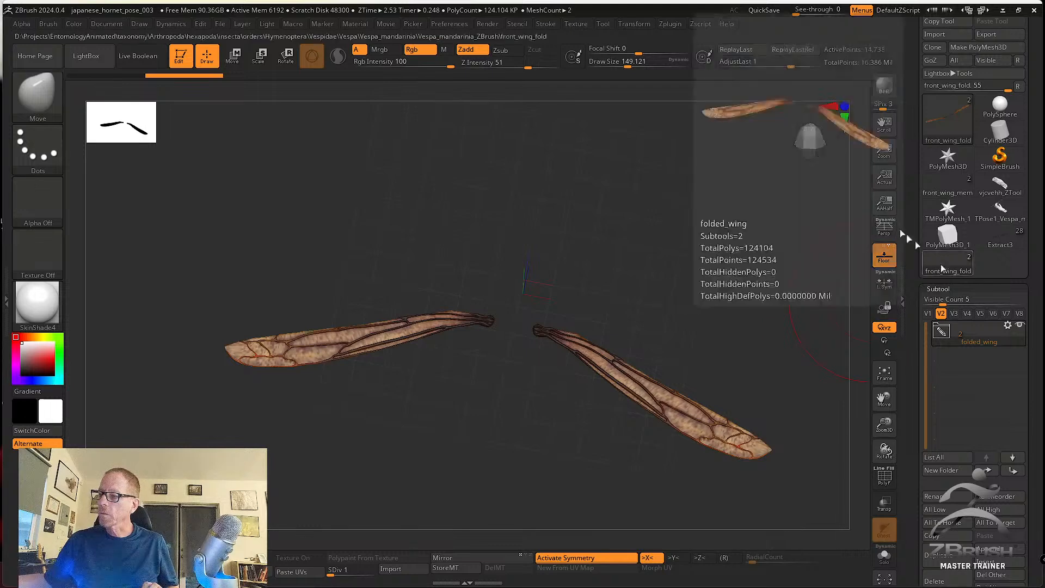
Copy the folded_wing folder with SubTool Master and paste it into the posed hornet tool, Extract3.
left_click(670, 24)
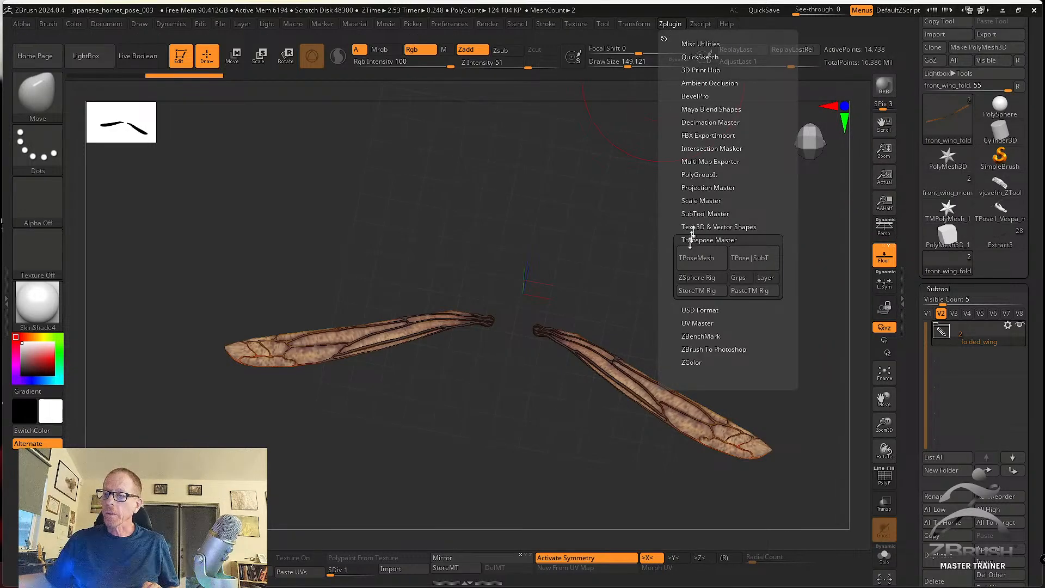
left_click(706, 213)
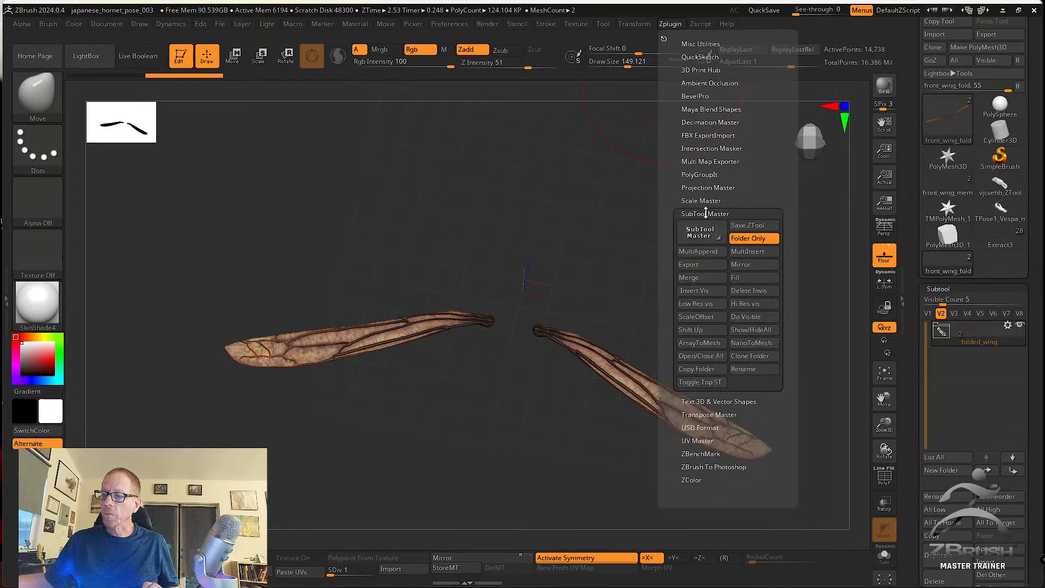
left_click(696, 369)
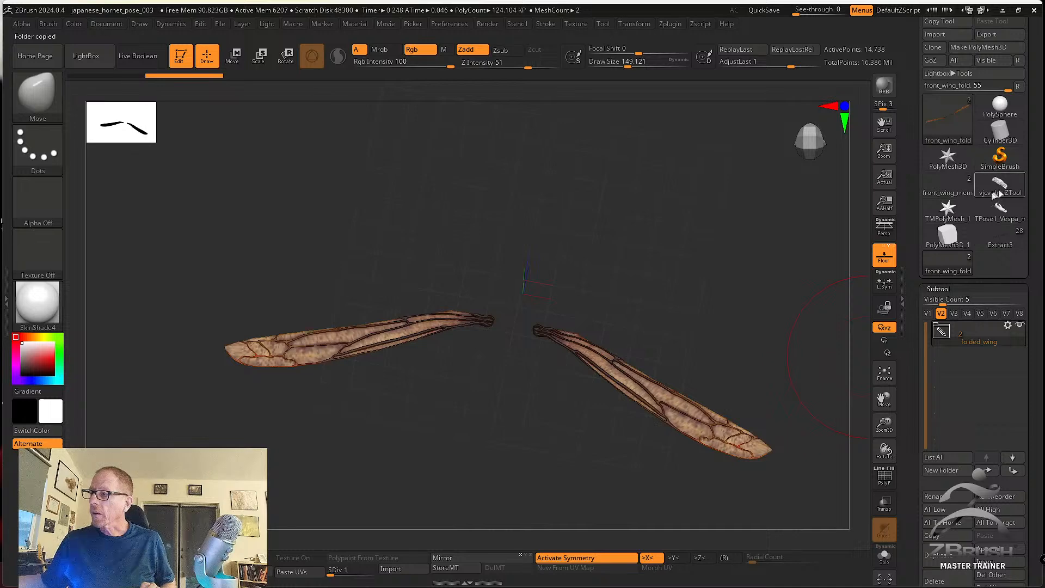
left_click(999, 240)
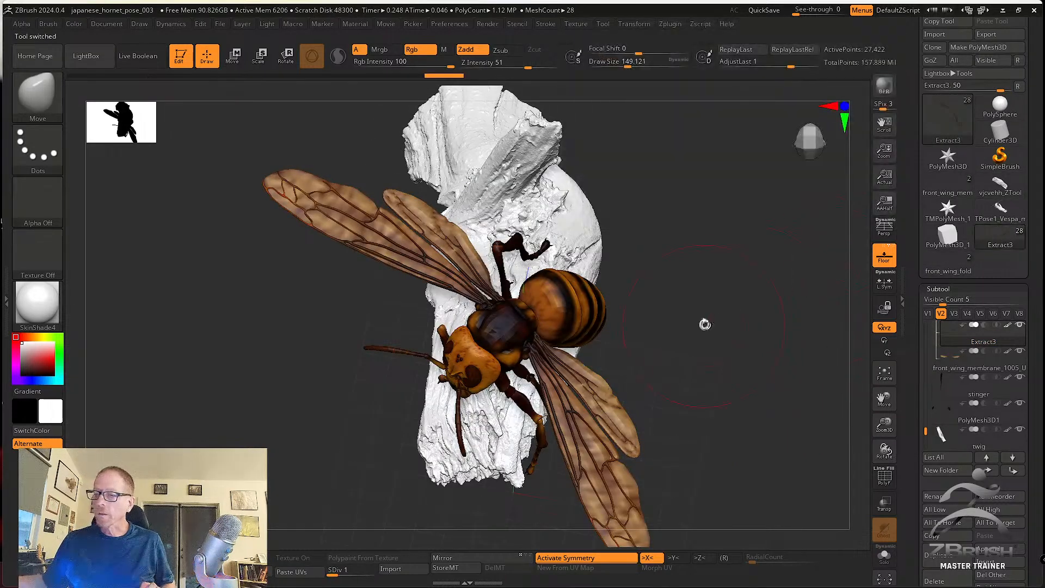
left_click_drag(928, 419, 926, 467)
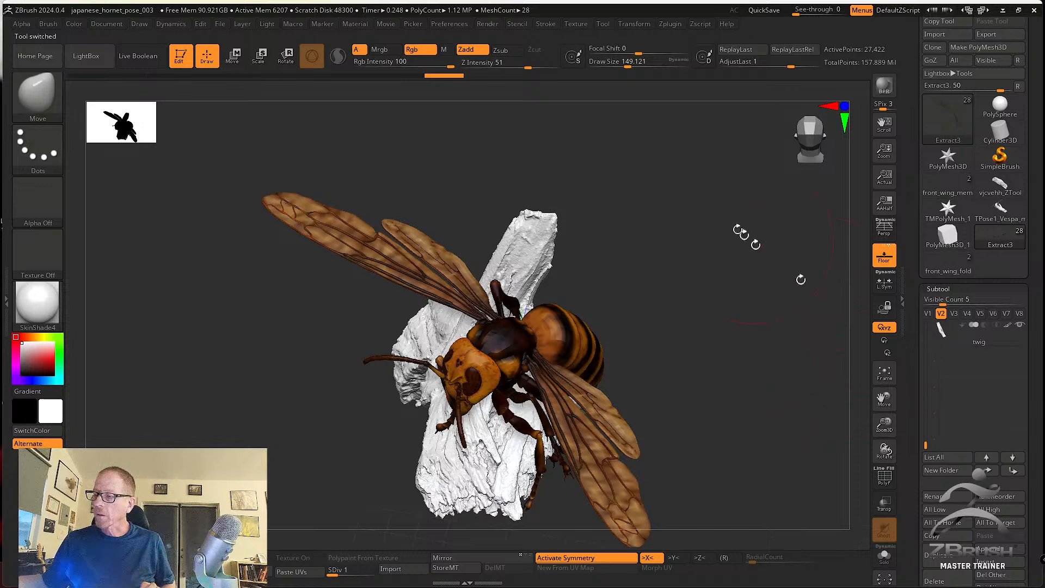
left_click(669, 25)
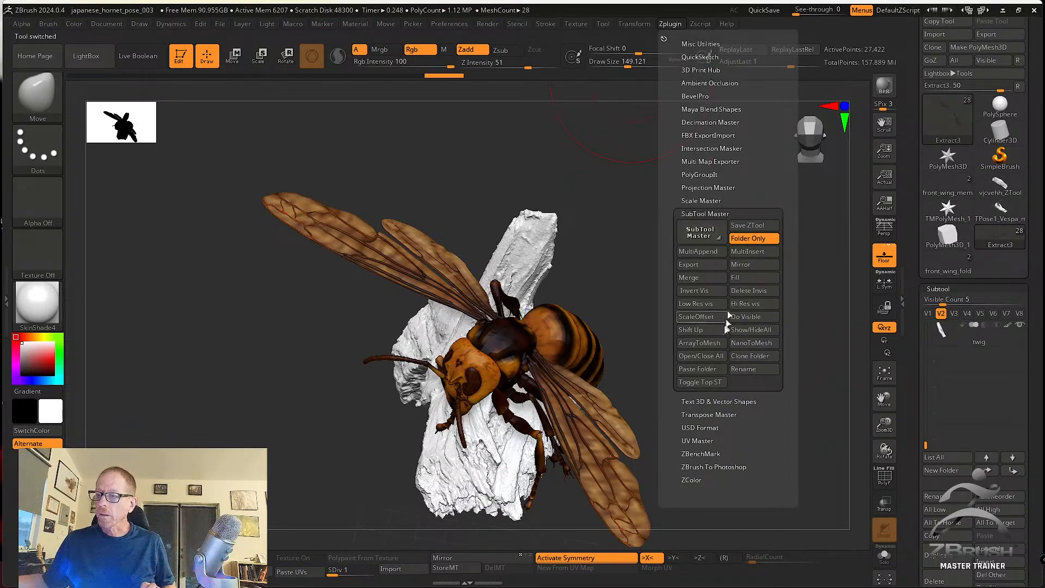
left_click(702, 370)
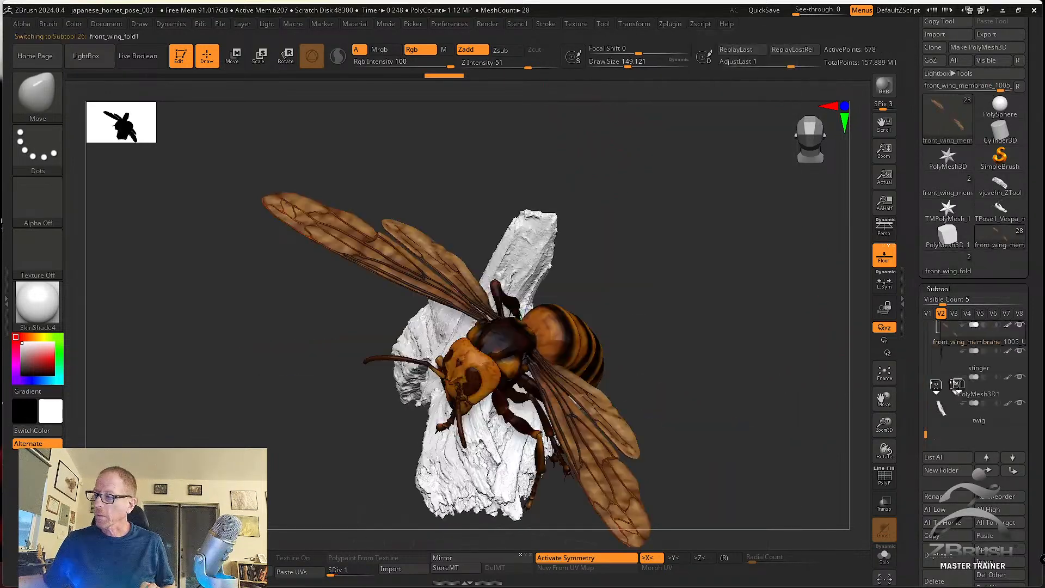
Select the Extract3 wing vein subtool and turn on transparent ghost display of the other subtools.
mouse_move(924, 416)
left_mouse_down()
mouse_move(924, 439)
mouse_move(924, 402)
mouse_move(925, 413)
left_mouse_up()
mouse_move(819, 384)
left_mouse_down()
mouse_move(765, 310)
mouse_move(730, 236)
mouse_move(737, 217)
mouse_move(748, 292)
left_mouse_up()
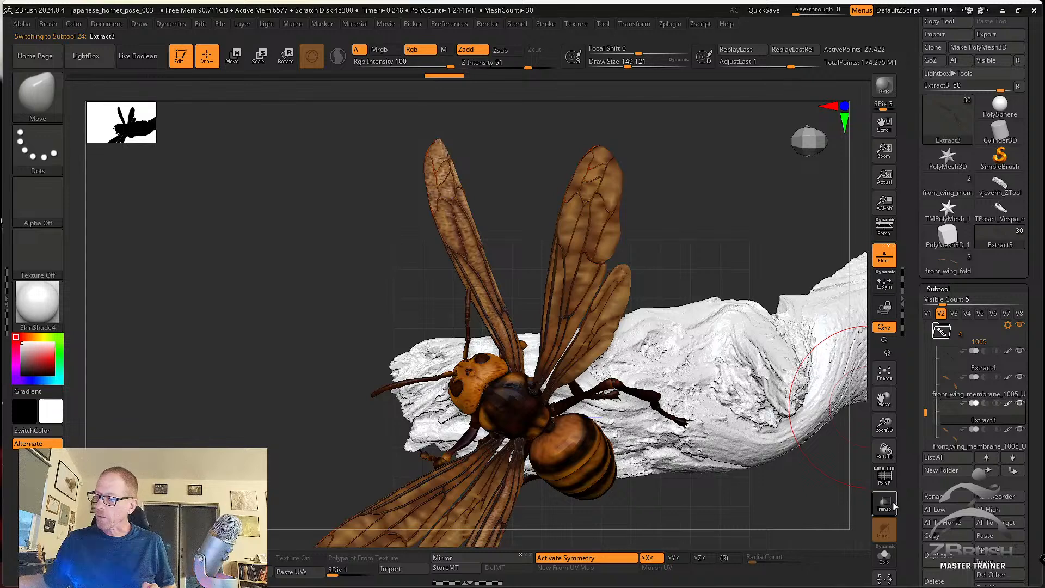
left_click(884, 503)
left_click_drag(795, 478, 826, 419)
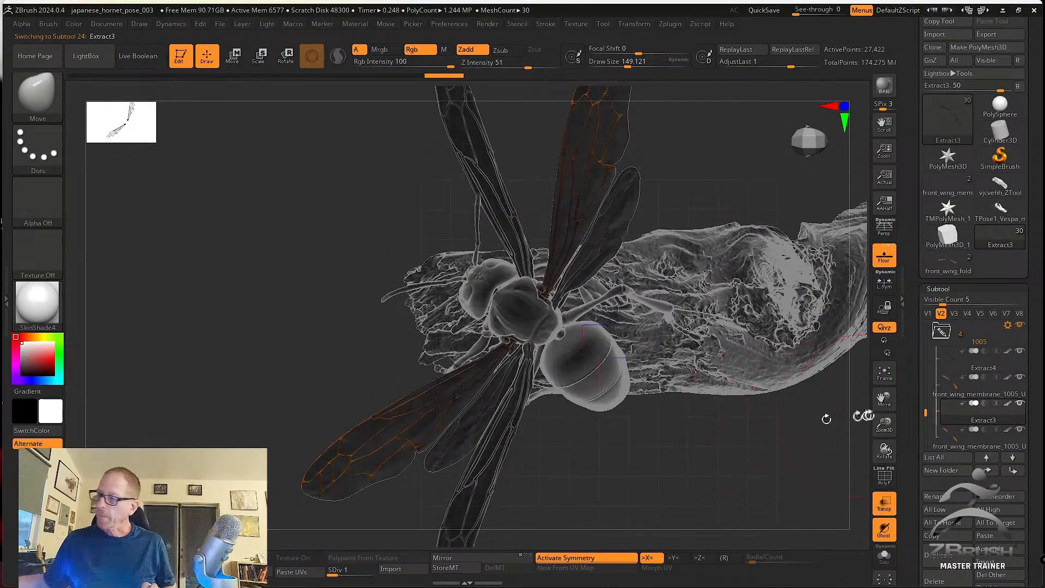
Select the folded_wing folder's subtools together with Transpose Set, switch to the Move gizmo, and undo the trial adjustment.
left_click_drag(926, 413, 924, 422)
left_click(942, 385)
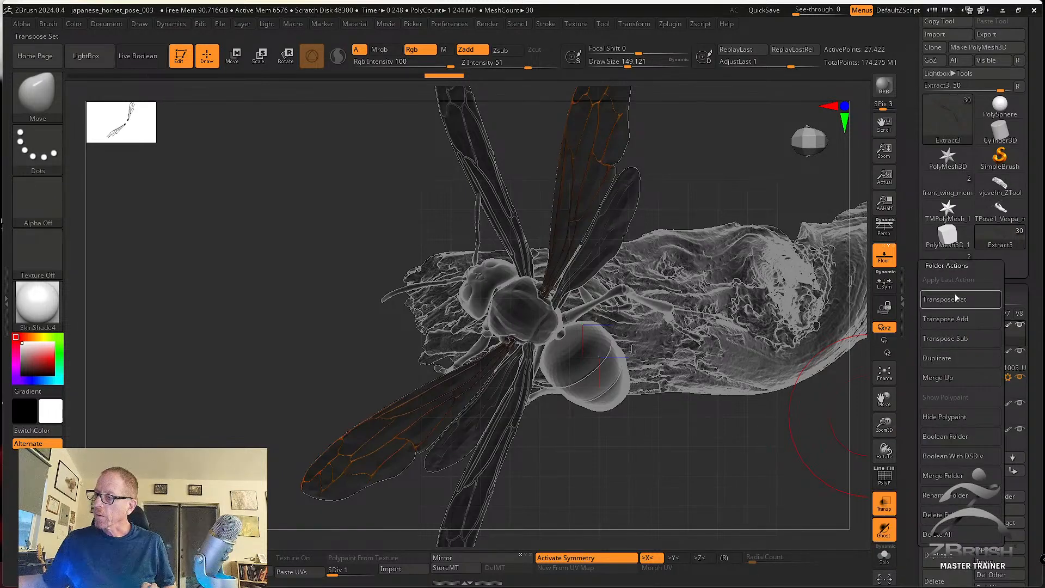
key("w")
left_click_drag(735, 436, 742, 465, "alt")
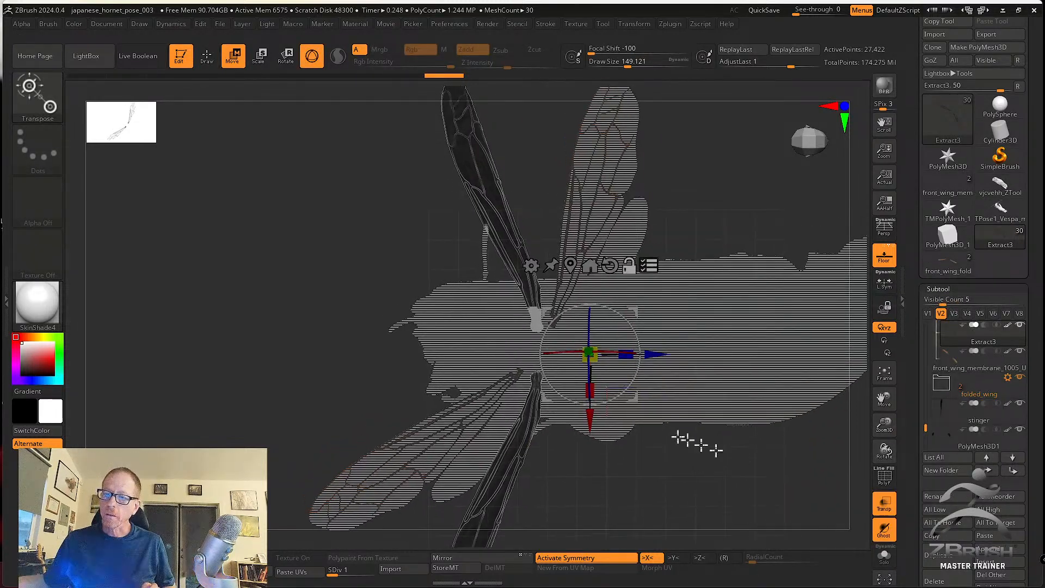
left_click_drag(674, 453, 693, 471, "alt")
left_click_drag(649, 409, 534, 373)
key("ctrl+z")
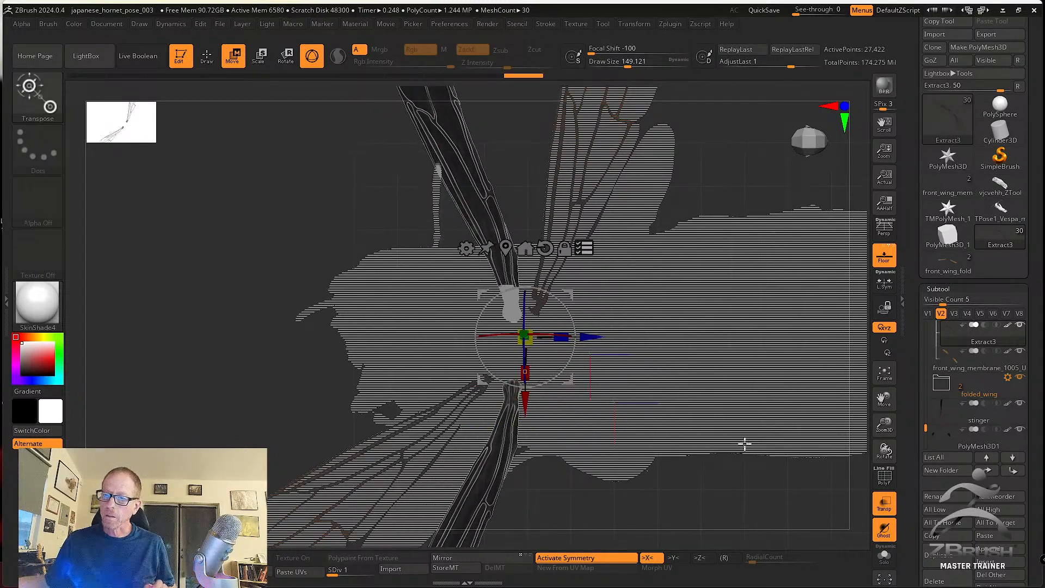
Turn off symmetry and rotate the folded wings in top view until they line up with the posed hornet's spread front wings.
left_click_drag(763, 488, 825, 494)
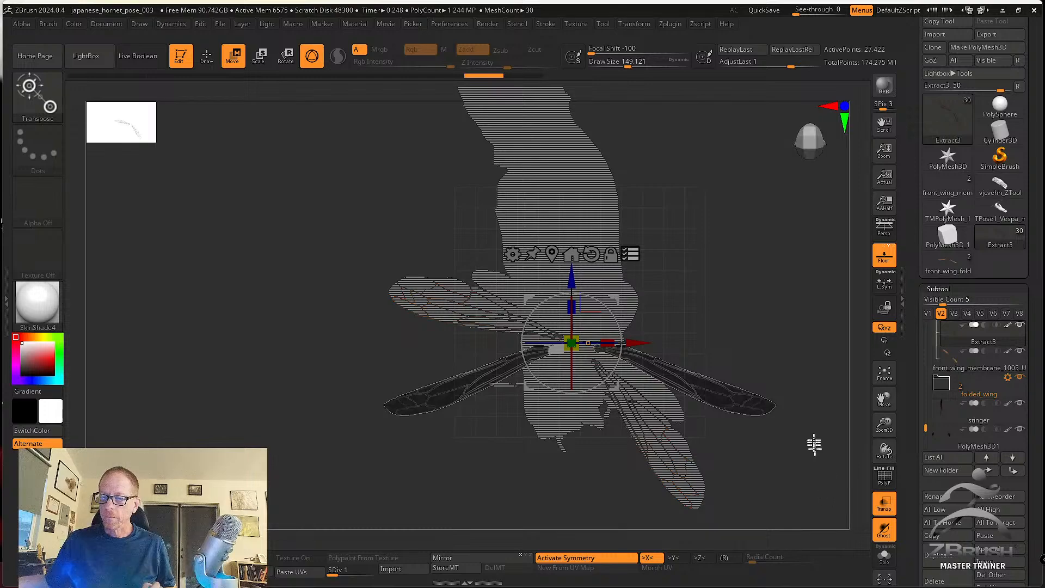
left_click_drag(814, 443, 827, 439, "alt")
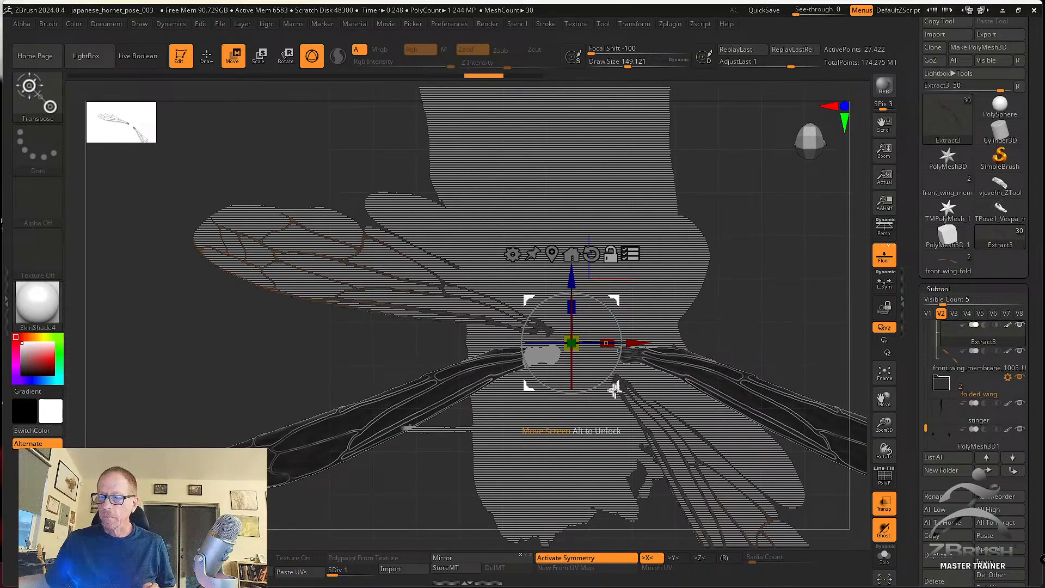
mouse_move(615, 389)
left_mouse_down()
mouse_move(626, 386)
mouse_move(626, 366)
mouse_move(619, 388)
left_mouse_up()
key("x")
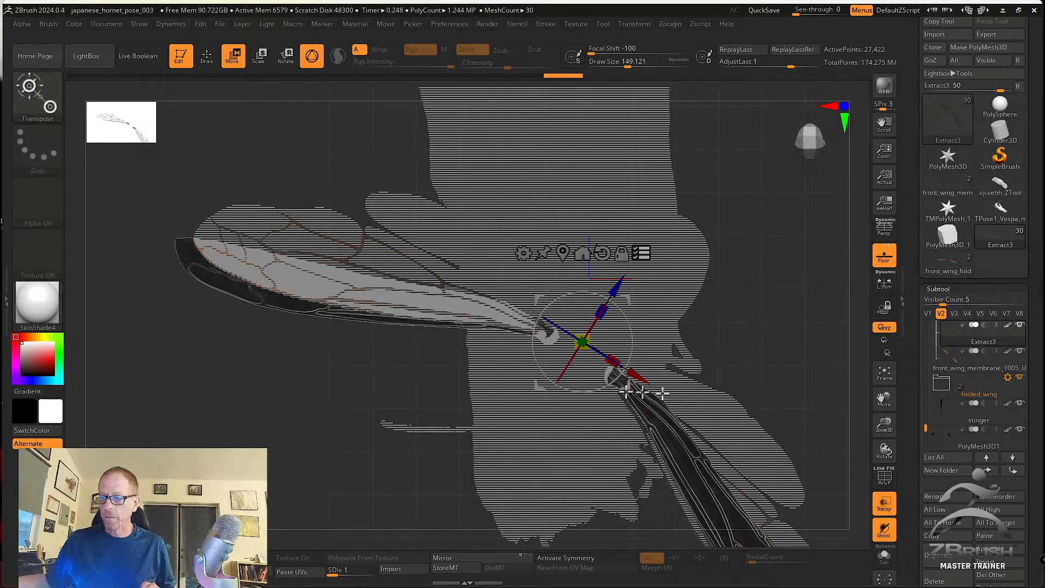
left_click_drag(808, 363, 766, 293, "alt")
left_click_drag(541, 307, 540, 309)
Raise the folded wings to the wing bases and tilt them in front view to match the spread wings' slope.
left_click_drag(612, 496, 626, 374)
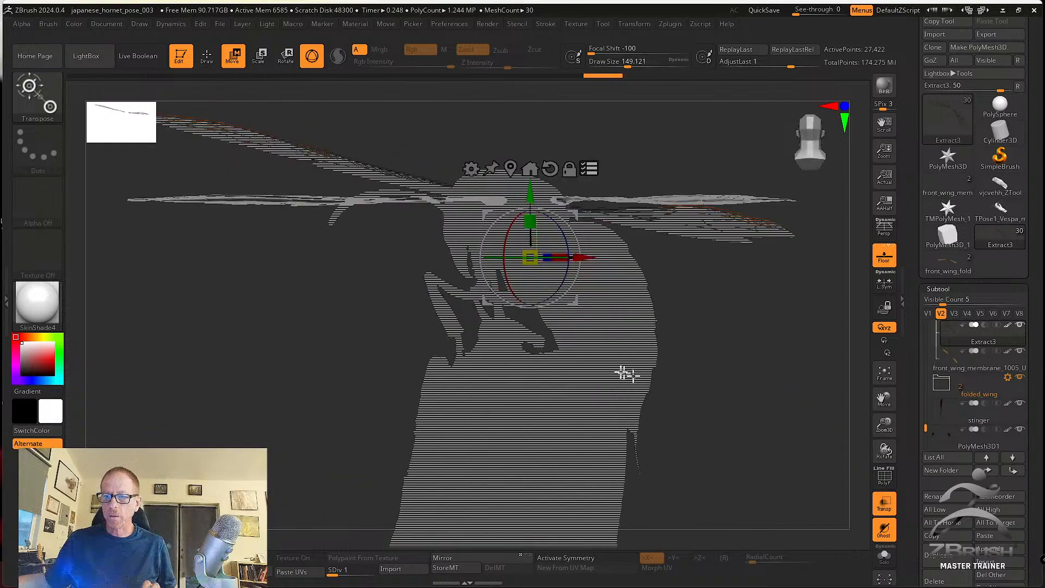
left_click_drag(724, 409, 771, 458, "alt")
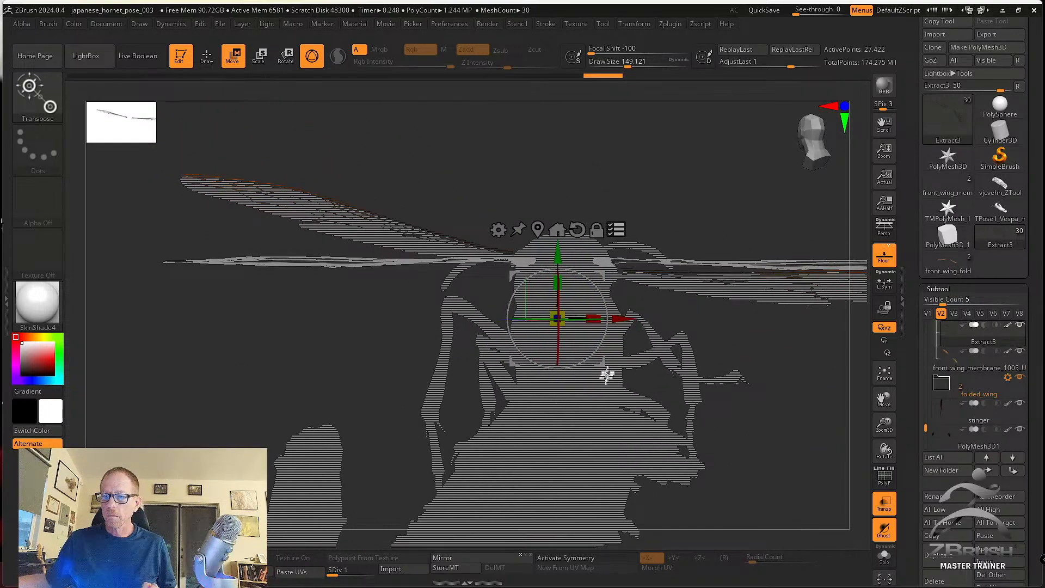
left_click_drag(597, 354, 605, 308)
left_click_drag(605, 307, 606, 307)
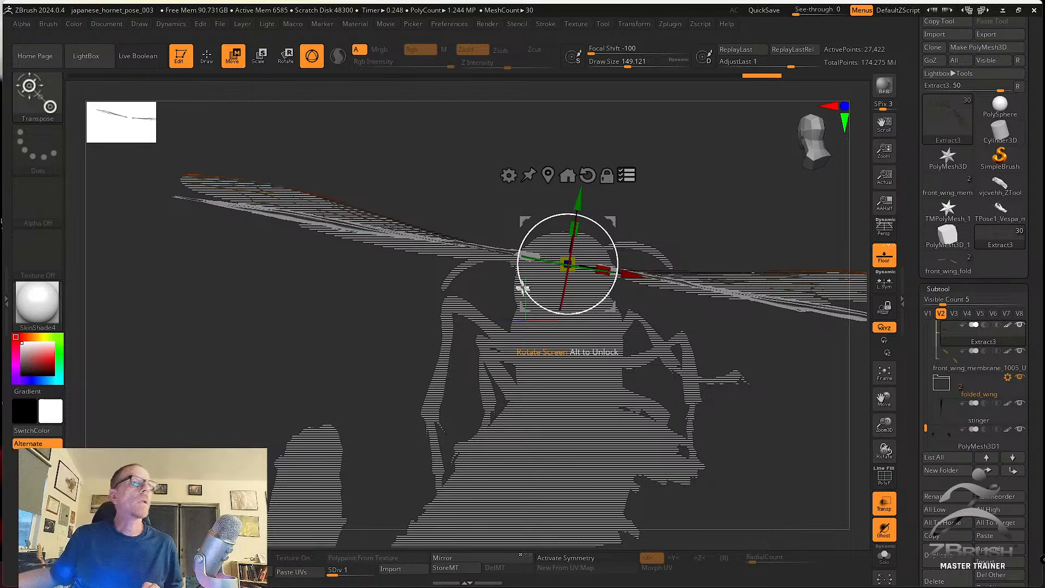
left_click(445, 24)
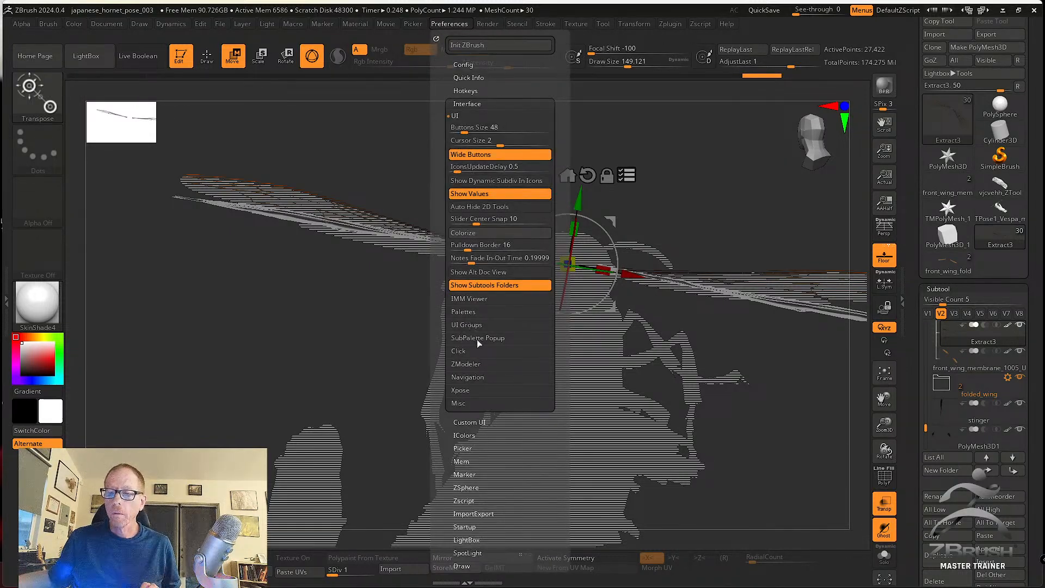
left_click(472, 104)
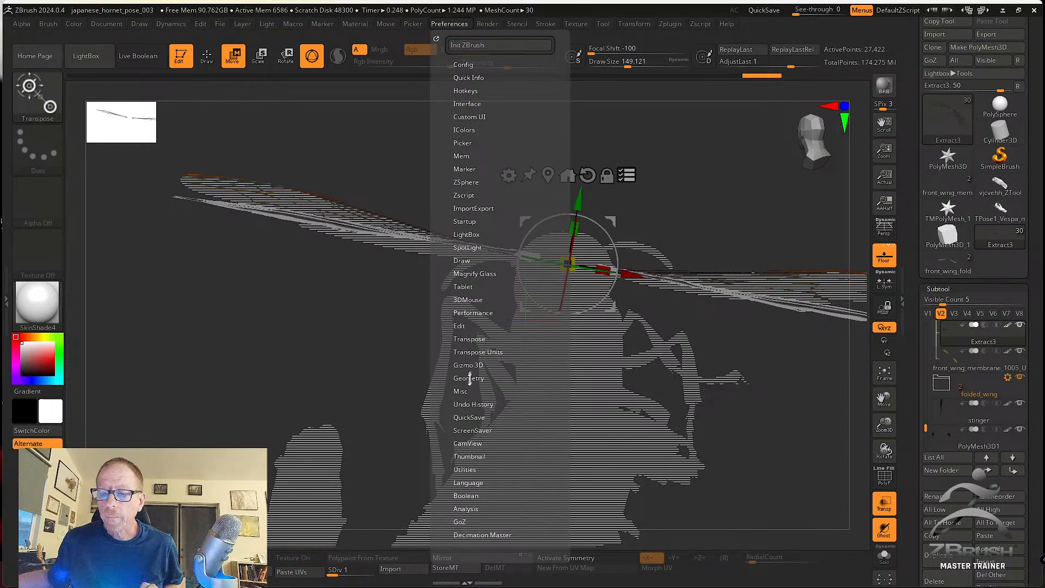
left_click(466, 443)
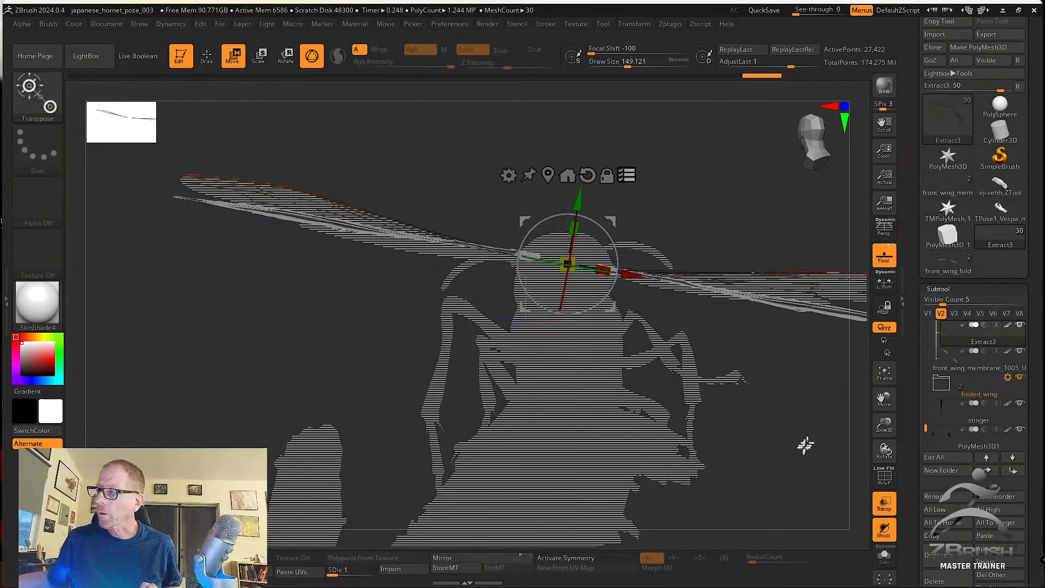
Refine the folded wings' angle and position from side and top views so their bases meet the thorax.
left_click_drag(805, 445, 819, 476)
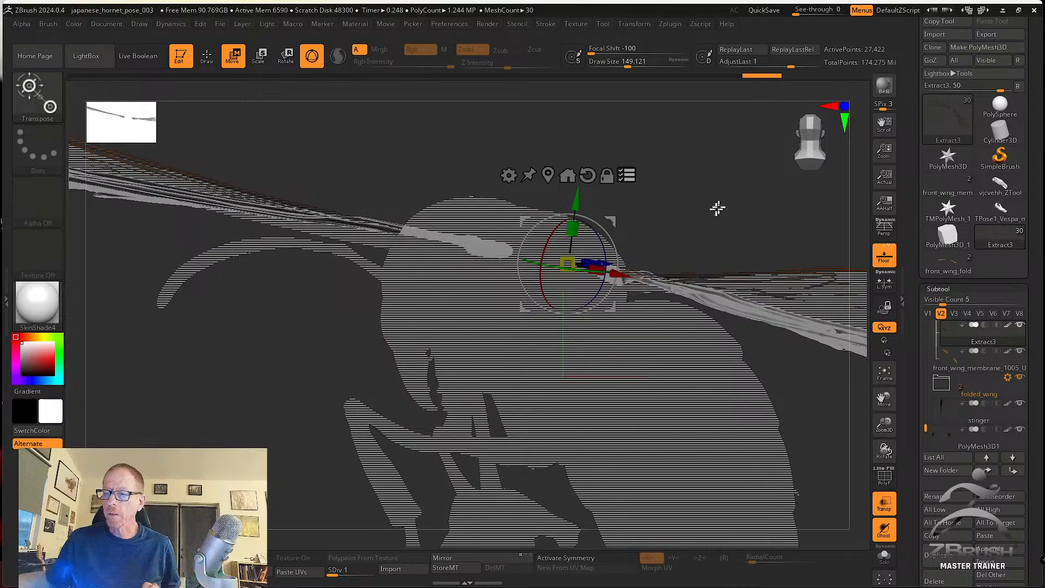
left_click_drag(717, 209, 704, 243)
left_click_drag(590, 361, 588, 373)
left_click_drag(718, 230, 587, 330)
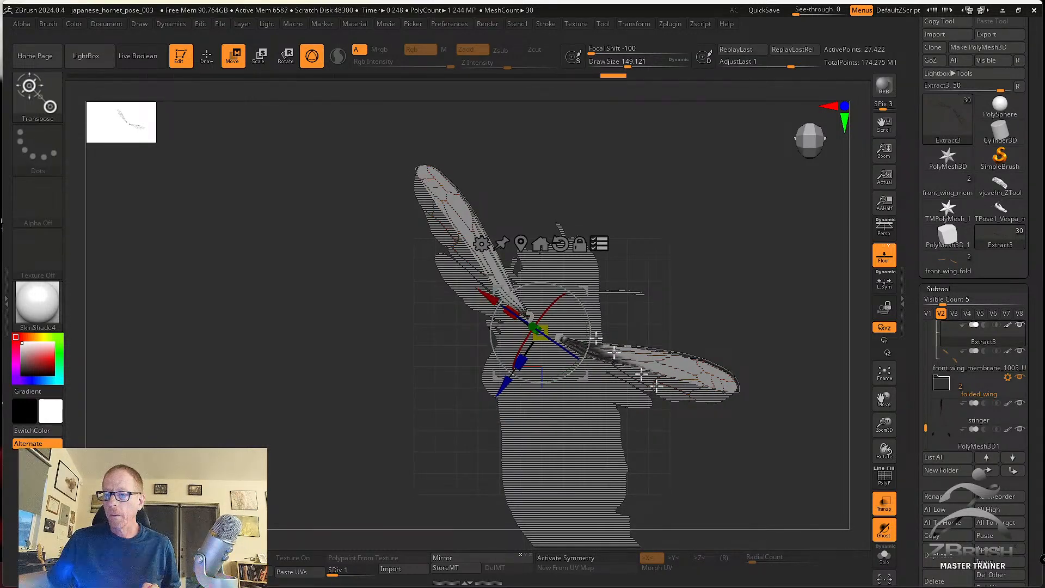
Turn off transposing of all selected subtools and disable the transparent display of the other subtools.
left_click_drag(753, 467, 754, 460)
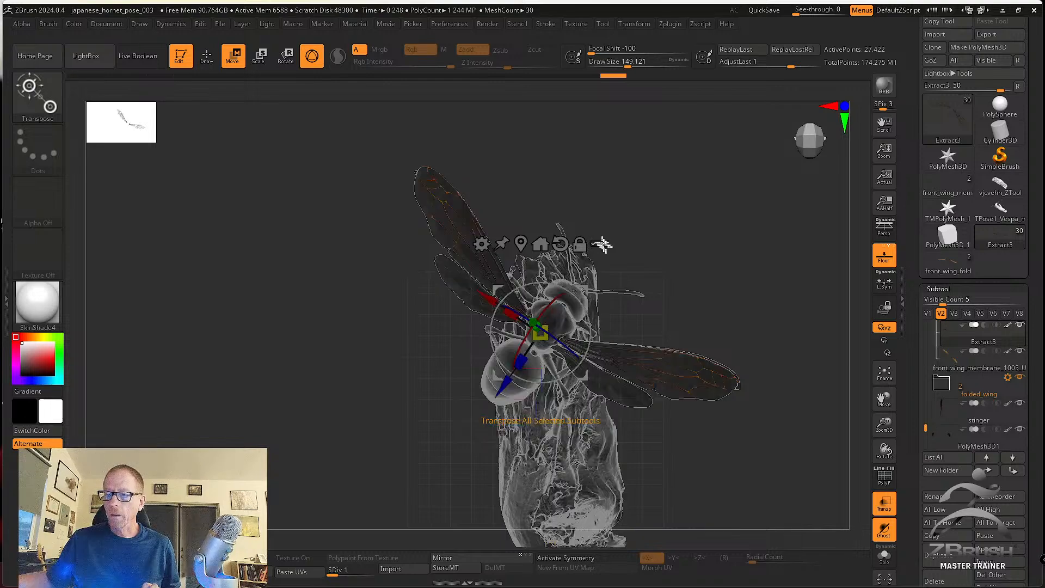
left_click_drag(746, 343, 771, 314)
left_click(884, 504)
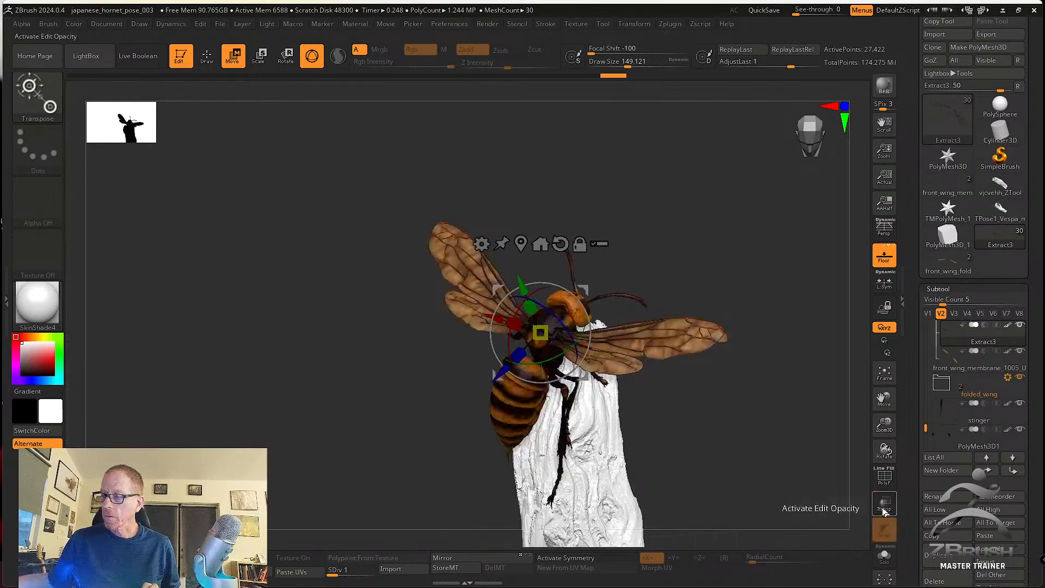
left_click_drag(821, 506, 806, 430)
Collapse the 1001, 1002, frontLegs and 1003 subtool folders.
left_click_drag(917, 427, 925, 325)
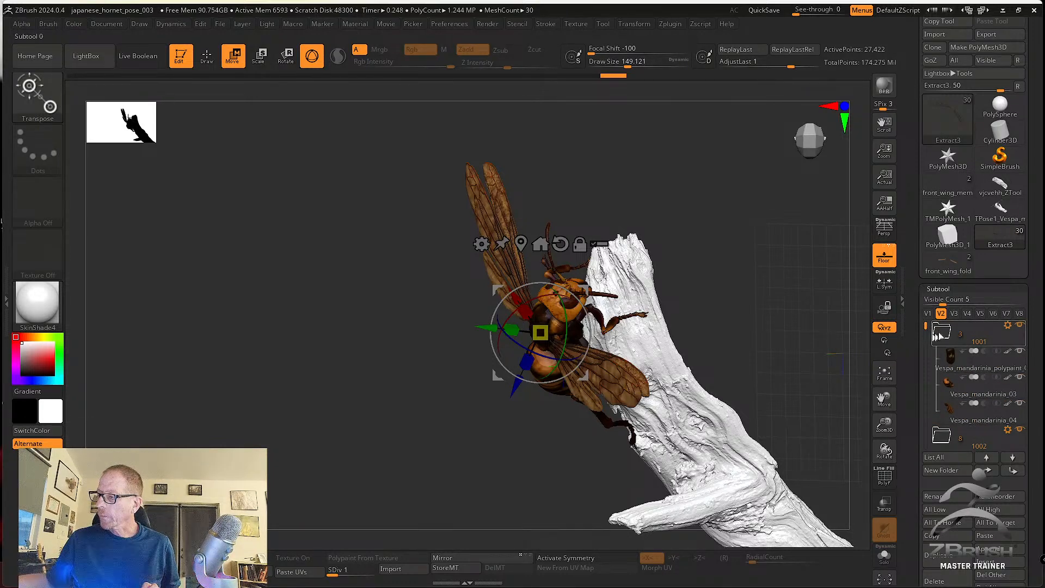
mouse_move(945, 341)
left_click(941, 363)
left_click(942, 383)
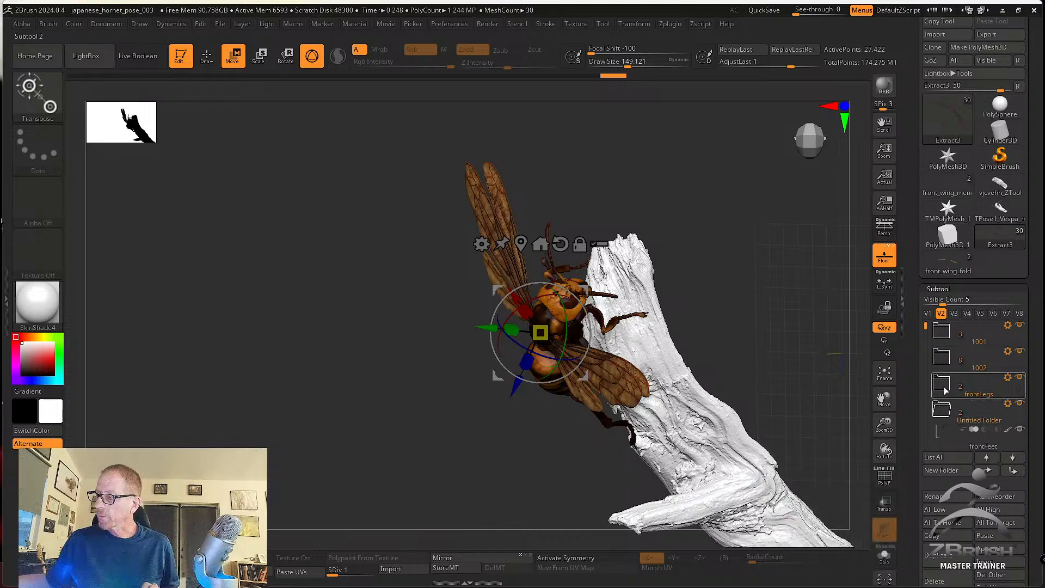
left_click_drag(925, 330, 924, 370)
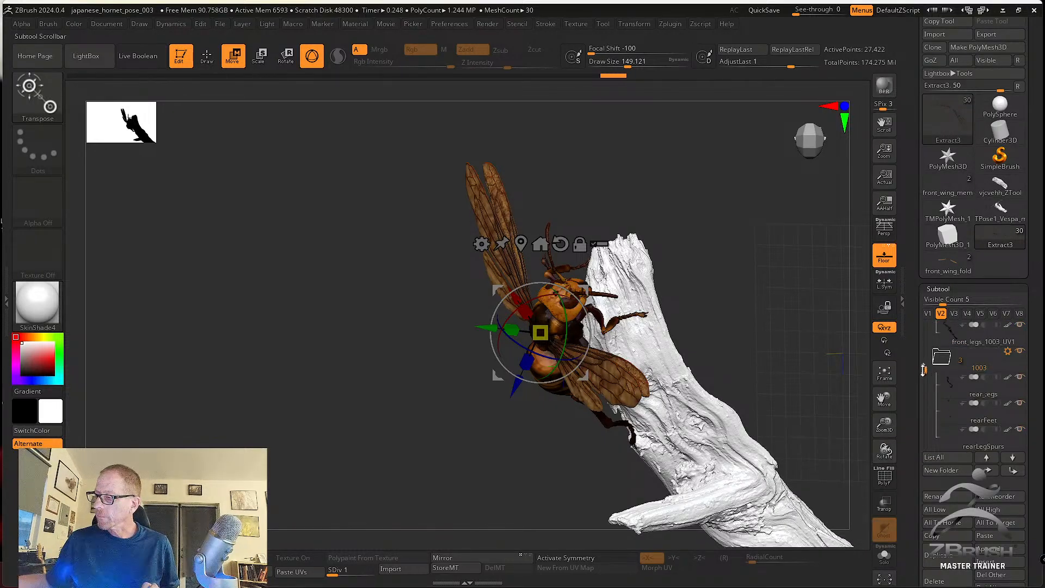
mouse_move(941, 385)
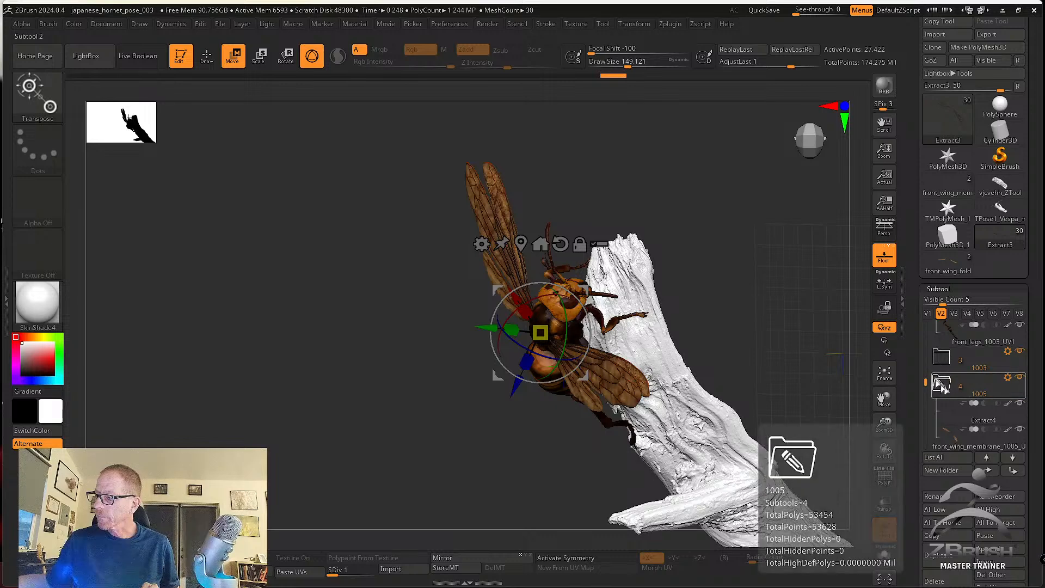
Toggle the visibility of folder 1005 and its Extract4 subtool, and hide the spread front wing membrane subtool.
left_click(1013, 379)
left_click_drag(763, 329, 793, 324)
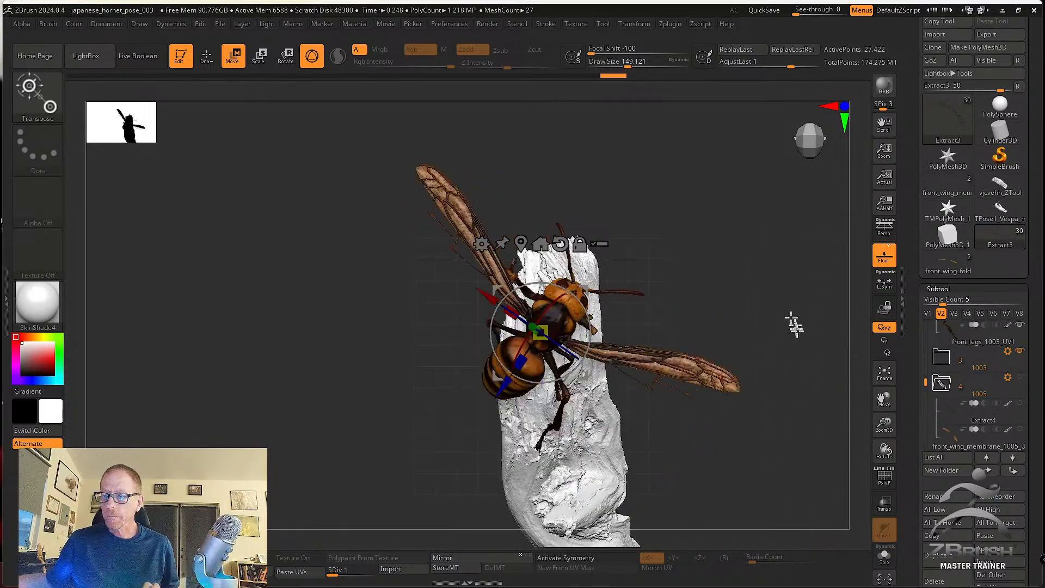
left_click(1020, 377)
scroll(1032, 387, "down", 1)
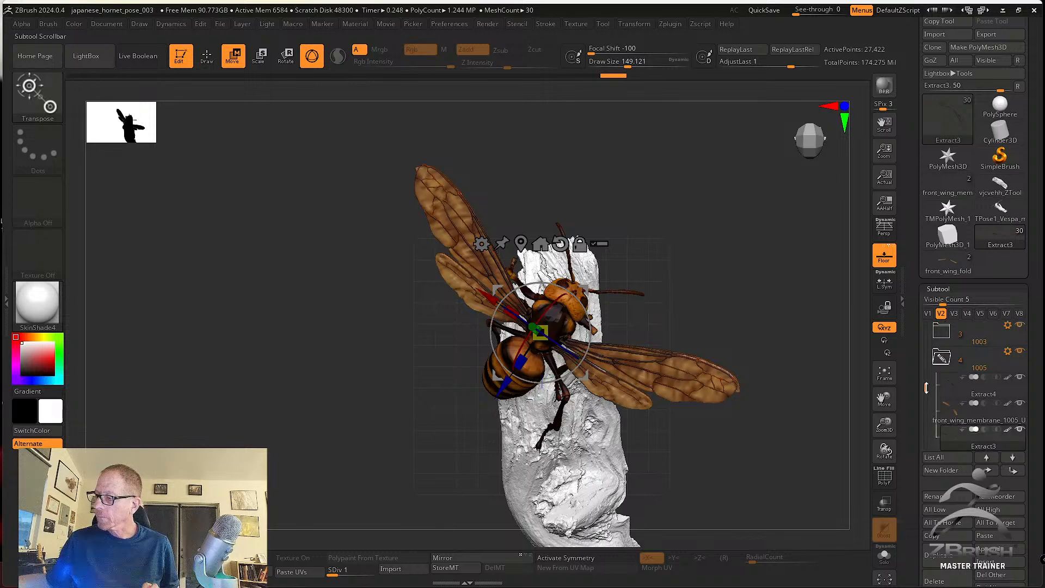
left_click(1019, 377)
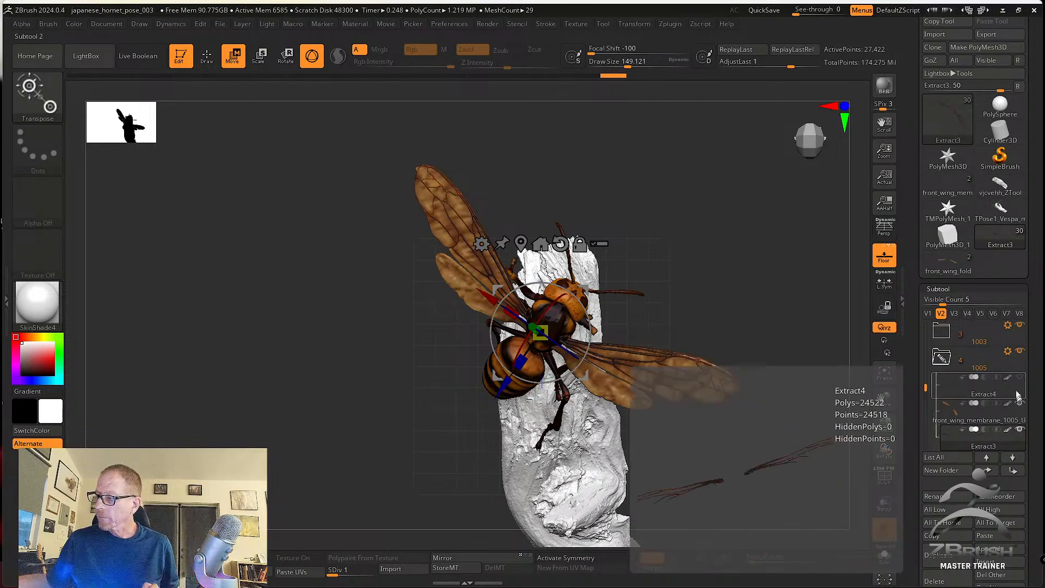
left_click(1019, 377)
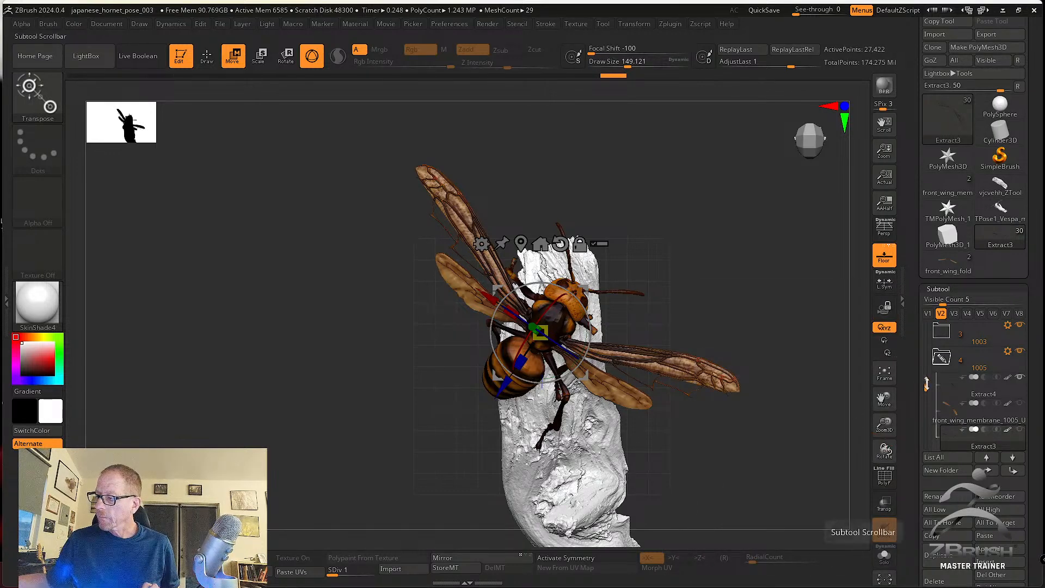
Expand the folded_wing folder, select the front_wing_fold subtool, and turn off polypaint display for all subtools.
left_click_drag(925, 387, 925, 425)
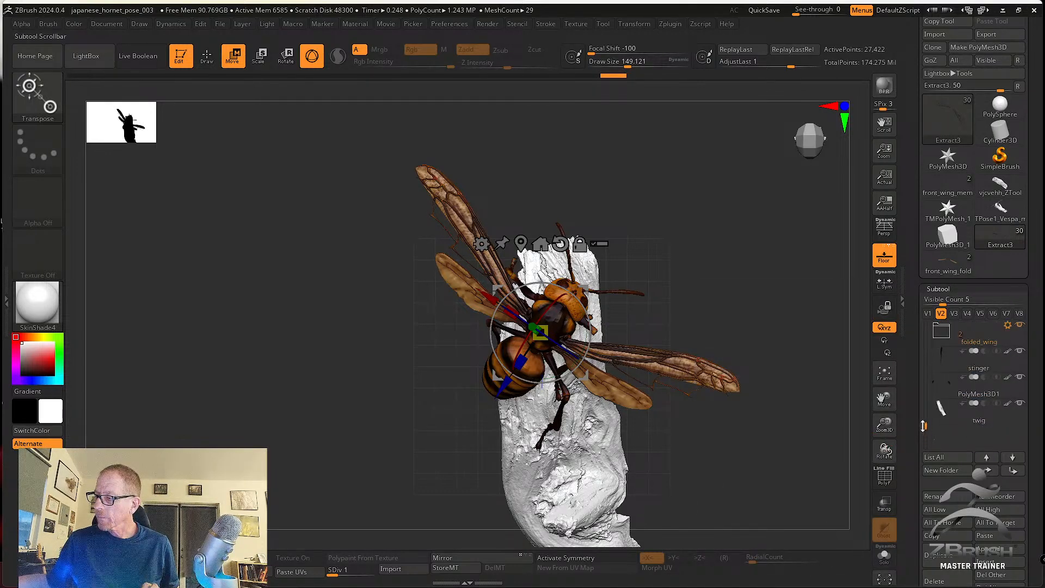
left_click(940, 332)
left_click(969, 366)
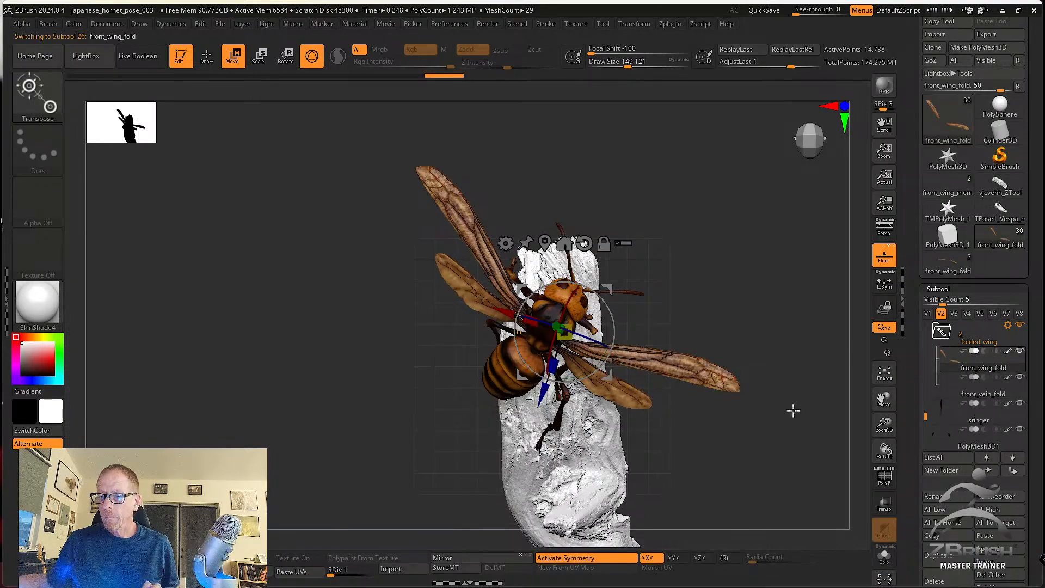
right_click_drag(787, 429, 860, 496, "ctrl")
right_click_drag(784, 348, 756, 403, "alt")
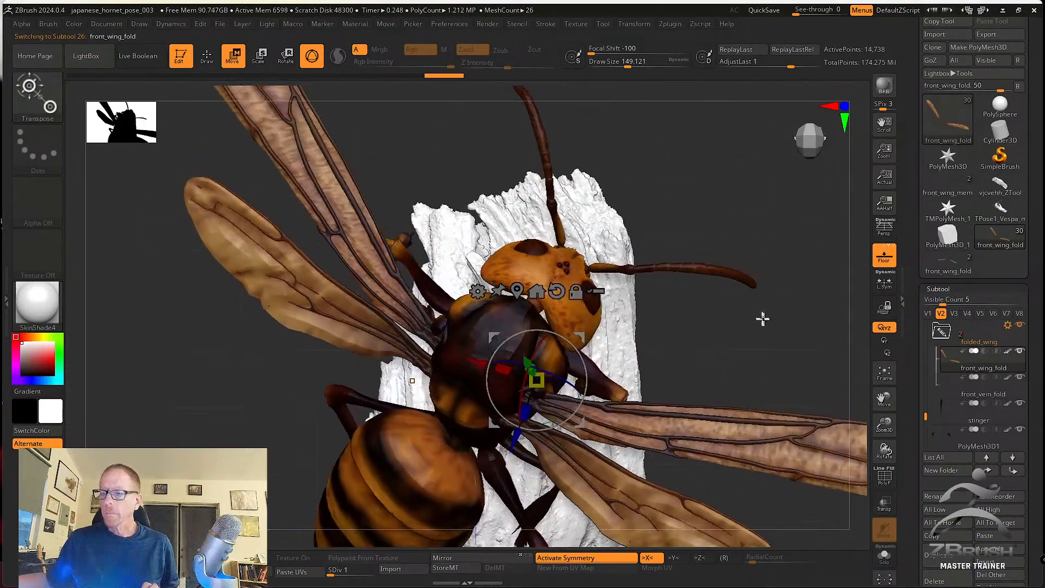
left_click(1007, 378, "shift")
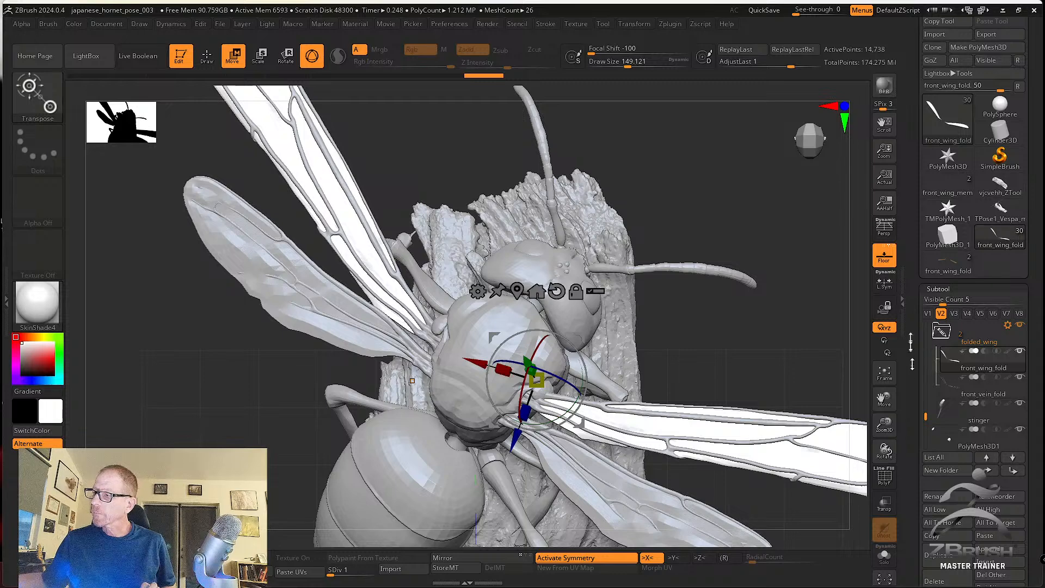
Switch the subtool list to visibility set V3 and hide the body parts in folder 1001.
left_click_drag(927, 426, 926, 325)
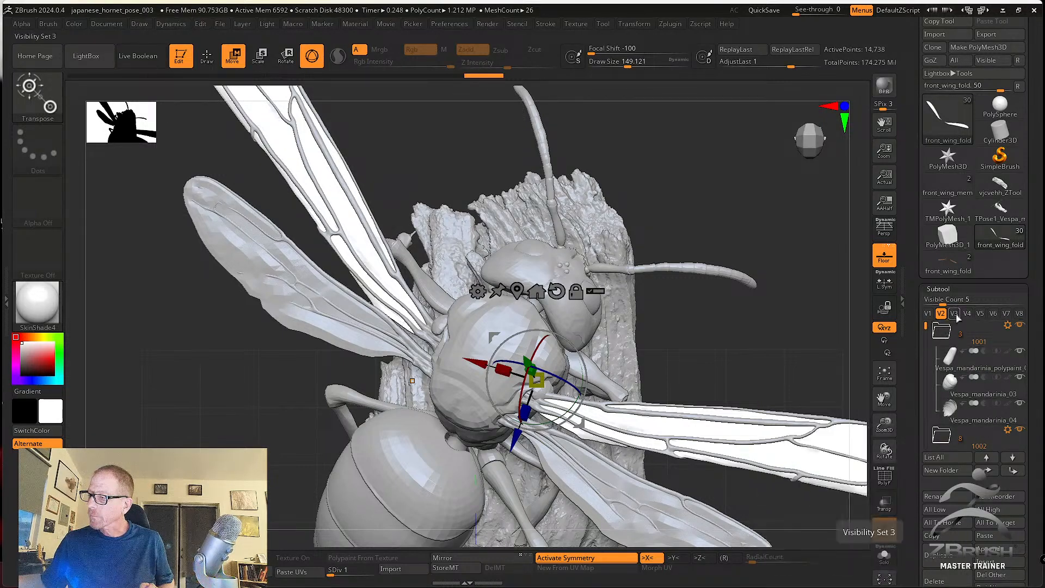
left_click(955, 314)
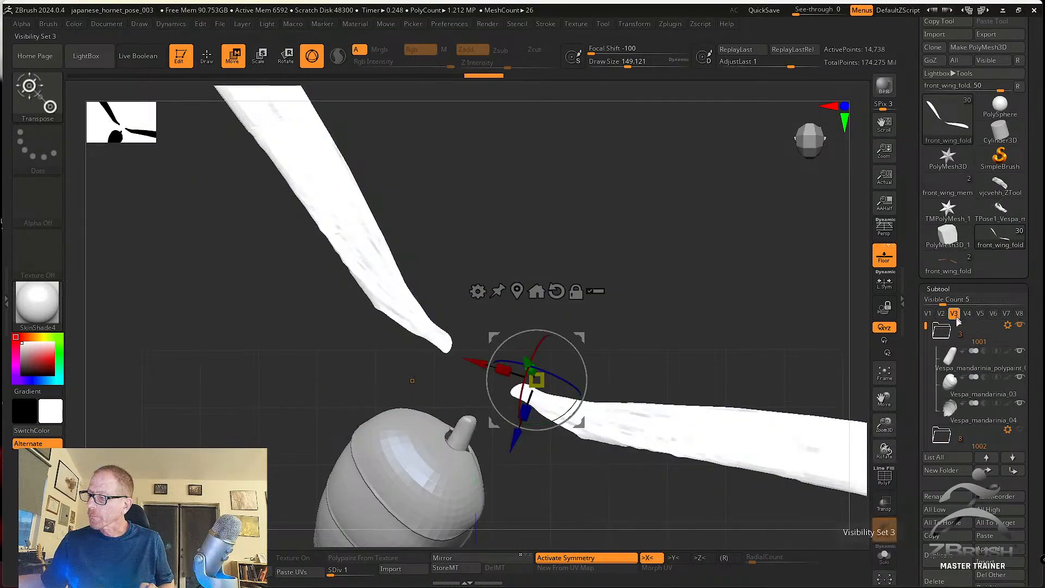
left_click(1020, 325)
left_click_drag(926, 331, 926, 360)
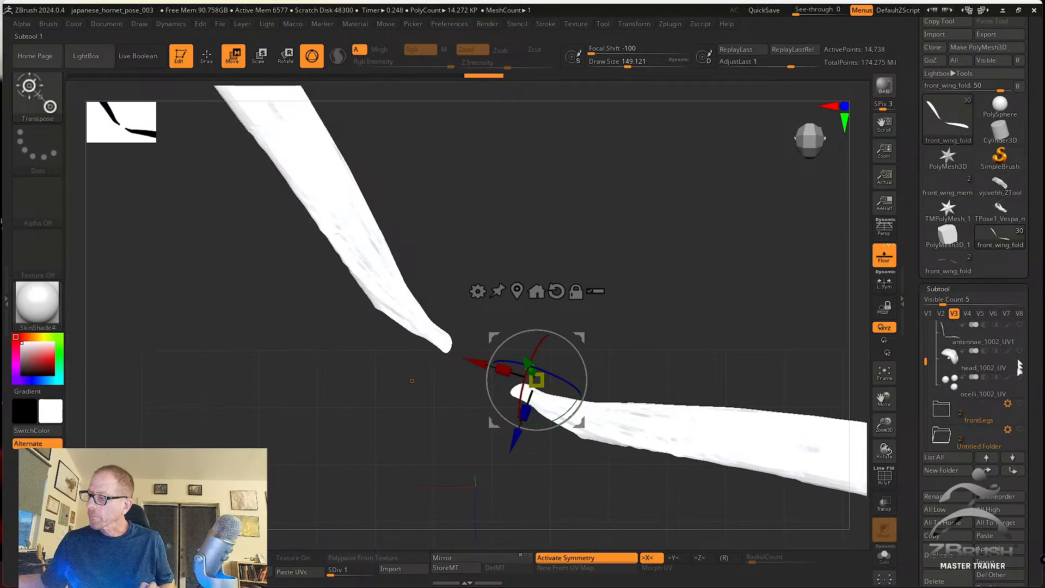
Select head_1002_UV, show the antennae, ocelli and eyes with it, and return to Draw mode.
left_click(959, 368)
mouse_move(737, 362)
left_mouse_down()
mouse_move(671, 305)
mouse_move(746, 355)
left_mouse_up()
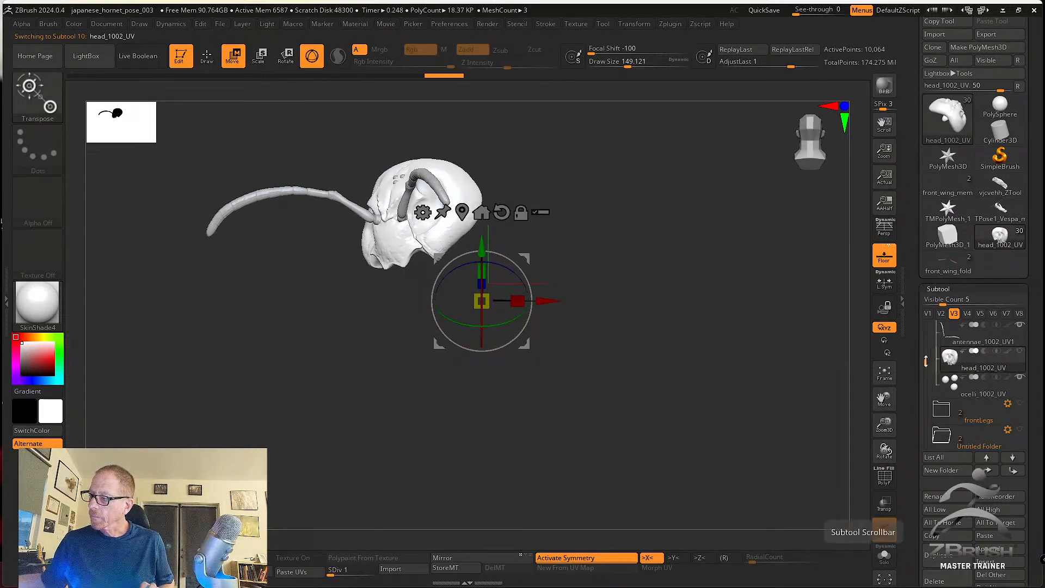
left_click_drag(925, 363, 926, 344)
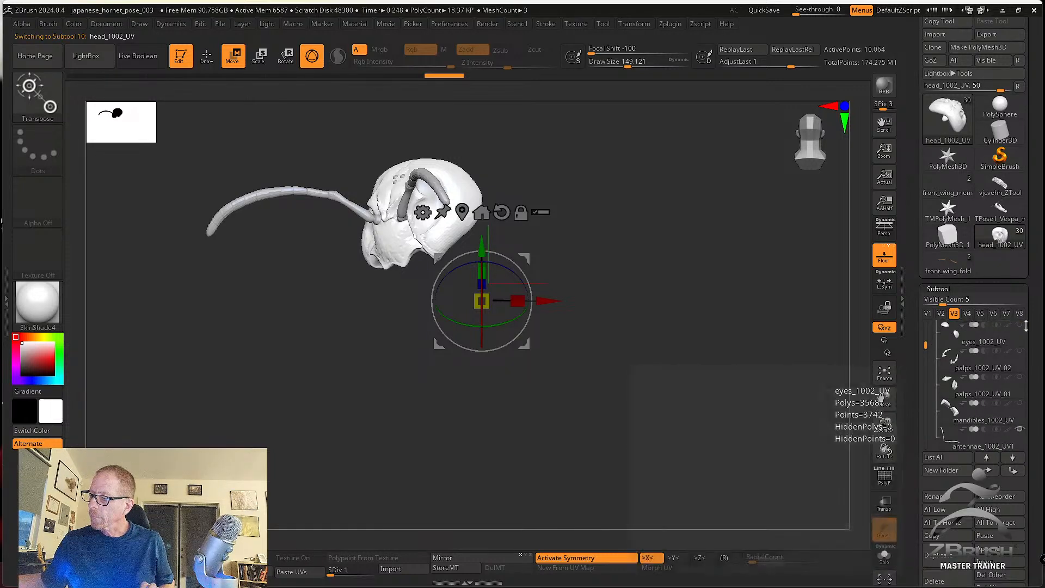
mouse_move(743, 338)
left_mouse_down()
mouse_move(725, 333)
mouse_move(749, 370)
mouse_move(743, 352)
mouse_move(756, 357)
mouse_move(735, 337)
mouse_move(730, 299)
mouse_move(749, 321)
mouse_move(704, 395)
mouse_move(691, 399)
mouse_move(700, 396)
left_mouse_up()
key("q")
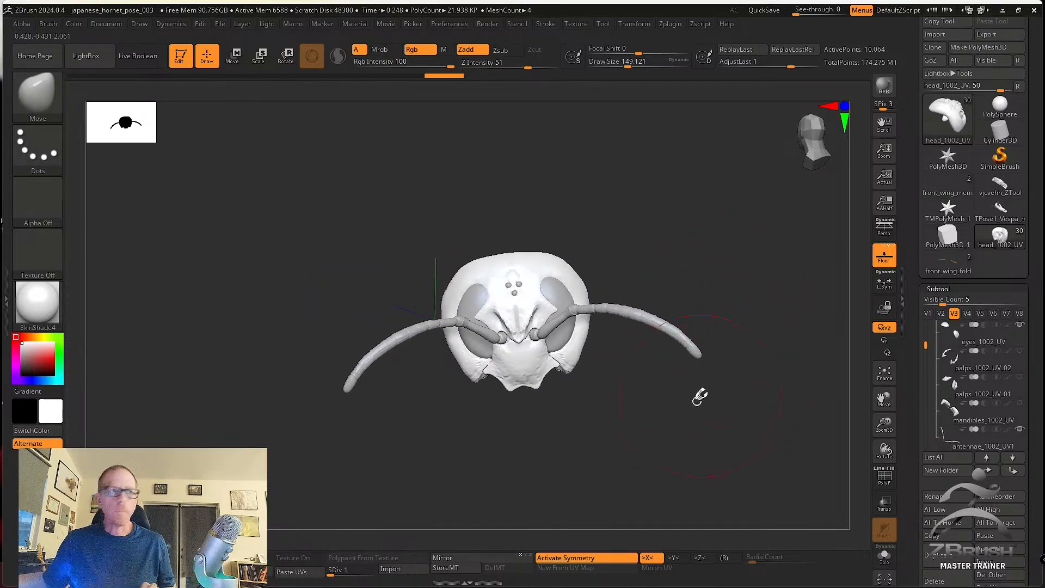
left_click_drag(763, 326, 763, 331)
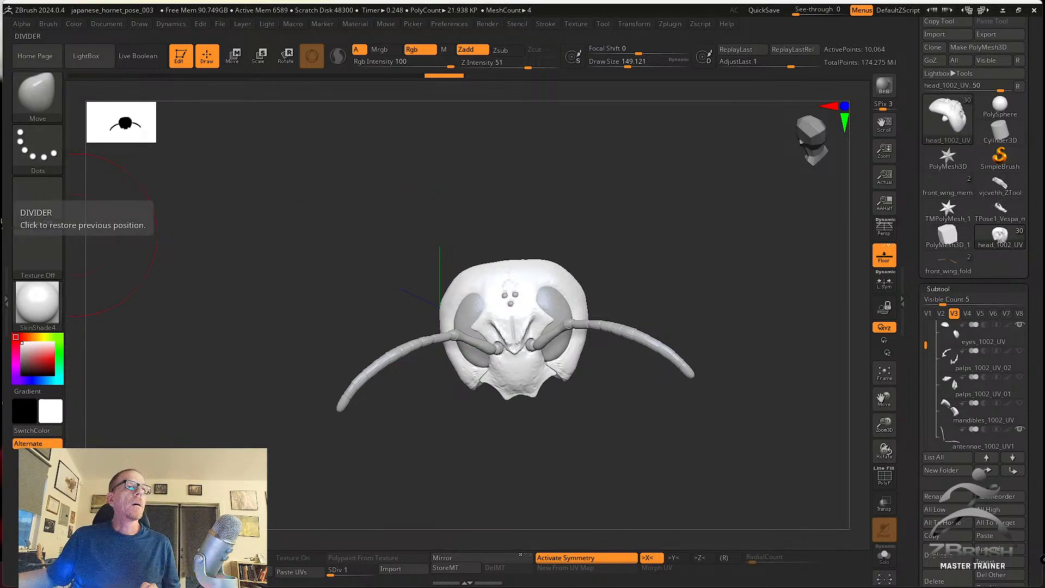
Frame the hornet's head and antennae from the front and switch all subtools to their highest subdivision level.
left_click_drag(590, 431, 603, 469)
left_click_drag(433, 161, 570, 225)
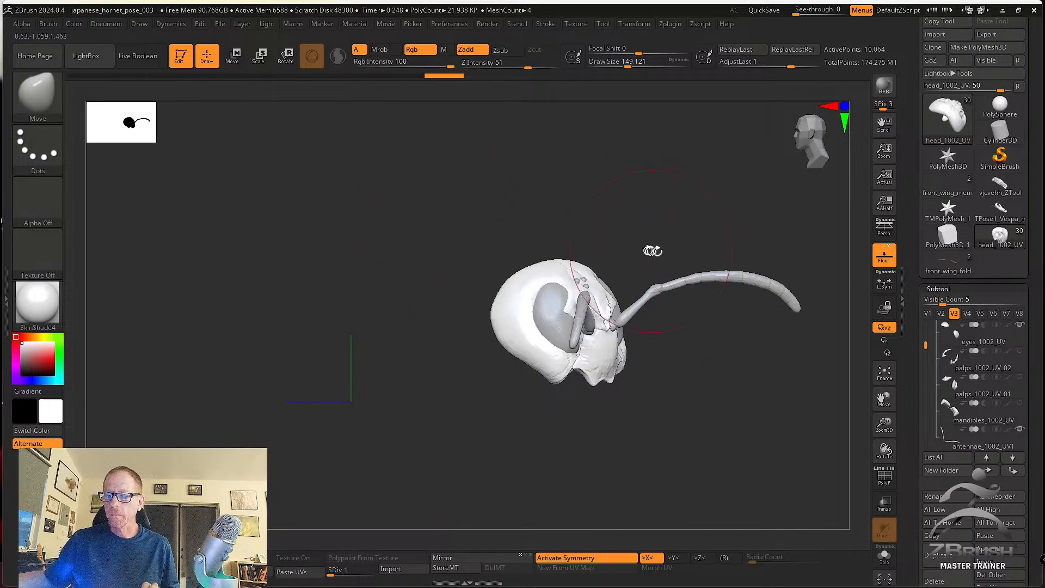
left_click_drag(653, 250, 753, 287)
mouse_move(644, 385)
left_mouse_down("alt")
mouse_move(669, 434)
mouse_move(691, 431)
mouse_move(673, 464)
mouse_move(751, 482)
left_mouse_up("alt")
key("s")
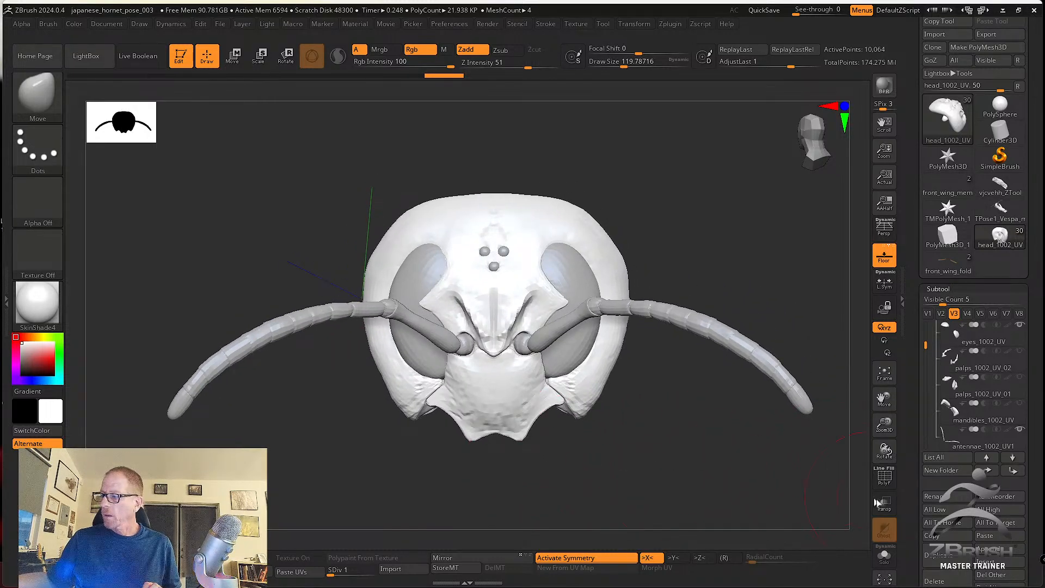
left_click(985, 509)
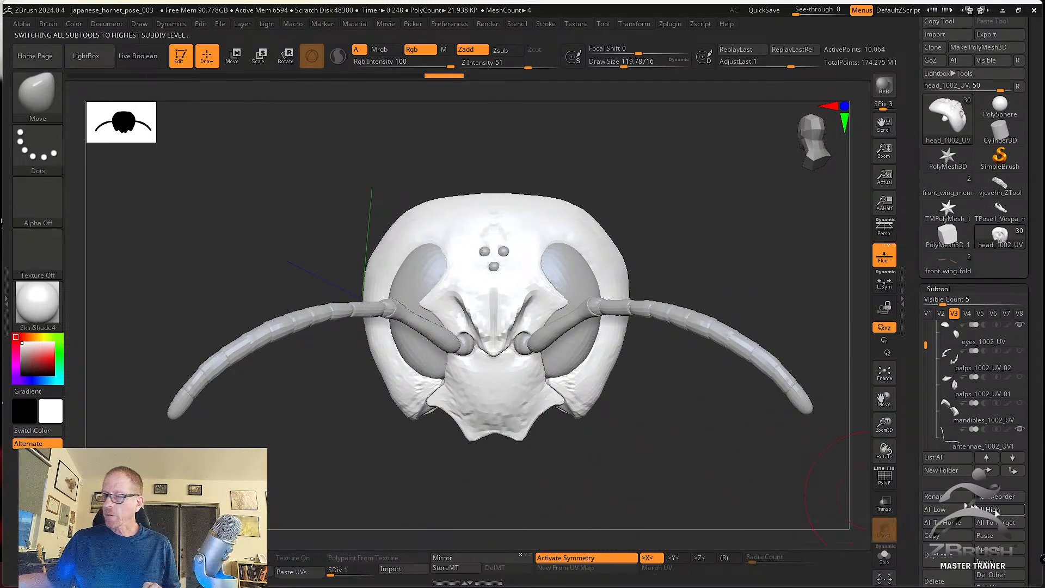
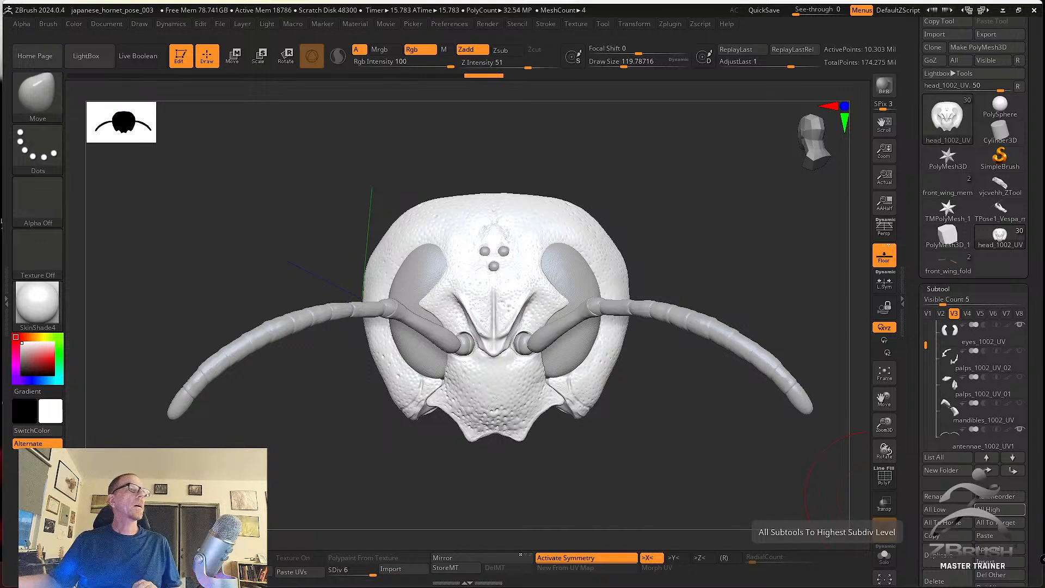
Switch to the Chrome window with thegnomonworkshop.com, maximise it and dismiss the discount offer.
left_click_drag(0, 79, 511, 118)
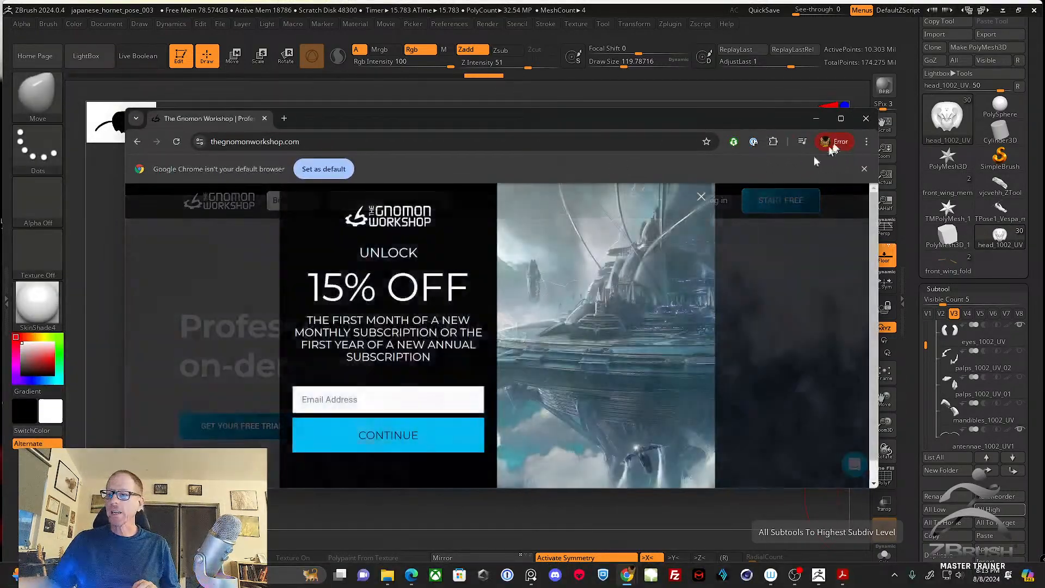
left_click(841, 118)
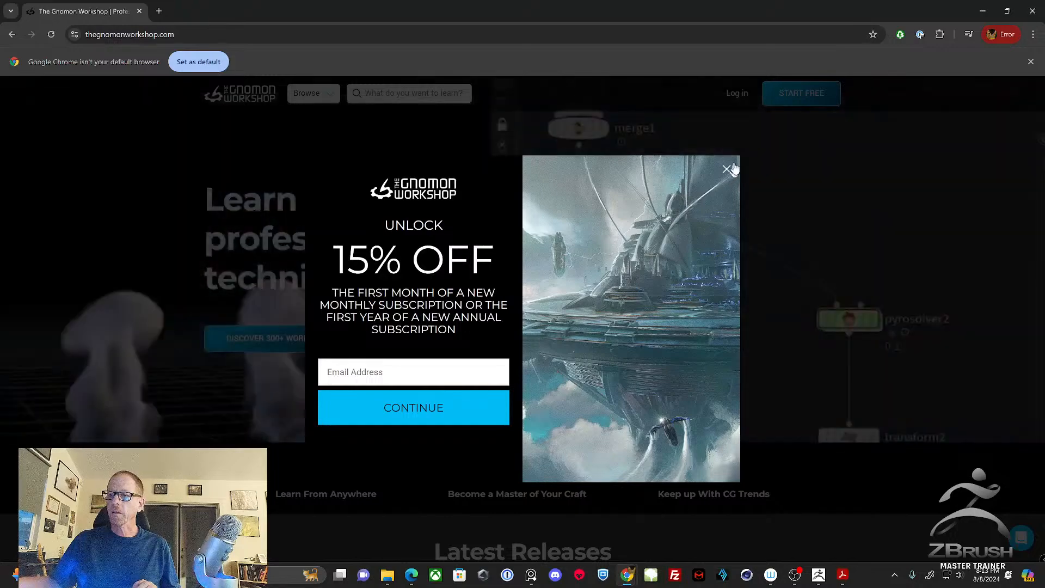
left_click(726, 169)
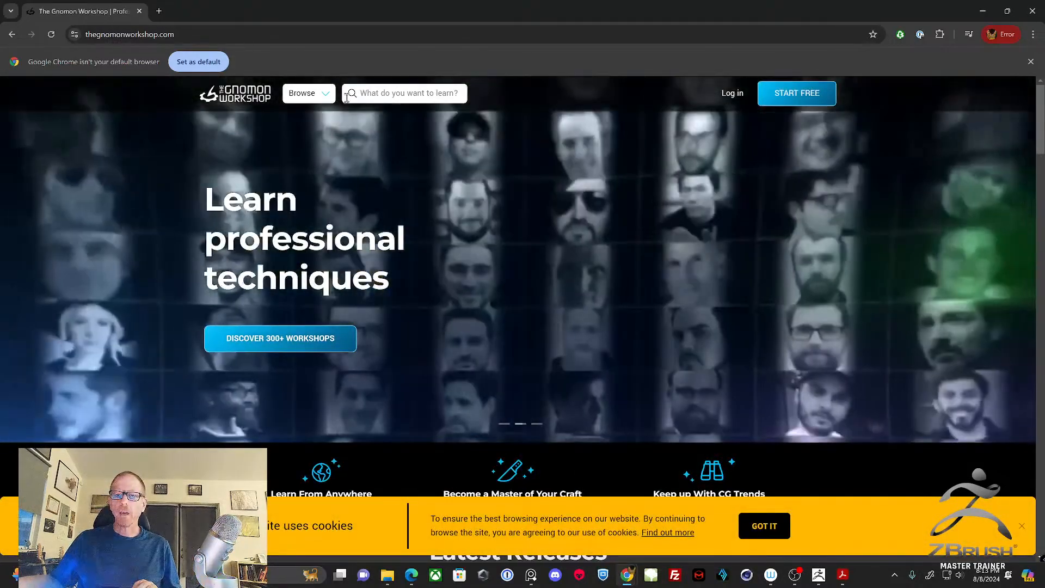
Browse the Gnomon Workshop by instructor and open the presenter's instructor page from the I - L group.
left_click(329, 95)
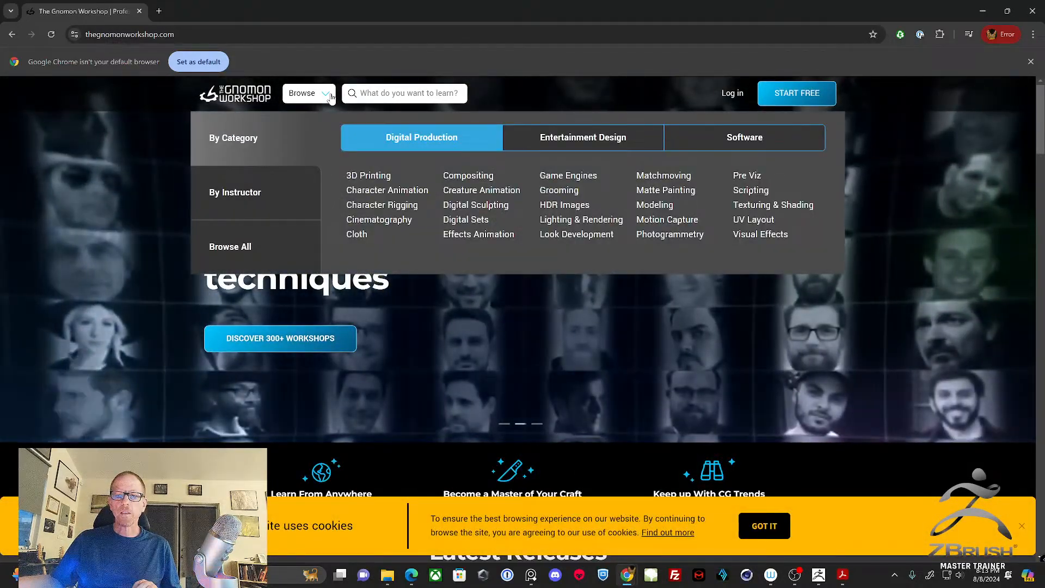
left_click(265, 195)
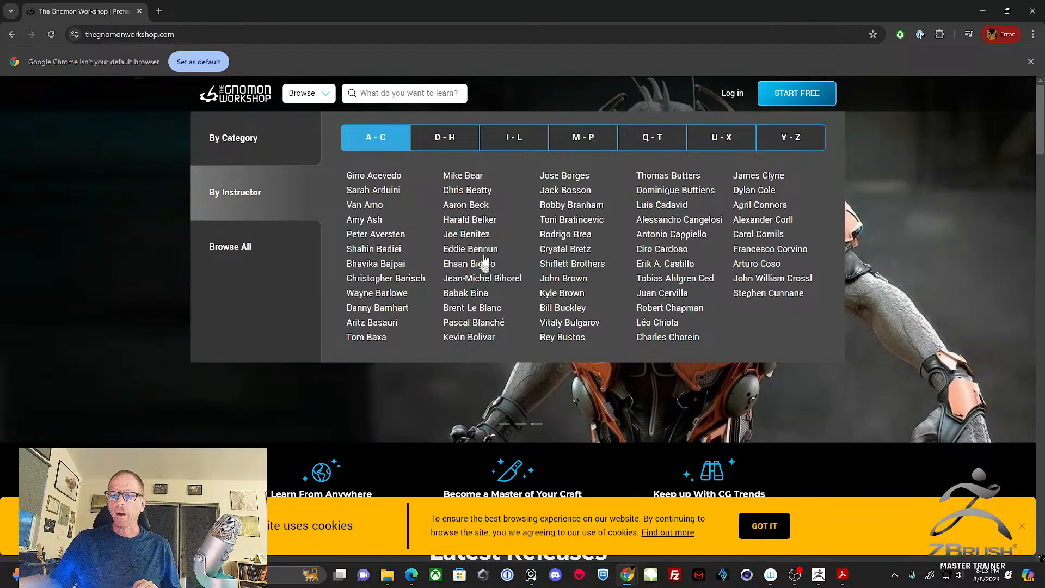
left_click(511, 139)
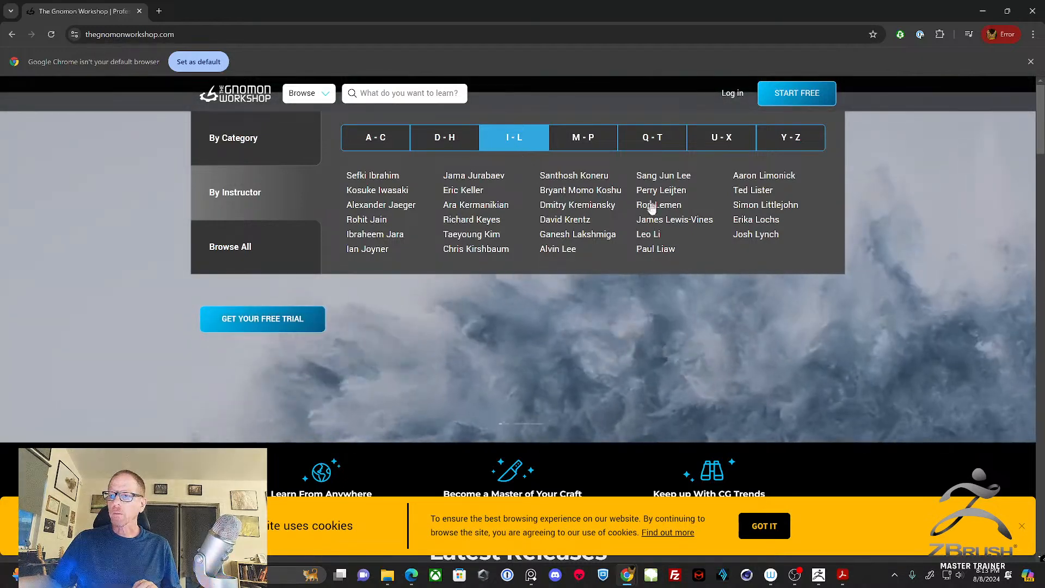
left_click(468, 191)
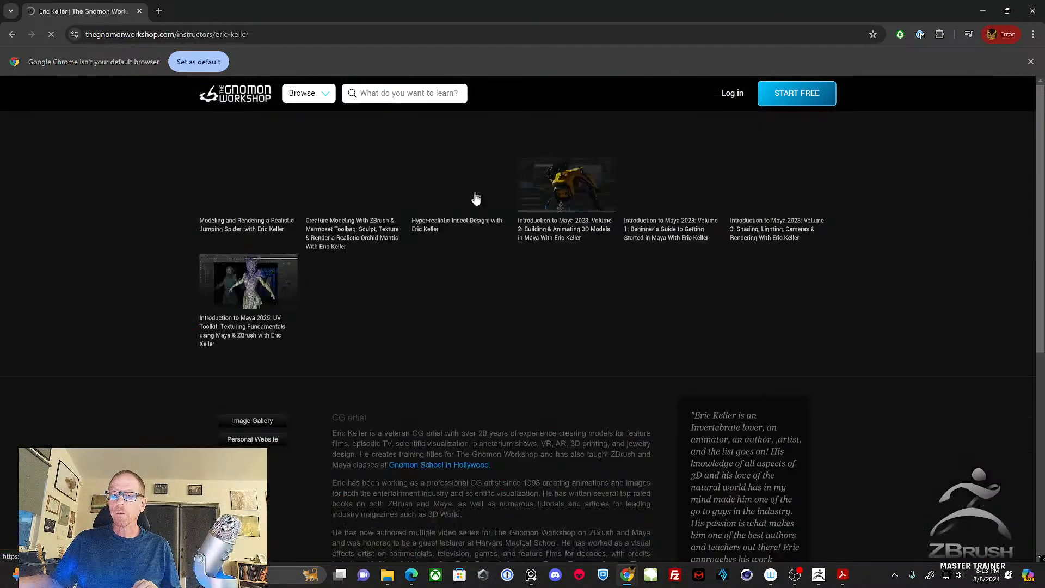
Open the workshop Introduction to Maya 2025: UV Toolkit and dismiss the cookie notice.
left_click(265, 278)
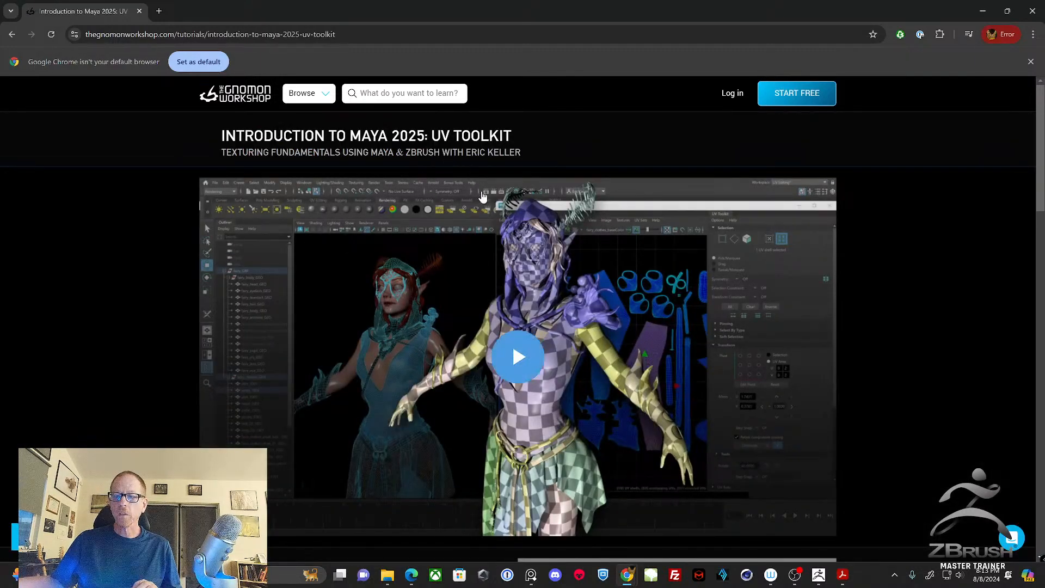
scroll(490, 233, "down", 2)
scroll(773, 315, "up", 1)
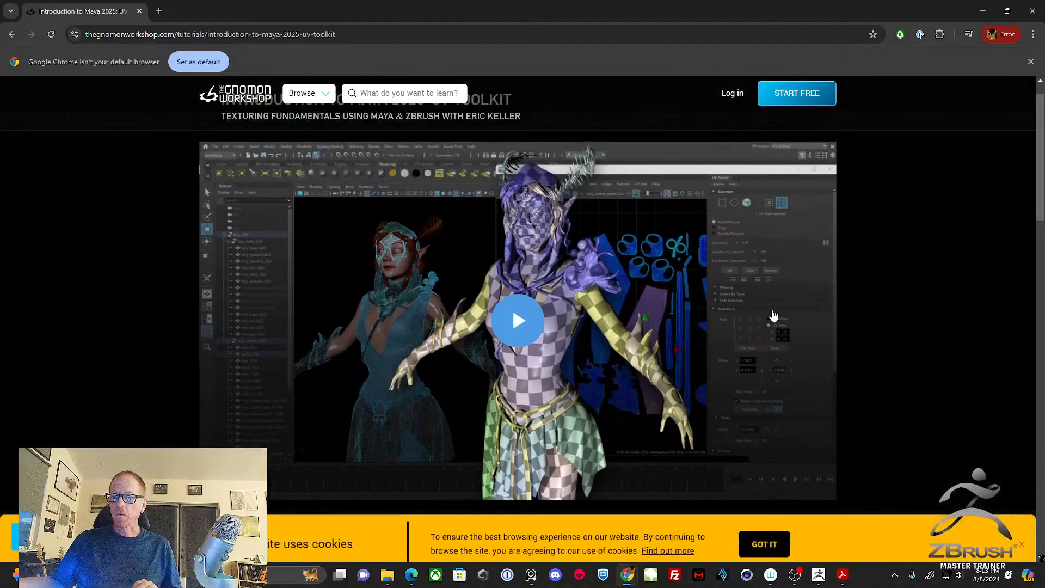
scroll(873, 320, "down", 6)
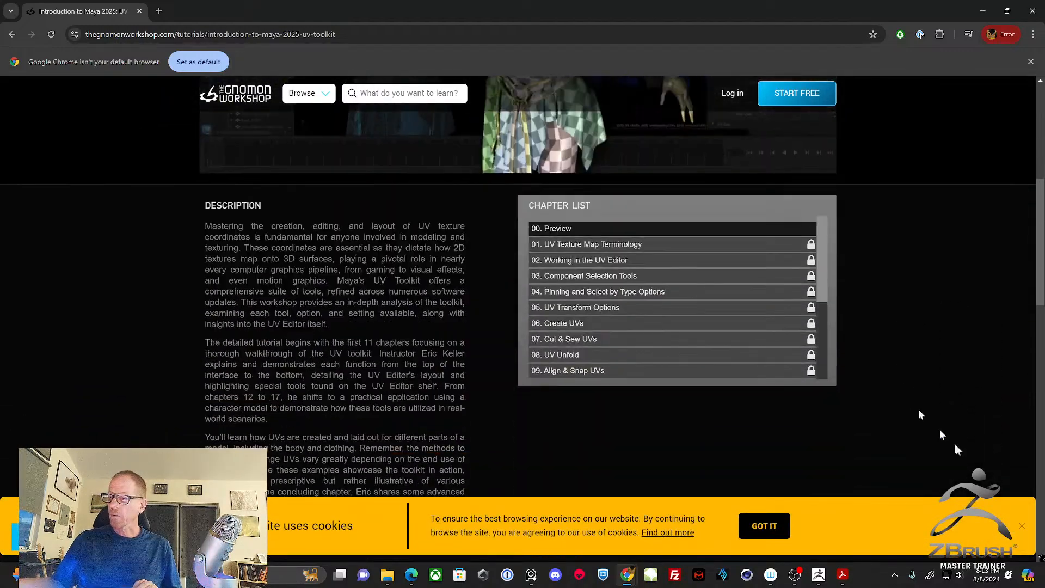
left_click(1023, 527)
Examine the UV Toolkit workshop's preview image, description, chapter list and image gallery.
scroll(826, 309, "down", 2)
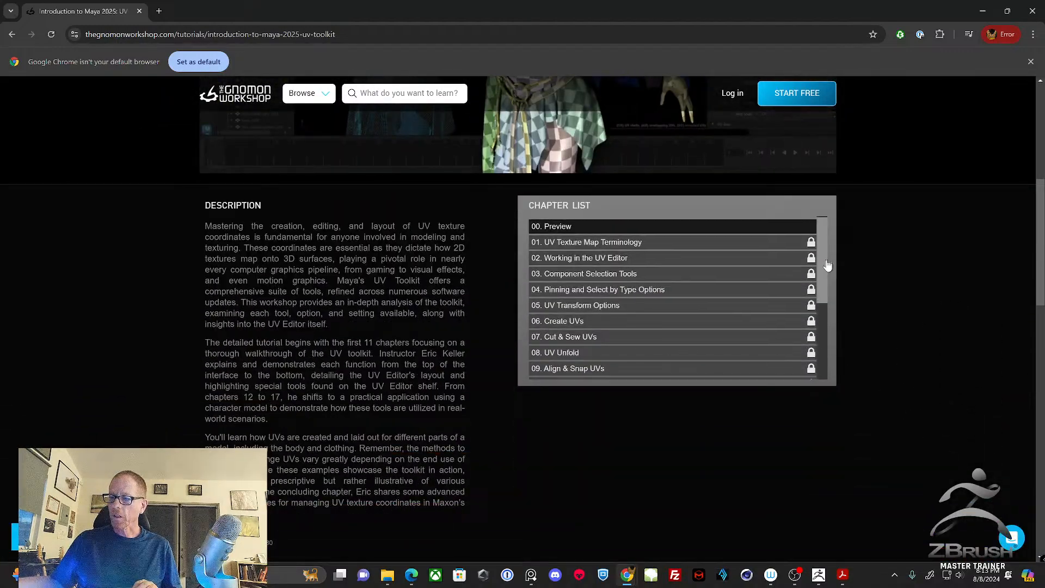
scroll(826, 309, "down", 1)
scroll(814, 332, "up", 3)
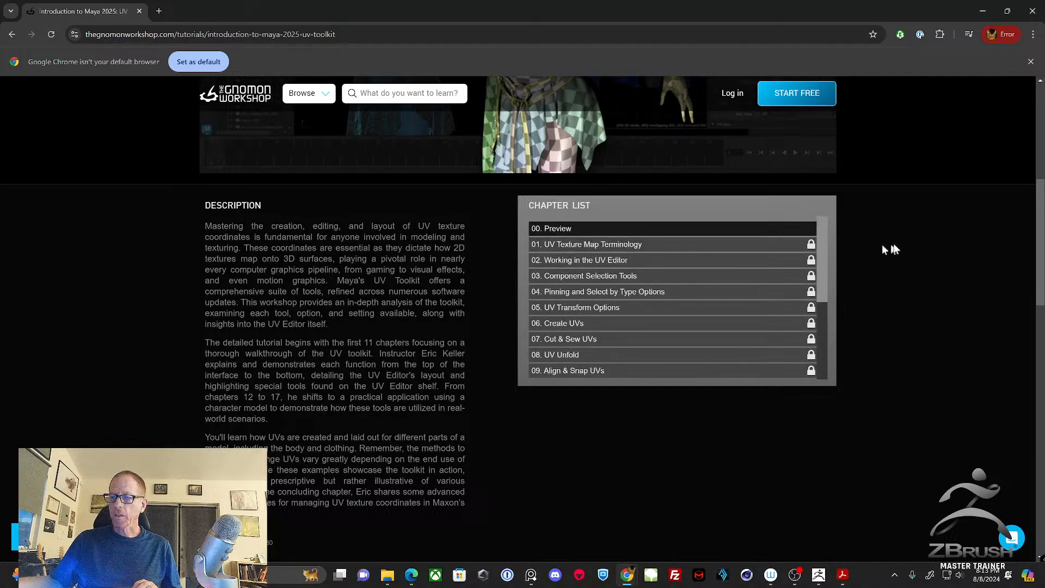
scroll(895, 250, "up", 1)
scroll(903, 255, "up", 3)
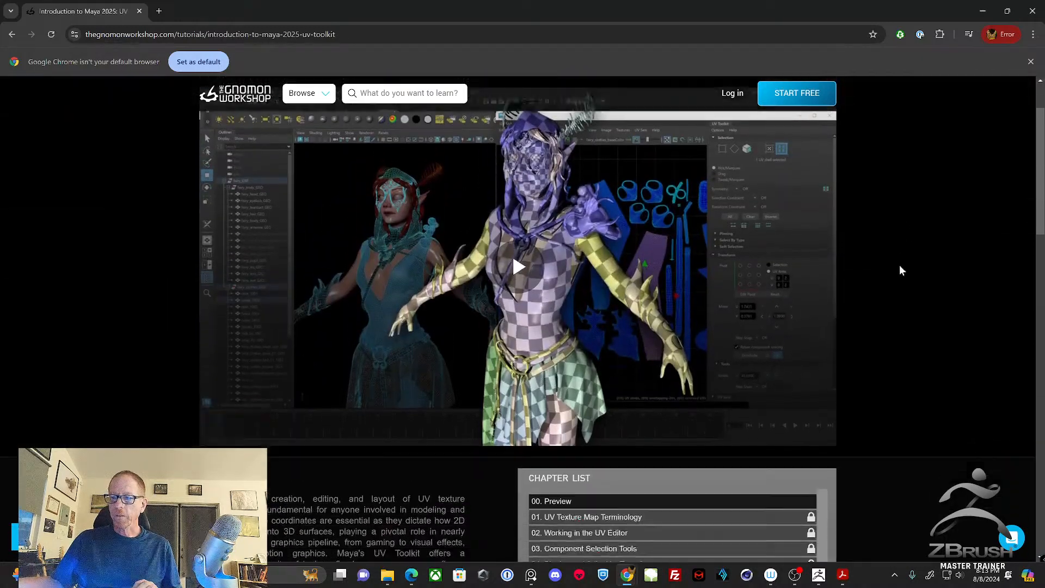
scroll(805, 207, "down", 1)
scroll(902, 300, "down", 1)
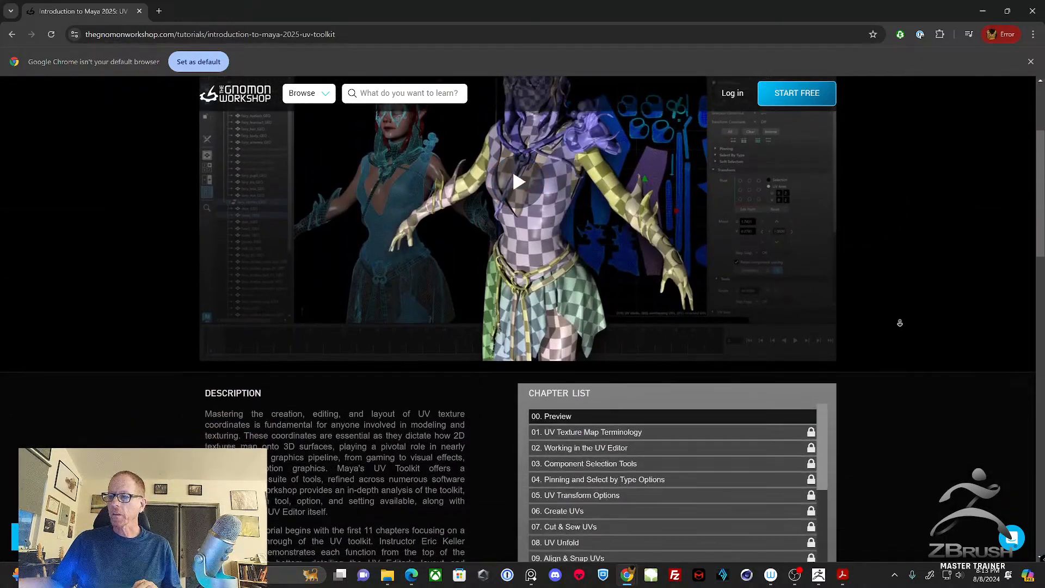
scroll(898, 324, "down", 5)
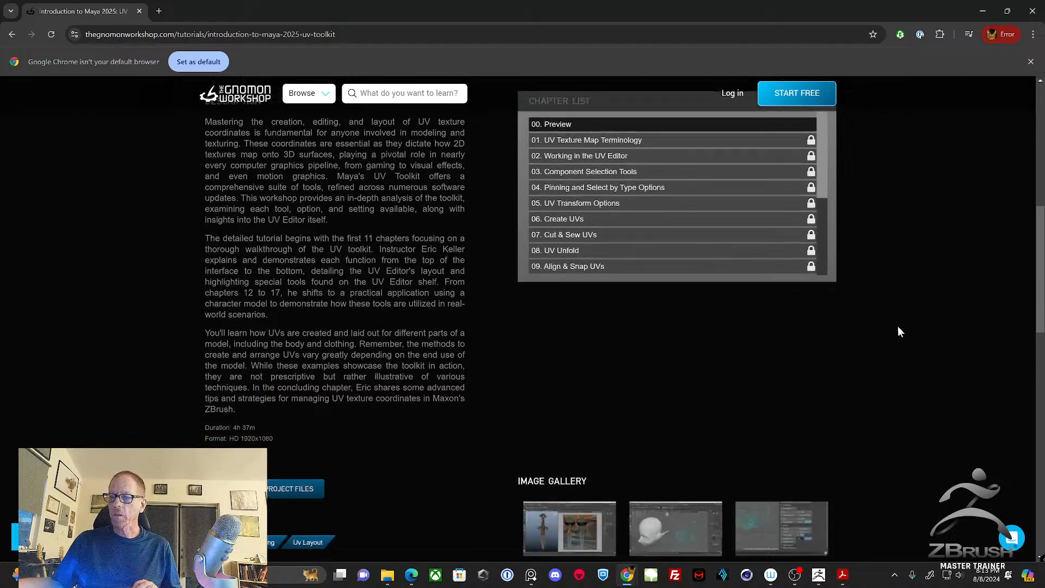
scroll(897, 325, "up", 2)
scroll(893, 321, "up", 5)
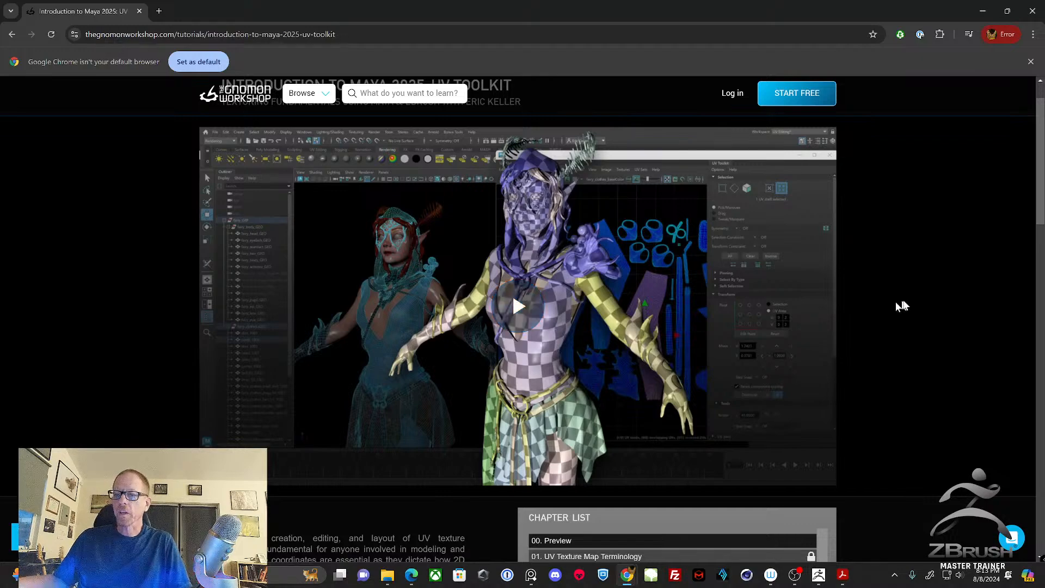
scroll(905, 305, "down", 3)
scroll(904, 313, "down", 1)
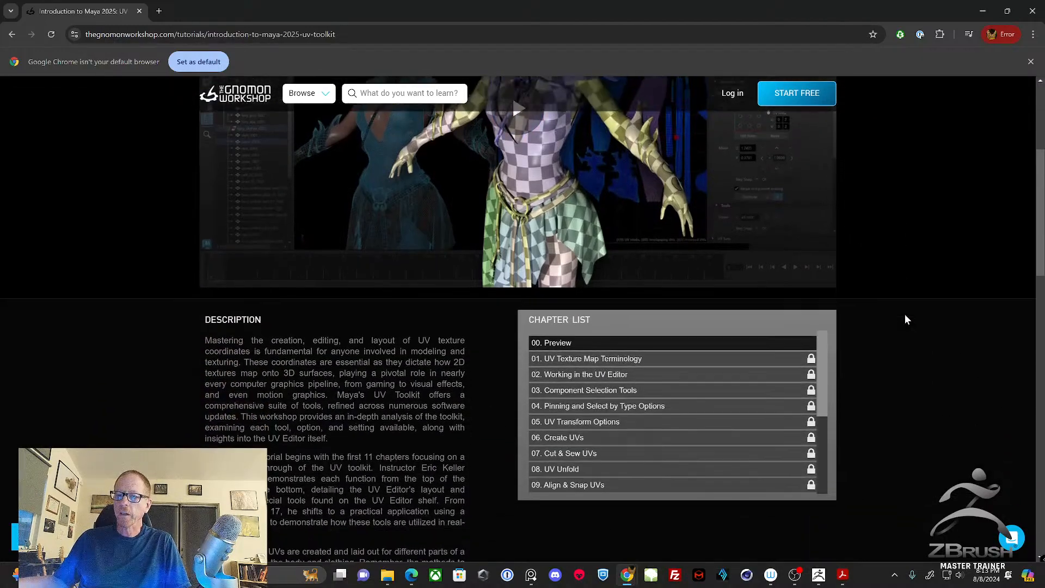
scroll(903, 314, "up", 5)
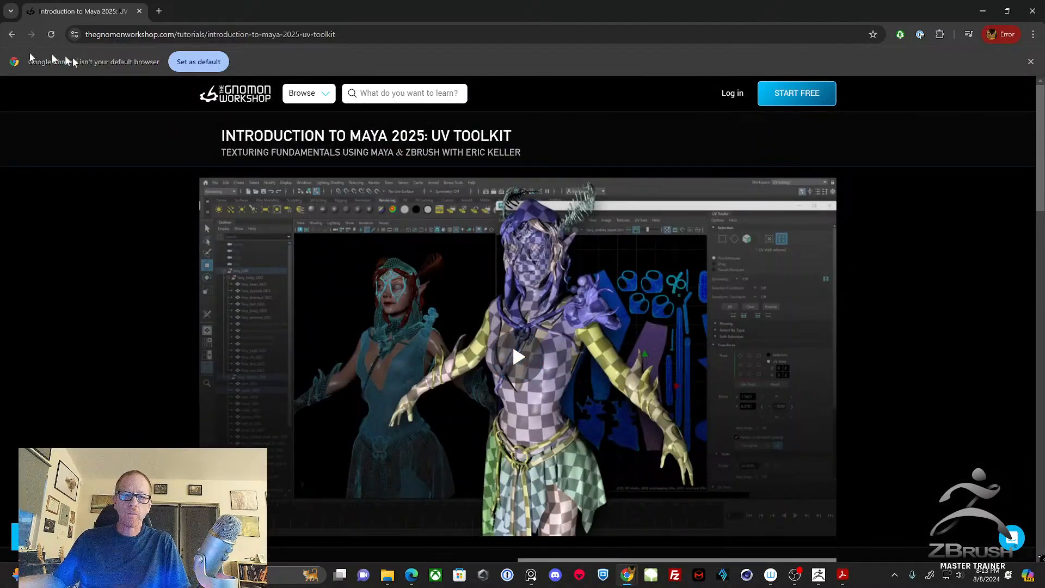
Look at the Hyper-realistic Insect Design workshop from the instructor page, and return to the workshop list.
left_click(12, 35)
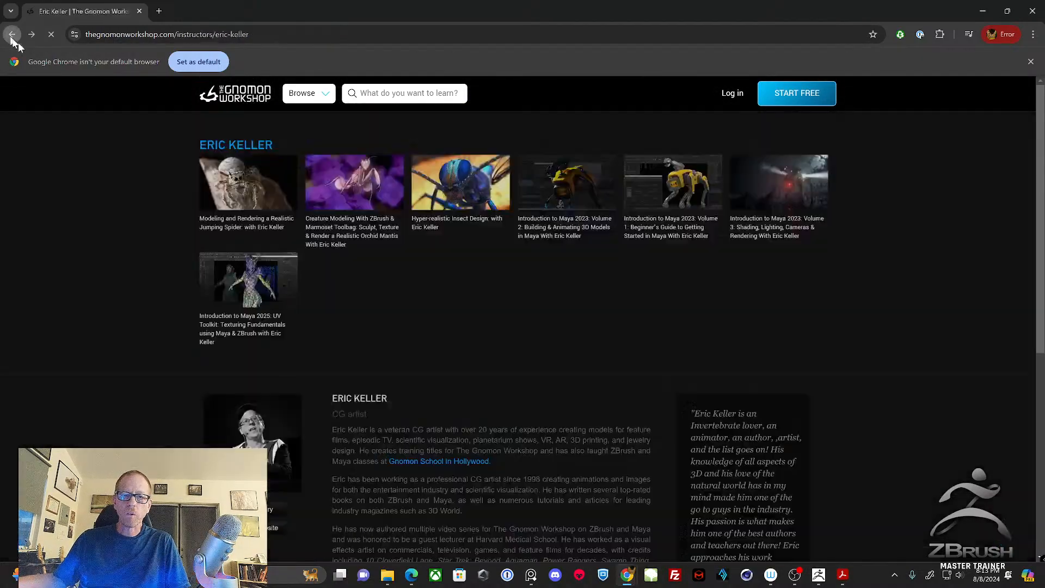
left_click(464, 186)
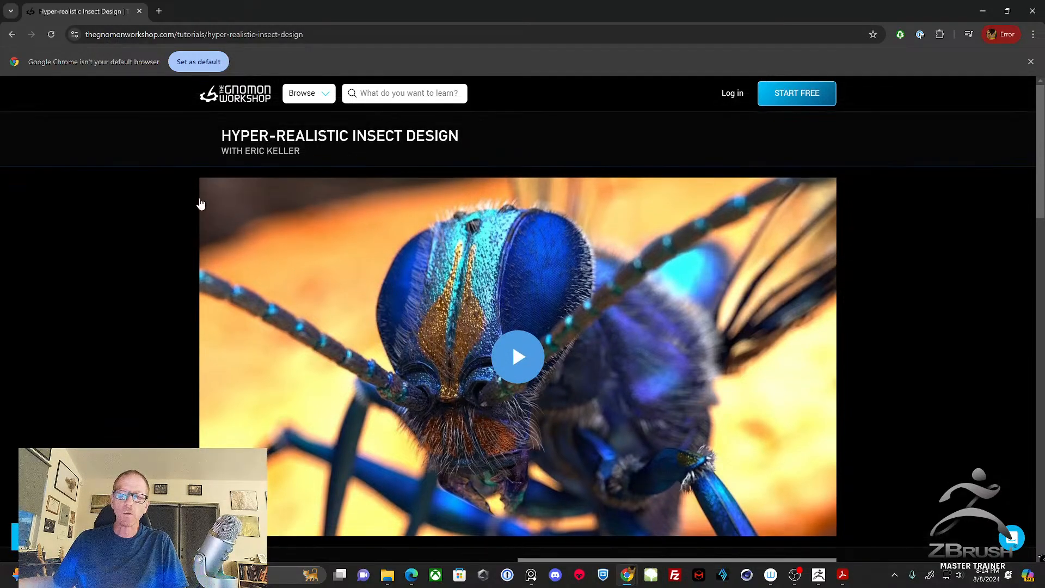
left_click(12, 34)
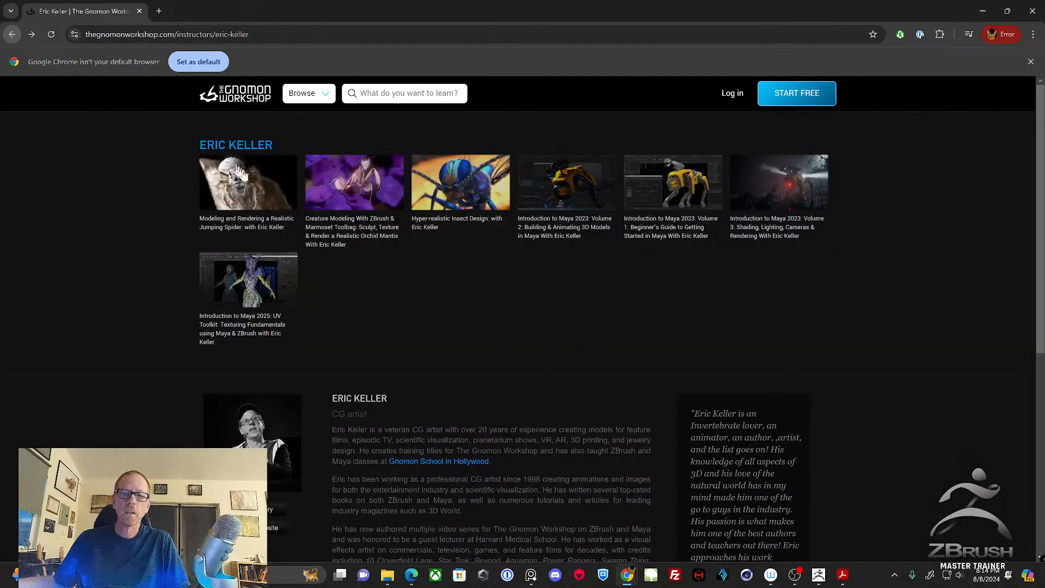
View the Creature Modeling with ZBrush & Marmoset Toolbag workshop page and return to the instructor page.
left_click(364, 191)
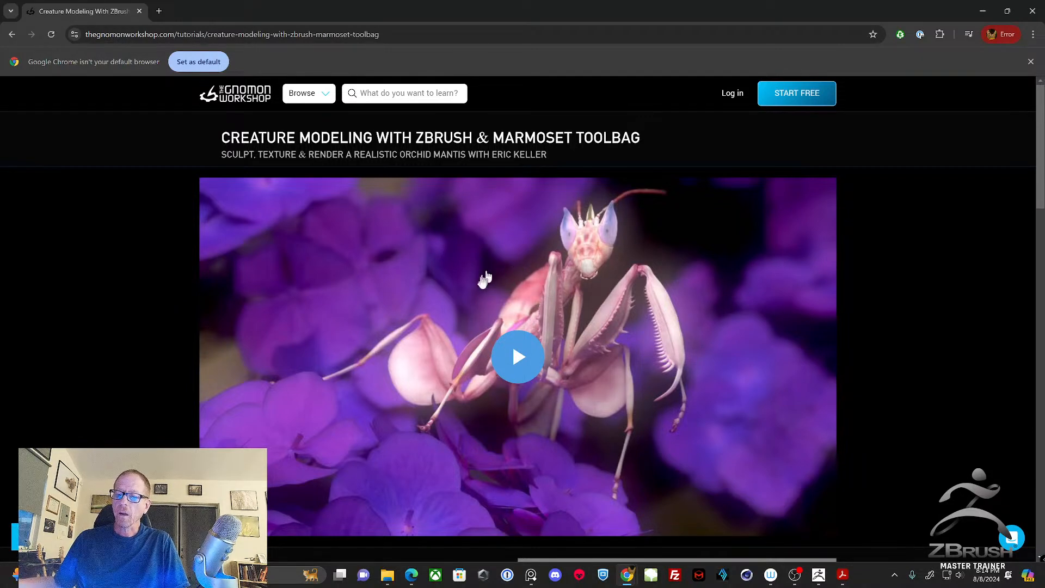
scroll(605, 321, "down", 3)
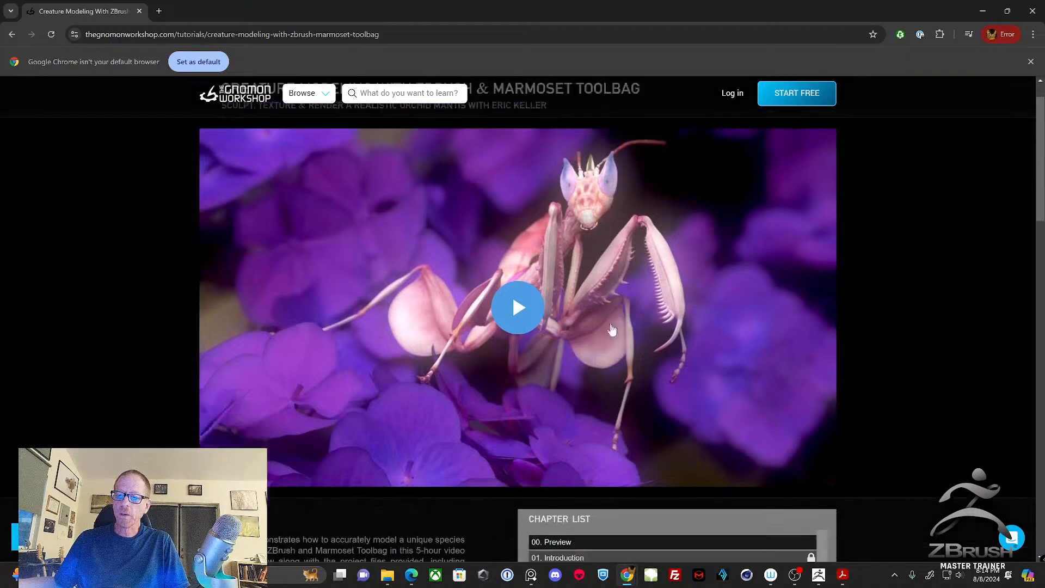
scroll(154, 106, "up", 2)
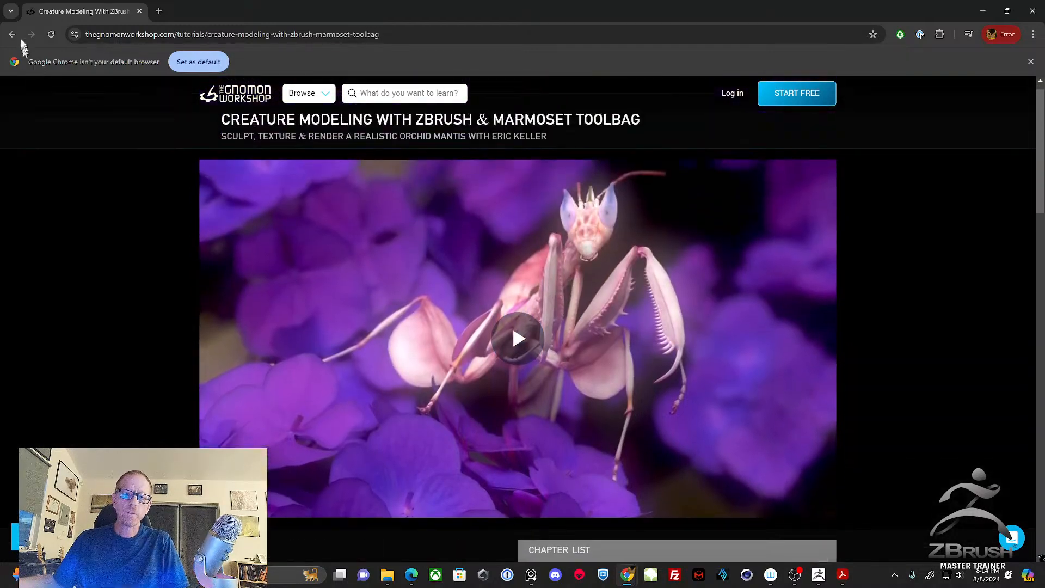
left_click(12, 35)
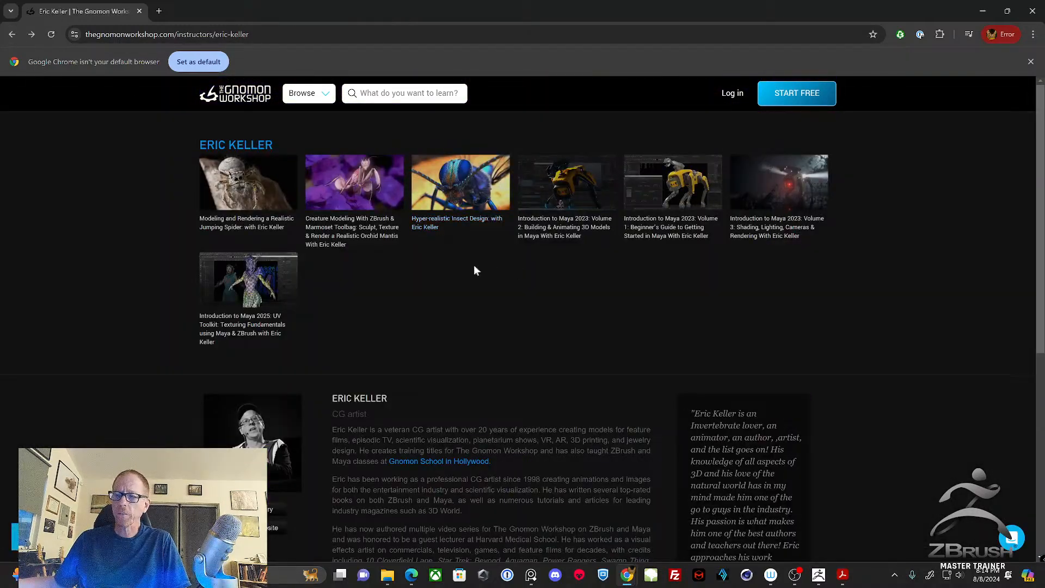
View the Modeling and Rendering a Realistic Jumping Spider workshop page and return to the instructor page.
left_click(259, 186)
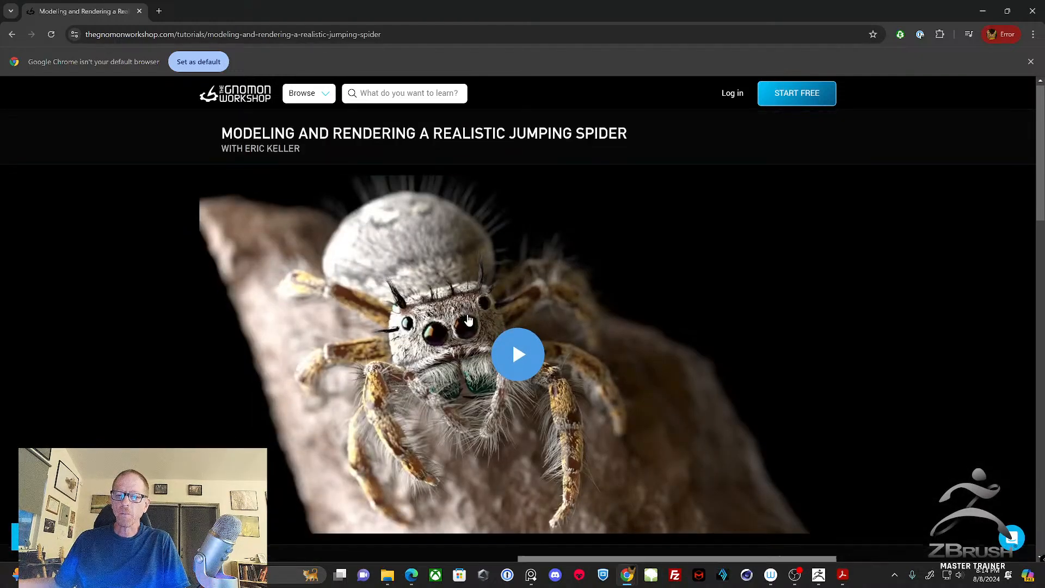
scroll(435, 272, "down", 3)
scroll(431, 262, "up", 3)
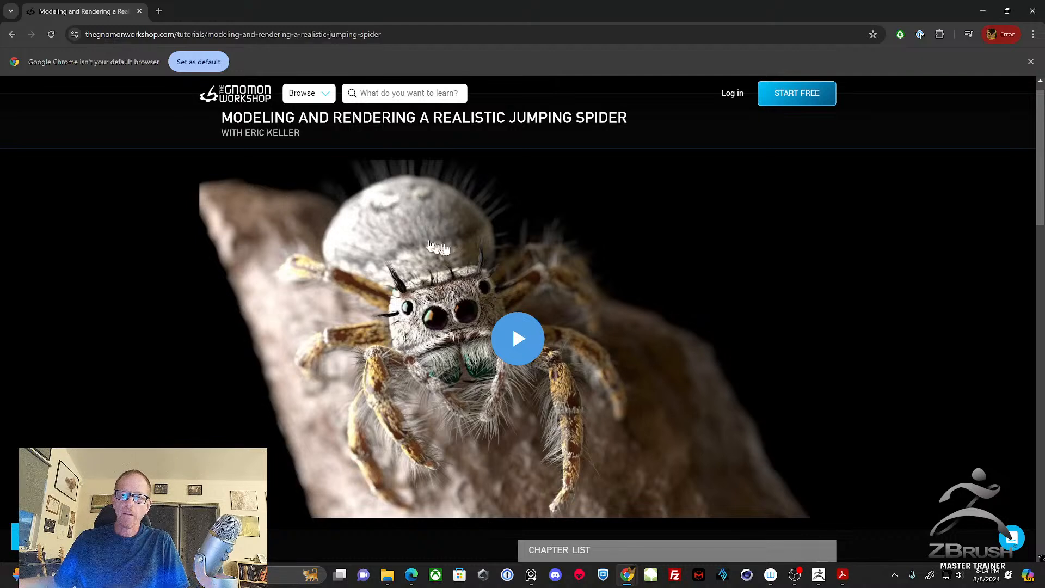
left_click(13, 34)
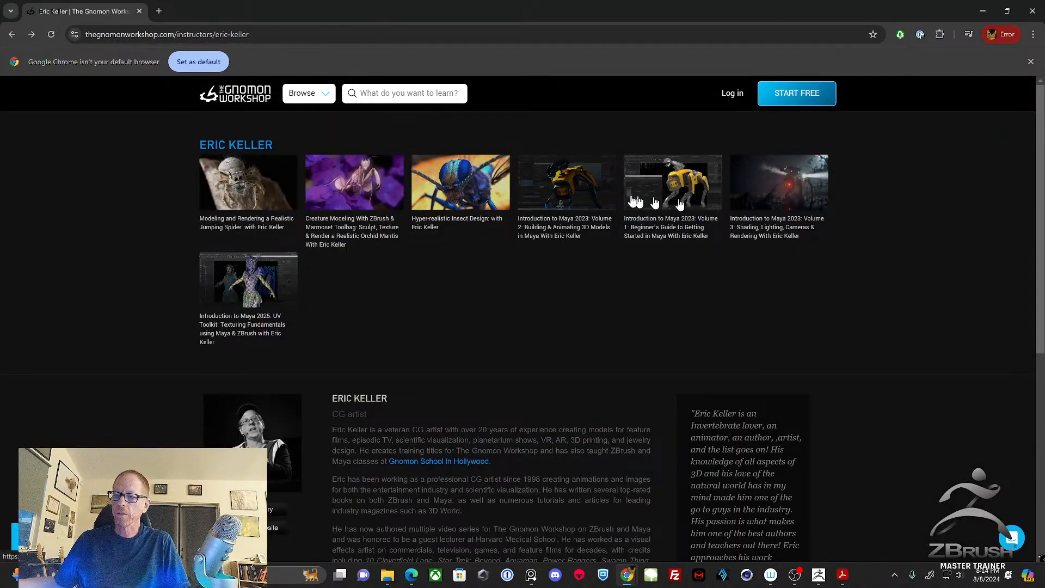
Open bloopatone.com in a new browser tab and look over the portfolio home page.
left_click(159, 11)
type("bloopatone.com")
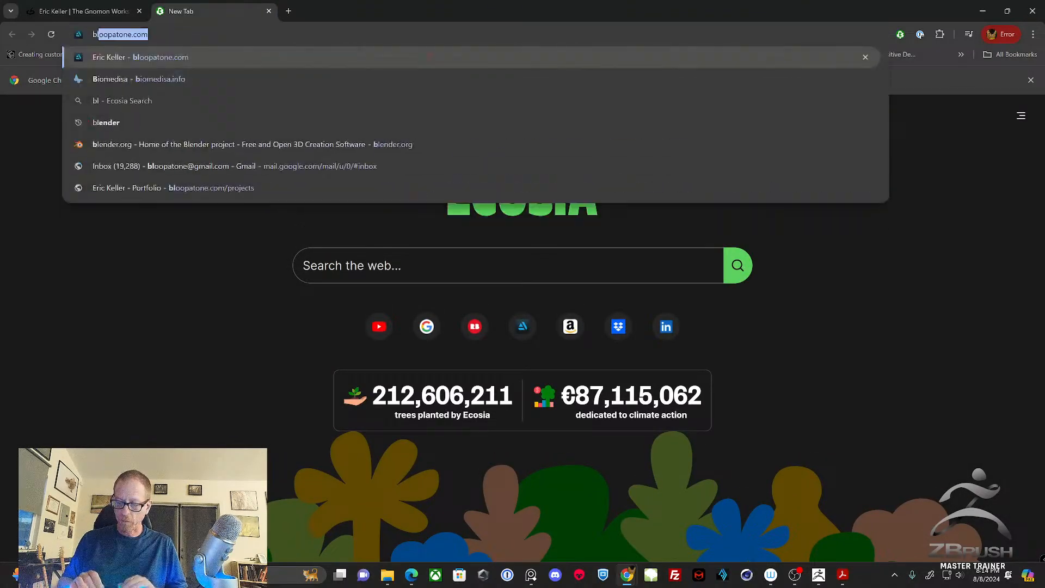
key("Return")
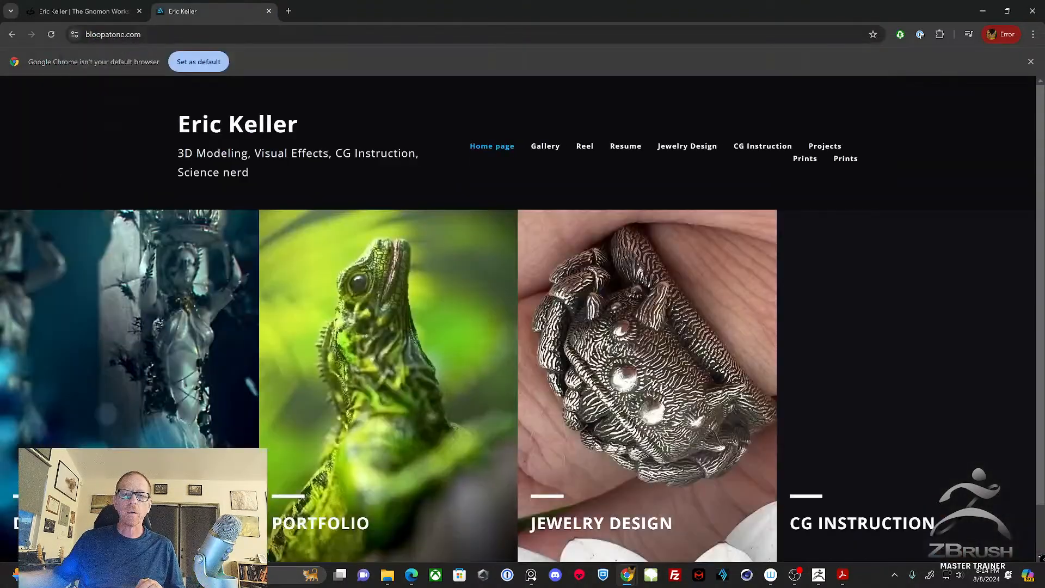
scroll(430, 292, "down", 1)
scroll(428, 275, "up", 1)
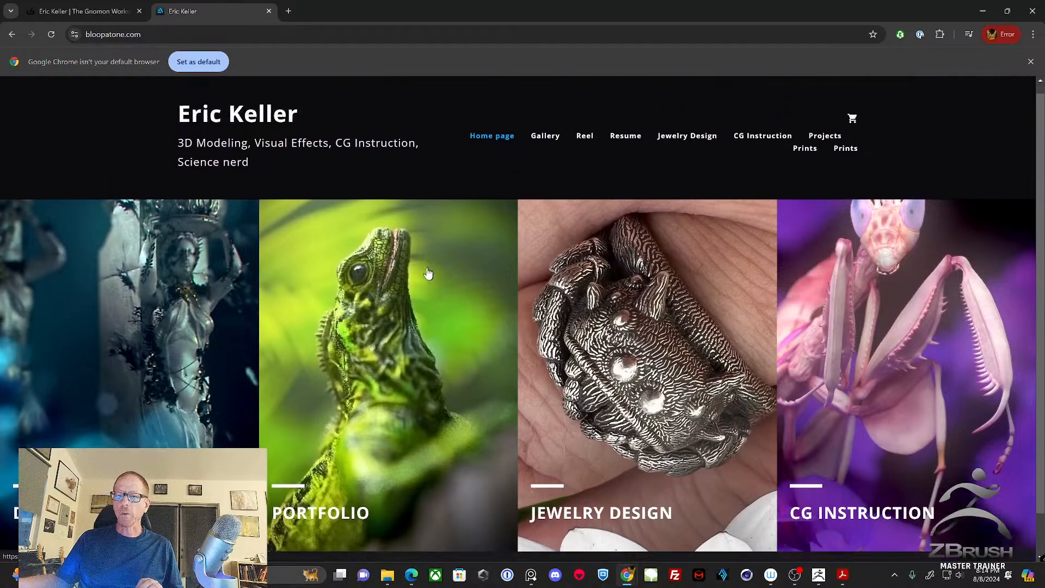
Look over the rest of the portfolio home page and switch back to the hornet head in ZBrush.
scroll(427, 272, "down", 1)
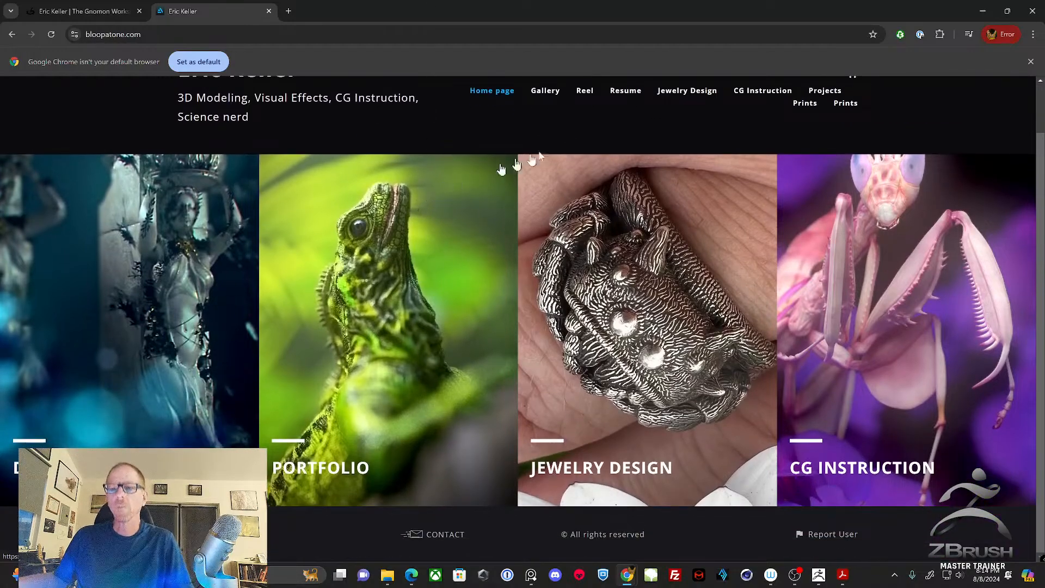
left_click(980, 11)
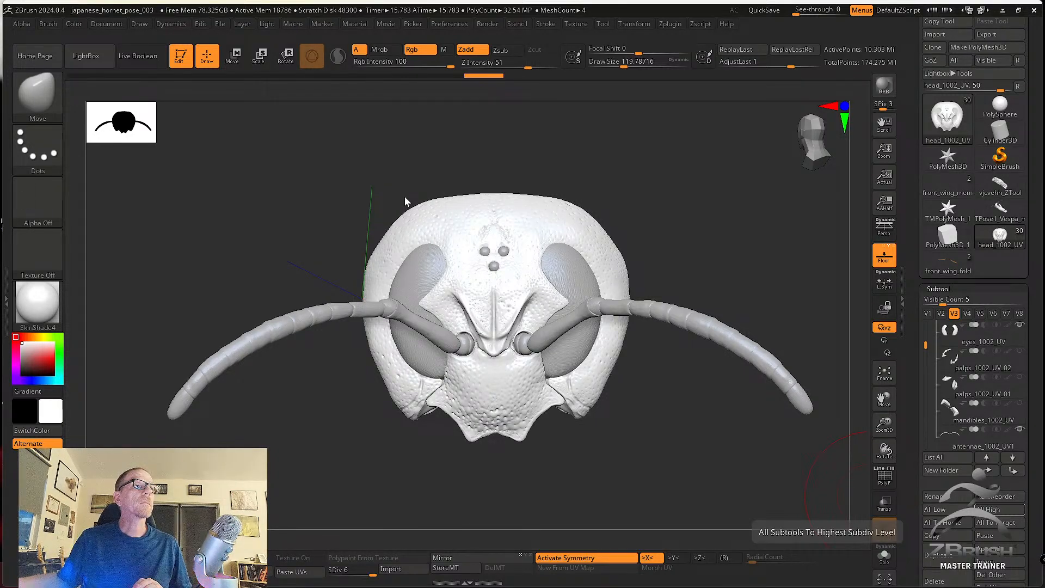
left_click_drag(660, 411, 668, 403)
left_click_drag(652, 137, 656, 137)
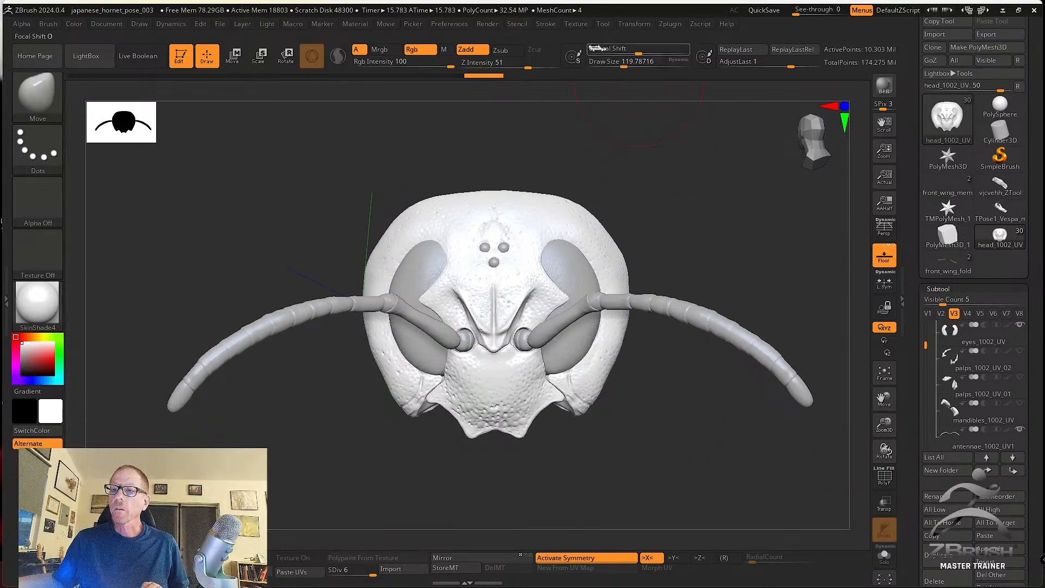
Make a CamView from the hornet's head and antennae, and check it by rotating the model.
left_click(452, 23)
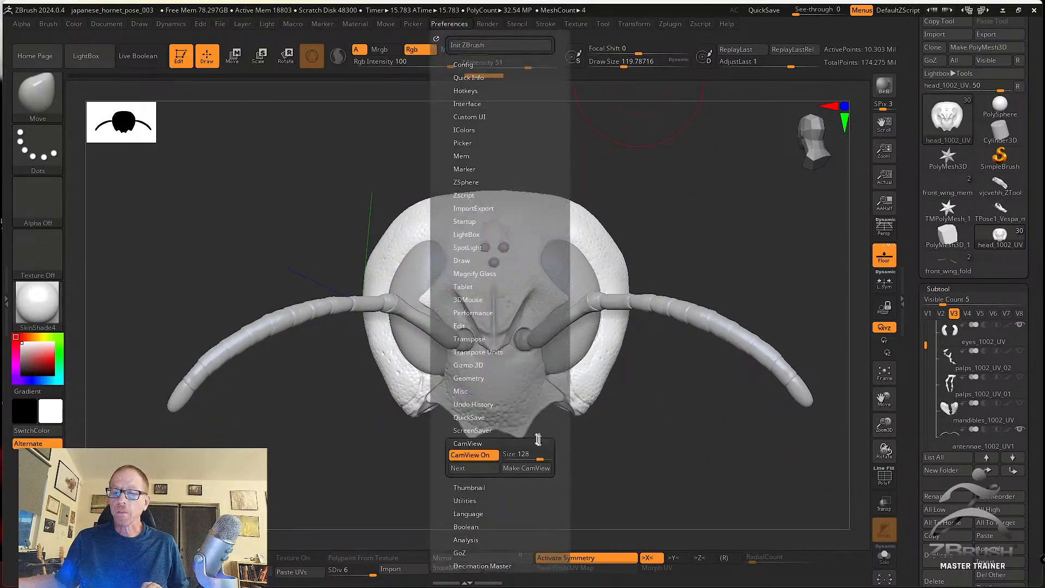
left_click(516, 467)
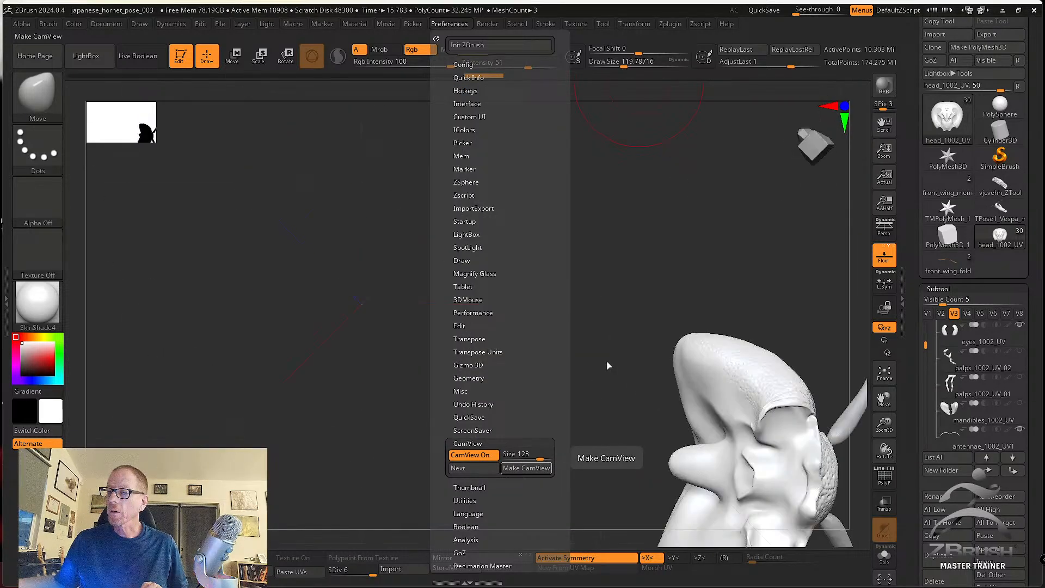
left_click_drag(700, 256, 497, 375)
left_click_drag(599, 277, 569, 131, "alt")
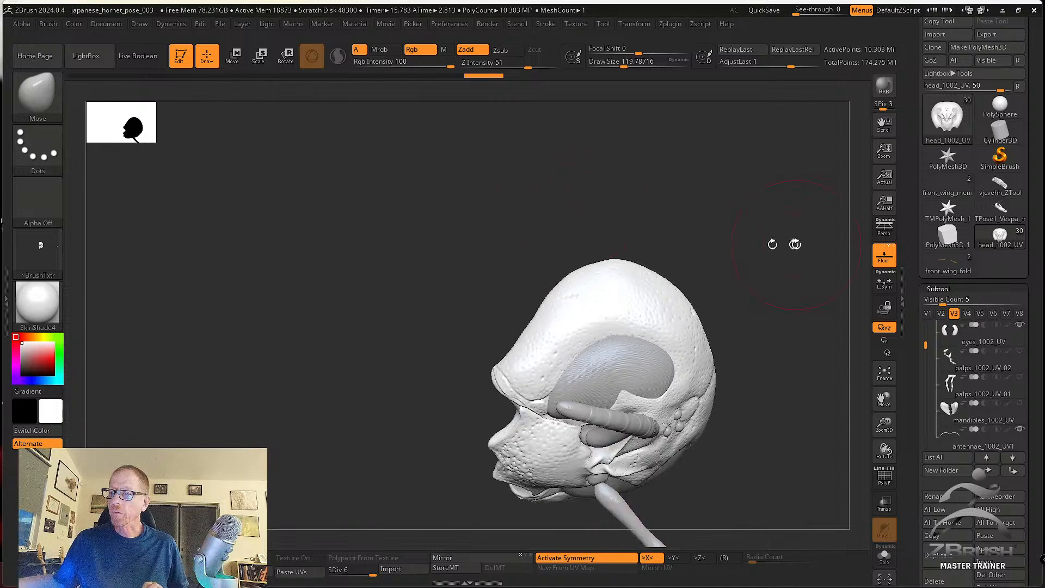
mouse_move(784, 245)
left_mouse_down("alt")
mouse_move(604, 207)
mouse_move(597, 249)
mouse_move(634, 217)
mouse_move(648, 228)
mouse_move(608, 259)
mouse_move(604, 245)
mouse_move(674, 287)
mouse_move(587, 276)
mouse_move(649, 296)
mouse_move(660, 289)
mouse_move(658, 317)
mouse_move(684, 306)
mouse_move(623, 331)
mouse_move(721, 313)
mouse_move(709, 305)
mouse_move(711, 319)
mouse_move(678, 321)
mouse_move(664, 280)
mouse_move(691, 307)
left_mouse_up("alt")
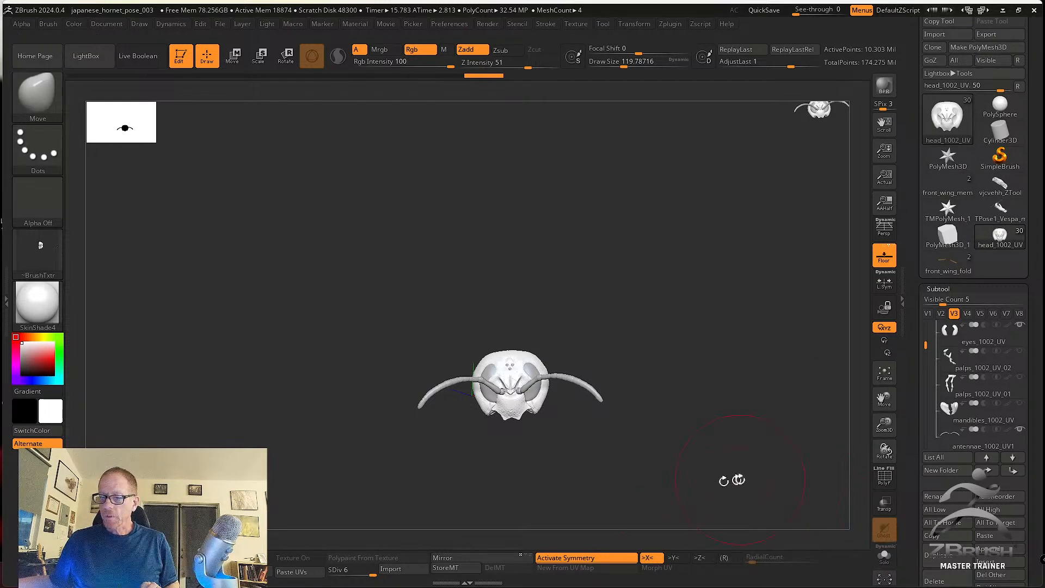
left_click_drag(730, 481, 721, 488)
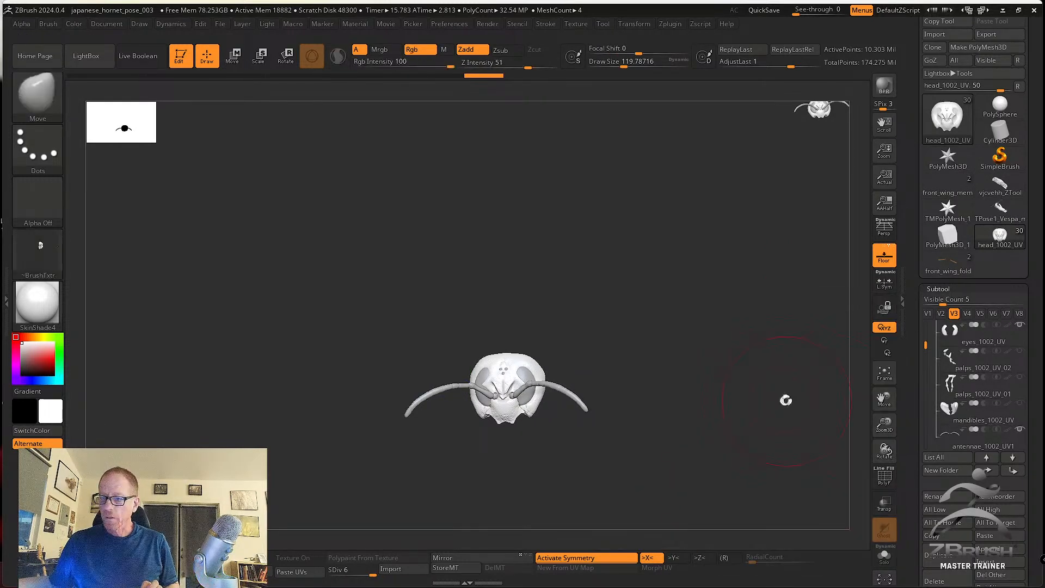
Switch the subtools to visibility set V2 and view the whole posed hornet from above.
left_click(941, 314)
left_click_drag(816, 350, 841, 348)
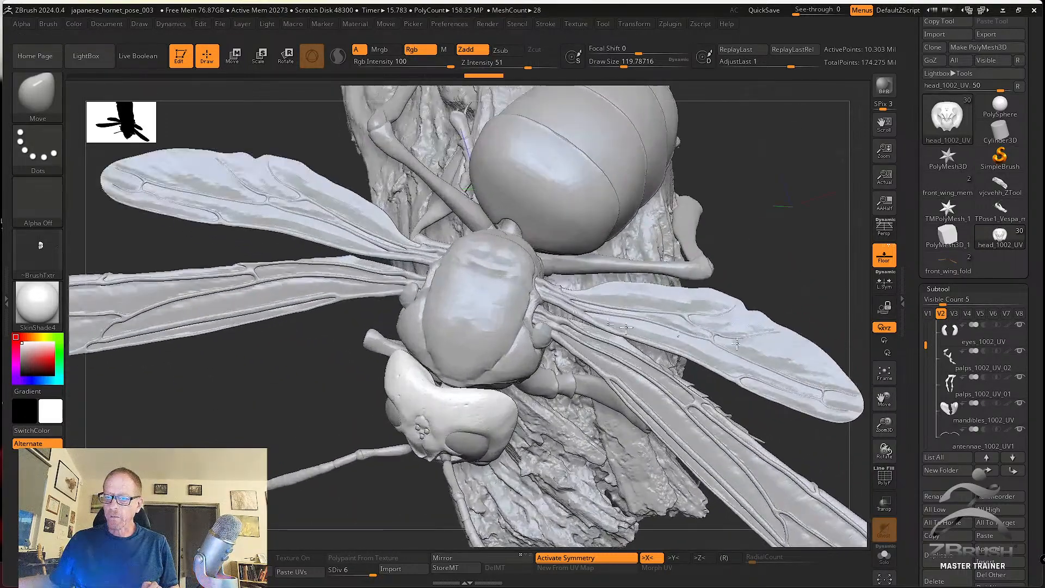
left_click_drag(765, 282, 769, 459)
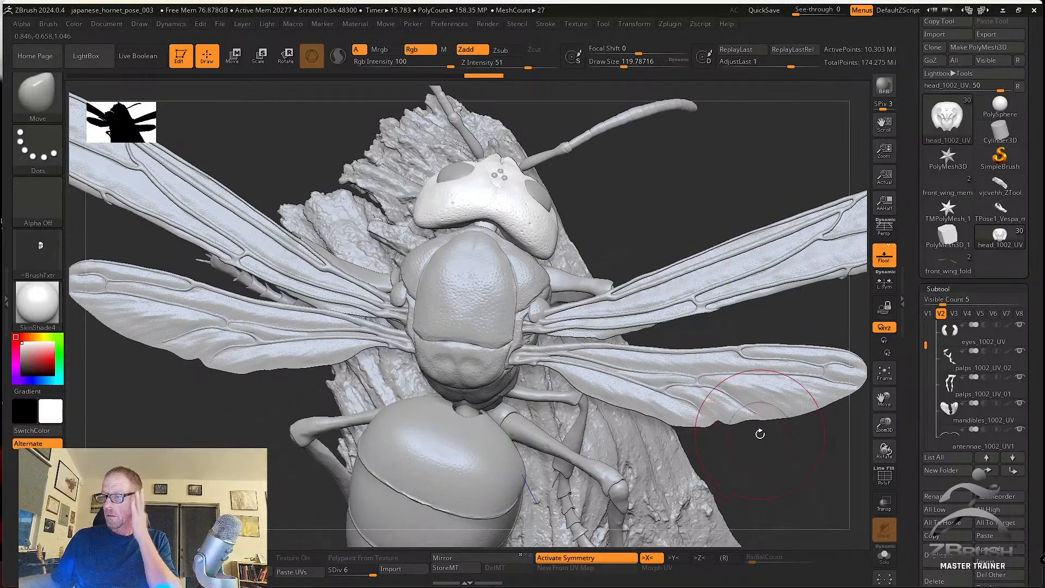
Hide the visible vein and membrane subtools in the 1005 folder so the extra pair of wings is not shown.
left_click_drag(924, 348, 927, 407)
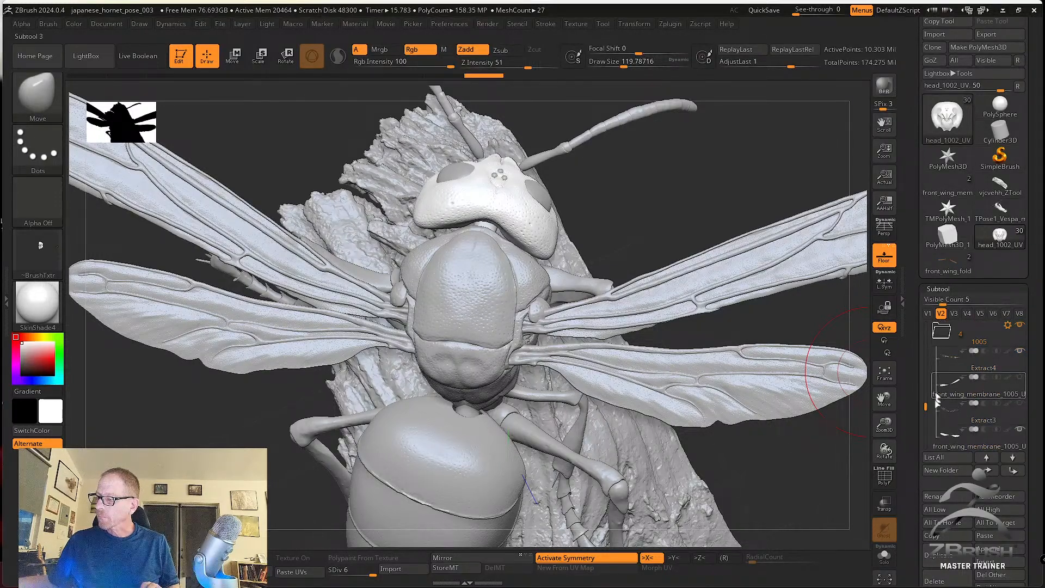
mouse_move(939, 351)
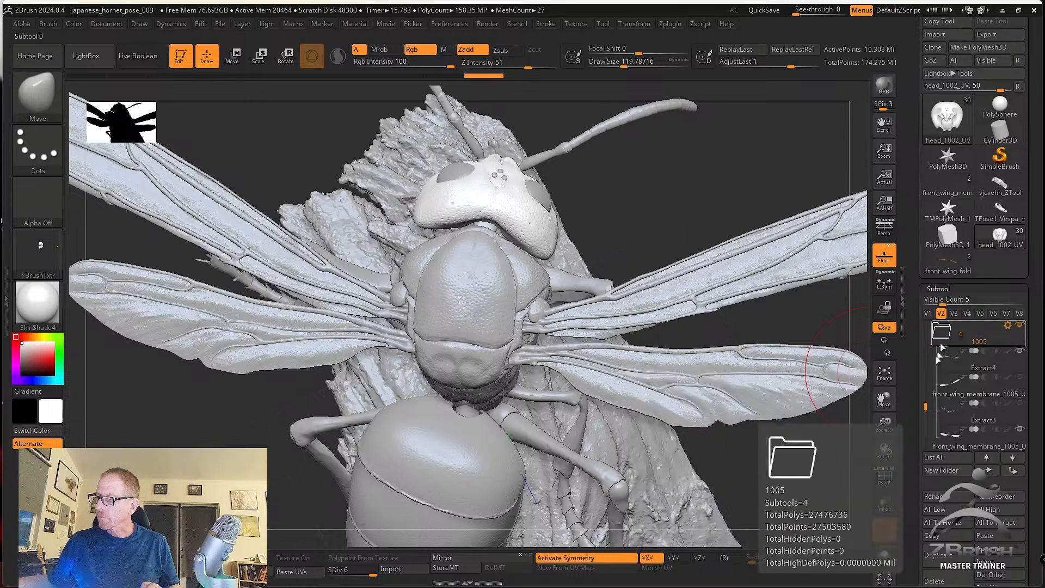
mouse_move(927, 406)
left_mouse_down()
mouse_move(926, 422)
mouse_move(926, 405)
left_mouse_up()
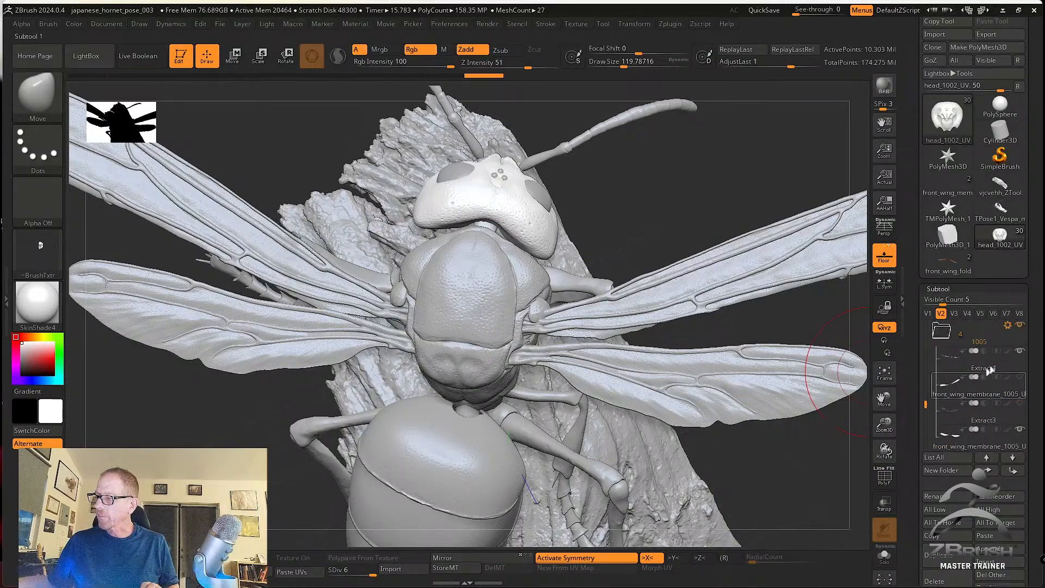
left_click(1019, 403)
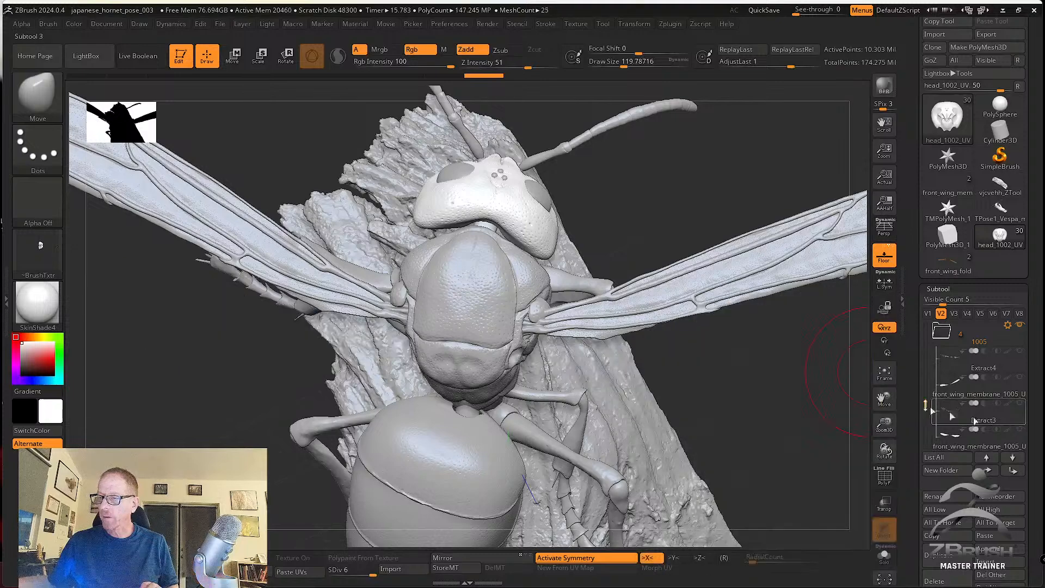
Select the front_wing_fold subtool in the folded_wing folder, test a mask on it and clear it, and isolate the subtool in Solo mode.
left_click_drag(929, 405, 928, 424)
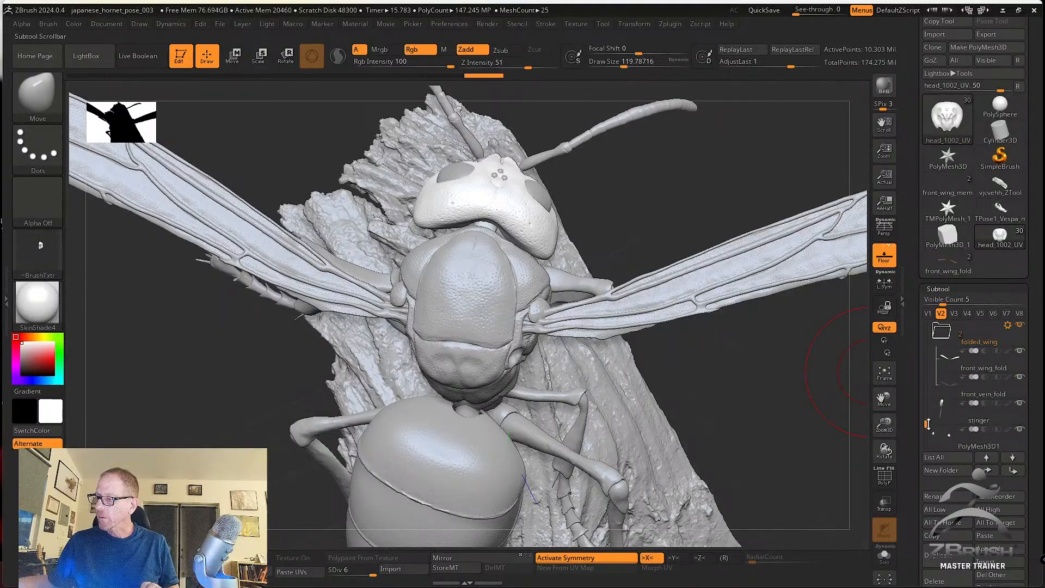
left_click(991, 369)
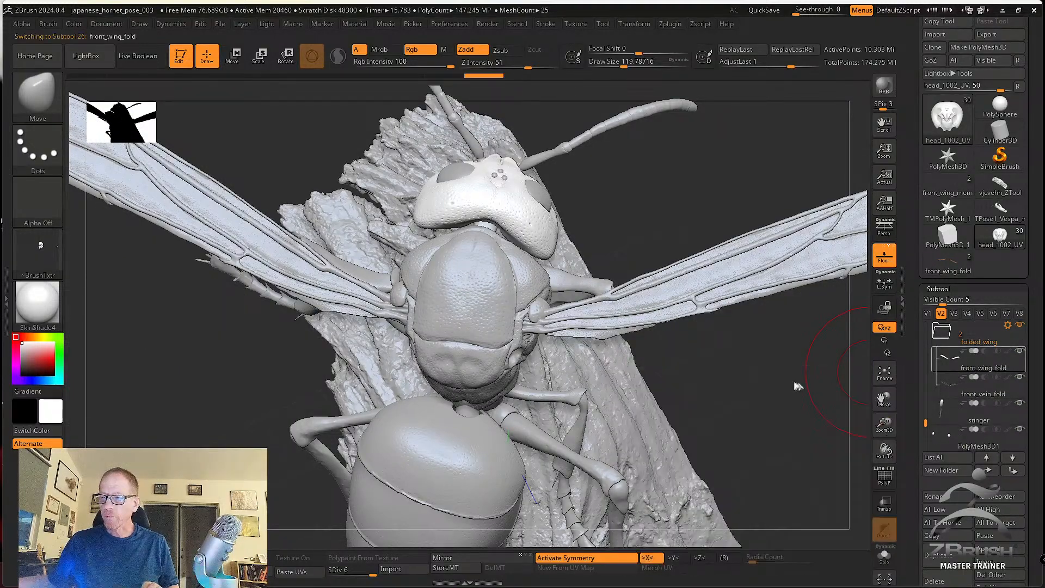
left_click_drag(798, 386, 815, 401, "alt")
key("ctrl")
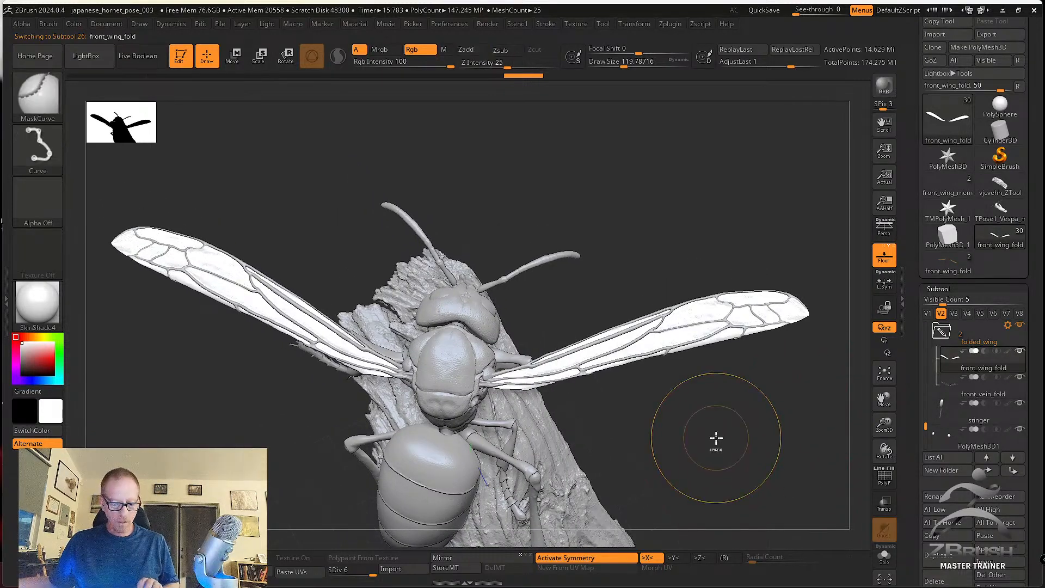
left_click(716, 434, "ctrl")
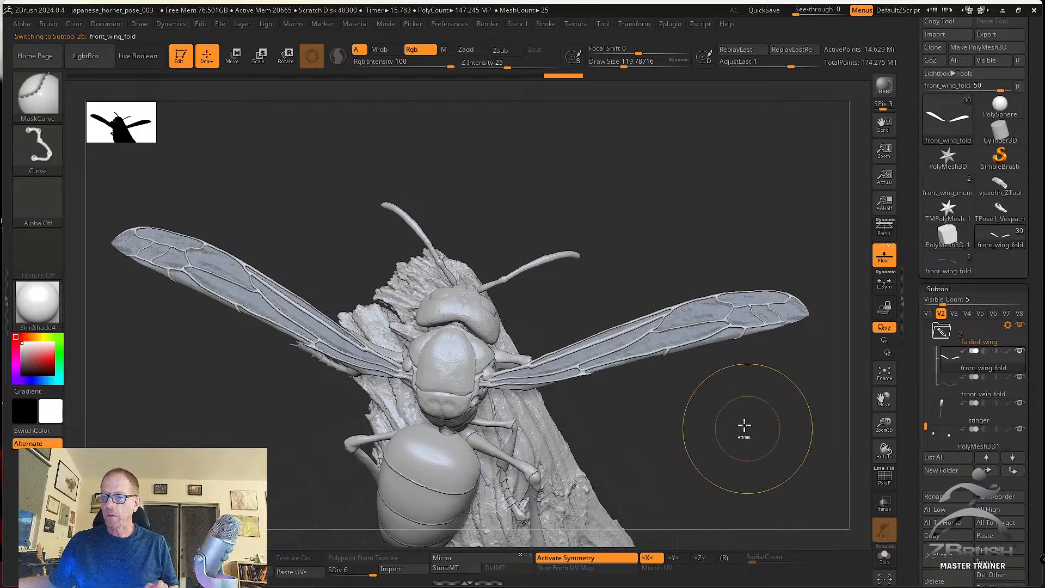
left_click(832, 463, "ctrl")
left_click(884, 555)
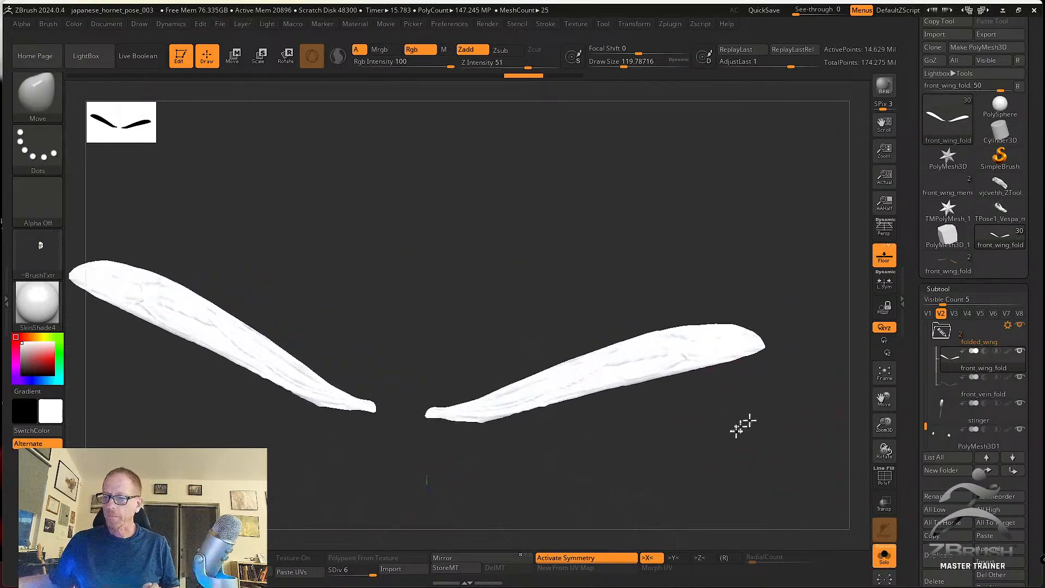
Choose the MaskLasso brush and mask the right-hand wing of front_wing_fold.
mouse_move(822, 466)
left_mouse_down("ctrl")
mouse_move(496, 246)
mouse_move(754, 173)
mouse_move(707, 180)
left_mouse_up("ctrl")
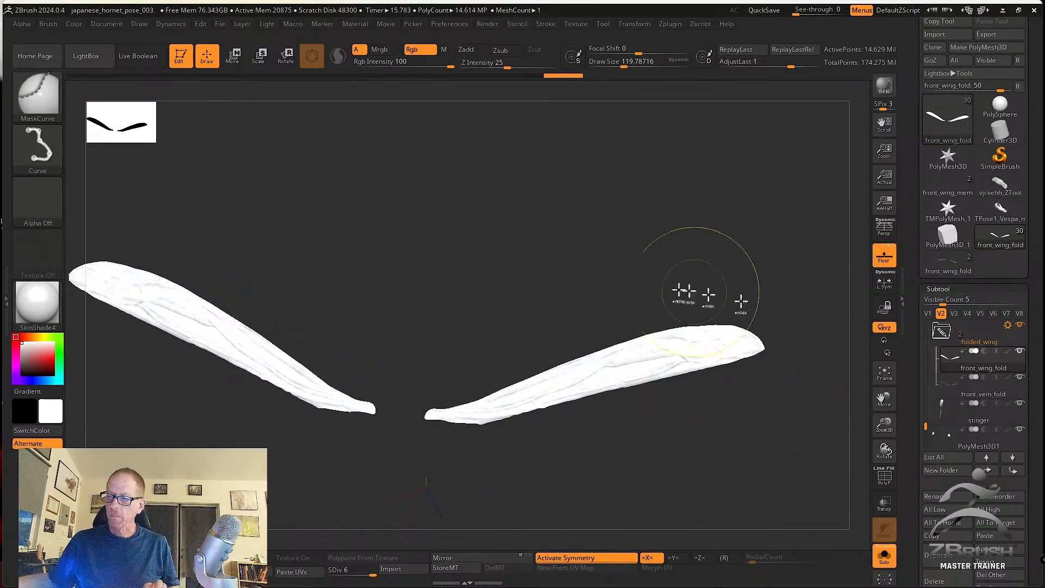
left_click(53, 94, "ctrl")
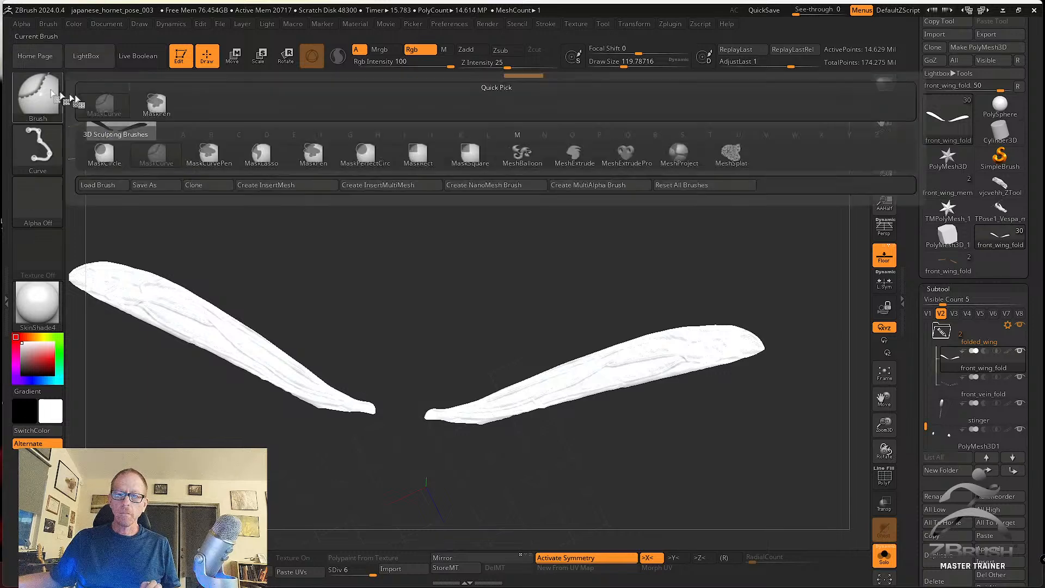
left_click(157, 105)
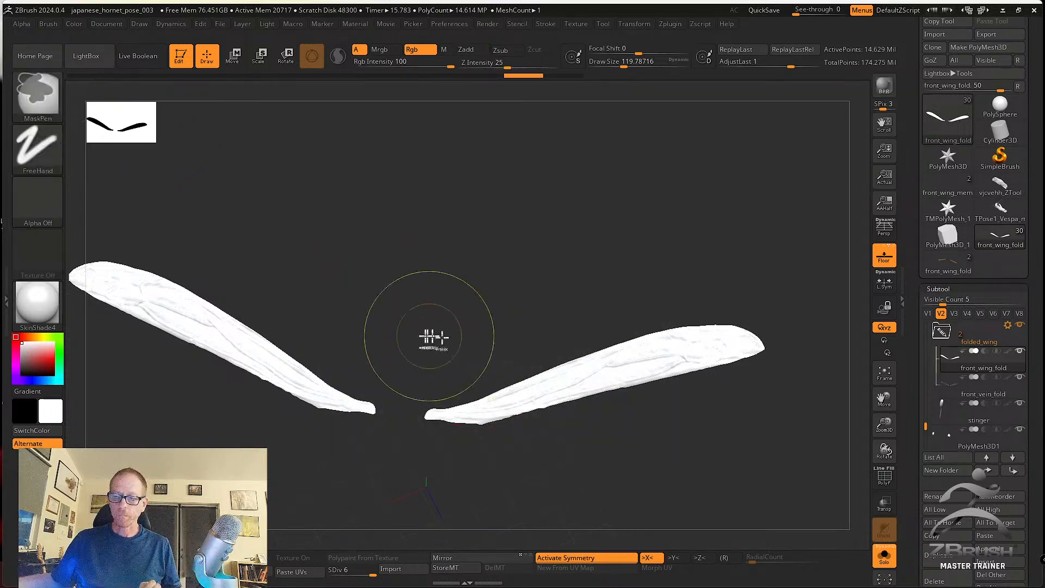
left_click(45, 85, "ctrl")
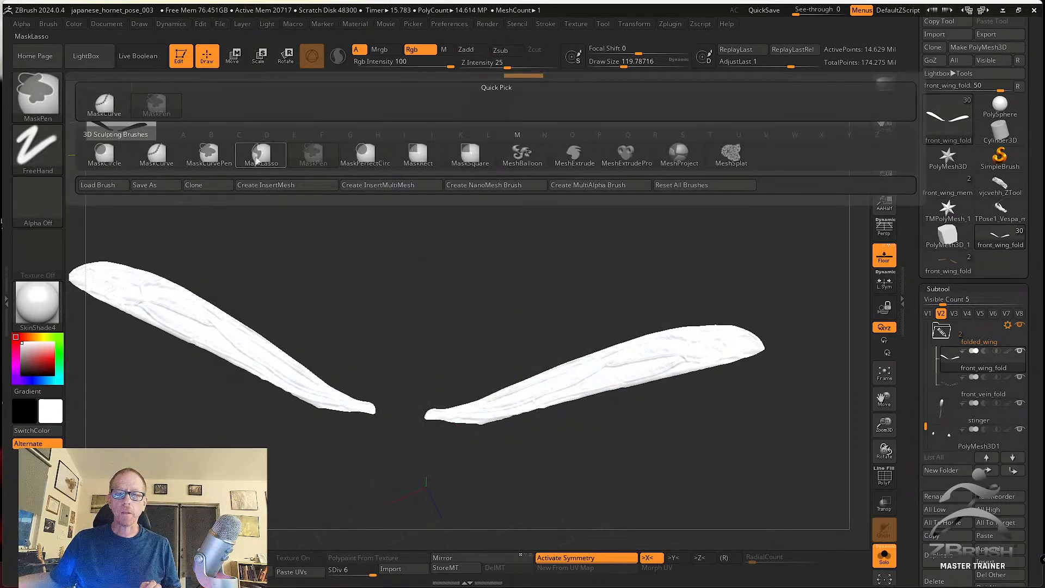
left_click(257, 161)
mouse_move(414, 351)
left_mouse_down("ctrl")
mouse_move(711, 229)
mouse_move(665, 485)
mouse_move(398, 479)
left_mouse_up("ctrl")
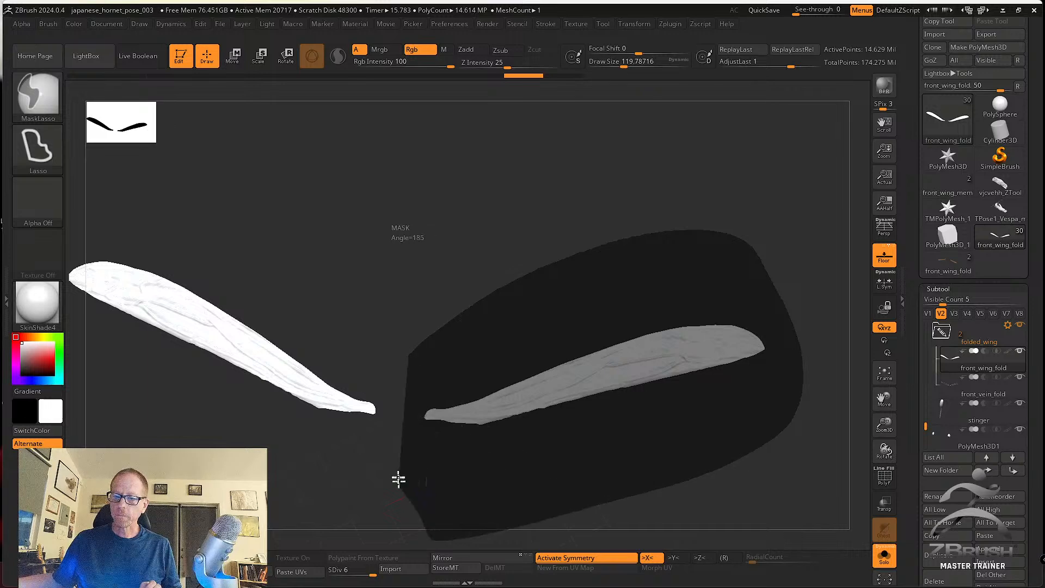
left_click_drag(560, 491, 577, 488, "ctrl")
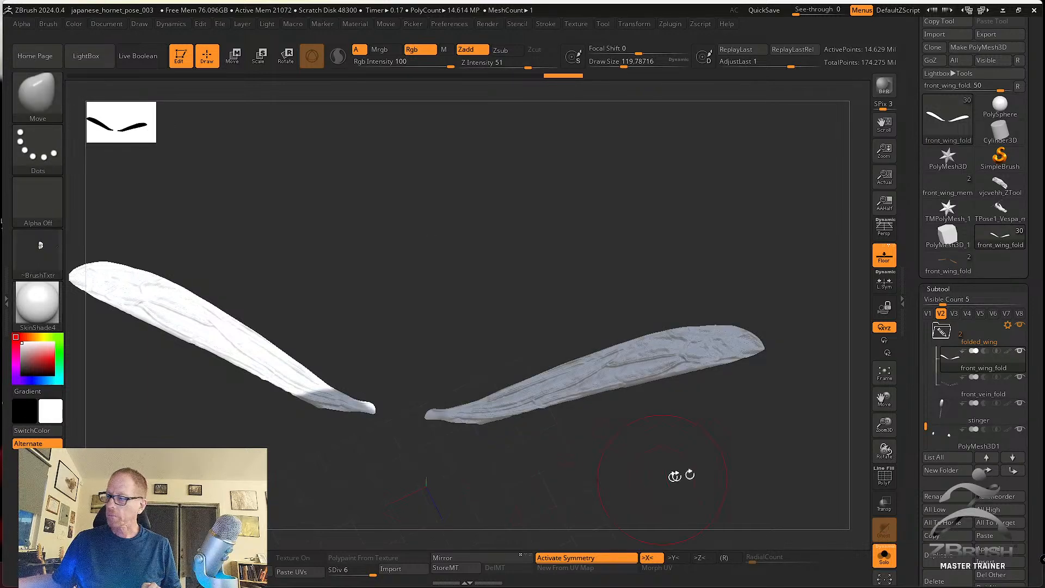
Select front_vein_fold, turn off symmetry, and mask its right-hand wing veins.
left_click(1018, 394)
mouse_move(759, 443)
left_mouse_down("ctrl")
mouse_move(821, 340)
mouse_move(411, 305)
mouse_move(397, 457)
mouse_move(479, 507)
left_mouse_up("ctrl")
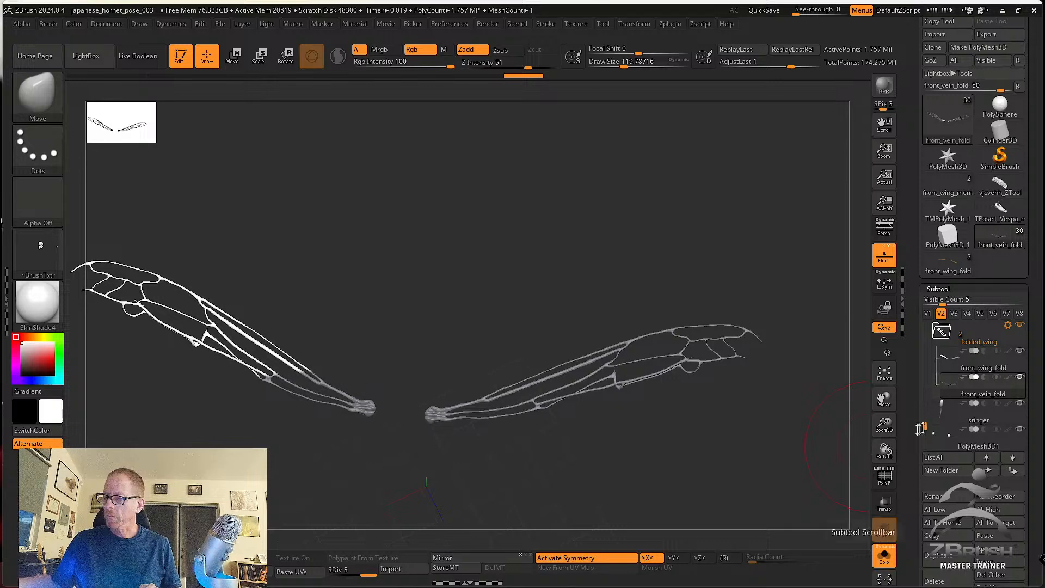
mouse_move(795, 406)
left_mouse_down("ctrl")
mouse_move(804, 296)
mouse_move(443, 352)
mouse_move(408, 460)
mouse_move(492, 489)
left_mouse_up("ctrl")
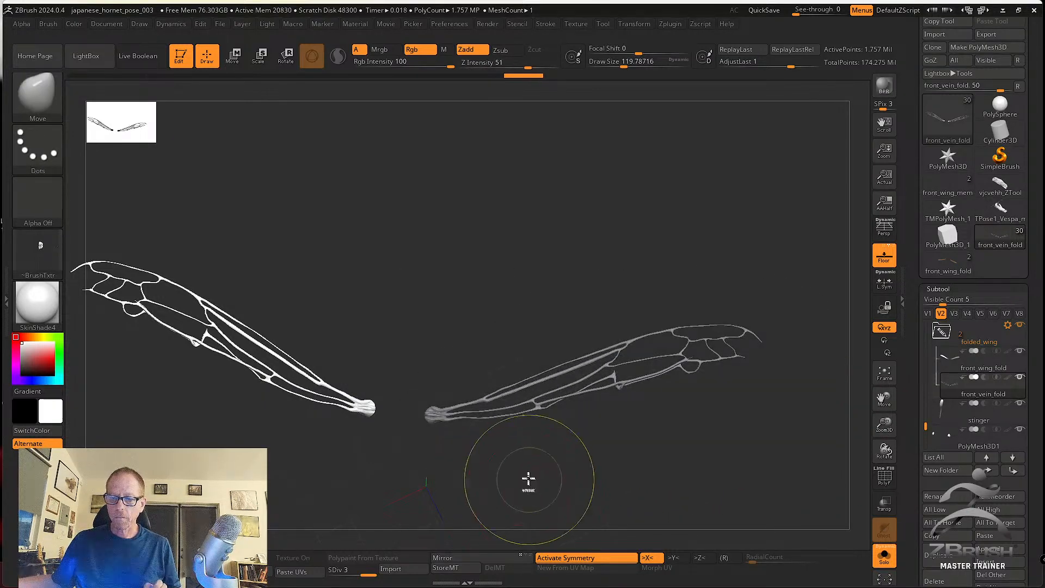
left_click(528, 479, "ctrl")
key("x")
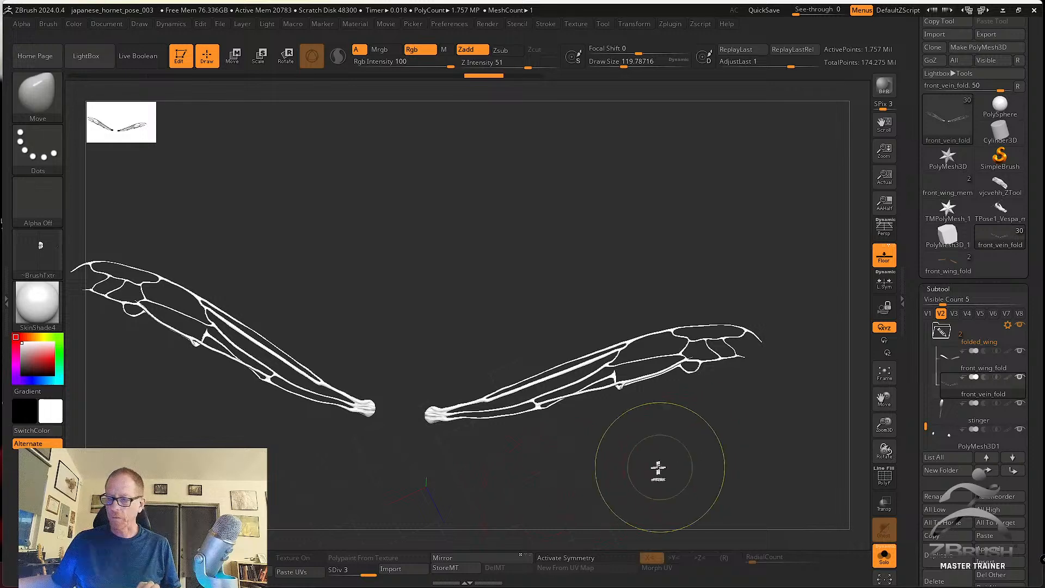
mouse_move(658, 469)
left_mouse_down("ctrl")
mouse_move(696, 305)
mouse_move(408, 373)
mouse_move(427, 485)
mouse_move(626, 468)
left_mouse_up("ctrl")
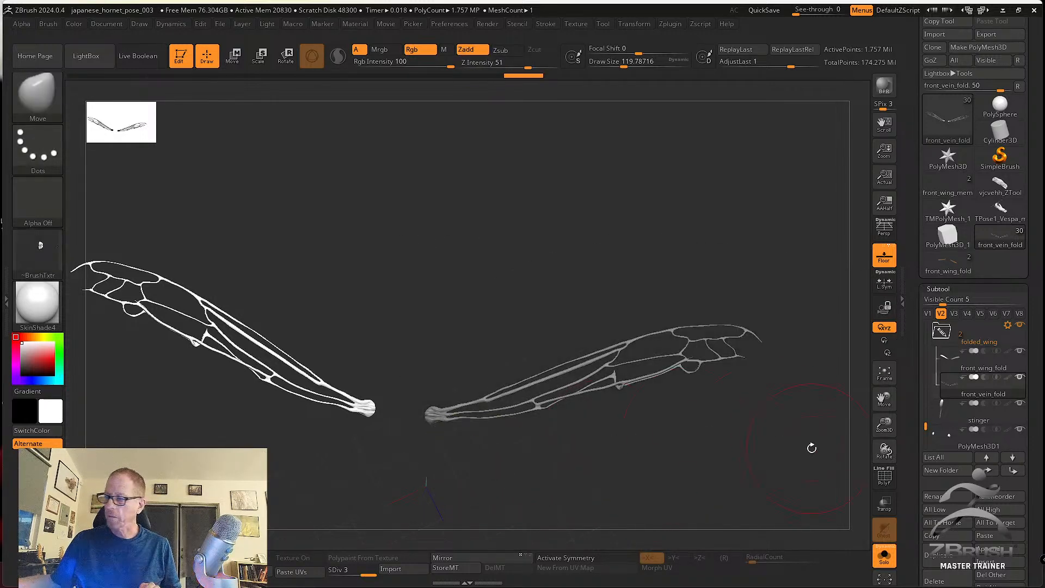
Return to front_wing_fold, turn off its symmetry, and clear the stray mask at the left-hand wing's base.
left_click(987, 370)
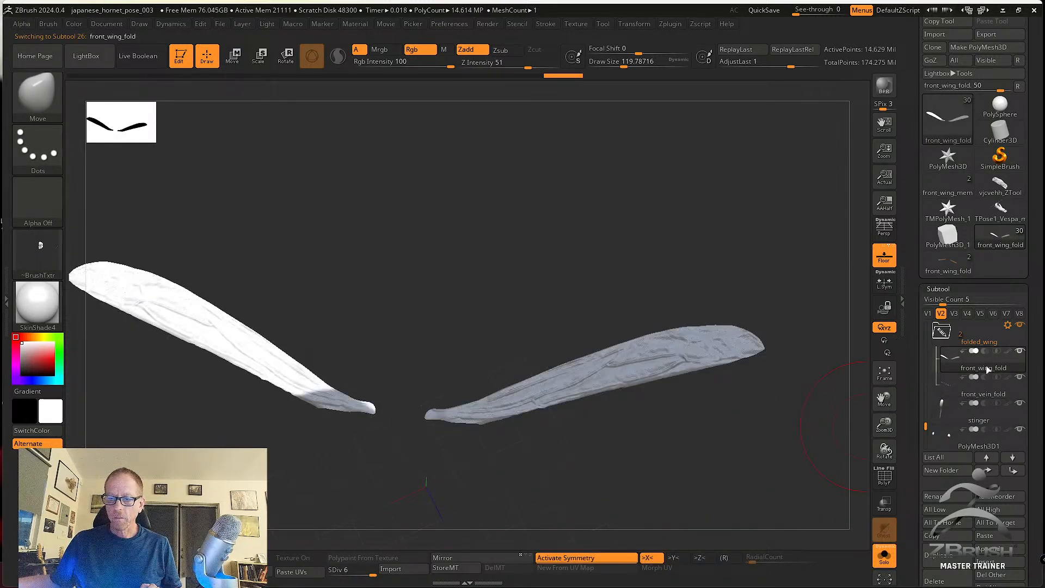
mouse_move(375, 448)
left_mouse_down("ctrl+alt")
mouse_move(317, 328)
mouse_move(280, 462)
mouse_move(327, 465)
left_mouse_up("ctrl+alt")
left_click(586, 558)
mouse_move(620, 479)
left_mouse_down("ctrl")
mouse_move(851, 345)
mouse_move(374, 439)
mouse_move(397, 477)
mouse_move(787, 469)
left_mouse_up("ctrl")
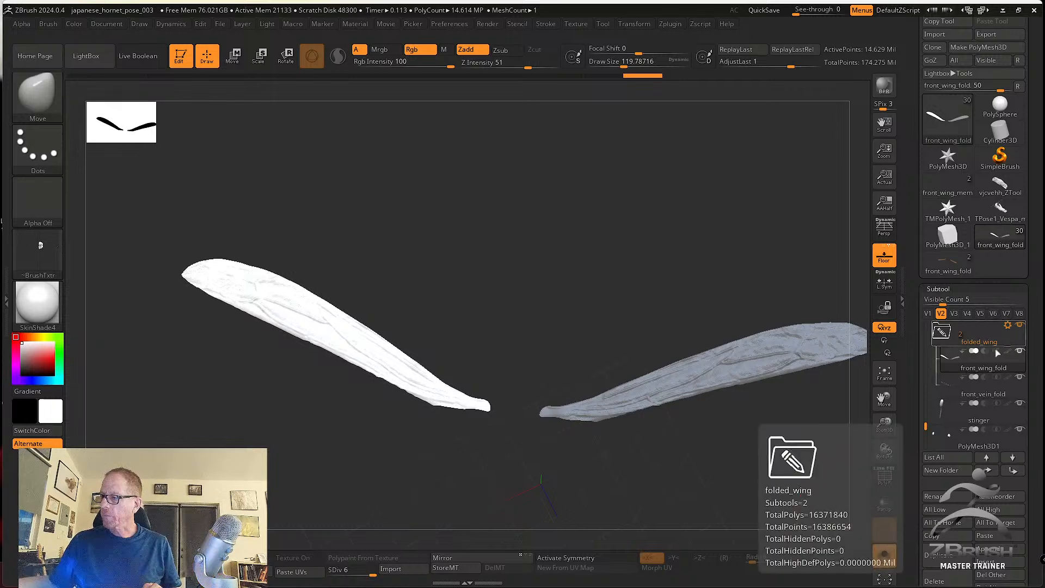
Start a Transpose Set on the folded_wing folder and place the gizmo pivot at the left-hand wing's base.
left_click(1010, 327)
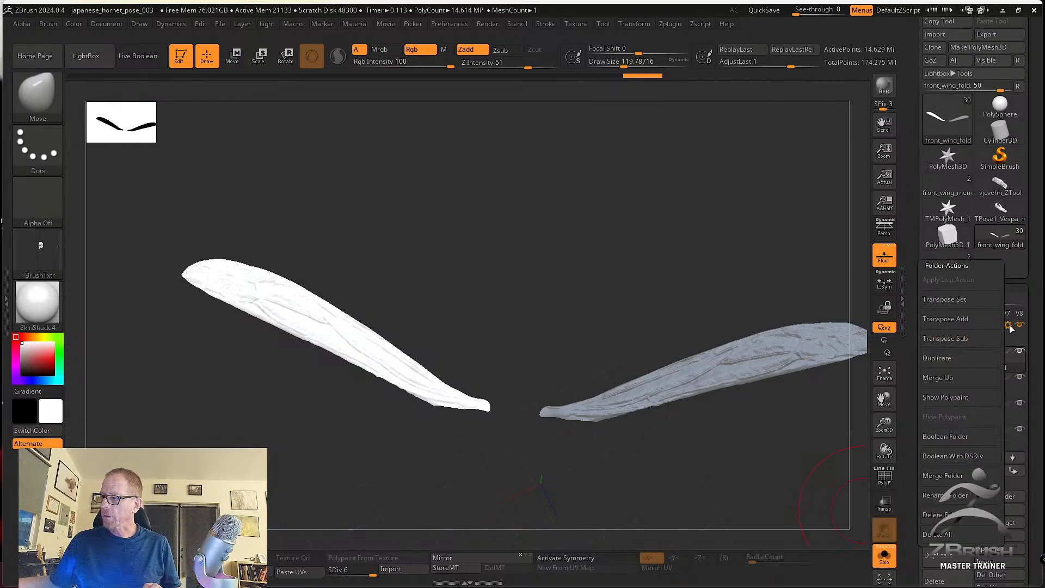
left_click(958, 299)
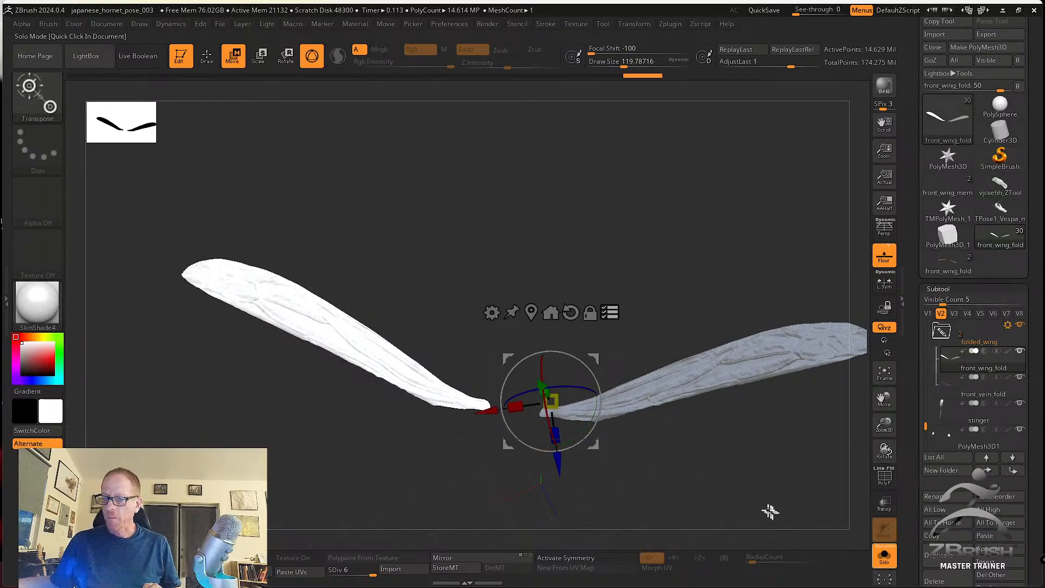
left_click_drag(720, 485, 747, 508)
left_click_drag(597, 448, 456, 454, "alt")
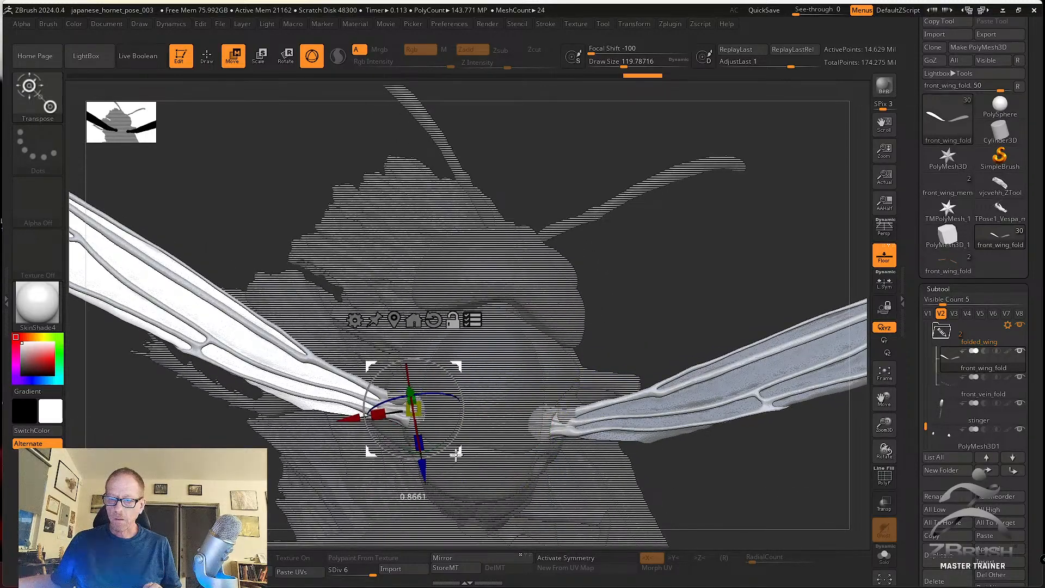
left_click_drag(735, 497, 544, 310)
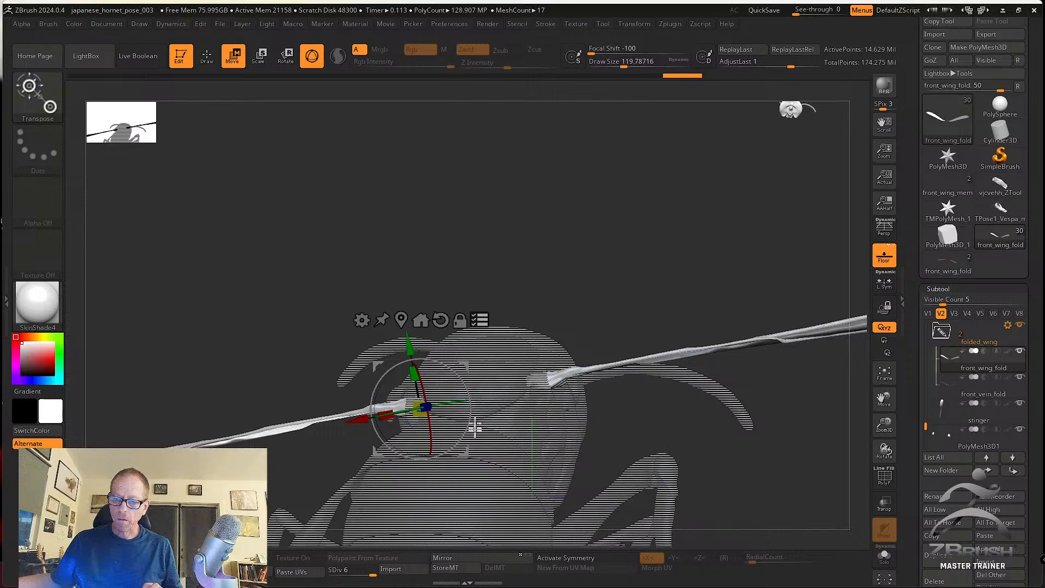
left_click_drag(377, 363, 370, 364)
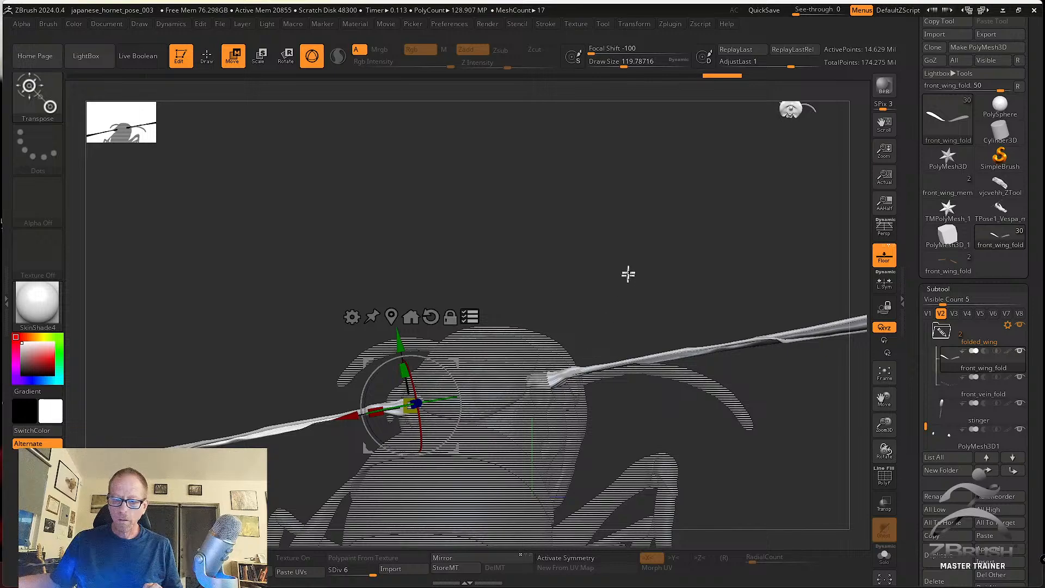
Rotate the unmasked left-hand wing backward about its base so it folds along the body.
left_click_drag(628, 273, 644, 405)
left_click_drag(758, 401, 766, 351, "alt")
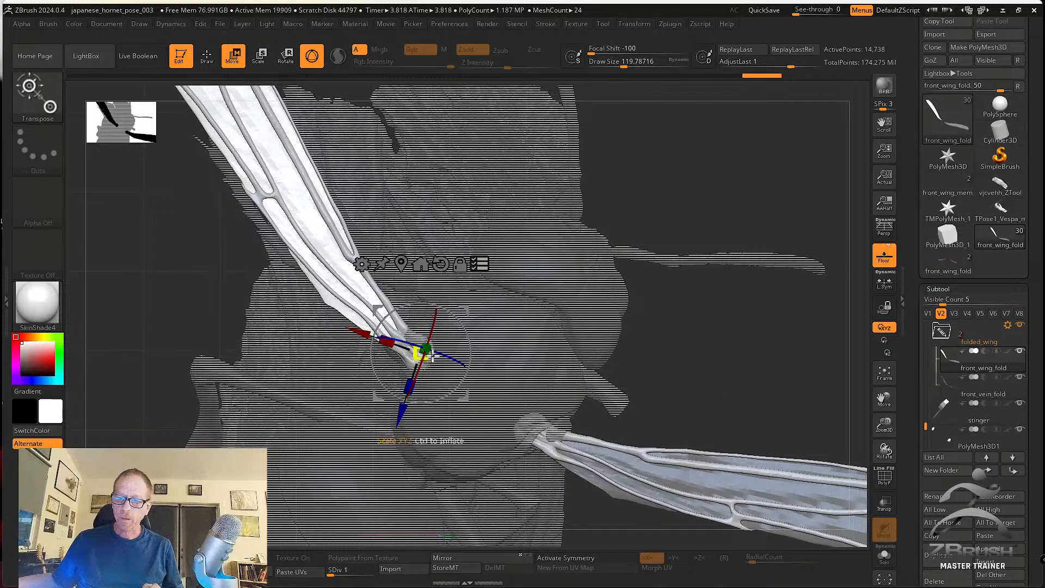
left_click_drag(472, 341, 406, 300)
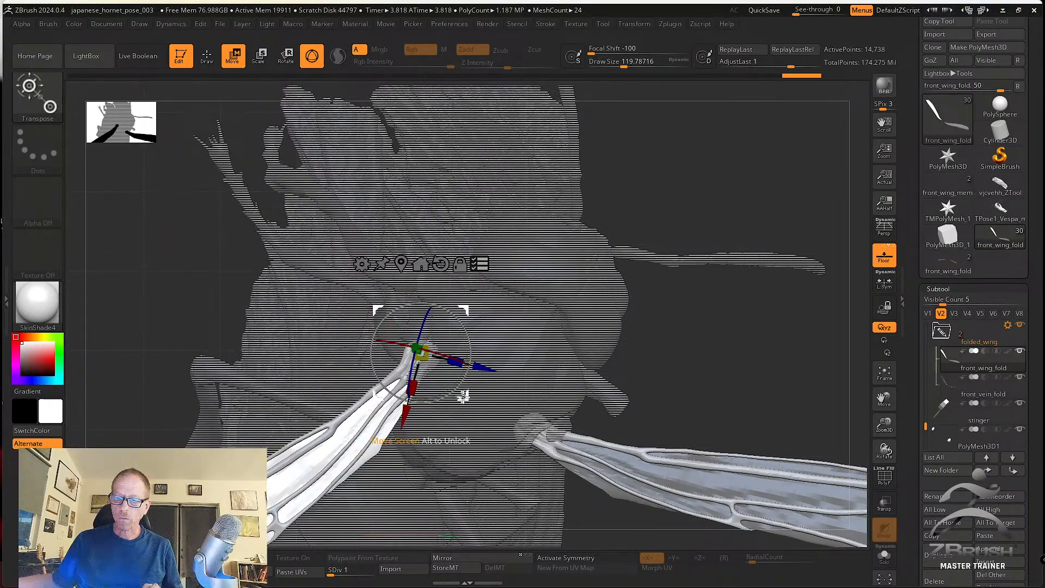
Fit the left-hand wing's root into the thorax with small moves and rotations, checking it from several angles.
left_click_drag(478, 377, 543, 368)
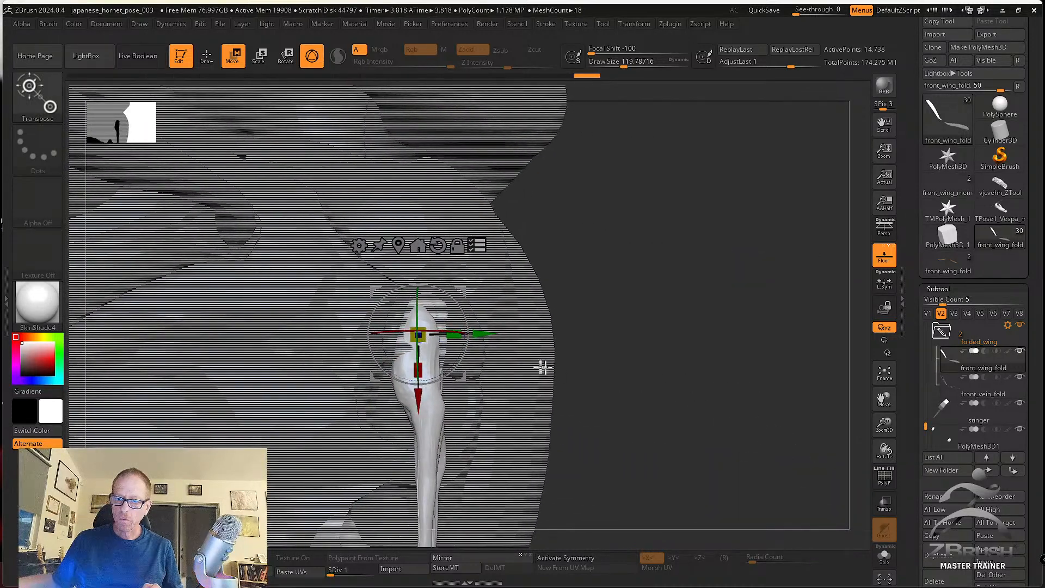
left_click_drag(462, 379, 720, 413)
left_click_drag(468, 377, 464, 383)
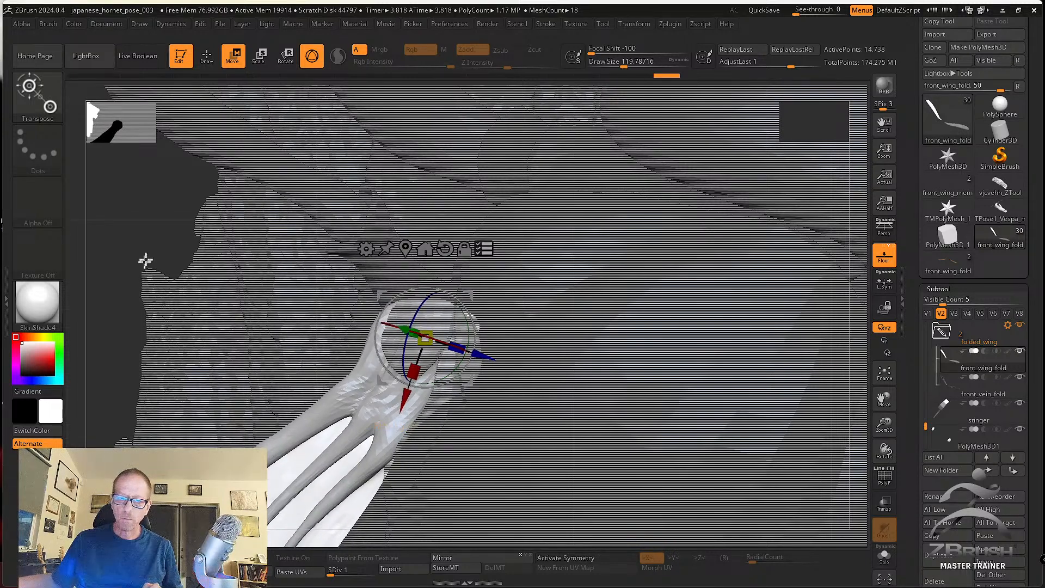
left_click_drag(145, 261, 403, 278)
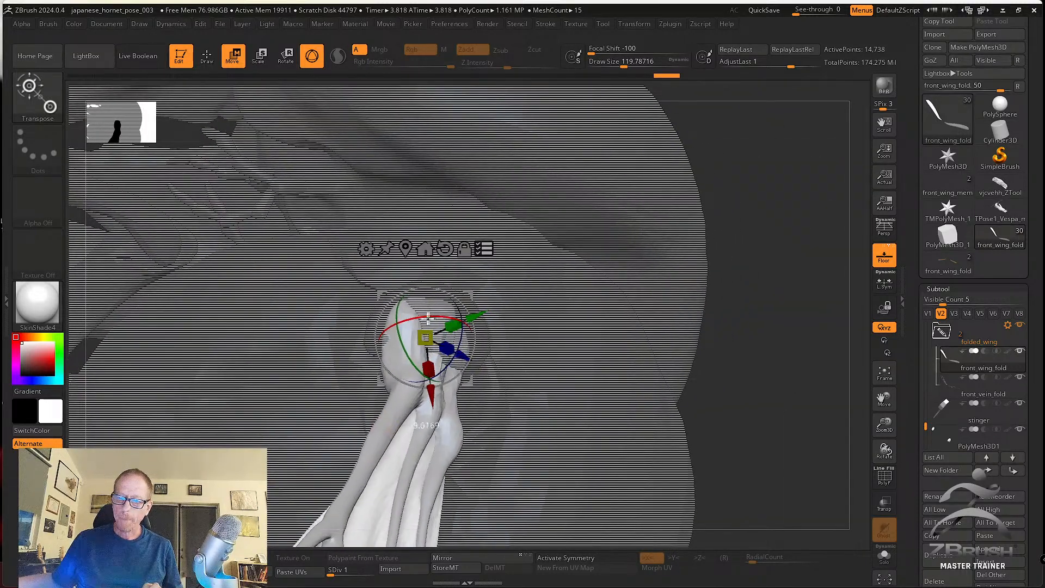
left_click_drag(804, 380, 606, 377)
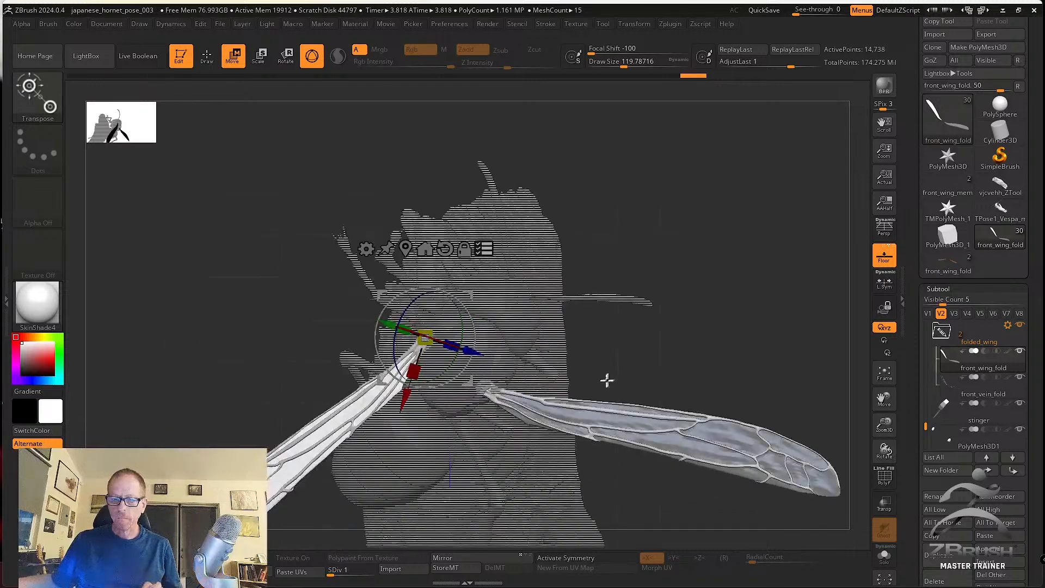
Fine-tune the left-hand wing's rotation and invert the front_wing_fold mask to free the opposite wing.
left_click_drag(679, 521, 636, 396)
left_click_drag(370, 218, 414, 224)
left_click_drag(587, 289, 659, 332)
left_click_drag(426, 229, 424, 235)
left_click_drag(648, 296, 660, 323)
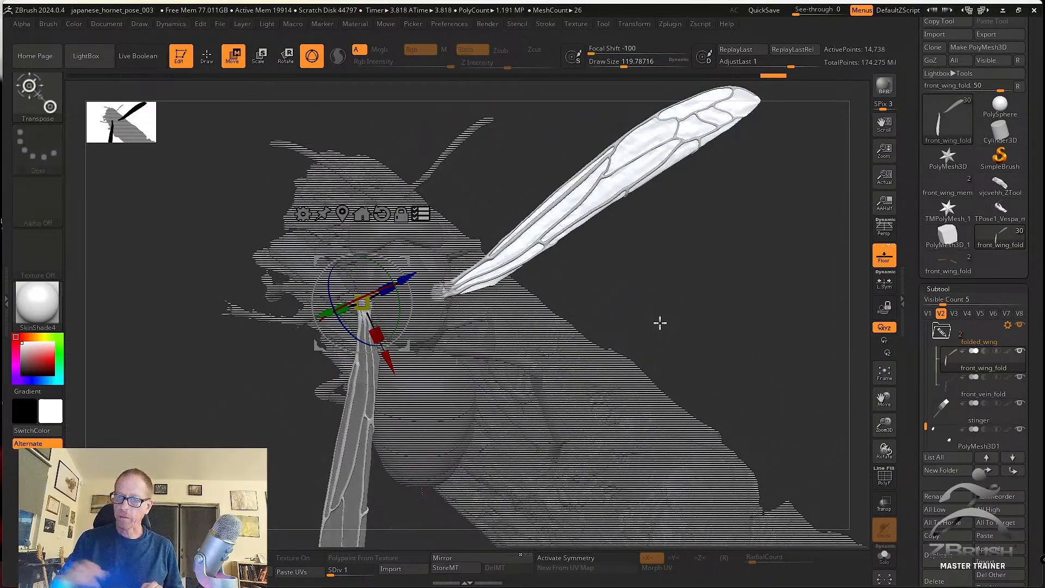
Select front_vein_fold, invert its mask, and reposition the gizmo pivot at the right-hand wing's base.
left_click(958, 391)
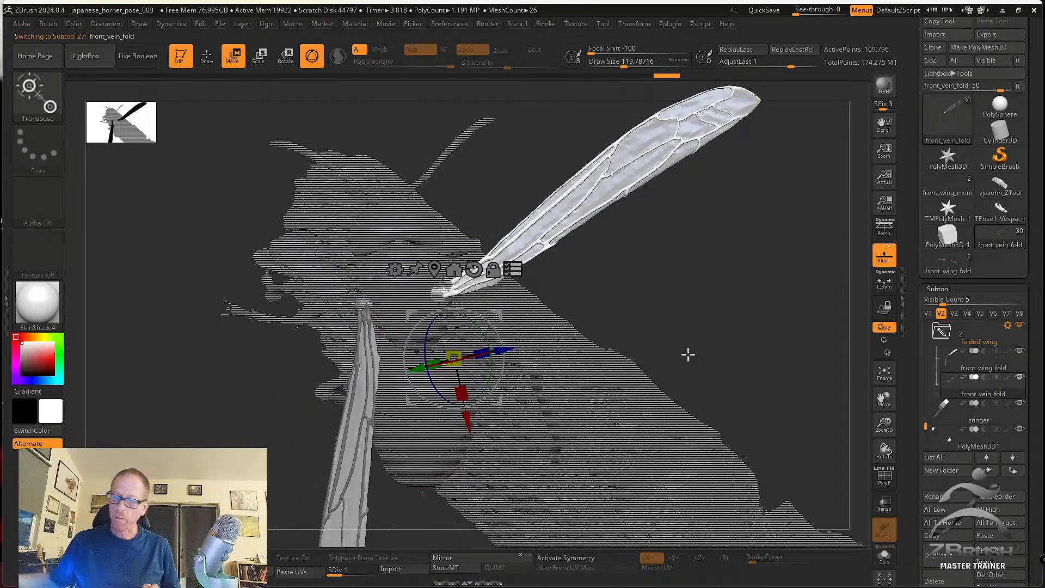
left_click_drag(499, 401, 483, 335, "alt")
left_click_drag(669, 299, 697, 324, "alt")
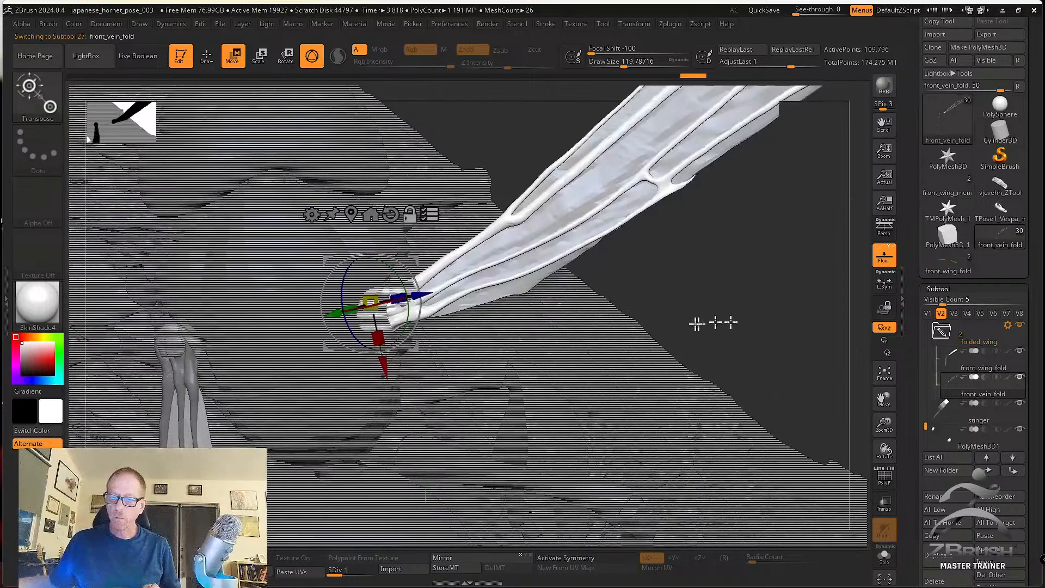
left_click_drag(763, 298, 653, 313)
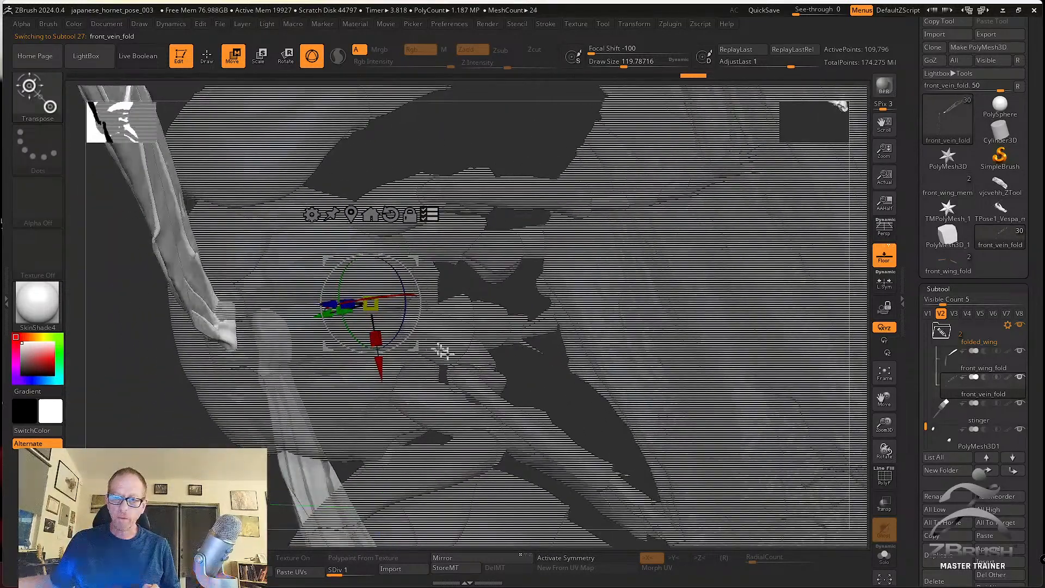
left_click_drag(416, 345, 276, 371, "alt")
left_click_drag(134, 411, 238, 386)
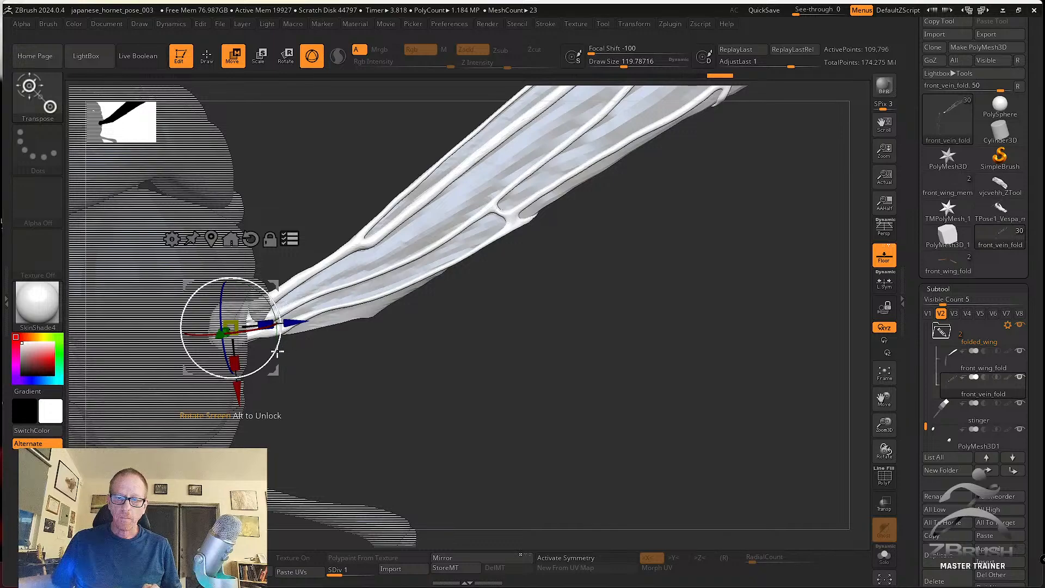
Rotate the right-hand wing and its veins backward about the base so they fold along the body.
mouse_move(277, 352)
left_mouse_down()
mouse_move(243, 385)
mouse_move(276, 374)
mouse_move(298, 298)
mouse_move(361, 329)
mouse_move(287, 315)
mouse_move(277, 353)
mouse_move(291, 356)
left_mouse_up()
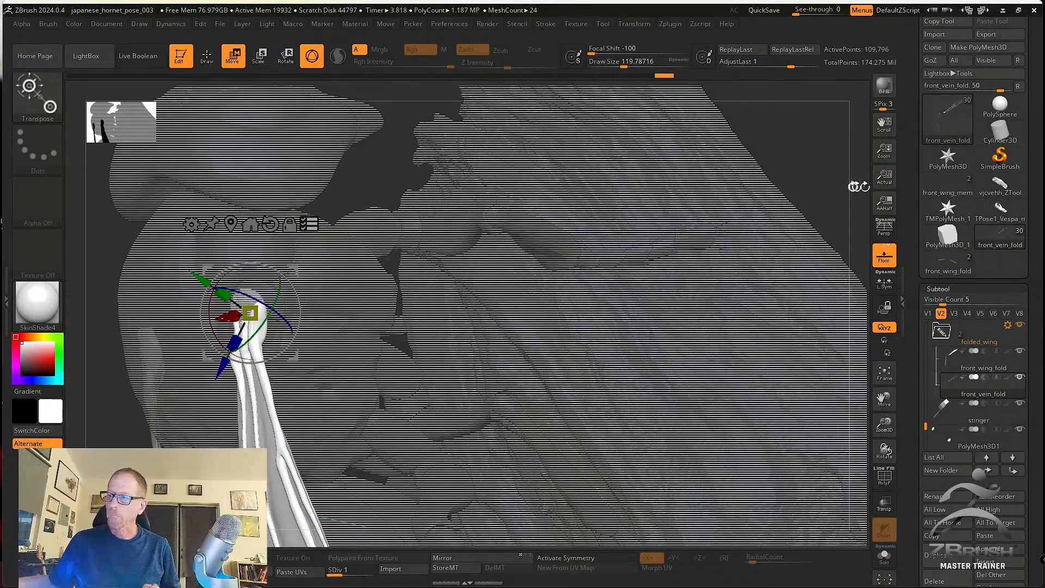
left_click_drag(816, 181, 621, 194)
left_click_drag(620, 375, 677, 457)
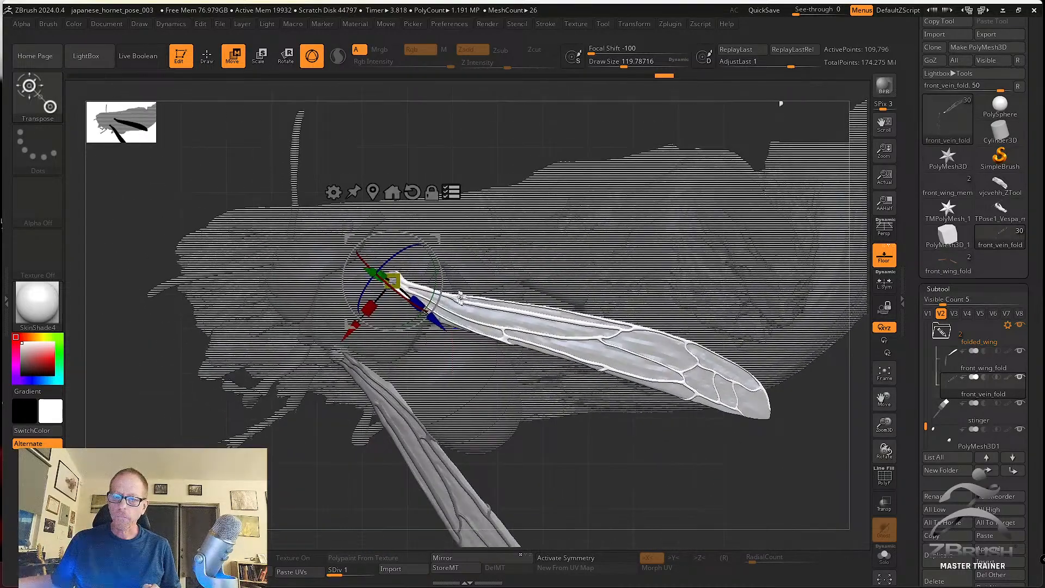
left_click_drag(442, 296, 440, 300)
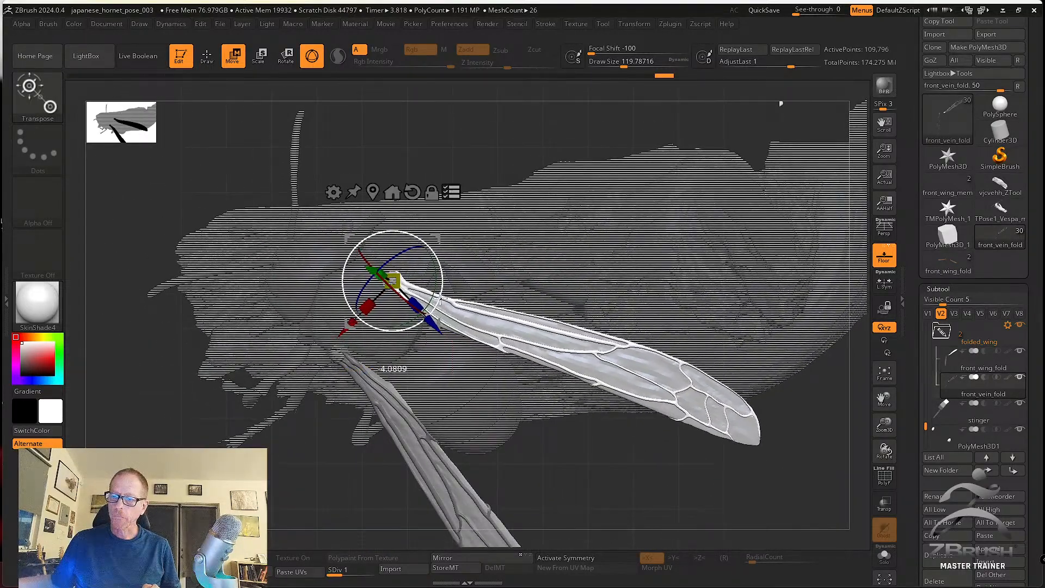
Refine the right-hand wing's tilt and twist with small rotations around the gizmo's axes.
left_click_drag(571, 488, 517, 403)
left_click_drag(419, 297, 421, 291)
left_click_drag(401, 241, 399, 248)
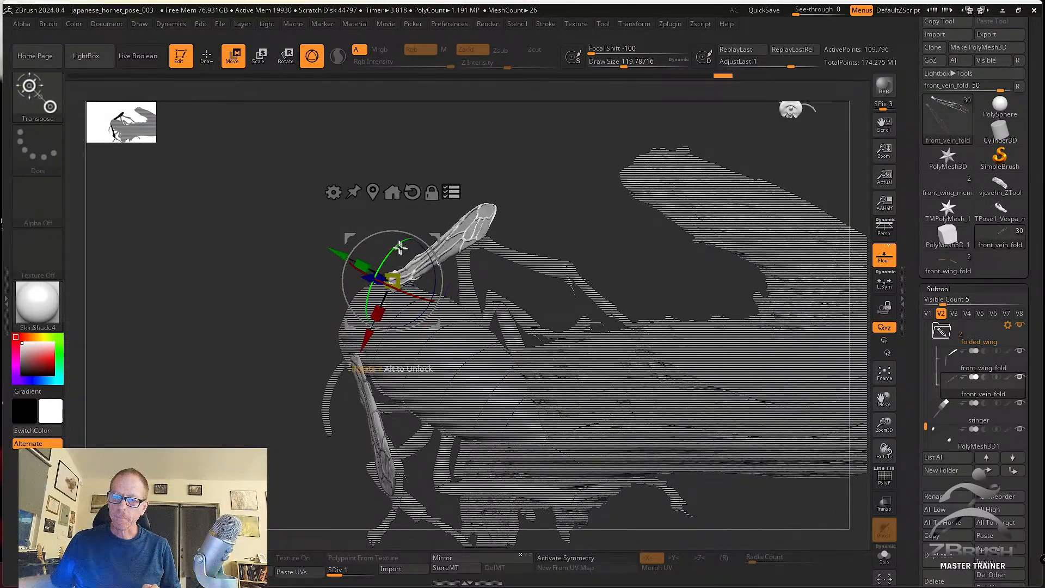
left_click_drag(412, 294, 413, 295)
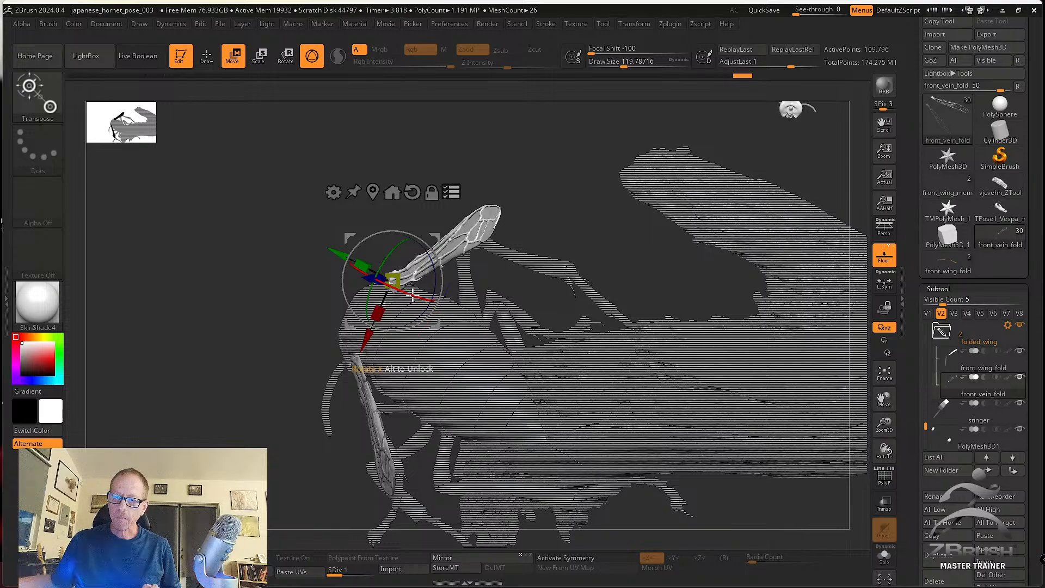
left_click_drag(570, 182, 853, 324)
left_click_drag(698, 232, 640, 273)
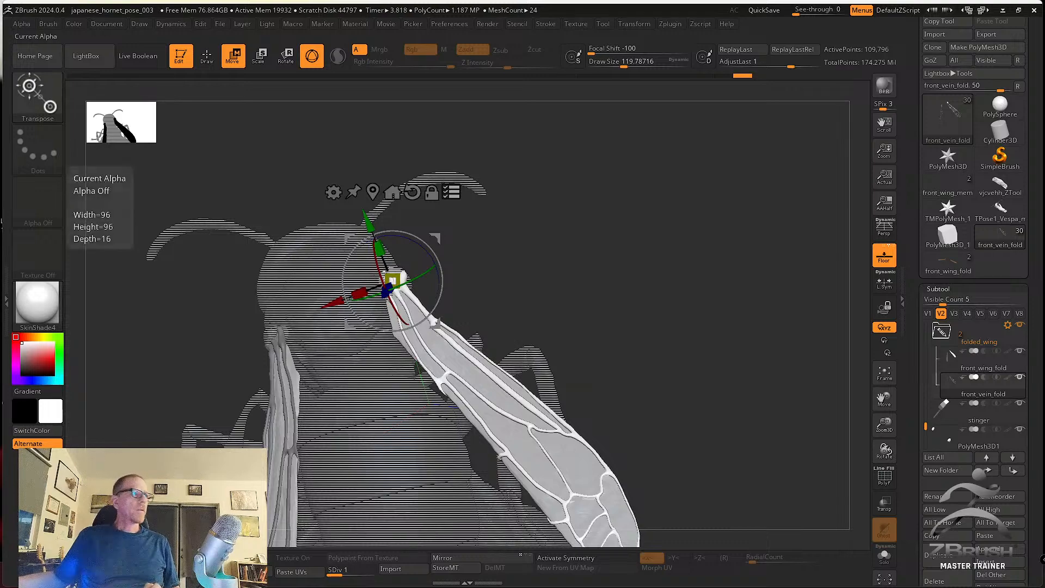
Bring up the hornet reference image board, frame the folded-wing photos, and place the board beside the model.
right_click_drag(0, 213, 462, 224)
scroll(447, 267, "down", 4)
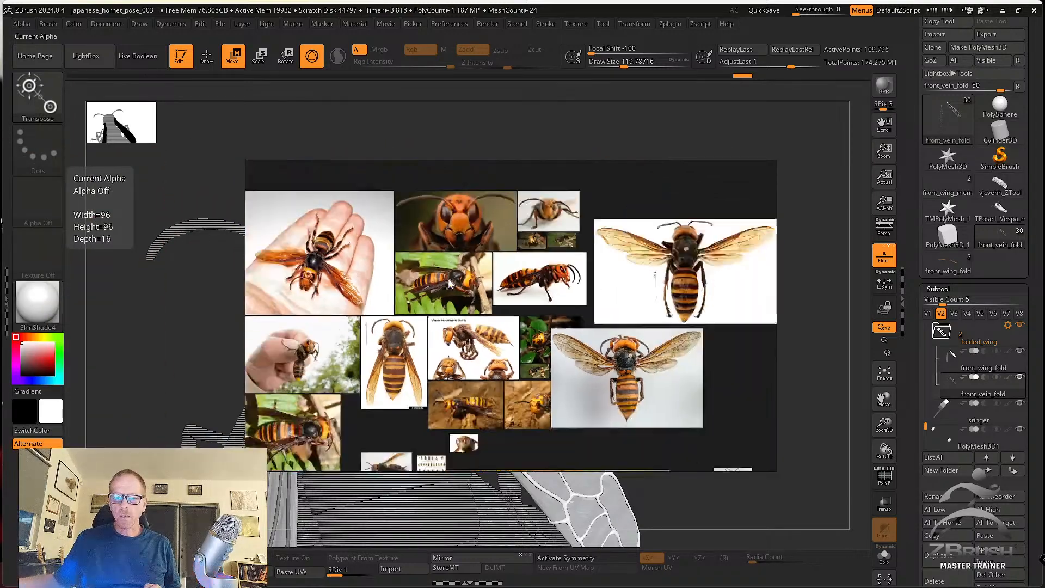
scroll(418, 306, "up", 4)
right_click_drag(396, 333, 691, 217)
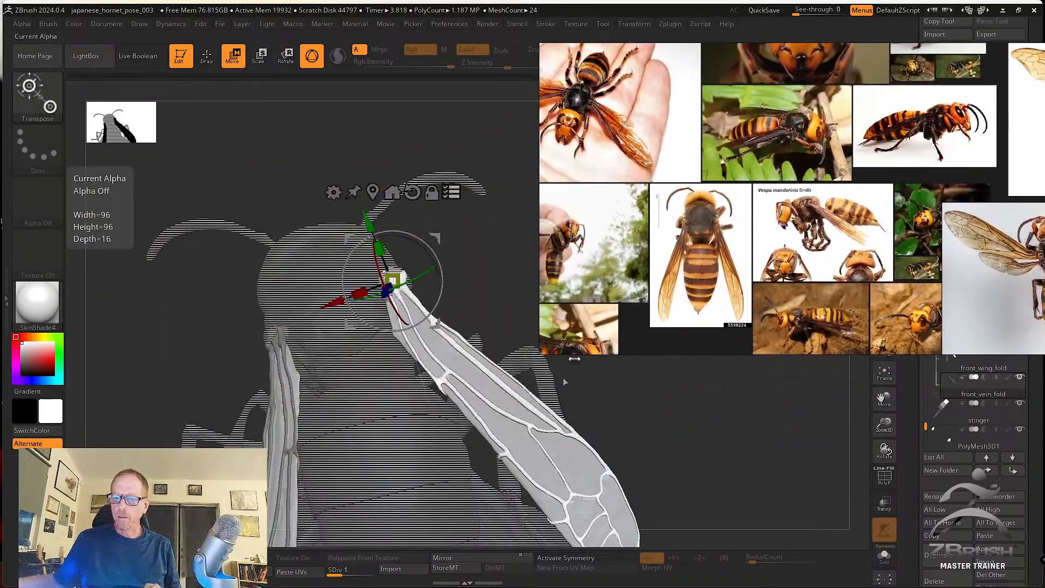
Adjust the right-hand wing's angle at its base to match the folded-wing reference photos.
left_click_drag(635, 453, 473, 304, "alt")
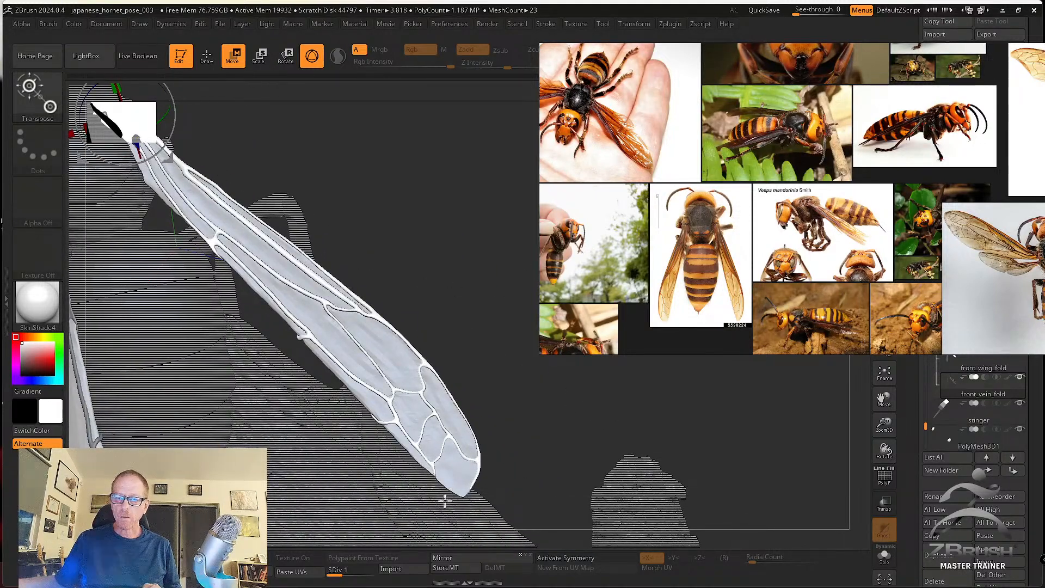
left_click_drag(532, 442, 393, 329)
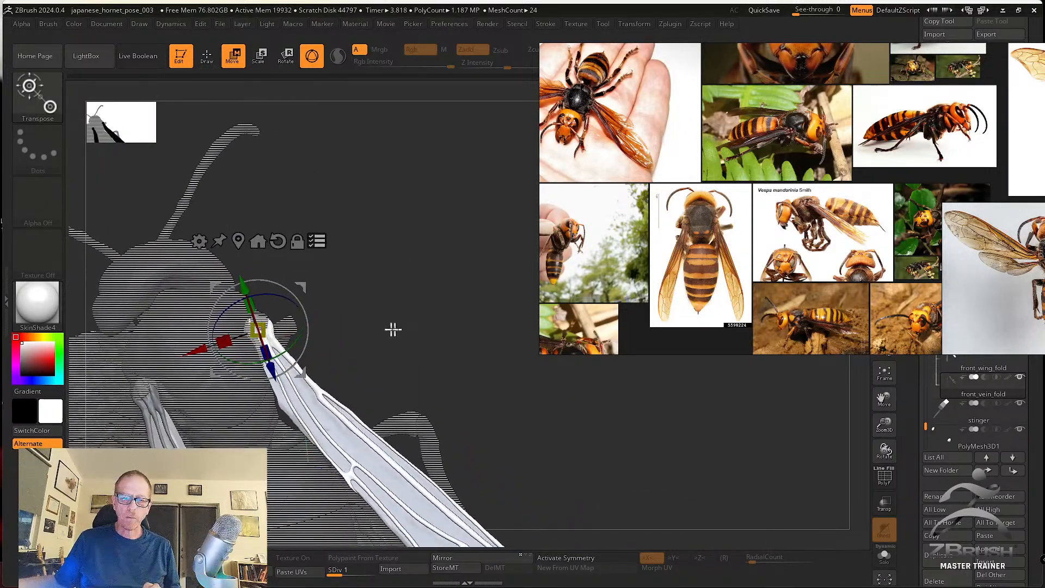
left_click_drag(300, 338, 342, 354)
left_click_drag(386, 251, 442, 249)
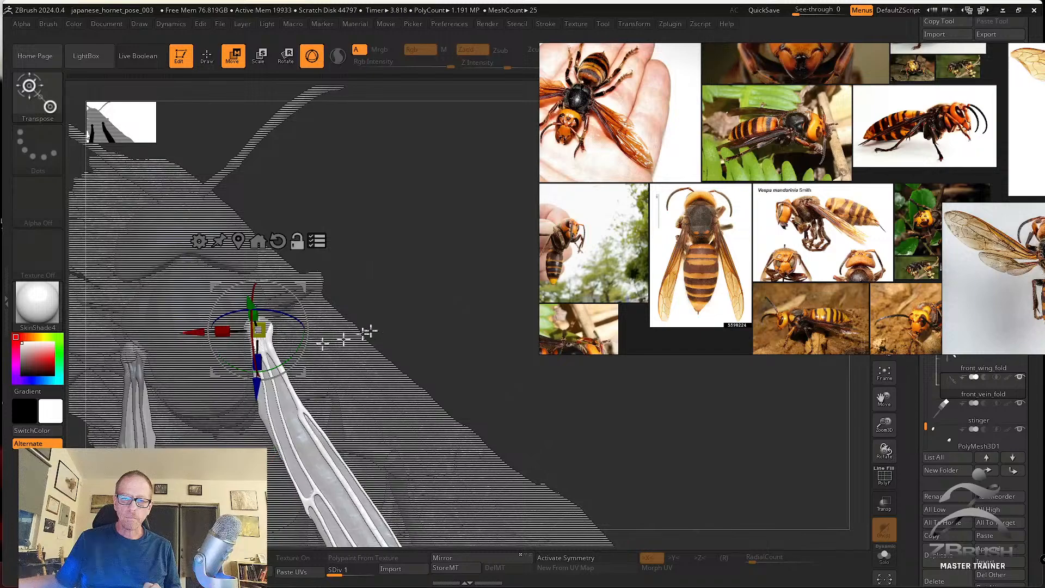
left_click_drag(345, 338, 420, 212)
left_click_drag(435, 365, 459, 378, "alt")
Check the side-view Vespa mandarinia reference photos and rotate the right-hand wing downward to match their folded angle.
middle_click_drag(761, 283, 790, 269)
scroll(743, 223, "up", 5)
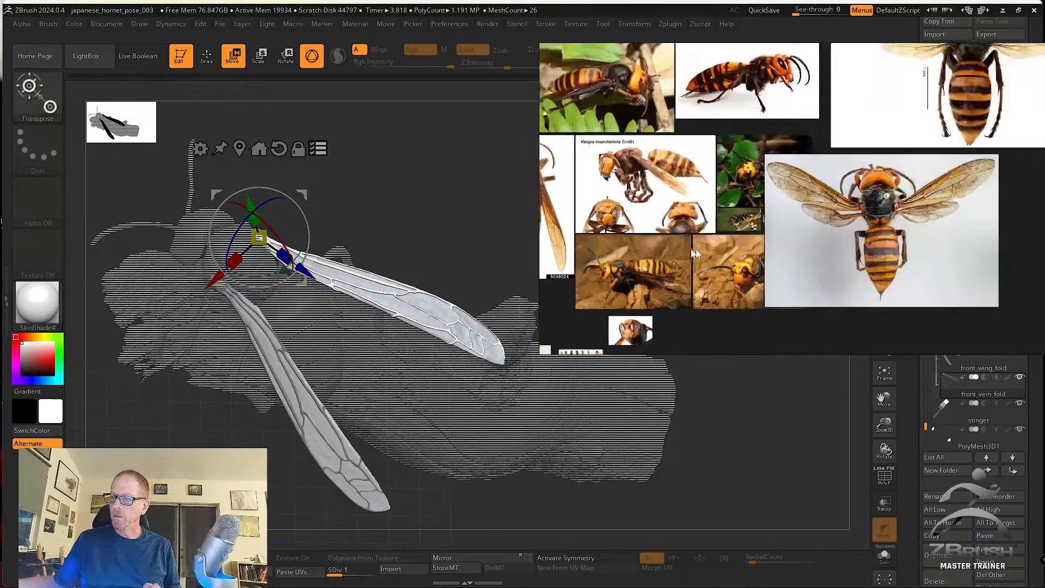
scroll(743, 223, "up", 2)
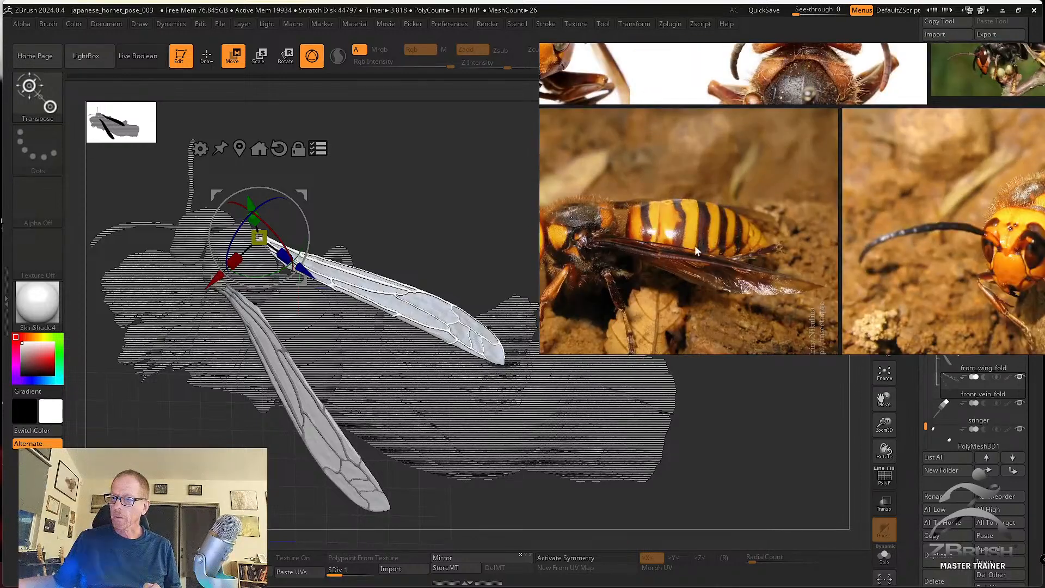
scroll(696, 249, "up", 3)
scroll(693, 234, "down", 5)
middle_click_drag(692, 193, 674, 324)
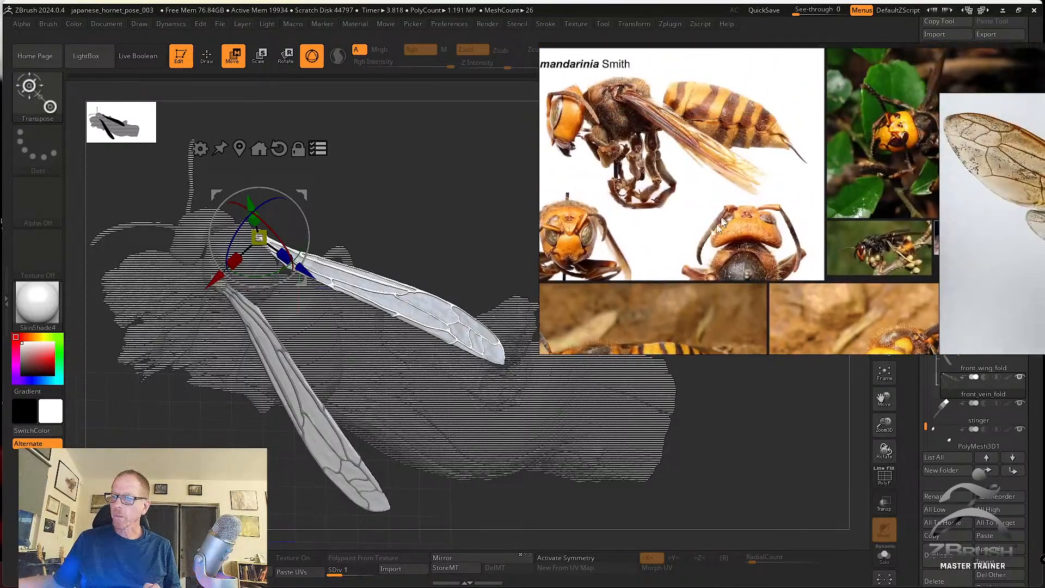
left_click_drag(442, 185, 499, 199)
left_click_drag(345, 283, 346, 296)
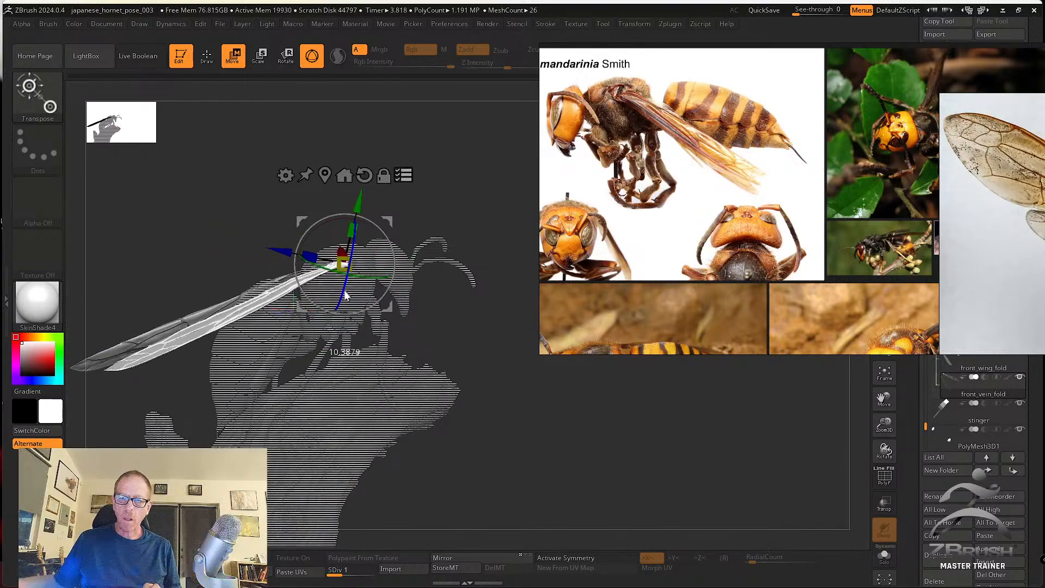
left_click_drag(374, 231, 367, 283)
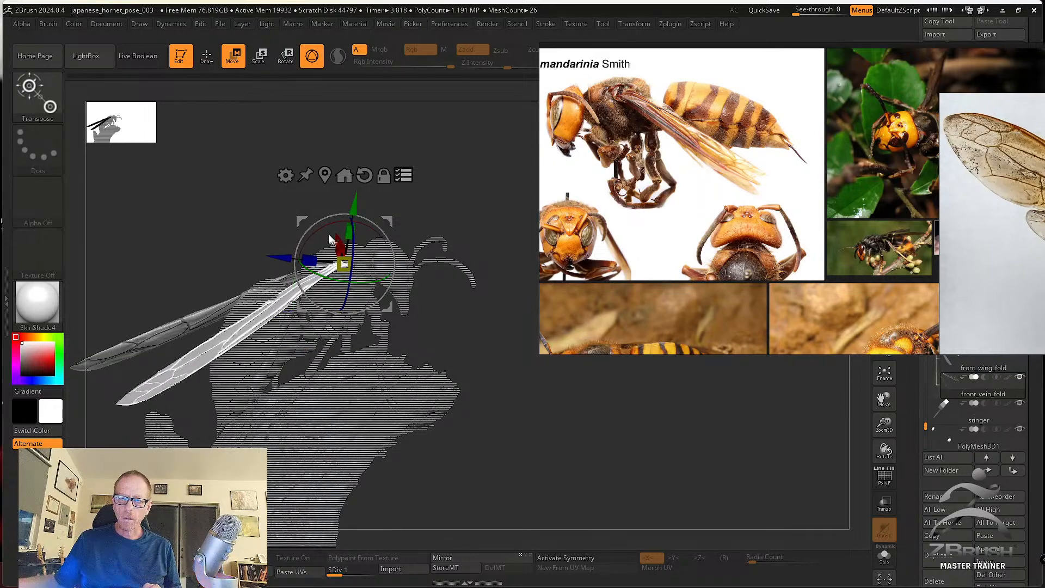
left_click_drag(324, 227, 326, 226)
Inspect the right-hand wing's attachment to the thorax up close and fine-tune its rotation with small turns around the gizmo's axes.
left_click_drag(461, 235, 445, 280)
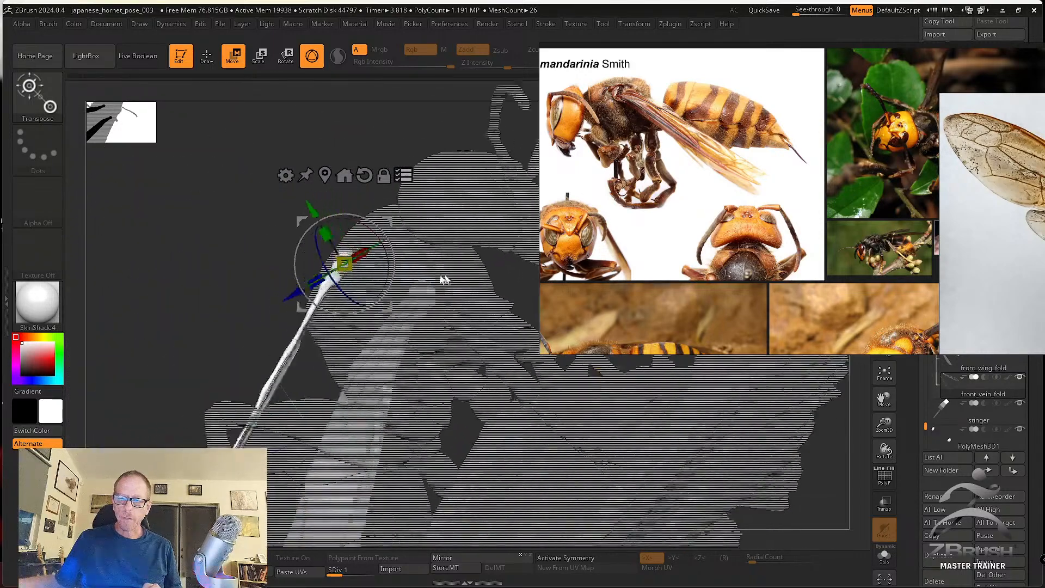
left_click_drag(228, 223, 369, 285)
left_click_drag(294, 267, 413, 313)
left_click_drag(544, 371, 624, 411)
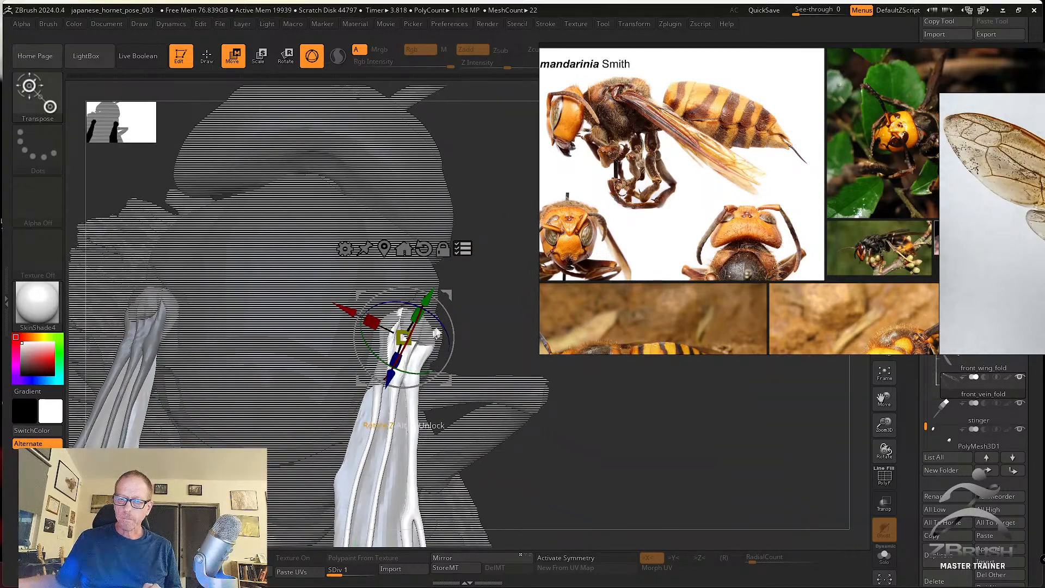
left_click_drag(416, 338, 418, 334)
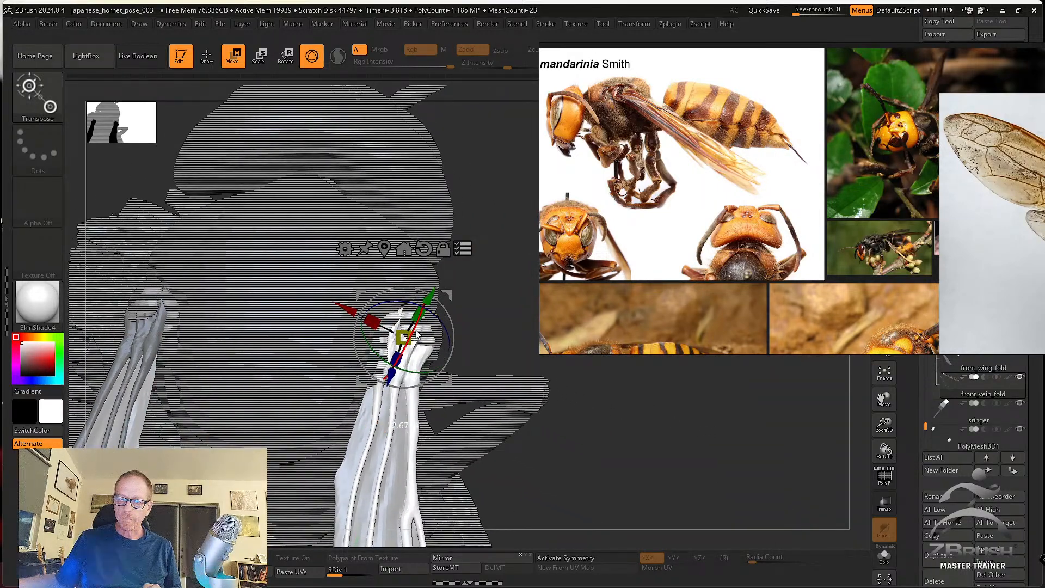
mouse_move(417, 369)
left_mouse_down()
mouse_move(412, 379)
mouse_move(421, 376)
left_mouse_up()
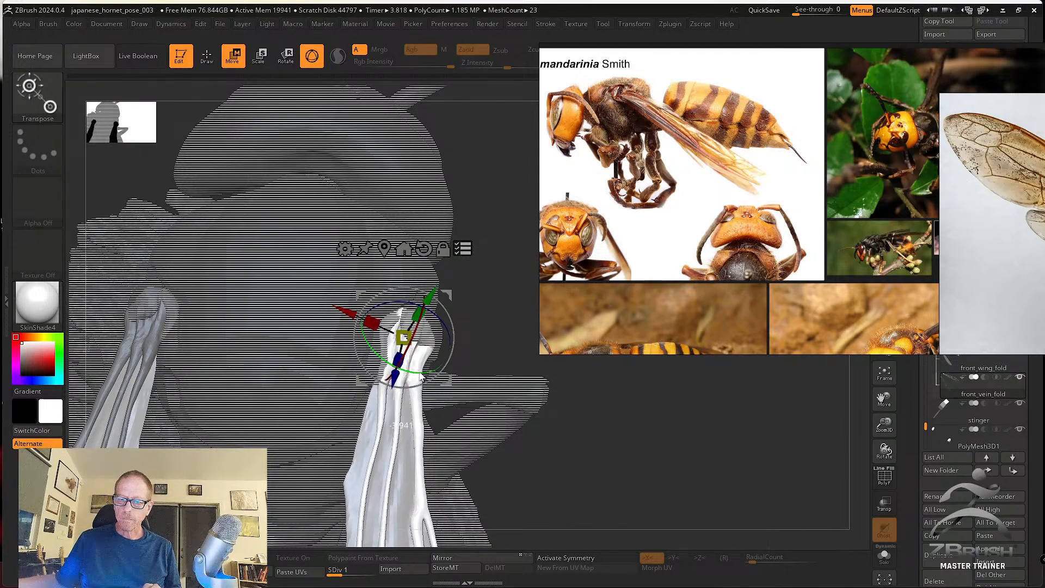
left_click_drag(615, 447, 575, 410)
mouse_move(433, 357)
left_mouse_down()
mouse_move(448, 321)
mouse_move(416, 320)
mouse_move(455, 341)
mouse_move(432, 360)
left_mouse_up()
mouse_move(602, 408)
left_mouse_down("alt")
mouse_move(209, 308)
mouse_move(609, 388)
mouse_move(536, 392)
mouse_move(638, 409)
mouse_move(598, 410)
left_mouse_up("alt")
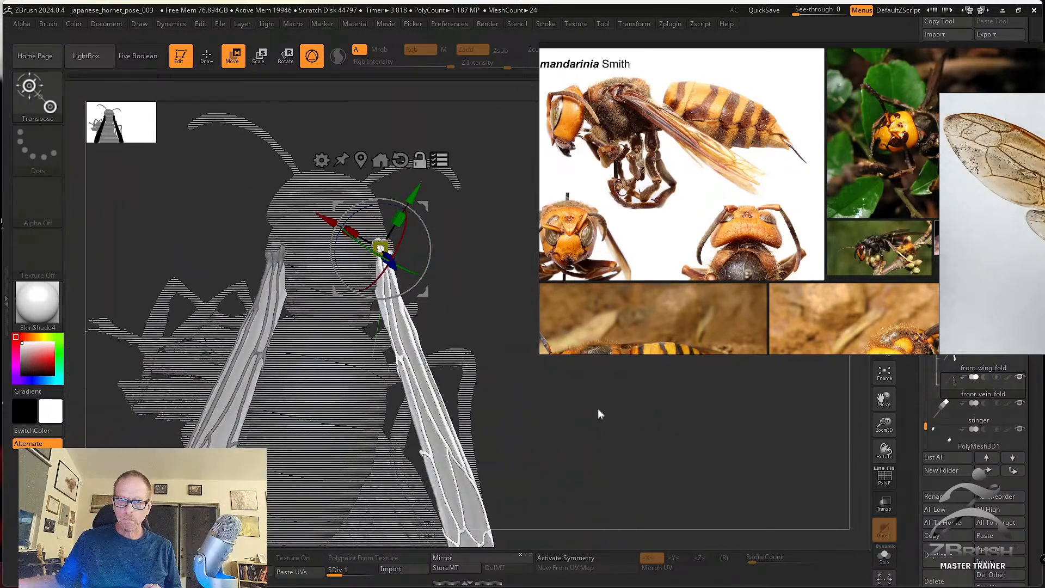
Invert the masks on the front_vein_fold and front_wing_fold subtools to free the left-hand wing.
left_click(544, 390, "ctrl")
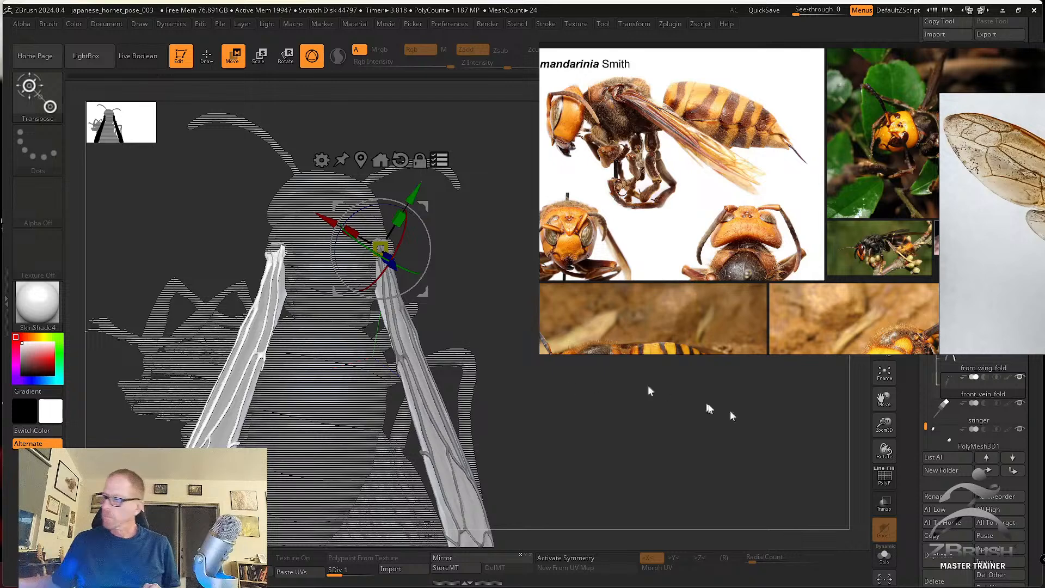
left_click(981, 368)
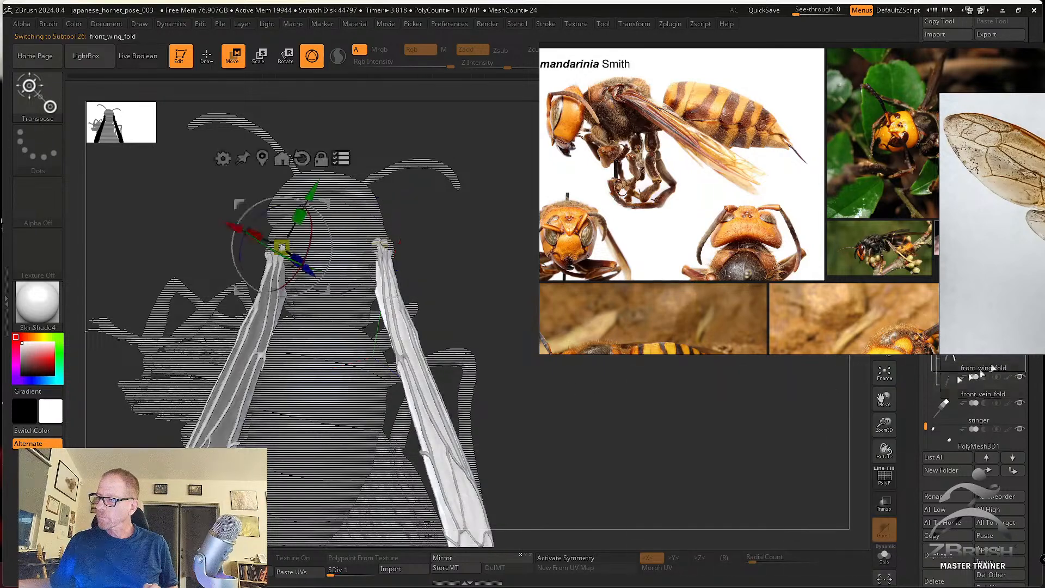
key("ctrl")
left_click(631, 431, "ctrl")
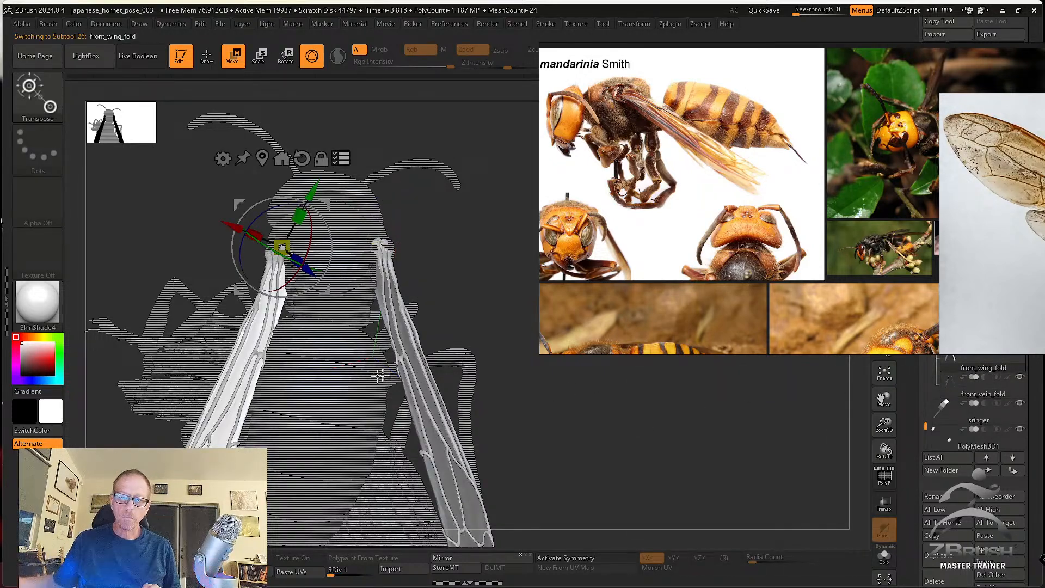
Rotate the left-hand wing and its veins slightly around the wing base to tilt the wing downward.
left_click_drag(265, 251, 276, 250)
left_click_drag(589, 451, 490, 378)
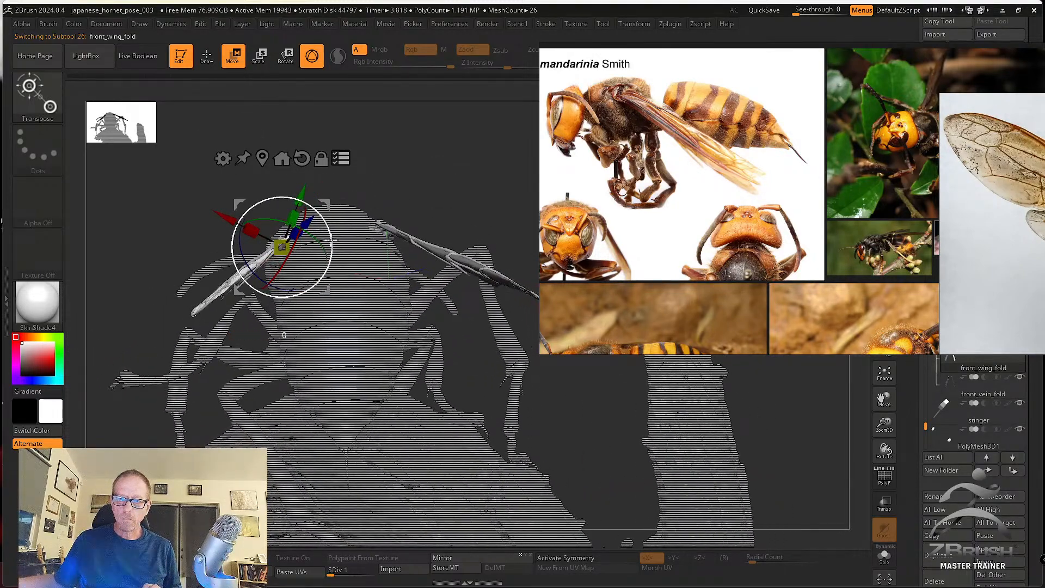
left_click_drag(329, 240, 329, 236)
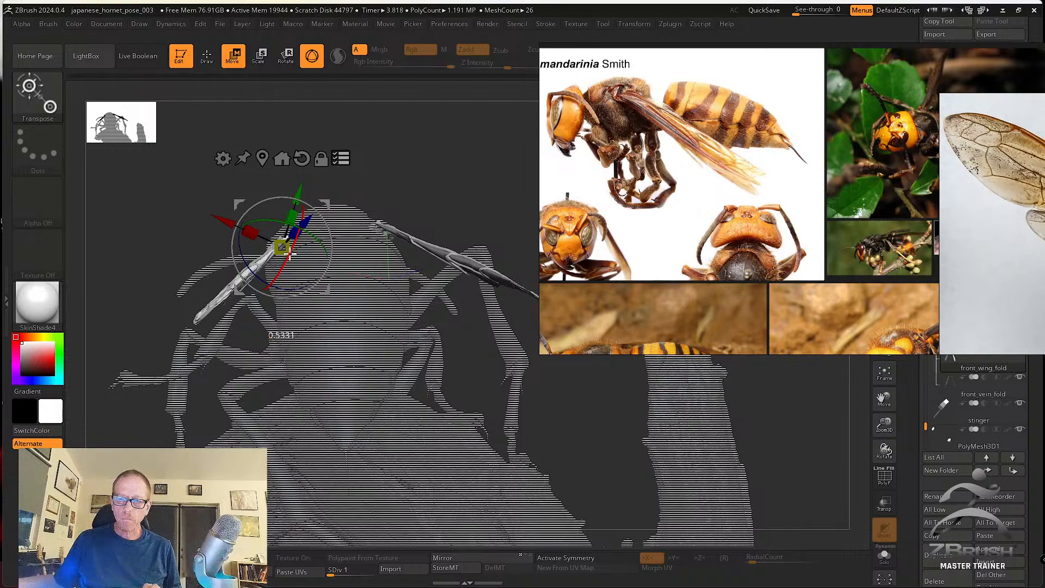
left_click(223, 160)
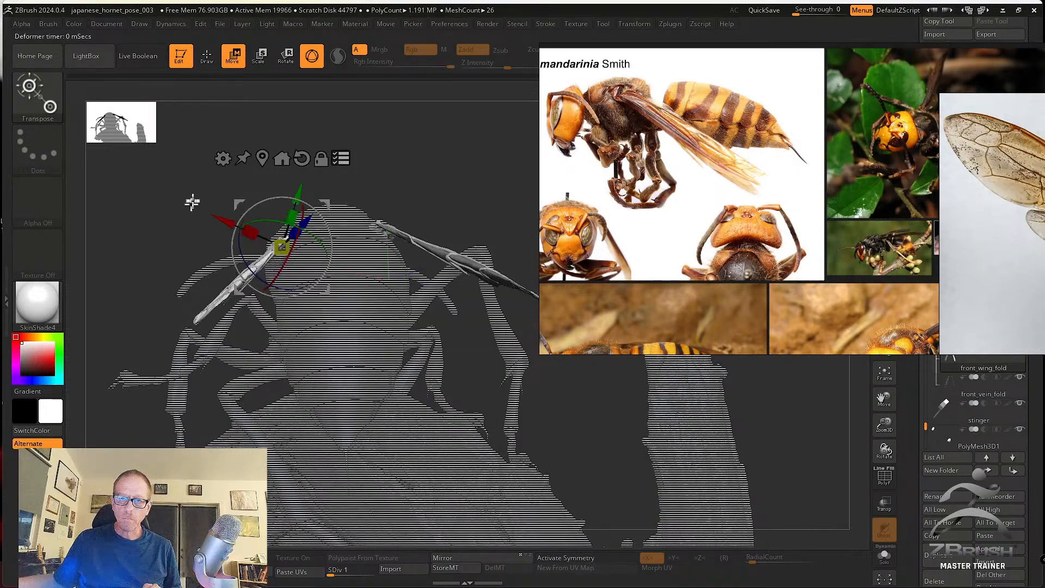
left_click_drag(191, 204, 212, 290)
left_click_drag(182, 240, 328, 291, "alt")
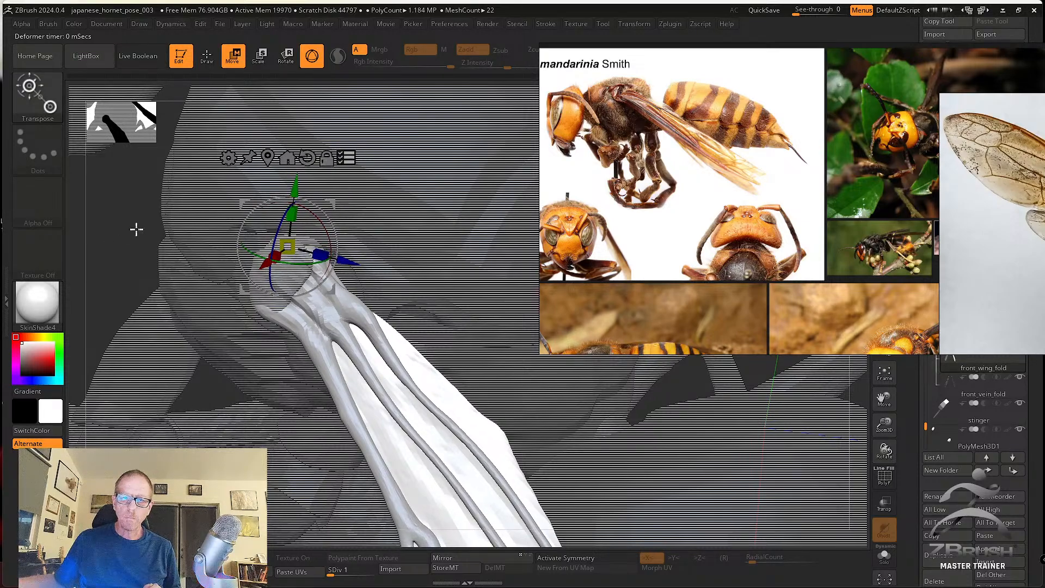
Save the project as the next incremental version.
left_click_drag(137, 229, 158, 245)
left_click_drag(728, 448, 494, 313, "alt")
left_click(219, 23)
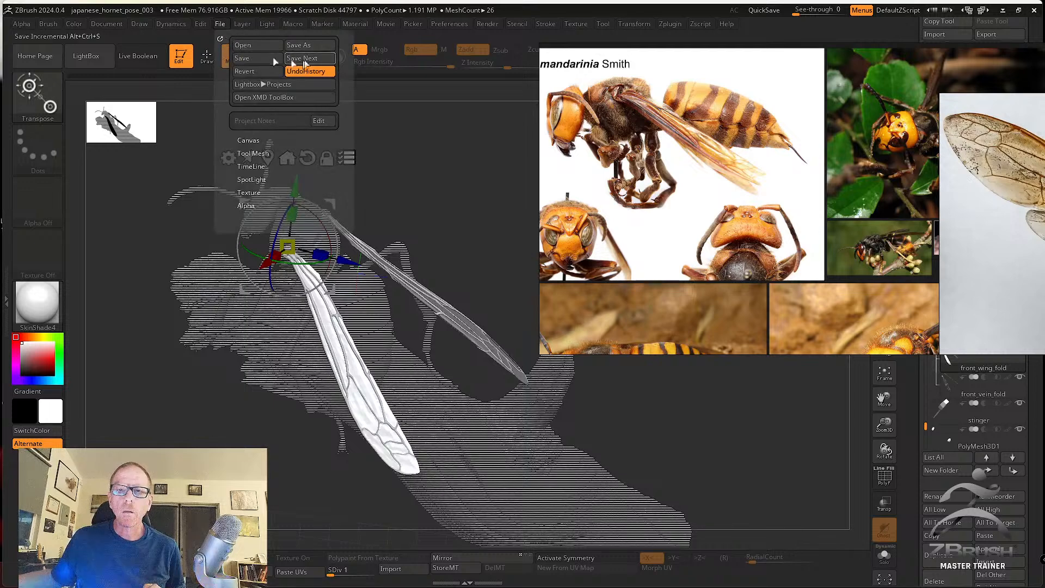
left_click(310, 62)
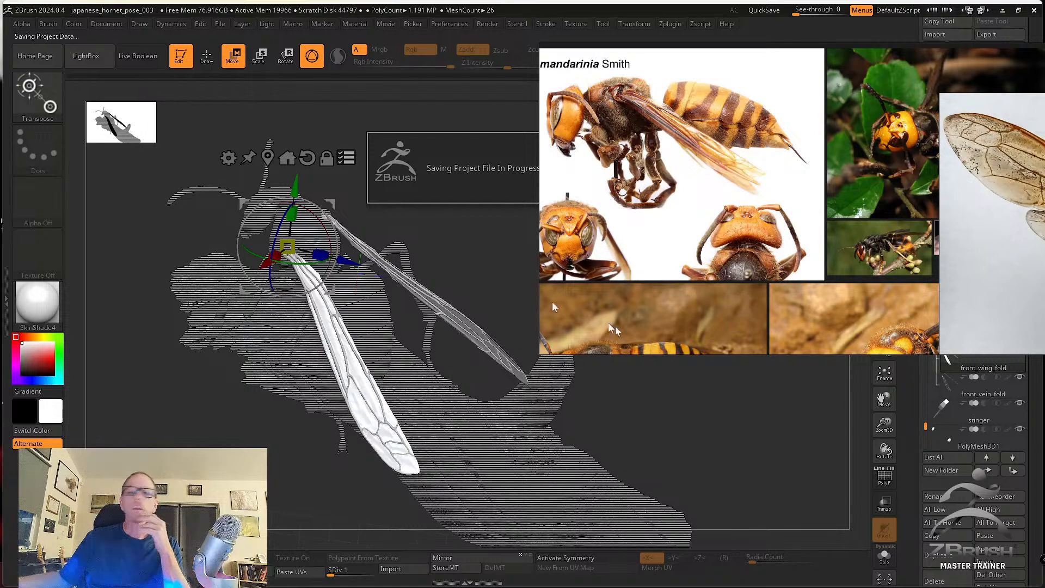
Bring the reference board to the middle of the screen and shift the detached-wing photo off the neighbouring hornet photos.
right_click_drag(734, 283, 384, 342)
scroll(501, 301, "down", 2)
scroll(544, 234, "up", 1)
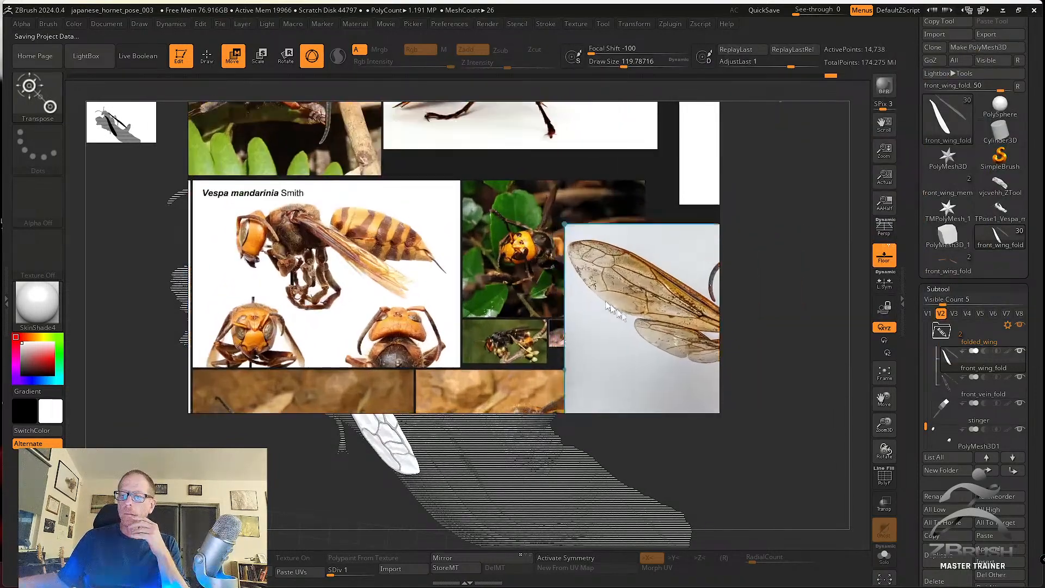
left_click_drag(610, 304, 712, 354)
Examine the folded wings and their attachment in the photos of hornets on leaves, on a twig and in a hand.
scroll(593, 305, "up", 6)
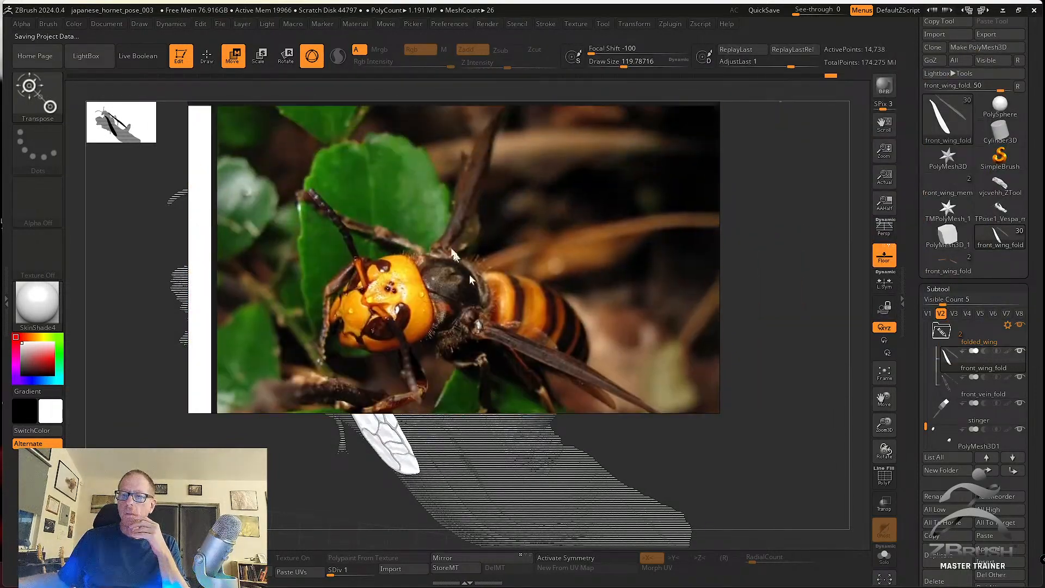
scroll(471, 297, "down", 5)
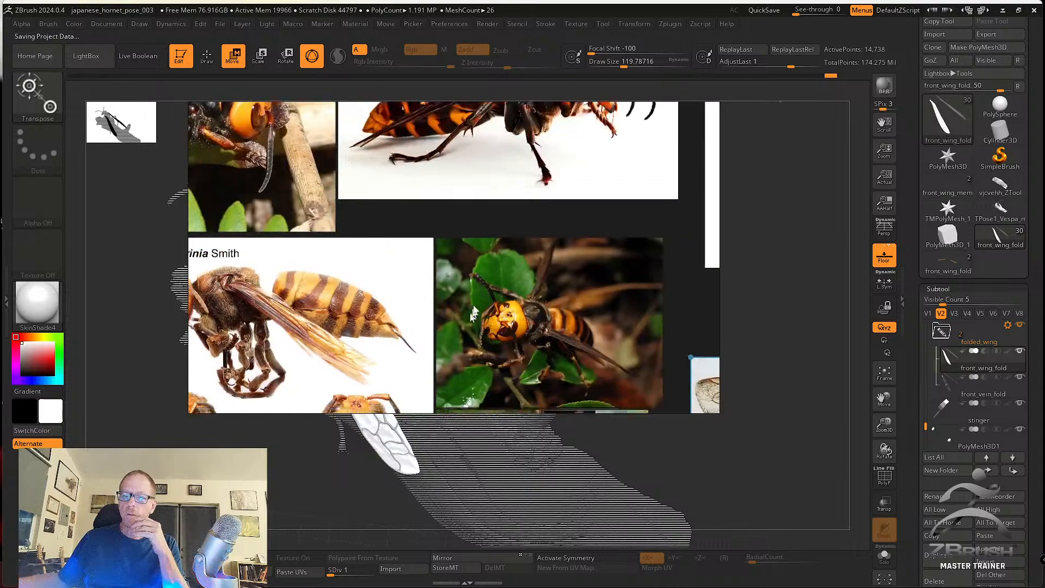
scroll(497, 287, "up", 6)
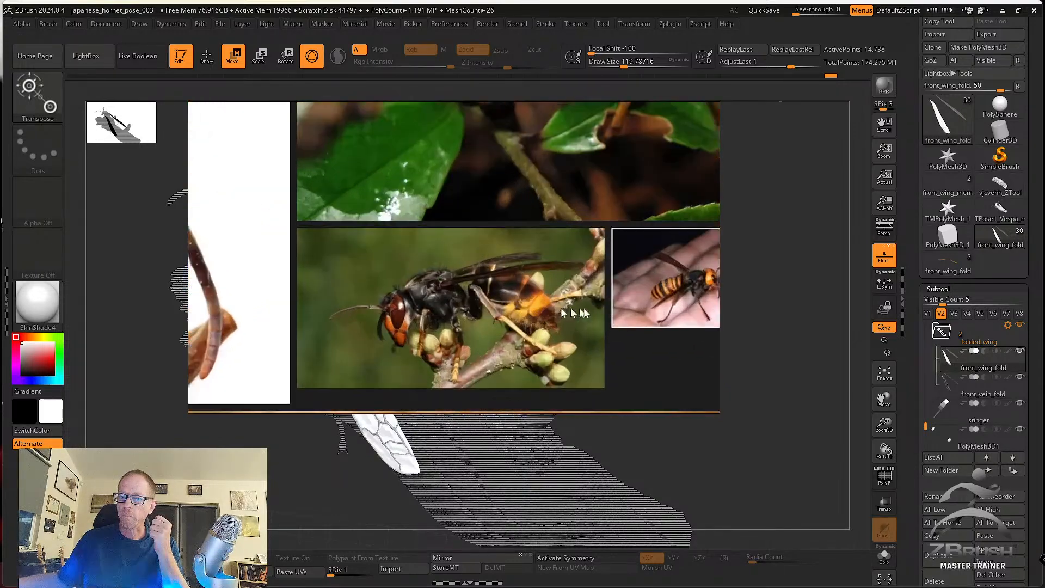
scroll(544, 278, "up", 2)
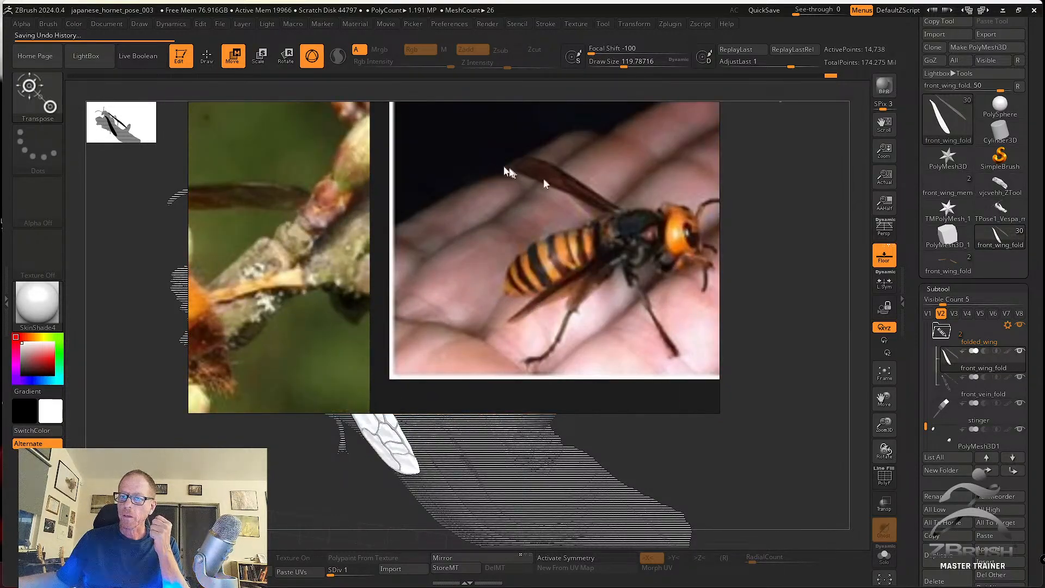
scroll(541, 297, "down", 4)
scroll(540, 281, "up", 5)
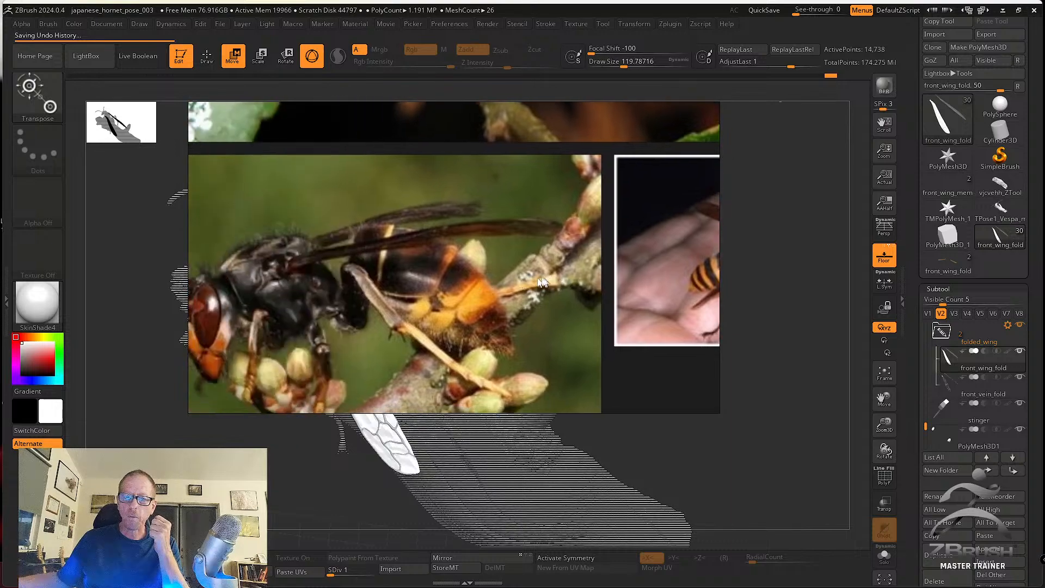
scroll(445, 298, "down", 5)
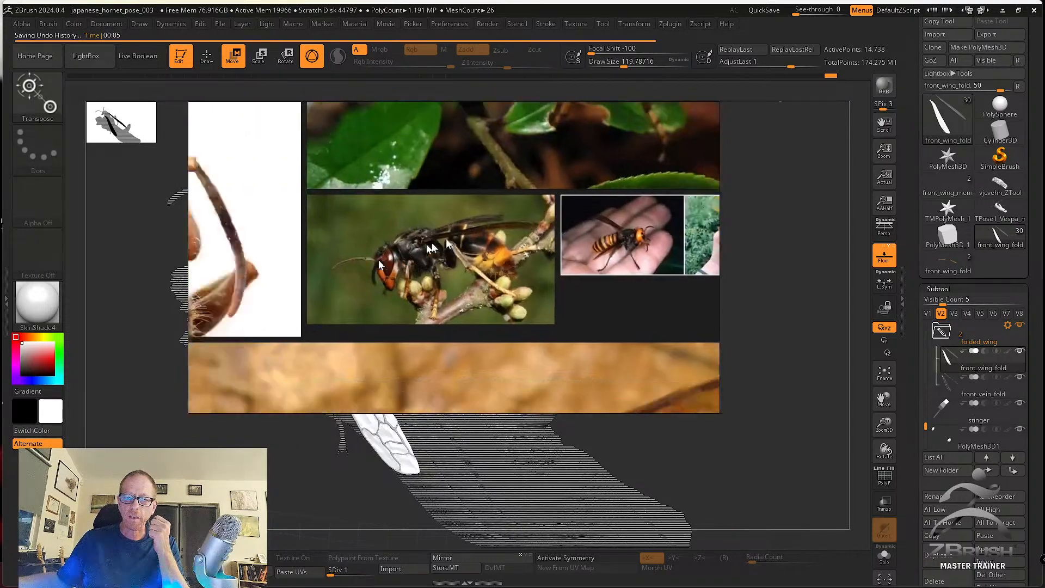
Compare the wing angles in the photos of hornets on bare soil with the top-view specimen photo.
scroll(446, 294, "down", 3)
scroll(488, 308, "up", 6)
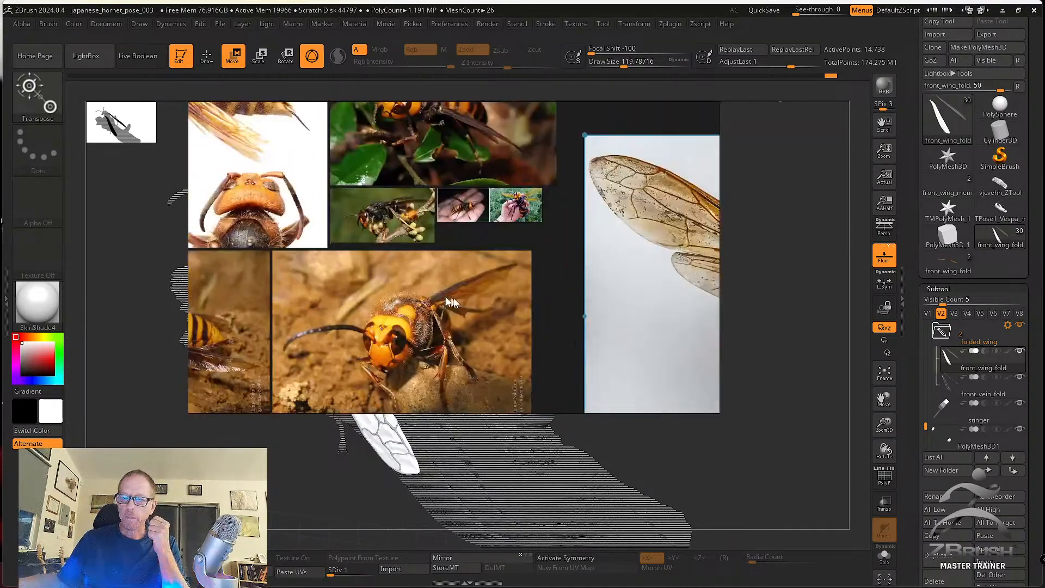
middle_click_drag(369, 274, 577, 321)
middle_click_drag(447, 275, 466, 306)
scroll(483, 238, "down", 5)
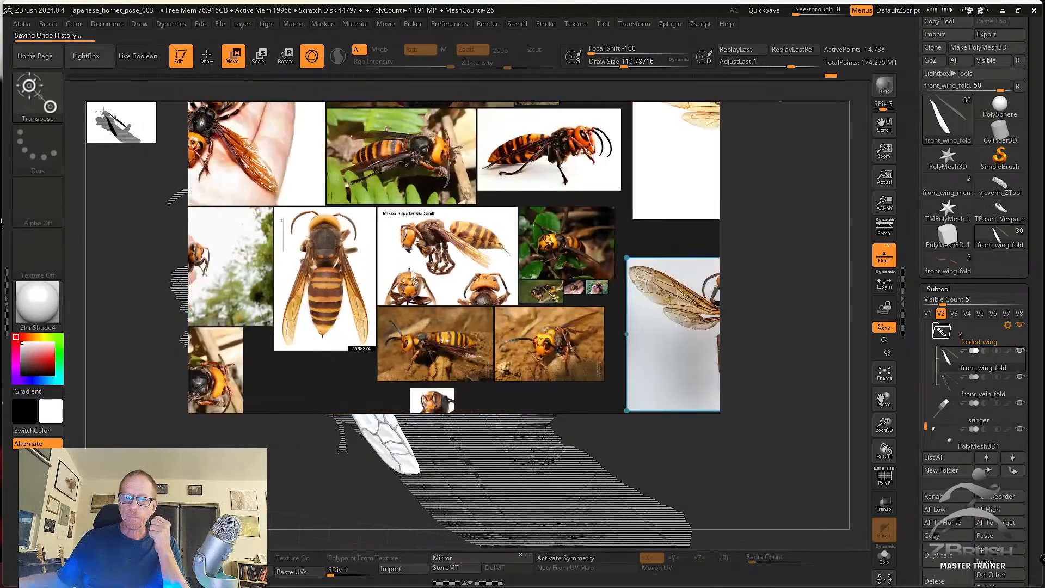
scroll(449, 262, "up", 2)
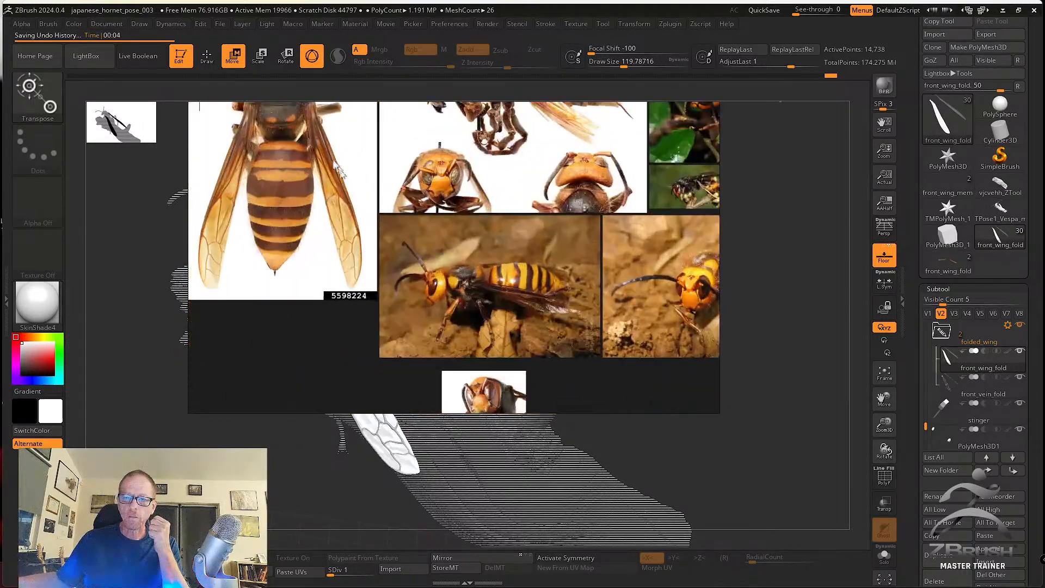
scroll(452, 264, "down", 2)
scroll(474, 267, "up", 5)
scroll(481, 267, "up", 2)
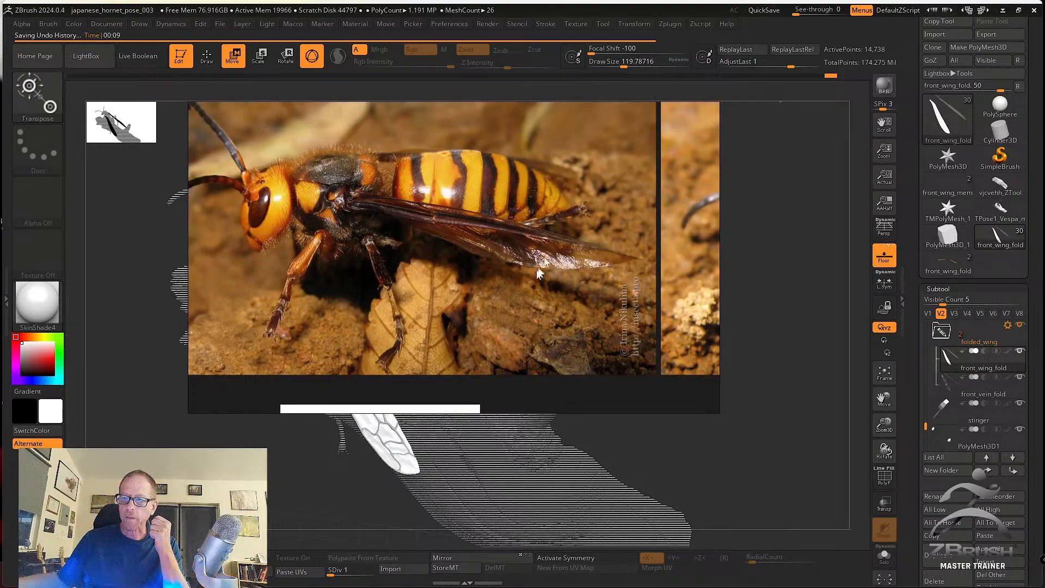
scroll(530, 283, "down", 4)
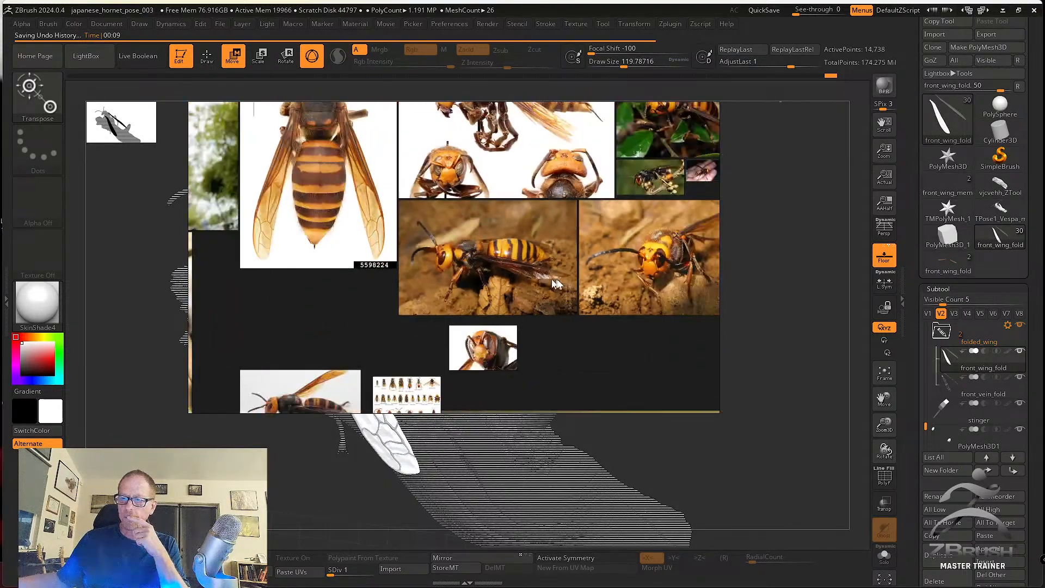
Examine how the front and hind wings overlap in the white-background side photo with one wing raised.
middle_click_drag(552, 280, 482, 262)
scroll(482, 262, "down", 4)
middle_click_drag(300, 291, 496, 199)
scroll(347, 287, "up", 4)
scroll(465, 284, "up", 5)
mouse_move(501, 286)
middle_mouse_down()
mouse_move(495, 235)
mouse_move(462, 263)
mouse_move(486, 282)
middle_mouse_up()
scroll(496, 240, "down", 4)
scroll(524, 286, "up", 4)
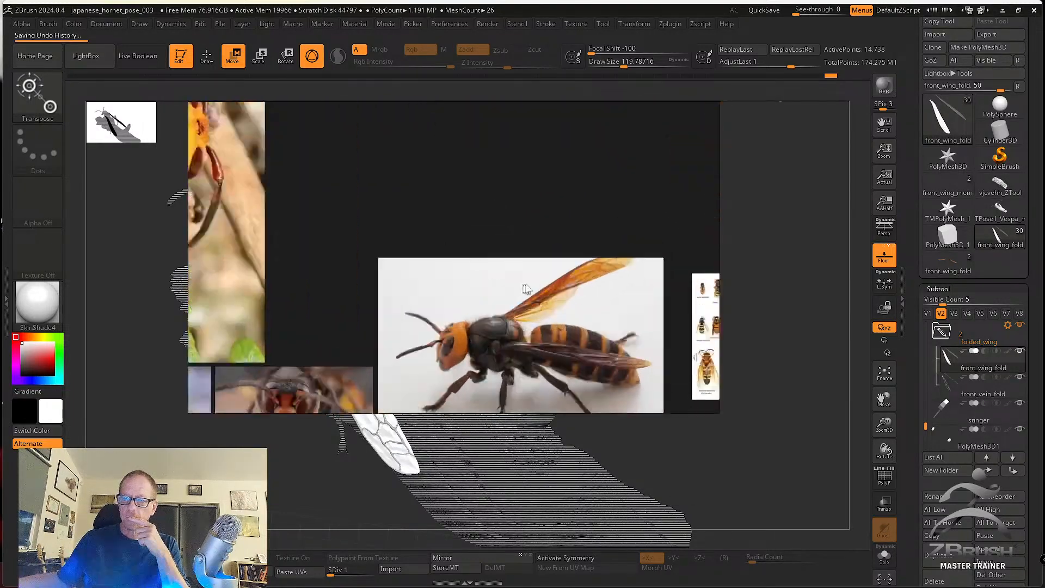
scroll(525, 289, "up", 5)
scroll(583, 296, "up", 1)
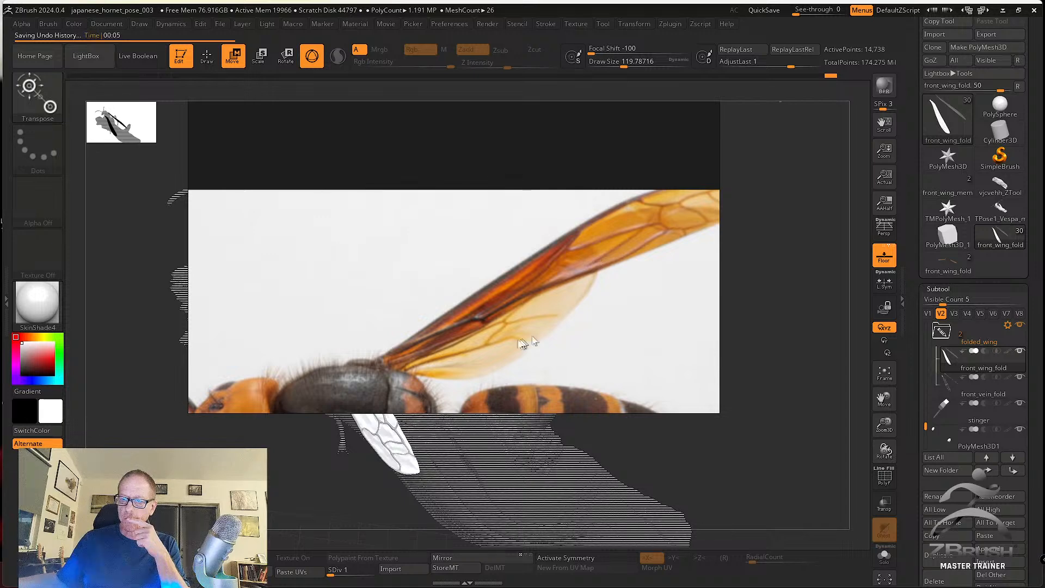
scroll(515, 332, "down", 8)
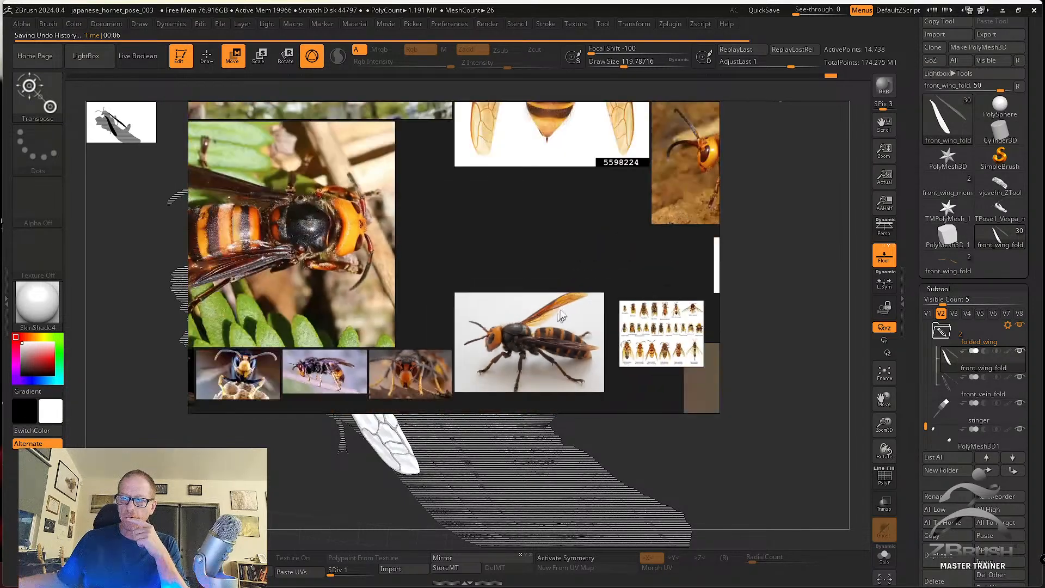
scroll(563, 312, "up", 7)
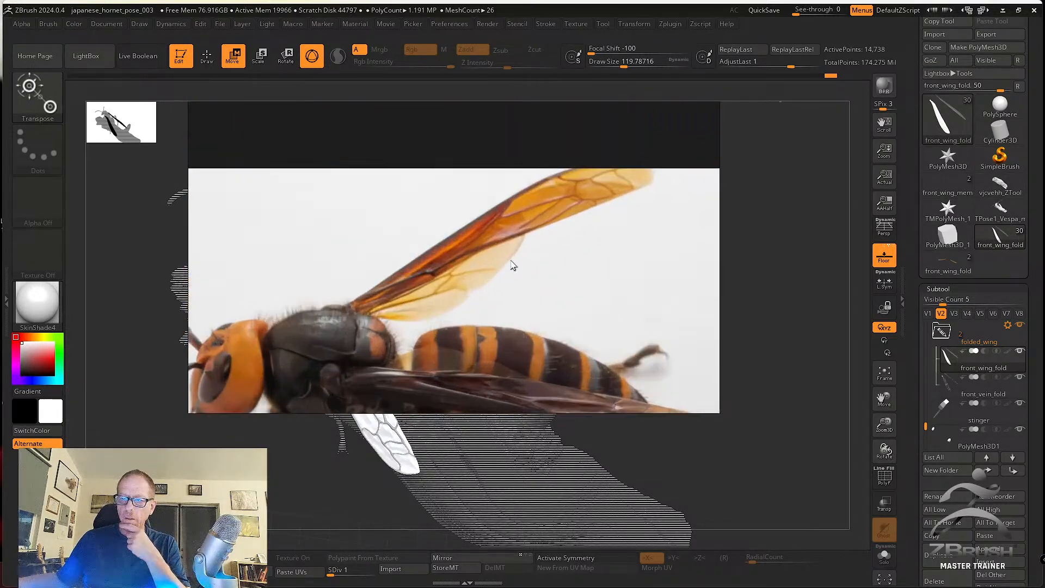
Place the reference board beside the model with the raised-wing side photo in view.
scroll(511, 261, "down", 2)
right_click_drag(512, 261, 852, 244)
scroll(724, 234, "down", 3)
right_click_drag(728, 233, 714, 139)
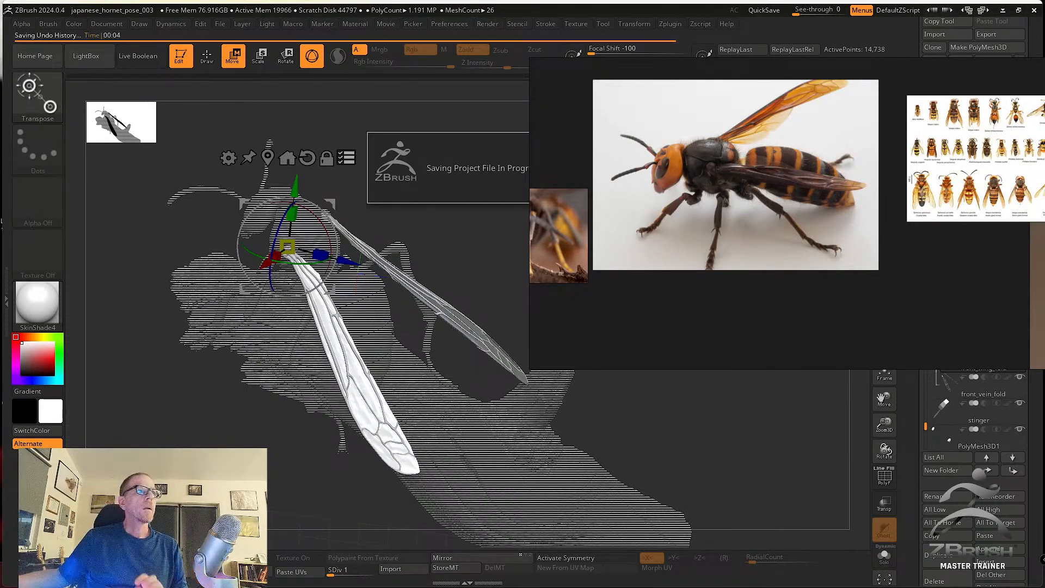
Examine the wing base on the thorax in the top-view photo of the hornet on a fern.
scroll(721, 230, "down", 4)
middle_click_drag(720, 231, 797, 267)
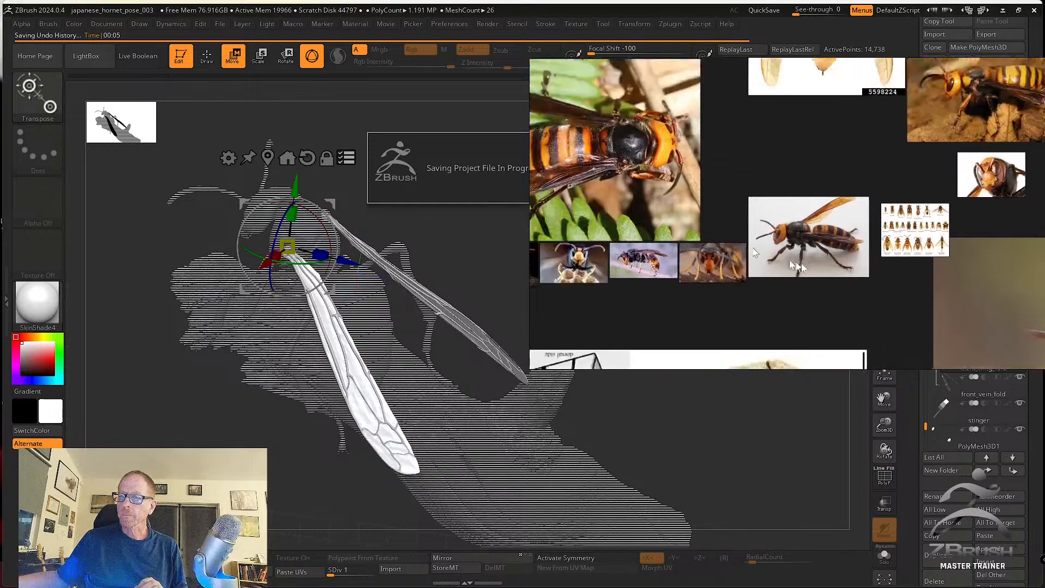
middle_click_drag(625, 197, 693, 229)
scroll(694, 233, "up", 4)
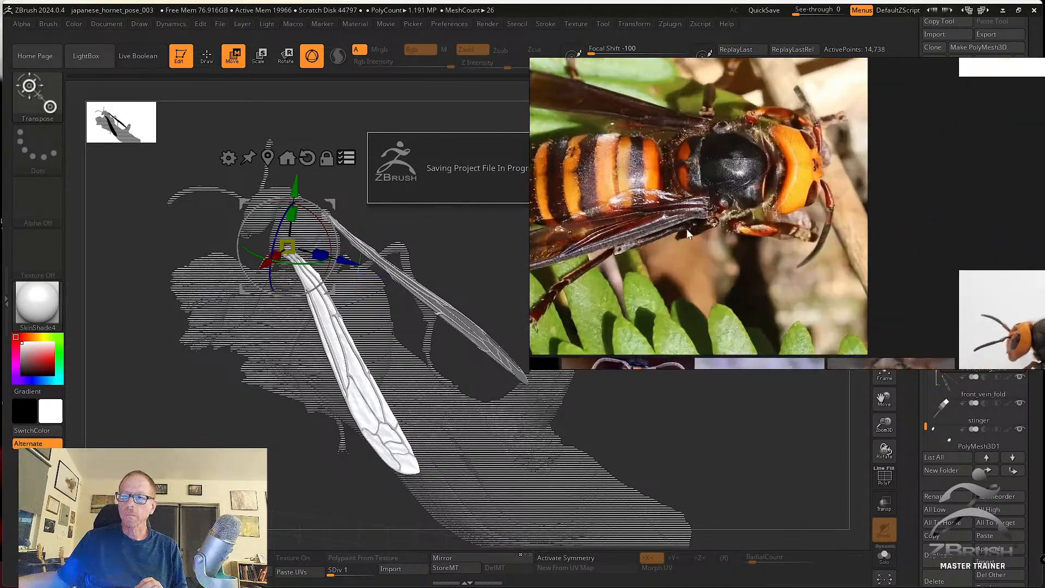
scroll(682, 238, "up", 5)
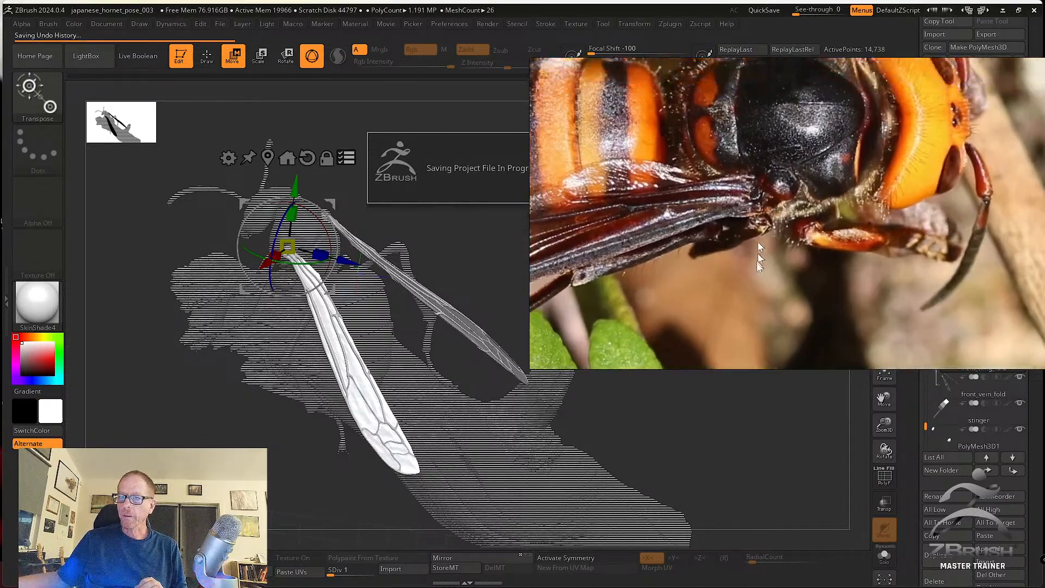
scroll(683, 262, "down", 3)
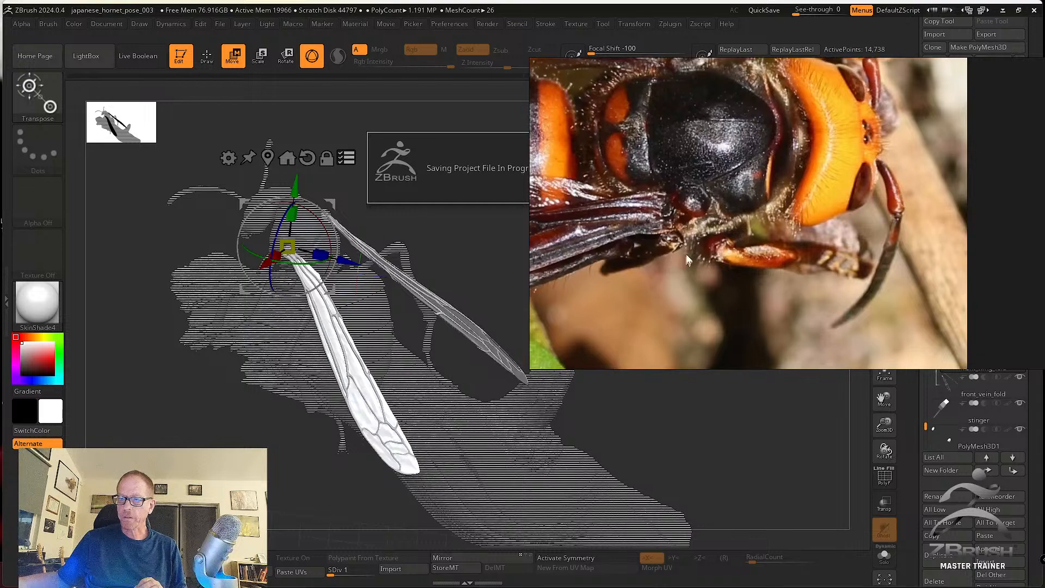
Examine the wing base and how the wing folds over the abdomen in the close-up top-view hornet photo.
scroll(682, 257, "up", 5)
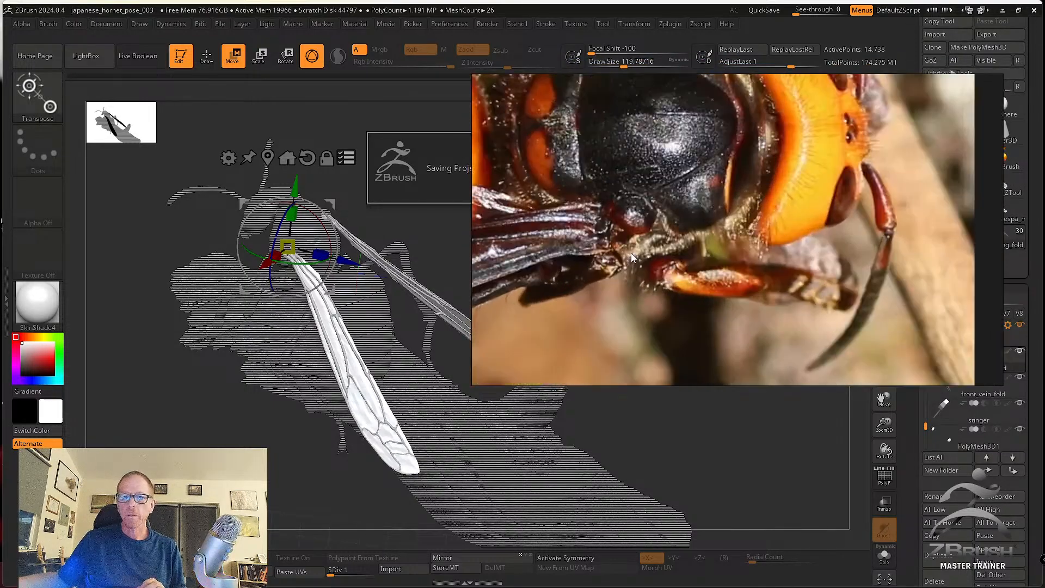
left_click_drag(614, 245, 832, 250)
left_click_drag(778, 230, 863, 222)
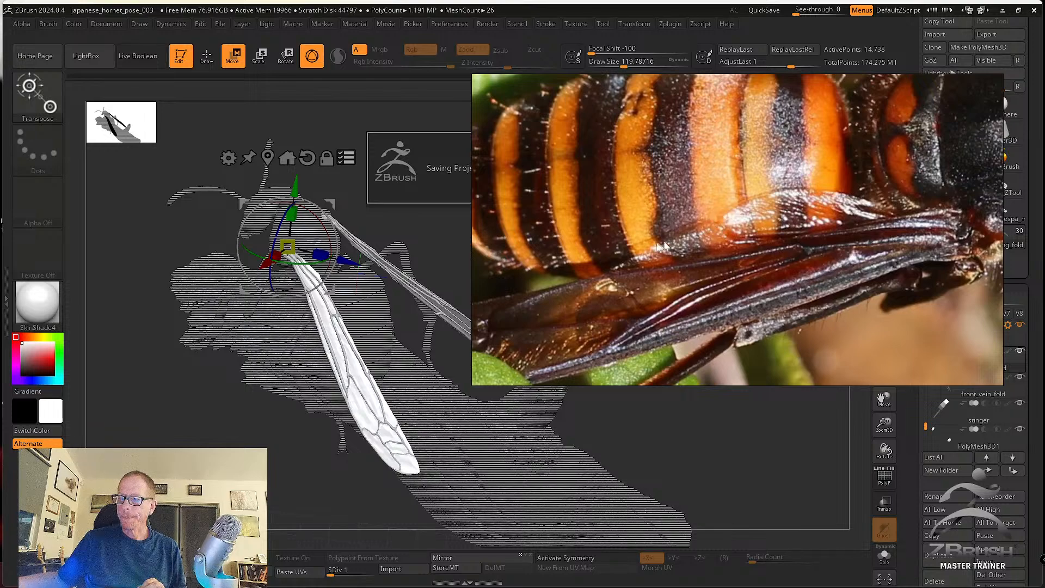
scroll(599, 266, "down", 2)
scroll(642, 252, "up", 3)
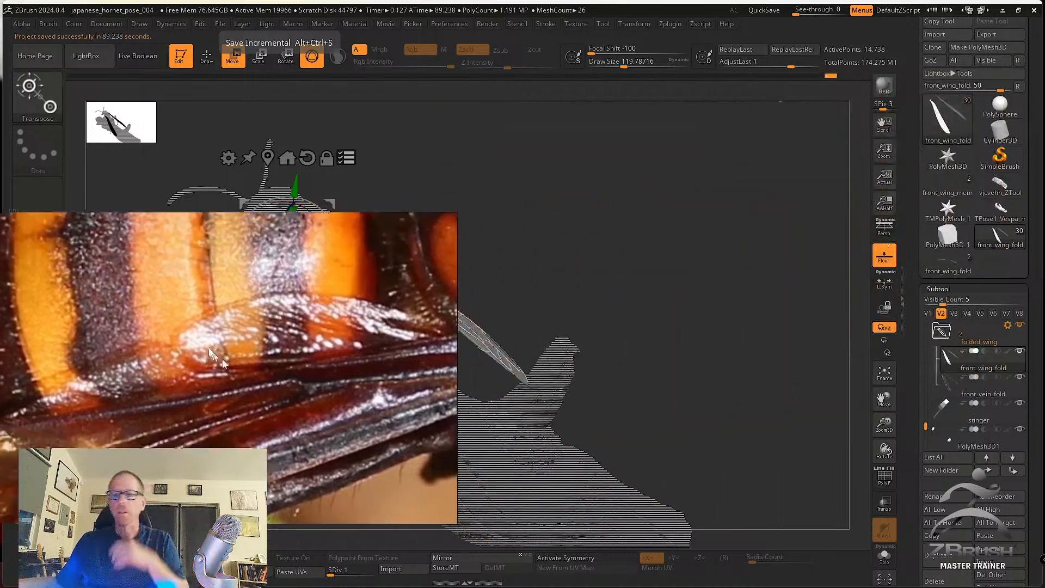
View the folded front wings from above and look through the subtools in the 1005 and folded_wing folders.
left_click_drag(548, 229, 736, 336)
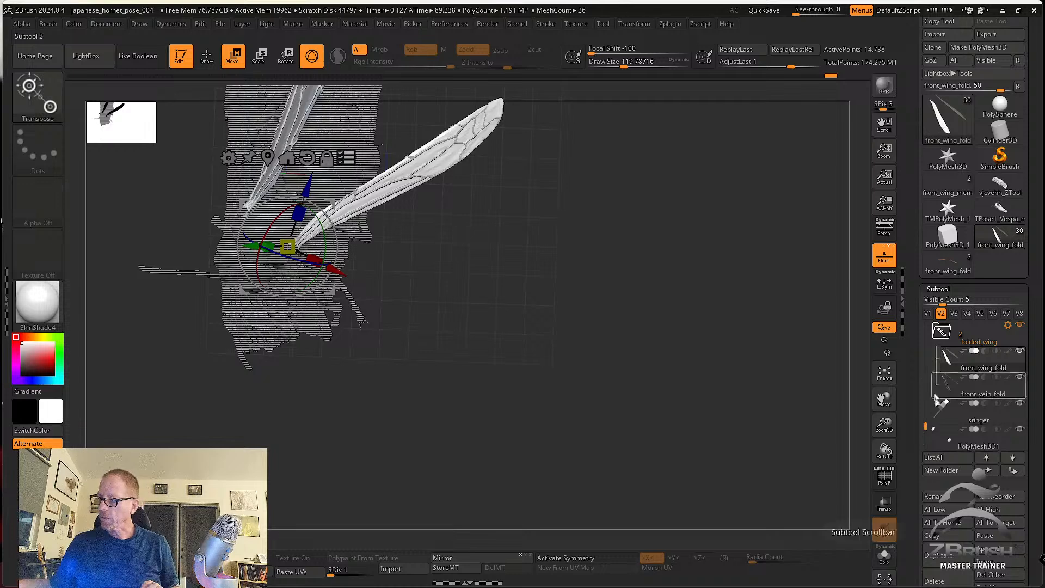
left_click_drag(924, 437, 924, 403)
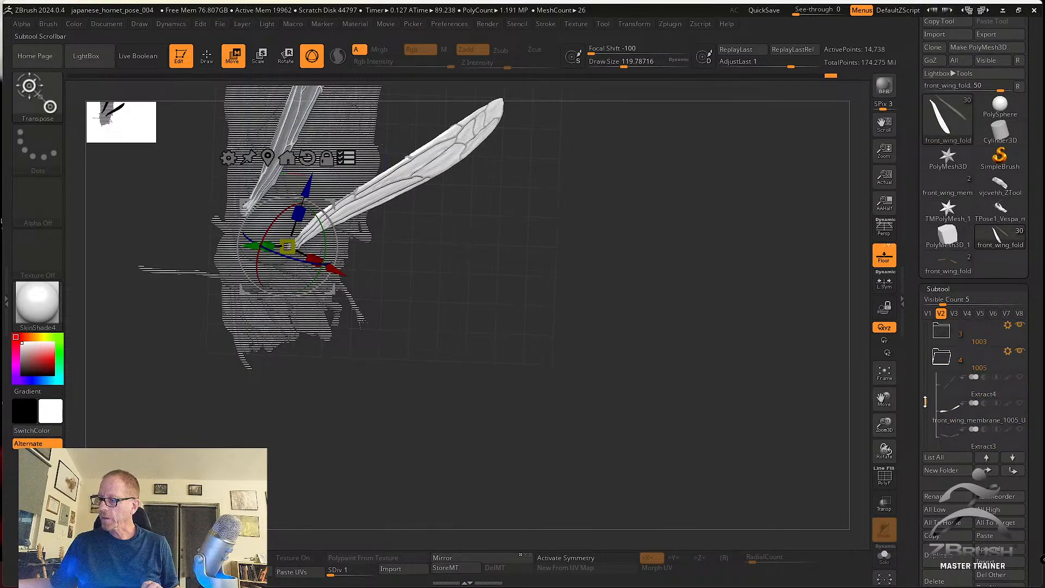
left_click_drag(686, 364, 684, 397, "alt")
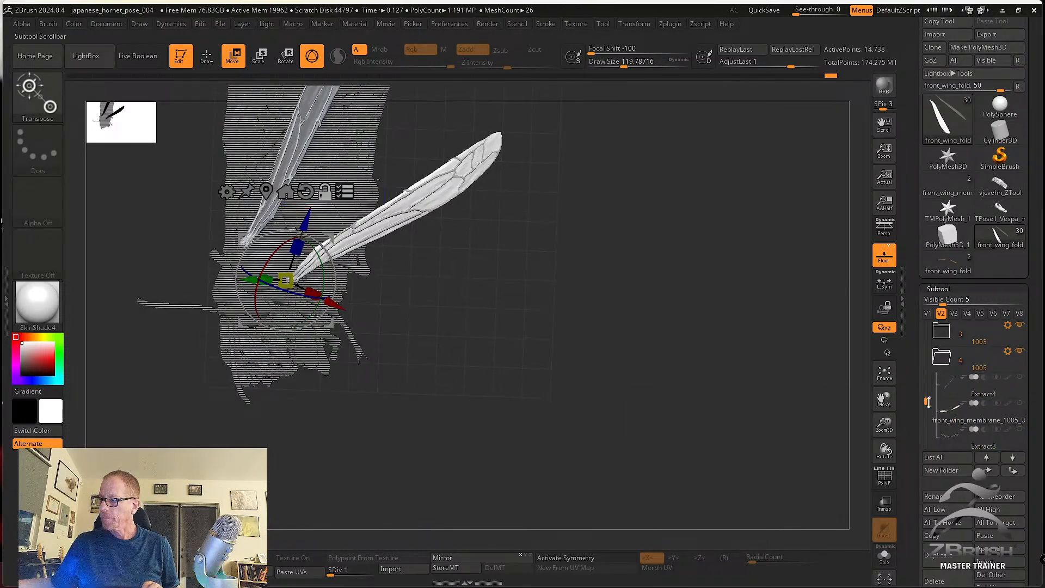
left_click_drag(927, 401, 926, 412)
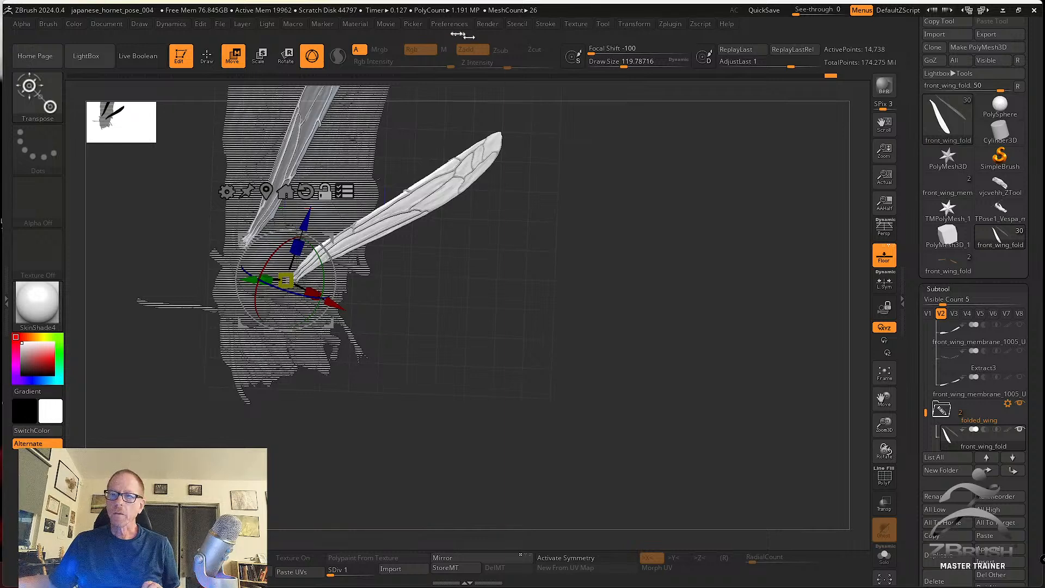
left_click(451, 24)
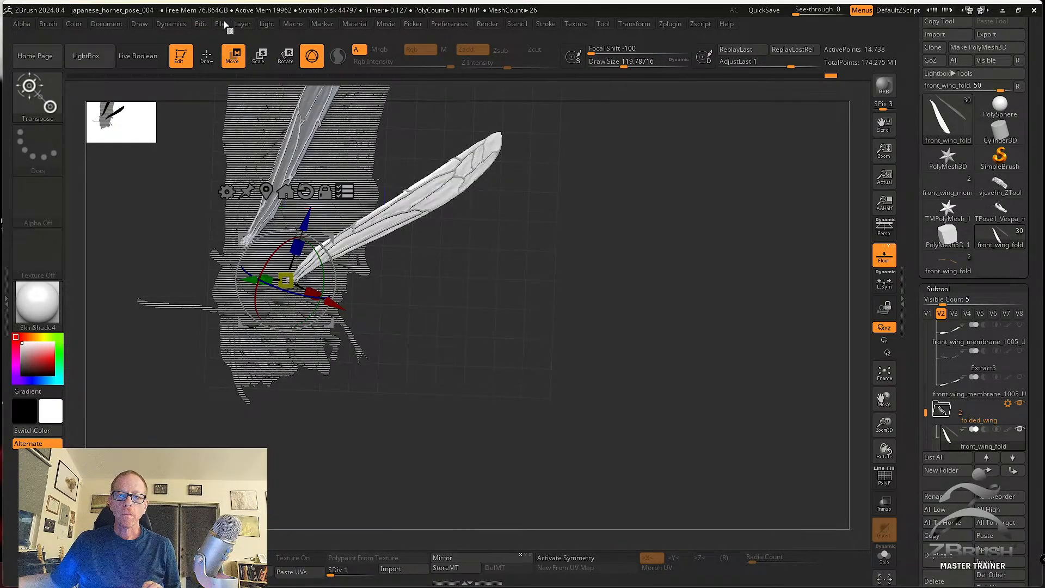
left_click(223, 25)
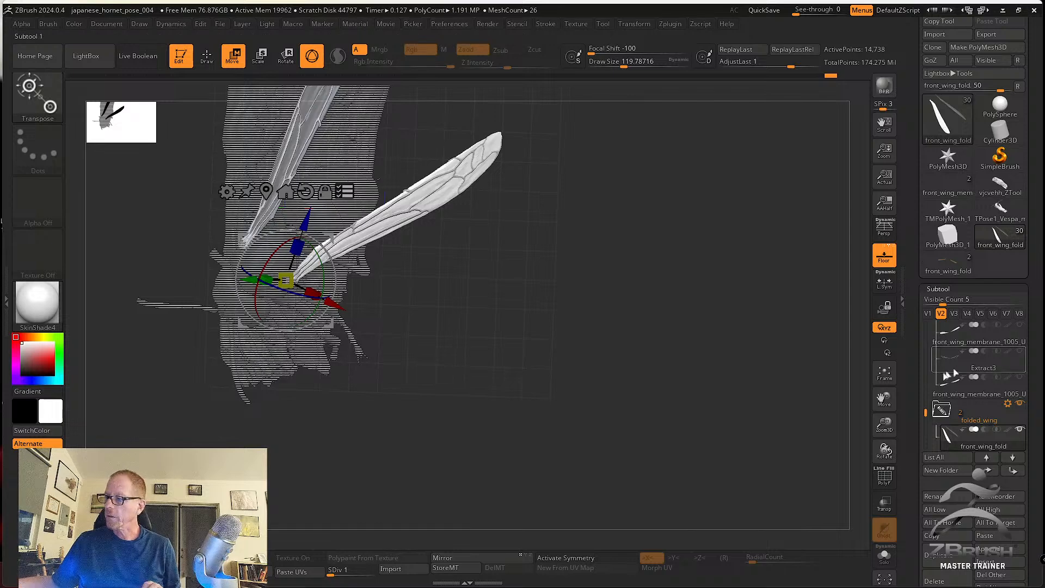
Make the hind wing membrane and Extract4 subtools visible in the 1005 folder.
mouse_move(1022, 358)
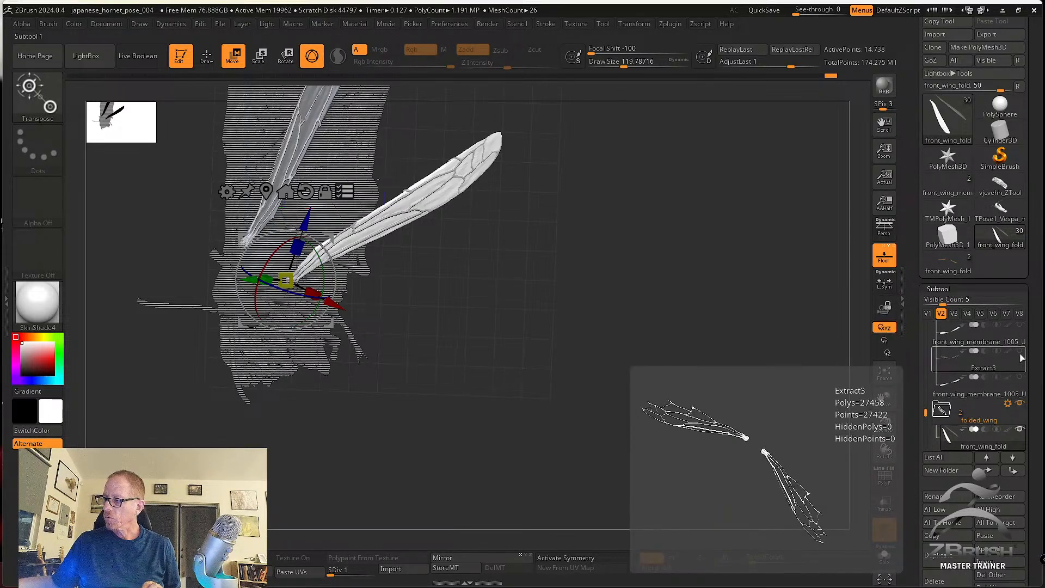
left_click_drag(797, 344, 790, 375)
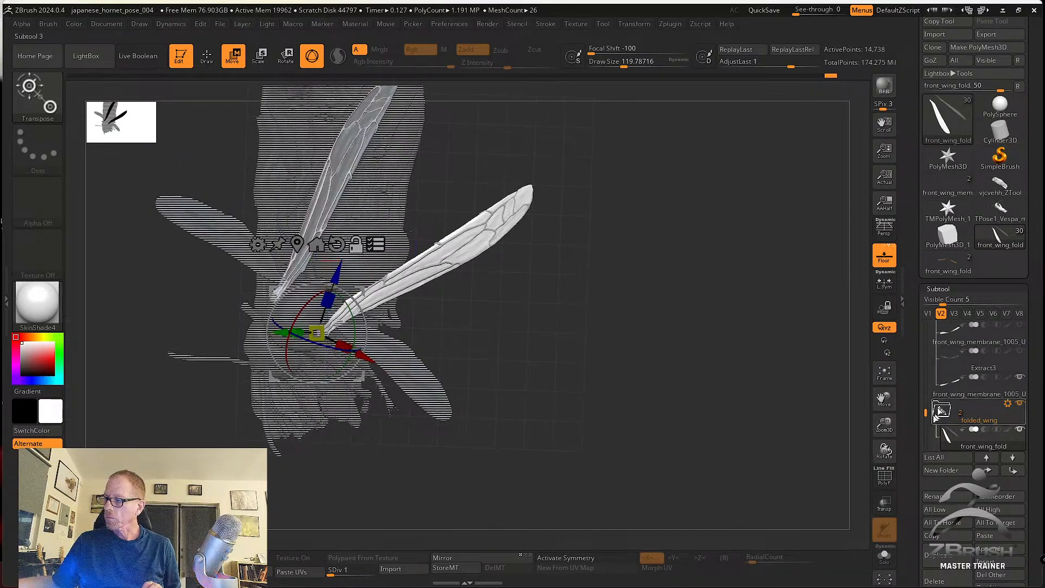
left_click_drag(925, 413, 925, 408)
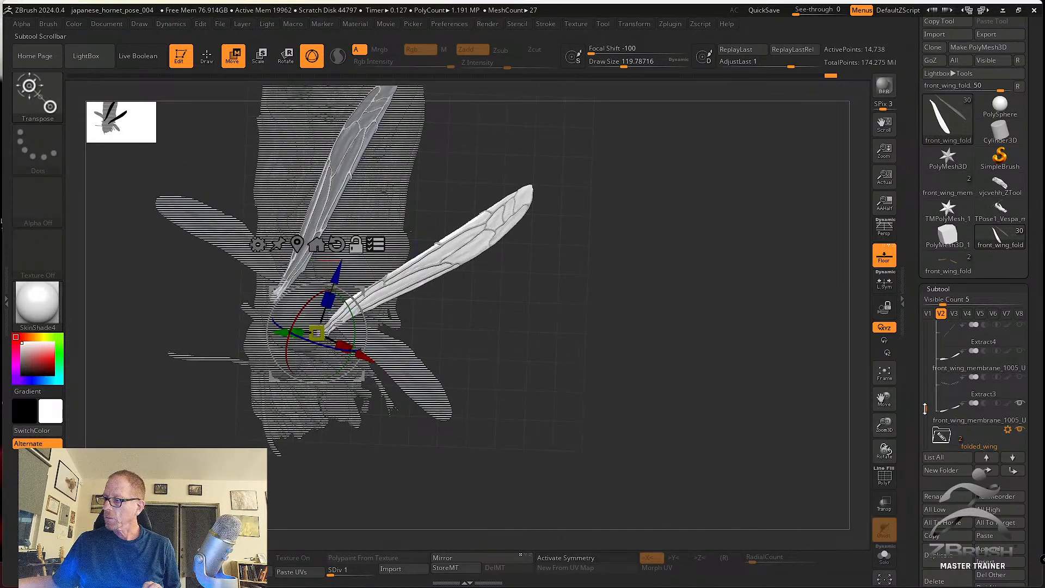
left_click(1020, 327)
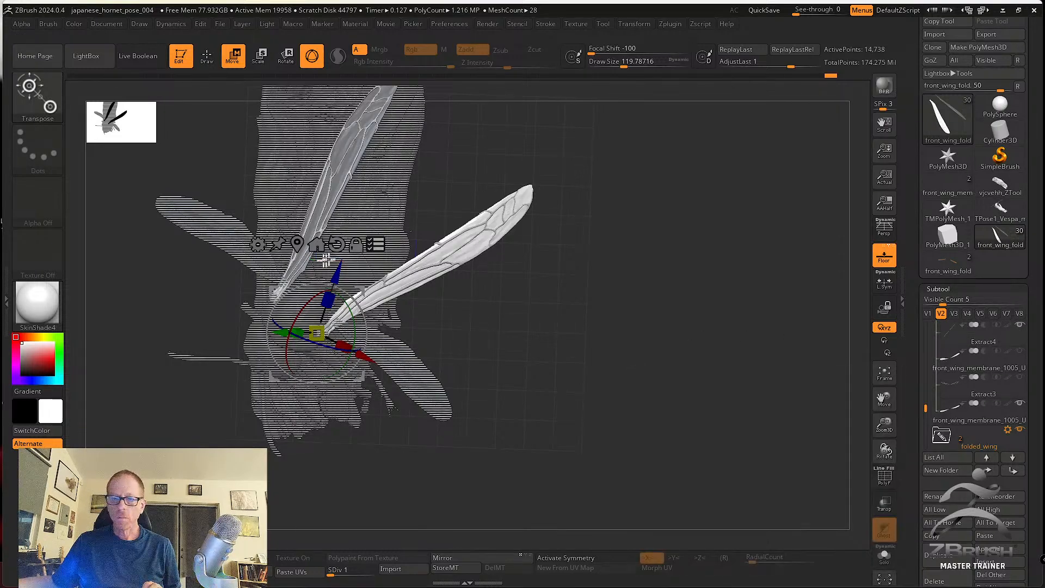
left_click_drag(600, 376, 751, 419)
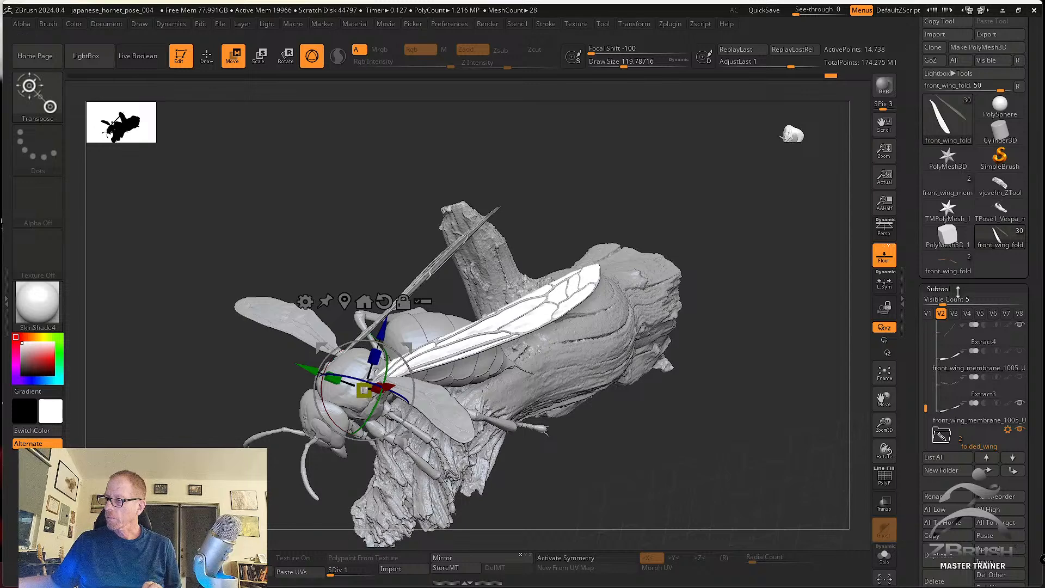
Delete the spread front wing membrane subtool front_wing_membrane_1005_UV_1 from the 1005 folder.
left_click_drag(956, 287, 952, 213)
mouse_move(924, 251)
left_mouse_down()
mouse_move(924, 236)
mouse_move(922, 251)
left_mouse_up()
left_click(1004, 237)
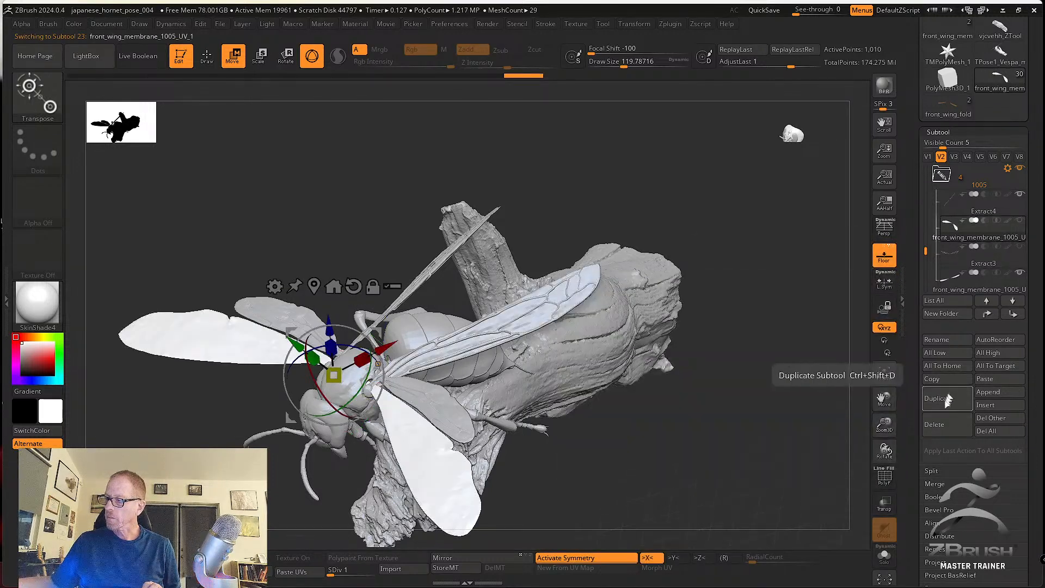
left_click(947, 424)
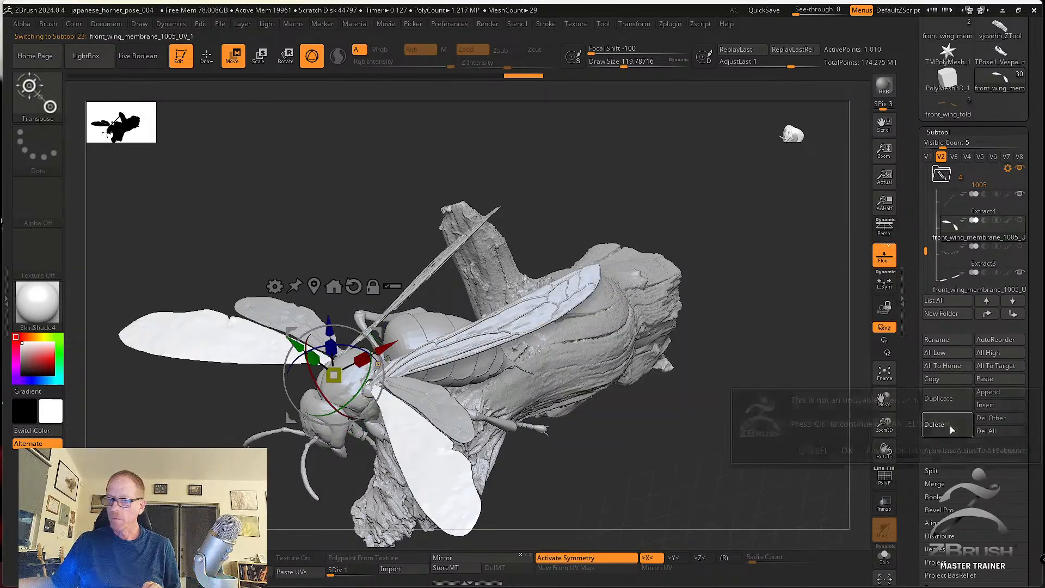
left_click(846, 450)
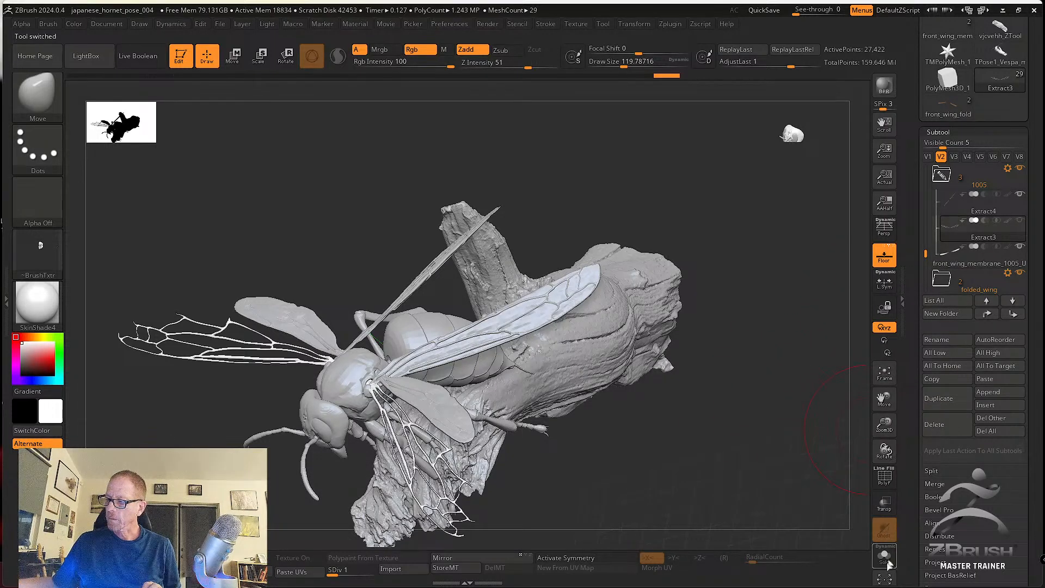
Delete the Extract3 subtool holding the spread front wings' veins.
left_click(887, 559)
left_click(886, 560)
left_click(932, 430)
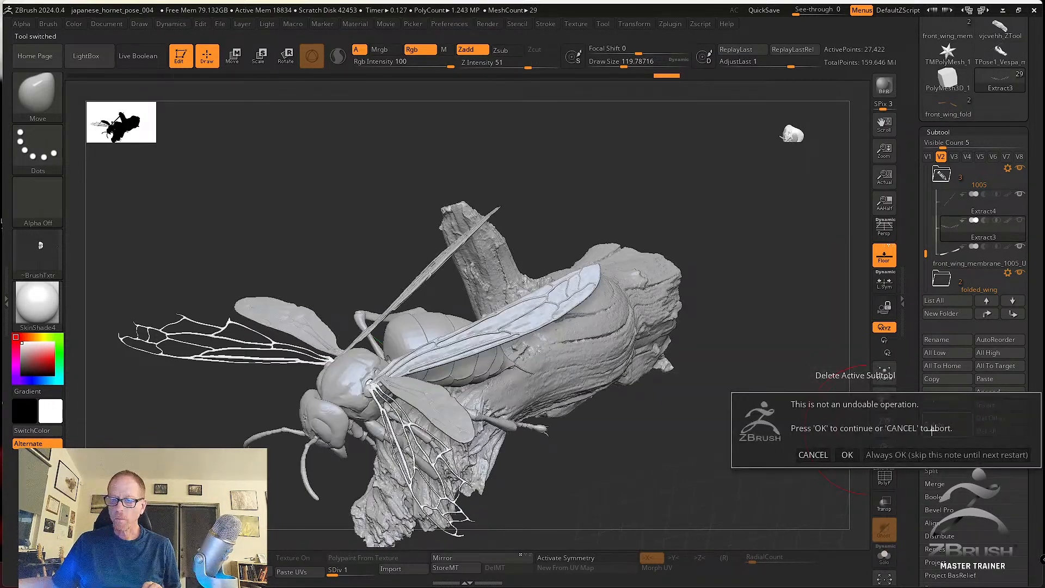
left_click(848, 455)
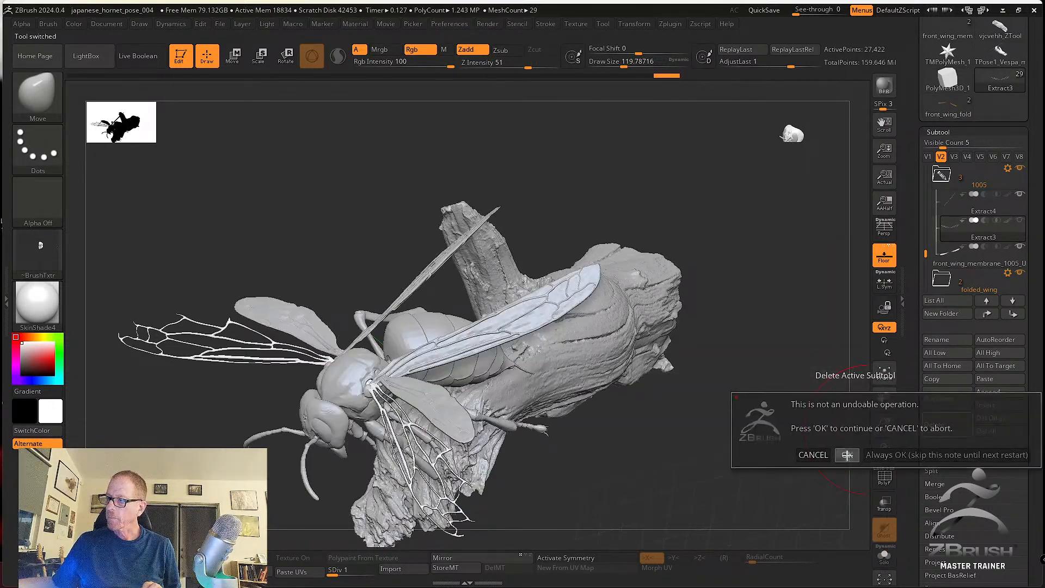
Rename the Extract4 subtool as hind_wing.
left_click(944, 223)
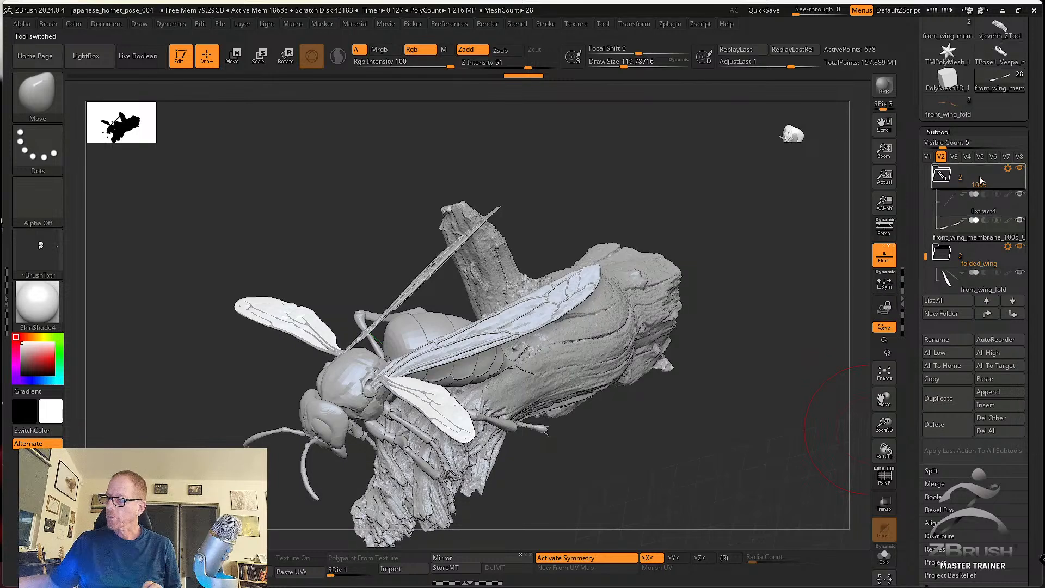
left_click(946, 340)
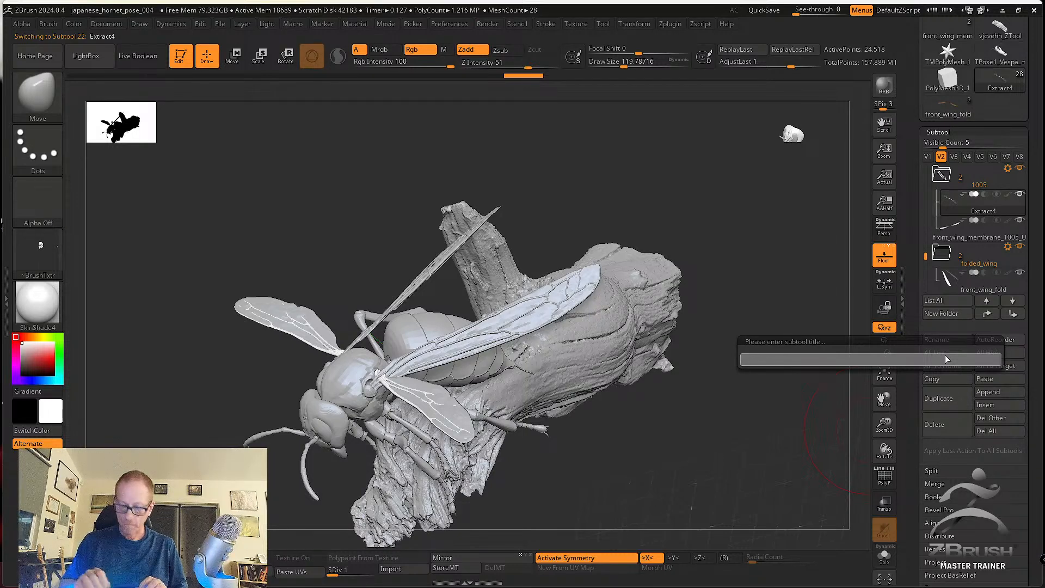
type("hind_wi")
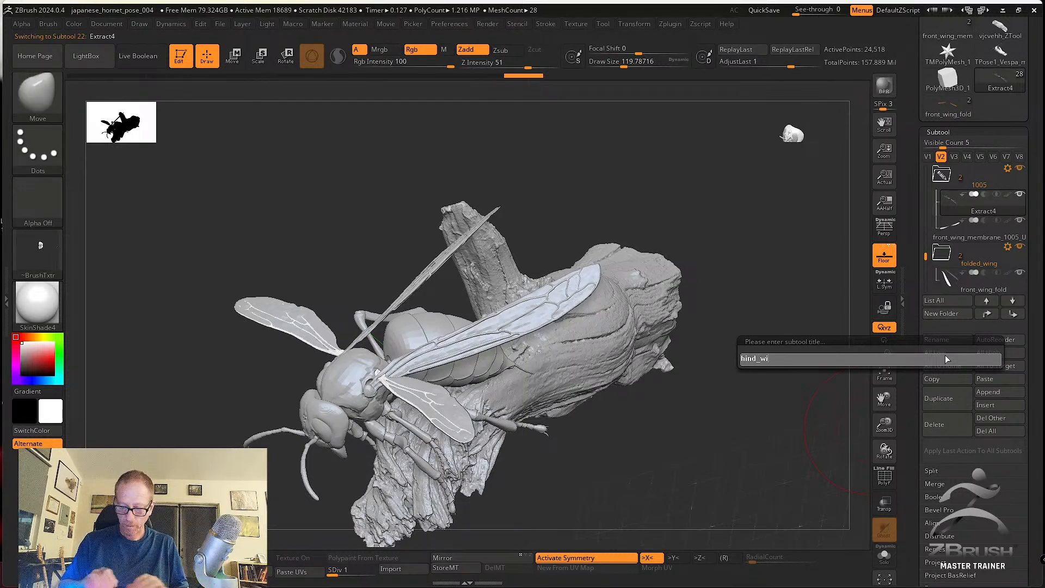
type("ng")
key("Return")
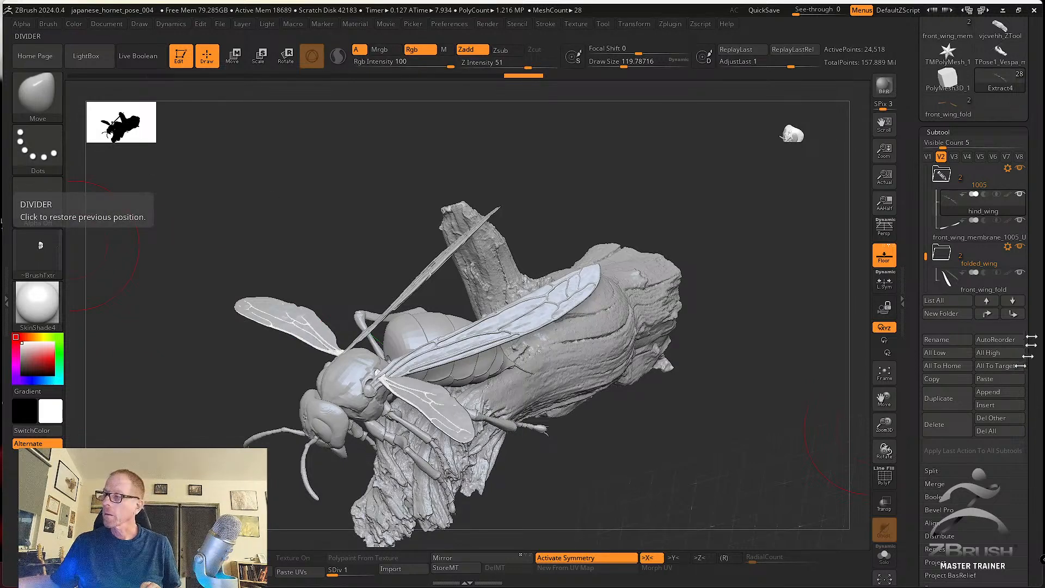
Rename the remaining membrane subtool in the 1005 folder as hind_wing_vein.
left_click(986, 234)
left_click(936, 340)
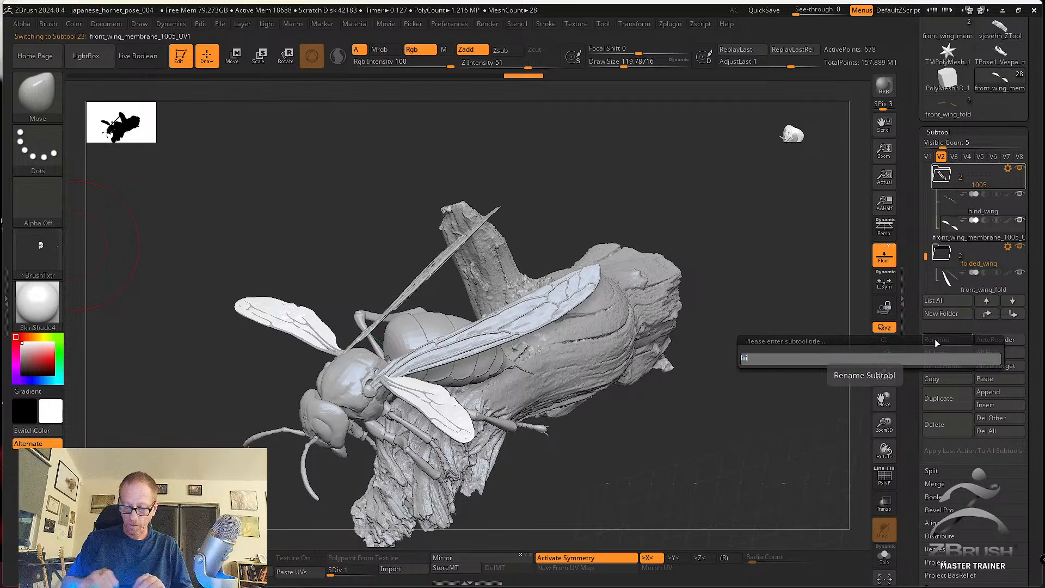
type("hind_wing")
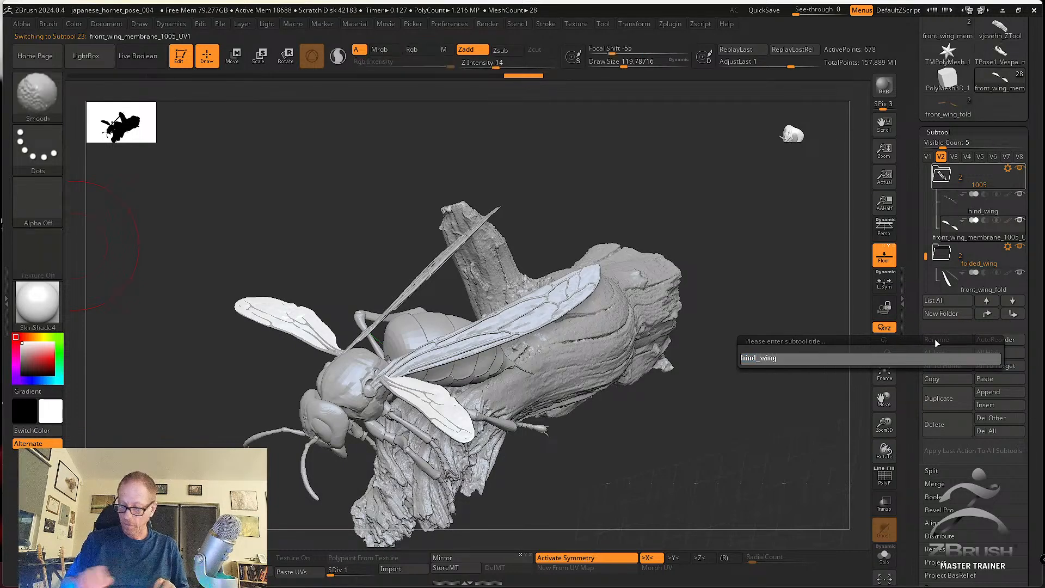
type("_vein")
key("Return")
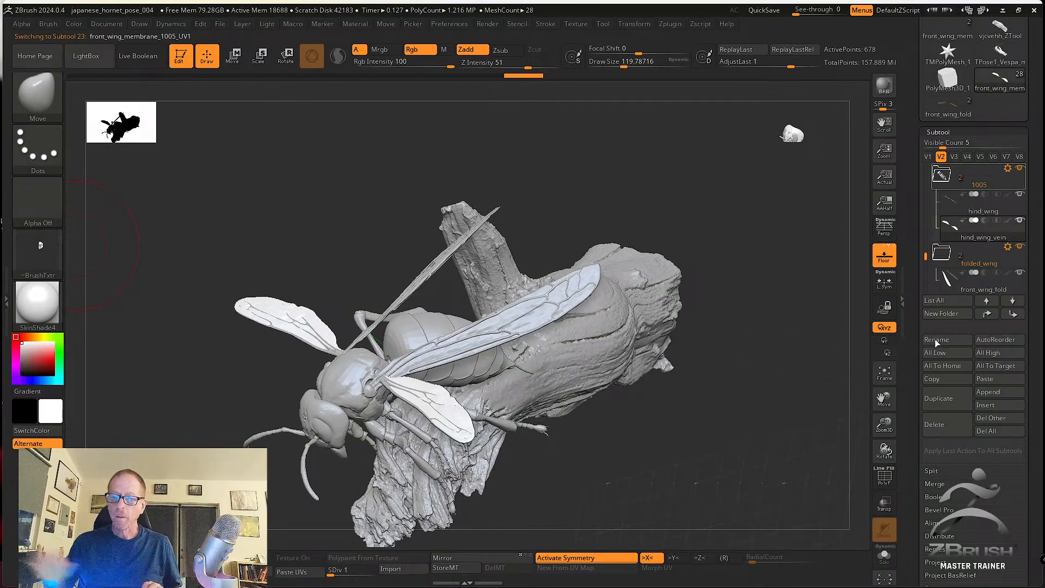
Isolate the hind_wing subtool, turn off its symmetry, and mask only the wing on the hornet's unobstructed side, away from the folding wing.
left_click_drag(739, 438, 760, 297)
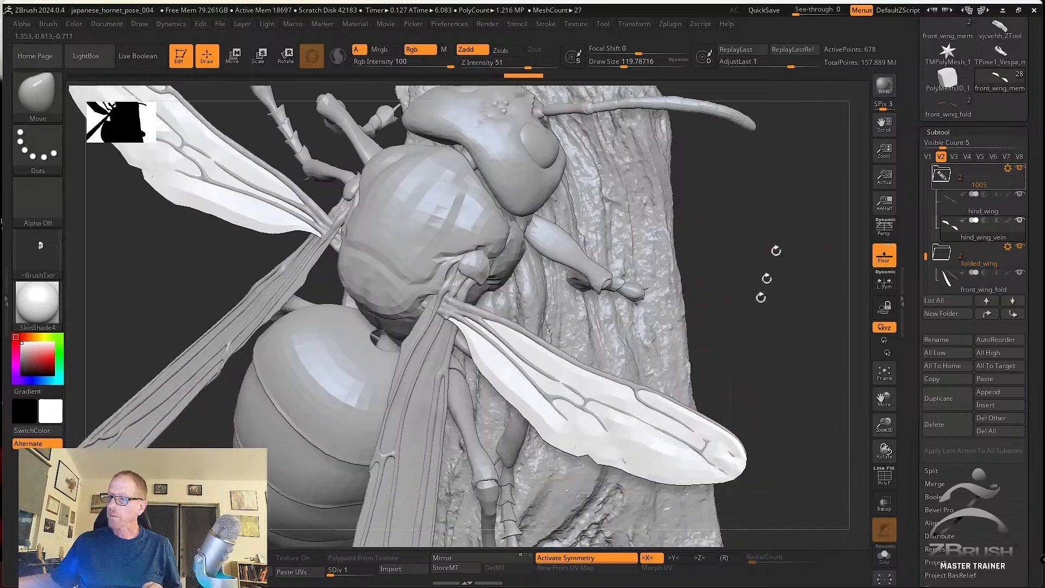
left_click(978, 210)
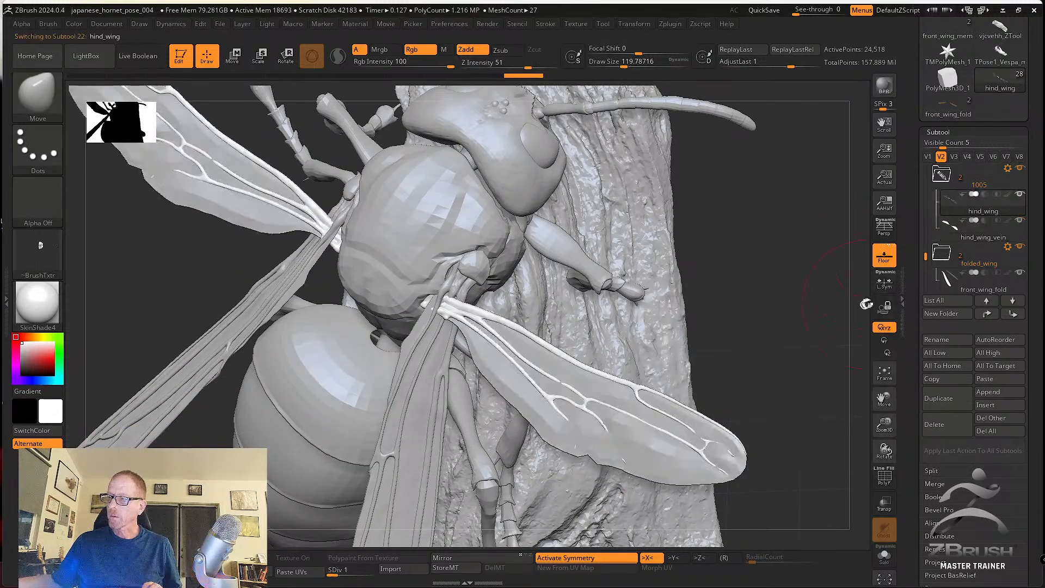
left_click(884, 558)
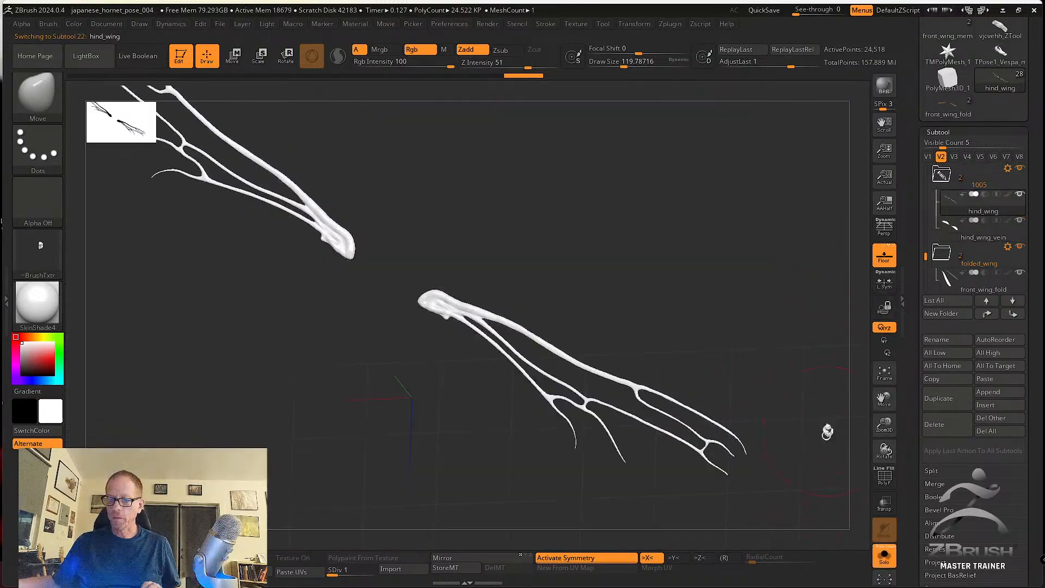
left_click_drag(828, 429, 802, 401)
mouse_move(796, 487)
left_mouse_down("ctrl")
mouse_move(755, 288)
mouse_move(422, 227)
mouse_move(432, 401)
mouse_move(624, 496)
mouse_move(766, 423)
left_mouse_up("ctrl")
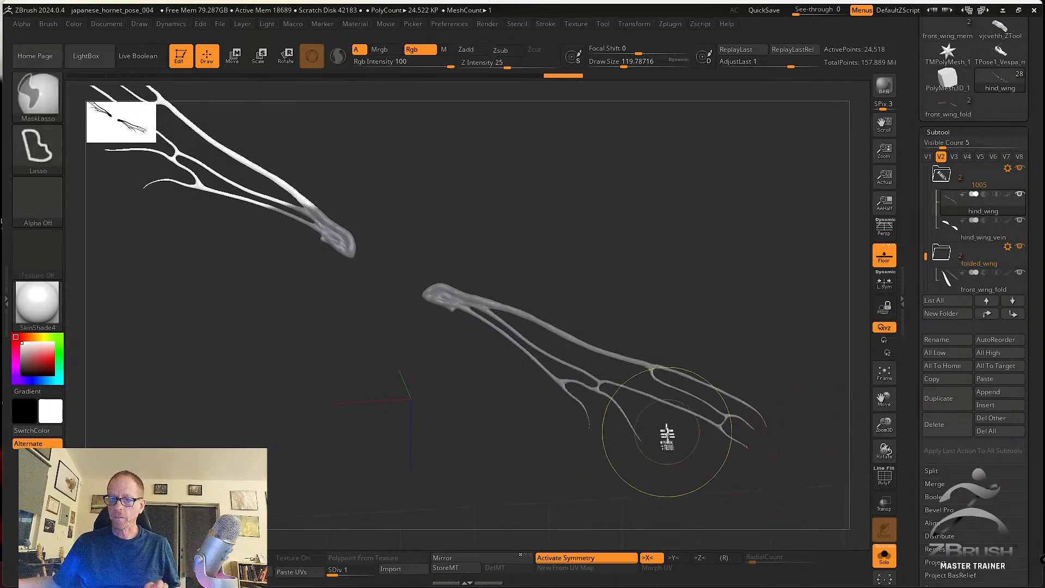
left_click(668, 436, "ctrl")
left_click(619, 561)
mouse_move(691, 536)
left_mouse_down("ctrl")
mouse_move(646, 227)
mouse_move(419, 370)
mouse_move(708, 506)
left_mouse_up("ctrl")
Turn off symmetry on the hind_wing_vein subtool, mask the same side's wing membrane, and show the whole model again.
left_click(996, 238)
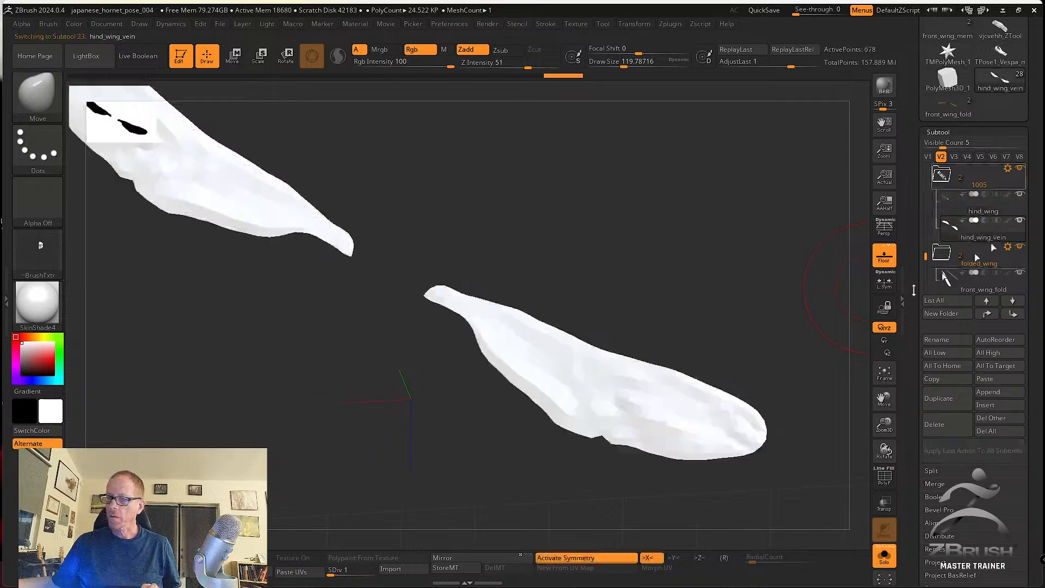
mouse_move(763, 527)
left_mouse_down("ctrl")
mouse_move(530, 237)
mouse_move(408, 397)
mouse_move(552, 536)
left_mouse_up("ctrl")
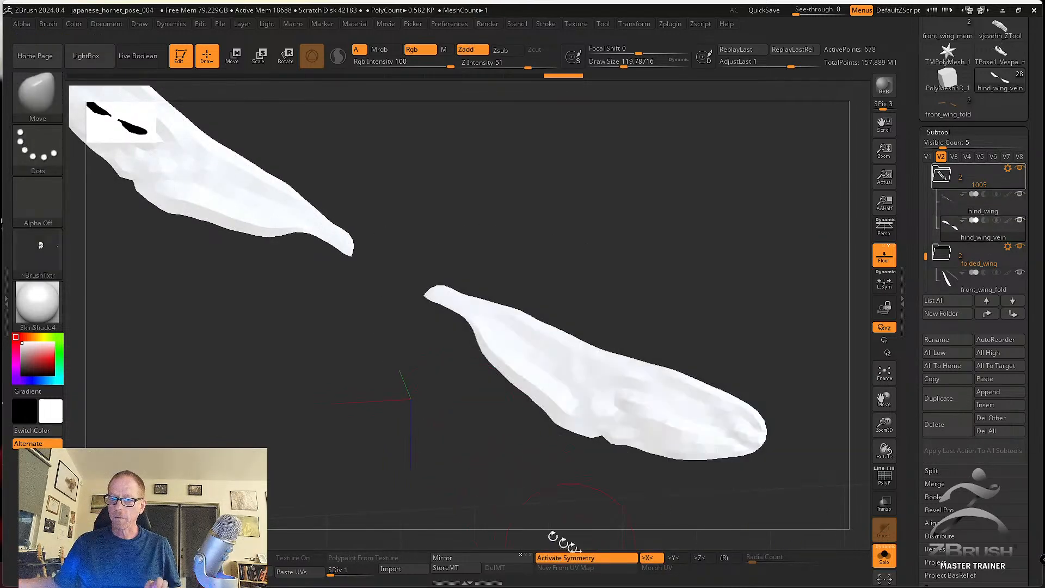
left_click(595, 558)
mouse_move(702, 525)
left_mouse_down("ctrl")
mouse_move(811, 441)
mouse_move(366, 264)
mouse_move(495, 476)
left_mouse_up("ctrl")
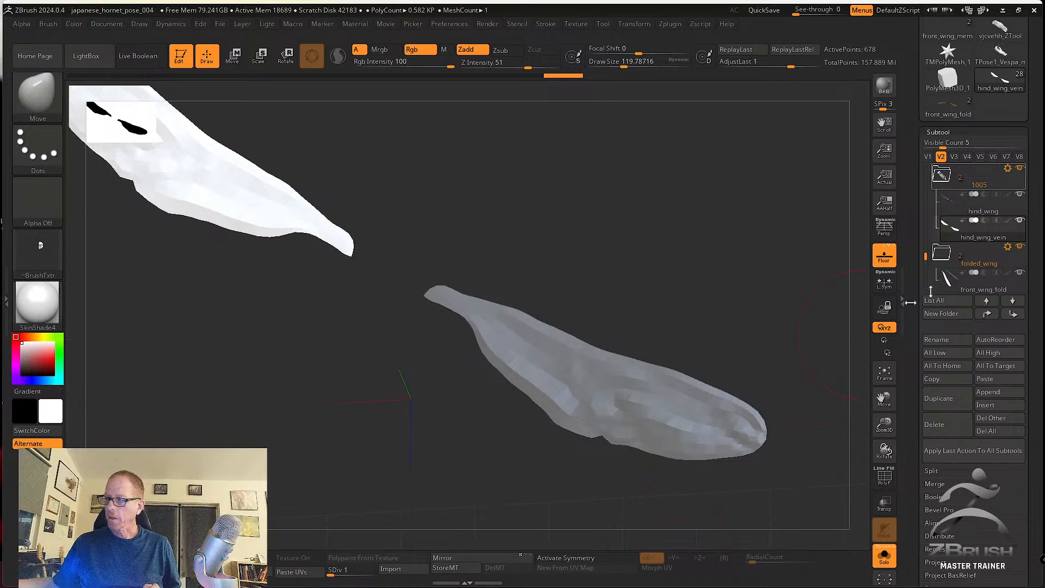
left_click(893, 562)
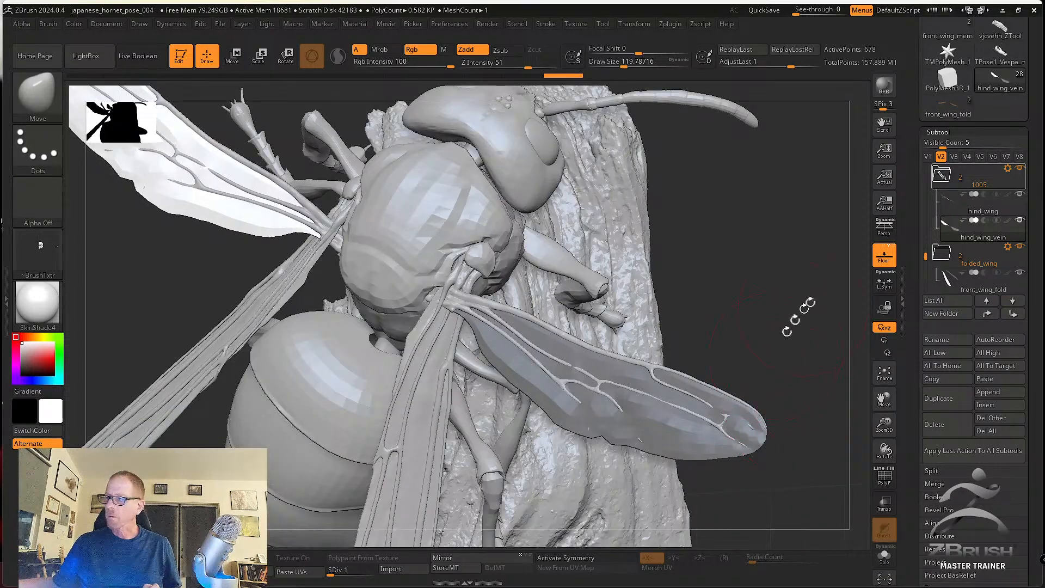
Start a Transpose Set on the 1005 folder and place the gizmo at the base of the unmasked hind wing.
left_click(1007, 169)
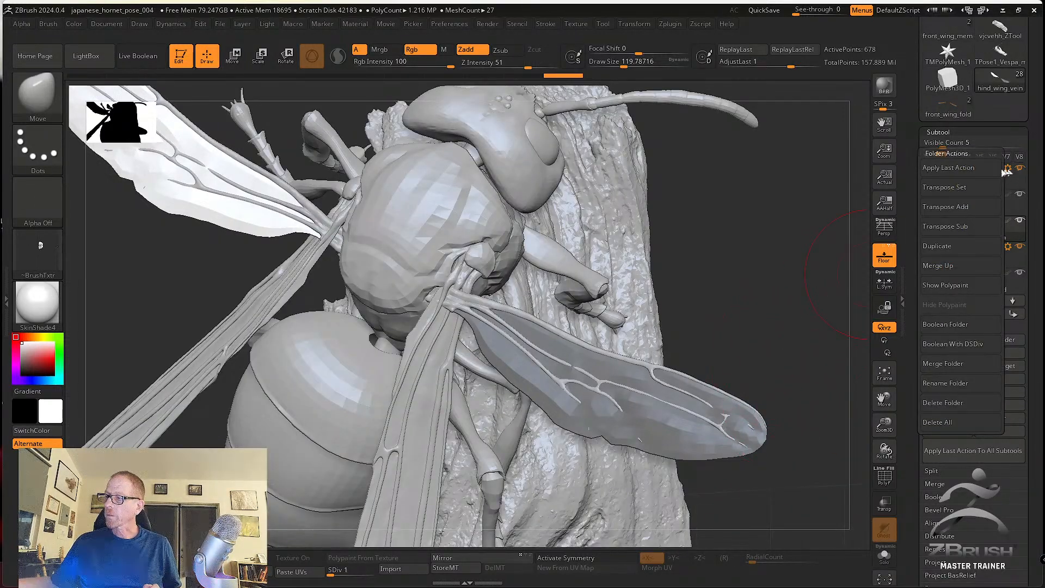
left_click(968, 175)
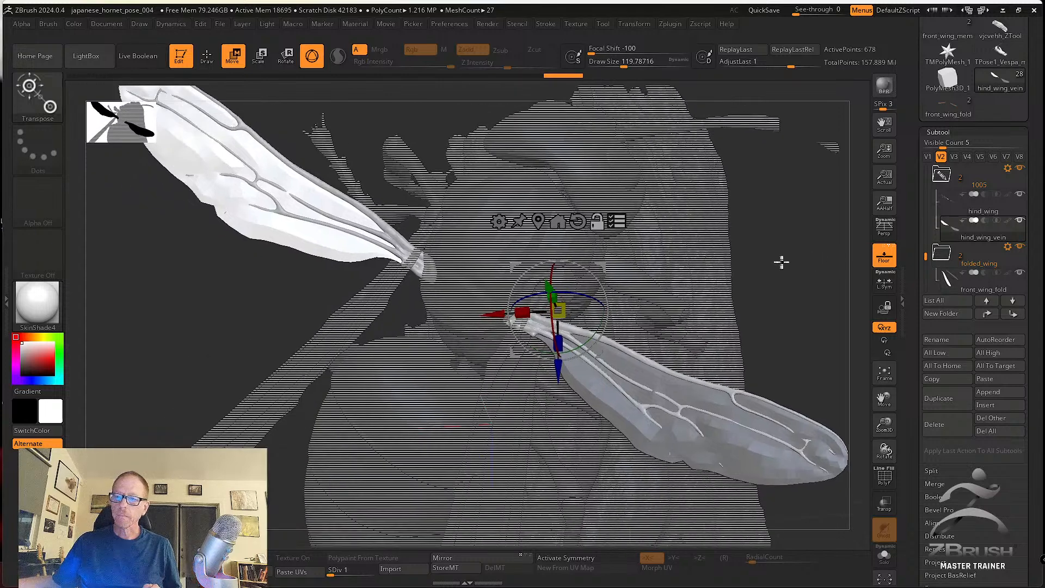
left_click_drag(782, 262, 814, 291)
left_click_drag(604, 353, 515, 211, "alt")
left_click_drag(451, 205, 457, 238)
left_click_drag(665, 267, 564, 347)
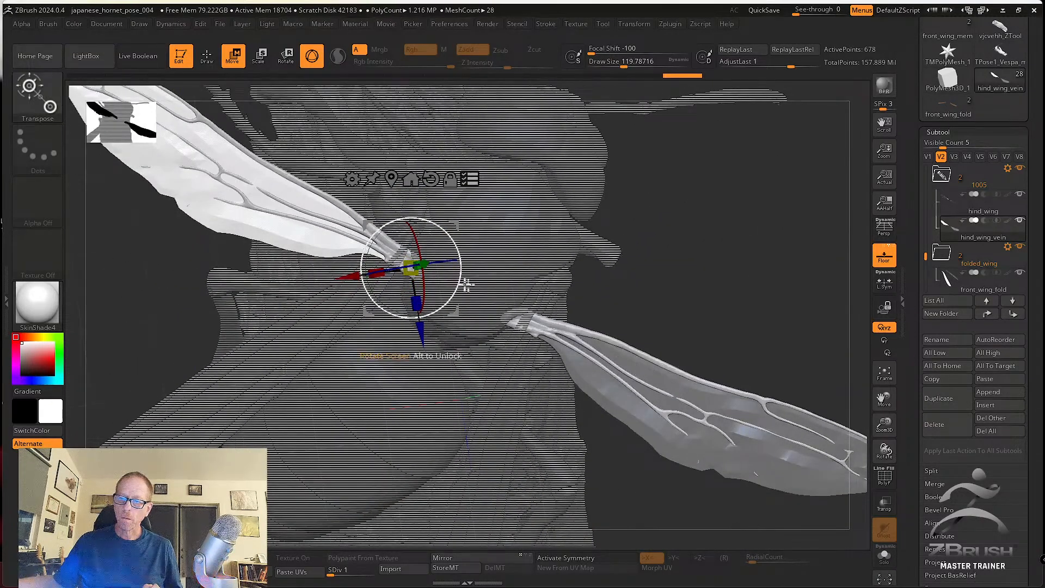
Rotate the unmasked hind wing about its base, swinging it back along the folded front wing.
left_click_drag(461, 282, 453, 249)
left_click_drag(635, 276, 679, 211)
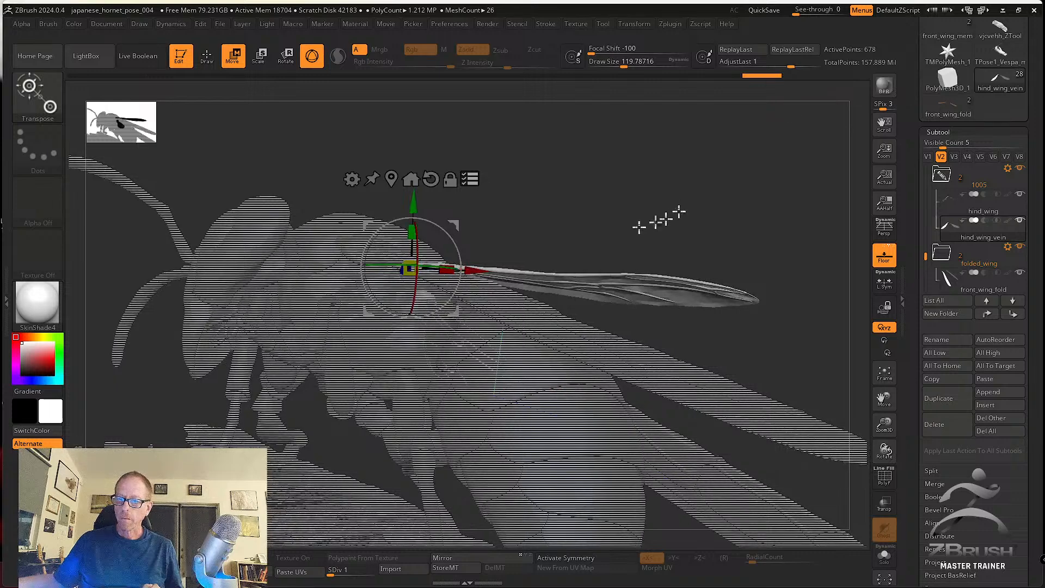
left_click_drag(459, 248, 453, 266)
left_click_drag(596, 256, 572, 267)
left_click_drag(444, 238, 403, 250)
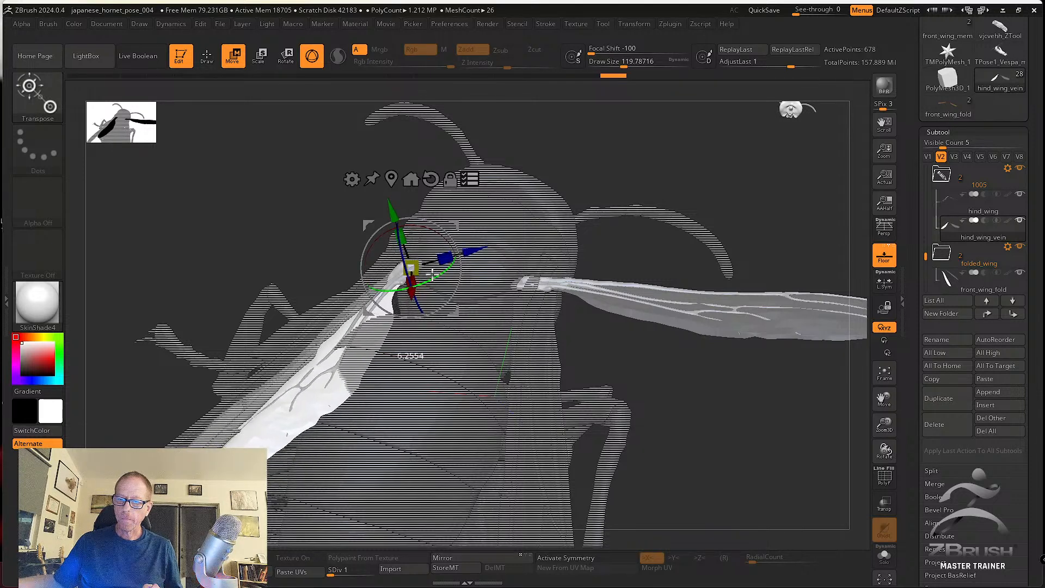
left_click_drag(438, 235, 437, 238)
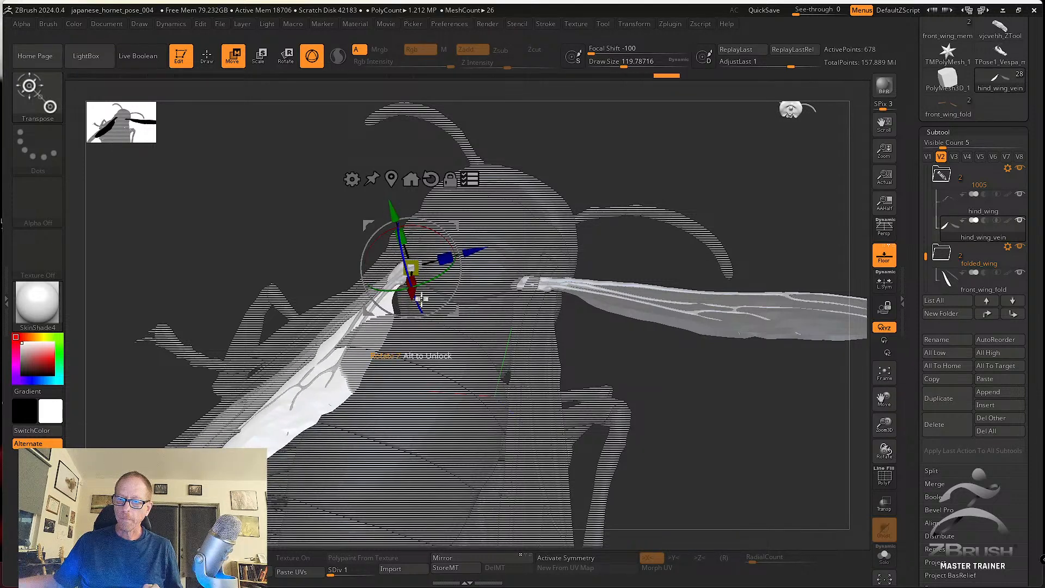
Rotate the unmasked hind wing about its base to tilt it and swing it back under the folded front wing.
left_click_drag(422, 298, 421, 303)
left_click_drag(443, 243, 445, 234)
left_click_drag(722, 422, 676, 364)
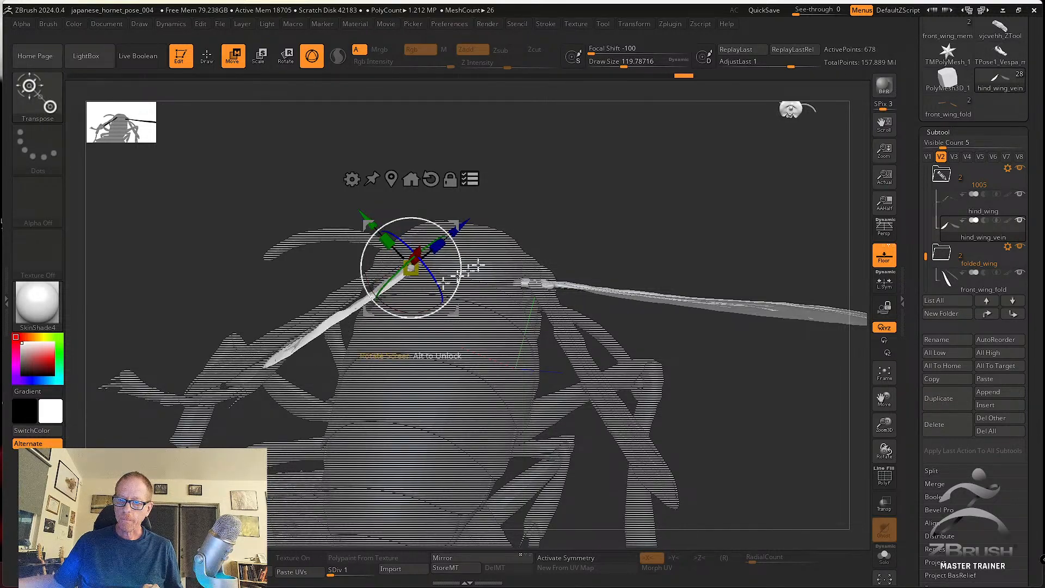
left_click_drag(477, 266, 823, 388)
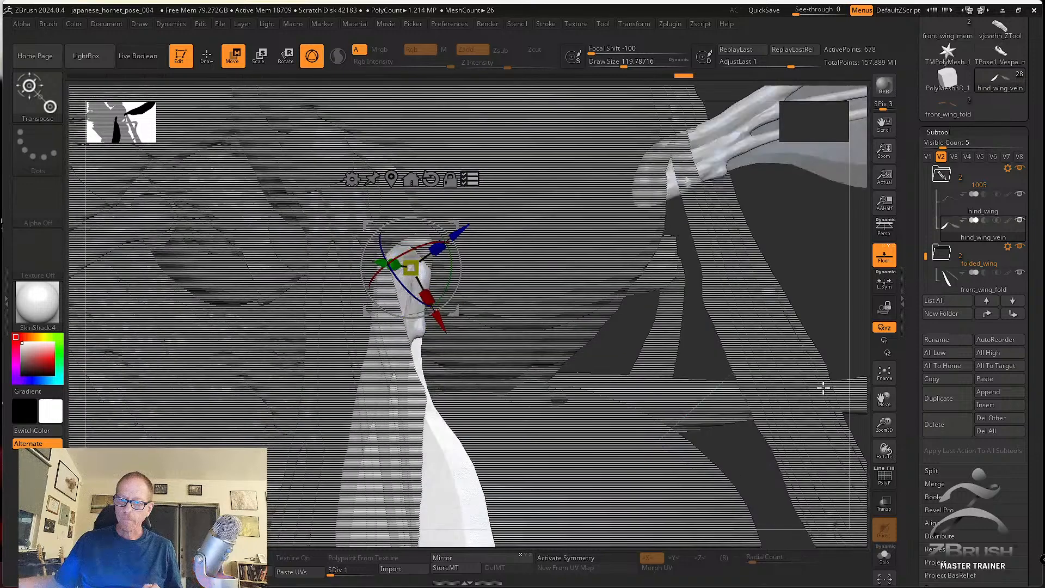
left_click_drag(803, 270, 506, 281)
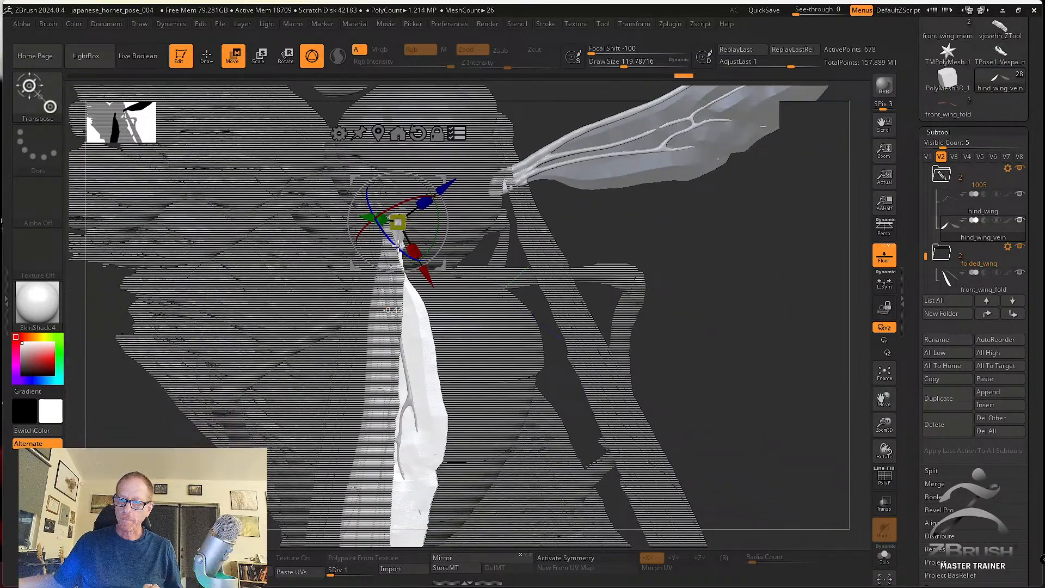
left_click_drag(430, 238, 428, 239)
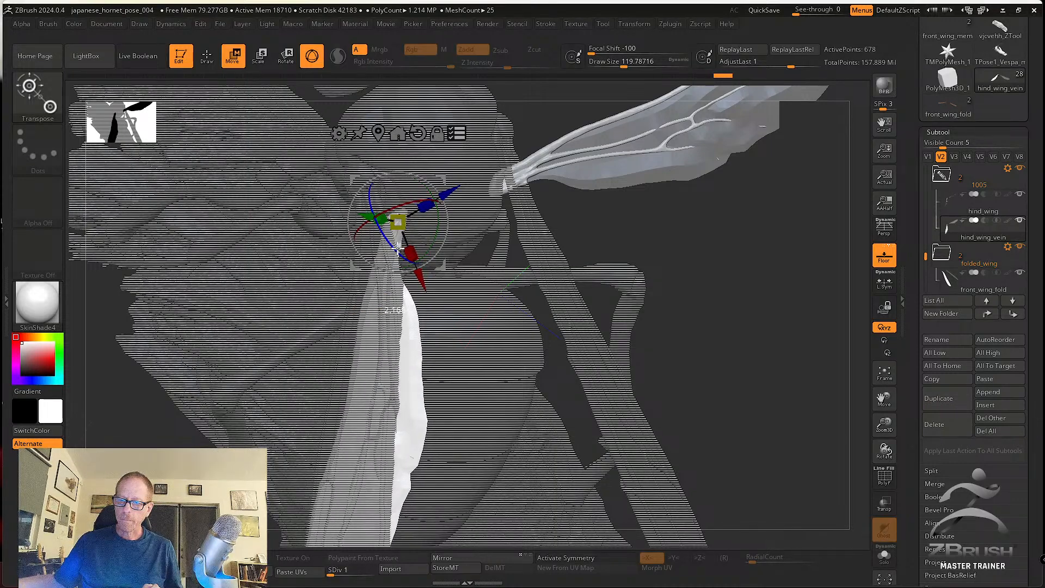
left_click_drag(671, 319, 720, 244)
left_click_drag(638, 288, 613, 290)
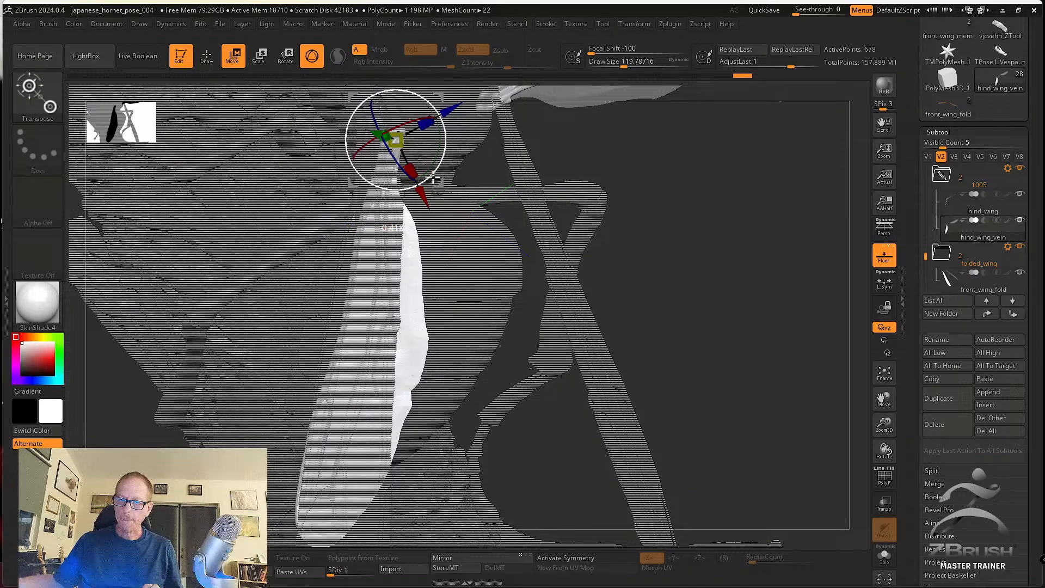
Adjust the hind wing's tilt in side view so it runs roughly parallel to the folded front wing.
left_click_drag(735, 268, 641, 310)
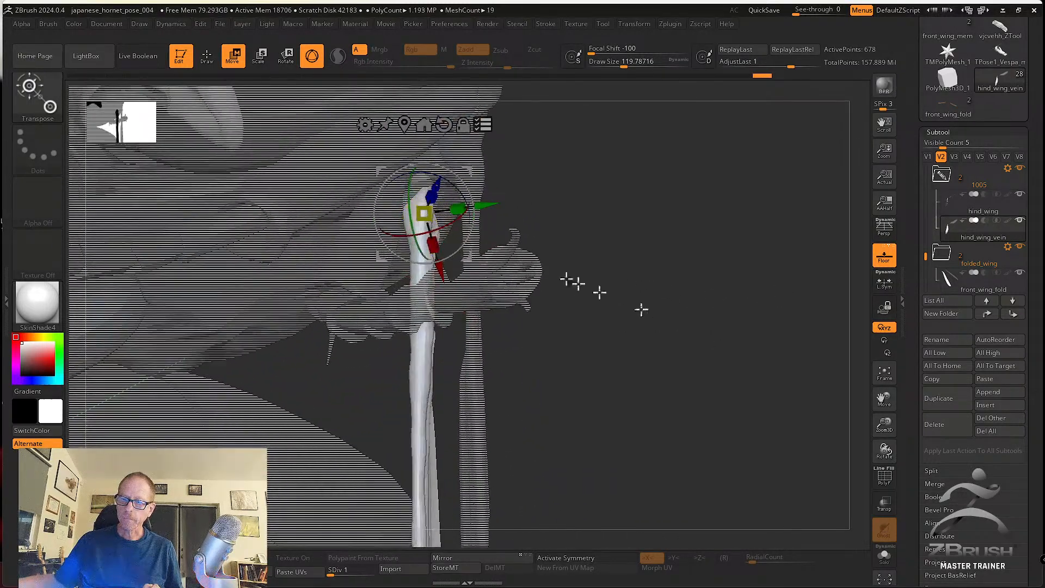
left_click_drag(472, 243, 457, 228)
left_click_drag(620, 281, 624, 337, "alt")
left_click_drag(507, 252, 507, 253)
left_click_drag(619, 308, 639, 176, "alt")
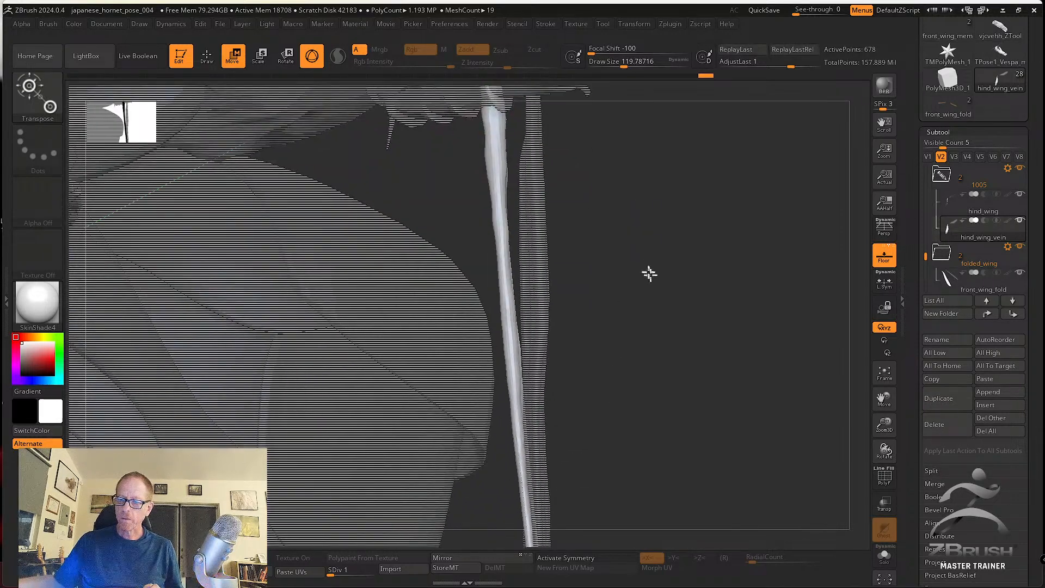
left_click_drag(649, 273, 637, 407, "alt")
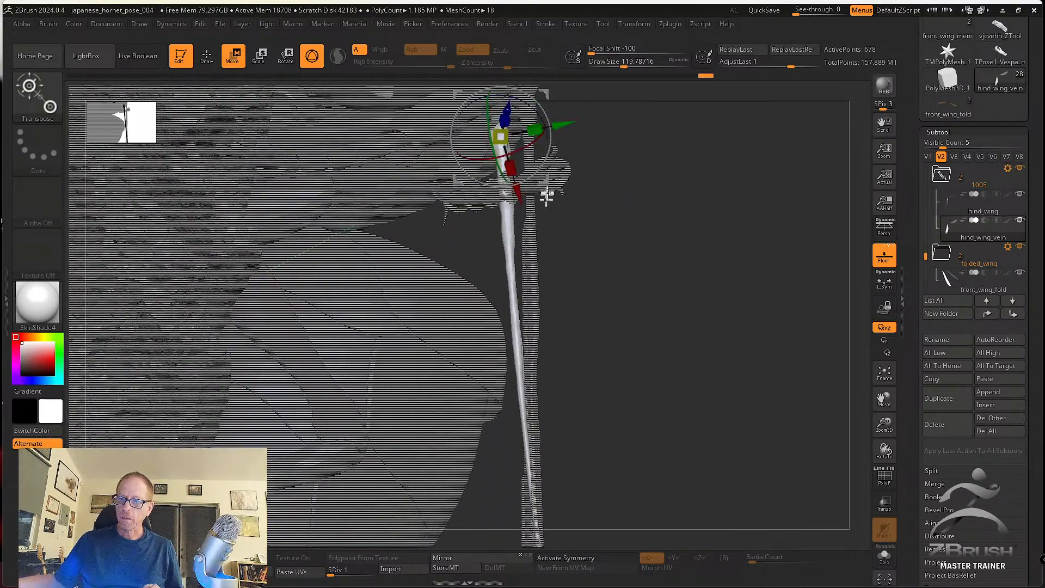
left_click_drag(551, 149, 550, 149)
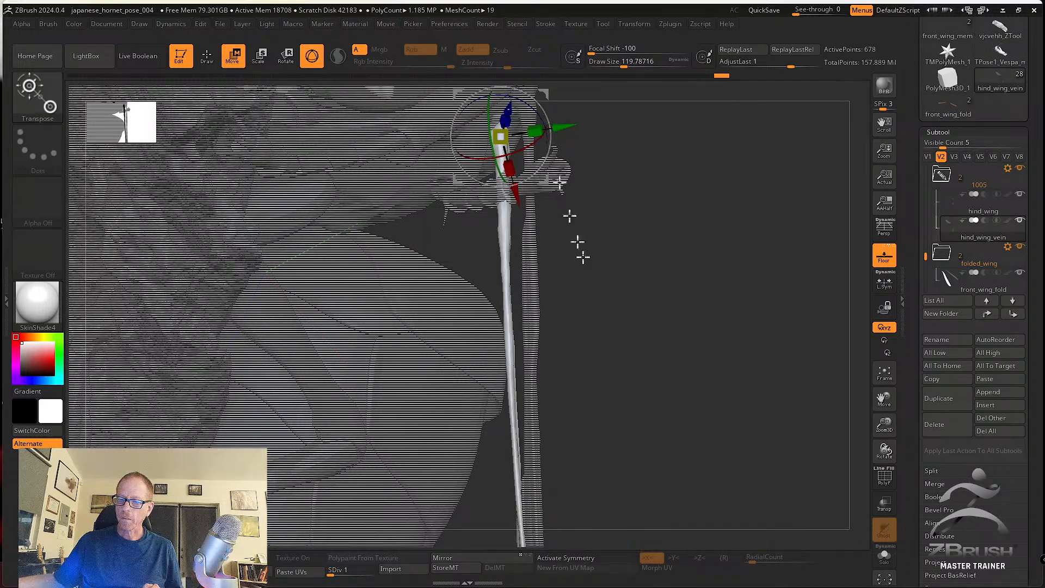
Rotate the hind wing slightly inward about its base, tucking its outer edge under the tip of the folded front wing.
scroll(583, 257, "up", 10)
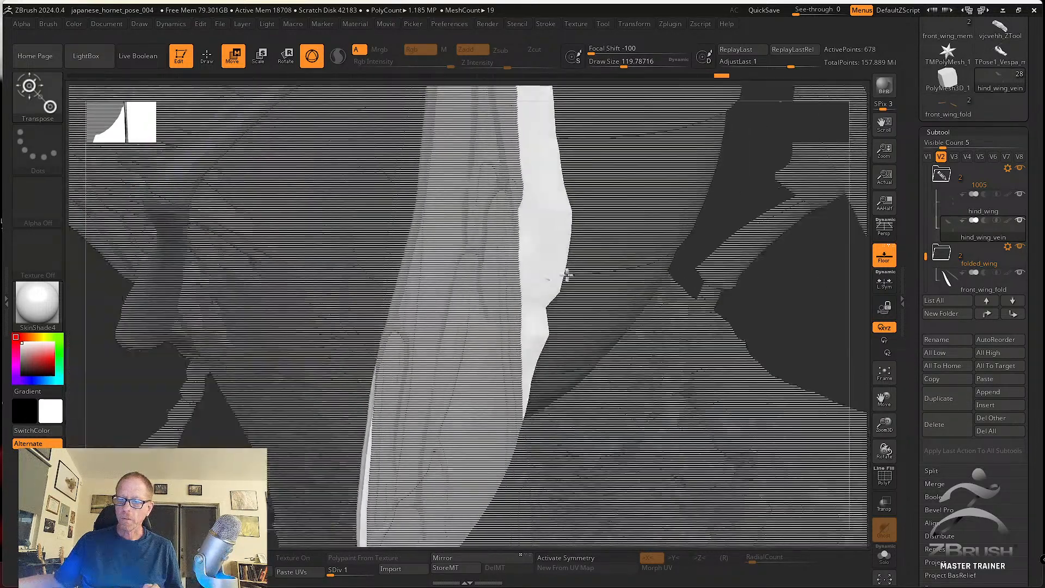
right_click_drag(566, 275, 618, 278)
right_click_drag(277, 270, 690, 408)
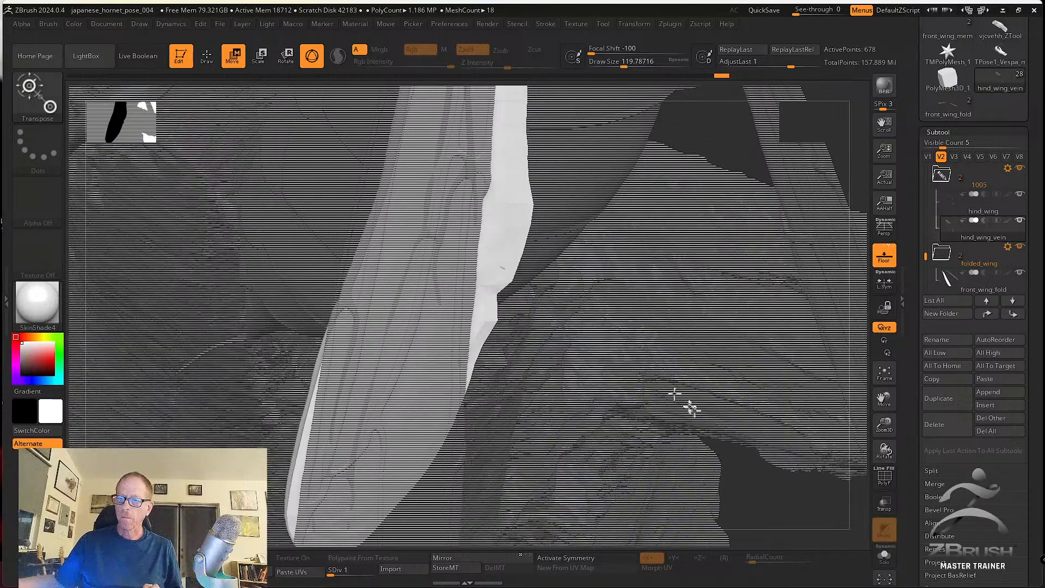
right_click_drag(748, 480, 749, 424, "ctrl")
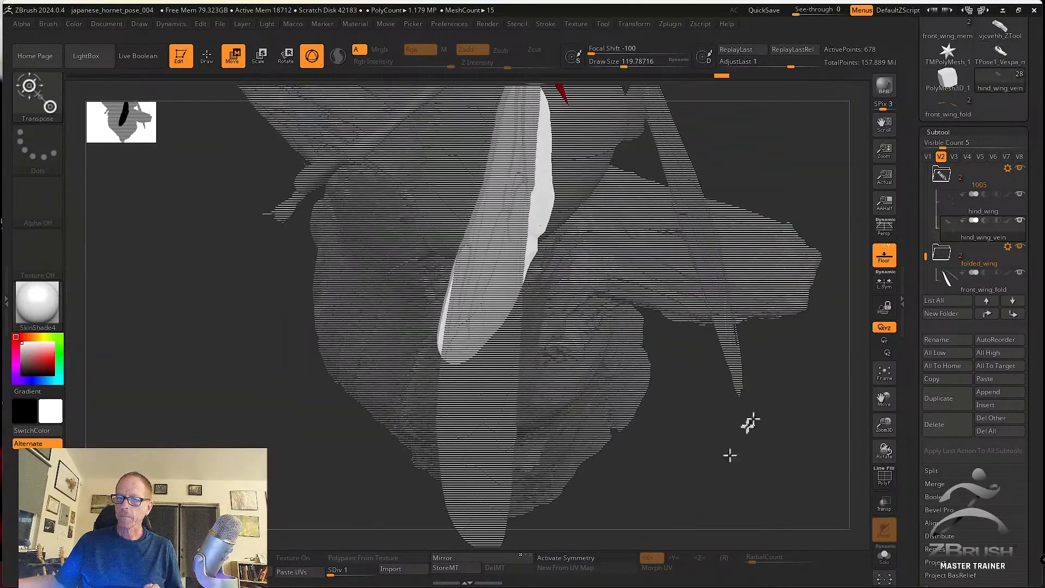
right_click_drag(786, 460, 789, 585, "alt")
left_click_drag(576, 203, 577, 203)
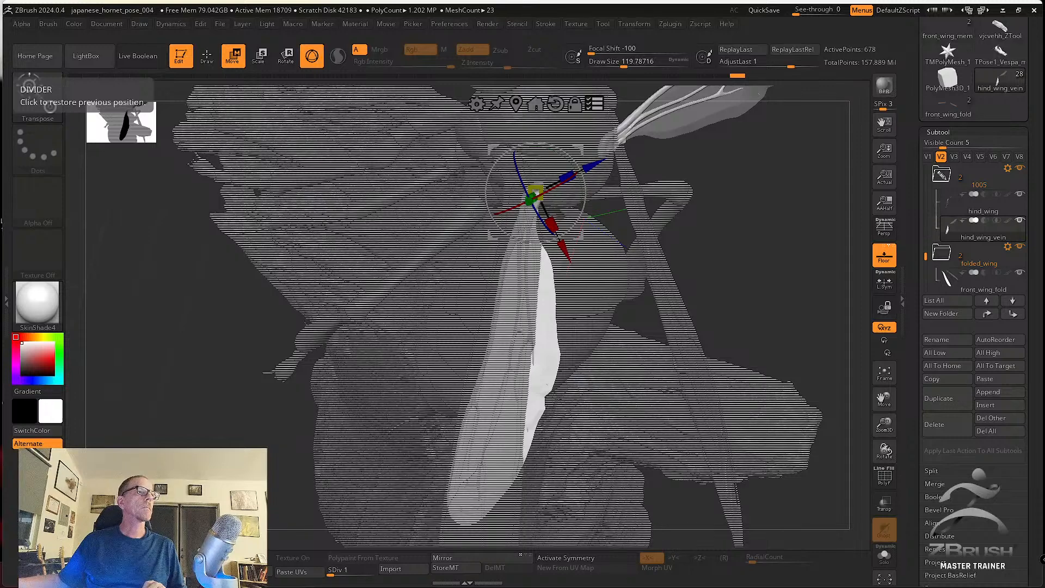
Switch to Chrome and open the video "Filming this changed how I see WASPS!" from the Ant Lab YouTube channel.
left_click(627, 574)
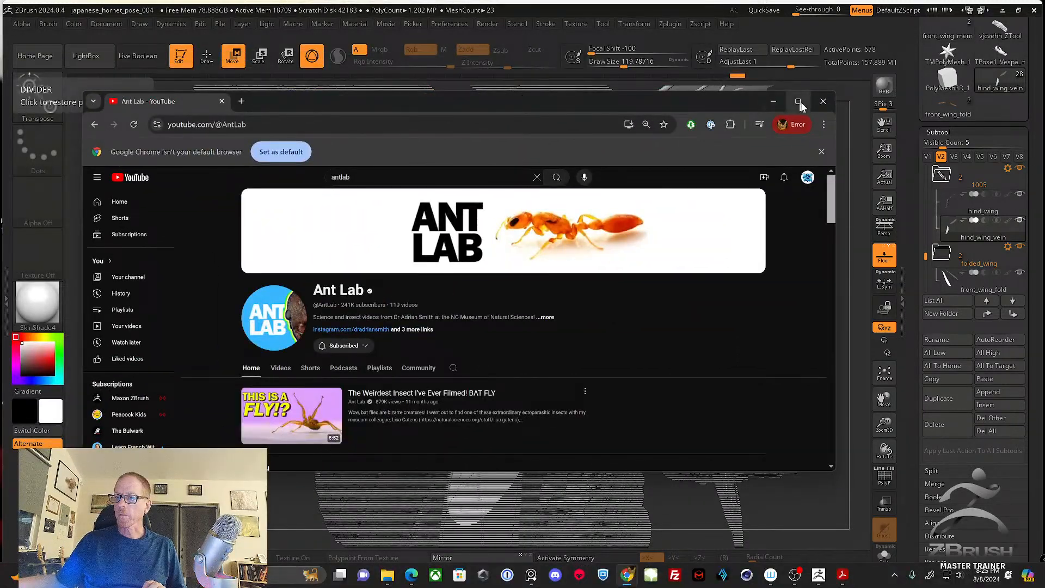
left_click(798, 102)
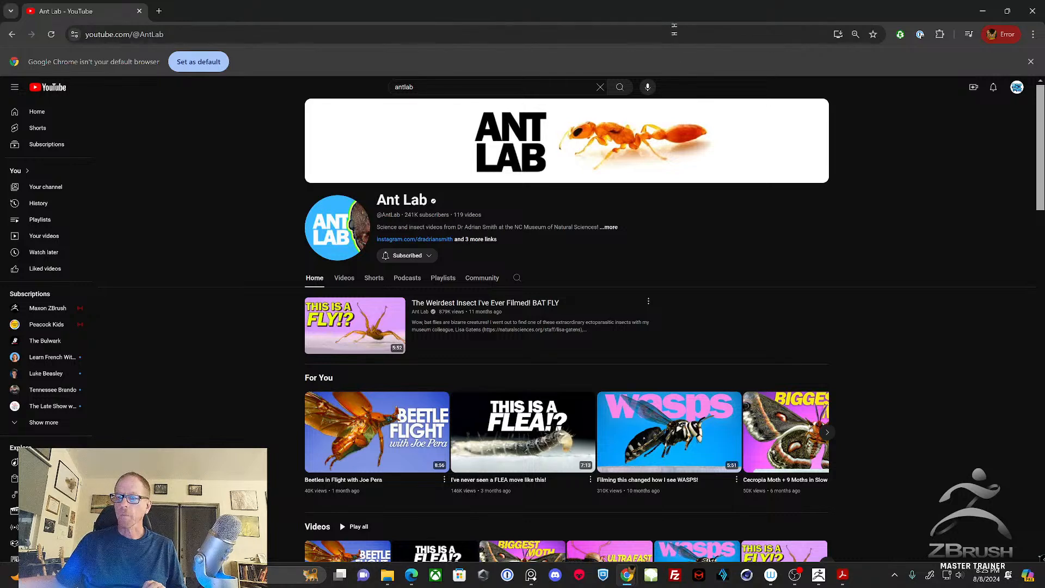
scroll(651, 266, "down", 3)
scroll(652, 265, "down", 1)
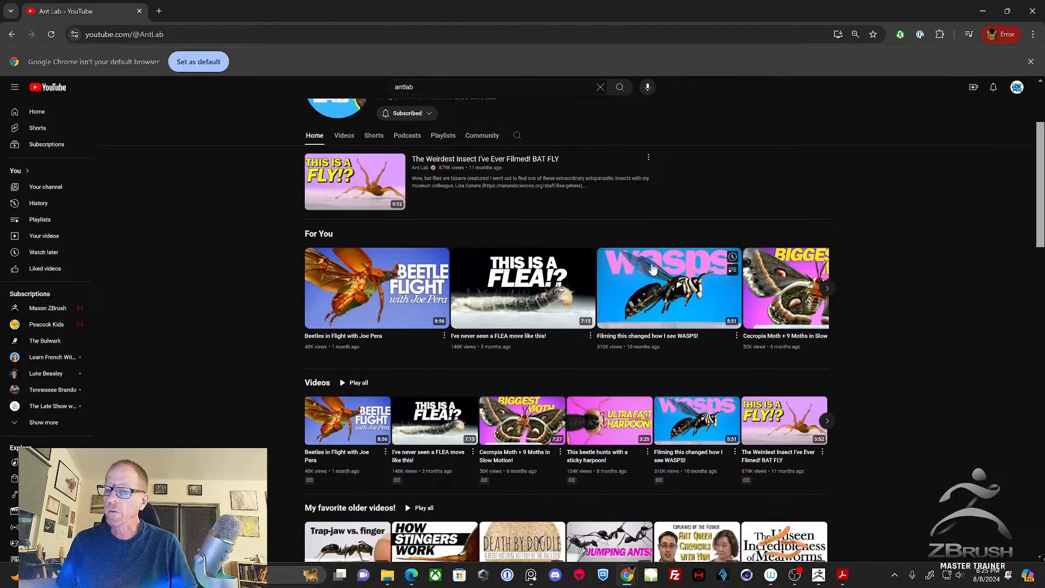
left_click(630, 282)
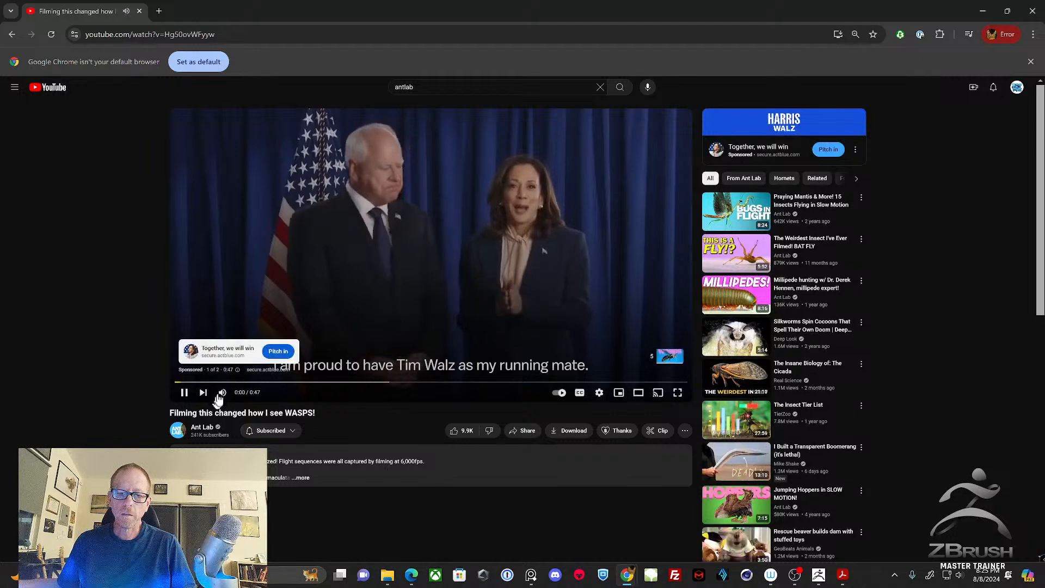
Mute the wasp video and skip the advertisement.
mouse_move(230, 394)
left_click_drag(244, 393, 223, 397)
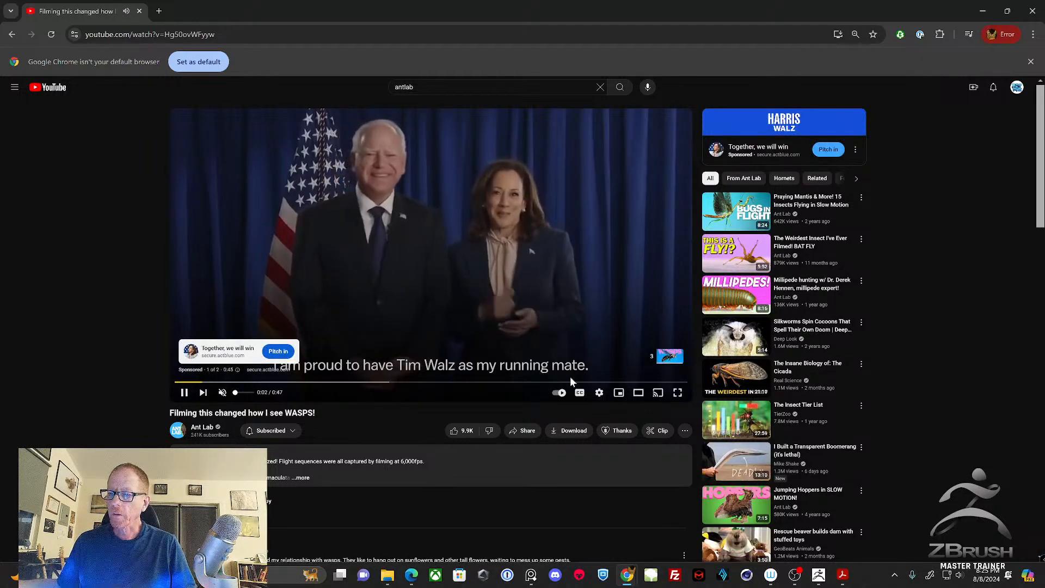
left_click(672, 357)
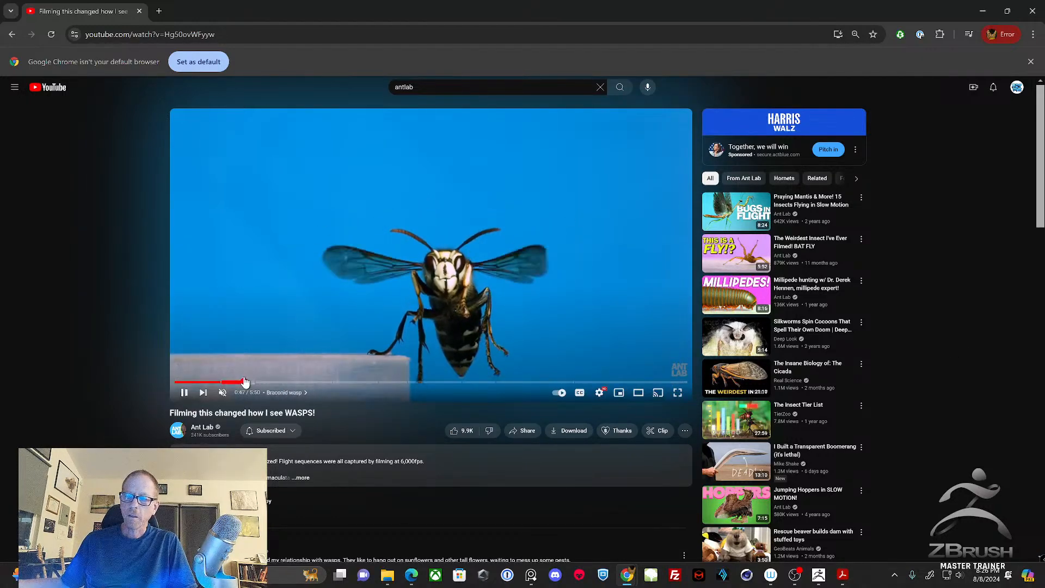
Skim through the wasp video to examine the wings and body poses in the slow-motion flight footage.
left_click(245, 382)
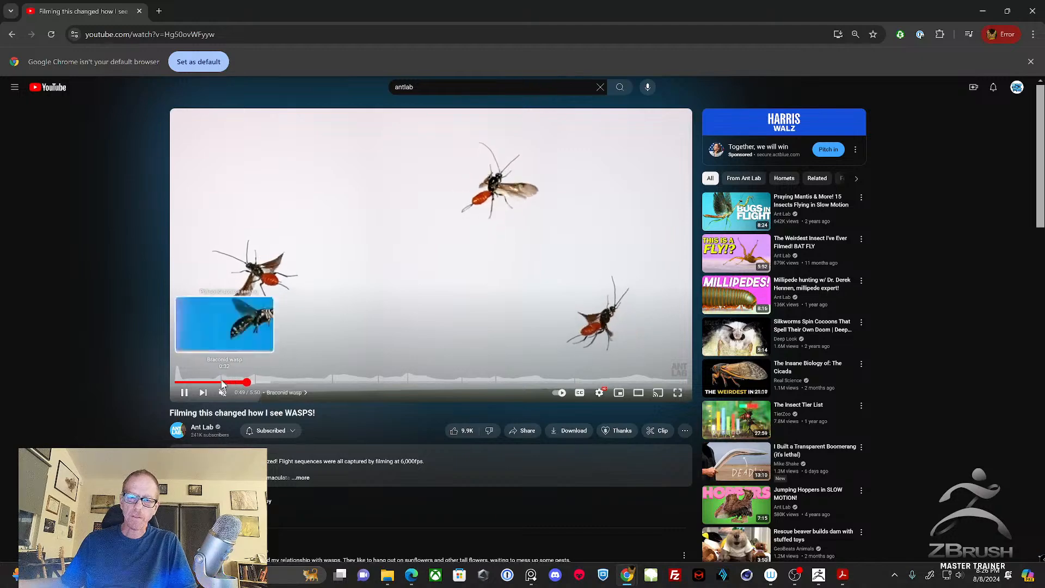
left_click(223, 382)
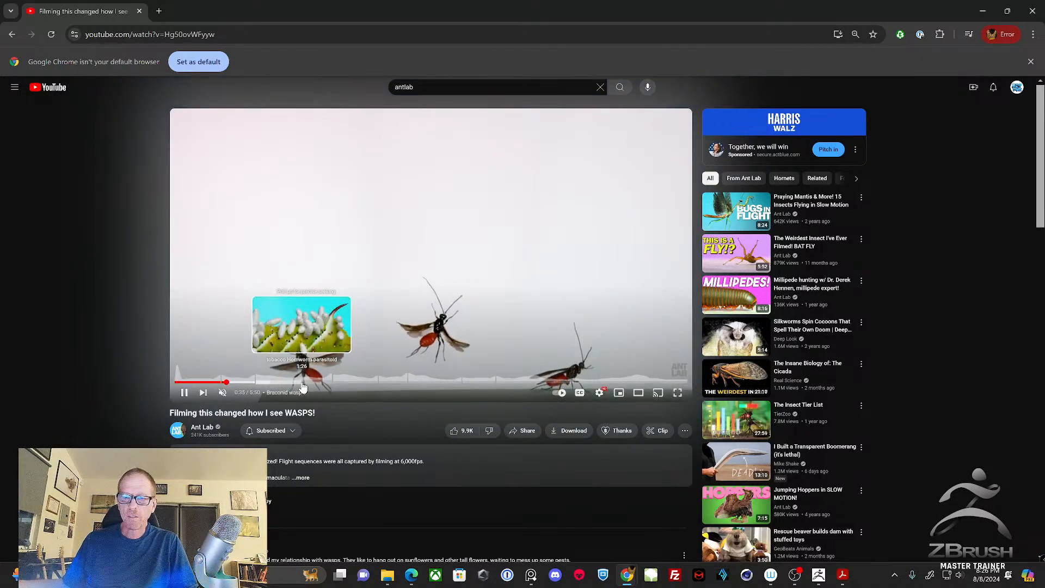
left_click(303, 383)
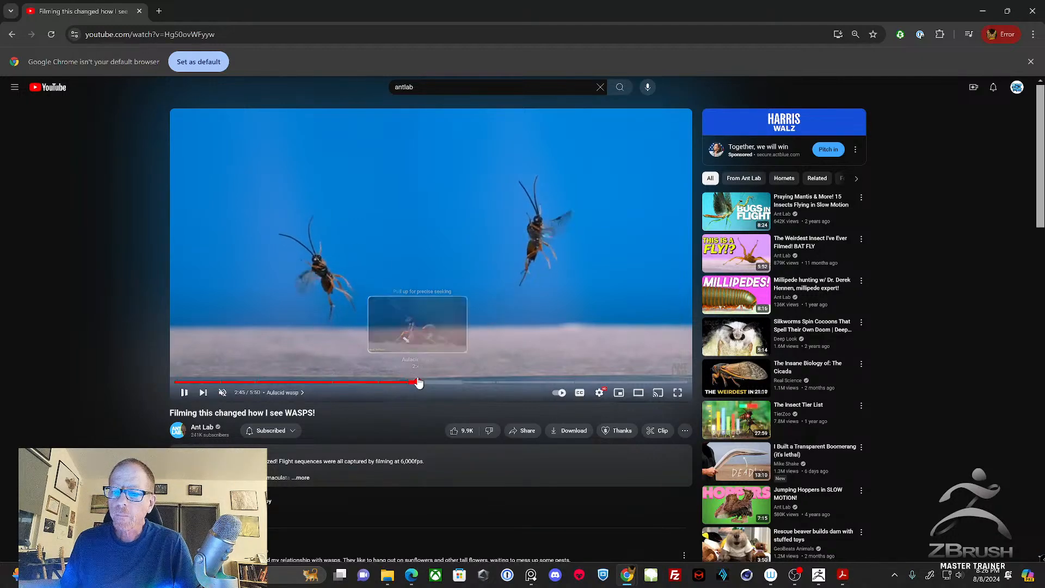
left_click(418, 383)
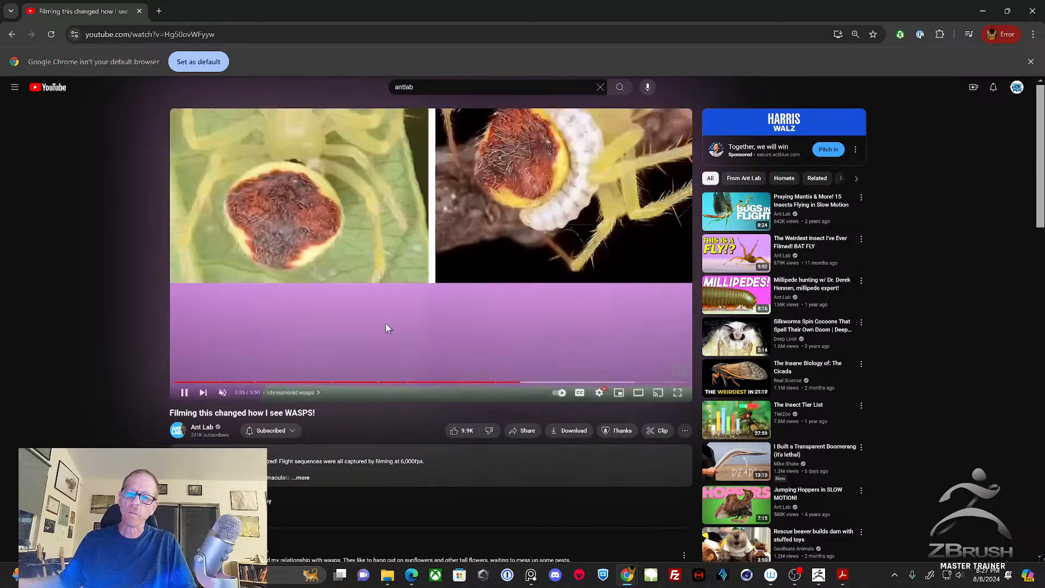
left_click(537, 383)
left_click(550, 382)
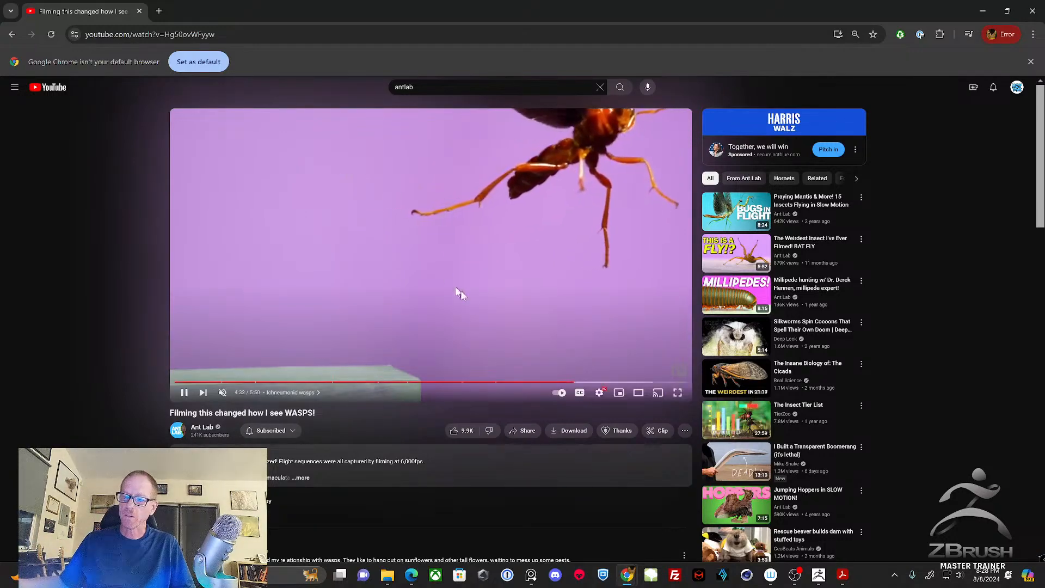
left_click(617, 383)
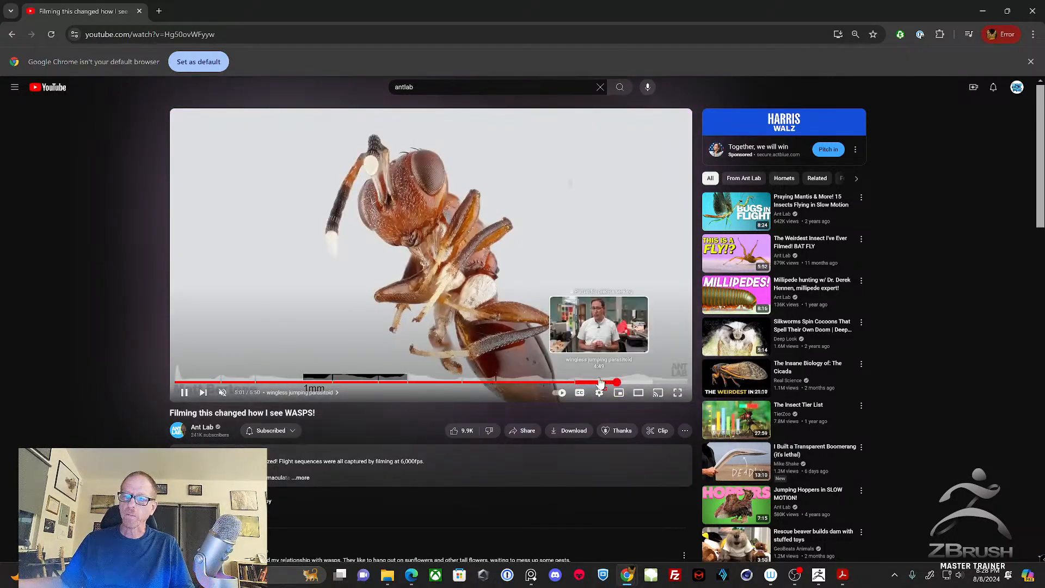
left_click(600, 383)
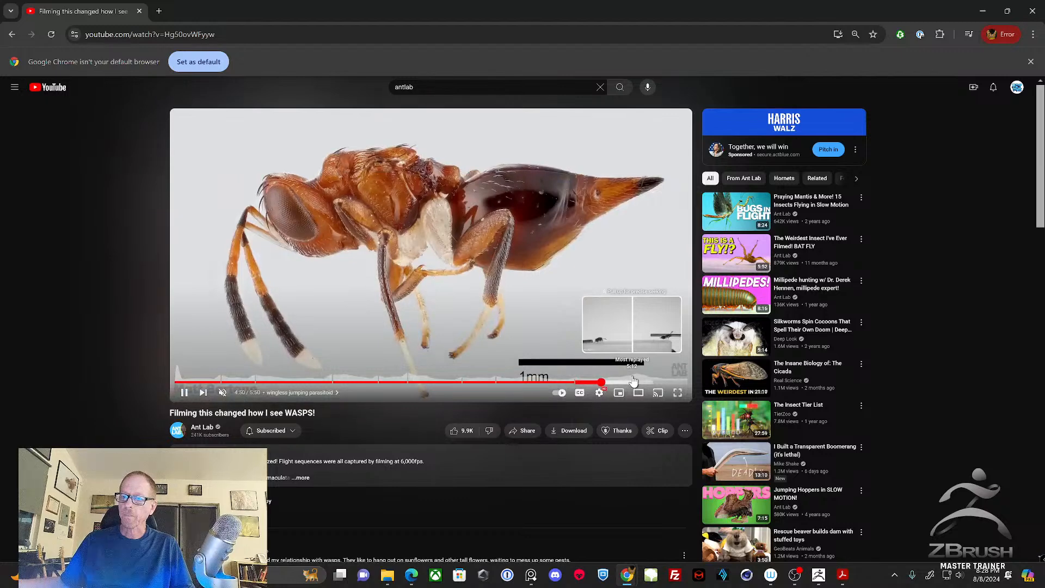
left_click_drag(633, 381, 673, 383)
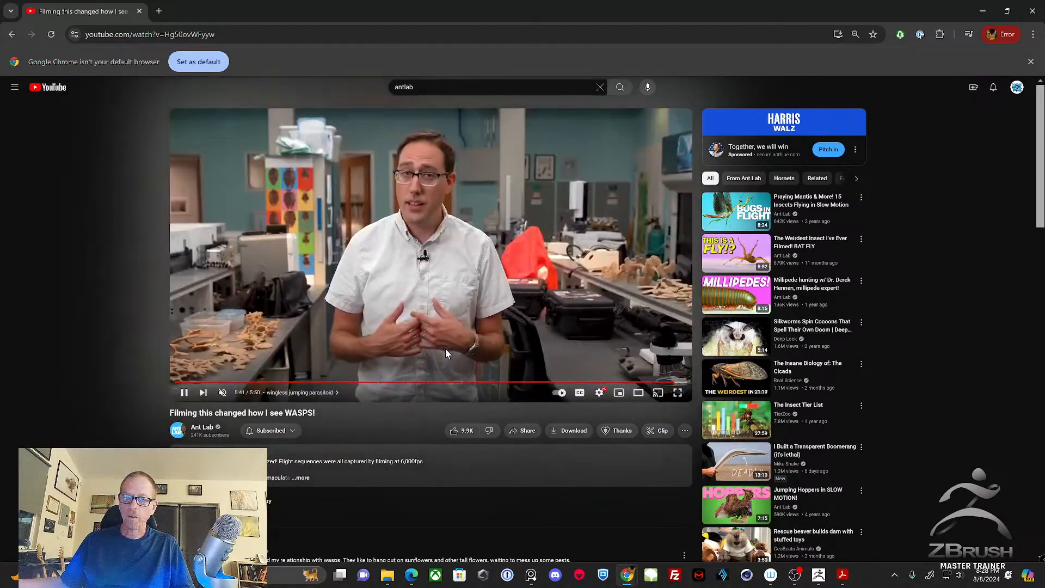
scroll(445, 351, "down", 1)
scroll(272, 240, "up", 1)
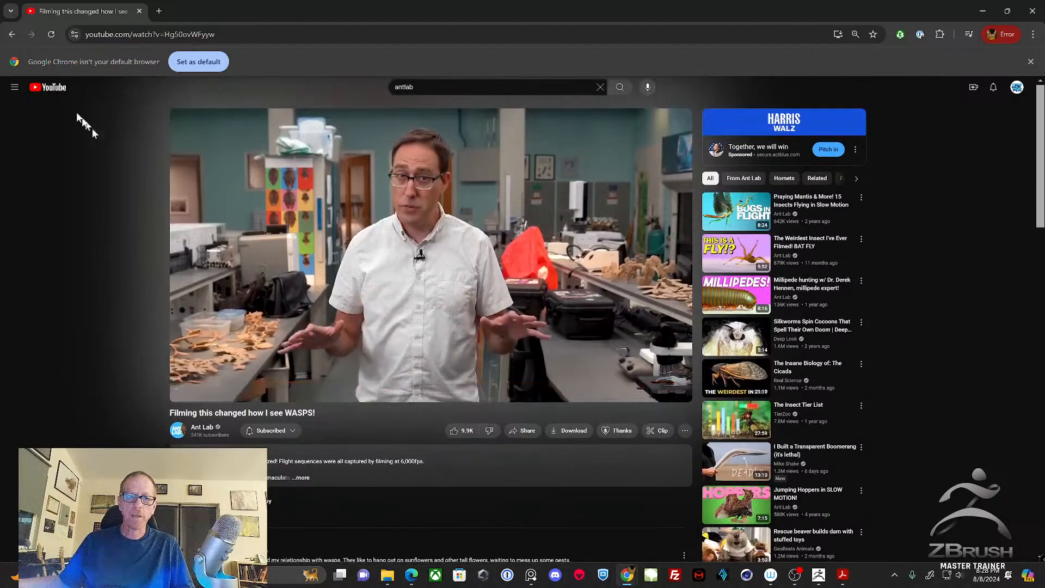
Return to the Ant Lab channel page and browse its video sections down to the Age of Discovery Podcast.
left_click(12, 34)
scroll(647, 438, "down", 1)
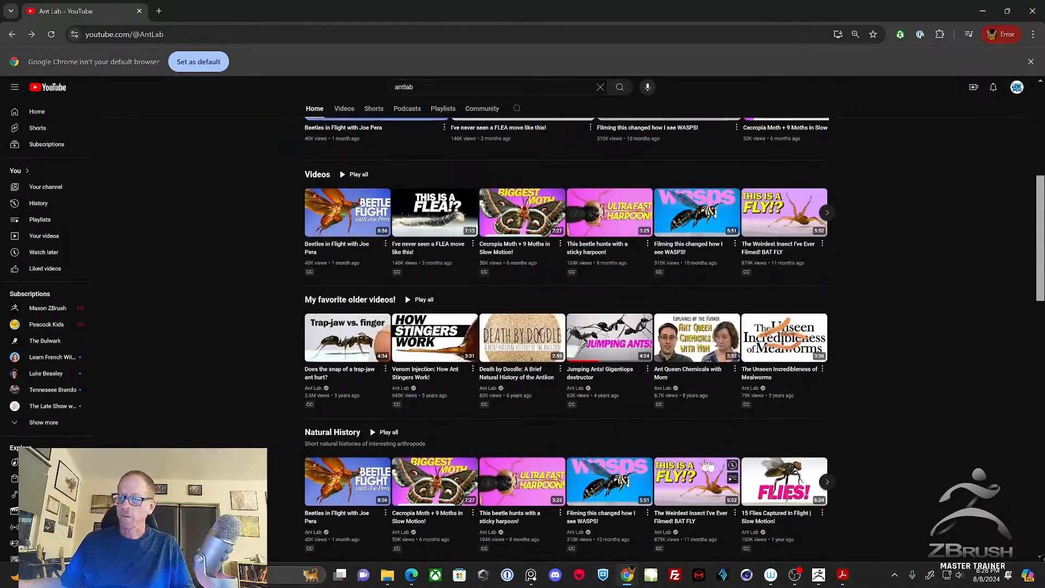
scroll(892, 412, "down", 3)
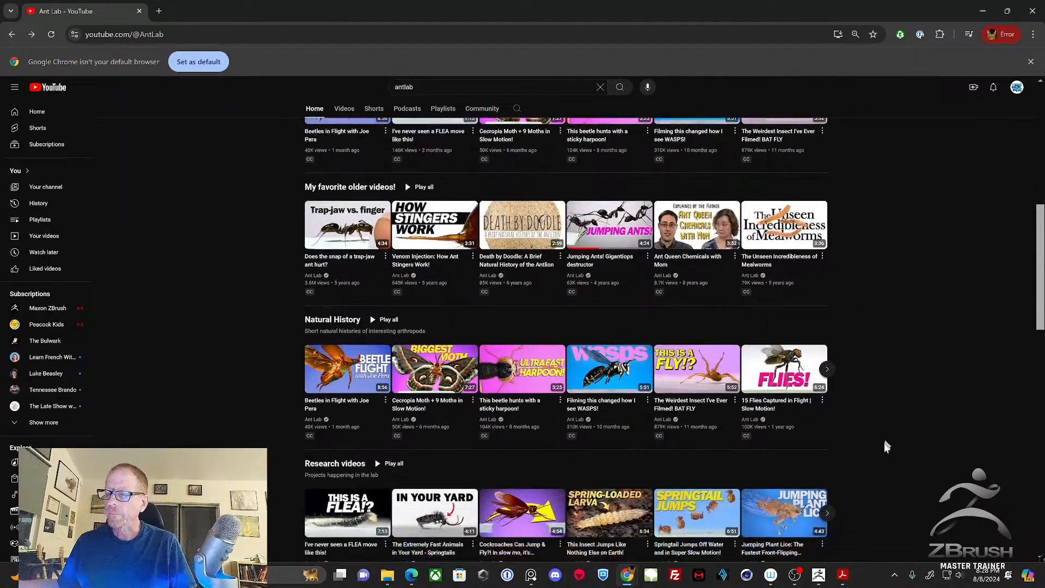
scroll(883, 453, "down", 2)
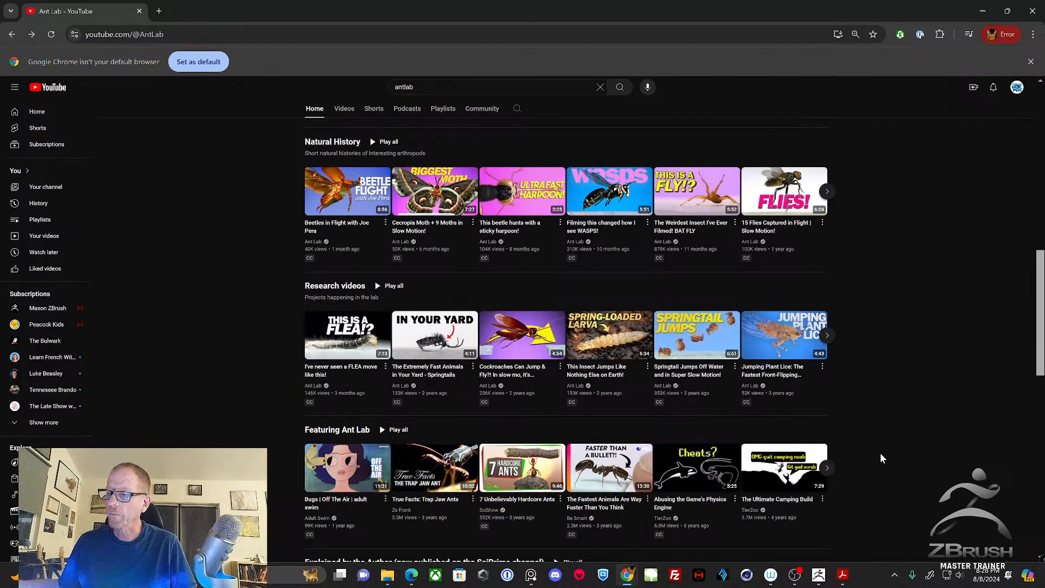
scroll(881, 456, "down", 2)
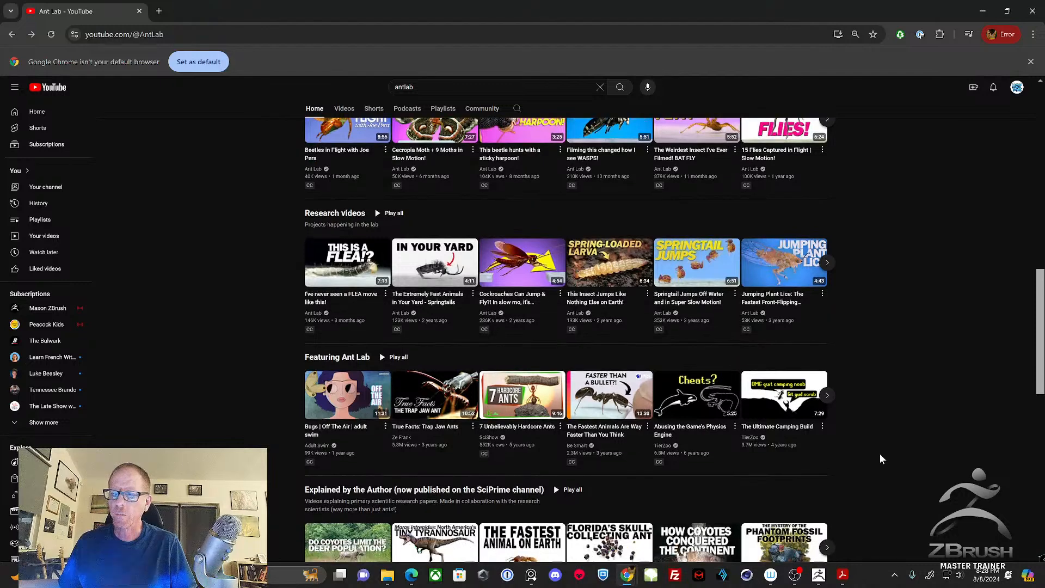
scroll(880, 458, "down", 1)
scroll(867, 459, "down", 2)
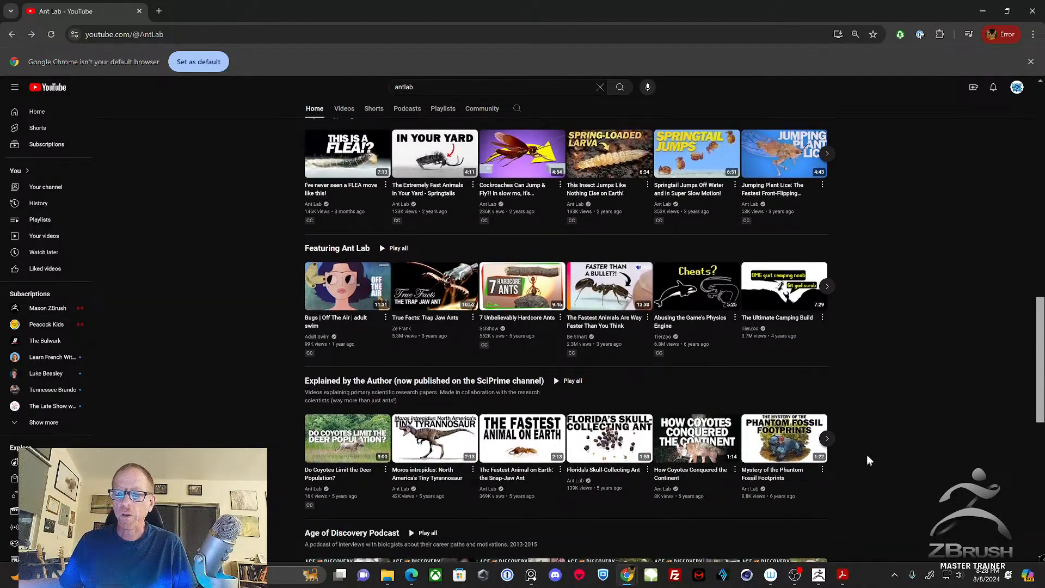
scroll(868, 460, "down", 1)
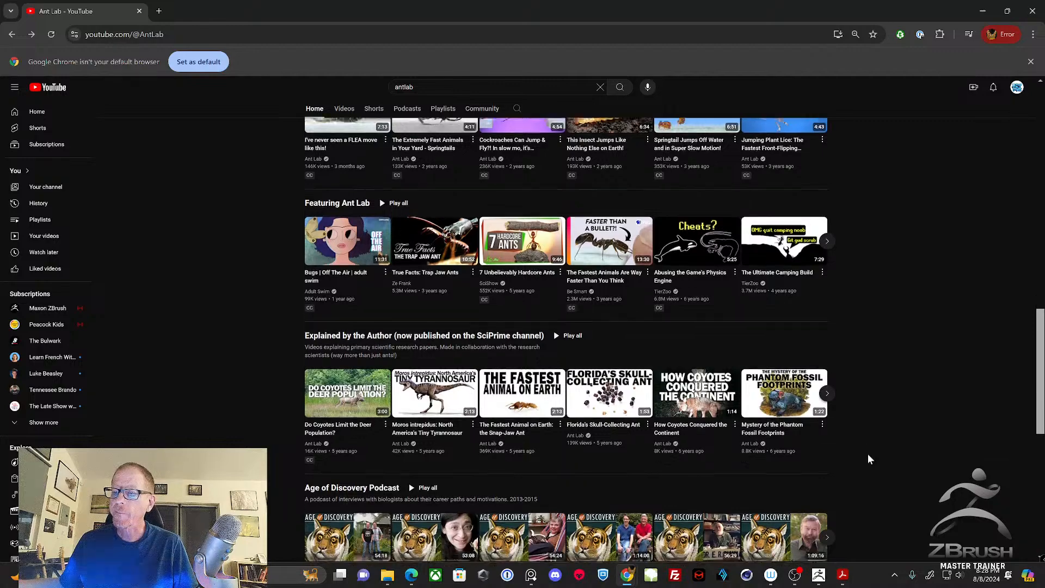
scroll(867, 459, "down", 1)
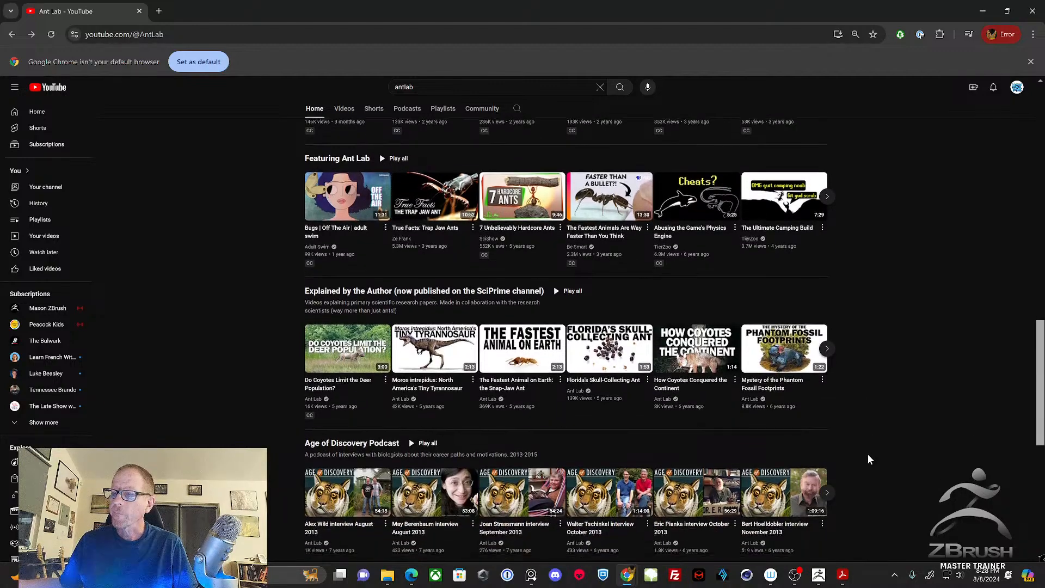
Browse the Ant Lab channel page down to its popular videos and featured channels, and back up to the natural history section.
scroll(869, 460, "down", 3)
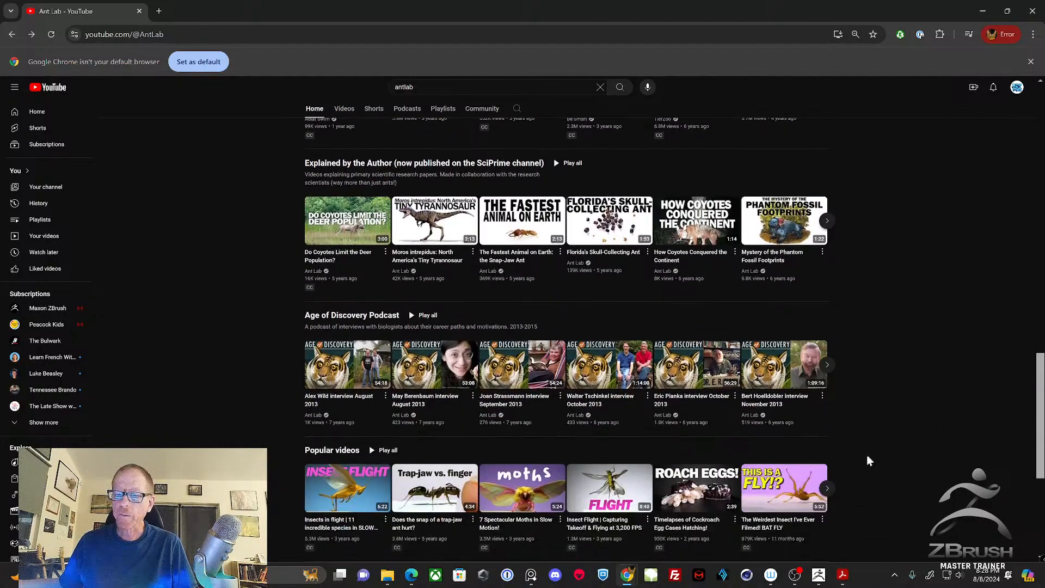
scroll(868, 461, "down", 1)
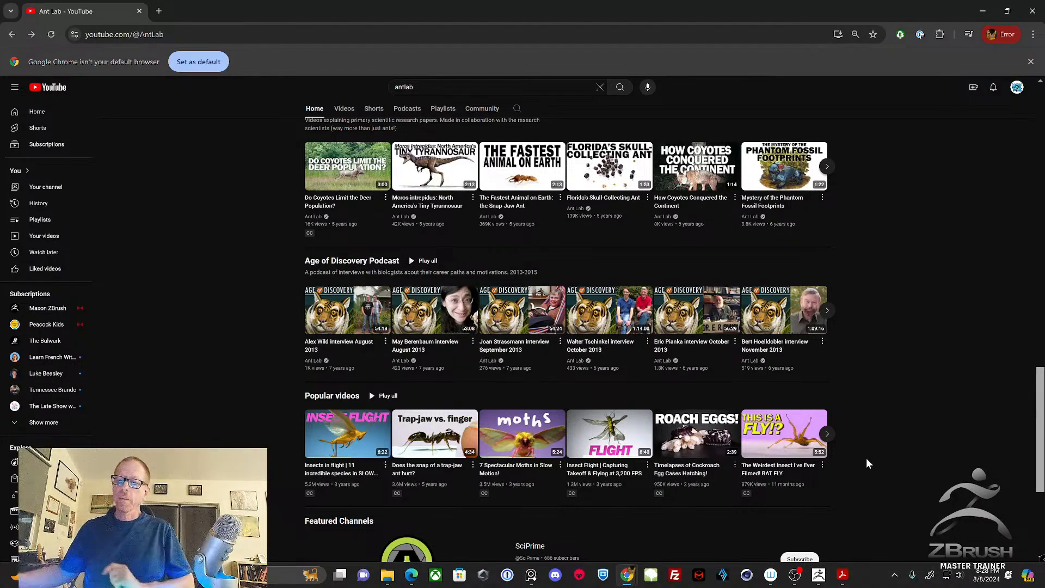
scroll(871, 464, "down", 1)
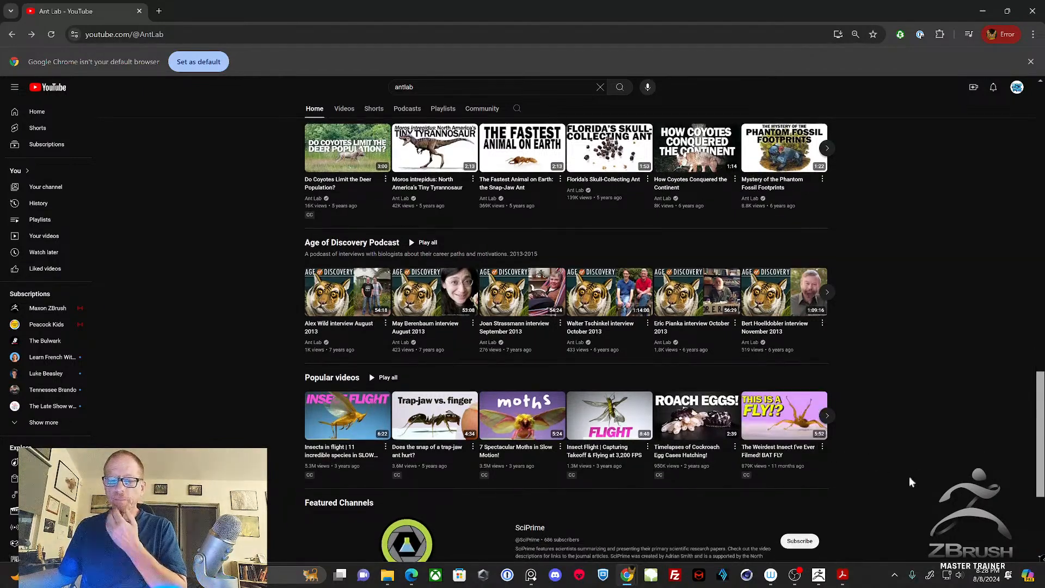
scroll(897, 477, "down", 1)
scroll(895, 478, "up", 6)
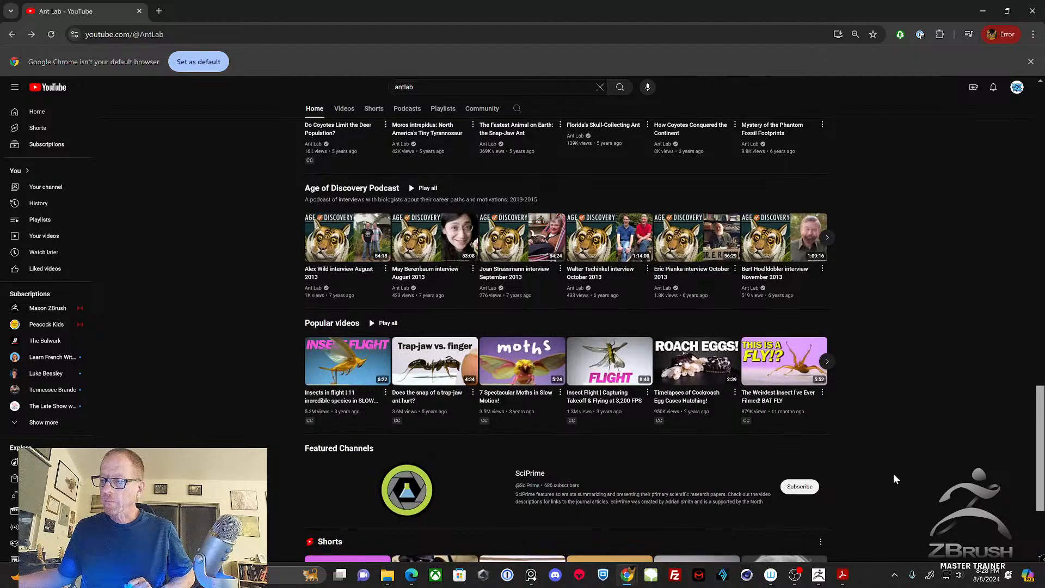
scroll(887, 469, "up", 10)
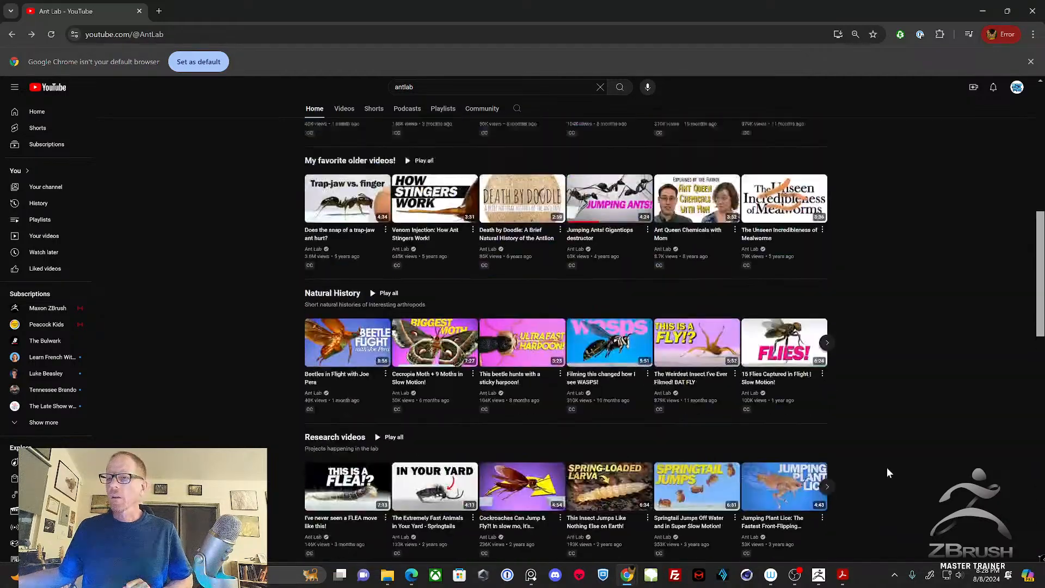
Switch back to ZBrush and examine from several angles how the folded hind wing lies along the front wing.
left_click_drag(559, 17, 1, 155)
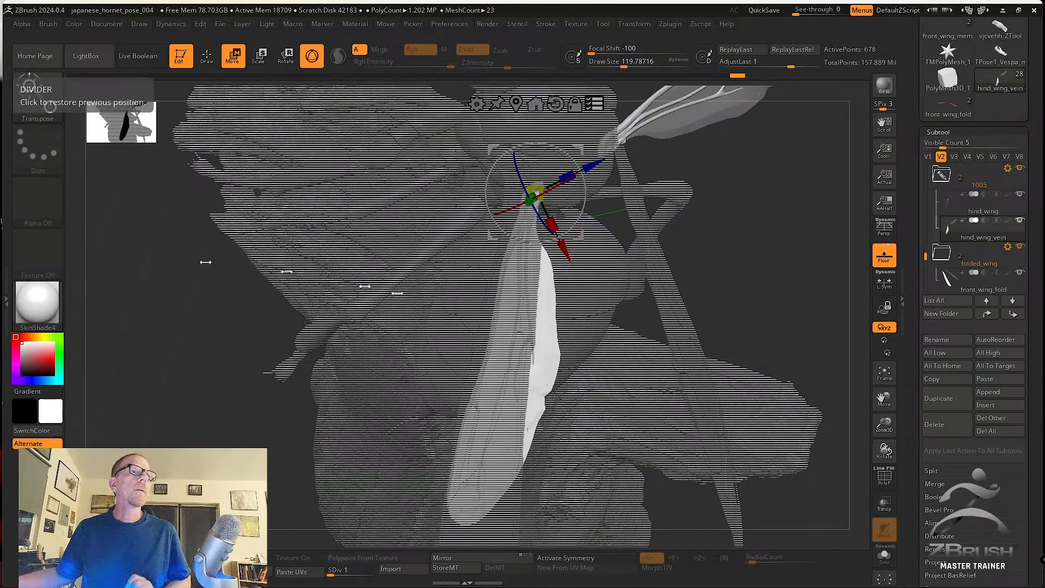
left_click_drag(745, 292, 759, 275)
left_click_drag(650, 482, 708, 496)
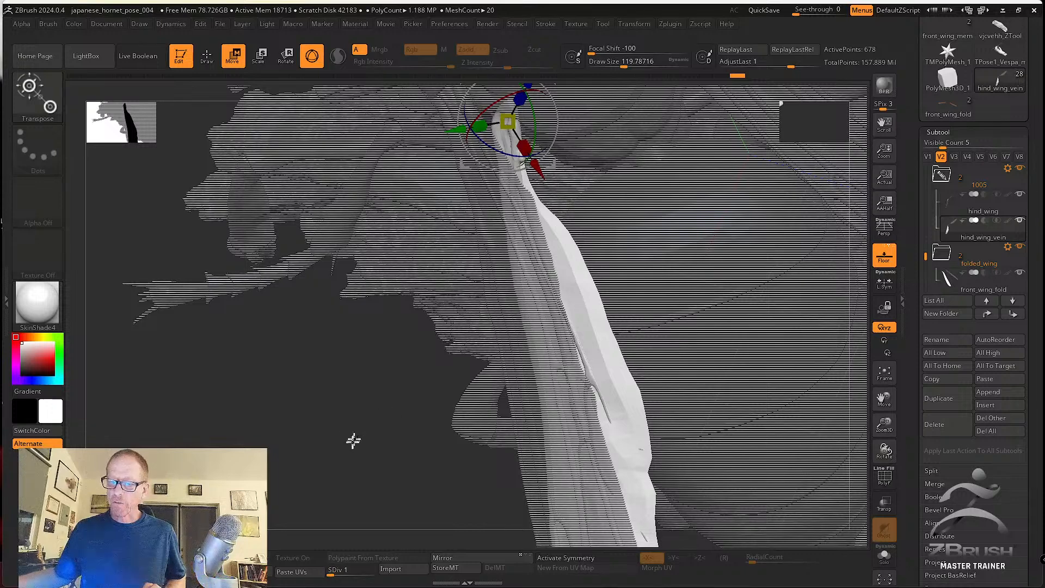
left_click_drag(353, 441, 587, 431)
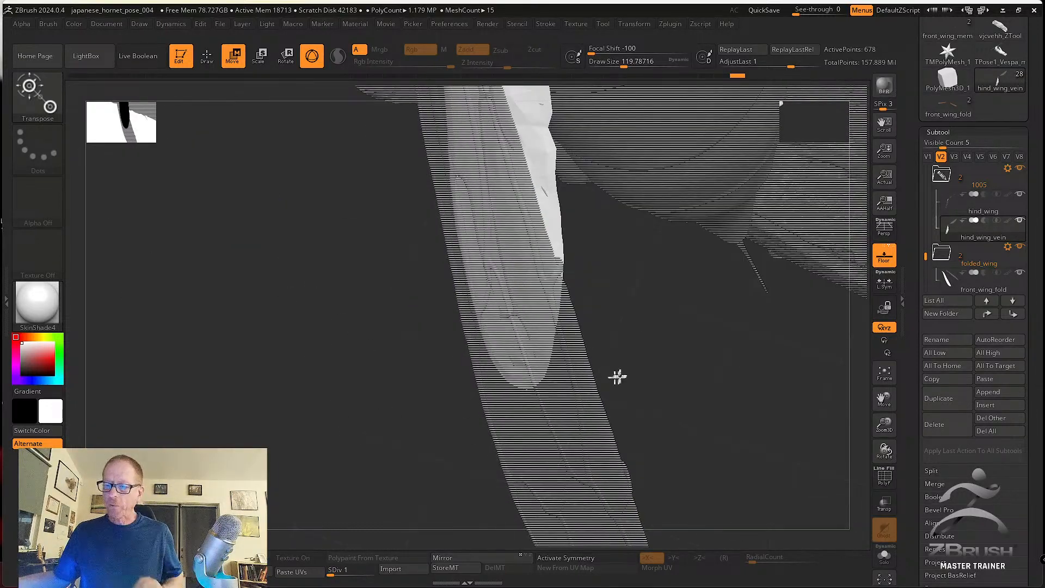
left_click_drag(613, 365, 561, 309)
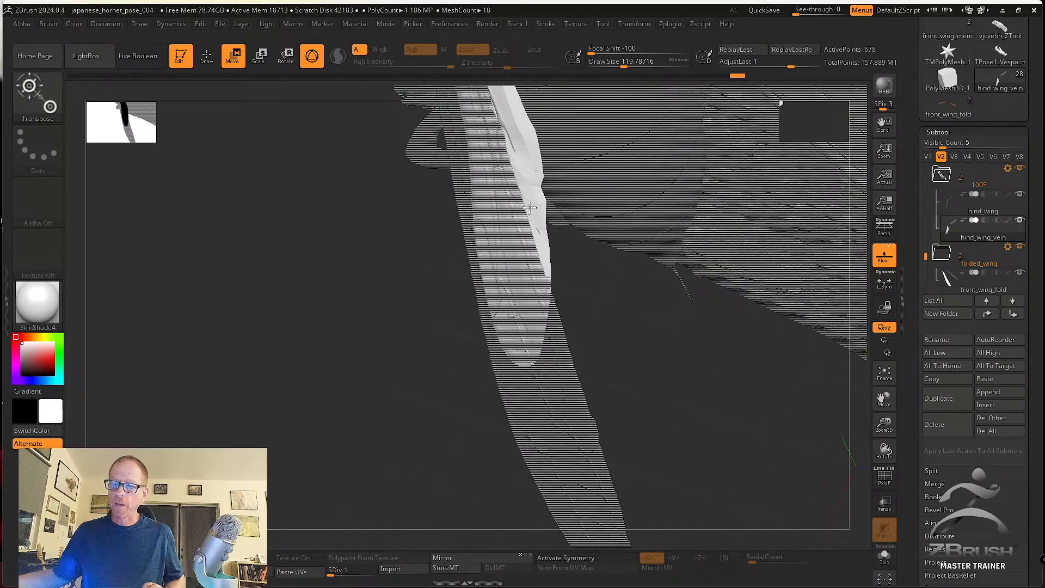
left_click_drag(598, 299, 520, 213)
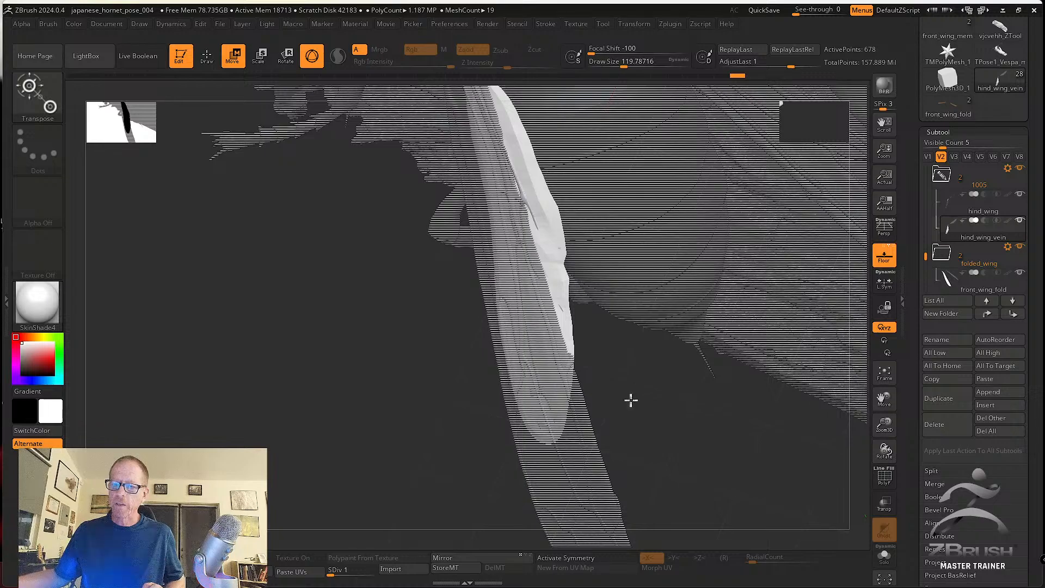
mouse_move(630, 400)
left_mouse_down()
mouse_move(711, 380)
mouse_move(640, 383)
left_mouse_up()
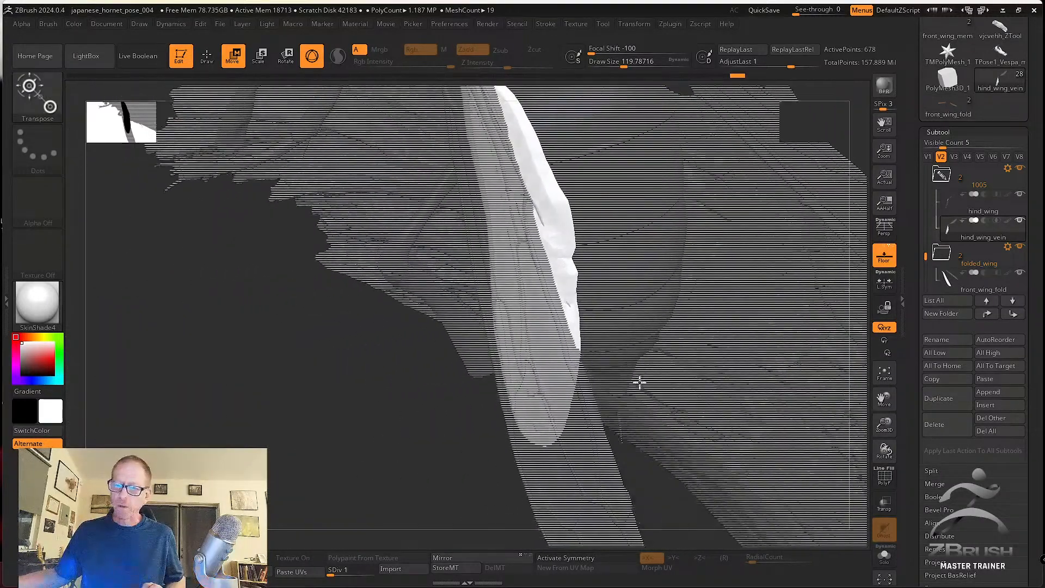
Invert the masks on the hind_wing_vein and hind_wing subtools so the wing that is still extended can be transformed.
left_click_drag(314, 351, 296, 522, "alt")
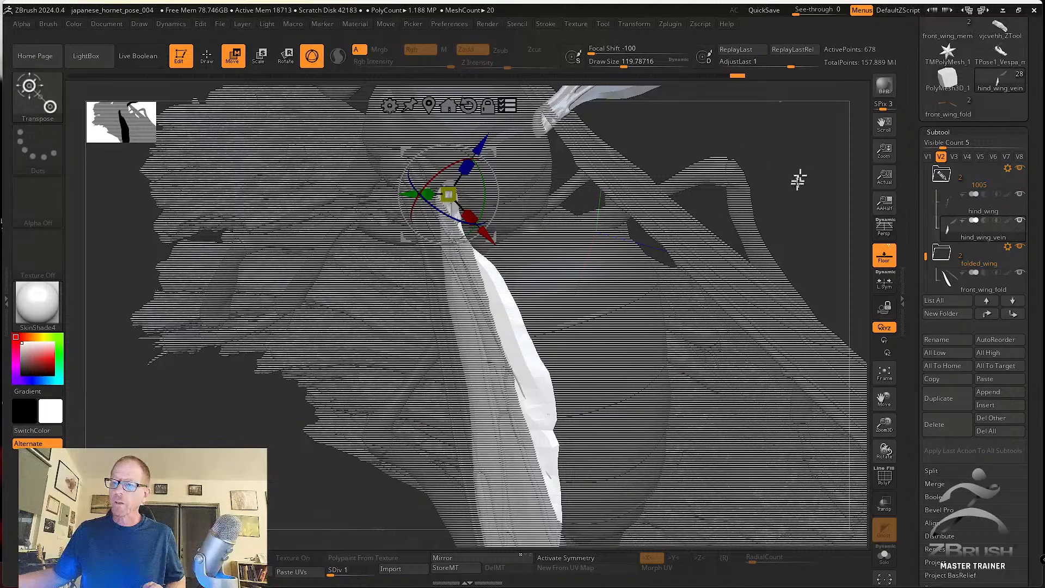
left_click_drag(798, 180, 772, 282, "alt")
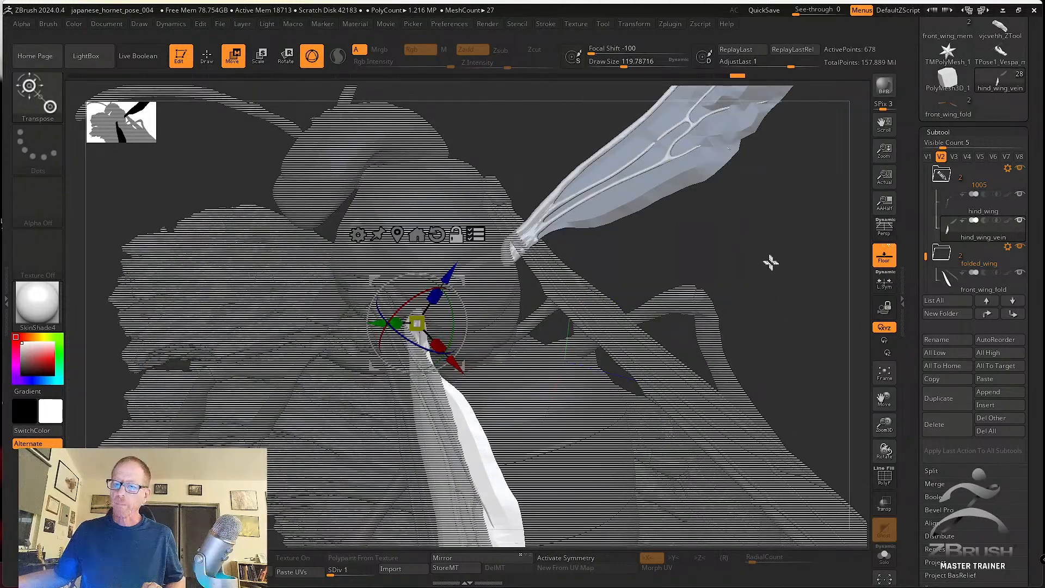
left_click(772, 259, "ctrl")
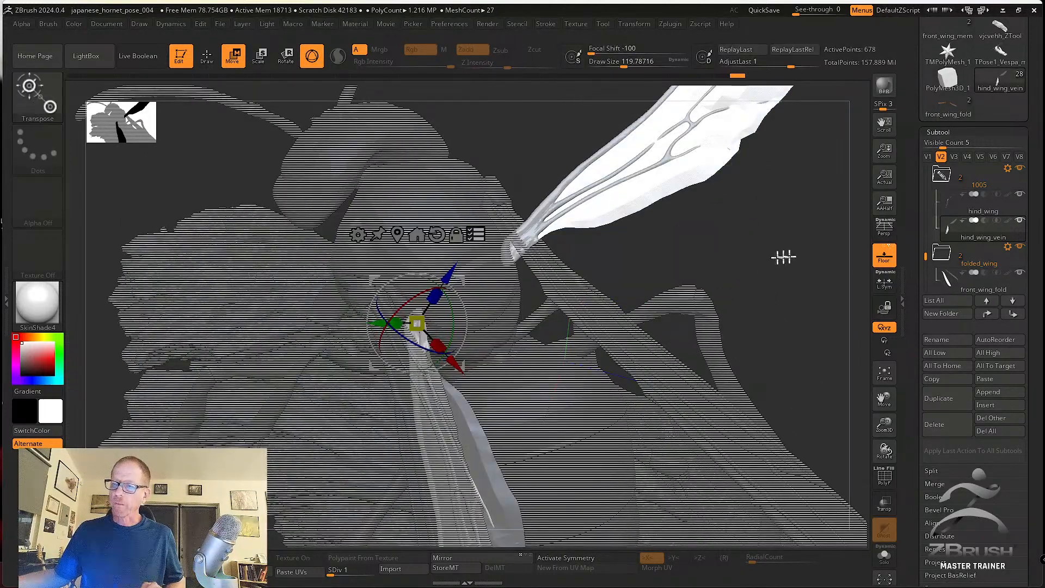
left_click(983, 211)
left_click(789, 246, "ctrl")
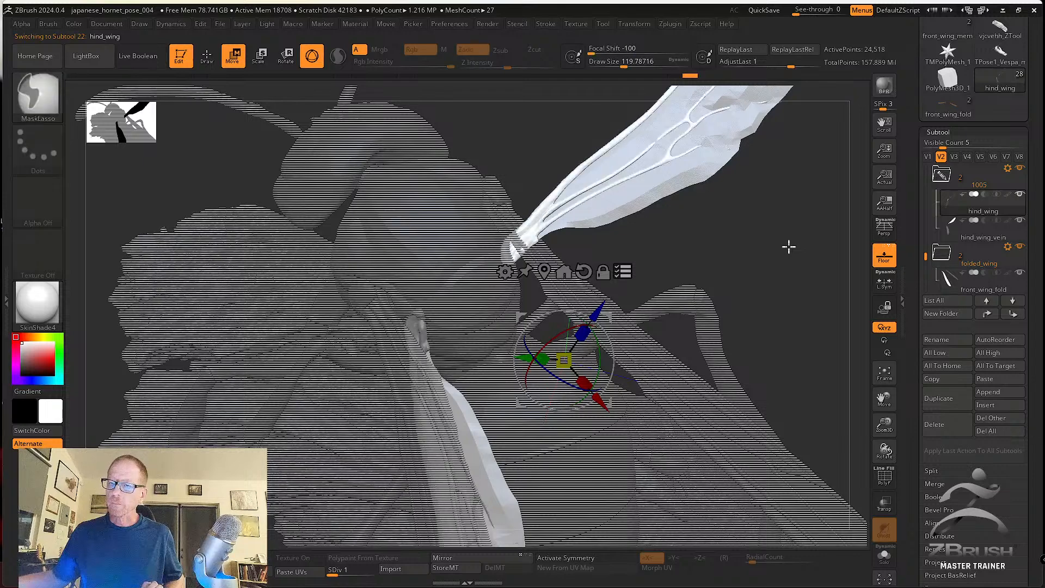
Reposition the gizmo pivot at the base joint of the extended hind wing.
left_click_drag(790, 244, 772, 302, "alt")
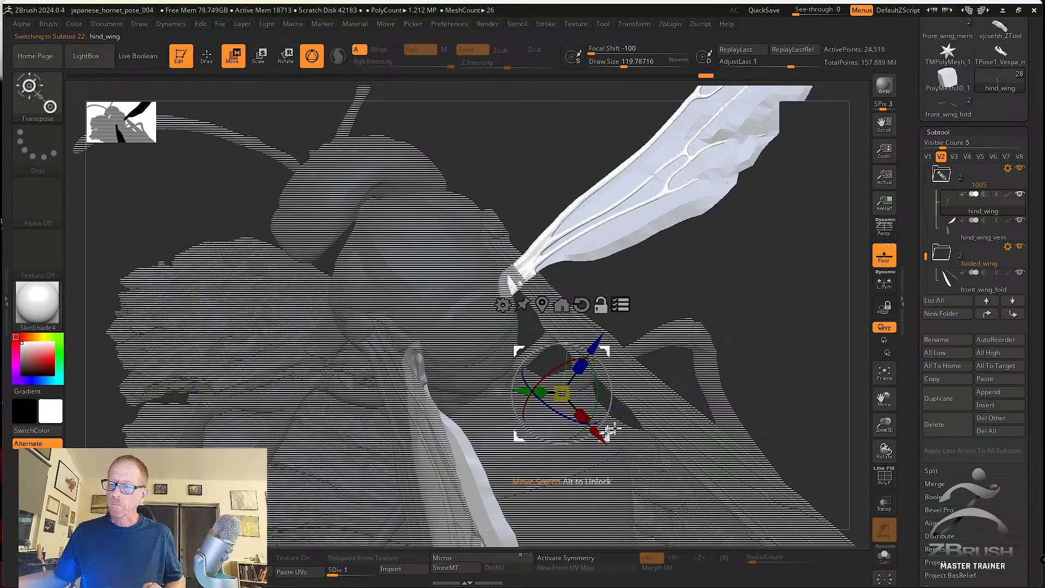
left_click_drag(609, 430, 560, 313, "alt")
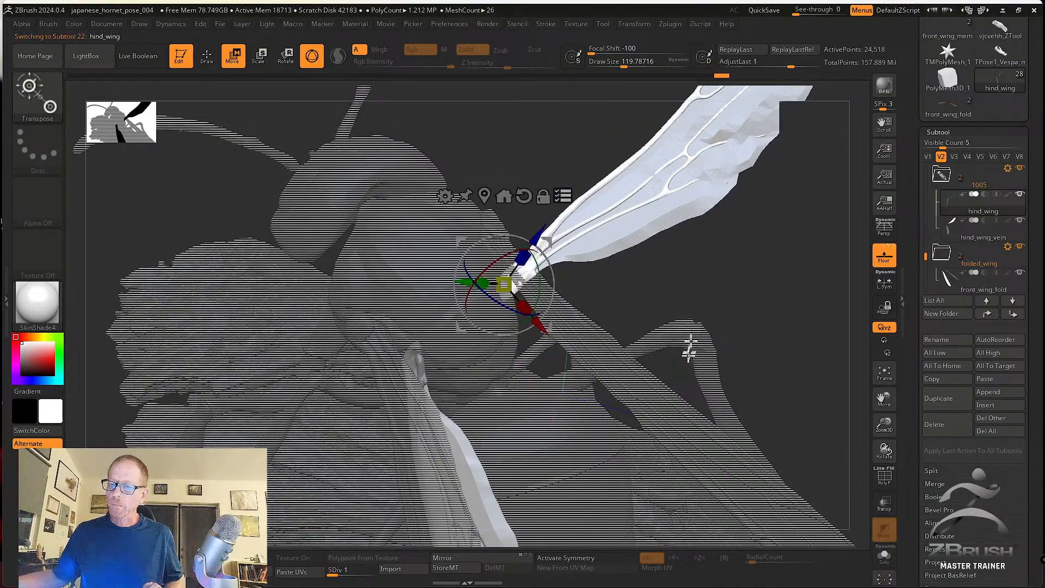
left_click_drag(690, 349, 762, 348)
left_click_drag(531, 440, 475, 342)
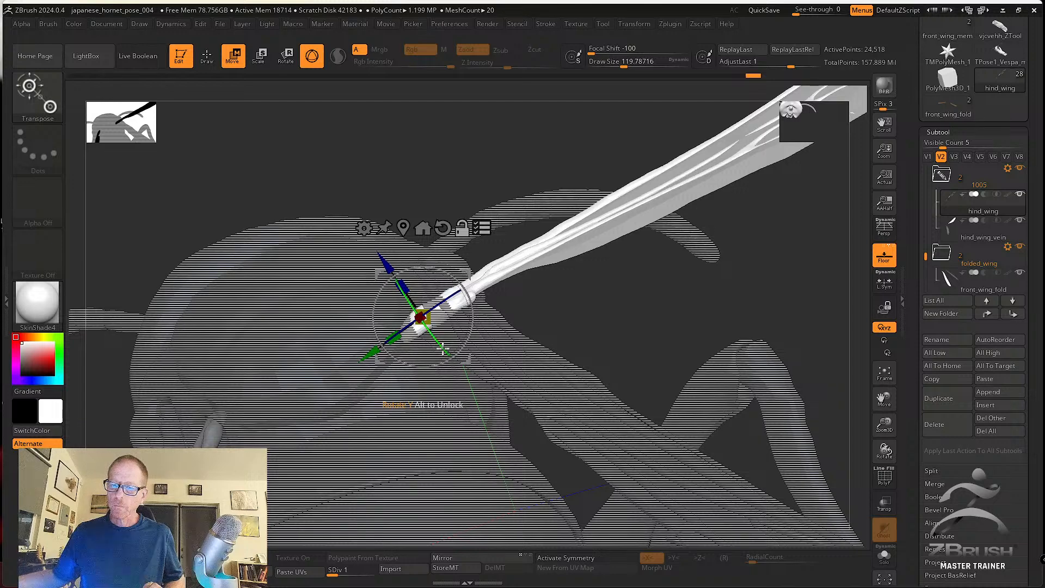
left_click_drag(639, 319, 667, 336)
left_click_drag(702, 276, 494, 349)
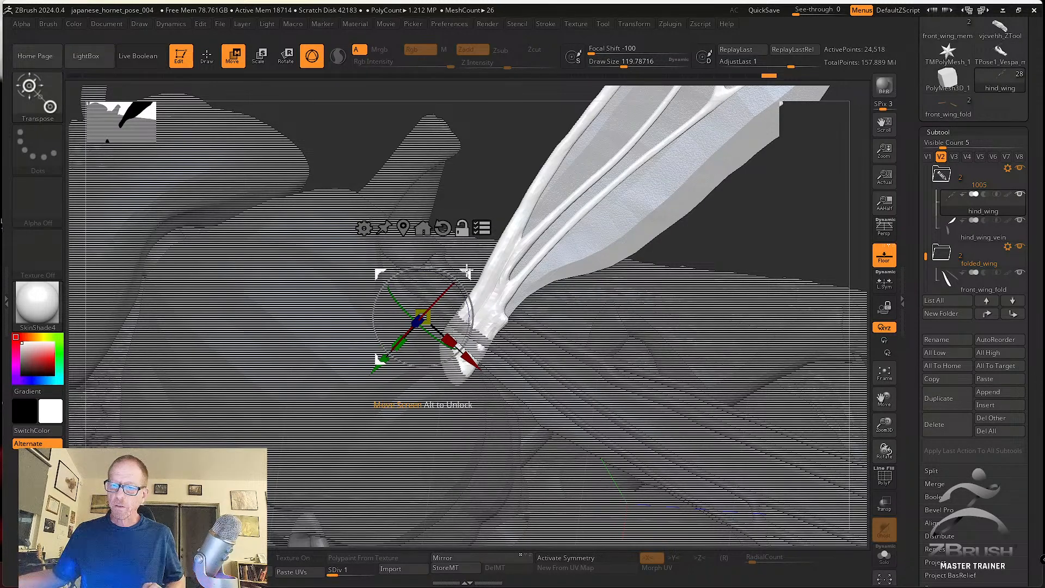
left_click_drag(467, 271, 501, 303)
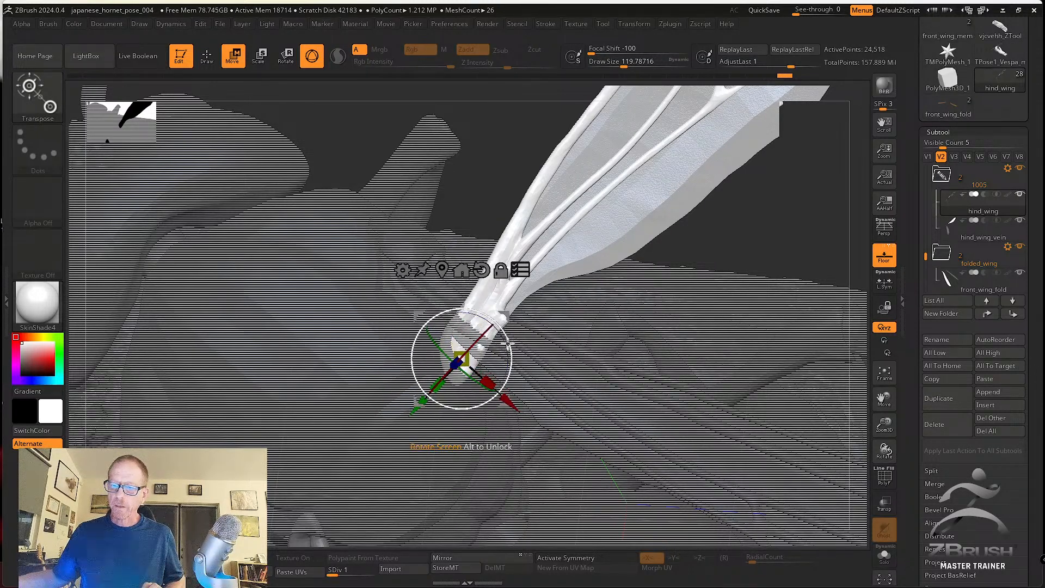
Rotate the extended hind wing backward about its base and align it with the folded front wing.
left_click_drag(508, 344, 480, 421)
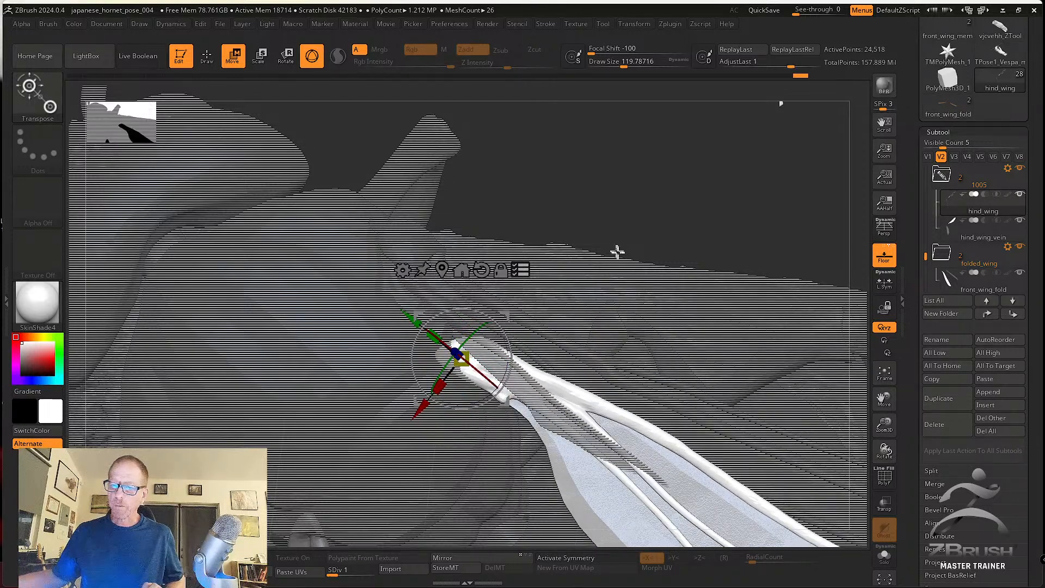
left_click_drag(692, 192, 453, 348)
left_click_drag(374, 334, 410, 292)
left_click_drag(520, 331, 899, 402)
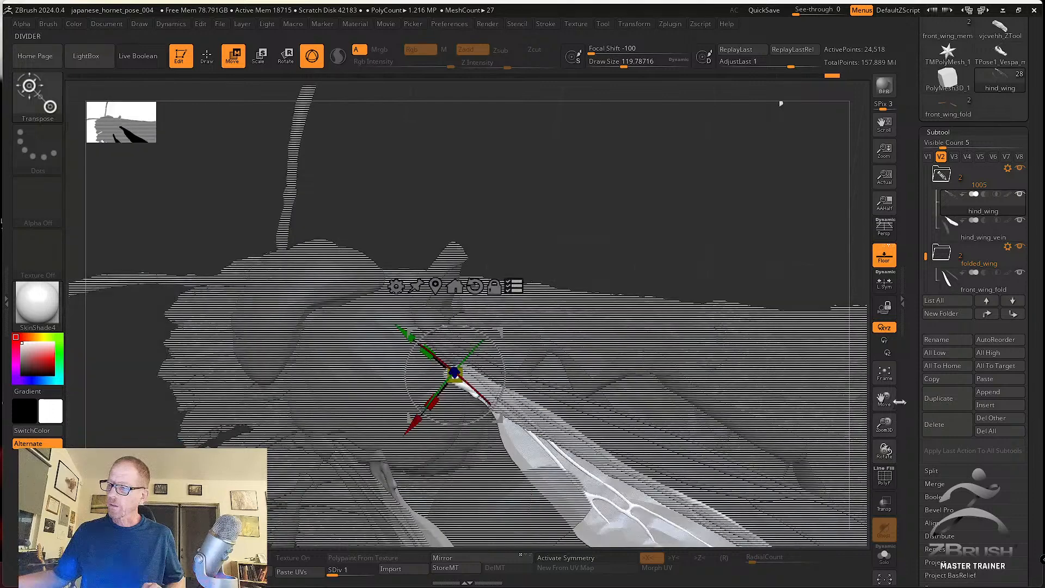
left_click(887, 375)
left_click_drag(797, 361, 488, 267)
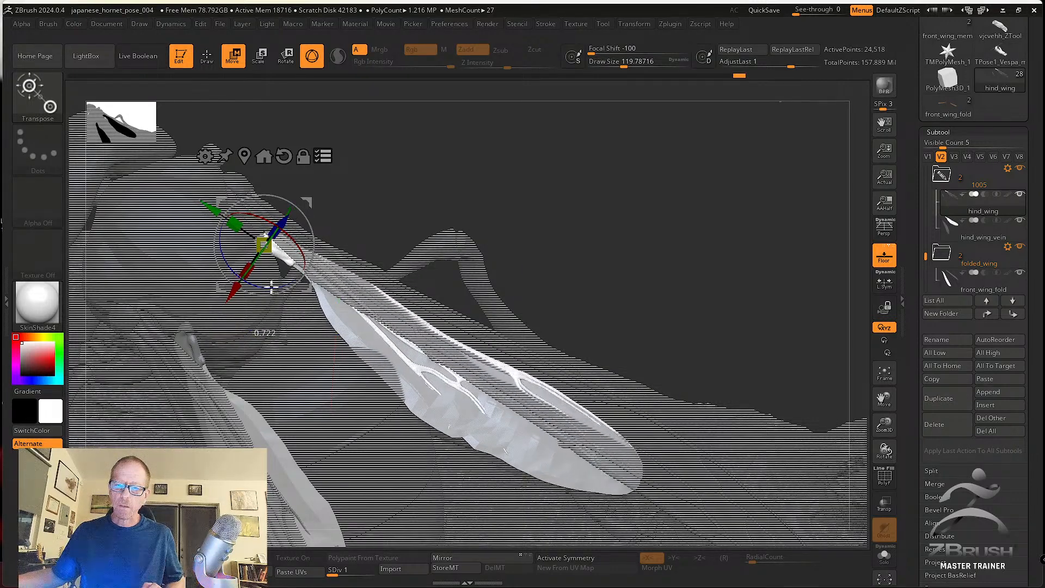
left_click_drag(271, 285, 301, 243)
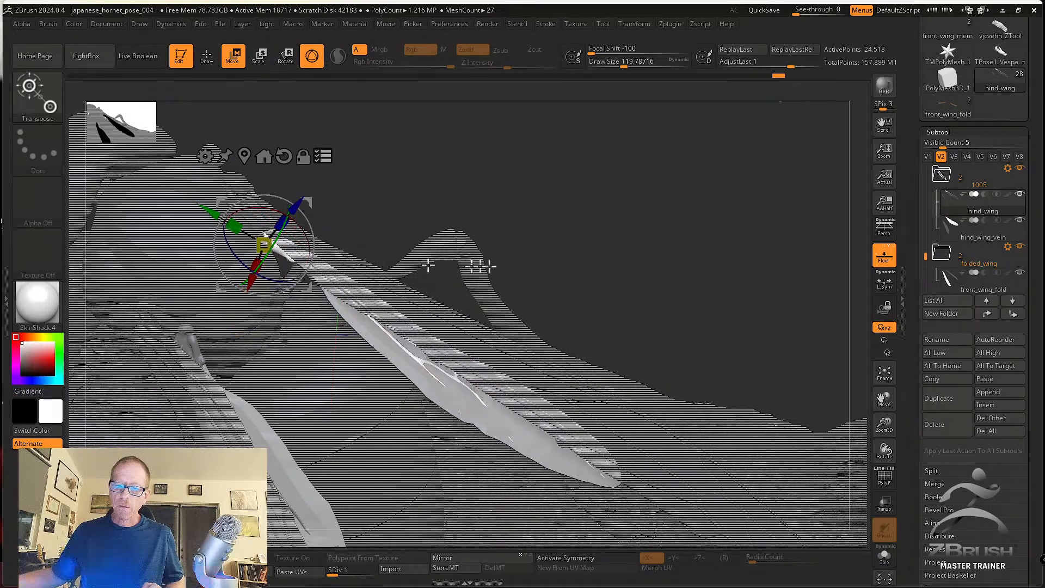
Fine-tune the rear-folded hind wing's position and tilt so it lies close against the front wing from every side.
left_click_drag(428, 265, 412, 285)
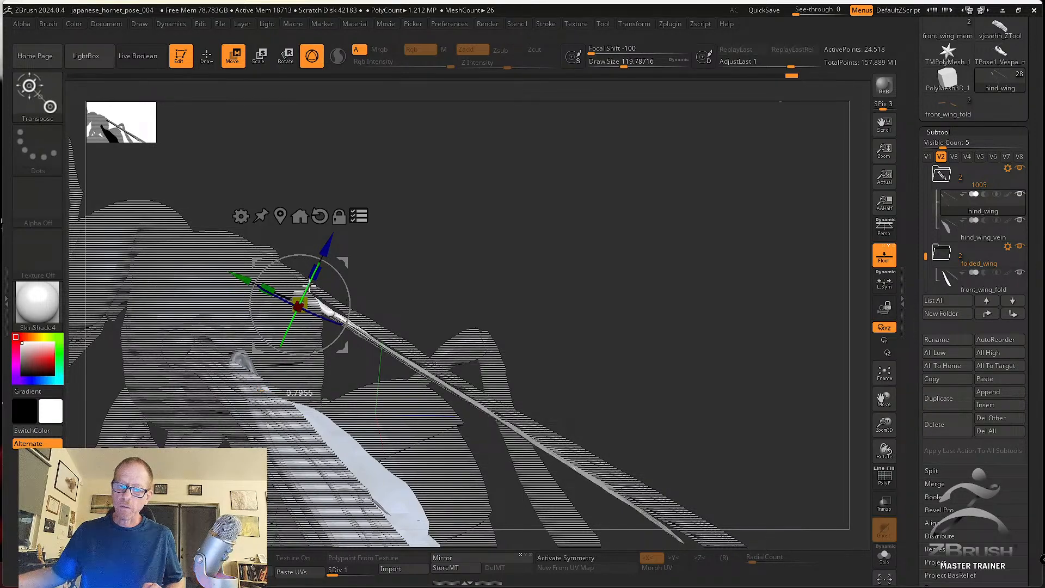
left_click_drag(677, 371, 671, 319)
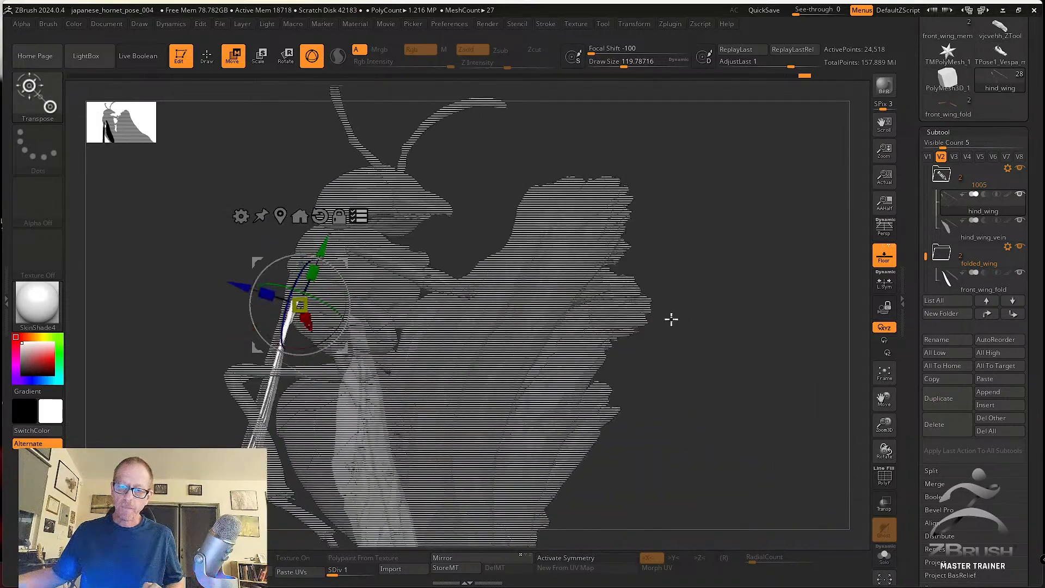
left_click_drag(704, 357, 196, 329)
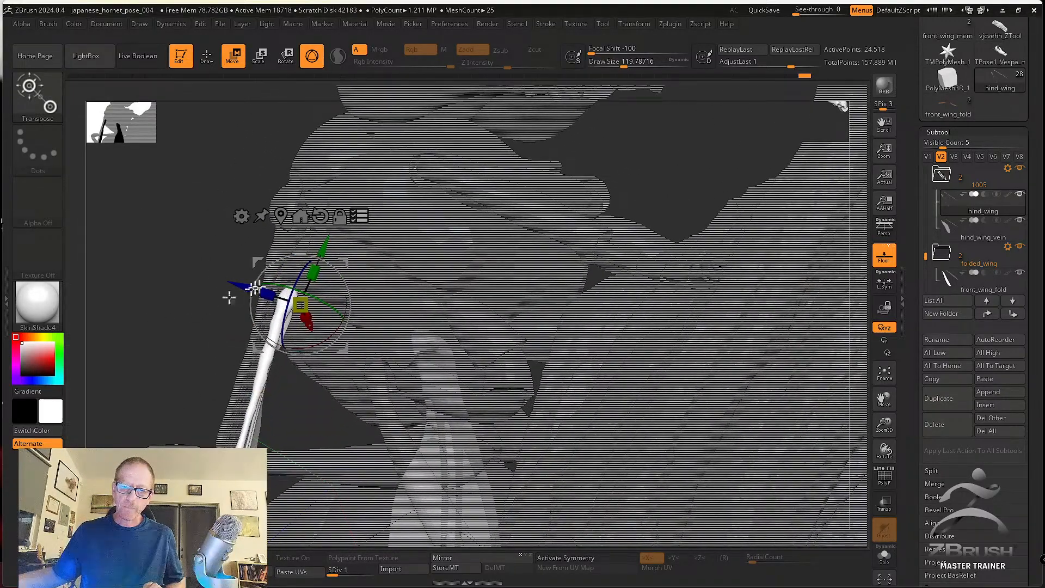
left_click_drag(229, 294, 505, 307)
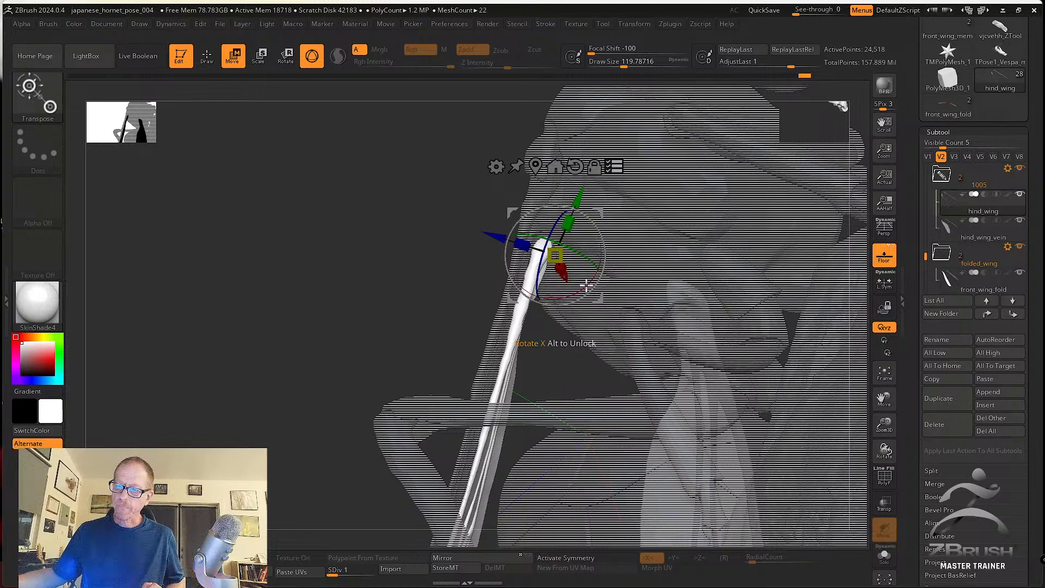
left_click_drag(586, 286, 585, 290)
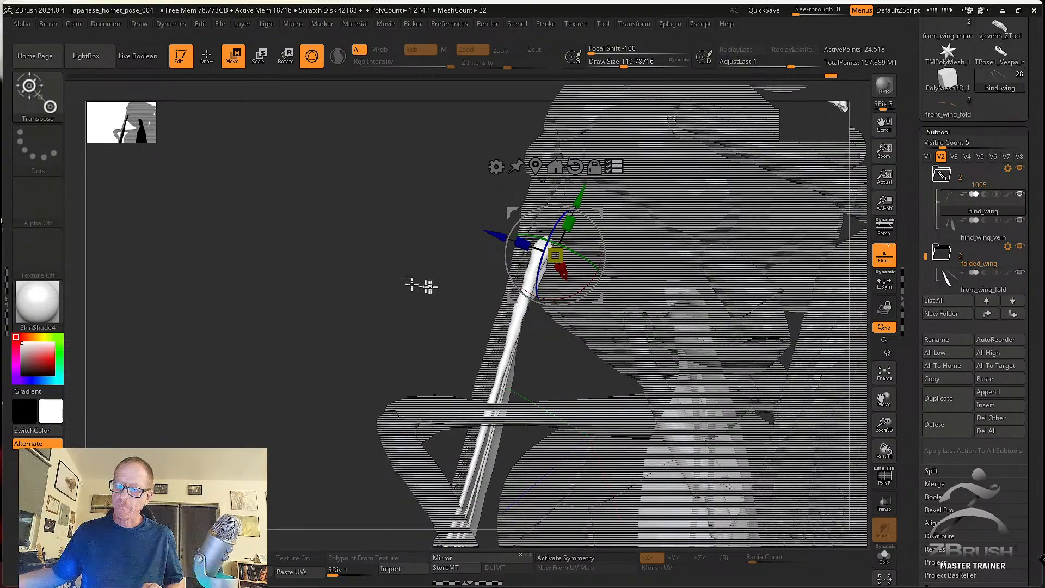
Turn off transforming of all selected subtools together and review both pairs of folded wings on the full hornet.
left_click_drag(417, 285, 793, 284)
left_click_drag(754, 256, 682, 281)
left_click_drag(584, 273, 606, 285)
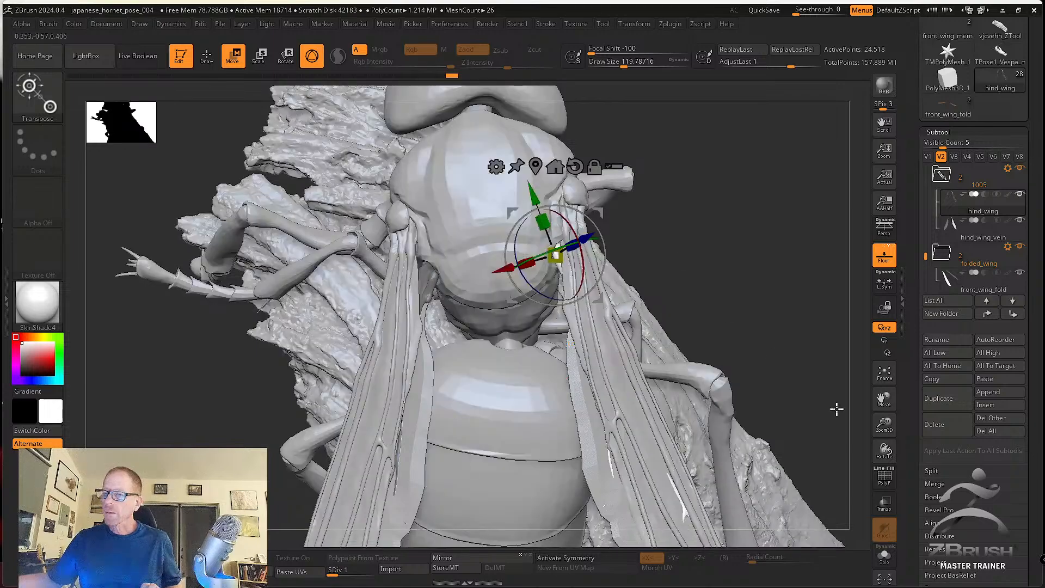
left_click_drag(795, 341, 689, 419)
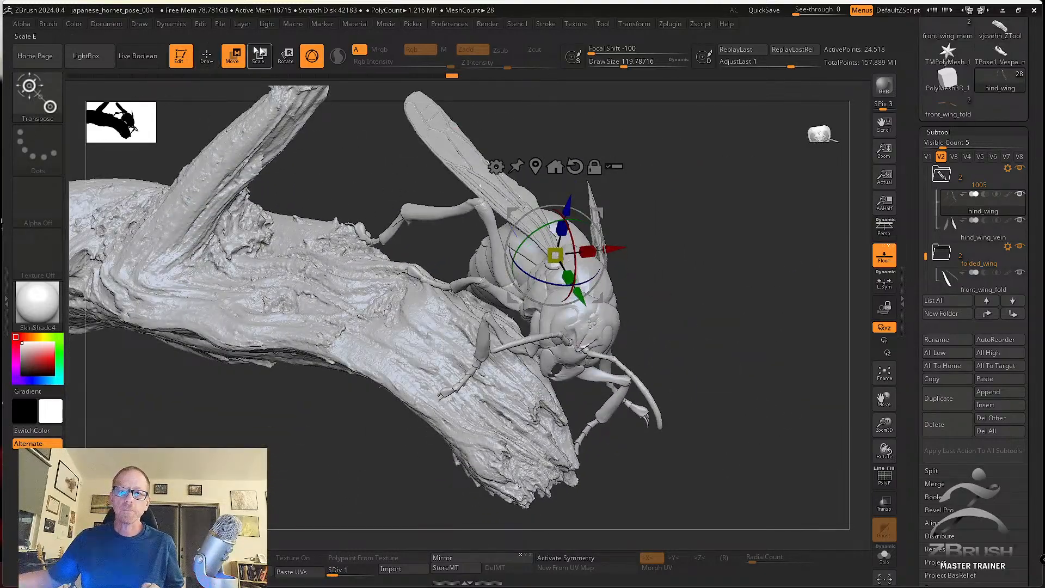
Save the project as the next numbered version, japanese_hornet_pose_005, and view the posed hornet from the front.
left_click(218, 25)
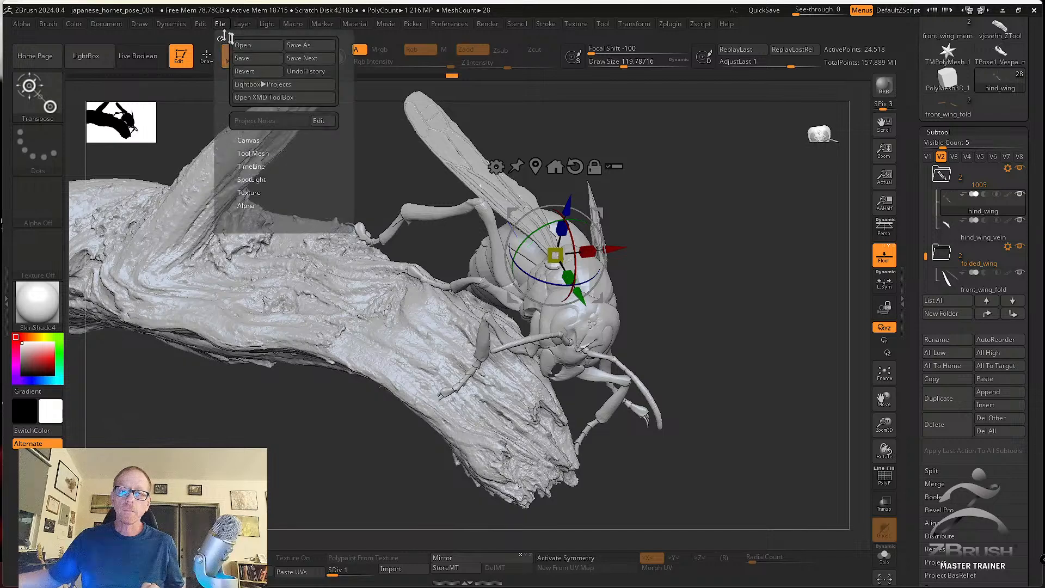
left_click(317, 62)
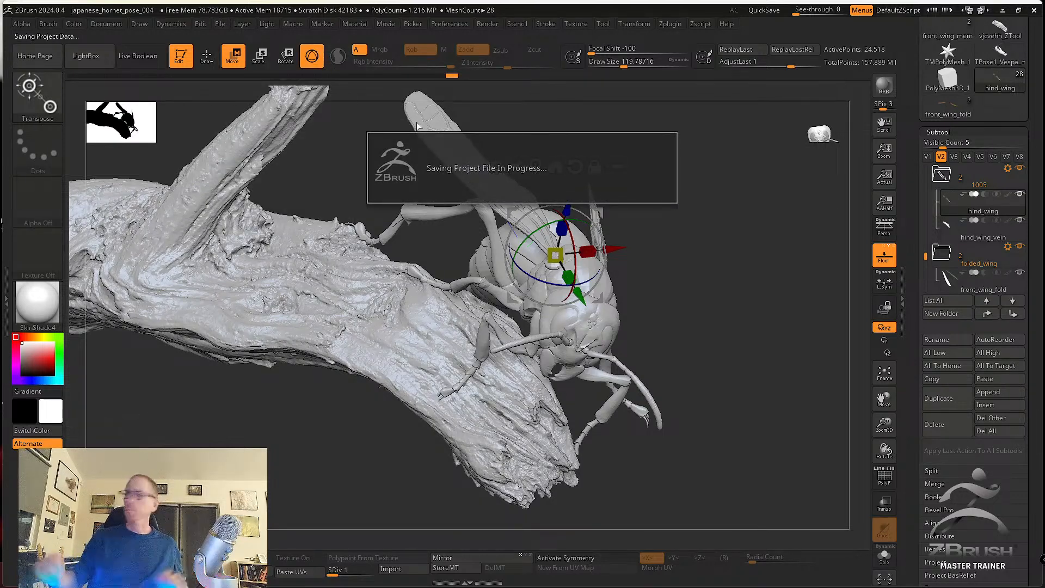
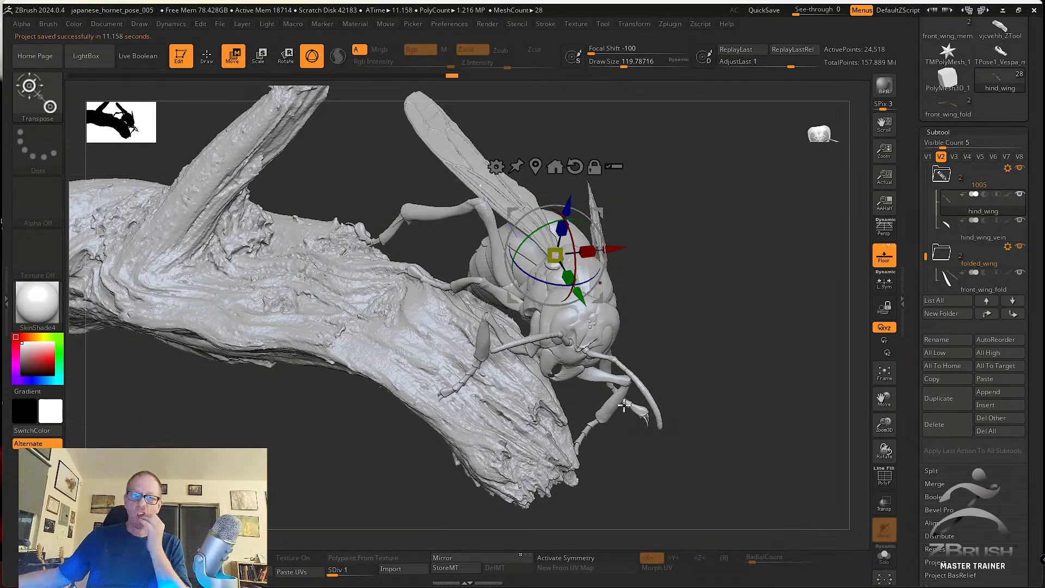
left_click_drag(679, 352, 779, 343)
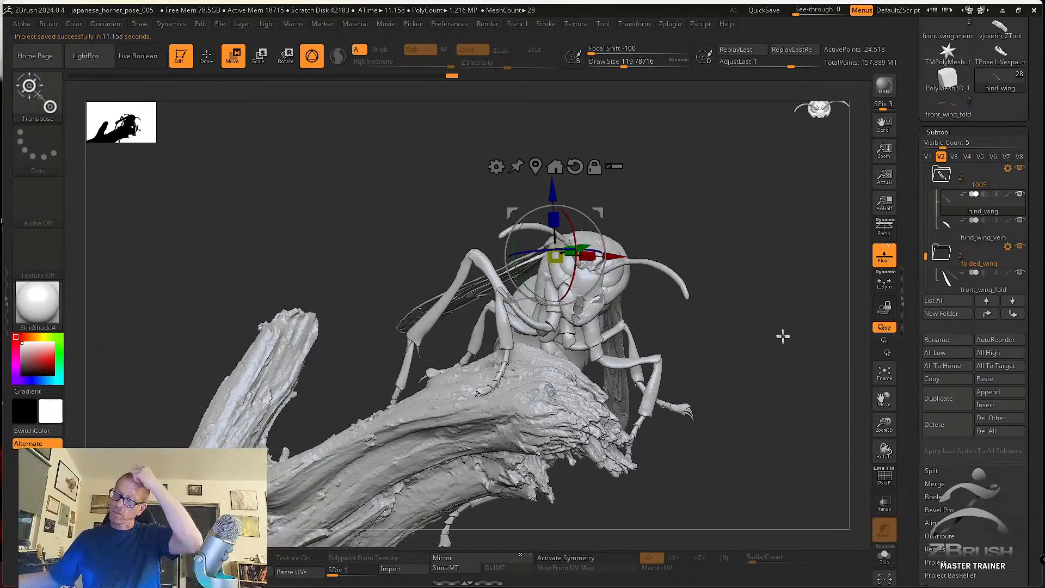
Open the hind wing's Display Properties and apply the last display change to all subtools.
scroll(920, 344, "down", 10)
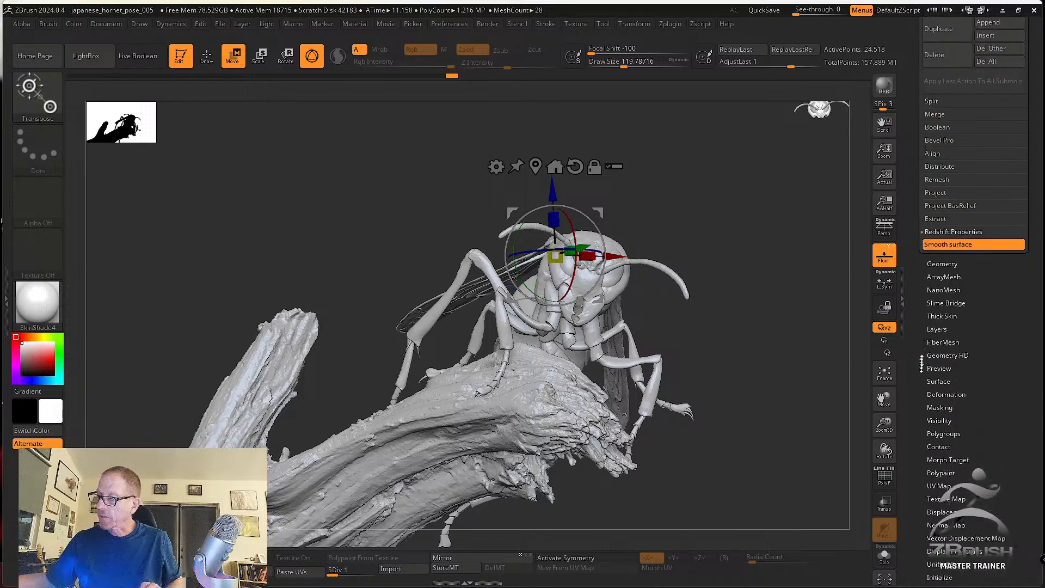
left_click(946, 367)
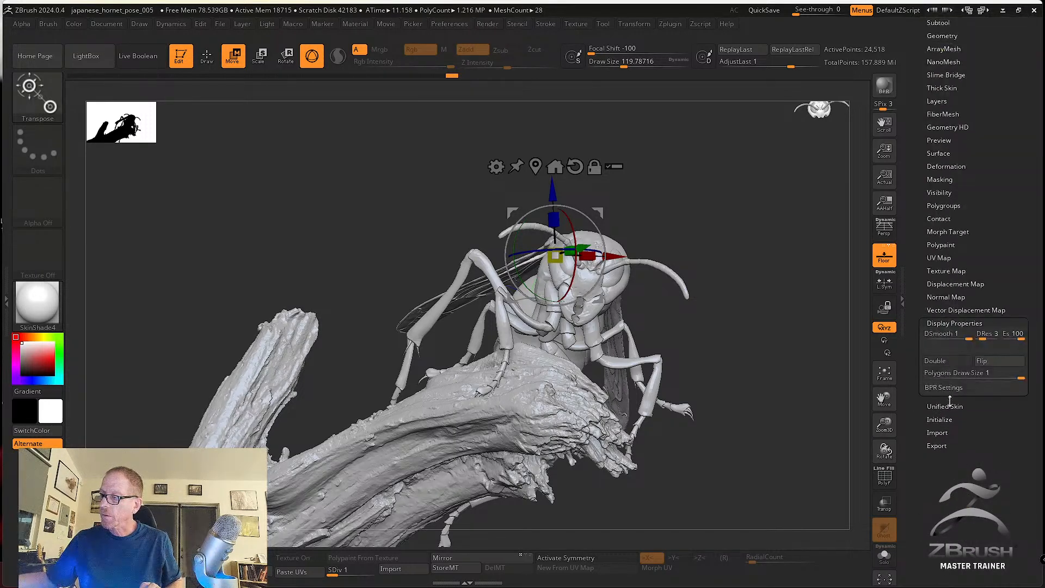
scroll(919, 348, "up", 10)
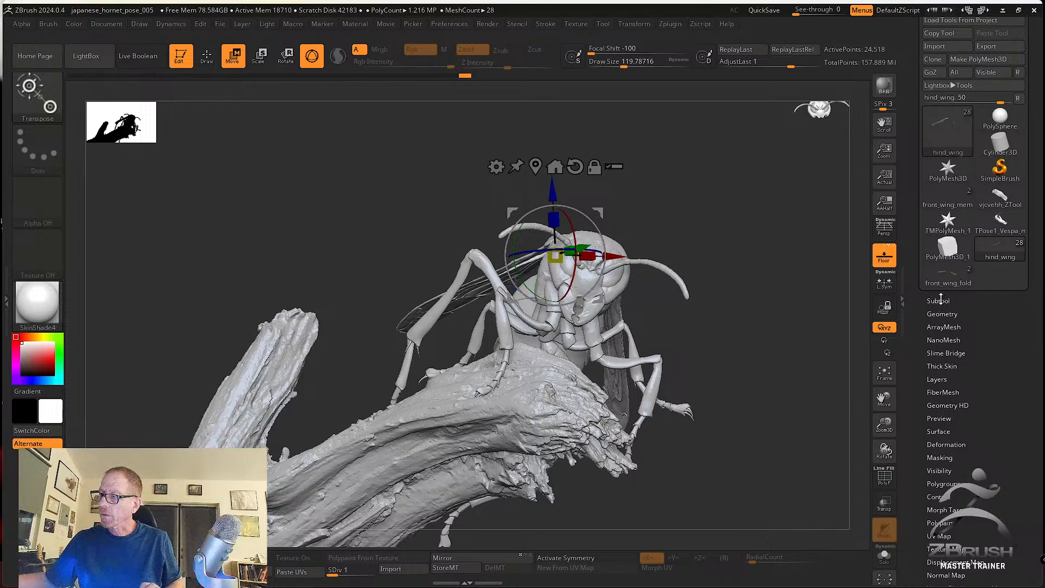
left_click(938, 300)
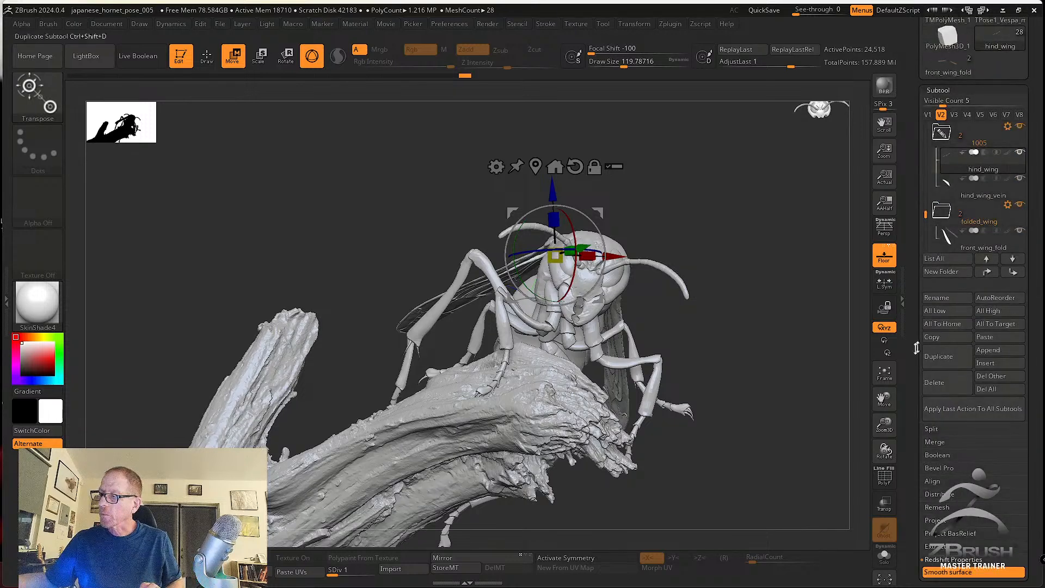
left_click(948, 413)
left_click(888, 444)
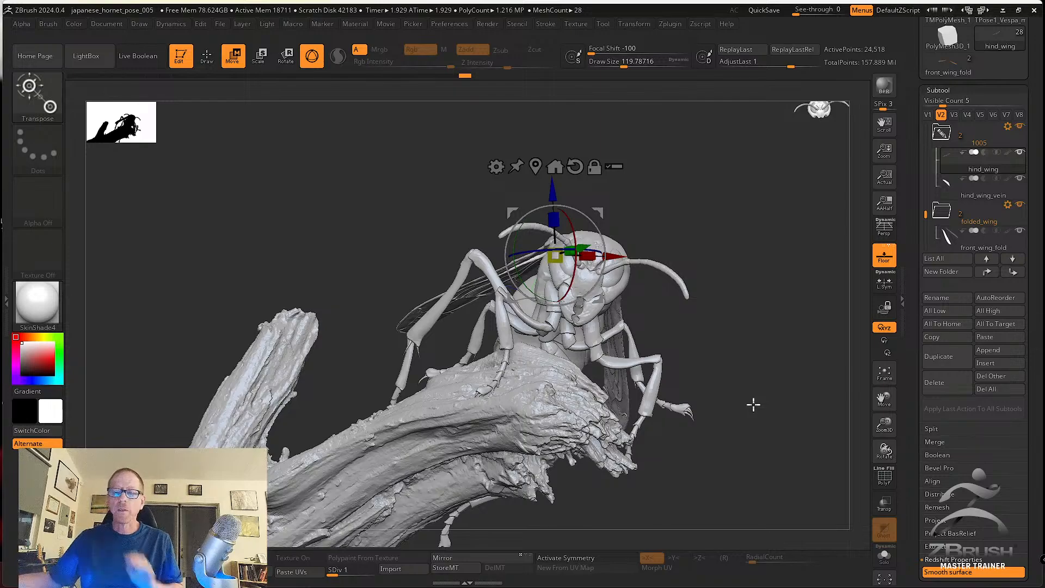
Turn on the polypaint colours for the hornet's subtools and check the coloured hornet from several angles.
left_click_drag(748, 399, 1041, 254)
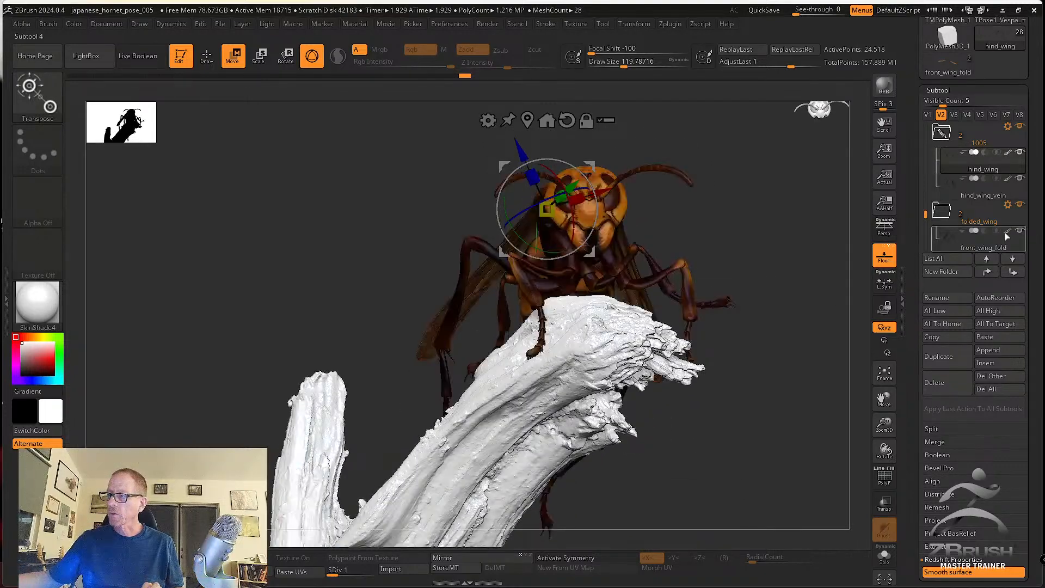
left_click_drag(780, 279, 776, 315)
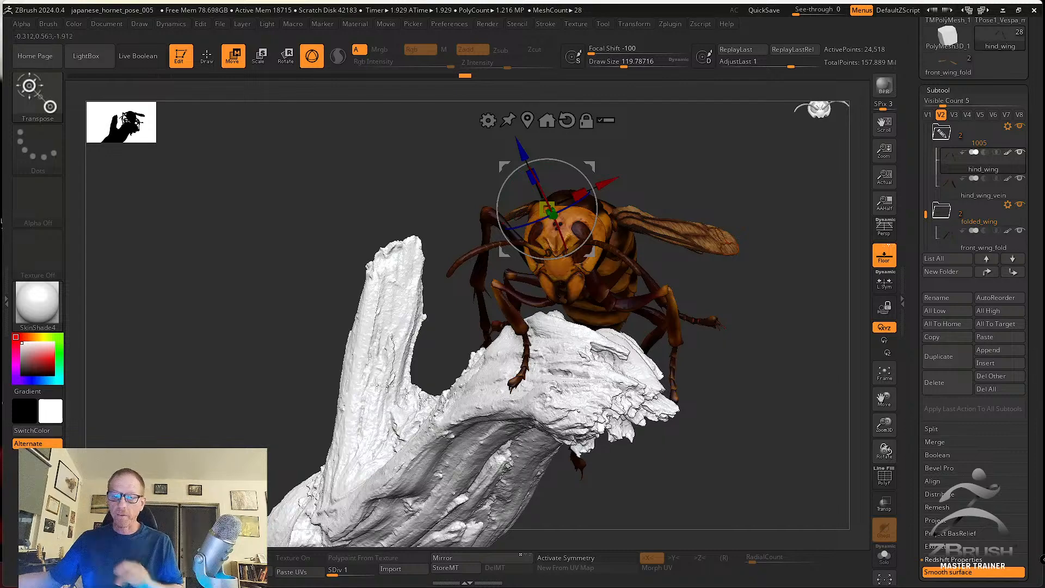
left_click_drag(690, 483, 686, 463)
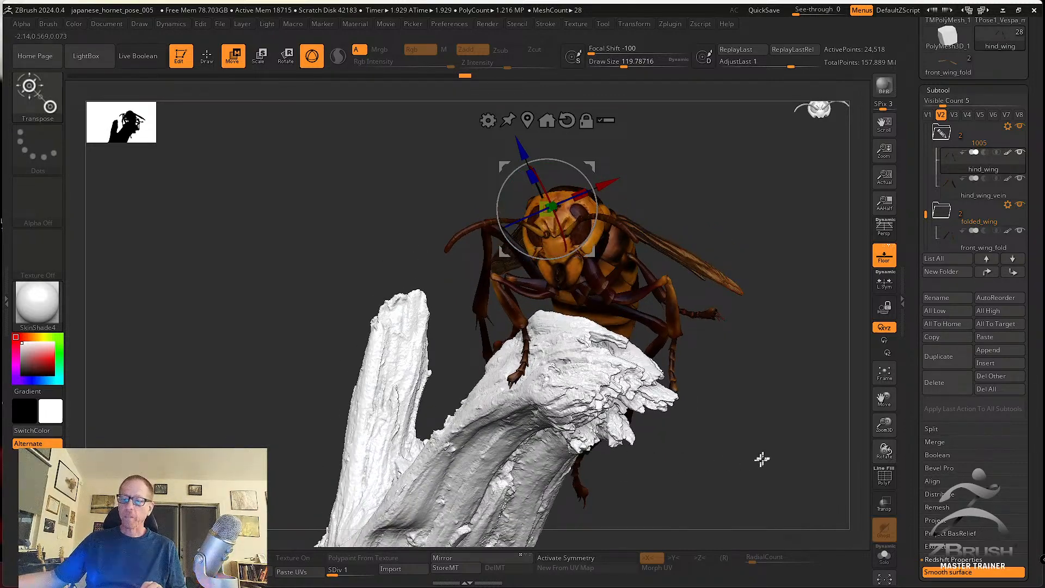
mouse_move(760, 459)
left_mouse_down()
mouse_move(742, 455)
mouse_move(742, 473)
mouse_move(754, 467)
left_mouse_up()
Select the twig subtool and choose a dark greyish brown, R 64, G 57, B 49, as the main colour.
left_click_drag(927, 210, 912, 255)
left_click(977, 143)
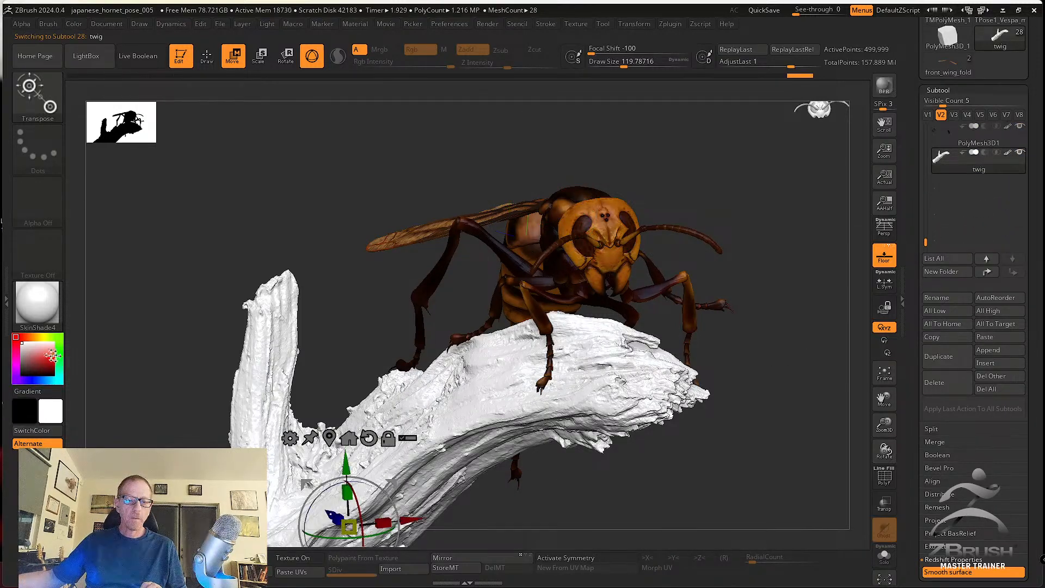
left_click(39, 338)
mouse_move(29, 349)
left_mouse_down()
mouse_move(24, 364)
mouse_move(33, 336)
mouse_move(35, 368)
left_mouse_up()
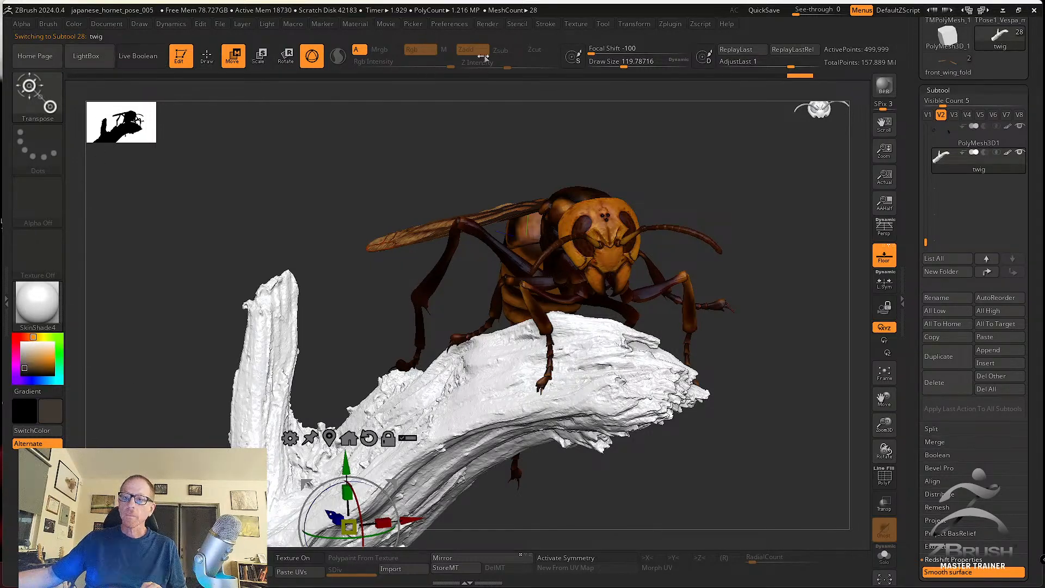
Switch to the Paint brush in draw mode and fill the whole twig with the dark brown.
left_click(40, 89)
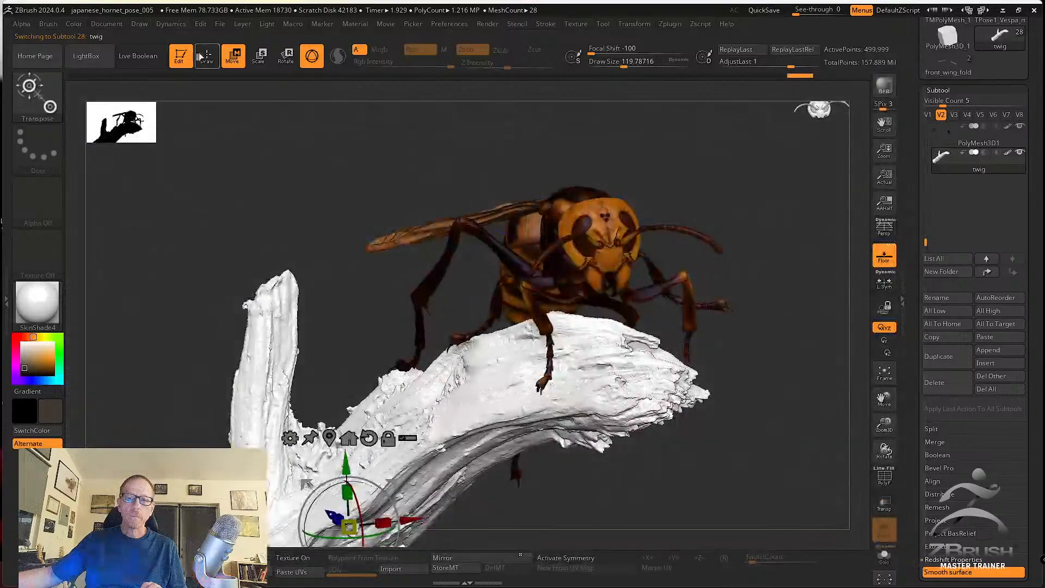
left_click(205, 55)
left_click(54, 95)
key("p")
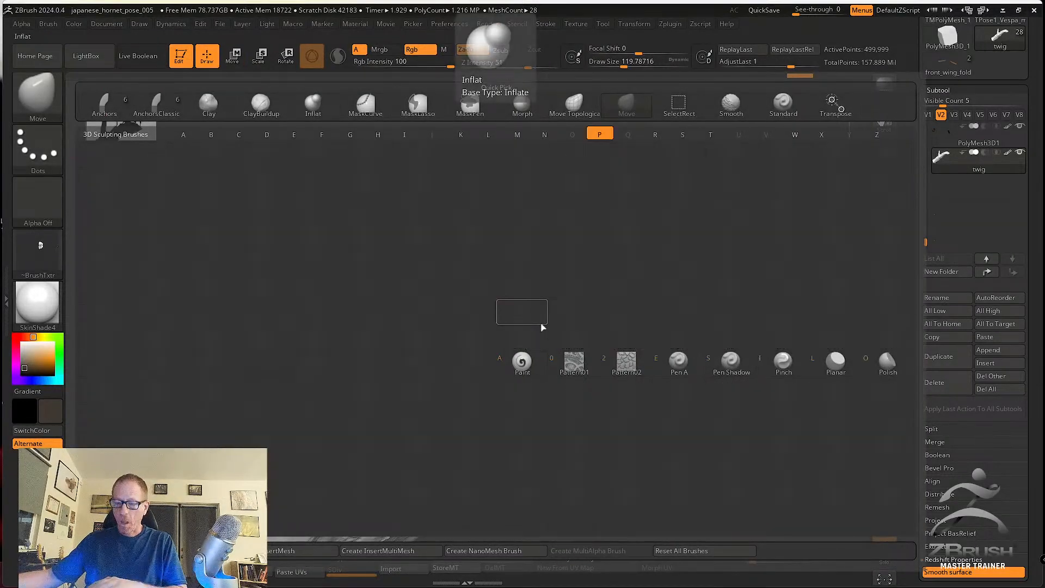
left_click(523, 359)
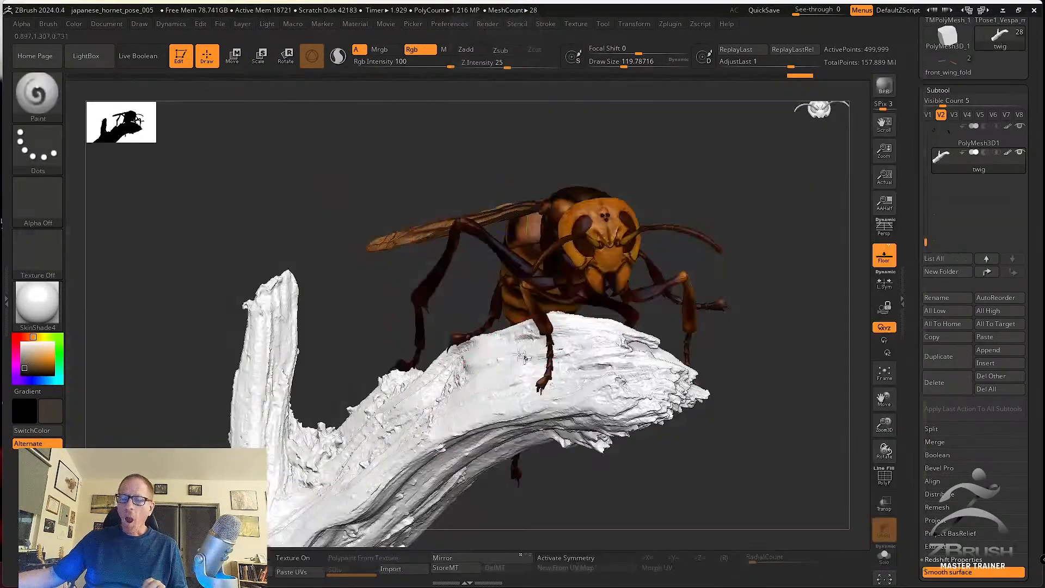
left_click(73, 24)
left_click(107, 256)
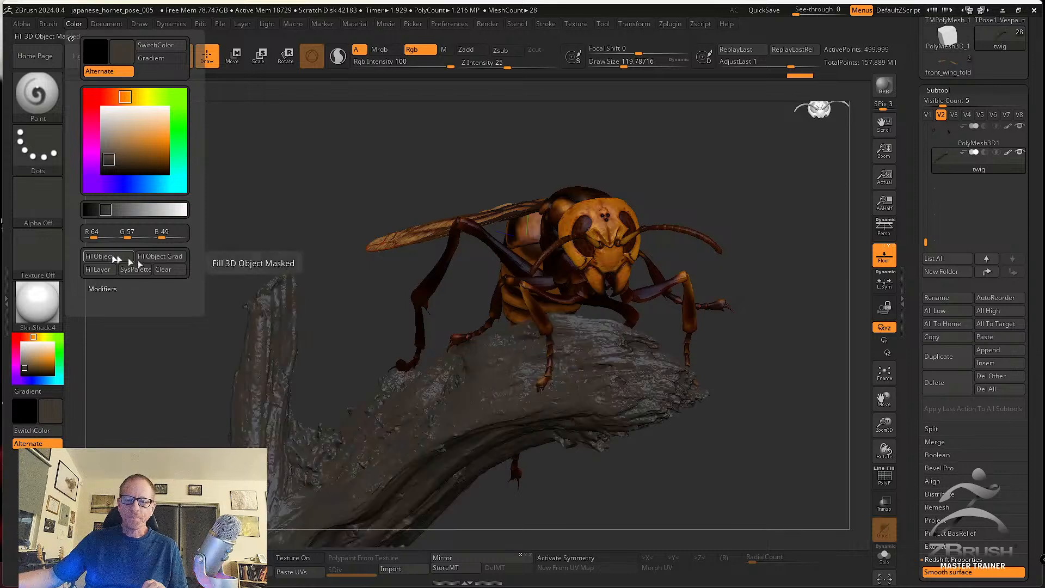
Mask the twig by cavity at intensity 100, invert the mask and hide its display.
mouse_move(759, 466)
left_mouse_down()
mouse_move(780, 449)
mouse_move(777, 466)
left_mouse_up()
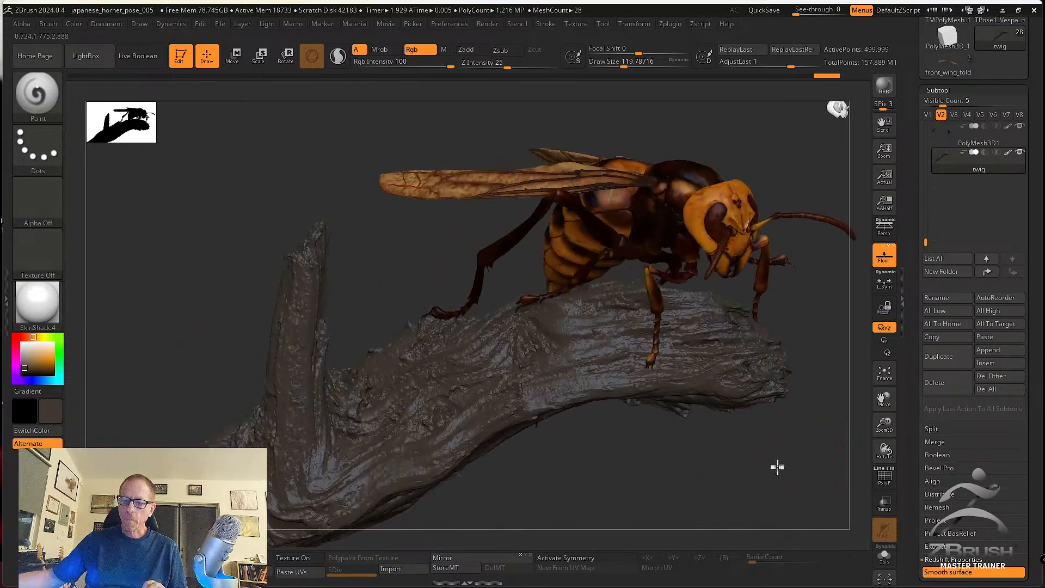
left_click_drag(911, 494, 903, 363)
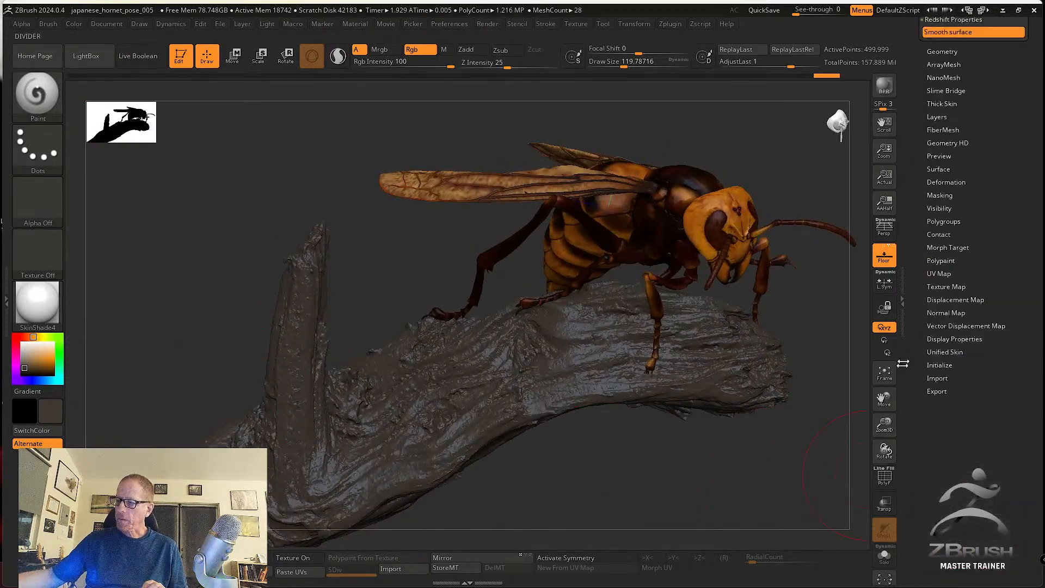
left_click(940, 195)
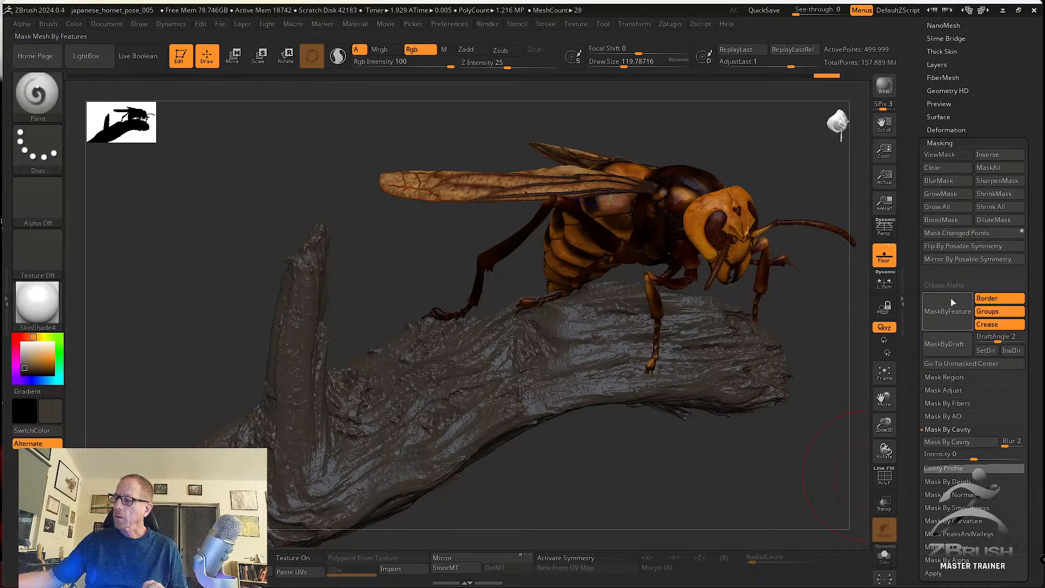
left_click(957, 442)
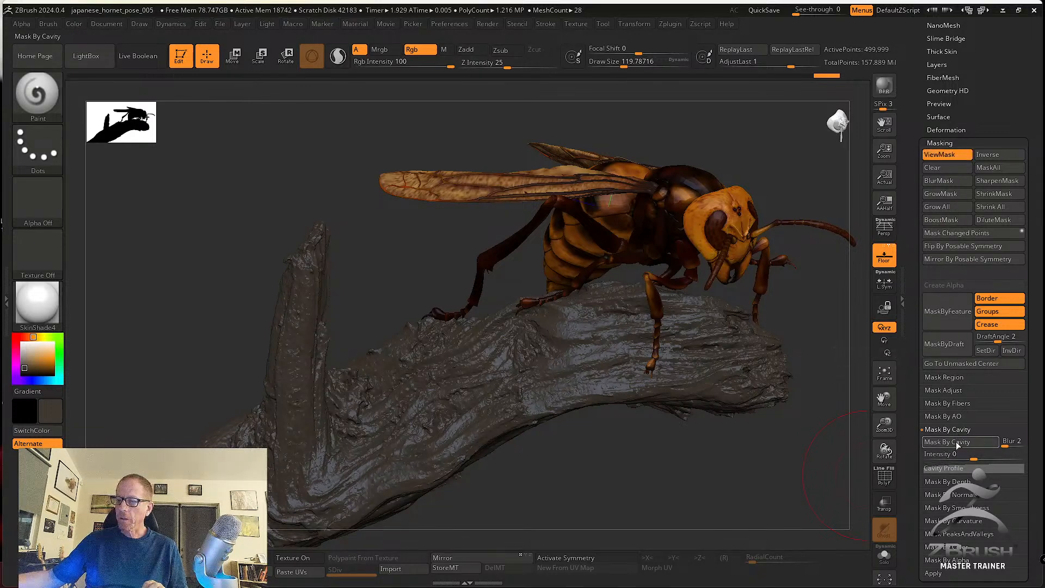
left_click_drag(970, 452, 1022, 454)
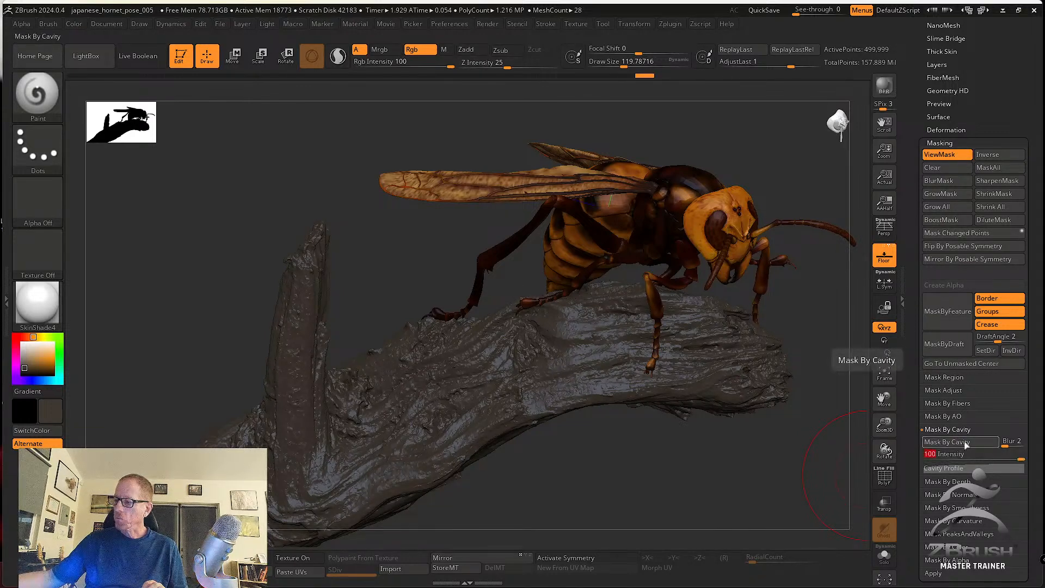
left_click_drag(702, 459, 702, 469)
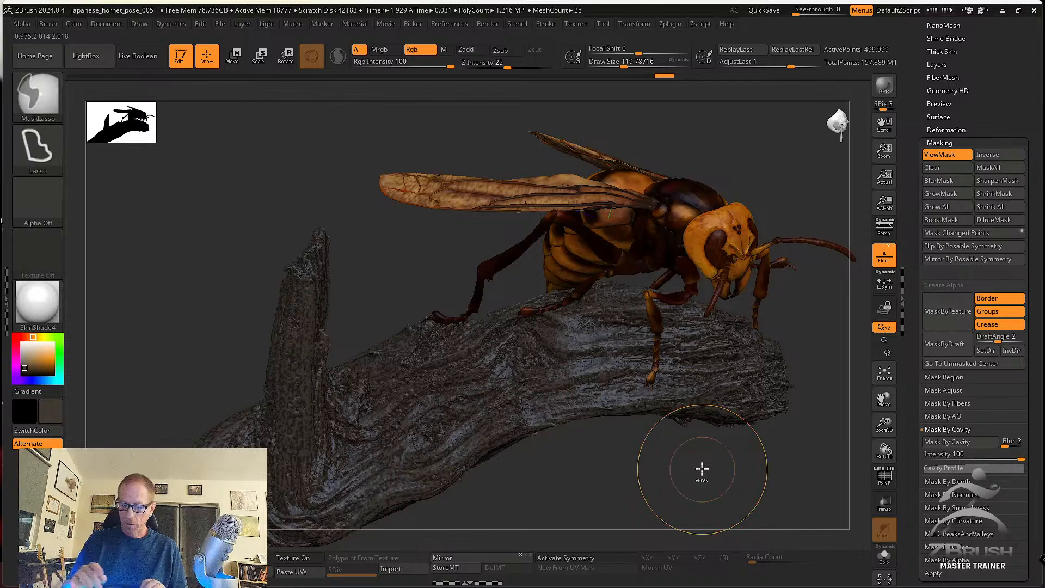
left_click(702, 468, "ctrl")
key("ctrl+h")
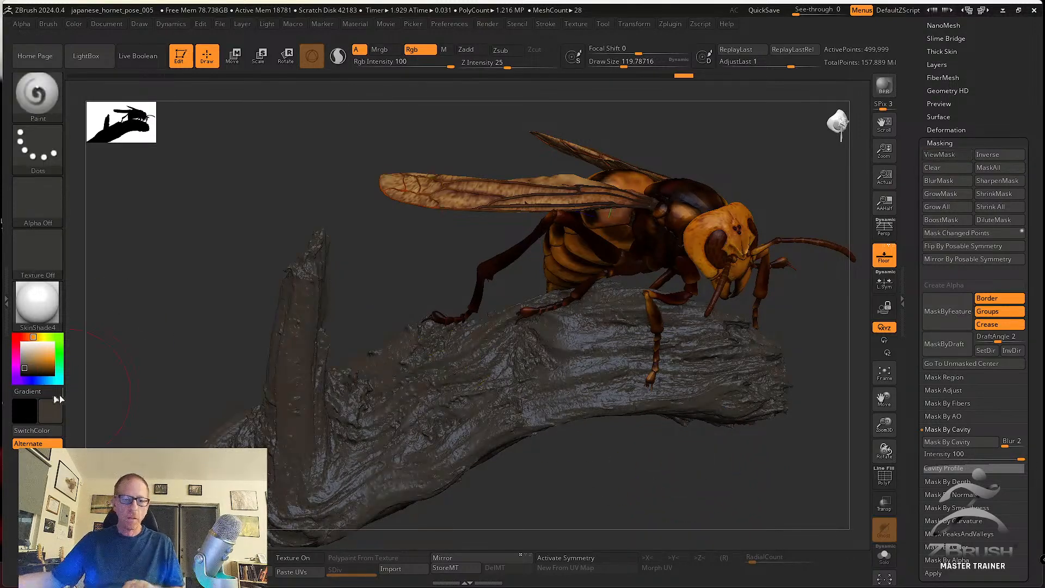
Fill the unmasked parts of the twig with near-black brown, R 31, G 25, B 17, and use the Chalk material.
left_click(33, 373)
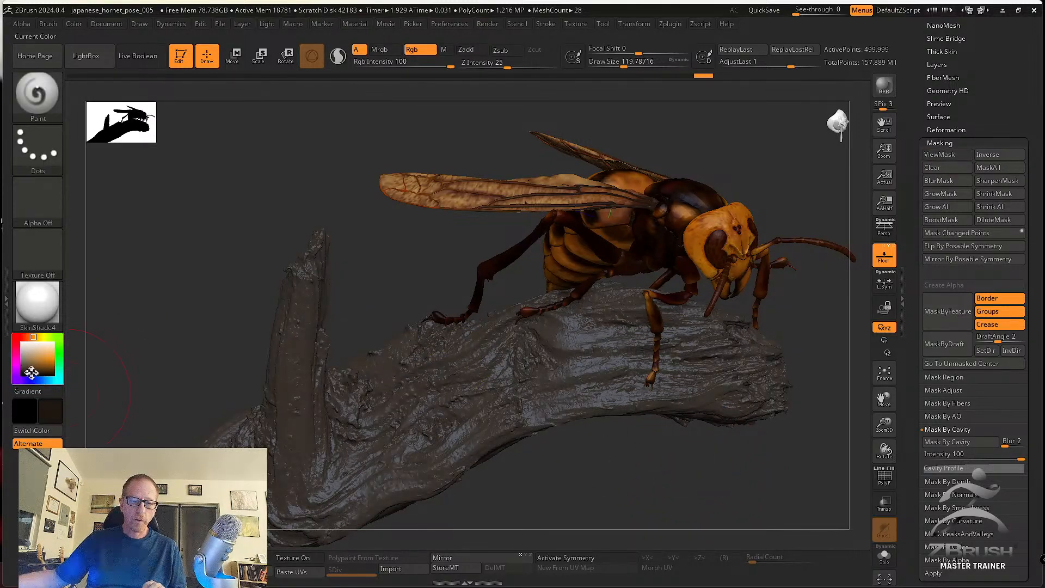
left_click(37, 302)
left_click(157, 252)
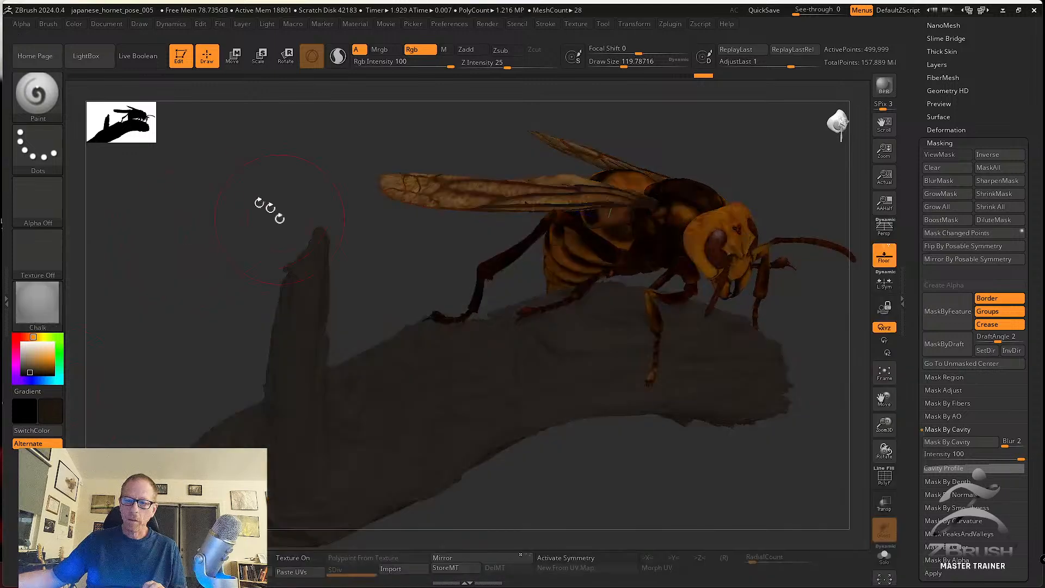
left_click(74, 24)
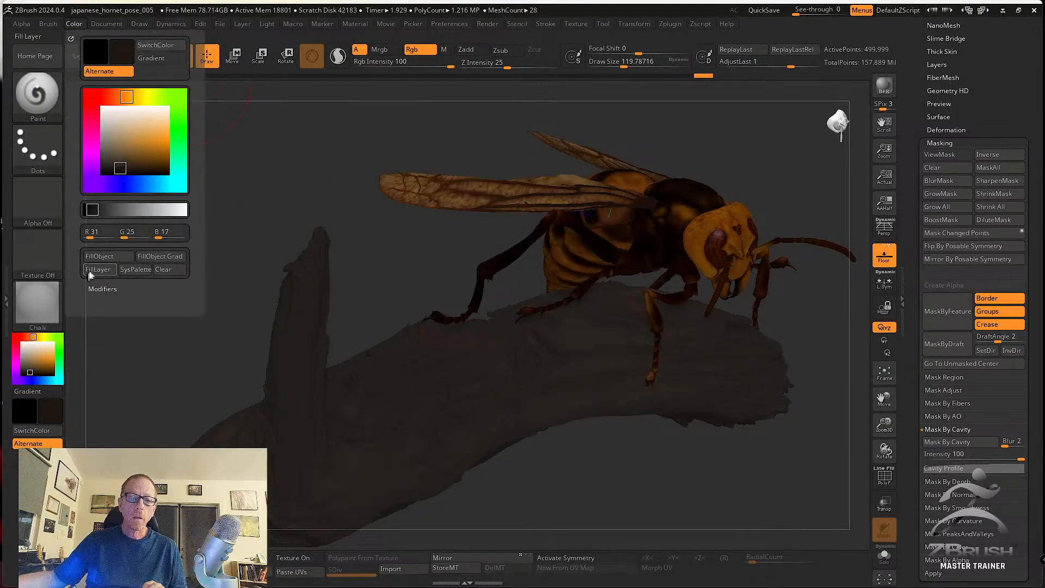
left_click(100, 257)
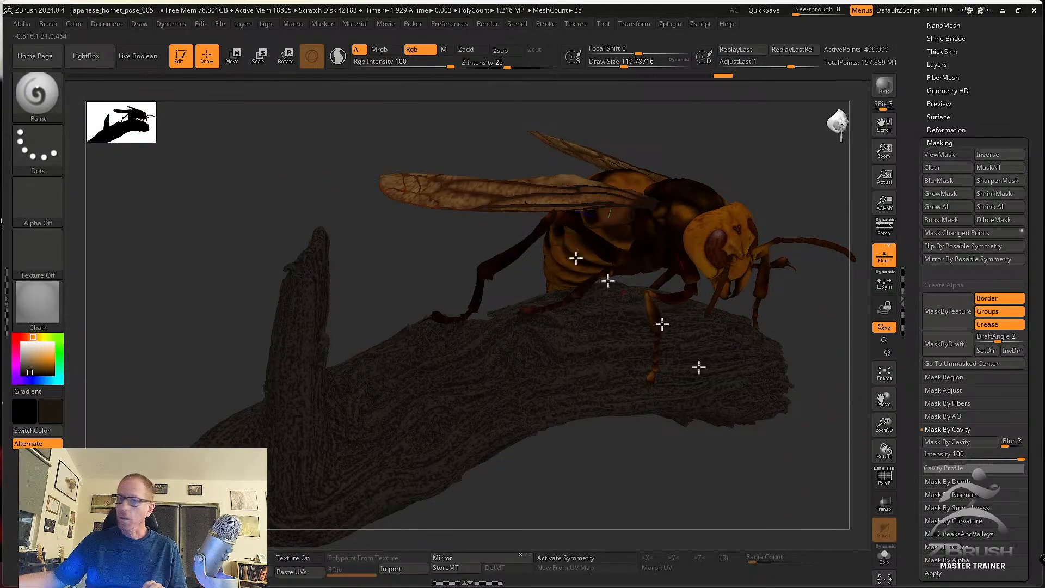
Lower the Rgb intensity to 32 and mask the twig by curvature with strength 25.
left_click(411, 63)
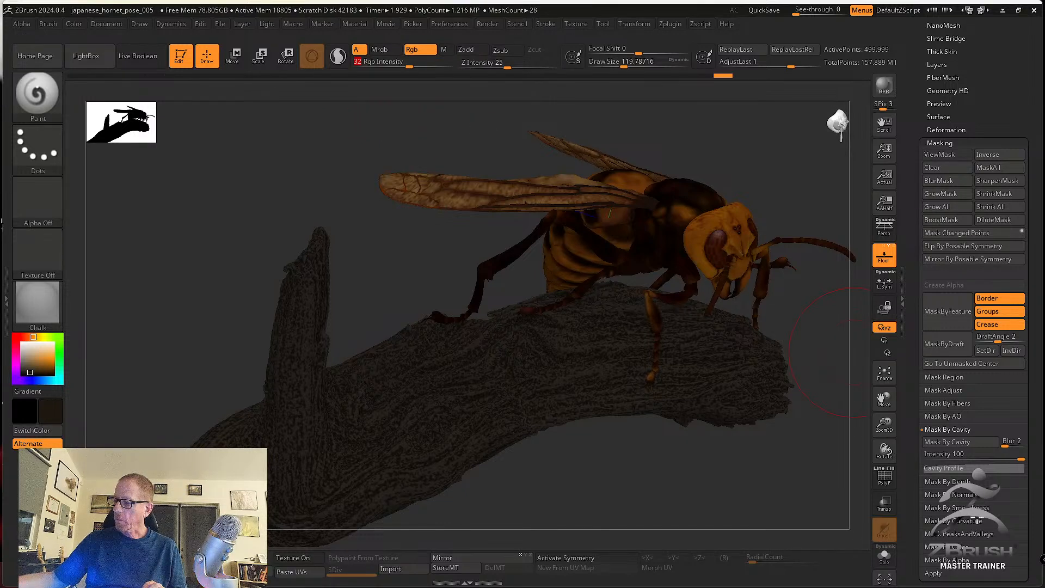
left_click(975, 520)
left_click(982, 495)
left_click_drag(812, 488, 680, 487)
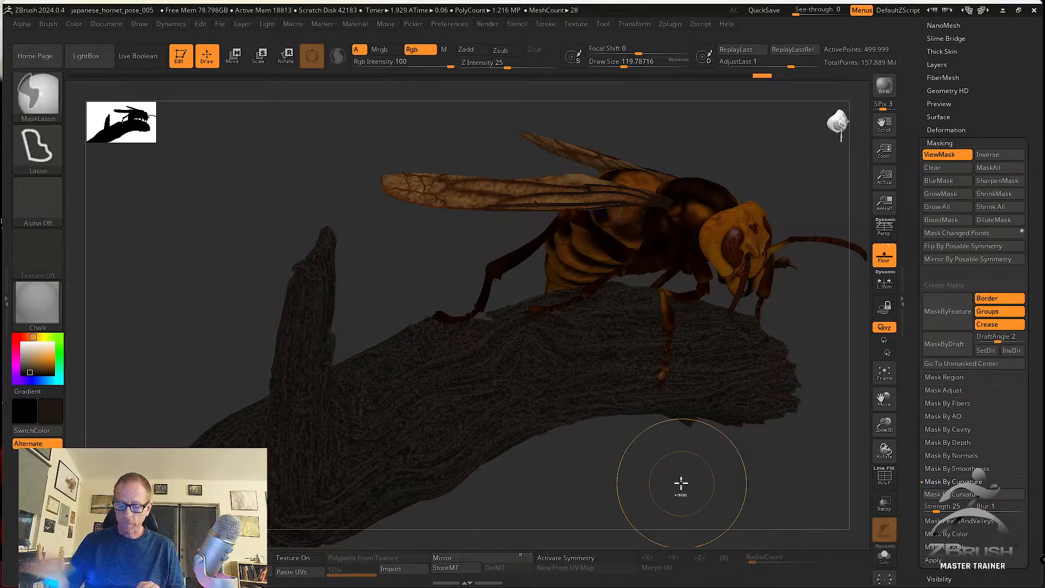
Fill the twig's unmasked areas with light tan, R 167, G 141, B 108, and toggle the mask display.
left_click(28, 357)
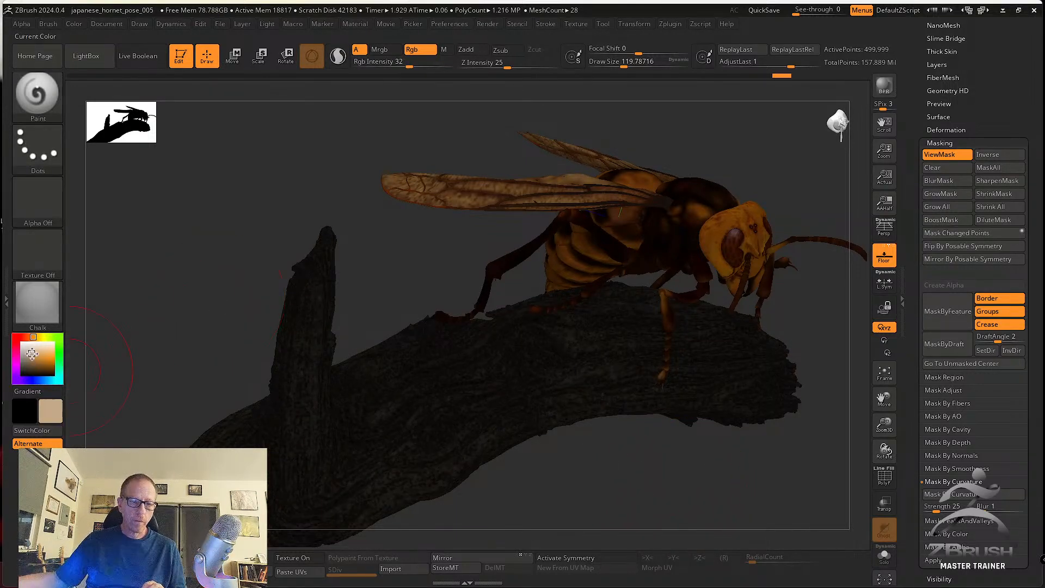
left_click(74, 24)
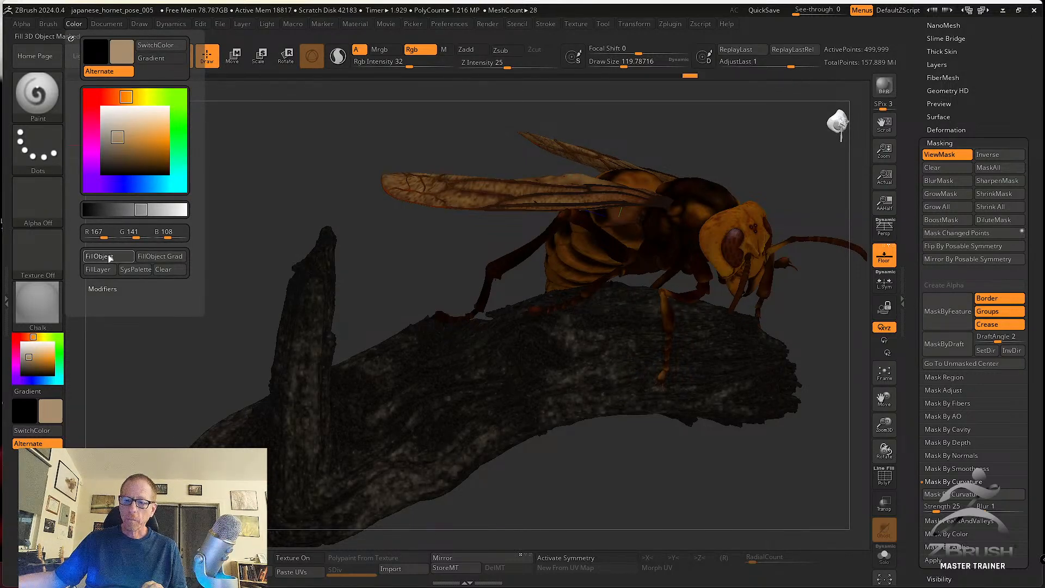
left_click(109, 257)
key("ctrl+h")
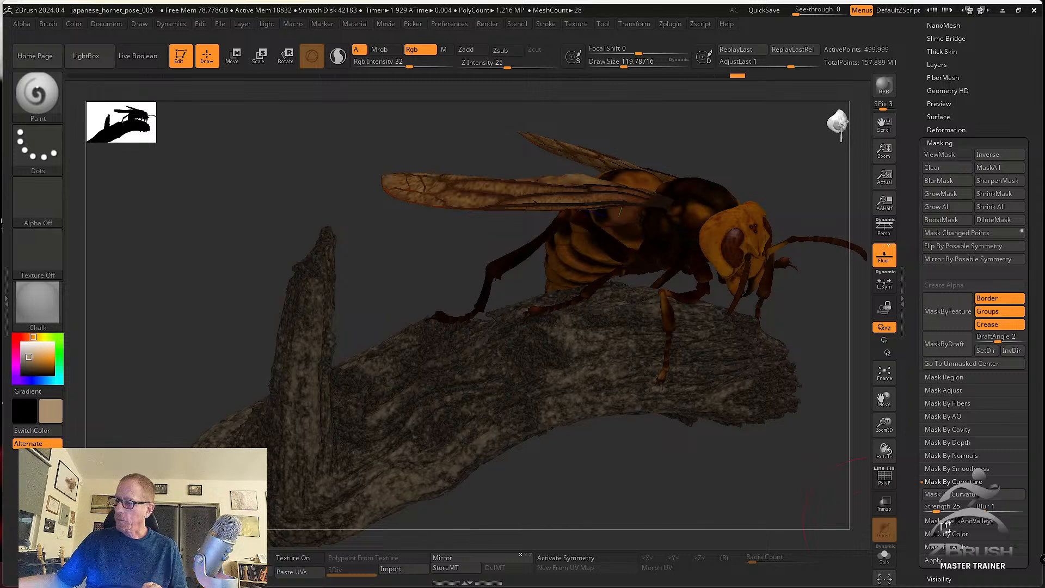
Mask the twig by peaks and valleys, fill its unmasked areas with light grey, R 195, G 187, B 177, and hide the mask.
left_click(945, 521)
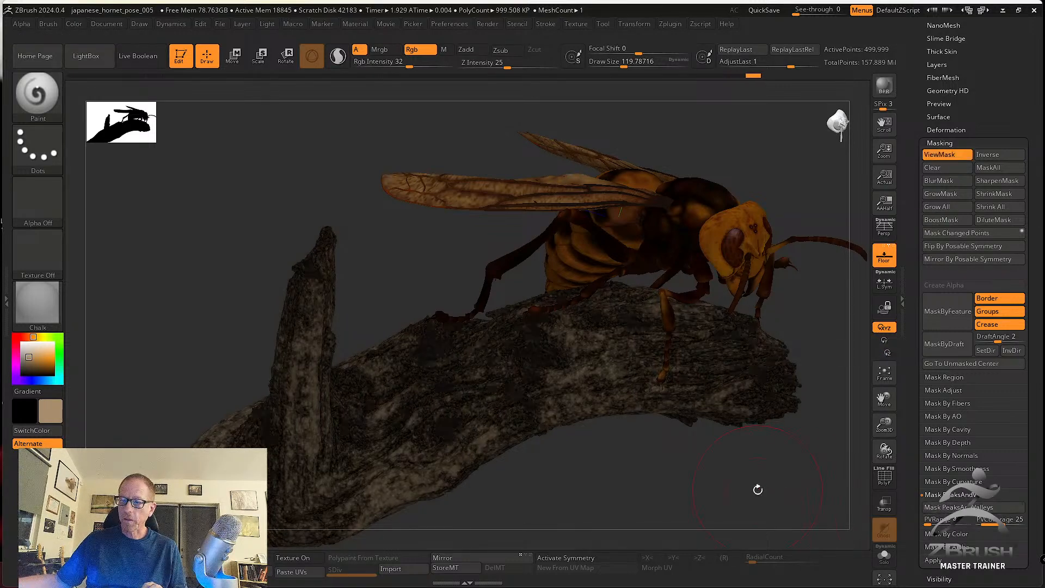
left_click_drag(758, 490, 660, 501)
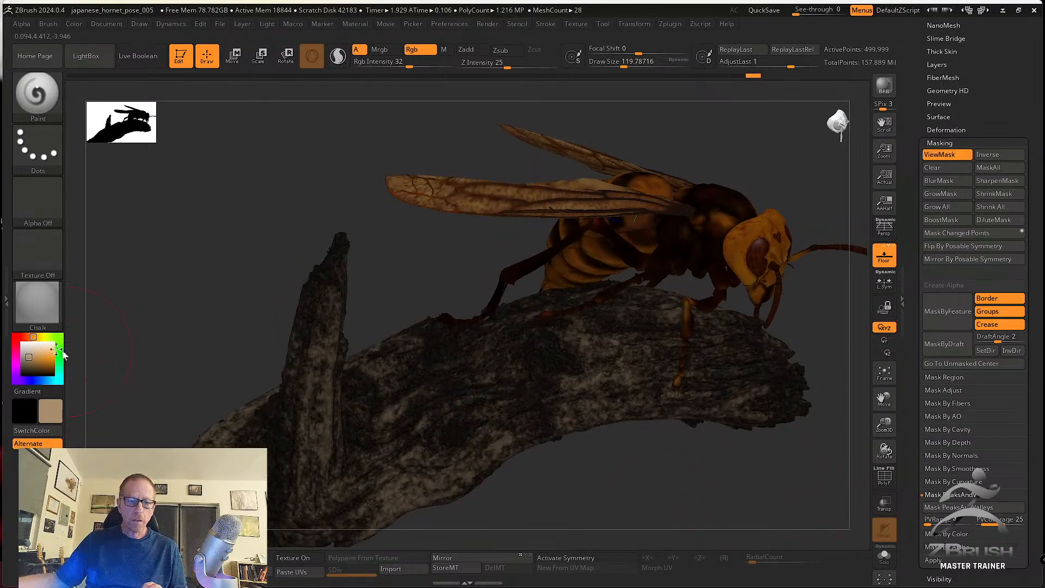
left_click(29, 354)
left_click(74, 23)
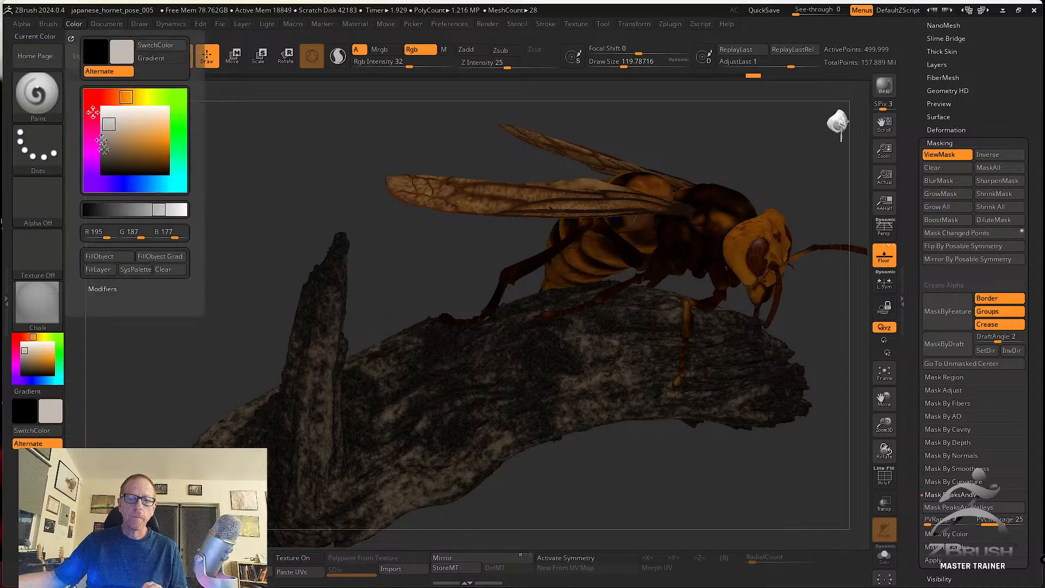
left_click(99, 256)
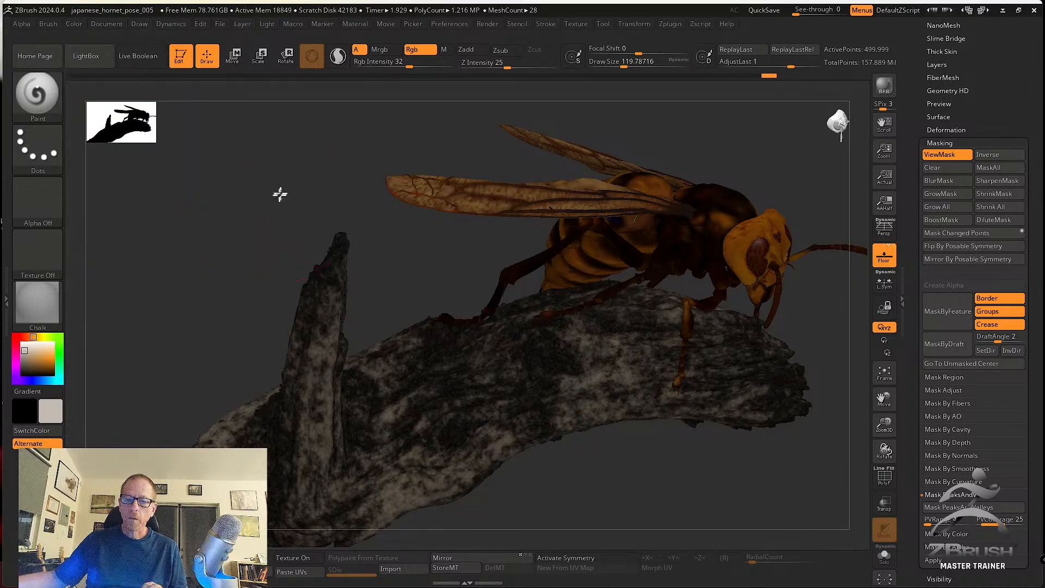
key("ctrl+h")
left_click_drag(254, 176, 212, 188)
left_click_drag(511, 305, 732, 452)
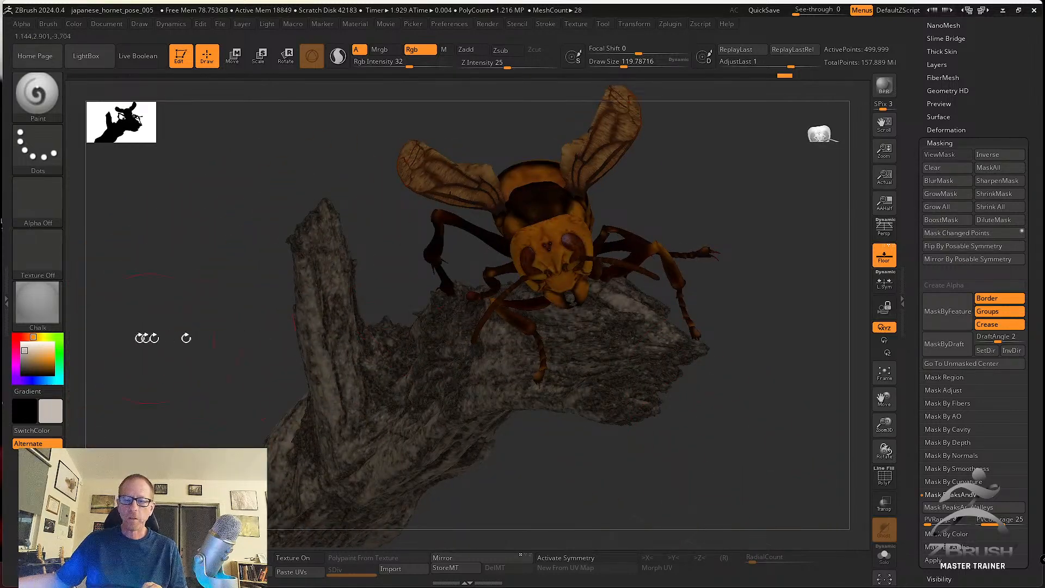
Pick the Redshift polypaint material Clay and set Redshift as the renderer.
left_click(37, 303)
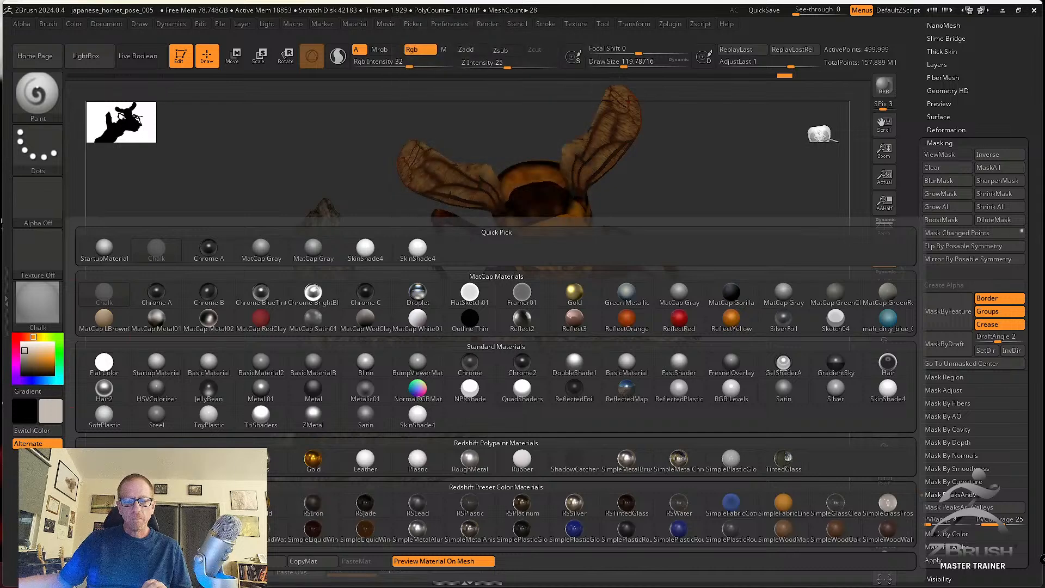
left_click(367, 461)
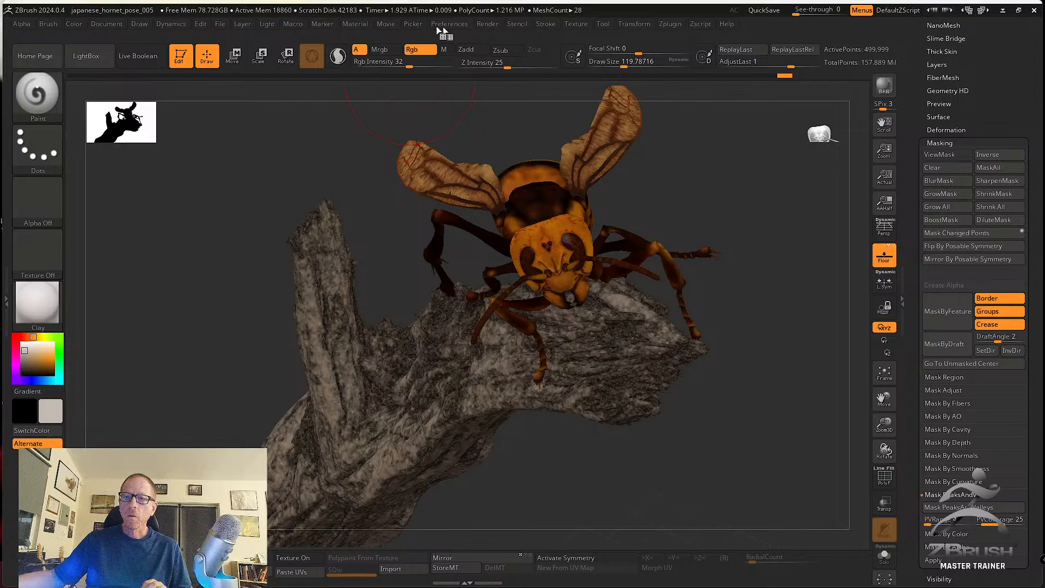
left_click(489, 24)
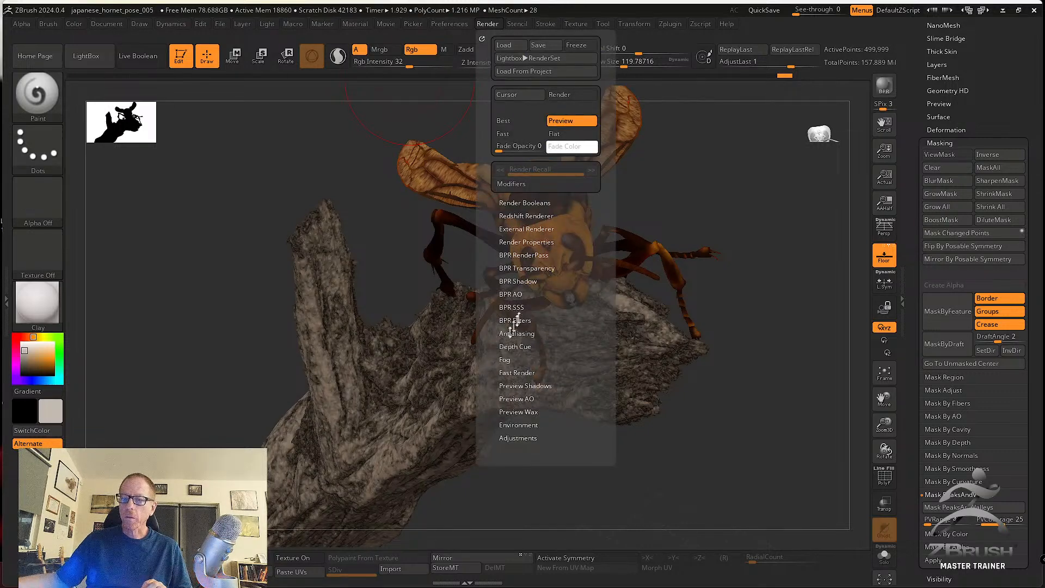
left_click(516, 215)
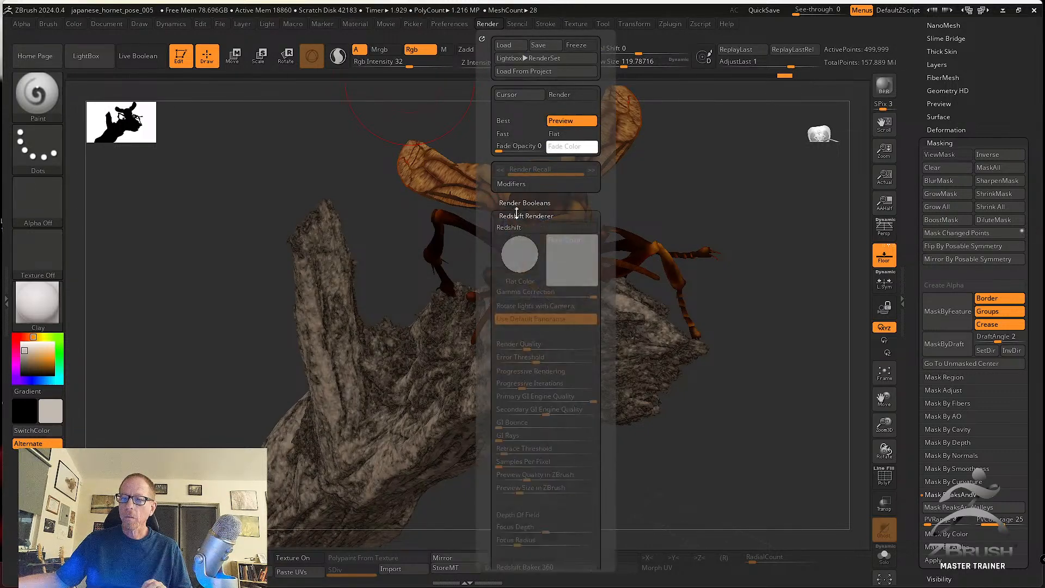
left_click(516, 229)
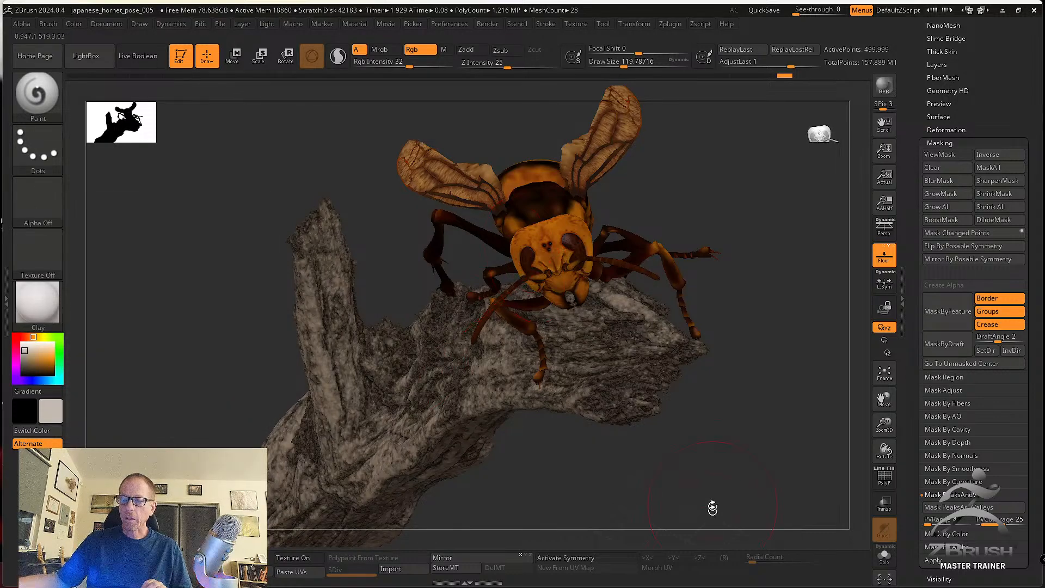
Switch painting to material only (M) and fill the twig subtool with the Clay material.
left_click_drag(712, 507, 716, 490)
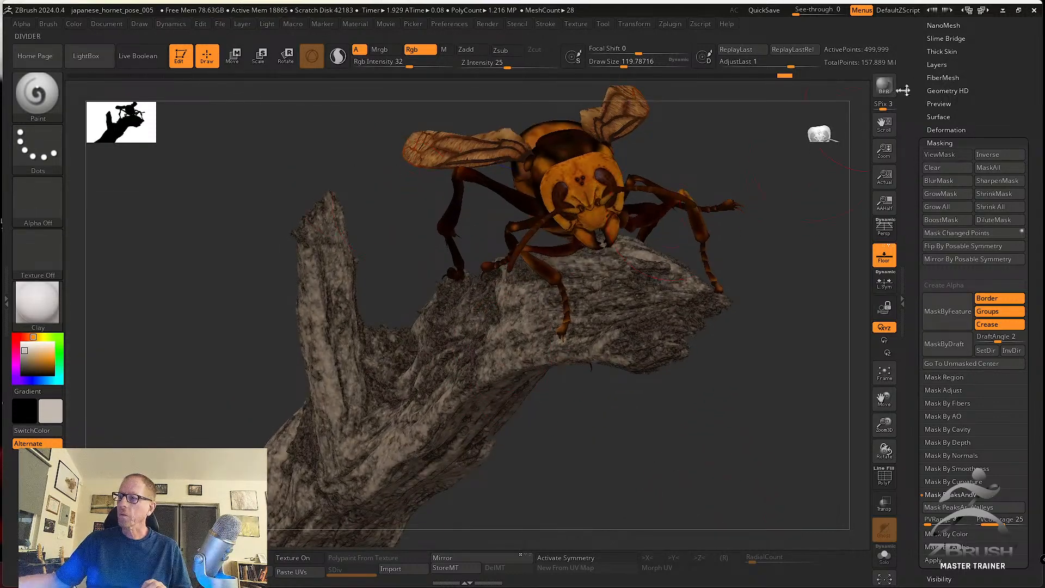
left_click_drag(914, 100, 922, 168)
left_click(931, 117)
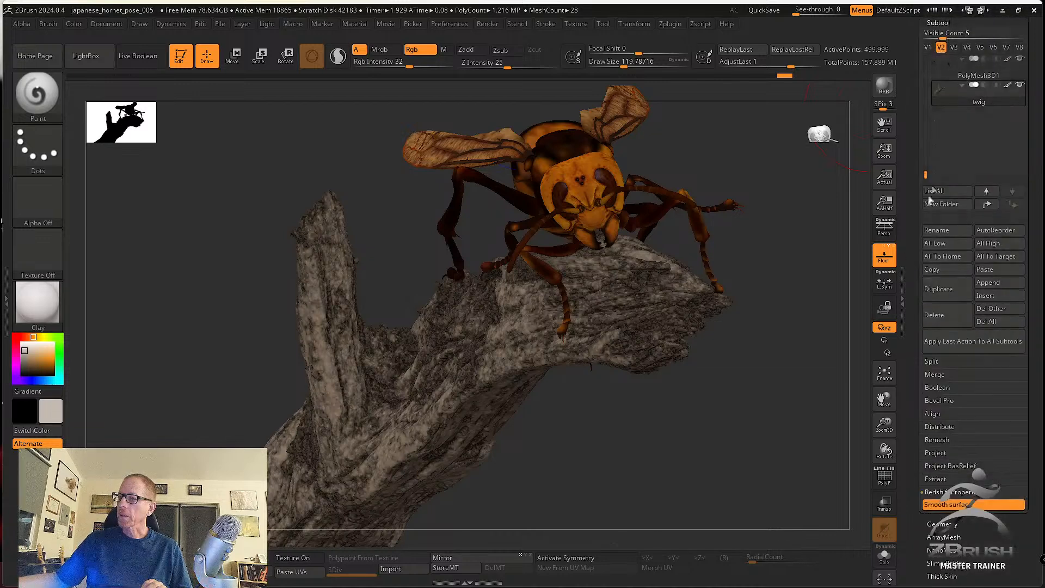
key("ctrl")
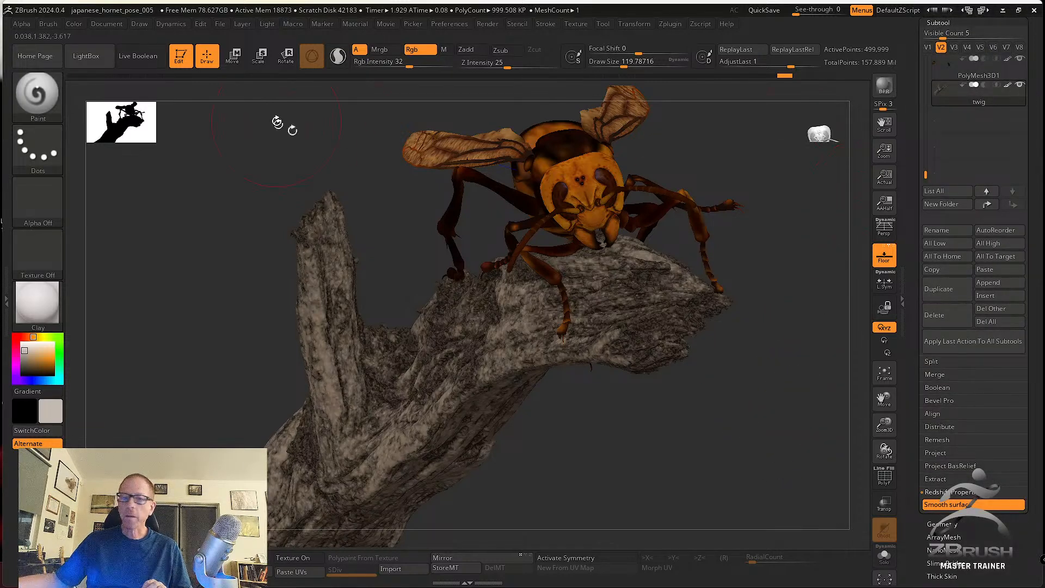
left_click(443, 50)
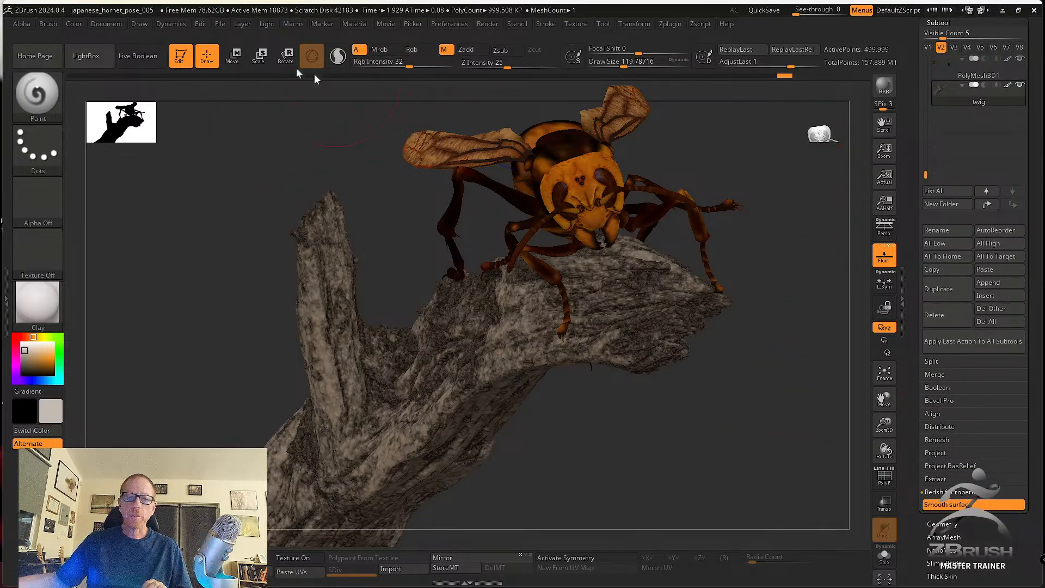
left_click(76, 24)
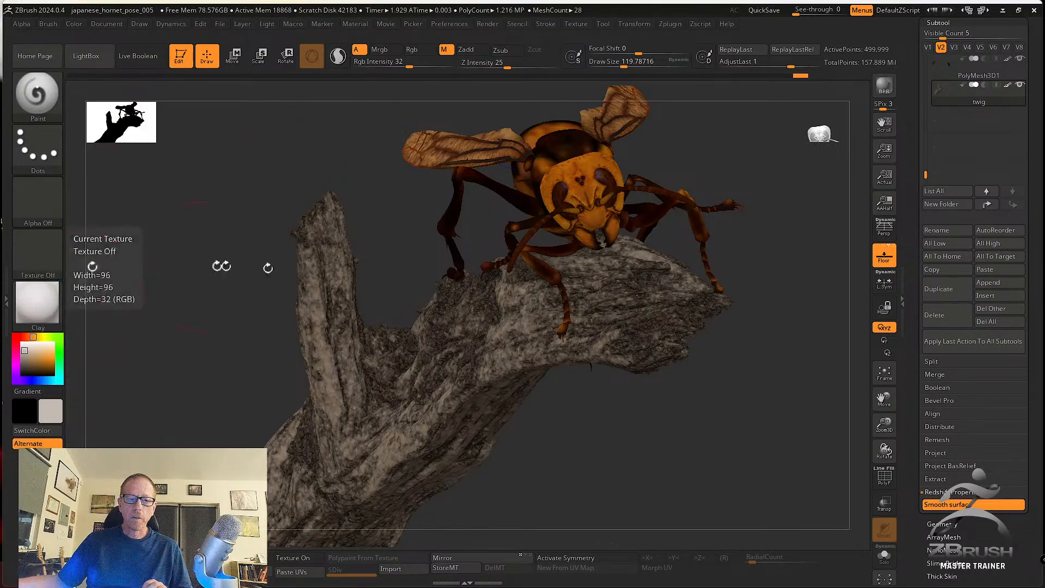
Preview the hornet with the Redshift brushed simple metal polypaint material, turn on perspective and view the hornet from the front.
left_click(46, 302)
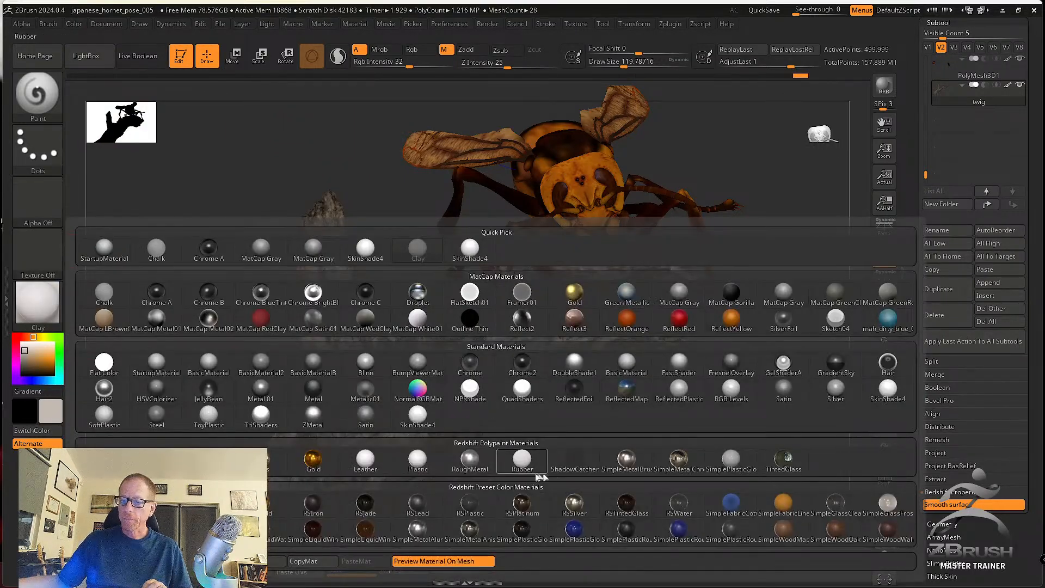
left_click(620, 467)
left_click_drag(683, 448, 773, 304)
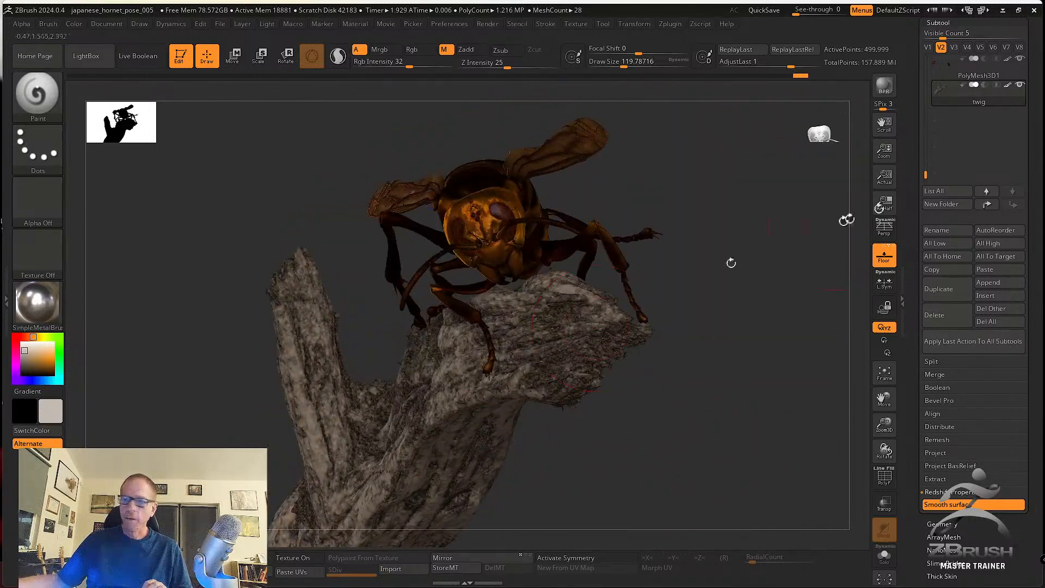
left_click(885, 228)
left_click_drag(751, 354, 352, 319)
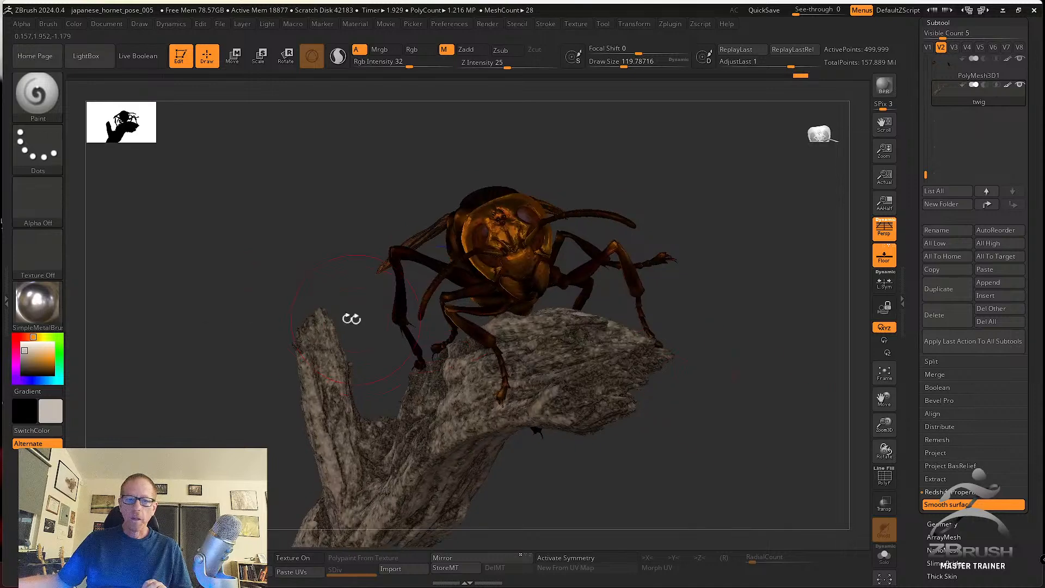
Switch the hornet to the Redshift SimplePlasticGlossy polypaint material and check it in a closer three-quarter view.
left_click_drag(915, 166, 919, 73)
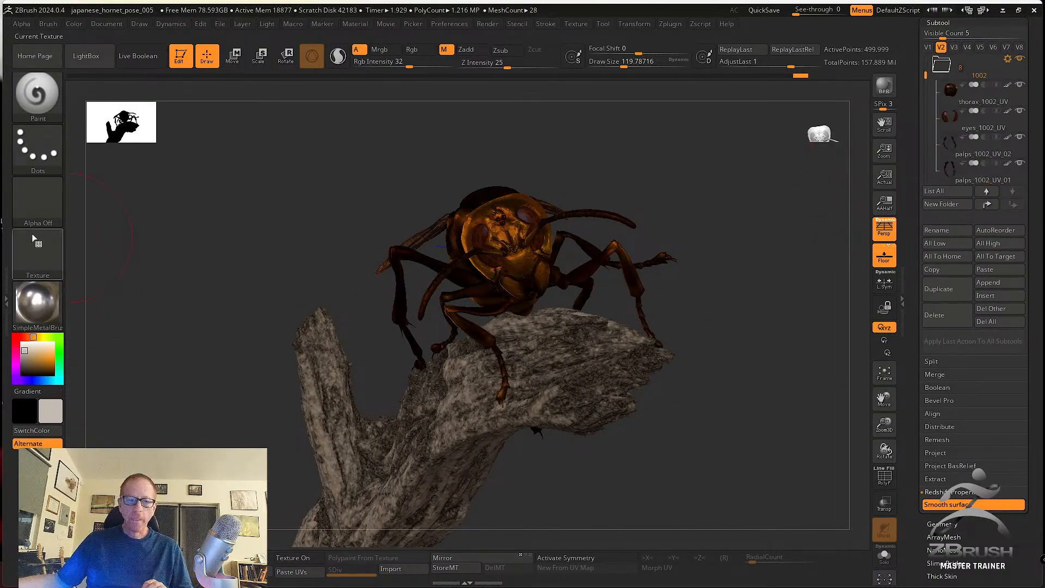
left_click(38, 302)
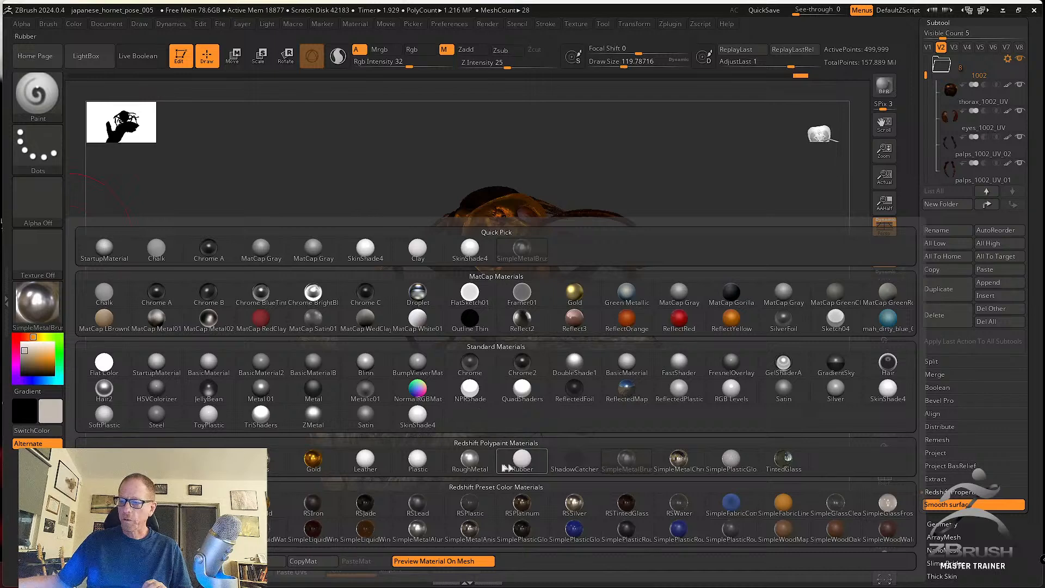
left_click(736, 459)
left_click_drag(730, 401, 816, 469)
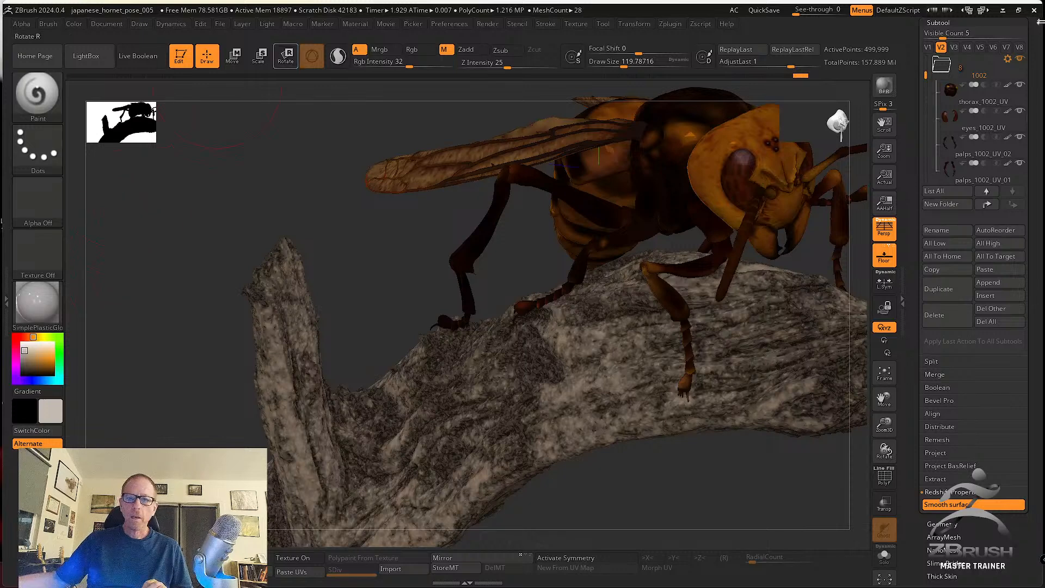
Dock the Material and Light palettes, shift the light slightly on the placement sphere and check the hornet's lighting.
left_click(361, 23)
left_click(349, 36)
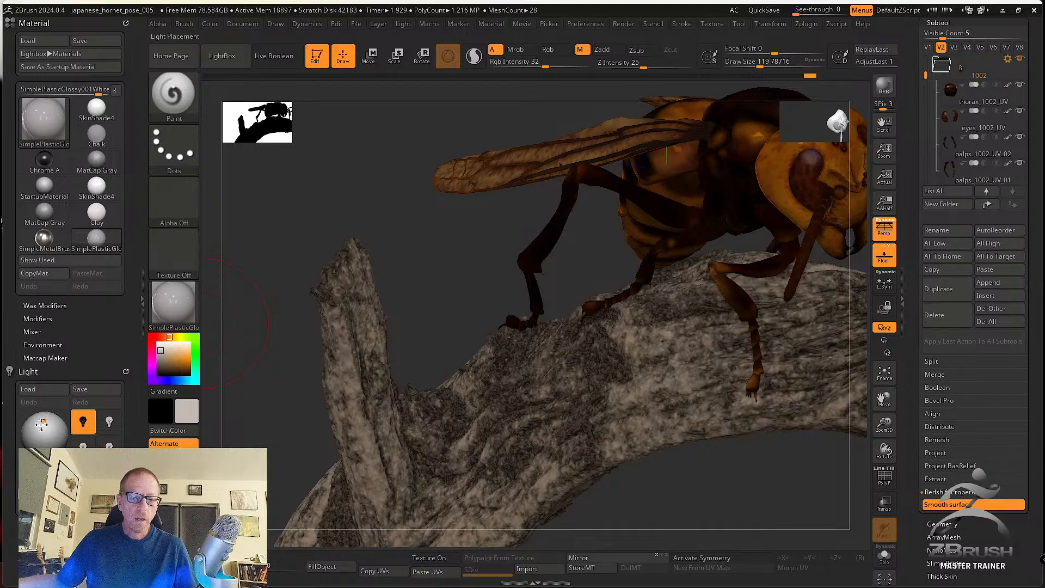
left_click_drag(42, 424, 49, 424)
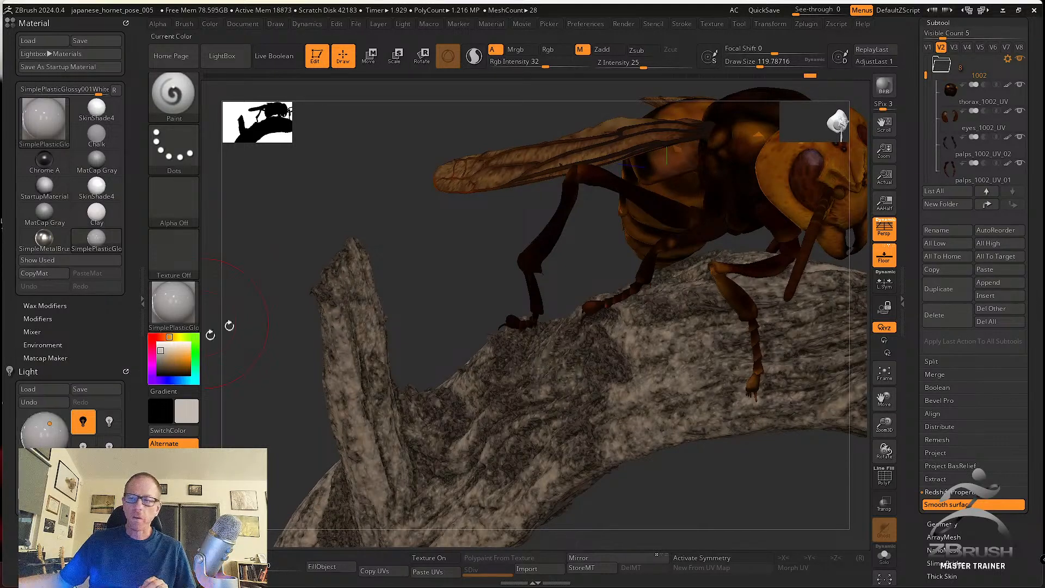
left_click_drag(436, 240, 566, 369)
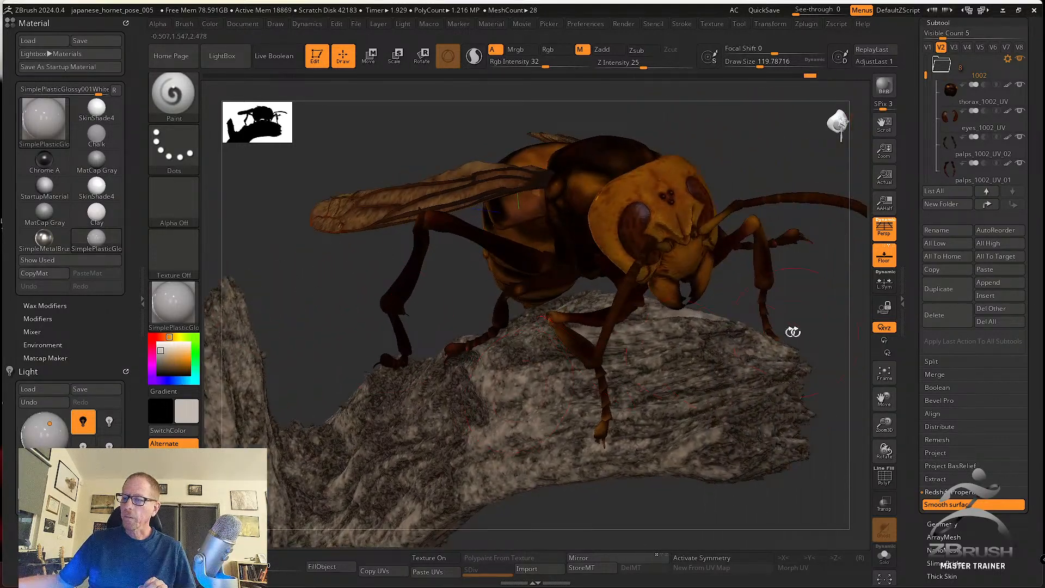
left_click_drag(815, 328, 793, 343, "alt")
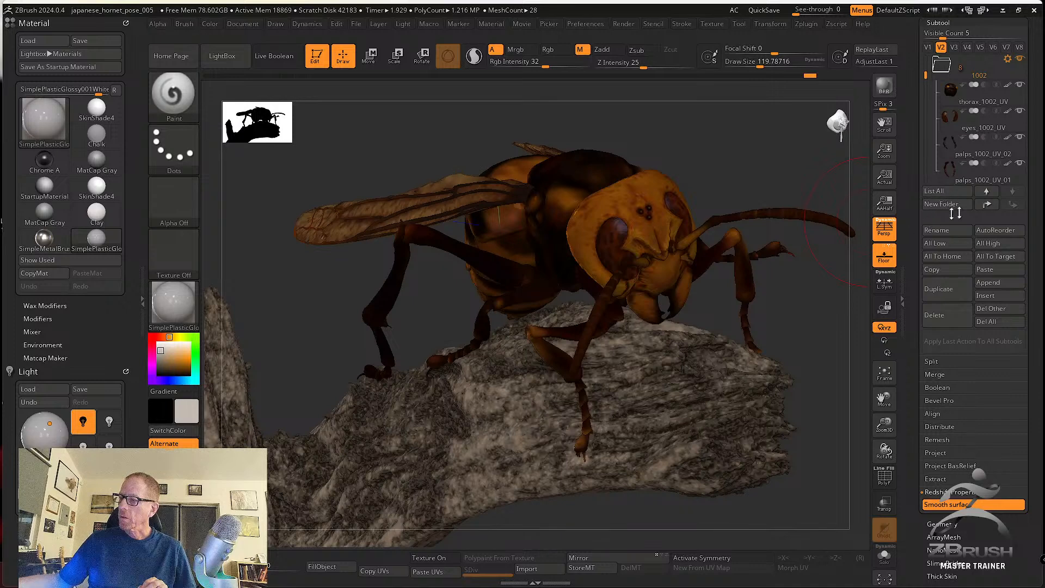
Raise all subtools to their highest subdivision level and turn off Smooth surface on every visible subtool.
left_click(983, 245)
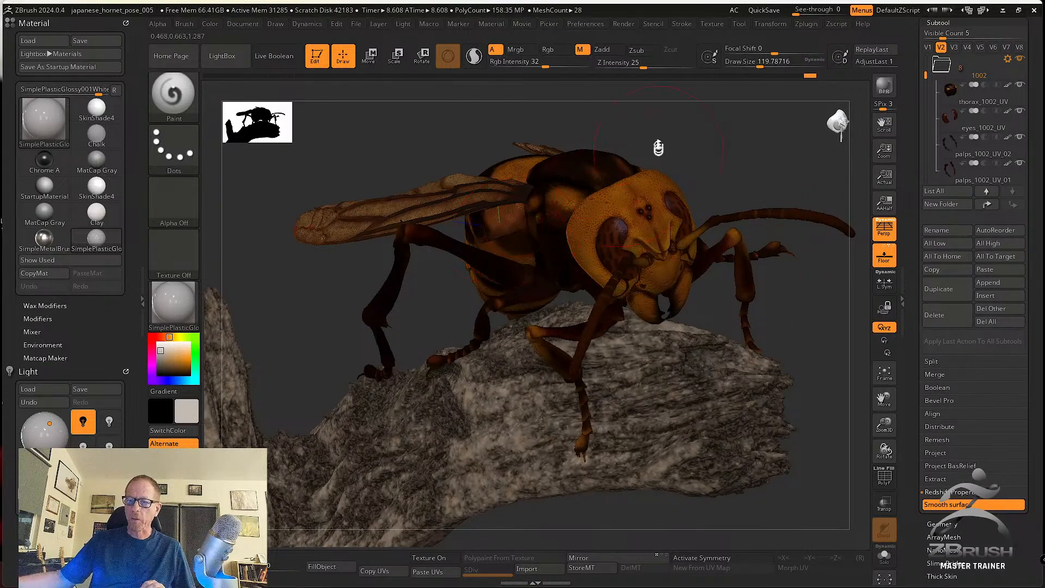
mouse_move(712, 154)
left_mouse_down()
mouse_move(720, 173)
mouse_move(718, 163)
left_mouse_up()
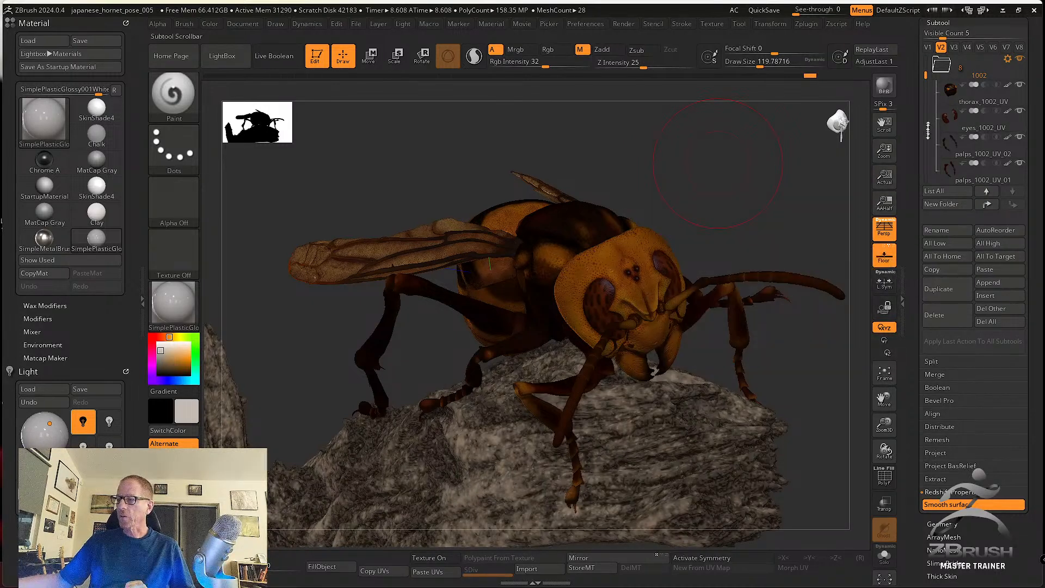
left_click_drag(917, 177, 916, 145)
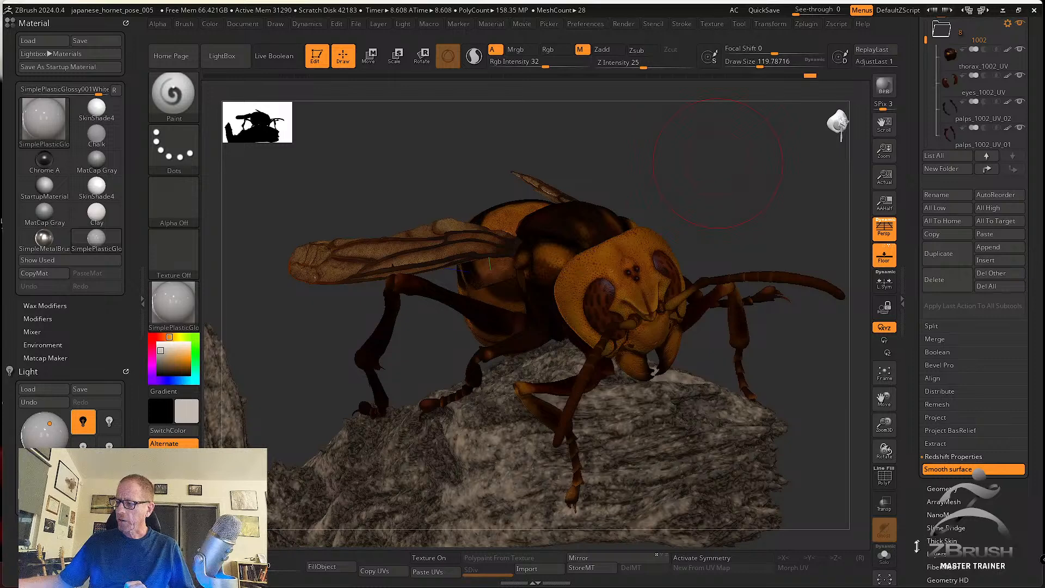
left_click_drag(916, 546, 913, 439)
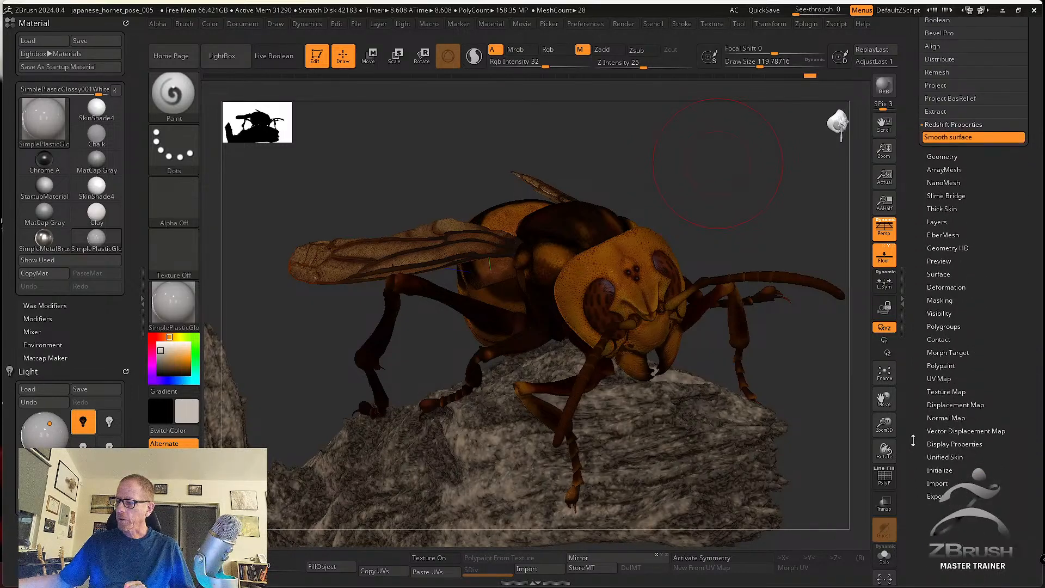
left_click_drag(995, 256, 992, 339)
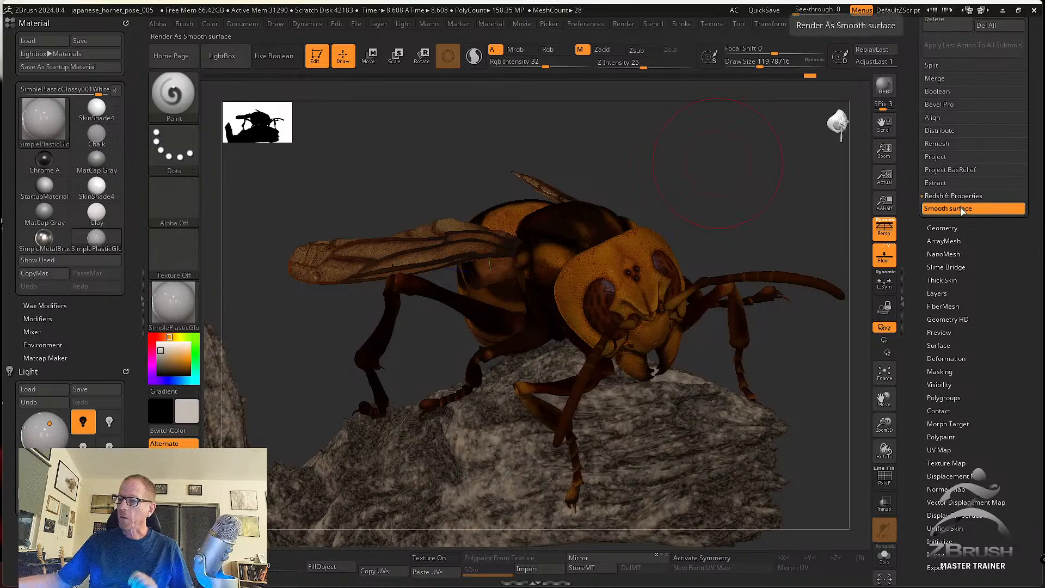
left_click_drag(918, 240, 919, 298)
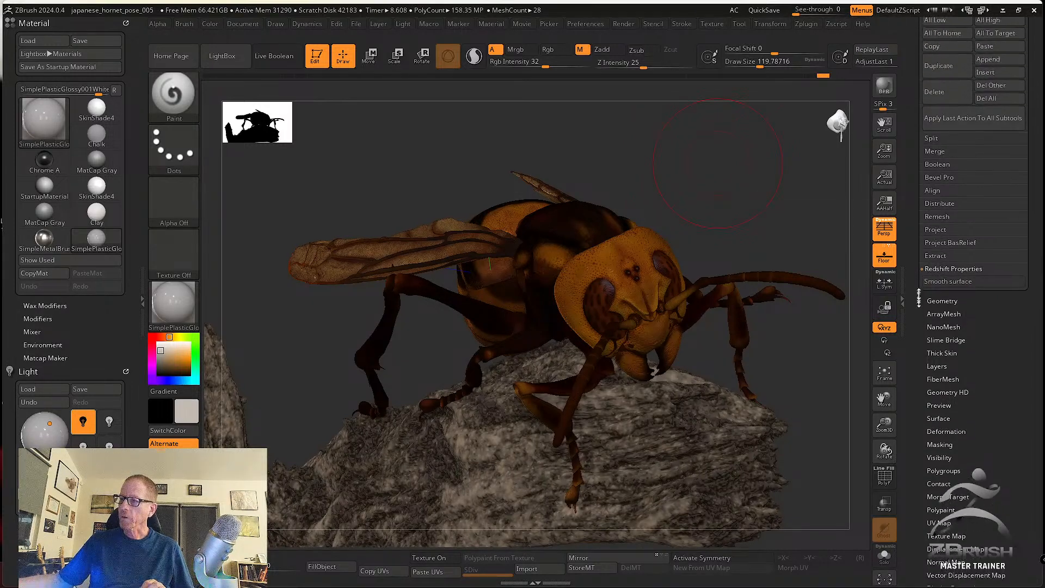
left_click(958, 118)
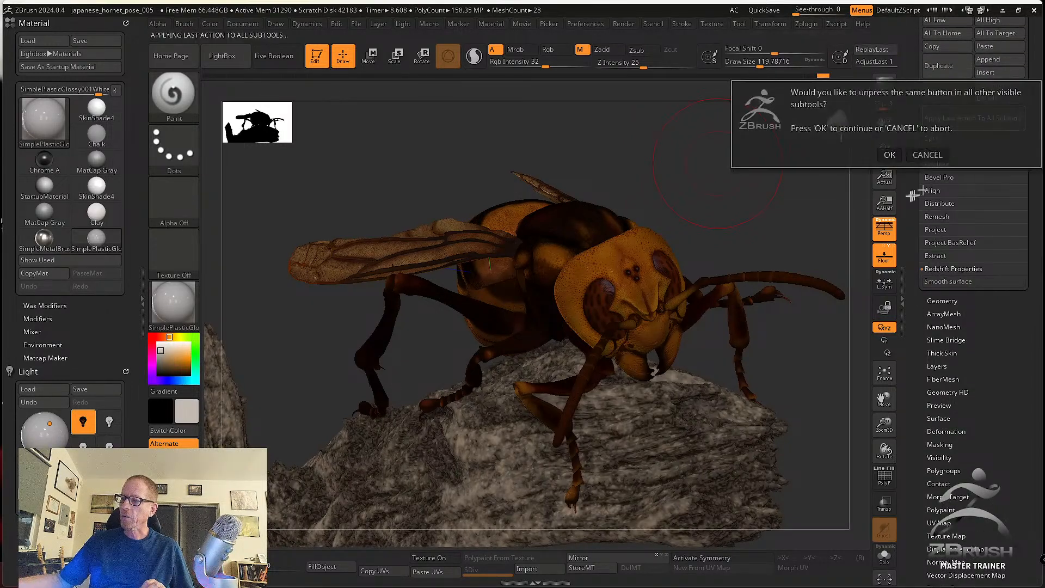
left_click(889, 155)
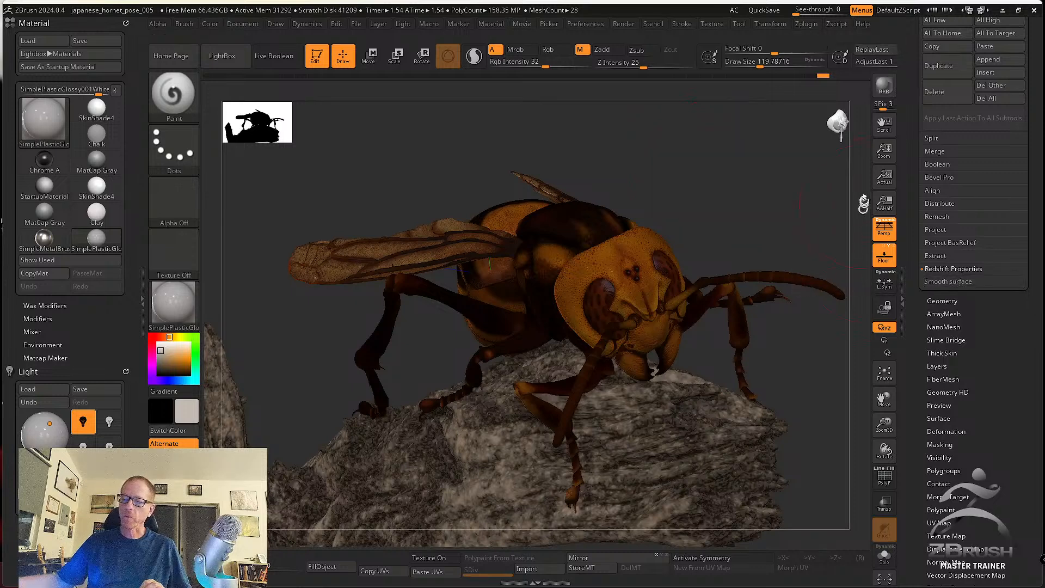
Frame the whole hornet on the twig in a three-quarter side view and start a BPR render.
left_click_drag(752, 202, 765, 328)
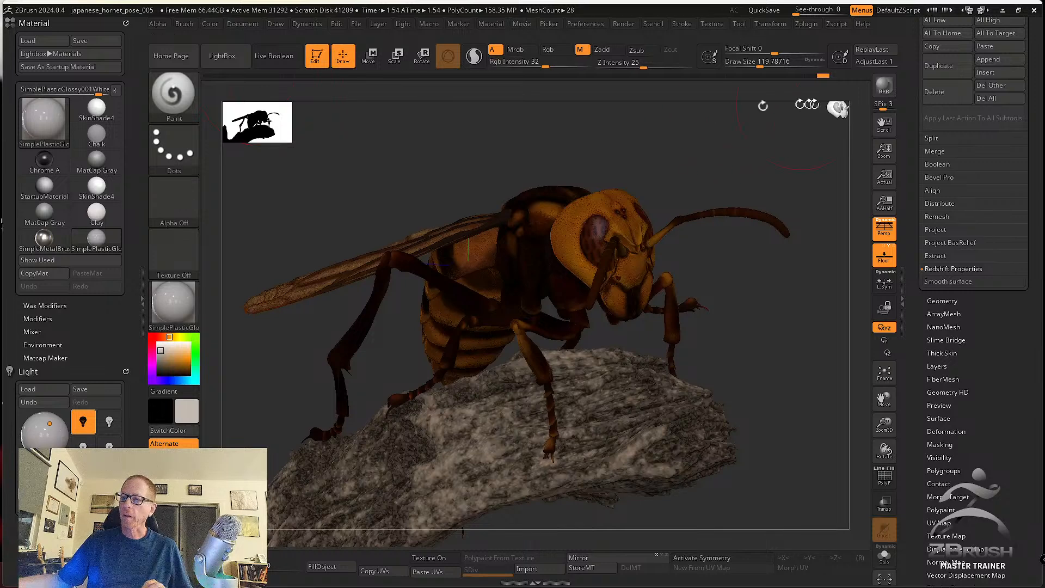
left_click(888, 89)
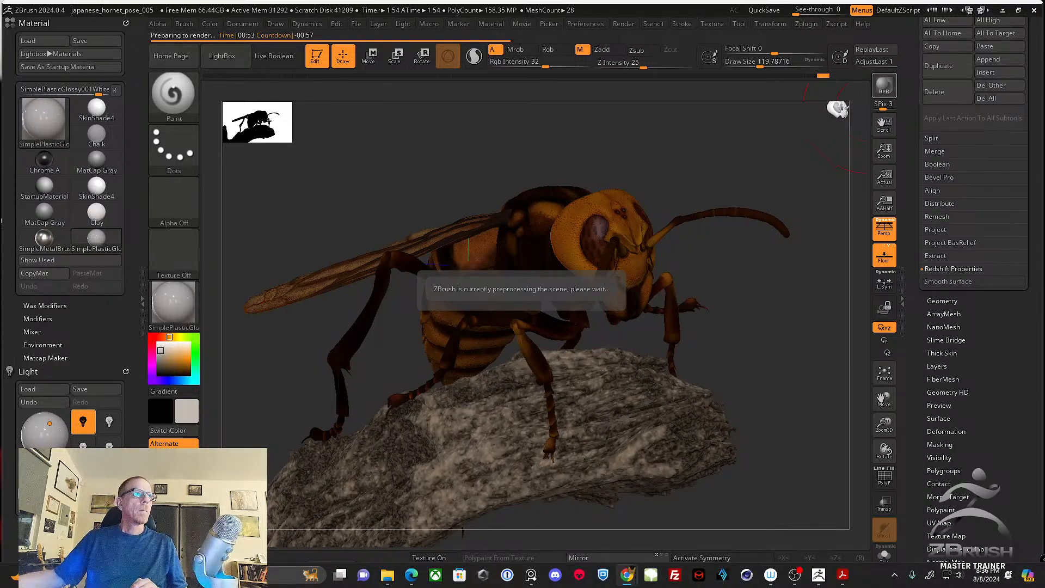
Switch to Chrome, enlarge the browser window and open Poly Haven's HDRI library.
left_click(627, 574)
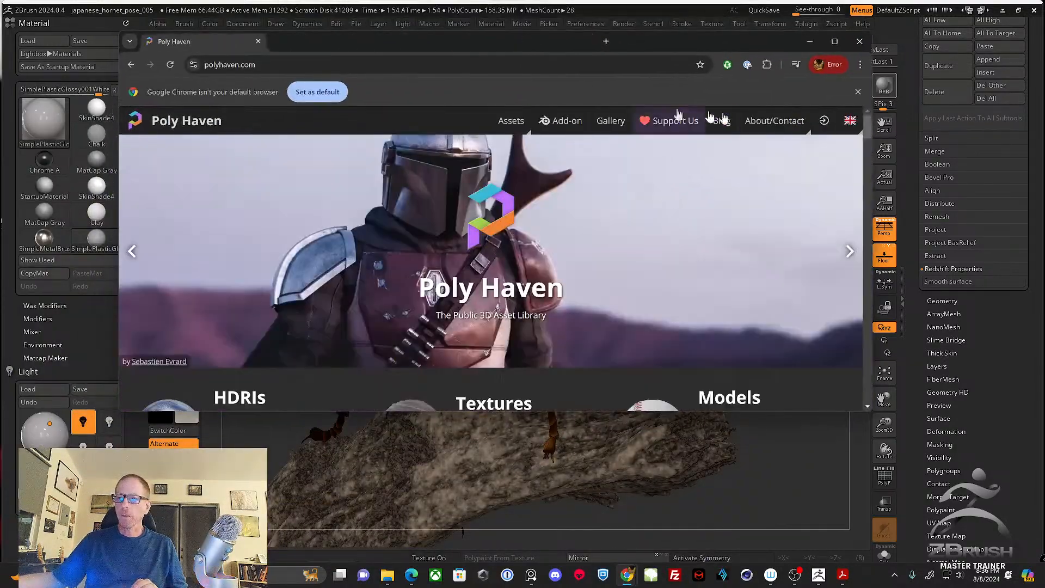
left_click(833, 41)
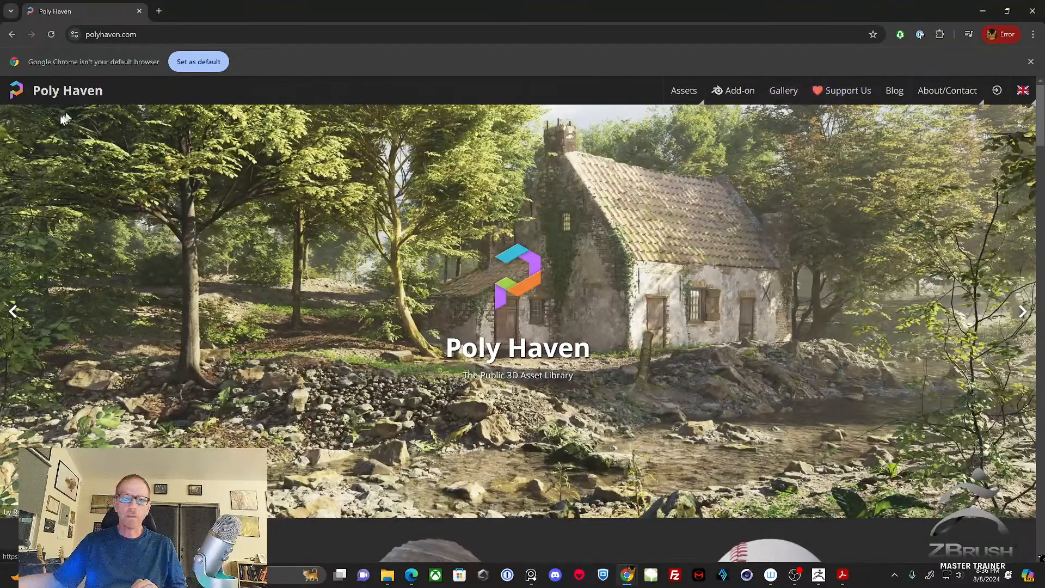
scroll(288, 294, "down", 4)
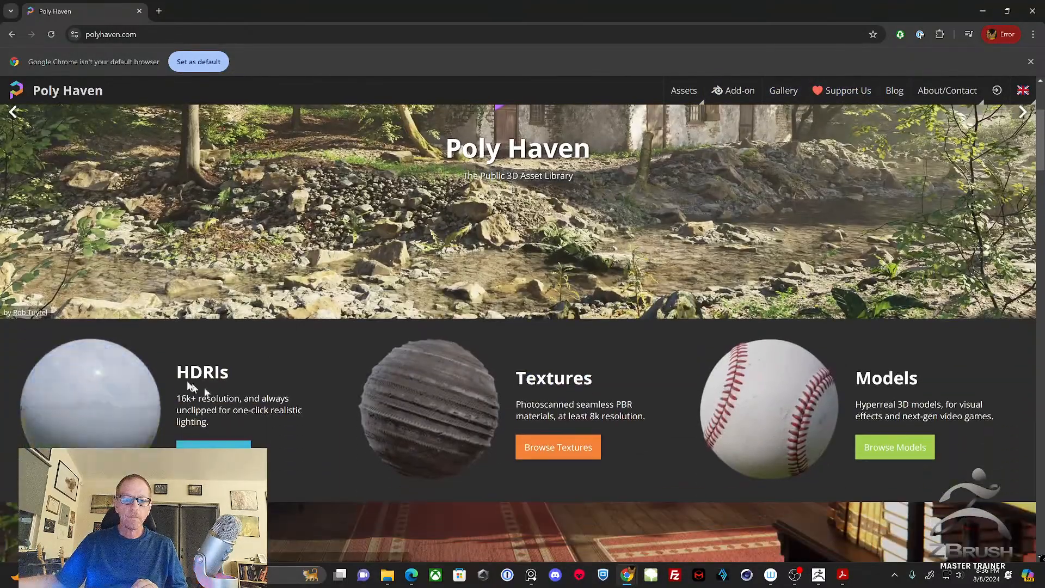
left_click(213, 444)
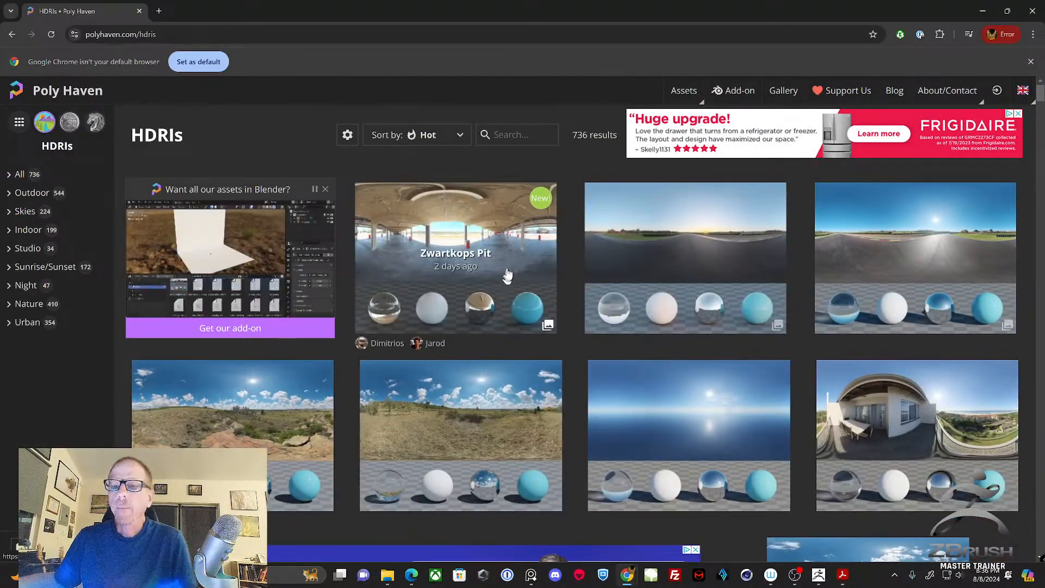
Find the Symmetrical Garden 02 HDRI and download it as a 2K EXR.
scroll(507, 280, "down", 2)
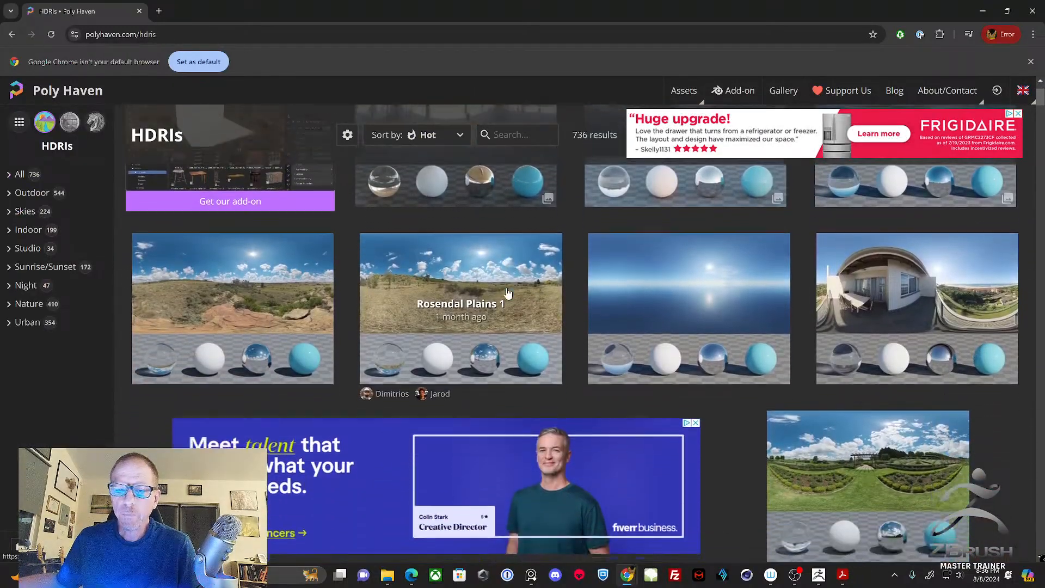
scroll(507, 294, "down", 3)
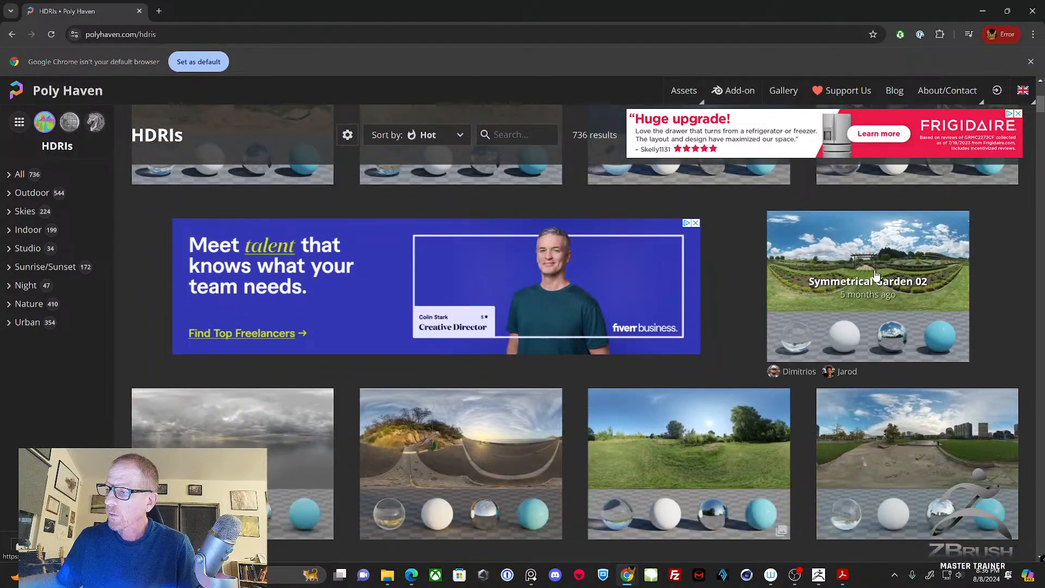
left_click(876, 275)
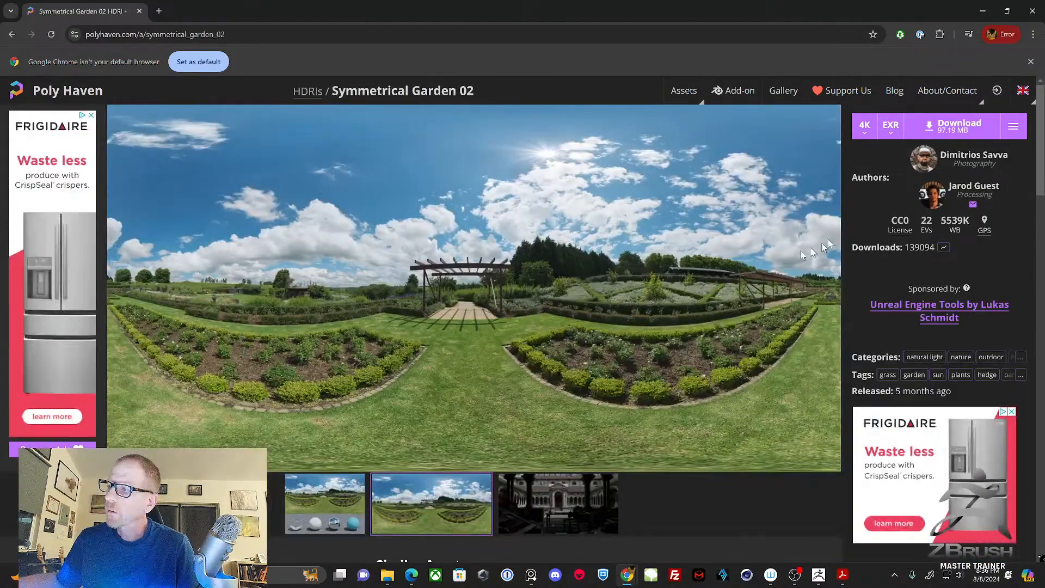
left_click(868, 134)
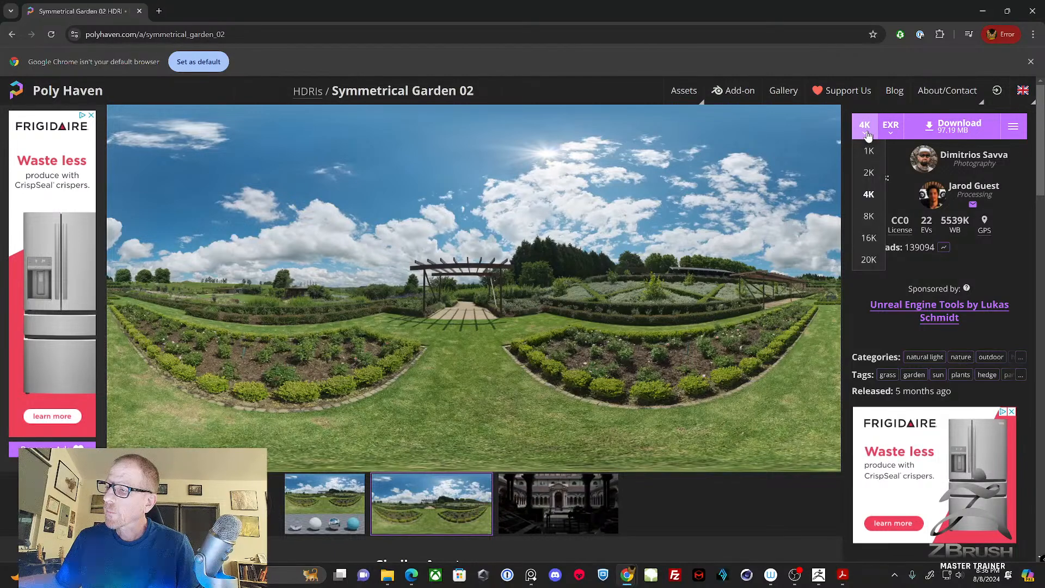
left_click(869, 180)
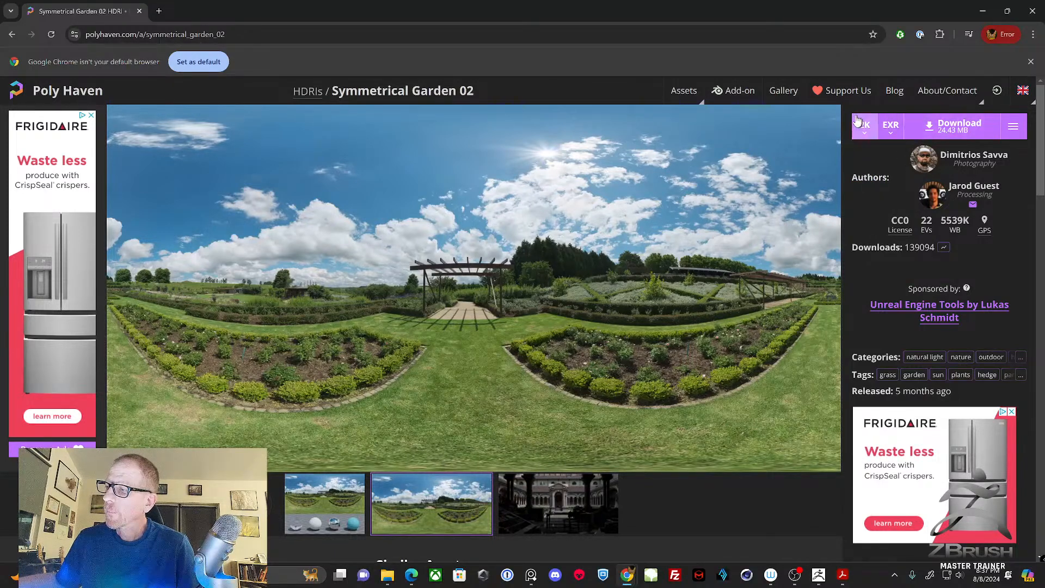
left_click(961, 128)
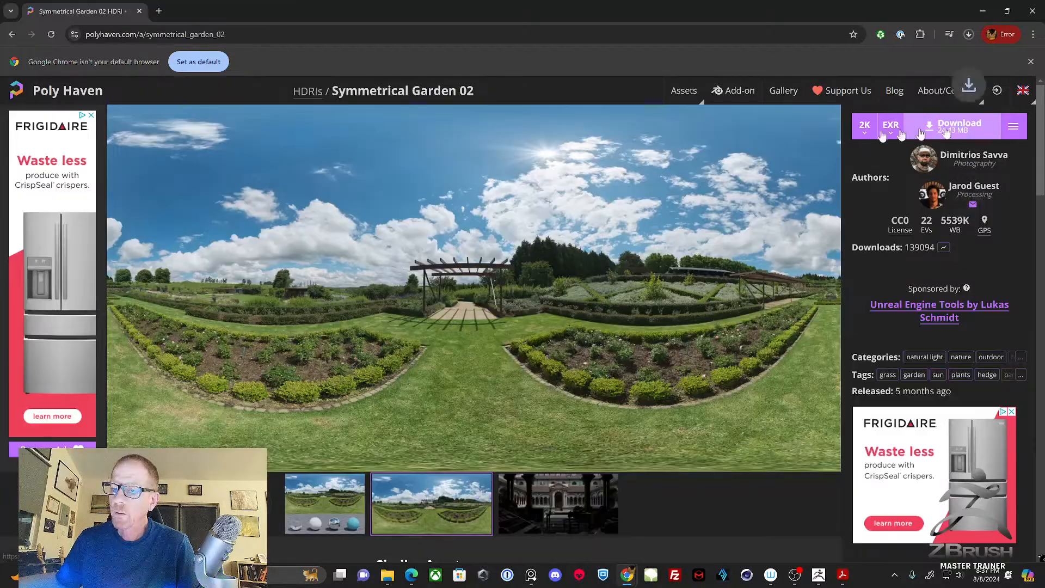
Return to the HDRI library and download Simon's Town Road as a 2K EXR.
left_click(12, 33)
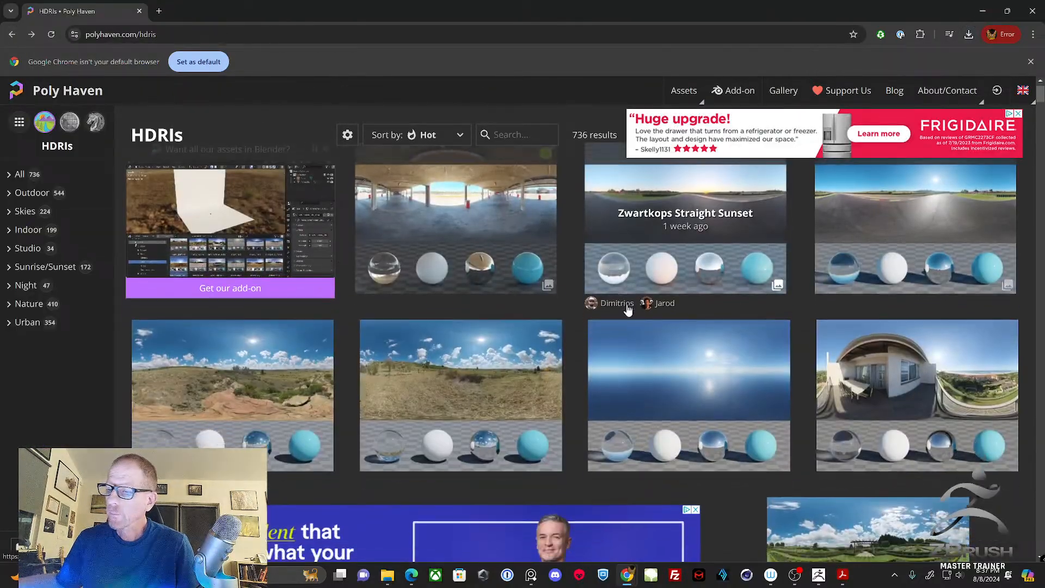
scroll(610, 305, "down", 2)
scroll(612, 307, "down", 6)
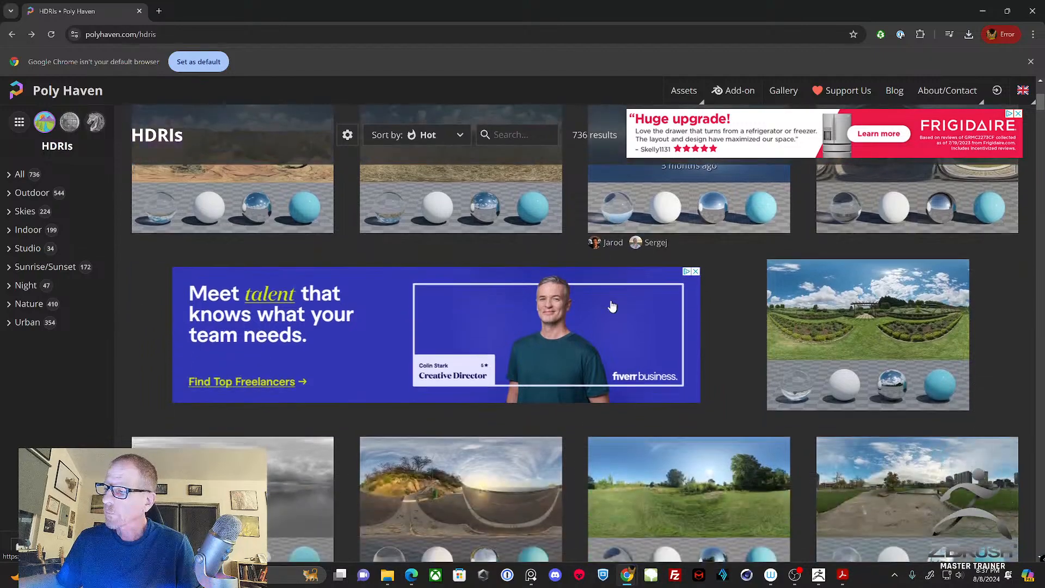
scroll(612, 306, "down", 3)
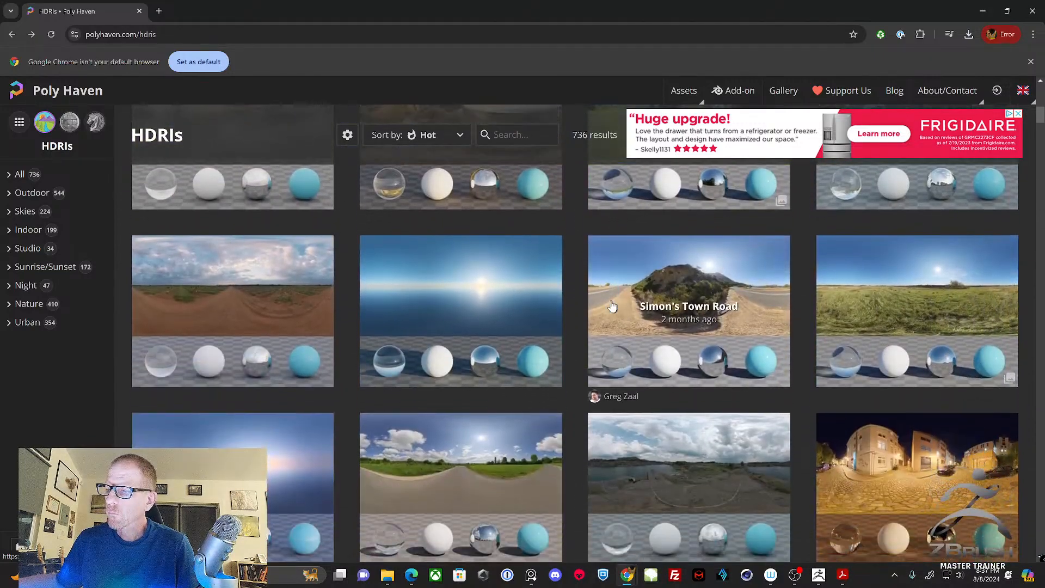
left_click(700, 286)
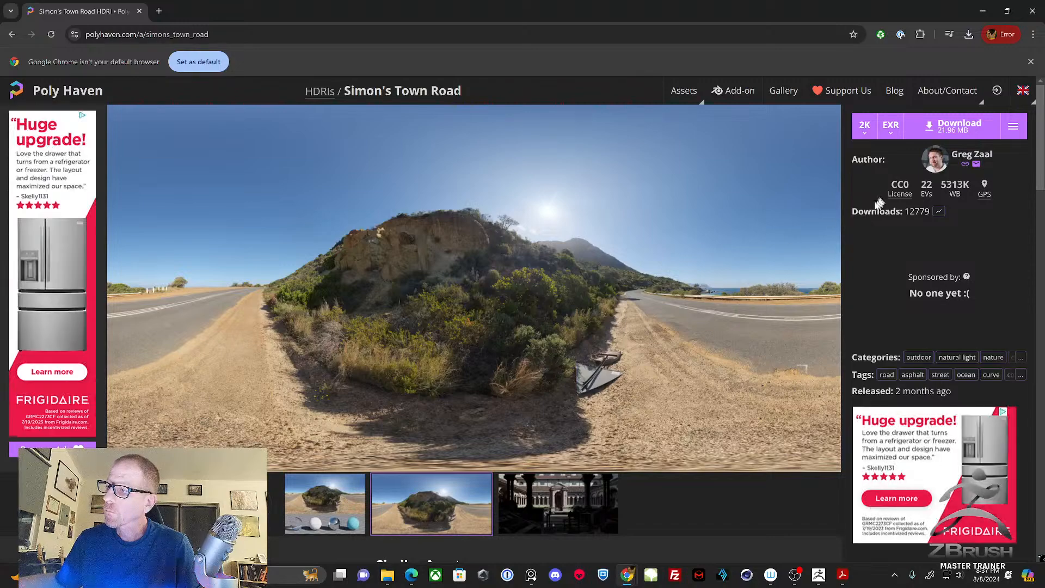
left_click(933, 135)
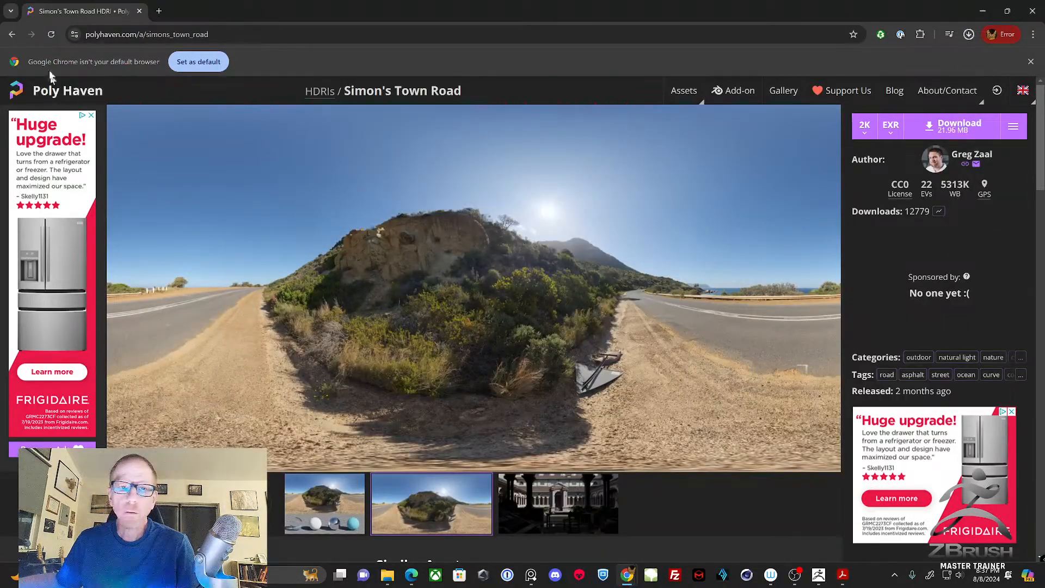
Go back to the HDRI library and download Victoria Sunset as a 2K EXR.
left_click(12, 34)
scroll(620, 348, "down", 3)
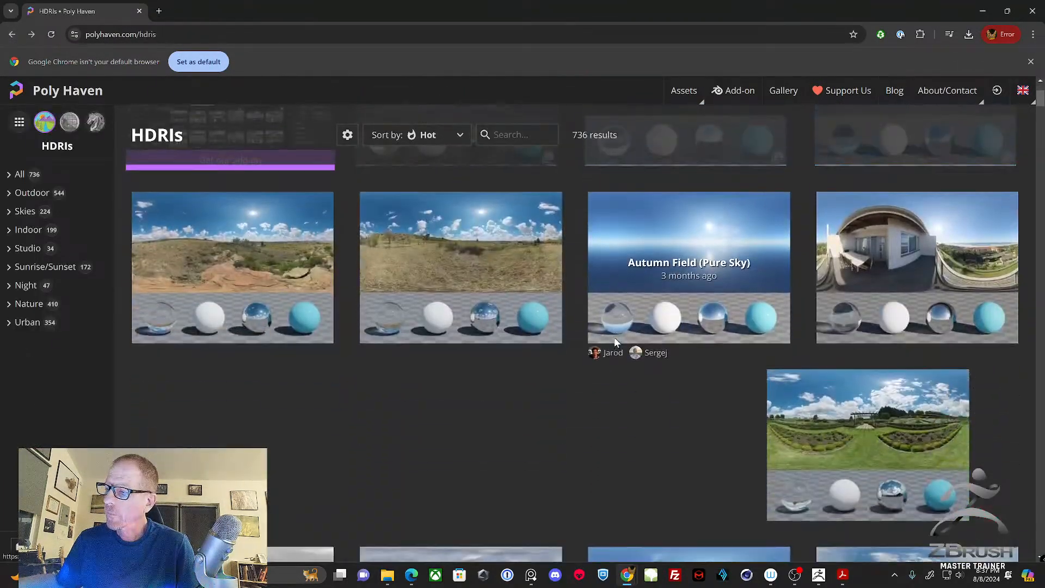
scroll(729, 364, "down", 2)
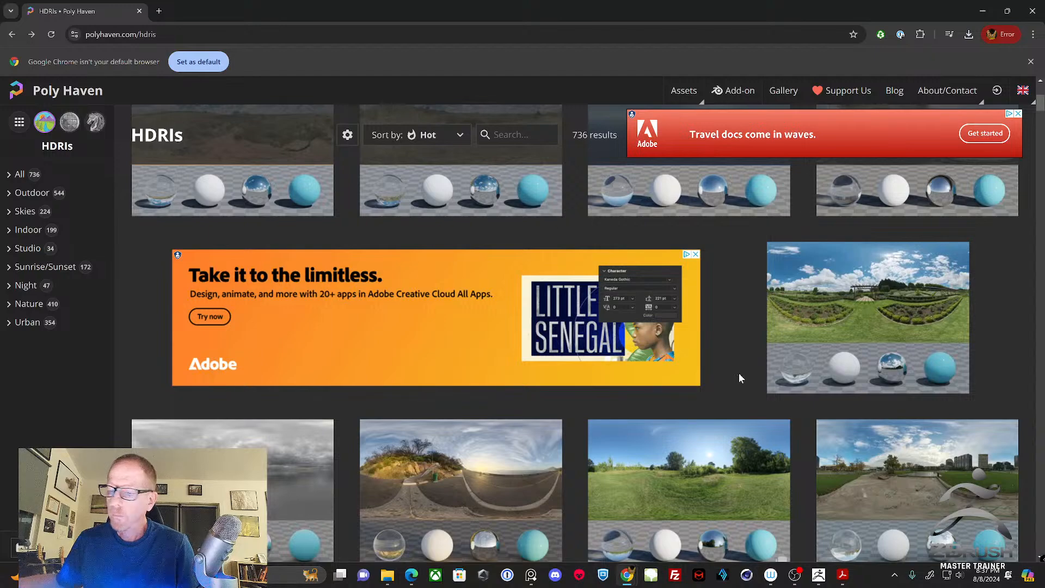
scroll(555, 389, "down", 2)
scroll(510, 353, "down", 2)
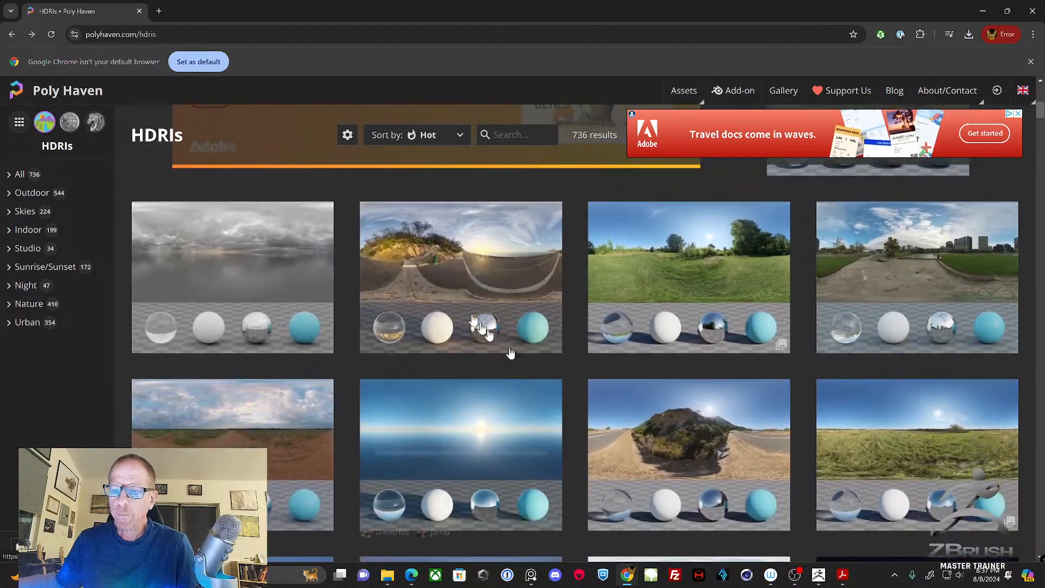
left_click(473, 234)
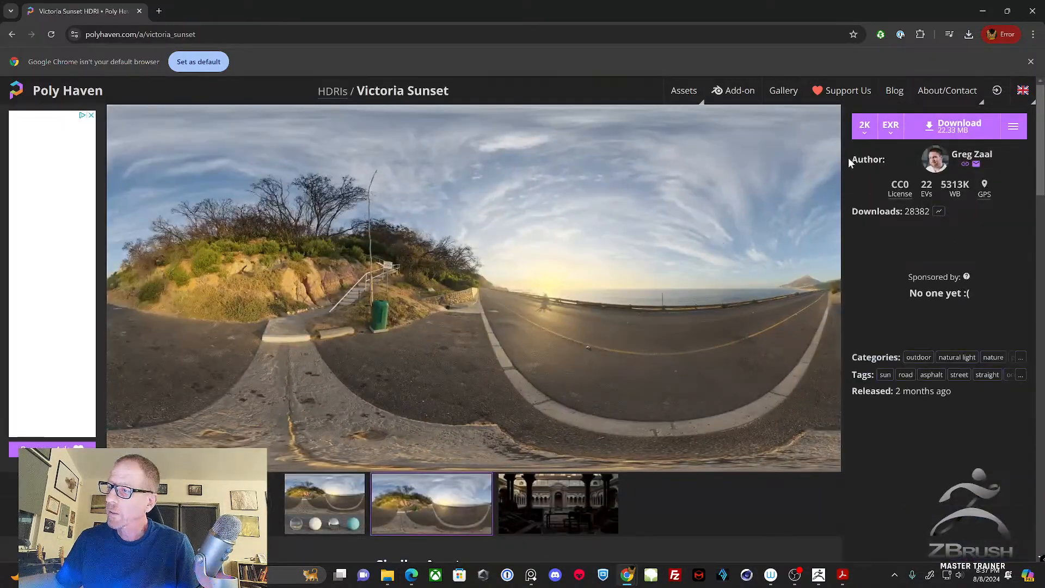
left_click(956, 129)
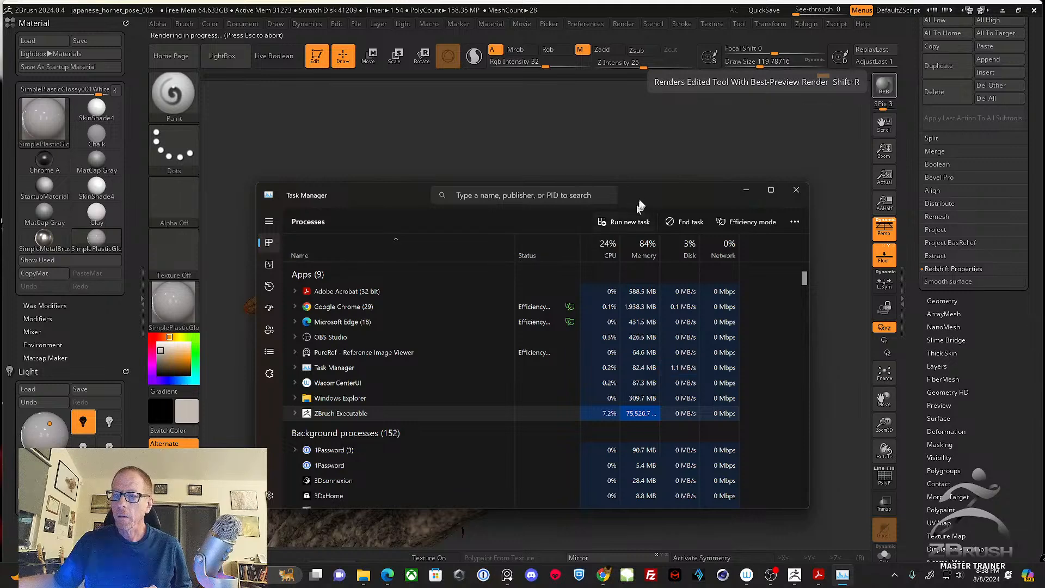
Move Task Manager out of the way, relaunch ZBrush from the desktop and dismiss the startup notice.
left_click_drag(637, 200, 0, 36)
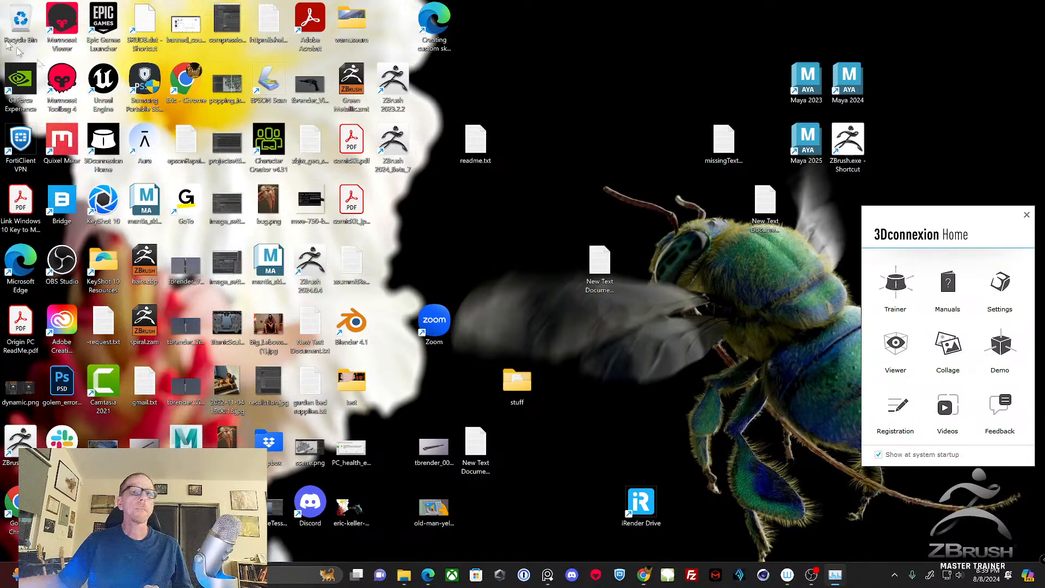
double_click(849, 150)
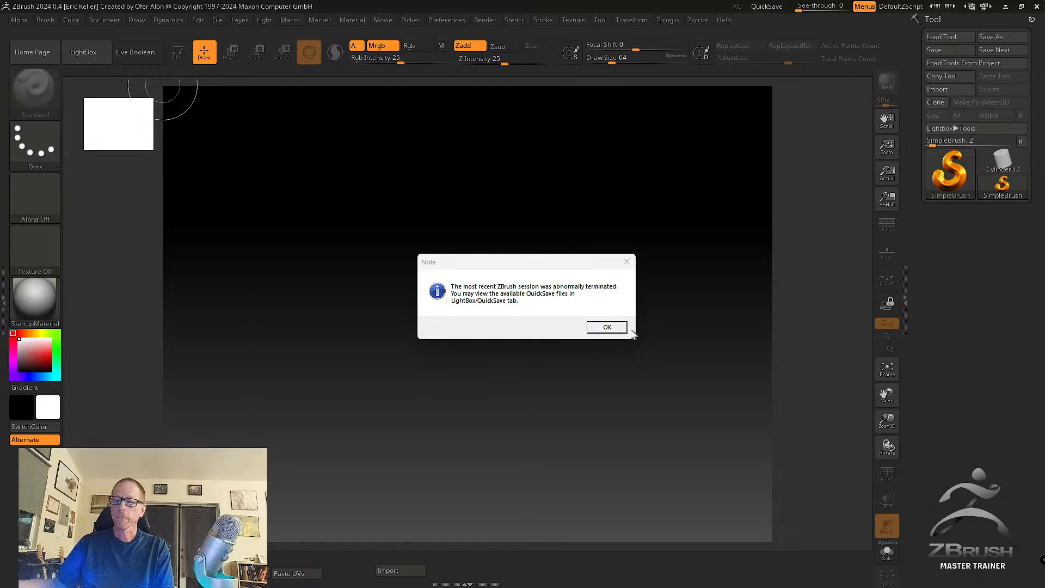
left_click(607, 327)
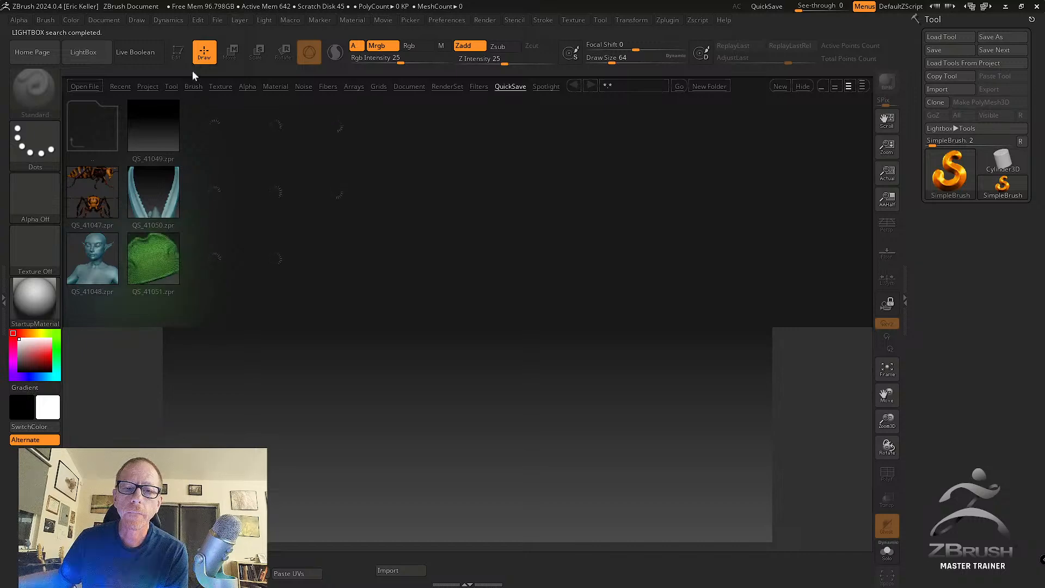
Open the project japanese_hornet_pose_005.ZPR and hide LightBox.
left_click(217, 20)
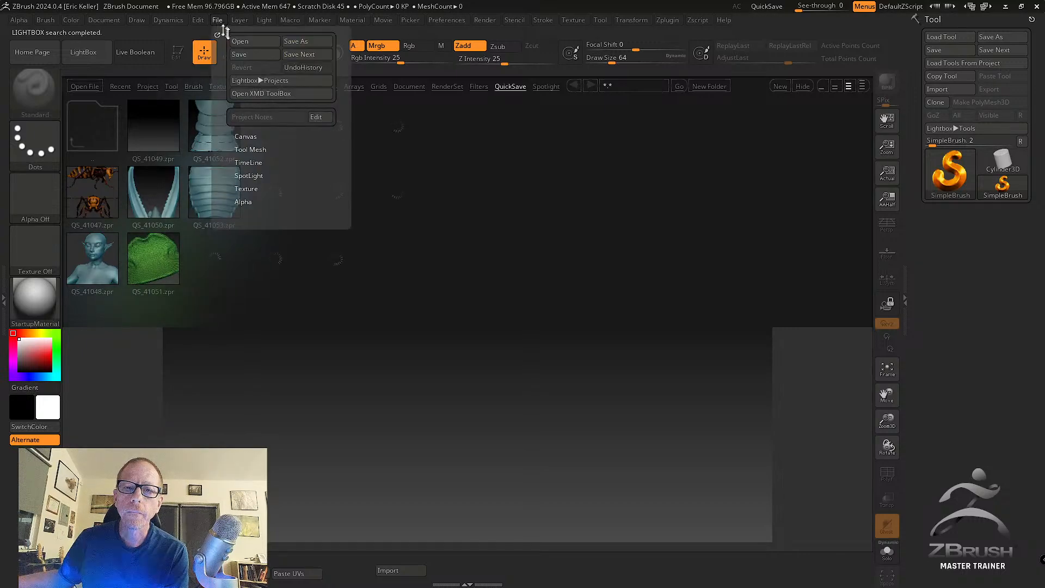
left_click(239, 43)
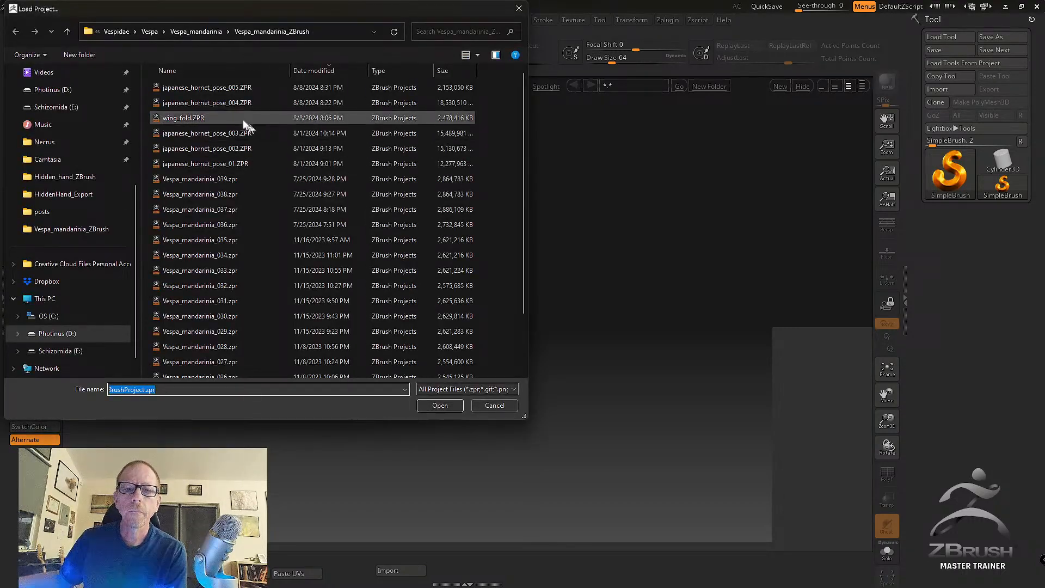
left_click(273, 85)
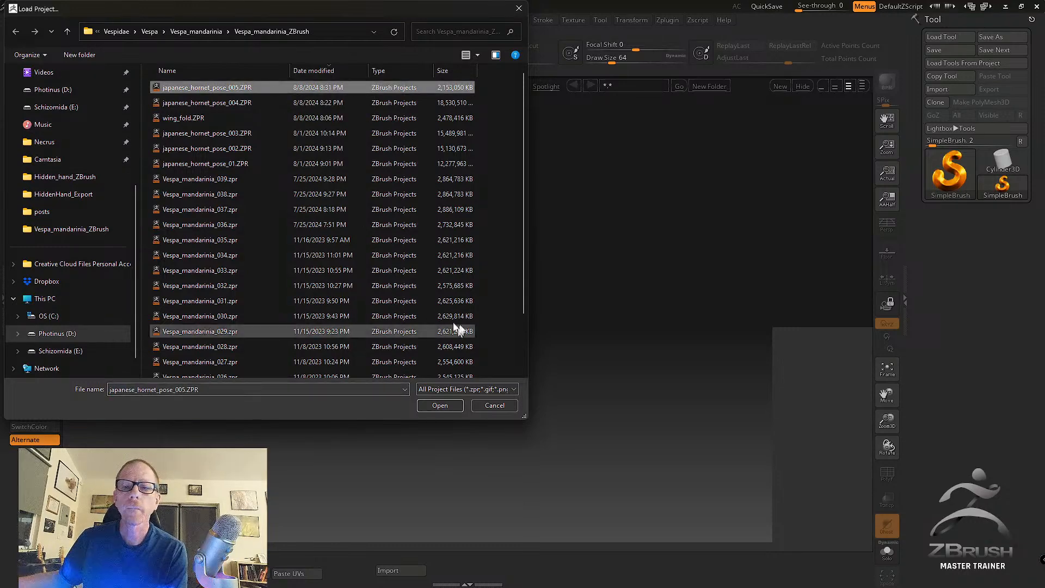
left_click(446, 406)
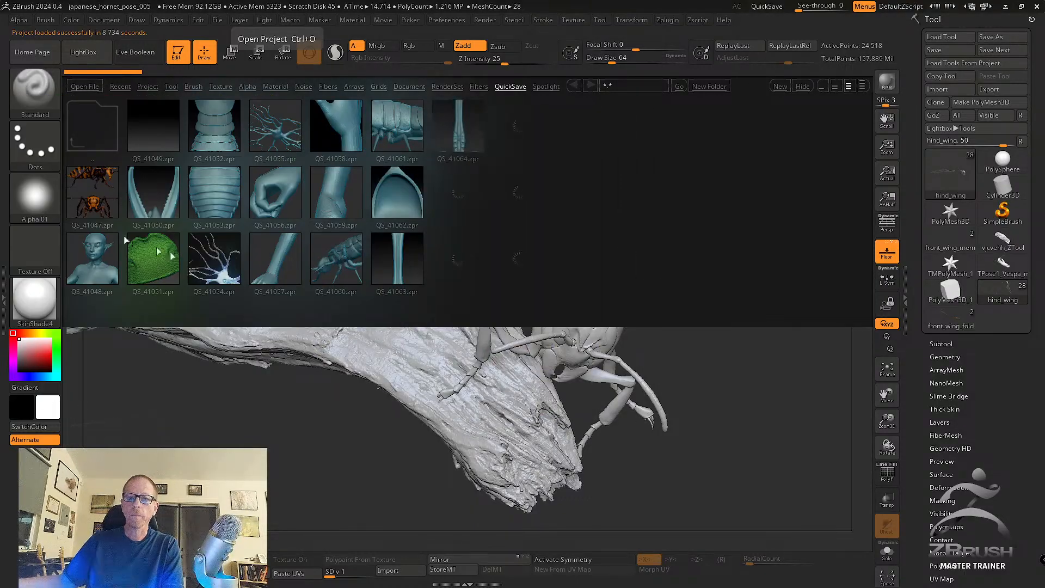
key("comma")
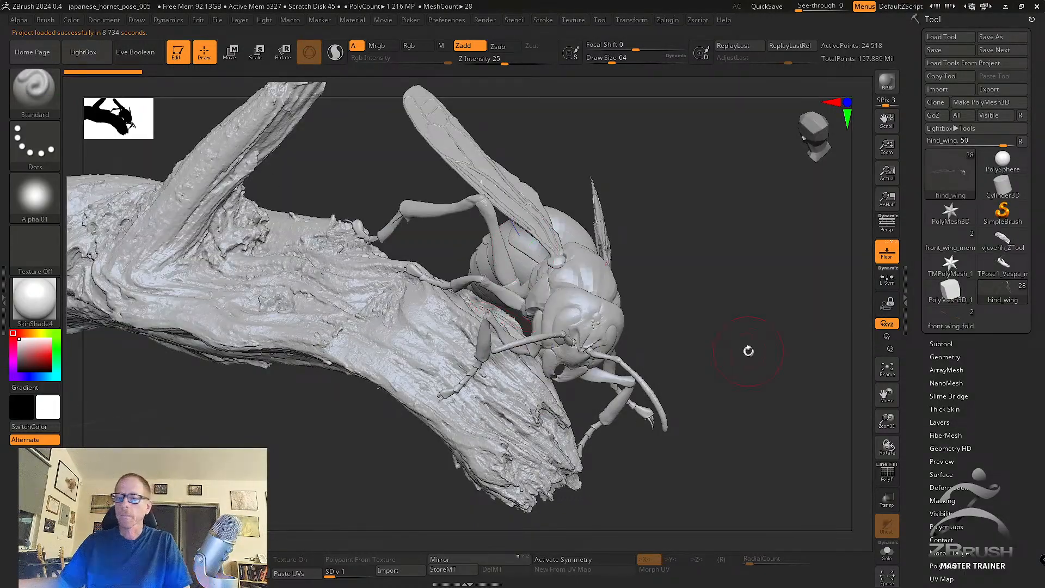
Turn off the Redshift smooth surface property for the selected subtool and apply that change to all subtools.
left_click_drag(775, 366, 809, 440)
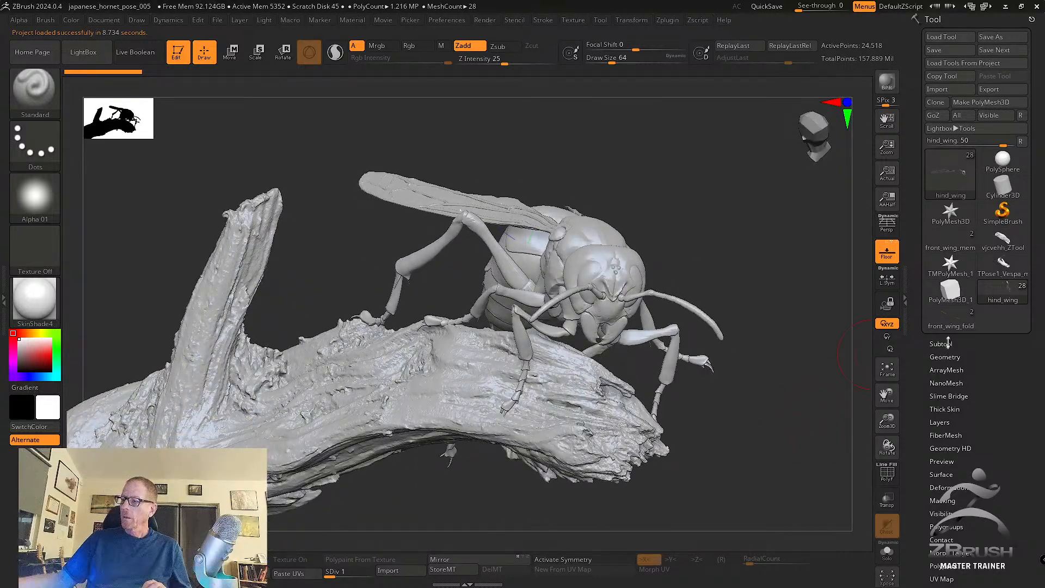
left_click(941, 344)
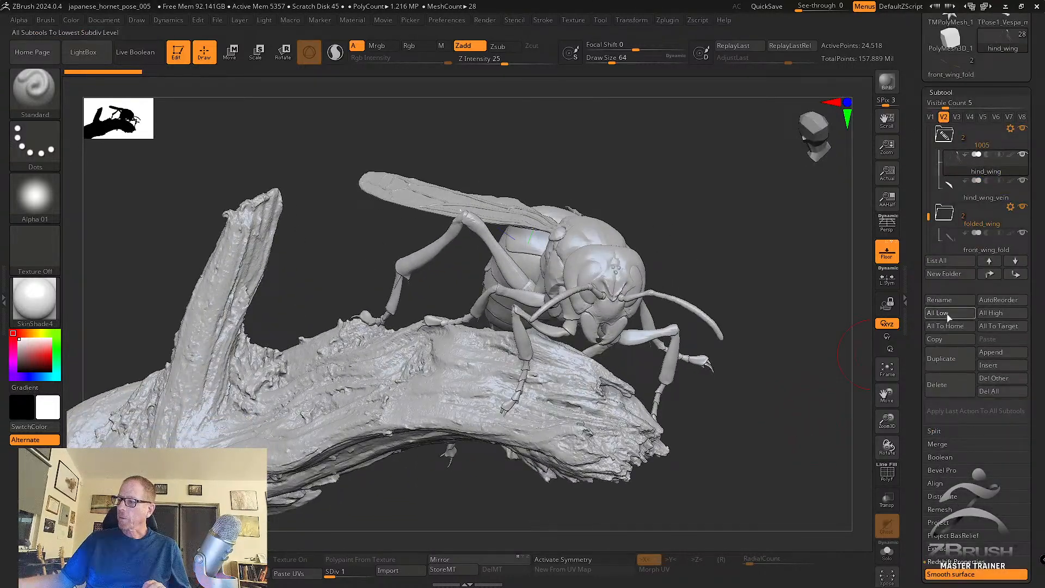
left_click_drag(781, 390, 810, 443)
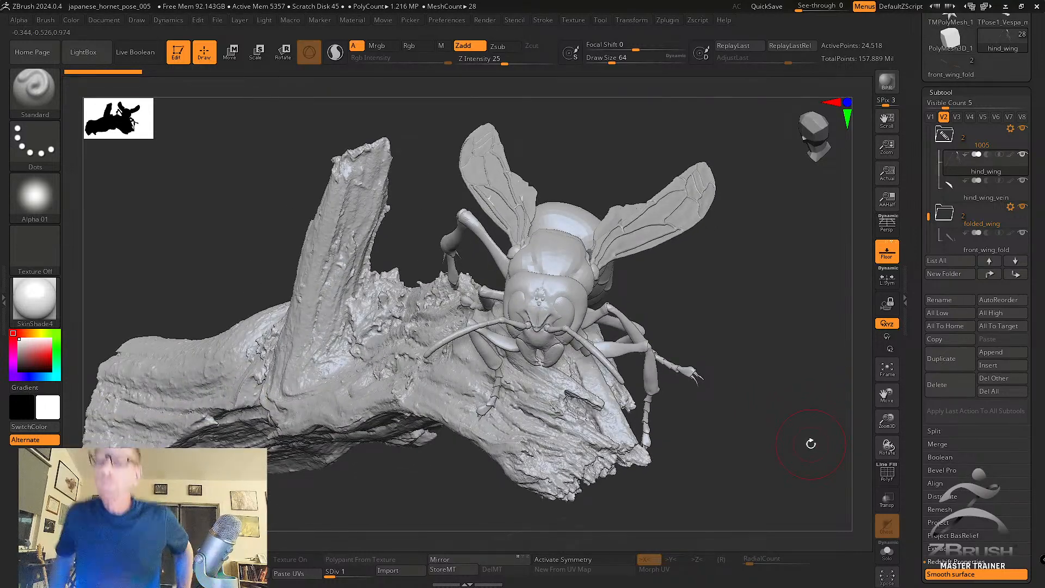
left_click_drag(602, 144, 611, 105)
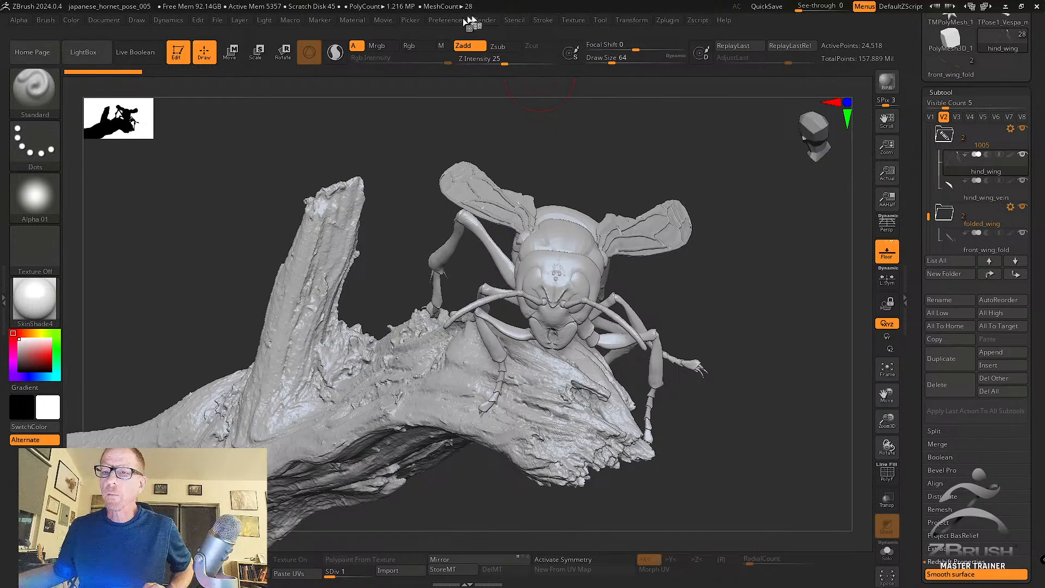
left_click(449, 15)
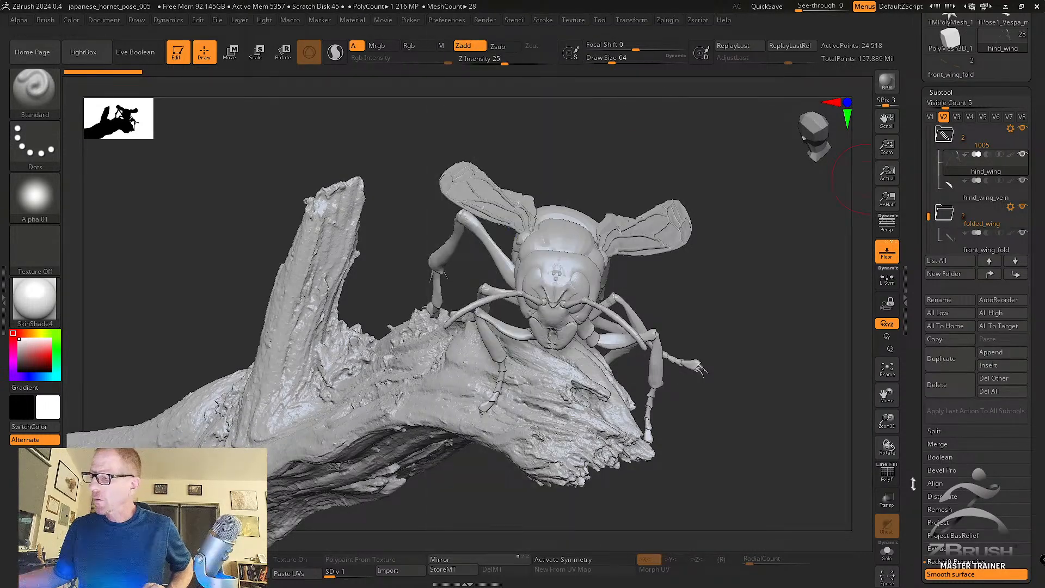
scroll(915, 456, "down", 1)
scroll(915, 457, "down", 3)
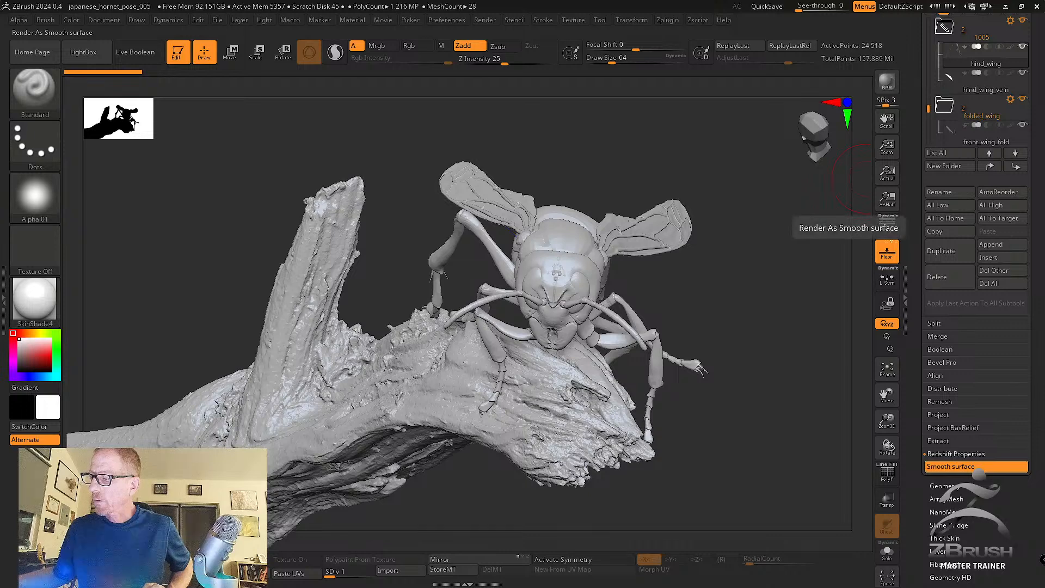
left_click(978, 466)
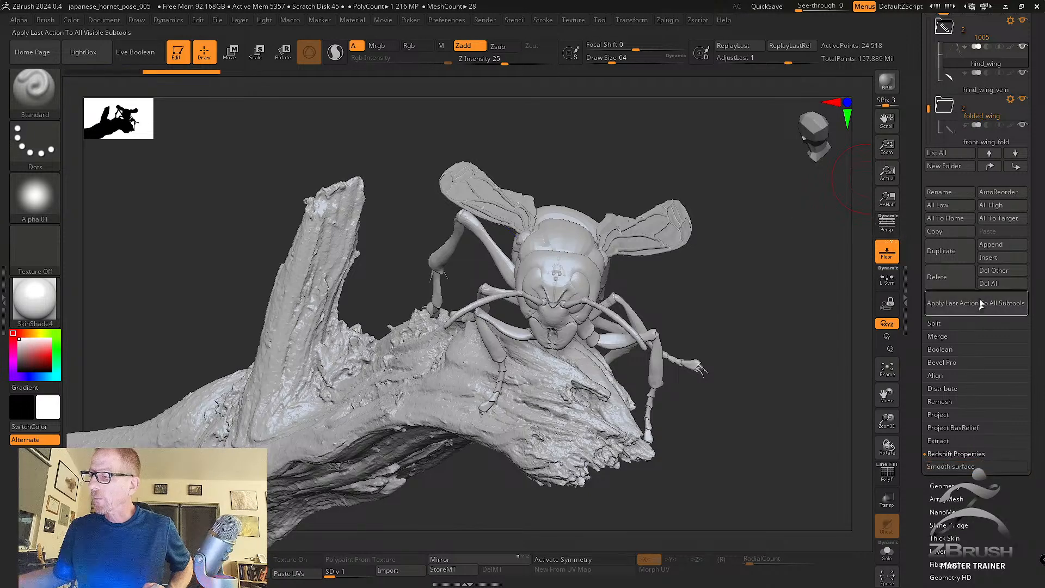
left_click(976, 303)
left_click(893, 329)
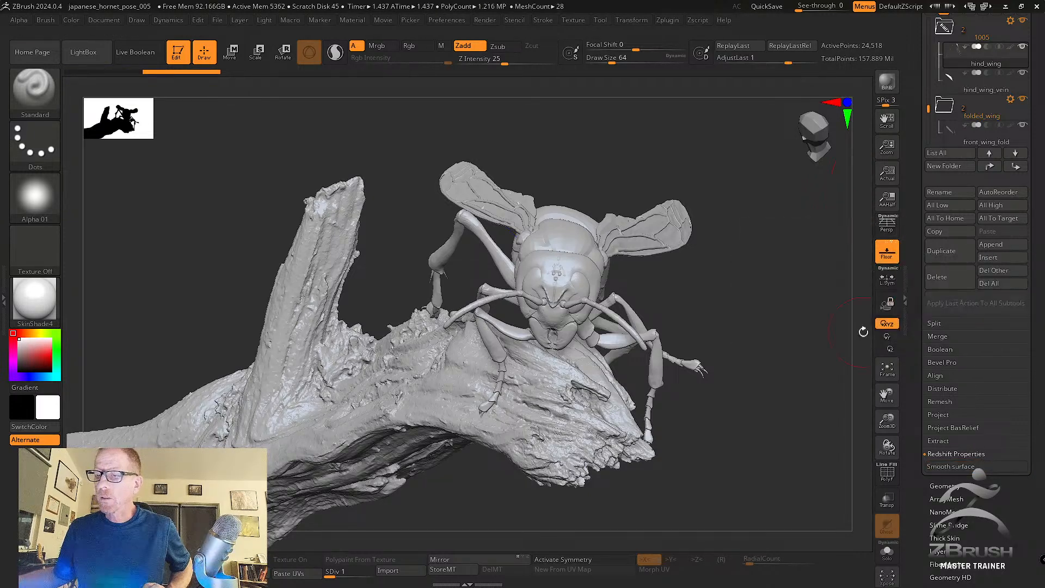
Switch the renderer to Redshift and assign the glossy simple plastic Redshift polypaint material to the model.
left_click_drag(753, 296, 556, 92)
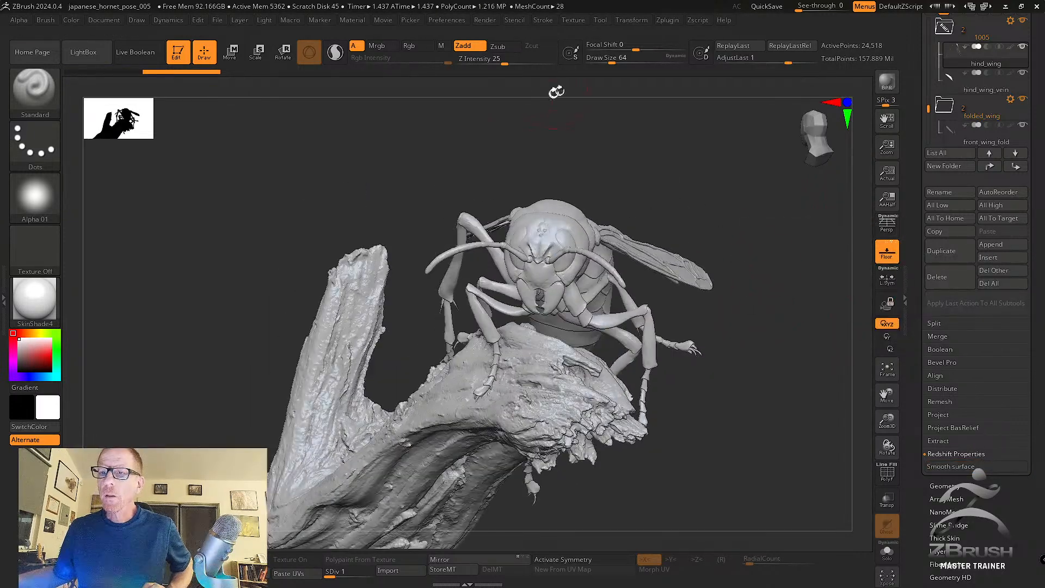
left_click(485, 19)
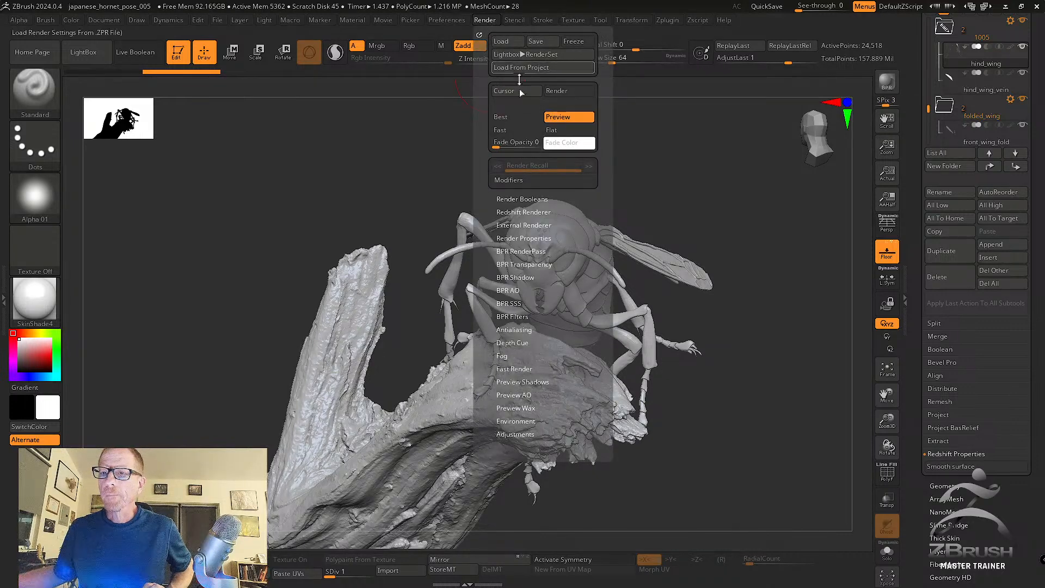
left_click(524, 211)
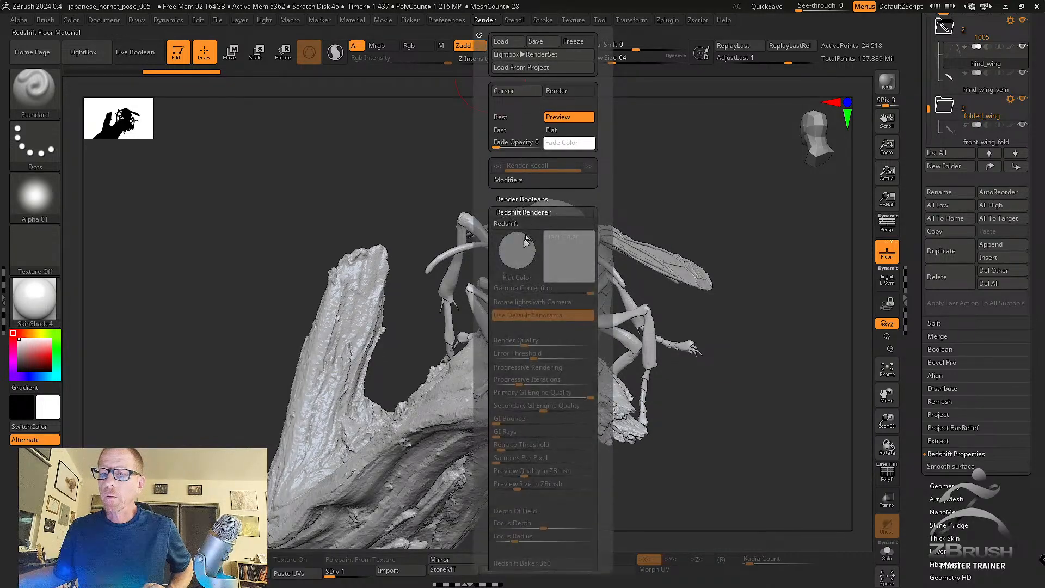
left_click_drag(753, 233, 357, 270)
left_click(52, 315)
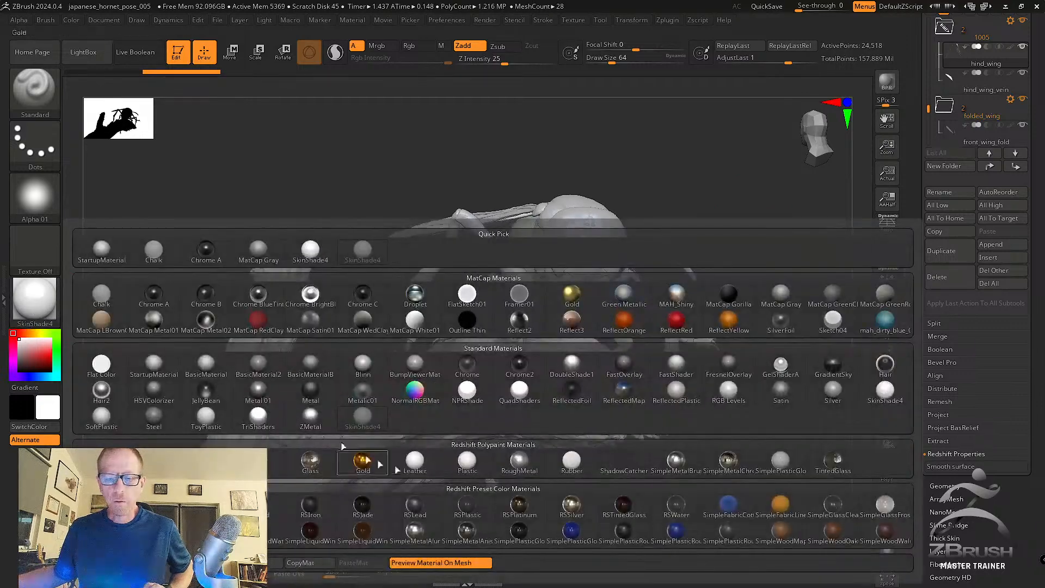
left_click(776, 462)
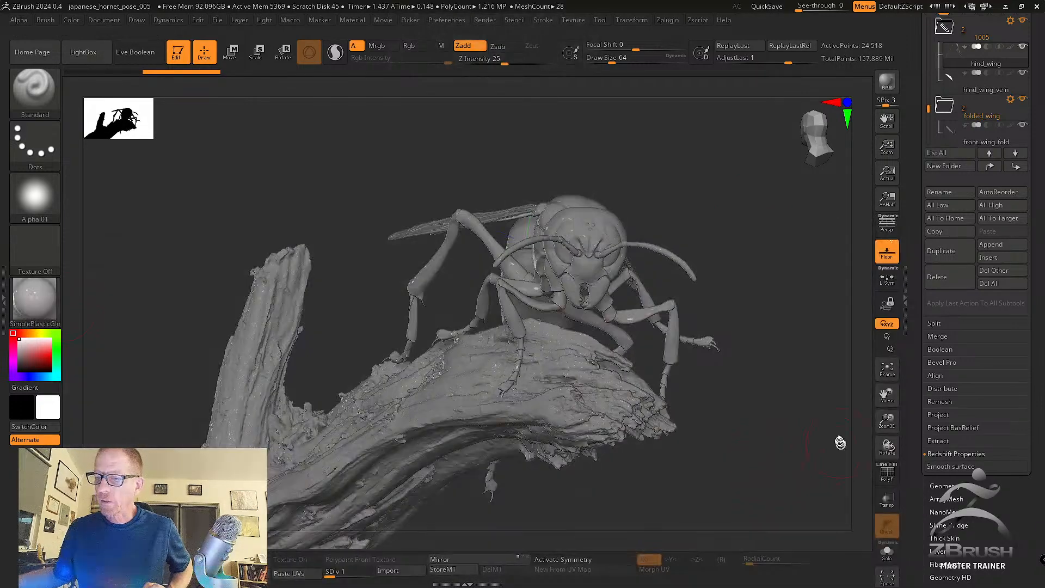
Save the project as the next incremental version, japanese_hornet_pose_006.
left_click_drag(840, 438, 760, 347)
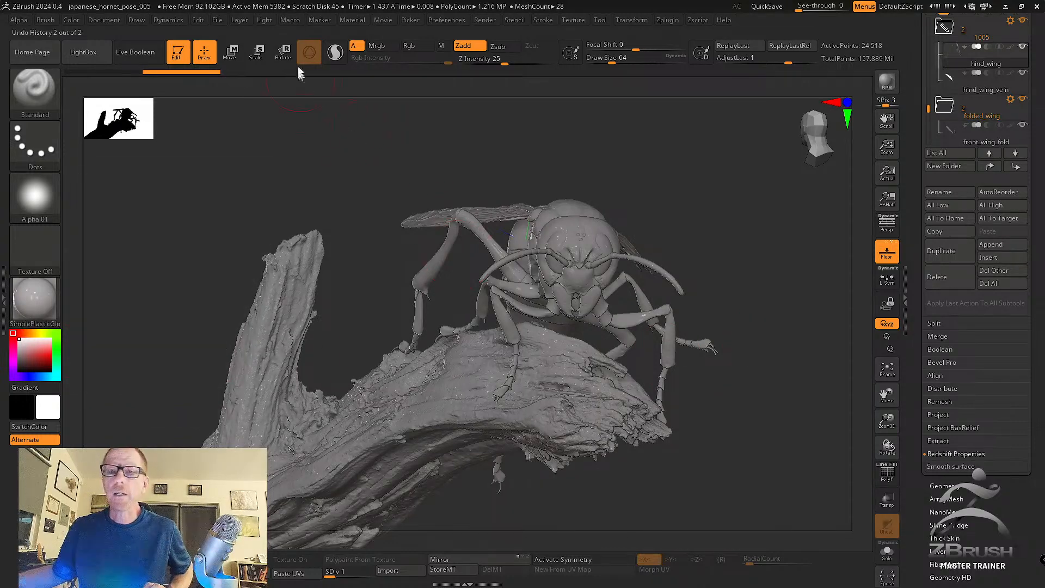
left_click(217, 19)
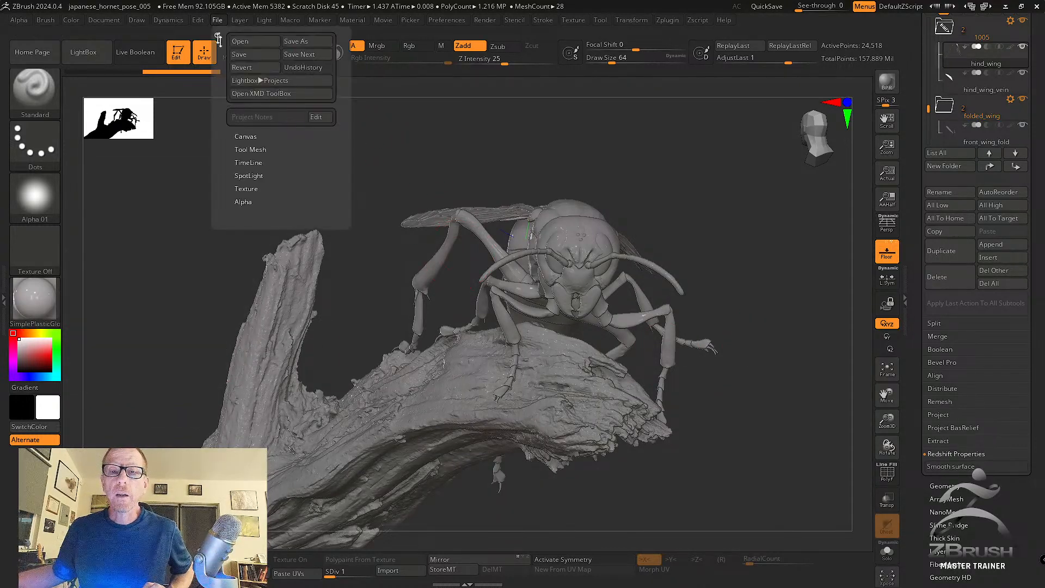
left_click(299, 58)
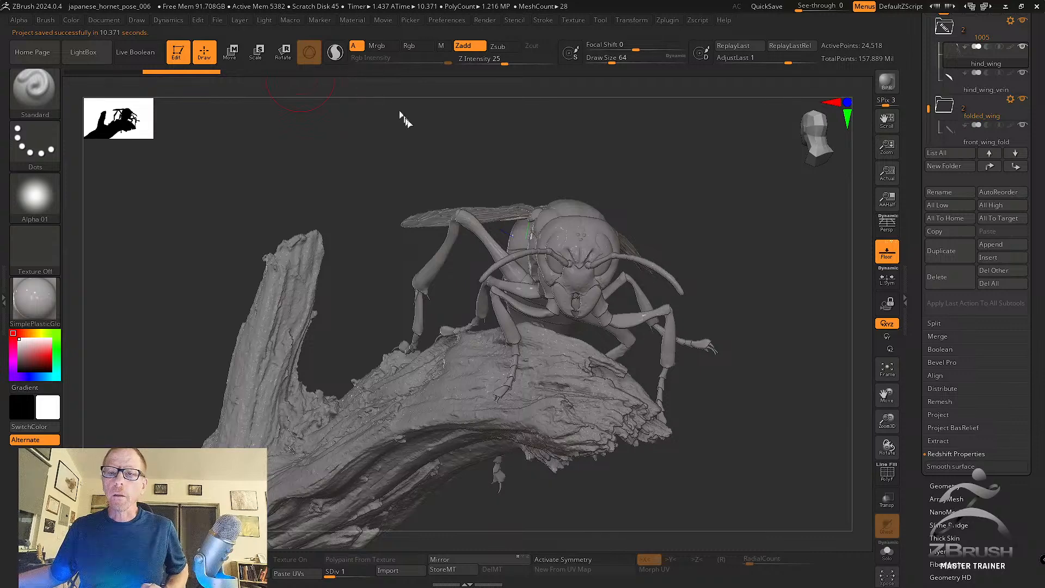
Run a test render of the hornet on its twig and turn on perspective for the view.
left_click(883, 89)
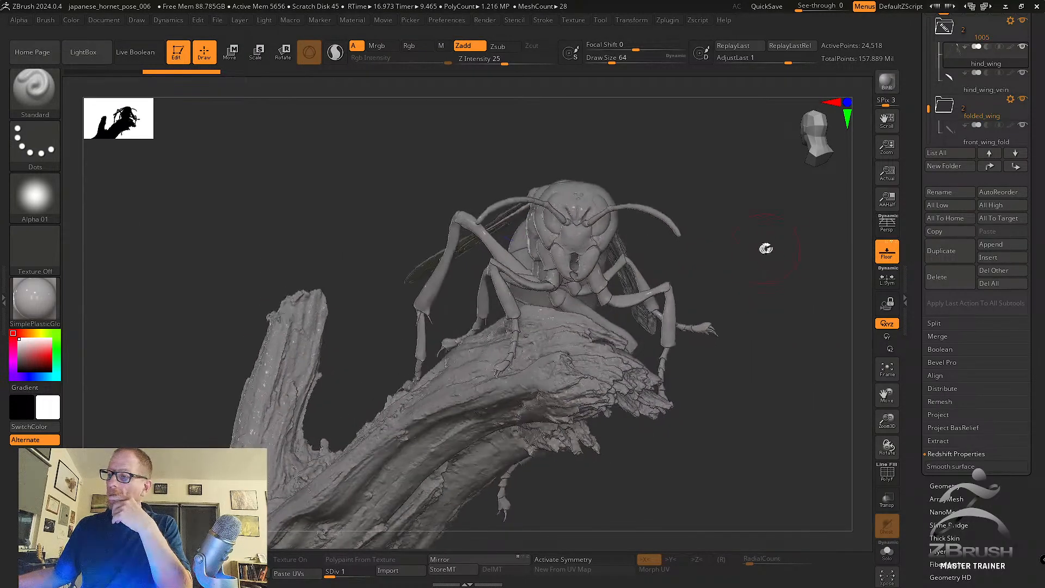
key("p")
left_click_drag(851, 240, 793, 262)
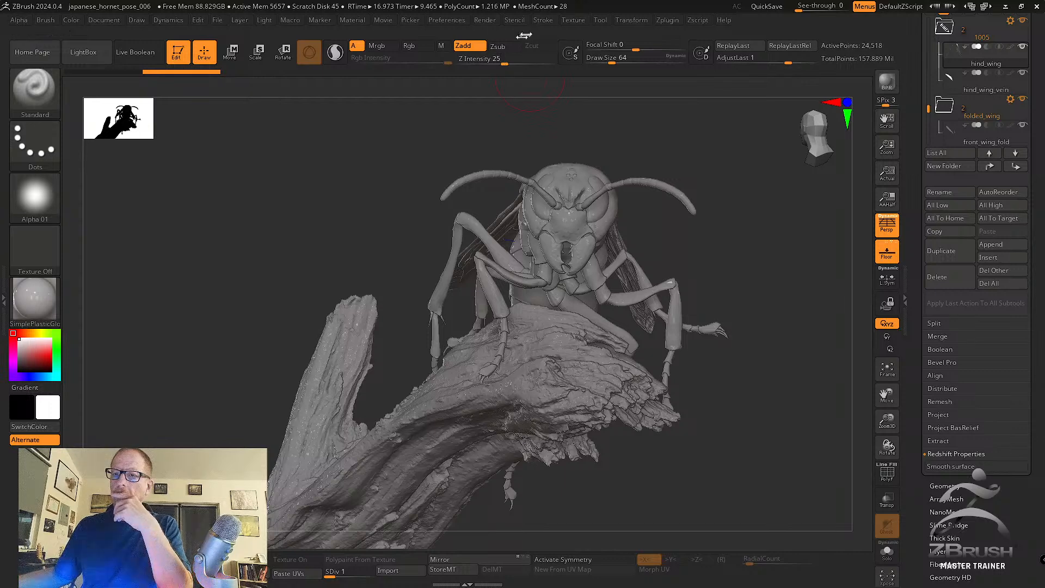
Import simons_town_road_2k.exr, symmetrical_garden_02_2k.exr and victoria_sunset_2k.exr together from the Vespa_mandarinia folder as textures.
left_click(579, 21)
left_click(601, 91)
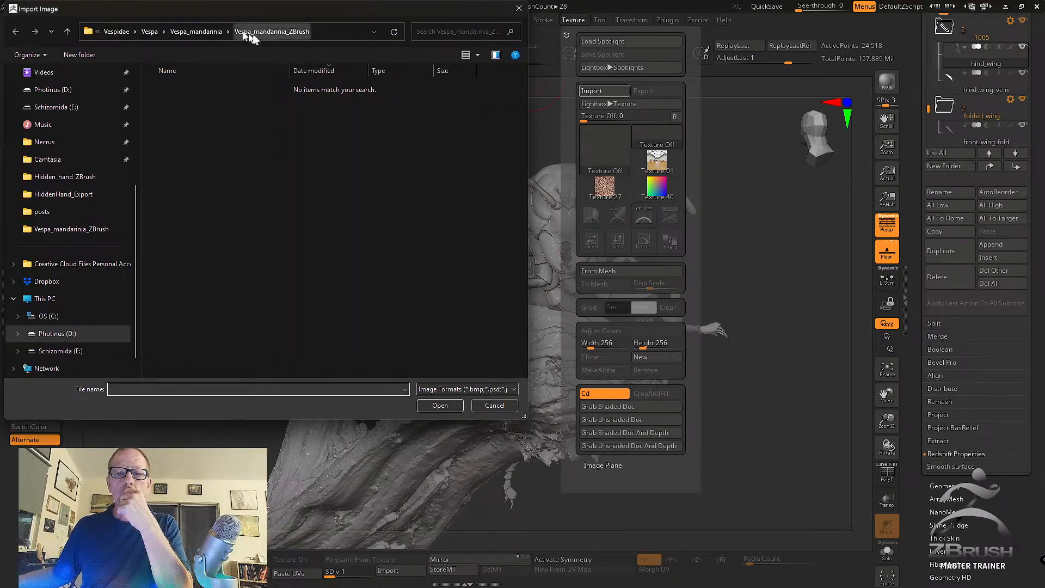
left_click(197, 31)
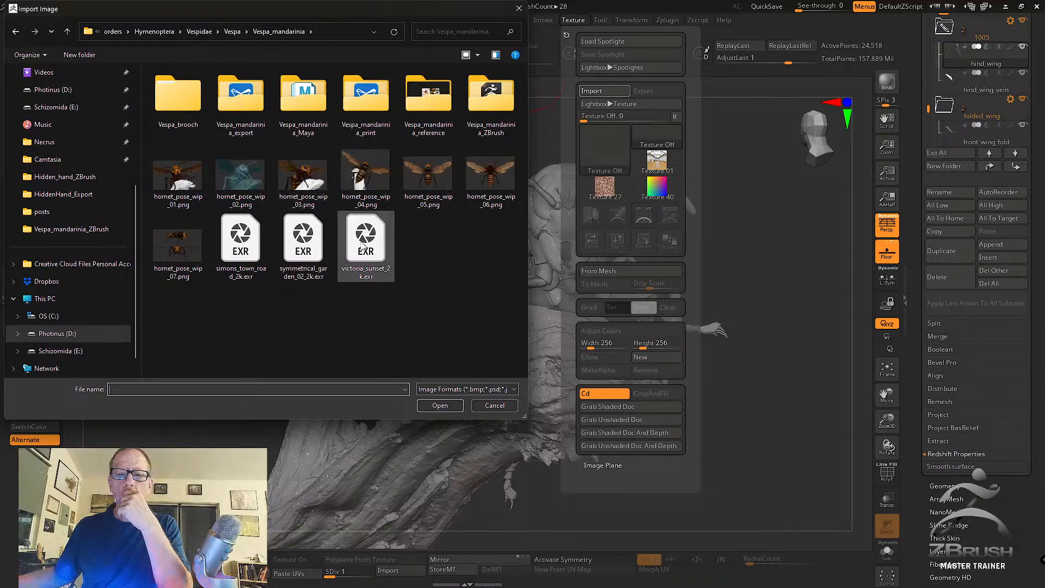
left_click_drag(419, 297, 215, 213)
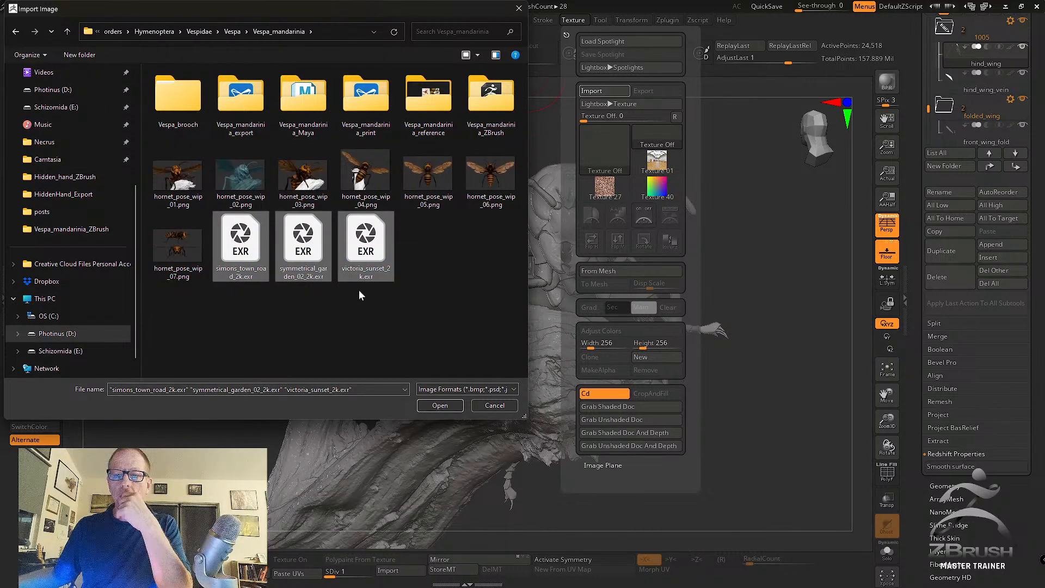
left_click(440, 405)
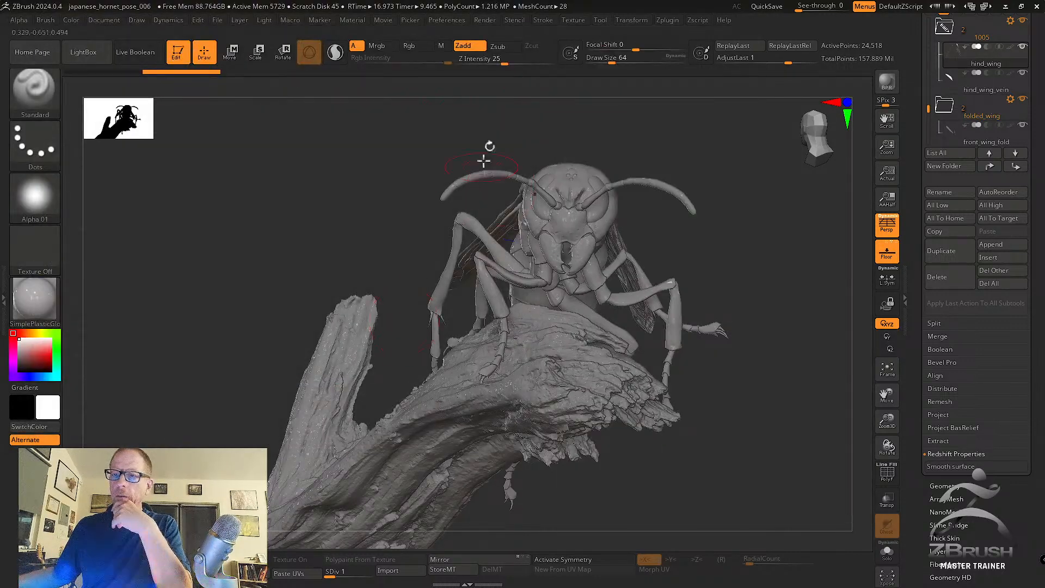
left_click(573, 21)
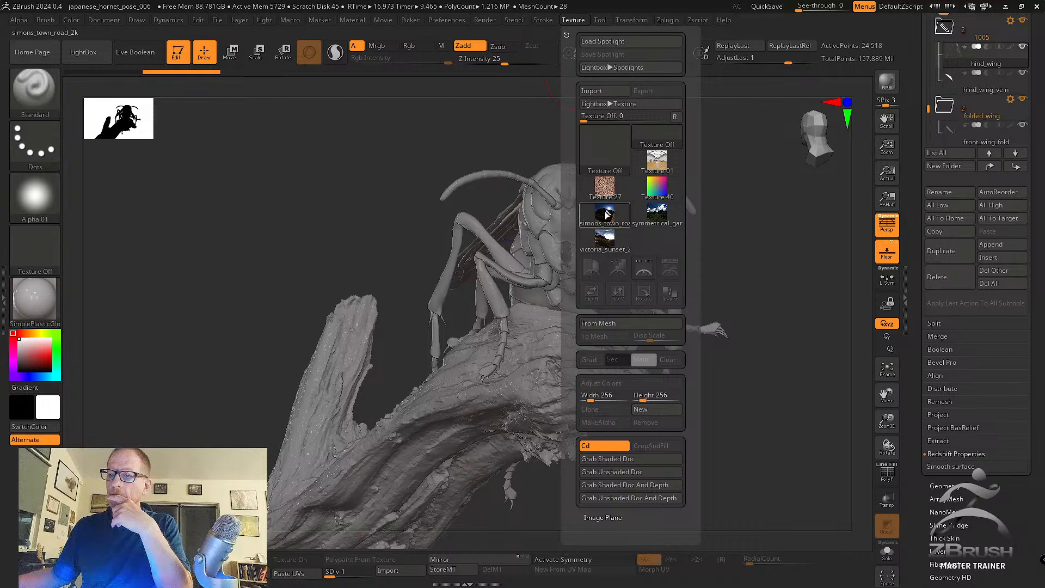
Use the symmetrical_garden_02_2k texture as the light background environment and orient the hornet against it.
left_click(264, 20)
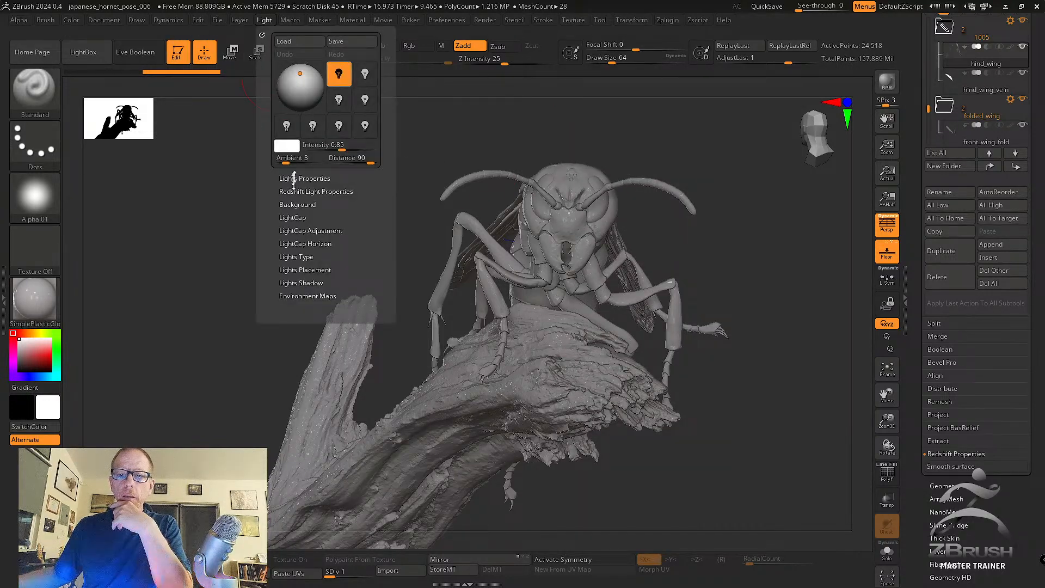
left_click(306, 204)
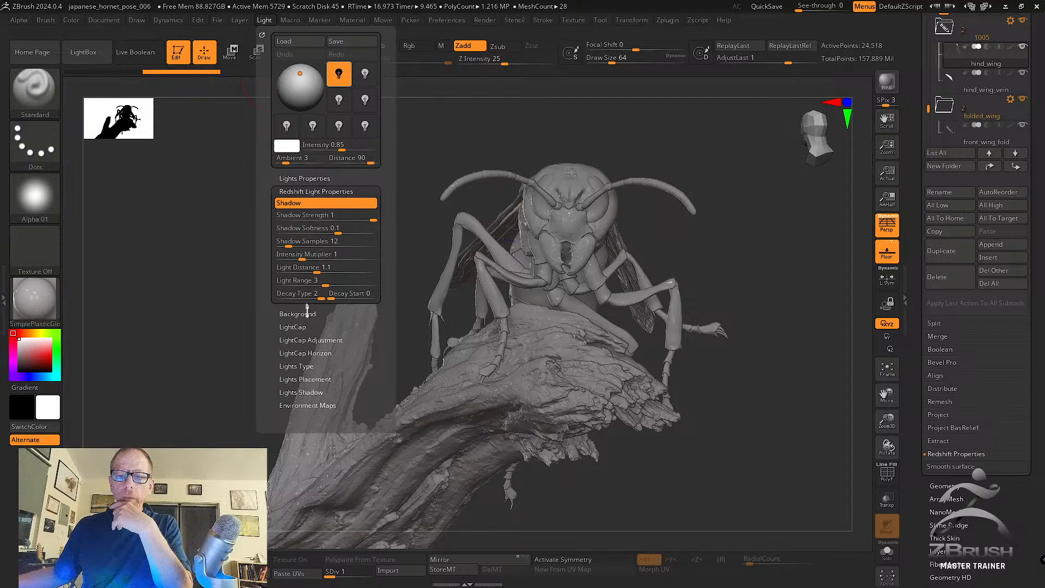
left_click(298, 236)
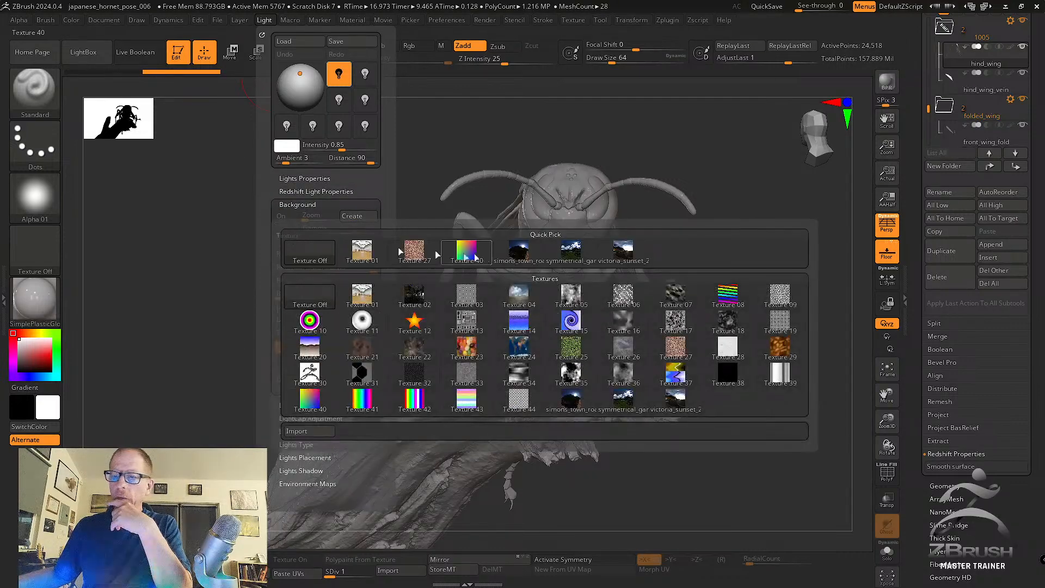
left_click(567, 256)
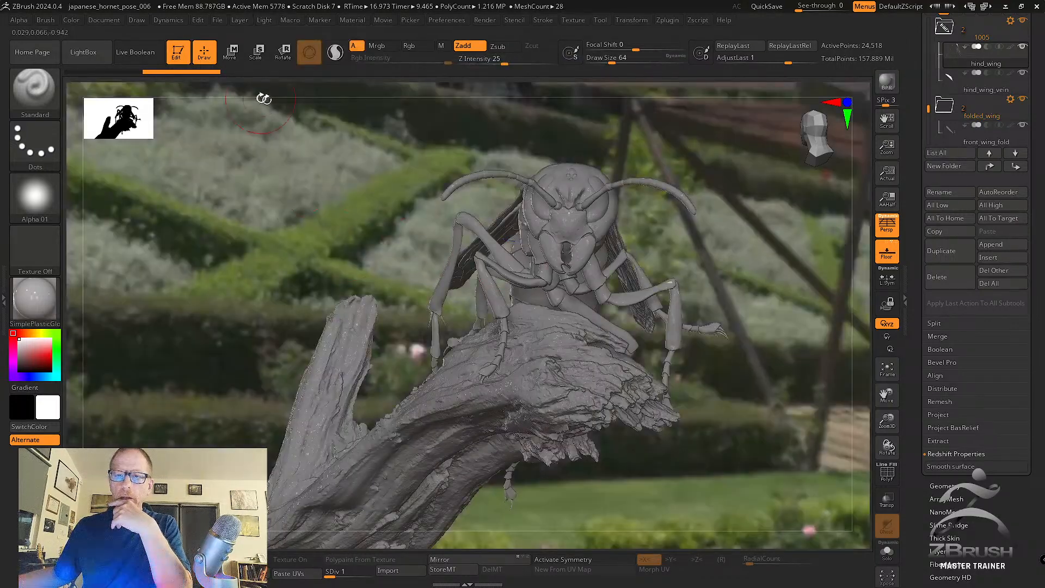
mouse_move(374, 208)
left_mouse_down()
mouse_move(377, 229)
mouse_move(368, 205)
left_mouse_up()
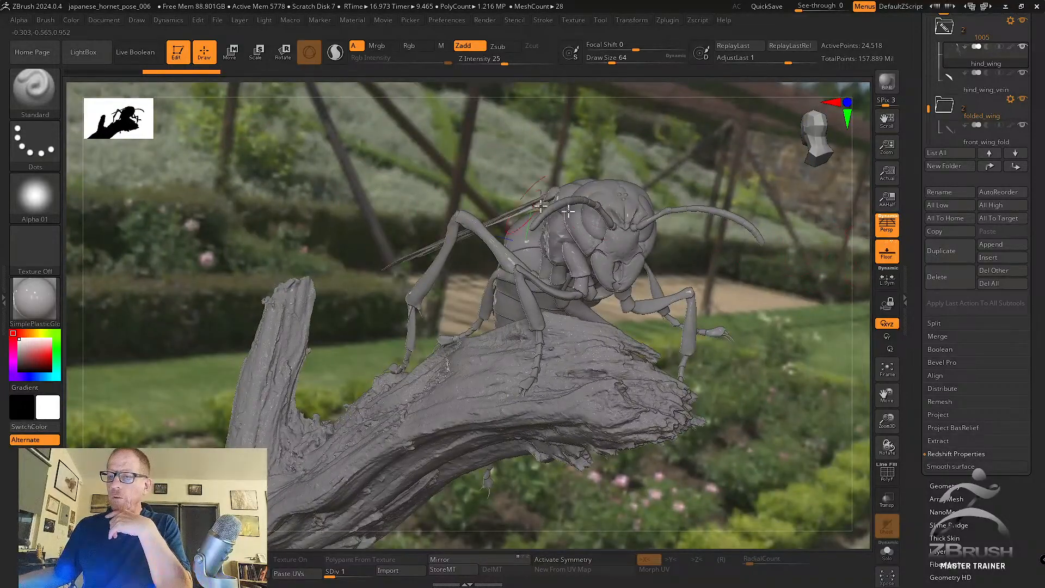
Compare the hornet and garden background with perspective off, and restore perspective.
left_click(893, 232)
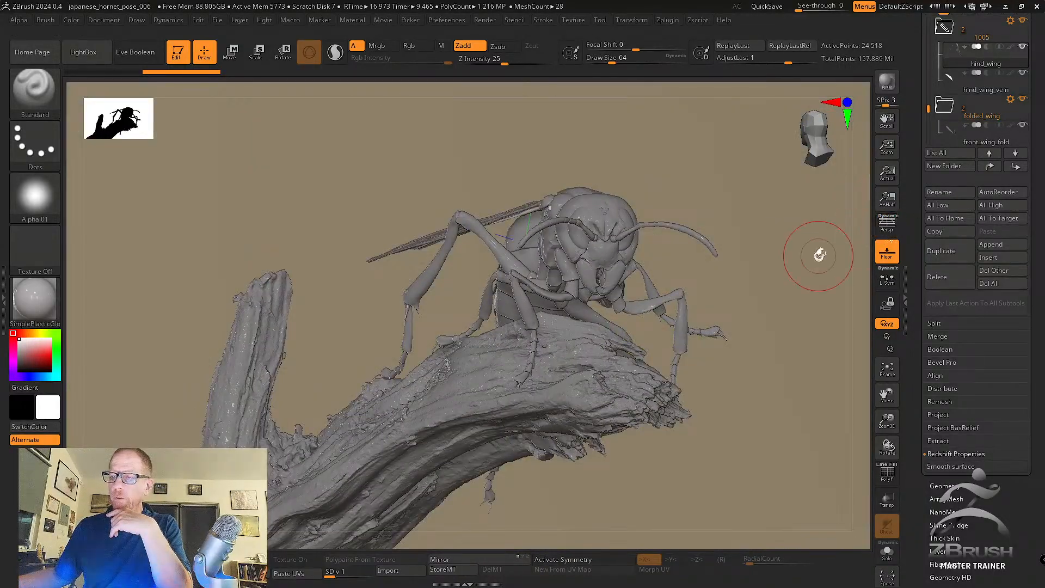
left_click_drag(817, 250, 780, 262)
left_click(887, 224)
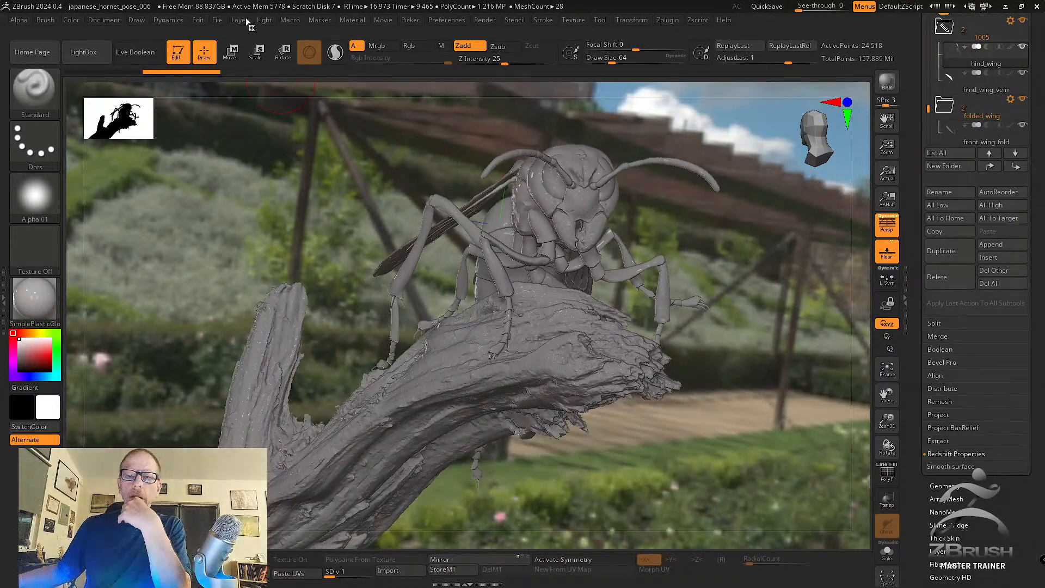
Adjust the light's direction, lower its intensity to about 0.29, set ambient to 0 and render the hornet in the garden environment.
left_click(264, 21)
left_click(309, 74)
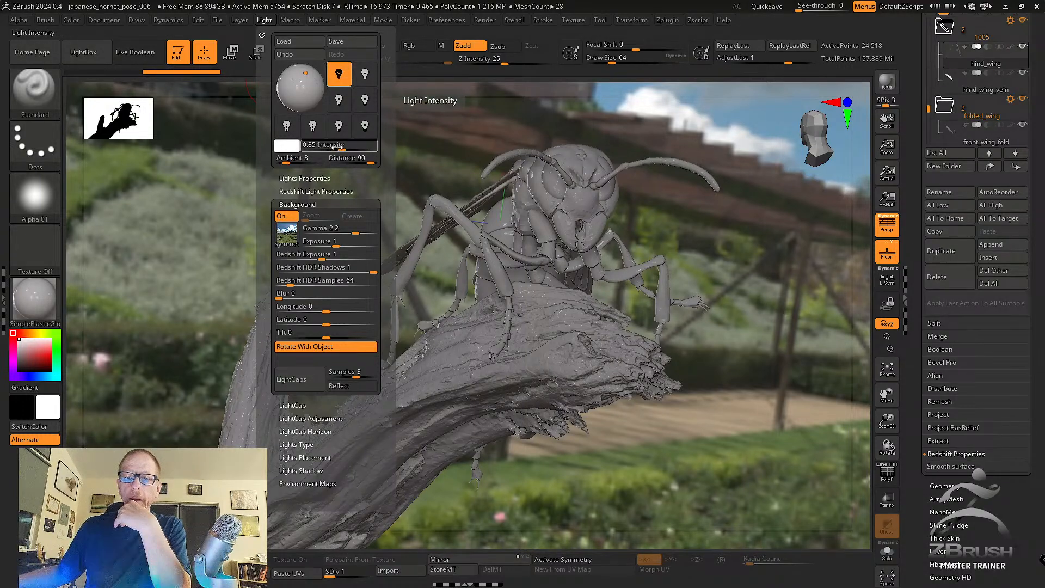
left_click_drag(339, 147, 276, 162)
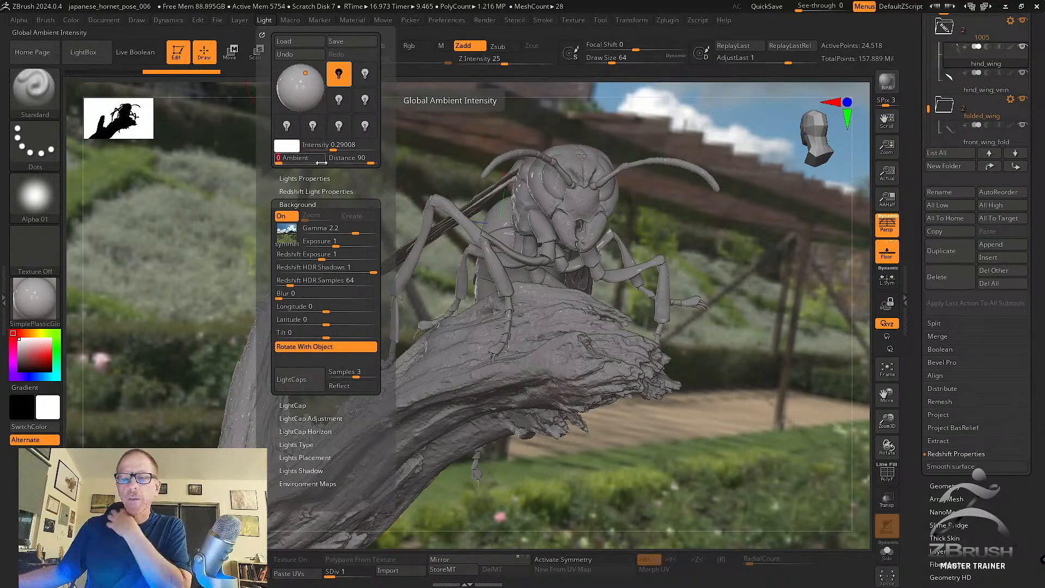
left_click(357, 218)
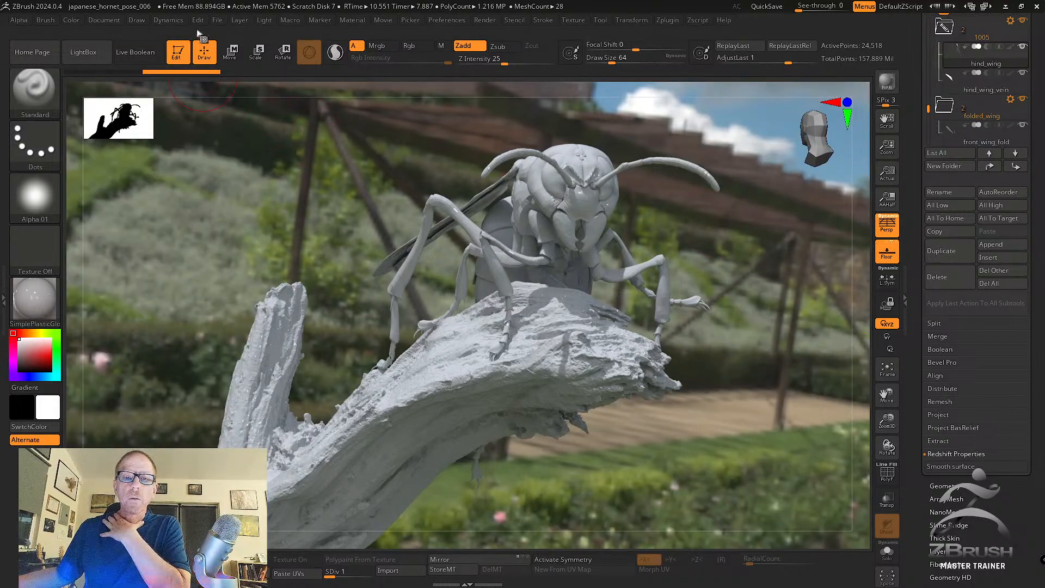
Turn off the symmetrical_garden_02_2k light background and render the hornet without it.
left_click(264, 20)
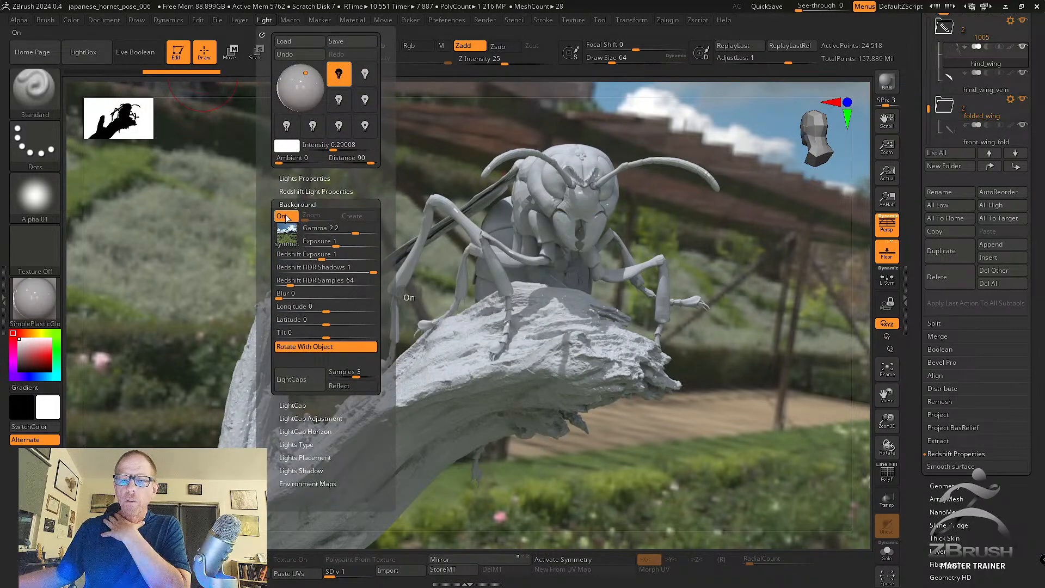
mouse_move(287, 238)
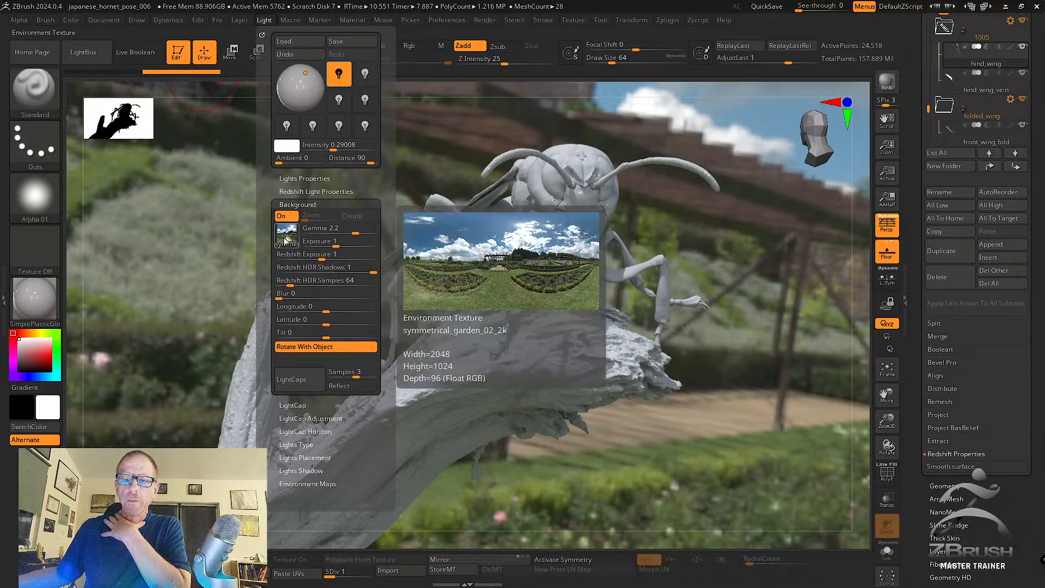
left_click(280, 216)
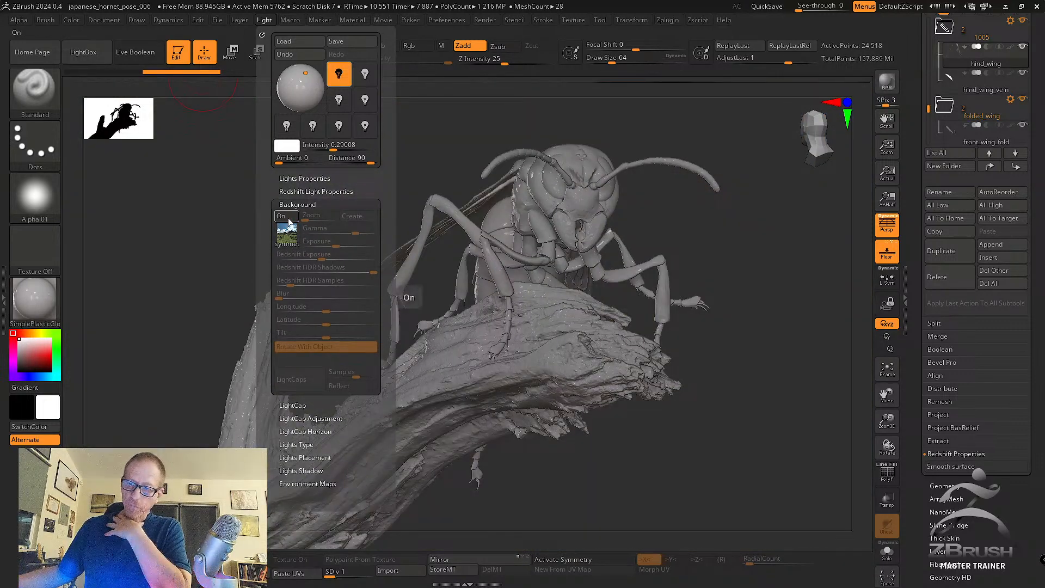
left_click(885, 79)
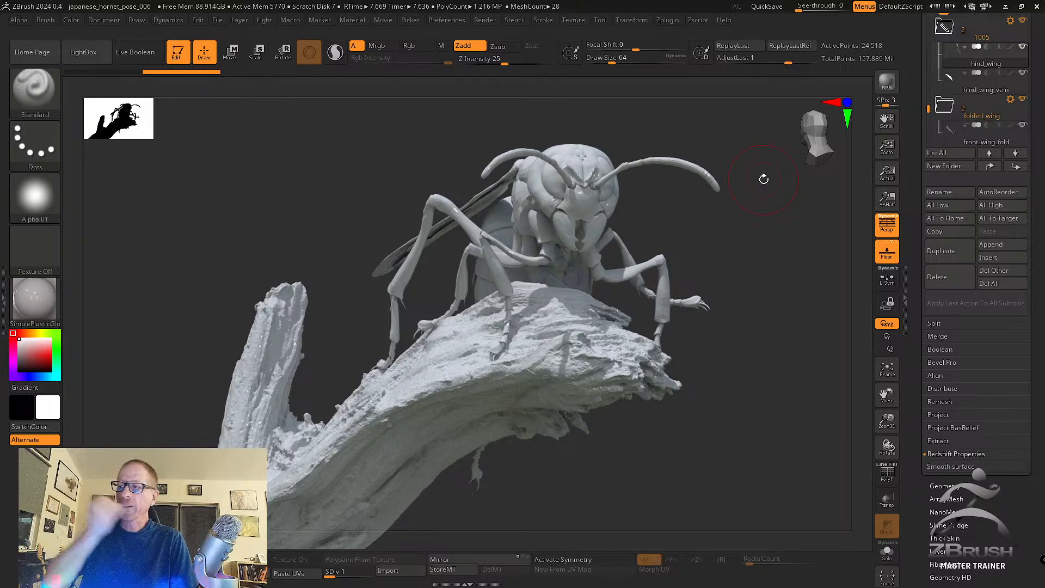
Show the polypaint on the hornet's subtools and enable Redshift smooth surface rendering on all visible subtools.
left_click(990, 135)
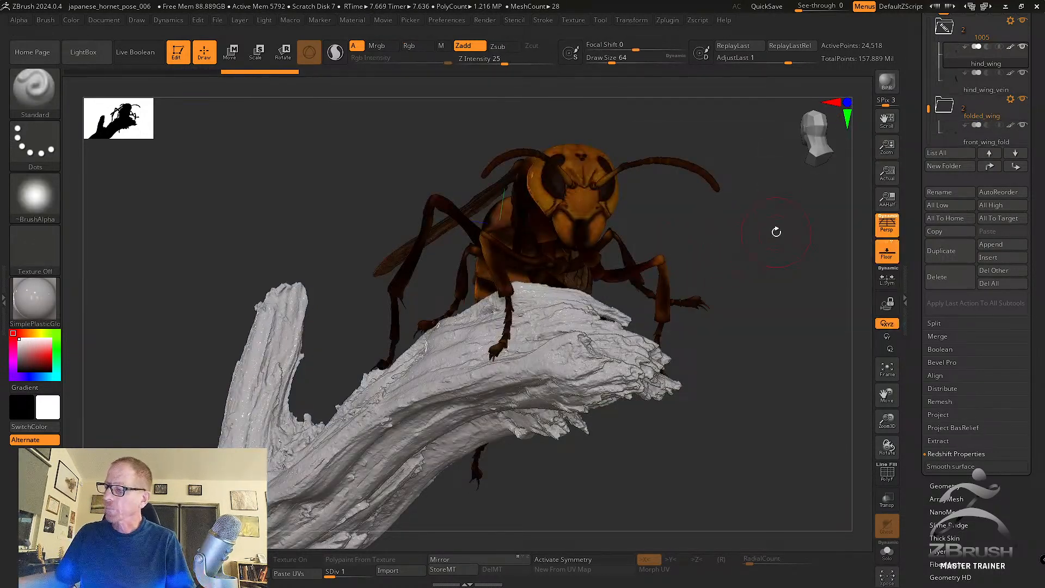
left_click(975, 467)
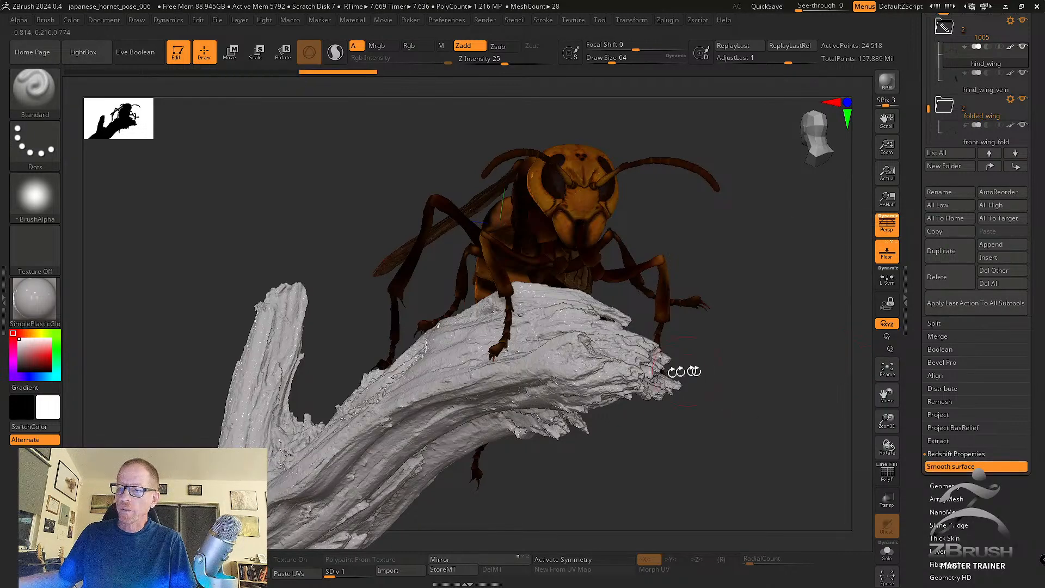
left_click_drag(928, 107, 928, 133)
left_click(973, 90)
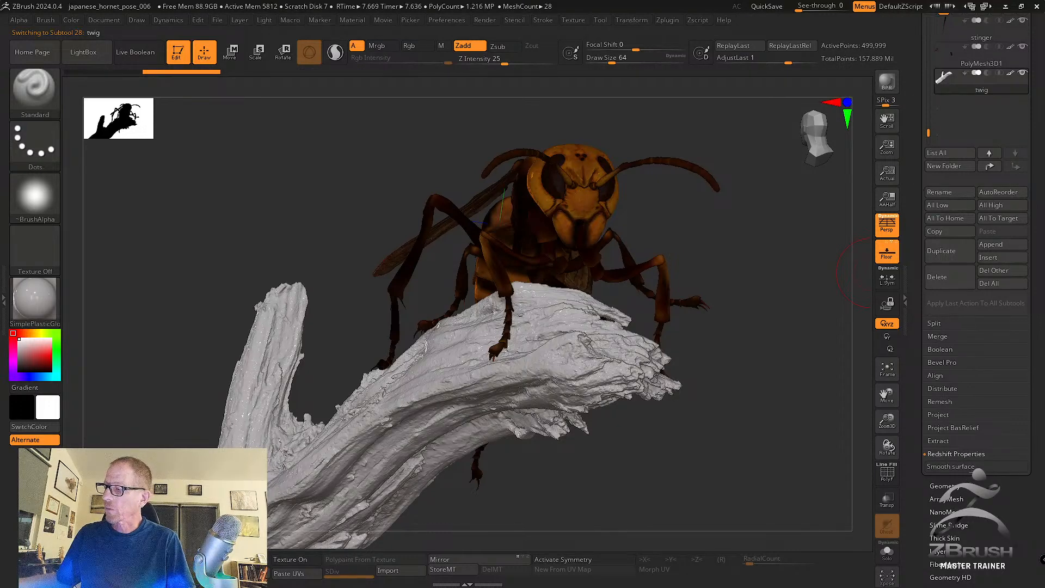
left_click(975, 466)
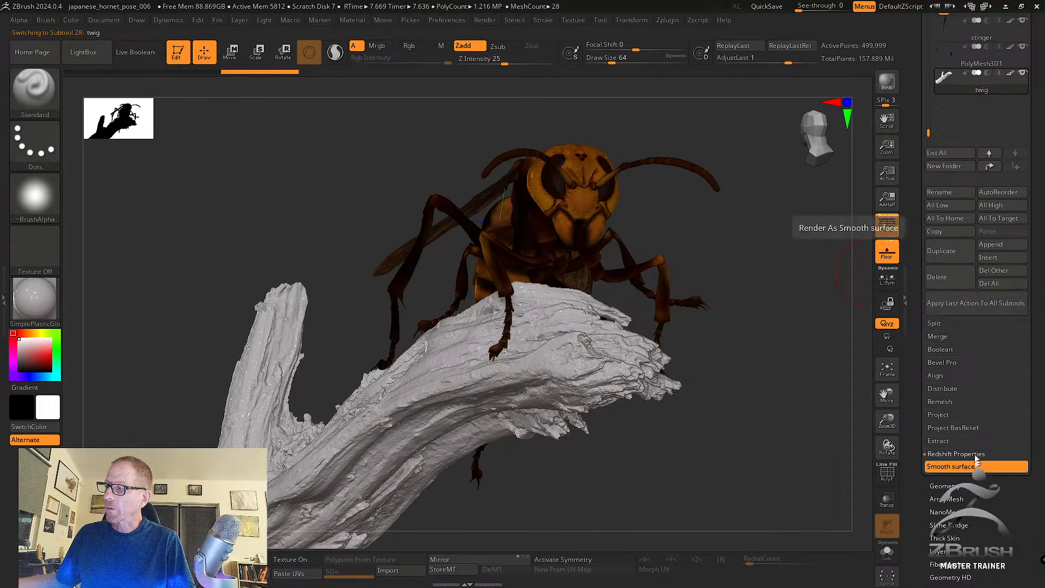
left_click(963, 304)
left_click(891, 335)
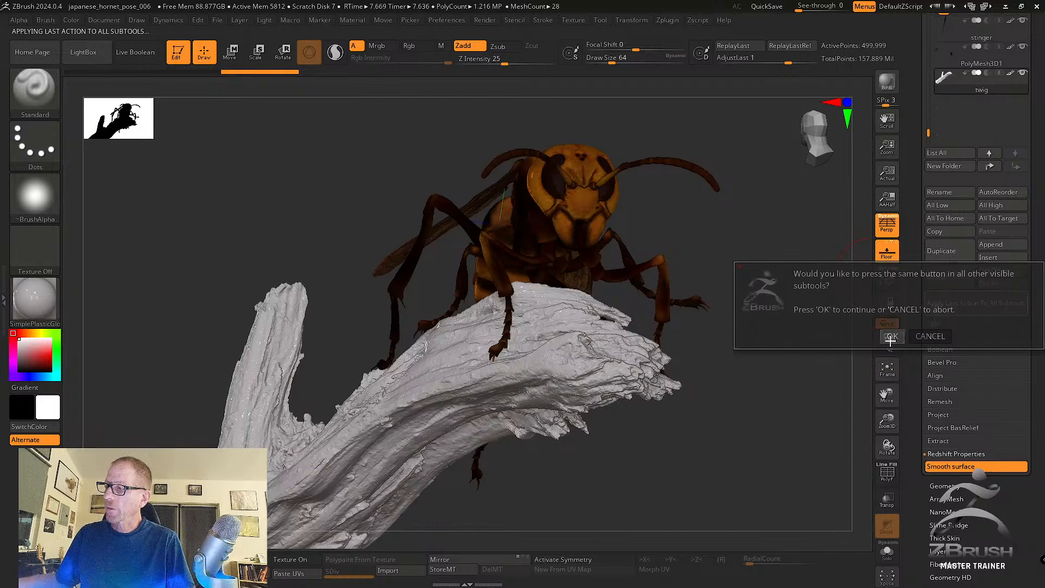
Turn off smooth surface rendering for the twig and render the painted hornet.
left_click(963, 466)
key("shift+r")
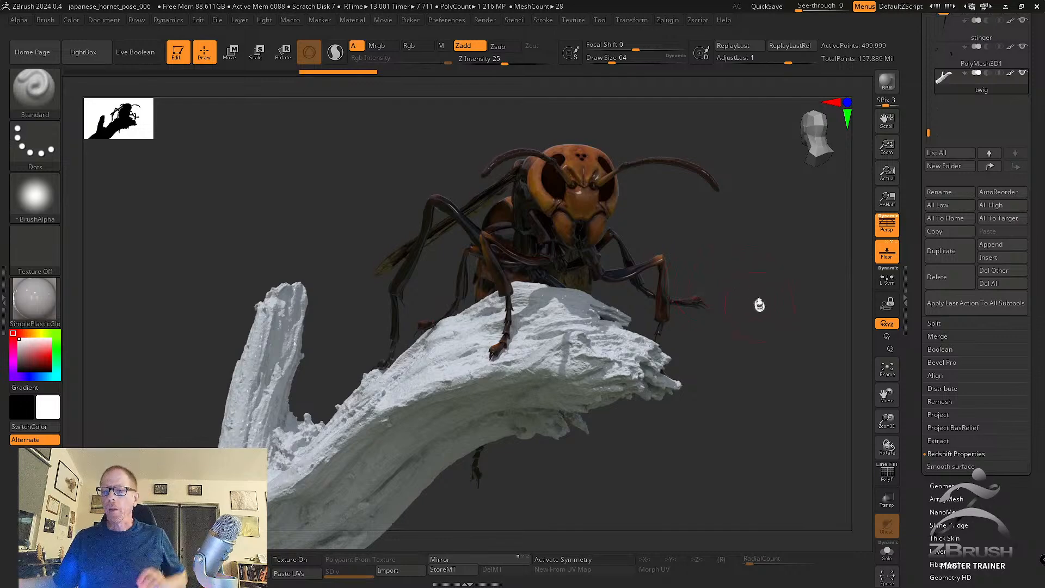
Fill the twig with the Redshift Clay material, using the Paint brush with only the material channel active.
left_click_drag(760, 305, 728, 393)
left_click_drag(722, 385, 729, 383)
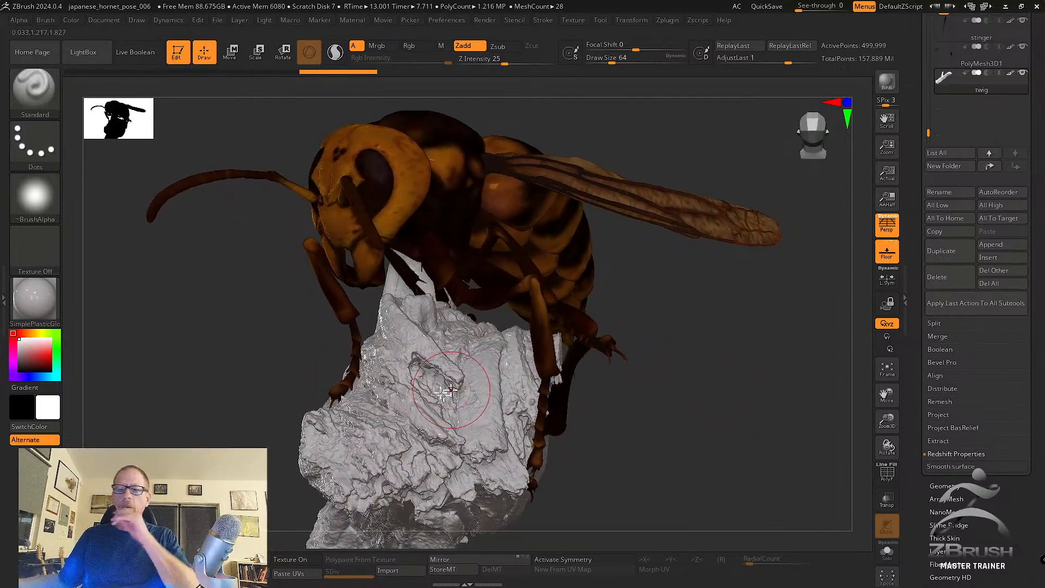
left_click(35, 286)
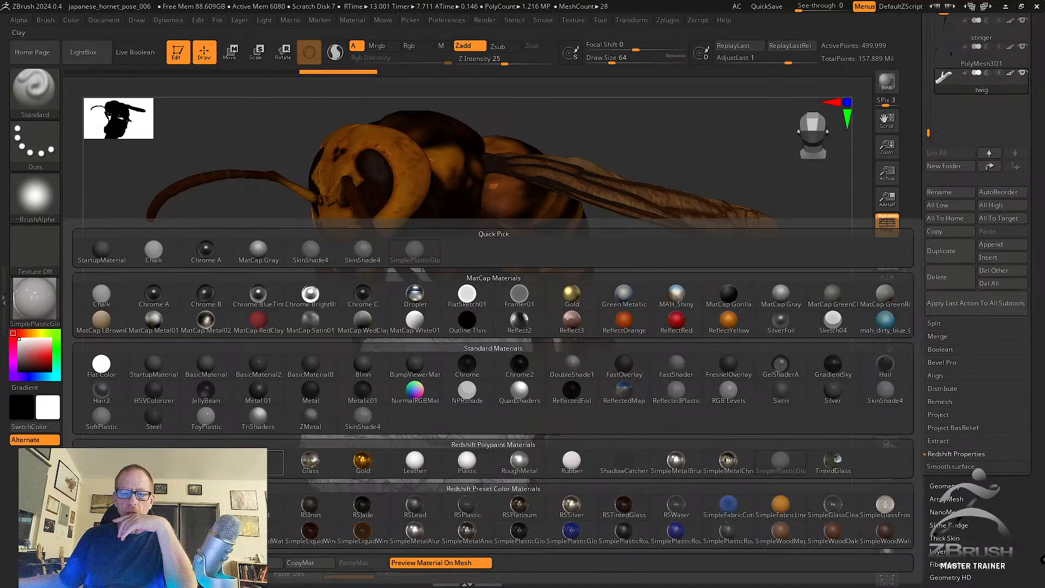
left_click(258, 462)
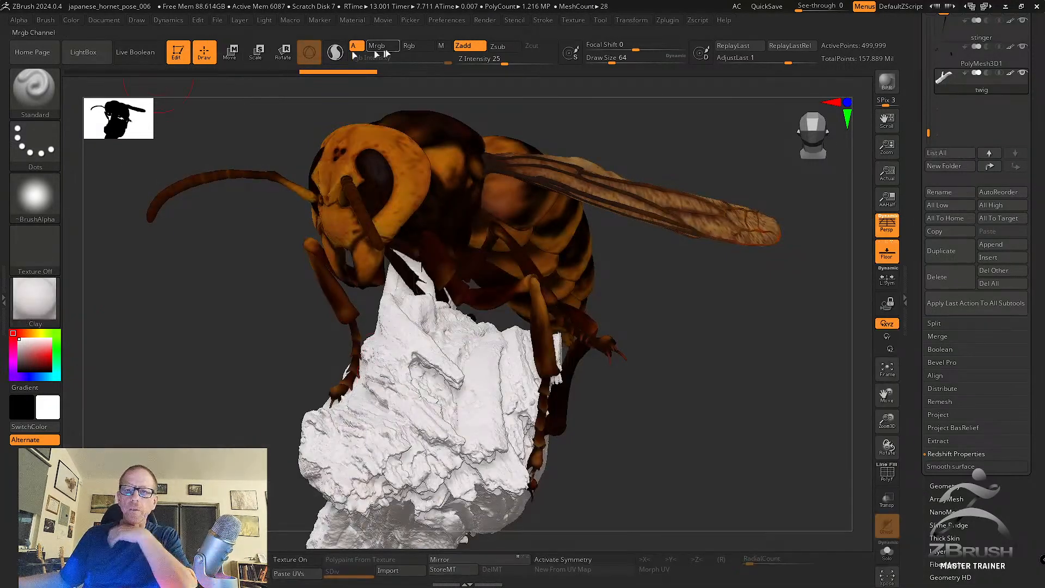
left_click(441, 47)
left_click(53, 91)
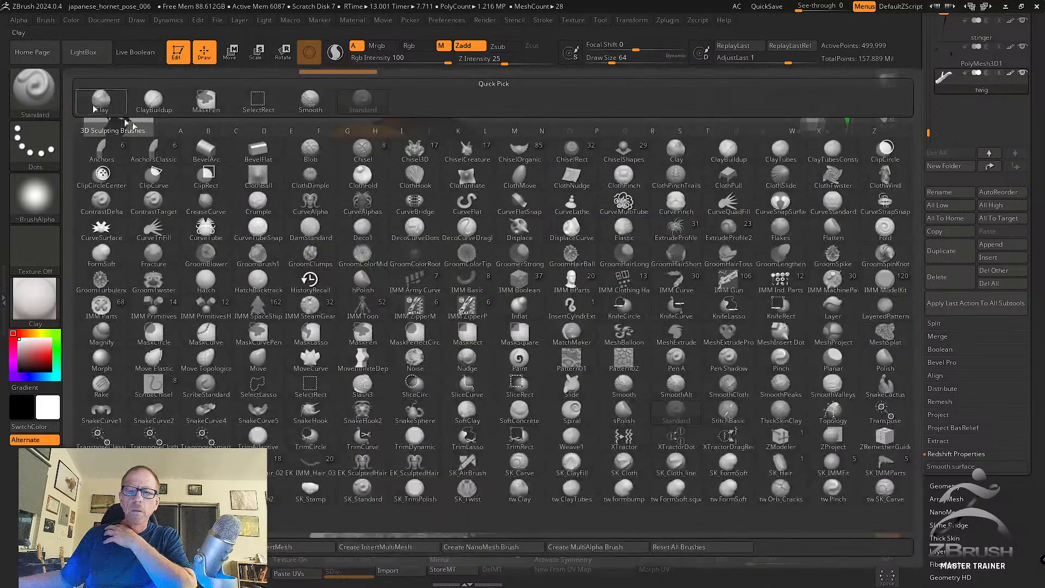
left_click(521, 359)
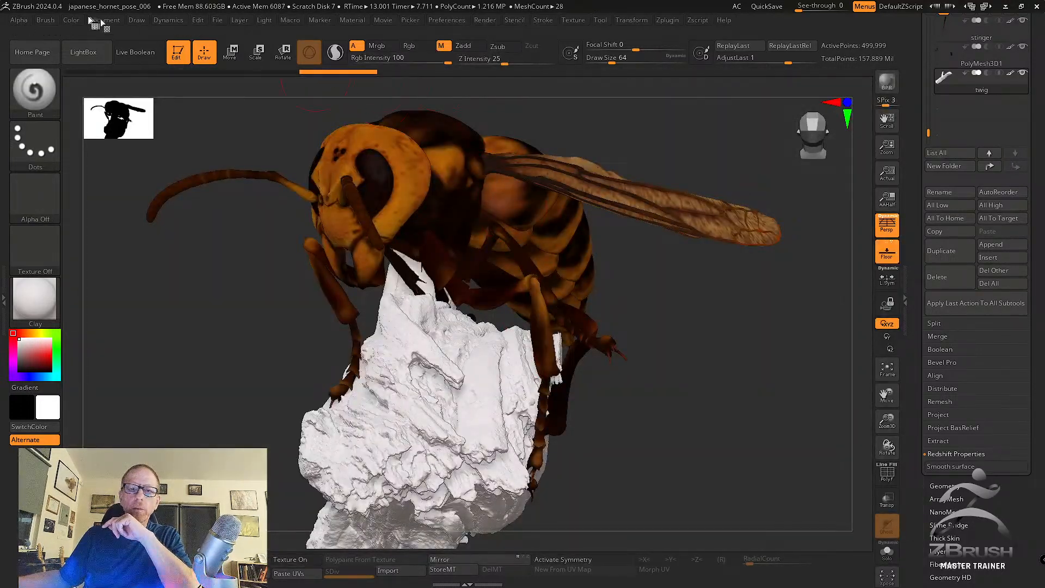
left_click(71, 20)
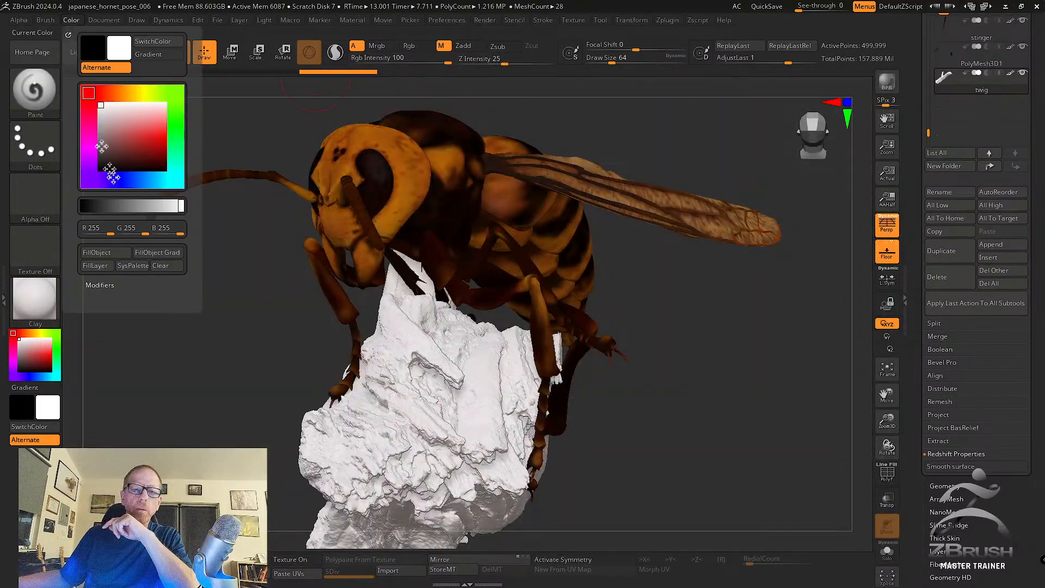
left_click(97, 253)
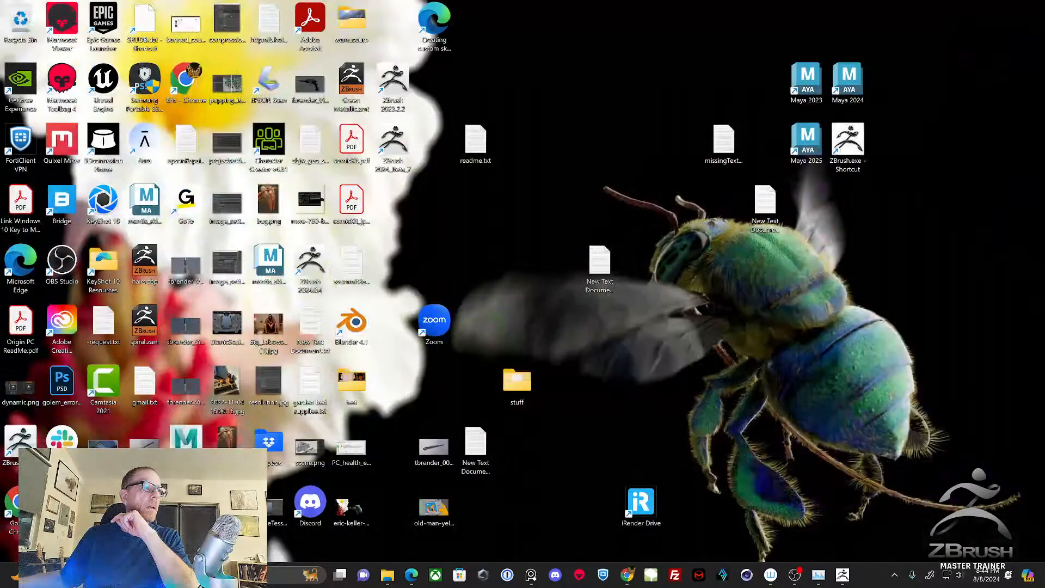
key("alt+Tab")
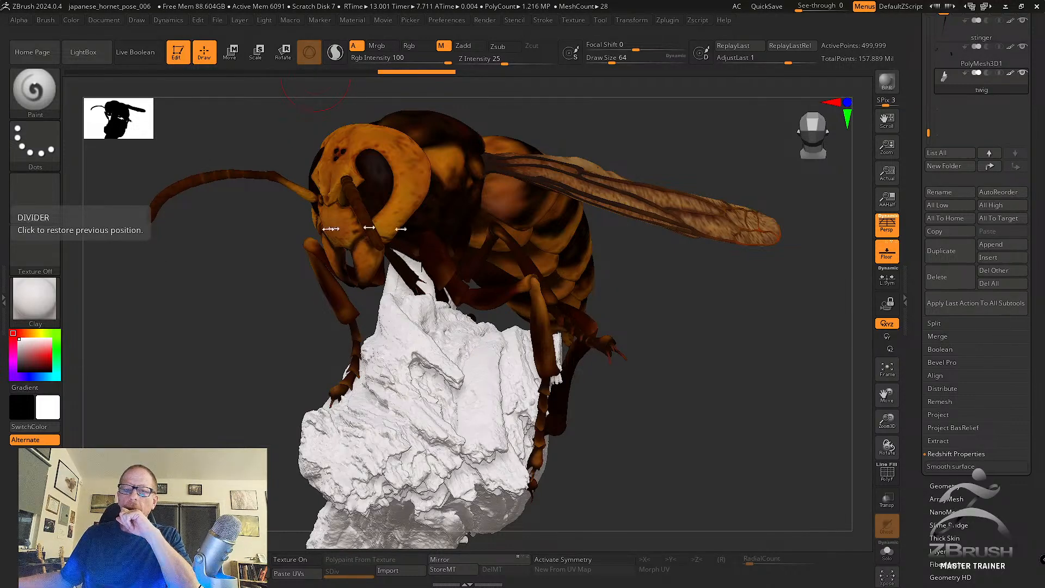
Try the RSAluminium Redshift preset material on the hornet and render it.
left_click(32, 297)
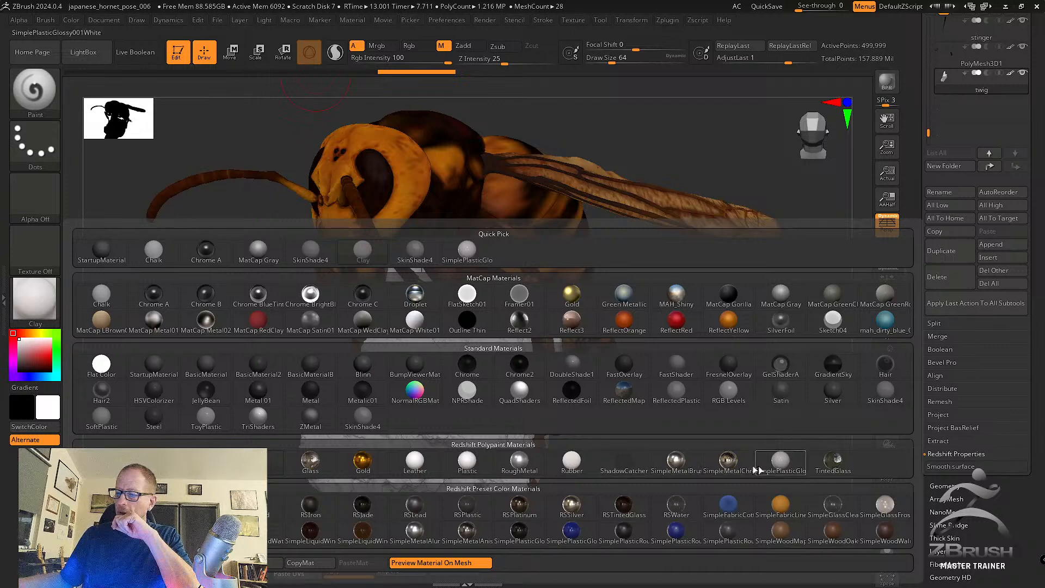
mouse_move(789, 464)
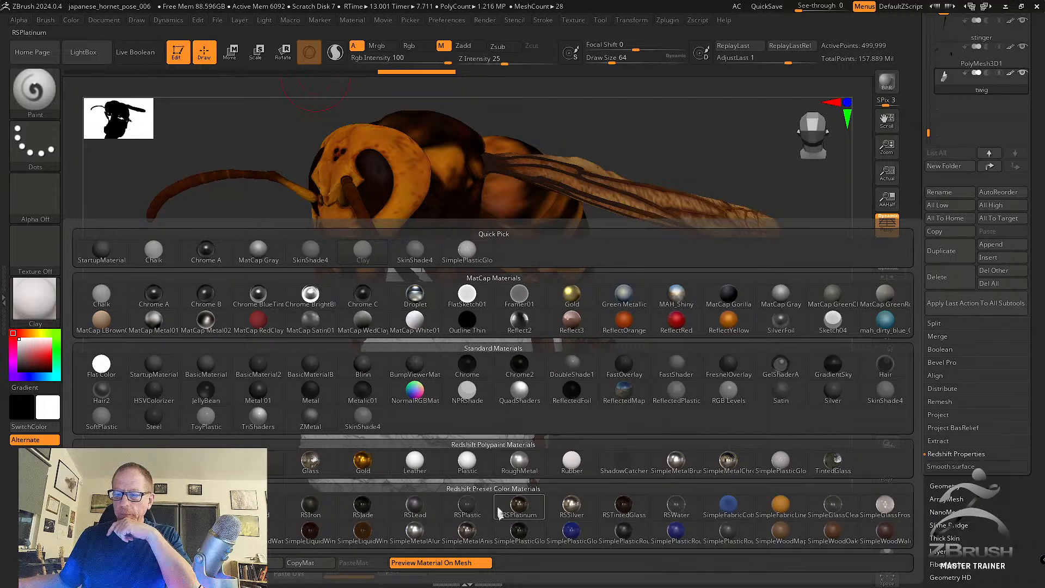
mouse_move(523, 459)
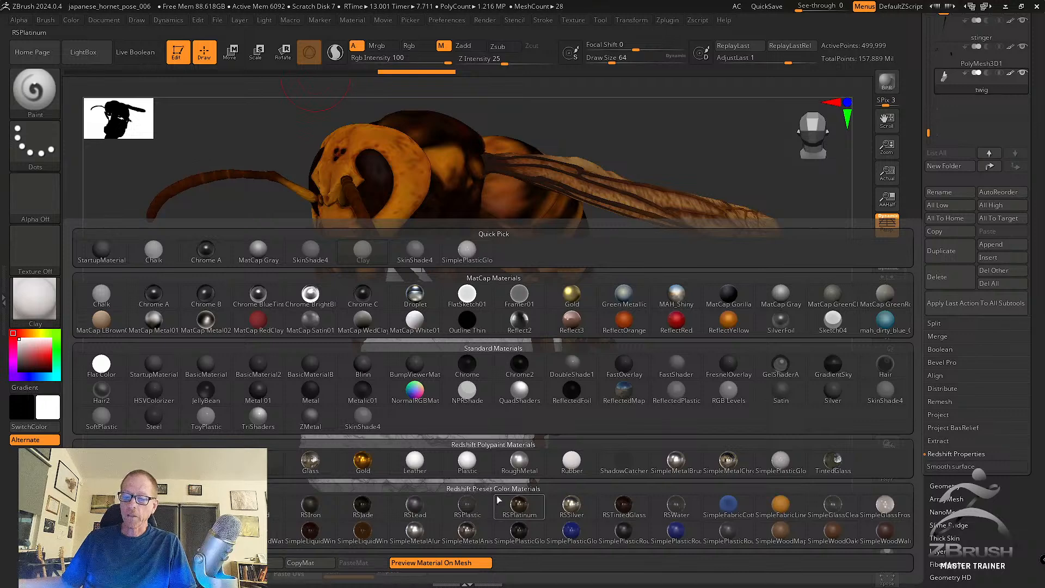
mouse_move(499, 499)
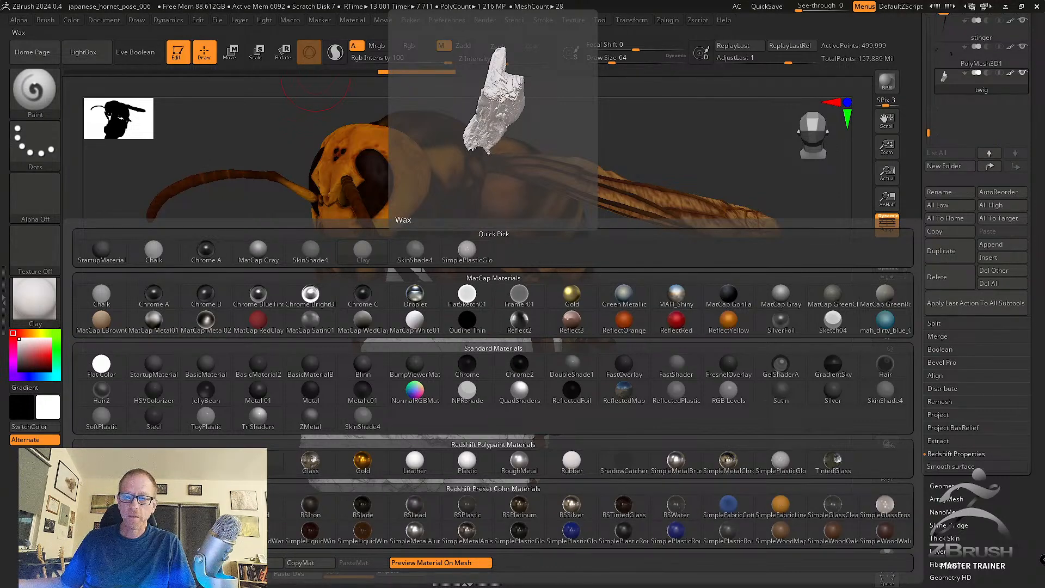
left_click(101, 505)
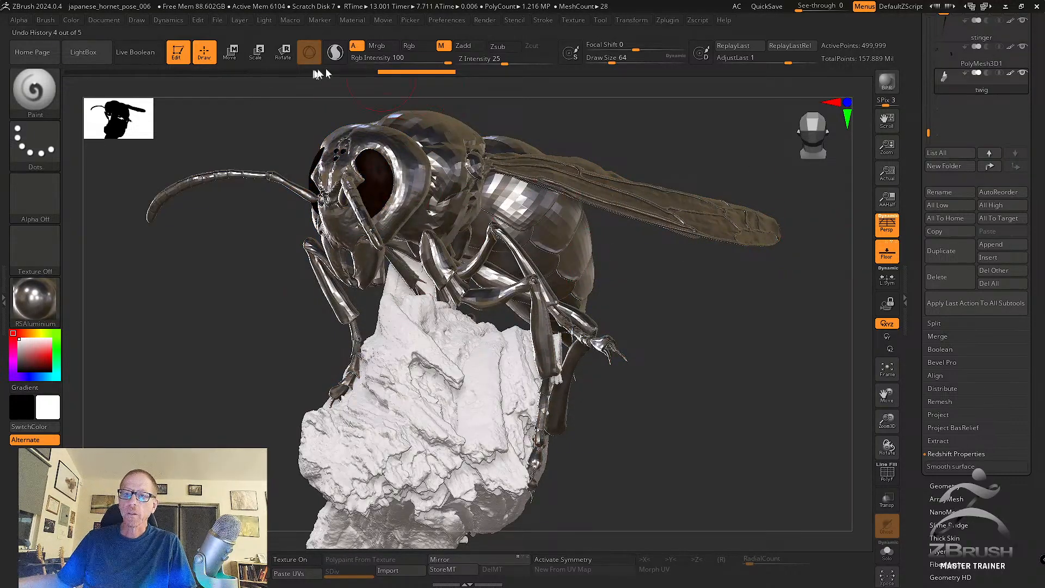
left_click(895, 85)
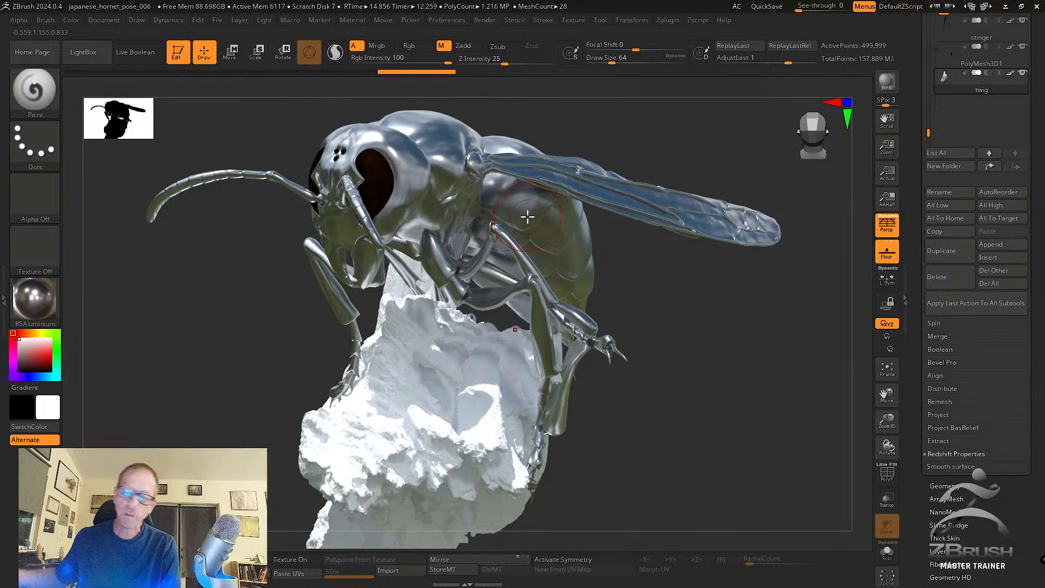
Set the active material back to SimplePlasticGlossy001White and dock the Material palette beside the canvas.
left_click(34, 298)
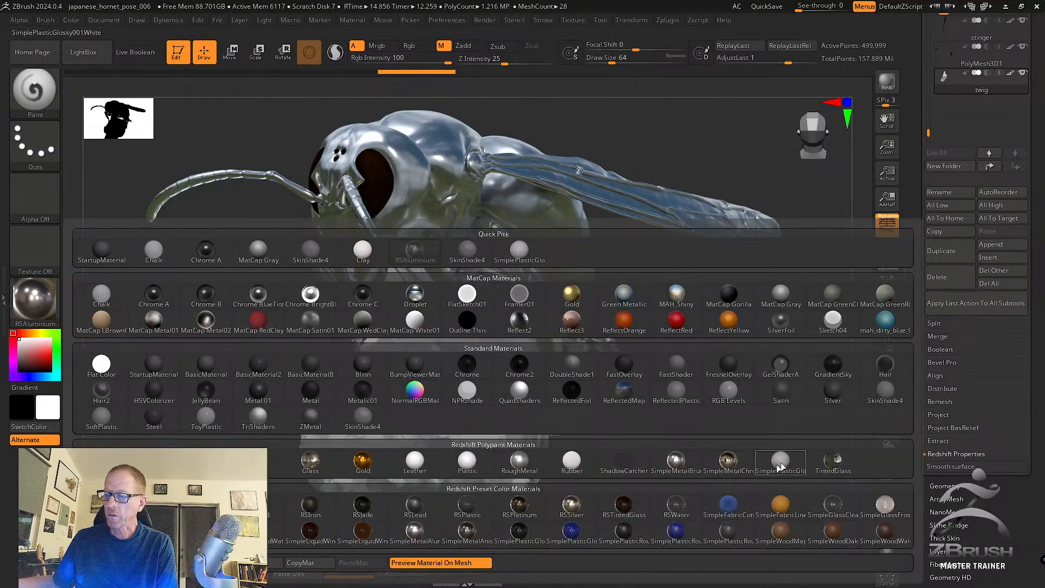
left_click(777, 464)
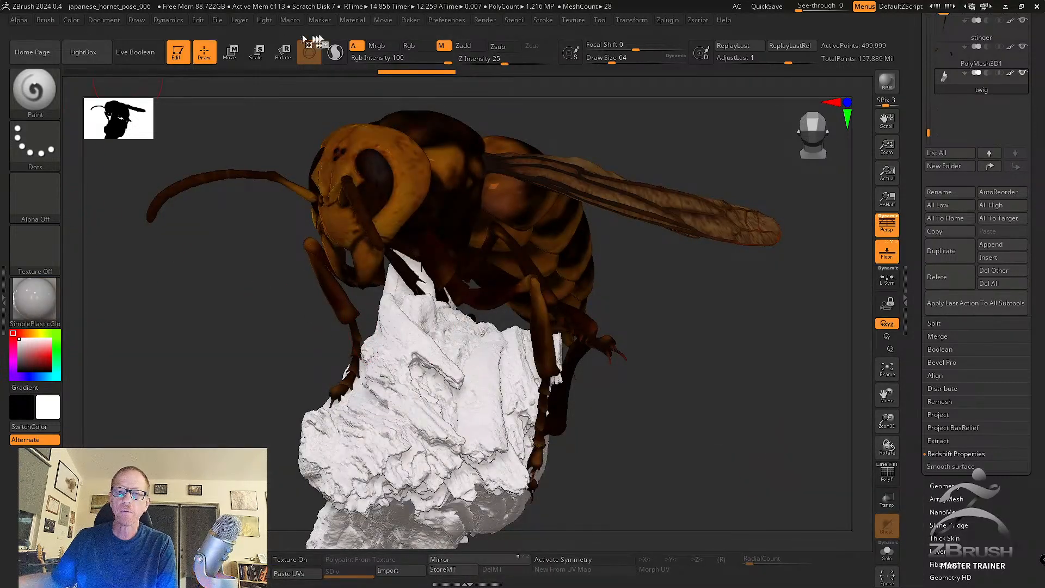
left_click(352, 21)
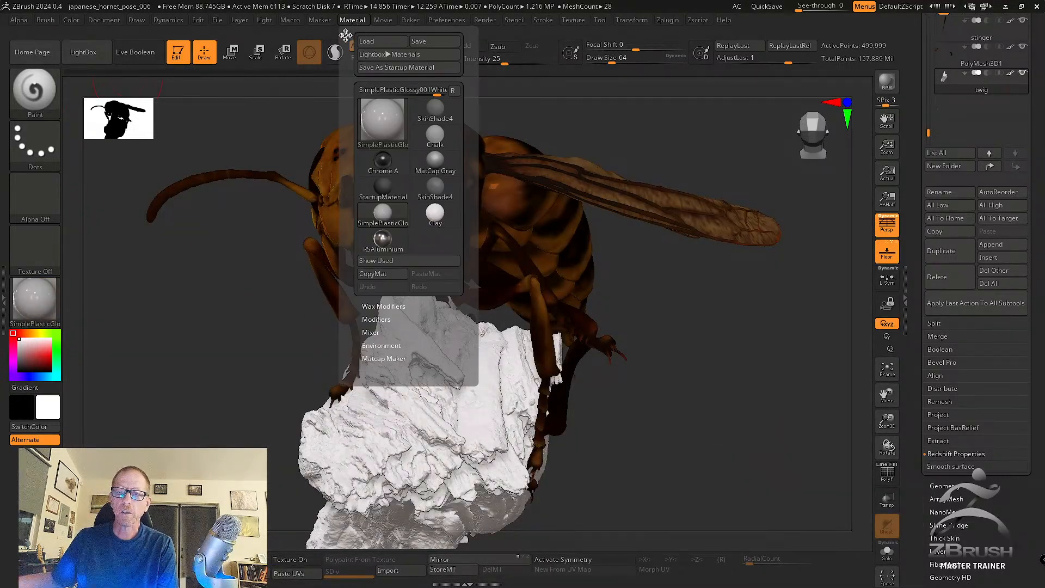
left_click_drag(345, 35, 9, 22)
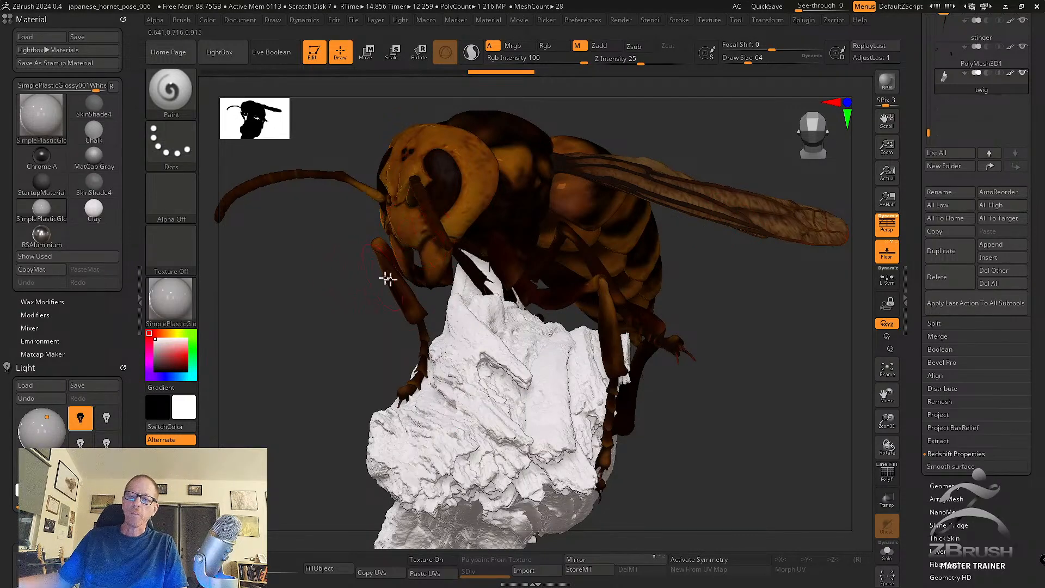
left_click_drag(345, 317, 354, 311)
left_click_drag(881, 394, 886, 397)
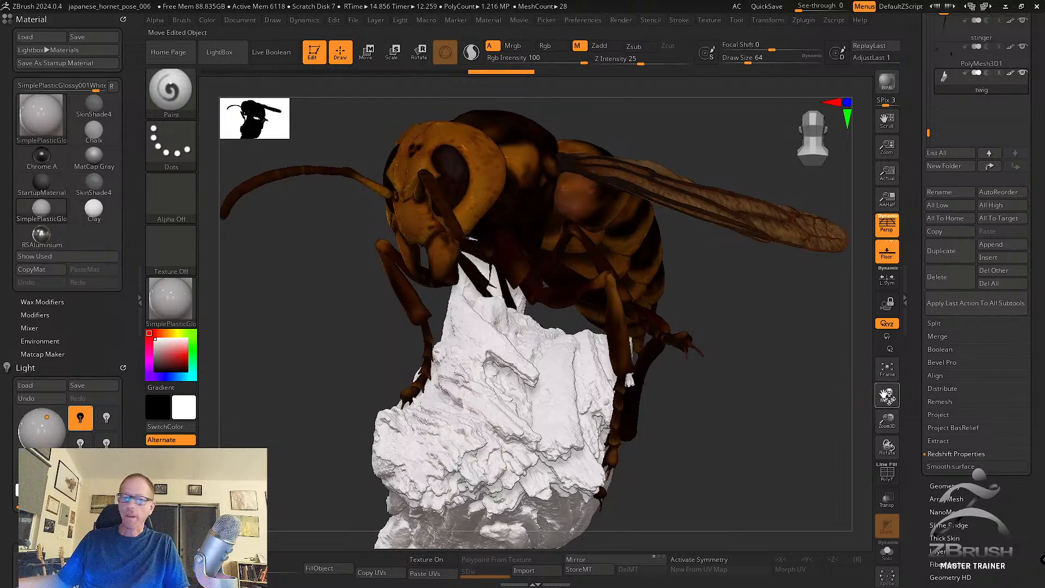
Expand the SimplePlasticGlossy001White material's modifiers and examine its diffuse, reflection, refraction, SSS and coat settings.
left_click(55, 367)
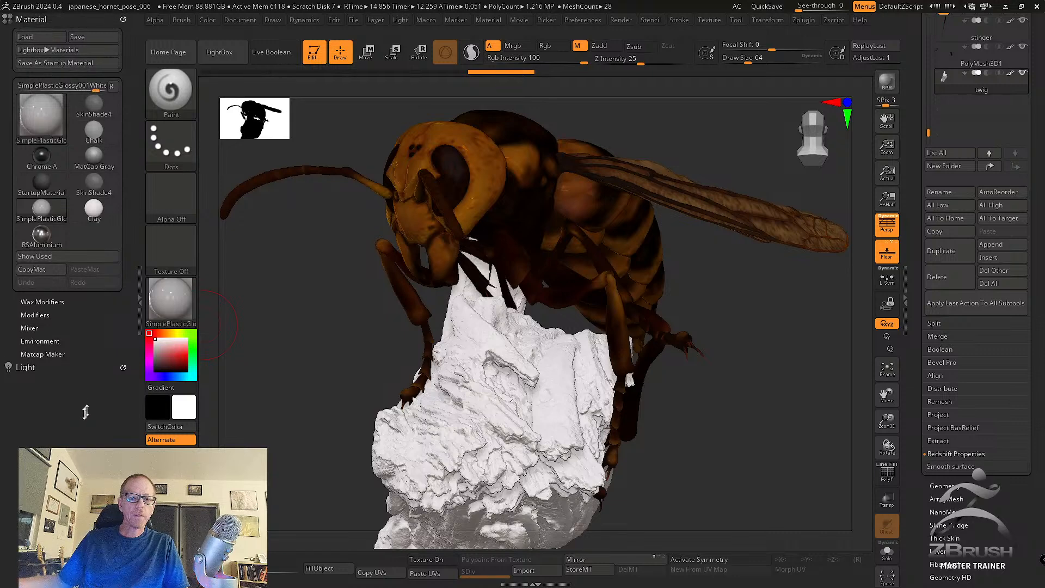
left_click(42, 315)
scroll(114, 347, "down", 5)
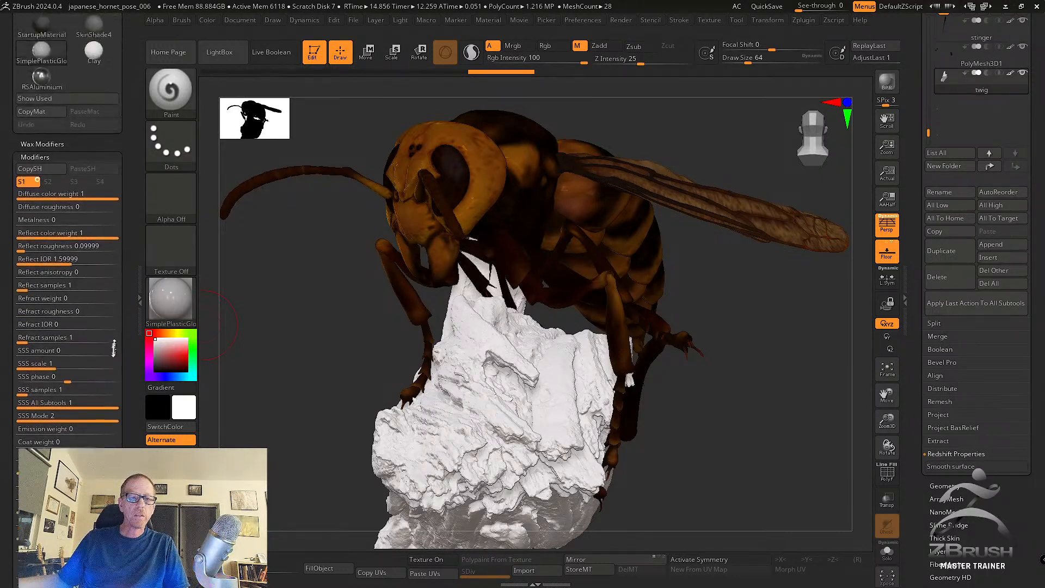
scroll(114, 347, "up", 5)
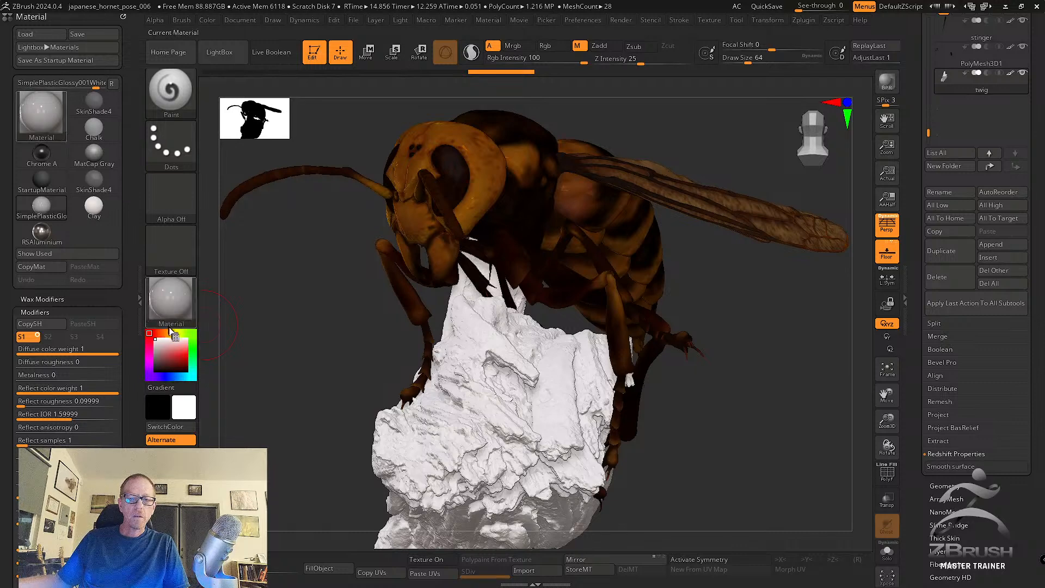
scroll(125, 357, "down", 2)
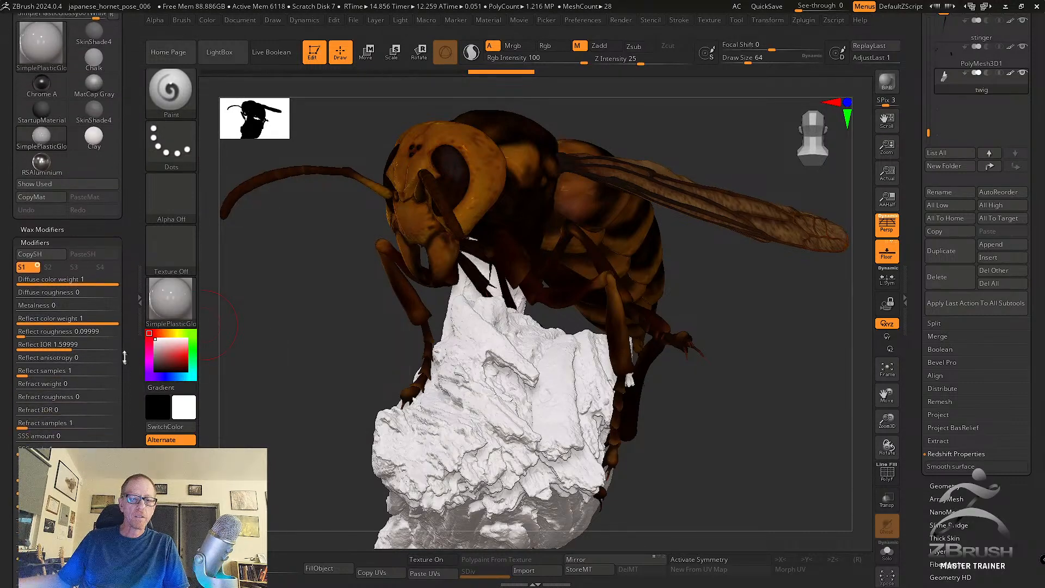
scroll(124, 356, "down", 4)
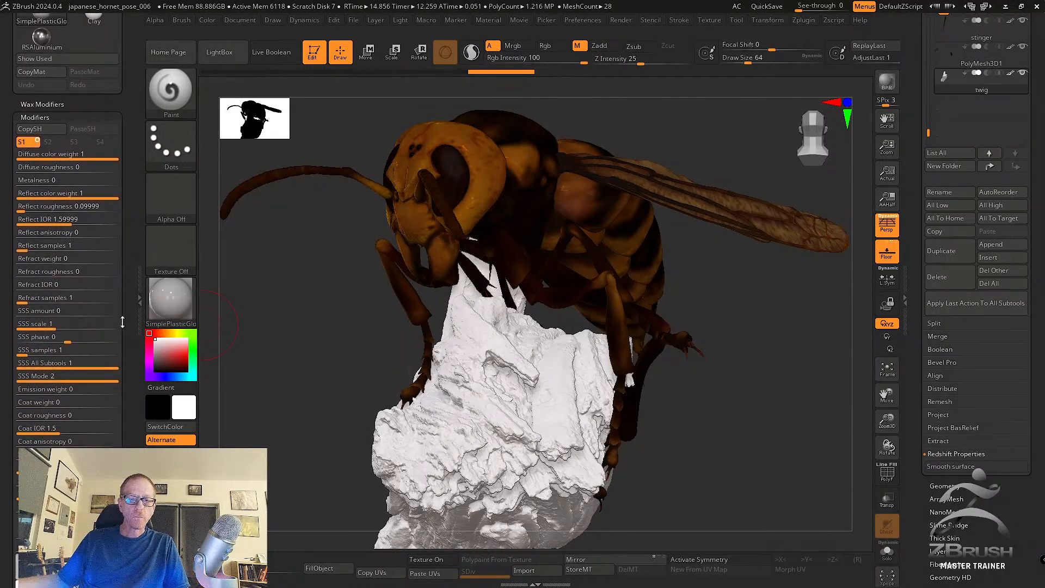
scroll(123, 323, "up", 1)
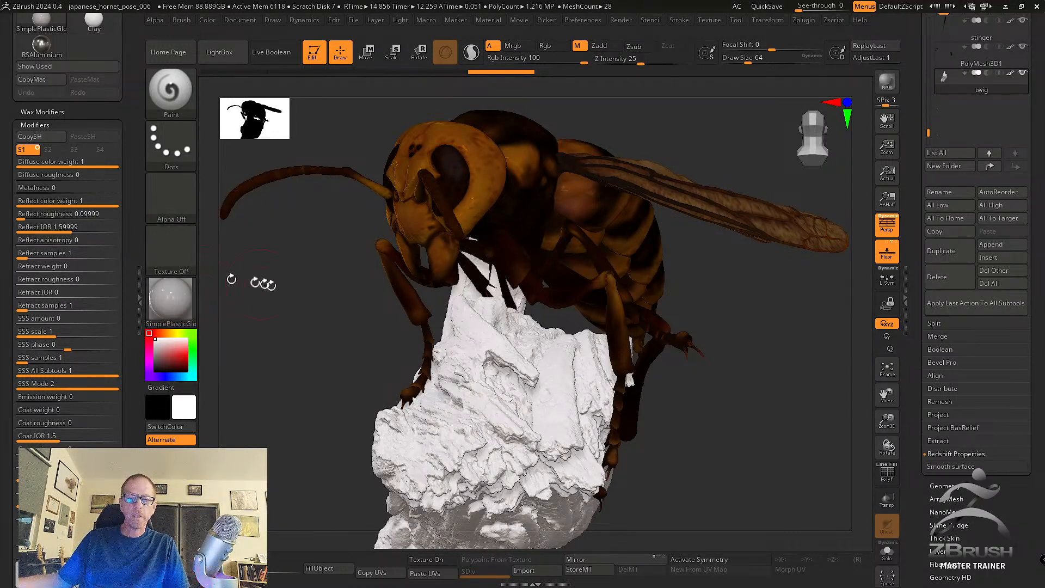
Set the SimplePlasticGlossy001White material's reflect roughness to about 0.086 and SSS amount to about 0.339, and render the hornet.
left_click_drag(311, 289, 314, 294)
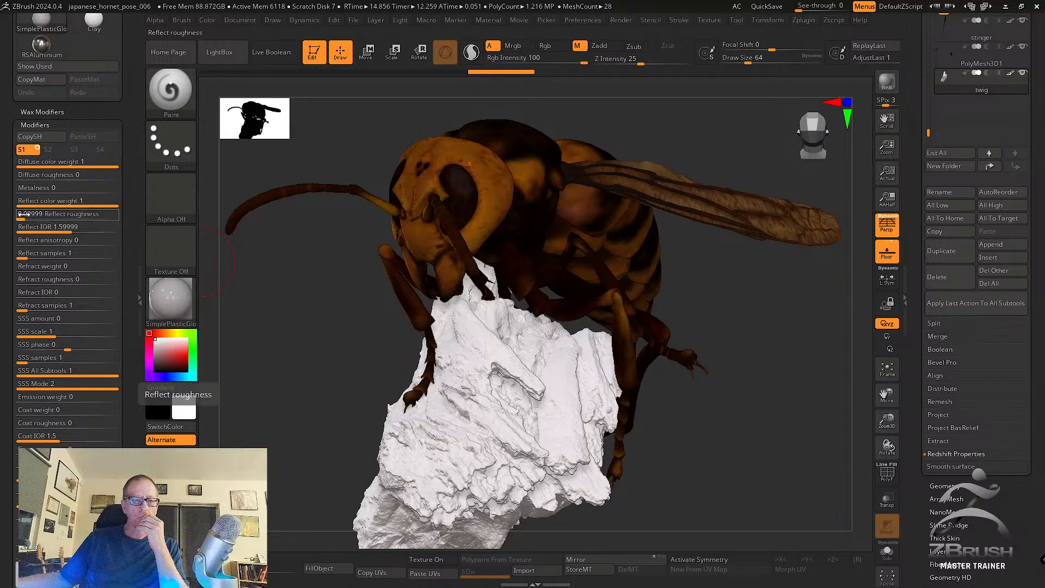
left_click_drag(22, 217, 20, 216)
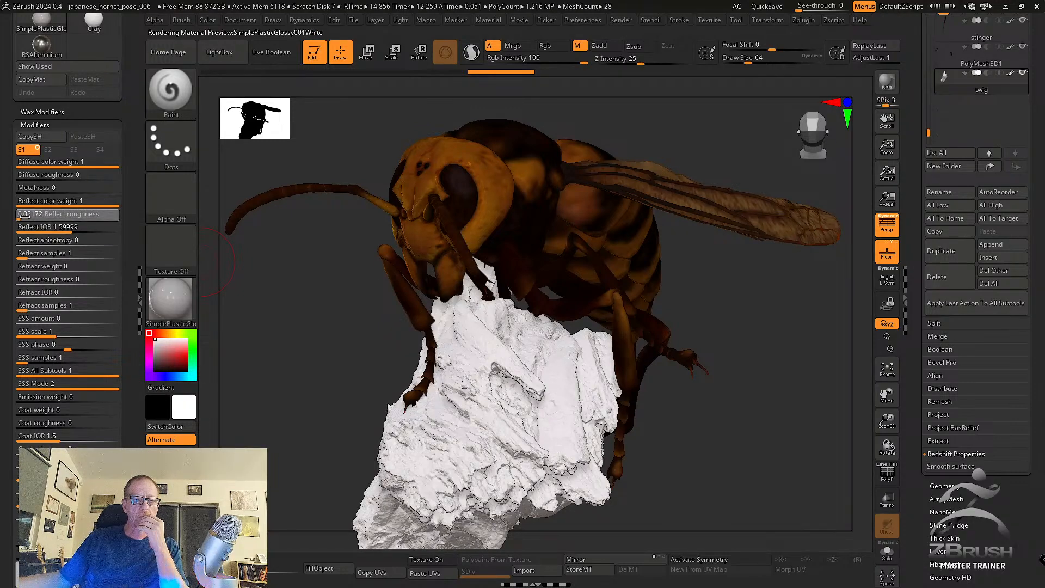
left_click_drag(25, 217, 25, 216)
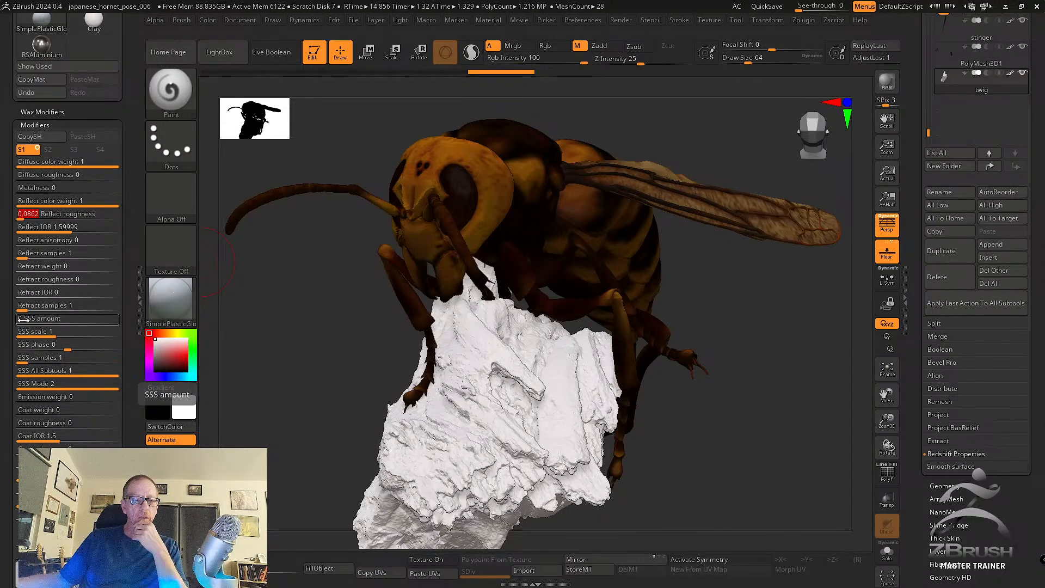
left_click_drag(23, 319, 30, 320)
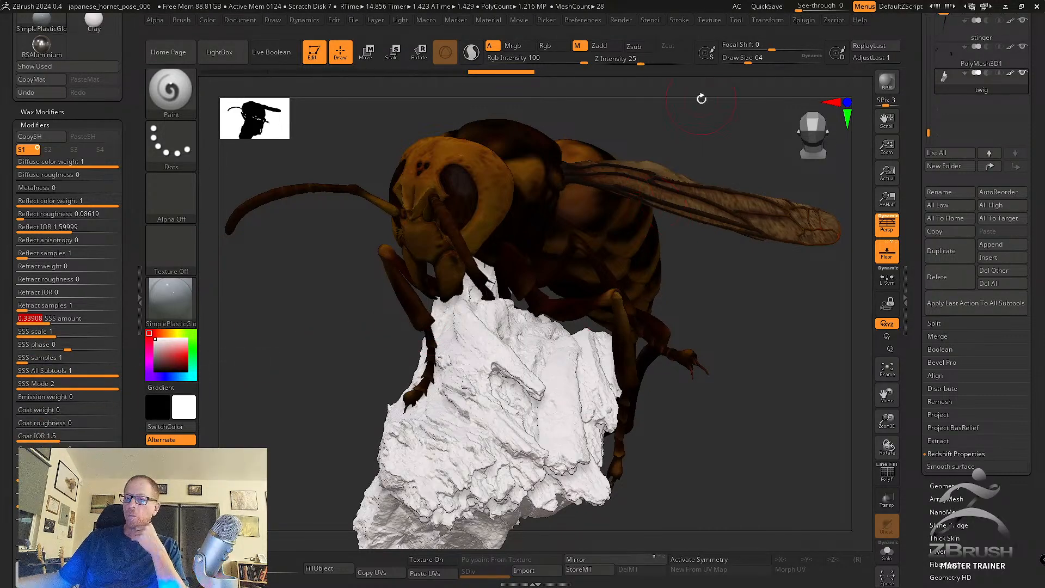
left_click(888, 82)
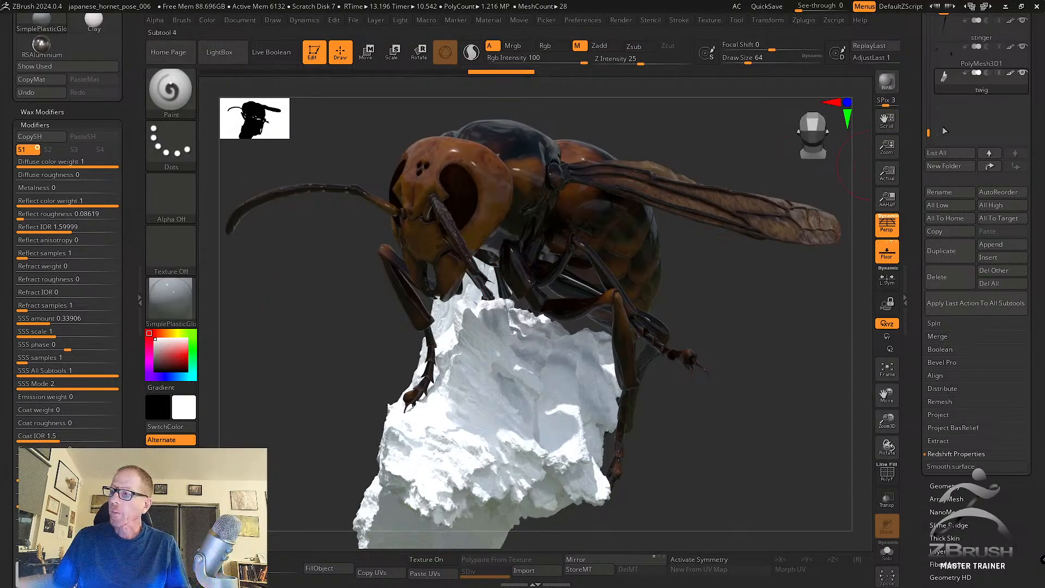
Make head_1002_UV the active subtool and raise it to subdivision level 3.
left_click_drag(928, 133, 931, 59)
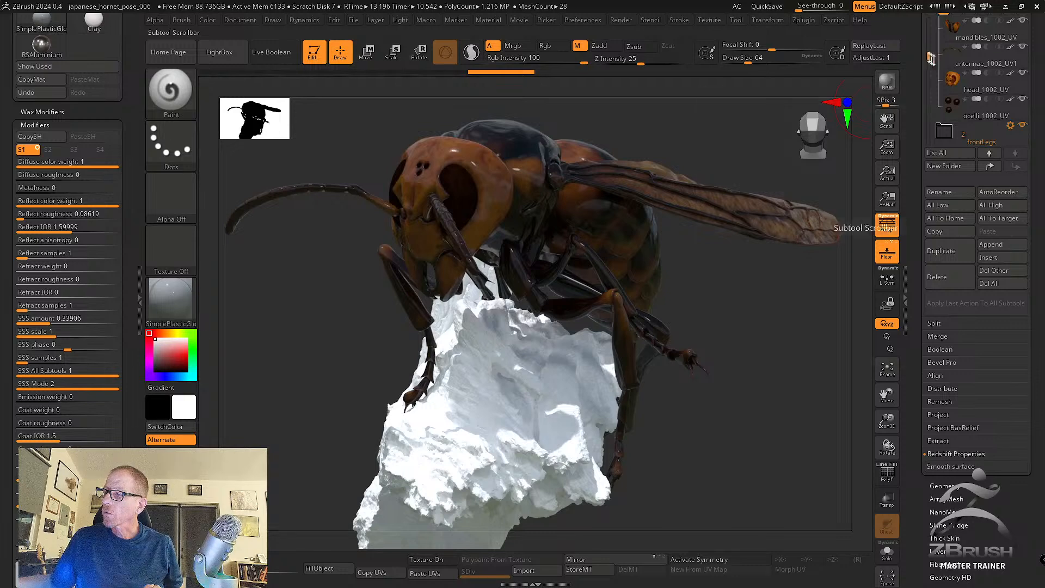
left_click(985, 82)
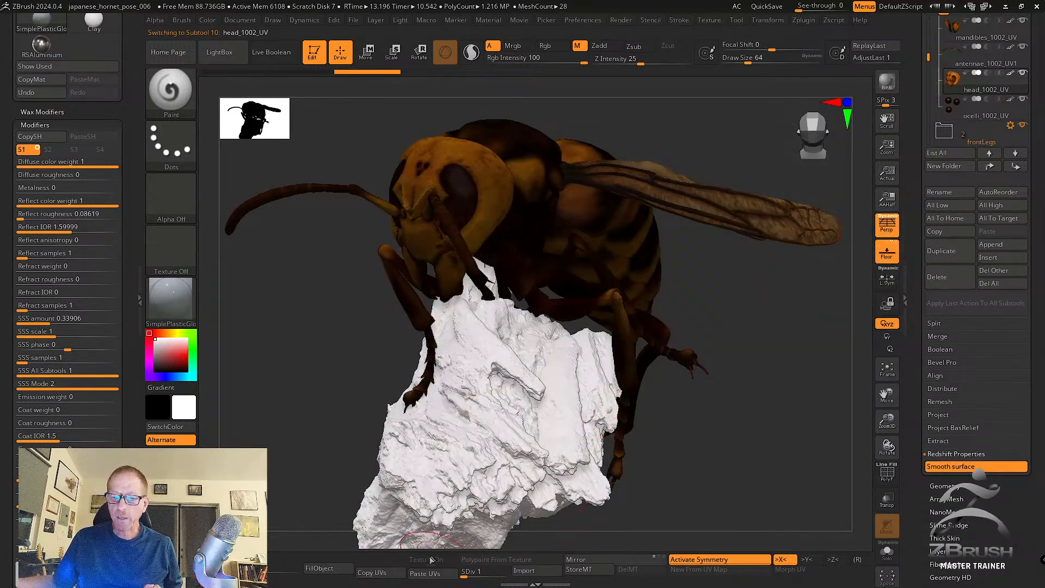
left_click(471, 571)
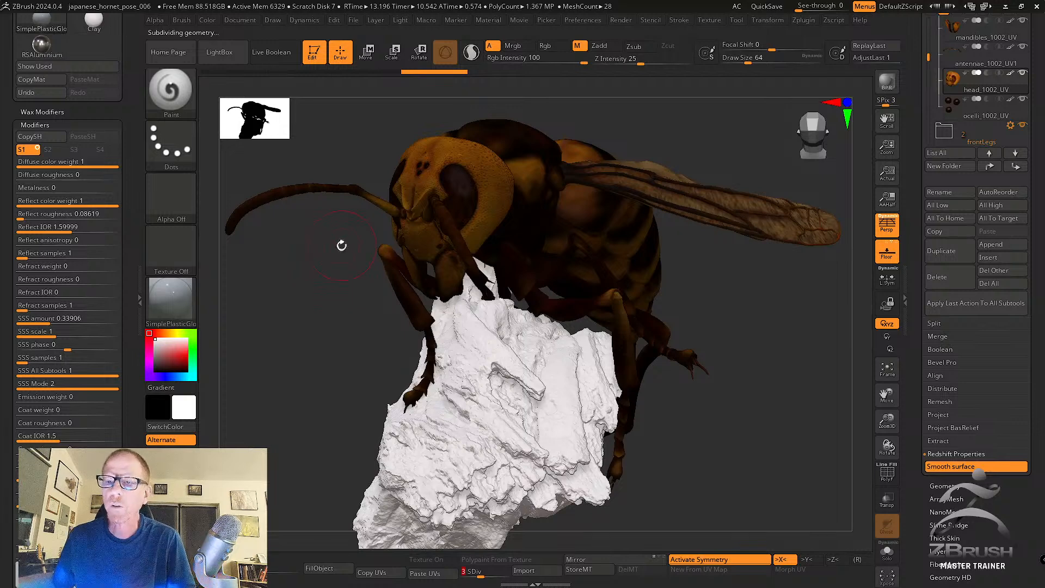
Set the glossy material's reflect roughness to about 0.155 and render the hornet again.
left_click(31, 227)
left_click(28, 215)
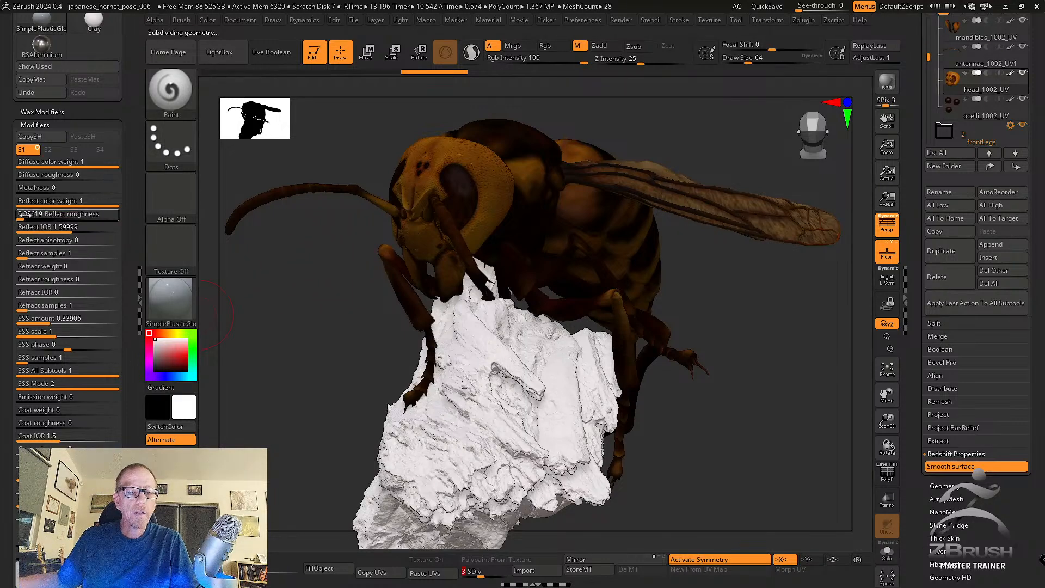
left_click_drag(30, 217, 34, 217)
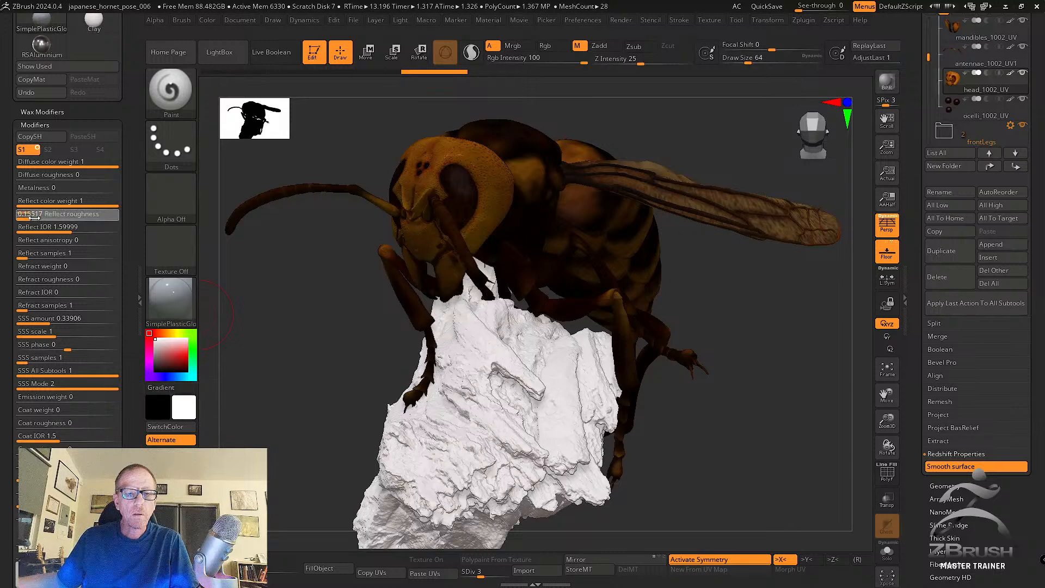
left_click(878, 84)
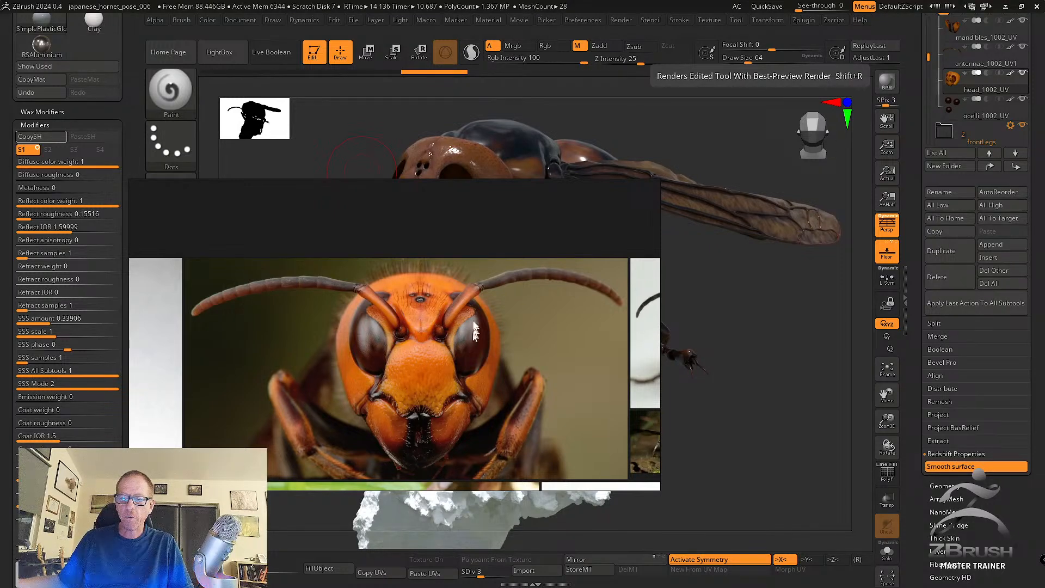
Examine the surface gloss on the hornets' faces and eyes in the vespa_mandarinia reference board's front-view and twig photos.
scroll(478, 334, "down", 2)
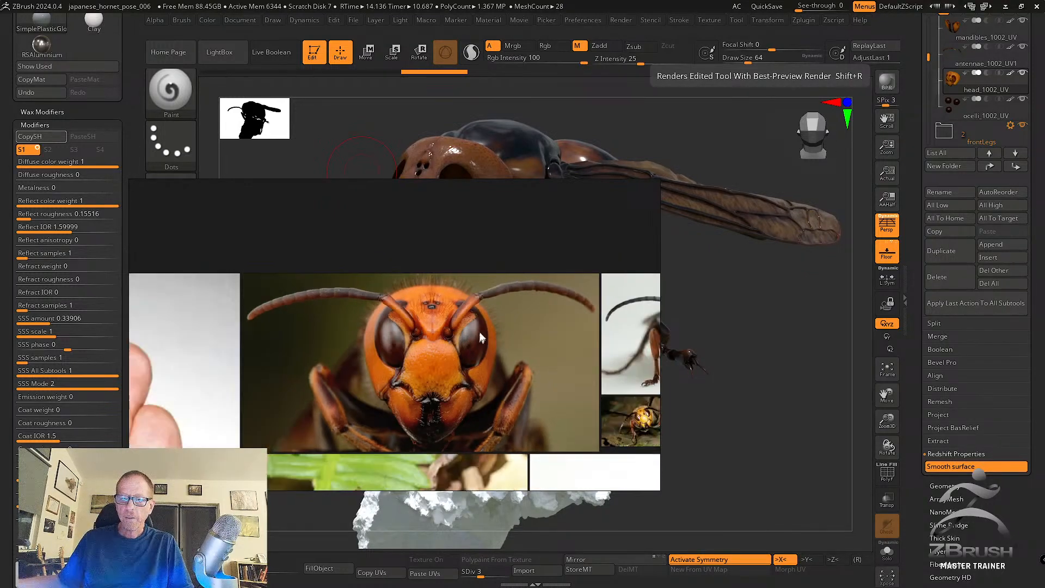
middle_click_drag(544, 335, 317, 335)
middle_click_drag(499, 335, 477, 324)
scroll(477, 324, "up", 3)
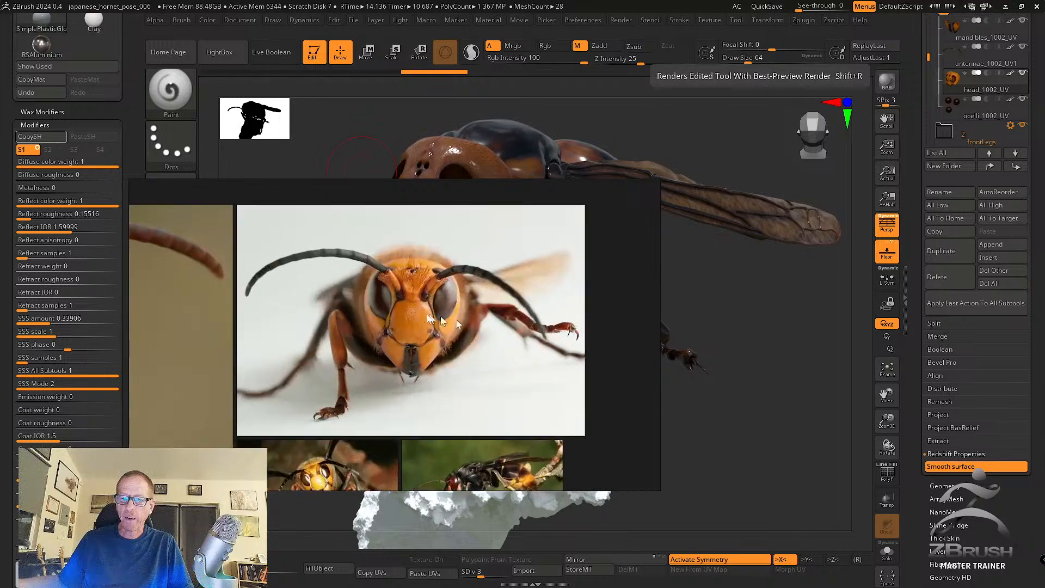
middle_click_drag(403, 311, 416, 348)
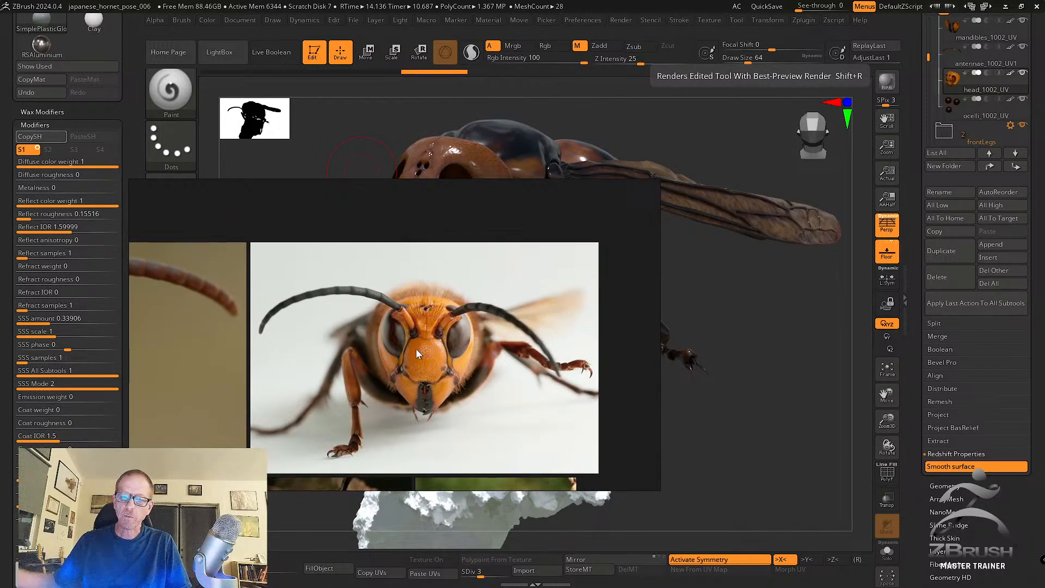
scroll(421, 354, "down", 2)
middle_click_drag(447, 355, 446, 294)
scroll(454, 313, "up", 2)
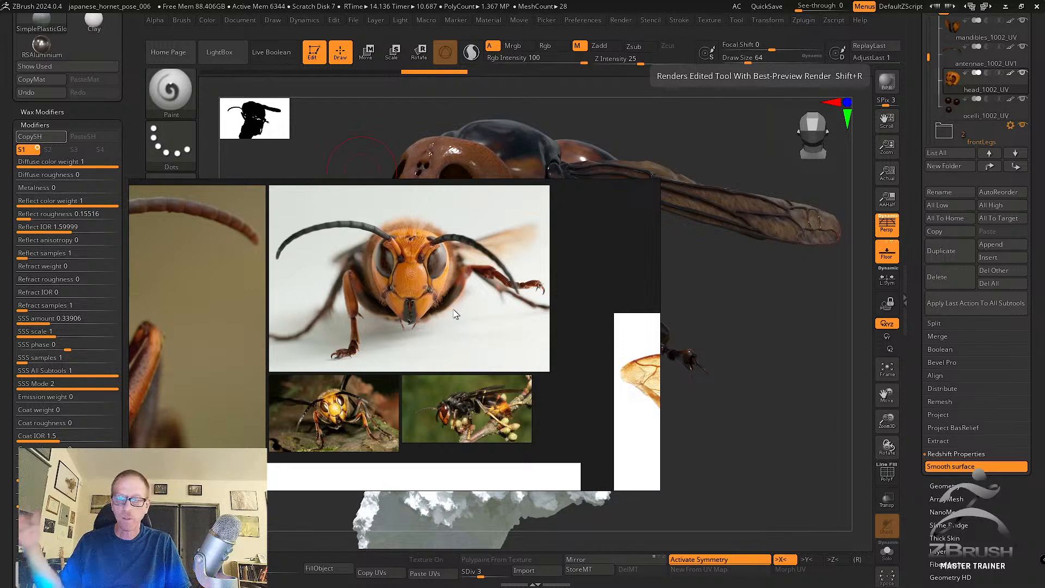
scroll(415, 332, "down", 1)
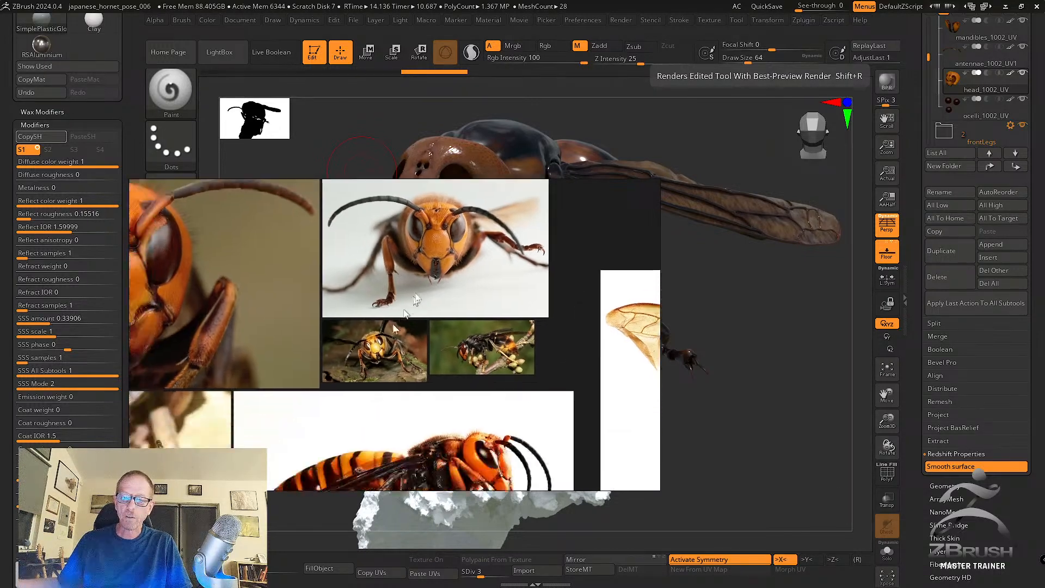
scroll(393, 324, "up", 7)
scroll(423, 285, "up", 4)
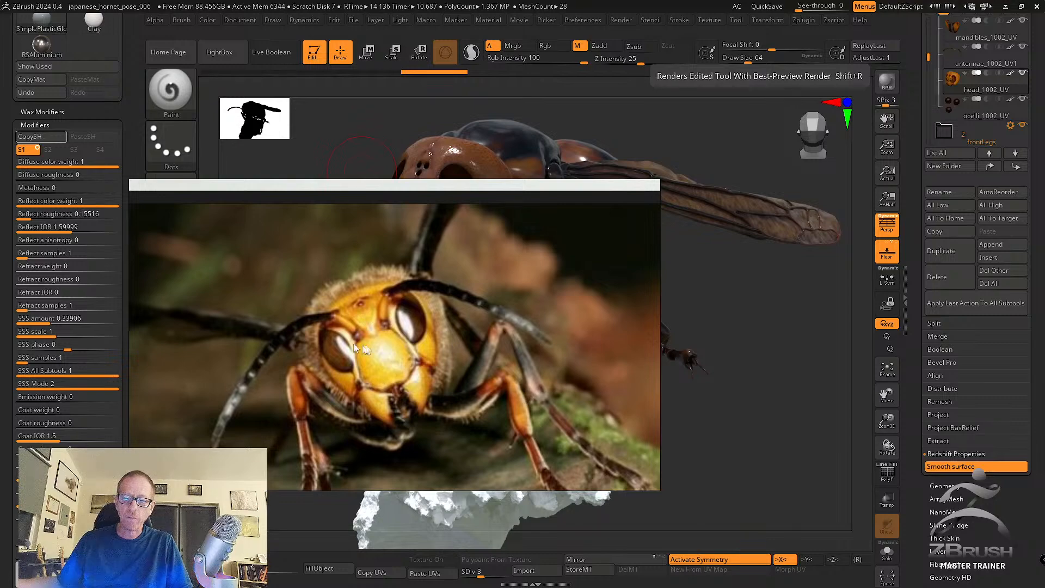
middle_click_drag(387, 343, 393, 303)
scroll(385, 318, "down", 5)
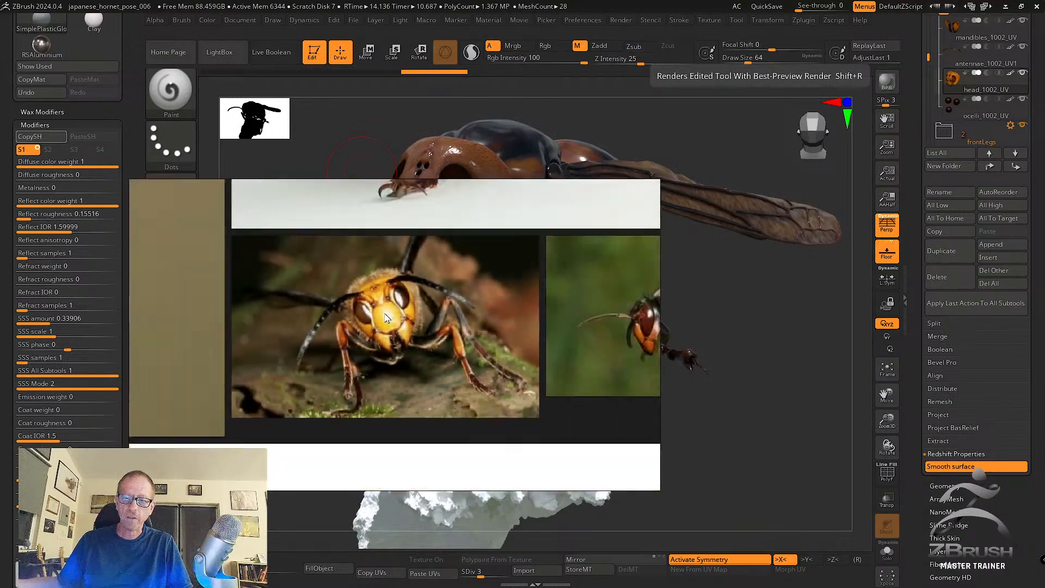
middle_click_drag(541, 306, 389, 327)
scroll(419, 328, "up", 5)
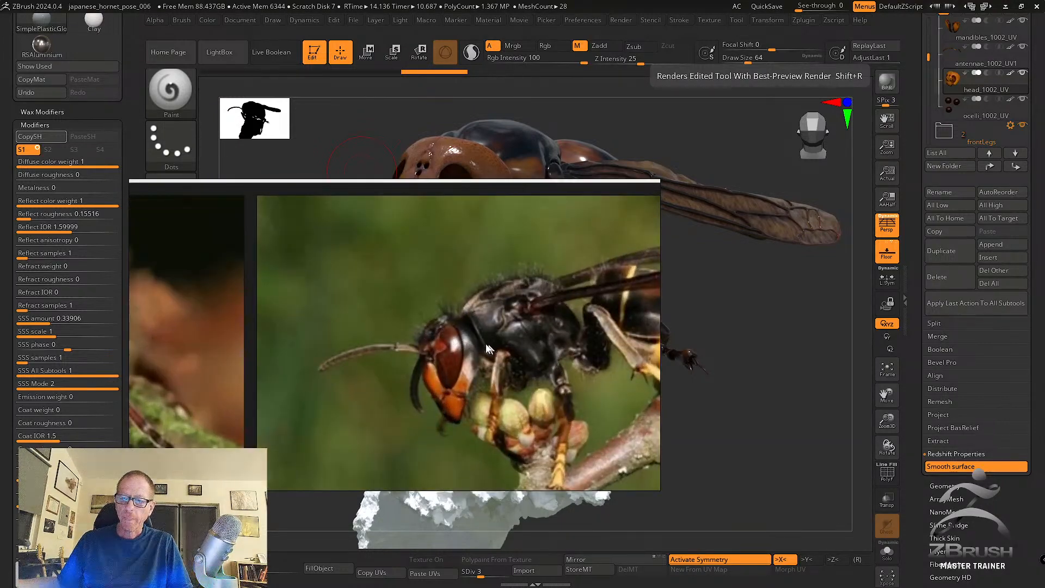
Examine how light reflects off the hornets' bodies, legs and wings in the side-view, specimen and ground-level reference photos.
scroll(486, 346, "down", 4)
middle_click_drag(427, 395, 397, 214)
scroll(385, 330, "down", 3)
middle_click_drag(381, 356, 356, 282)
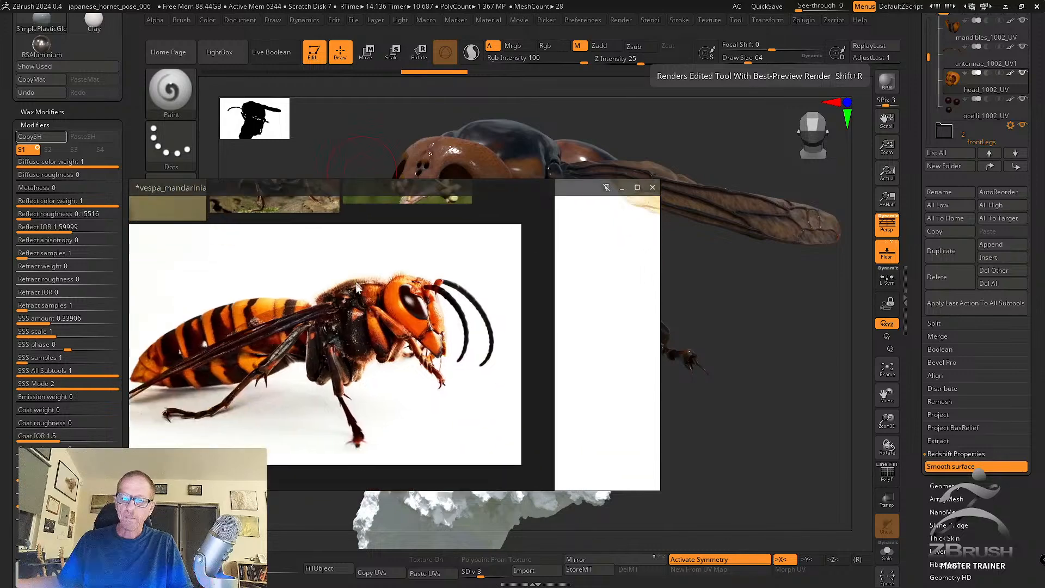
scroll(358, 322, "down", 3)
middle_click_drag(343, 324, 238, 357)
middle_click_drag(305, 351, 420, 324)
scroll(403, 390, "up", 5)
scroll(435, 366, "down", 4)
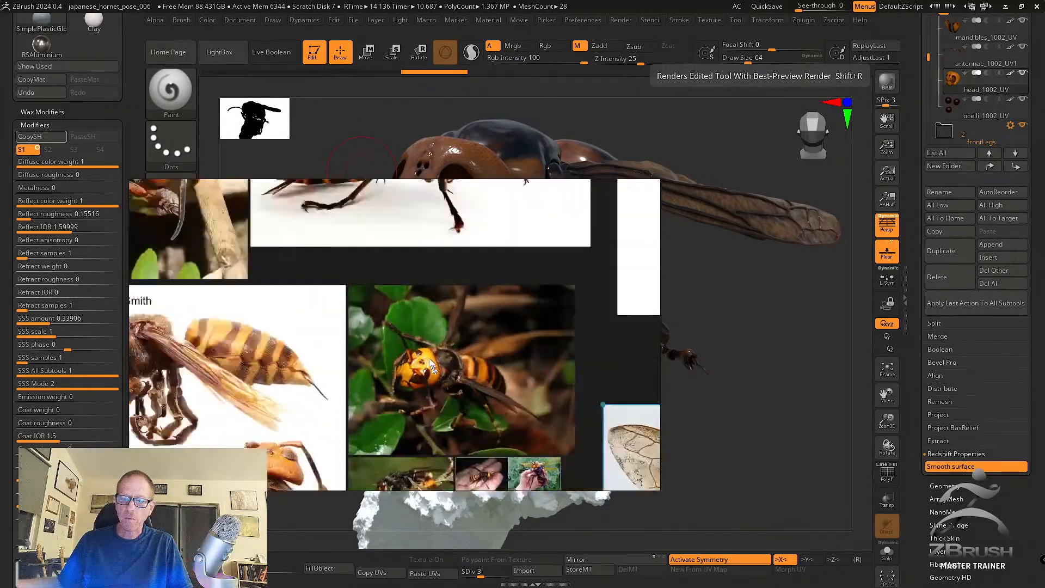
scroll(428, 369, "down", 4)
middle_click_drag(429, 369, 458, 230)
scroll(393, 320, "up", 3)
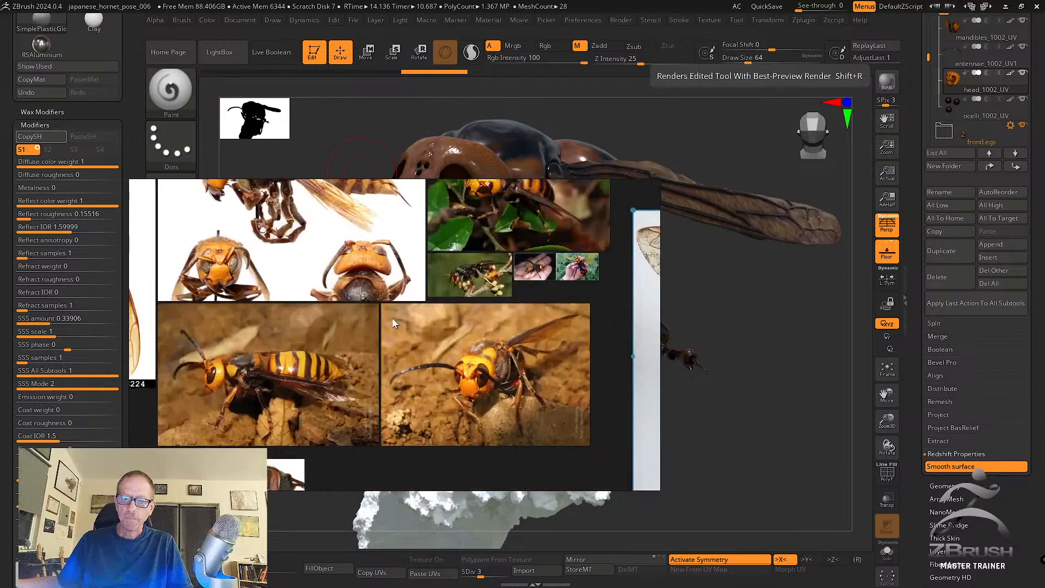
middle_click_drag(340, 349, 413, 269)
scroll(410, 279, "up", 3)
middle_click_drag(353, 321, 516, 228)
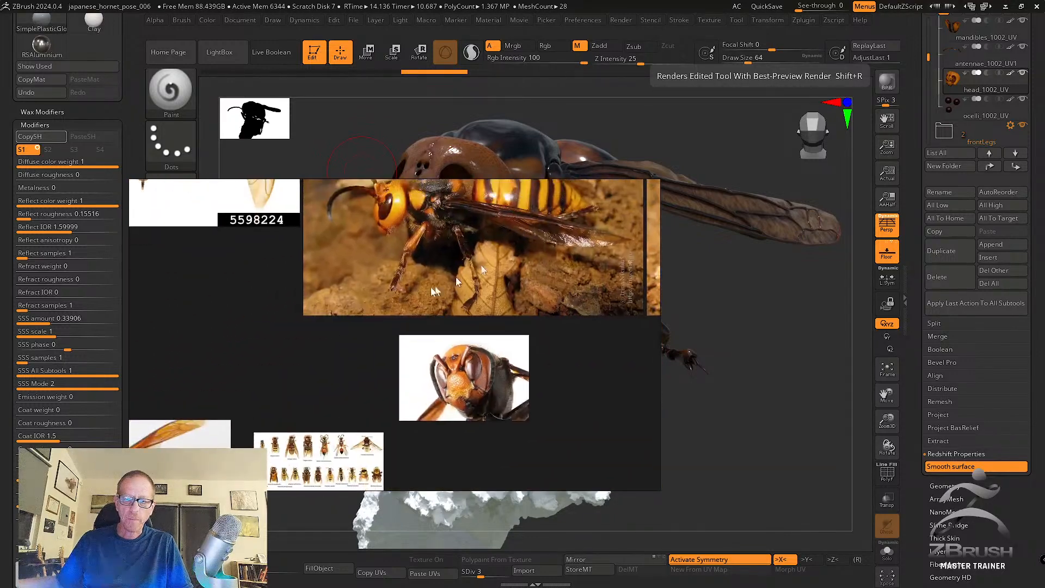
middle_click_drag(386, 285, 555, 168)
Examine the large reference photo of the perched hornet with spread wings, focusing on reflections on its head and eyes.
scroll(423, 290, "down", 5)
middle_click_drag(405, 245, 469, 242)
scroll(451, 316, "down", 2)
scroll(450, 315, "down", 2)
middle_click_drag(544, 301, 364, 258)
scroll(403, 289, "up", 2)
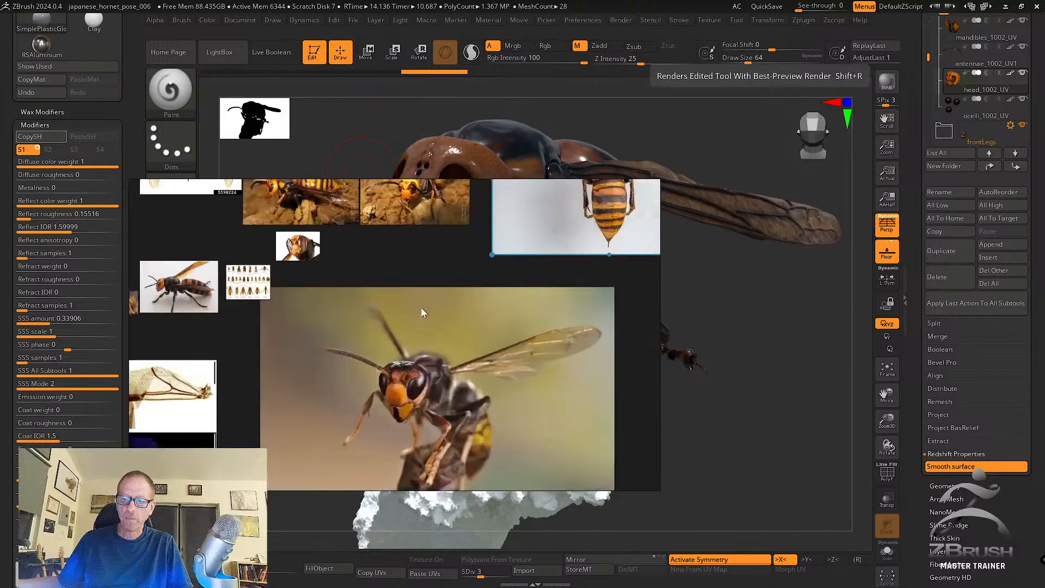
scroll(458, 347, "up", 1)
scroll(435, 310, "up", 2)
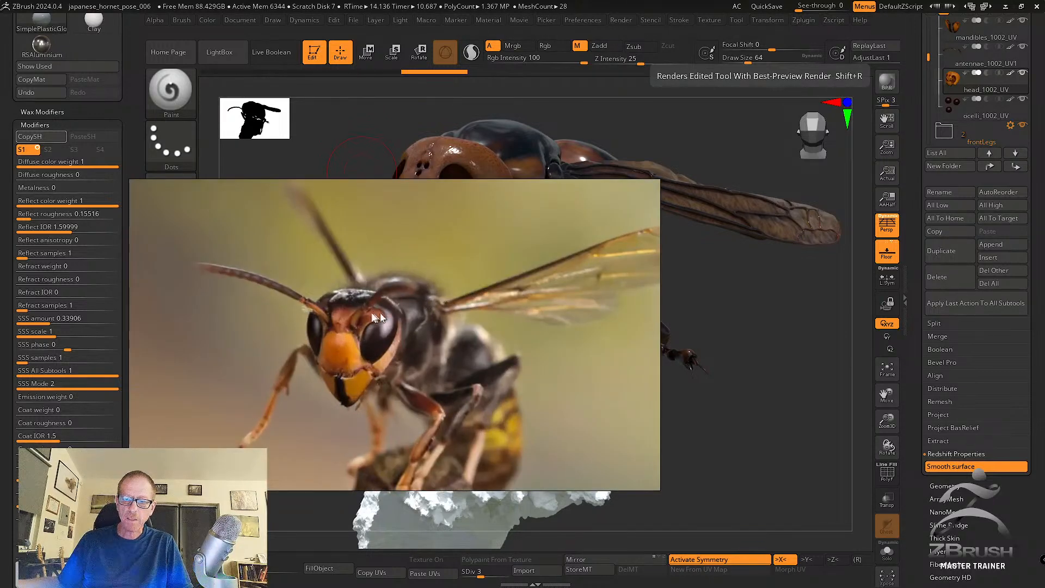
scroll(381, 324, "up", 1)
scroll(374, 297, "up", 1)
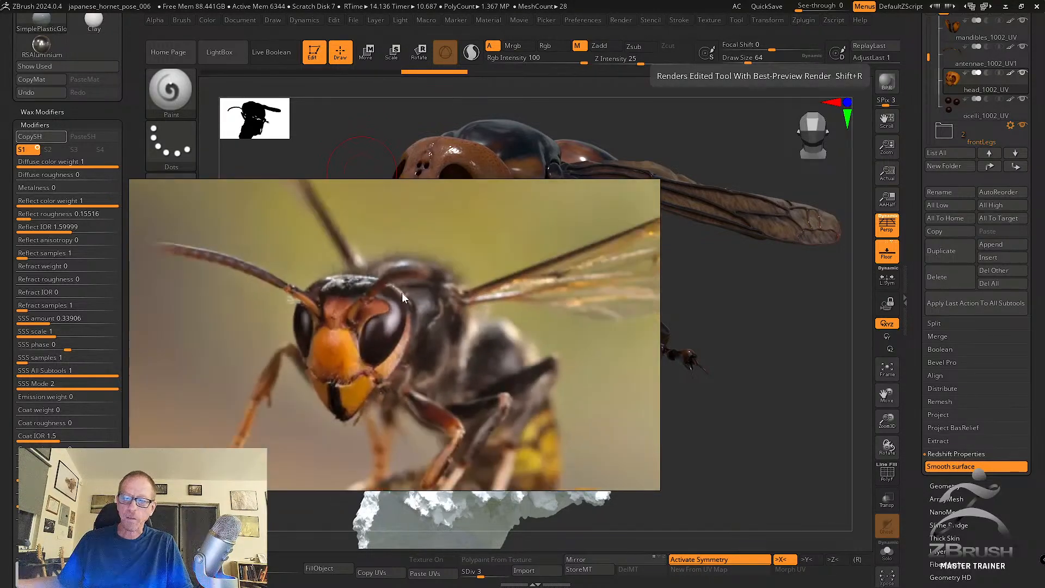
scroll(397, 300, "up", 1)
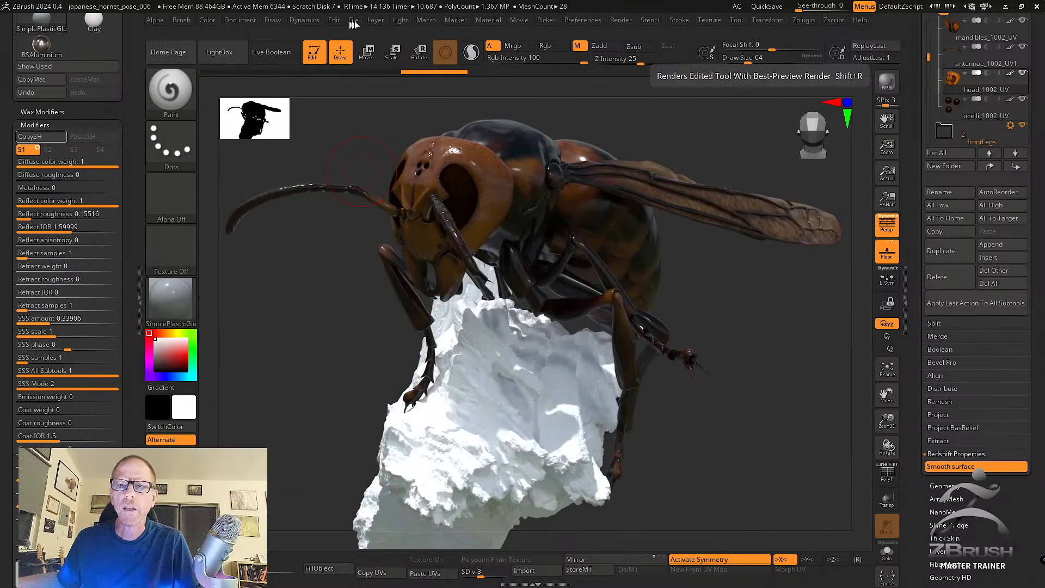
Set the light's Redshift shadow softness to about 0.416, light distance to about 3.7 and intensity to about 0.163.
left_click(399, 19)
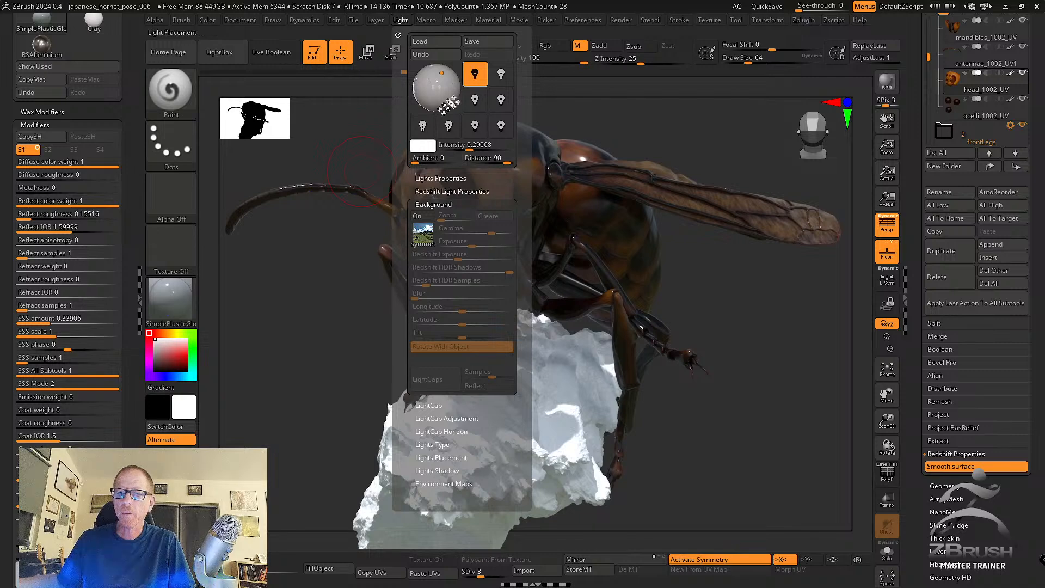
left_click(441, 177)
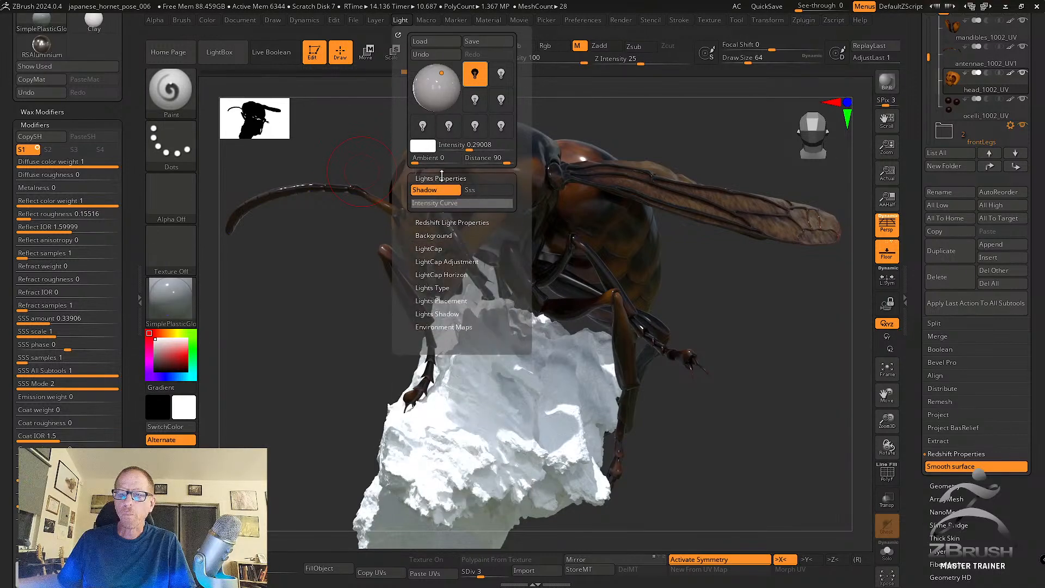
left_click(465, 222)
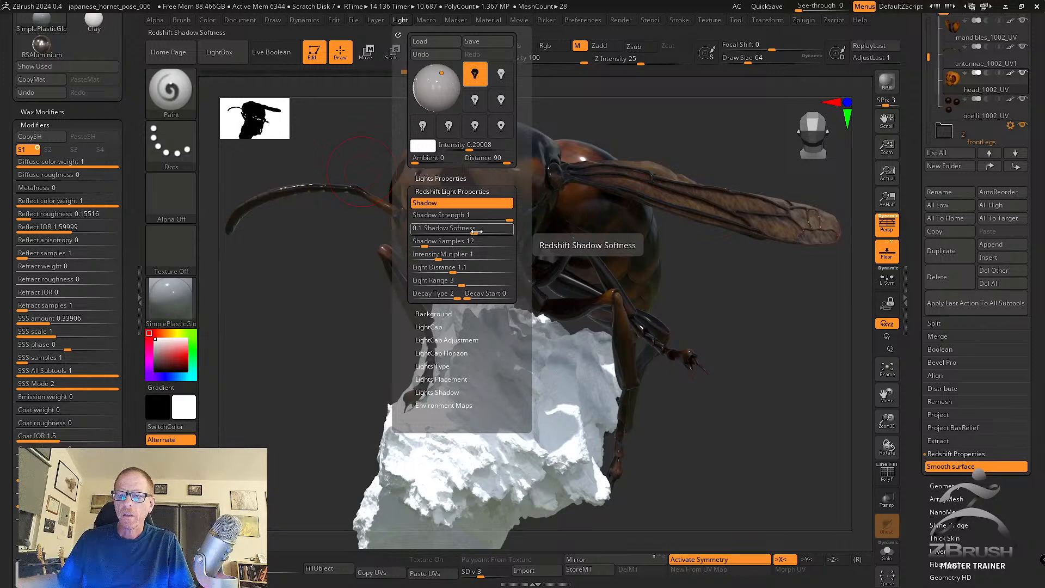
left_click_drag(477, 232, 484, 230)
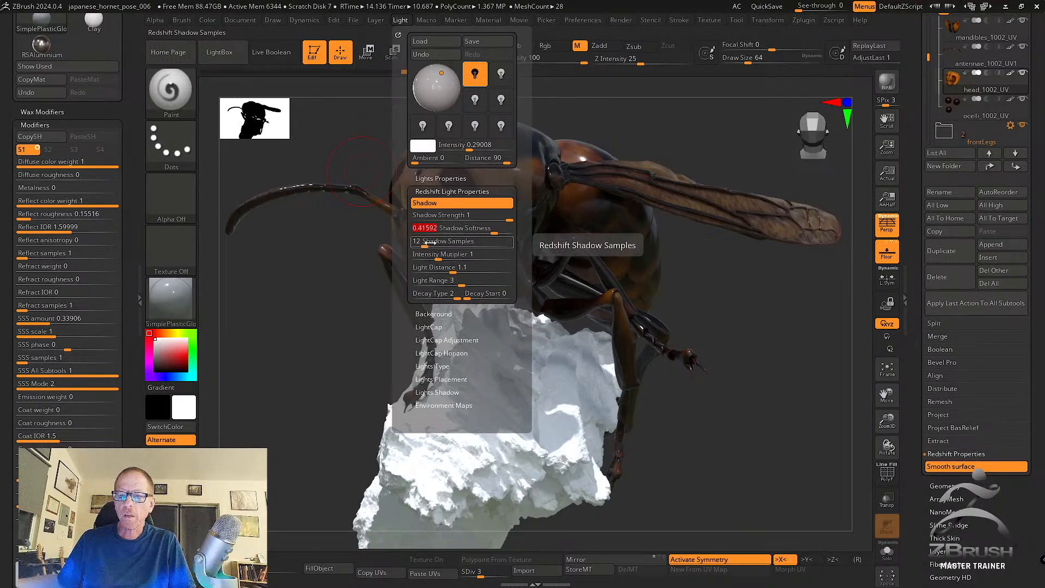
left_click_drag(454, 267, 460, 267)
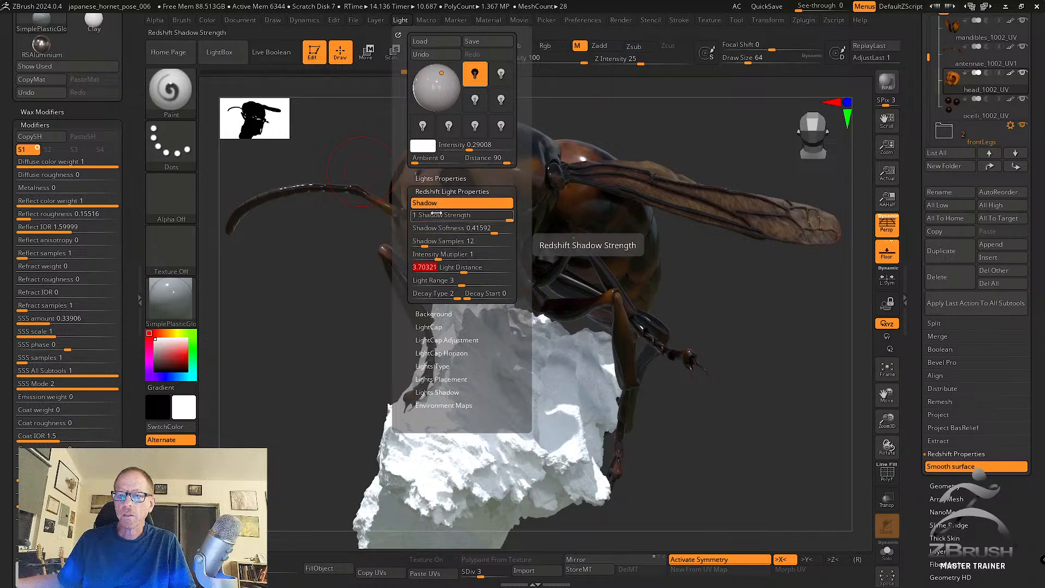
left_click_drag(470, 150, 467, 150)
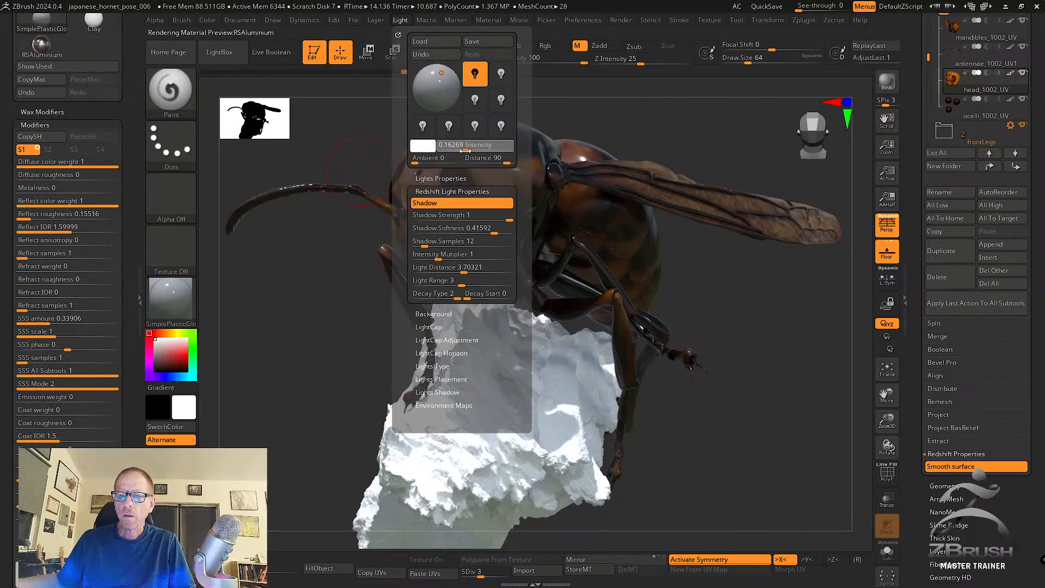
Turn on the panoramic garden background image in the light settings.
left_click(400, 20)
left_click(442, 314)
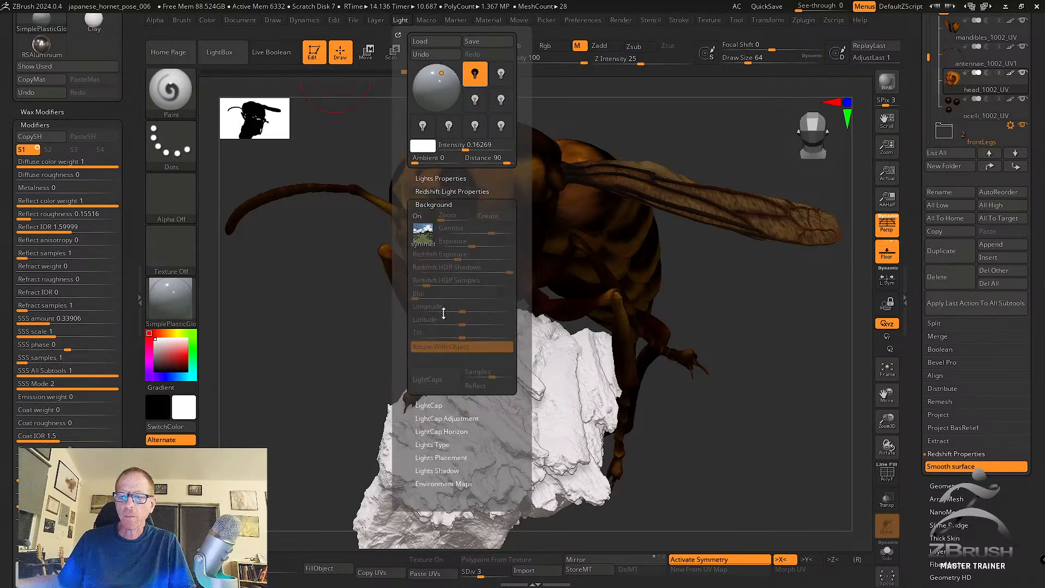
left_click(419, 217)
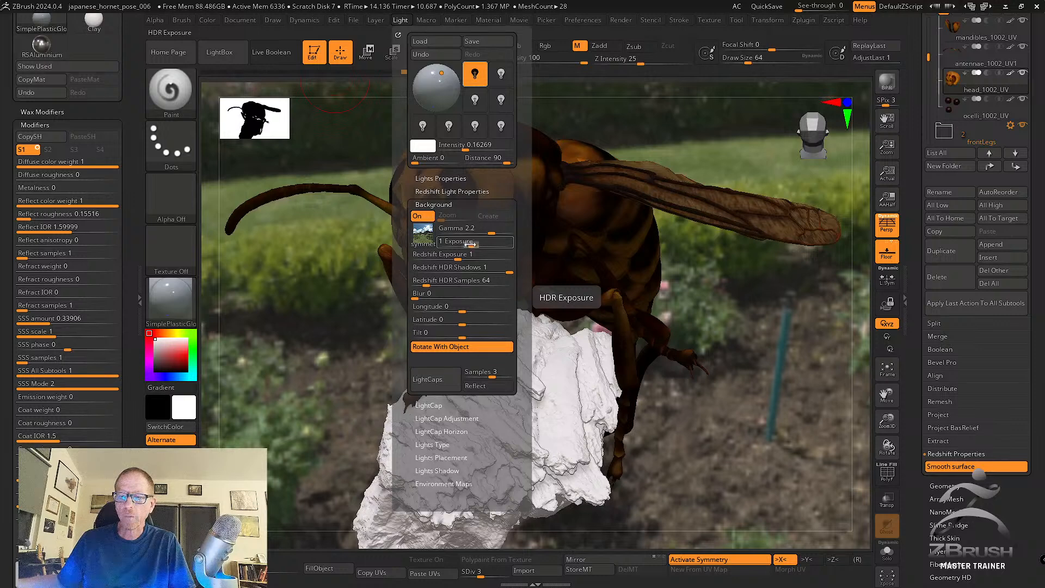
Lower the background image exposure to about 0.668, turn the background image off and render the hornet.
left_click_drag(471, 244, 468, 244)
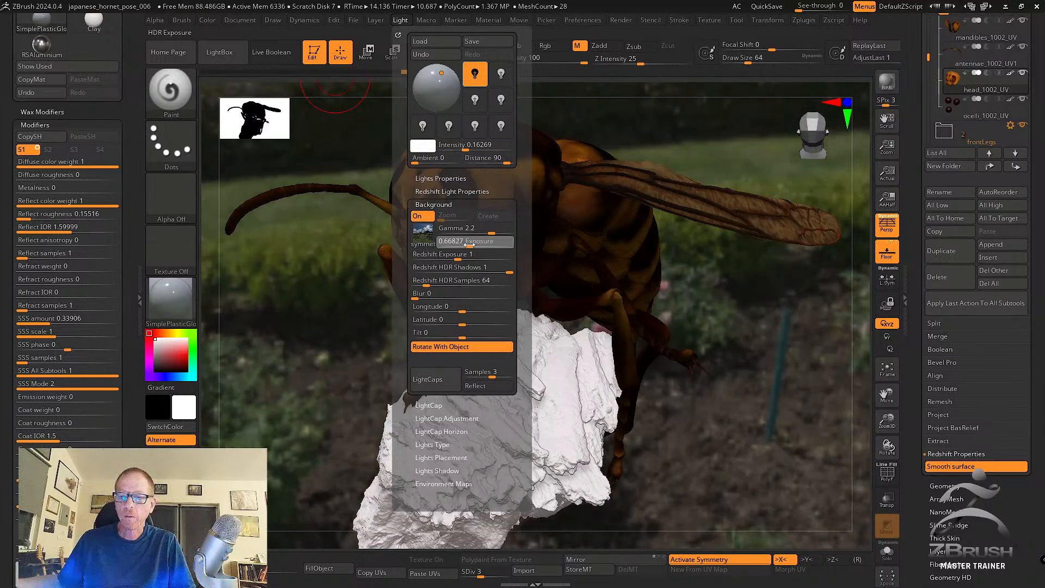
left_click(418, 216)
left_click(887, 81)
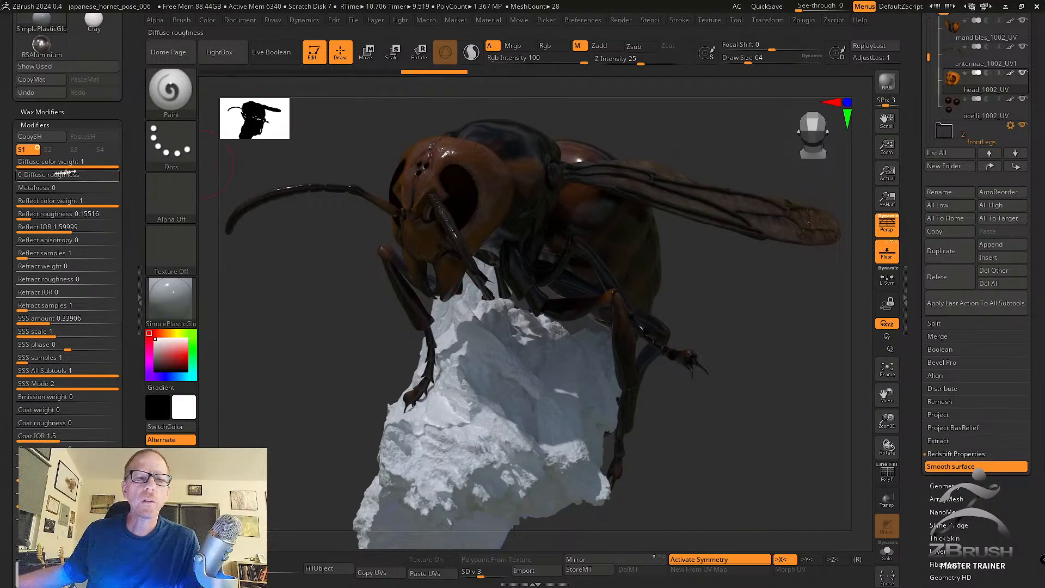
Set the material's reflect roughness to about 0.264.
left_click(43, 214)
left_click_drag(34, 217, 42, 216)
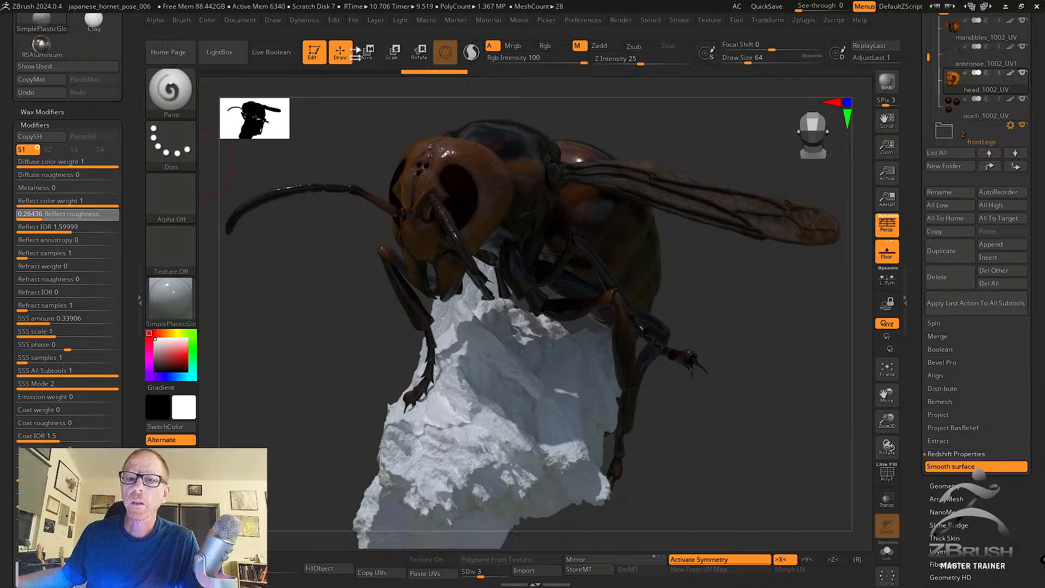
Turn the garden background image back on and set its exposure to 1.2.
left_click(397, 21)
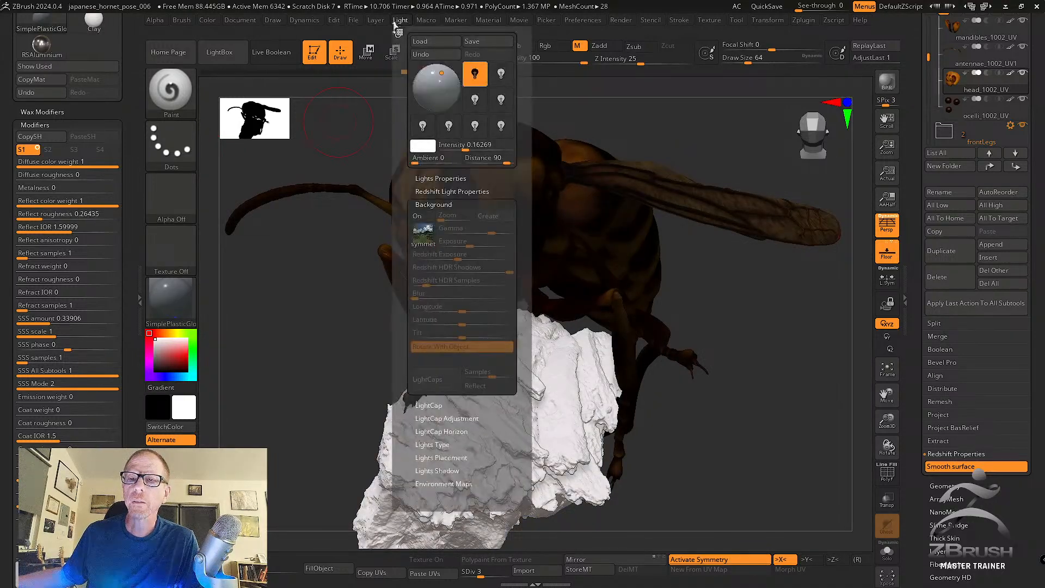
left_click(417, 216)
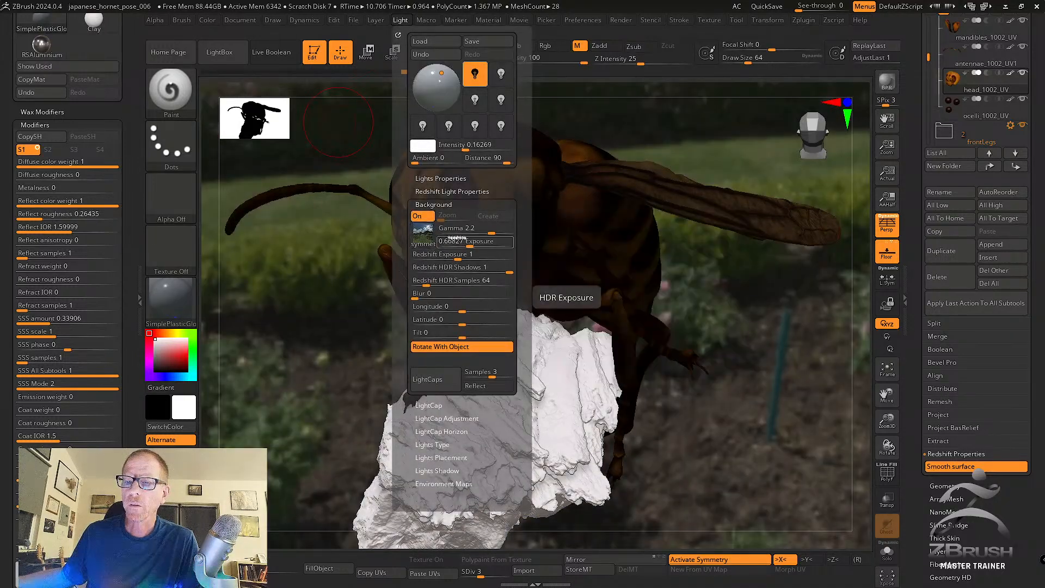
left_click(473, 245)
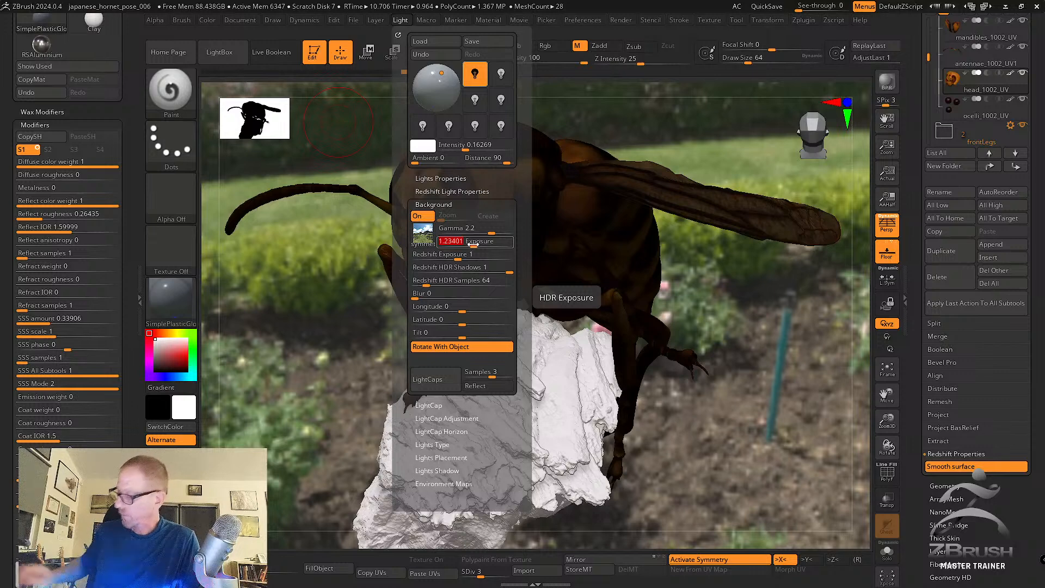
type("1.2")
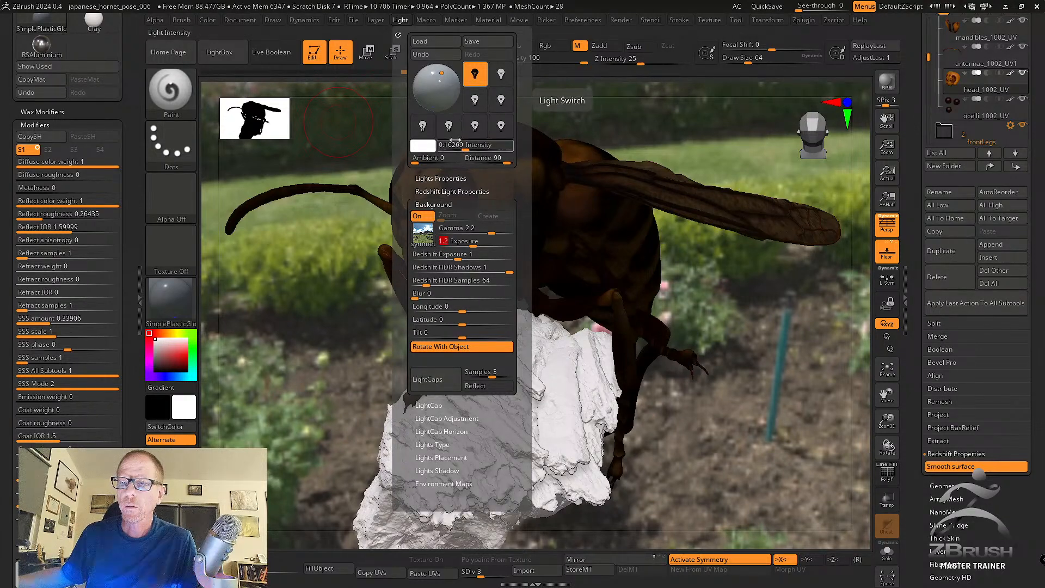
Set the light's Redshift intensity multiplier to about 0.567 and light distance to about 5.67, and render the hornet.
left_click(475, 78)
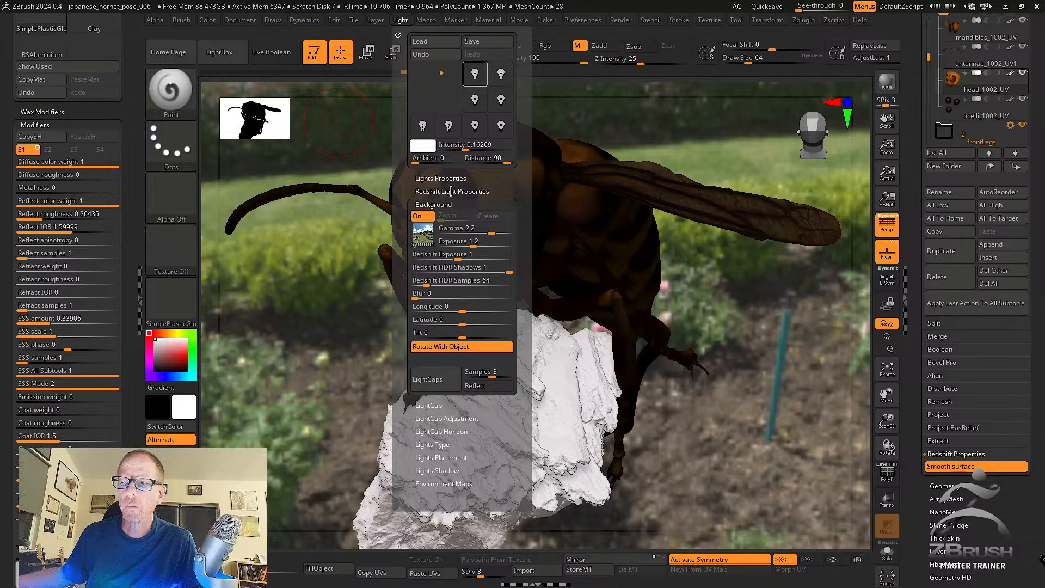
left_click(451, 191)
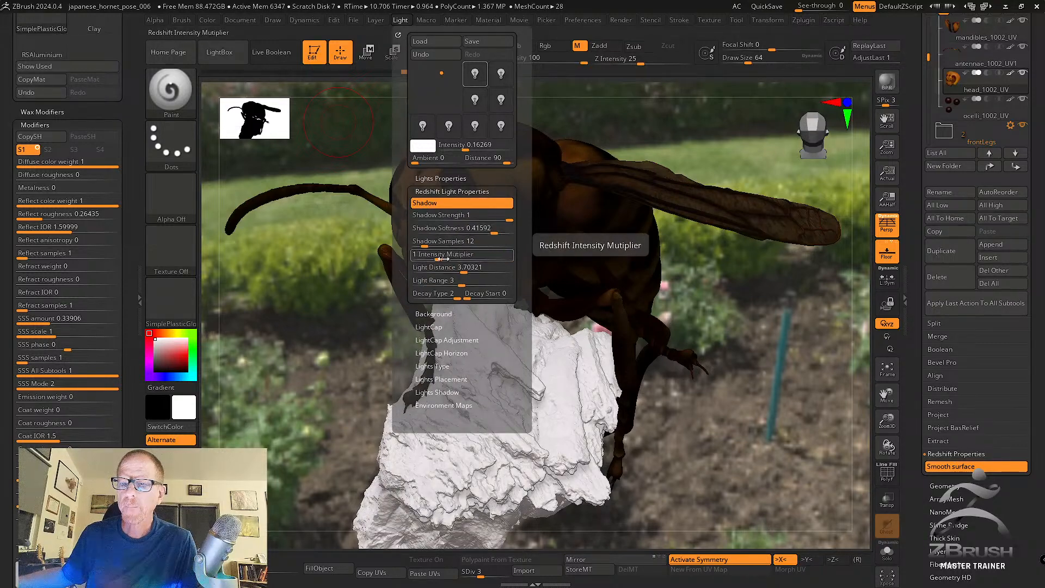
left_click_drag(440, 258, 467, 271)
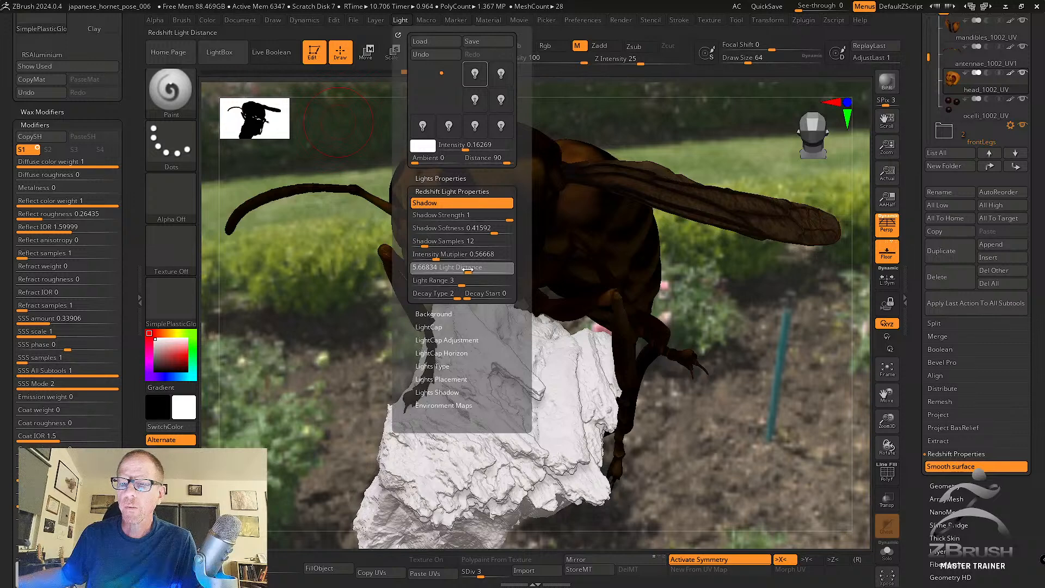
left_click(401, 20)
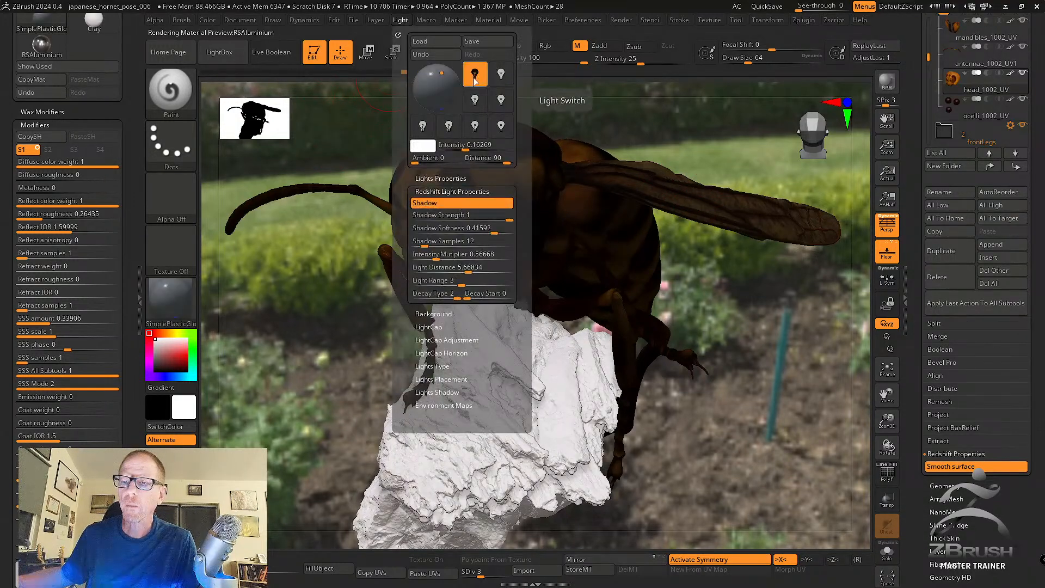
left_click(887, 81)
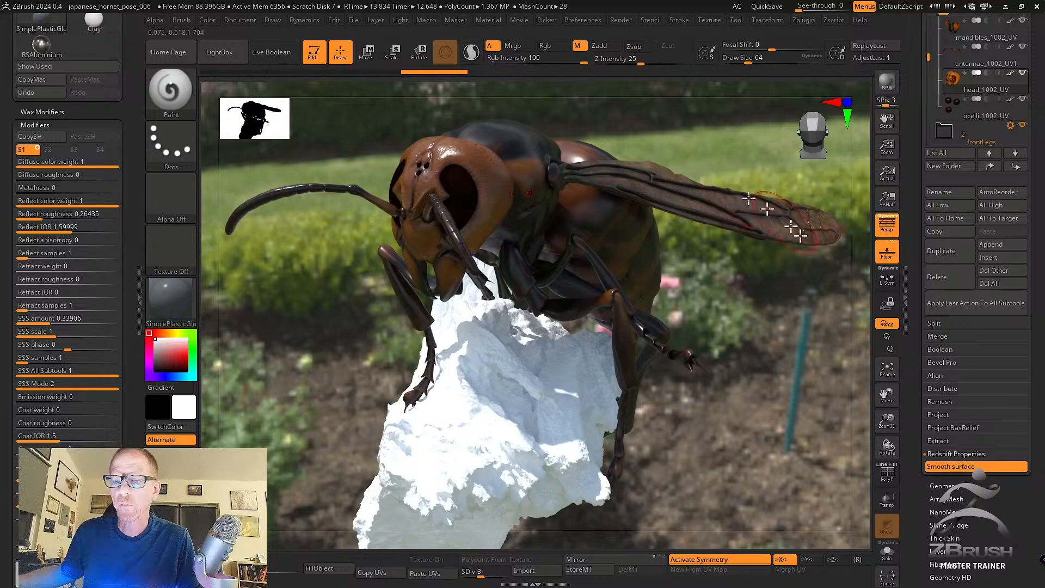
Enable Redshift depth of field, set the focus depth on the hornet's head, and render it from a raised front view.
left_click_drag(756, 389, 811, 407)
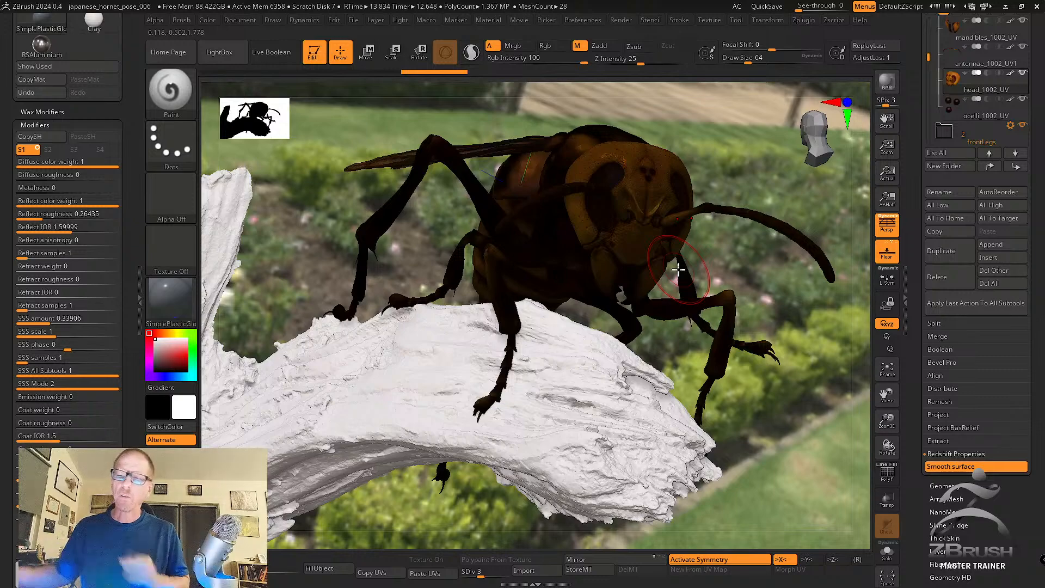
mouse_move(824, 340)
left_mouse_down()
mouse_move(800, 362)
mouse_move(812, 397)
mouse_move(795, 401)
mouse_move(793, 387)
mouse_move(787, 414)
mouse_move(795, 409)
mouse_move(778, 397)
mouse_move(786, 400)
left_mouse_up()
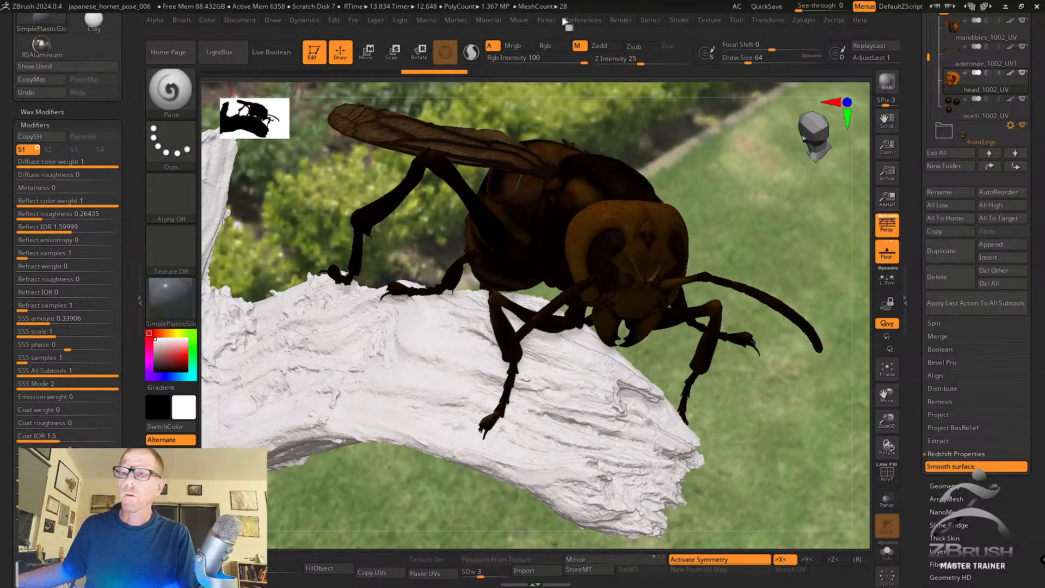
left_click(621, 19)
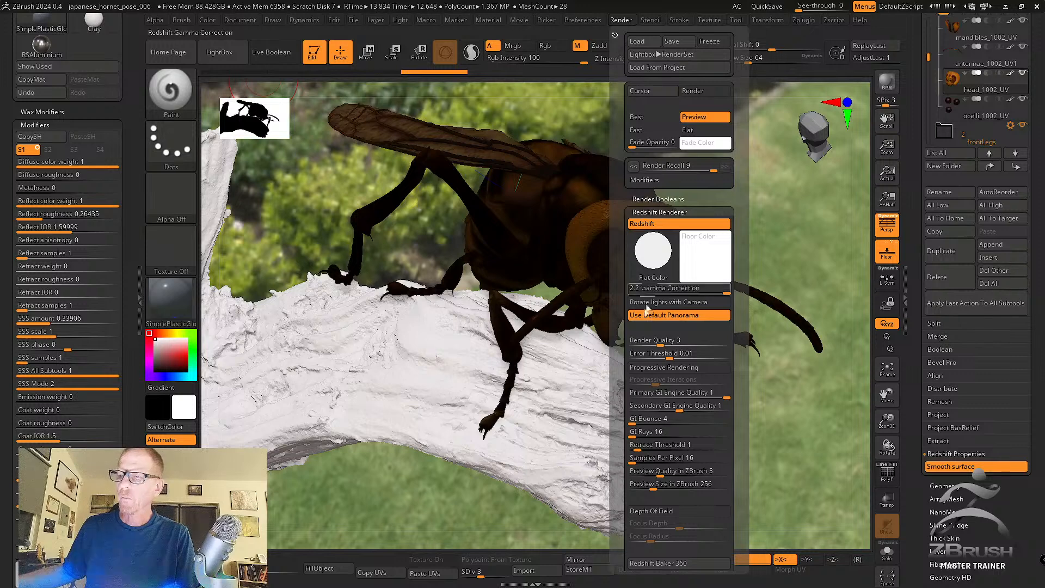
scroll(619, 388, "down", 5)
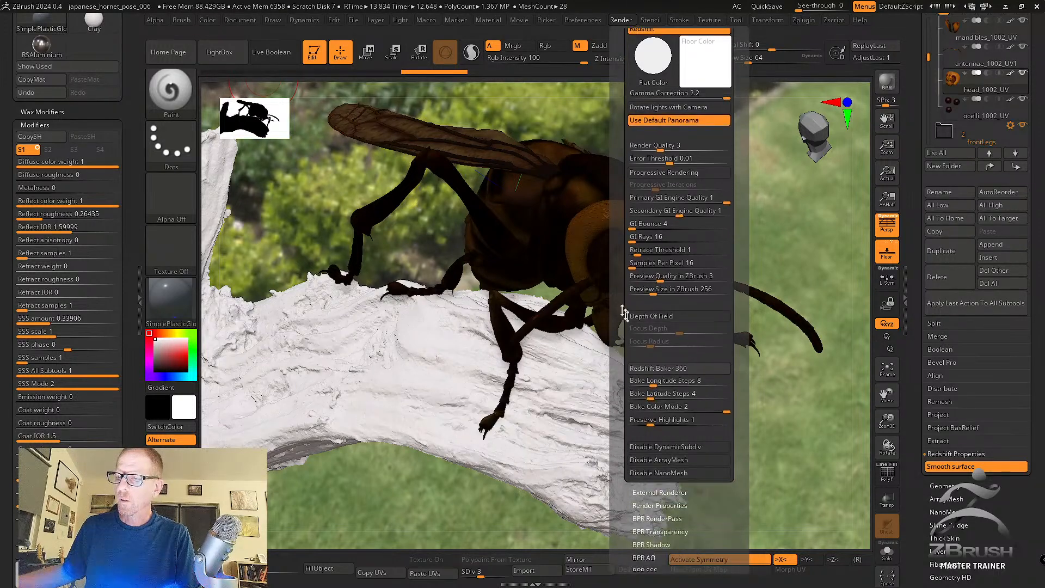
left_click(662, 320)
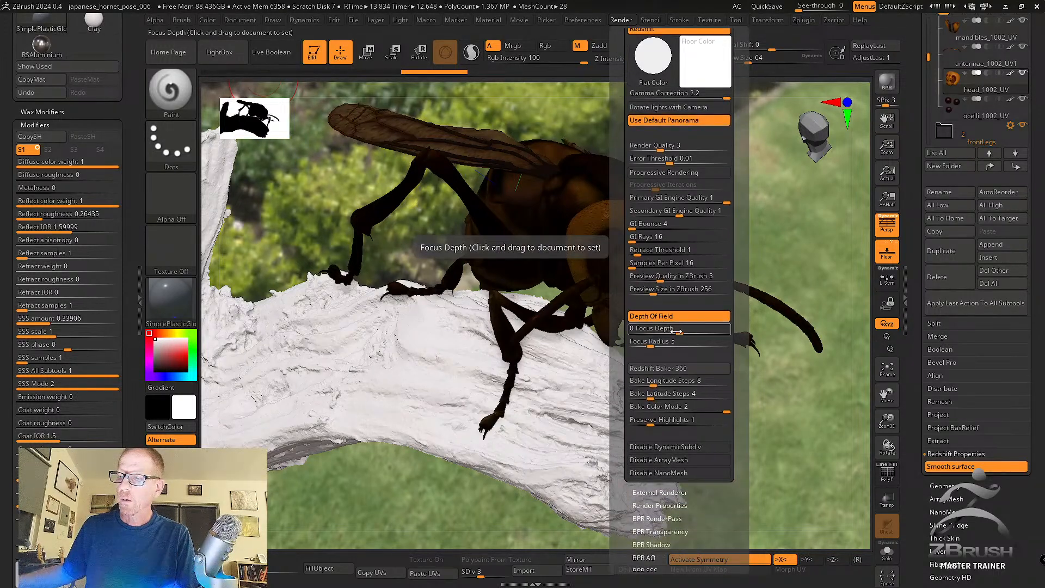
left_click_drag(675, 331, 615, 250)
left_click(886, 82)
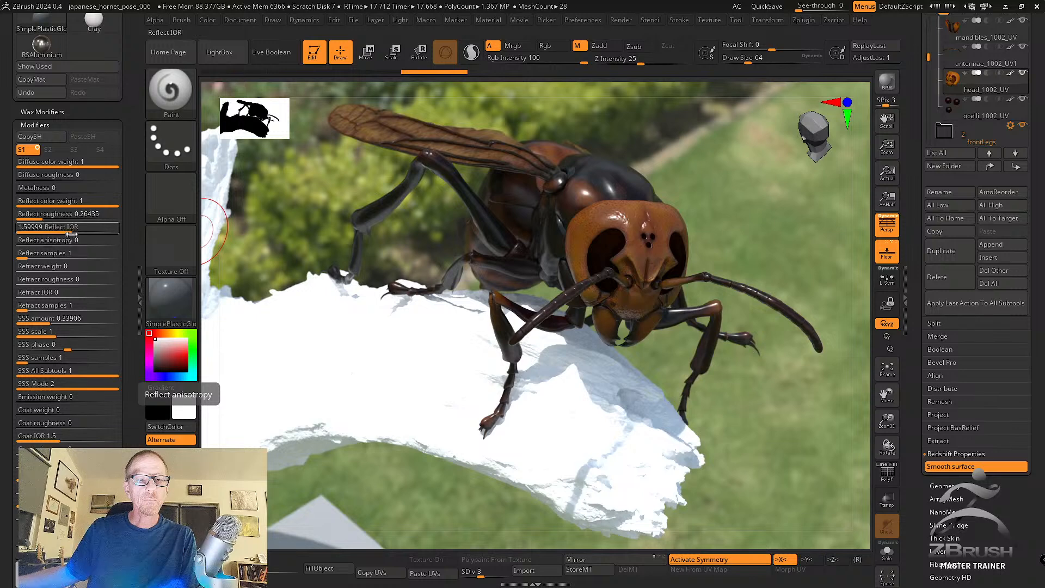
Set the material's diffuse roughness to about 0.213 and its SSS scale to about 17.65.
left_click(23, 176)
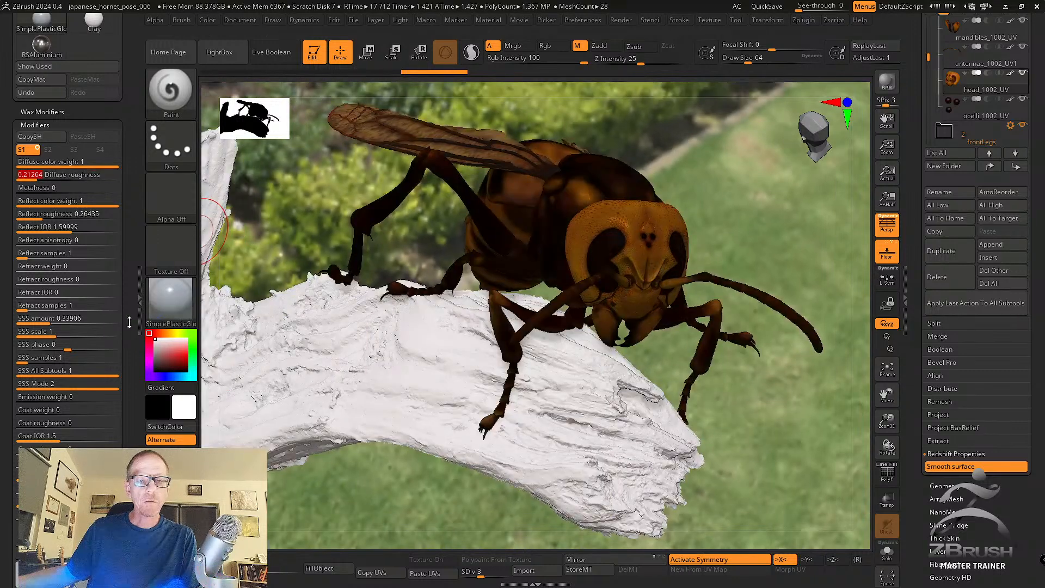
left_click_drag(130, 322, 133, 289)
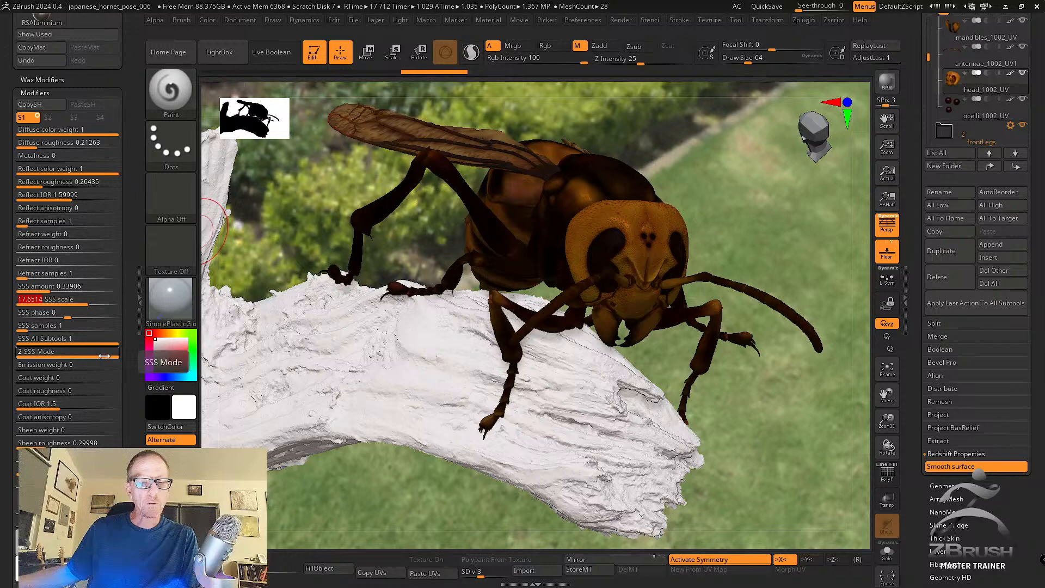
Change the material's base colour to white and render the hornet again.
scroll(128, 391, "down", 2)
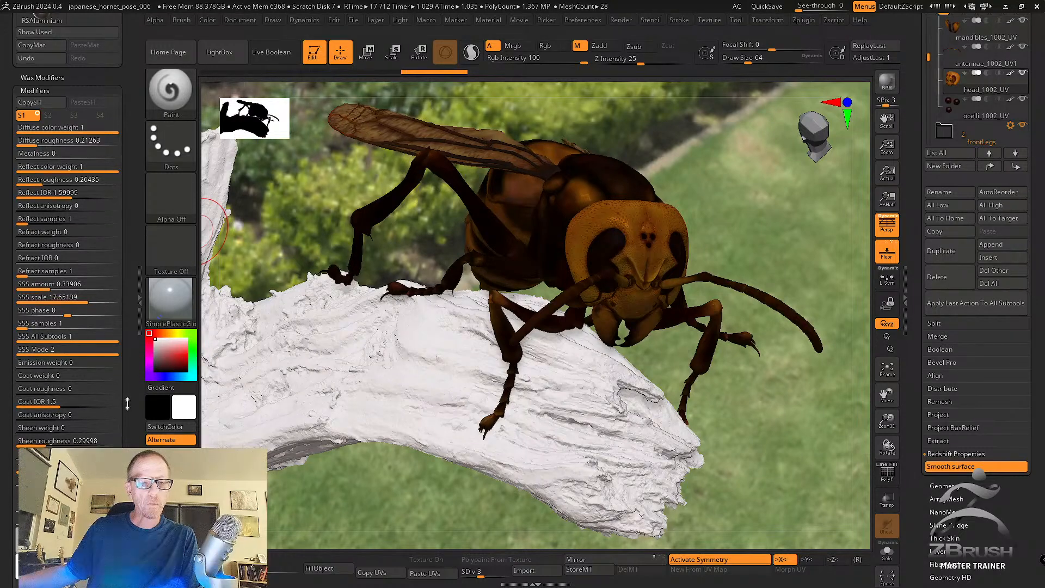
scroll(128, 391, "down", 5)
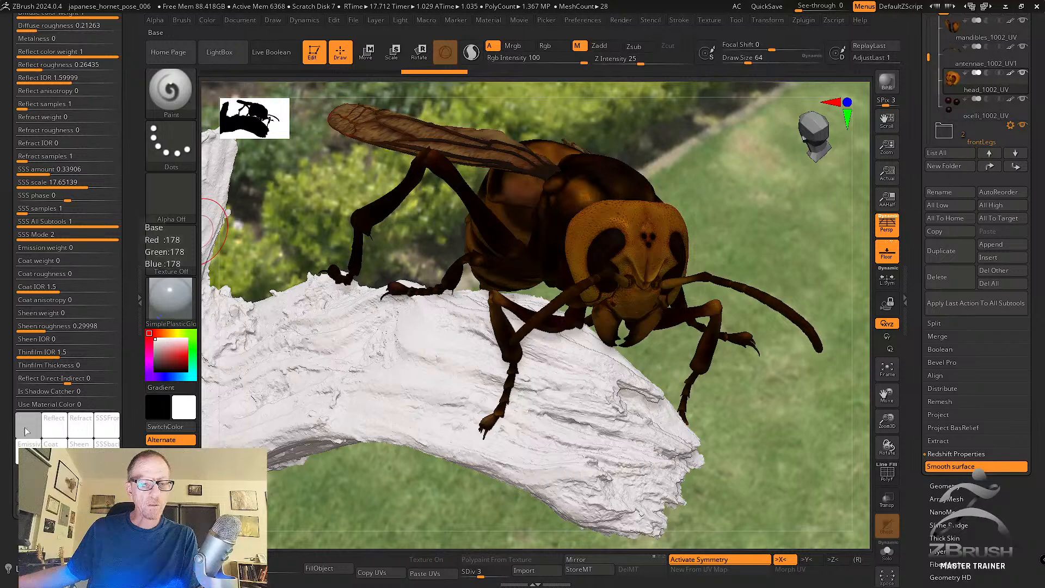
left_click(26, 431)
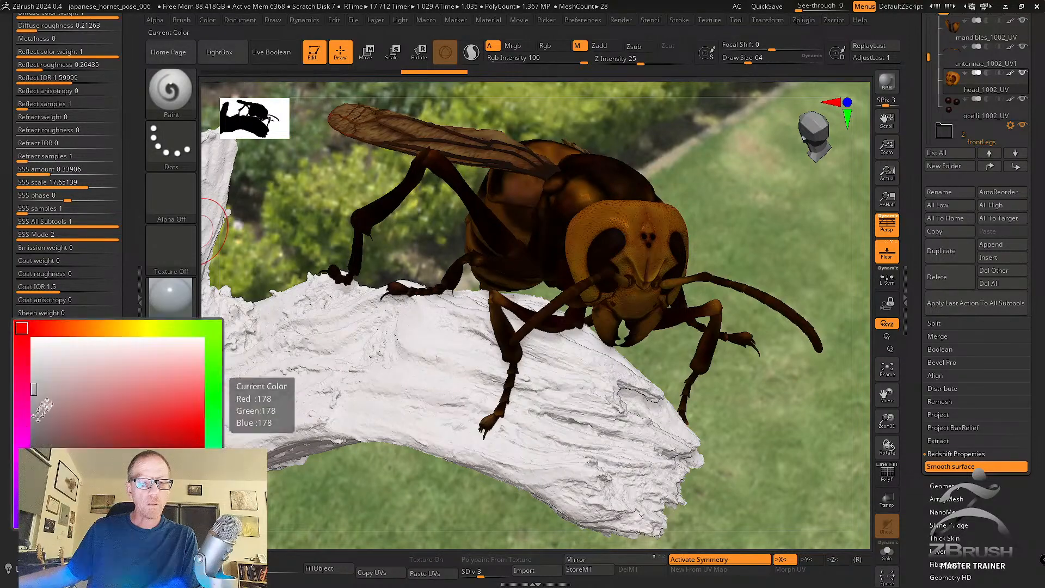
left_click(28, 330)
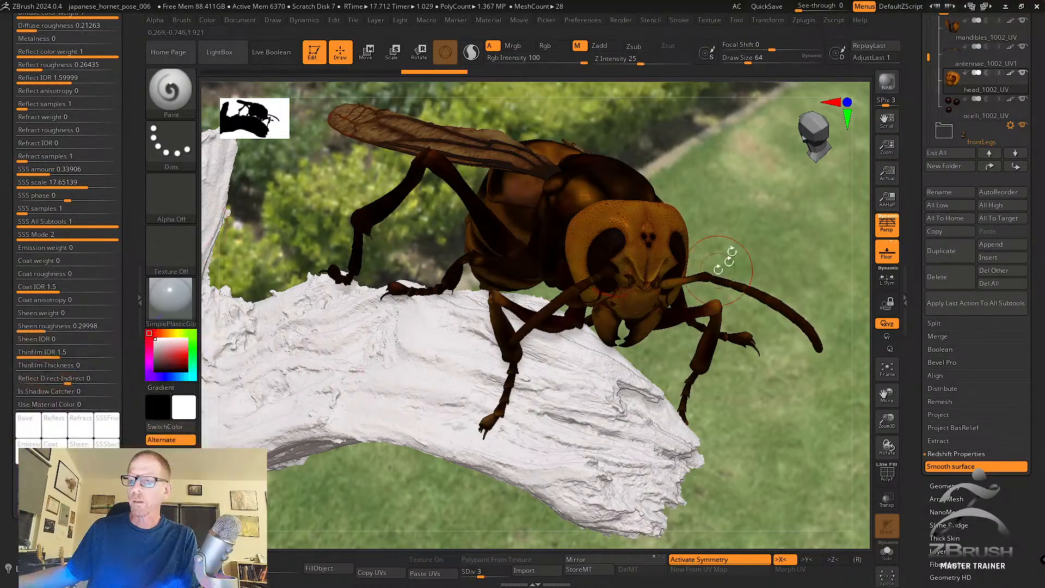
left_click(887, 82)
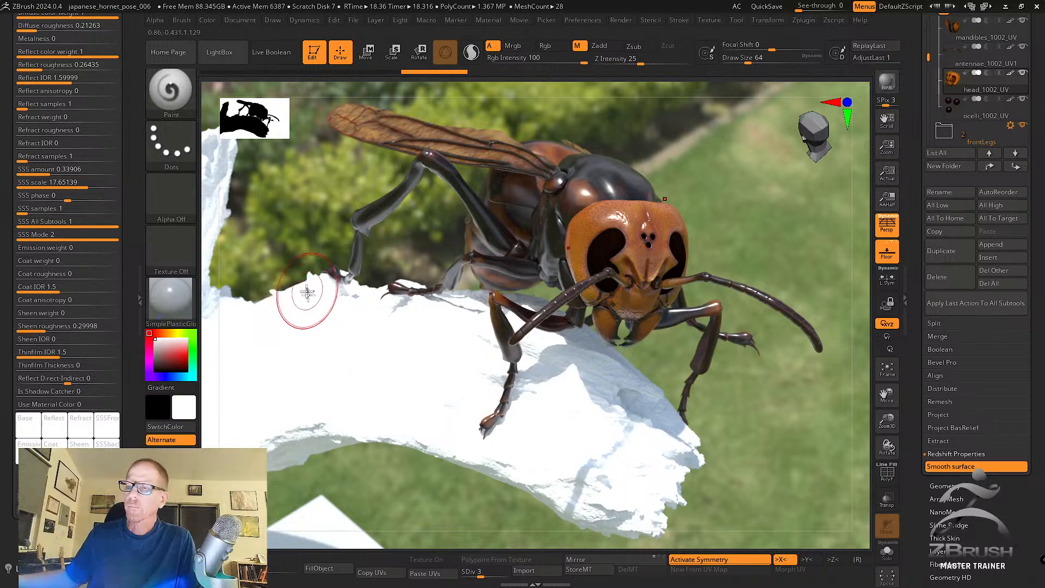
Set the material's reflect color weight to about 0.58 and its reflect roughness to 0.5.
left_click_drag(130, 156, 135, 222)
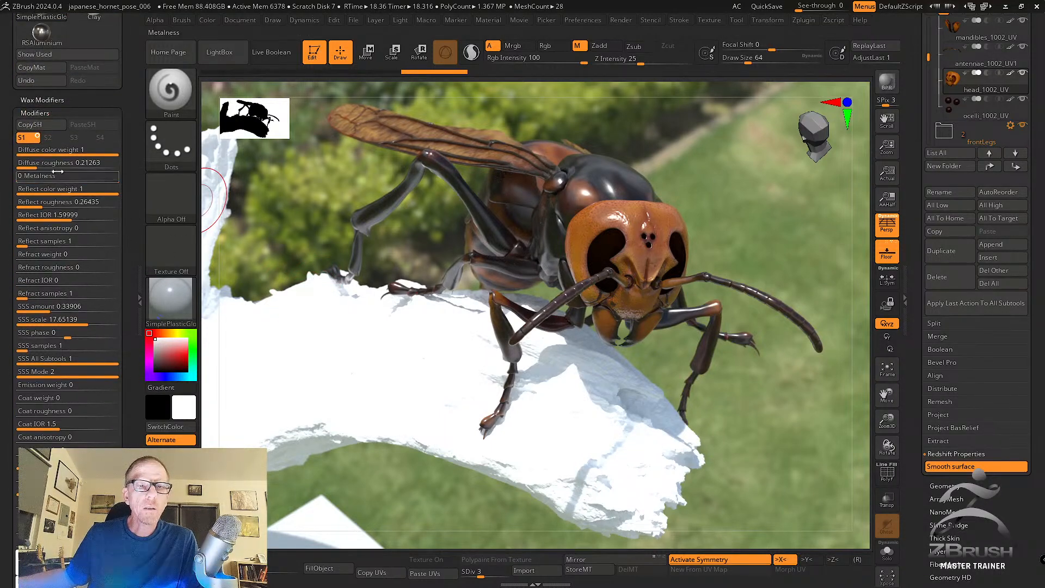
left_click(102, 191)
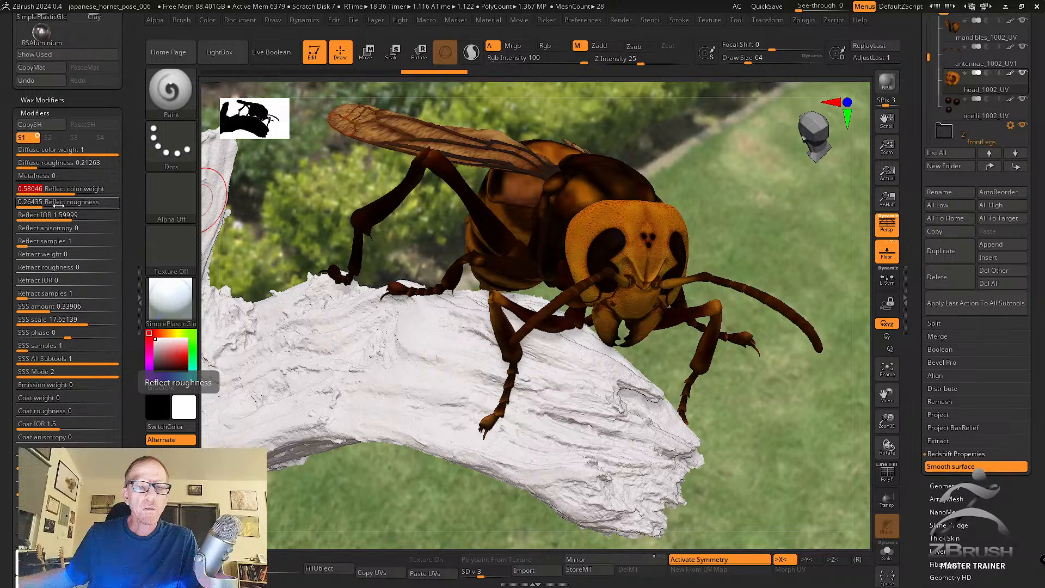
left_click_drag(59, 205, 67, 206)
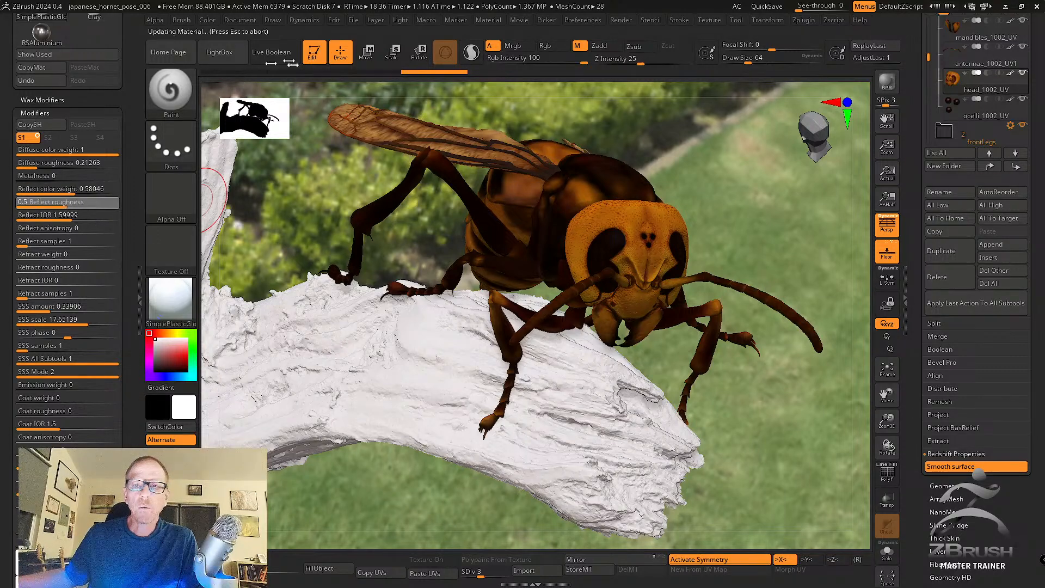
Save the project as the next numbered version, japanese_hornet_pose_007.
left_click(353, 20)
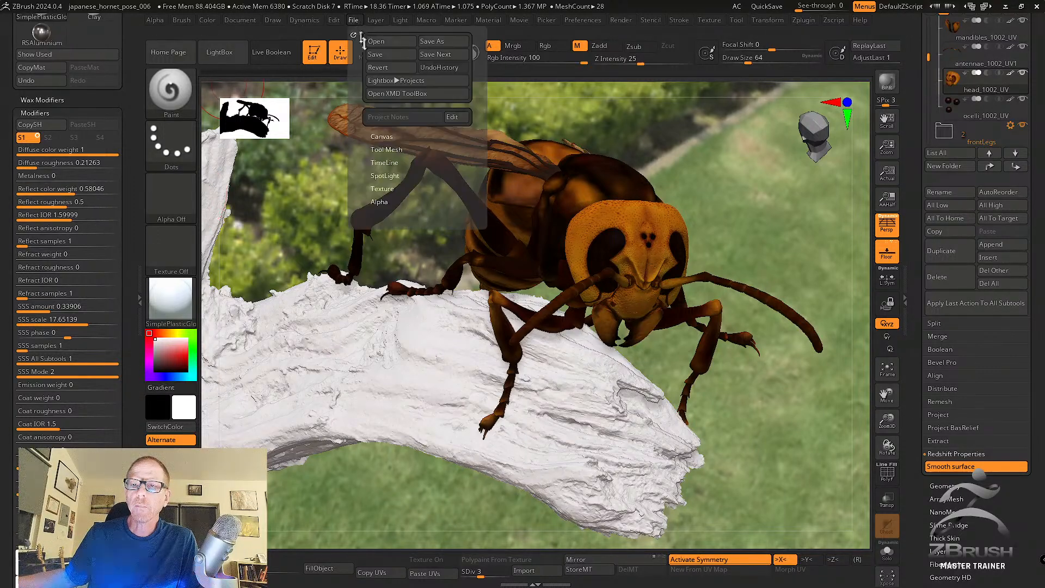
left_click(436, 55)
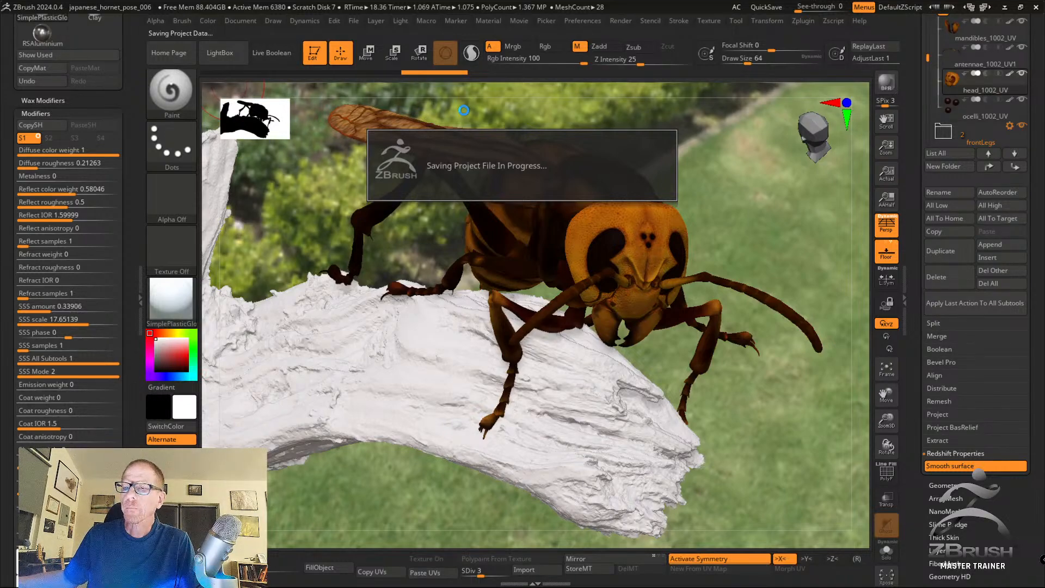
Refocus the depth of field on the hornet's thorax, set the focus radius to 14 and render it from above.
left_click_drag(766, 196, 649, 168)
left_click(619, 20)
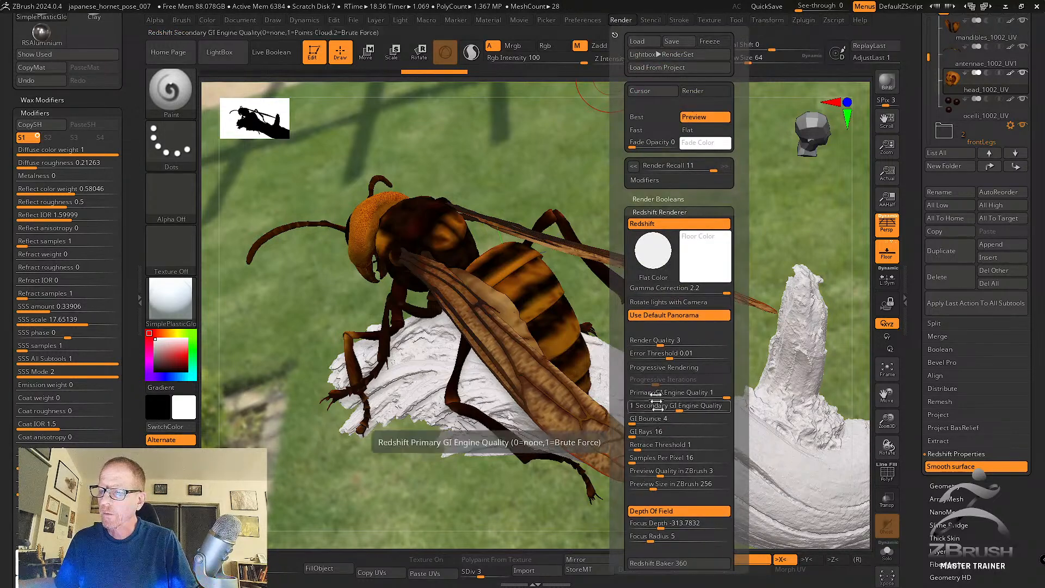
left_click_drag(617, 482, 408, 216)
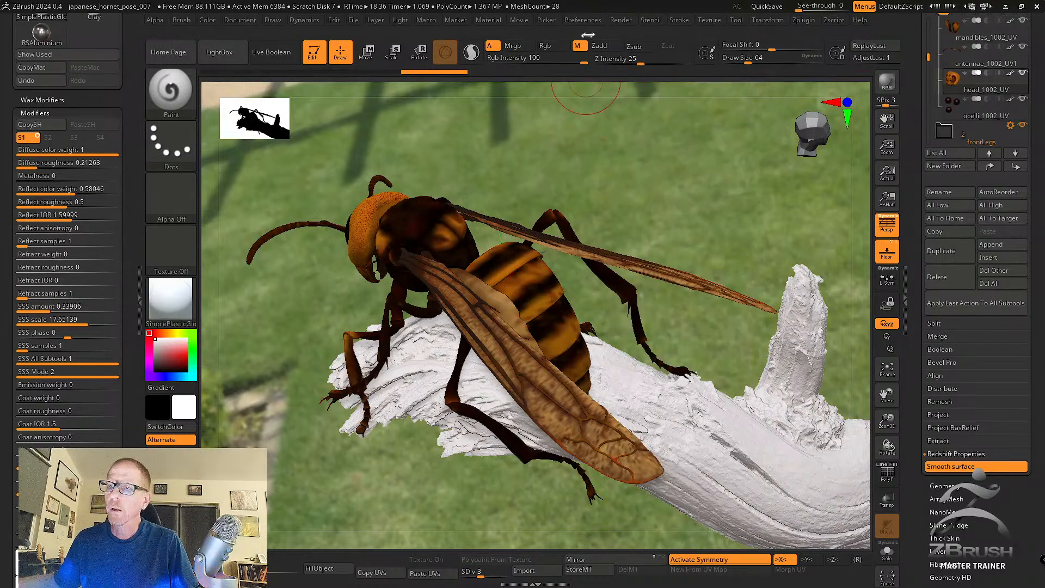
left_click(621, 21)
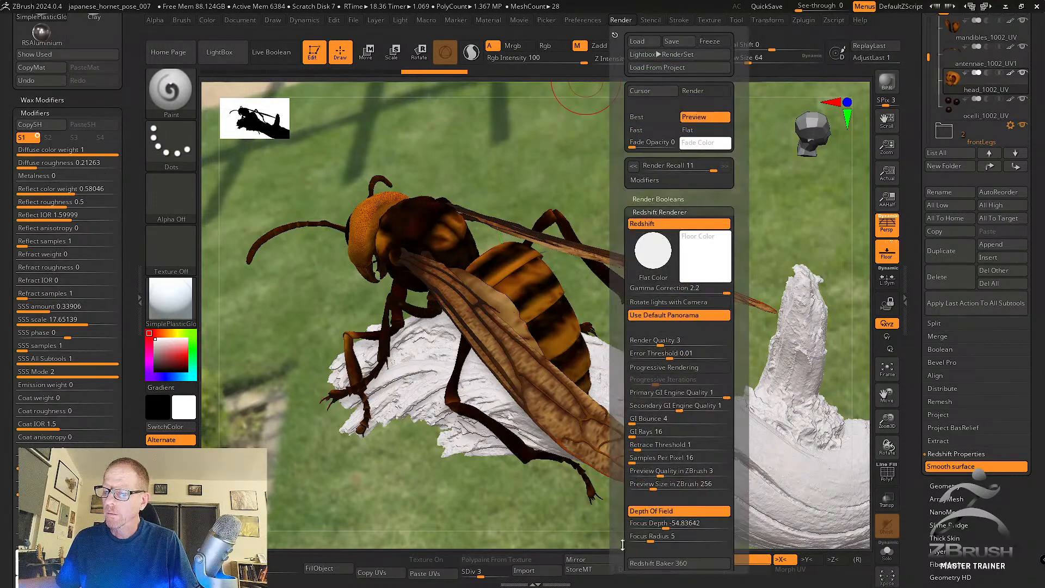
left_click_drag(653, 540, 662, 541)
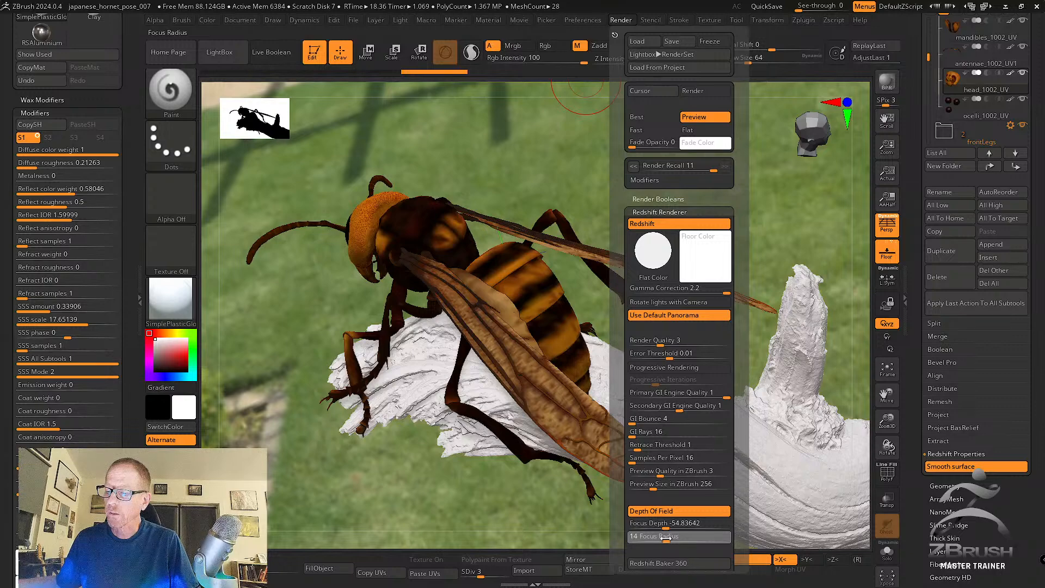
left_click(887, 82)
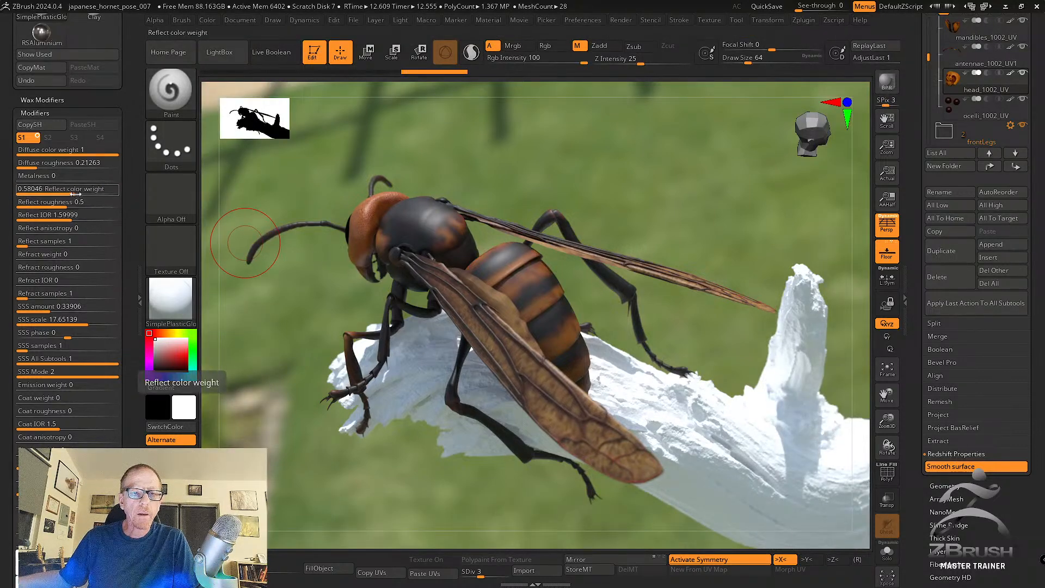
Set the reflect color weight to about 0.39, coat weight to about 0.22 and coat roughness to about 0.3, and render the hornet.
left_click_drag(76, 192, 68, 191)
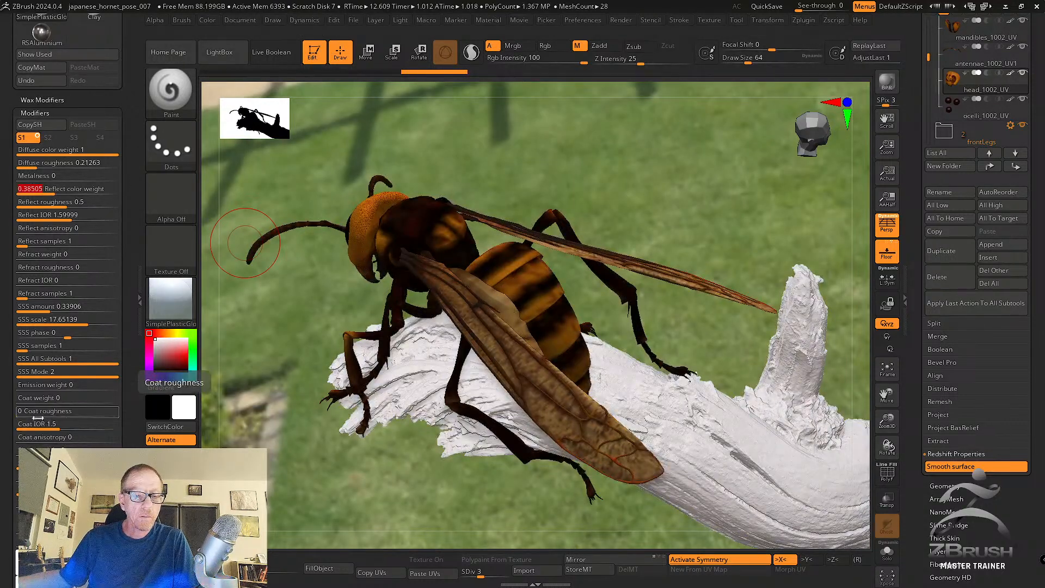
left_click_drag(25, 402, 31, 403)
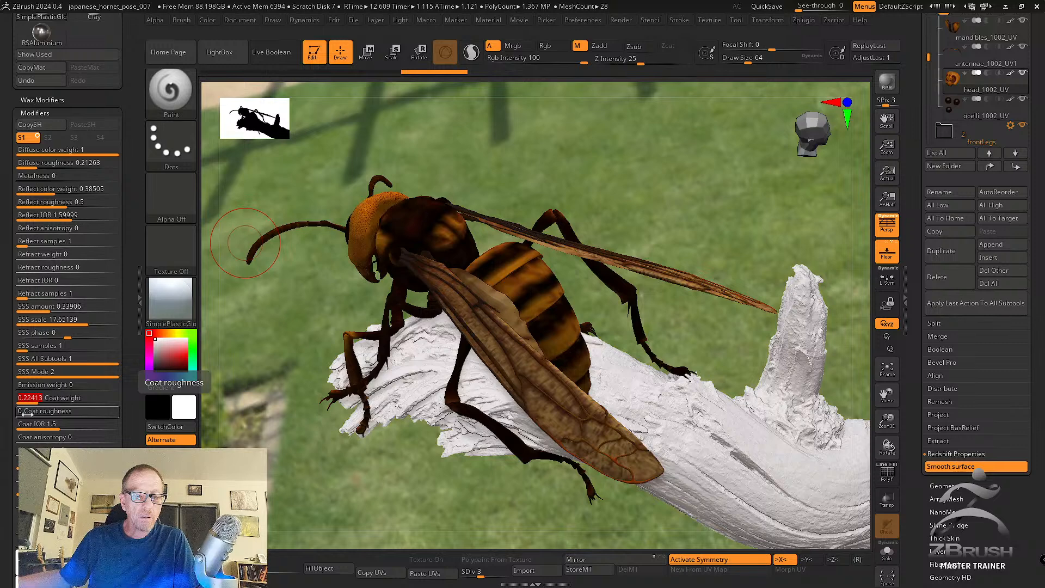
left_click_drag(26, 417, 47, 416)
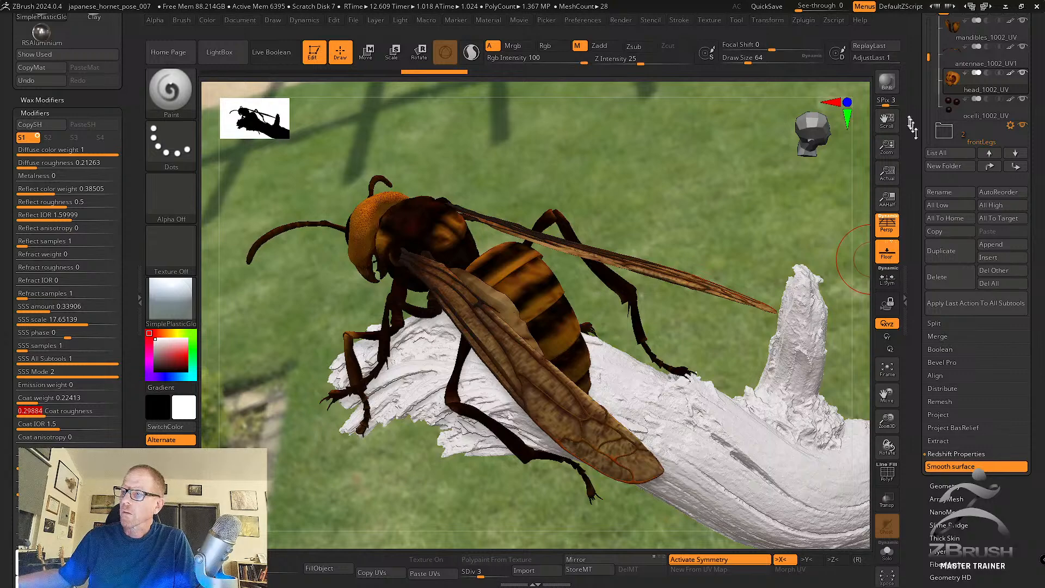
left_click(890, 89)
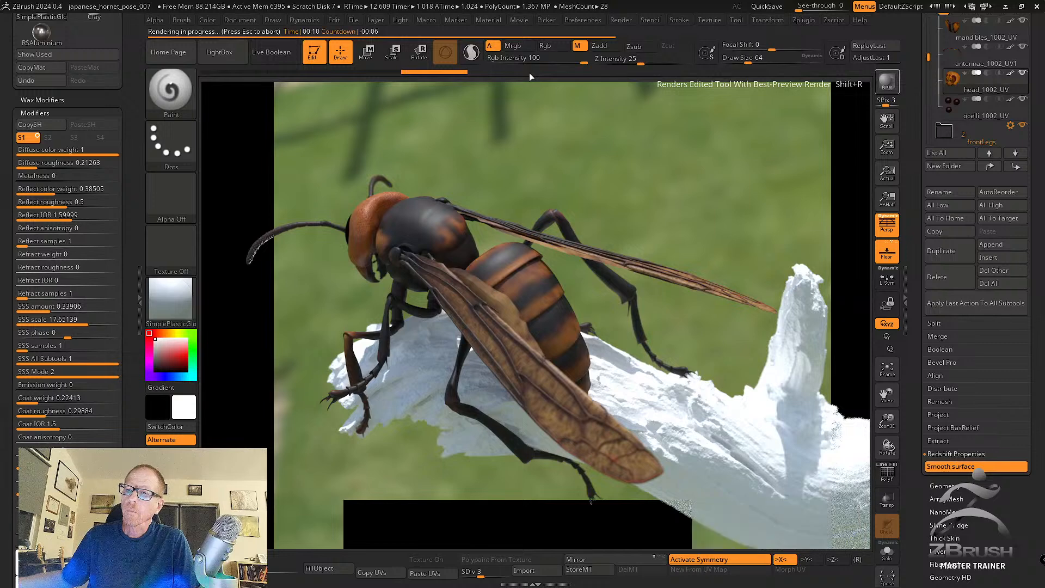
Test-render the thorax with the selective cursor render, and render the whole hornet with the coat weight raised to about 0.73.
left_click(620, 20)
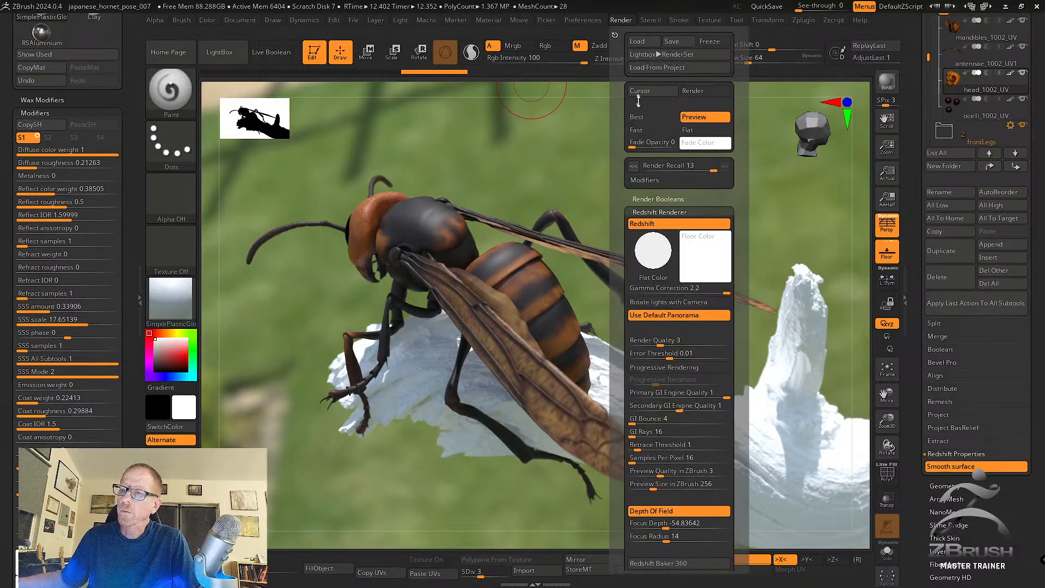
left_click(664, 97)
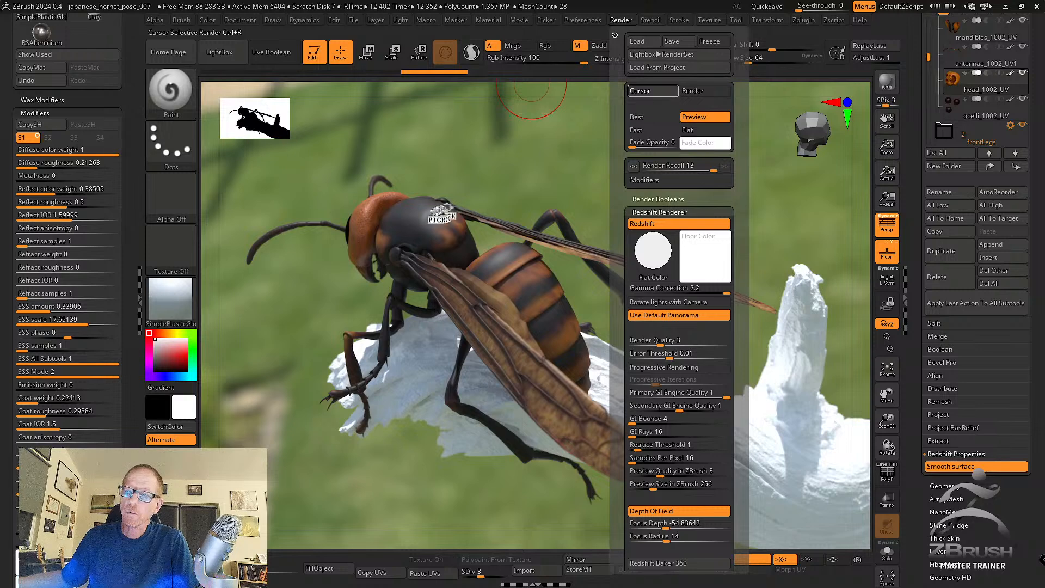
left_click(434, 223)
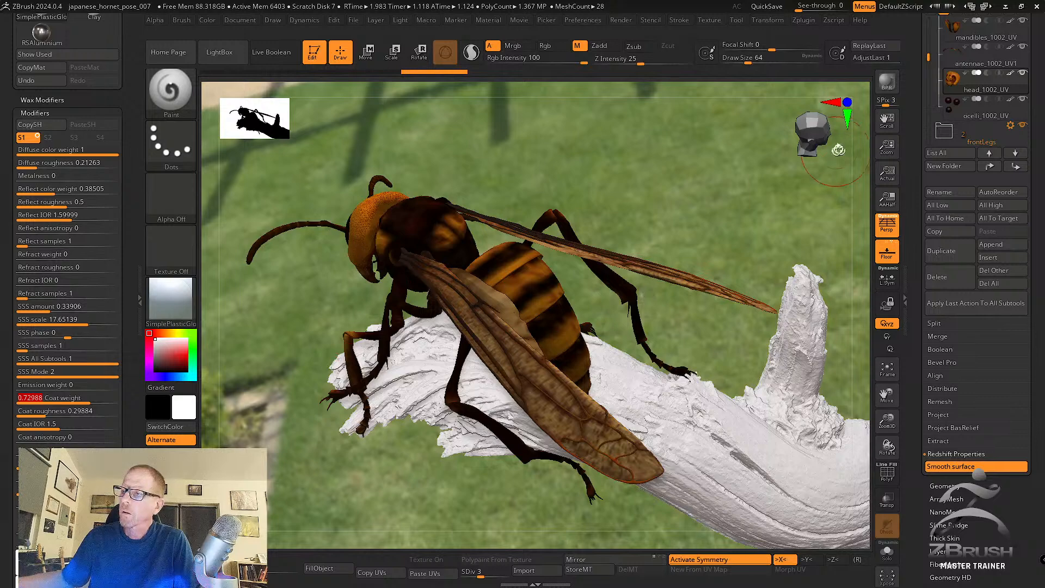
left_click(887, 82)
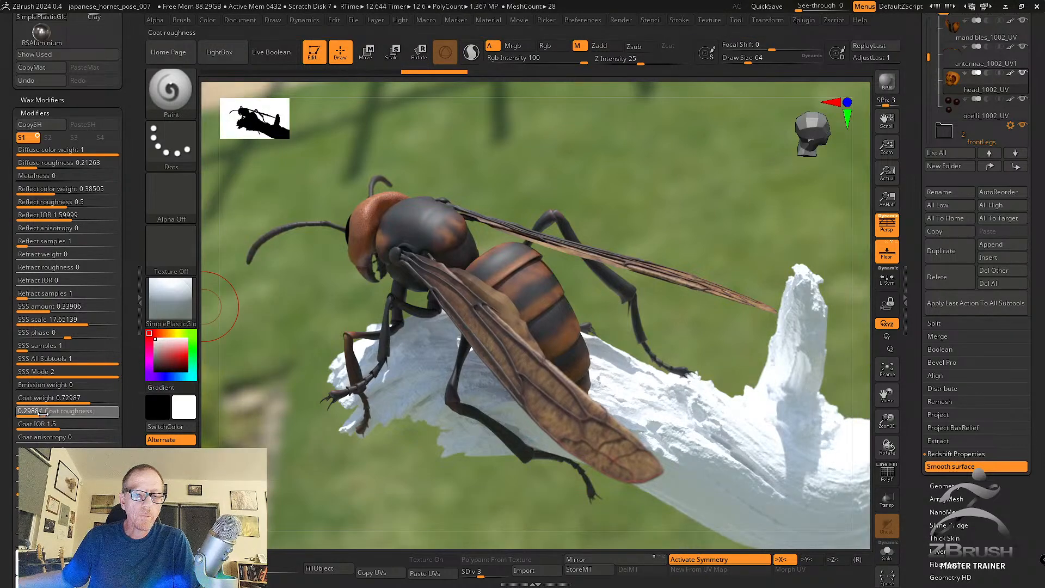
Set the coat roughness to about 0.2, coat IOR to about 1.59, coat weight to about 0.92 and reflect color weight to 0.
left_click_drag(42, 414, 38, 416)
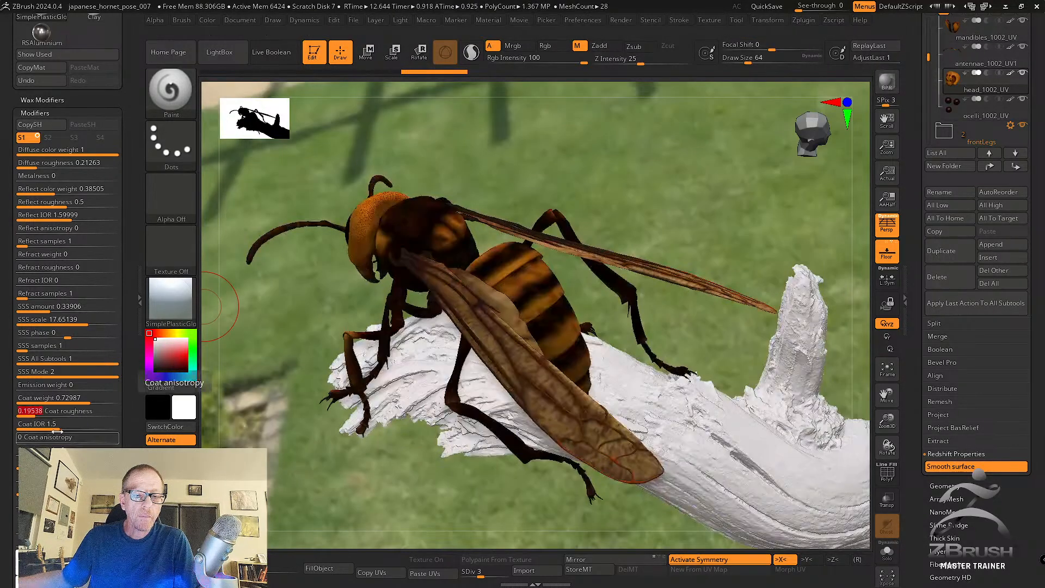
left_click_drag(65, 430, 102, 401)
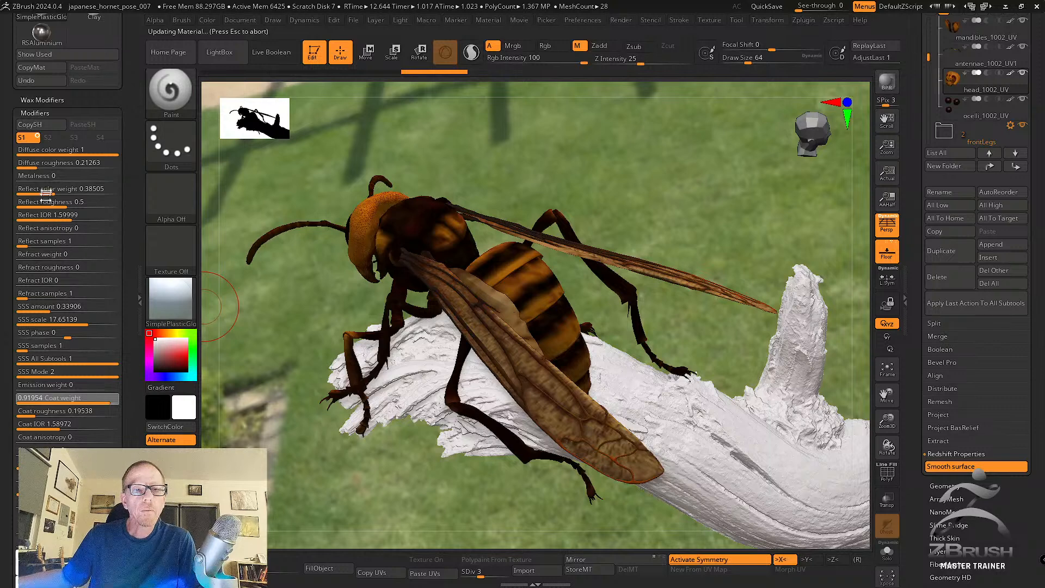
left_click_drag(65, 189, 8, 189)
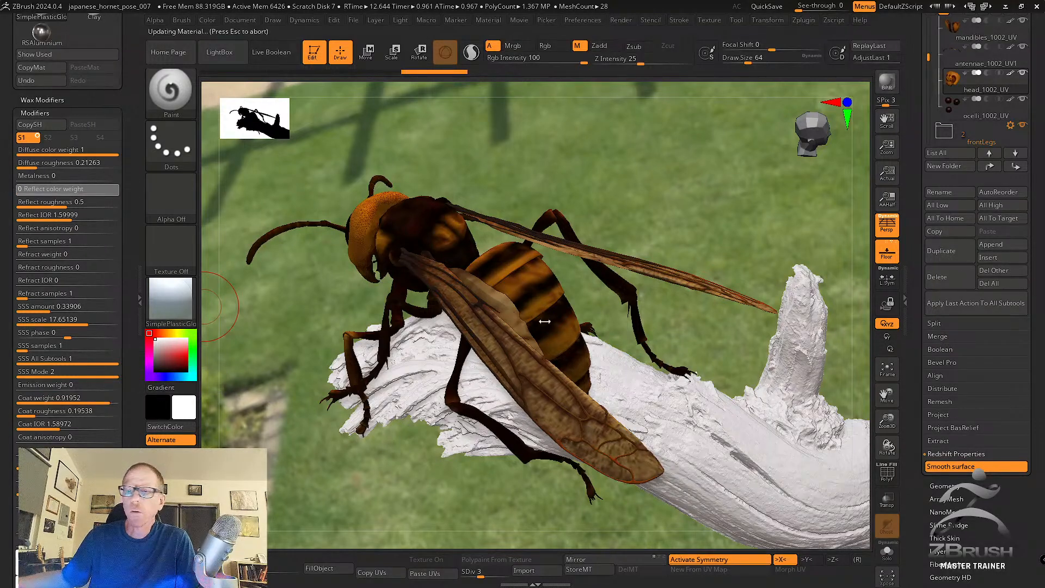
Render only the area around the hornet's head and thorax with the selective cursor render.
left_click(620, 20)
left_click(646, 93)
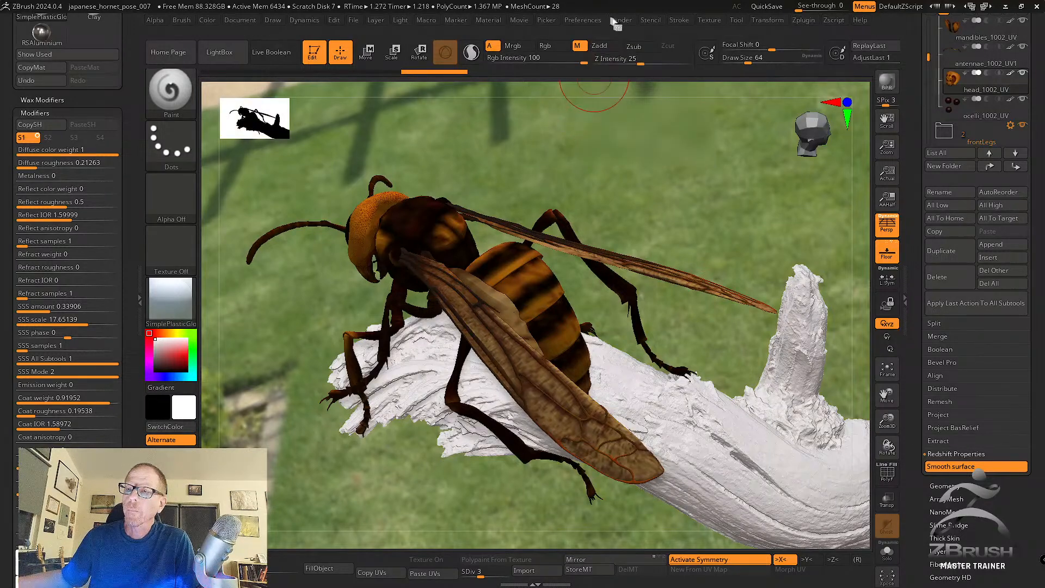
left_click(618, 21)
left_click(646, 92)
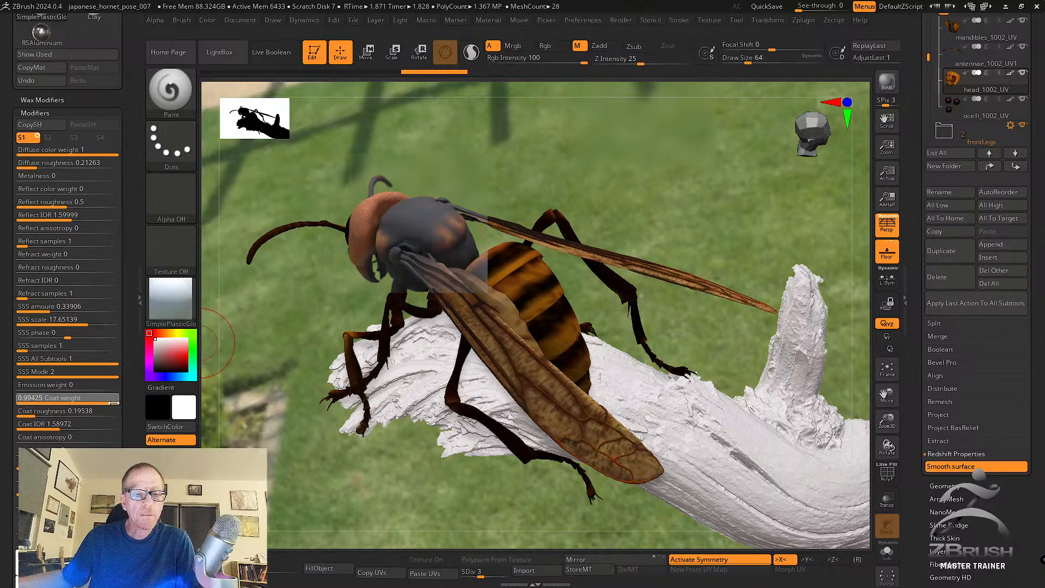
Set the coat weight to about 0.91, coat roughness to about 0.18, coat IOR to about 3.7 and diffuse color weight to about 0.59.
left_click_drag(115, 403, 111, 404)
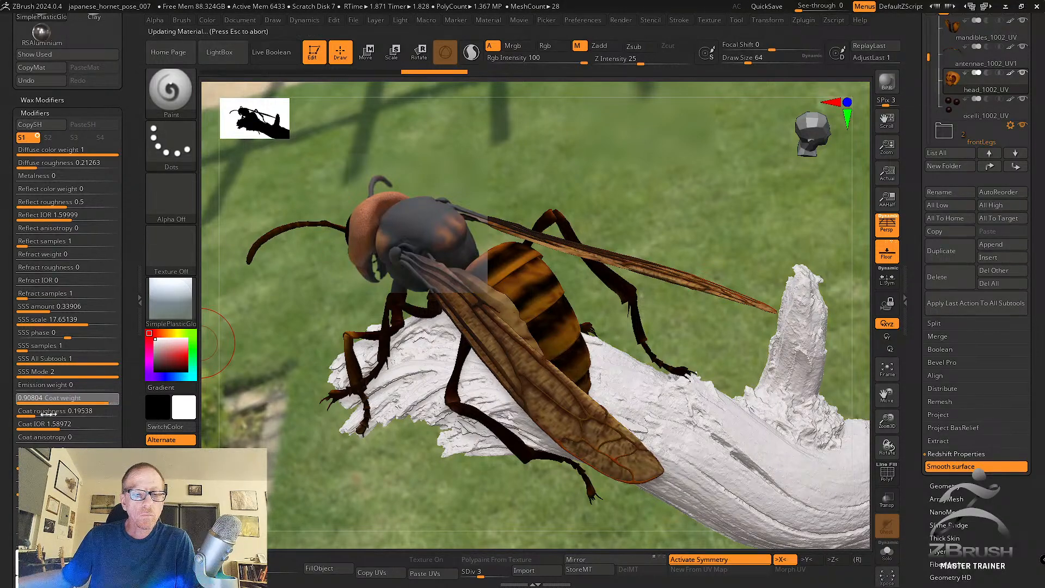
left_click_drag(34, 414, 71, 429)
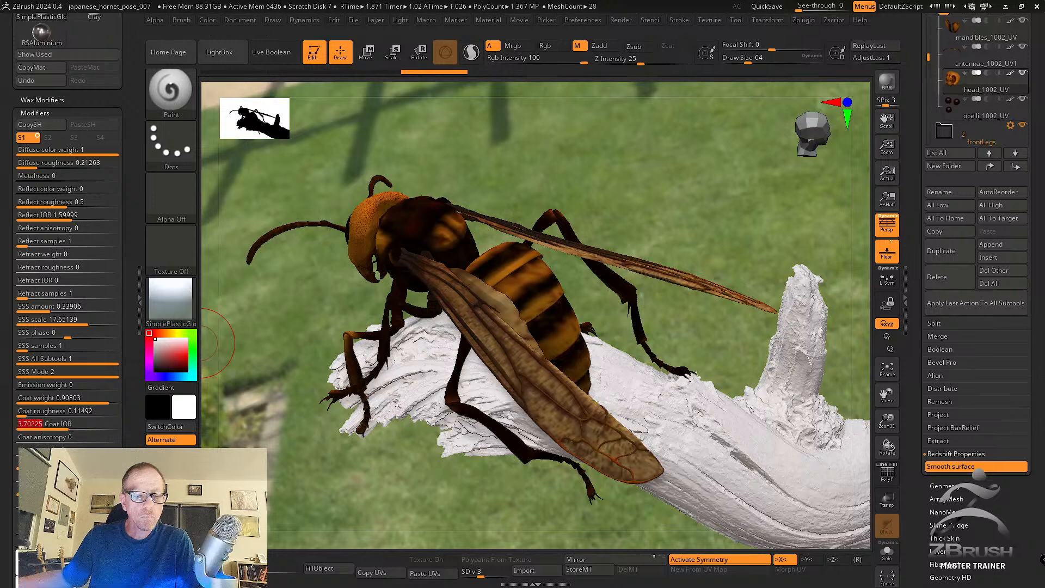
scroll(41, 443, "down", 4)
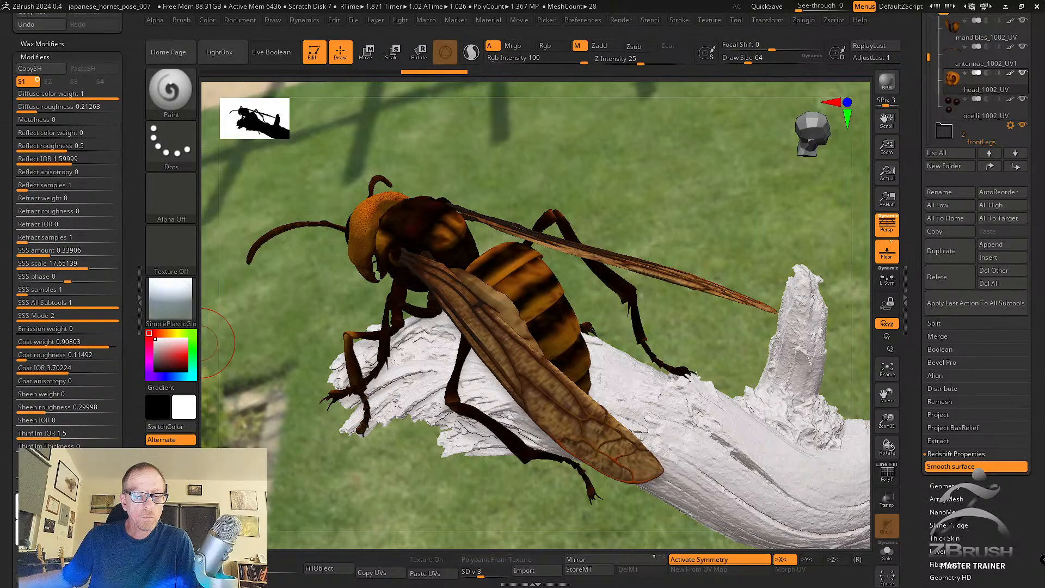
scroll(67, 365, "up", 2)
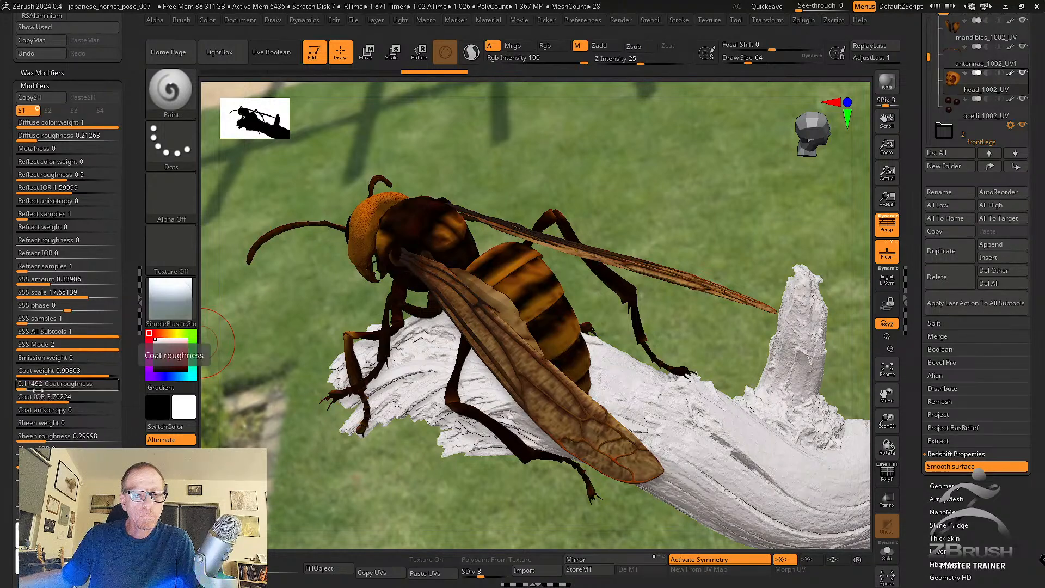
left_click_drag(27, 389, 35, 389)
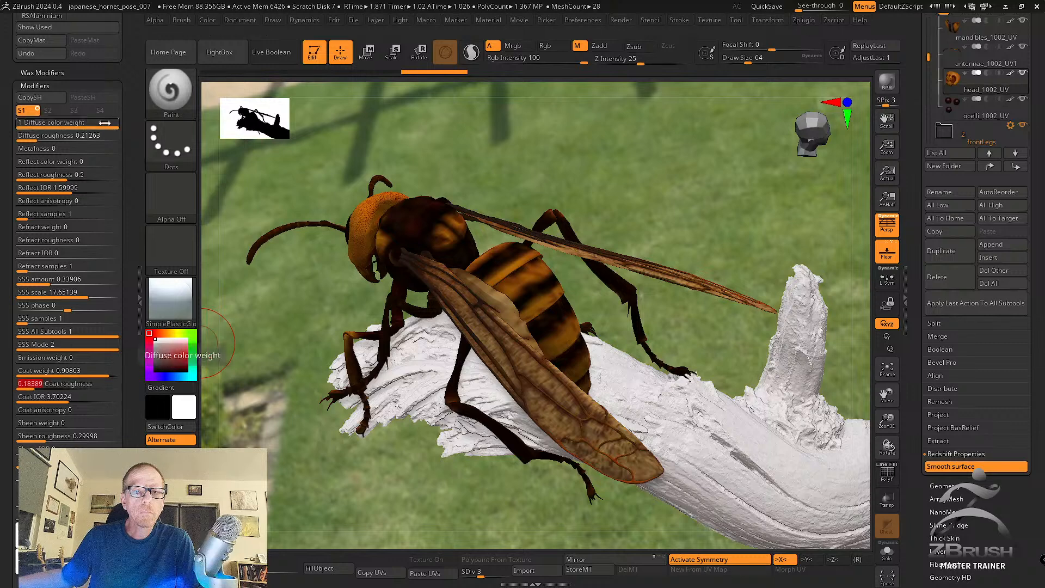
left_click_drag(109, 124, 75, 124)
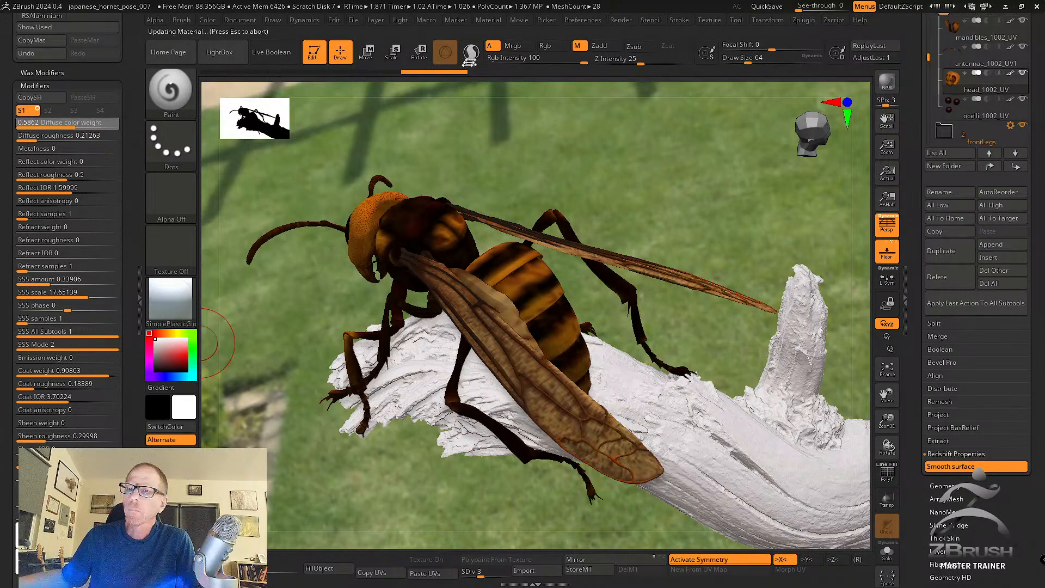
Test-render the region around the hornet's head and thorax in the Redshift preview.
left_click(621, 20)
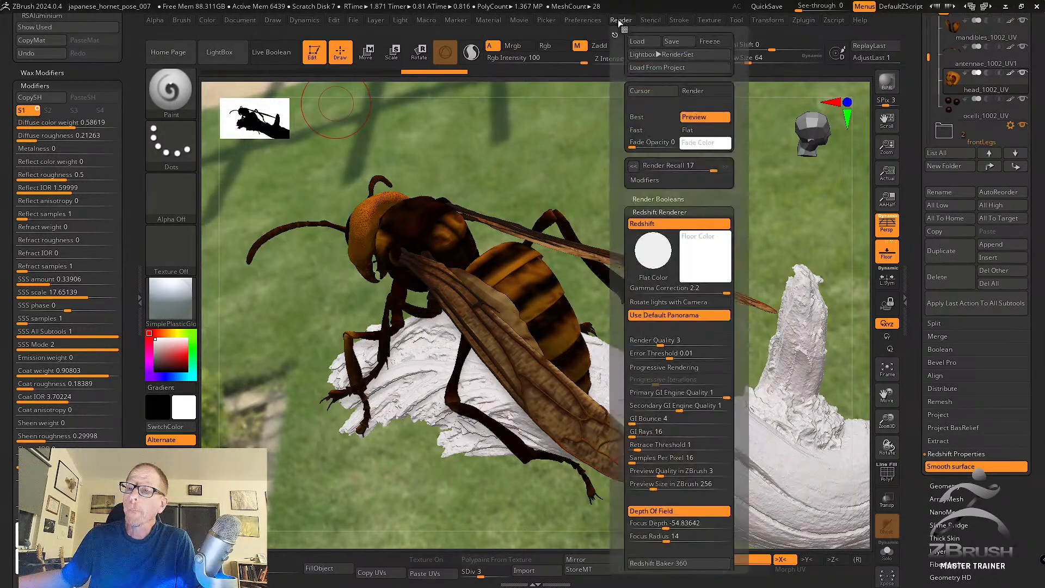
left_click(639, 93)
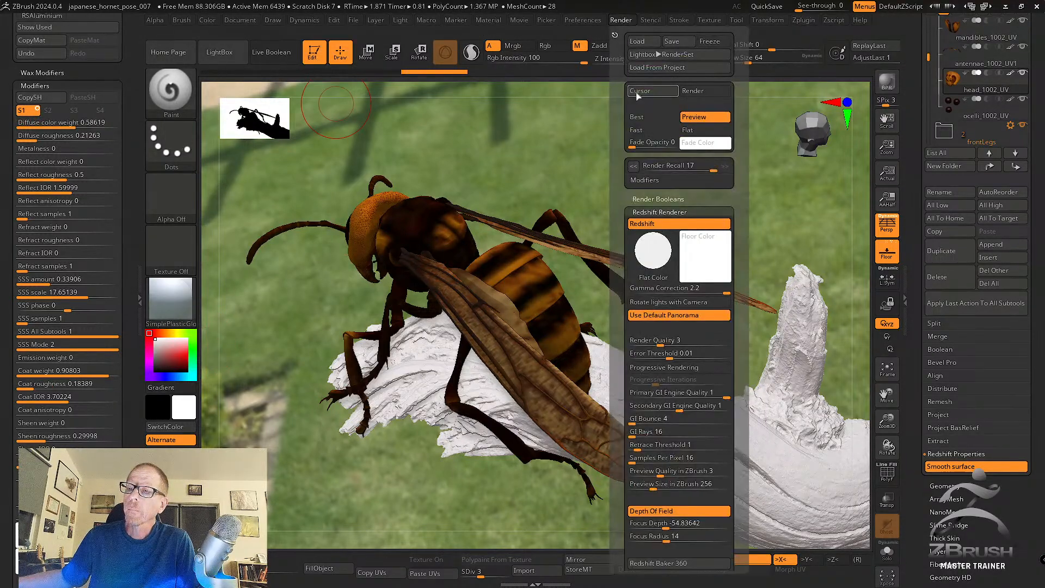
left_click(413, 221)
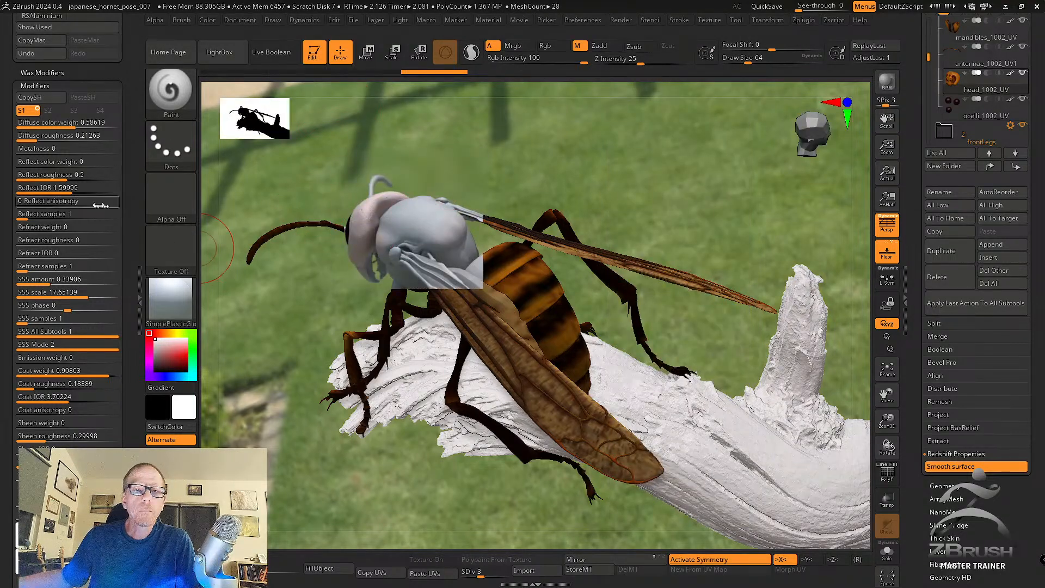
Set the material's Diffuse color weight to 1 and Diffuse roughness to about 0.086, and test-render the head region.
left_click(38, 381)
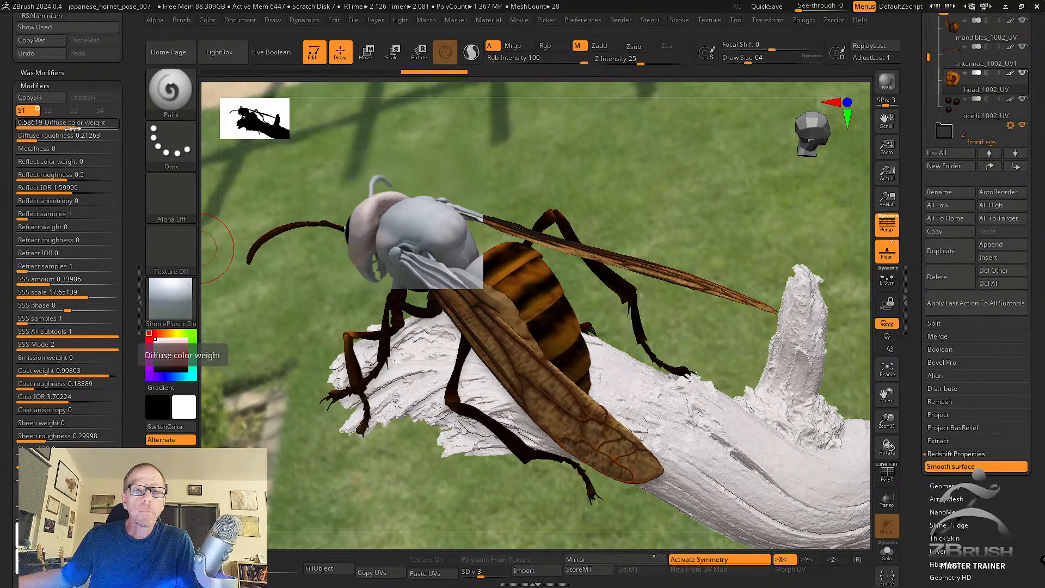
left_click_drag(82, 123, 125, 124)
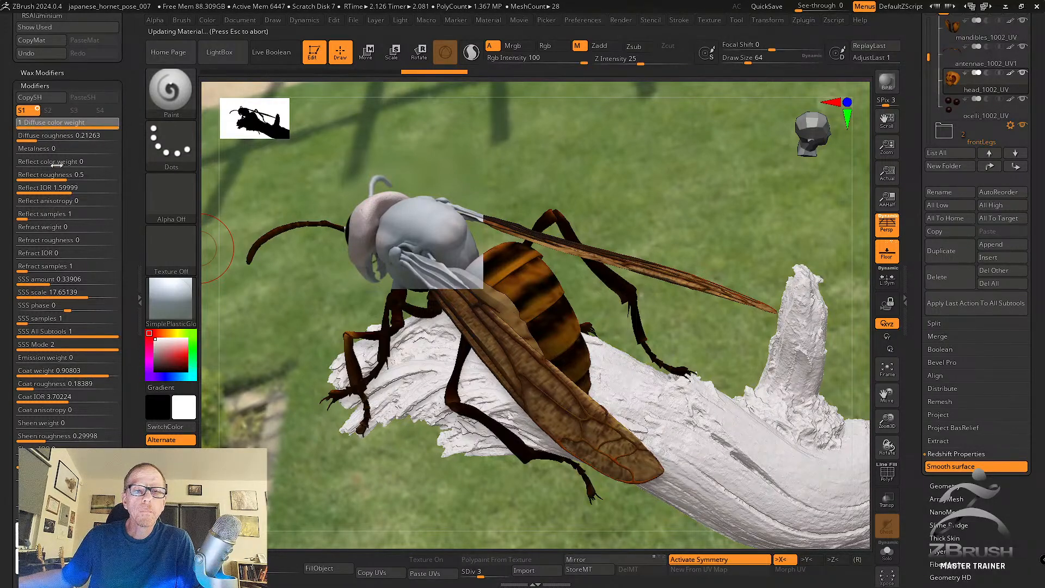
left_click_drag(39, 137, 26, 140)
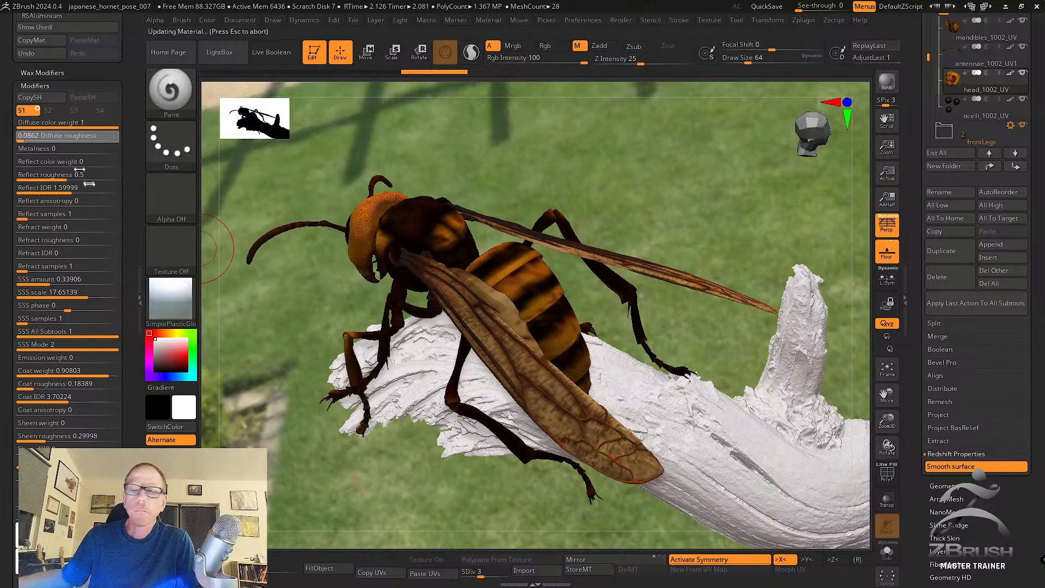
left_click(622, 21)
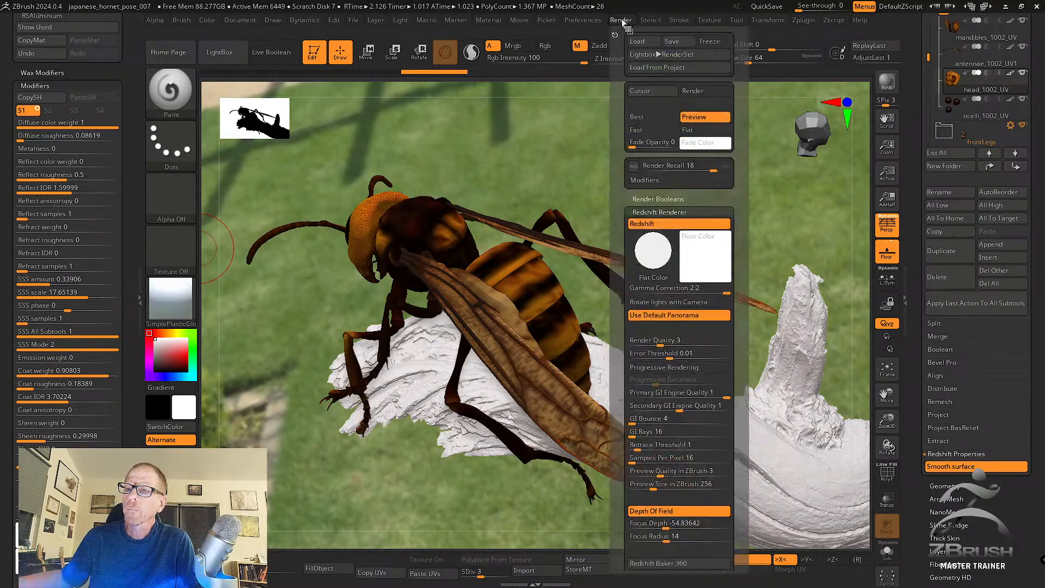
left_click(641, 91)
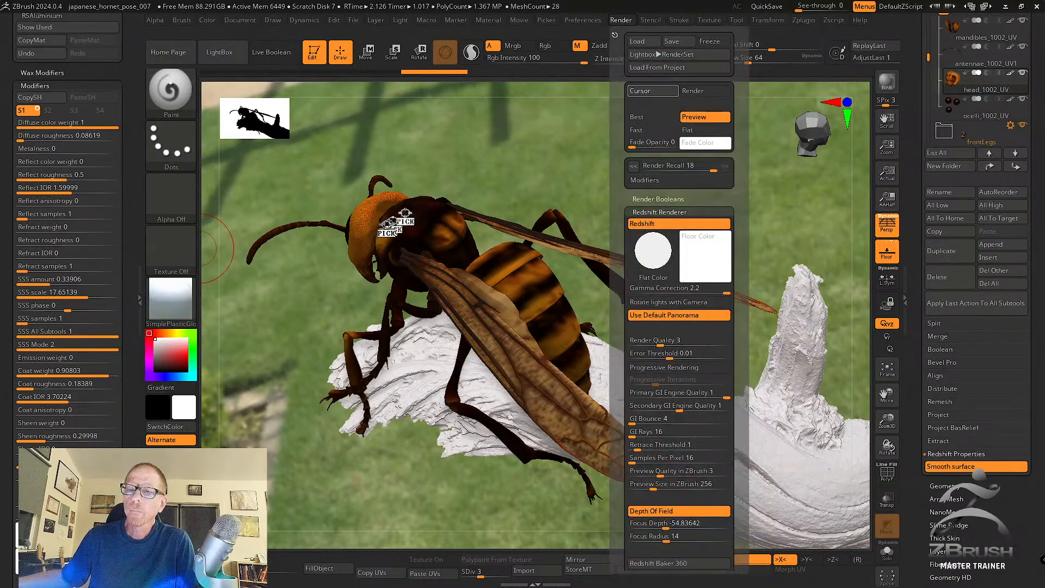
left_click(406, 225)
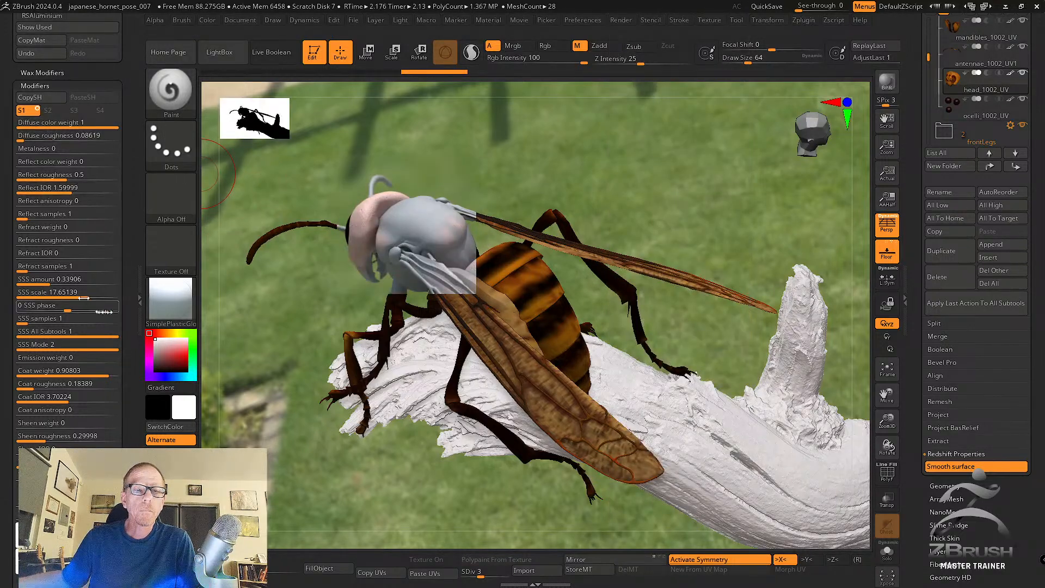
Lower the material's Coat weight to about 0.25 and test-render the head and thorax region.
left_click(63, 370)
left_click_drag(63, 370, 26, 377)
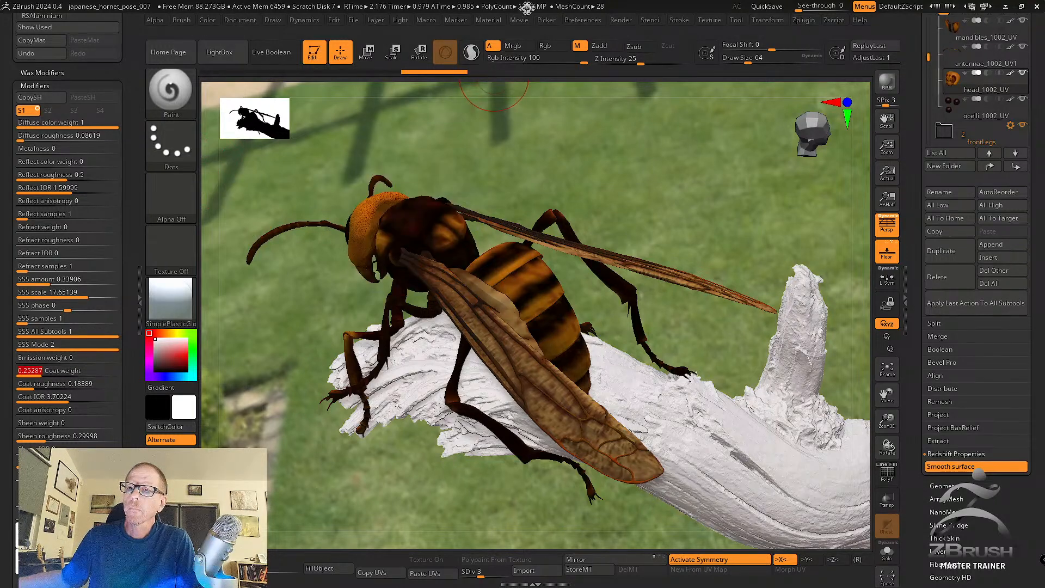
left_click(620, 22)
left_click(654, 91)
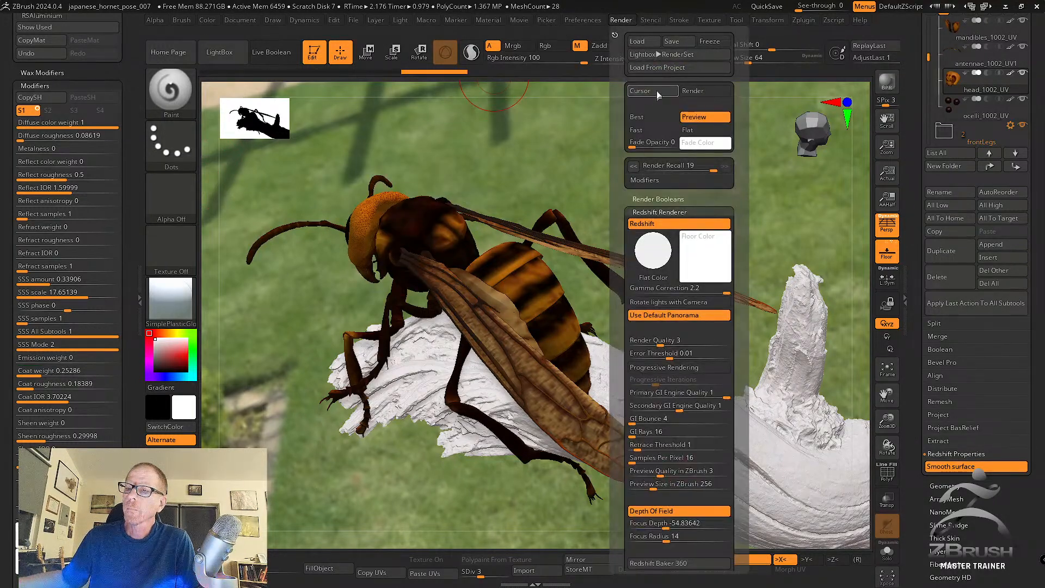
left_click(422, 223)
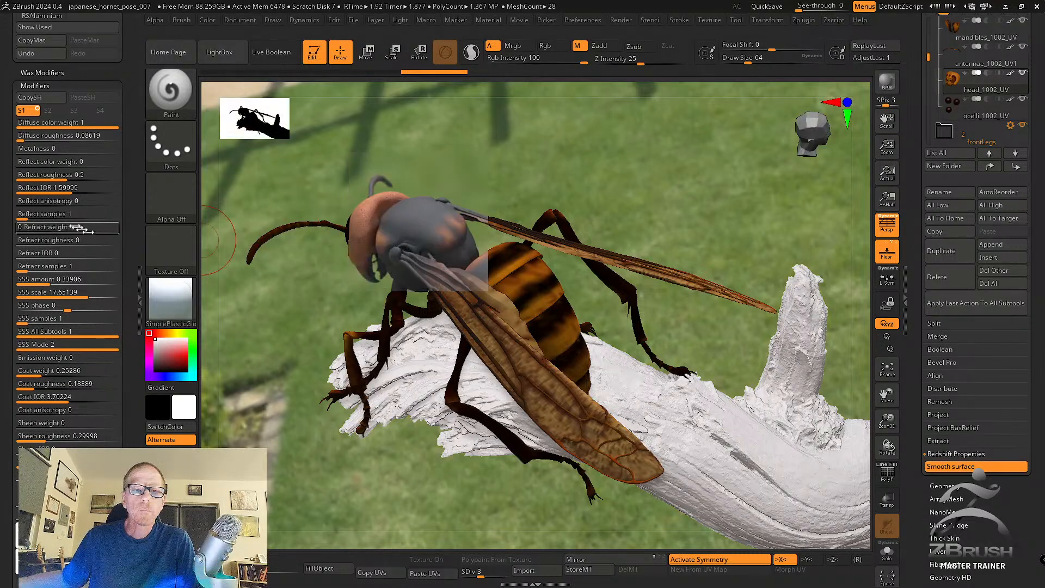
Set the Coat weight to 0 and test-render the head and thorax region.
left_click_drag(44, 372, 11, 377)
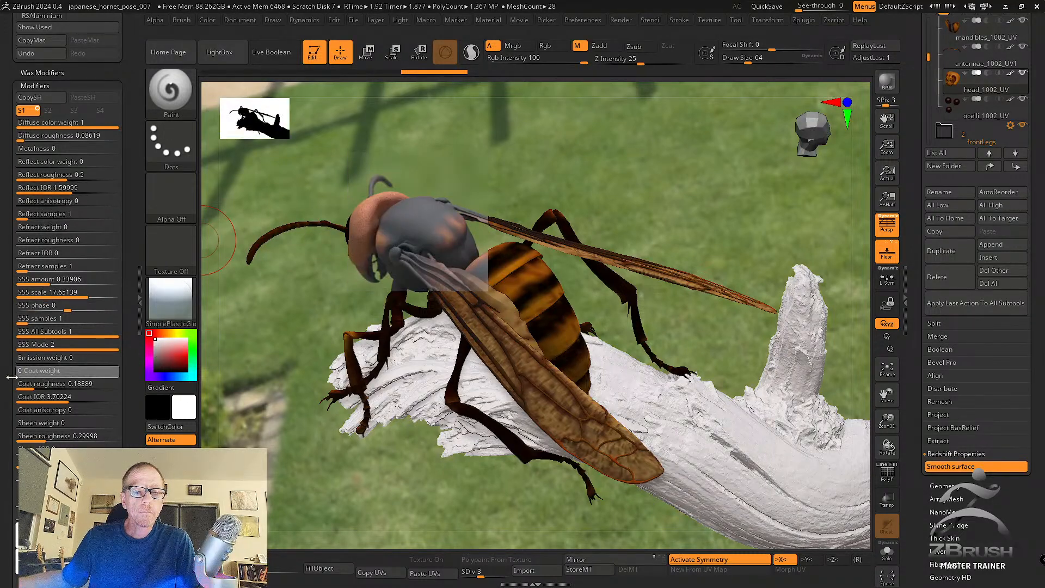
left_click(622, 22)
left_click_drag(646, 92, 426, 229)
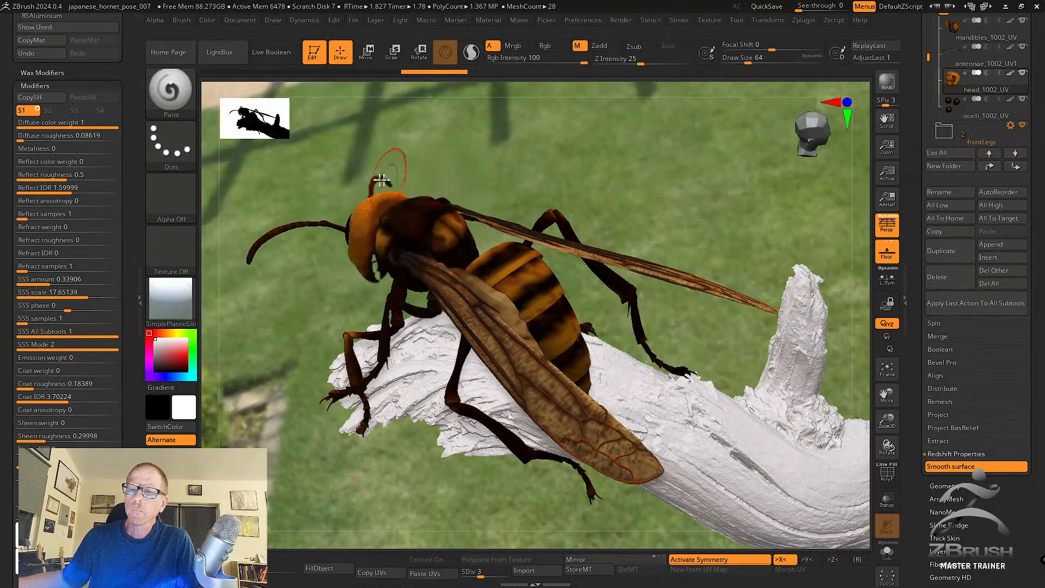
Set Coat roughness to about 0.063, Coat IOR to about 0.092 and Coat weight to 1, and test-render the head region.
left_click(31, 383)
left_click_drag(32, 387, 26, 387)
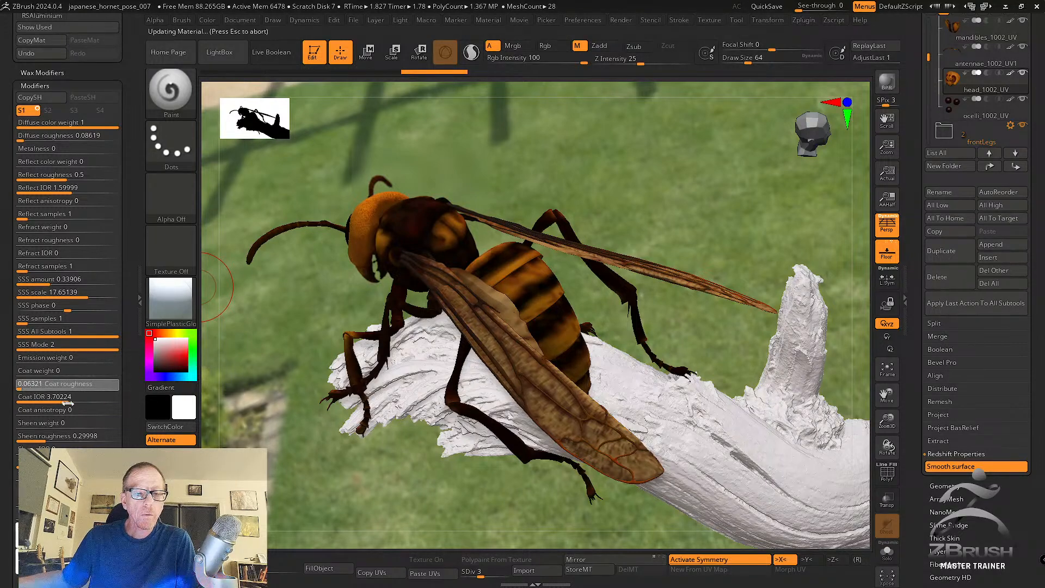
left_click_drag(60, 401, 121, 369)
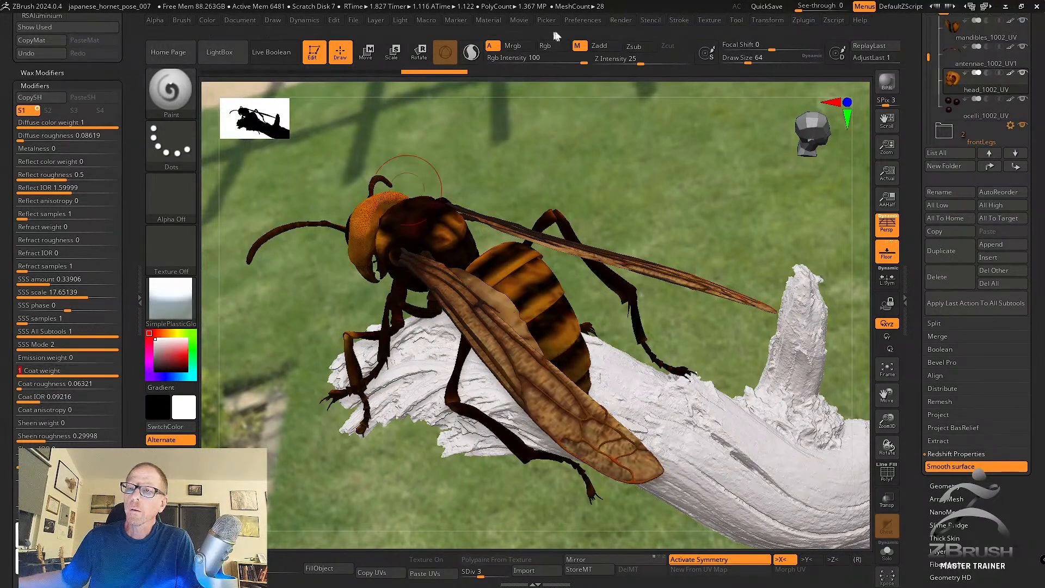
left_click(622, 22)
left_click_drag(644, 93, 418, 221)
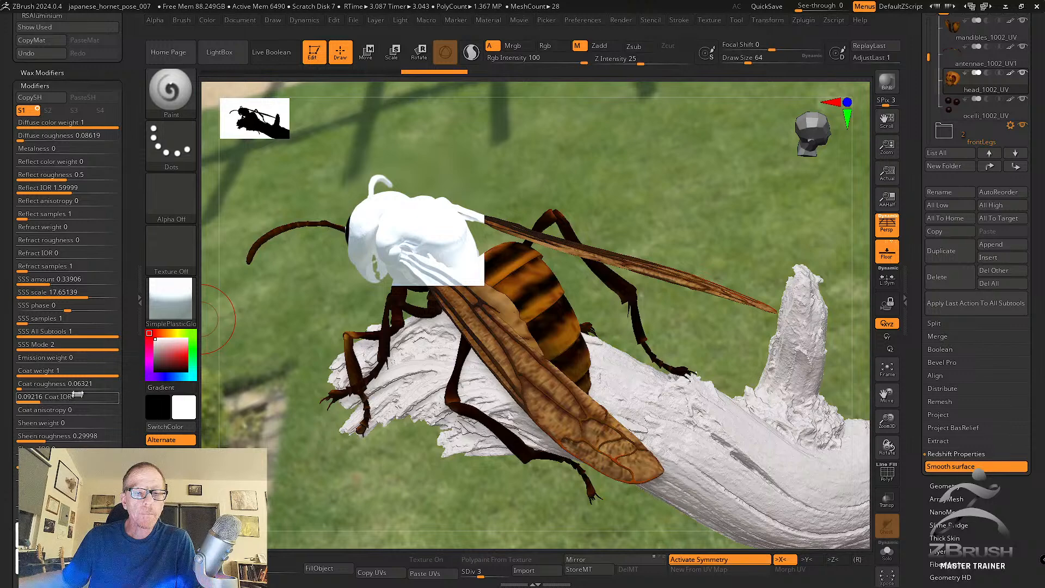
Reduce the Coat weight to about 0.17 and test-render the head and thorax region.
left_click_drag(100, 372, 30, 371)
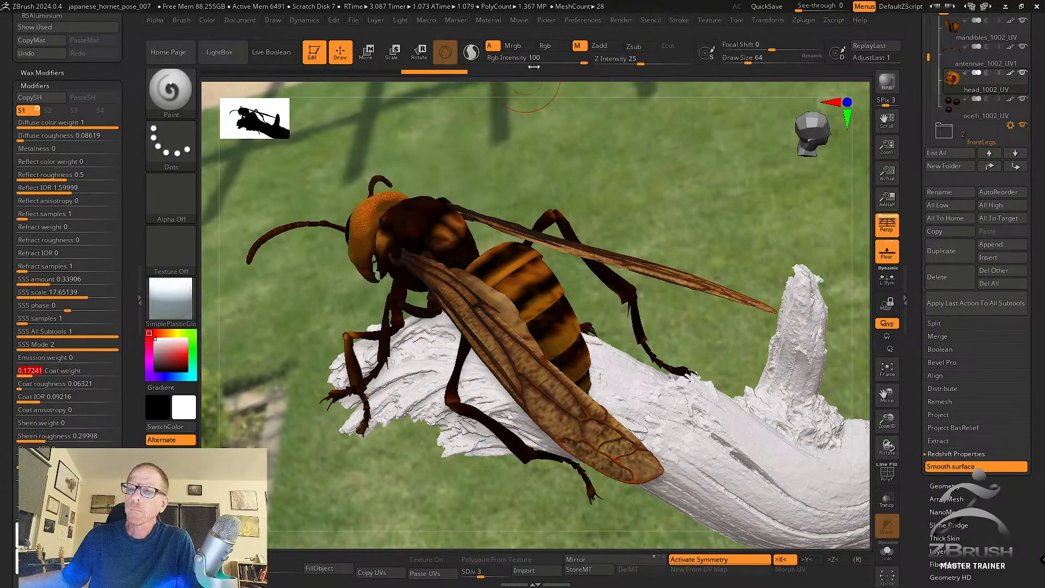
left_click(625, 25)
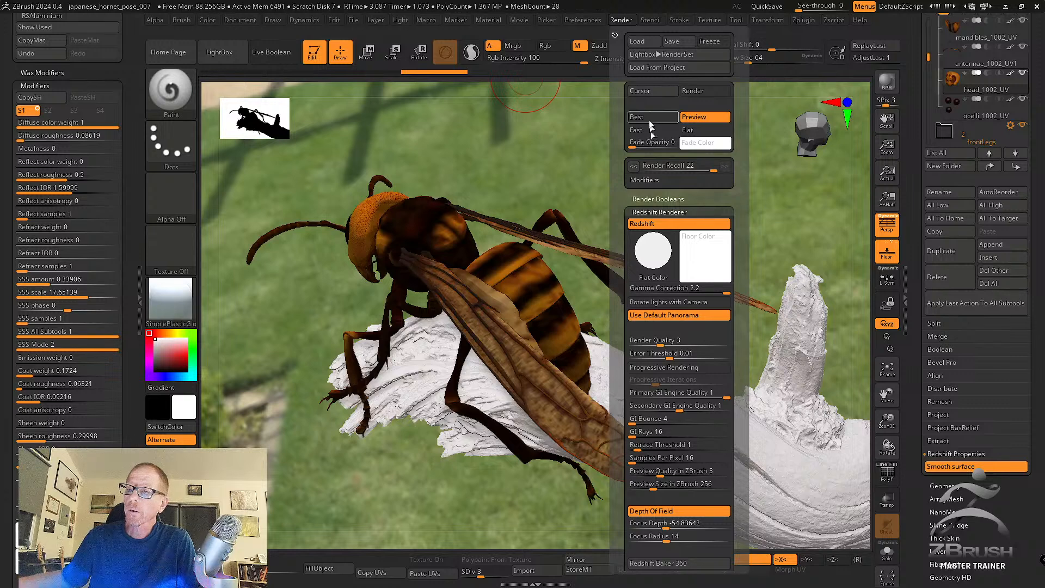
left_click_drag(655, 91, 430, 219)
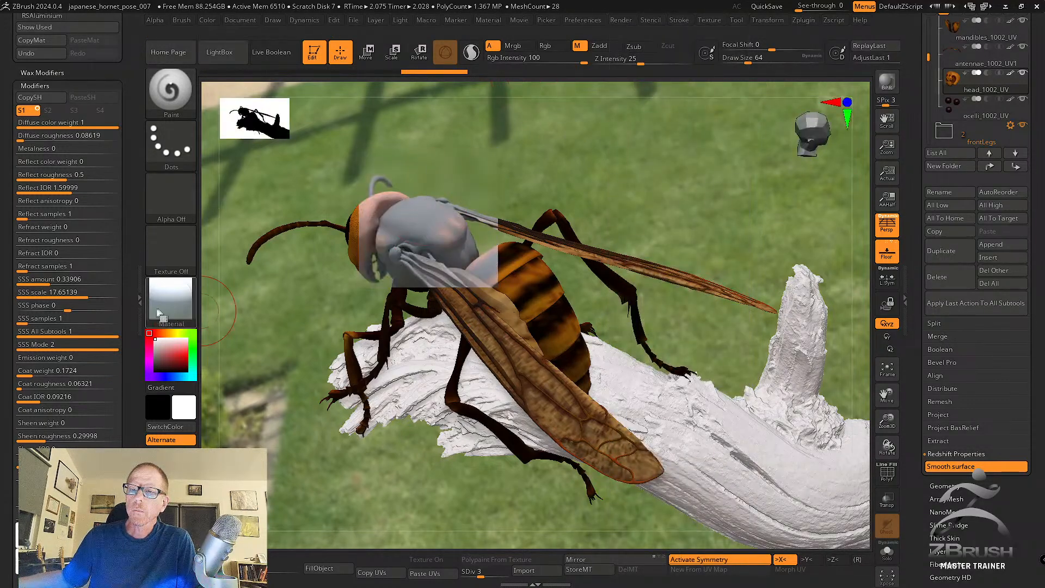
Switch to the Basic Redshift polypaint material and render the whole hornet scene with BPR.
left_click(180, 294)
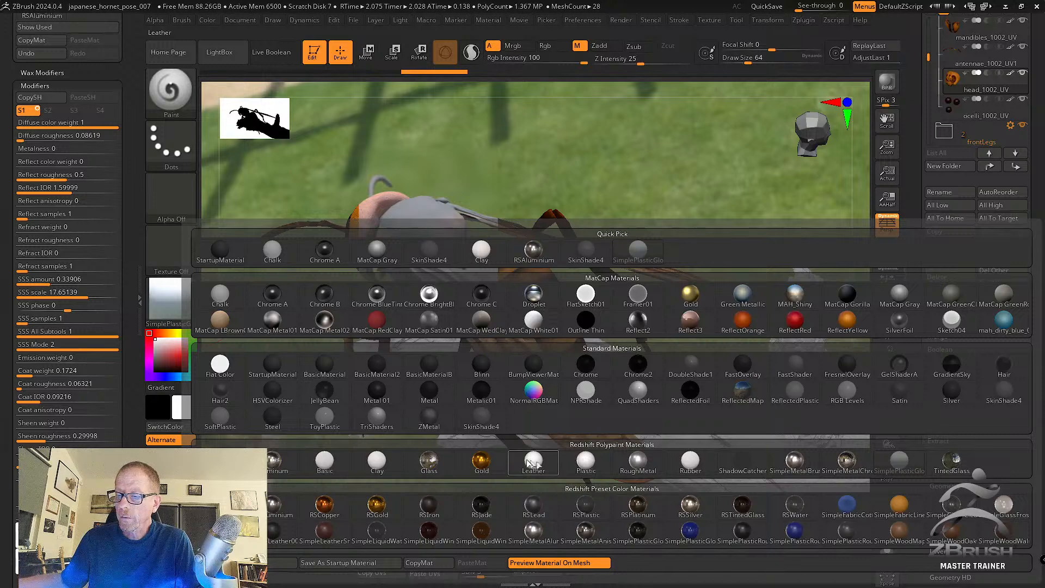
mouse_move(750, 466)
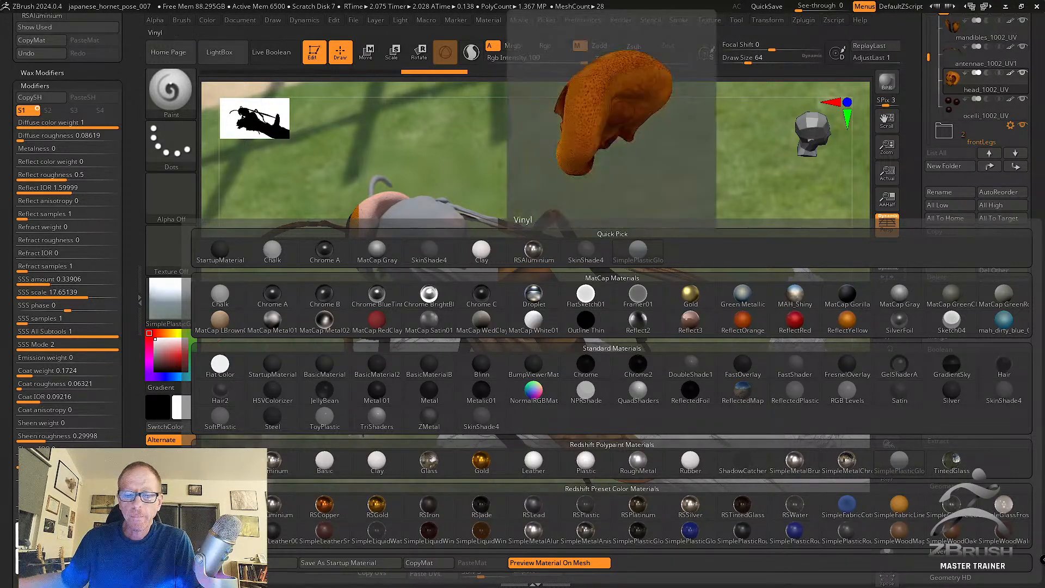
left_click(325, 461)
key("shift+r")
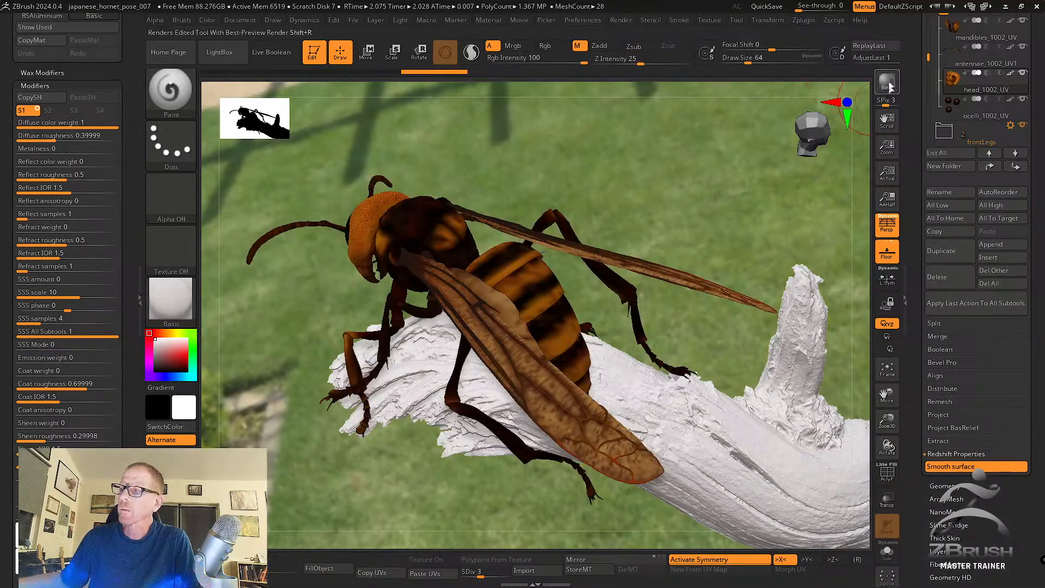
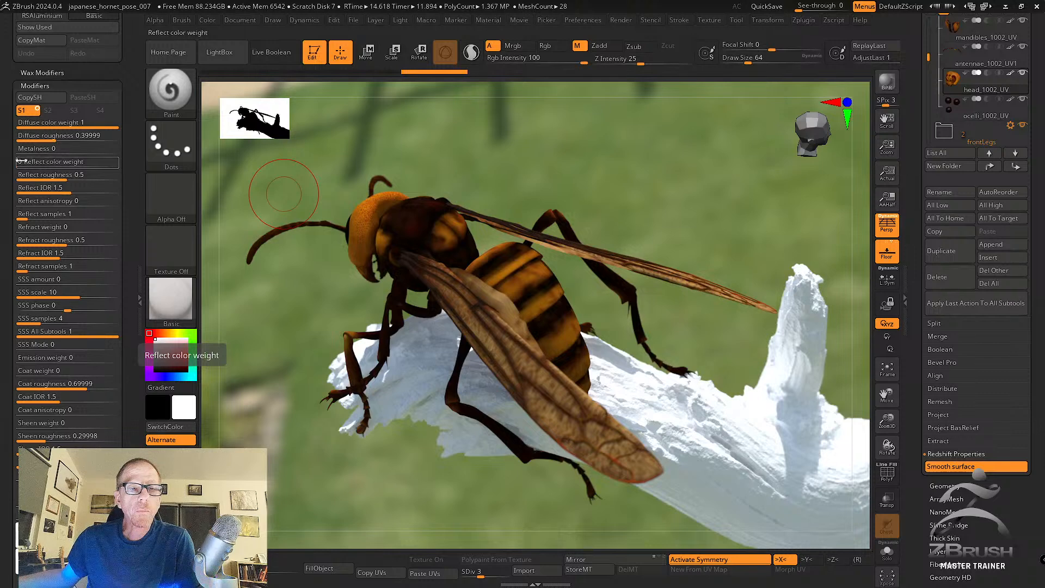
Set the Basic material's Reflect color weight to about 0.83 and Reflect roughness to about 0.34, and test-render the head region.
left_click_drag(19, 161, 44, 162)
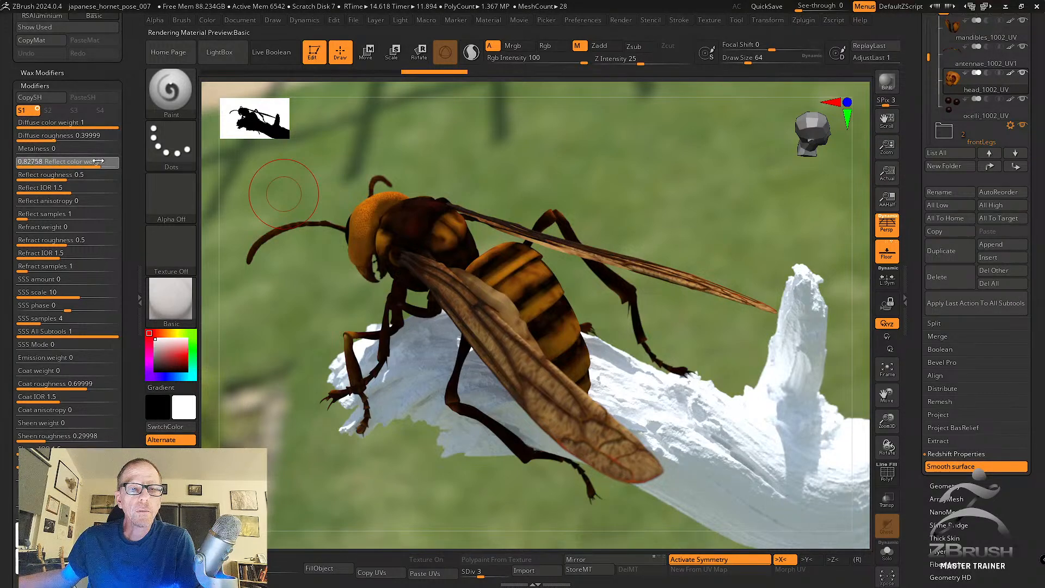
left_click_drag(67, 174, 53, 178)
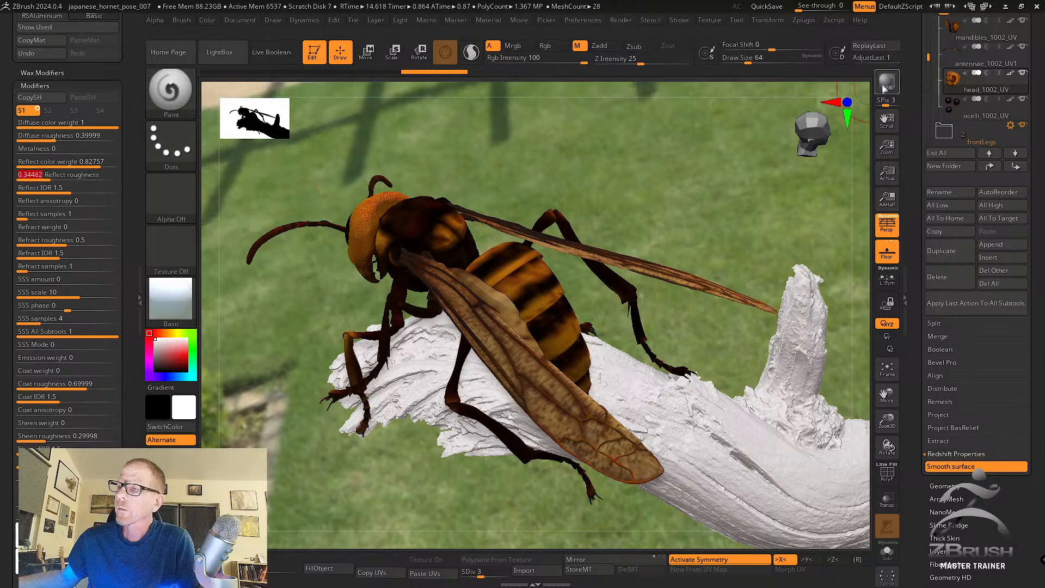
left_click(621, 20)
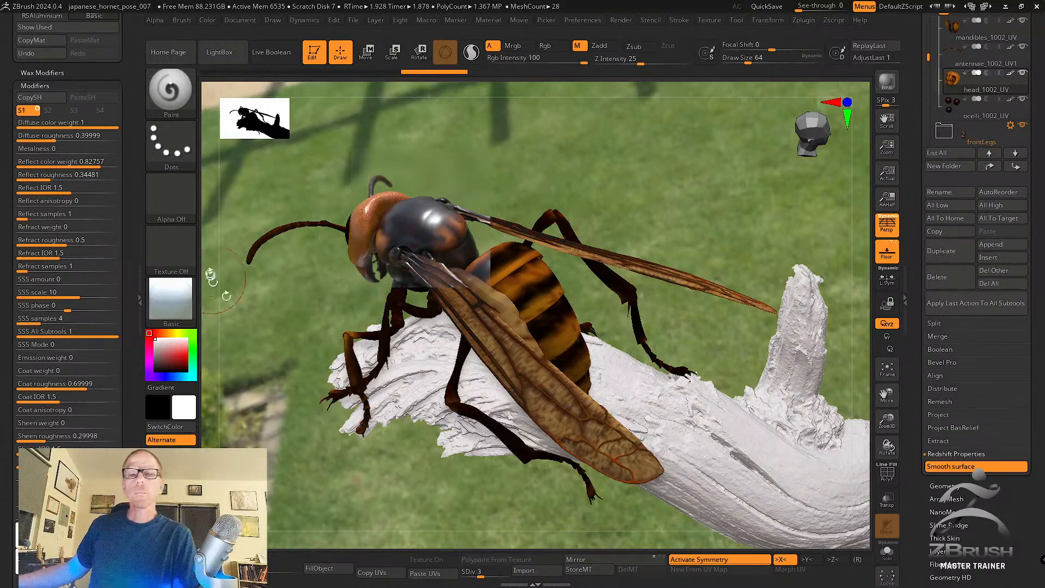
Lower the Reflect color weight to about 0.44 and test-render the head and thorax region.
left_click_drag(74, 162, 82, 162)
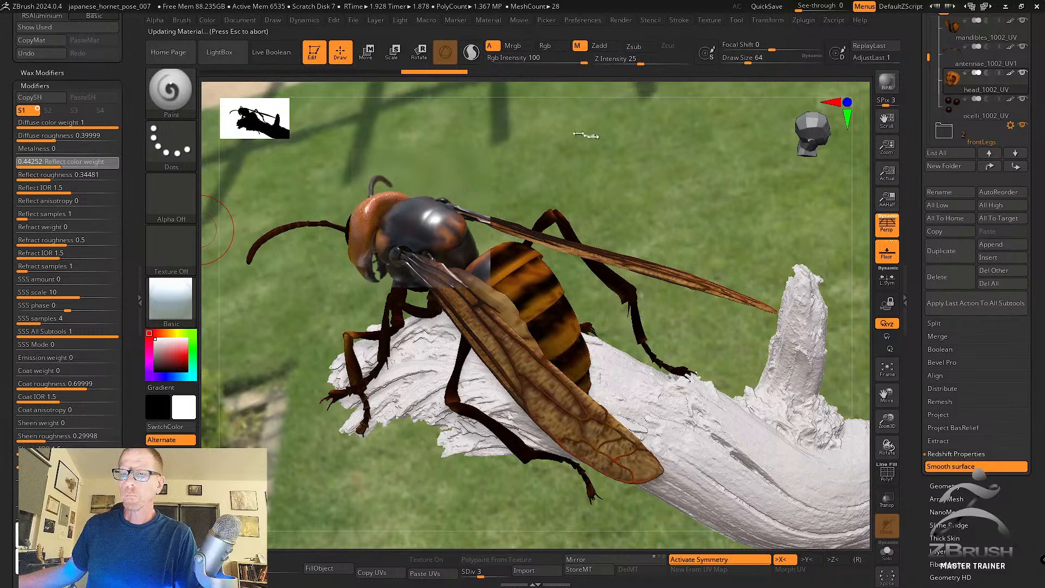
left_click(620, 20)
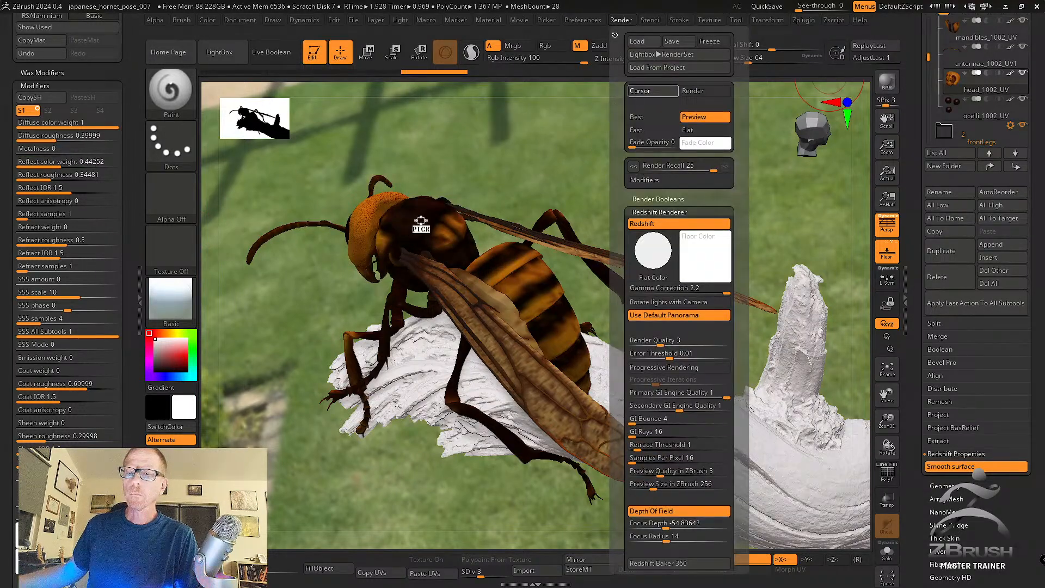
left_click_drag(421, 221, 422, 221)
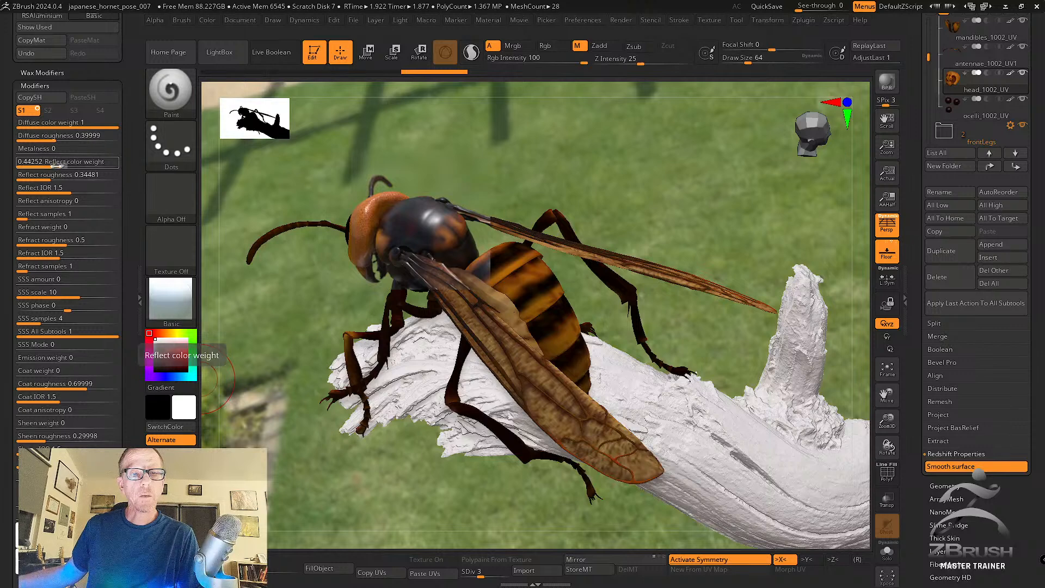
Reduce the Reflect color weight to about 0.16 and test-render the head and thorax region.
left_click_drag(56, 166, 36, 166)
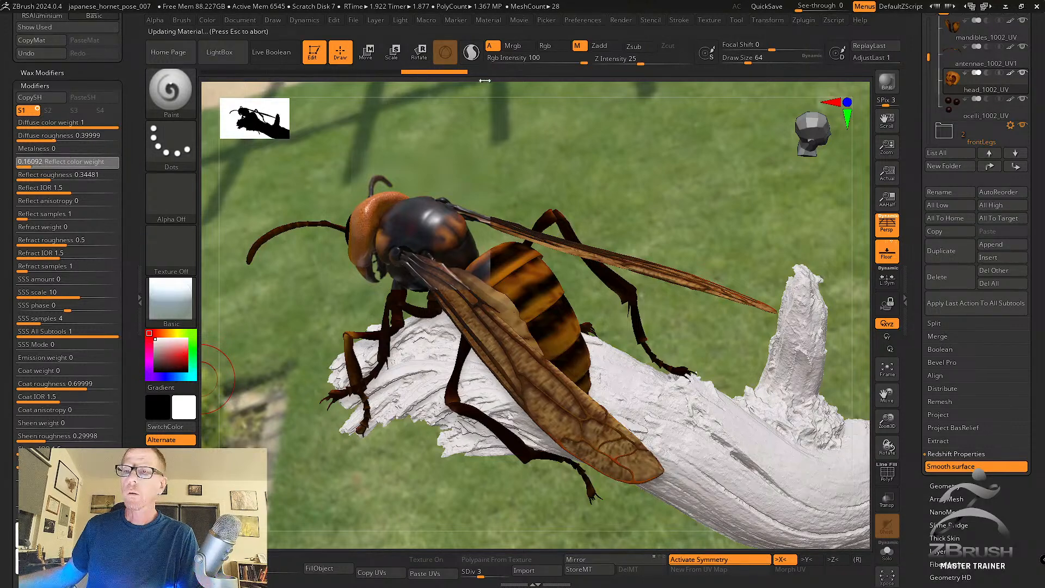
left_click(620, 20)
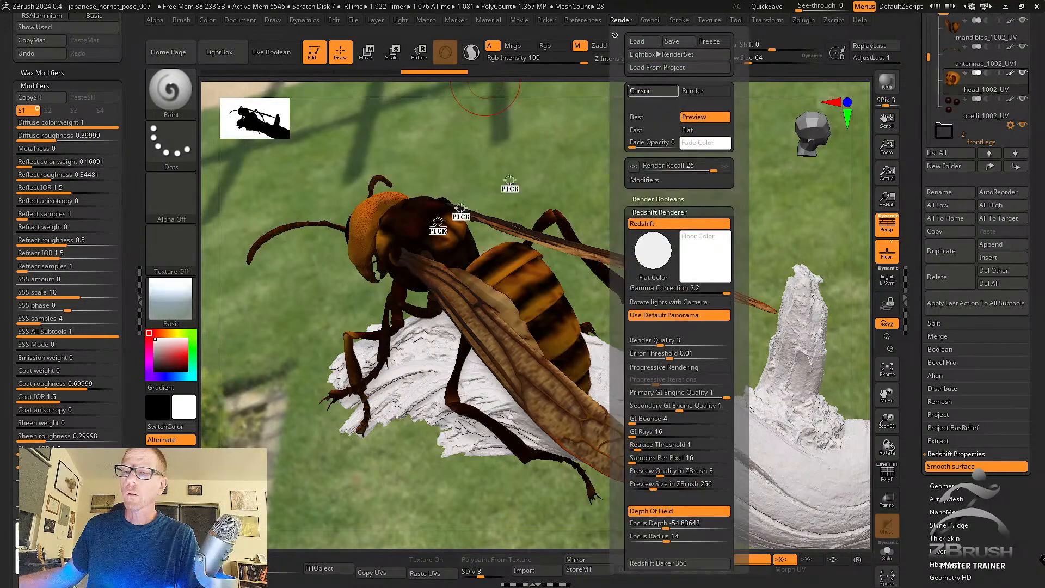
key("shift+r")
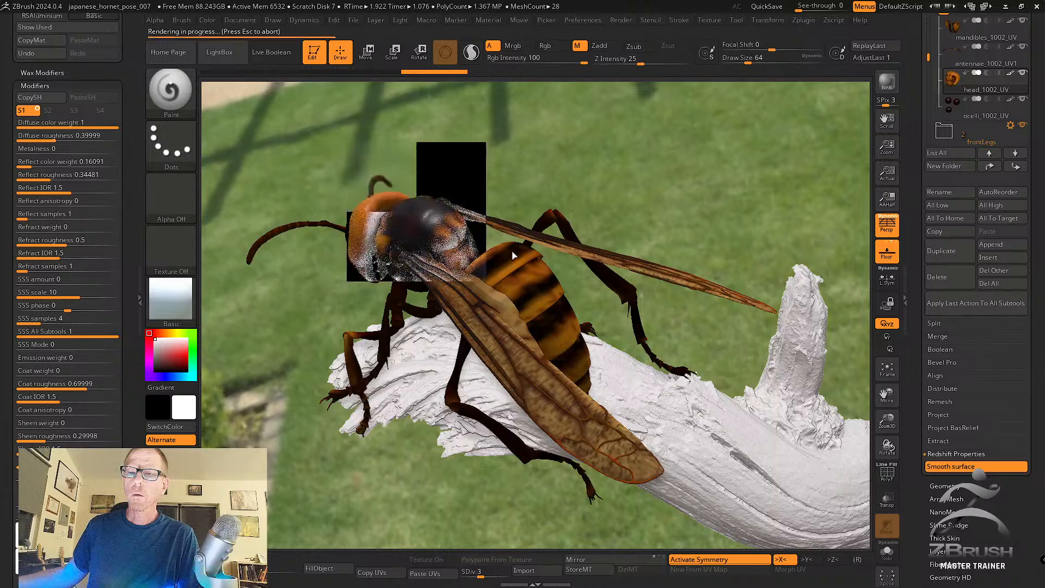
key("Escape")
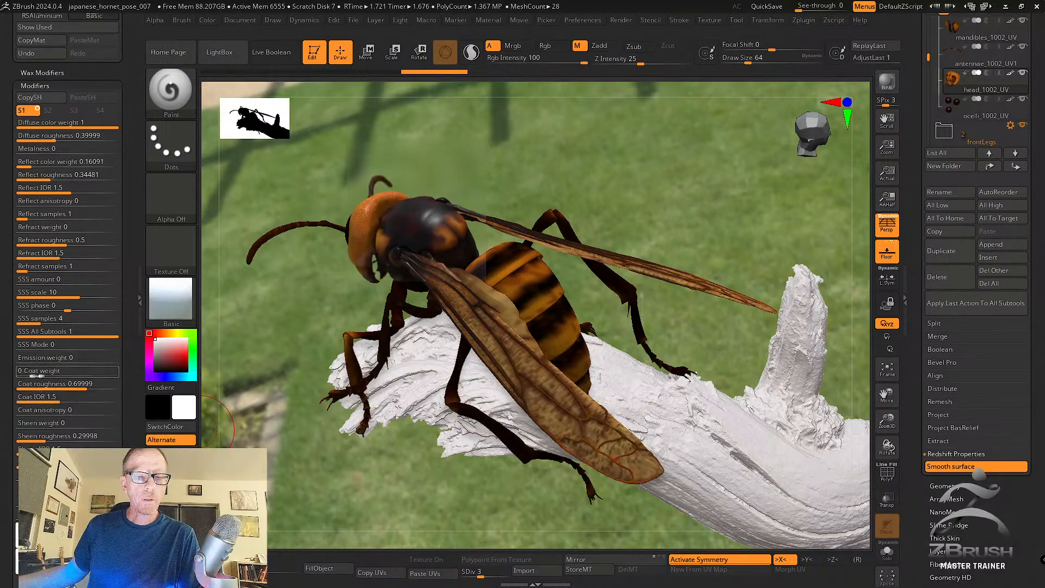
Set the Basic material's Coat weight to about 0.87 and test-render the head and thorax region.
left_click_drag(75, 372, 106, 382)
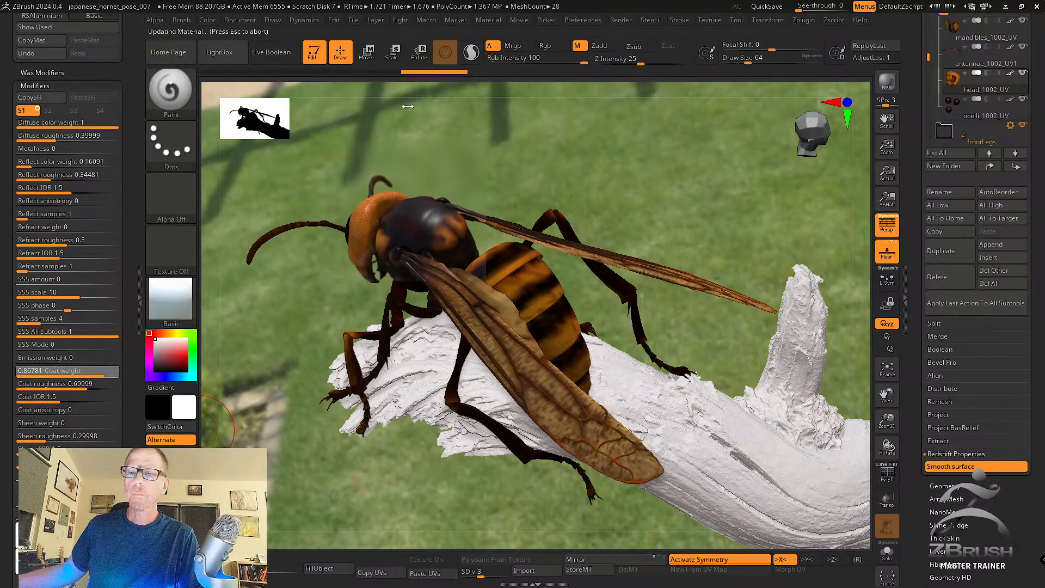
left_click(620, 20)
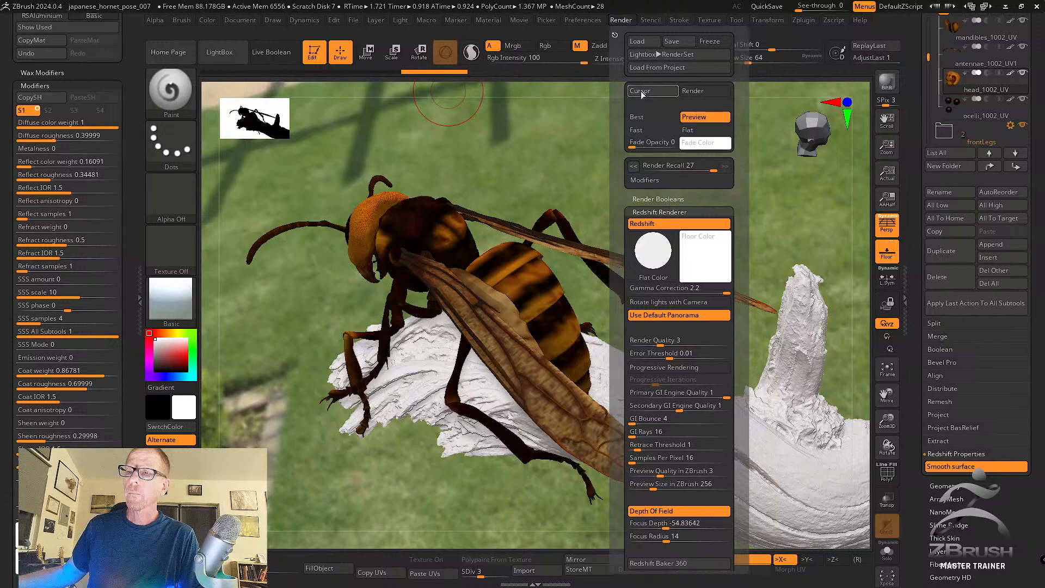
left_click_drag(642, 93, 414, 217)
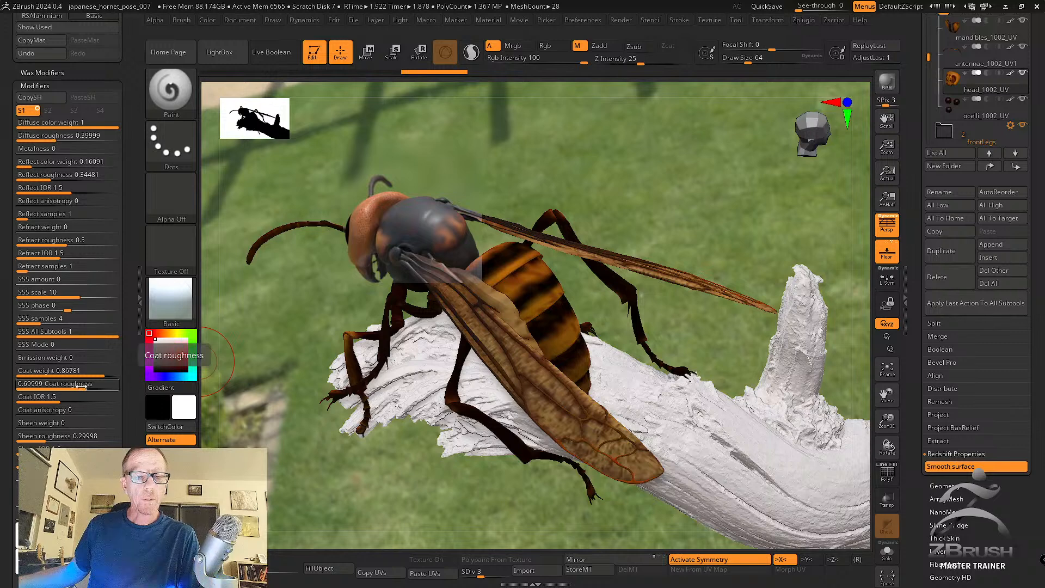
Lower the Coat roughness to about 0.20 and test-render the head and thorax region.
left_click_drag(79, 386, 38, 388)
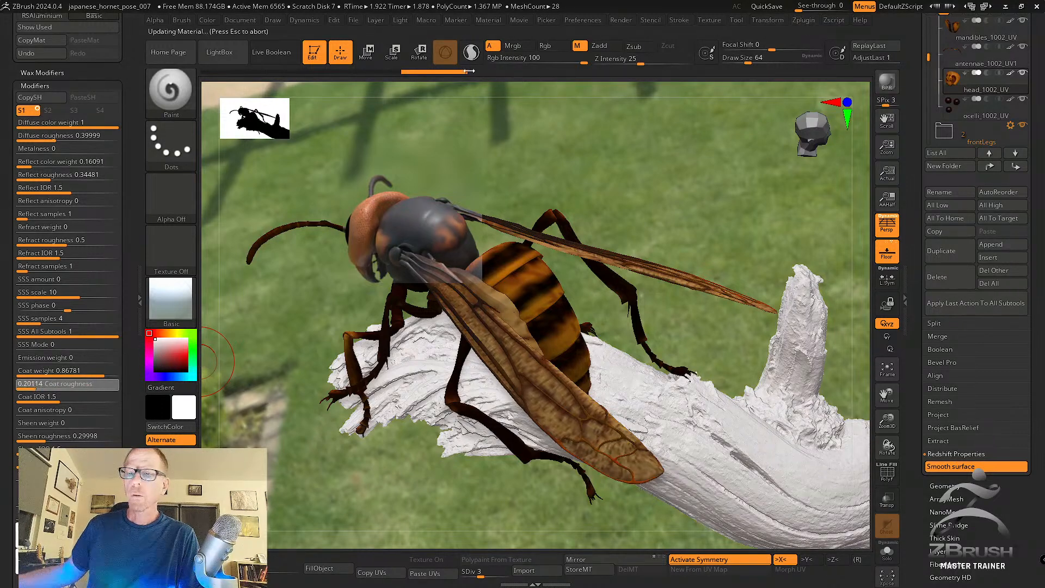
left_click(624, 20)
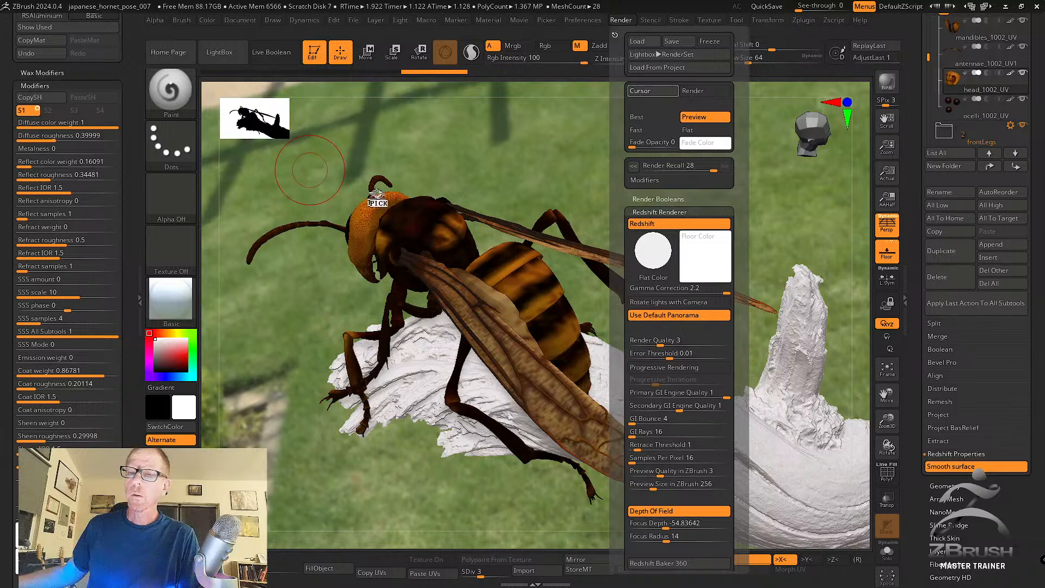
left_click_drag(378, 195, 418, 221)
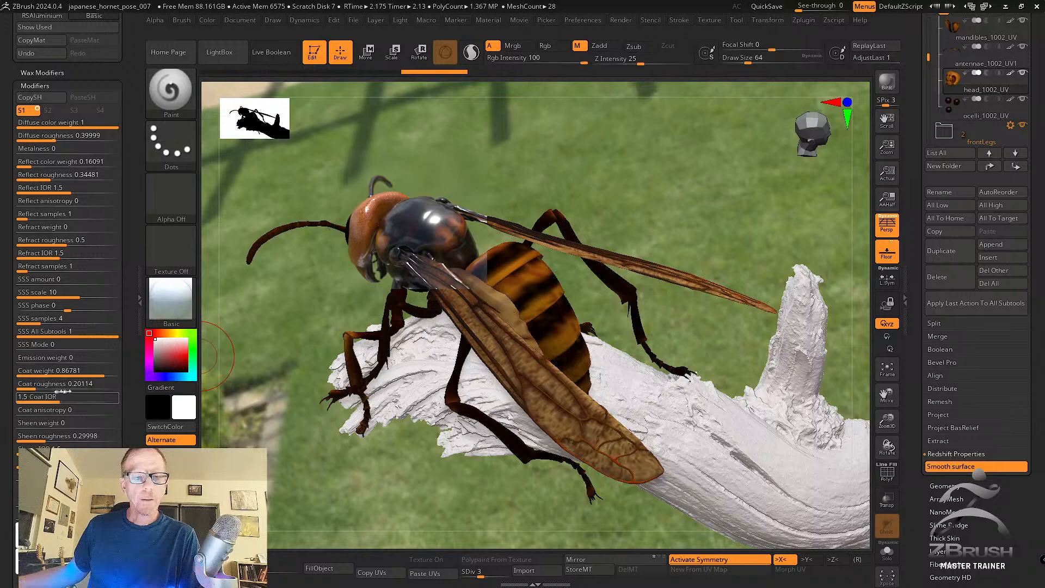
Reduce the Coat weight to about 0.39 and test-render the head and thorax region.
left_click_drag(96, 376, 81, 377)
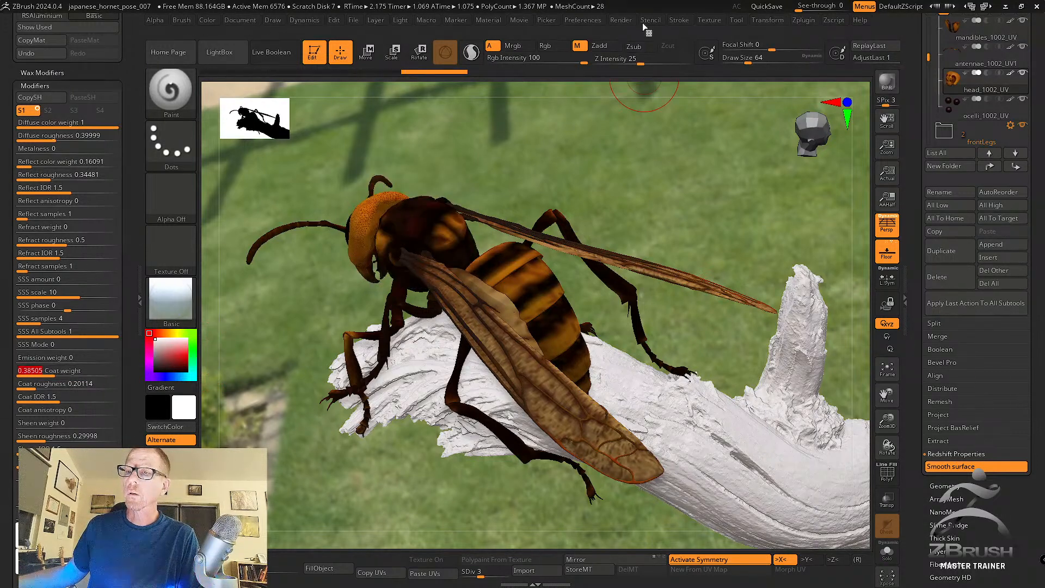
left_click(618, 21)
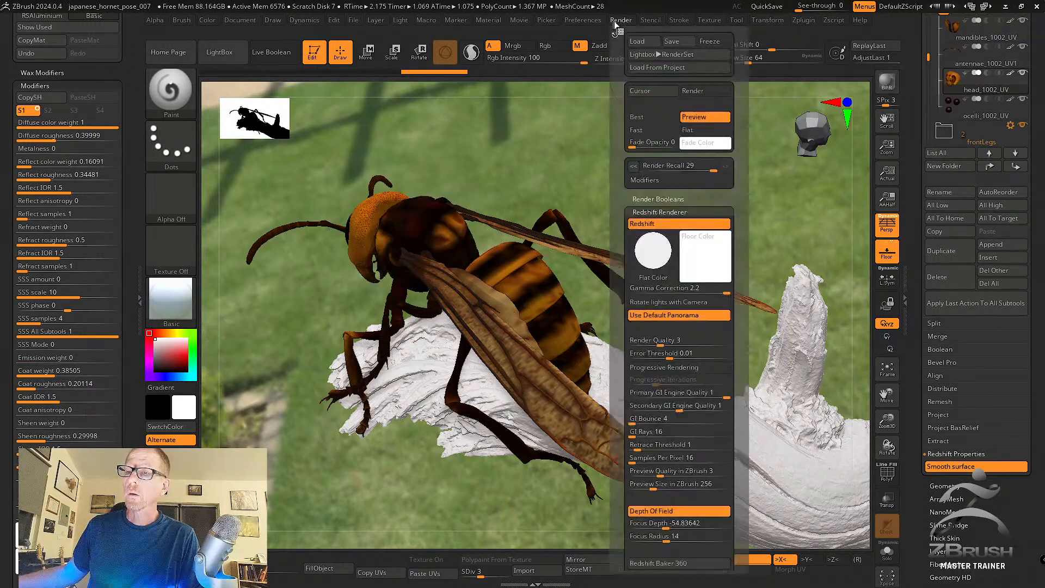
left_click(638, 94)
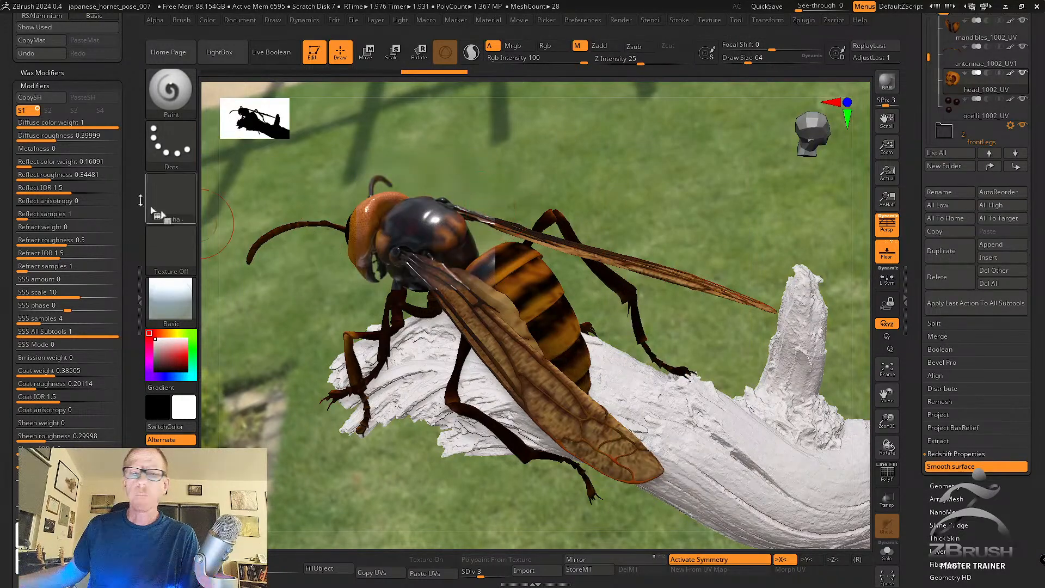
Set Coat weight to about 0.20, Coat roughness to about 0.24 and Reflect roughness to about 0.49, and test-render the head and thorax.
left_click_drag(54, 375, 43, 377)
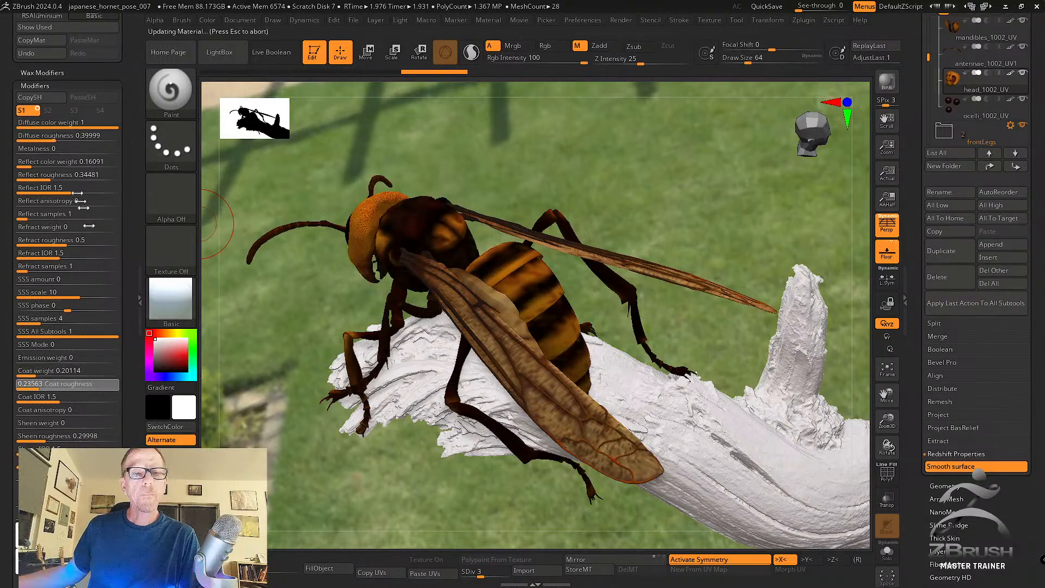
left_click(62, 174)
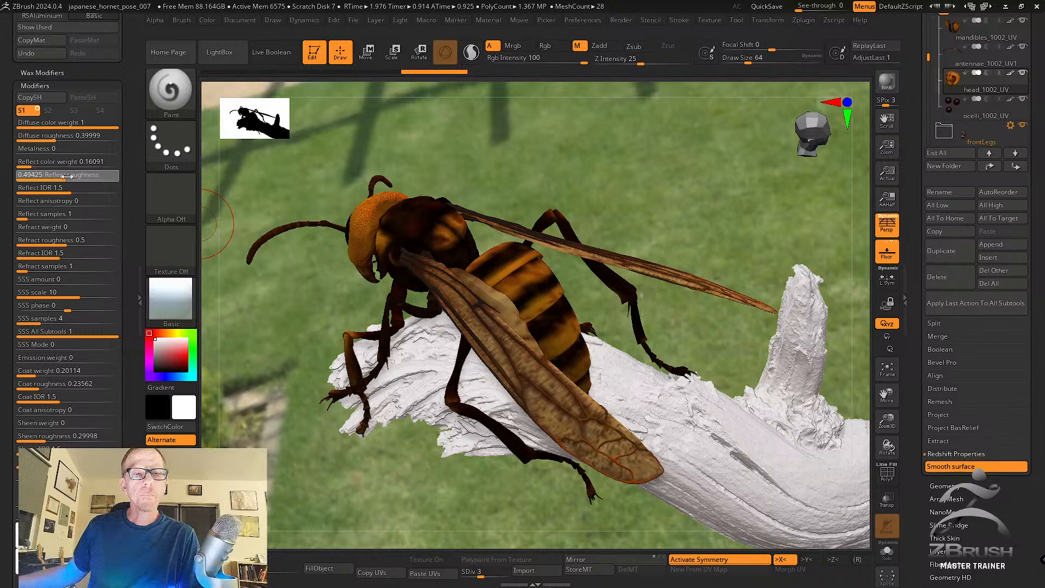
left_click(620, 21)
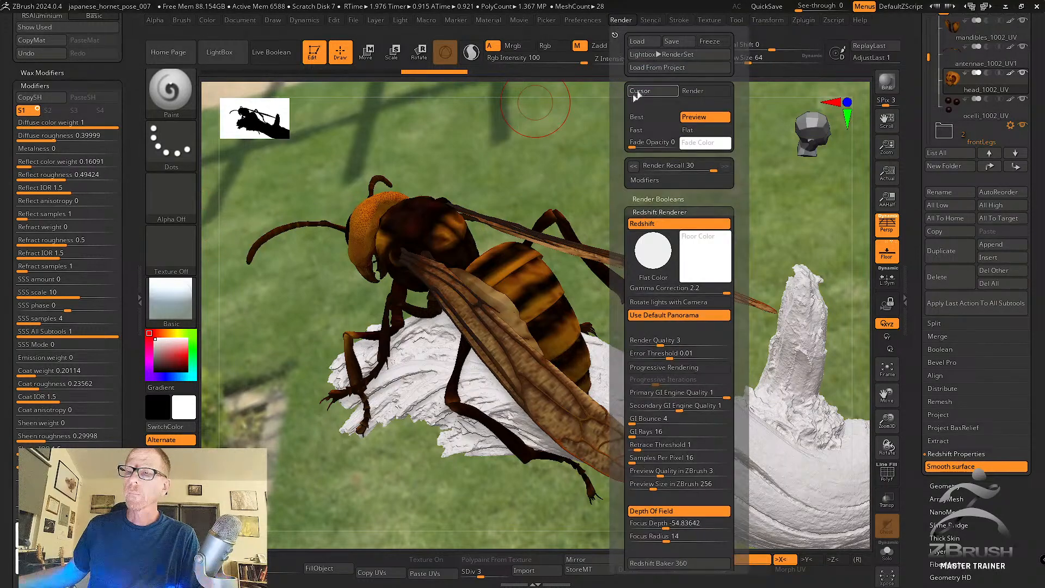
left_click_drag(636, 94, 425, 215)
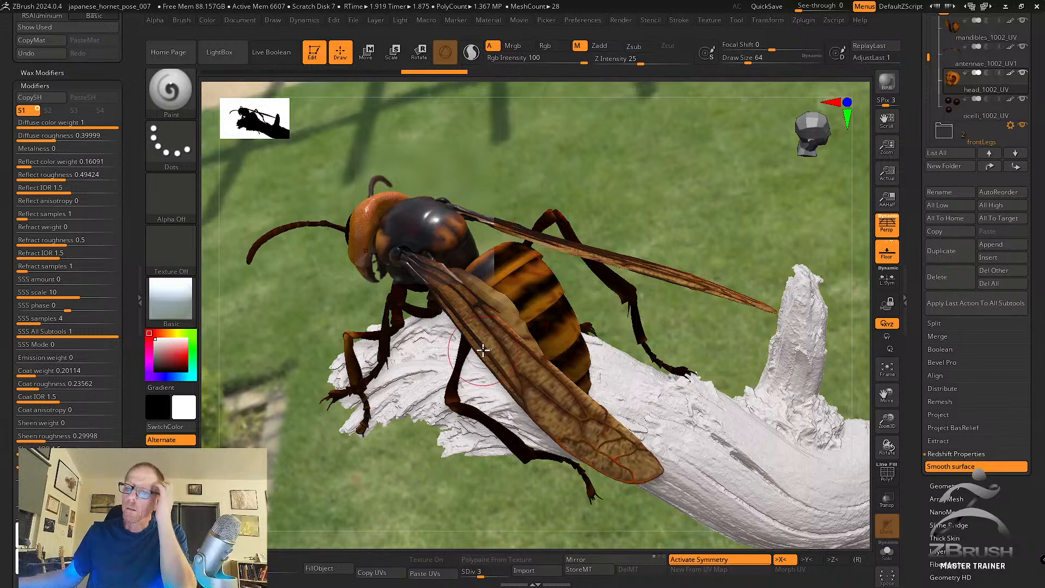
Raise the thorax subtool to subdivision level 5 and test-render the thorax region.
left_click(456, 246, "alt")
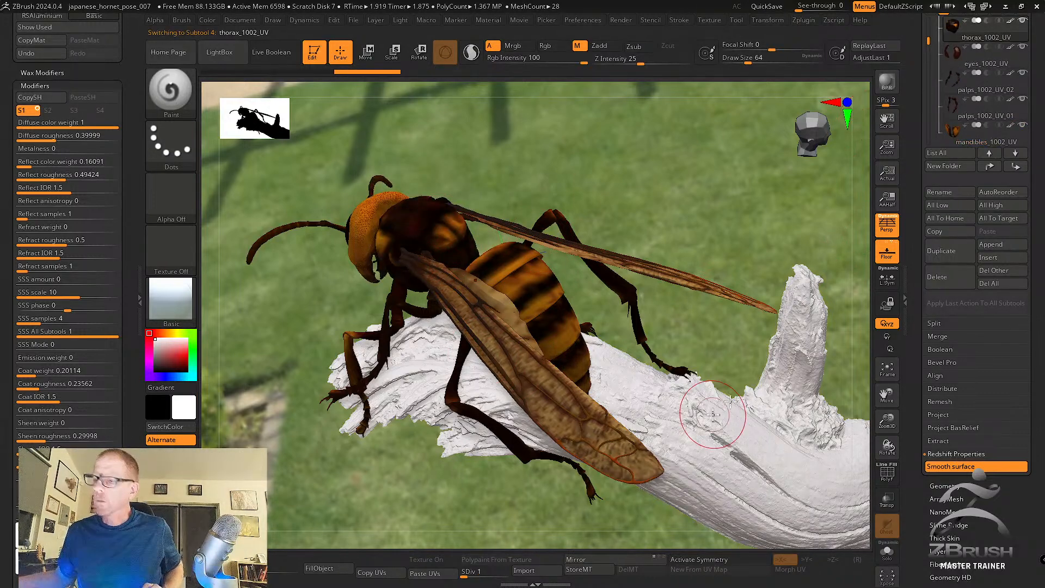
left_click(488, 573)
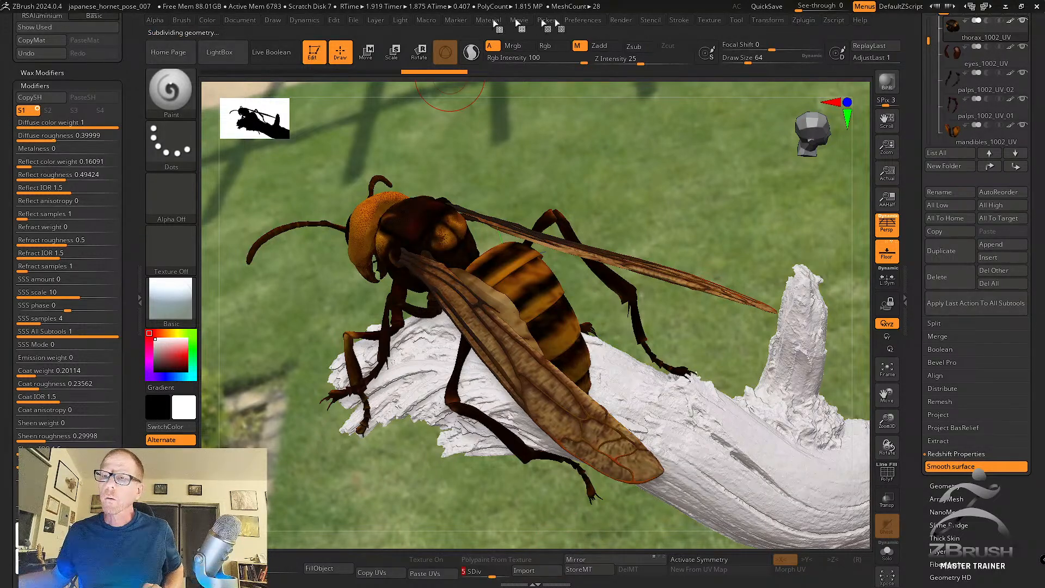
left_click(621, 20)
left_click_drag(649, 96, 471, 230)
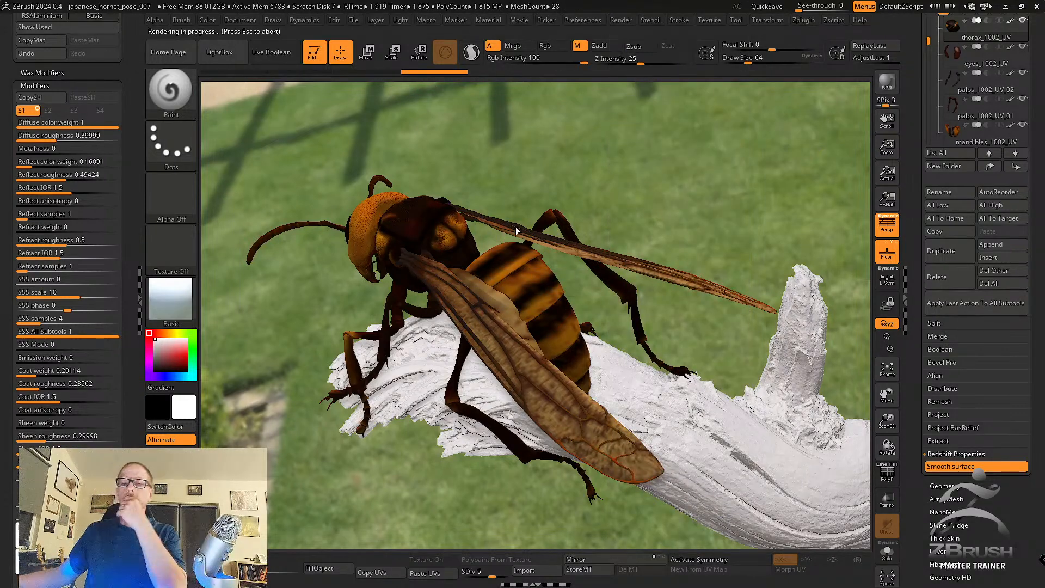
Save the hornet project.
left_click(355, 21)
left_click(416, 60)
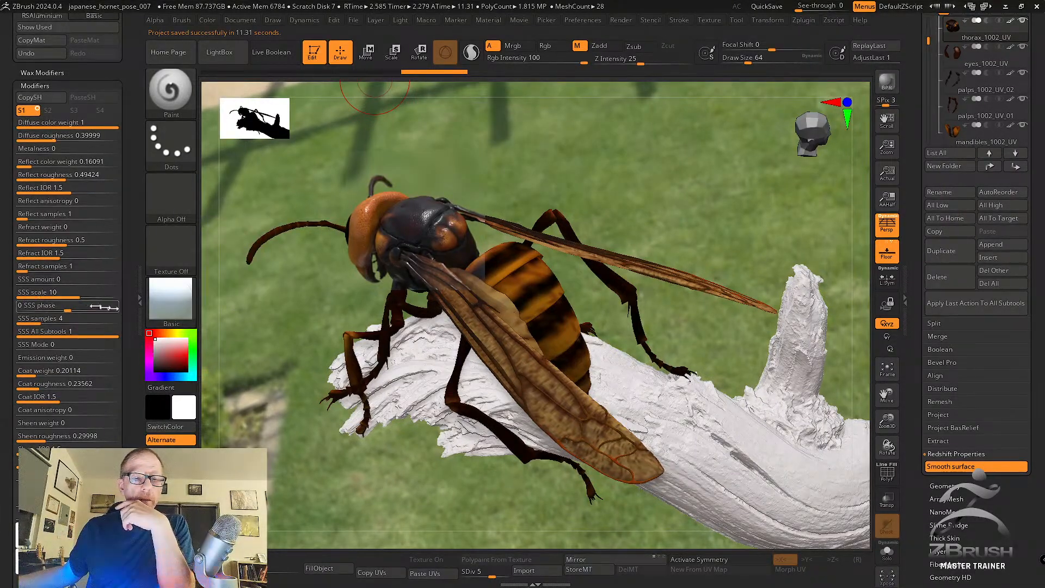
Set the Basic material's SSS amount to about 0.48 and render the whole scene with BPR.
left_click_drag(37, 280, 64, 280)
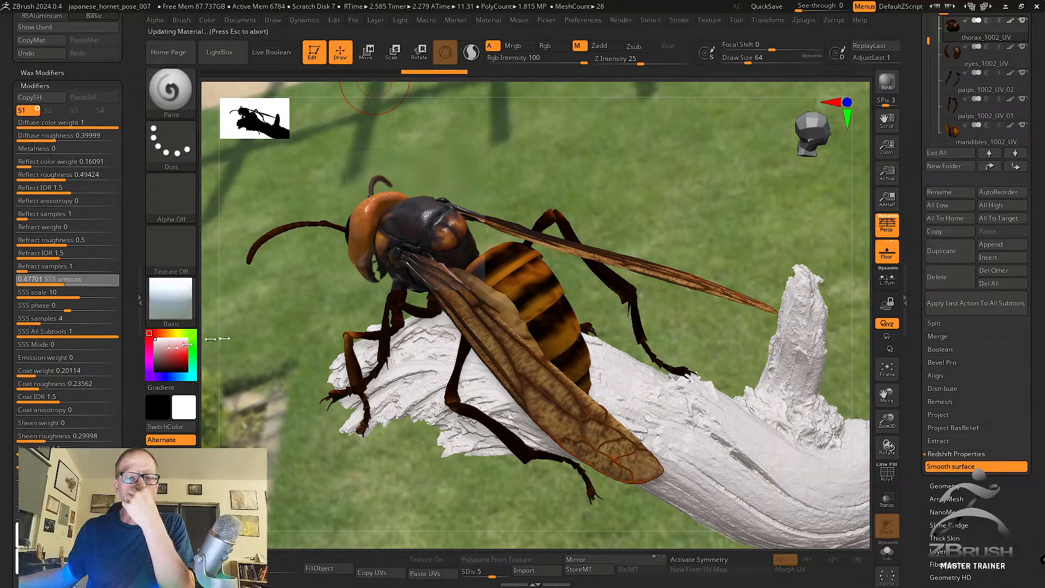
left_click(886, 83)
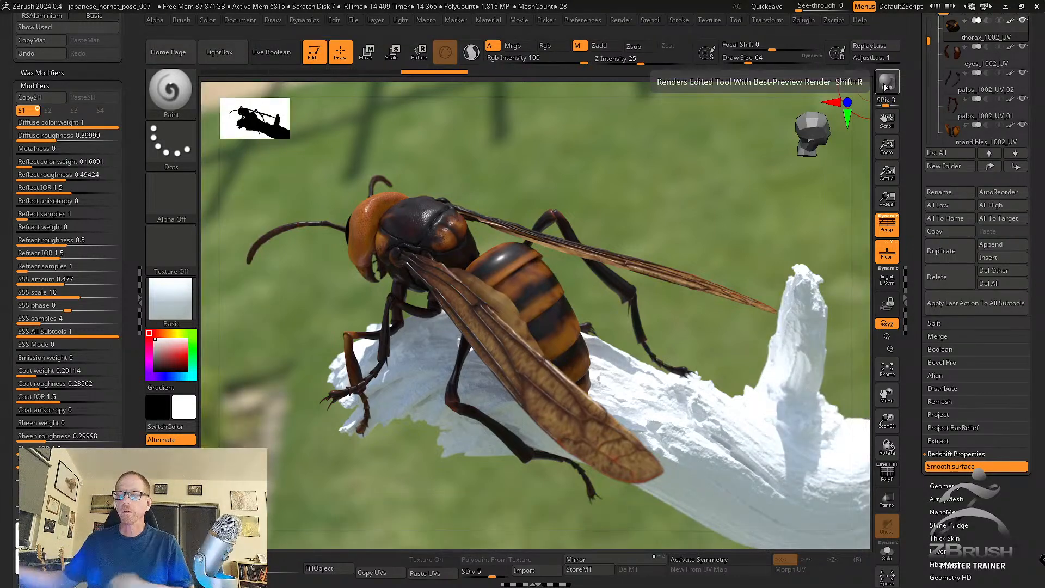
Select the front_wing_fold subtool, set the subtool list's Visible Count to 14, and raise the wing to subdivision level 6.
left_click(502, 306, "alt")
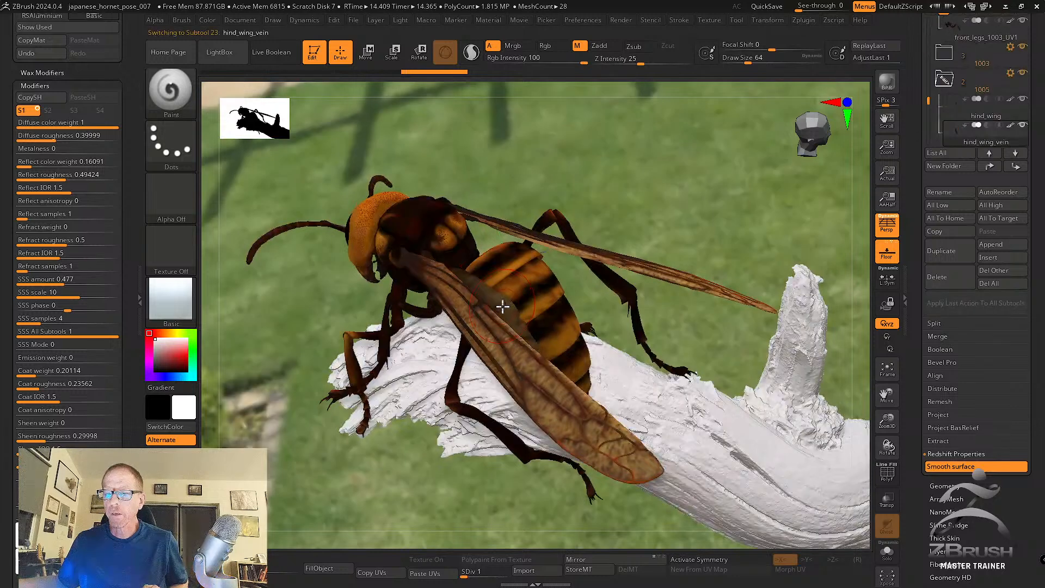
left_click(596, 430, "alt")
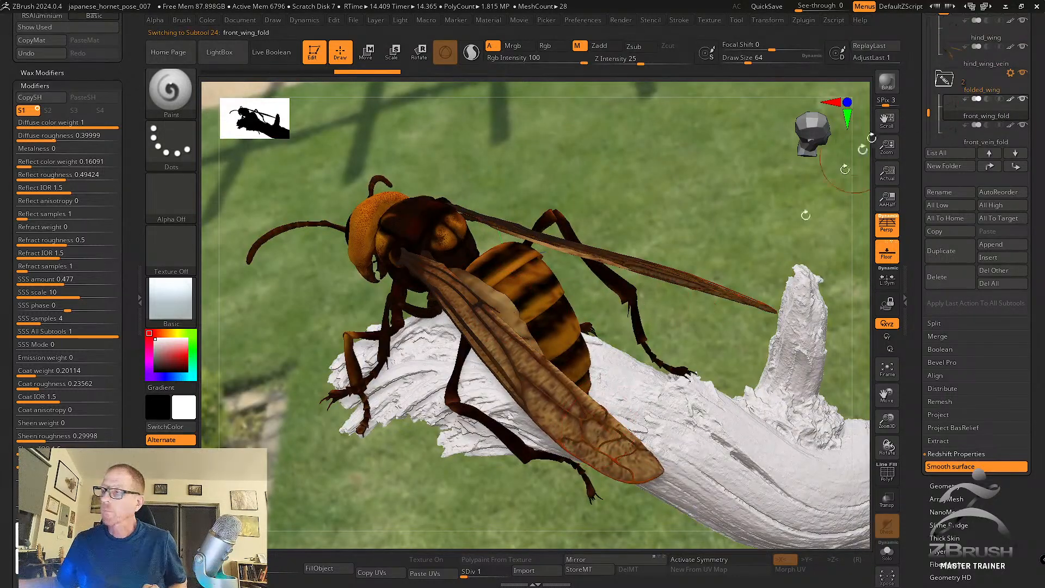
scroll(915, 139, "up", 6)
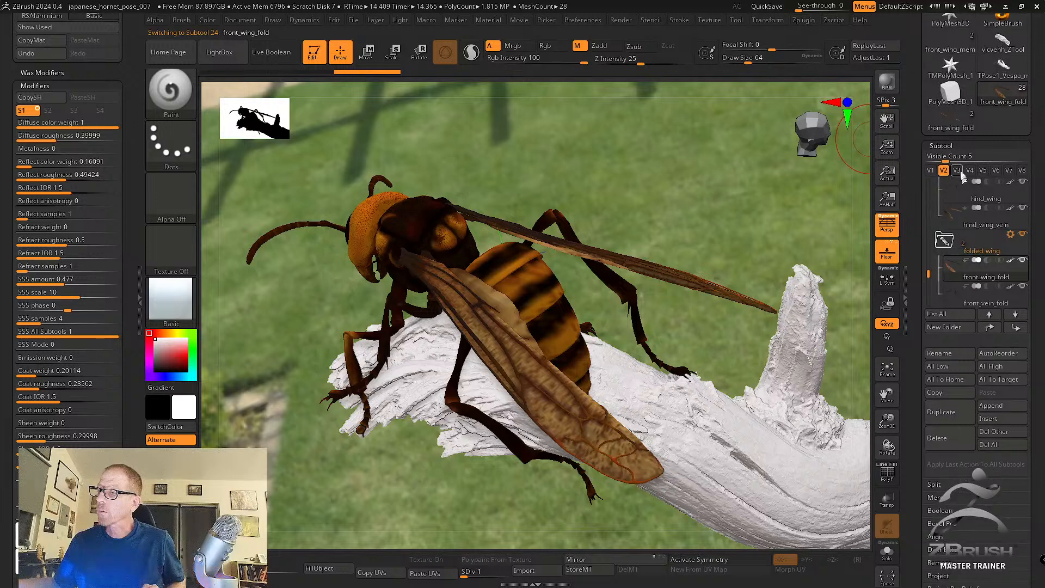
left_click_drag(974, 161, 982, 161)
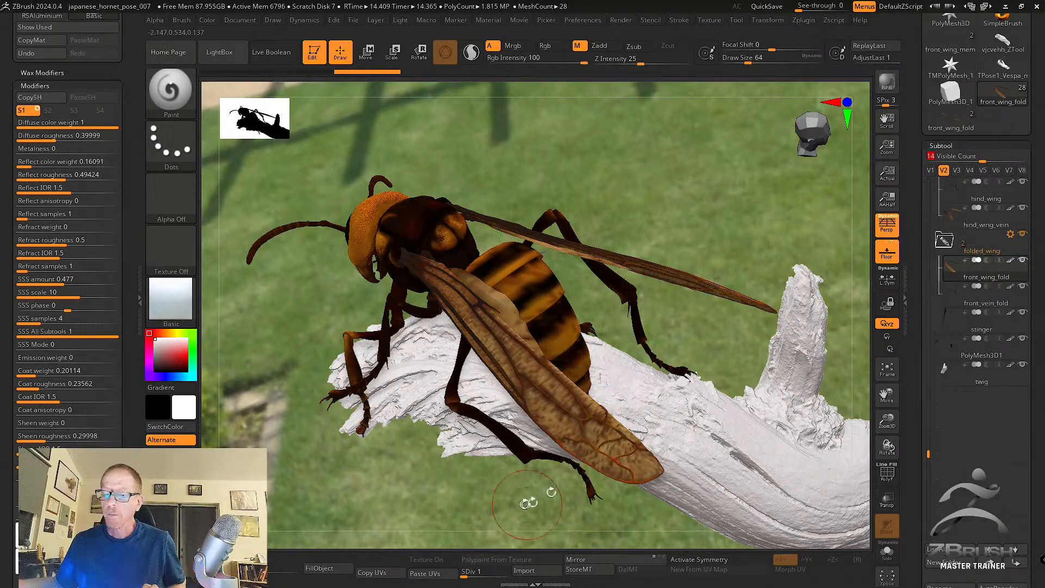
left_click_drag(480, 573, 499, 572)
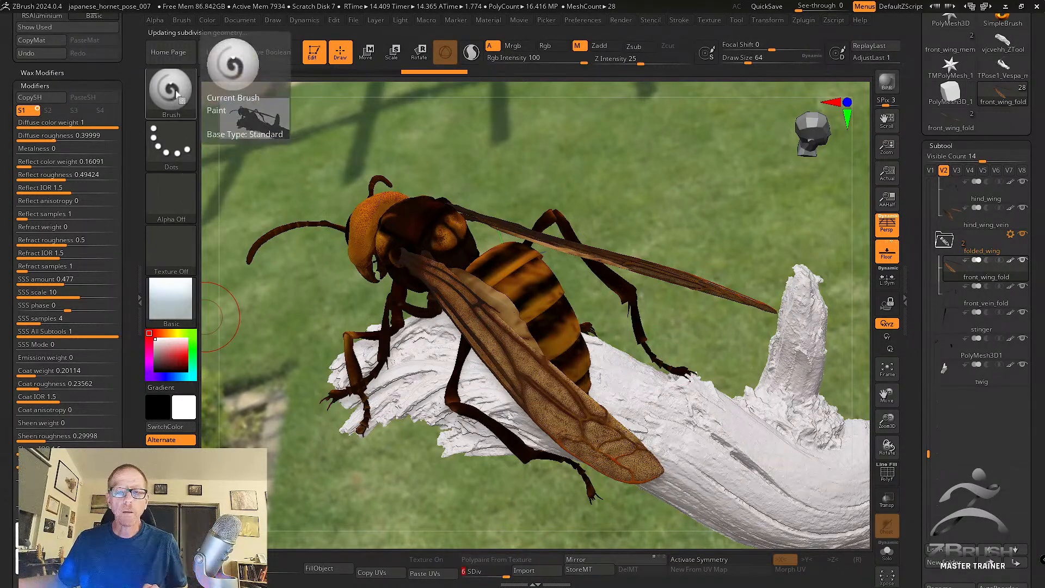
Fill the front_wing_fold subtool with the Glass Redshift polypaint material.
left_click(171, 299)
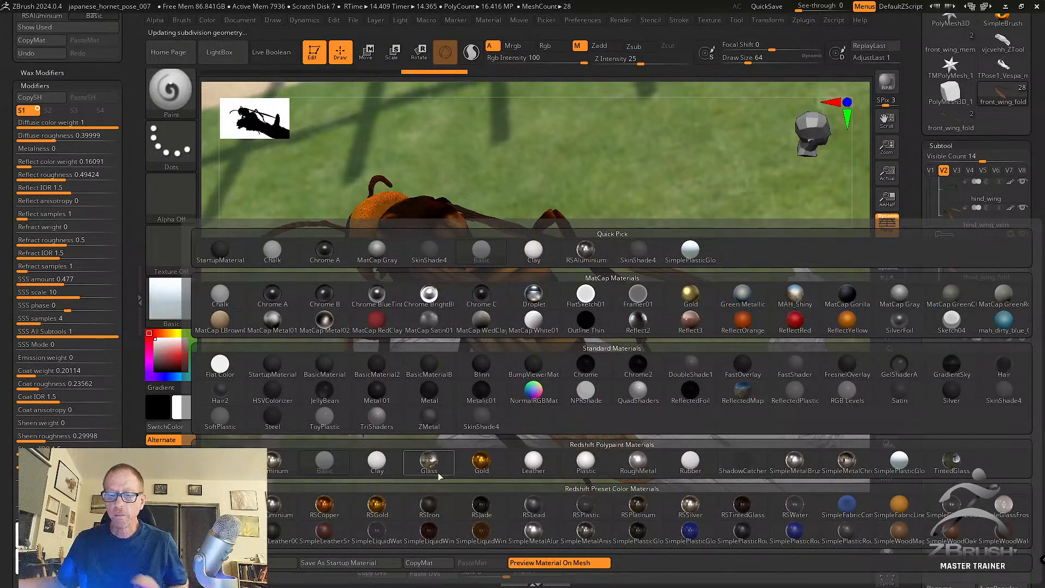
mouse_move(593, 461)
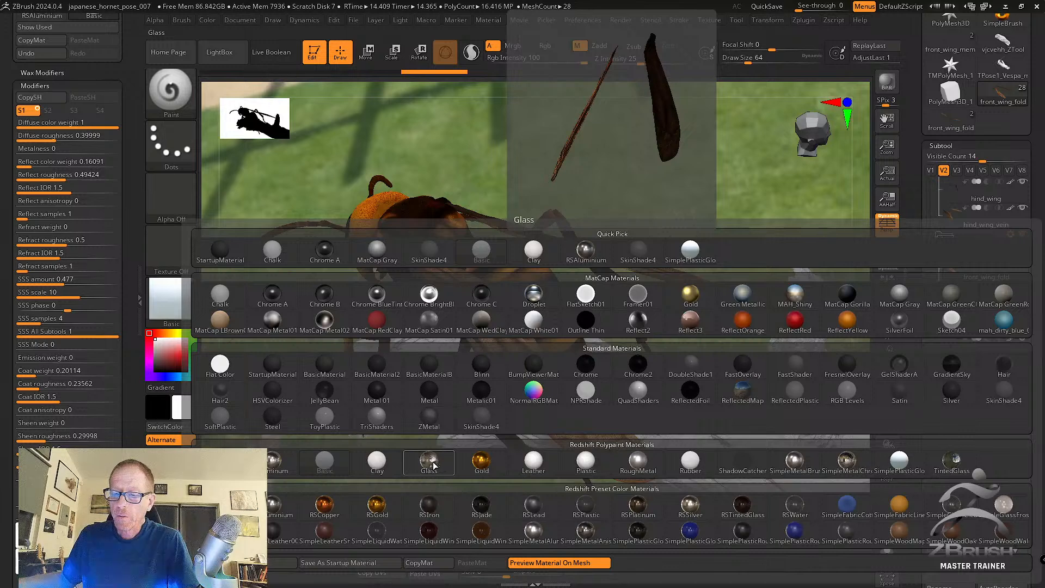
left_click(451, 466)
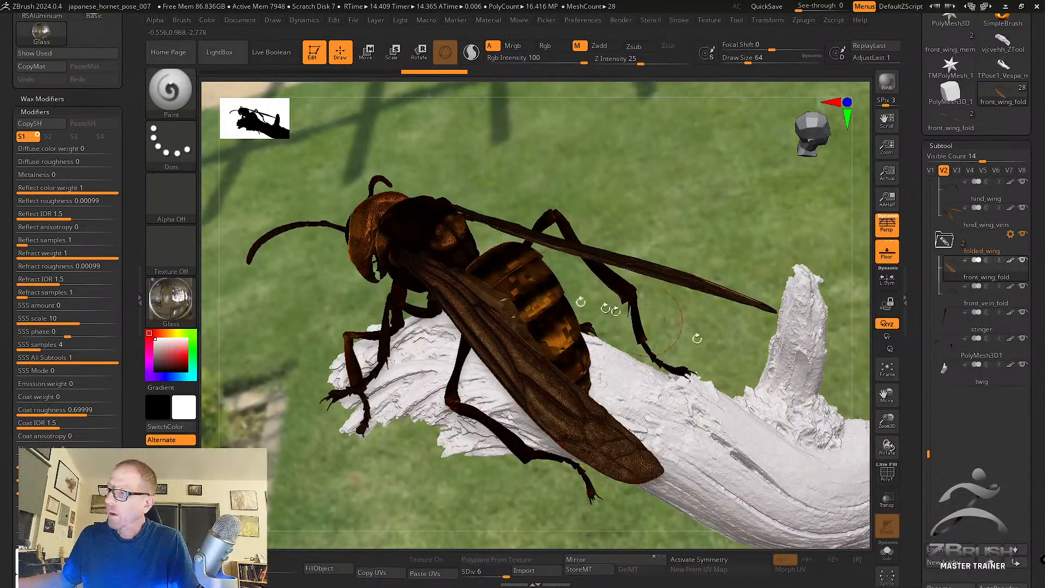
left_click(208, 21)
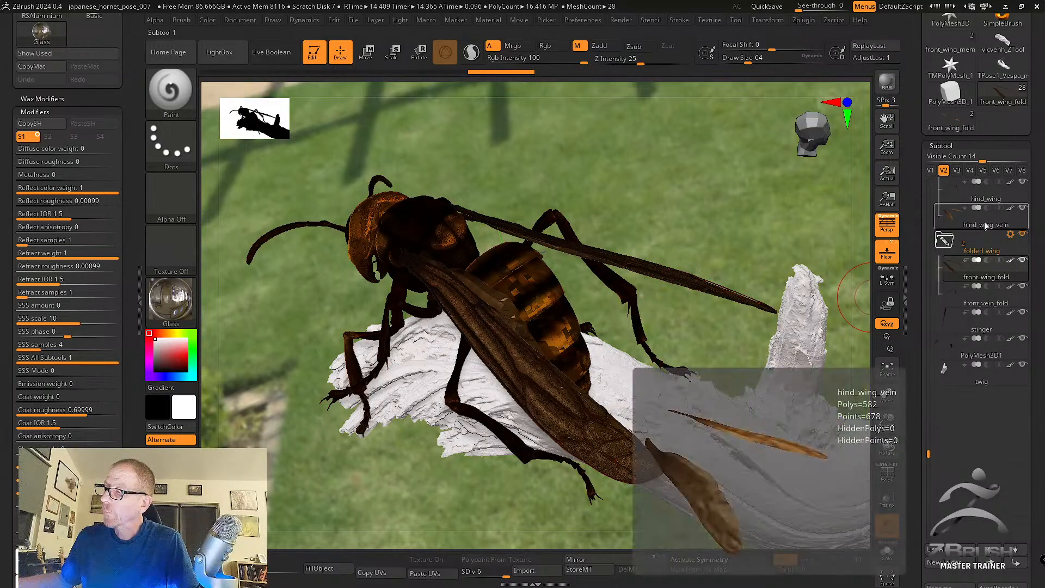
Fill the hind_wing subtool with the Glass material and switch the active material back to Basic.
left_click(986, 197)
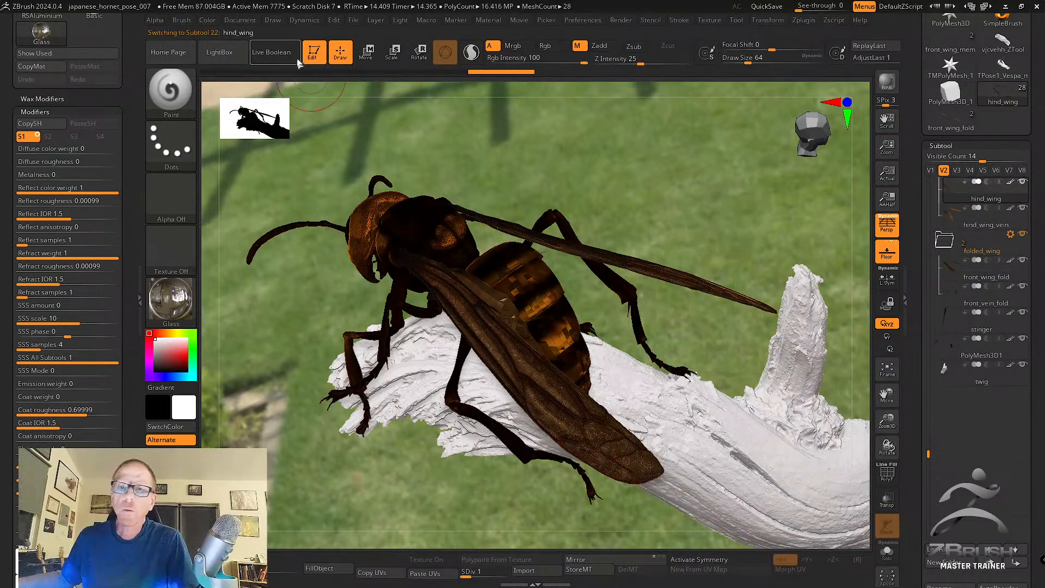
left_click(207, 20)
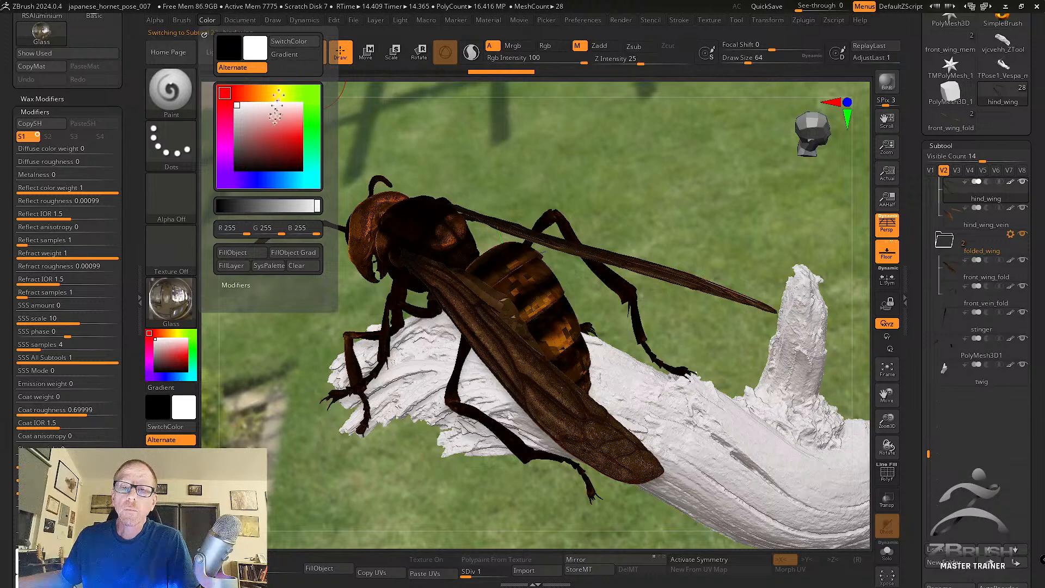
left_click(171, 300)
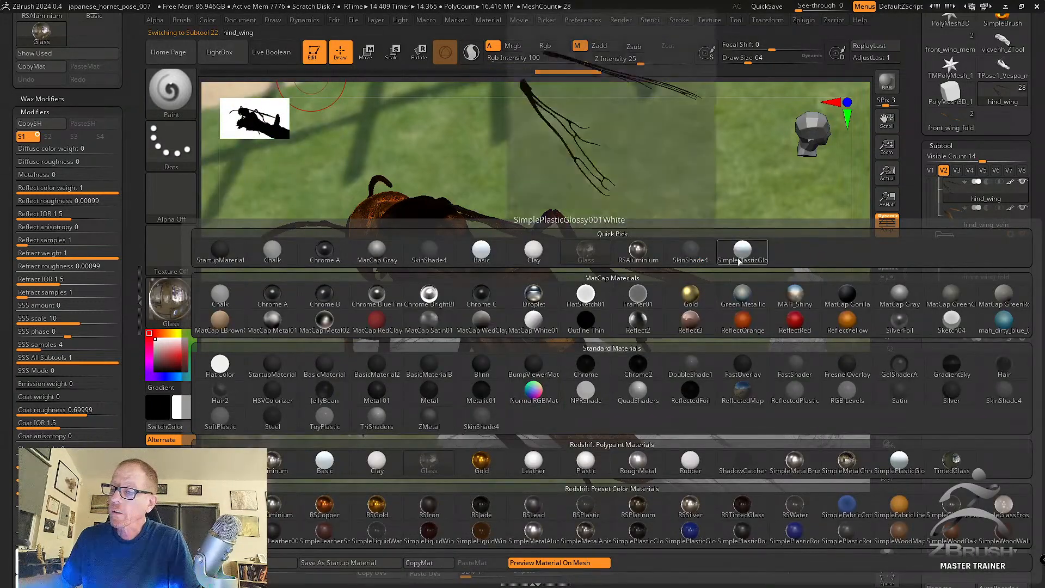
left_click(481, 251)
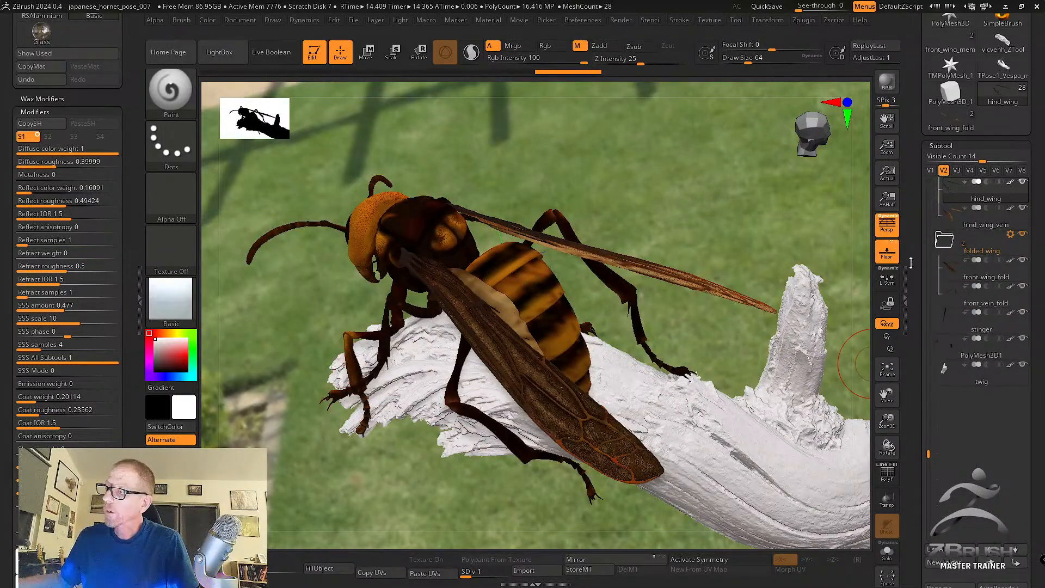
Set the front_wing_fold subtool to subdivision level 4 and the hind_wing subtool to level 3.
scroll(932, 460, "up", 1)
left_click_drag(932, 460, 931, 430)
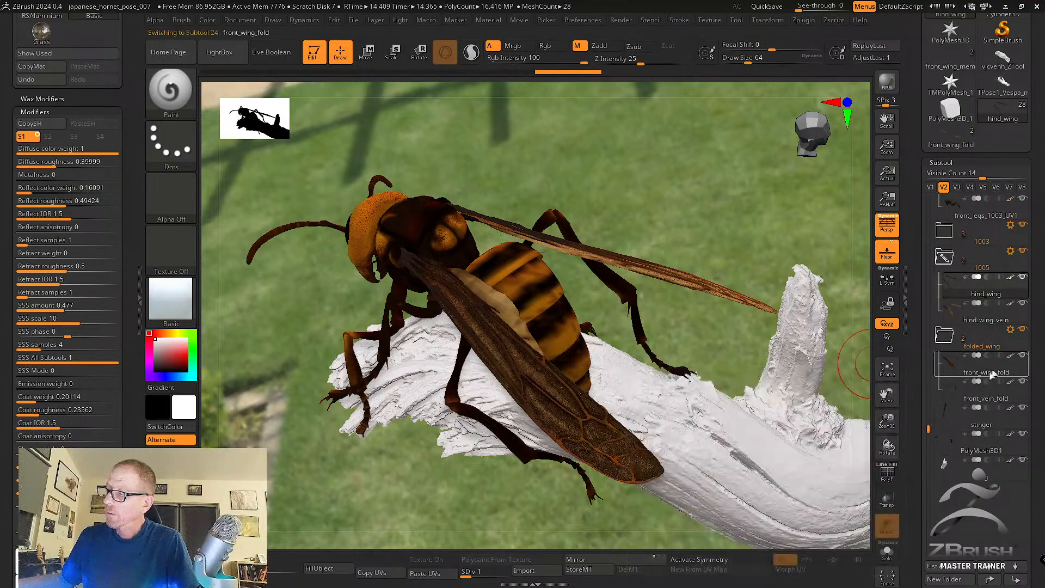
left_click(980, 375)
left_click_drag(507, 567, 492, 569)
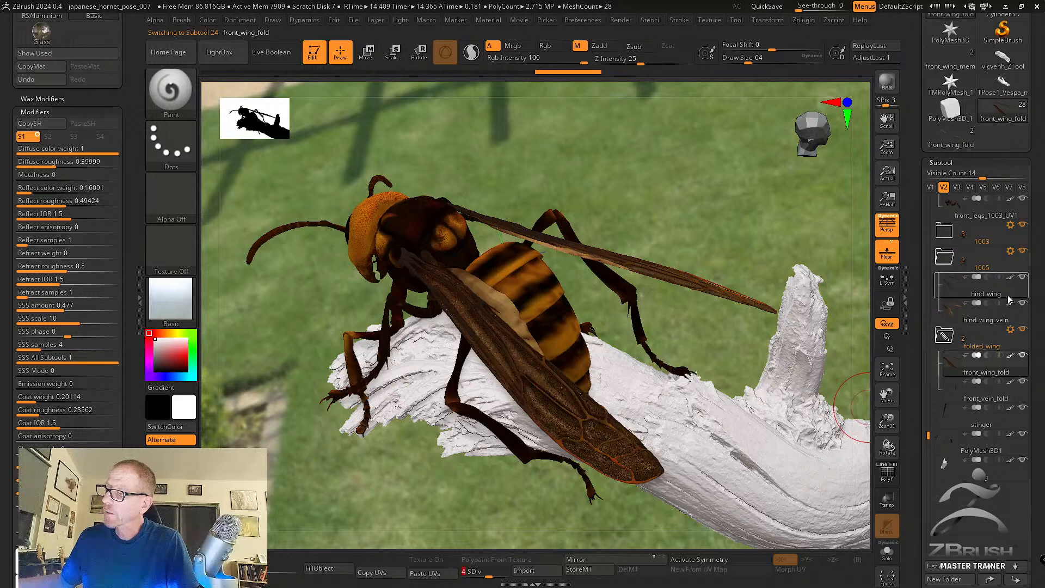
left_click(985, 294)
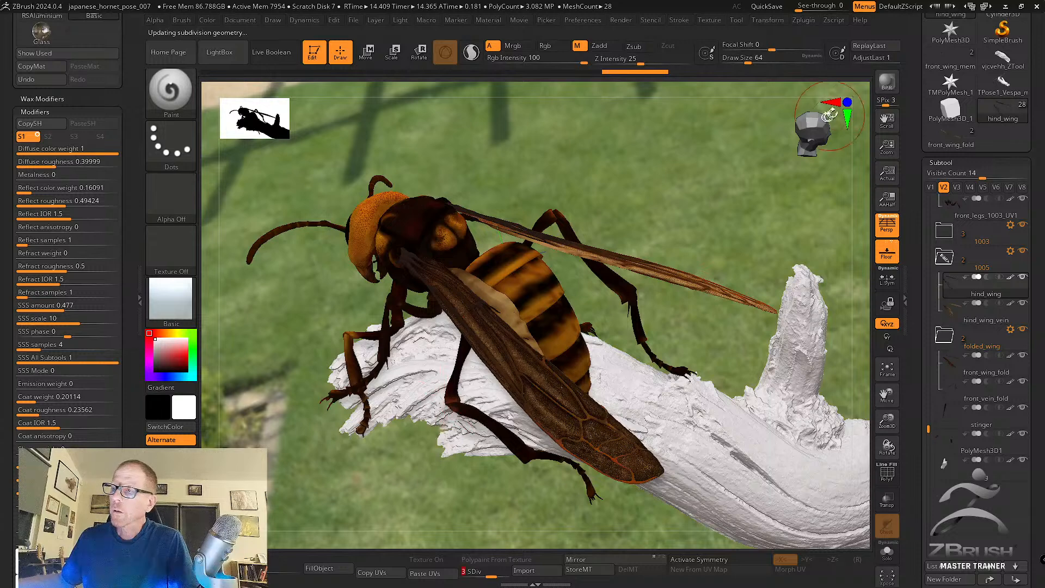
Render the hornet with Best-Preview Render and look over the Redshift render settings.
left_click(886, 82)
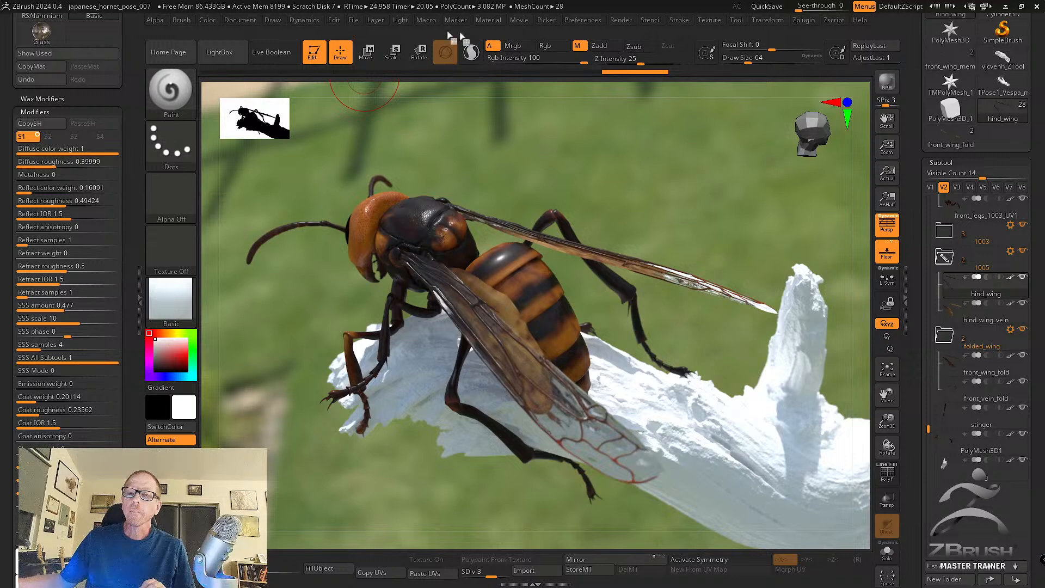
left_click(629, 20)
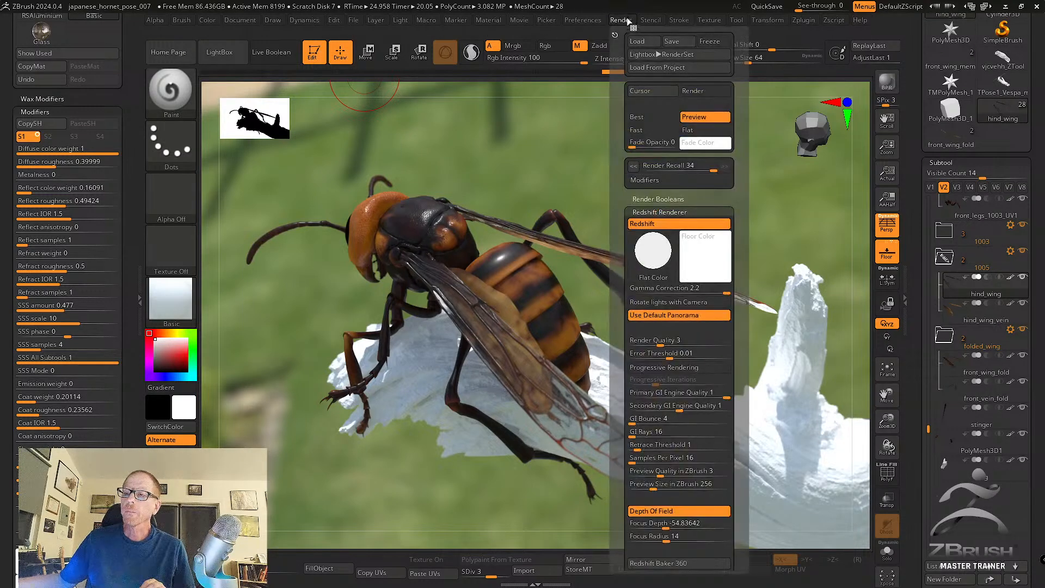
left_click(636, 91)
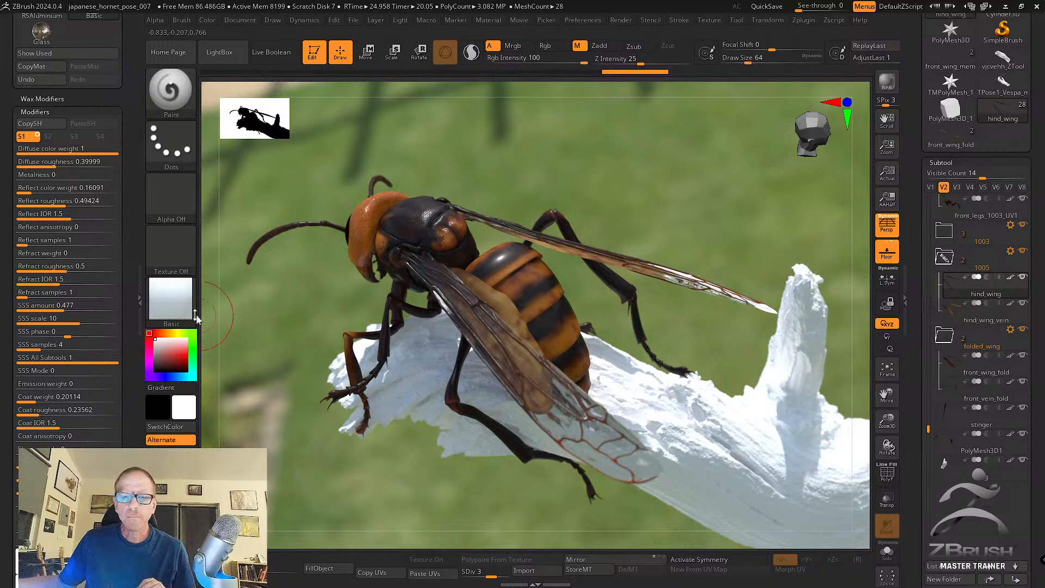
Fill the hind_wing subtool with the Glass material.
left_click(170, 299)
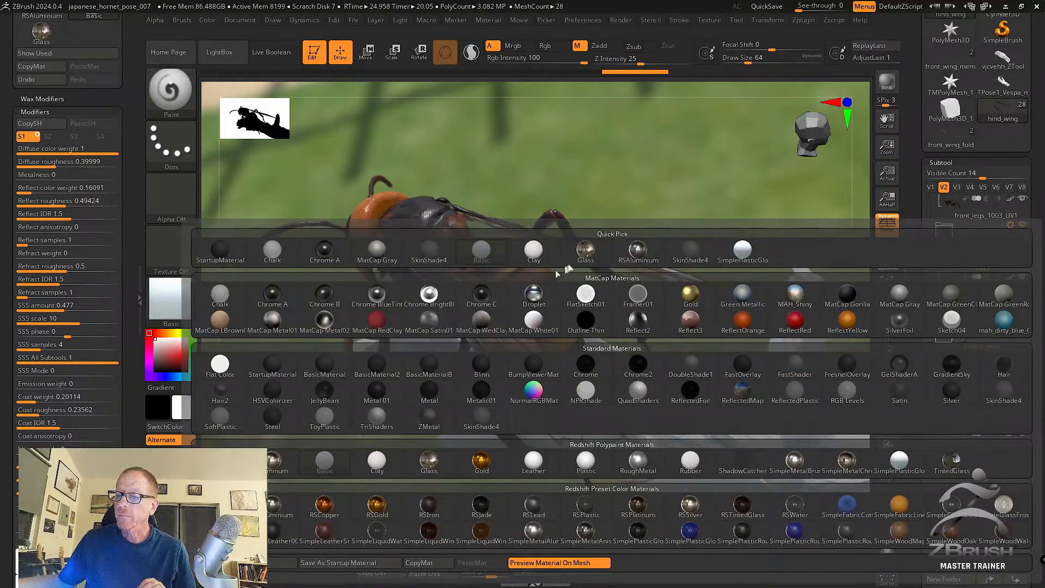
left_click(585, 250)
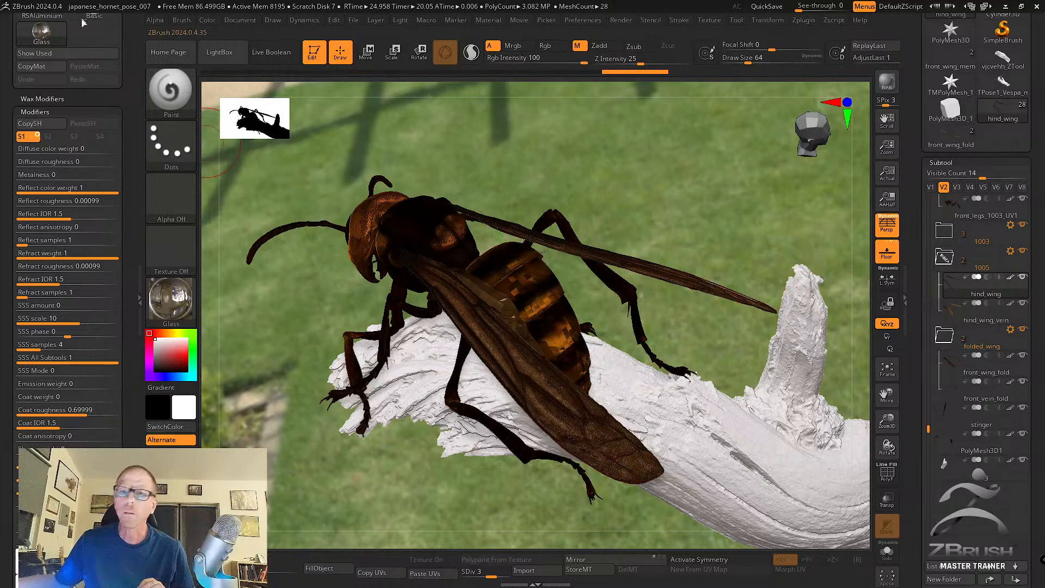
left_click(209, 21)
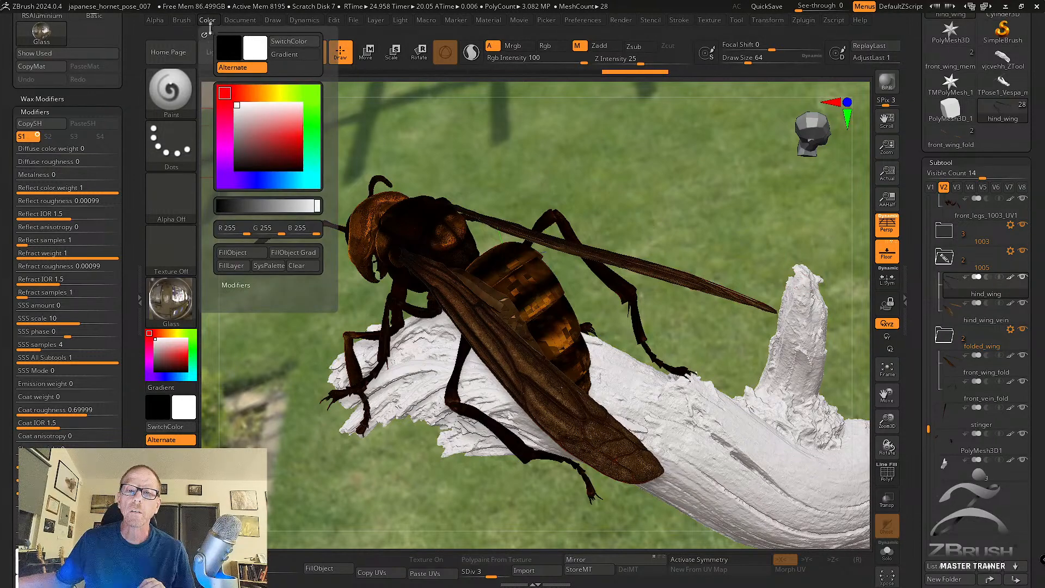
left_click(232, 254)
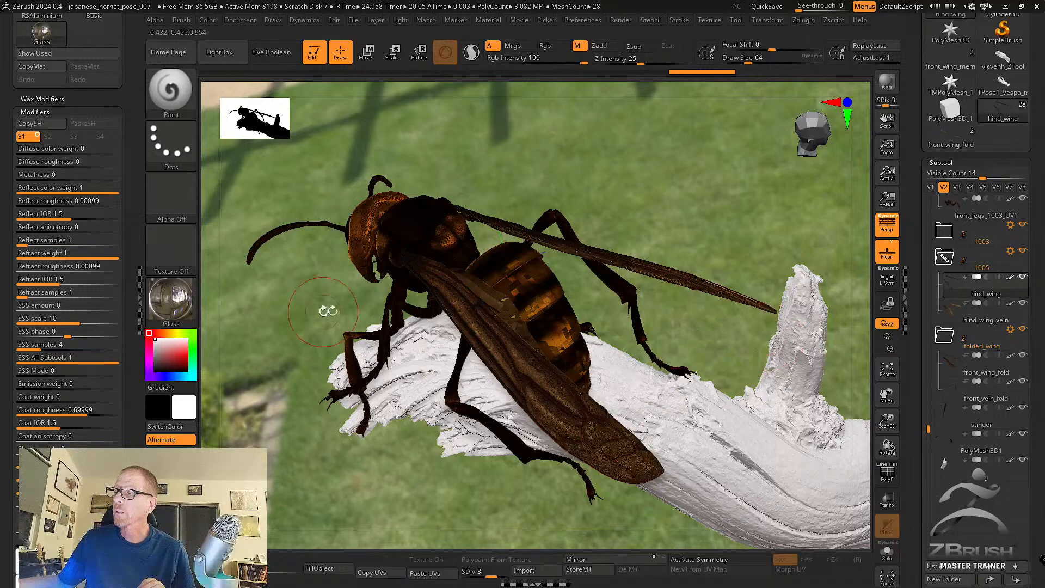
Set the active material back to Basic and run another test render of the hornet.
left_click(171, 298)
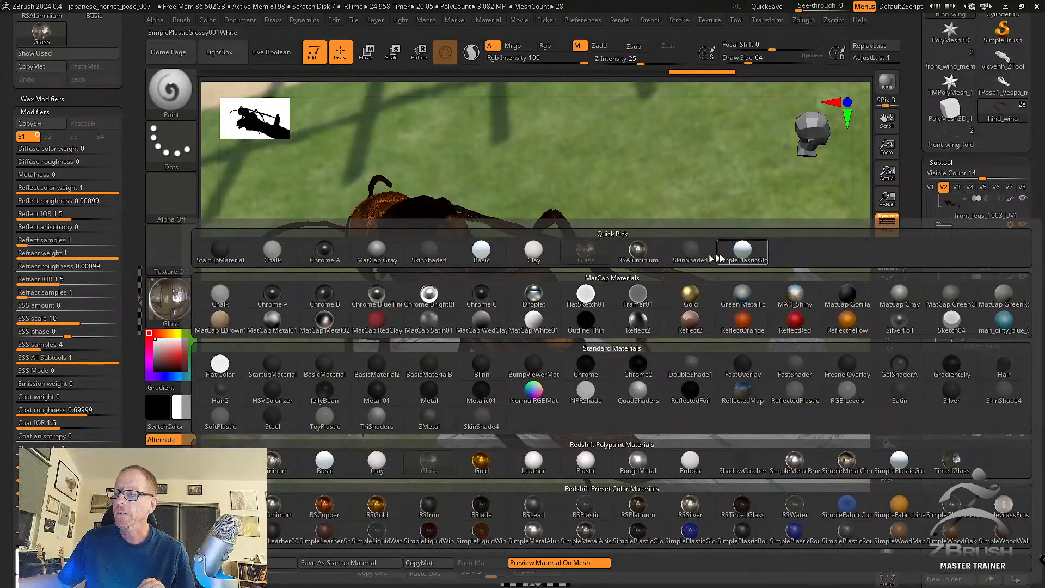
mouse_move(735, 258)
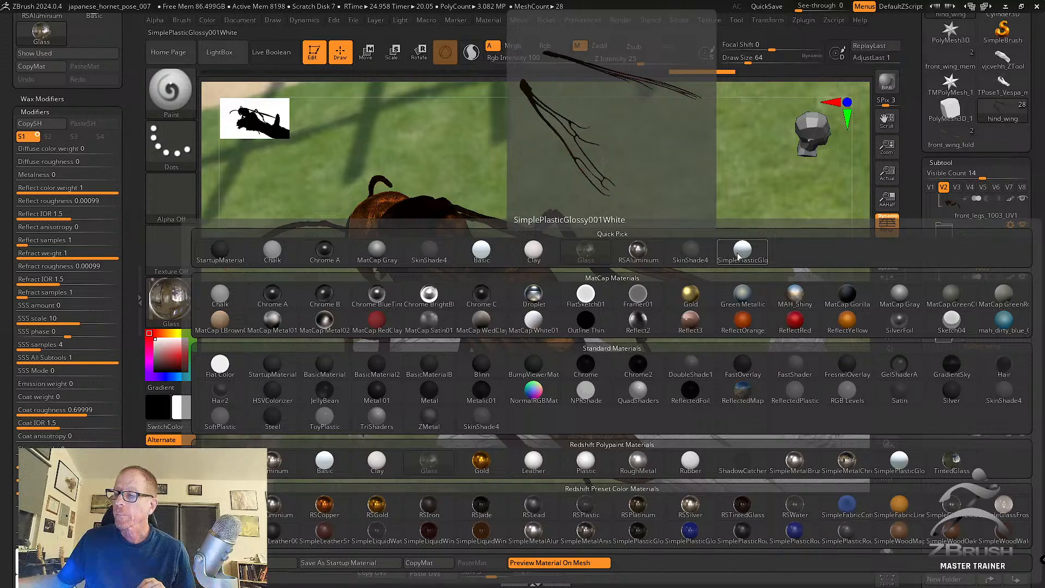
left_click(481, 250)
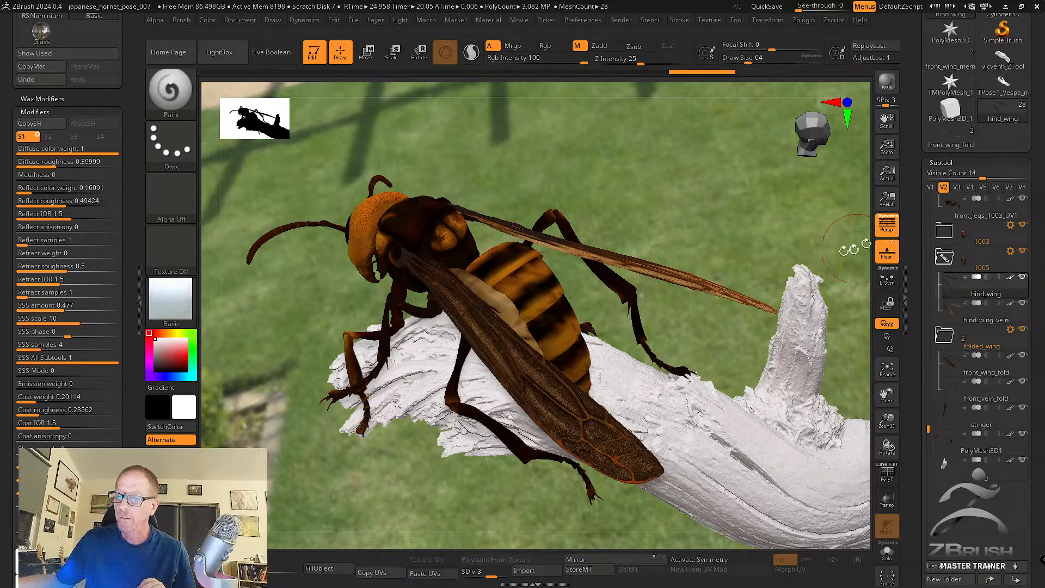
left_click(887, 82)
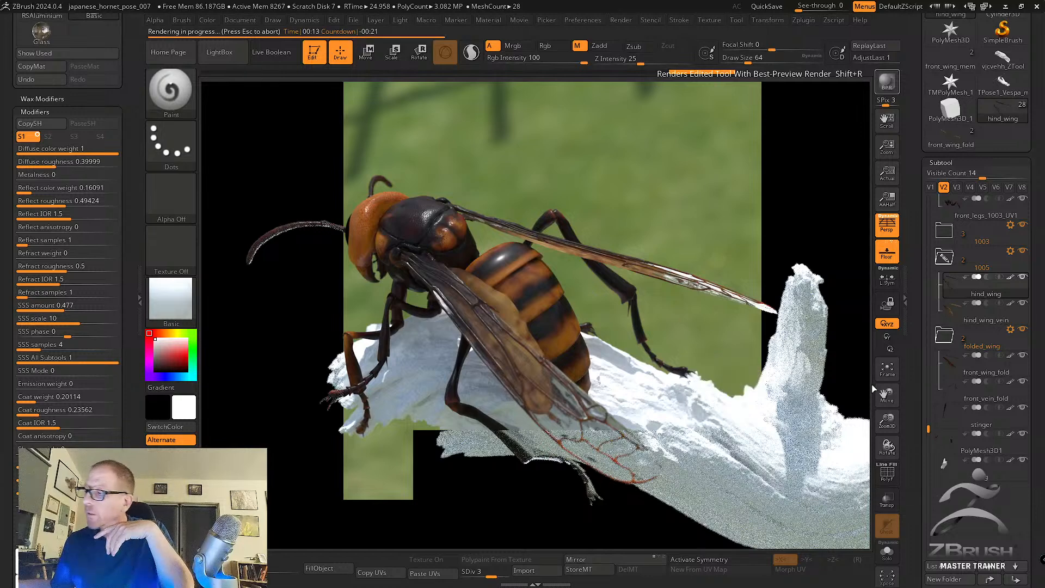
Select the hind_wing_vein subtool and fill it with the Glass material.
left_click(983, 320)
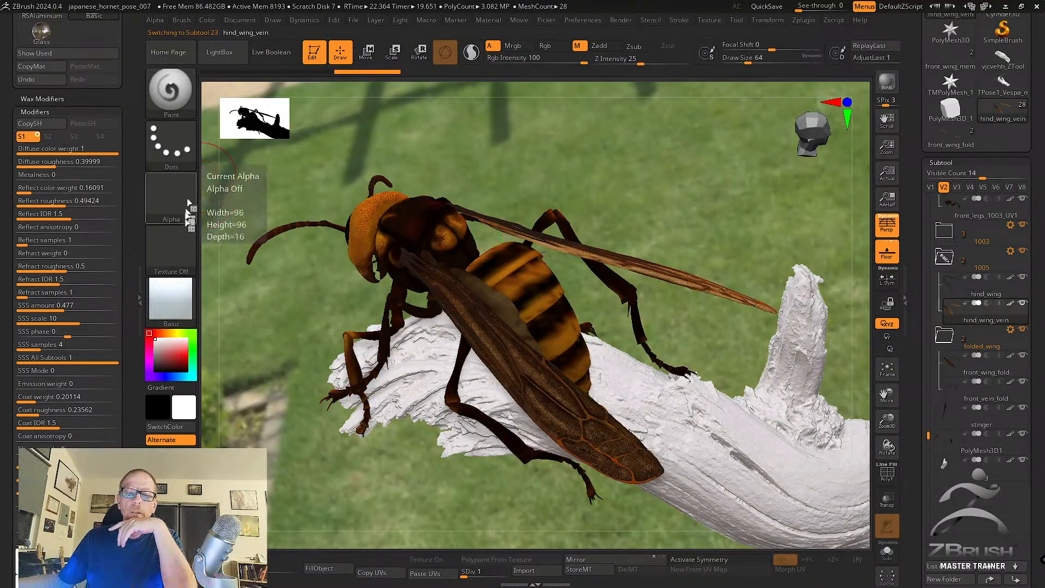
left_click(164, 301)
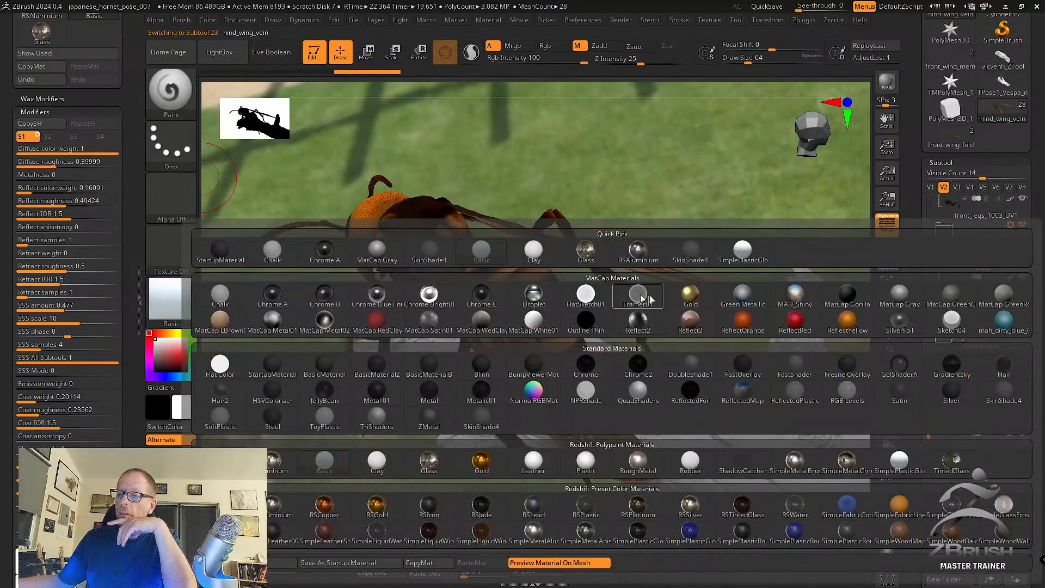
left_click(599, 260)
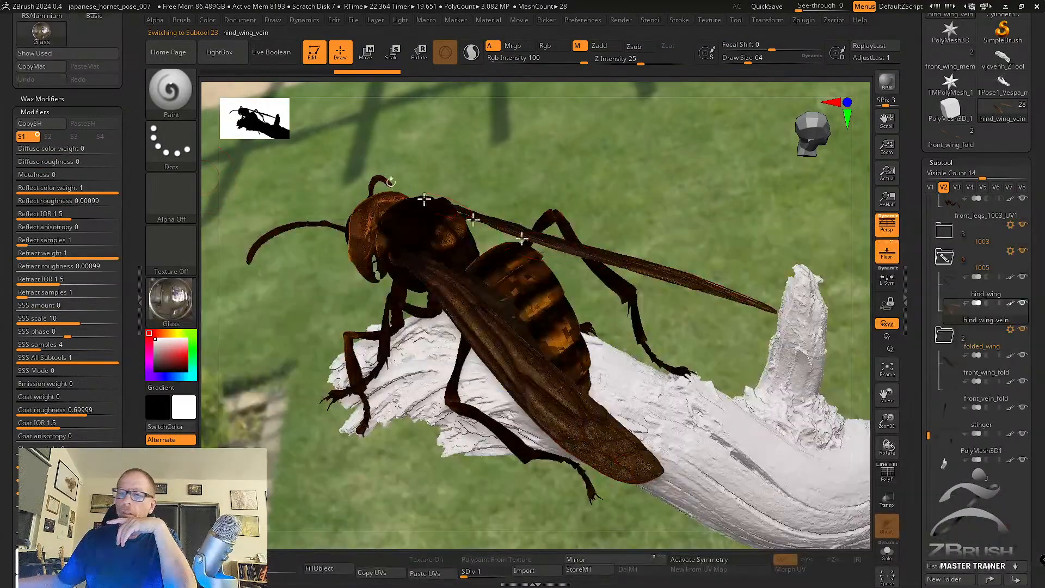
left_click(208, 22)
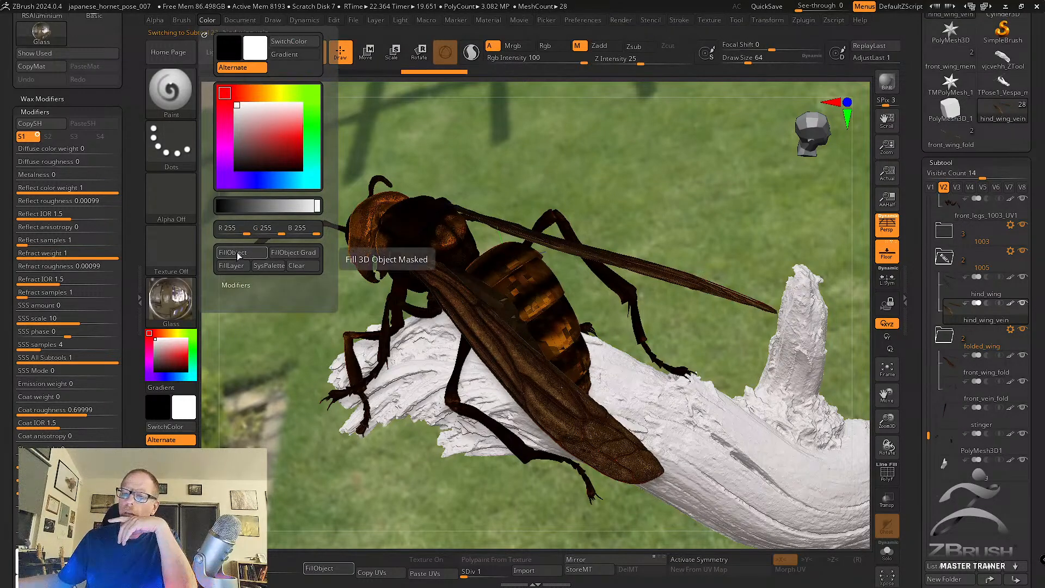
Fill the hind_wing subtool with the Basic material and render the hornet to check both wings.
left_click(1017, 293)
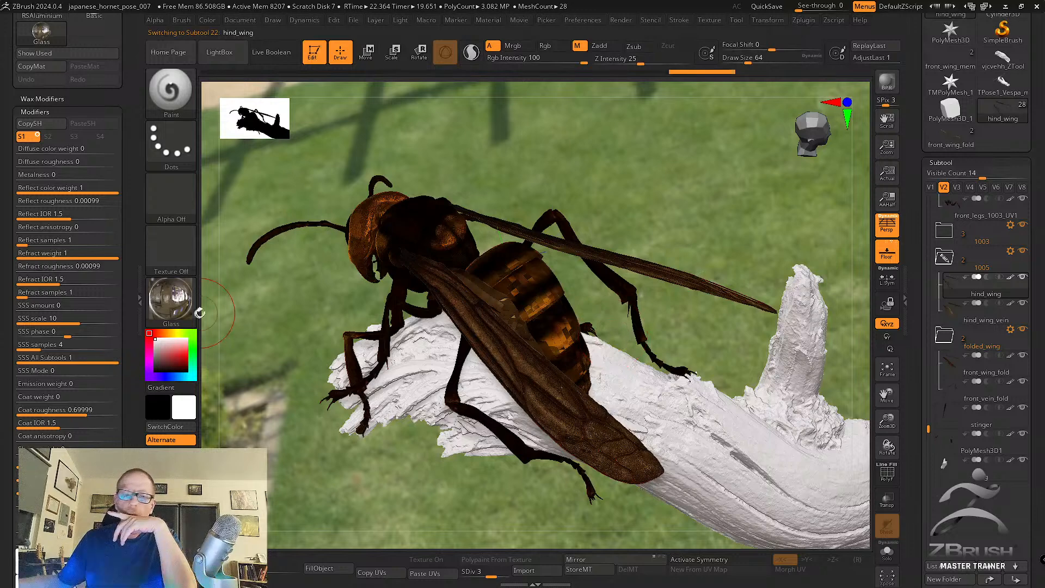
left_click(184, 305)
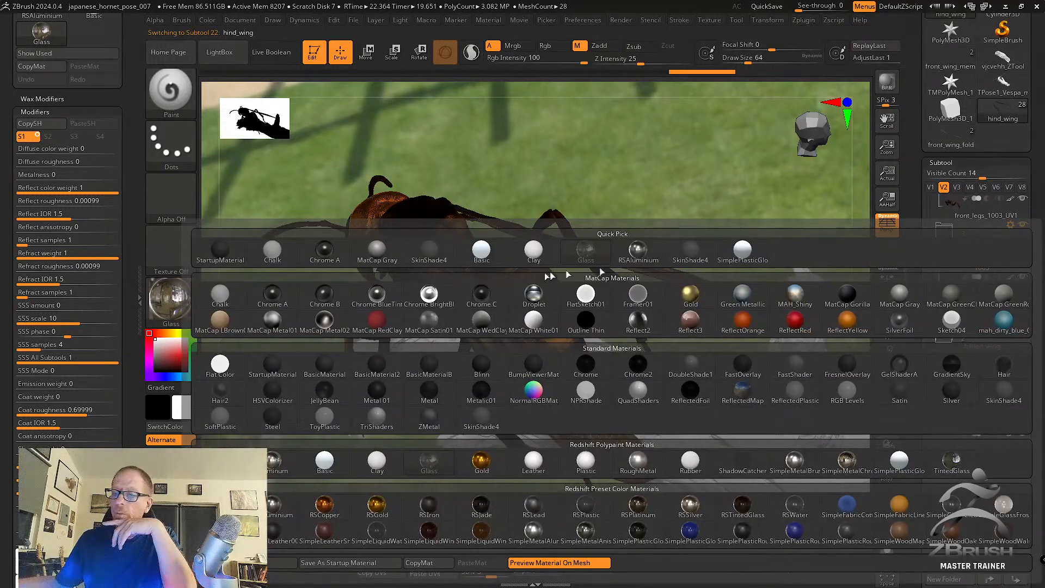
left_click(481, 254)
left_click(207, 20)
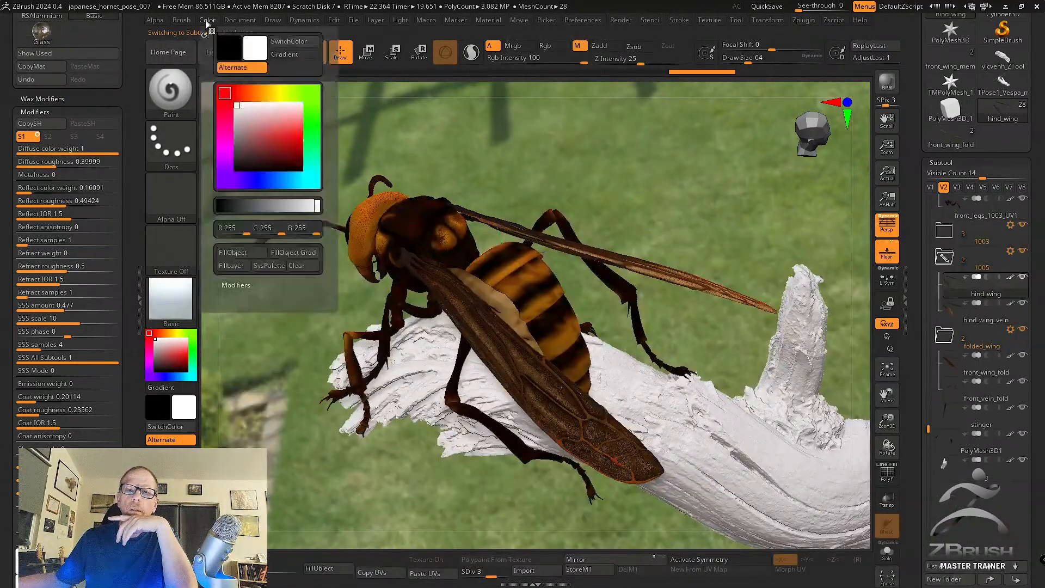
left_click(240, 252)
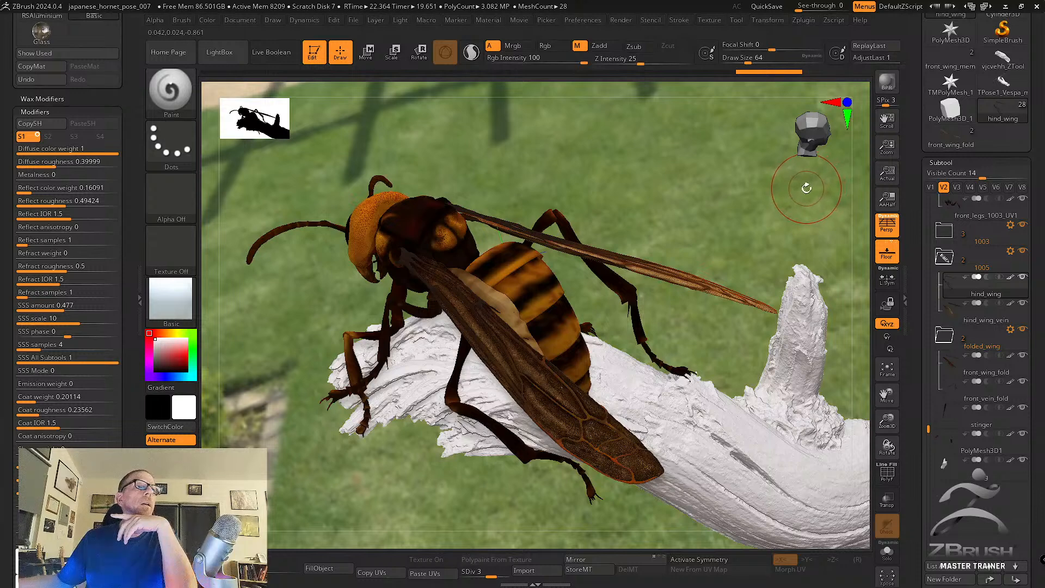
left_click(887, 83)
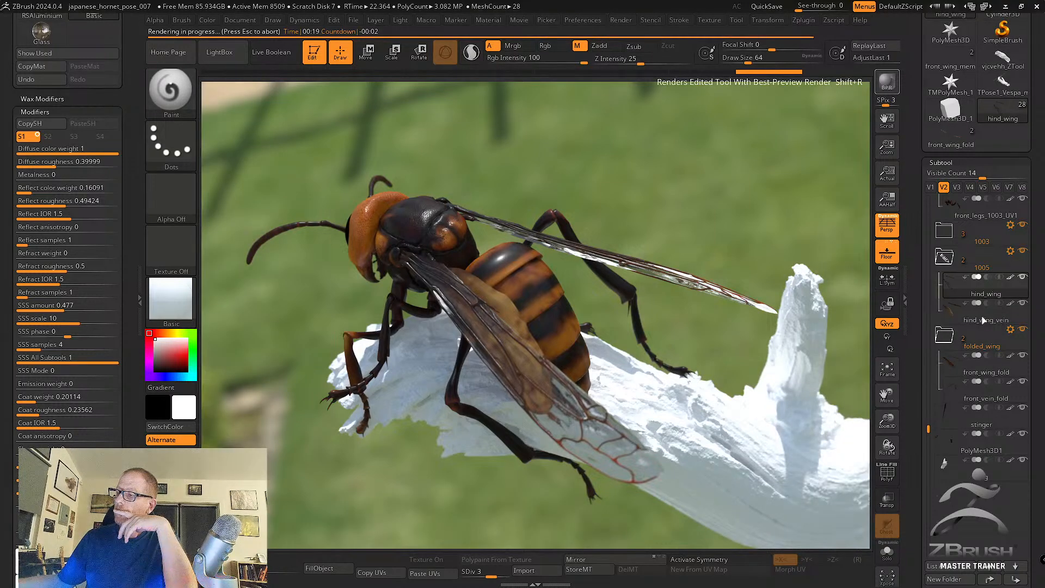
Refill the hind_wing_vein subtool with the Glass material, then return the active material to Basic.
mouse_move(968, 320)
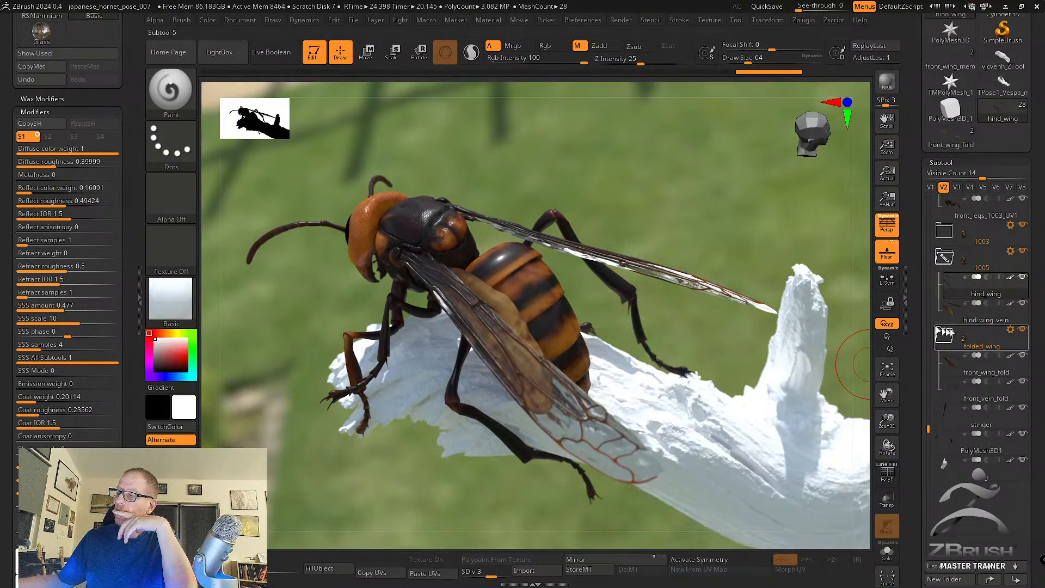
left_click(978, 321)
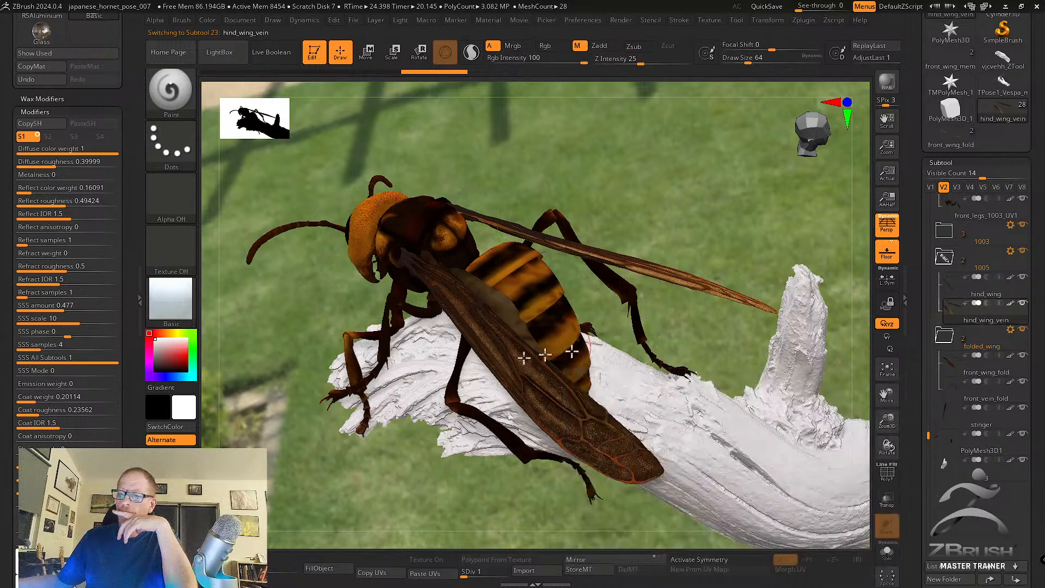
left_click(166, 311)
left_click(593, 255)
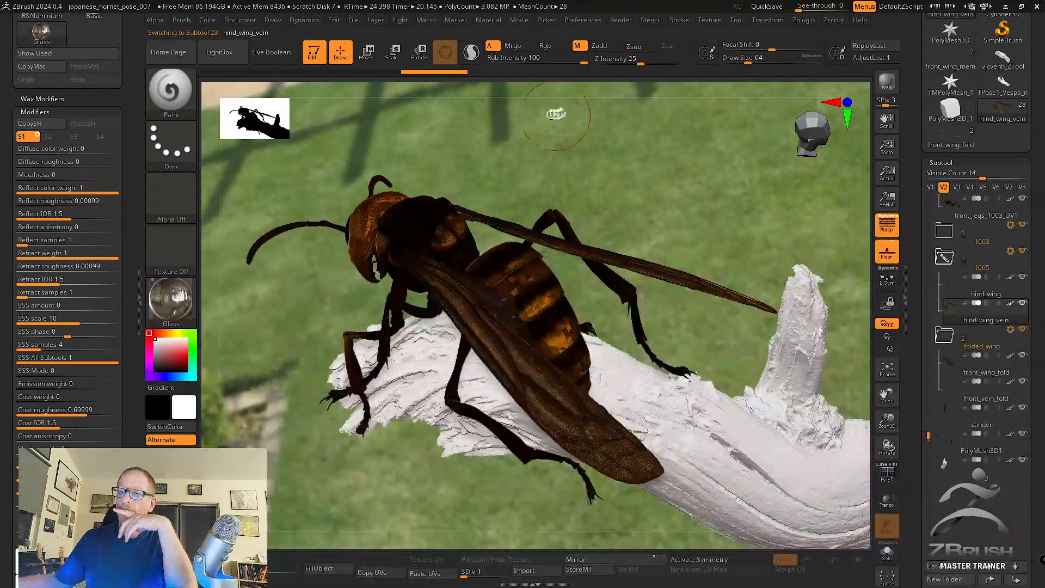
left_click(207, 21)
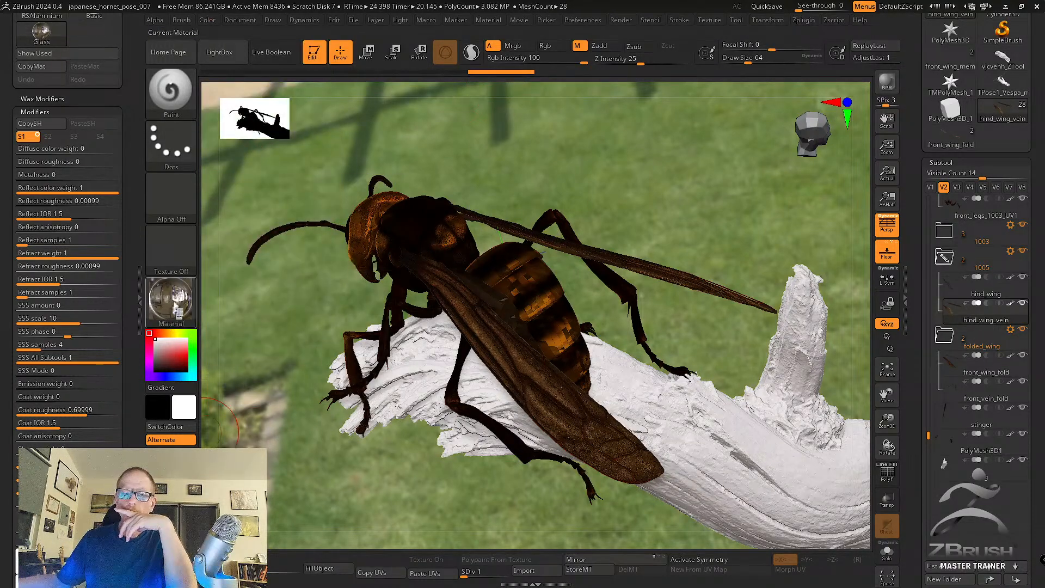
left_click(170, 299)
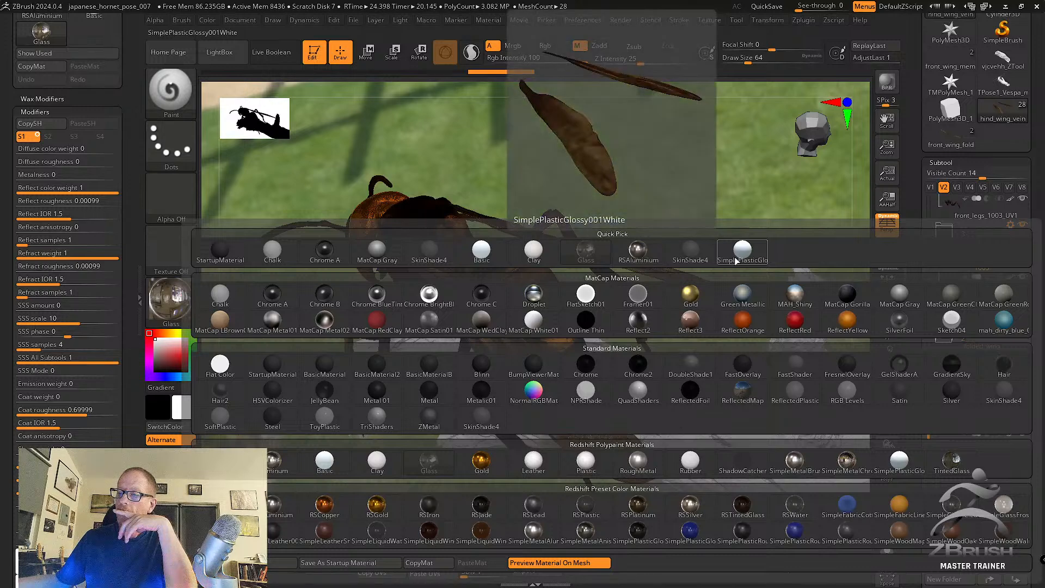
left_click(489, 252)
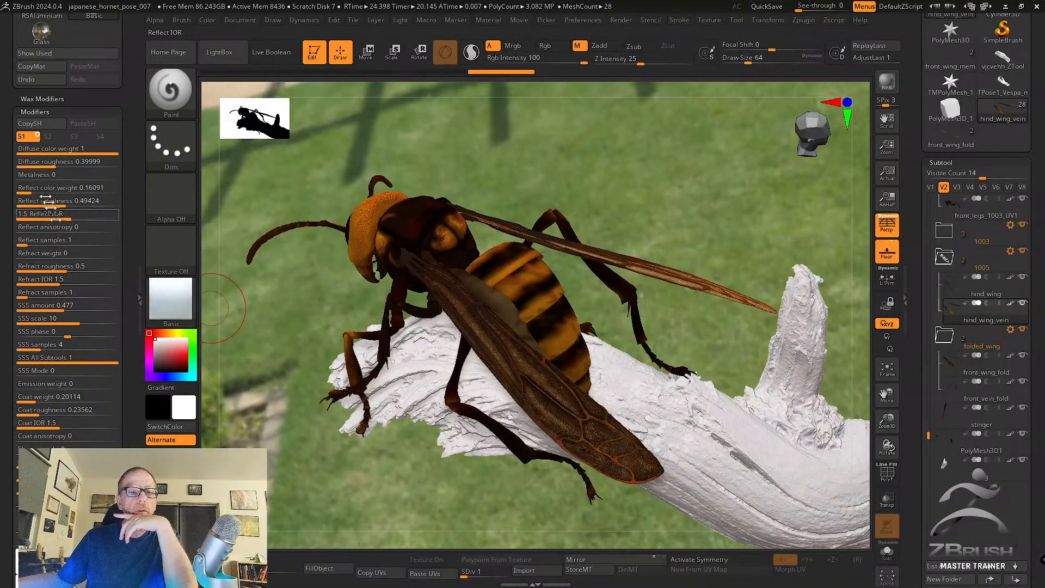
left_click(169, 294)
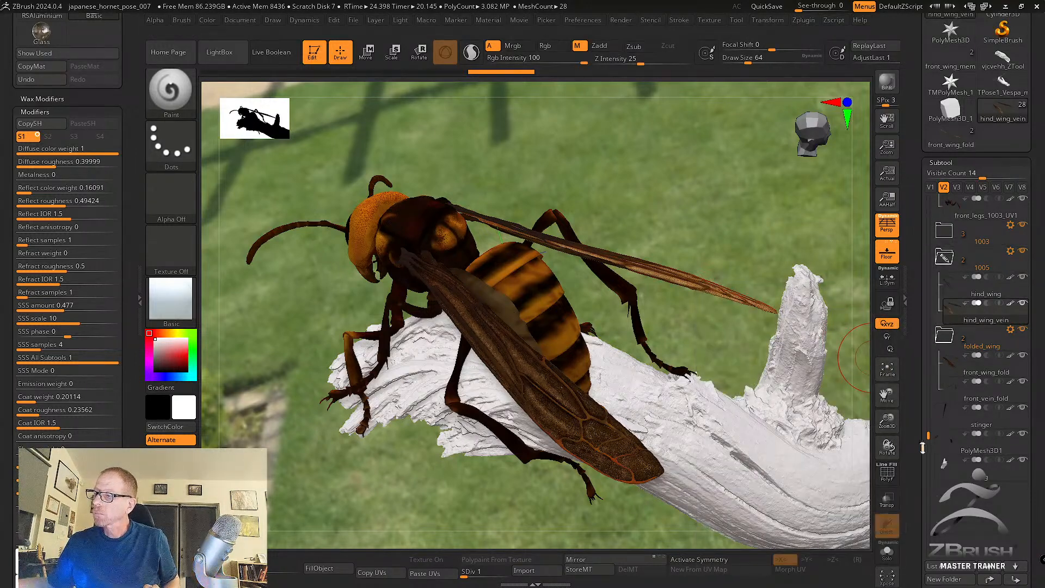
Isolate the Vespa_mandarinia_polypaint_01 subtool in Solo mode and fill it with the Basic material.
left_click_drag(922, 448, 901, 327)
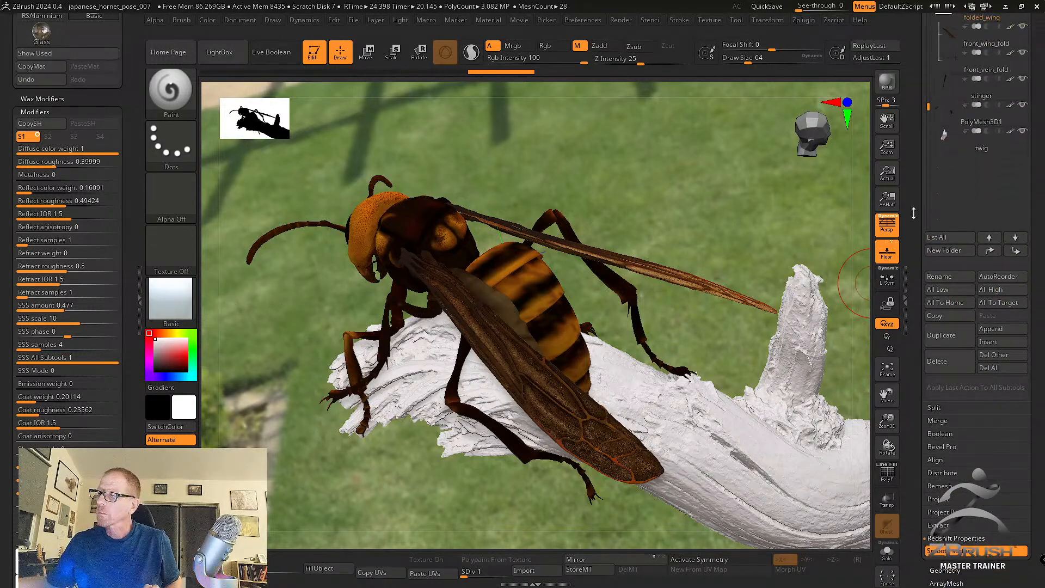
left_click_drag(914, 212, 920, 378)
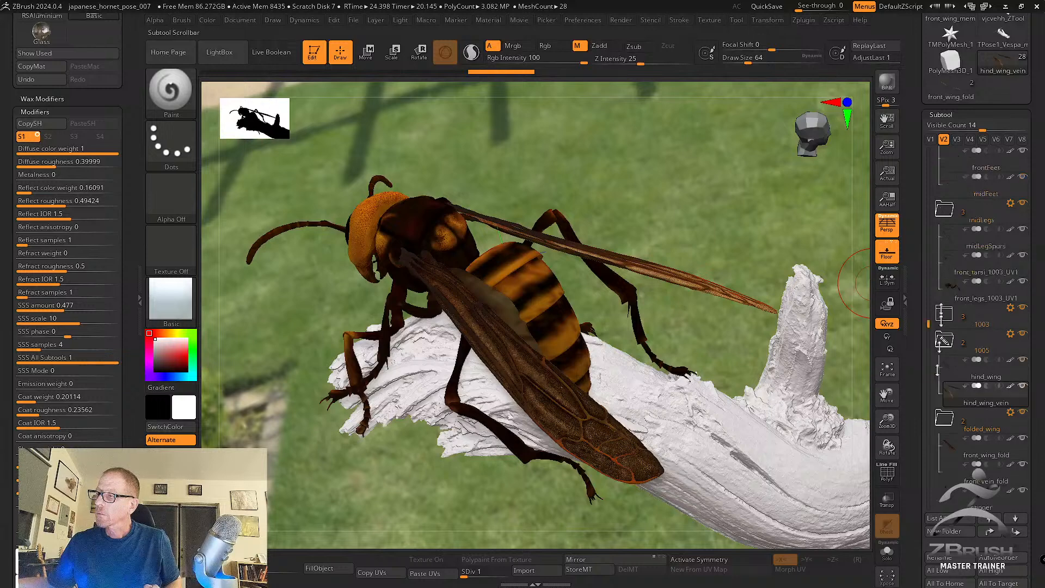
left_click_drag(941, 314, 933, 137)
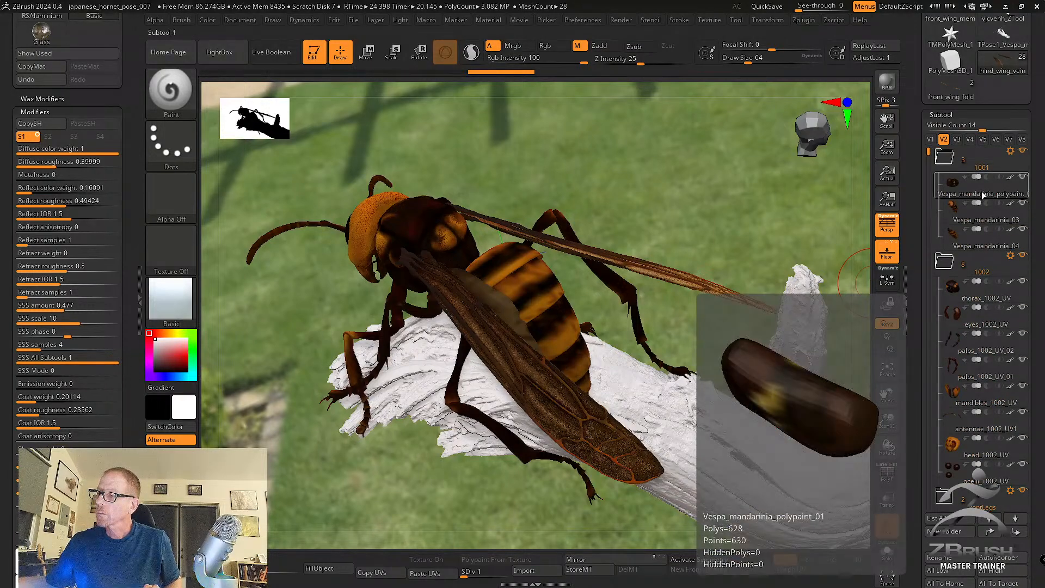
left_click(968, 195)
left_click(889, 554)
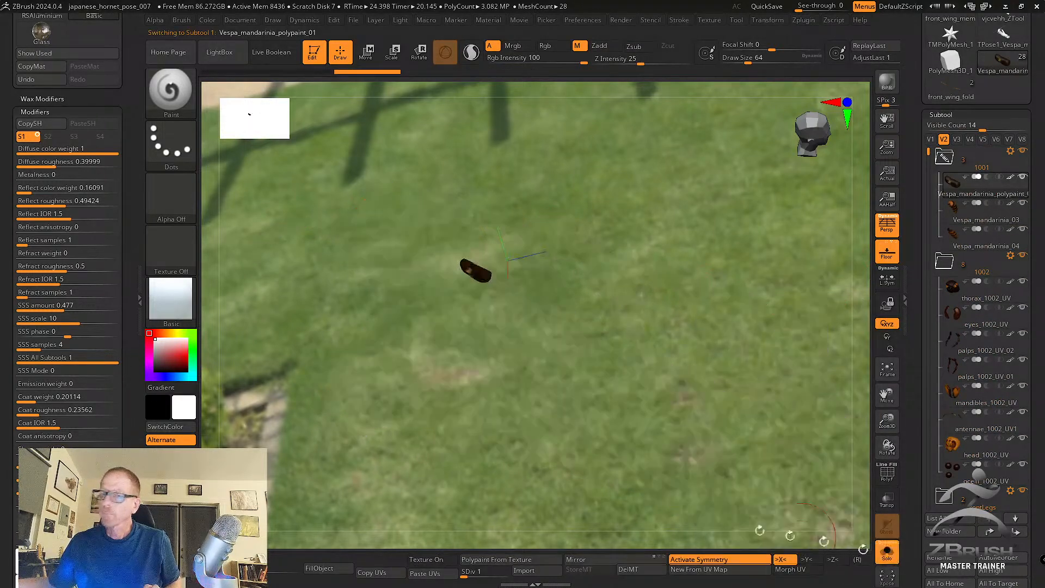
left_click(174, 304)
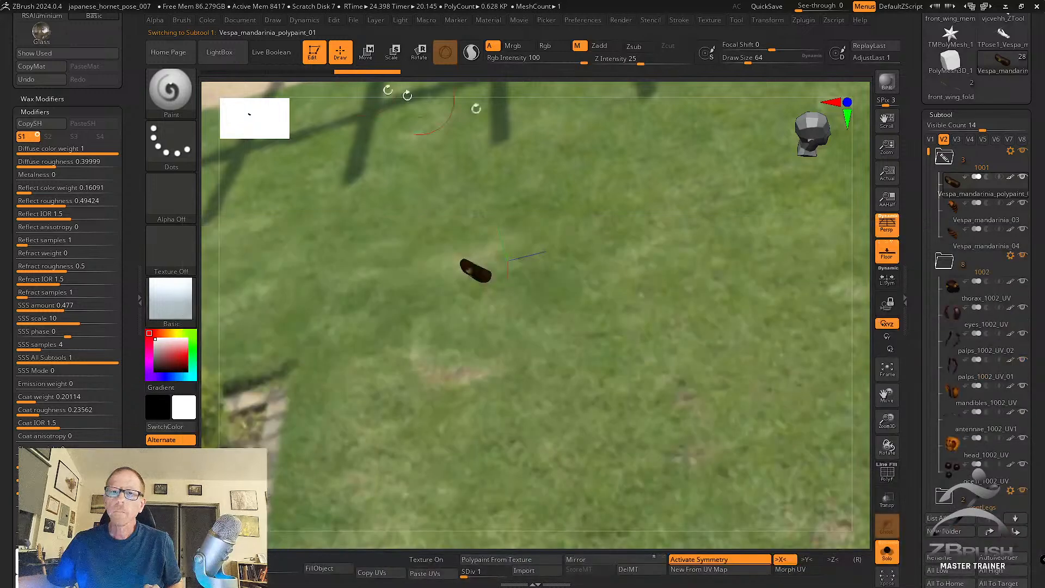
left_click(207, 20)
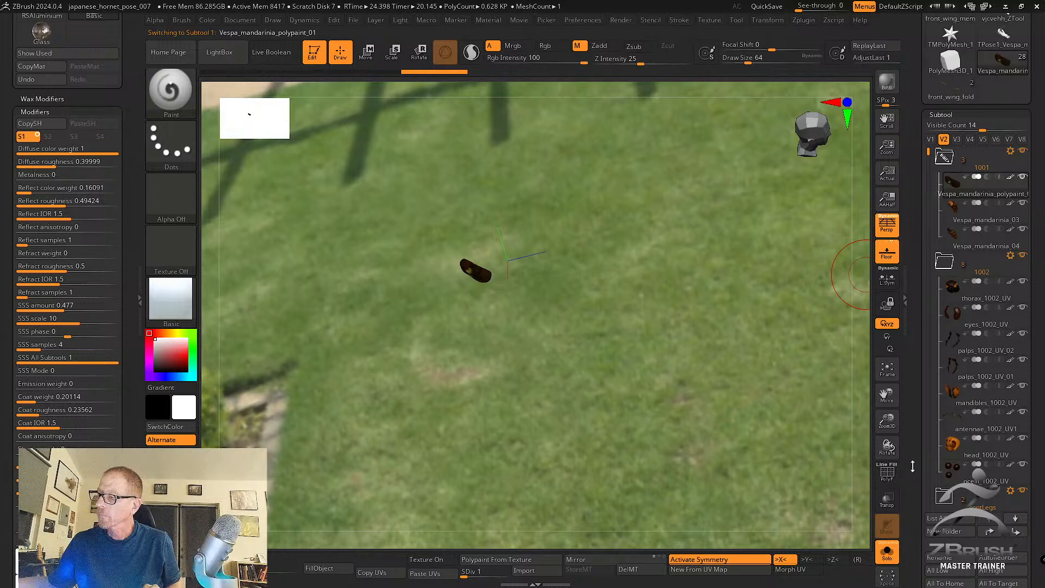
left_click_drag(912, 467, 910, 373)
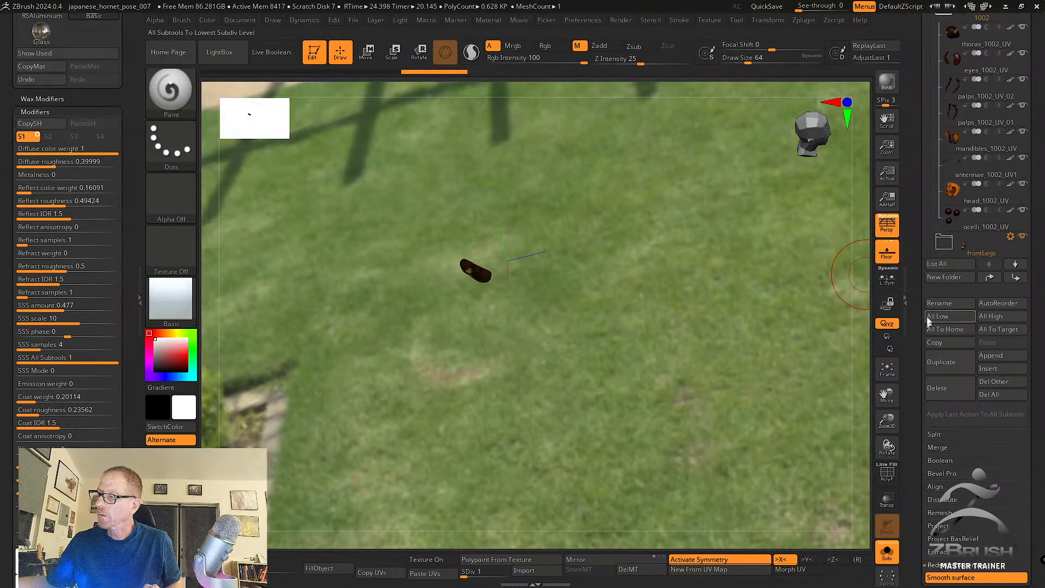
scroll(974, 245, "up", 4)
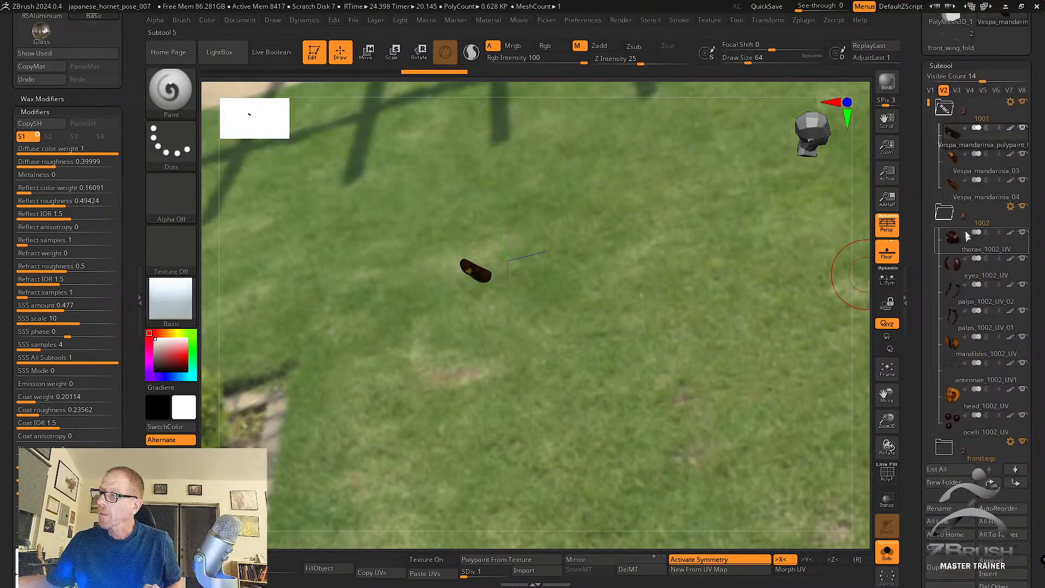
Fill the Vespa_mandarinia_03 and Vespa_mandarinia_04 abdomen subtools with the Basic material.
left_click(982, 158)
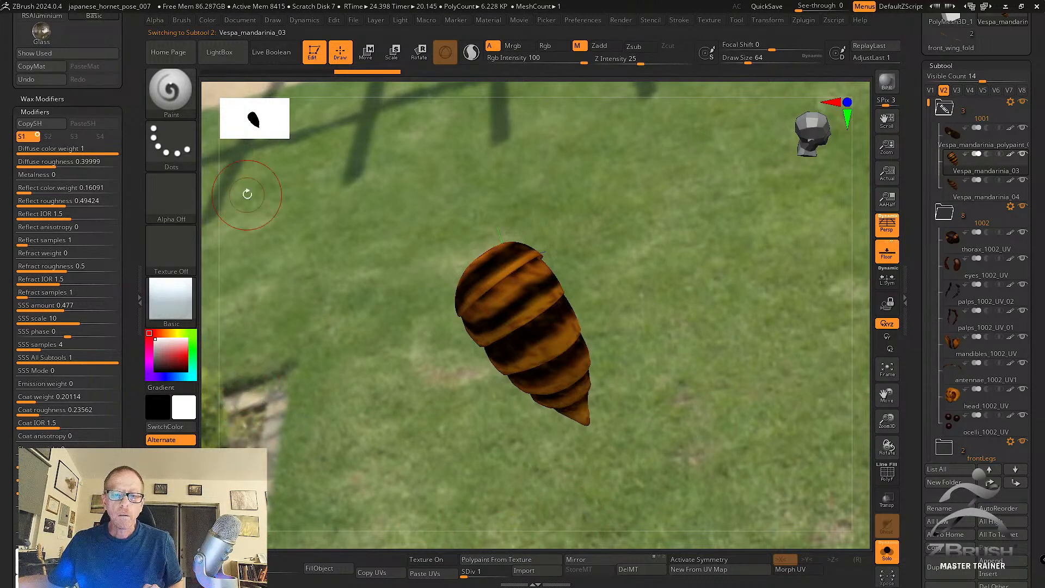
left_click(208, 21)
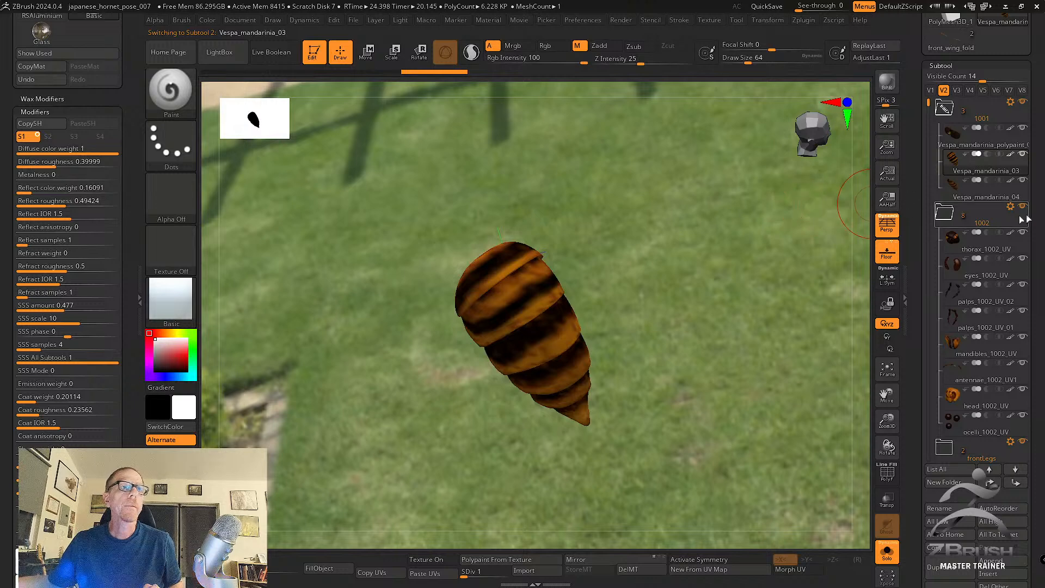
left_click(980, 196)
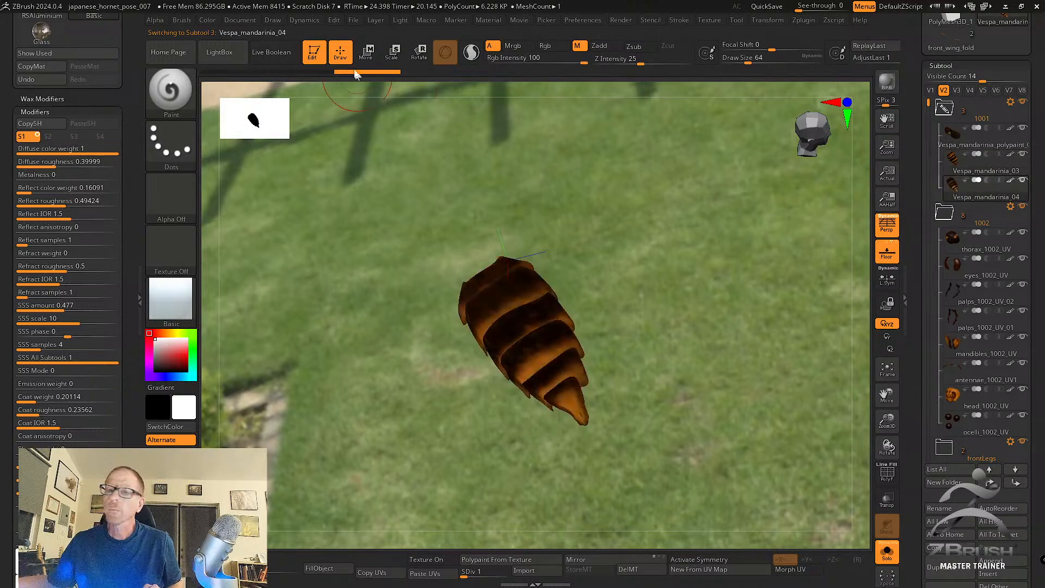
left_click(207, 19)
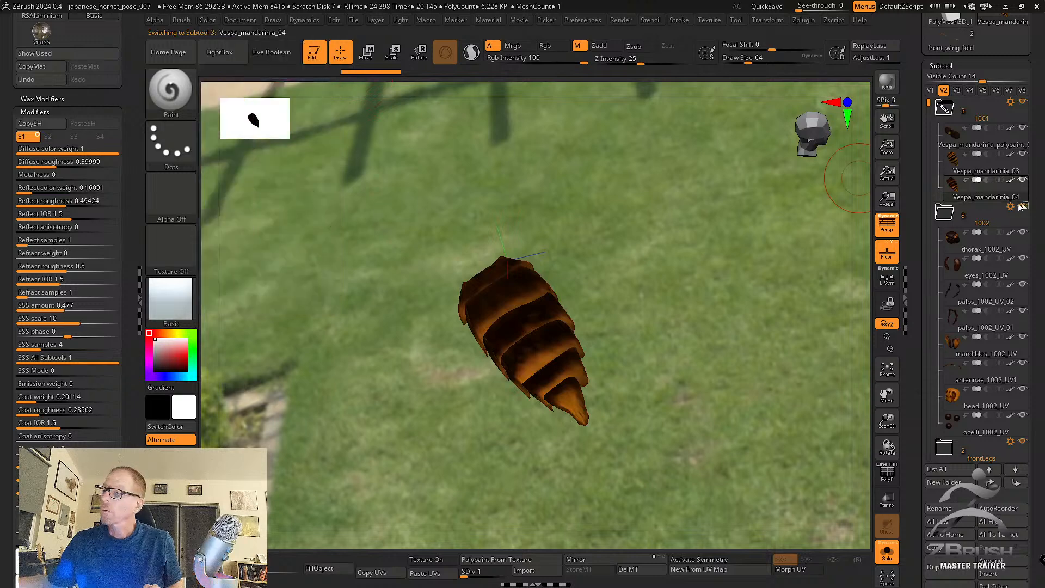
Fill the thorax_1002_UV and eyes_1002_UV subtools with the Basic material.
left_click(997, 241)
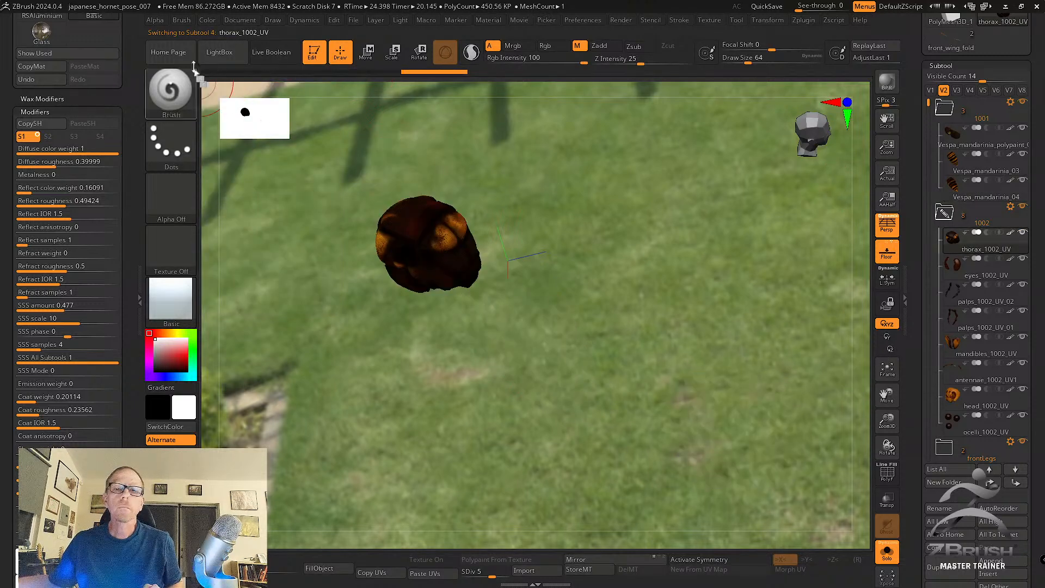
left_click(207, 20)
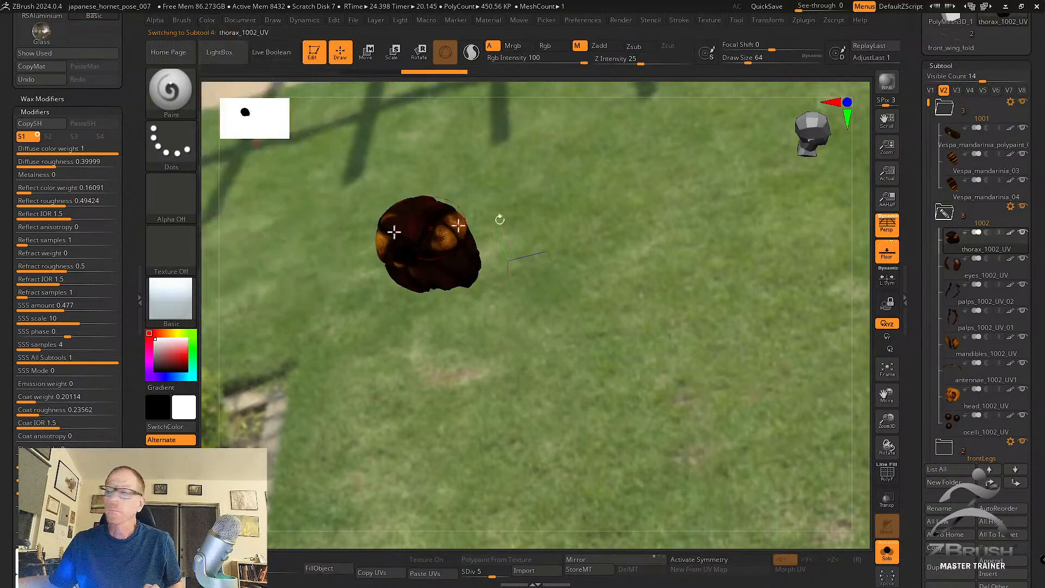
left_click(983, 267)
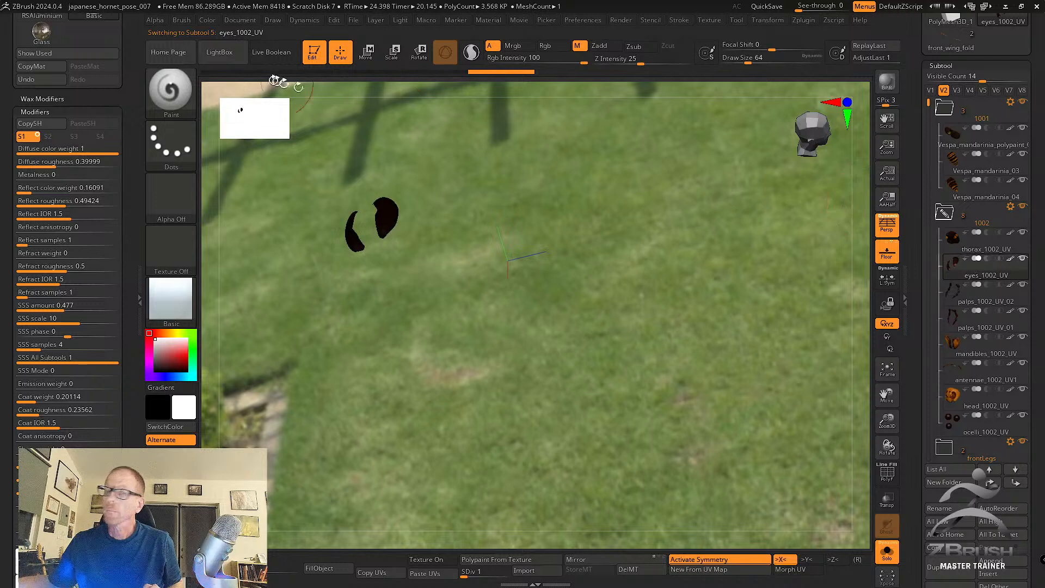
left_click(208, 21)
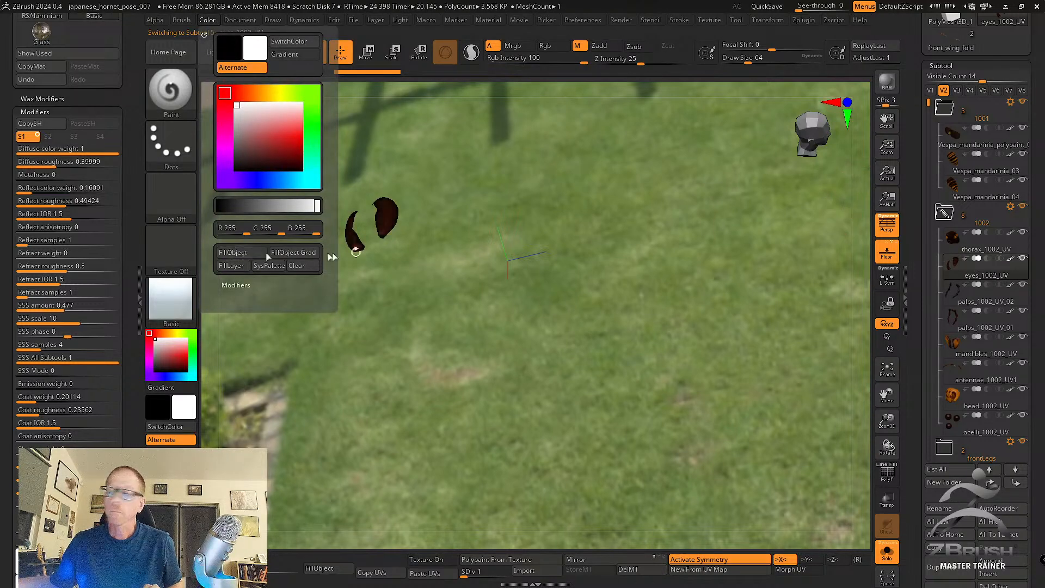
Select palps_1002_UV_02, leave Solo mode, and fill its folder's visible subtools with the Basic material using SubTool Master's Material option with Folder Only active.
left_click(985, 297)
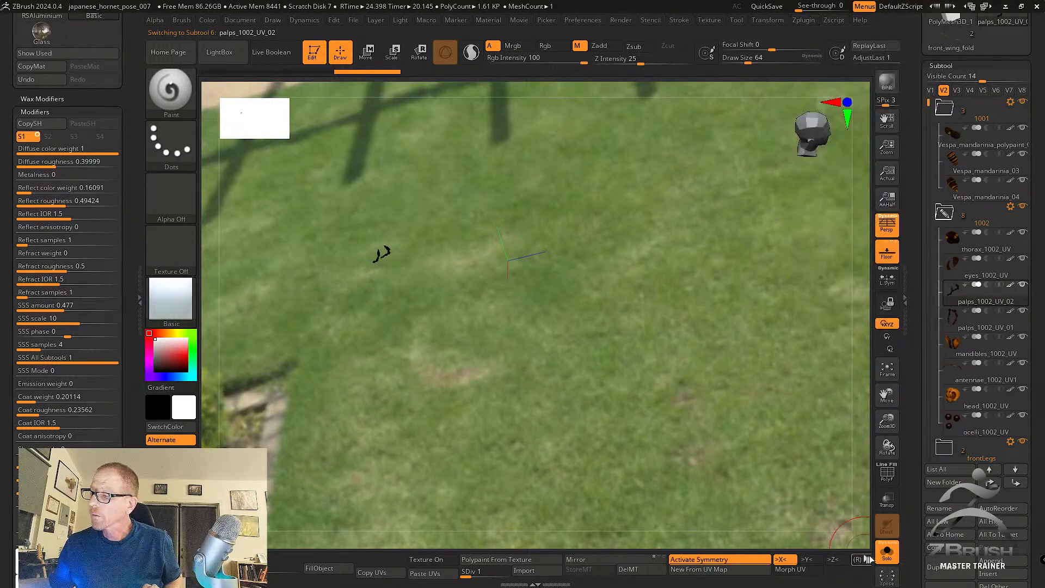
left_click(887, 551)
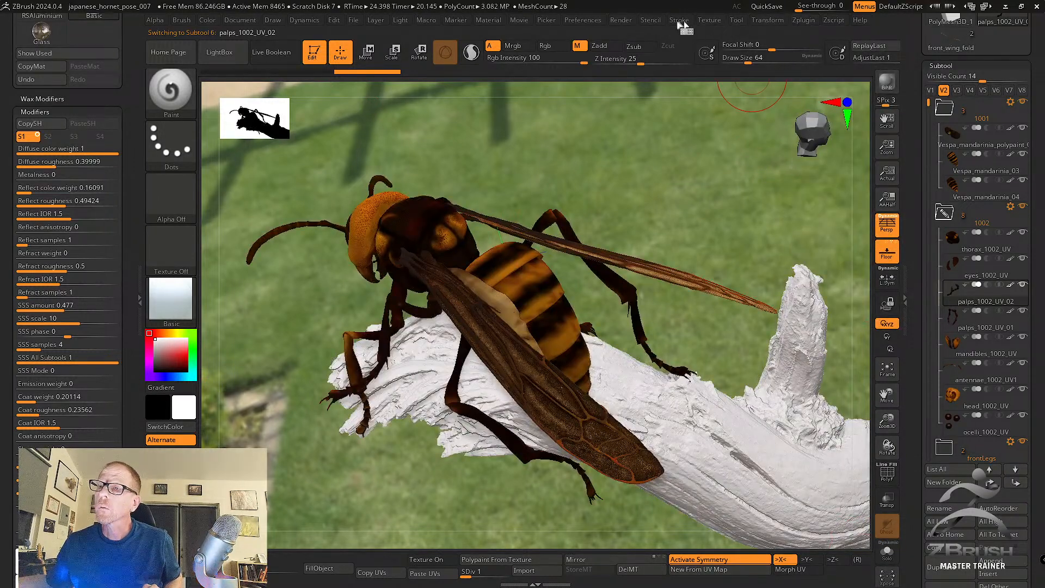
mouse_move(805, 20)
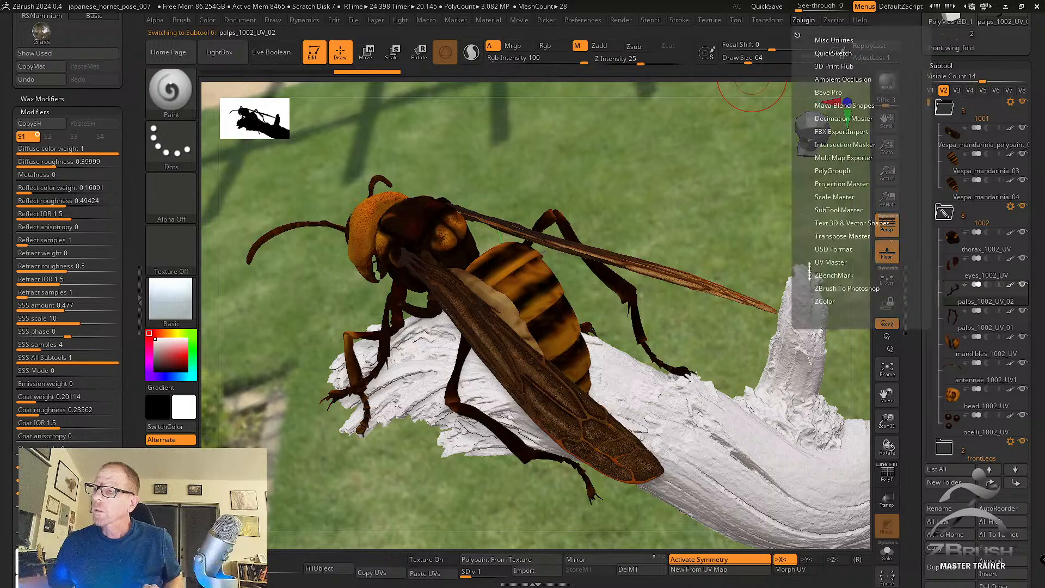
left_click(837, 210)
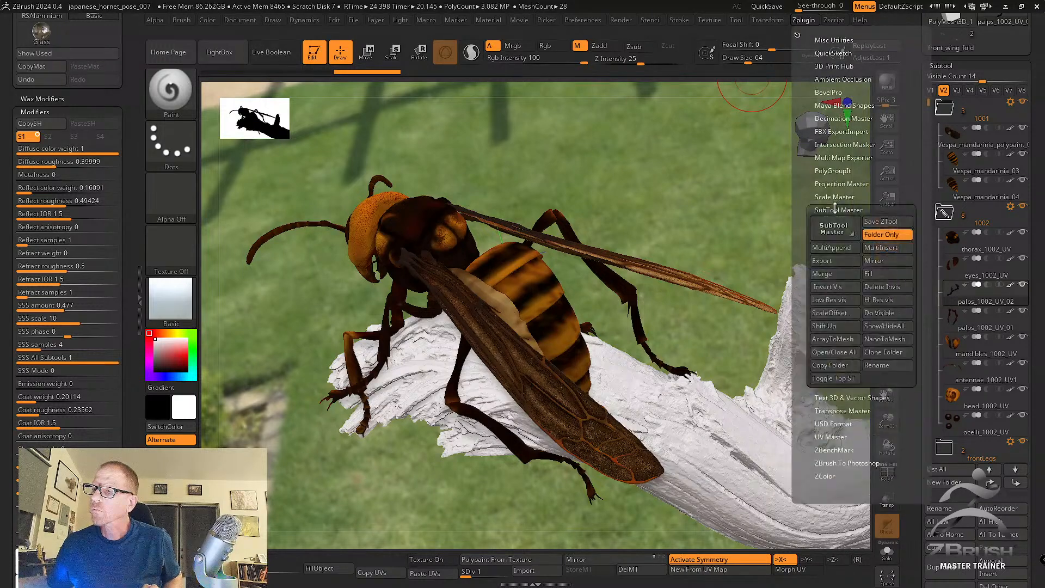
left_click(873, 278)
left_click(434, 175)
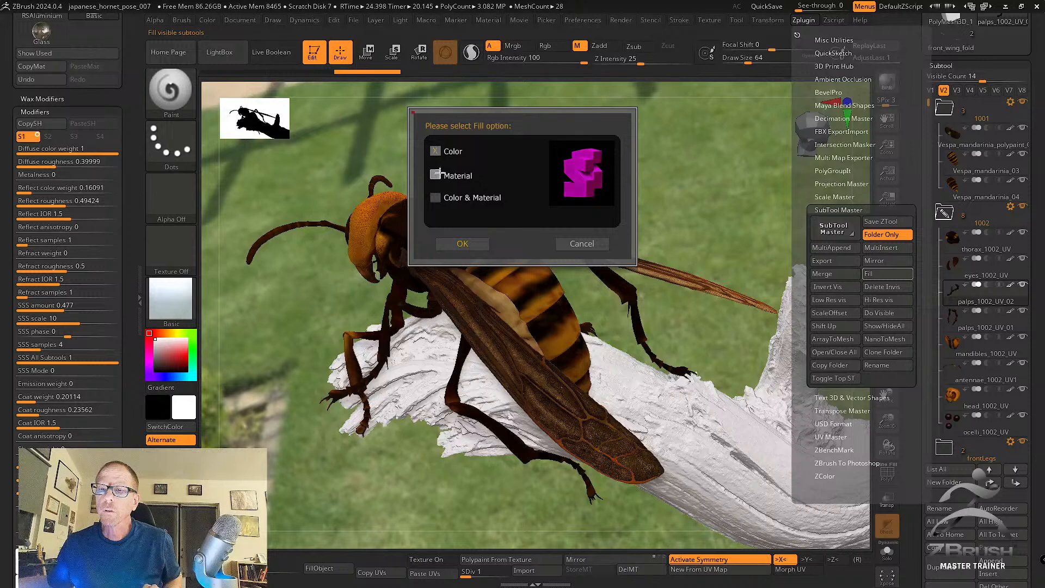
left_click(463, 244)
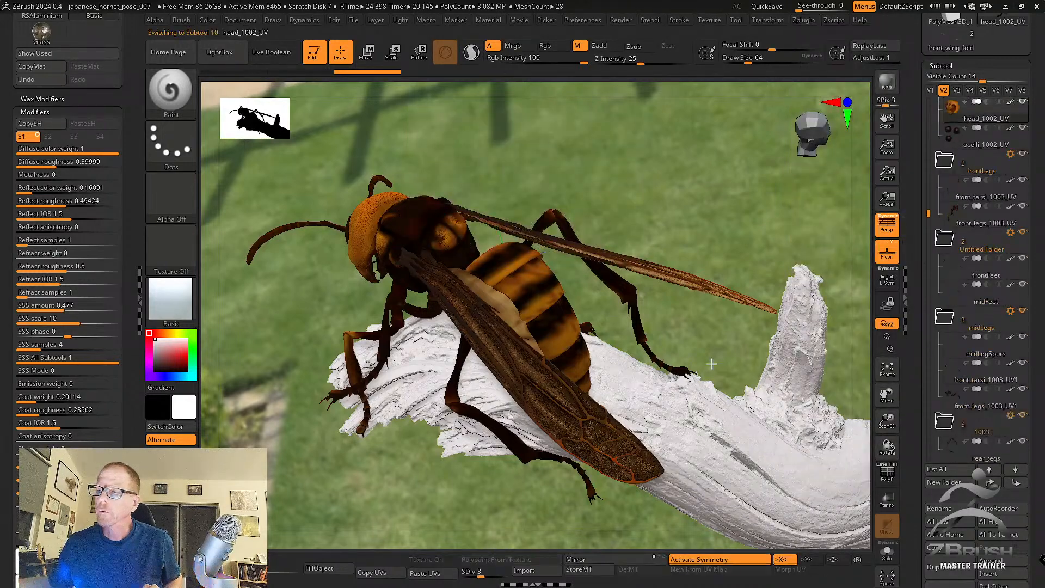
Select the twig subtool and fill it with the Clay material.
left_click(733, 472, "alt")
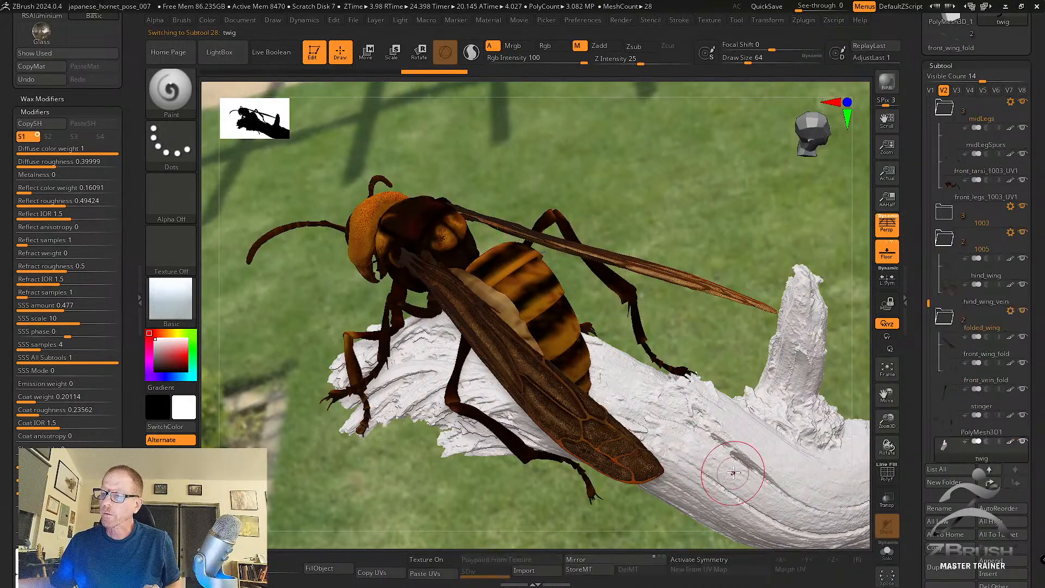
left_click(171, 299)
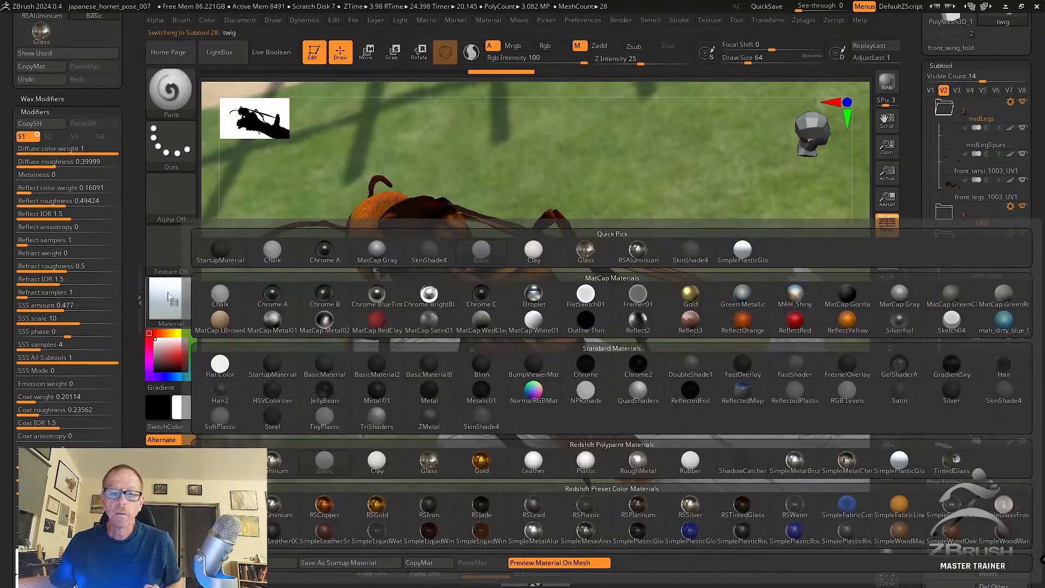
left_click(533, 252)
left_click(206, 21)
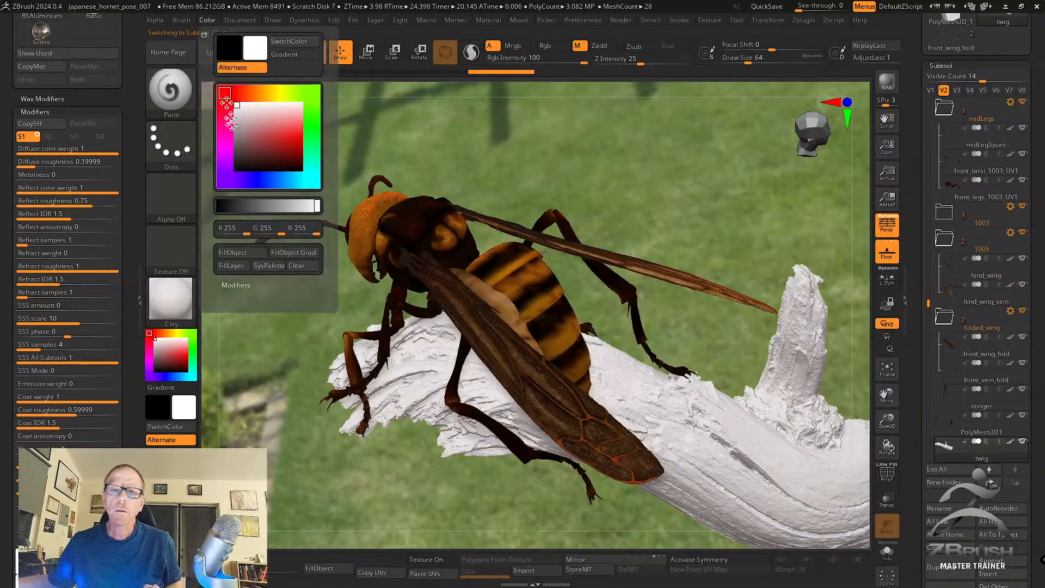
left_click(241, 256)
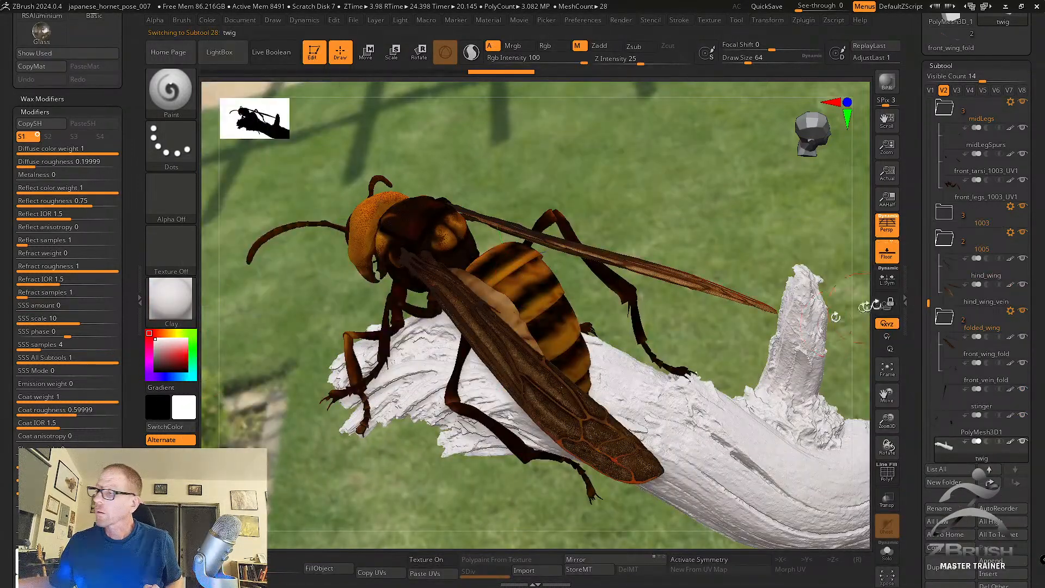
Select the hind_wing_vein subtool in folder 1005 and fill it with the Glass material.
left_click(985, 276)
left_click(976, 305)
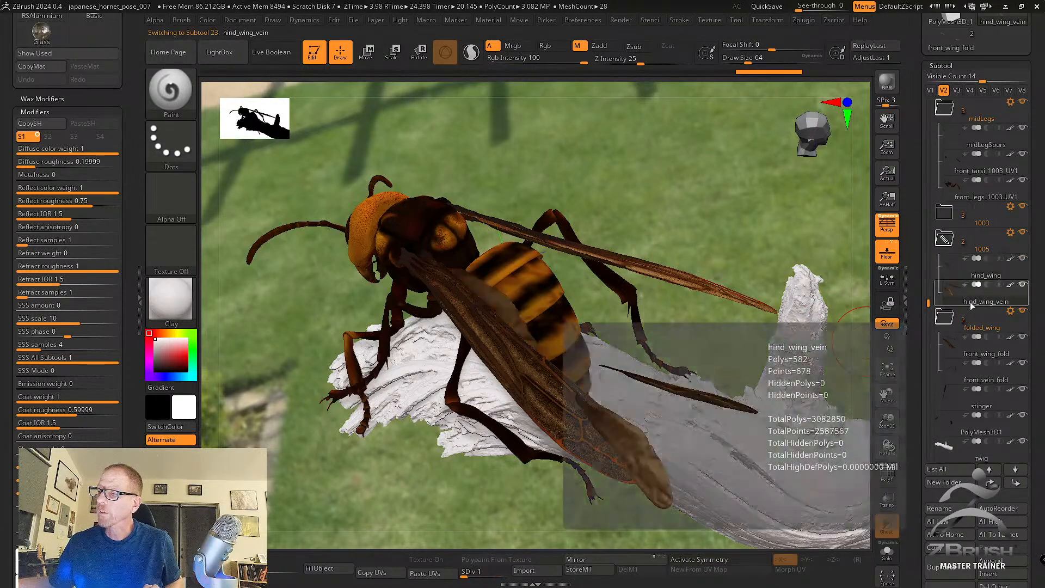
left_click(171, 298)
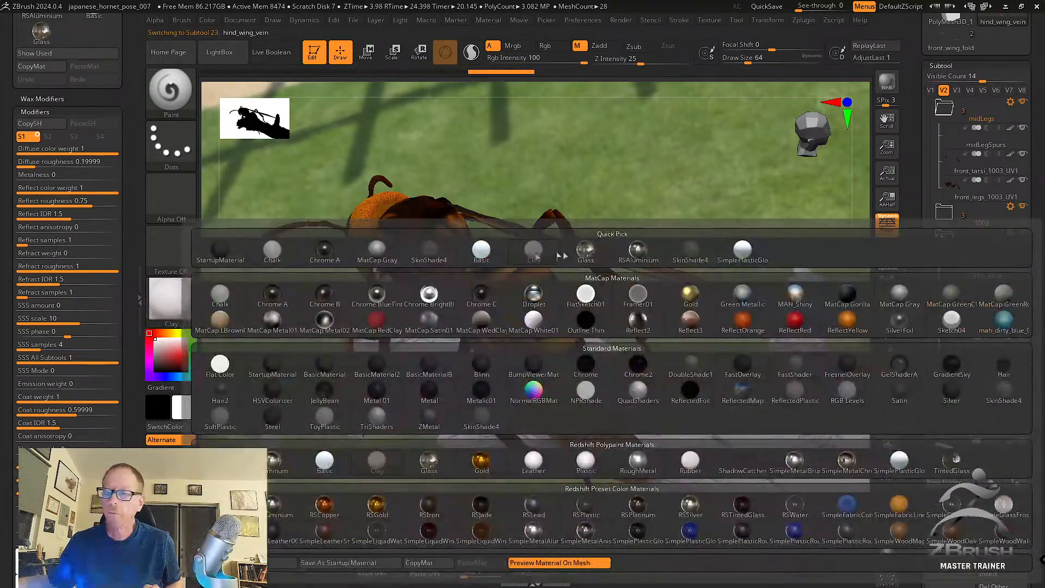
left_click(586, 250)
left_click(205, 21)
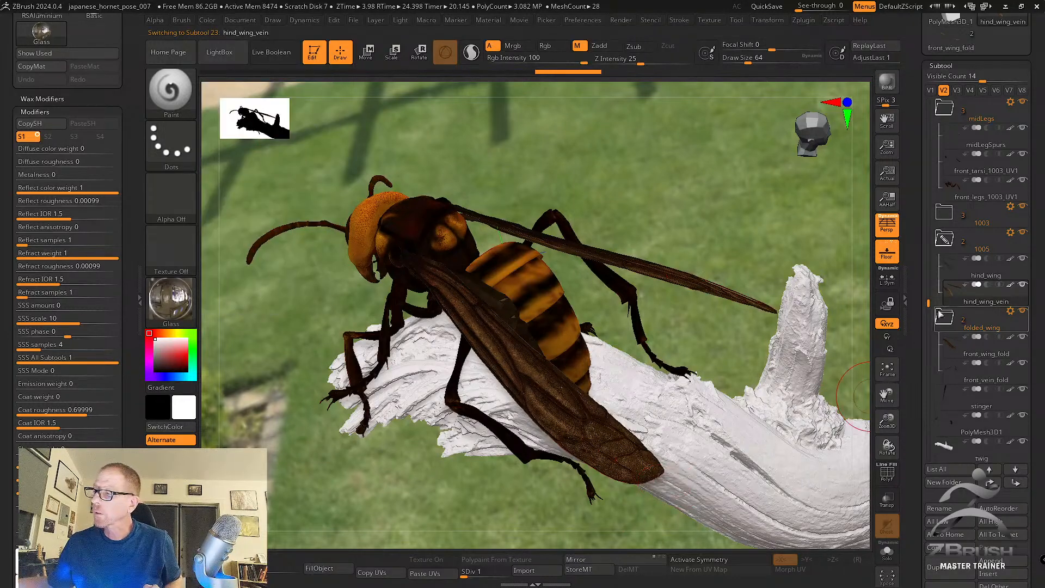
Fill the front_wing_fold subtool with the Glass material and render the hornet to check the wings.
left_click(974, 346)
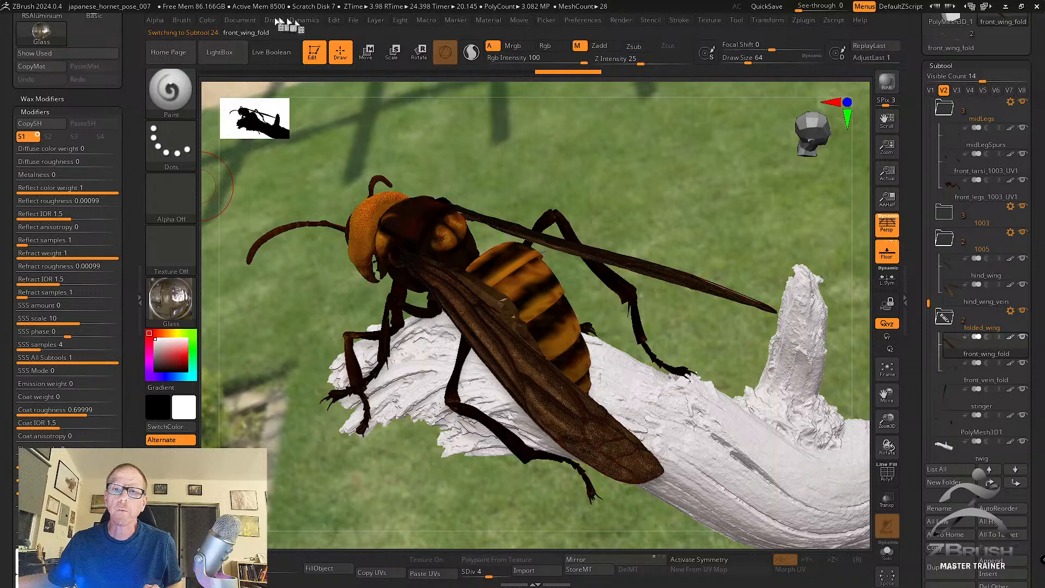
left_click(206, 20)
left_click(242, 253)
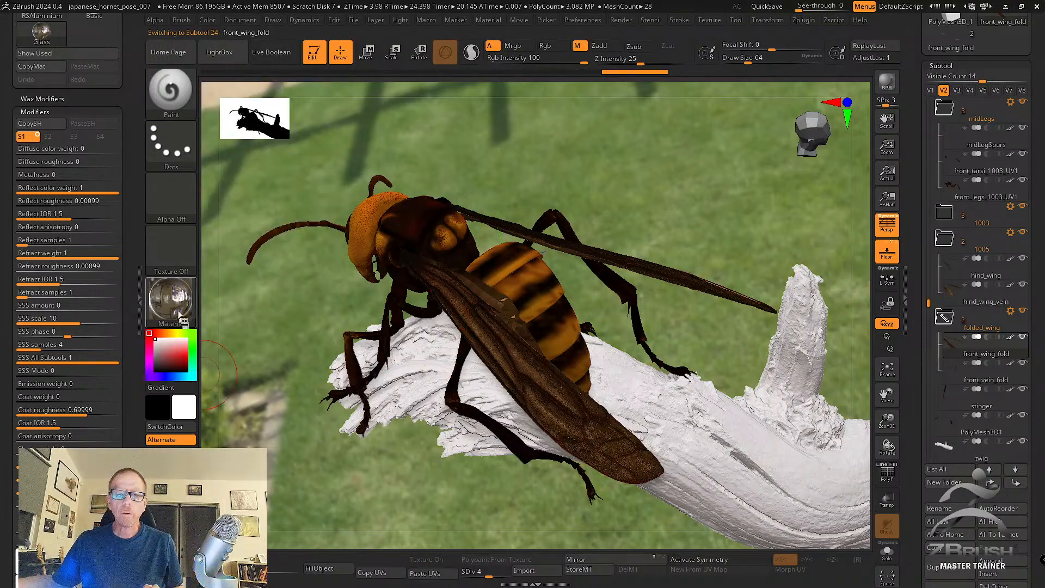
left_click(886, 82)
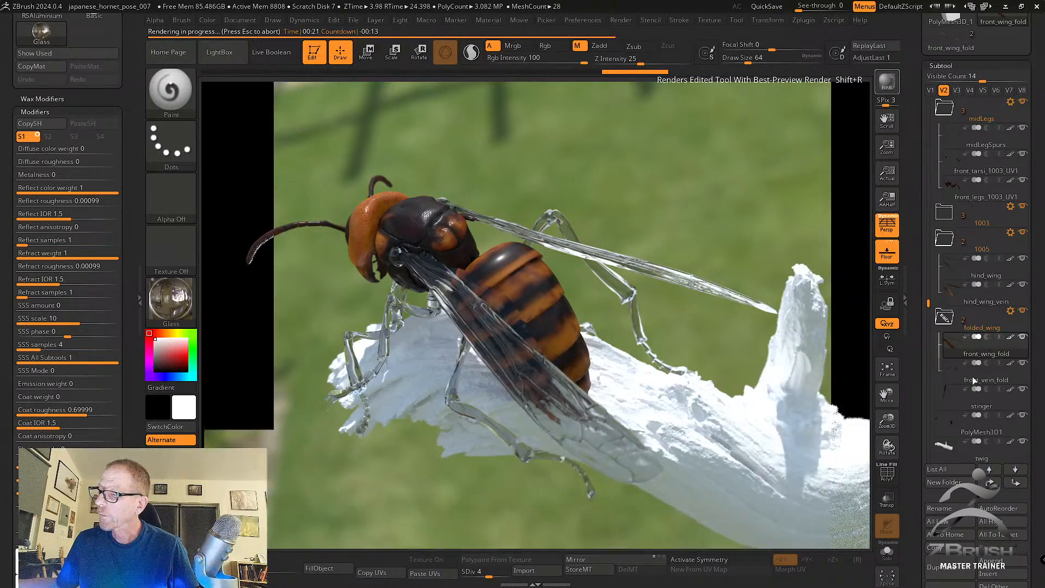
Isolate the front_vein_fold subtool in Solo mode, fill it with the Basic material, and show the whole model again.
mouse_move(988, 375)
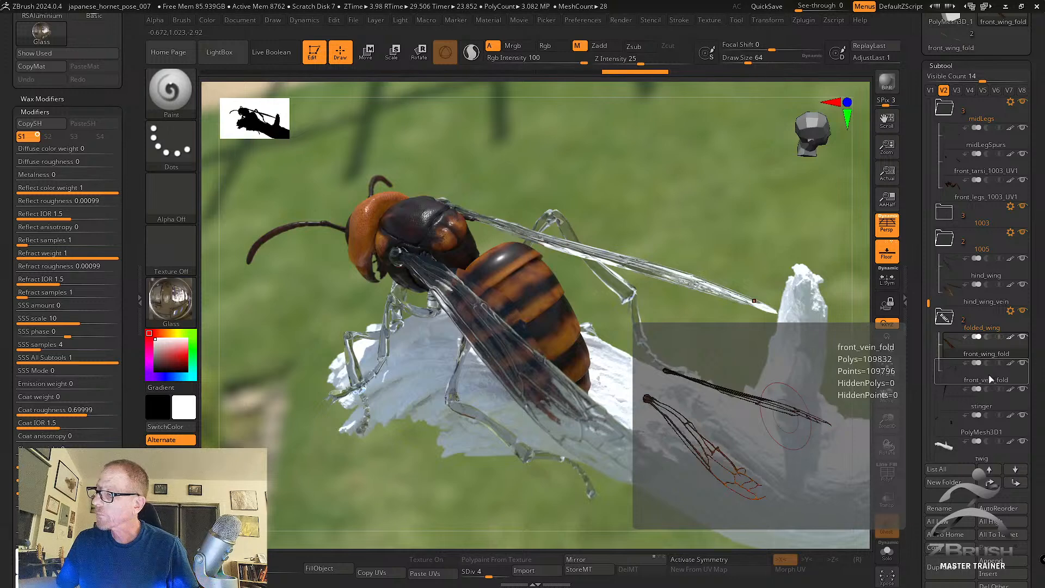
left_click(1016, 380)
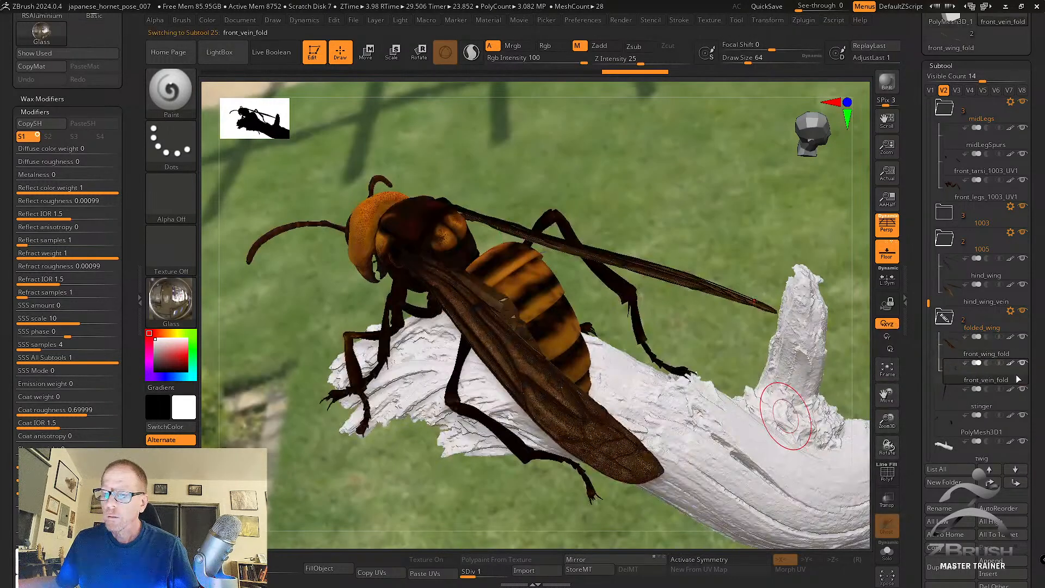
left_click(886, 554)
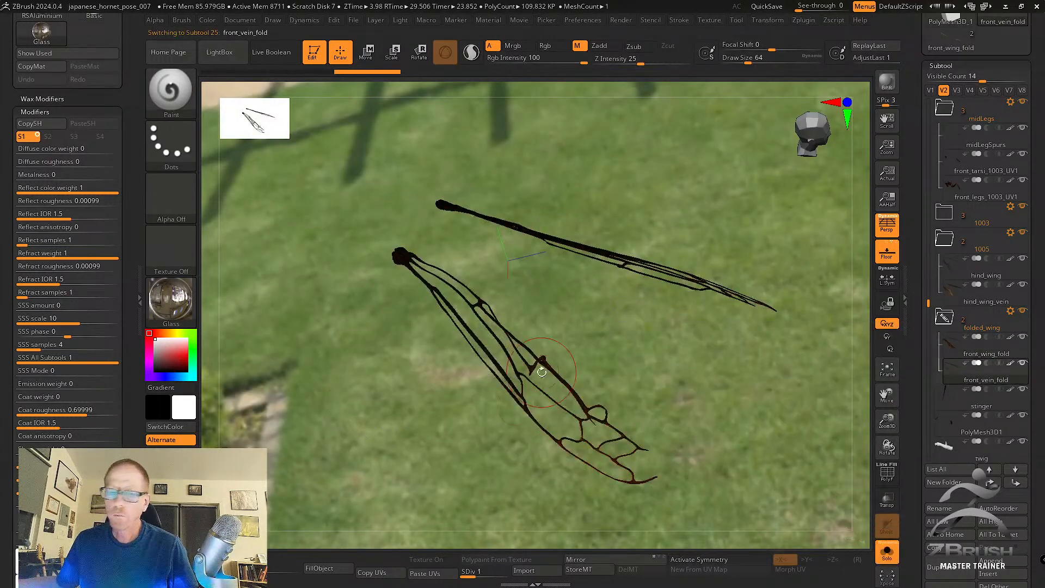
left_click(171, 300)
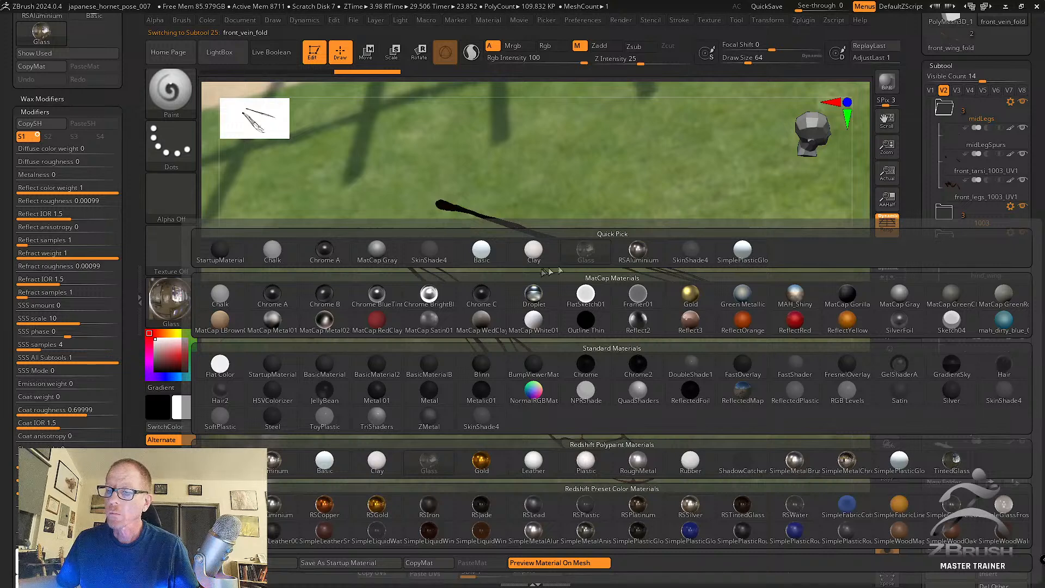
left_click(474, 253)
left_click(207, 20)
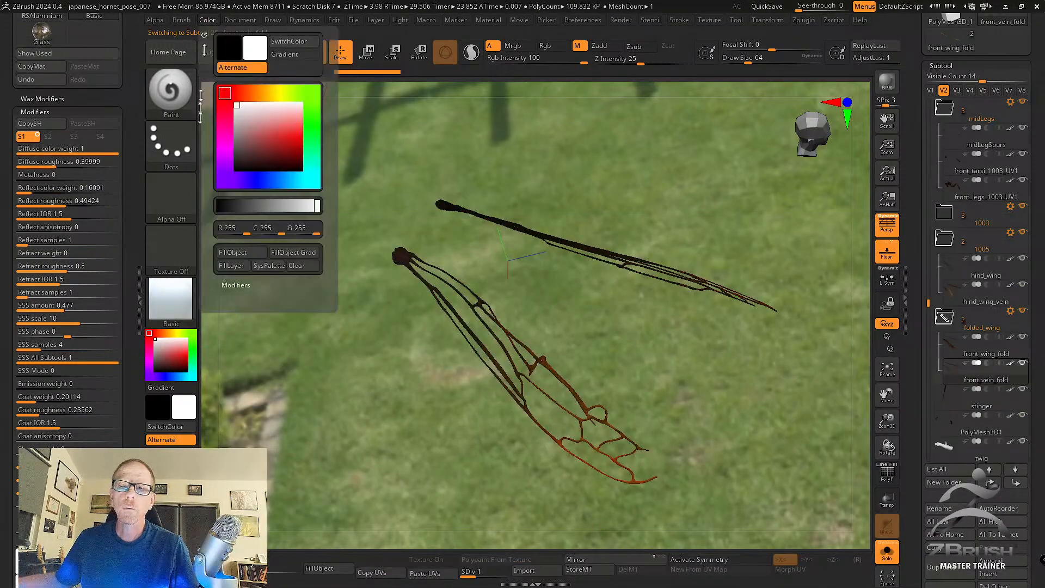
left_click(236, 253)
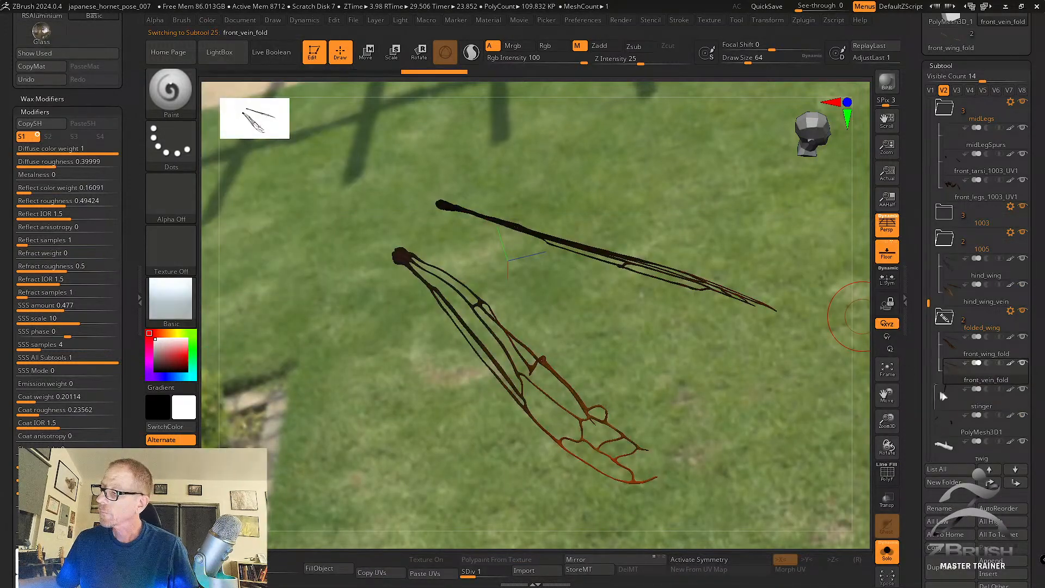
left_click(886, 553)
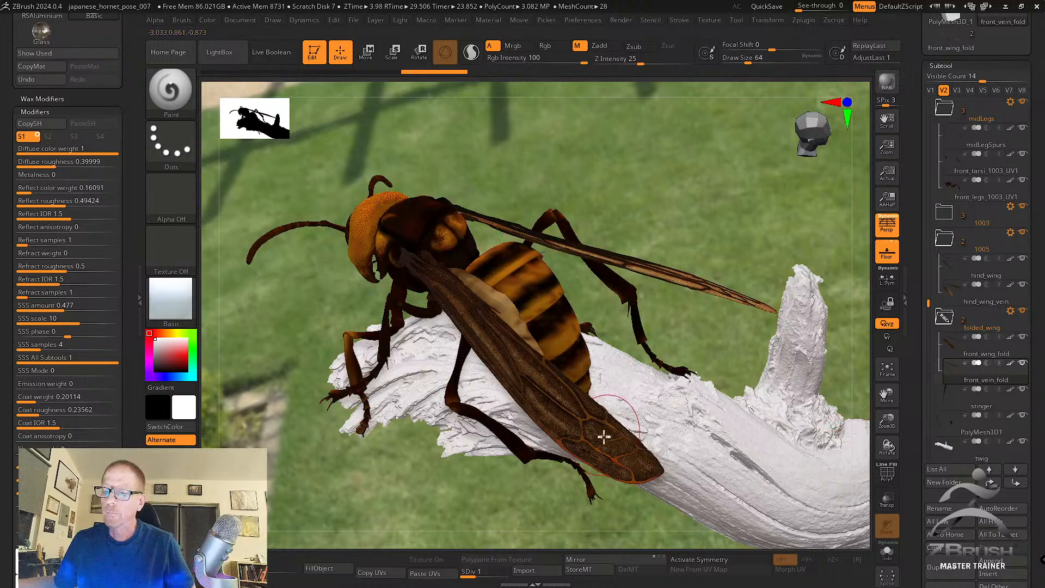
Select the rear legs subtool in folder 1003 and fill it with the Basic material.
left_click(499, 433, "alt")
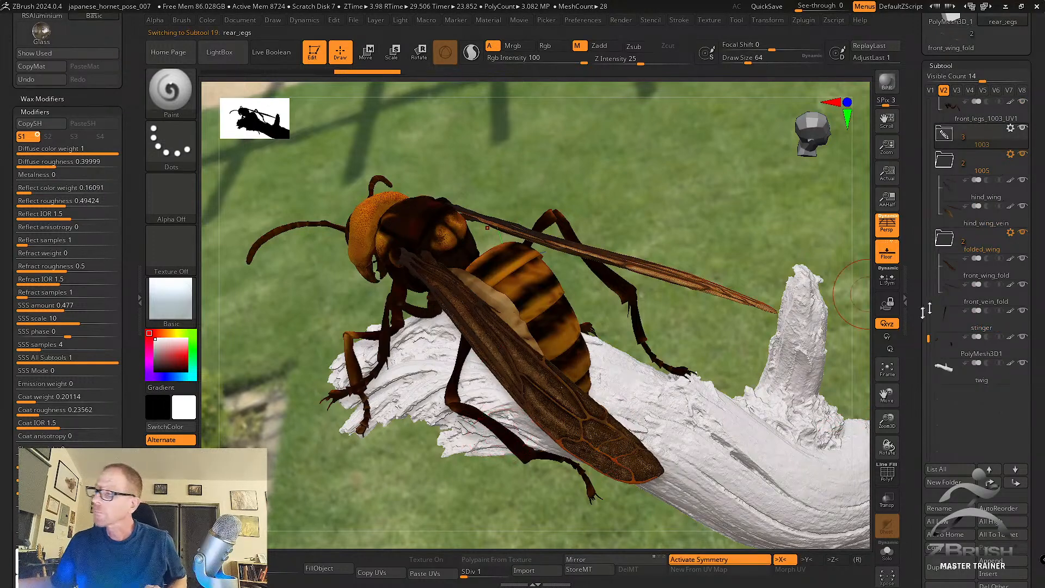
left_click(976, 151)
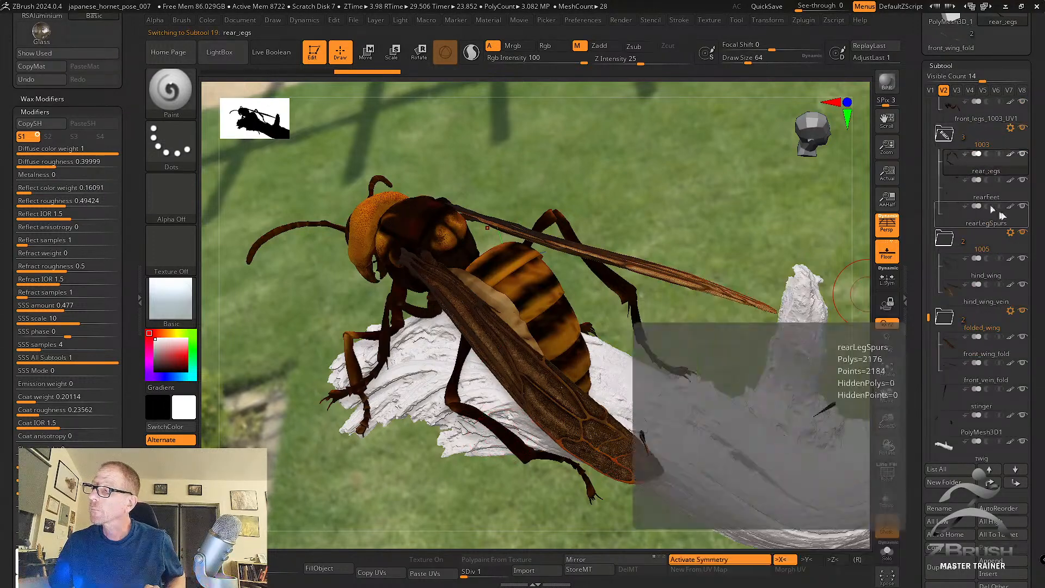
mouse_move(990, 171)
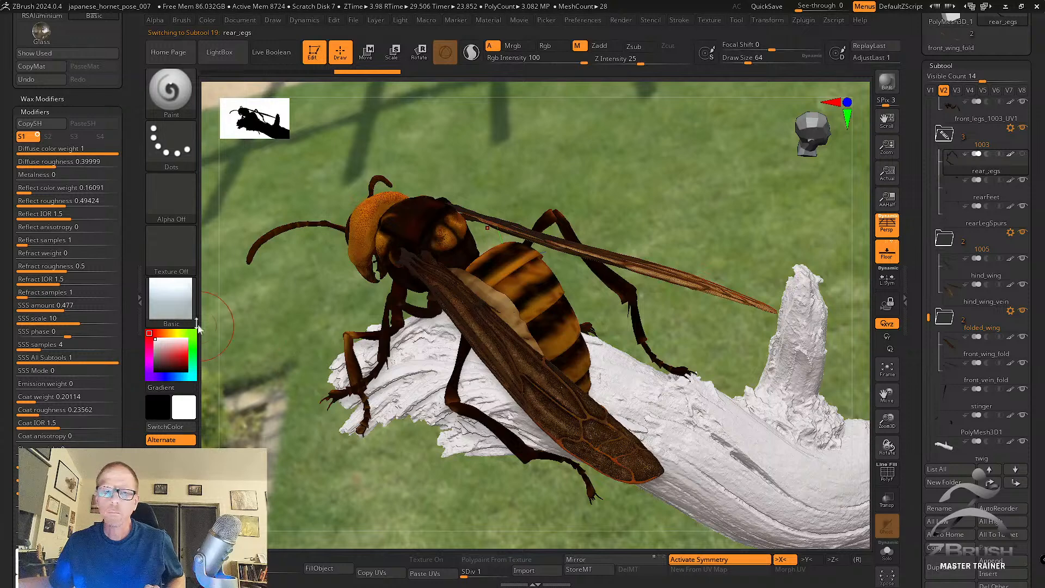
left_click(205, 20)
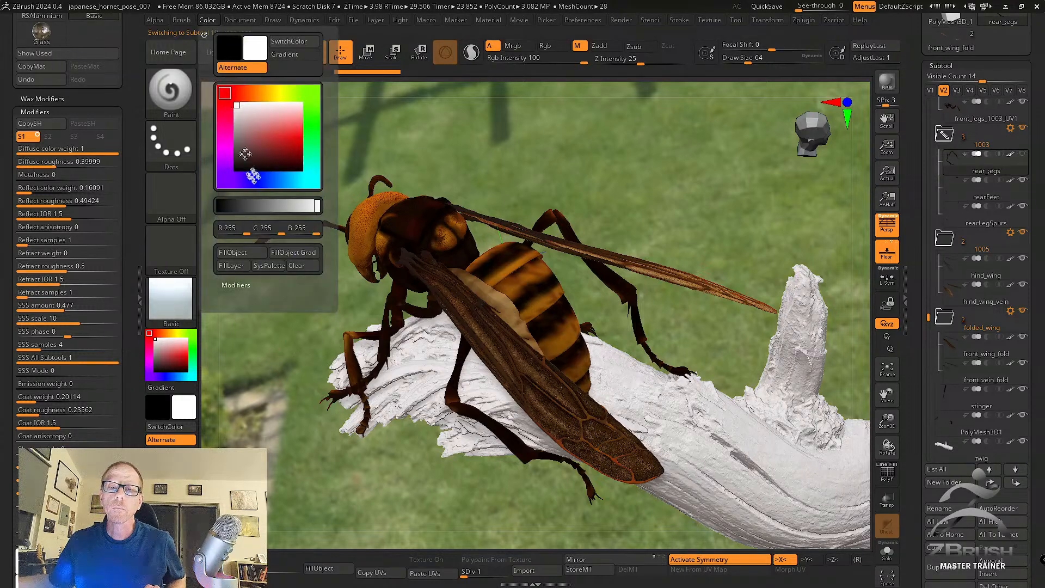
left_click(255, 251)
Fill the rearFeet subtool with the Basic material and select the rearLegSpurs subtool.
left_click(973, 199)
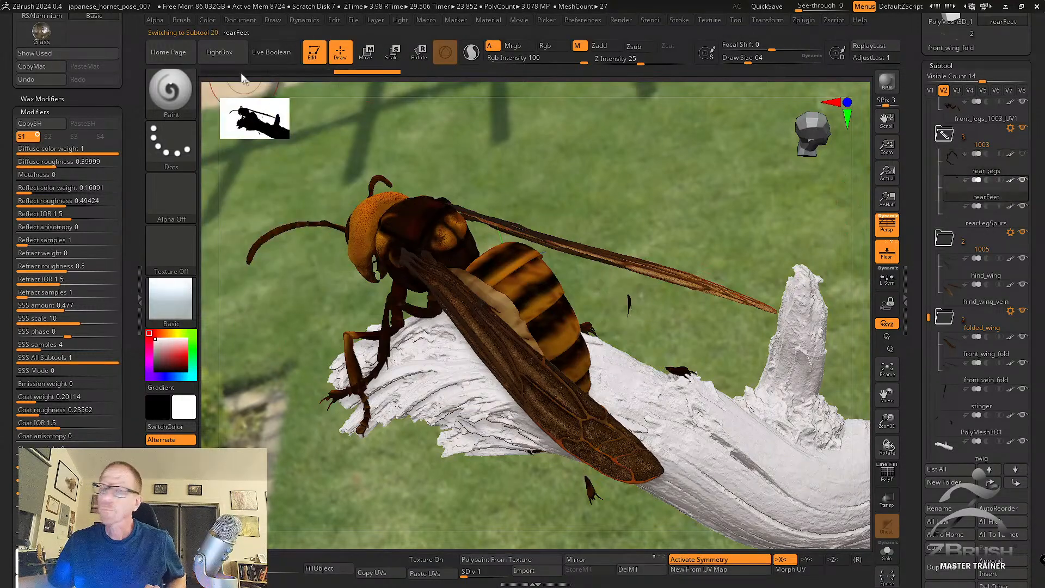
left_click(211, 20)
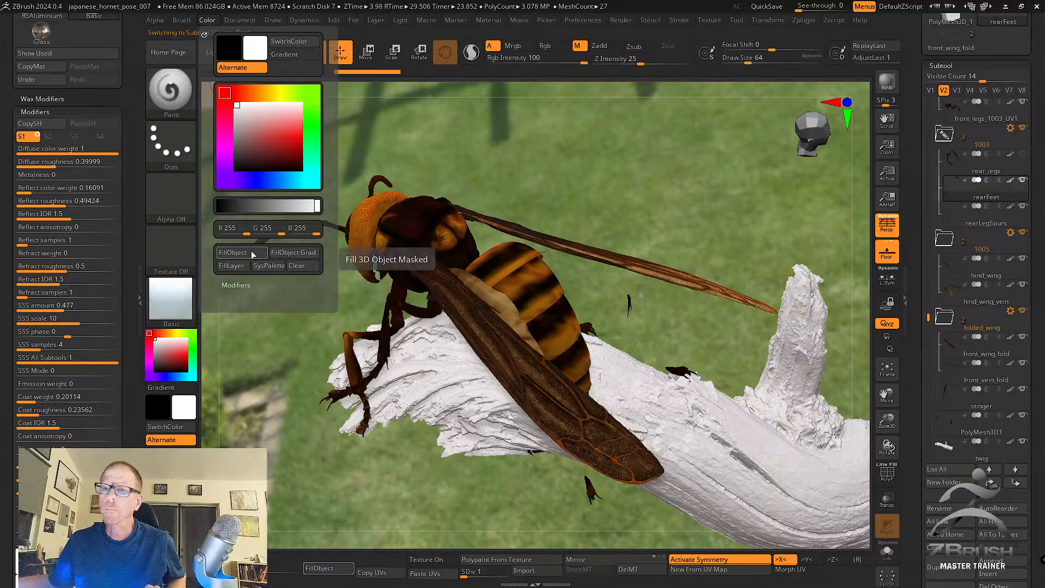
left_click(251, 253)
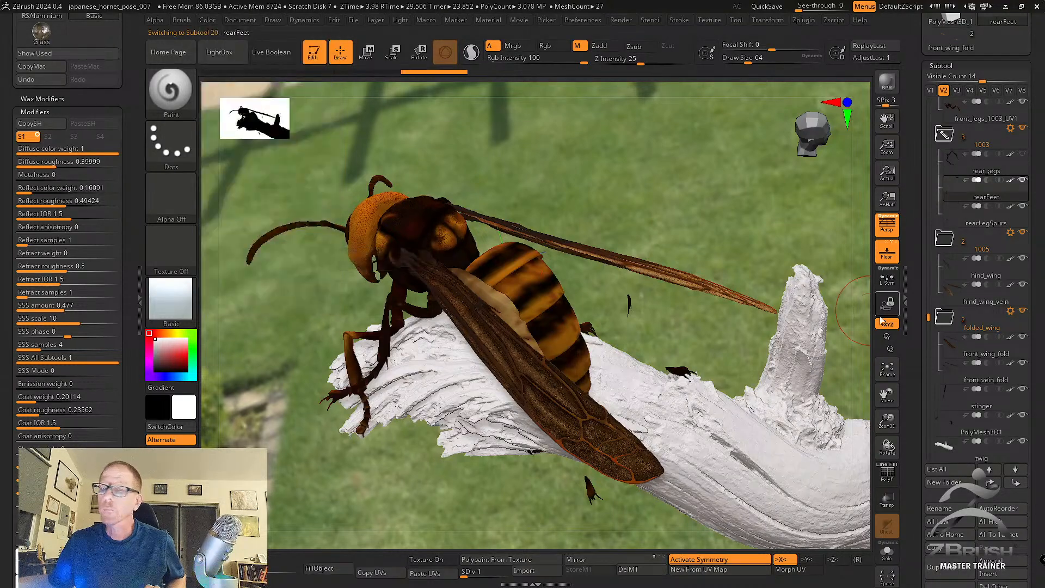
left_click(986, 220)
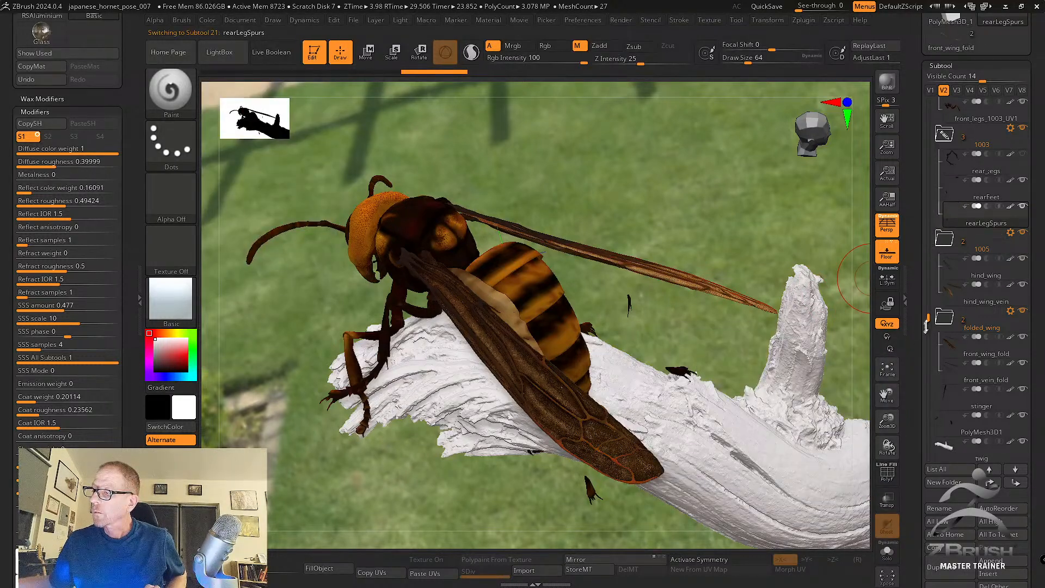
Fill the midLegSpurs, front_tarsi_1003_UV1 and front_legs_1003_UV1 subtools with the Basic material.
left_click_drag(927, 325, 930, 249)
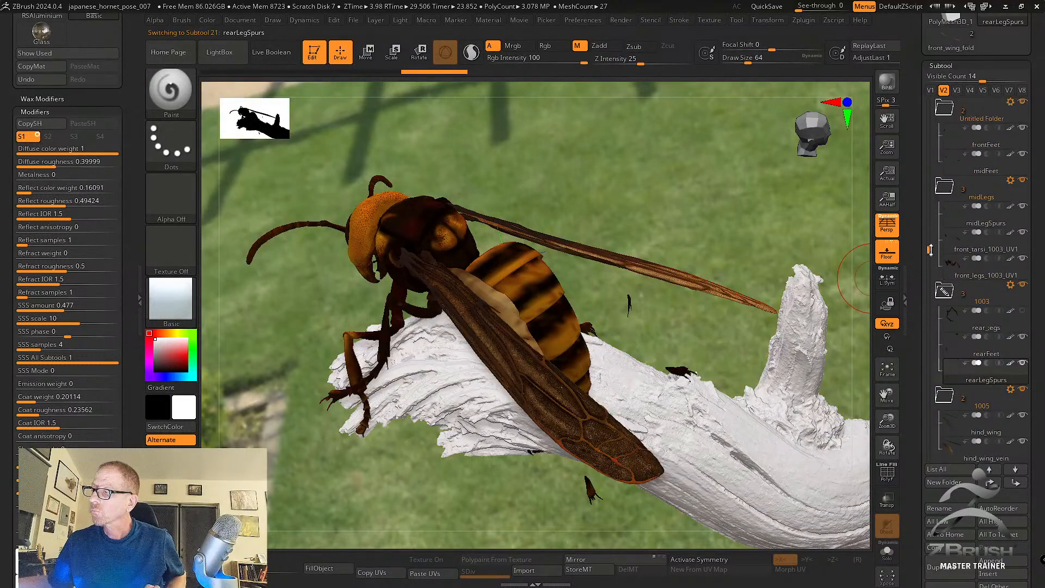
left_click(999, 220)
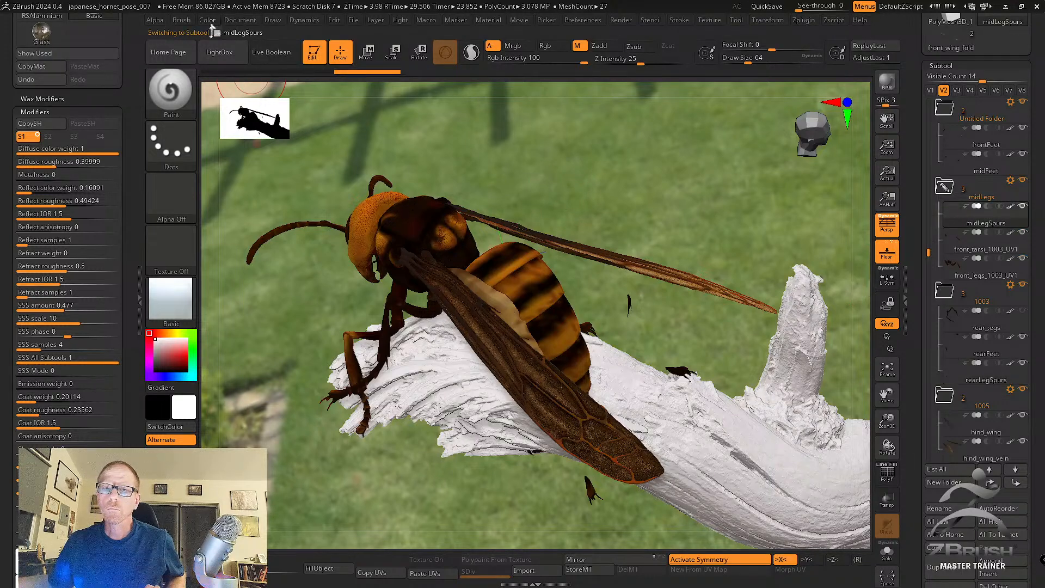
left_click(978, 235)
left_click(207, 20)
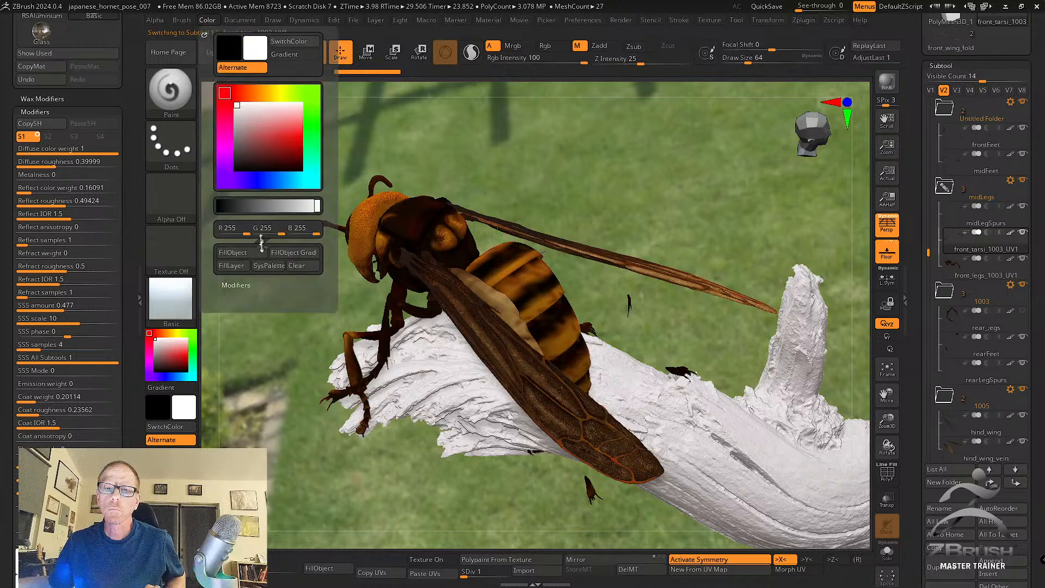
left_click(981, 263)
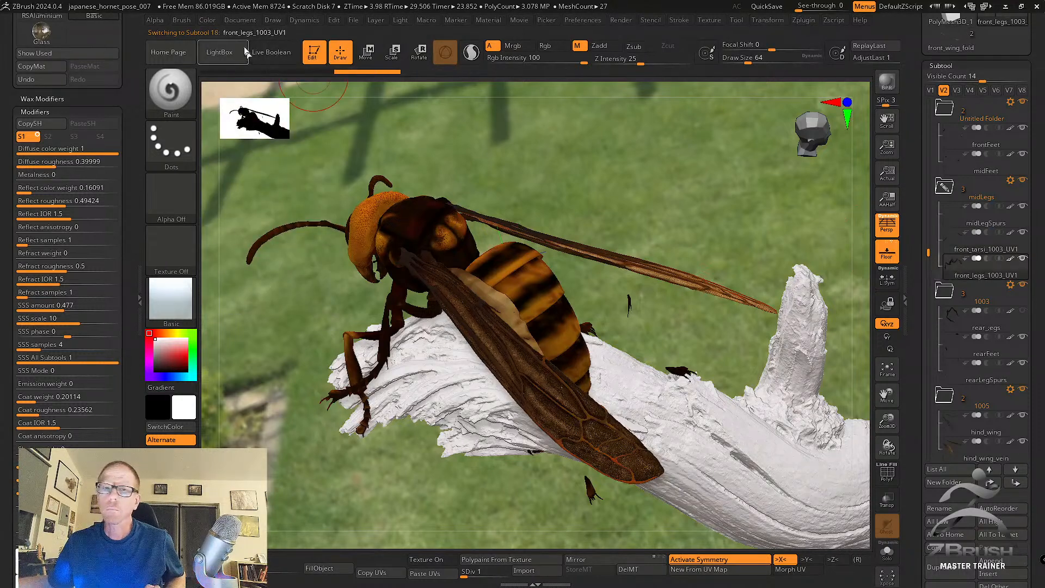
left_click(209, 21)
left_click(242, 254)
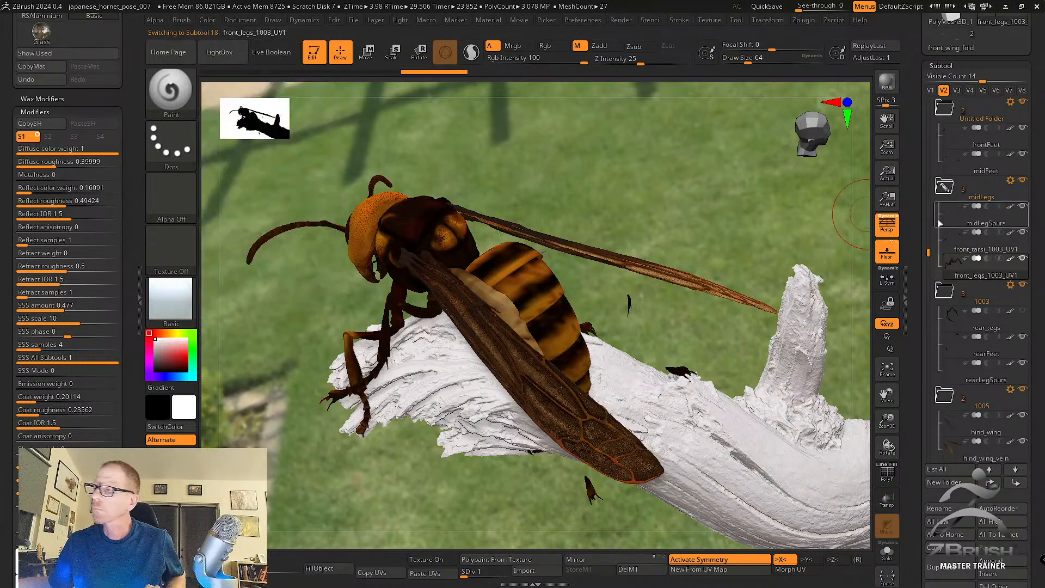
Fill the frontFeet and midFeet subtools with the Basic material.
left_click(978, 146)
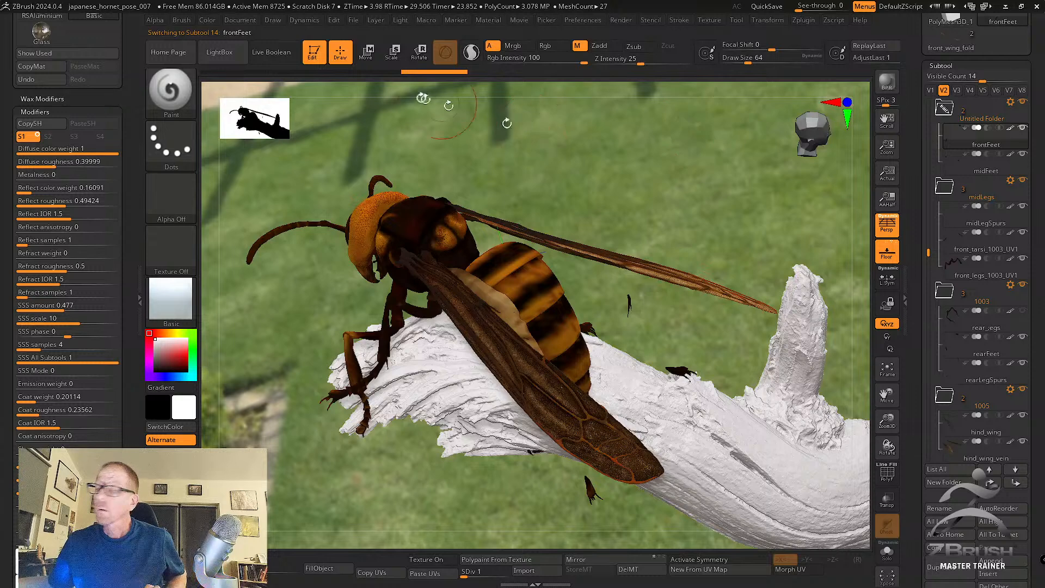
left_click(208, 20)
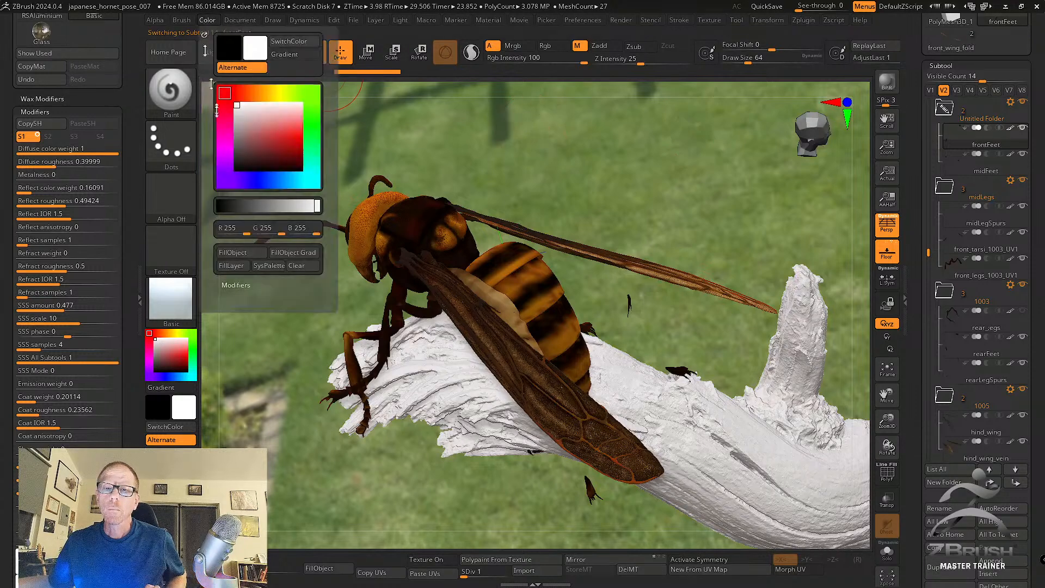
left_click(242, 253)
left_click(974, 173)
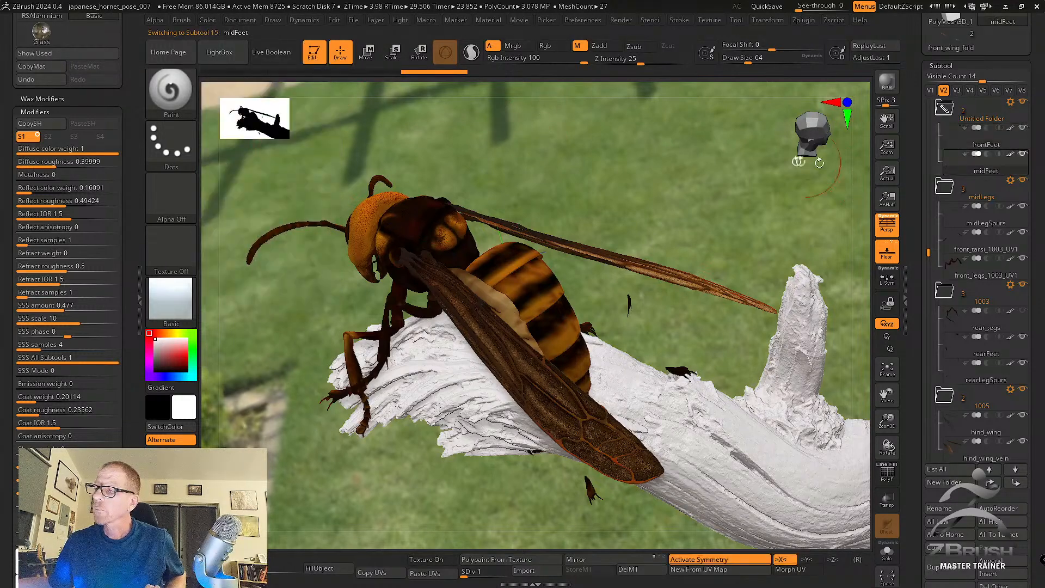
left_click(208, 20)
left_click(242, 254)
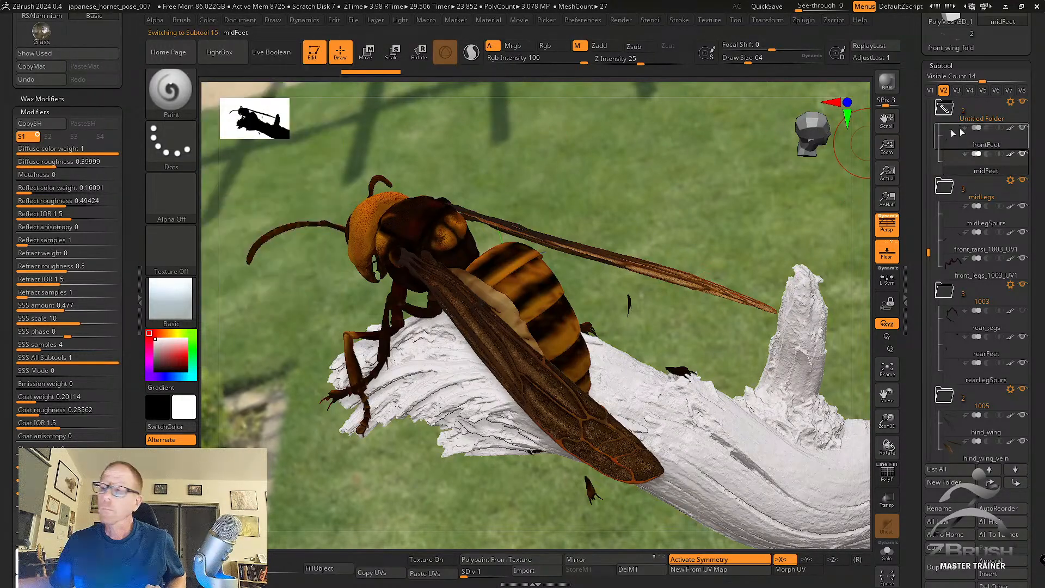
Render the hornet to check the legs, then show the hidden rear legs subtool and fill it with the Basic material.
left_click(891, 87)
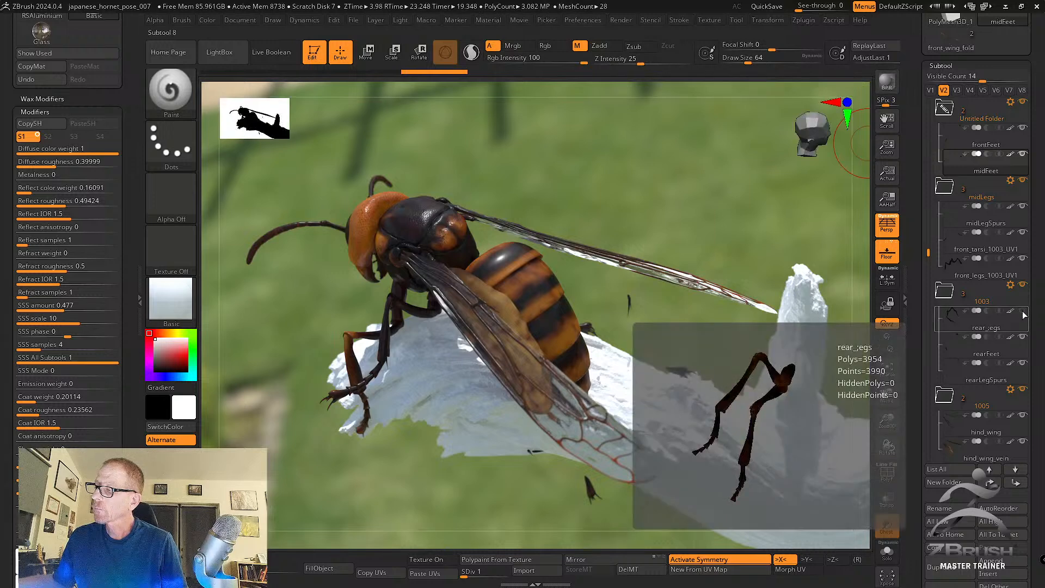
left_click(974, 329)
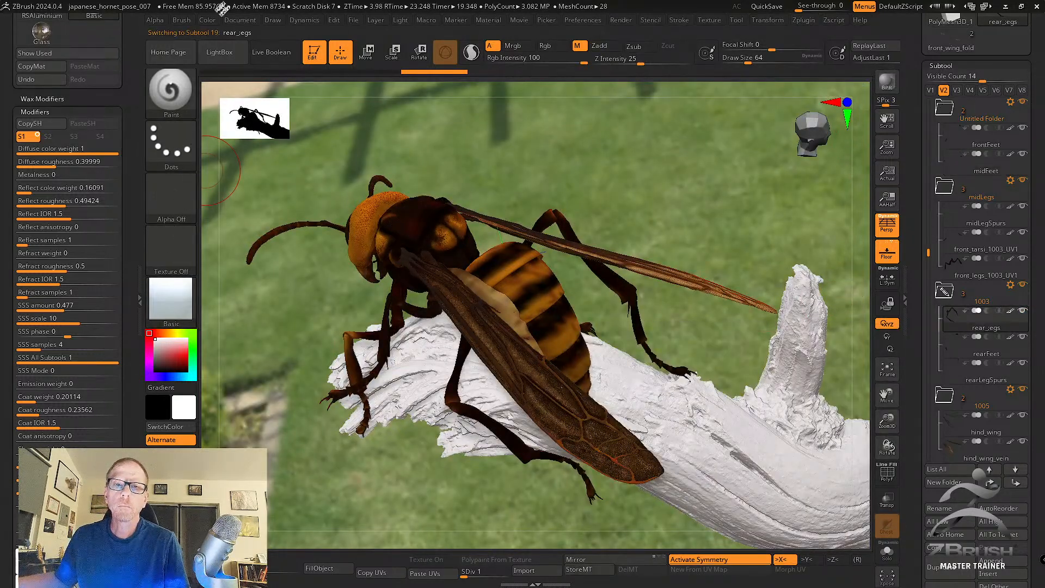
left_click(208, 22)
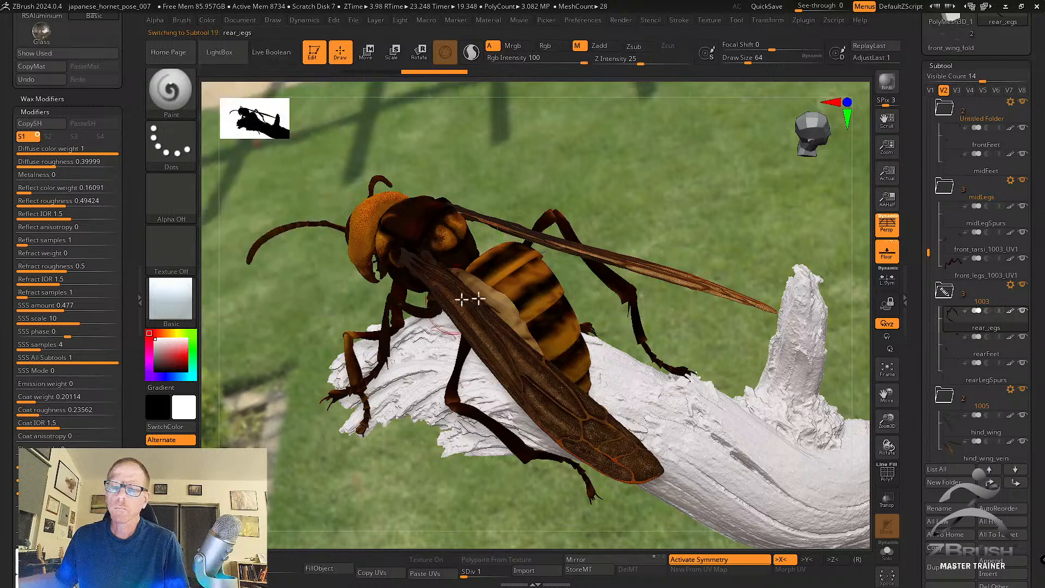
Choose the Glass material and raise its Reflect roughness to about 0.149 and its Refract roughness to about 0.092.
left_click(164, 306)
left_click(608, 264)
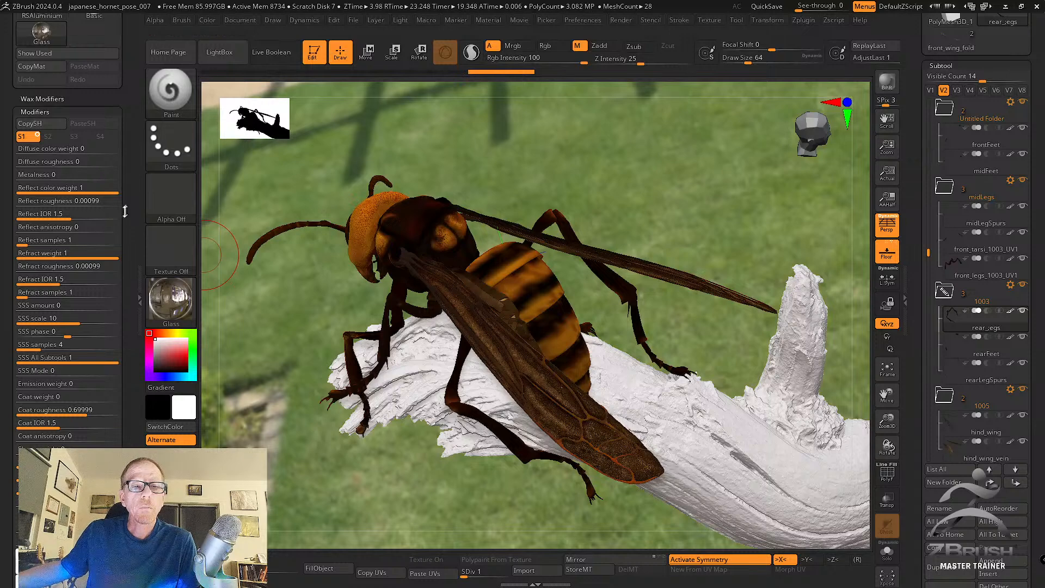
left_click(24, 201)
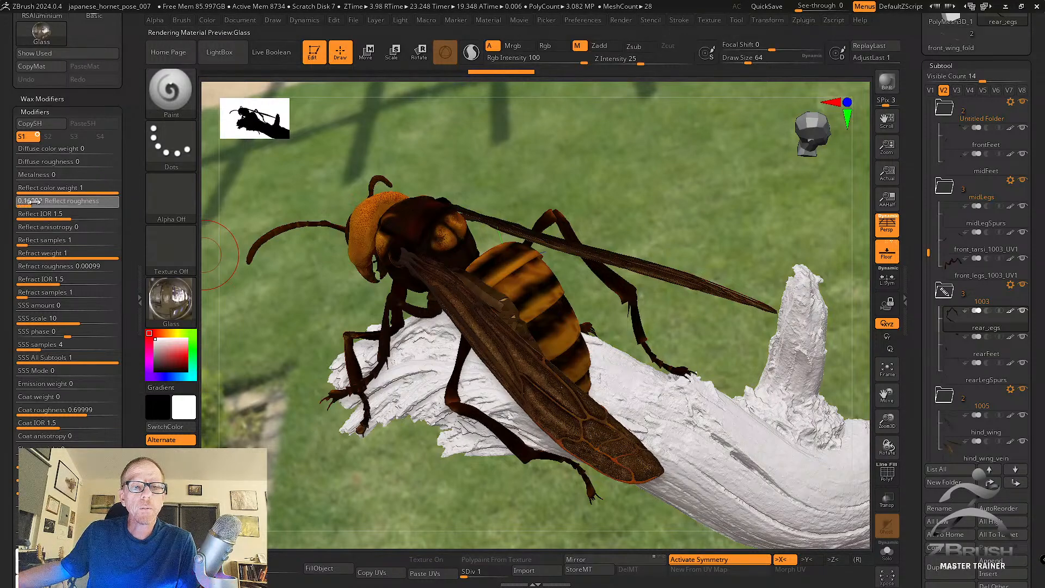
left_click_drag(40, 201, 34, 202)
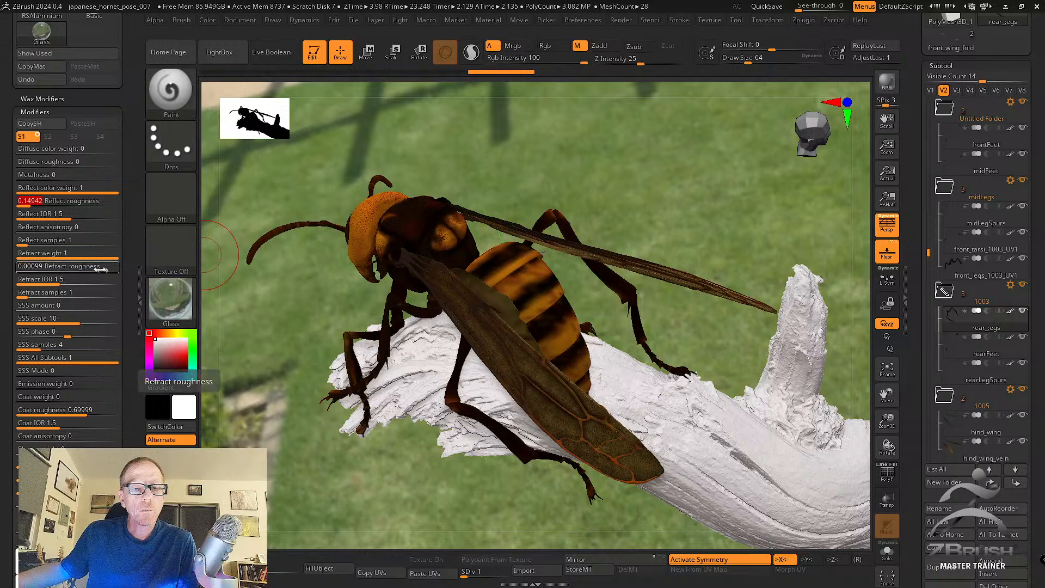
left_click_drag(95, 269, 24, 268)
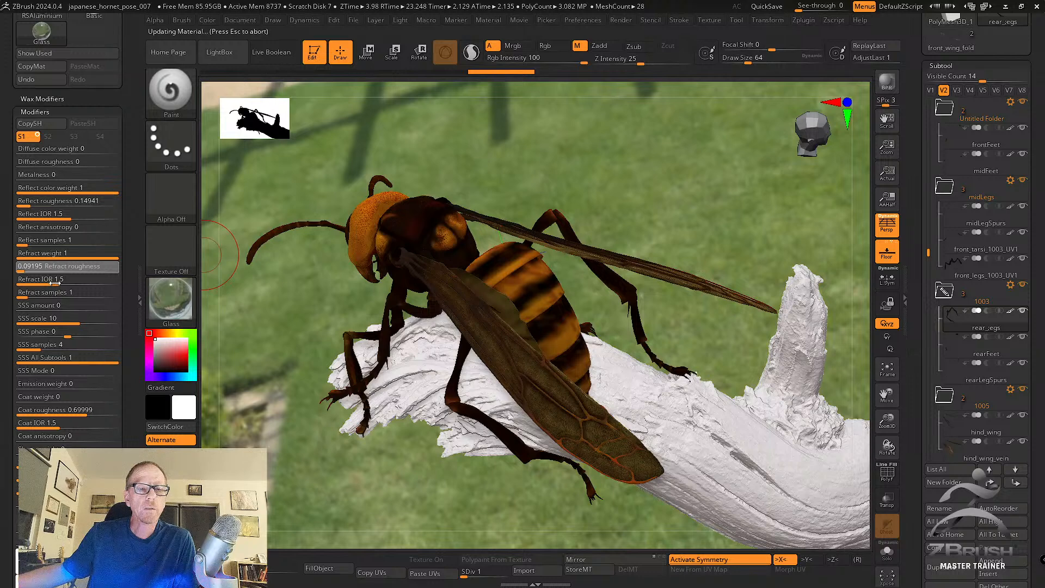
Try Refract IOR values of 1.1 and 1.05 for the Glass material.
left_click_drag(54, 283, 37, 284)
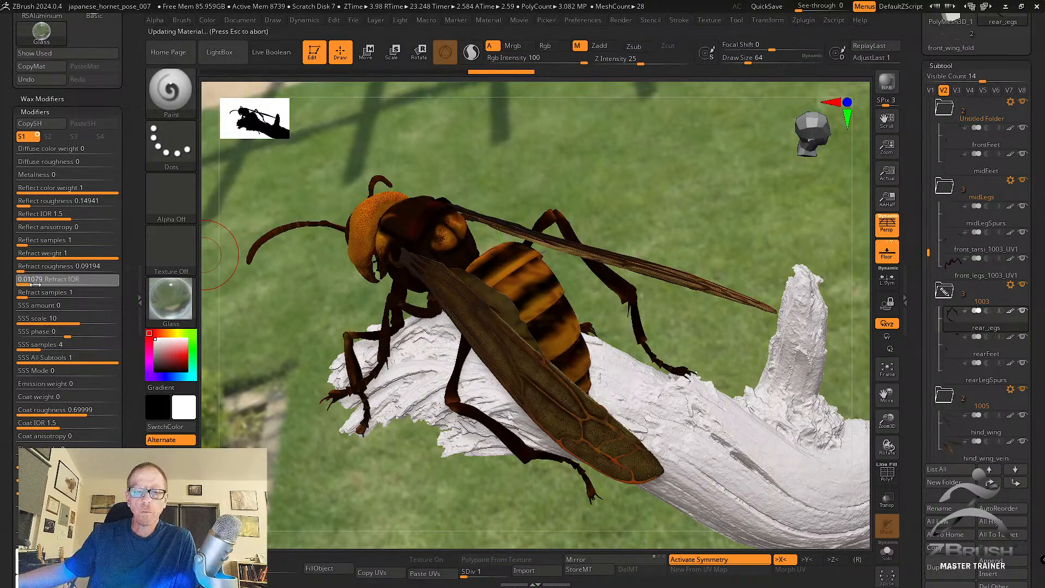
left_click(35, 284)
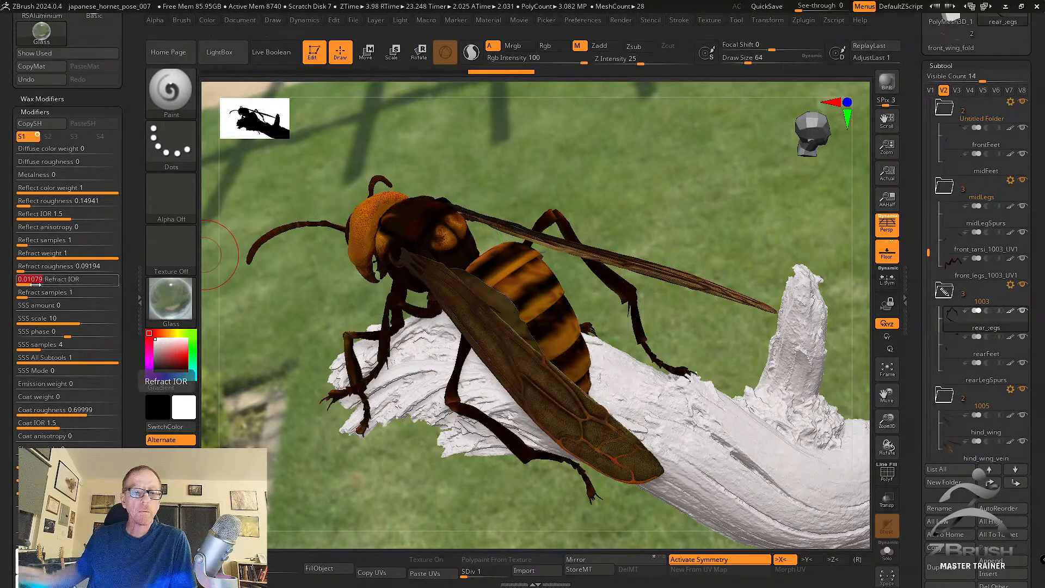
type("1.1")
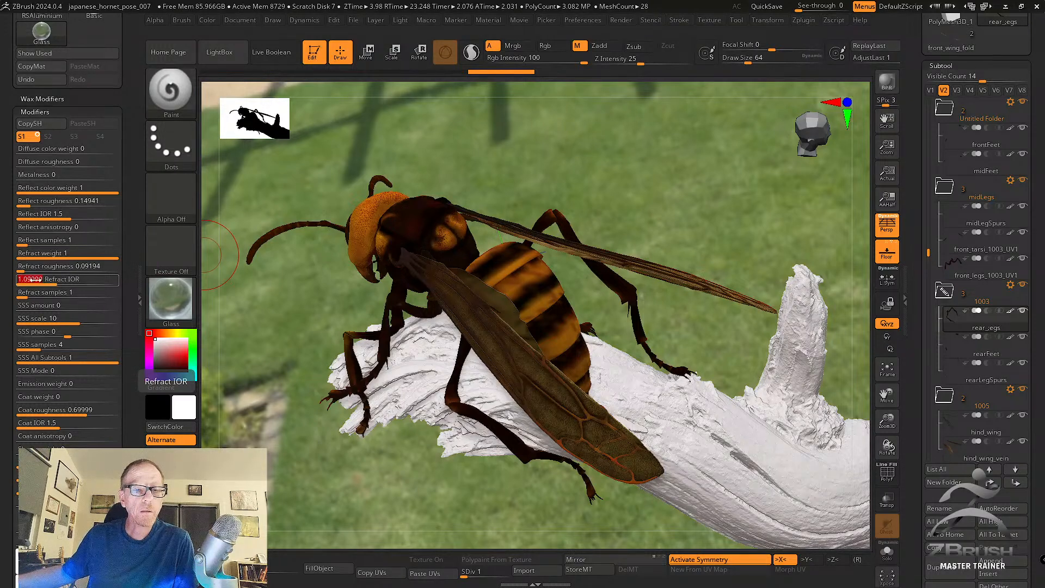
type("1.05")
key("Return")
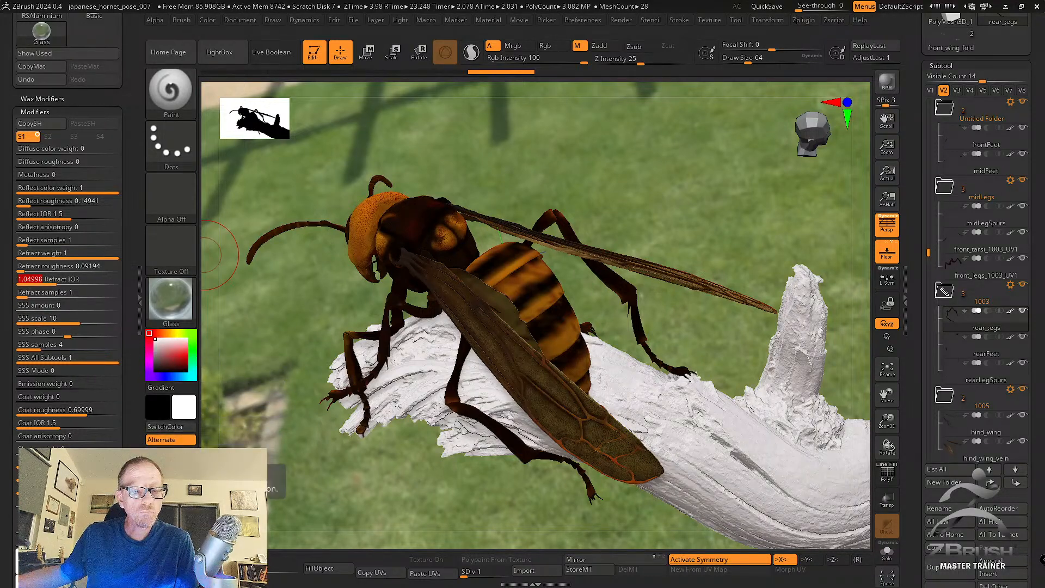
Adjust the Glass material's Thinfilm Thickness and render the hornet to check the wings.
left_click_drag(124, 283, 124, 251)
left_click_drag(138, 458, 138, 438)
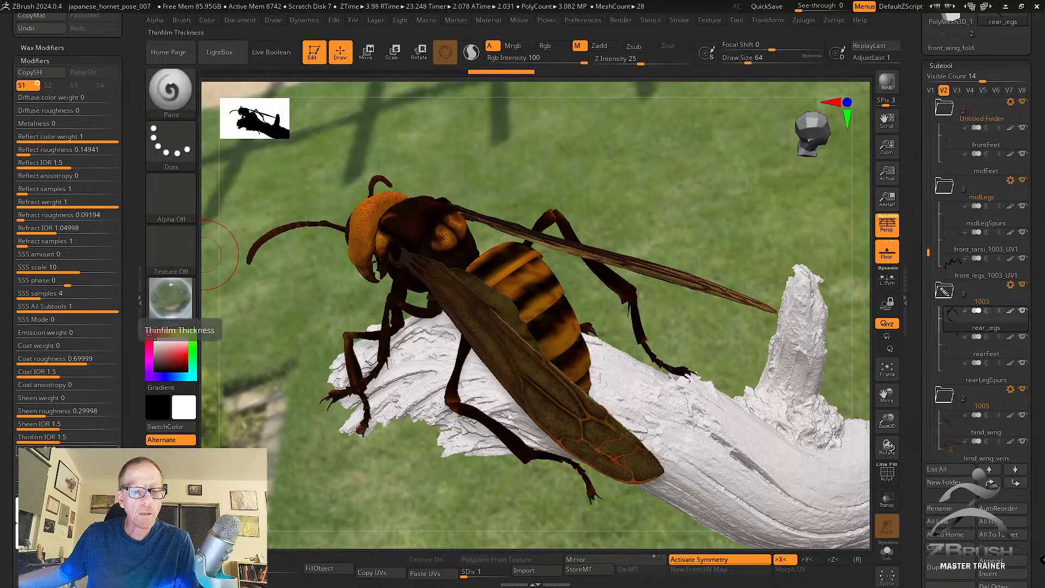
left_click(63, 451)
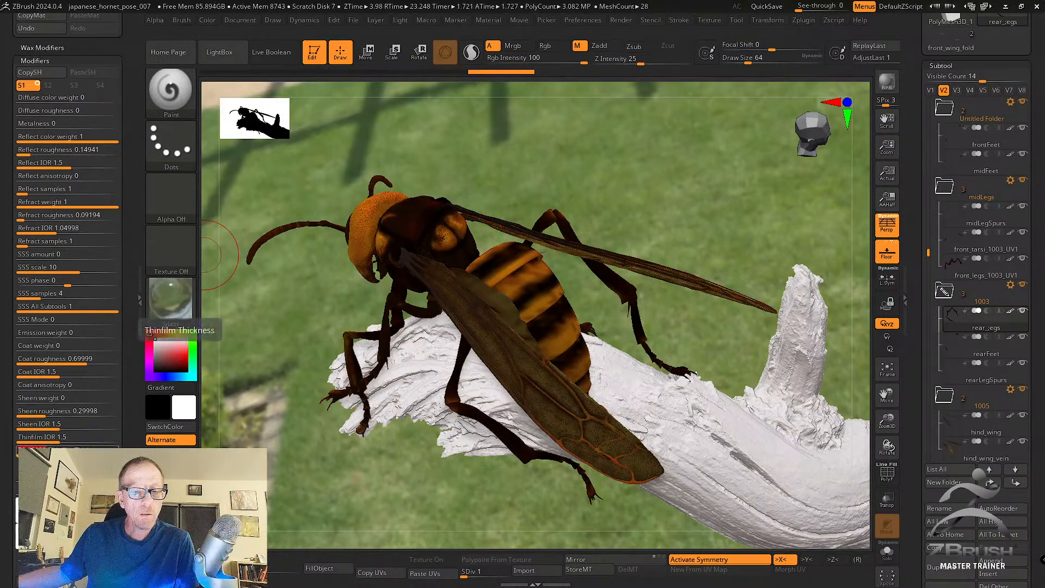
left_click(886, 81)
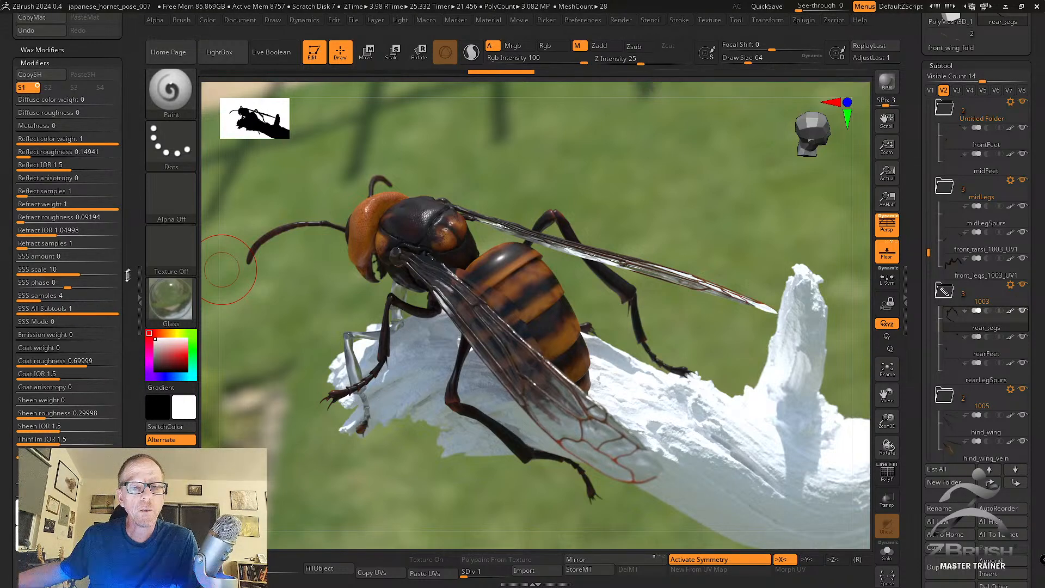
Set the Glass material's Refract IOR to 1.
left_click_drag(128, 272, 126, 300)
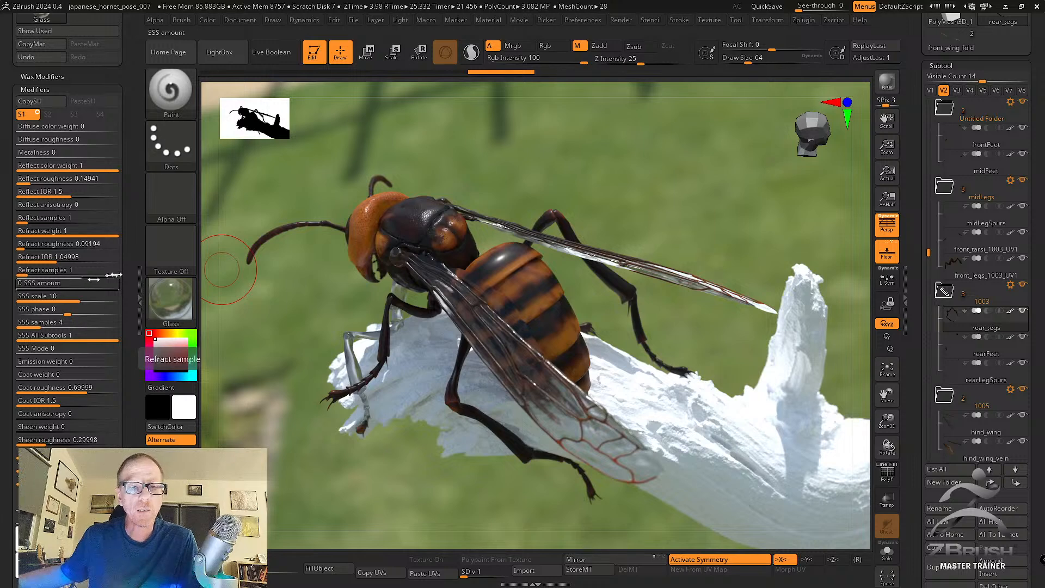
left_click_drag(128, 277, 128, 295)
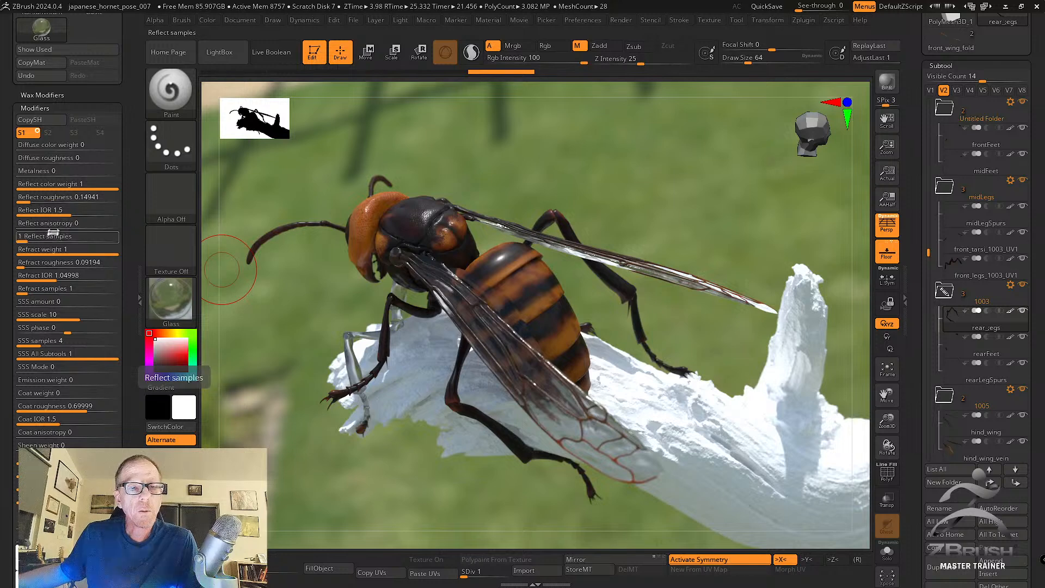
left_click(61, 278)
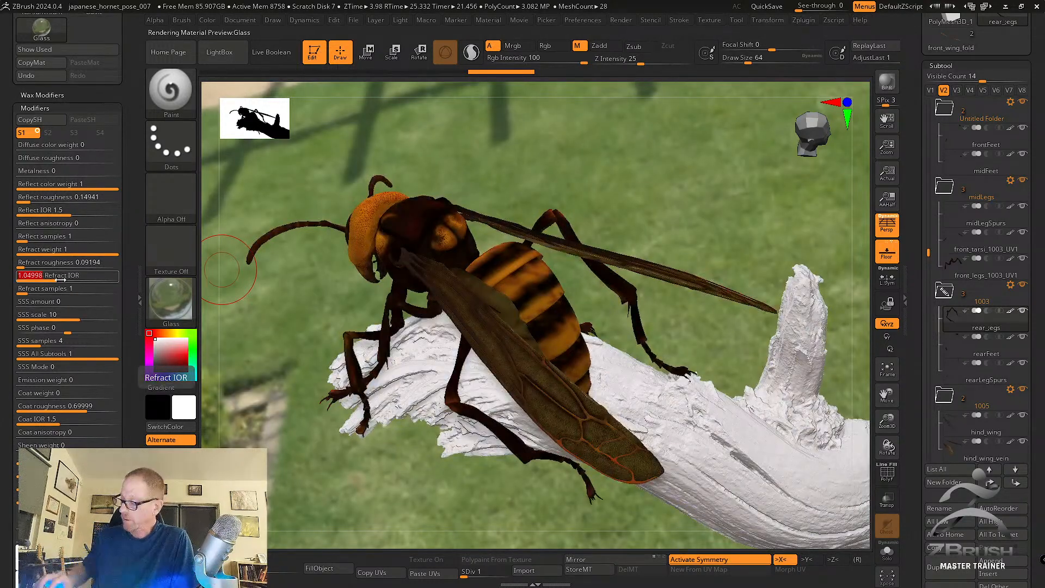
type("1")
key("Return")
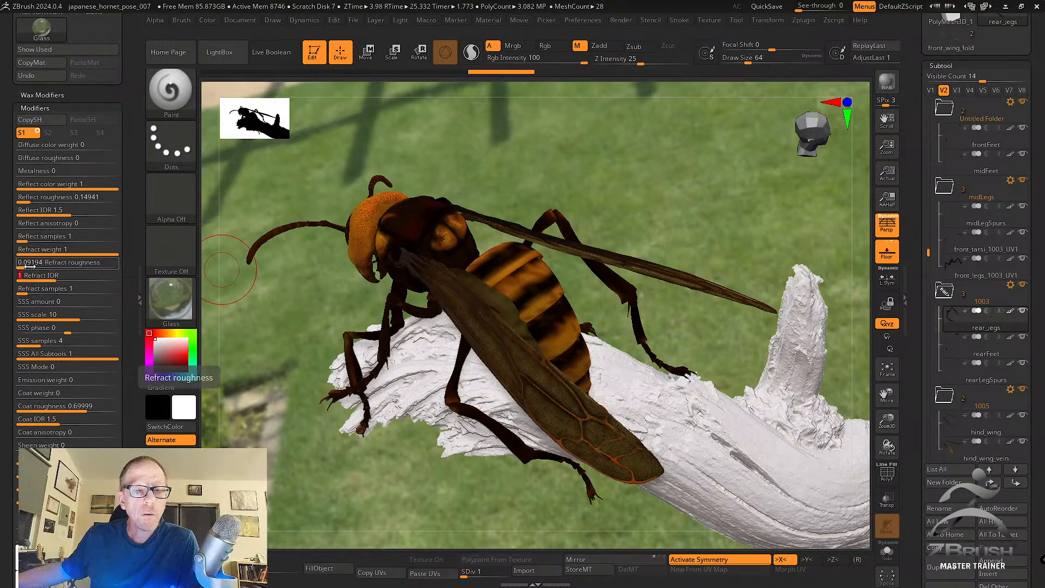
Set the Glass material's Refract weight to 0.5 and Refract roughness to about 0.207, and test-render part of the wing.
left_click(95, 254)
left_click_drag(96, 255, 42, 265)
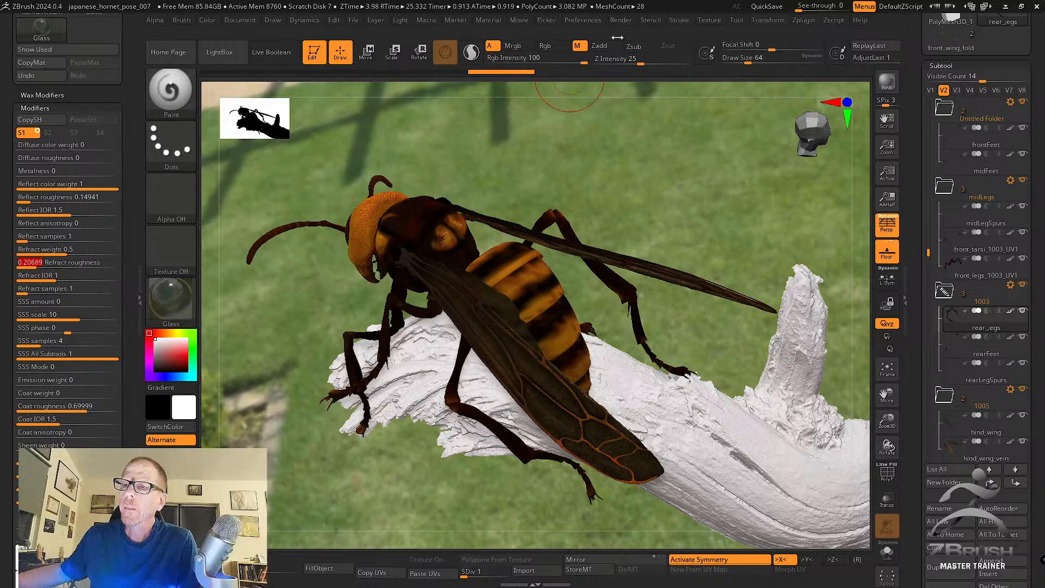
left_click(620, 20)
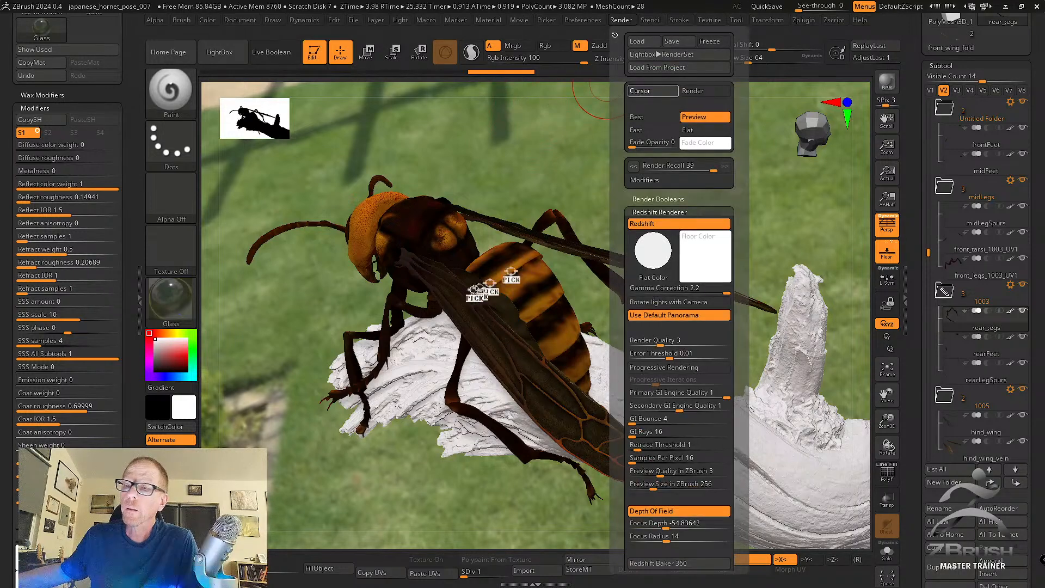
left_click_drag(443, 277, 544, 387)
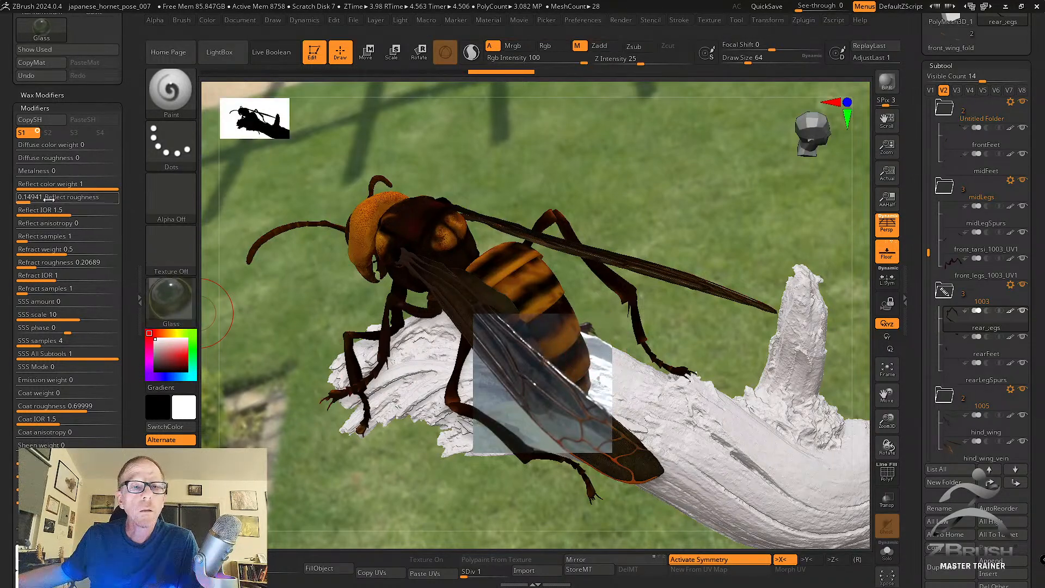
Raise the Glass material's Diffuse color weight to about 0.546 and test-render part of the wing.
left_click_drag(27, 146, 70, 147)
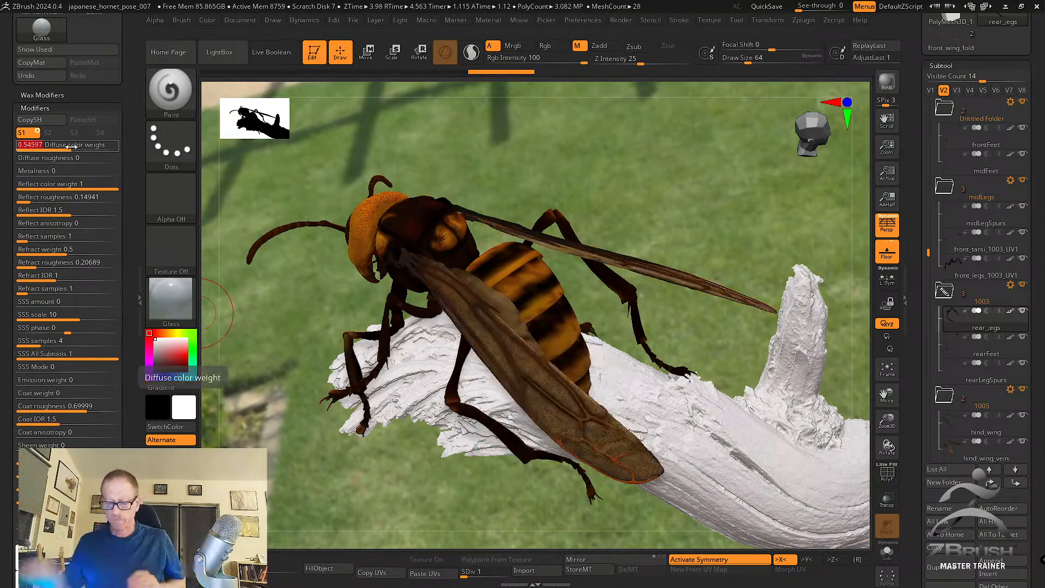
key("ctrl")
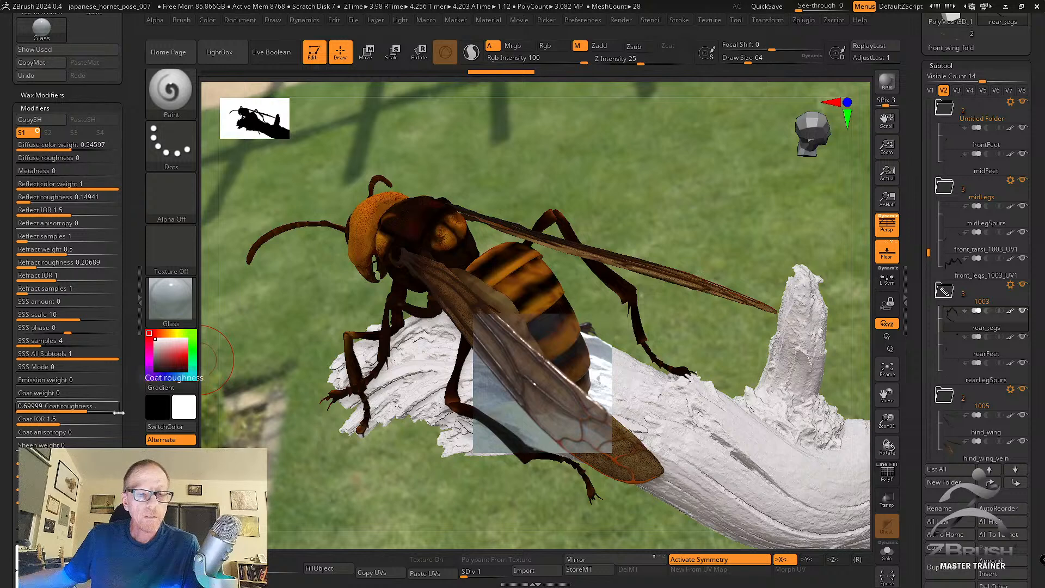
scroll(90, 328, "down", 1)
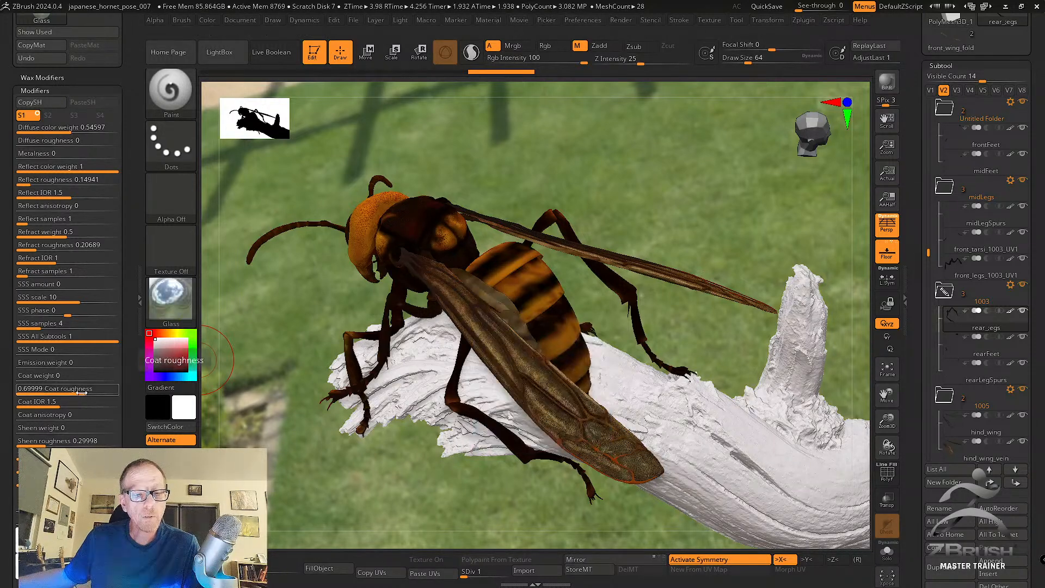
left_click(32, 381)
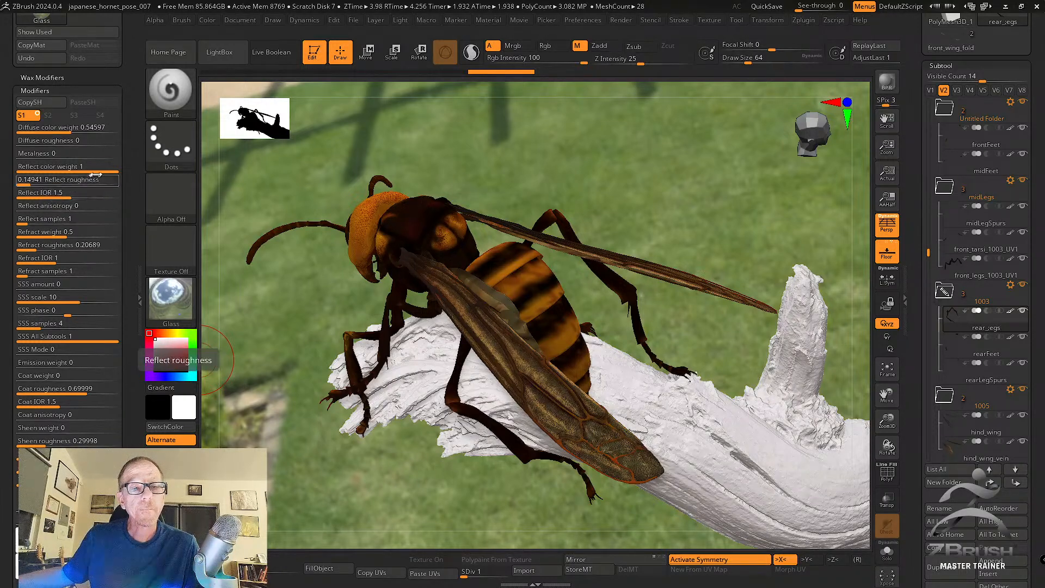
Test-render the wing with Glass Reflect color weight at 0.5, Refract weight at about 0.236 and SSS amount at about 0.351.
left_click_drag(102, 172, 67, 172)
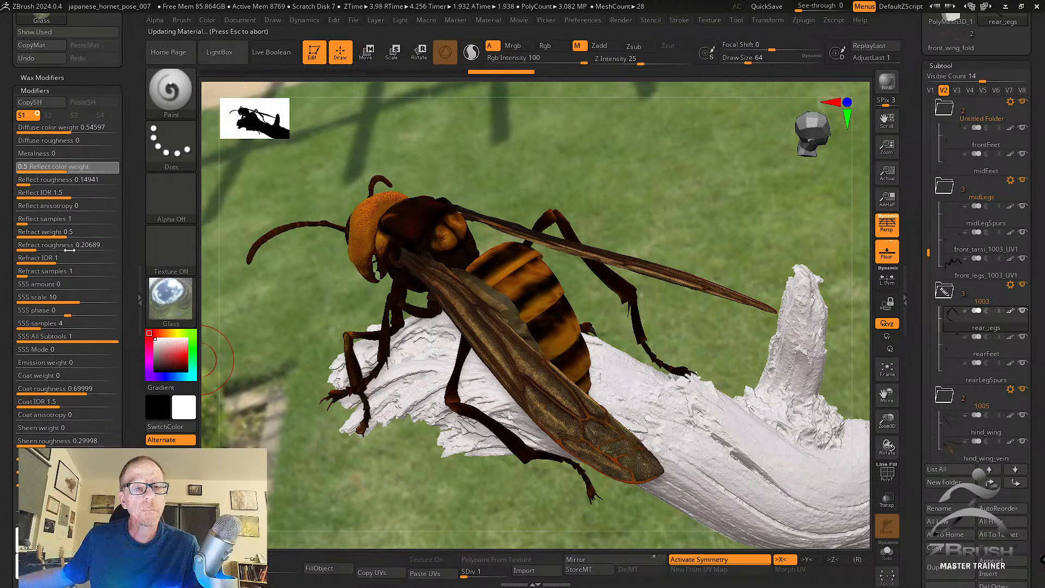
left_click_drag(68, 238, 46, 238)
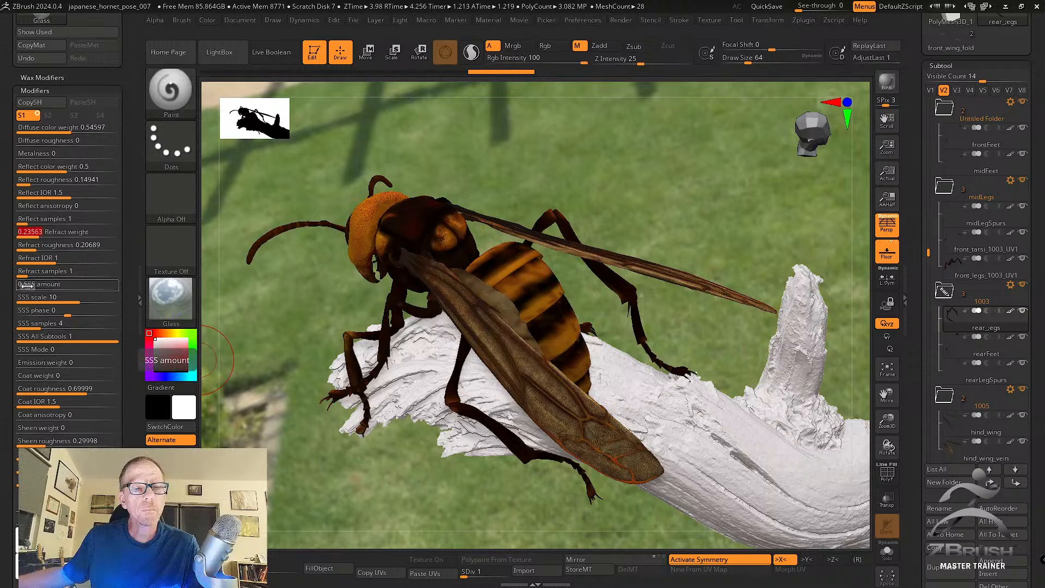
left_click_drag(39, 284, 52, 284)
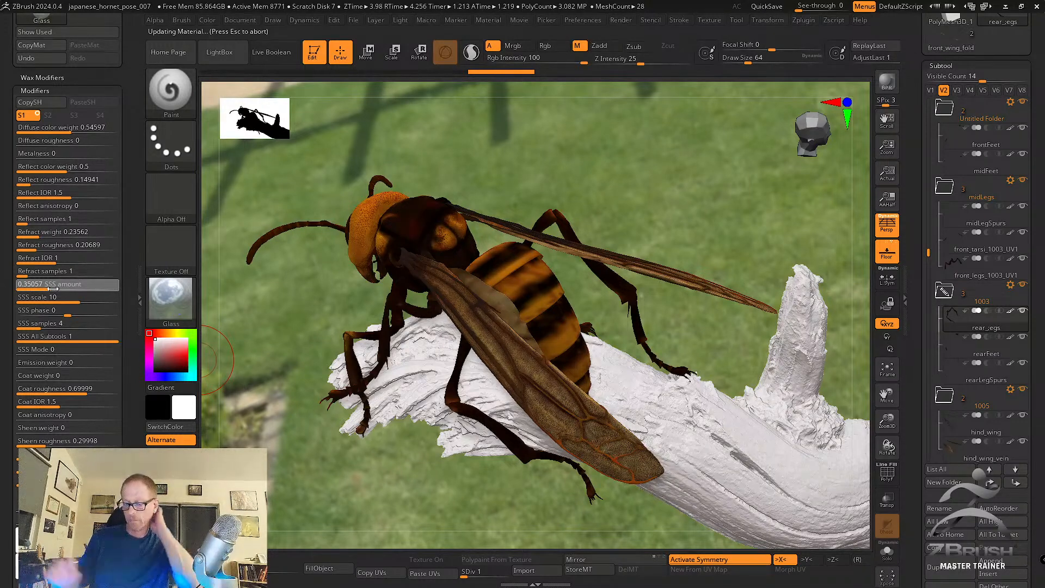
left_click(53, 284)
key("Return")
key("ctrl")
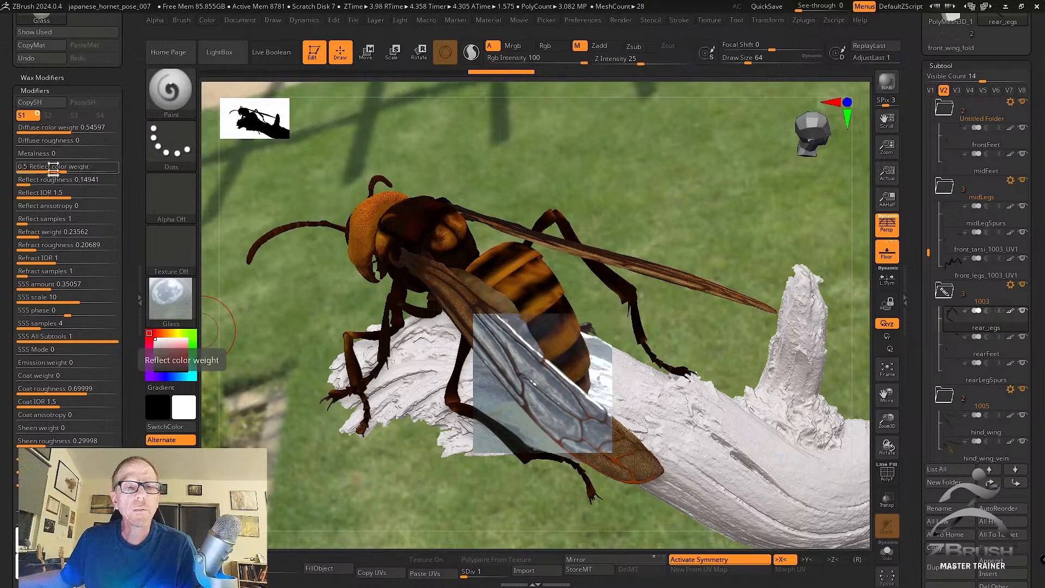
Set Glass Reflect color weight to about 0.218, Refract weight 0.523, Refract roughness 0.126, Reflect roughness 0.040 and Reflect IOR 1.12.
left_click_drag(69, 170, 42, 169)
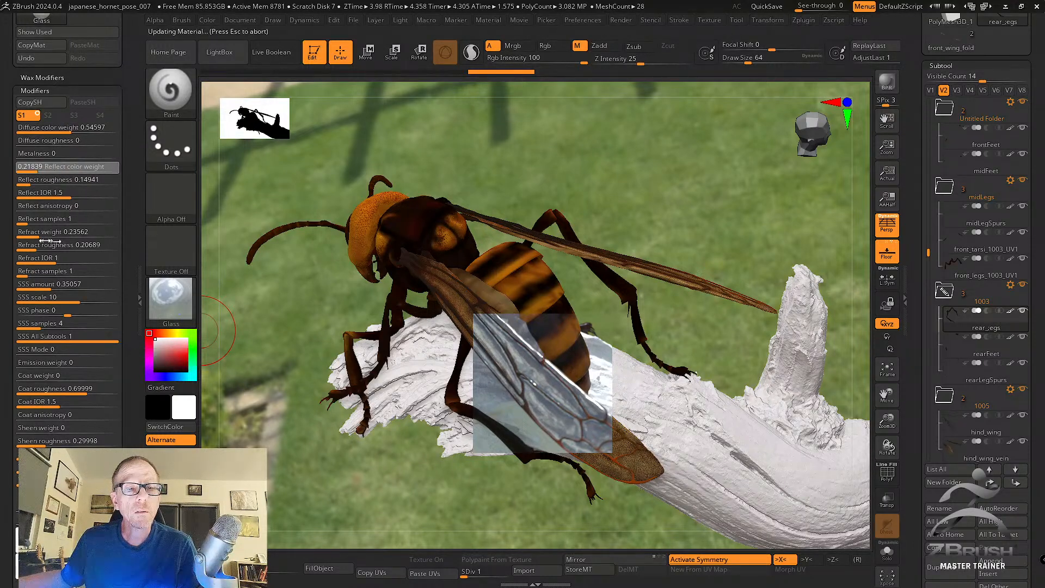
mouse_move(43, 235)
left_mouse_down()
mouse_move(69, 235)
mouse_move(33, 248)
left_mouse_up()
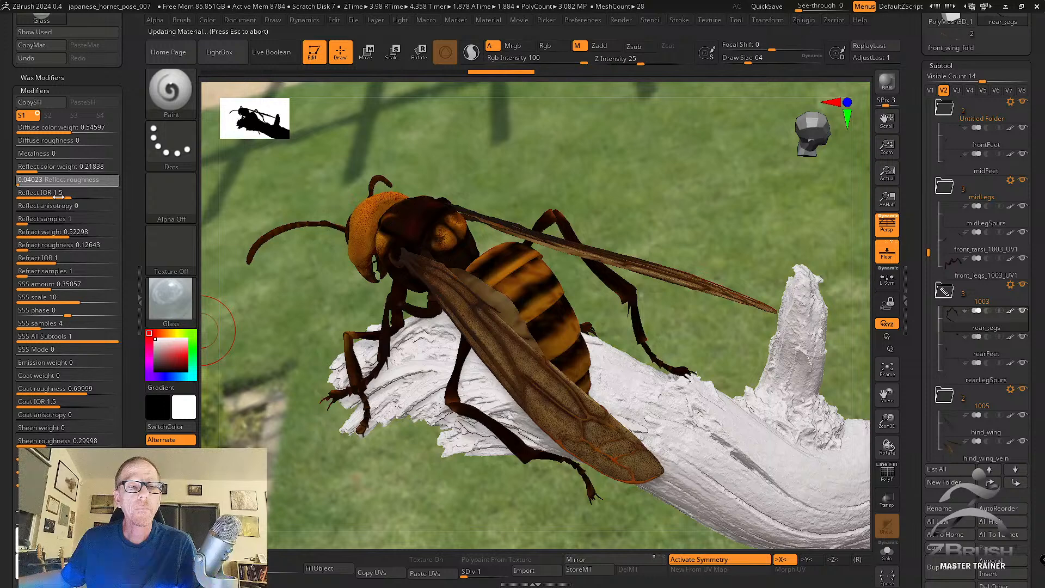
left_click_drag(58, 197, 53, 197)
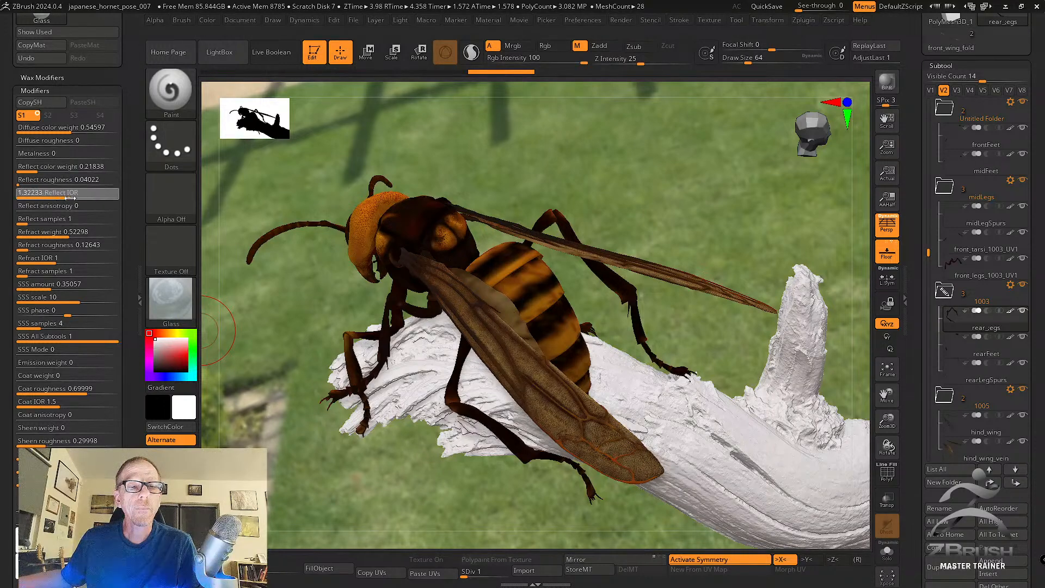
left_click_drag(68, 198, 66, 199)
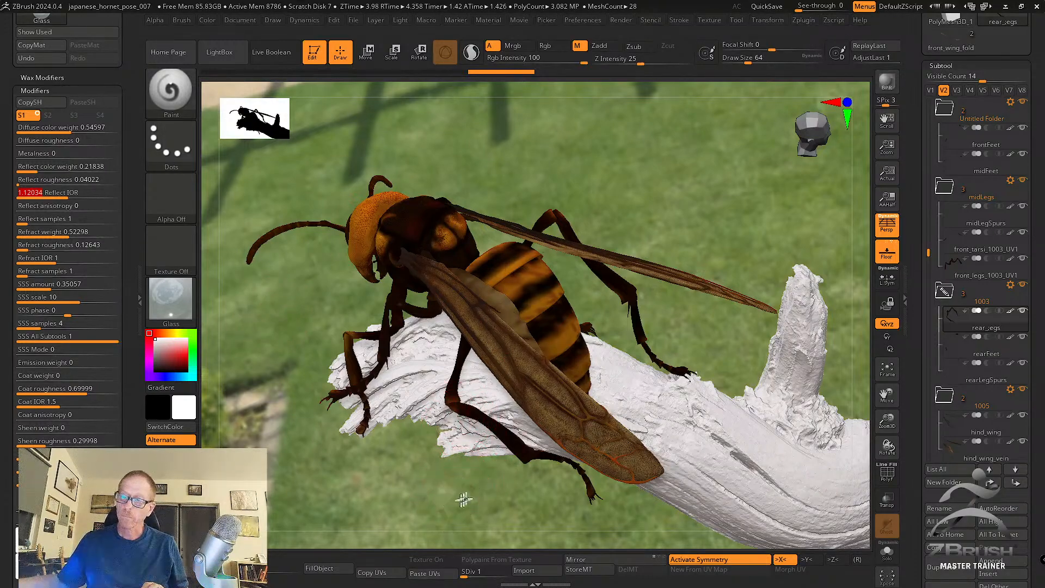
Test-render a patch of the folded wing against the garden background from a different viewing angle.
left_click_drag(462, 499, 493, 423)
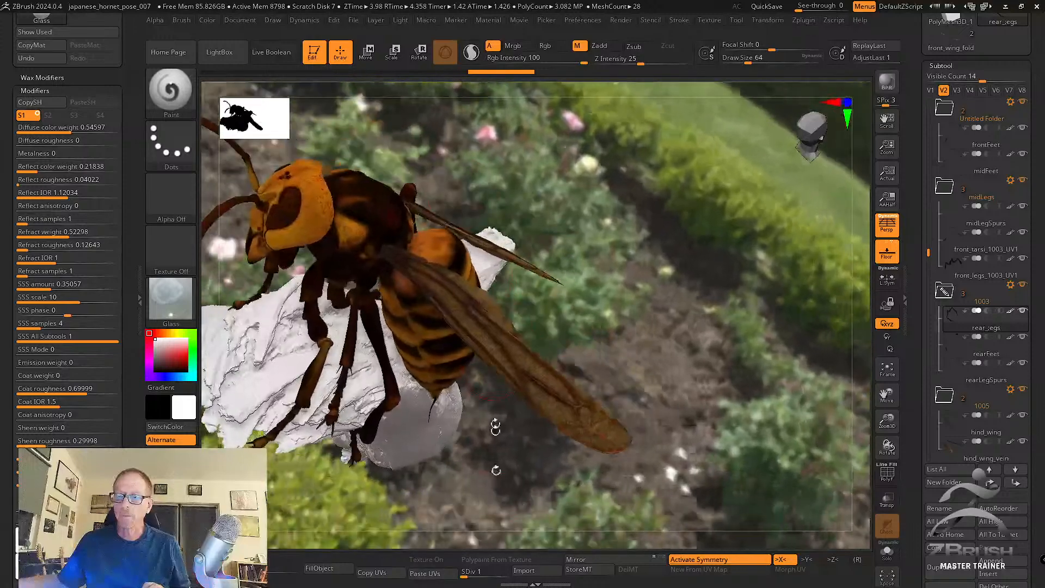
left_click(620, 21)
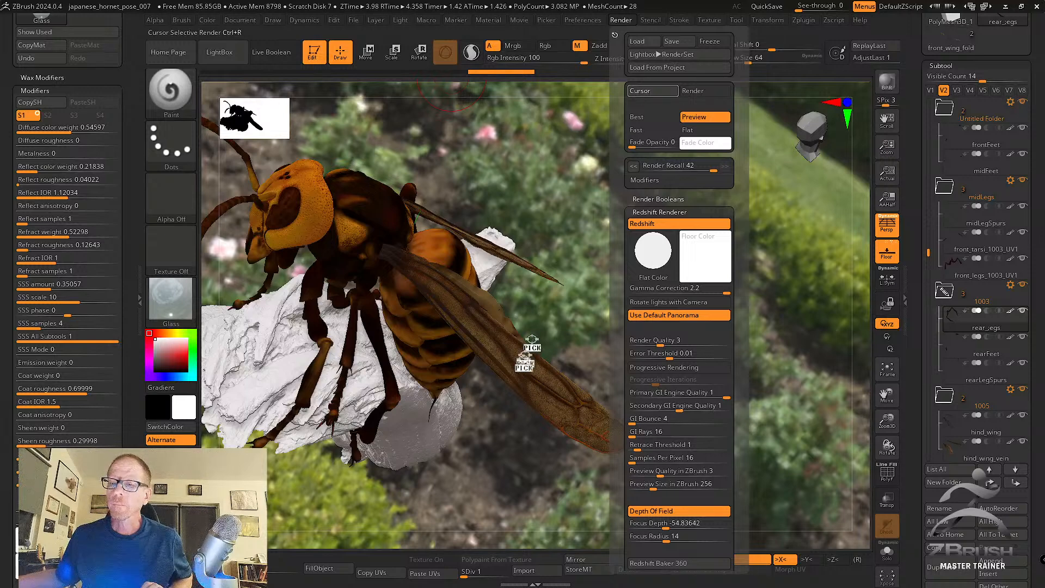
key("ctrl+r")
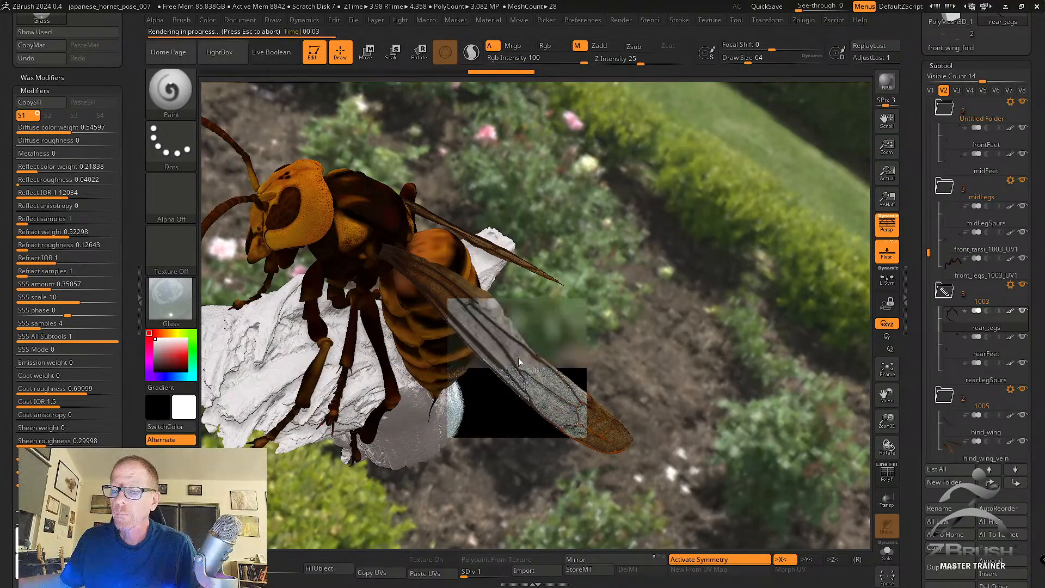
left_click_drag(625, 411, 718, 359)
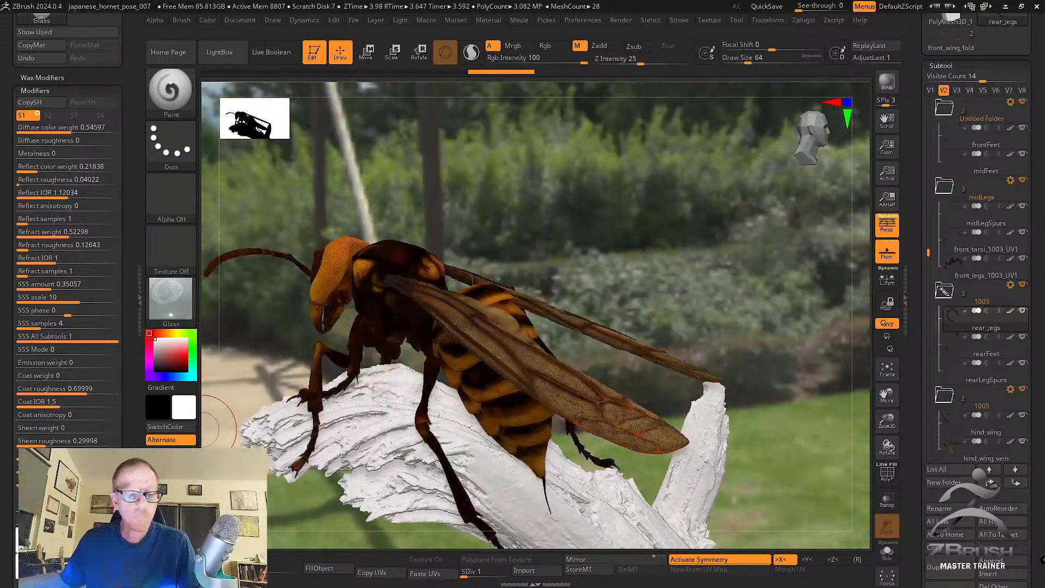
Set the Glass material's refraction color to orange and render the whole hornet from the side.
mouse_move(124, 429)
left_mouse_down()
mouse_move(124, 340)
mouse_move(88, 351)
mouse_move(97, 351)
left_mouse_up()
left_click(118, 443)
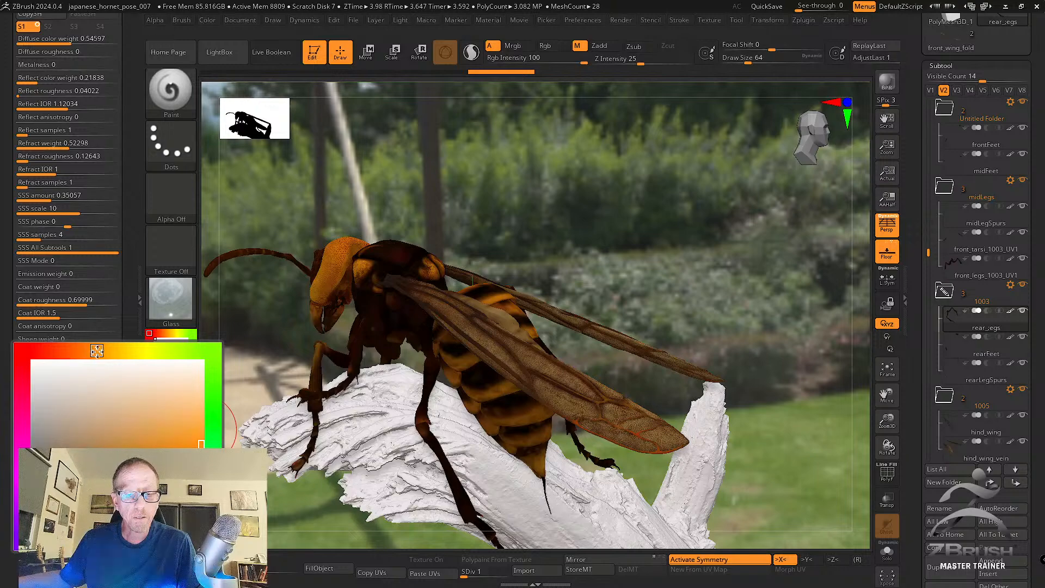
left_click(201, 444)
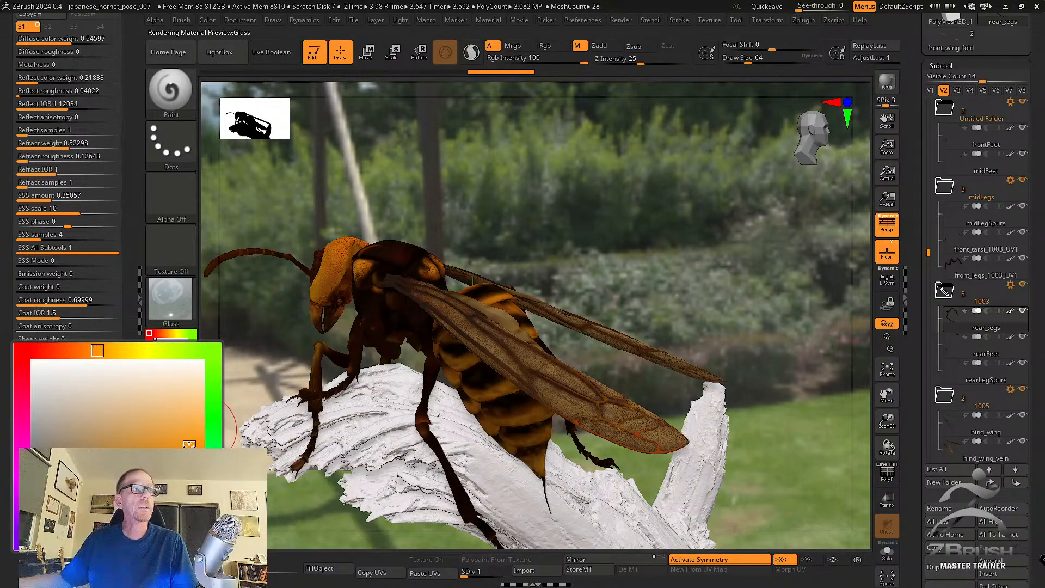
left_click_drag(683, 280, 720, 350)
left_click_drag(664, 299, 800, 294)
left_click(887, 82)
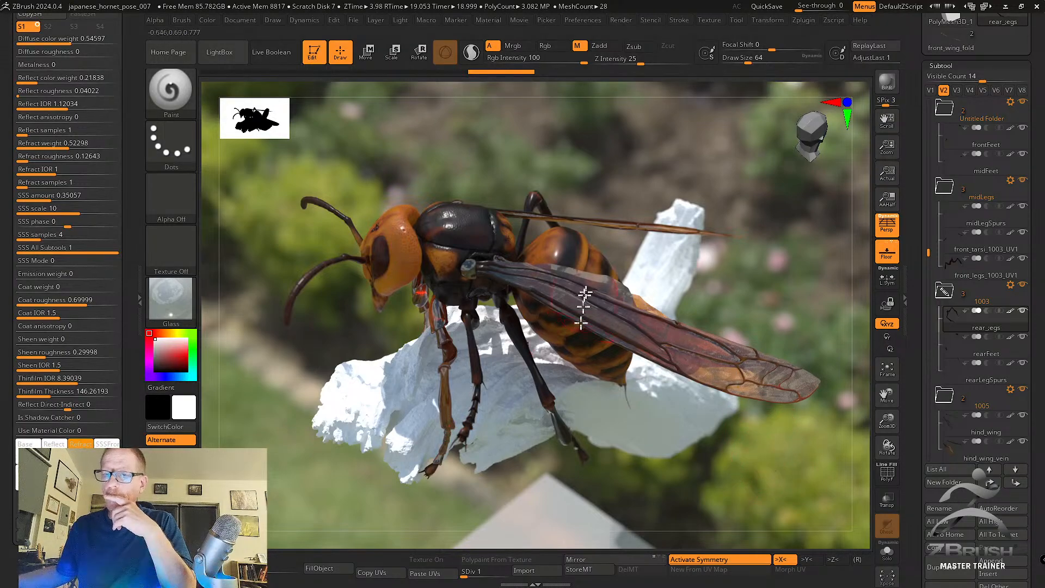
Lower the Glass material's Reflect color weight to about 0.103 and raise its Diffuse color weight to 1.
left_click_drag(816, 474, 730, 462)
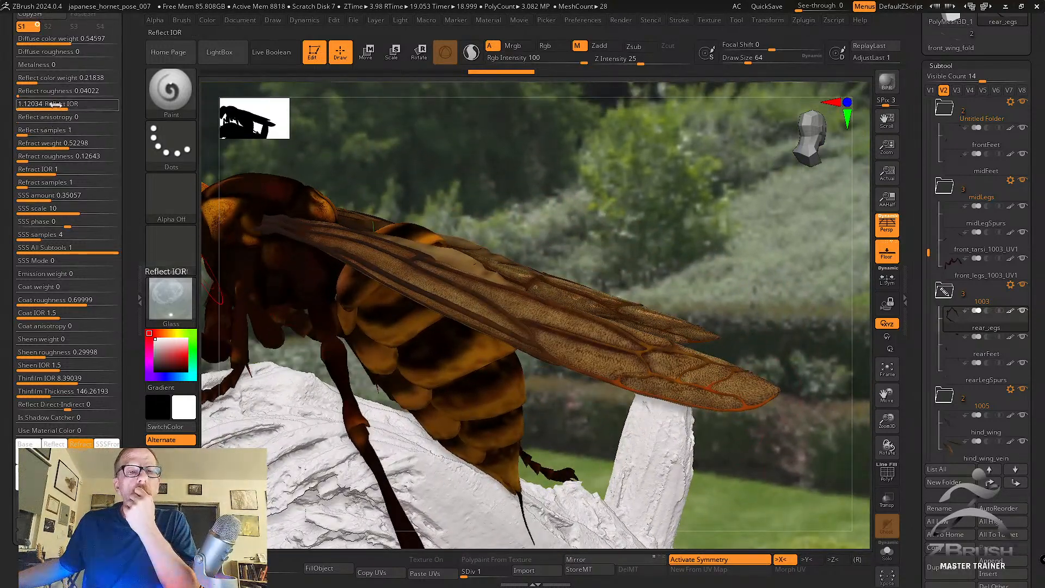
left_click_drag(39, 79, 33, 79)
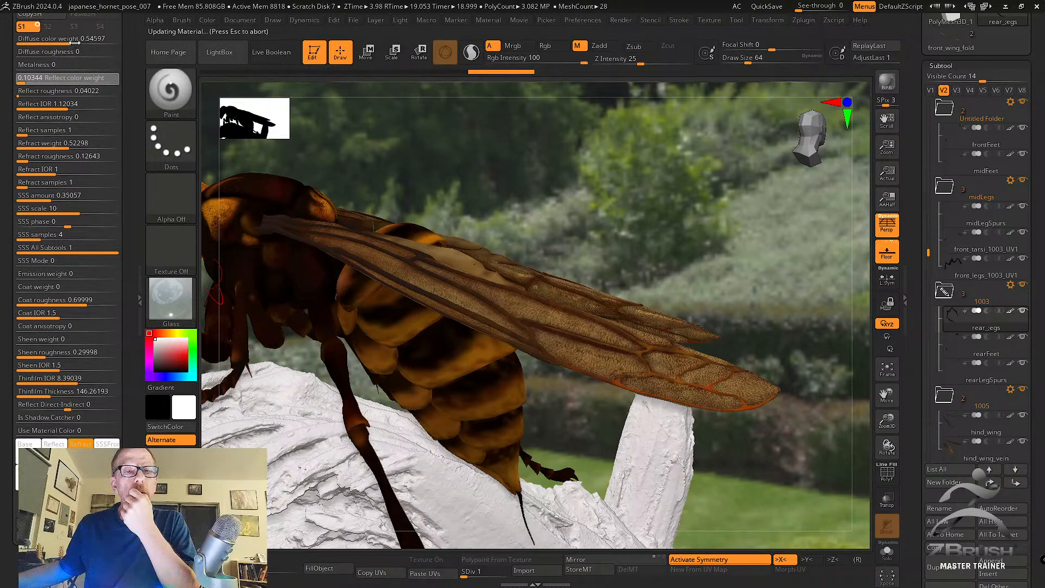
left_click_drag(74, 41, 119, 41)
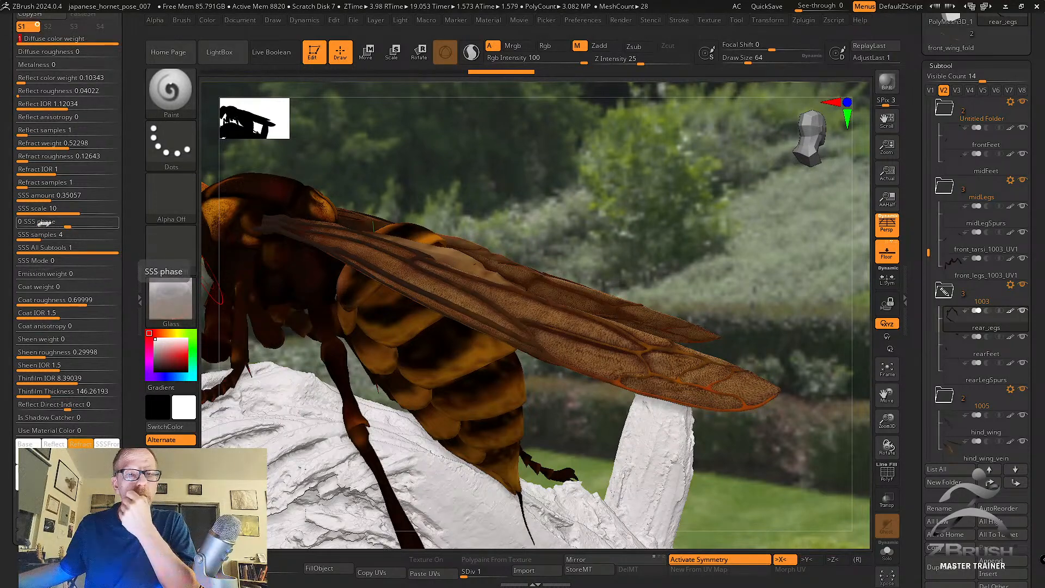
Raise the Glass material's SSS amount to about 0.443 and render a close view of the wings.
left_click(58, 199)
left_click_drag(62, 200, 64, 199)
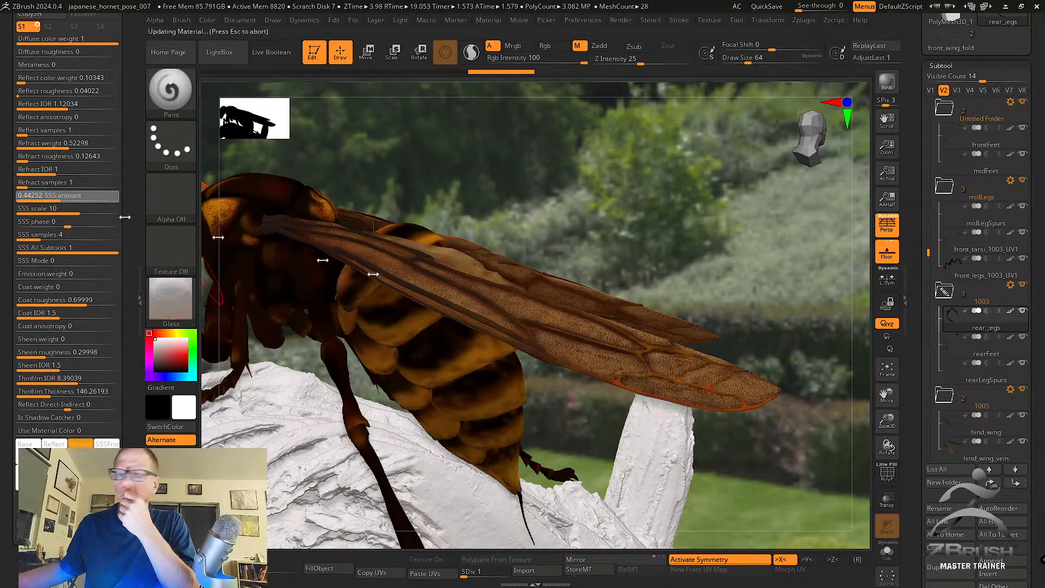
left_click(887, 83)
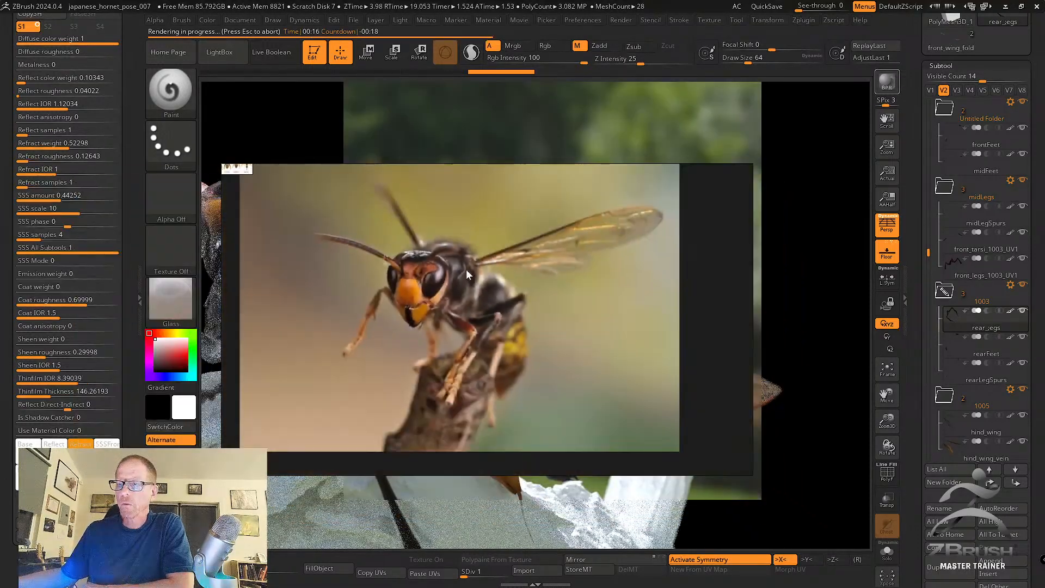
Examine the wing color and transparency in the hornet reference photos, especially the close-up on green leaves.
scroll(485, 267, "up", 1)
scroll(490, 269, "down", 9)
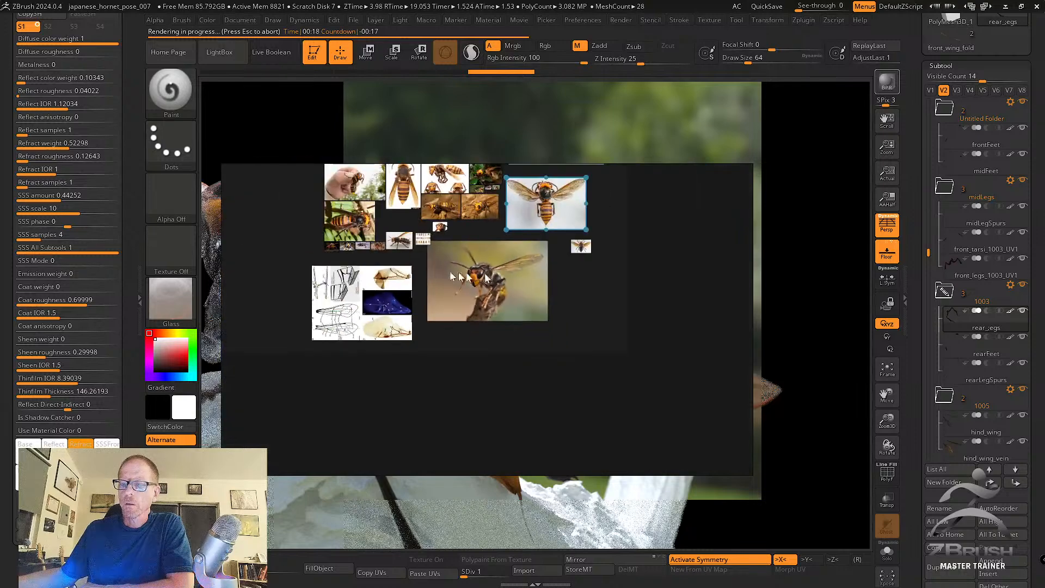
middle_click_drag(442, 270, 526, 364)
scroll(492, 310, "up", 10)
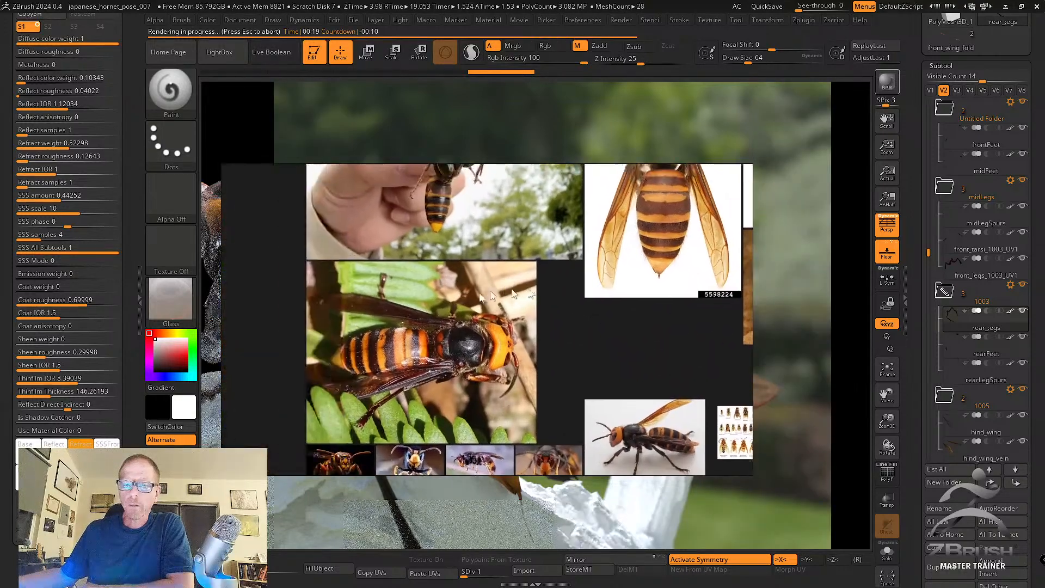
scroll(408, 297, "up", 3)
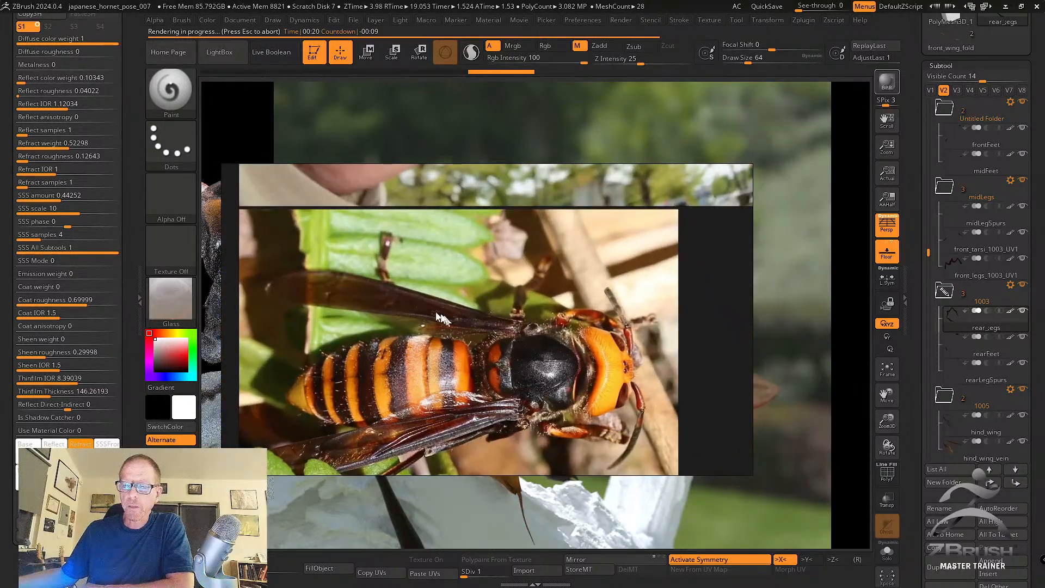
scroll(389, 305, "down", 2)
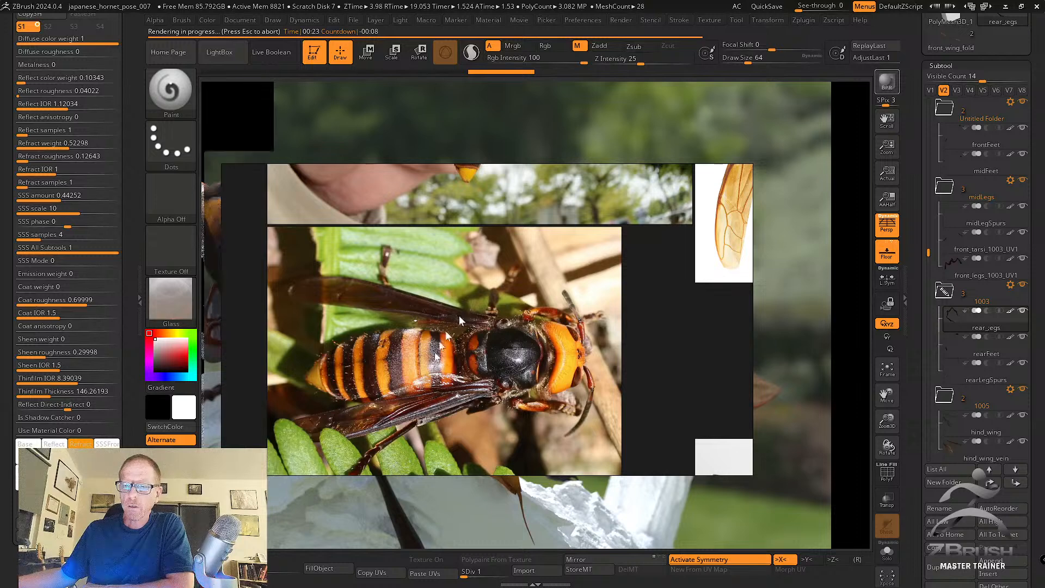
scroll(414, 396, "down", 2)
right_click_drag(489, 346, 0, 300)
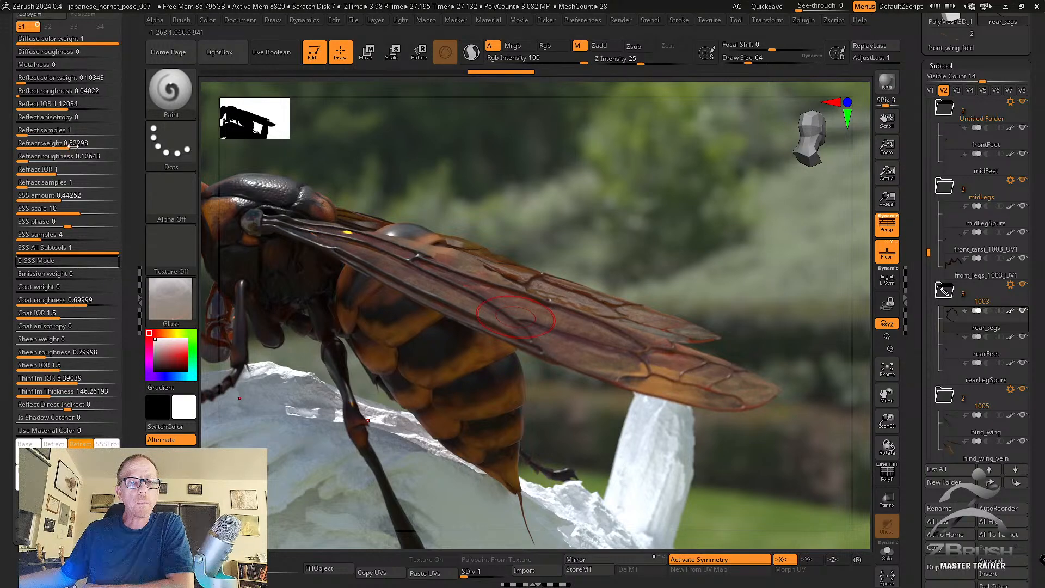
Raise the Glass material's Refract weight to about 0.799, Refract roughness to about 0.310 and Reflect roughness to about 0.224.
left_click_drag(74, 146, 88, 146)
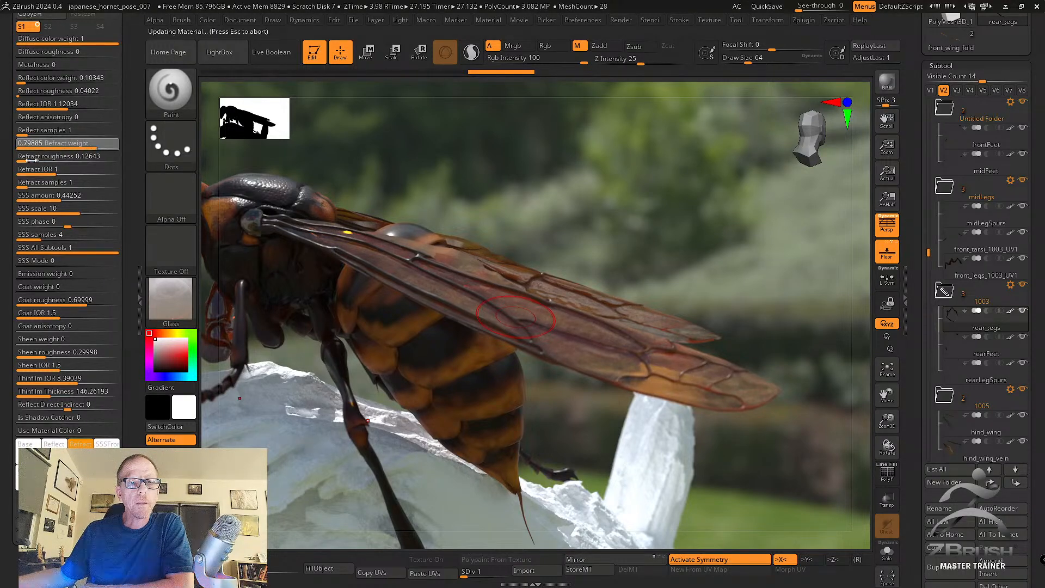
left_click_drag(29, 160, 53, 155)
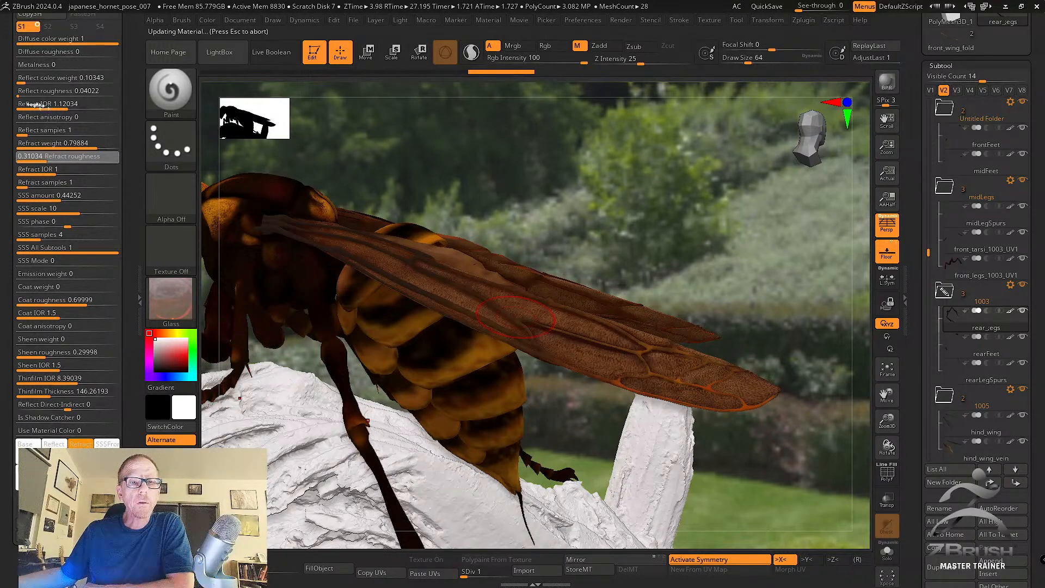
left_click_drag(22, 94, 28, 96)
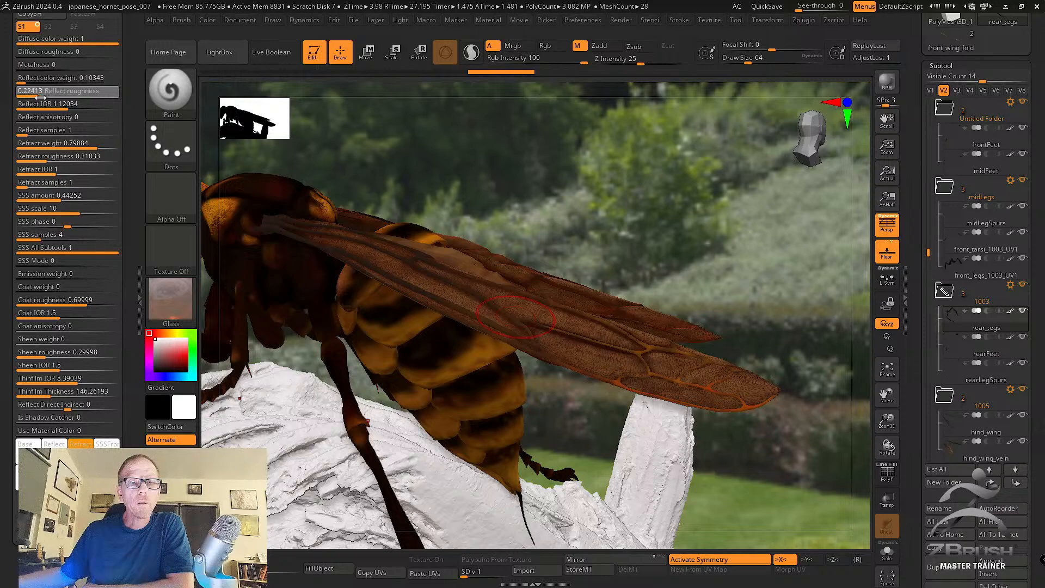
Lower the Glass material's Reflect roughness to about 0.184 and render the close view of the wings.
left_click_drag(37, 97, 36, 97)
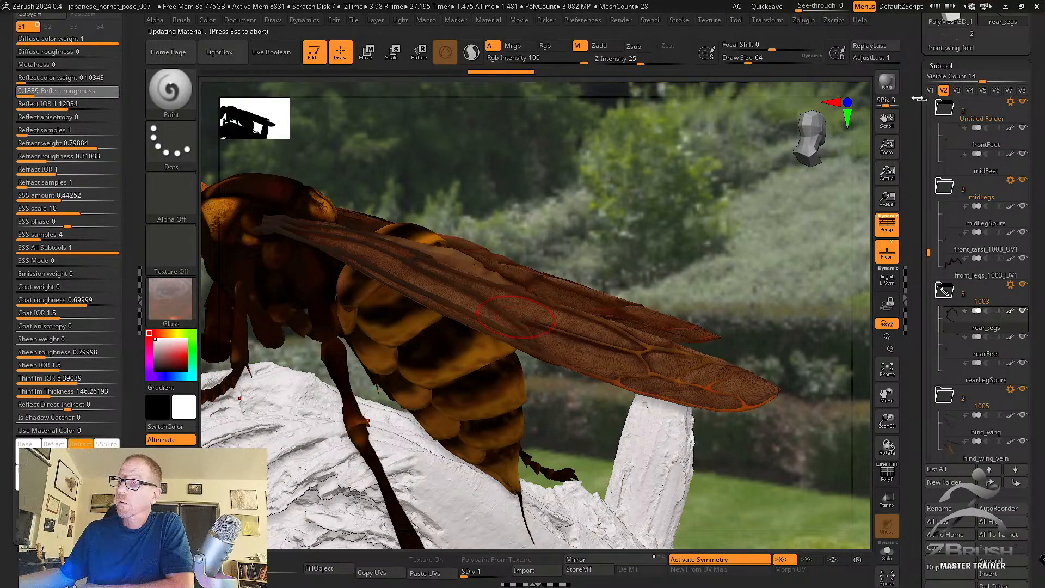
left_click(888, 83)
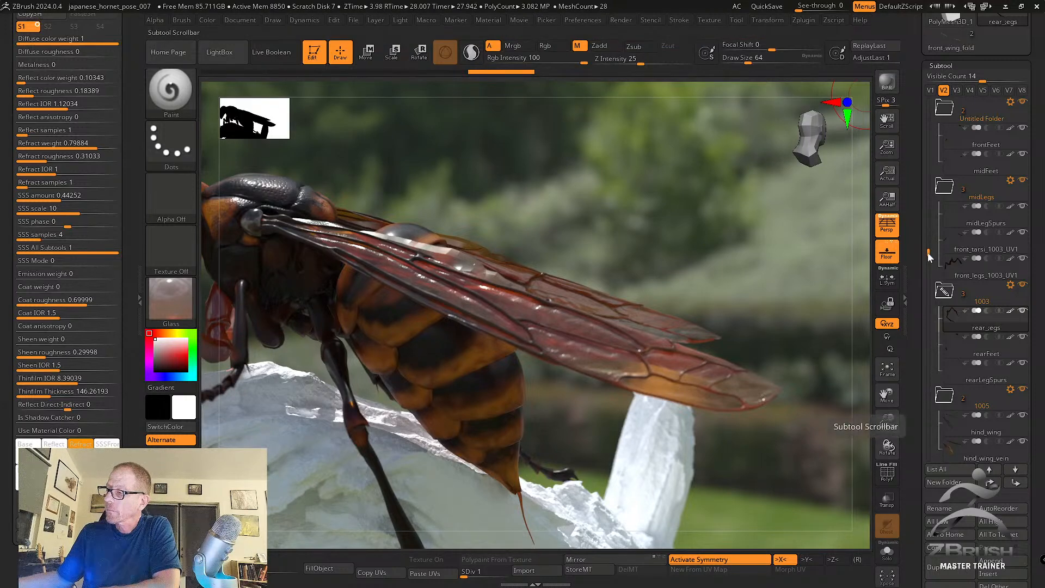
Raise the front_vein_fold subtool to subdivision level 3 and render the wings again.
left_click_drag(928, 253, 928, 276)
left_click(1002, 400)
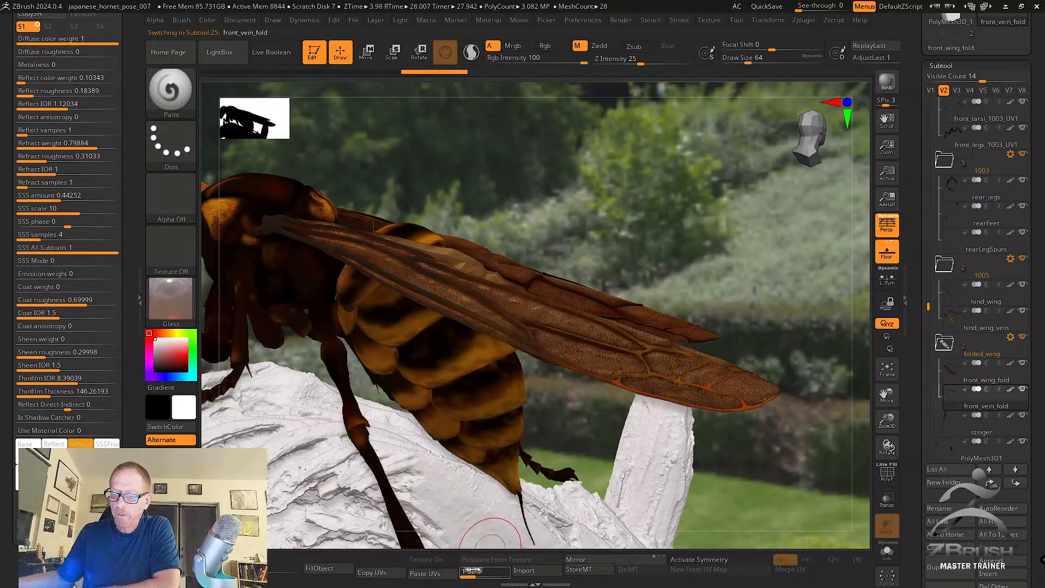
left_click(491, 571)
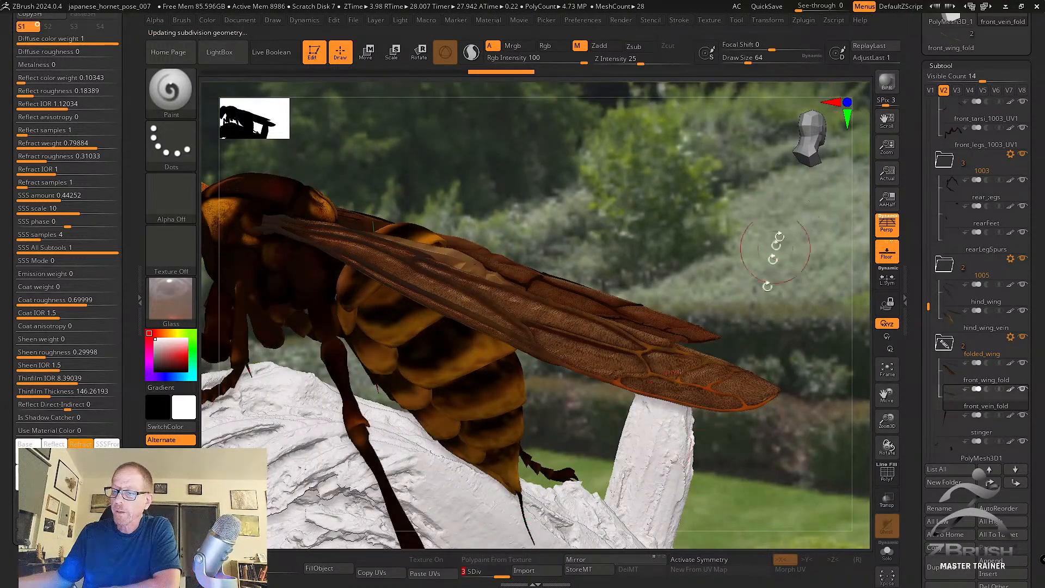
left_click(893, 86)
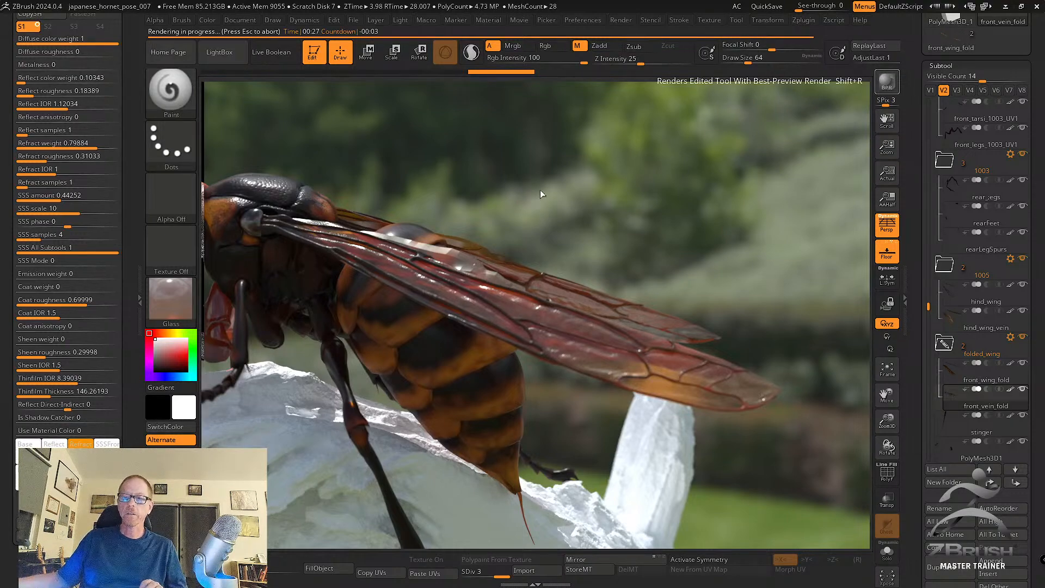
Raise the front_legs_1003_UV subtool in the frontLegs folder to subdivision level 3.
mouse_move(539, 188)
left_mouse_down()
mouse_move(685, 196)
mouse_move(632, 180)
mouse_move(662, 198)
mouse_move(665, 186)
mouse_move(637, 197)
mouse_move(661, 213)
left_mouse_up()
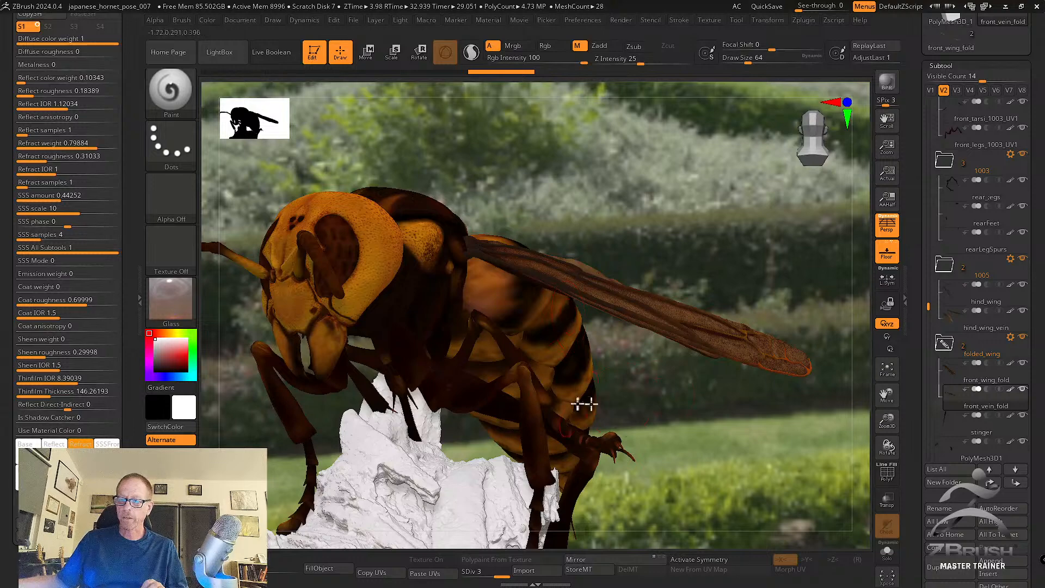
left_click_drag(674, 411, 659, 405)
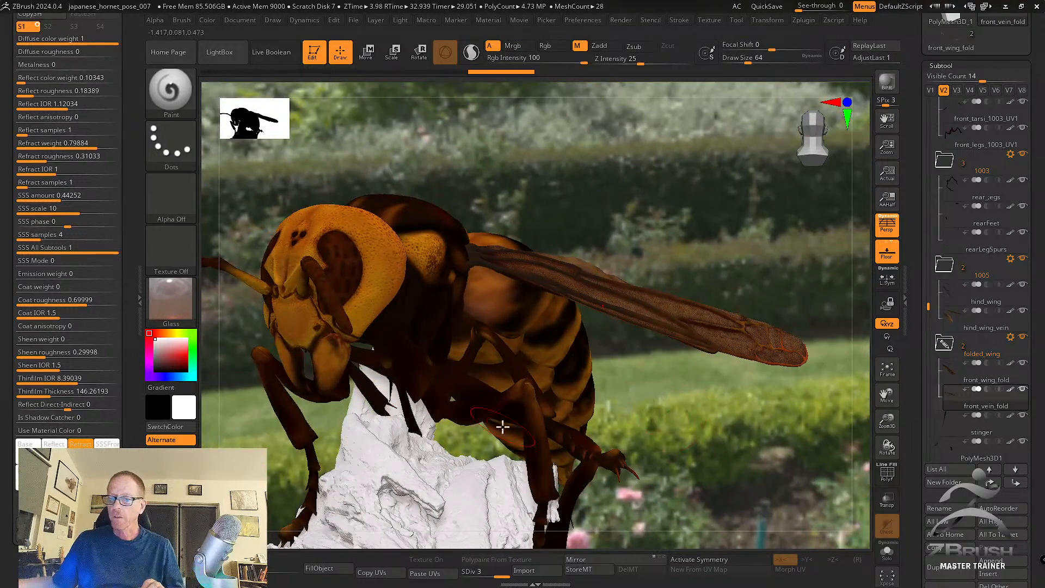
left_click(536, 419, "alt")
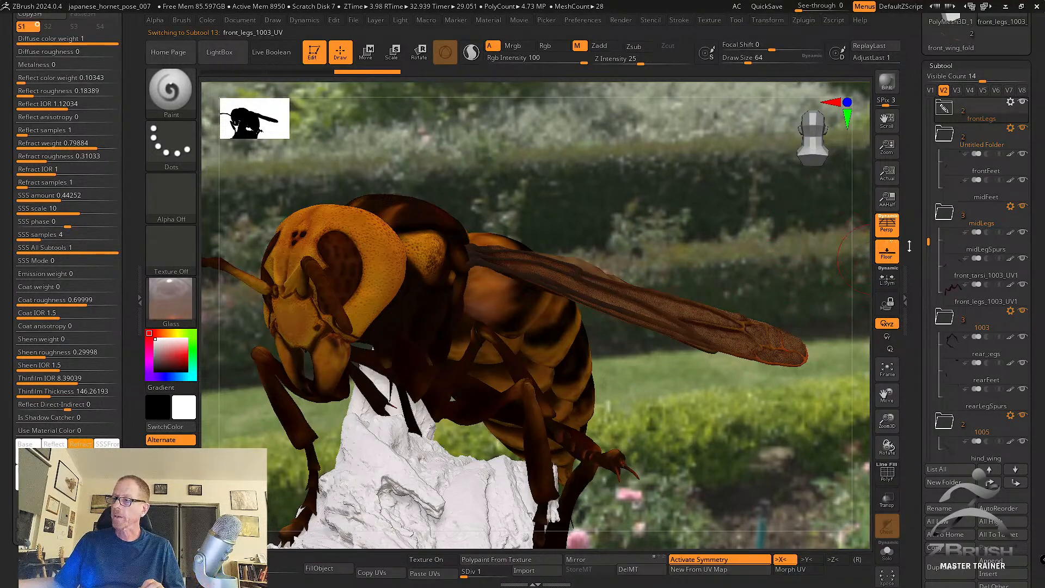
left_click(944, 110)
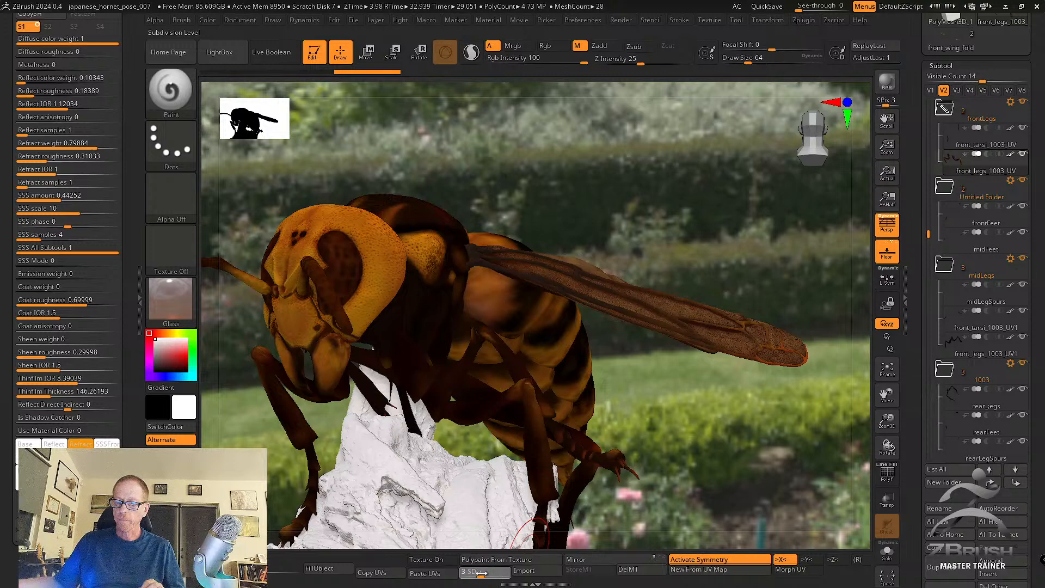
left_click(481, 572)
Raise the middle legs subtool (front_legs_1003_UV1) and the rear legs subtool to subdivision level 3.
left_click_drag(729, 494, 708, 490)
left_click(513, 403, "alt")
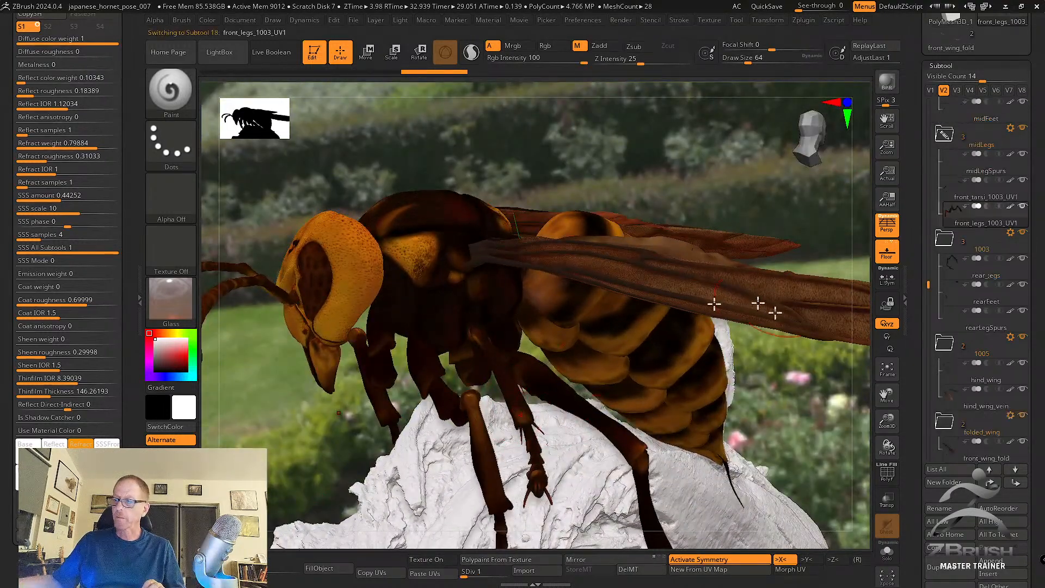
left_click(483, 573)
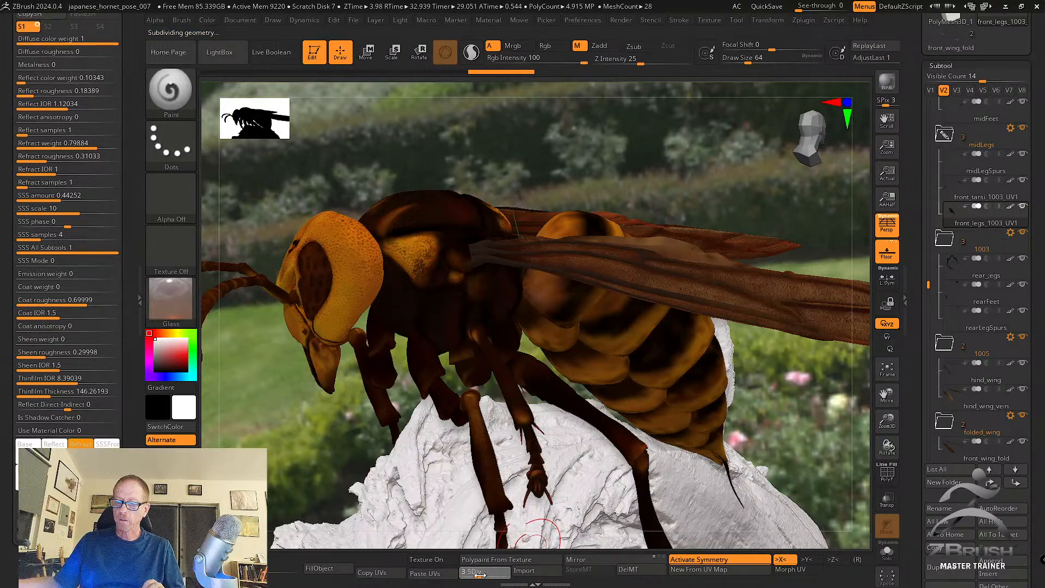
left_click(630, 443, "alt")
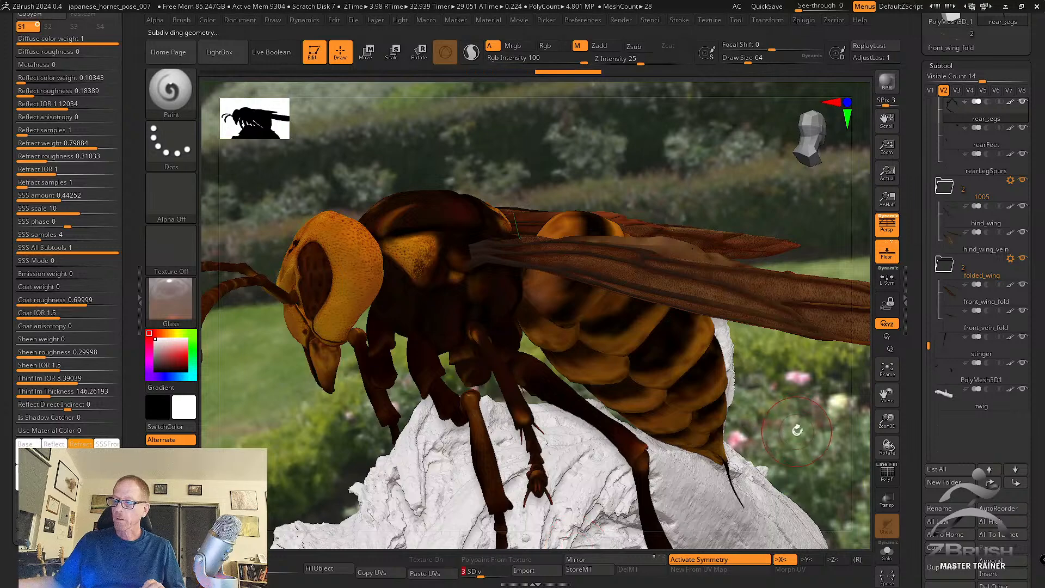
Select the eyes_1002_UV subtool on the hornet's head and raise it to subdivision level 4.
left_click_drag(795, 429, 831, 416)
left_click(484, 277, "alt")
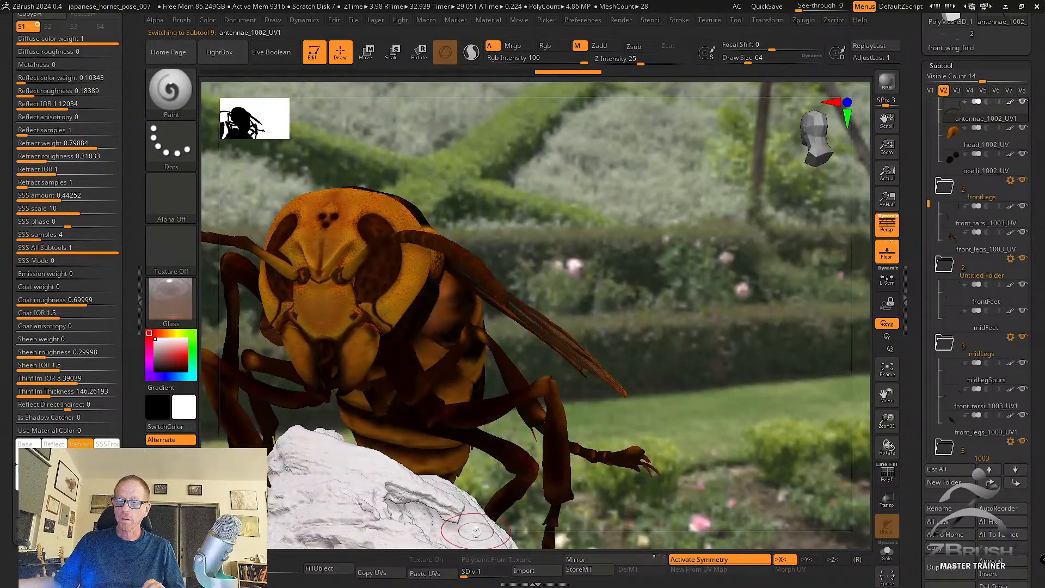
left_click(396, 279, "alt")
left_click_drag(471, 571, 484, 572)
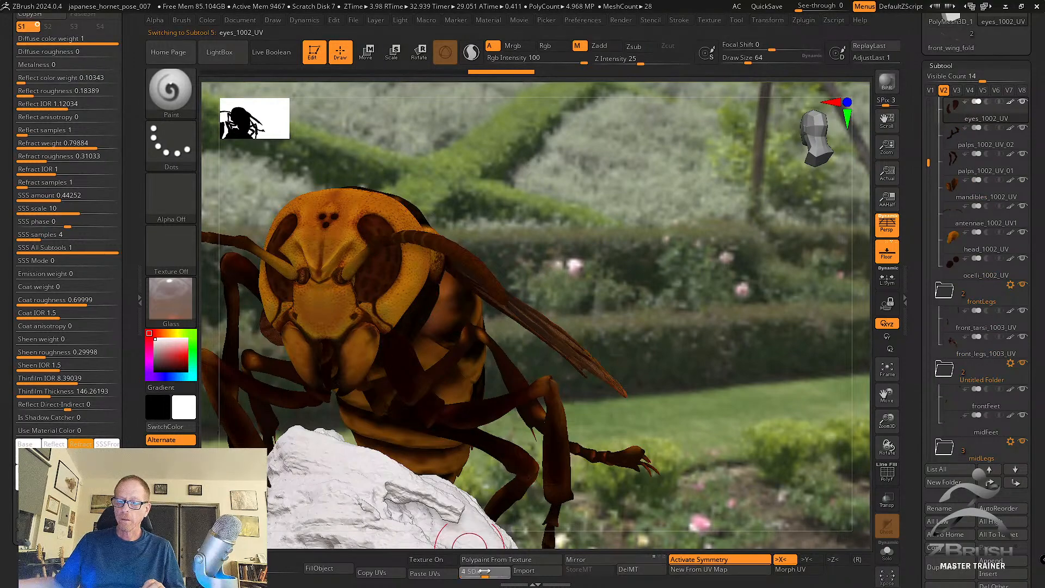
Replace the background panorama with the victoria_sunset_2 texture.
left_click_drag(752, 420, 784, 381)
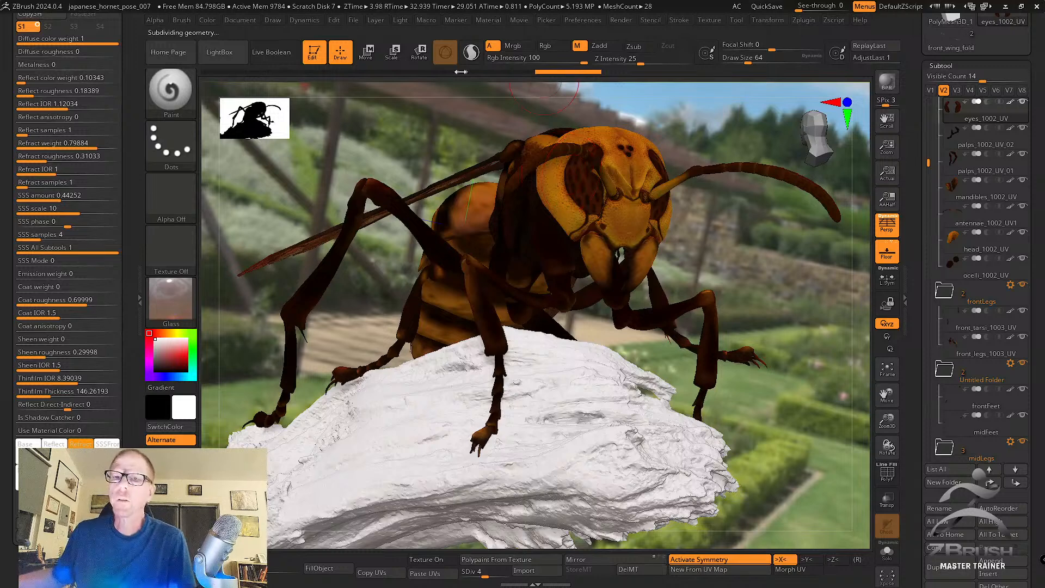
left_click(354, 22)
left_click(400, 20)
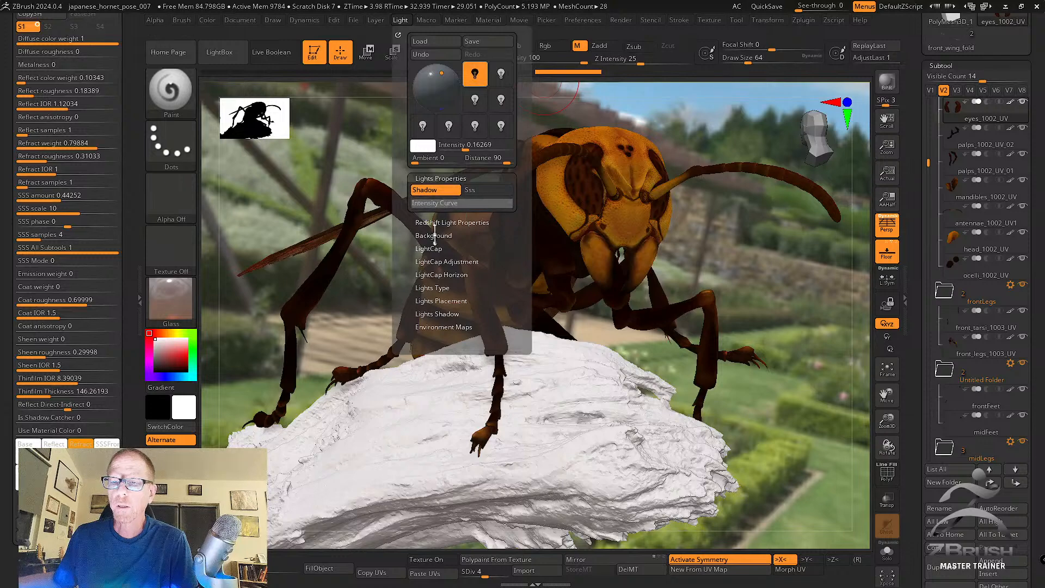
left_click(424, 240)
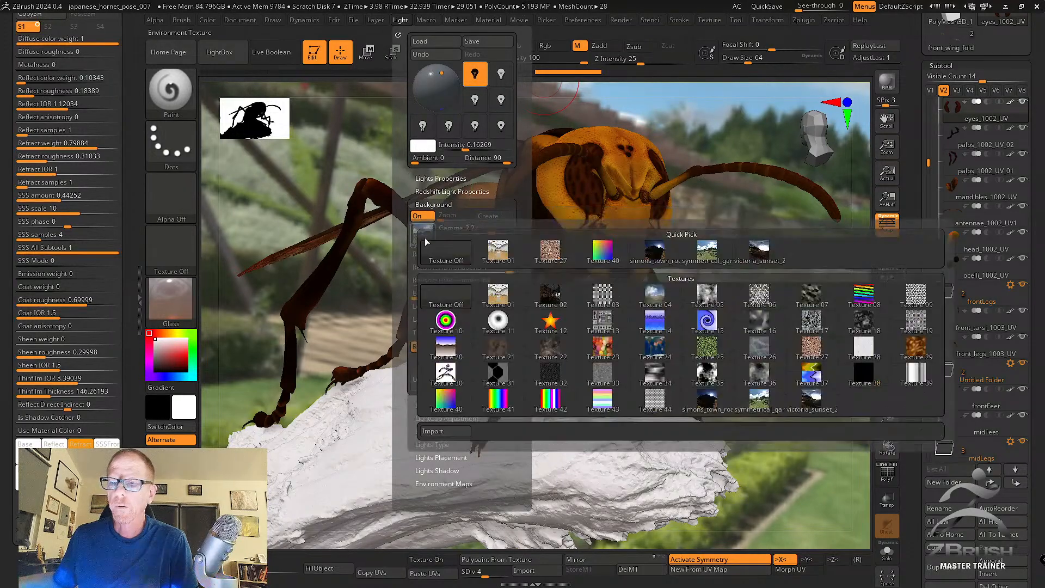
left_click(760, 253)
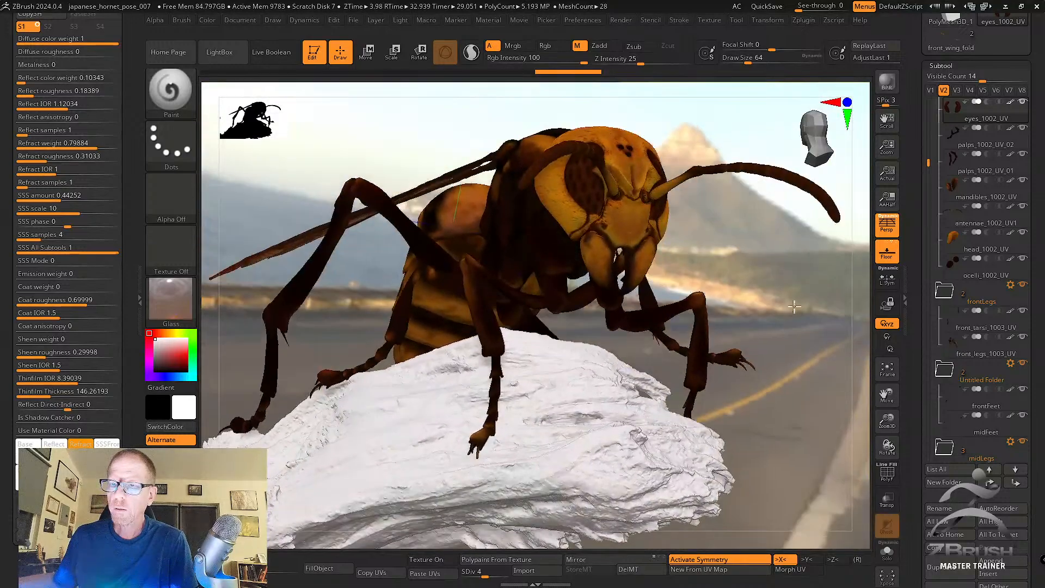
Set the depth-of-field focus point on the hornet's thorax in an elevated side view and render it.
mouse_move(794, 307)
left_mouse_down()
mouse_move(776, 324)
mouse_move(784, 334)
mouse_move(756, 327)
mouse_move(831, 333)
mouse_move(843, 367)
mouse_move(828, 350)
mouse_move(758, 396)
mouse_move(784, 373)
mouse_move(800, 408)
mouse_move(793, 351)
mouse_move(794, 375)
mouse_move(751, 345)
mouse_move(769, 366)
mouse_move(769, 396)
mouse_move(751, 380)
mouse_move(758, 393)
mouse_move(754, 366)
mouse_move(762, 368)
left_mouse_up()
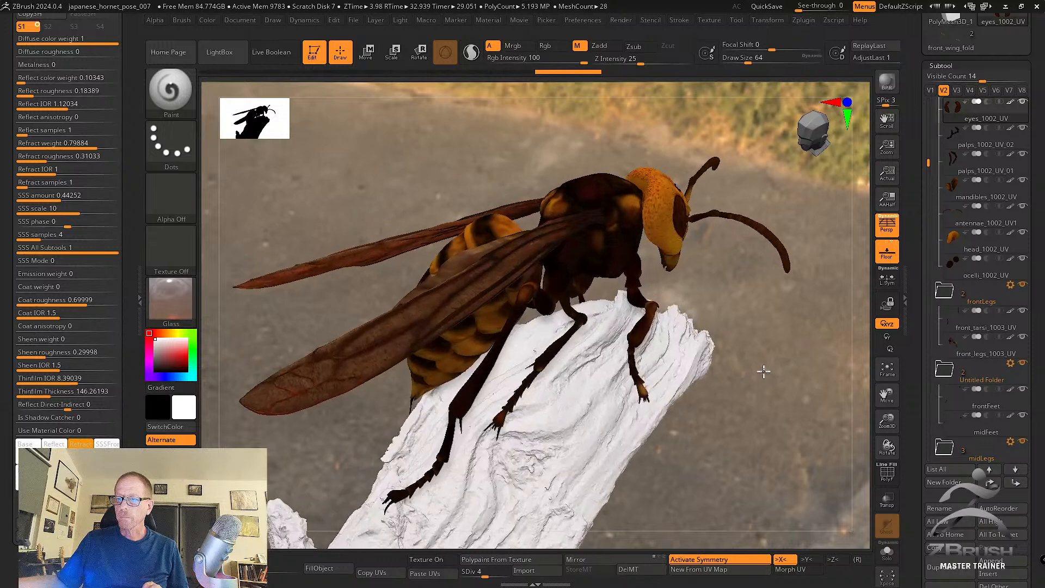
left_click(620, 20)
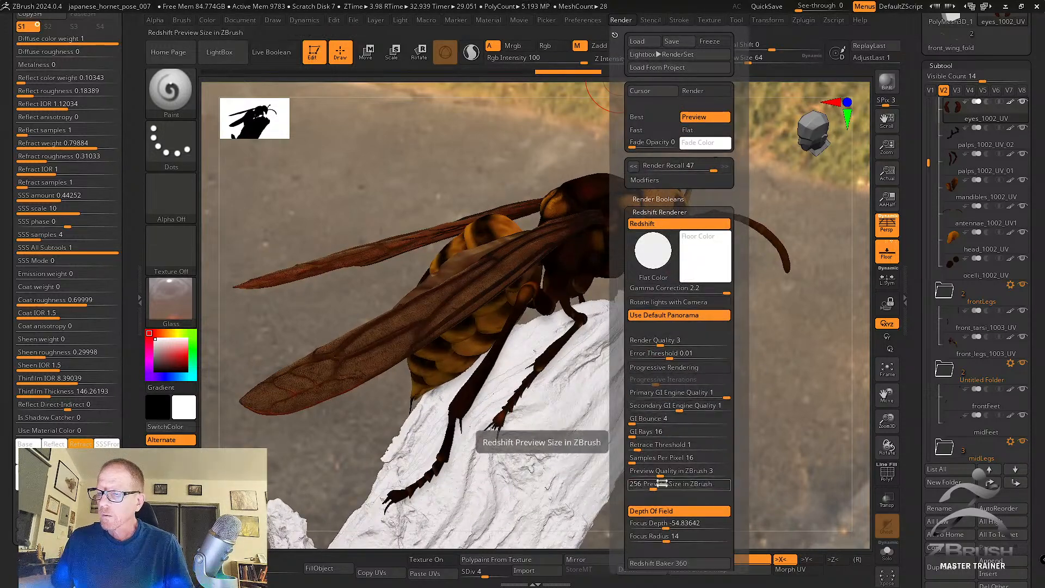
left_click_drag(671, 524, 585, 206)
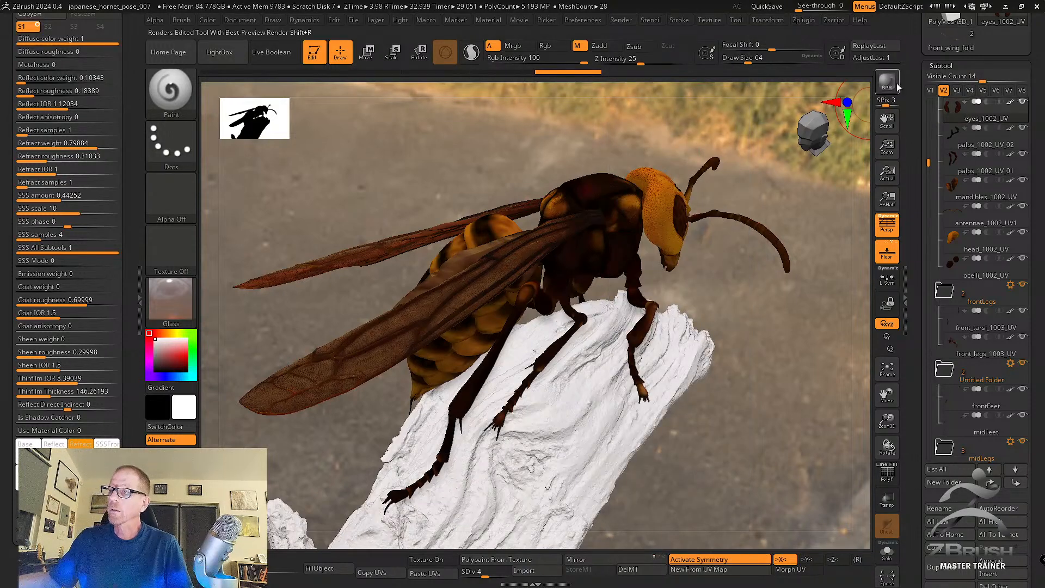
left_click(893, 86)
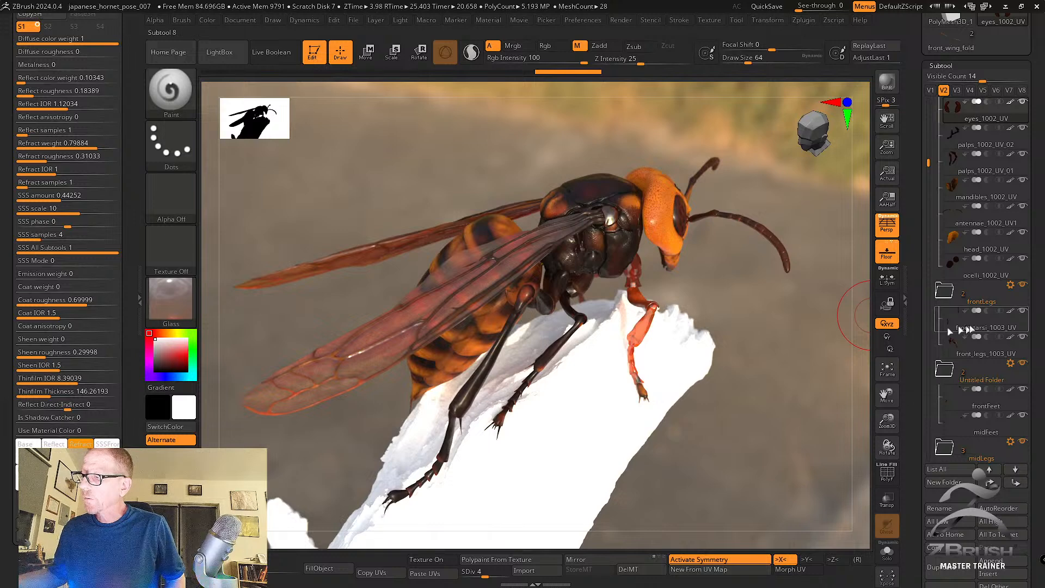
Select the front_legs_1003_UV subtool and fill it with the Redshift Basic material.
left_click(961, 353)
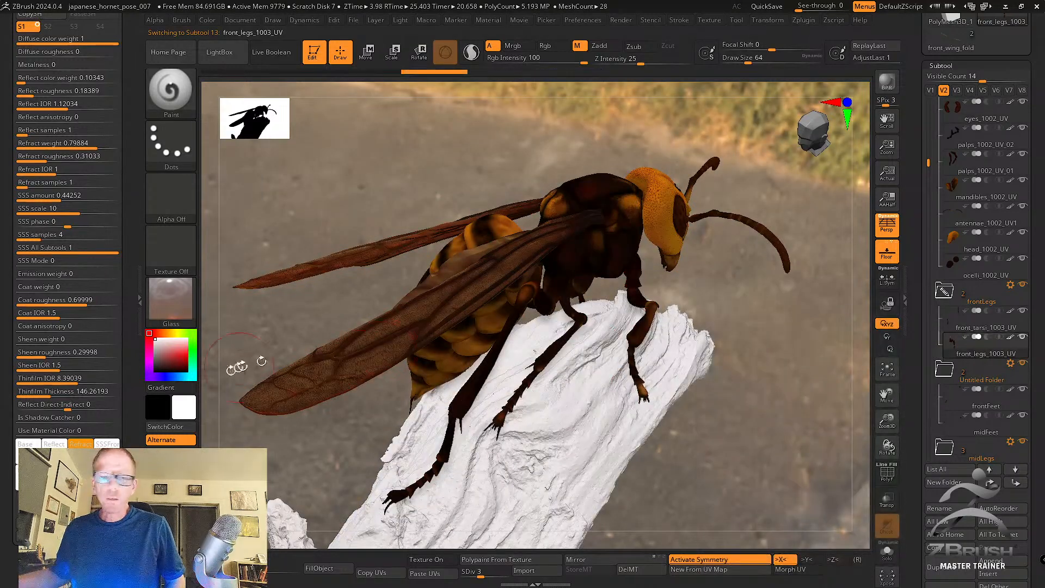
left_click(172, 296)
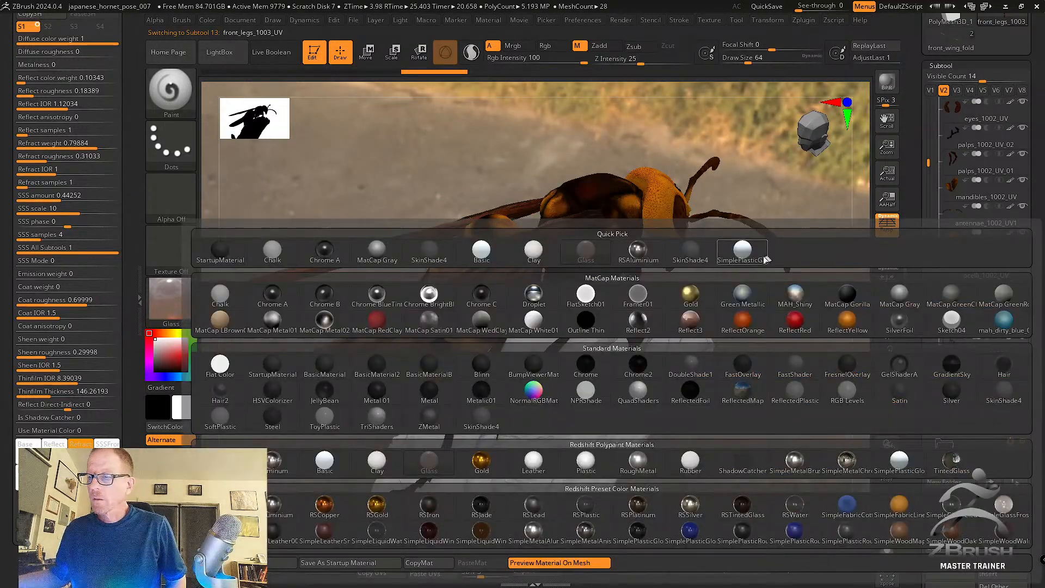
left_click(480, 251)
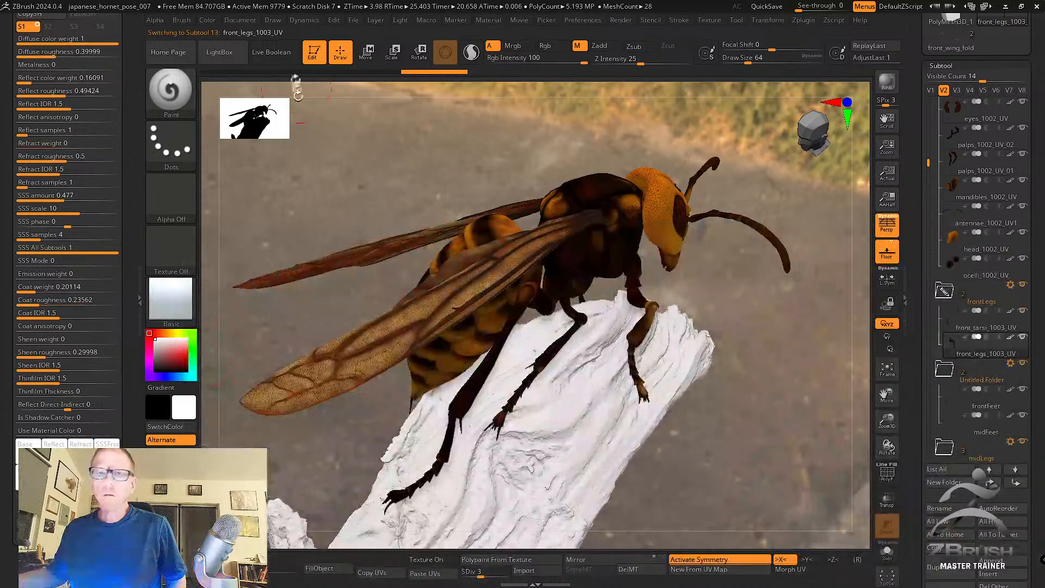
left_click(212, 21)
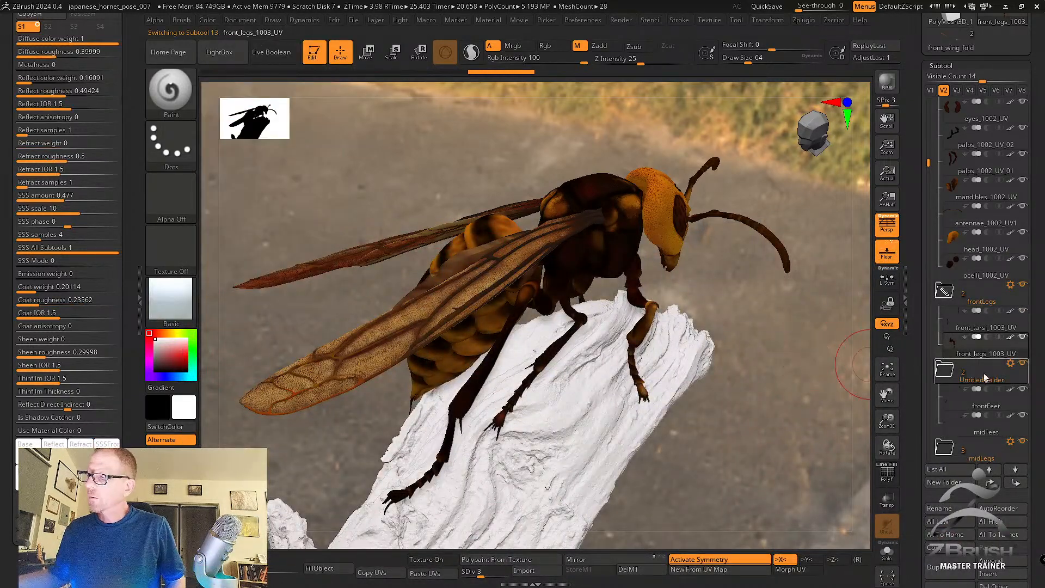
Frame a low front view, set the focus depth on the hornet's eye, raise Focus Radius to 34 and render.
left_click_drag(781, 374, 727, 370)
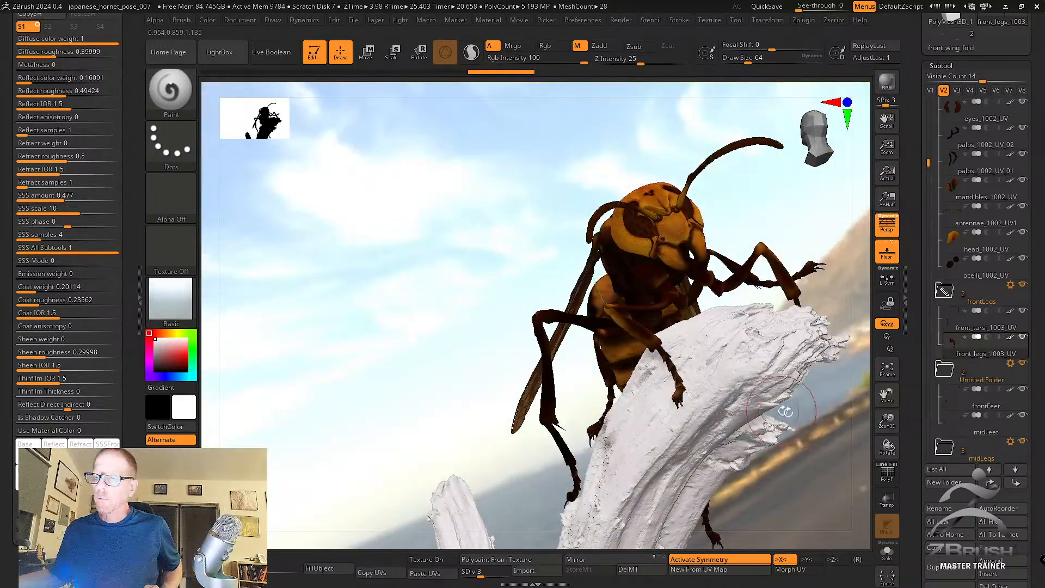
left_click_drag(816, 415, 751, 405, "alt")
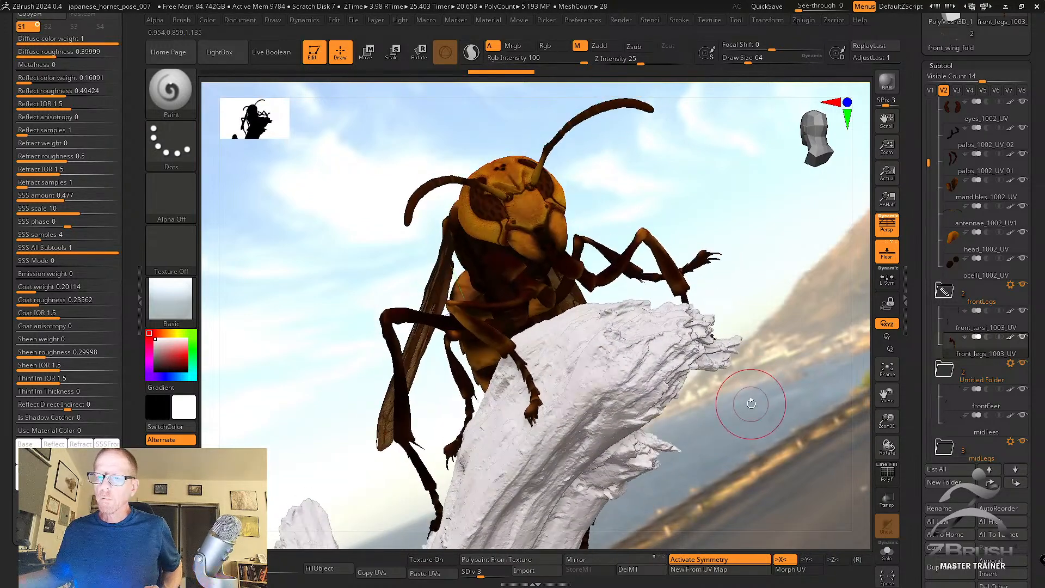
left_click(613, 20)
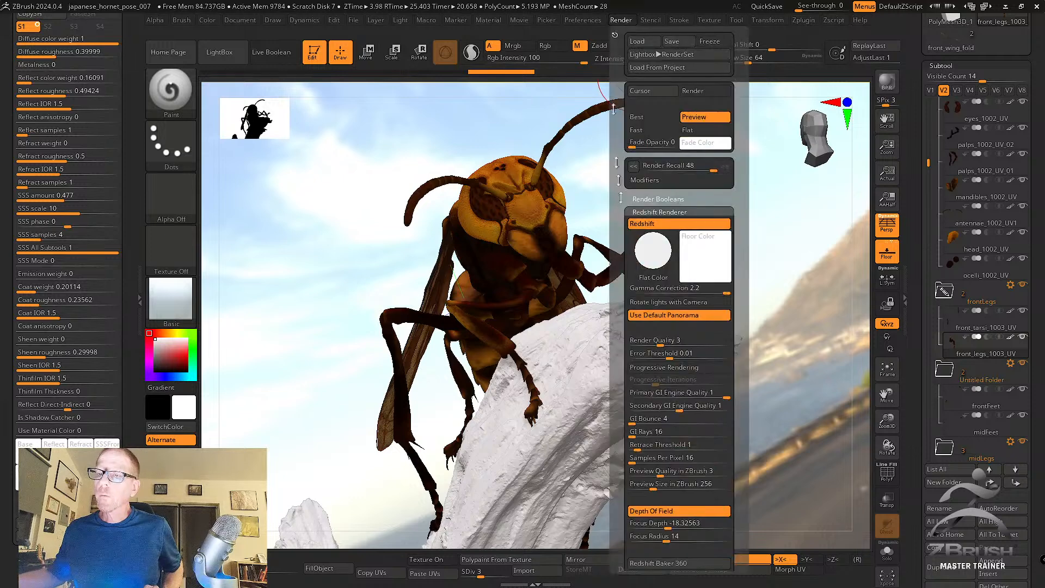
left_click_drag(665, 525, 487, 207)
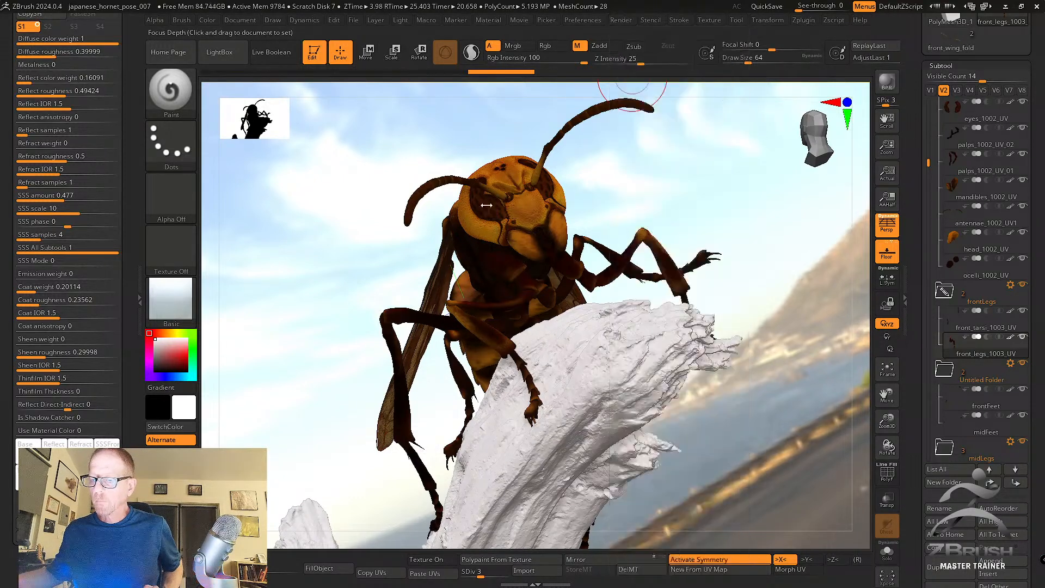
left_click(619, 20)
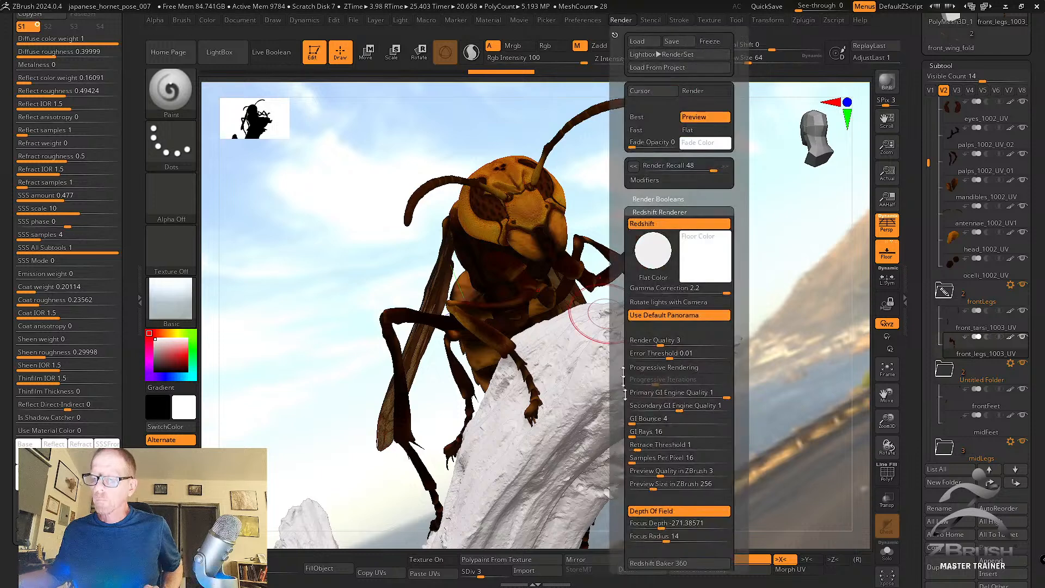
left_click_drag(678, 541, 686, 541)
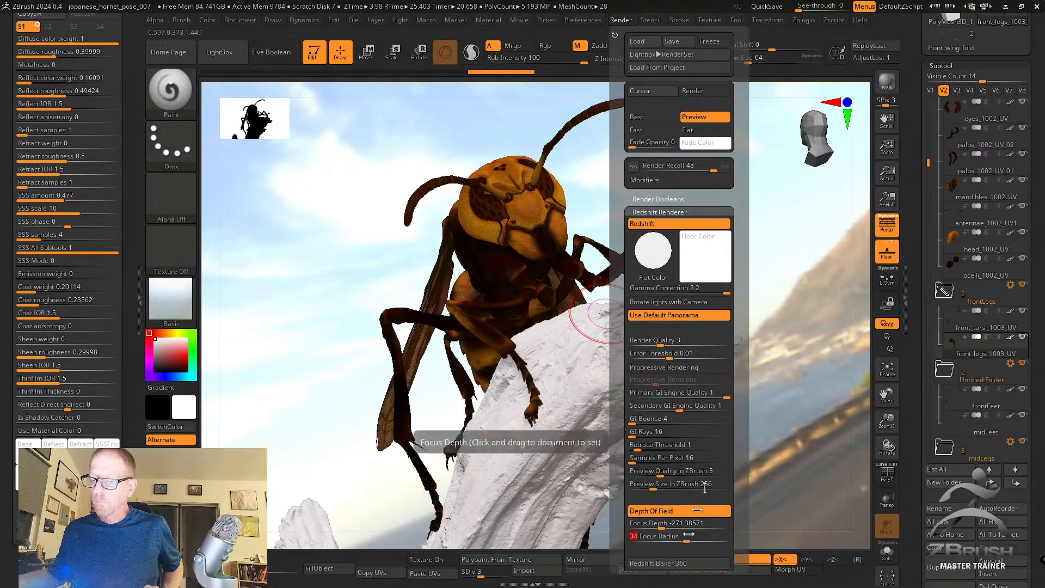
left_click(888, 83)
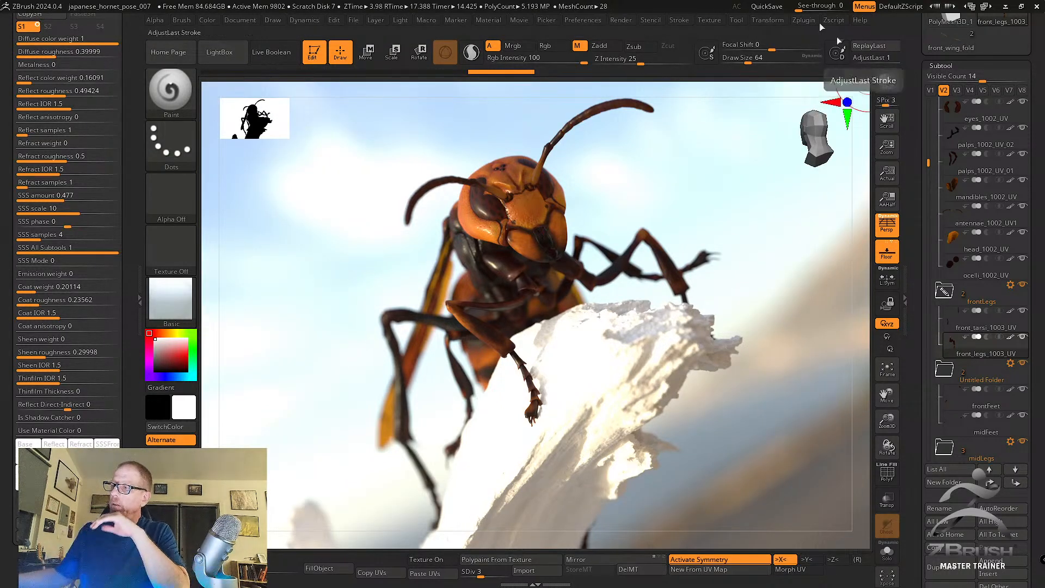
Save the current project.
left_click_drag(929, 163, 929, 307)
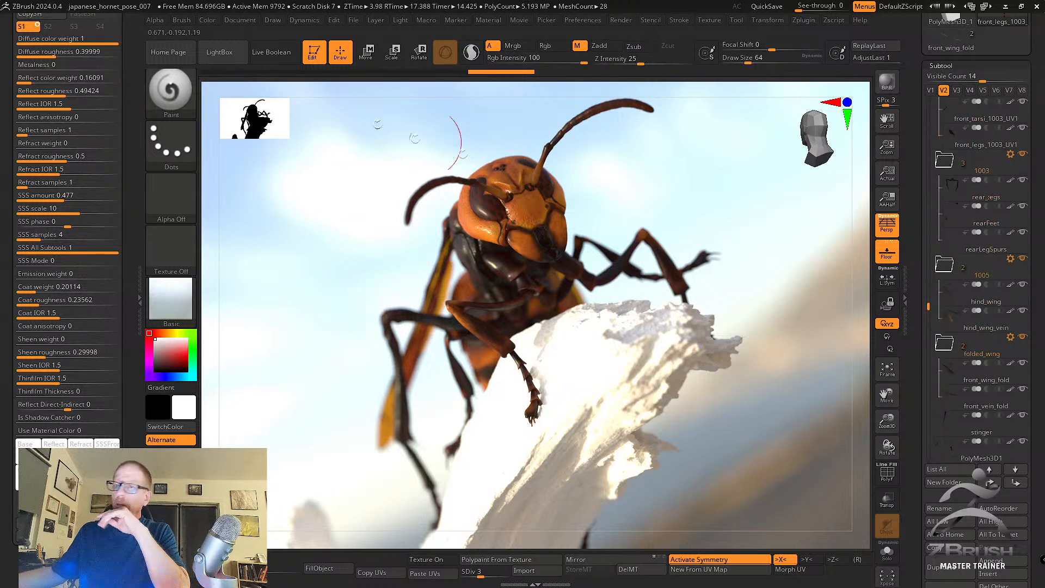
left_click(353, 22)
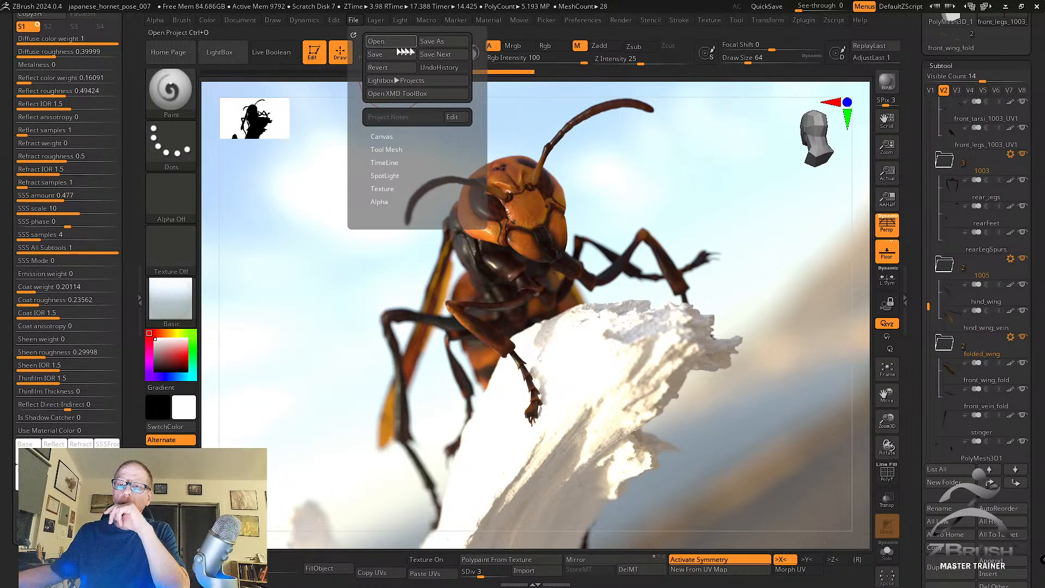
left_click(381, 54)
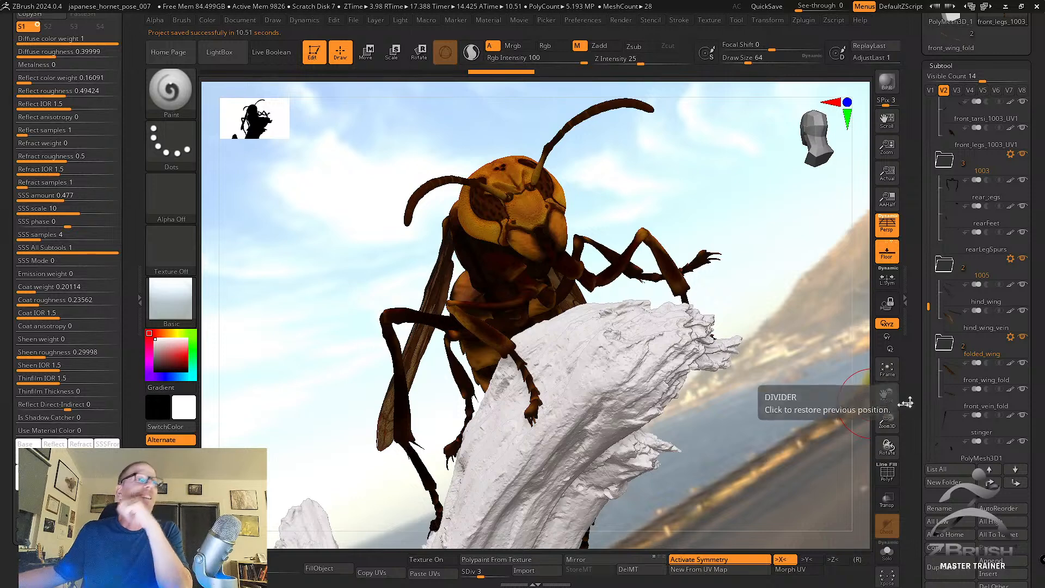
Select the twig subtool and fill it with dark brown (R 74, G 31, B 7), applying colour only.
mouse_move(947, 382)
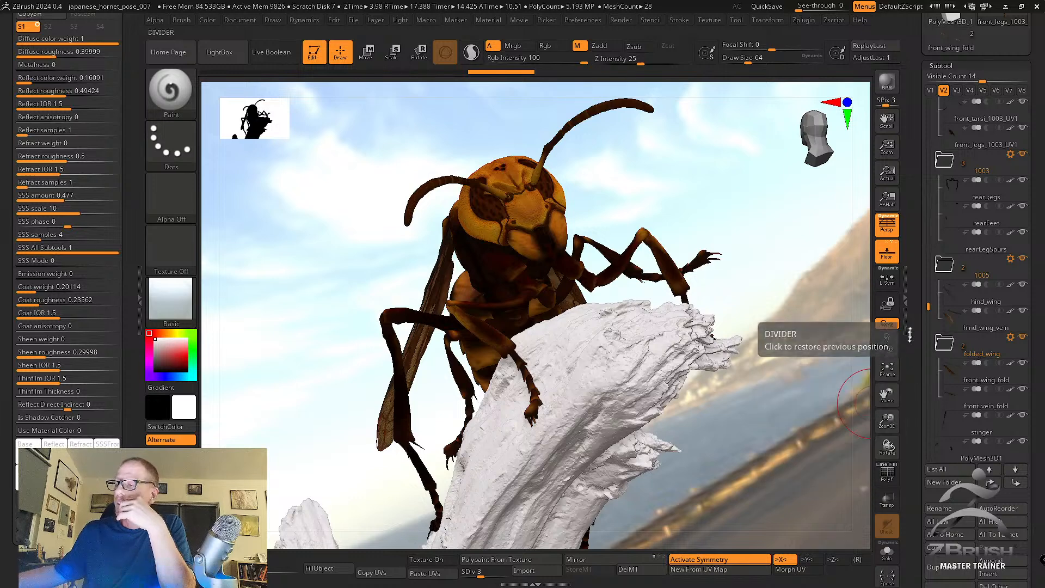
left_click_drag(928, 307, 927, 366)
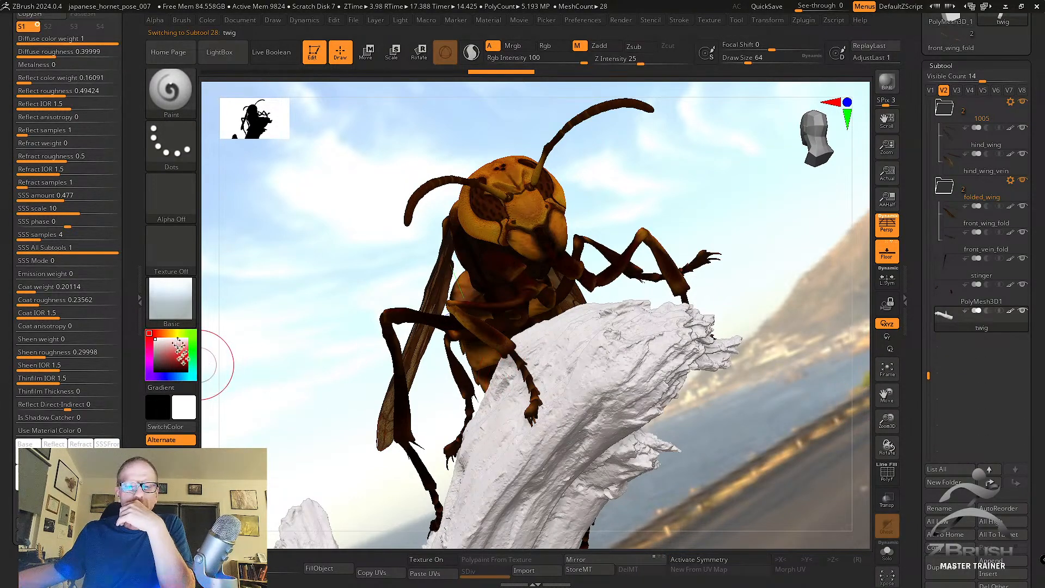
left_click(162, 332)
left_click(179, 359)
left_click_drag(179, 359, 181, 366)
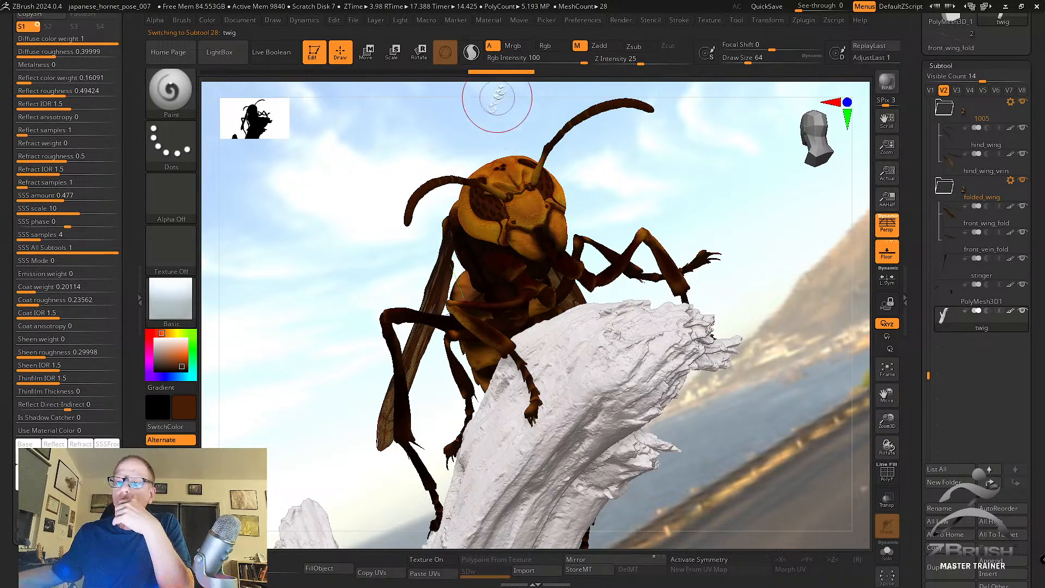
left_click(551, 46)
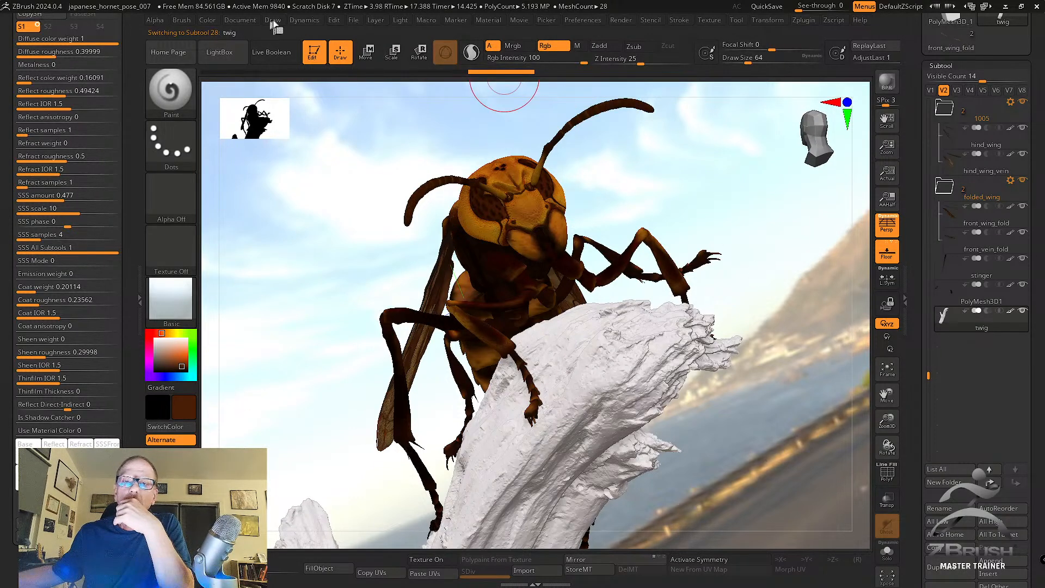
left_click(207, 19)
left_click(231, 252)
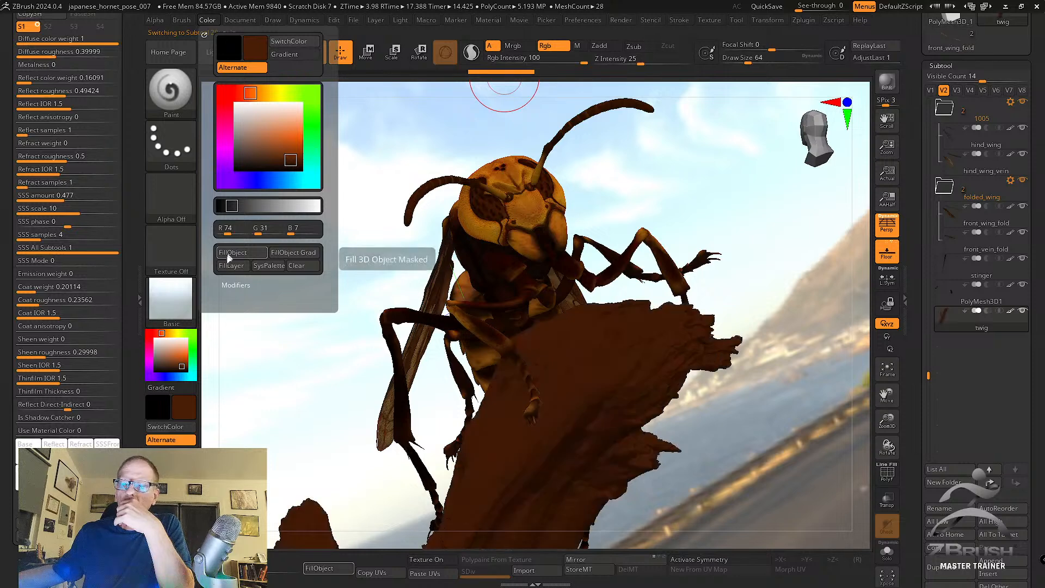
Fill the twig with grey-brown (R 115, G 102, B 95) at Rgb Intensity 48.
left_click(157, 358)
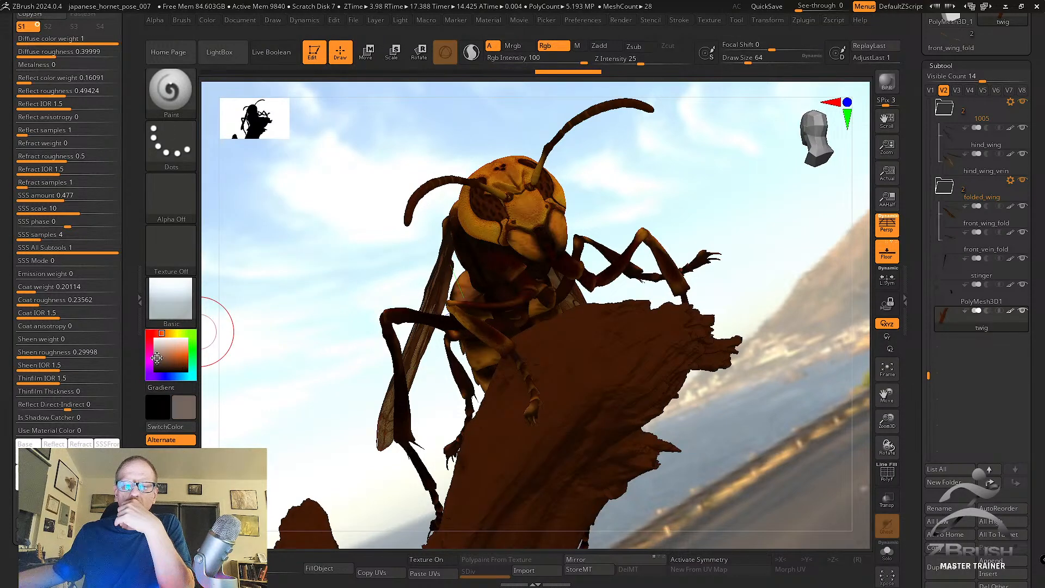
left_click_drag(582, 58, 553, 59)
left_click(207, 20)
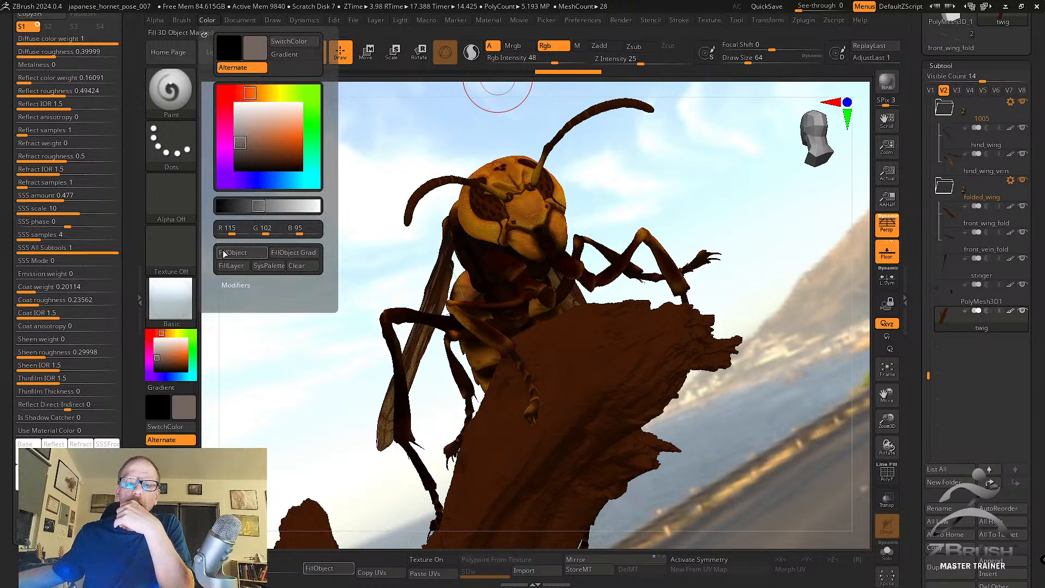
left_click(243, 253)
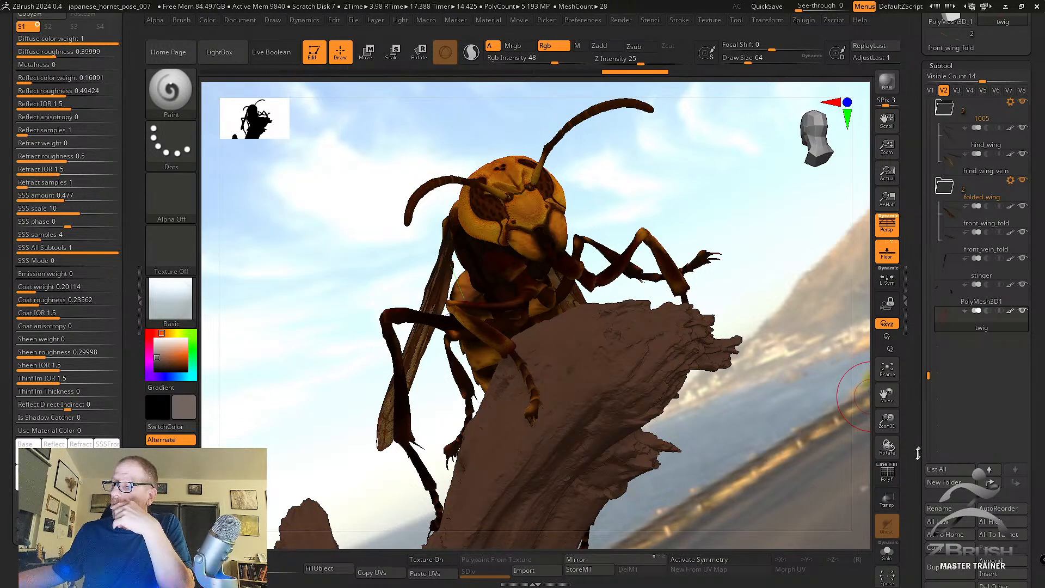
Mask the twig by cavity with Intensity about 40.7.
mouse_move(918, 453)
left_mouse_down()
mouse_move(916, 338)
mouse_move(920, 409)
left_mouse_up()
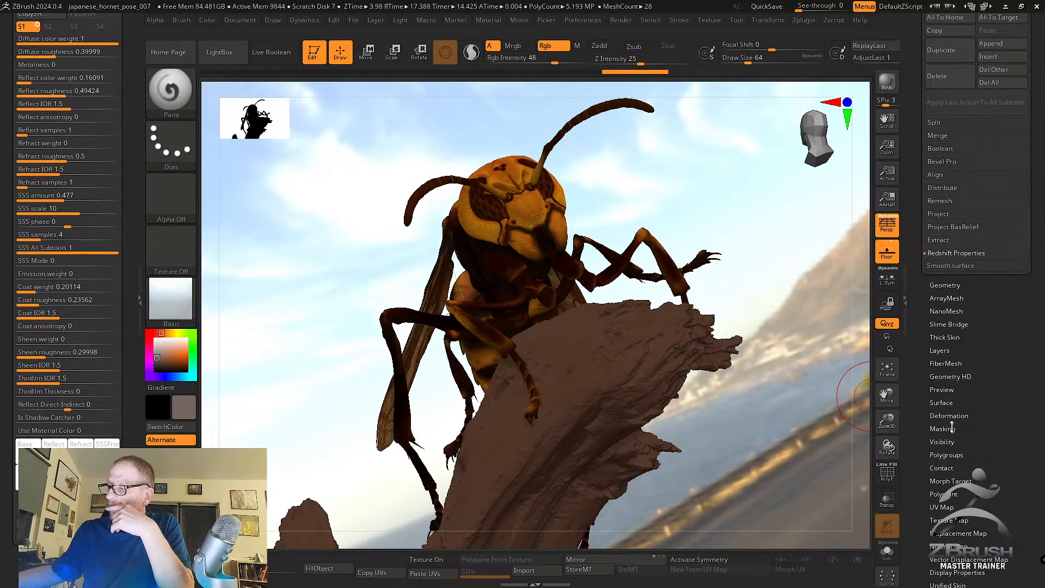
left_click(942, 428)
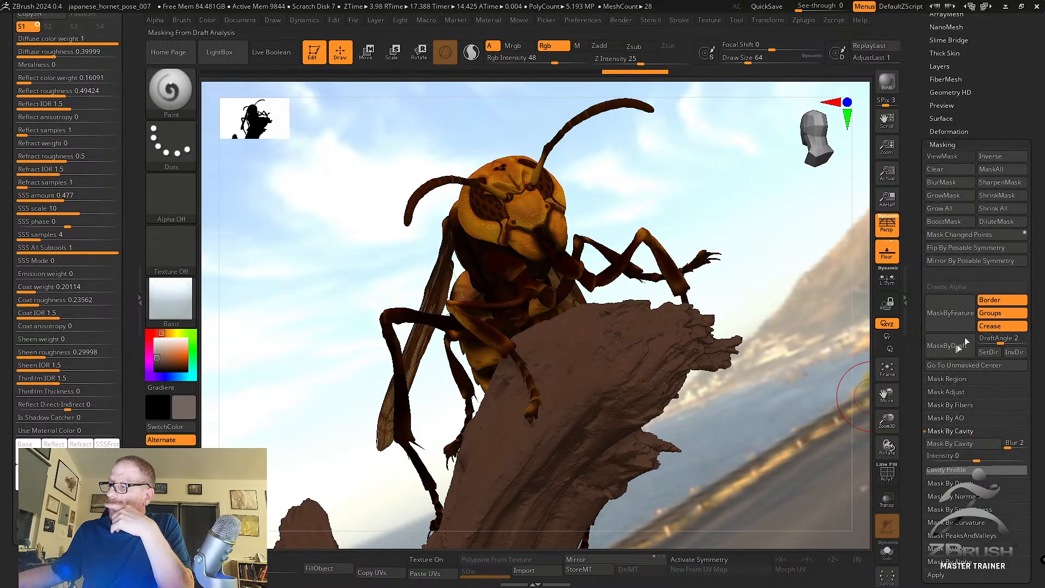
left_click_drag(974, 457, 1006, 457)
left_click(957, 443)
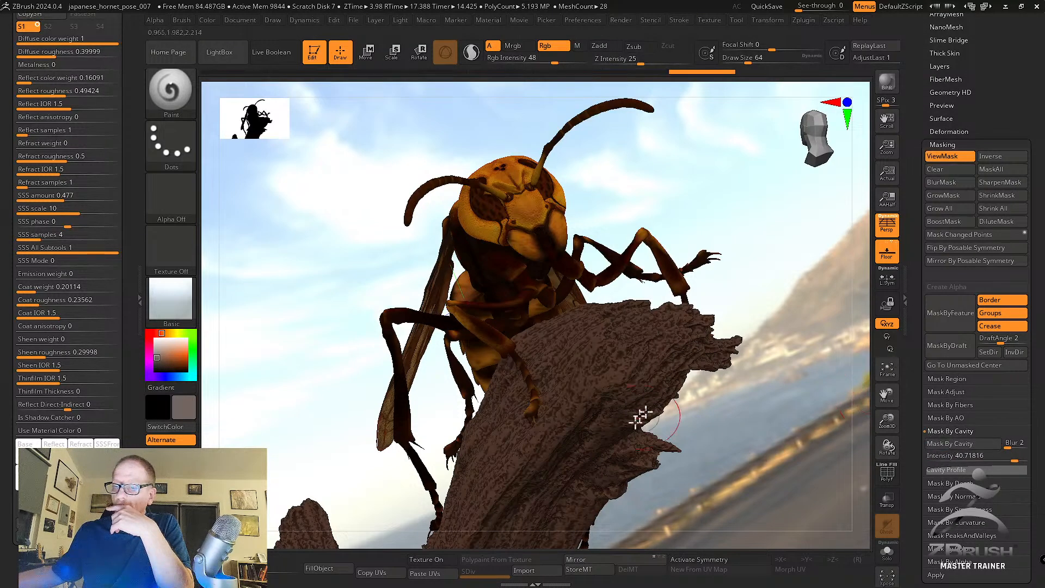
Invert the twig's cavity mask and fill the unmasked areas with near-black brown (R 24, G 19, B 16).
left_click(161, 368)
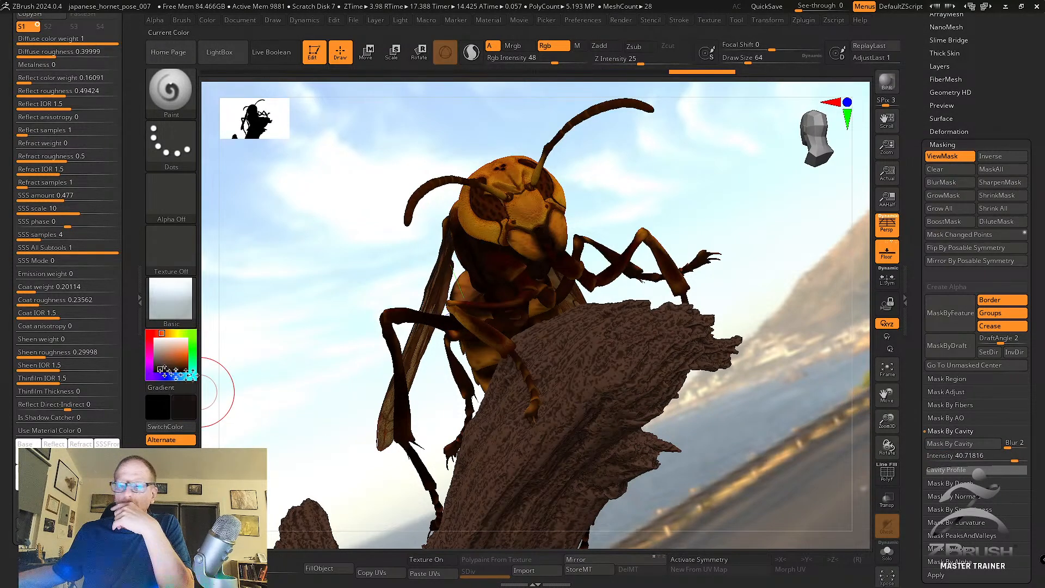
left_click(240, 375, "ctrl")
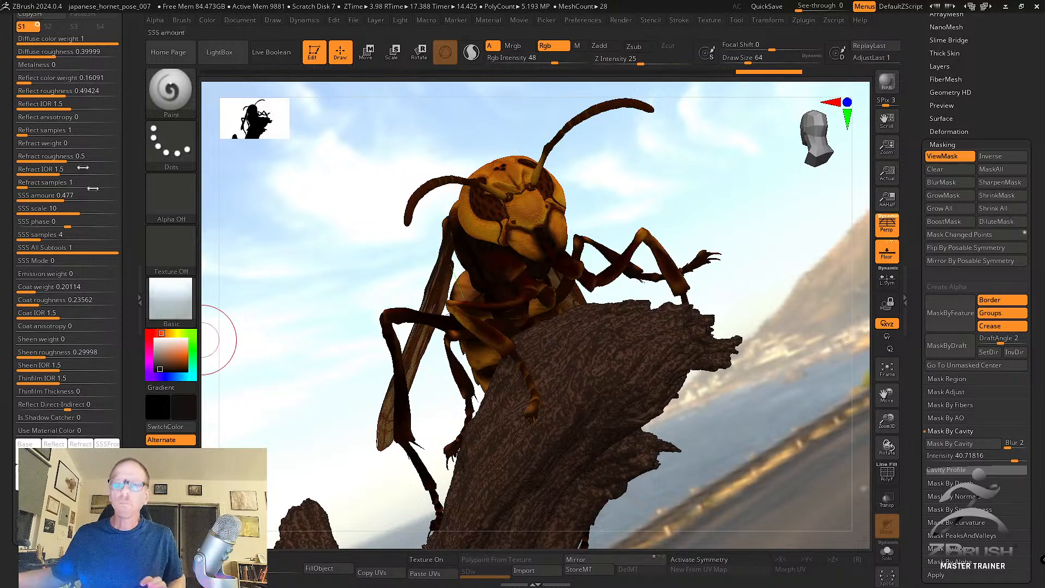
left_click(208, 20)
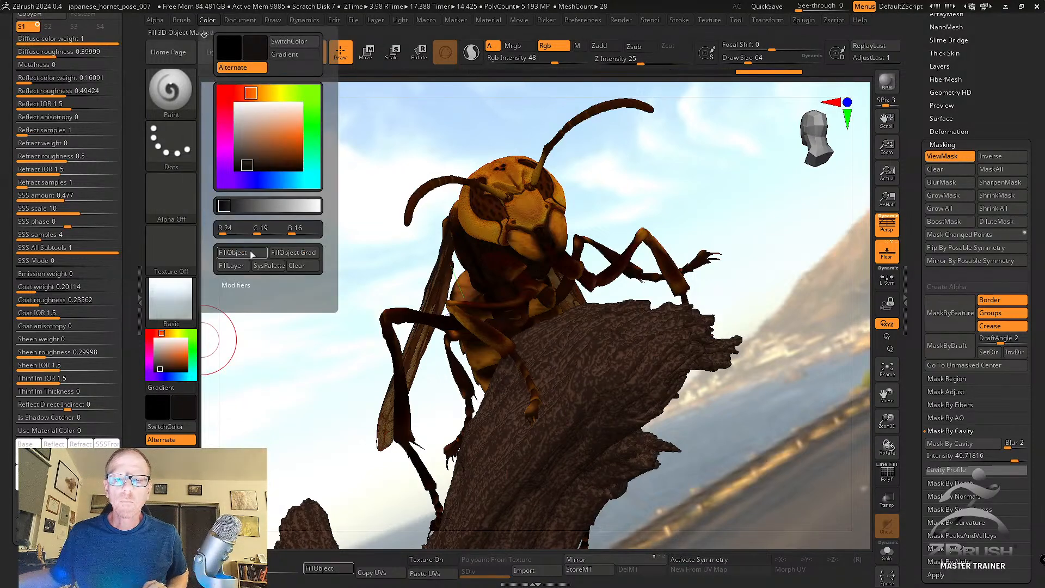
left_click(234, 252)
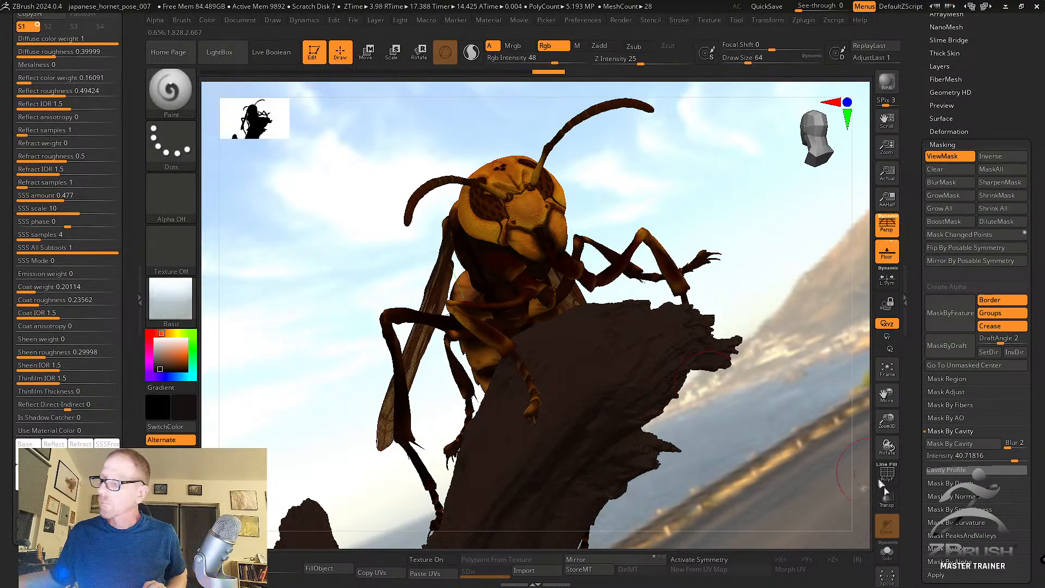
Mask the twig by smoothness, fill it with light grey-brown (R 151, G 139, B 133) at Rgb Intensity 15, and render the scene.
left_click(974, 508)
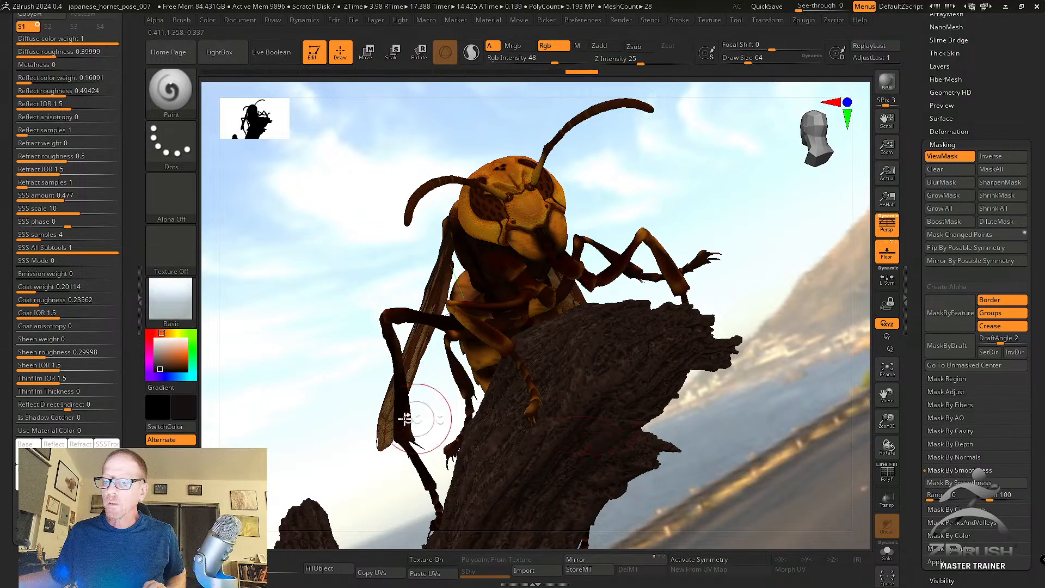
left_click(160, 353)
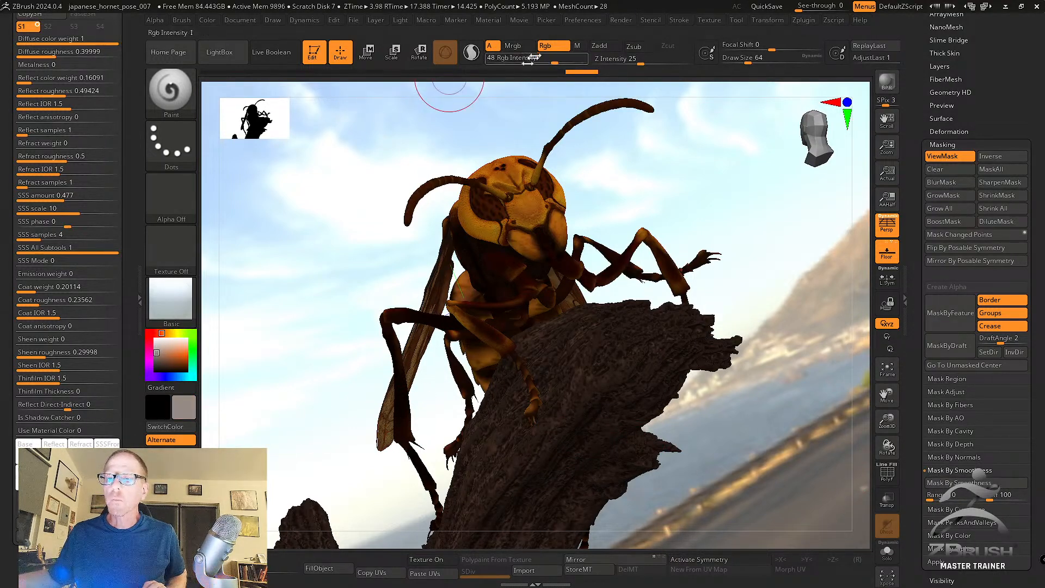
left_click_drag(553, 60, 526, 59)
left_click(207, 20)
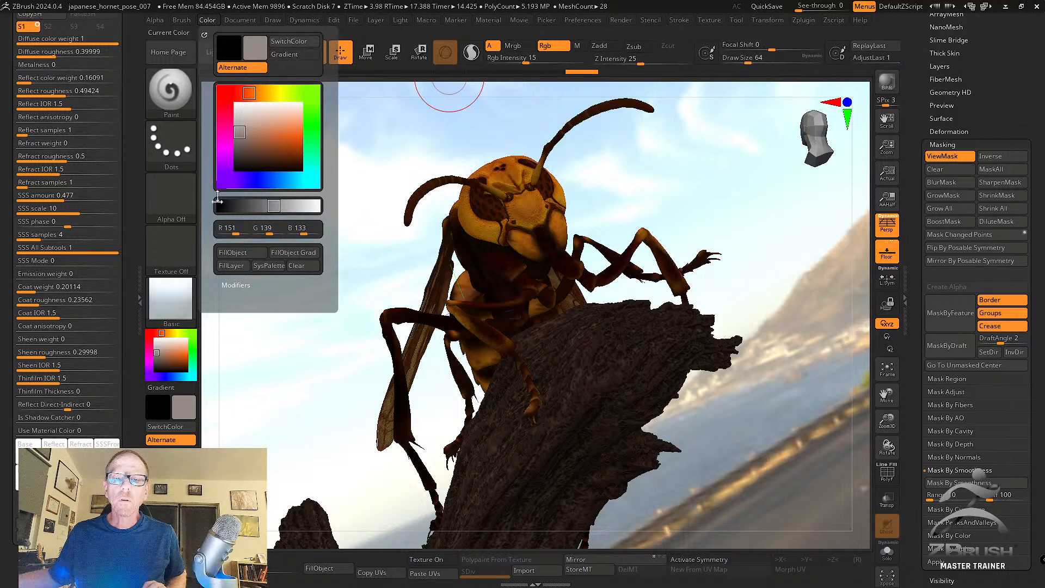
left_click(240, 253)
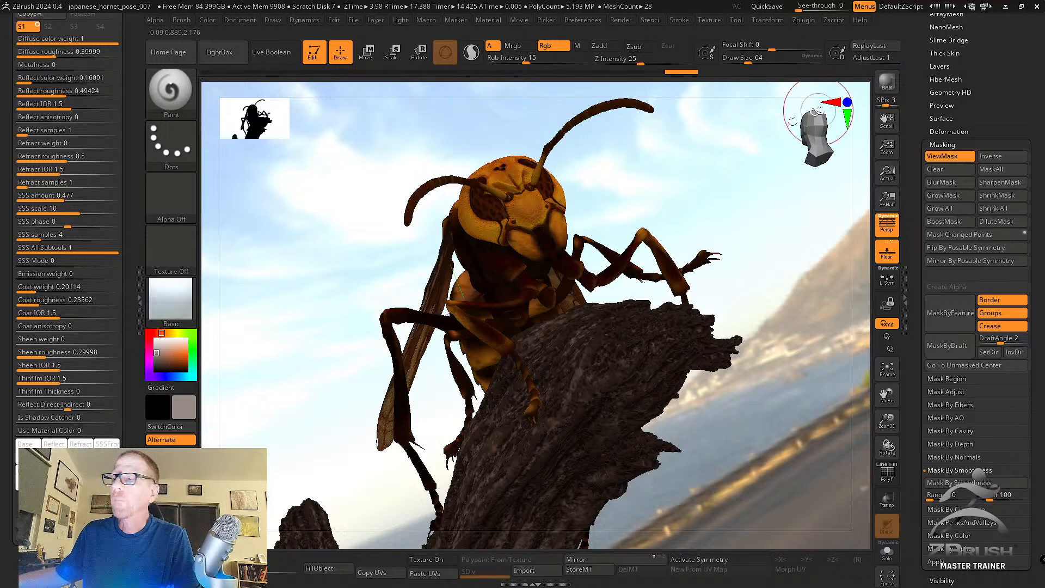
left_click(887, 81)
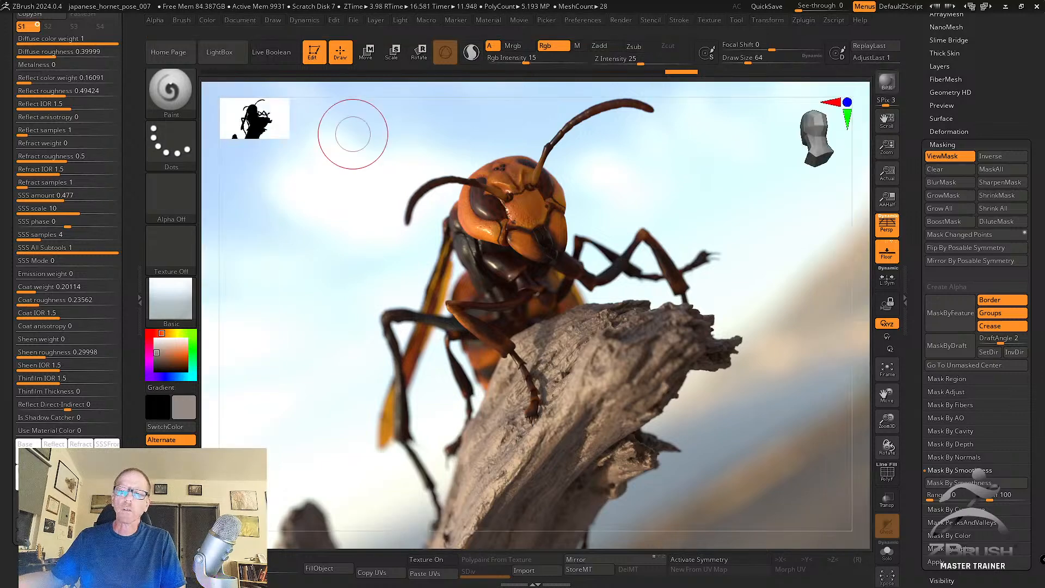
Bring up the reference image board and zoom in on the photo of the hornet perched on wood.
right_click_drag(0, 151, 217, 148)
scroll(312, 201, "down", 5)
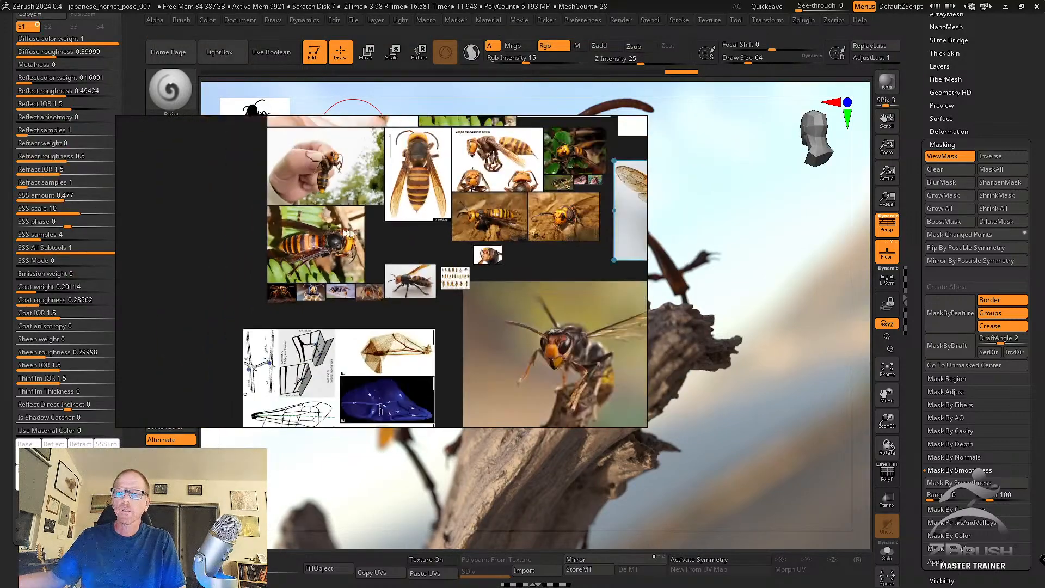
middle_click_drag(378, 219, 318, 219)
scroll(340, 234, "up", 3)
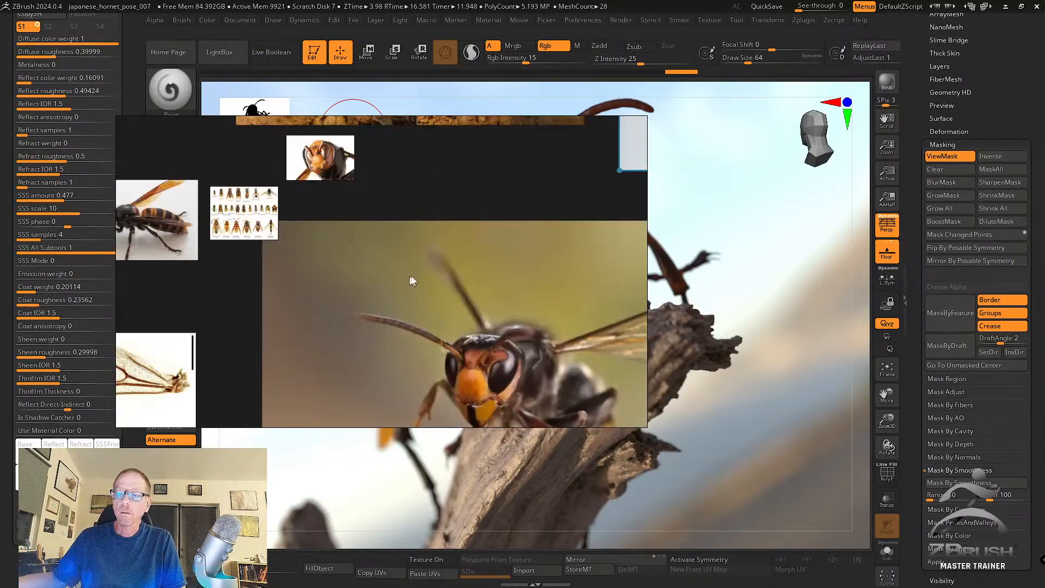
scroll(412, 280, "up", 3)
Place the enlarged hornet photo beside the render, compare its lighting and blur, and return to ZBrush.
right_click_drag(404, 264, 331, 215)
scroll(336, 233, "down", 2)
right_click_drag(432, 279, 332, 306)
left_click_drag(441, 388, 376, 522)
middle_click_drag(263, 348, 165, 377)
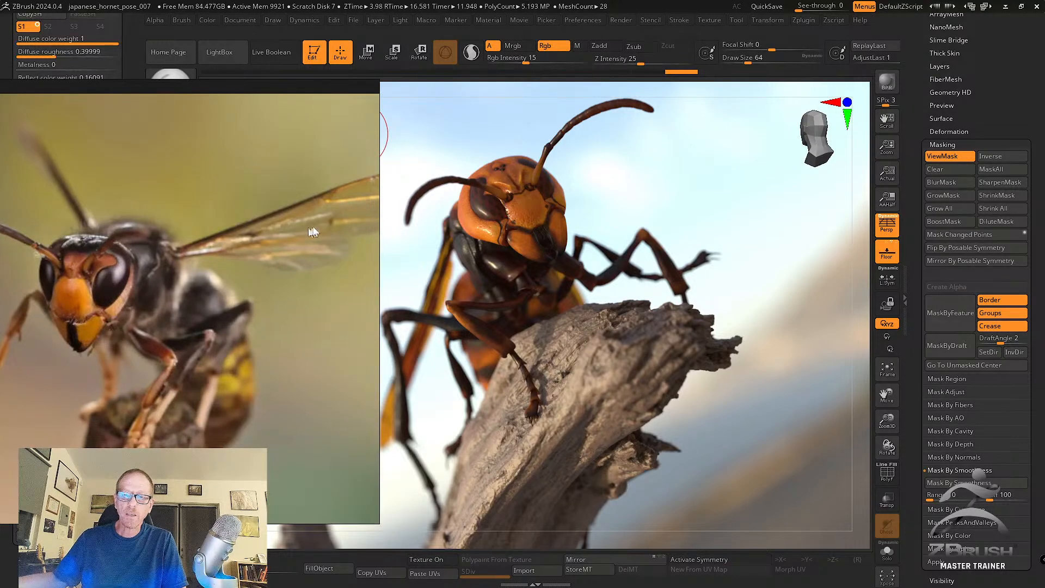
middle_click_drag(190, 247, 223, 249)
mouse_move(214, 271)
right_mouse_down()
mouse_move(163, 281)
mouse_move(217, 263)
right_mouse_up()
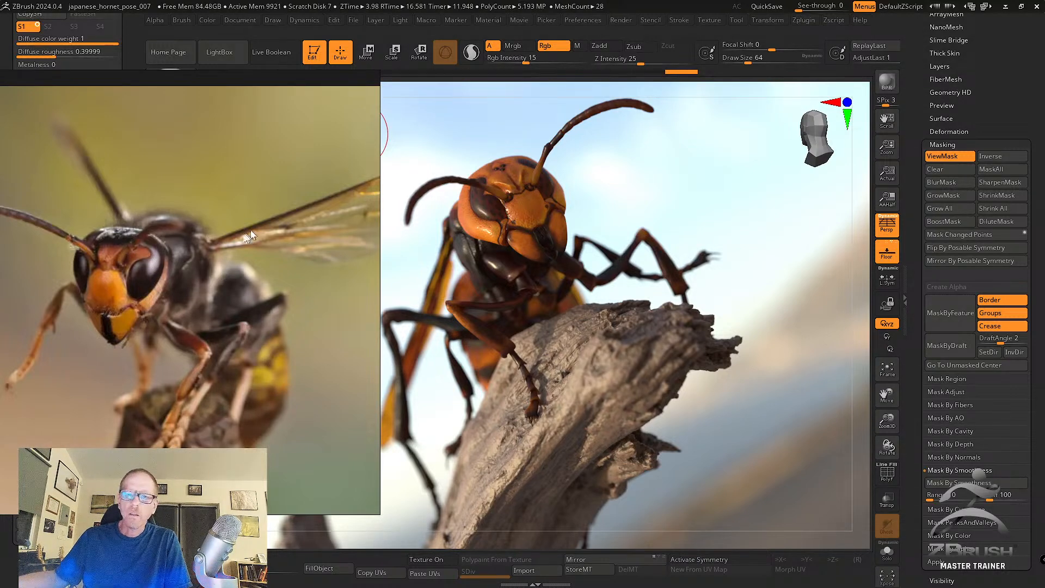
key("alt+Tab")
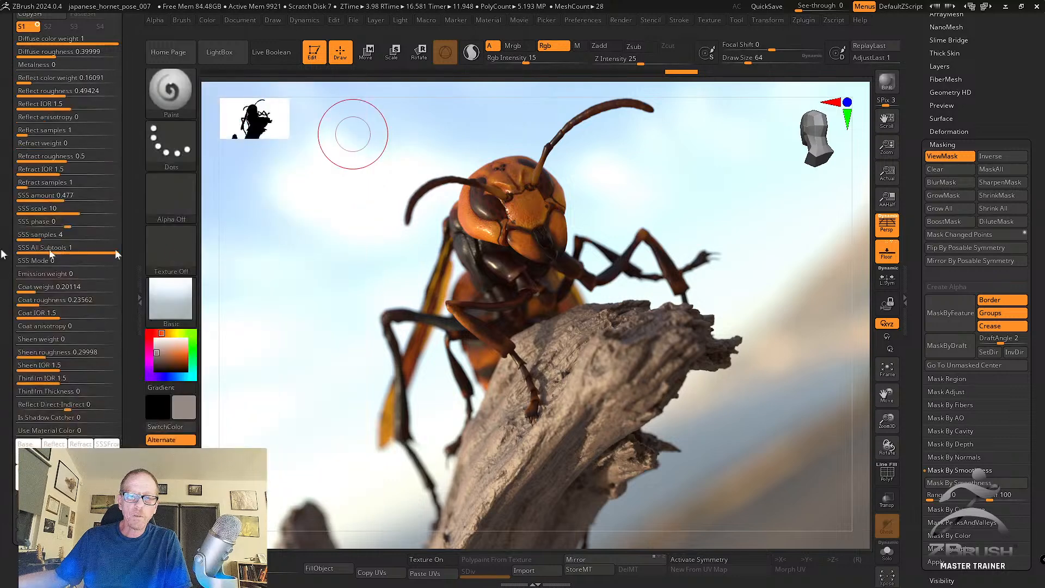
Set the Redshift Light Distance to about 22.4 and Shadow Softness to about 0.77, and render again.
left_click(395, 21)
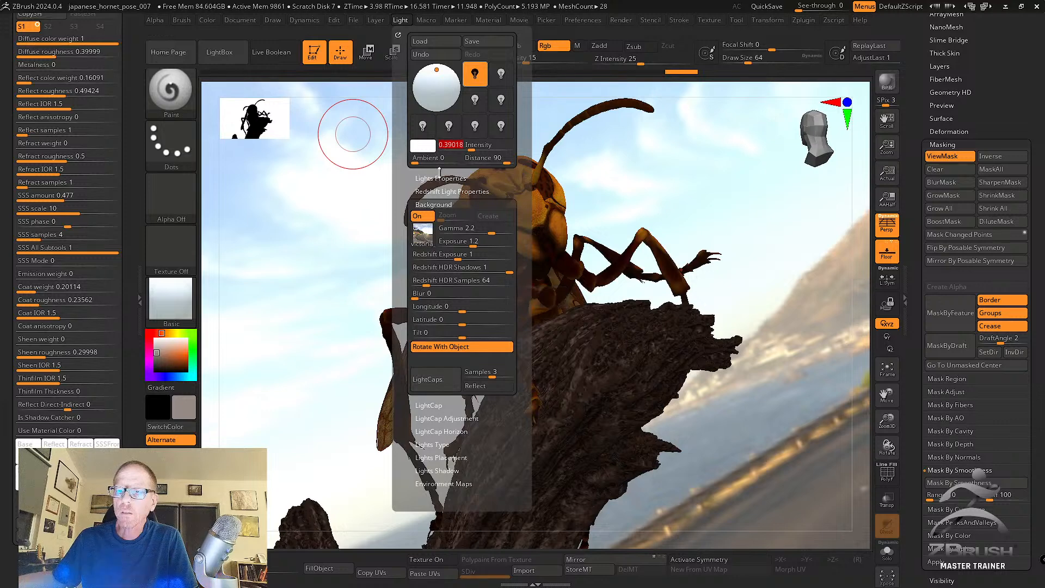
left_click(439, 176)
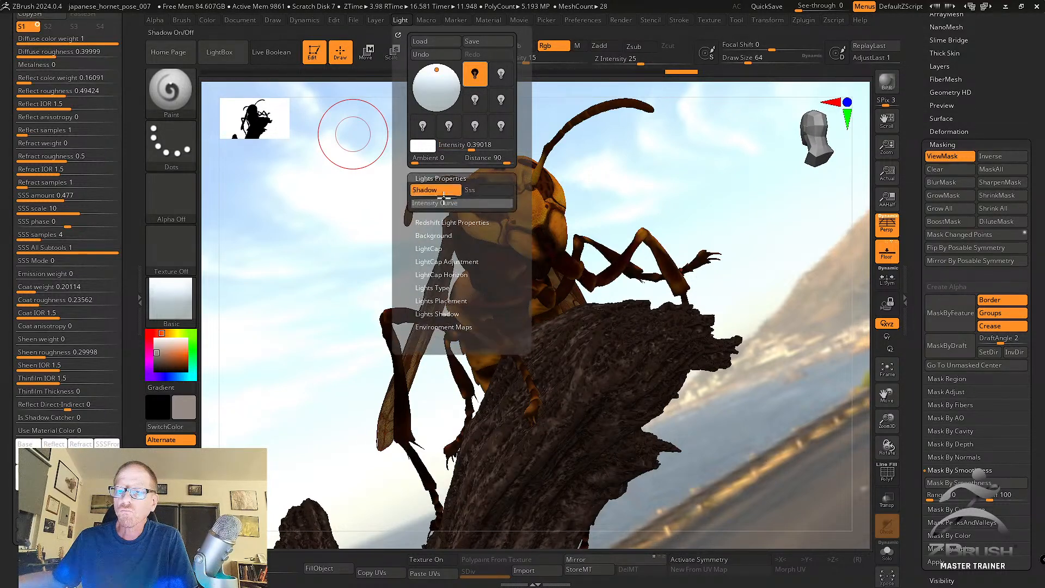
left_click(444, 221)
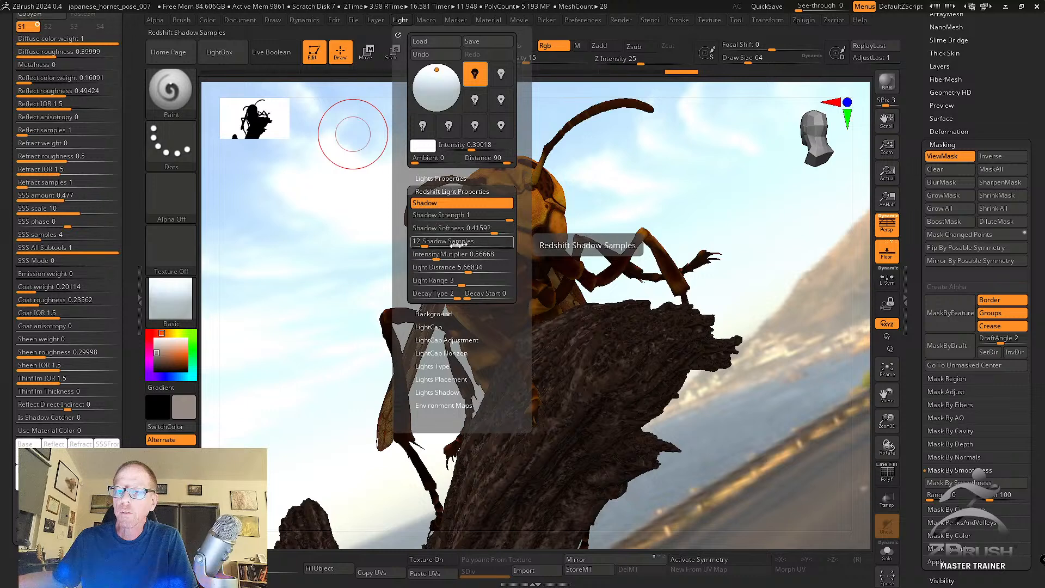
left_click_drag(438, 273, 477, 271)
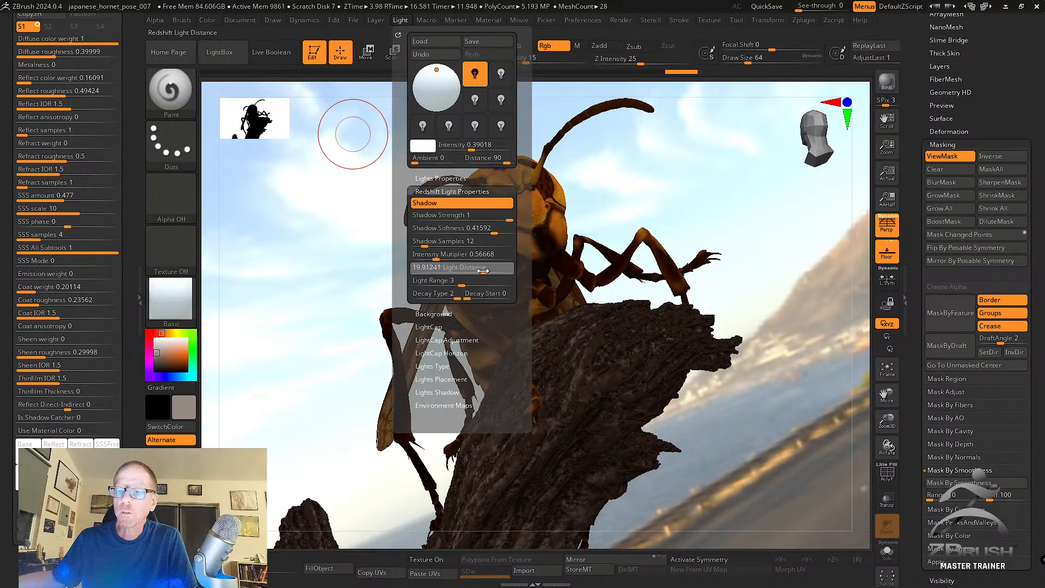
left_click_drag(479, 229, 500, 231)
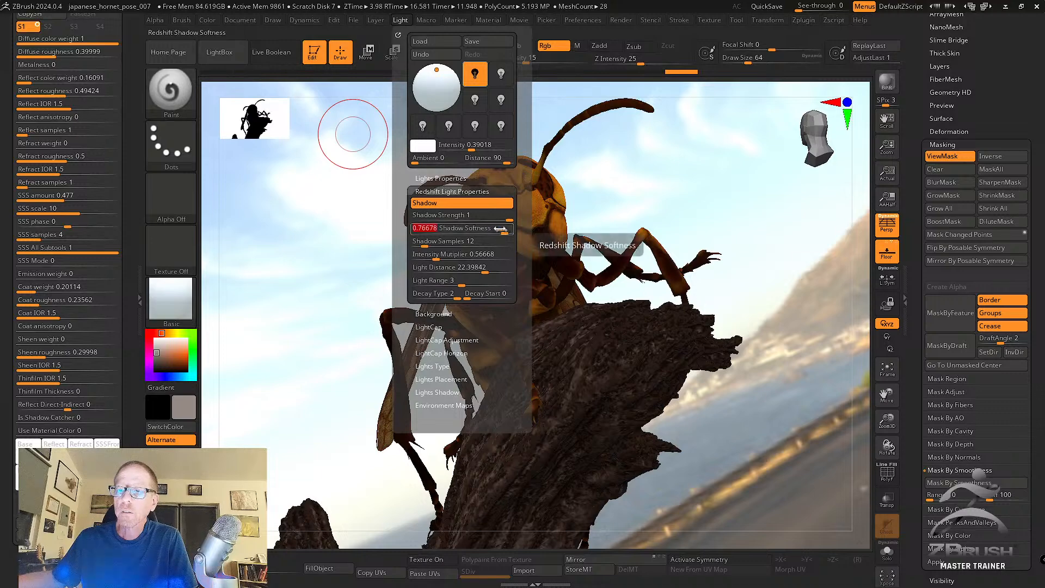
left_click(887, 82)
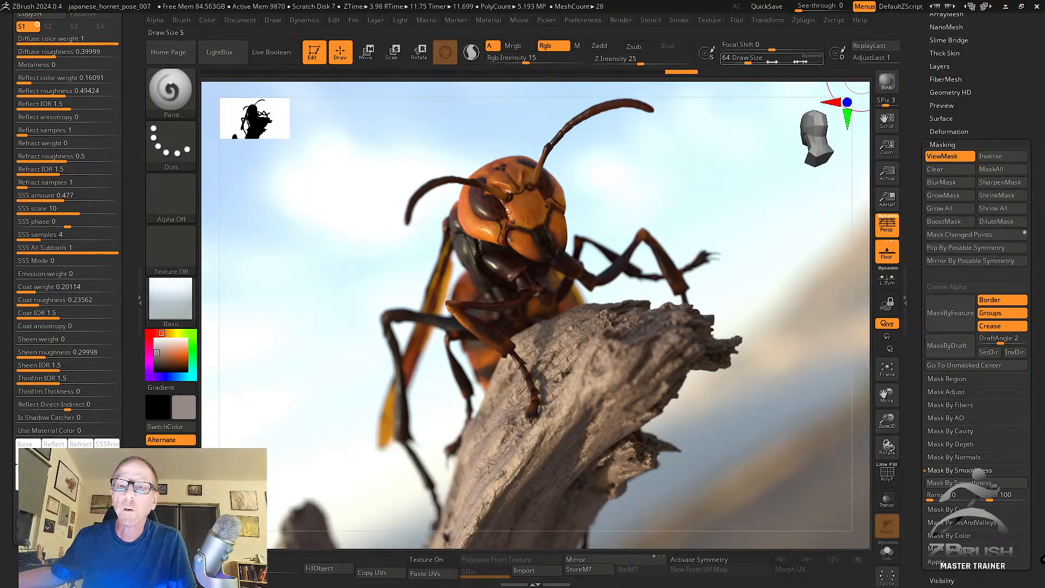
left_click(400, 20)
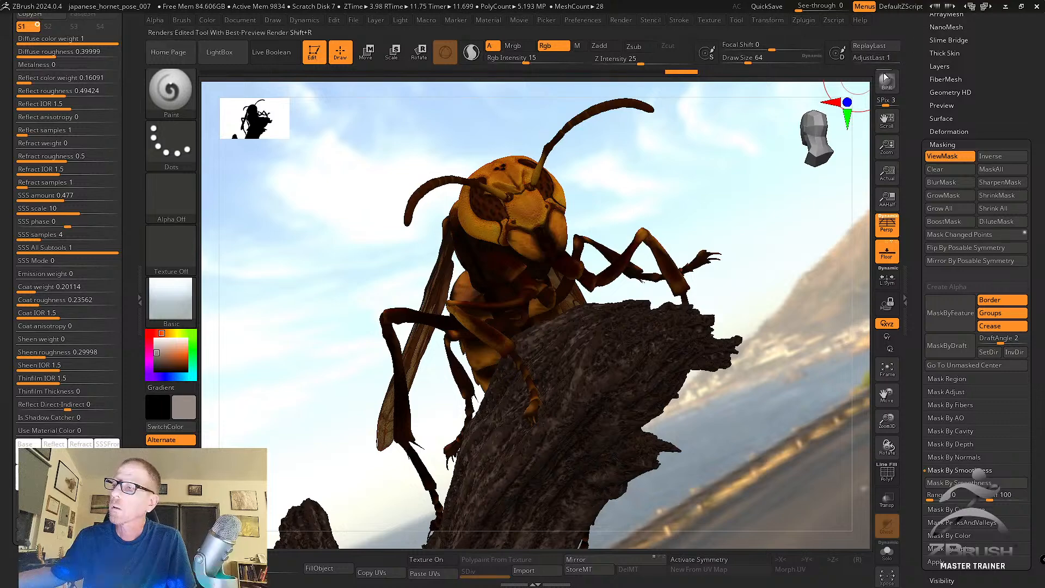
Select the front_tarsi_1003_UV subtool, raise it to subdivision level 4, and render the scene.
left_click(887, 82)
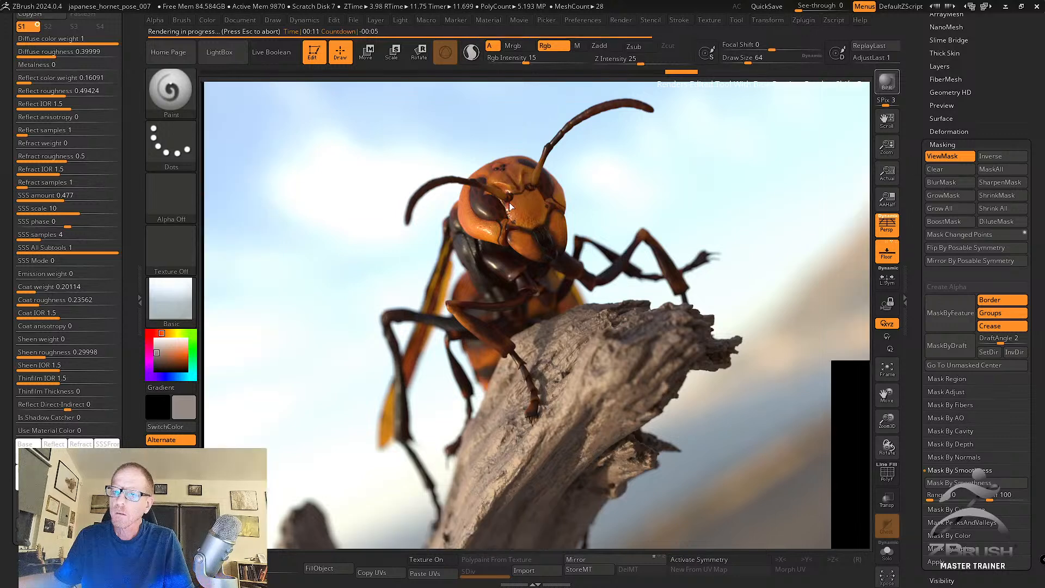
left_click_drag(910, 109, 910, 200)
left_click(947, 198)
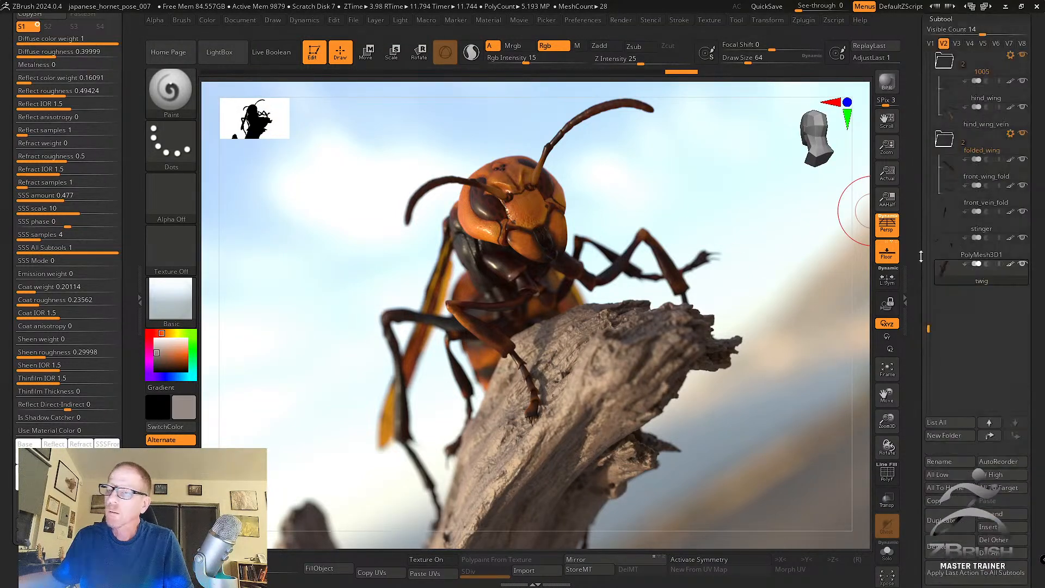
left_click(936, 238)
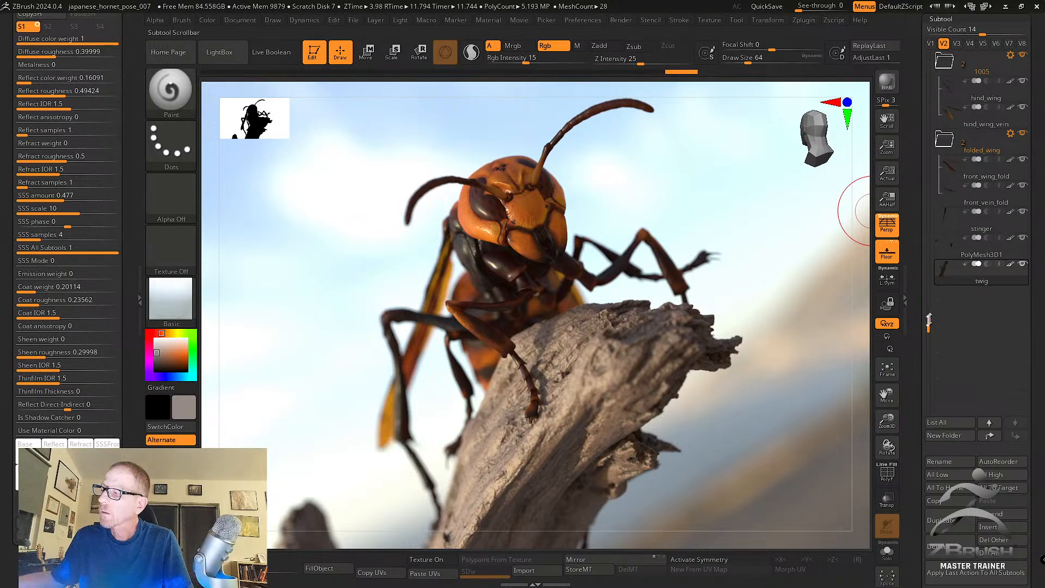
left_click_drag(928, 326, 943, 193)
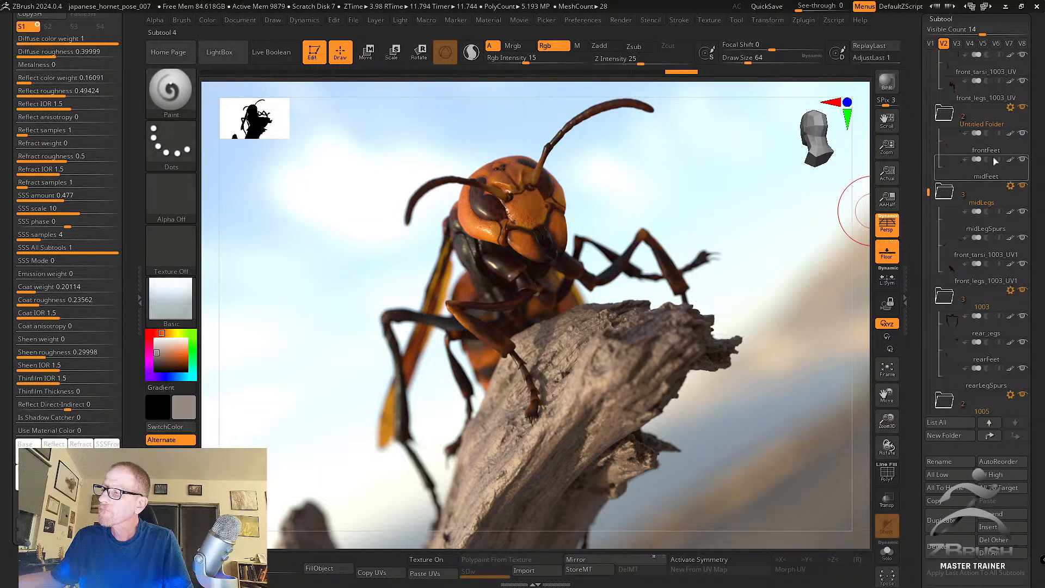
left_click_drag(928, 190, 927, 171)
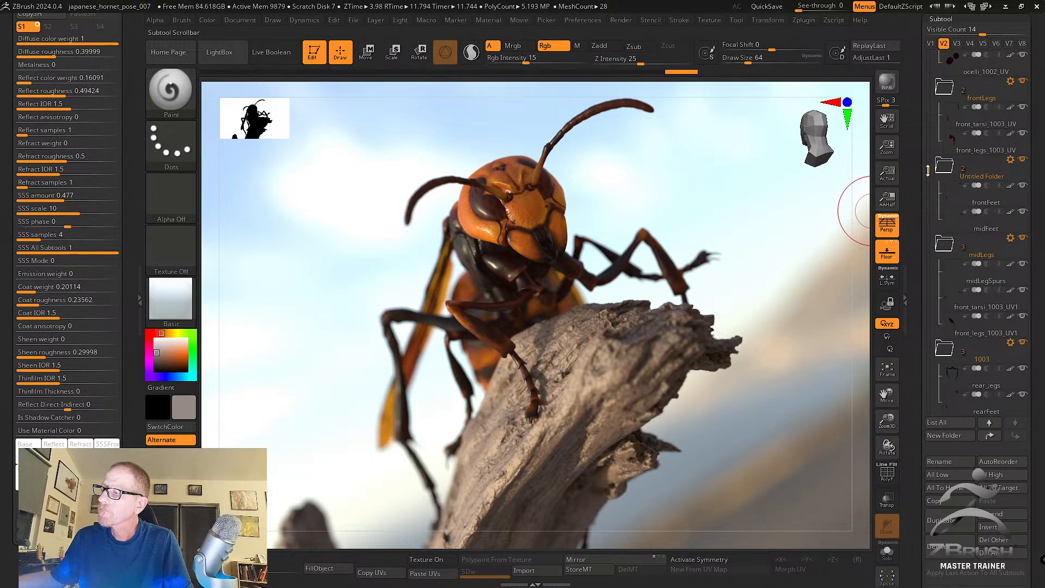
mouse_move(963, 199)
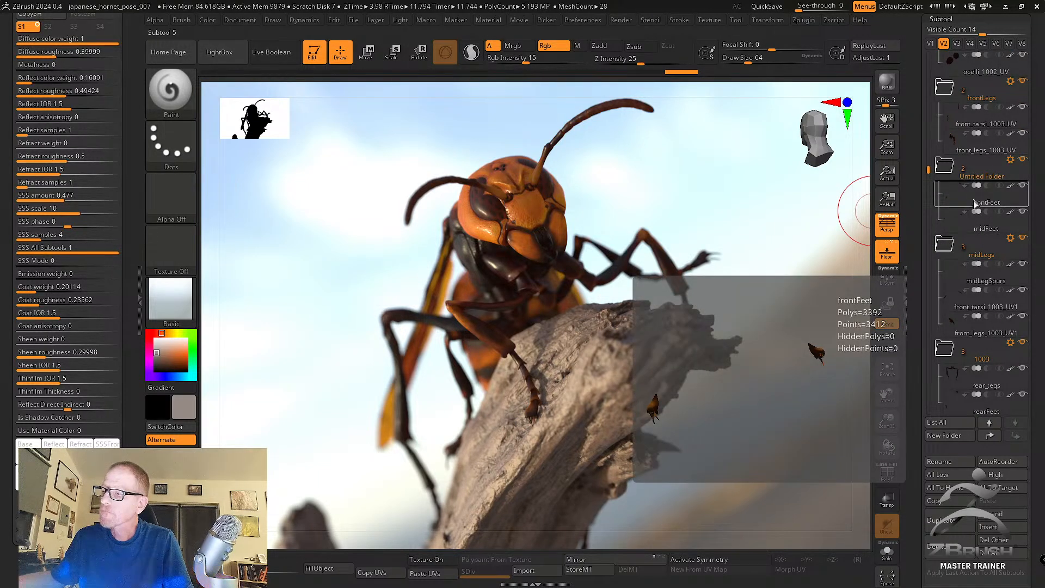
left_click(985, 129)
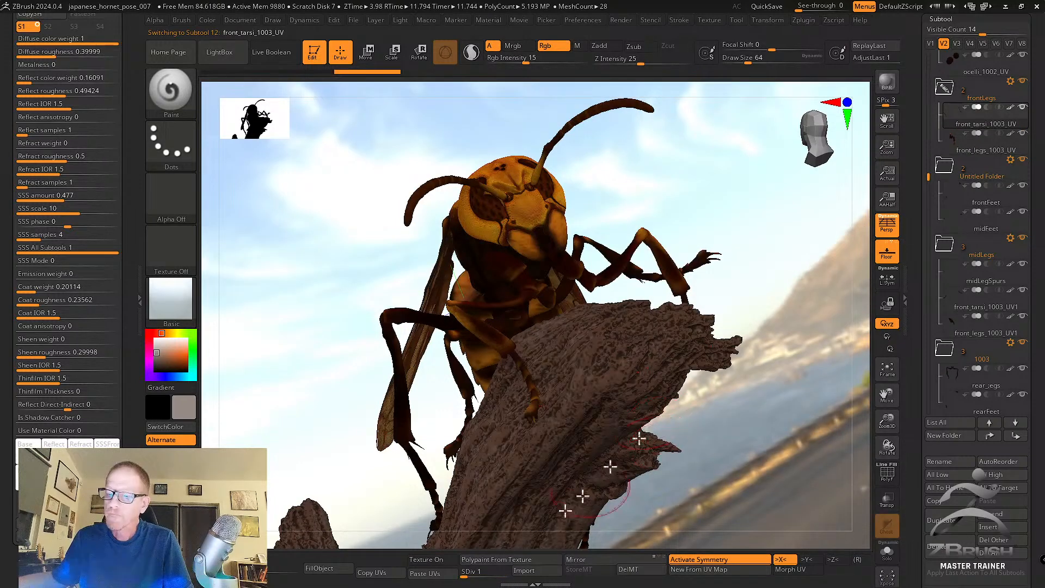
left_click(484, 570)
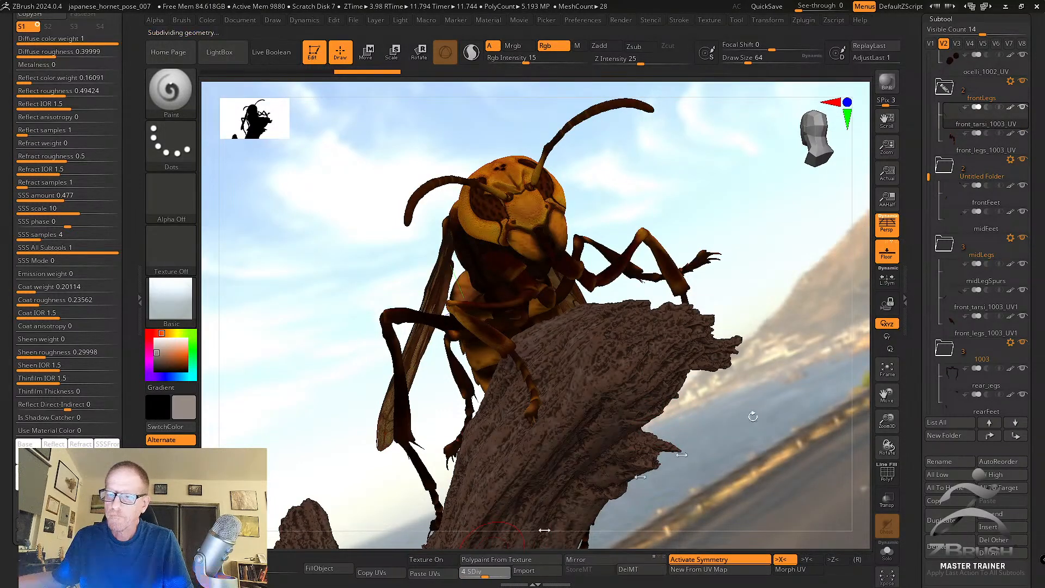
left_click(887, 80)
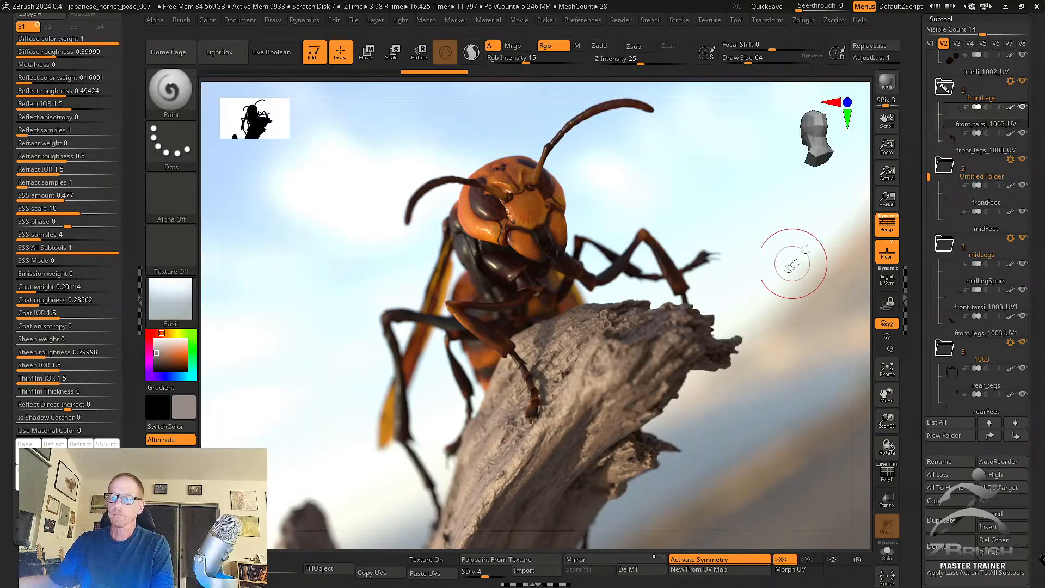
Turn to a rear three-quarter view from above and raise the striped abdomen subtool to subdivision level 4.
left_click_drag(716, 443, 333, 368)
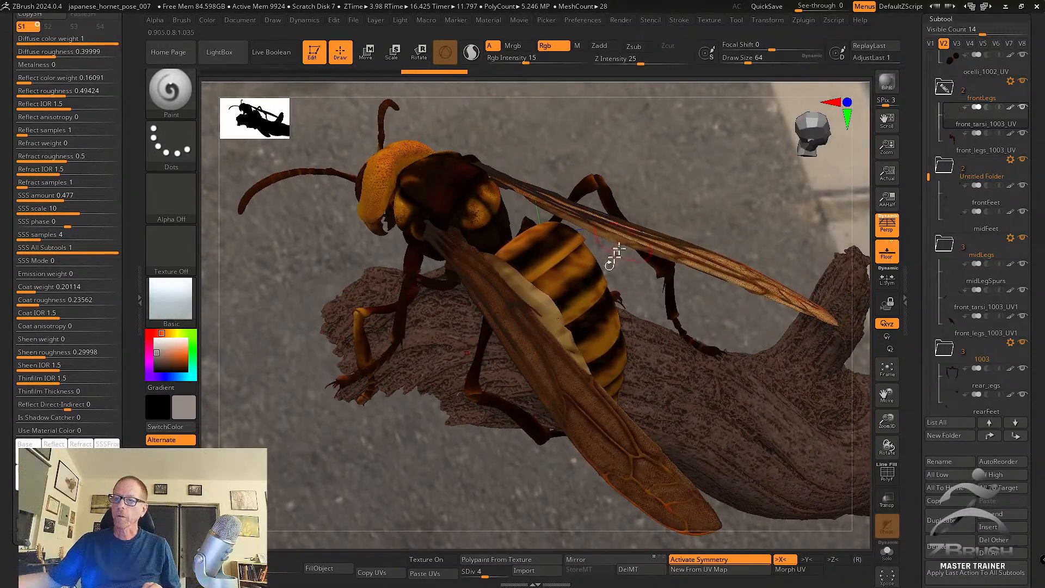
left_click(594, 274, "alt")
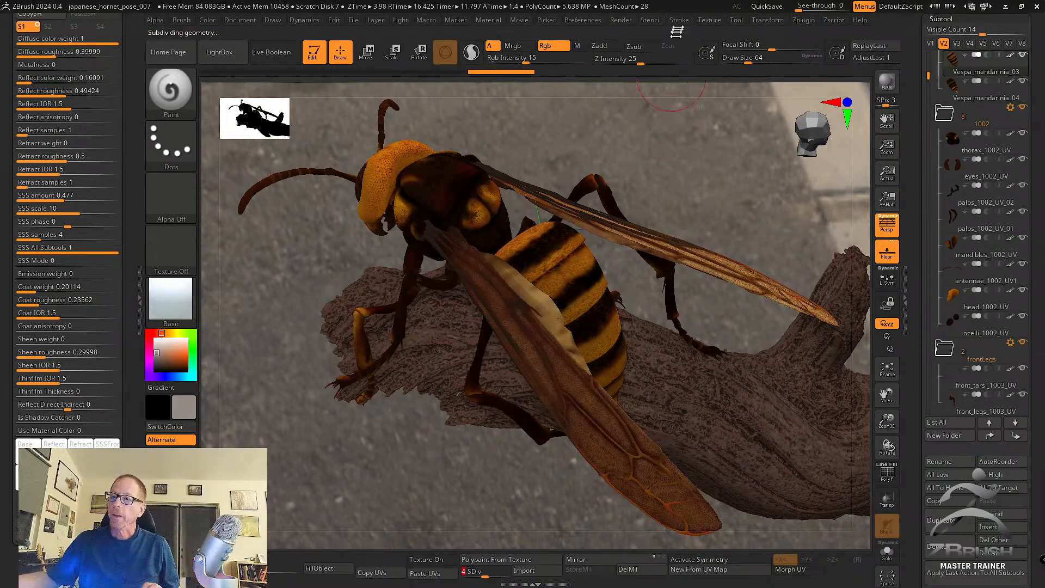
Refocus the Redshift depth of field on the abdomen at Focus Depth about -129.8, set Focus Radius to 17, and render.
left_click(678, 22)
left_click(617, 22)
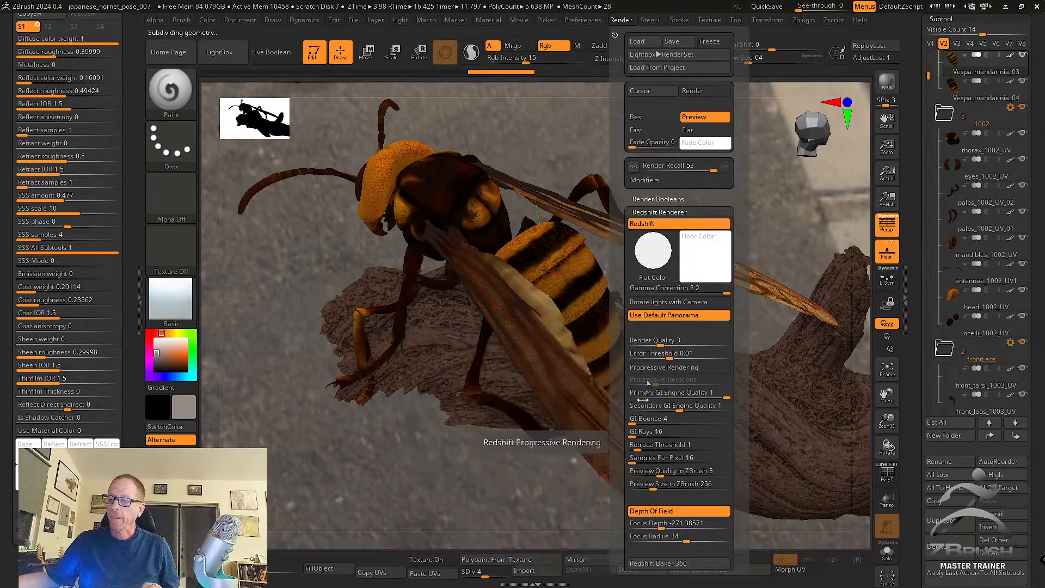
mouse_move(661, 522)
left_mouse_down()
mouse_move(527, 234)
mouse_move(536, 256)
left_mouse_up()
left_click(613, 22)
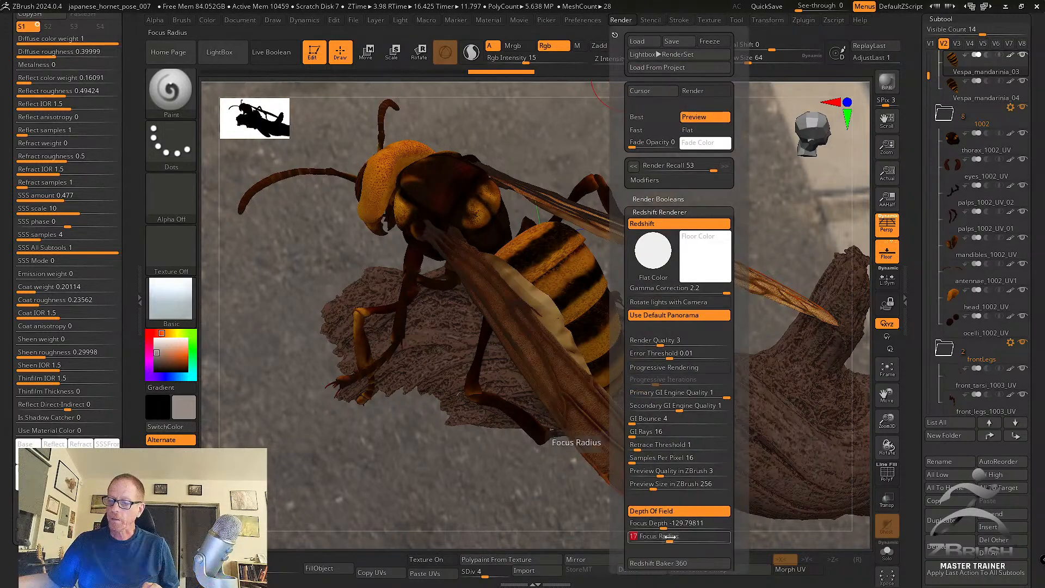
left_click(887, 83)
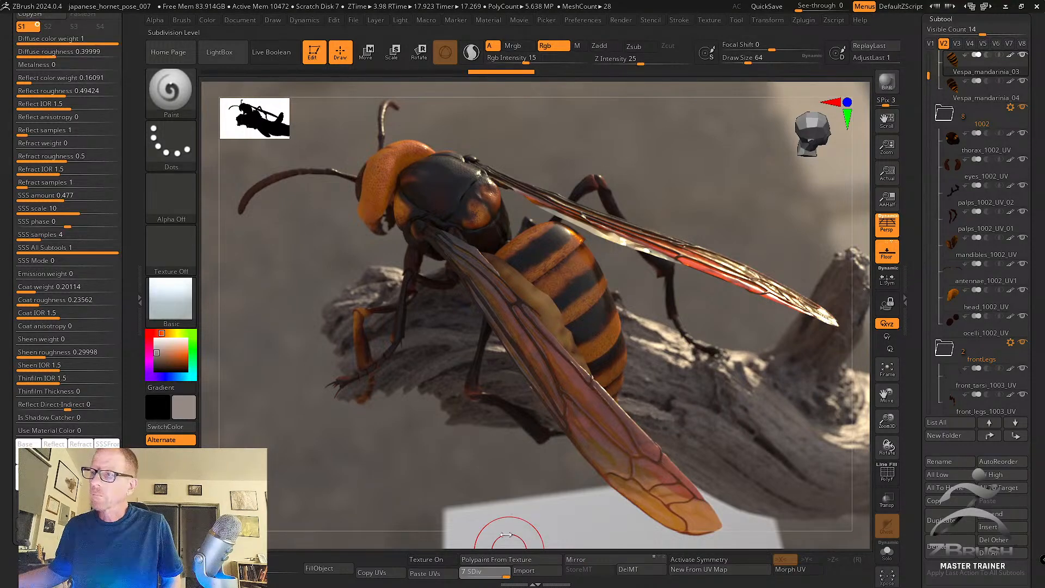
Raise the abdomen subtool to subdivision level 6 and render the same view again.
left_click(487, 573)
left_click_drag(501, 573, 499, 574)
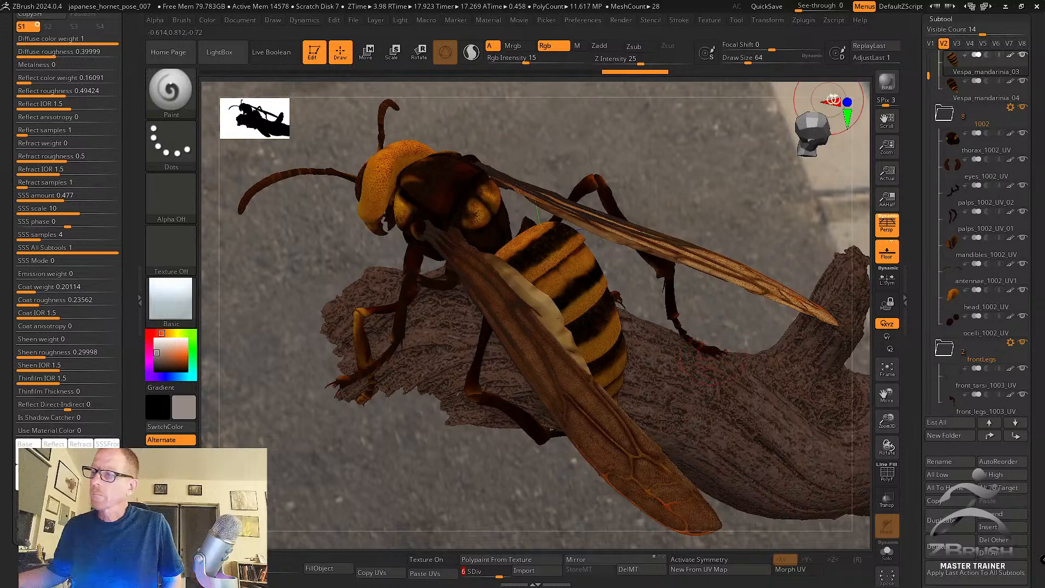
left_click(887, 82)
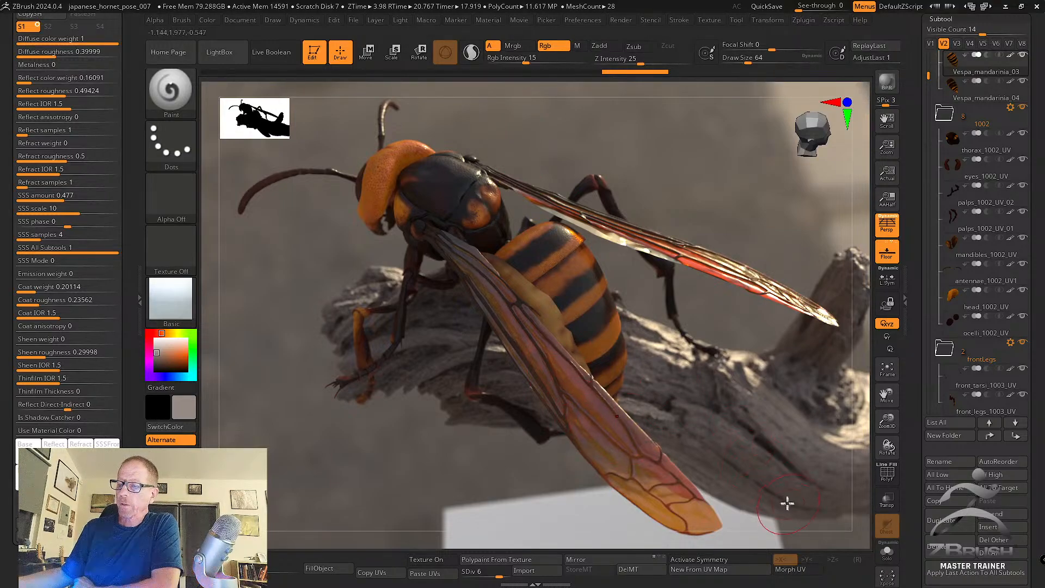
Compose a low-angle front view of the hornet on the twig against the sky and render it.
right_click_drag(736, 368, 725, 406)
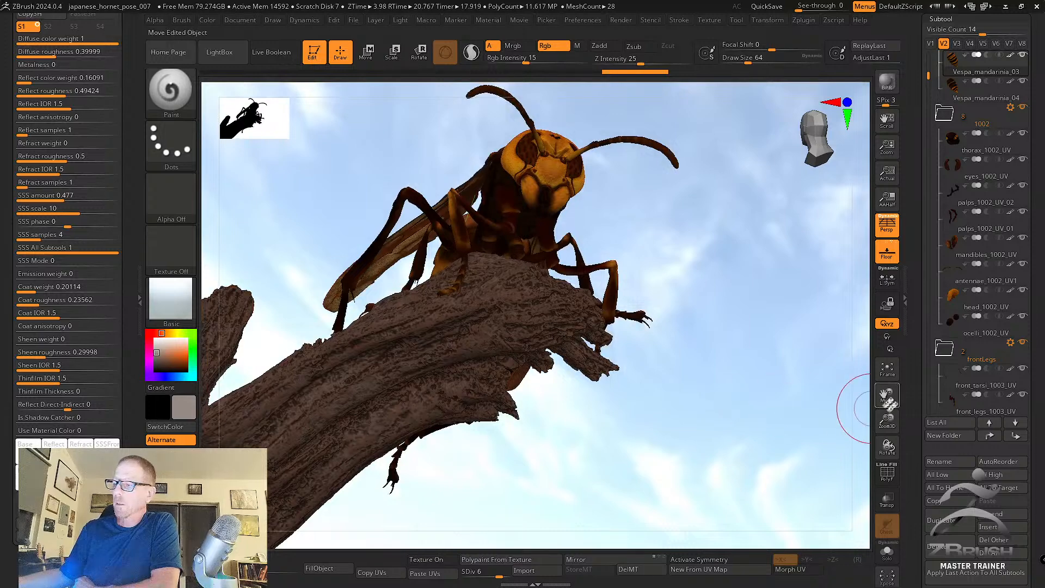
left_click_drag(887, 401, 914, 388)
left_click_drag(893, 422, 892, 409)
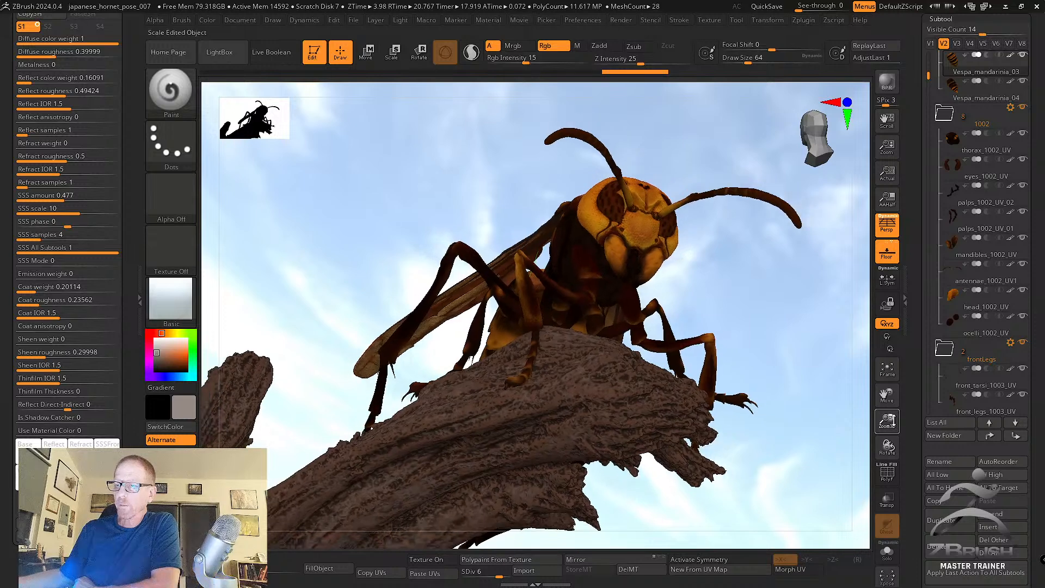
left_click_drag(797, 415, 798, 412)
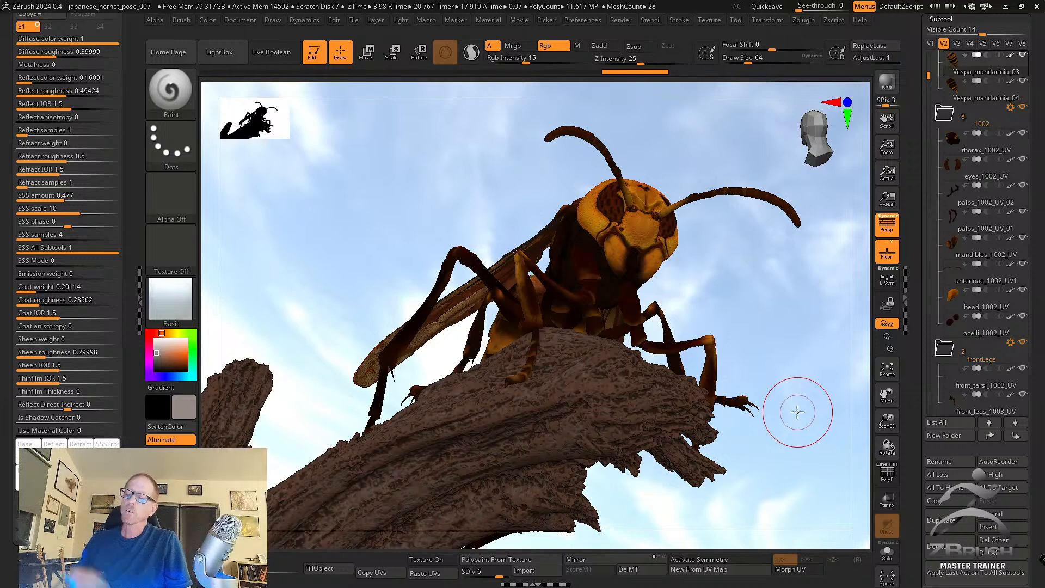
mouse_move(782, 338)
left_mouse_down()
mouse_move(768, 327)
mouse_move(795, 331)
left_mouse_up()
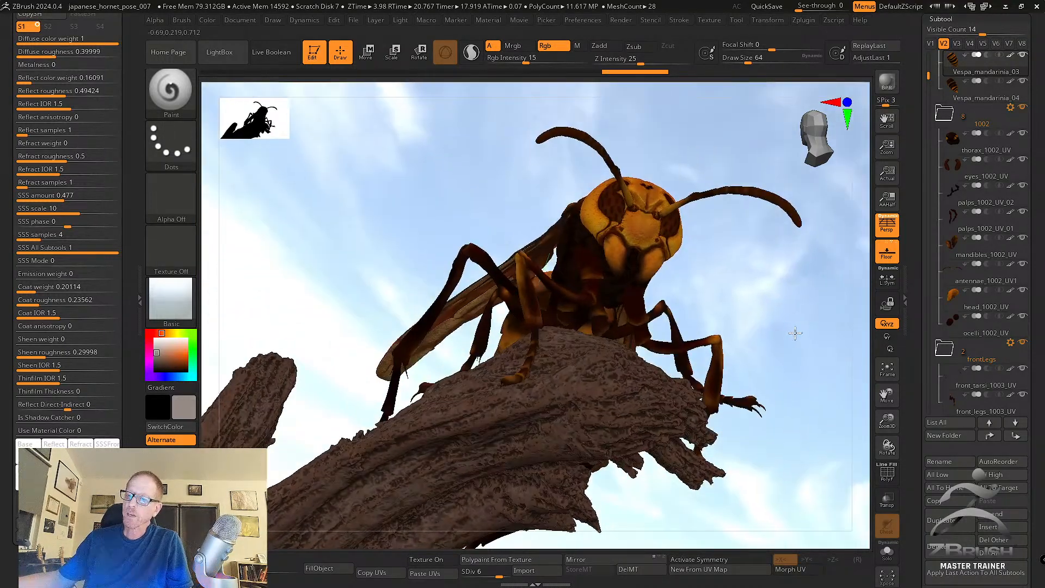
key("shift+r")
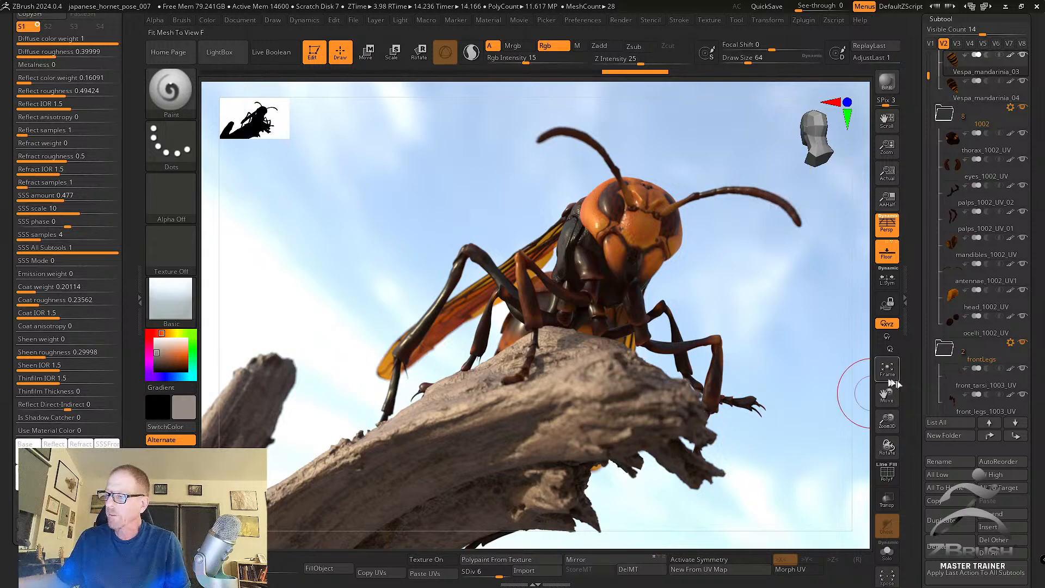
Frame a side close-up of the head, refocus the depth of field to about -474.2 with Focus Radius 31, and render.
left_click_drag(891, 420, 887, 433)
left_click_drag(887, 396, 851, 523)
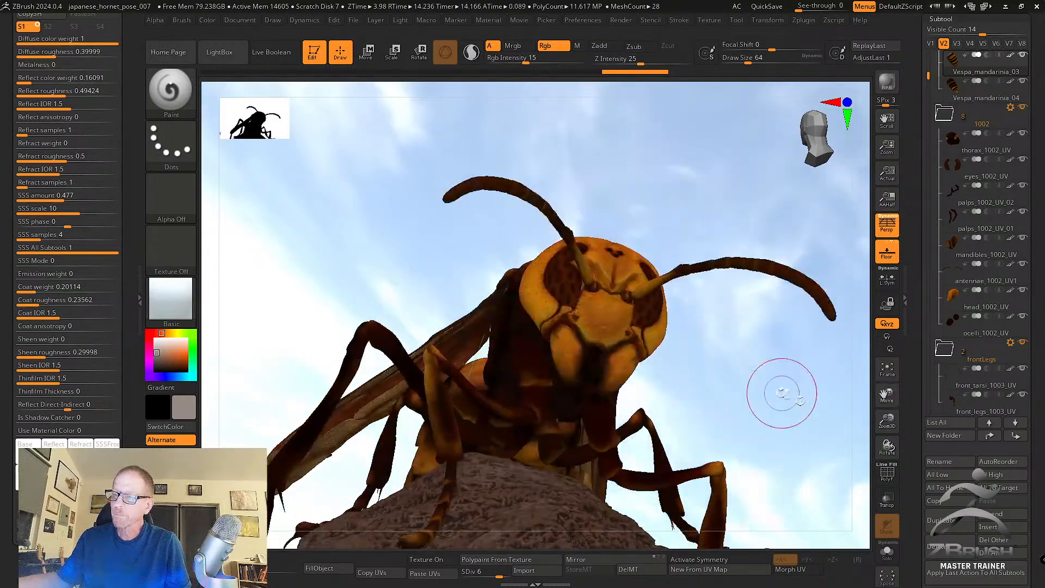
left_click_drag(782, 393, 744, 322)
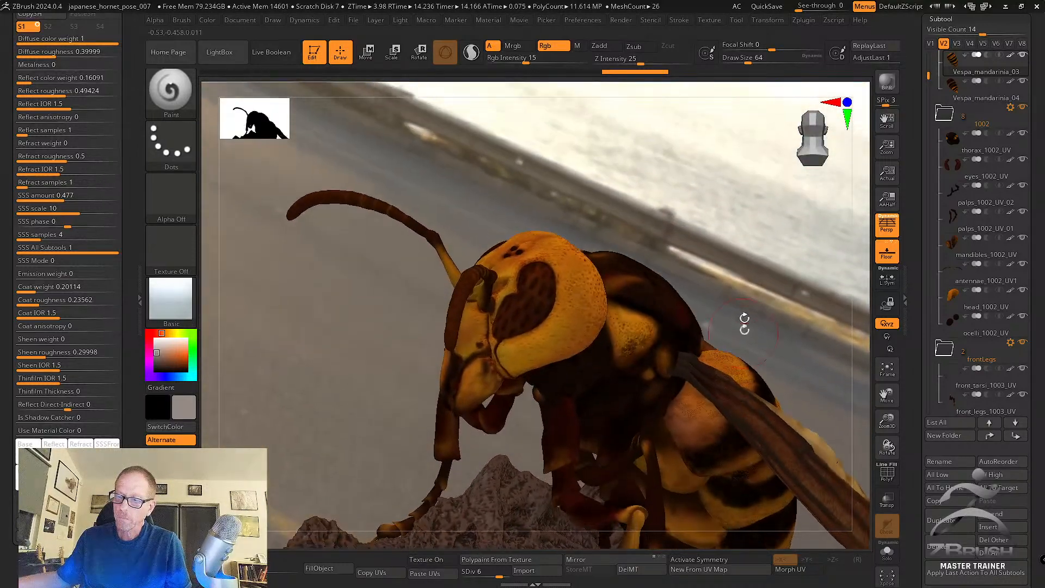
left_click(623, 21)
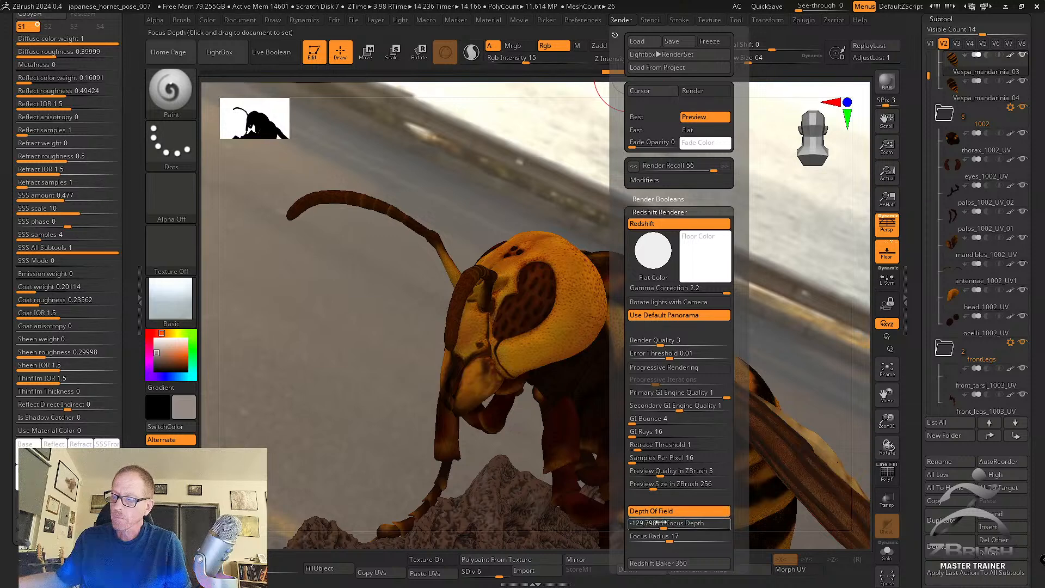
left_click(621, 20)
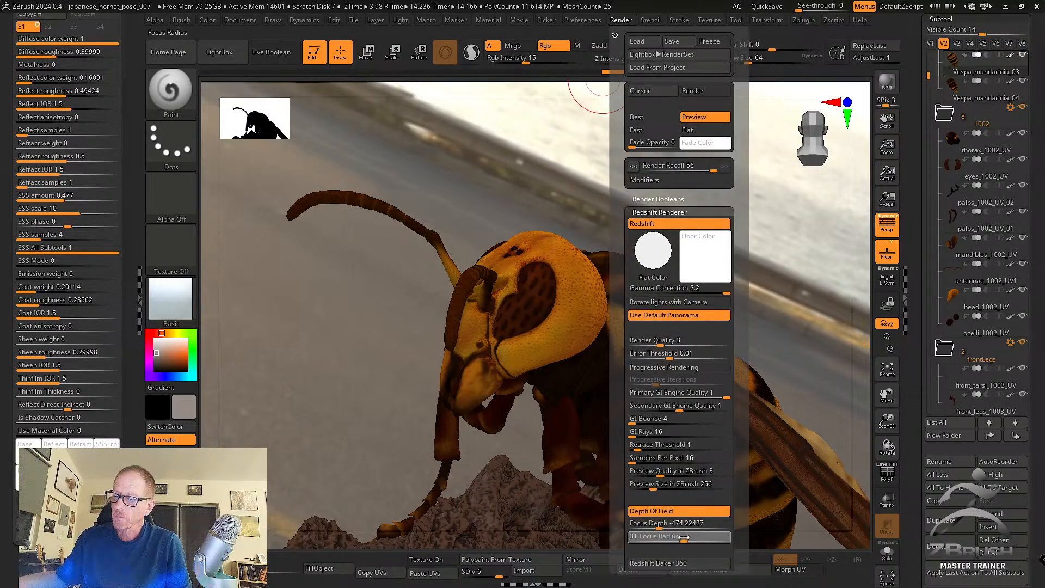
key("shift+r")
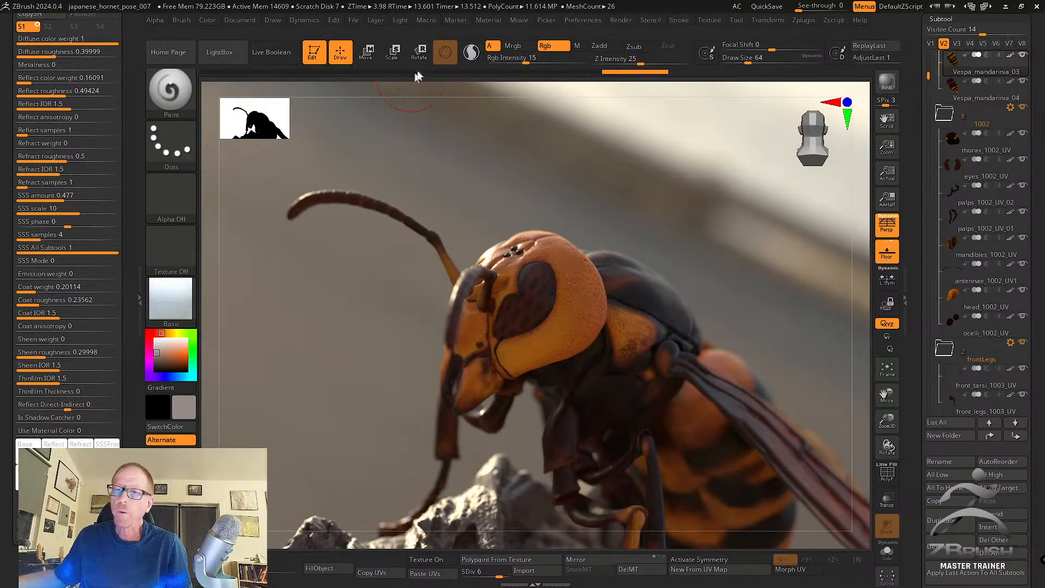
left_click(355, 21)
left_click(400, 22)
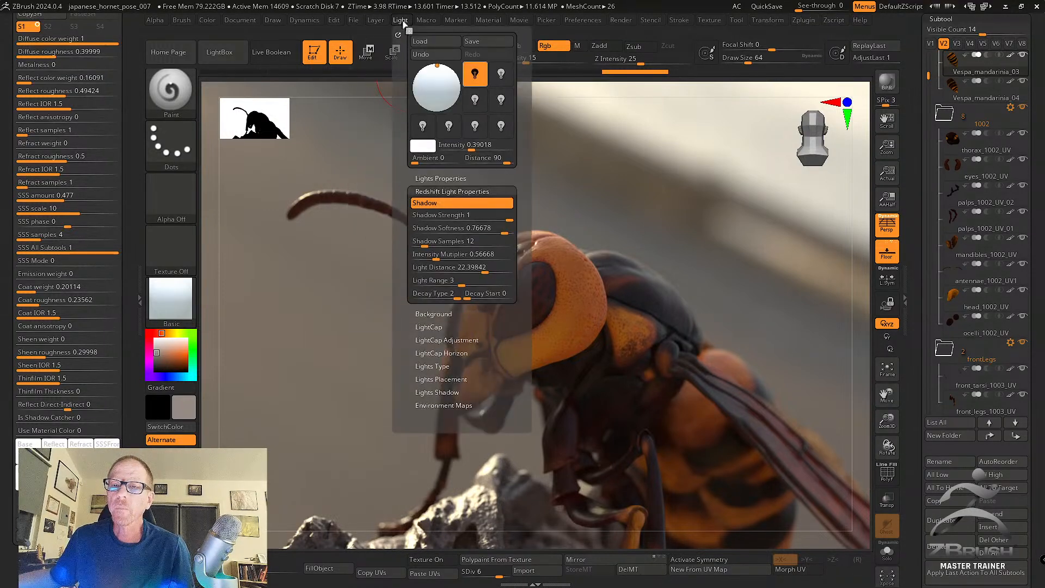
left_click(442, 73)
Select the ocelli_1002_UV subtool, raise it to subdivision level 4, and render the head close-up again.
left_click_drag(915, 152, 928, 214)
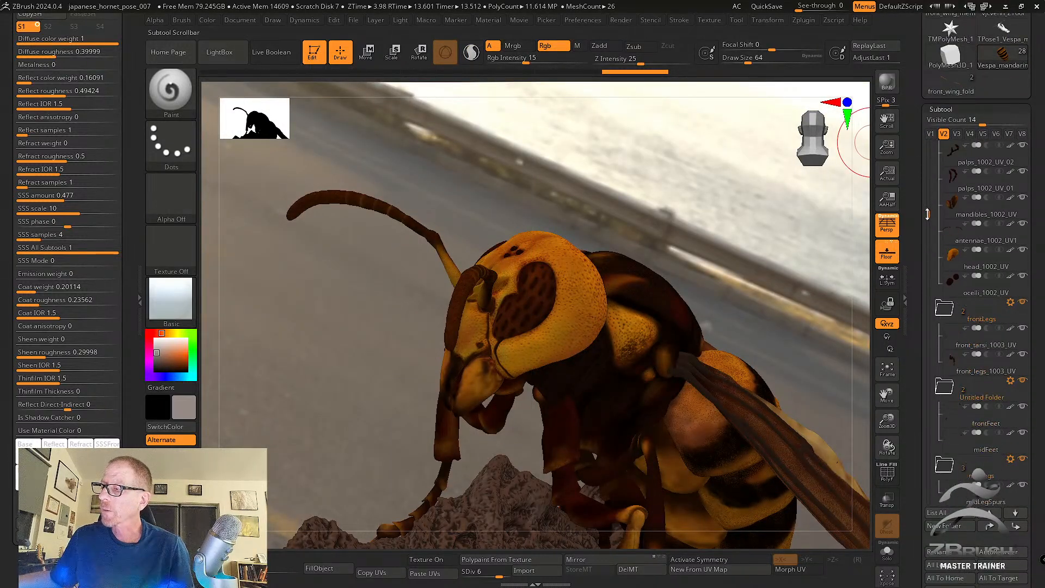
left_click(995, 289)
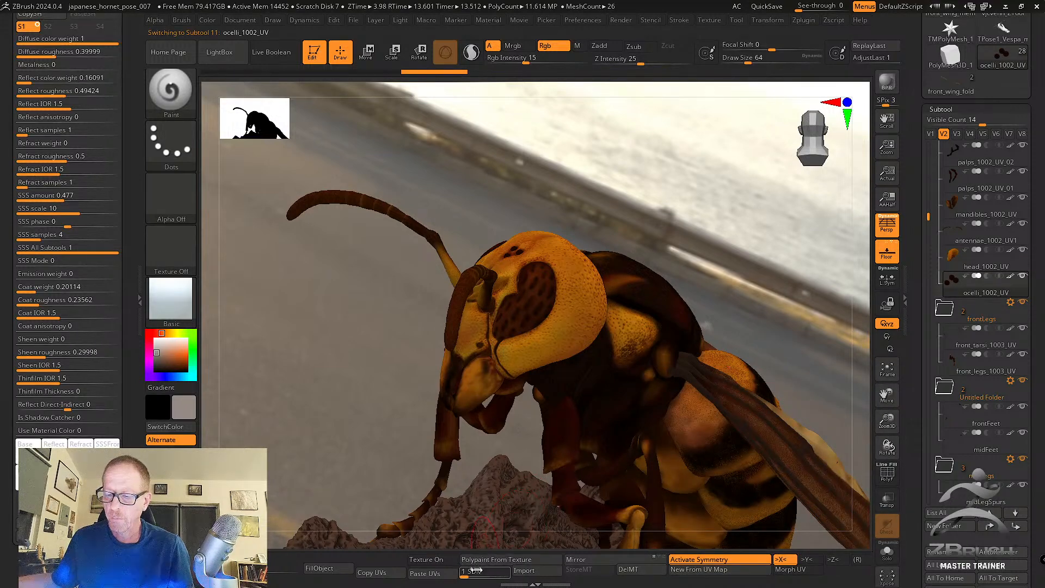
left_click(495, 571)
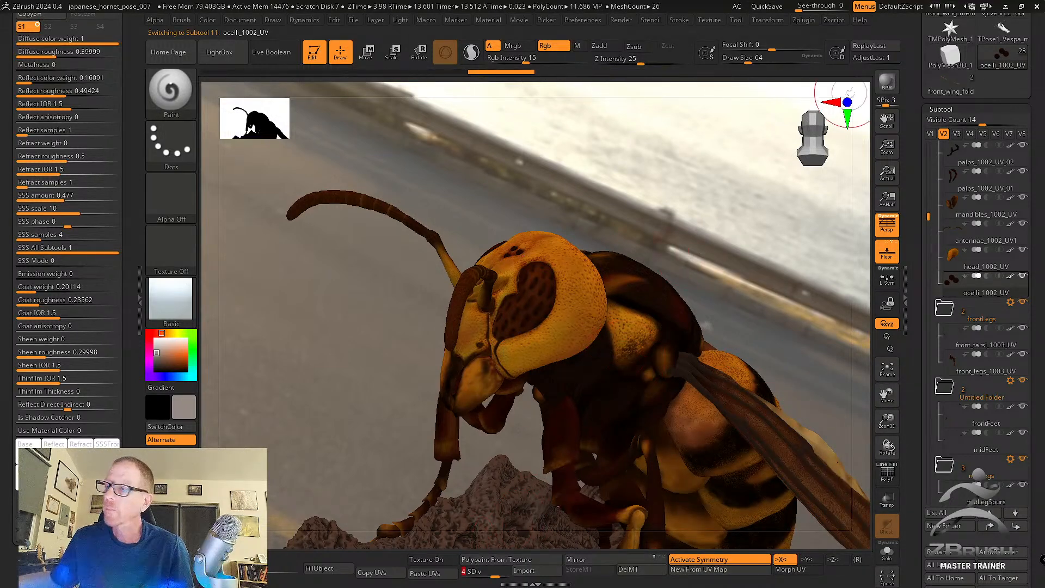
left_click(896, 80)
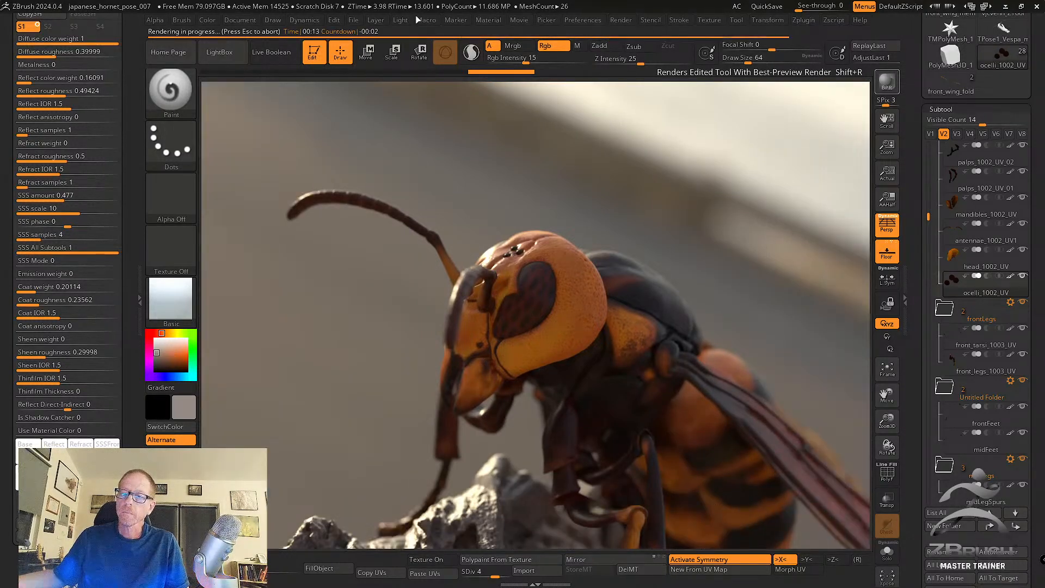
Raise the eyes_1002_UV subtool to subdivision level 5 and render a low front view of the hornet against the sky.
mouse_move(462, 147)
left_mouse_down()
mouse_move(545, 196)
mouse_move(536, 215)
mouse_move(557, 211)
mouse_move(546, 180)
mouse_move(549, 191)
left_mouse_up()
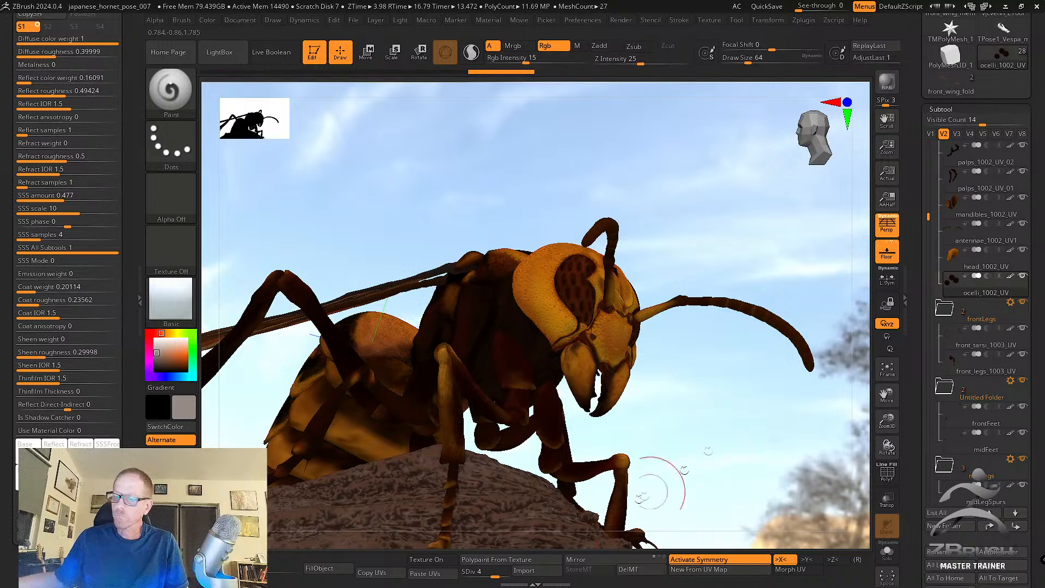
mouse_move(968, 256)
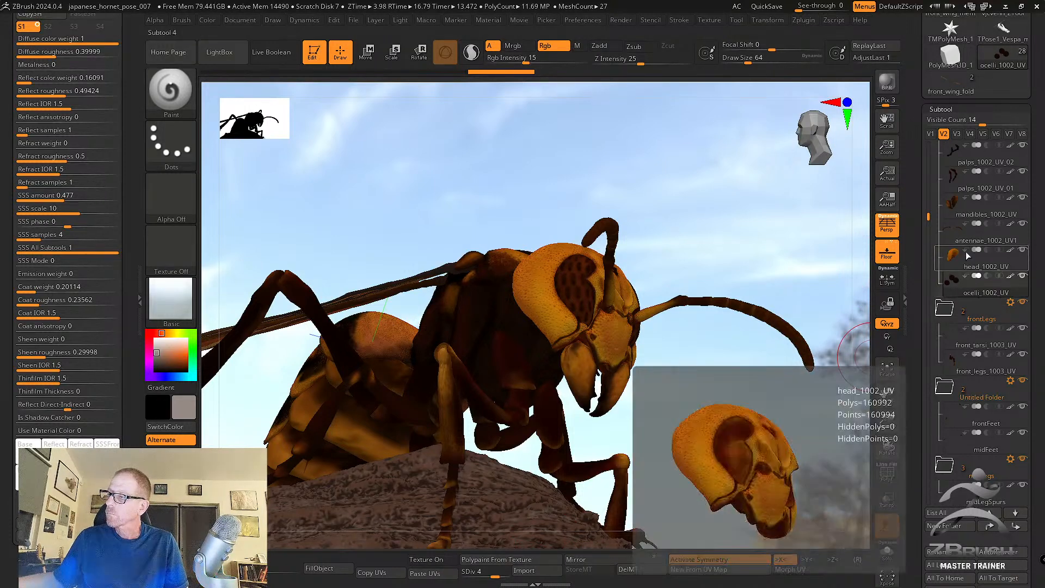
mouse_move(975, 220)
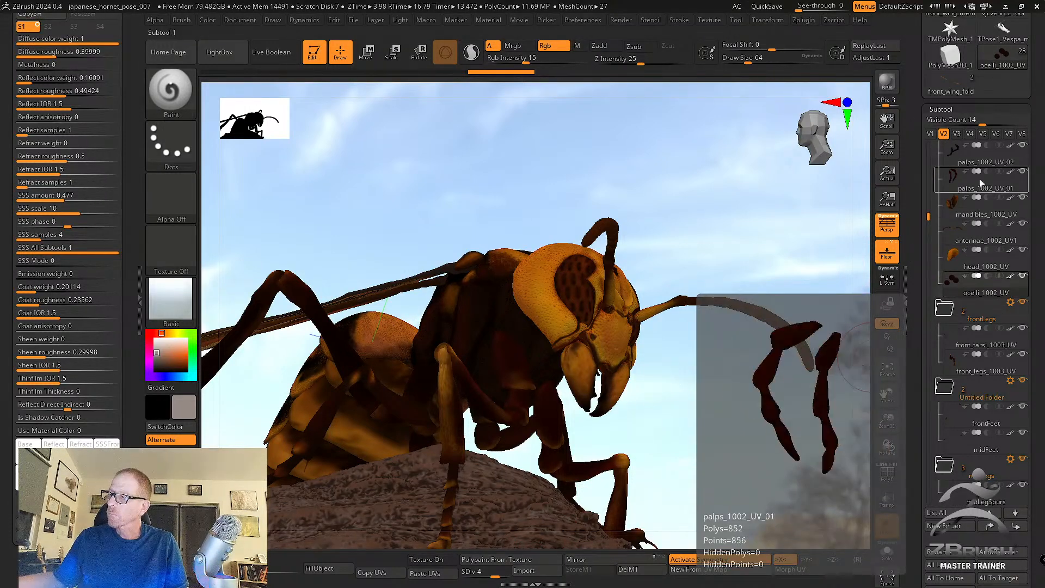
mouse_move(968, 148)
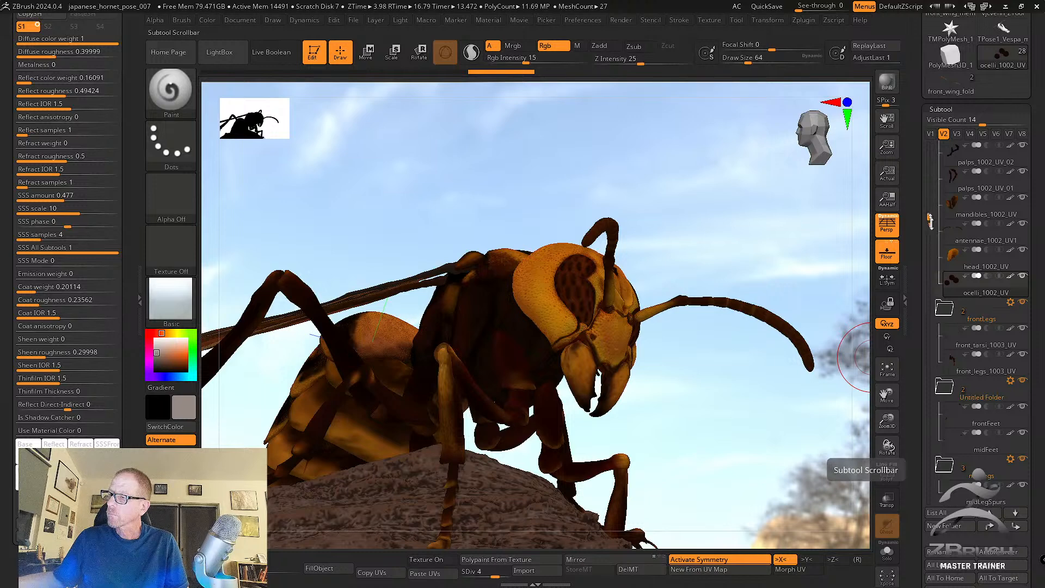
left_click_drag(930, 218, 928, 188)
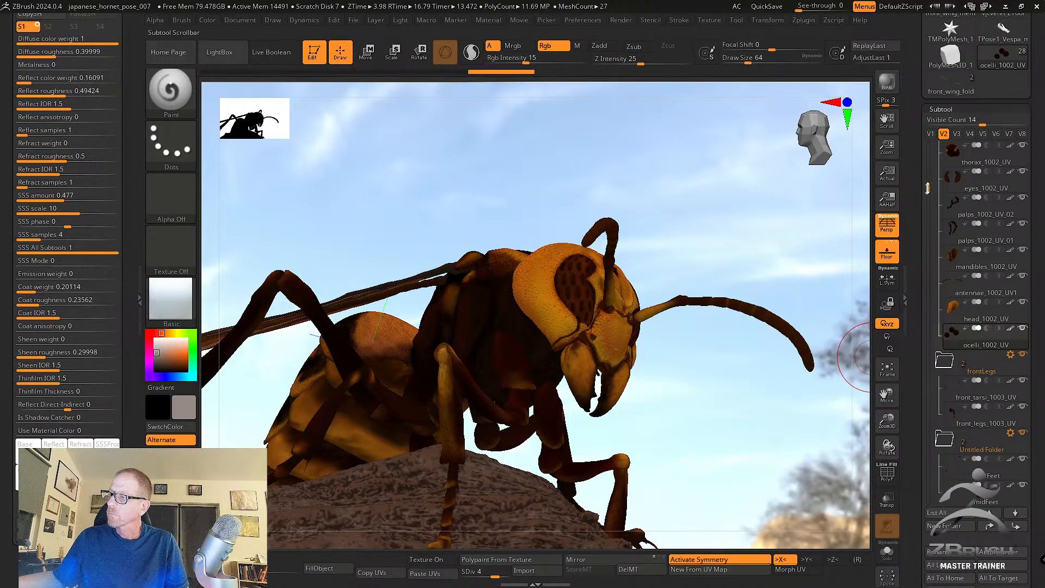
left_click(971, 185)
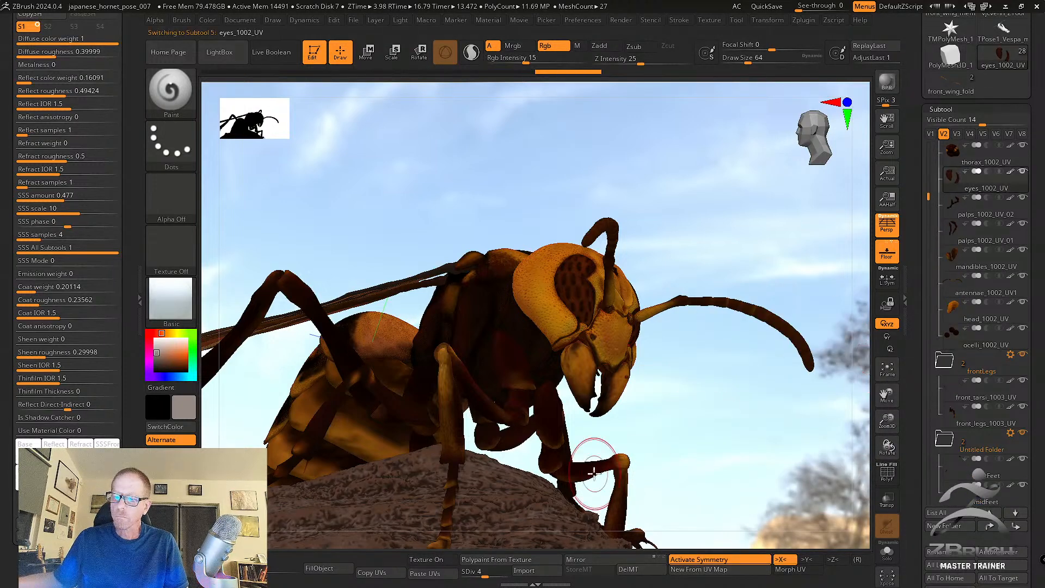
left_click(489, 573)
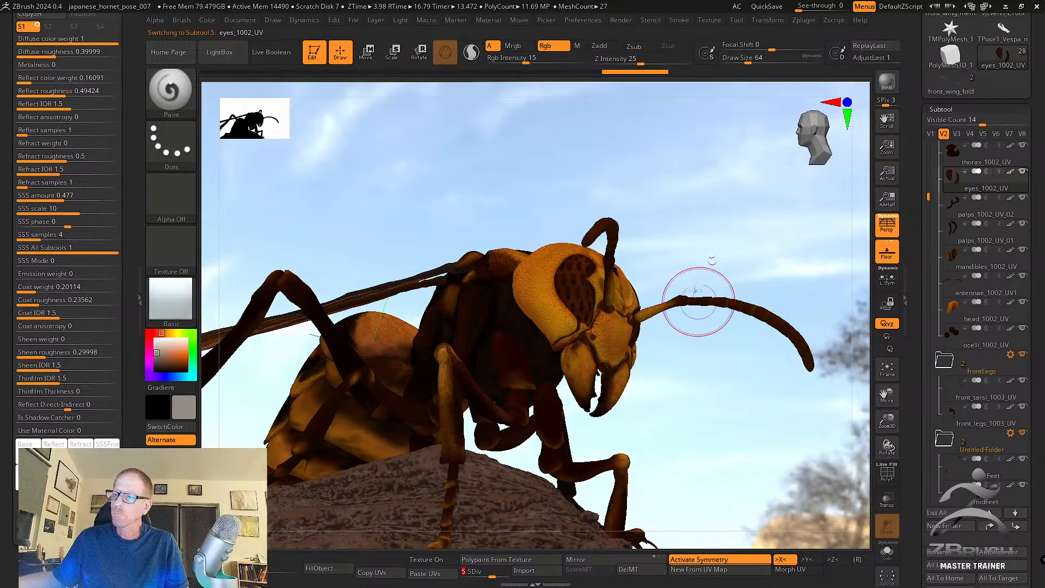
left_click(888, 86)
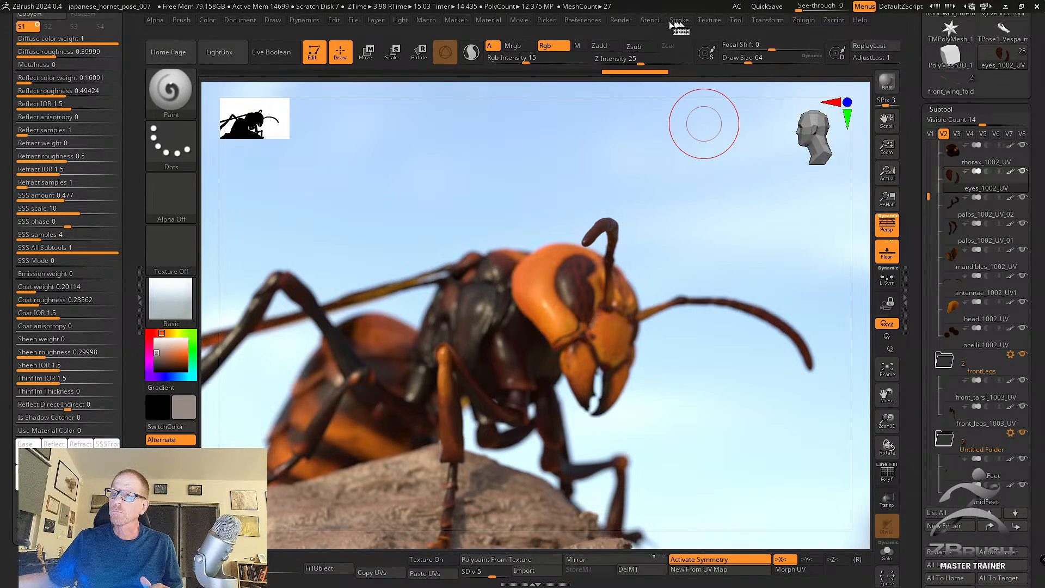
Refocus the depth of field on the hornet's head to about -234.3 and reduce the Focus Radius to 16.
left_click(611, 21)
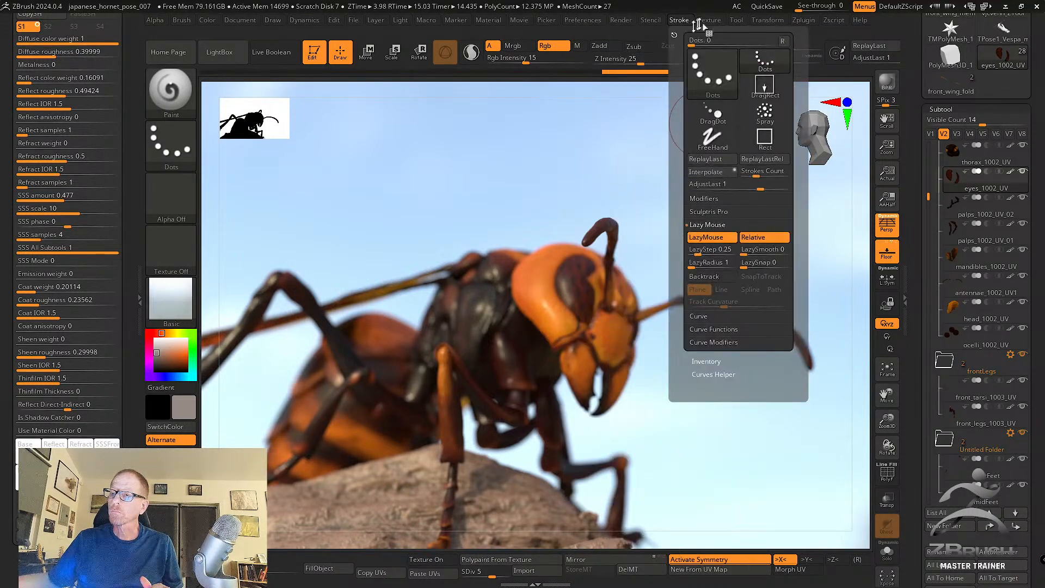
mouse_move(707, 24)
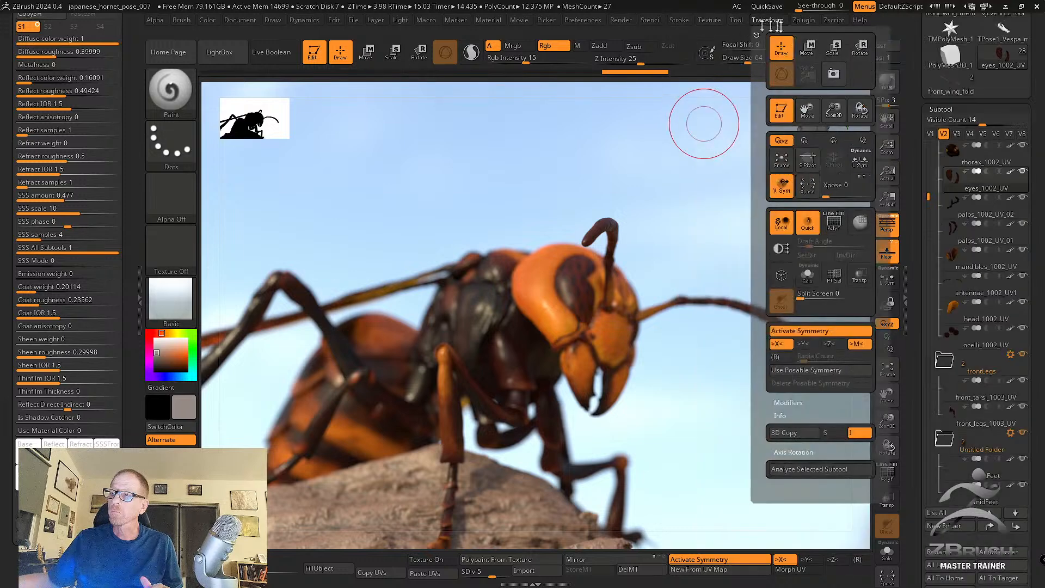
left_click(620, 20)
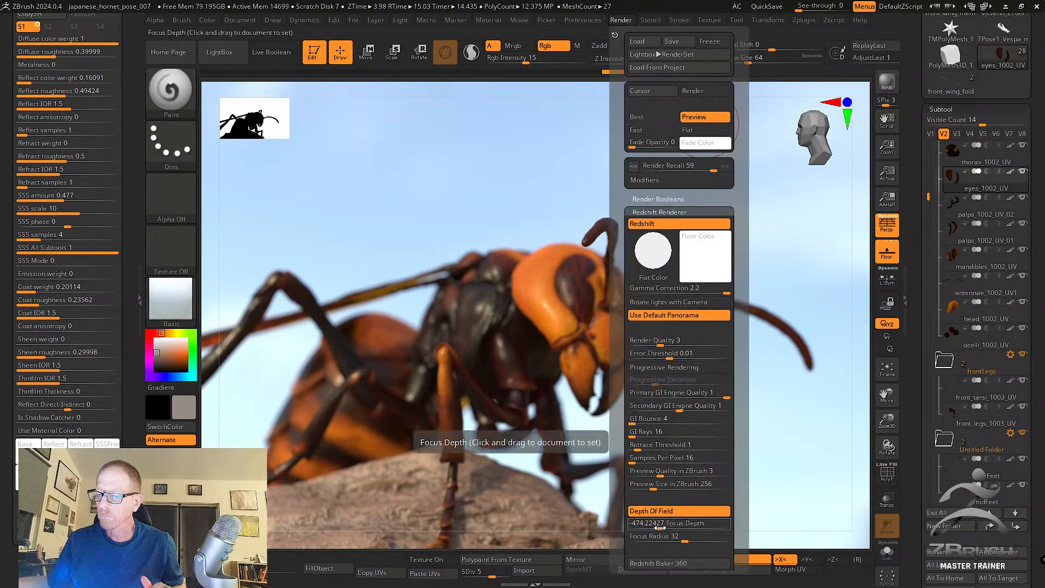
left_click_drag(681, 538, 581, 288)
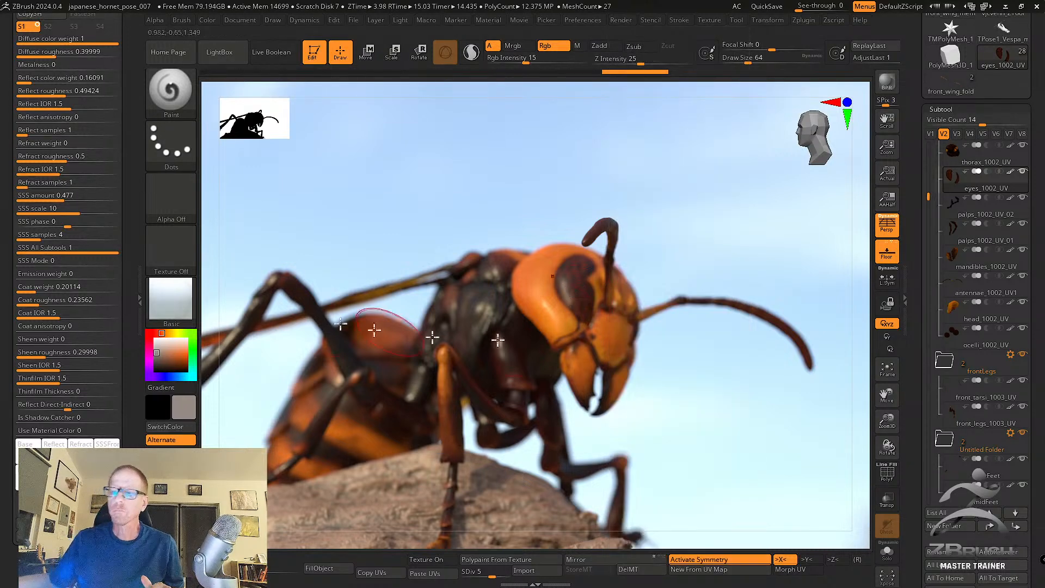
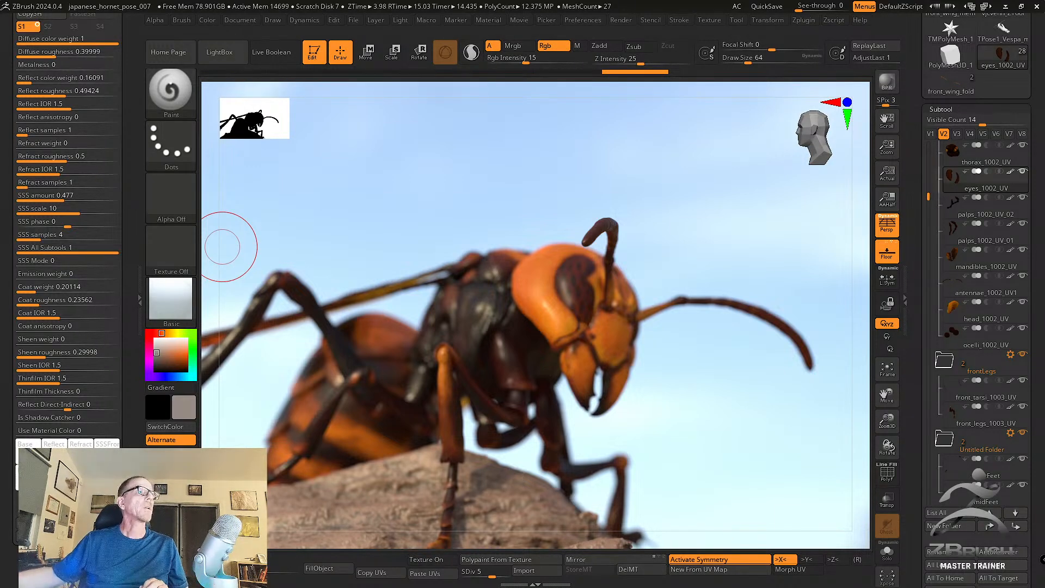
Switch to the Chrome browser and review the ZBrush courses listed in the Udemy search results.
left_click_drag(0, 128, 467, 104)
scroll(688, 283, "down", 2)
scroll(653, 351, "down", 1)
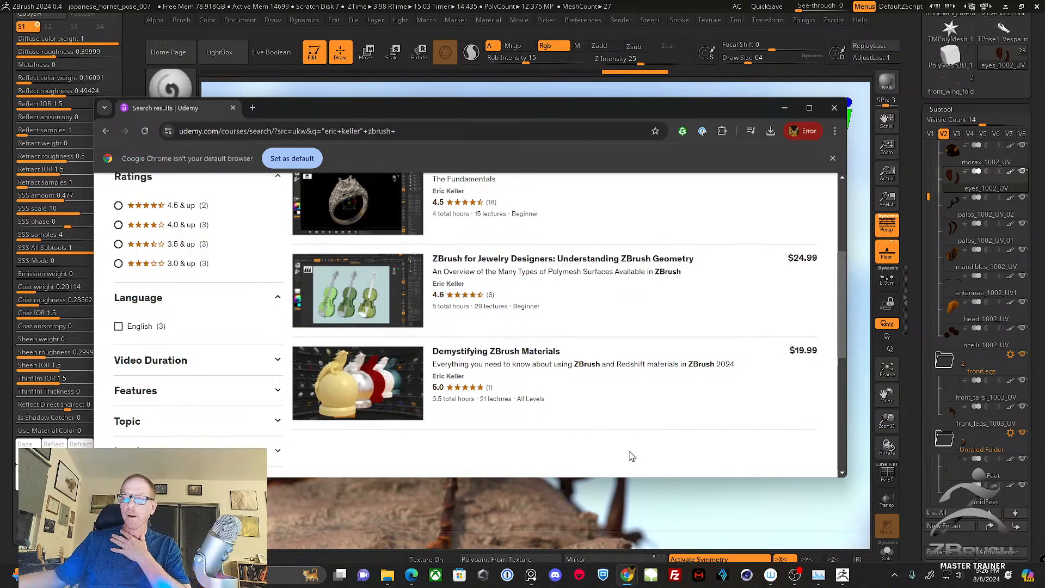
scroll(631, 456, "up", 1)
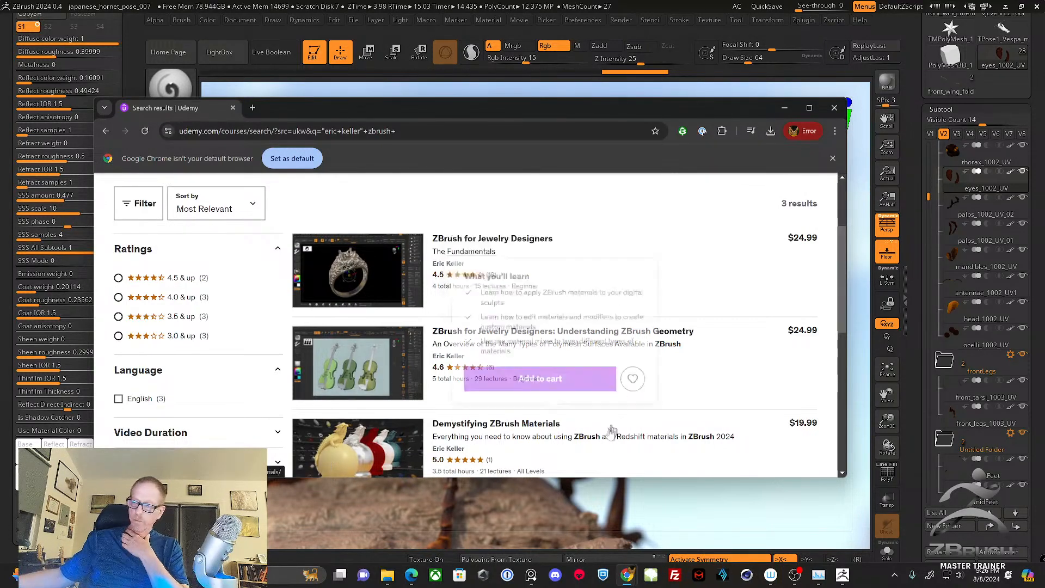
mouse_move(644, 305)
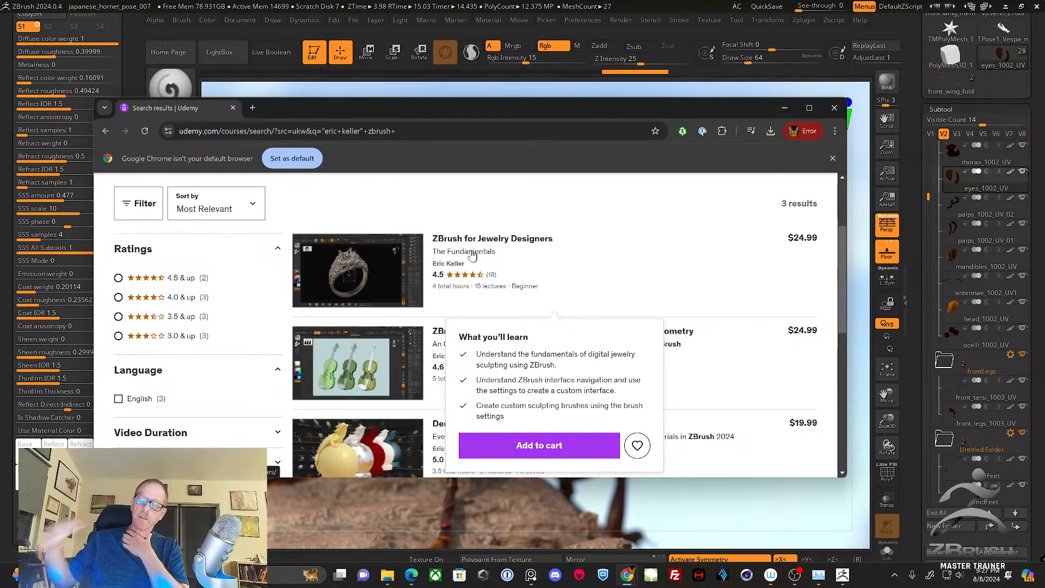
mouse_move(566, 363)
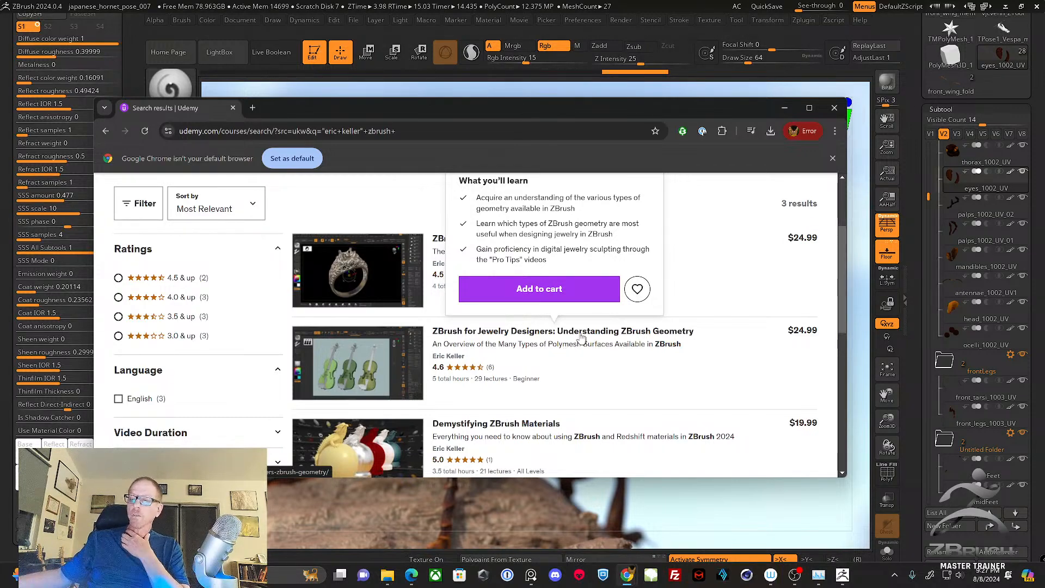
Open the course "ZBrush for Jewelry Designers: Understanding ZBrush Geometry" and look through its full lecture list and overview.
left_click(566, 351)
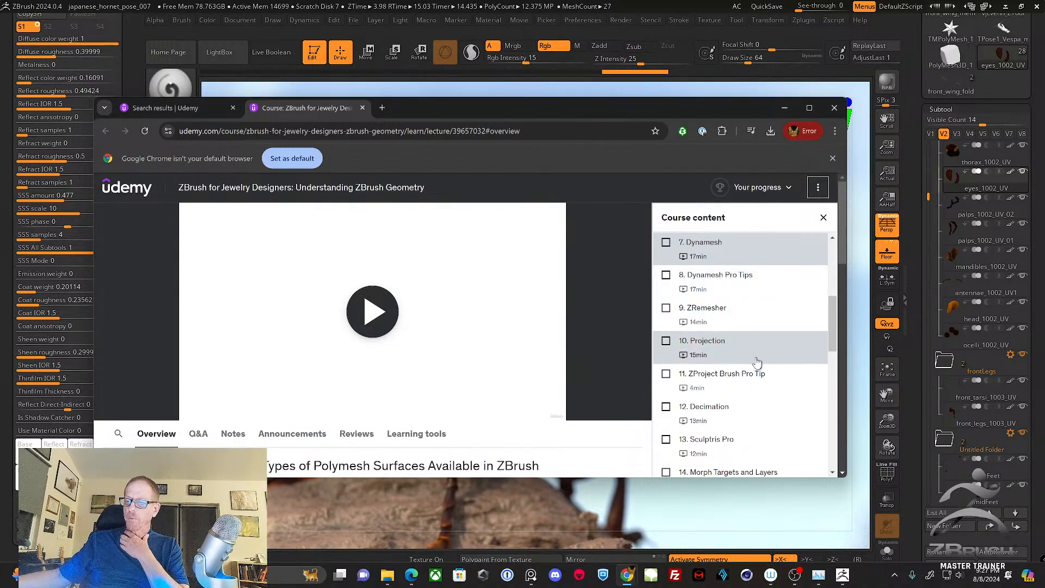
scroll(754, 367, "down", 2)
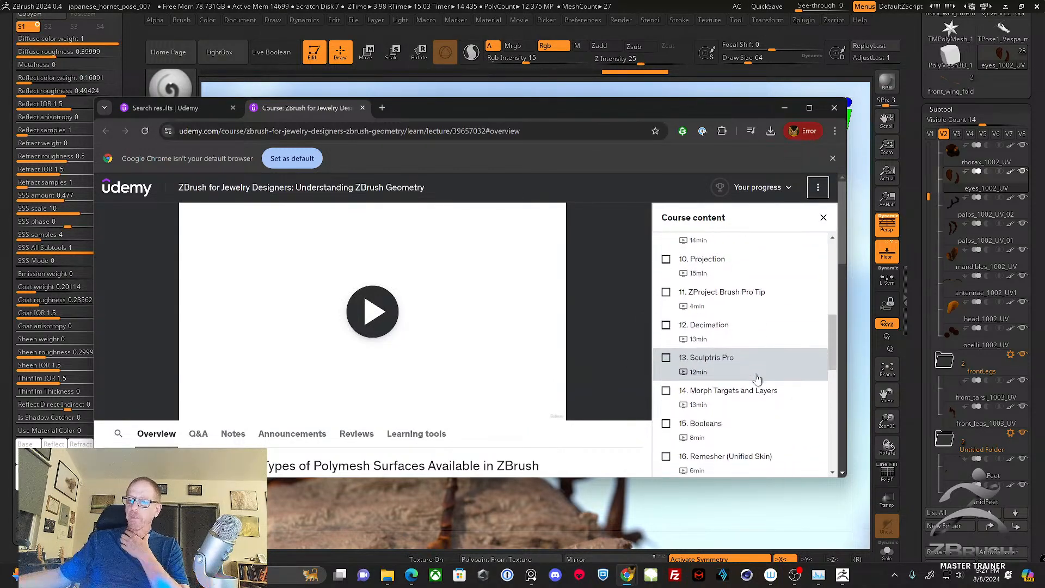
scroll(754, 370, "down", 2)
scroll(766, 363, "down", 3)
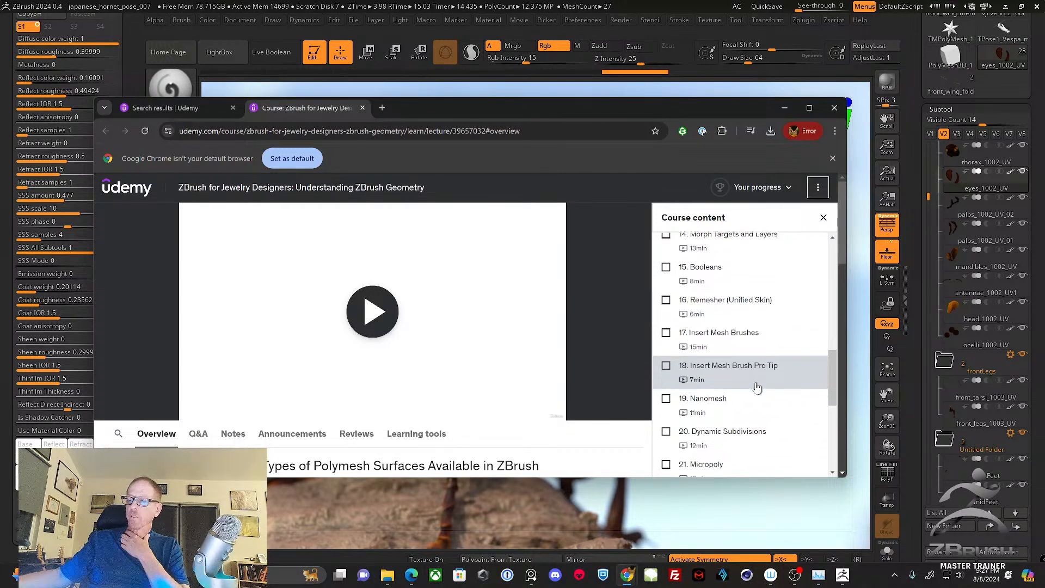
scroll(756, 389, "down", 4)
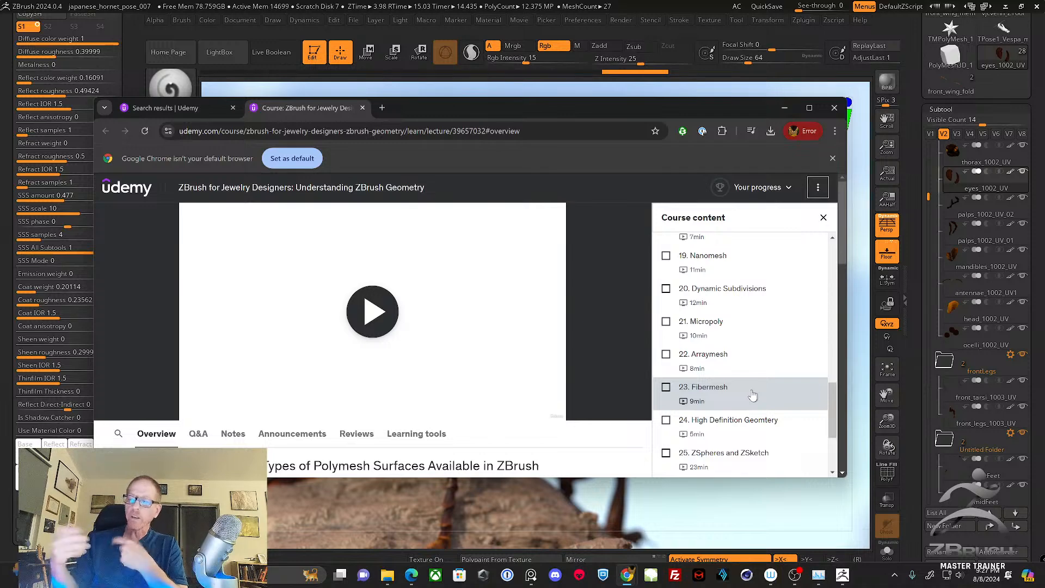
scroll(737, 405, "down", 4)
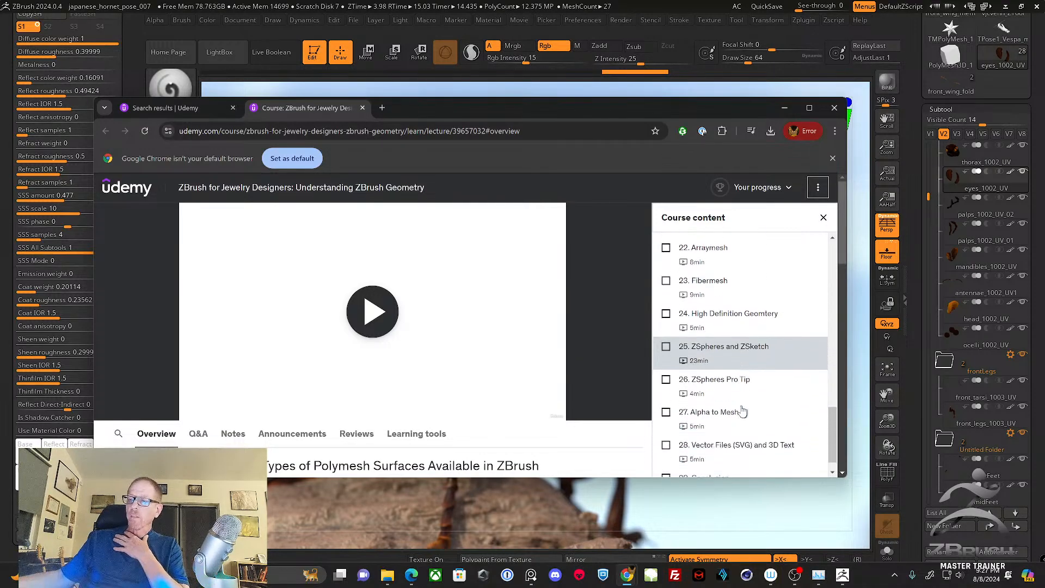
scroll(609, 342, "down", 1)
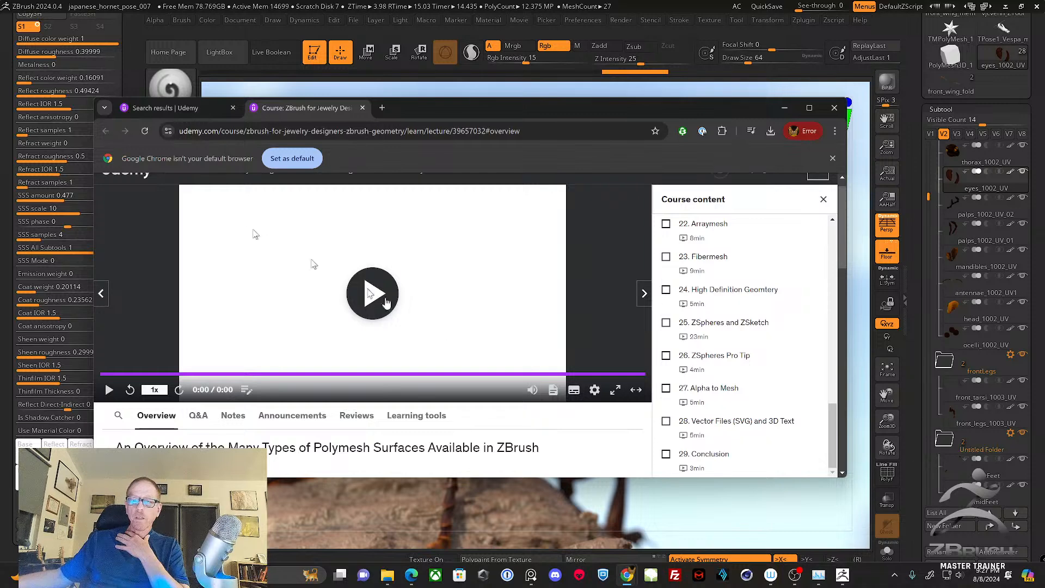
scroll(185, 428, "up", 1)
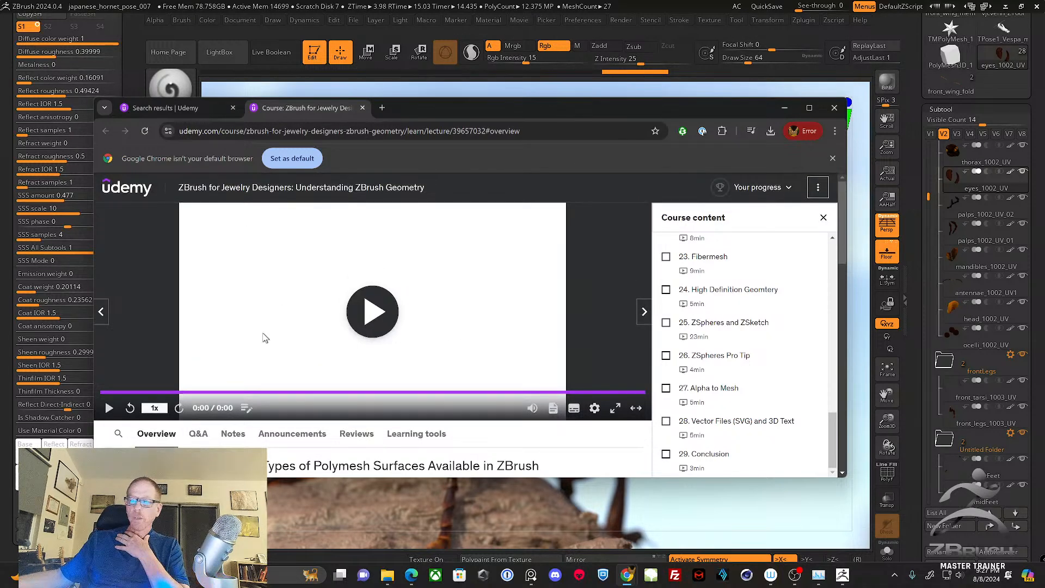
scroll(800, 456, "up", 15)
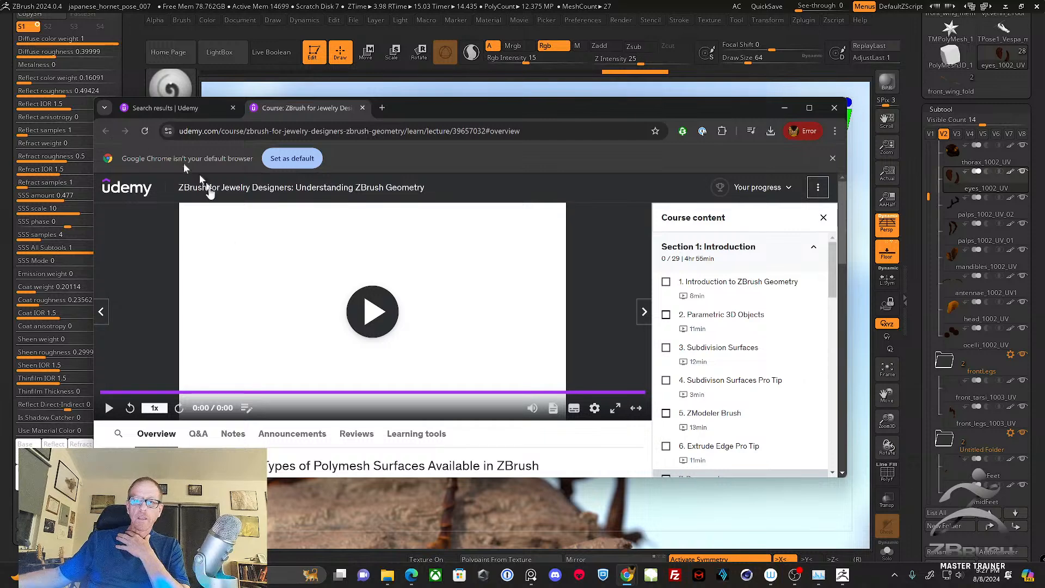
scroll(266, 389, "down", 4)
scroll(266, 389, "up", 4)
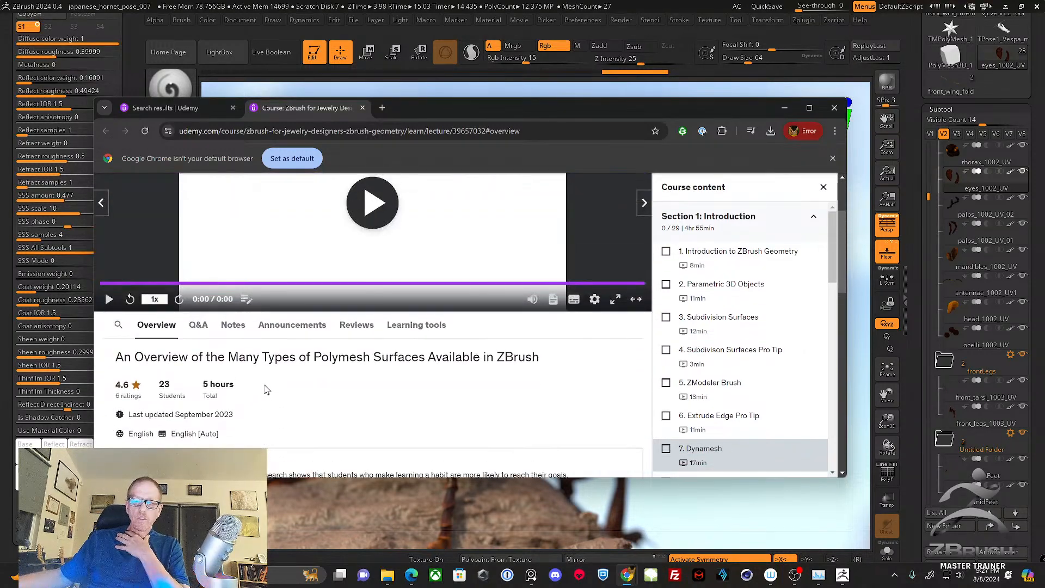
Open the "Demystifying ZBrush Materials" course from the search results, examine its sections and Redshift lectures, and return to ZBrush.
left_click(163, 108)
scroll(473, 432, "down", 1)
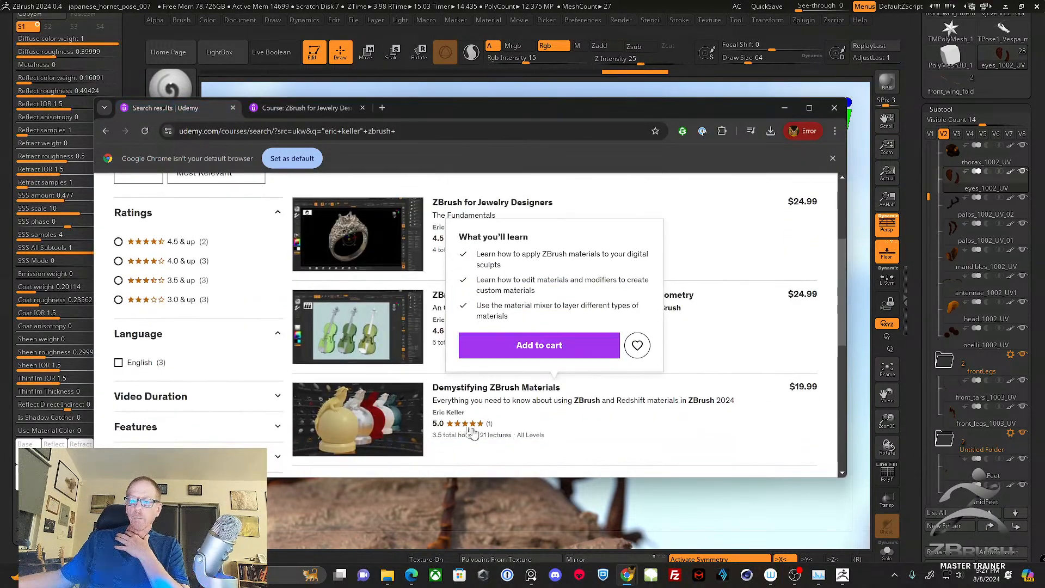
left_click(396, 415)
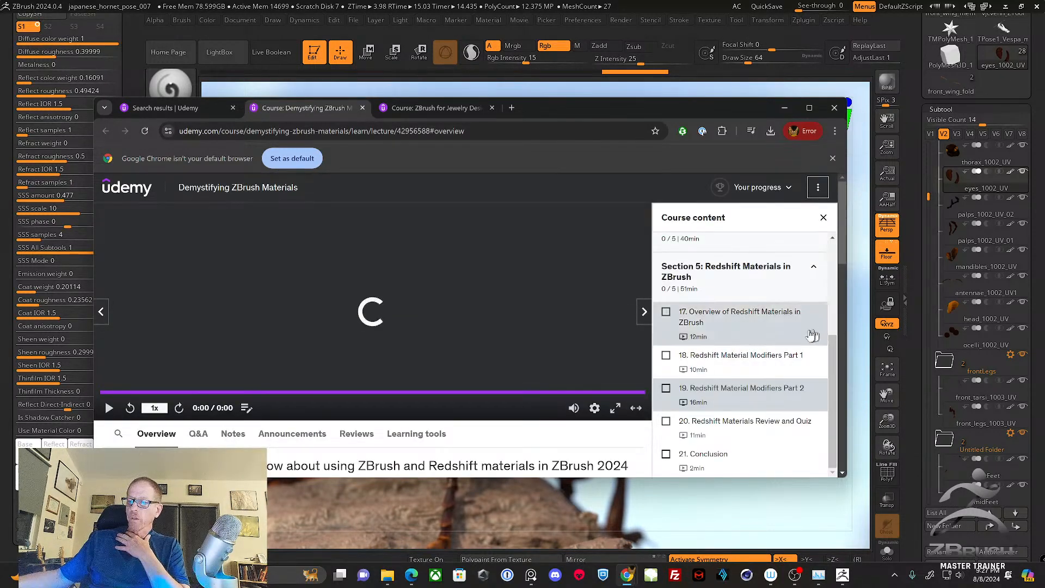
scroll(824, 327, "up", 3)
left_click_drag(825, 298, 825, 276)
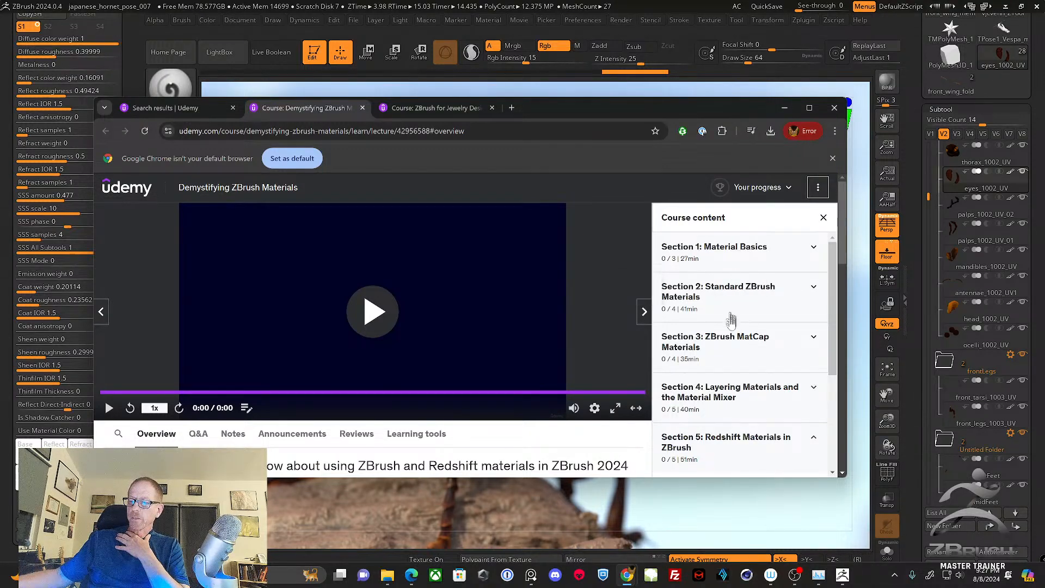
scroll(831, 357, "down", 3)
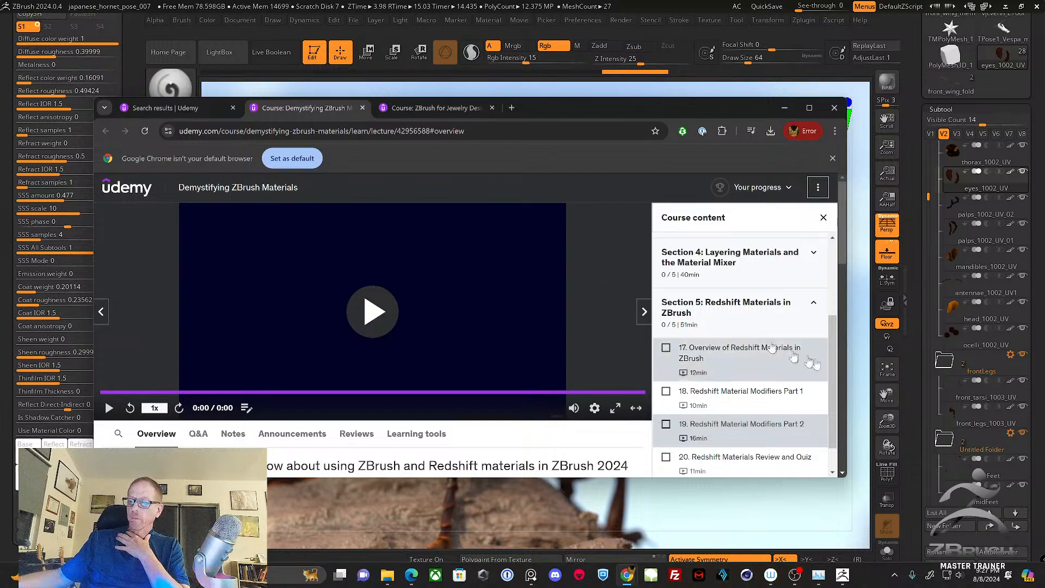
scroll(762, 348, "down", 1)
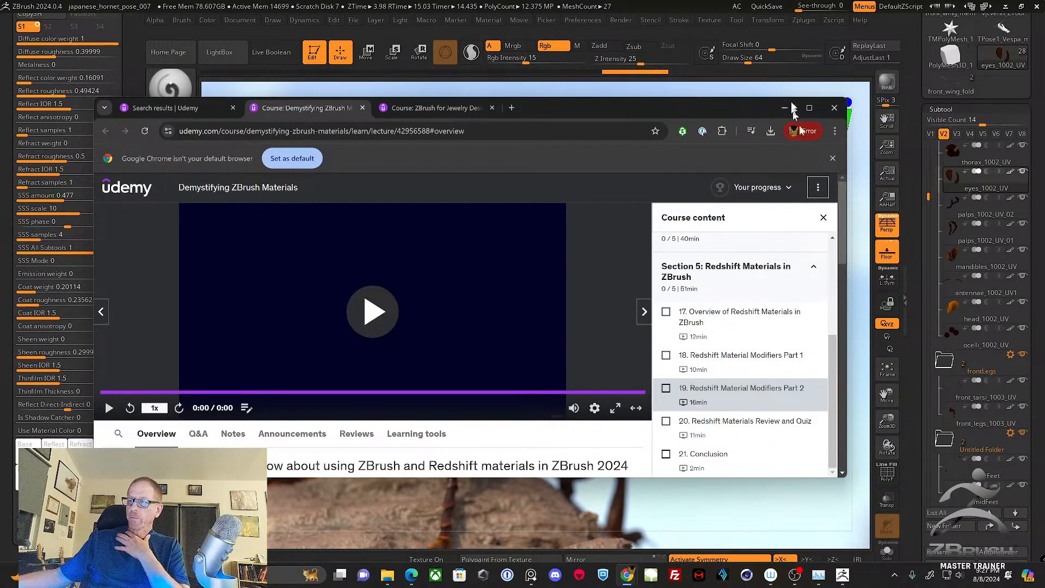
left_click(784, 106)
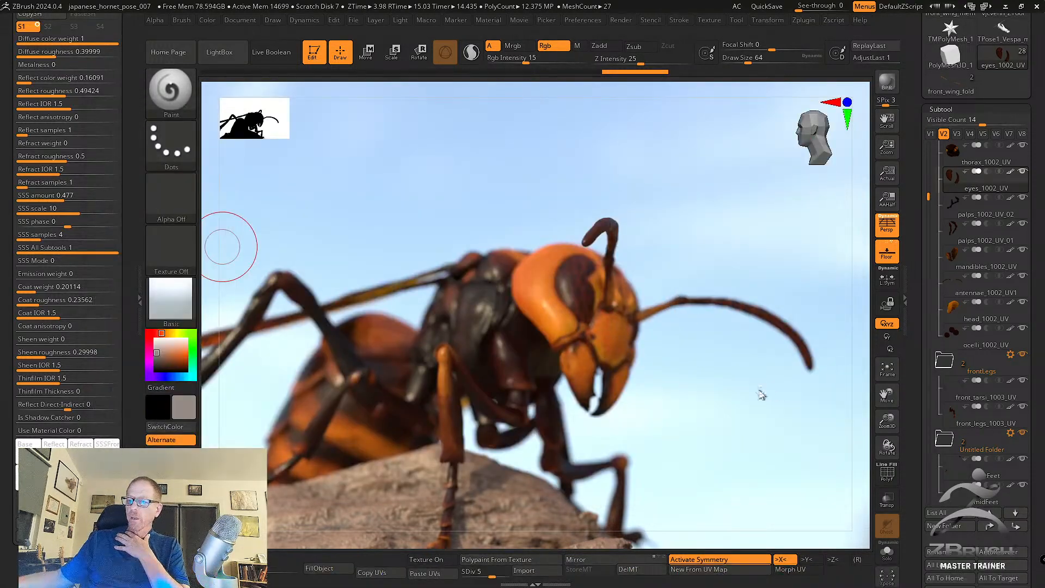
Frame a closer low-angle front view of the hornet, refocus the depth of field on its head, and render.
left_click_drag(760, 393, 725, 380)
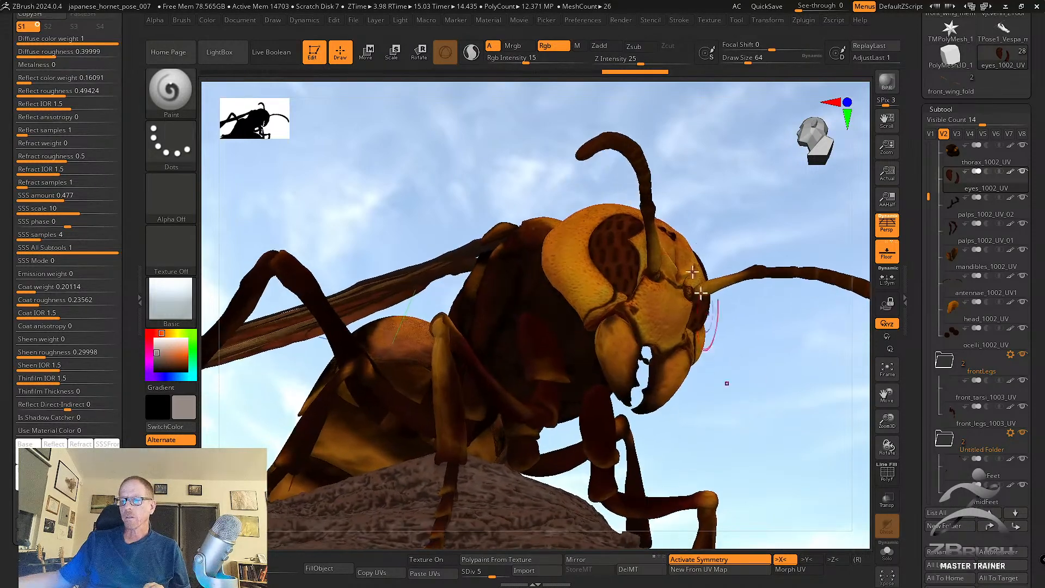
left_click(621, 20)
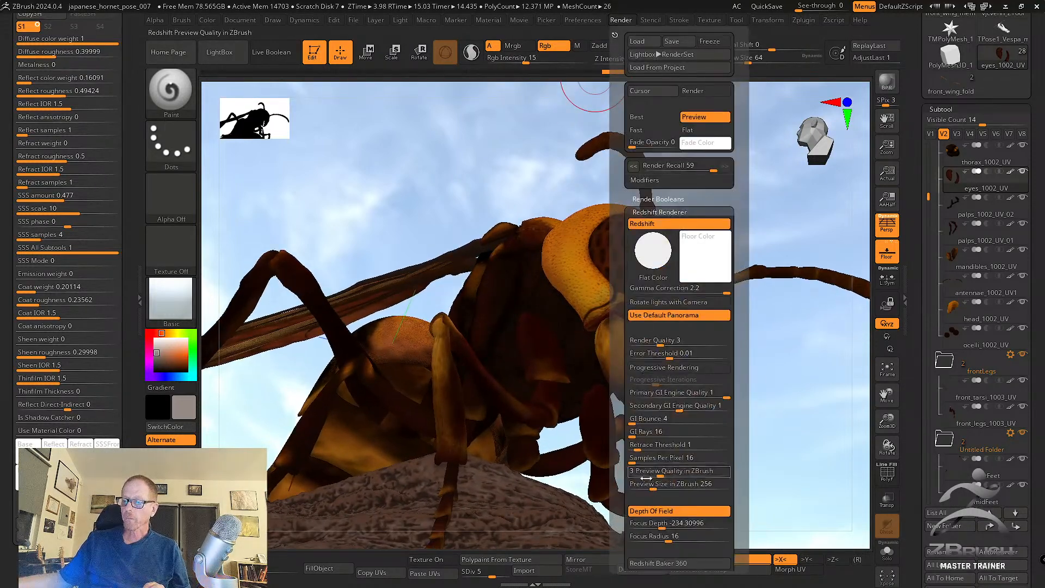
left_click_drag(665, 522, 604, 244)
left_click(877, 87)
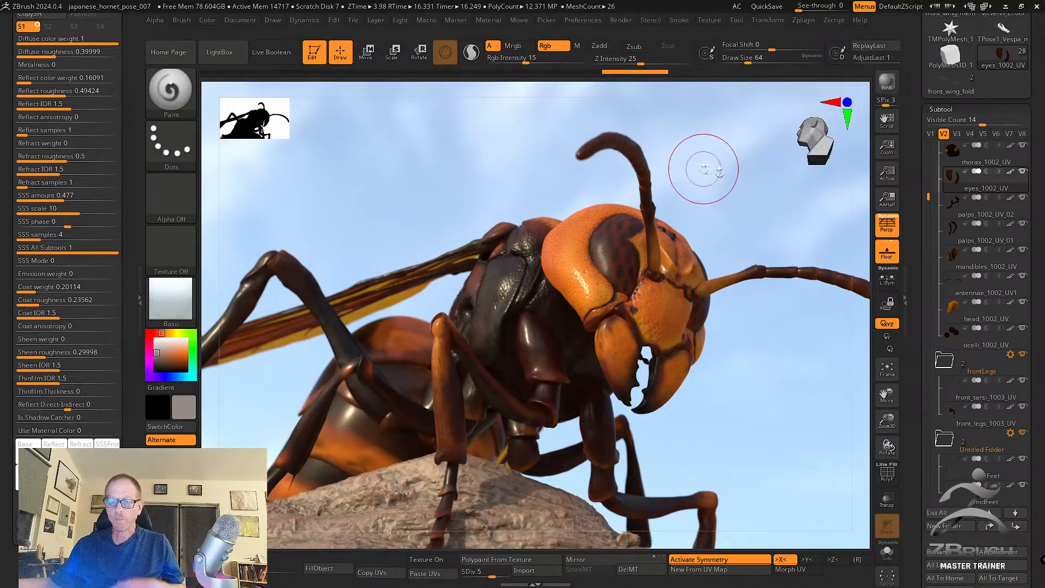
Raise the hornet's Vespa_mandarinia_04 subtool to subdivision level 5 and render the low-angle view again.
left_click(348, 437, "alt")
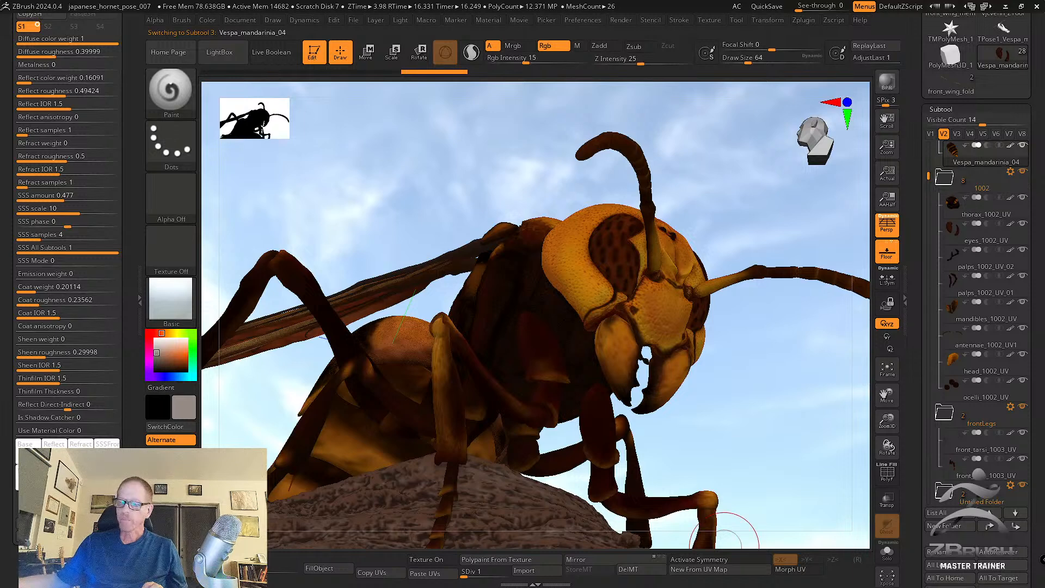
left_click_drag(472, 571, 488, 571)
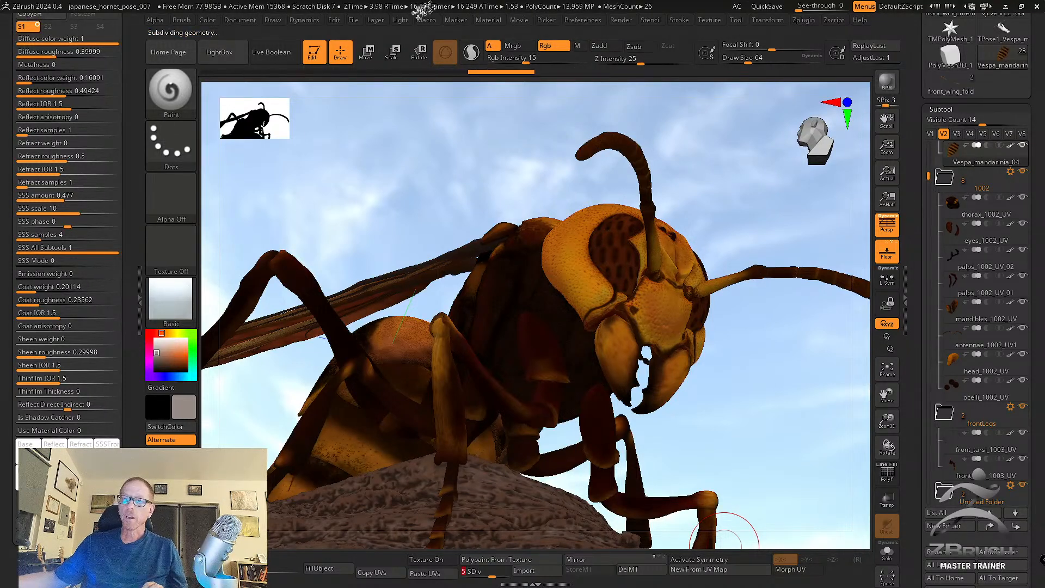
left_click(353, 20)
left_click(376, 19)
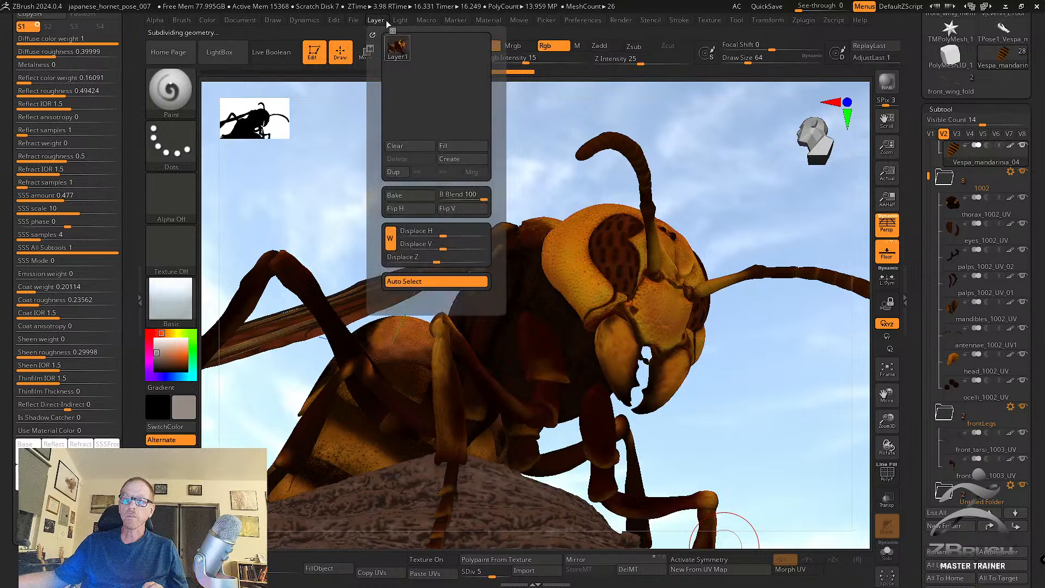
left_click(400, 19)
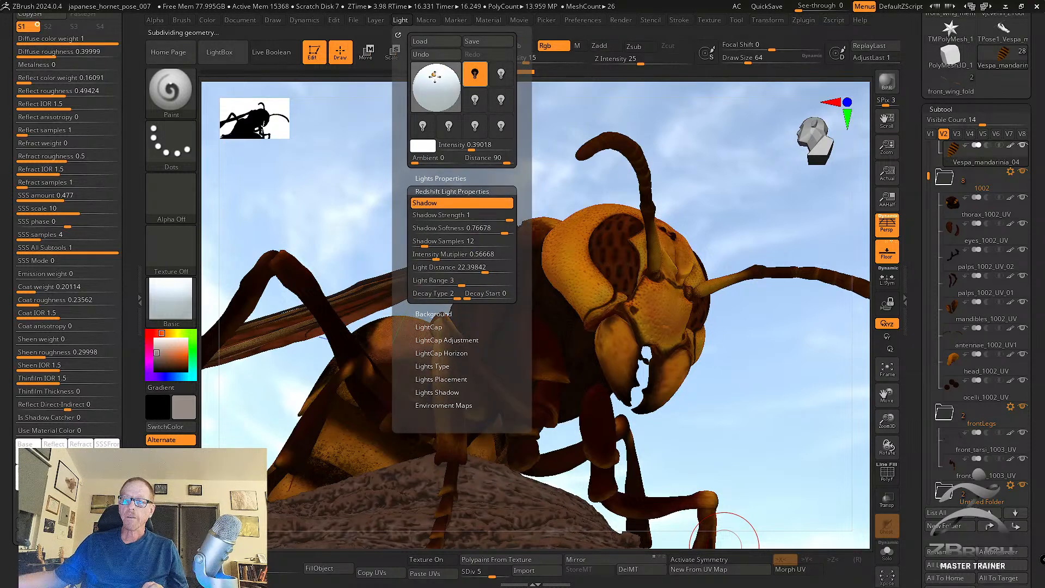
left_click(887, 82)
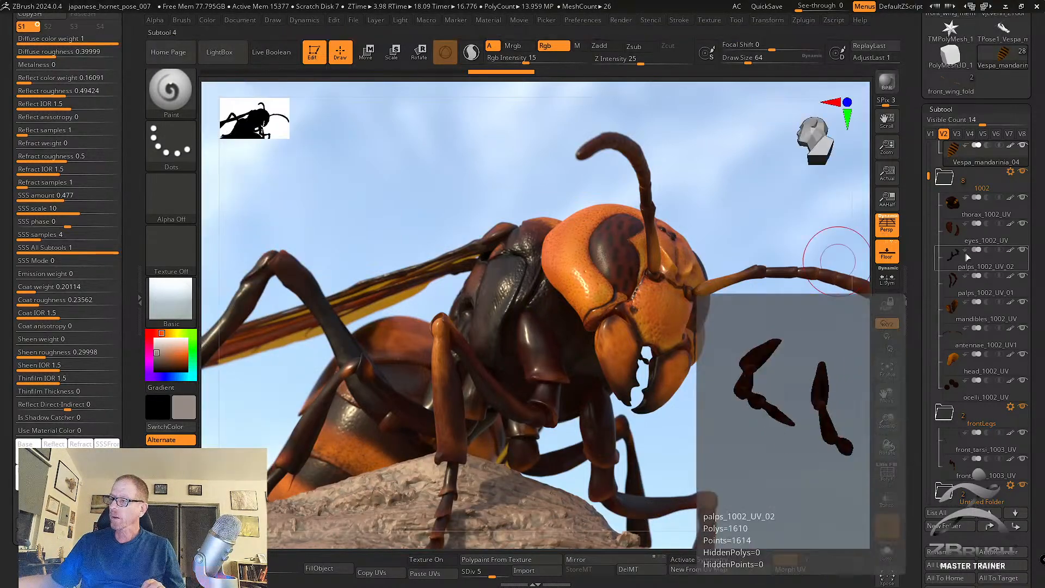
Raise the eyes_1002_UV subtool to subdivision level 7 and render the view with the smoother eyes.
left_click(988, 234)
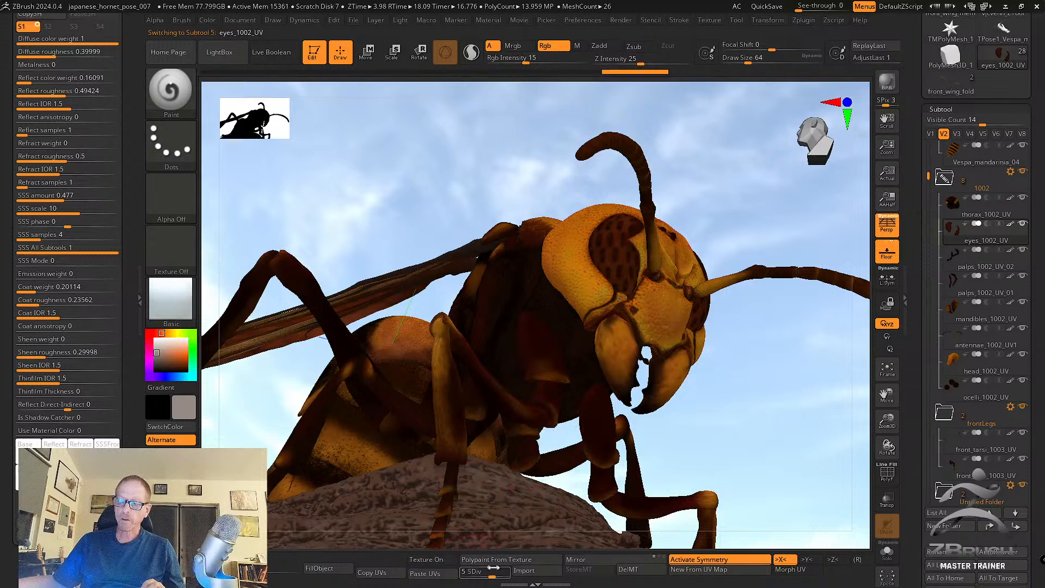
left_click_drag(495, 572, 509, 571)
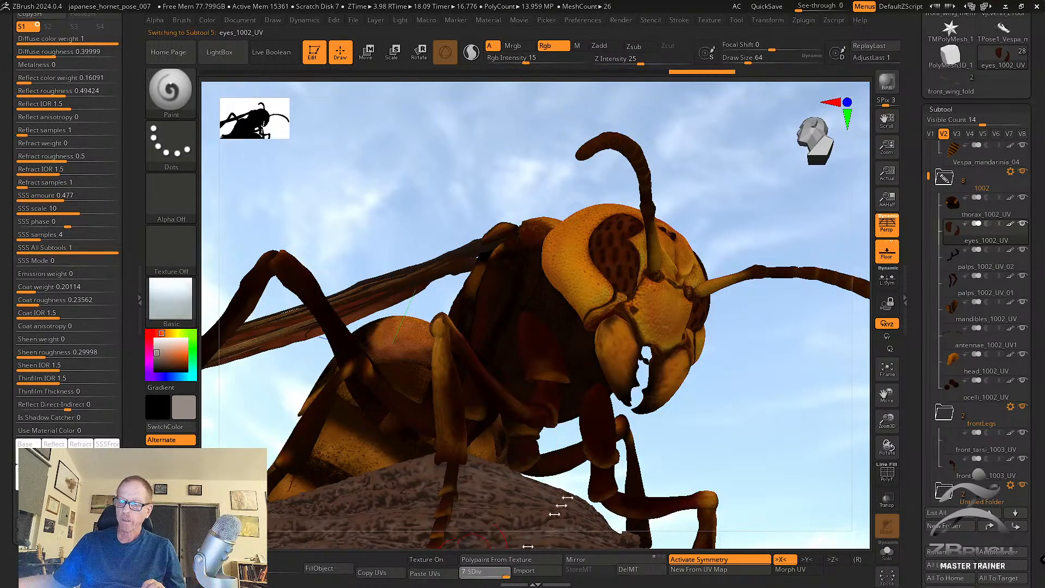
left_click(889, 81)
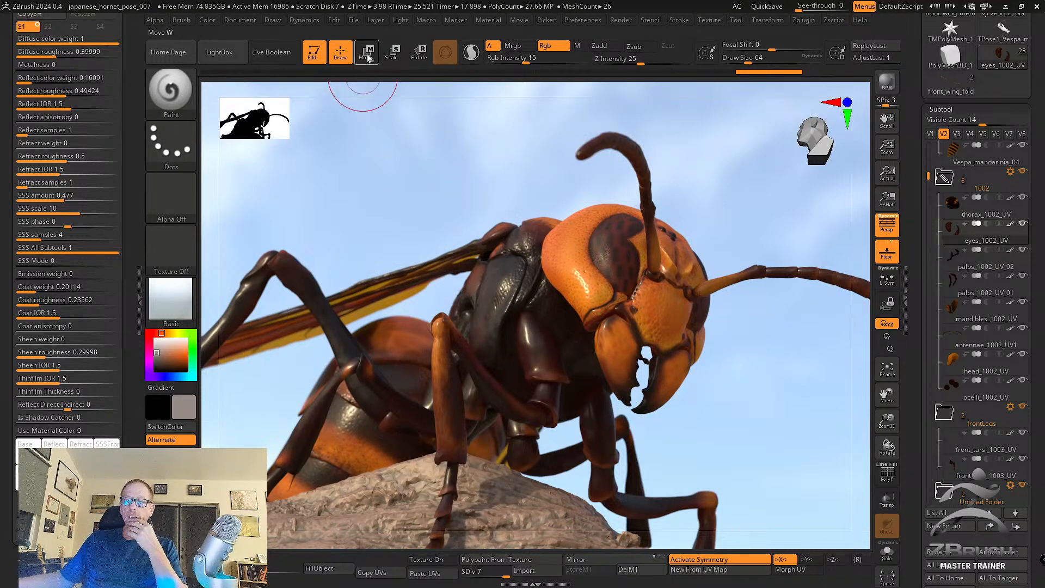
Save the project as japanese_hornet_pose_007 and orbit to a higher view of the opposite side of the hornet's head.
left_click(353, 19)
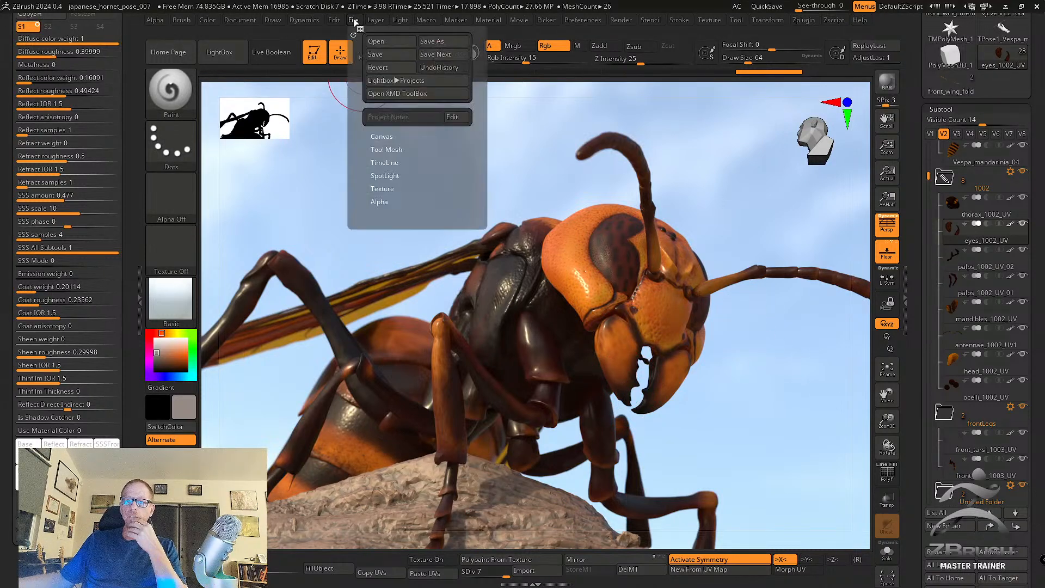
left_click(430, 44)
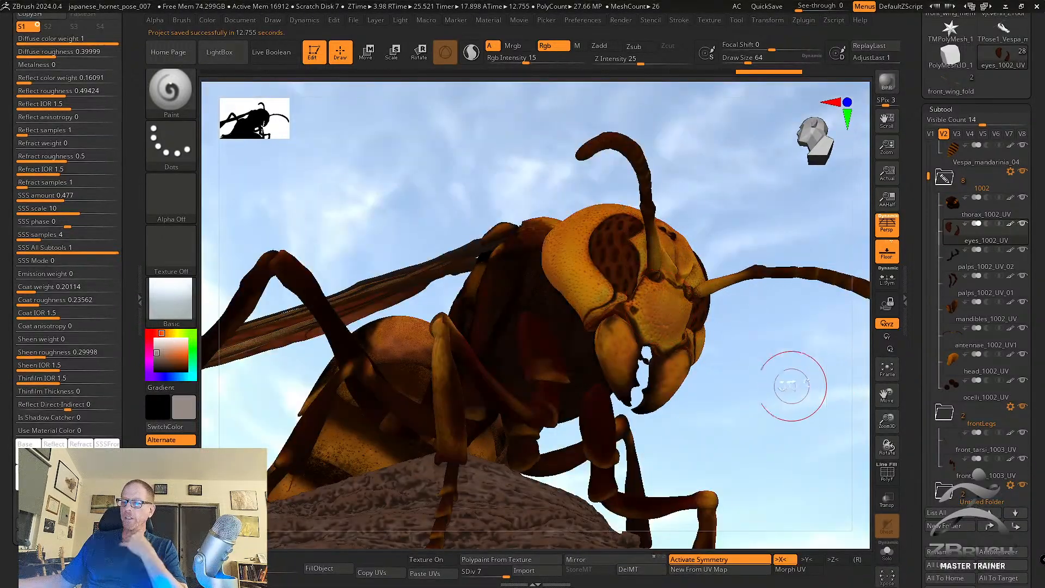
left_click_drag(792, 381, 708, 383)
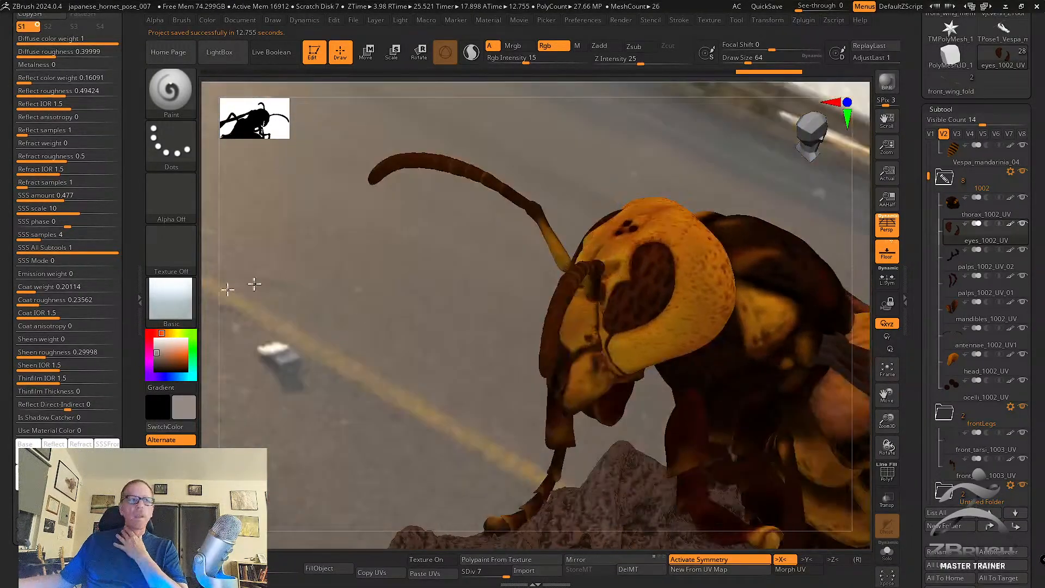